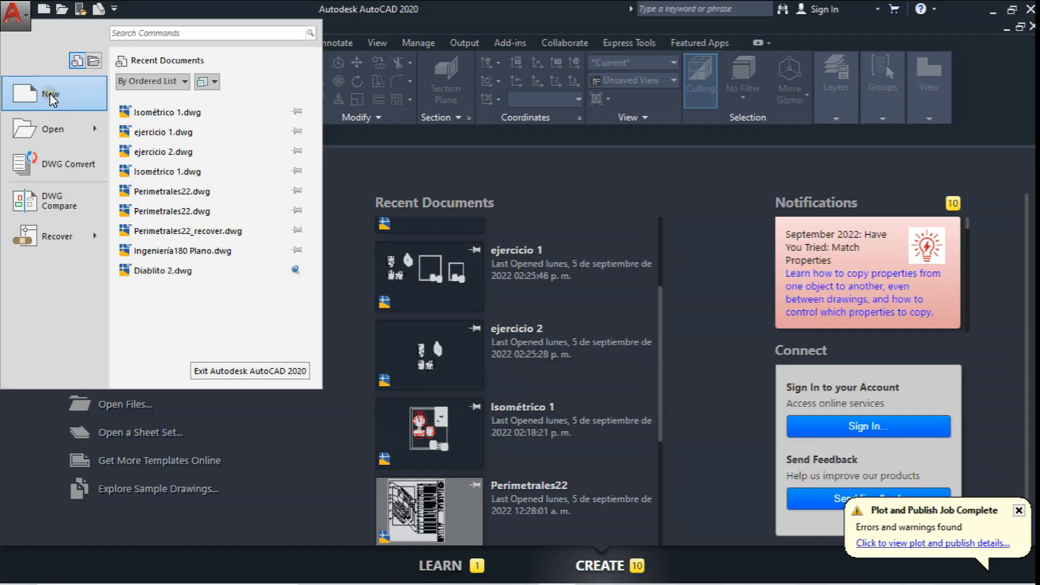
- Create a new drawing from the acadiso.dwt template
{"action": "left_click", "coordinate": [49, 94]}
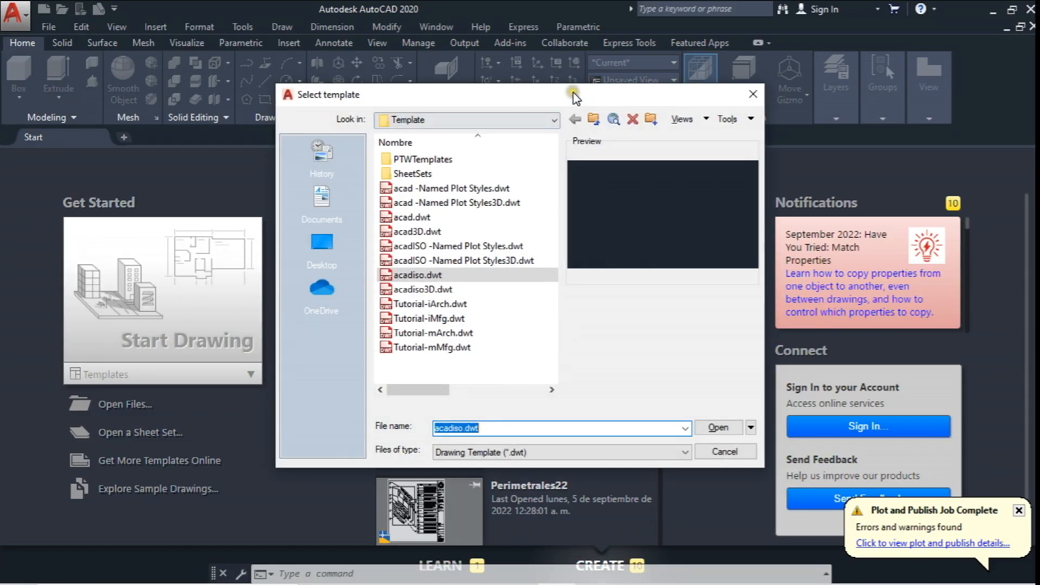
{"action": "left_click_drag", "start_coordinate": [569, 93], "coordinate": [558, 125]}
{"action": "double_click", "coordinate": [406, 305]}
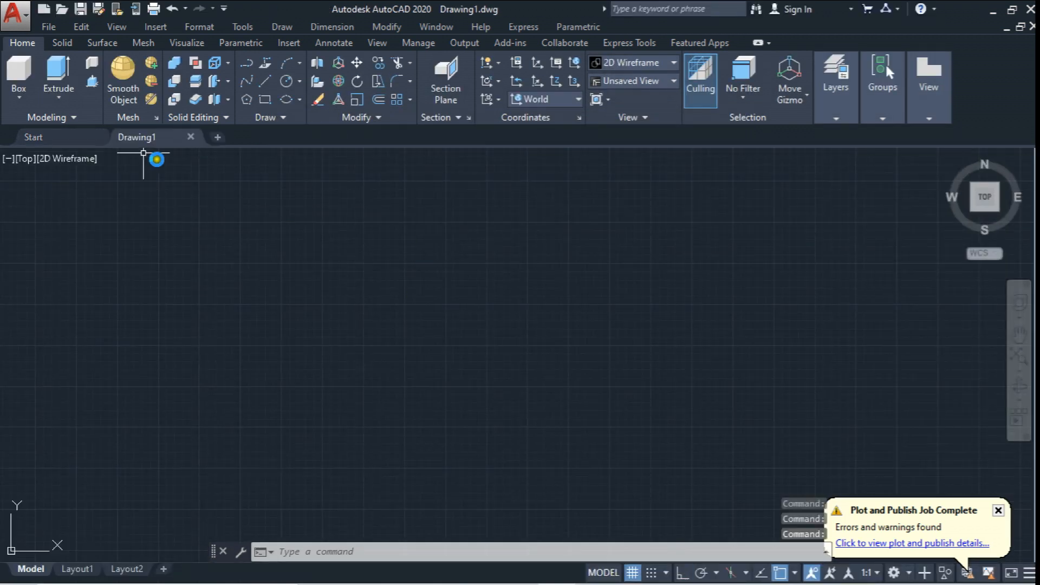
- Review the length, angle and insertion scale settings in the drawing units, leaving them as they are
{"action": "left_click", "coordinate": [22, 21]}
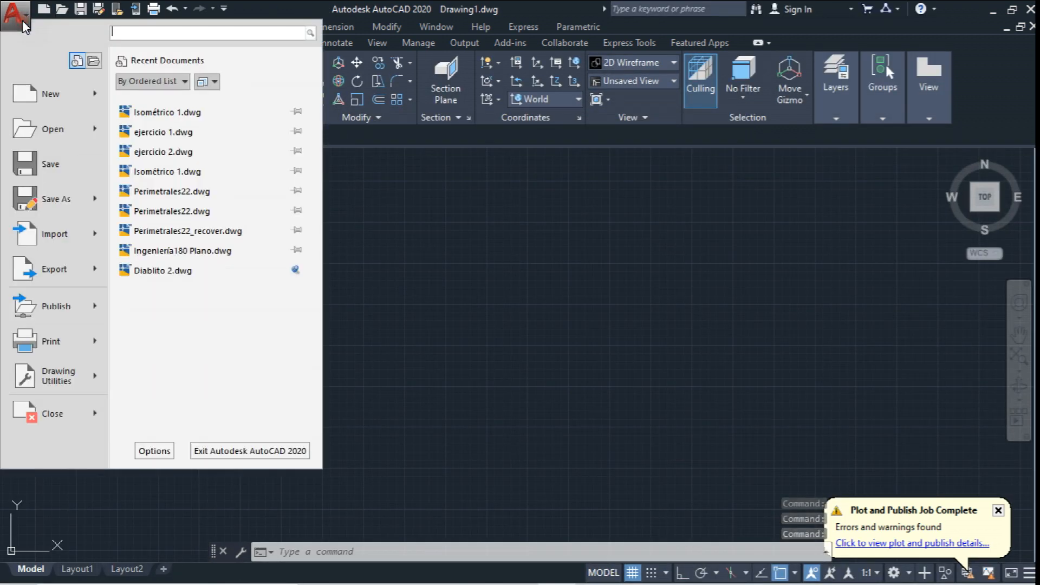
{"action": "mouse_move", "coordinate": [70, 382]}
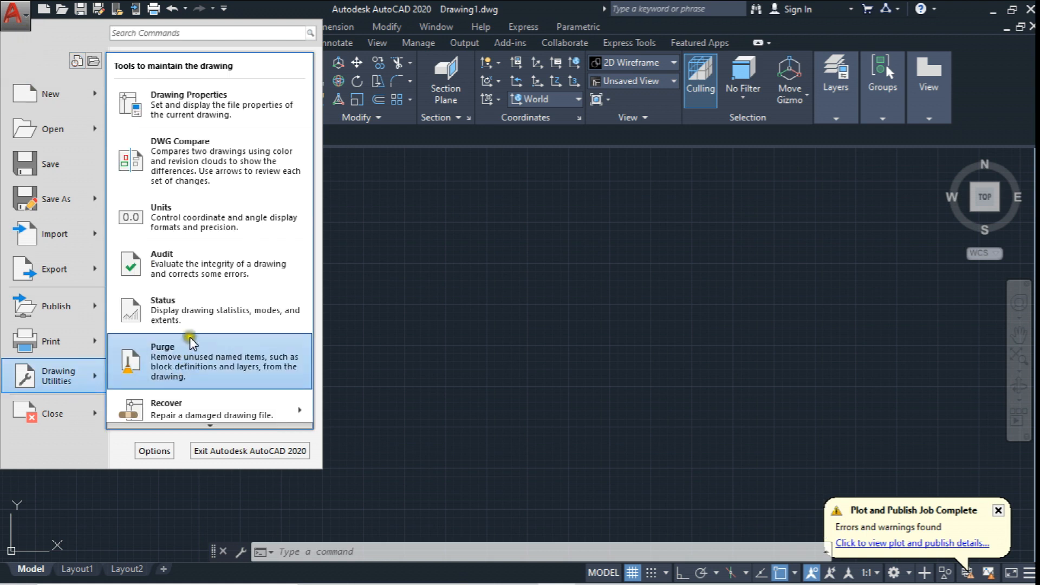
{"action": "left_click", "coordinate": [203, 212]}
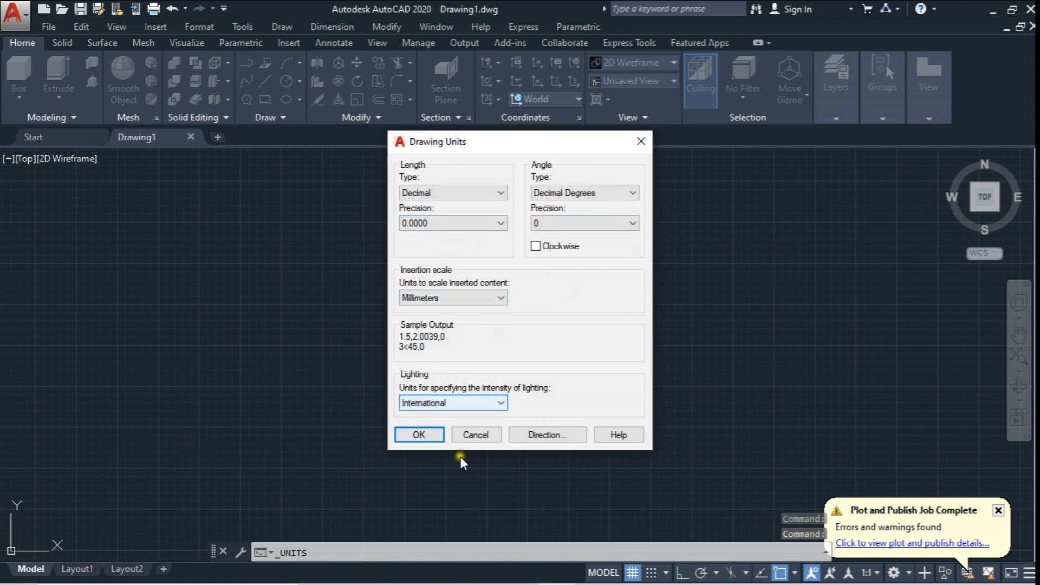
{"action": "left_click", "coordinate": [475, 435]}
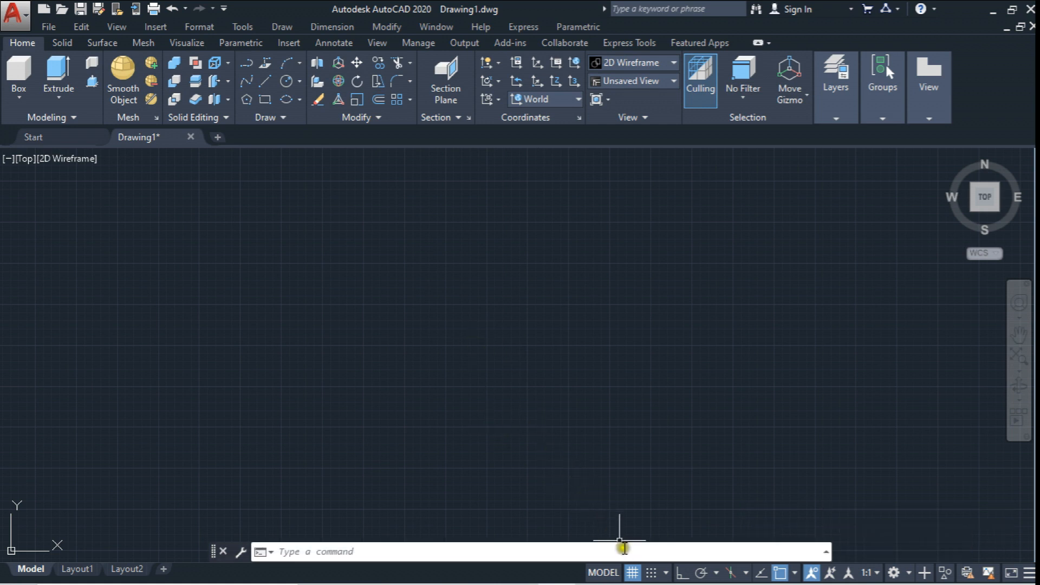
- Turn off the grid display and check which object snap modes are active
{"action": "right_click", "coordinate": [781, 575]}
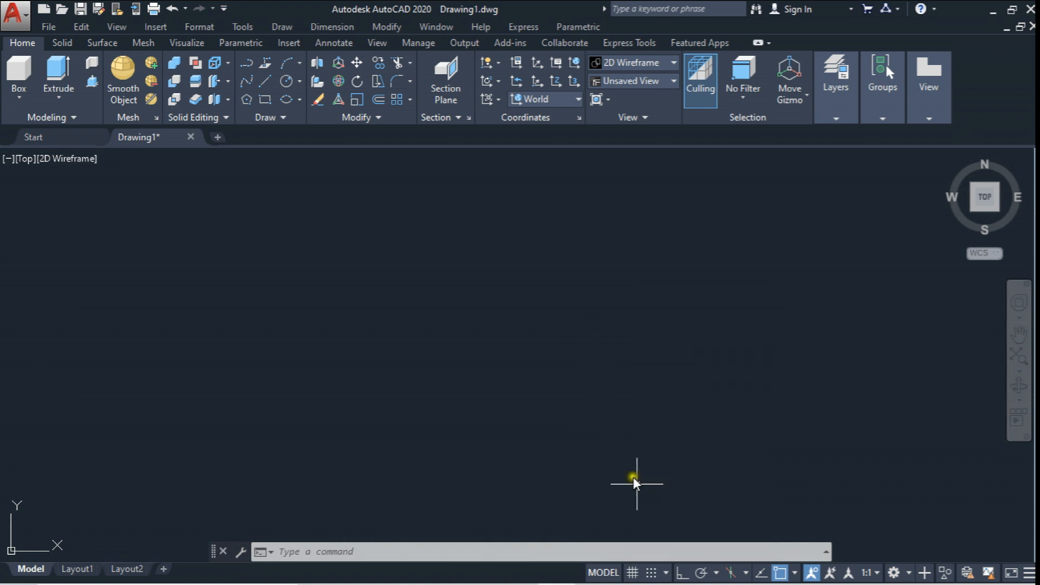
{"action": "right_click", "coordinate": [781, 574]}
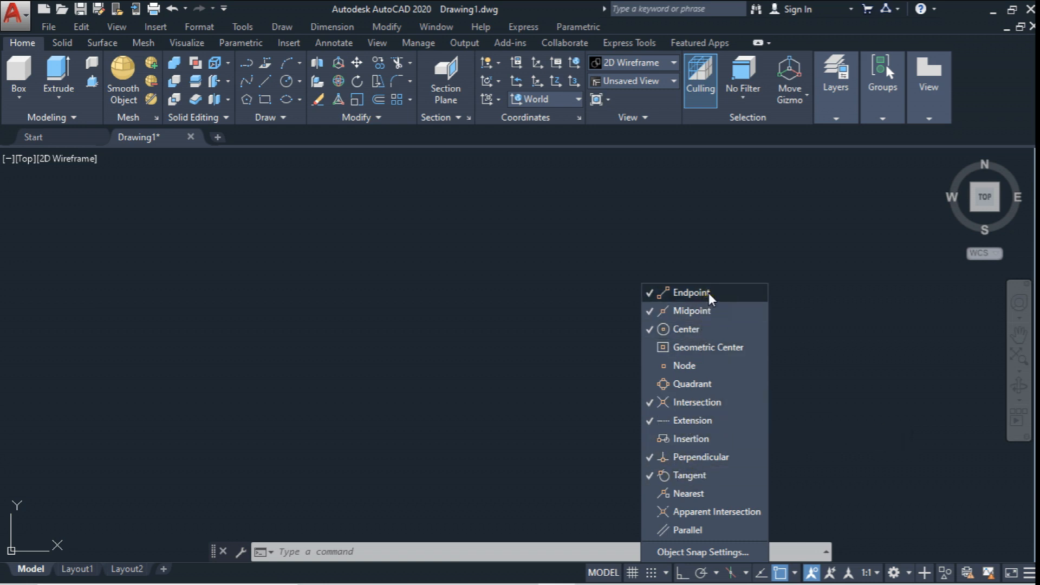
{"action": "left_click", "coordinate": [854, 325]}
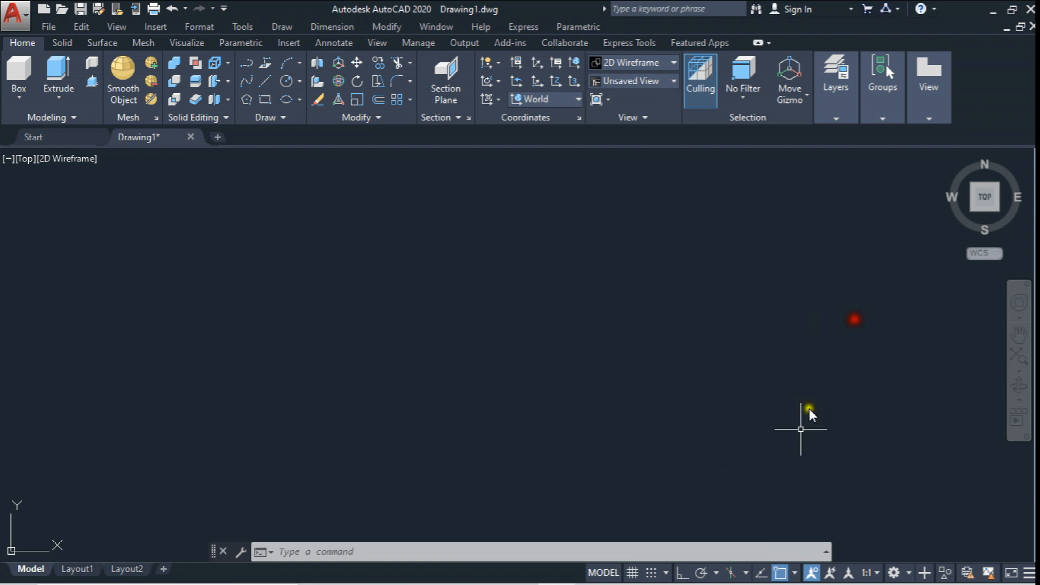
- Turn on Ortho mode and draw a horizontal line 110 mm long in the empty drawing area
{"action": "left_click", "coordinate": [681, 573]}
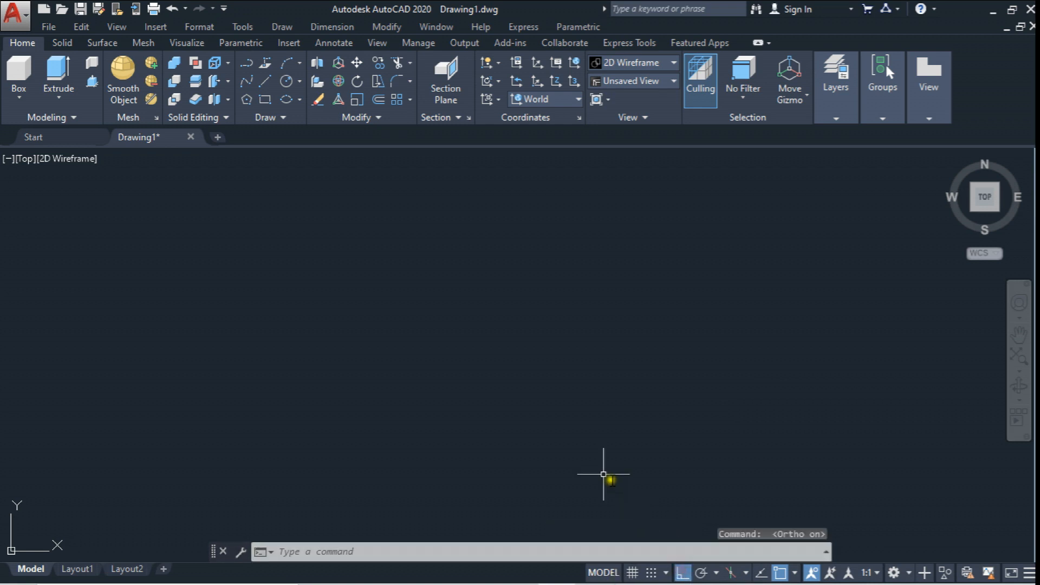
{"action": "left_click", "coordinate": [266, 79]}
{"action": "left_click", "coordinate": [280, 297]}
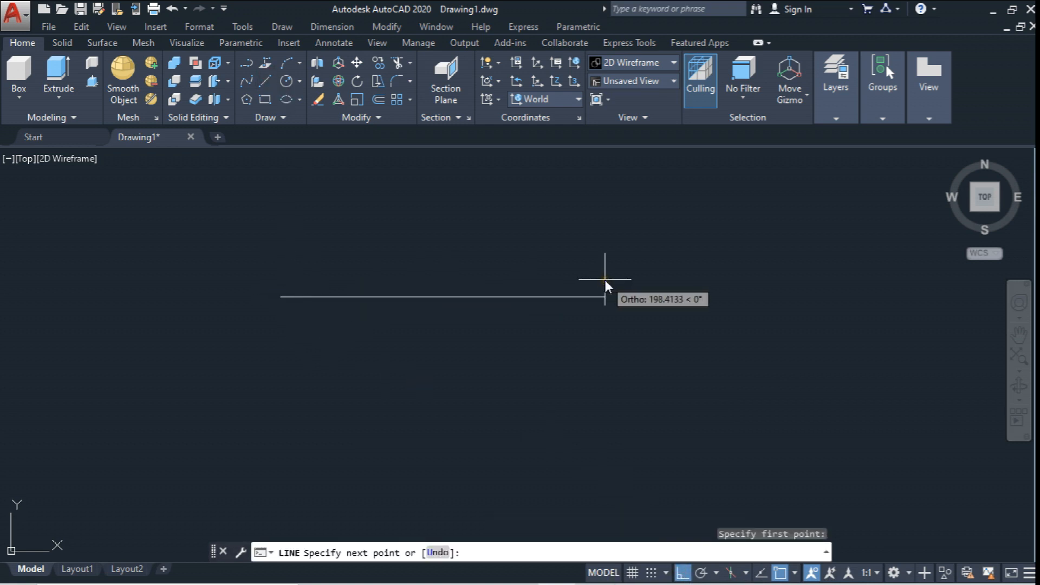
{"action": "type", "text": "110"}
{"action": "key", "text": "Return"}
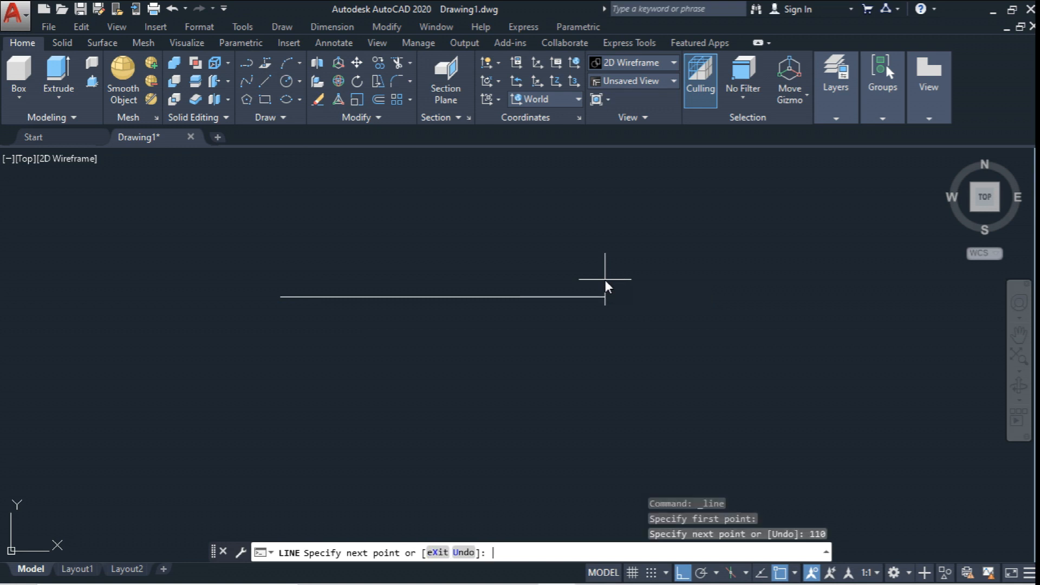
{"action": "key", "text": "Escape"}
{"action": "scroll", "coordinate": [312, 256], "scroll_direction": "up", "scroll_amount": 2}
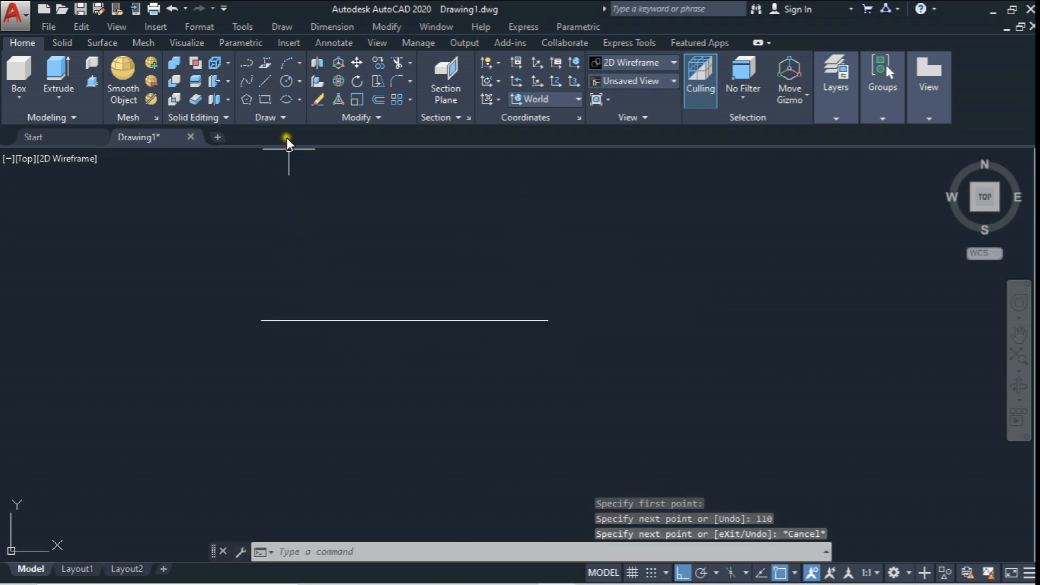
- Draw a circle of radius 25 mm centred on the left end of the horizontal line
{"action": "left_click", "coordinate": [286, 82]}
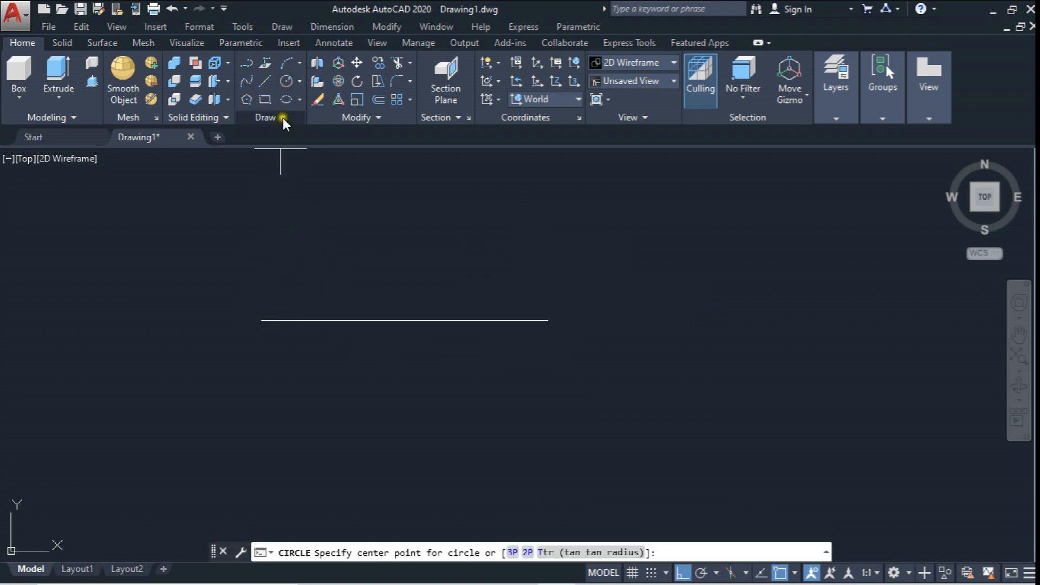
{"action": "left_click", "coordinate": [260, 320]}
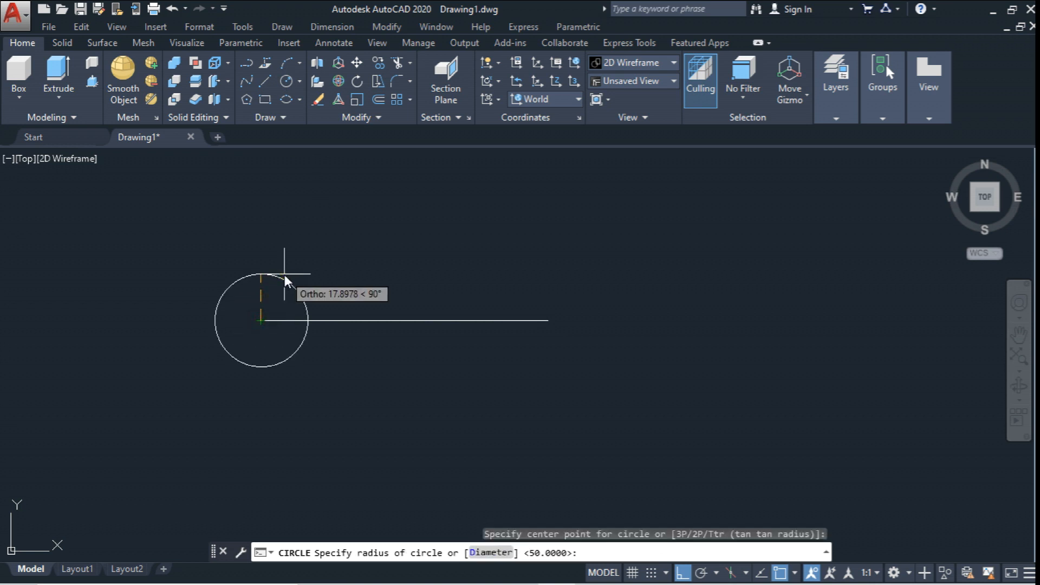
{"action": "type", "text": "R"}
{"action": "key", "text": "Return"}
{"action": "type", "text": "25"}
{"action": "key", "text": "Return"}
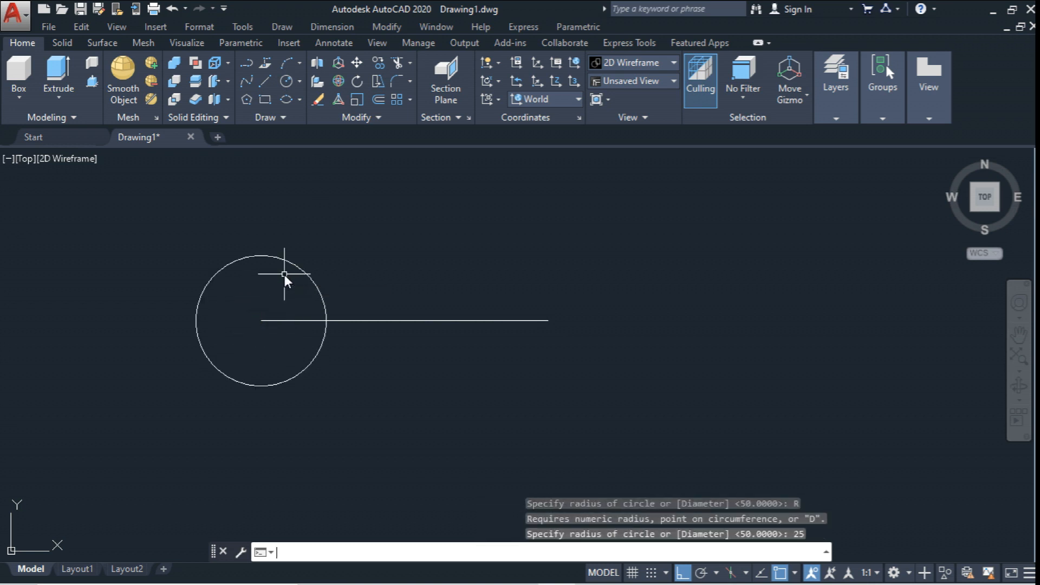
- Copy the 25 mm radius circle from the left end of the line to its right end
{"action": "left_click", "coordinate": [377, 65]}
{"action": "left_click", "coordinate": [335, 255]}
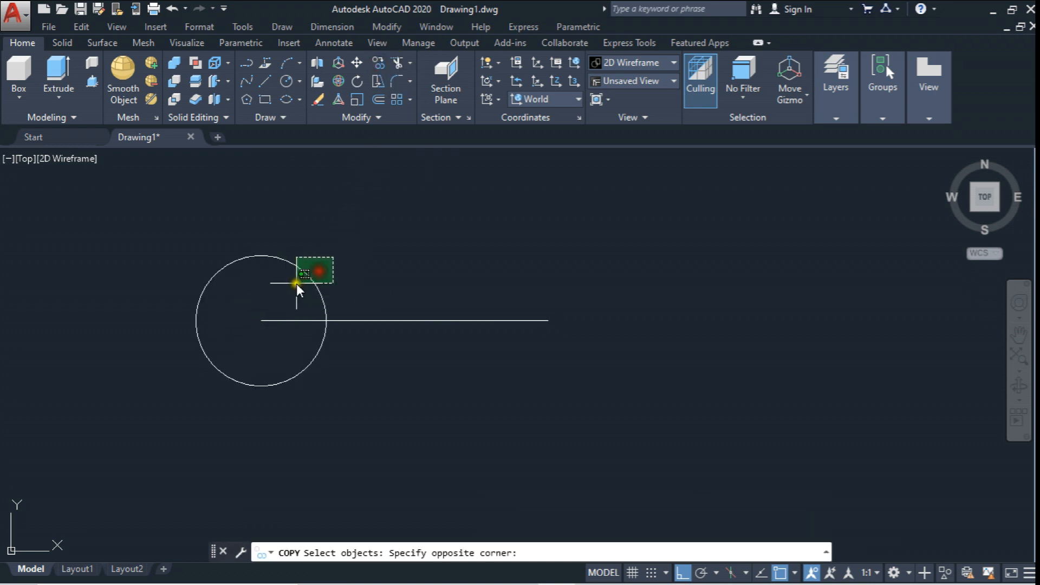
{"action": "left_click", "coordinate": [292, 282]}
{"action": "key", "text": "Return"}
{"action": "left_click", "coordinate": [258, 317]}
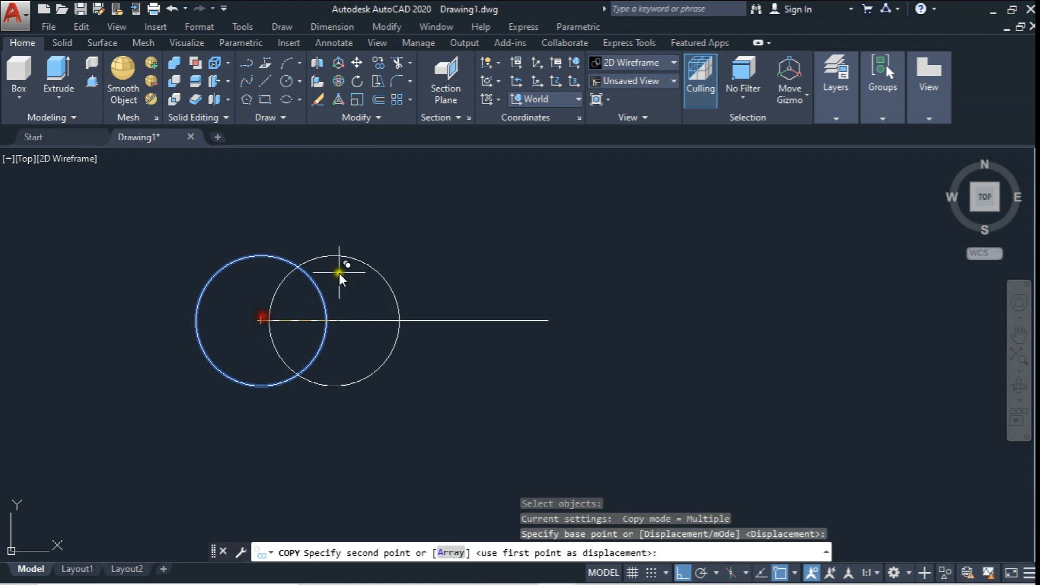
{"action": "left_click", "coordinate": [551, 316]}
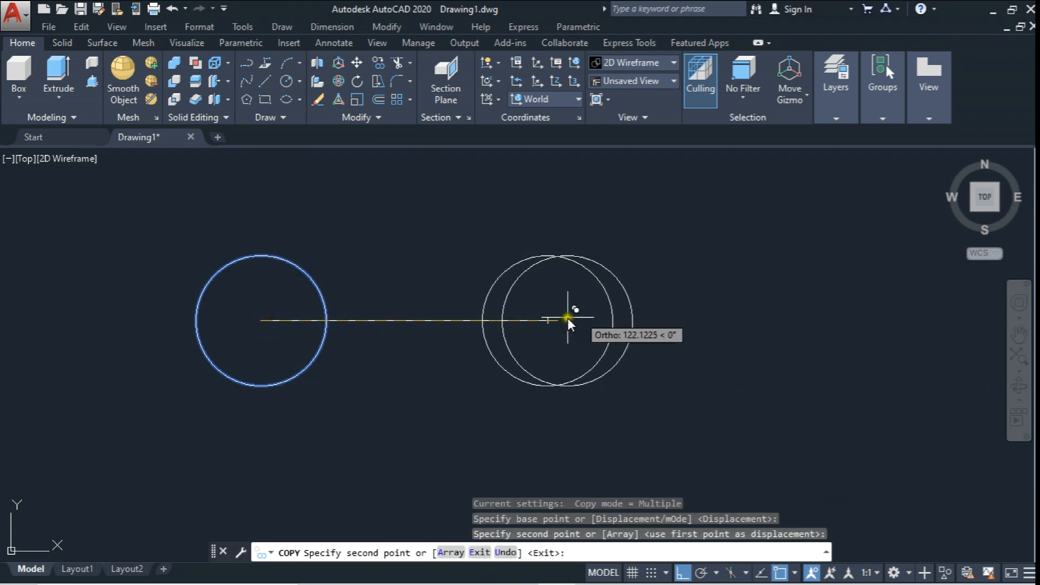
{"action": "key", "text": "Escape"}
{"action": "middle_click_drag", "start_coordinate": [354, 379], "coordinate": [378, 393]}
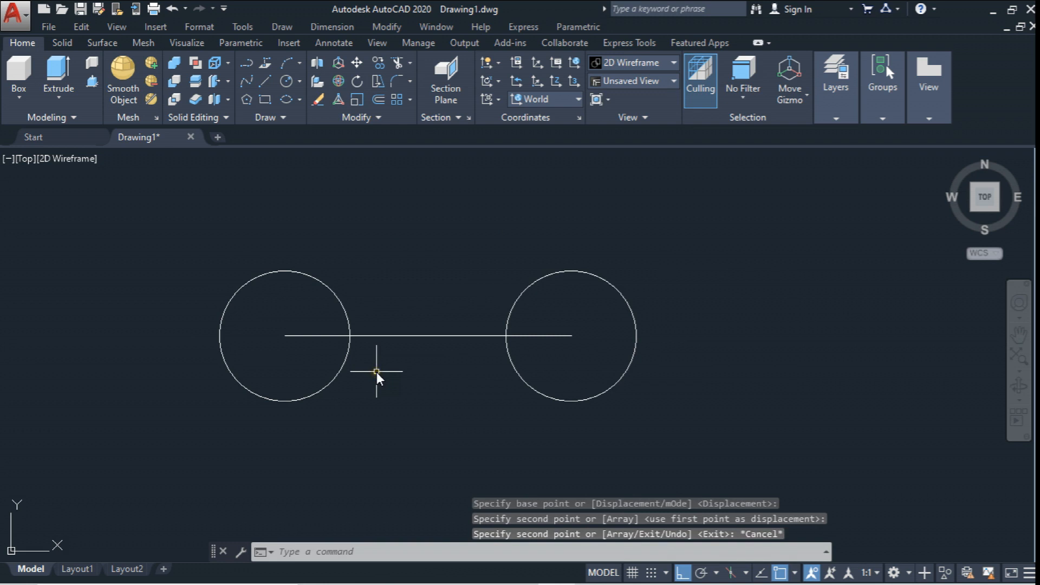
- Draw a vertical line from the left circle's centre up past the top of the circle
{"action": "left_click", "coordinate": [266, 80]}
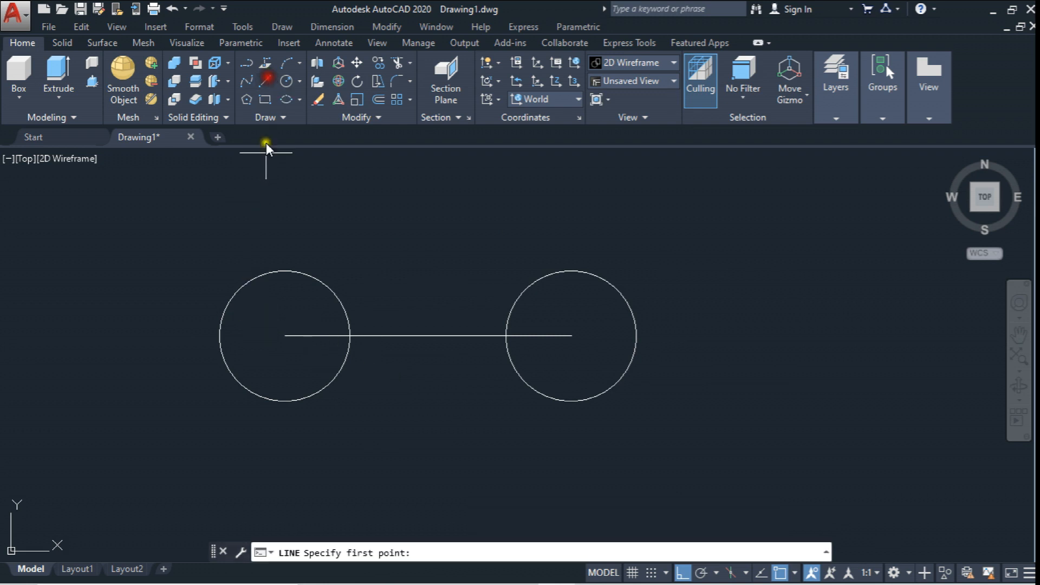
{"action": "left_click", "coordinate": [286, 328]}
{"action": "left_click", "coordinate": [304, 188]}
{"action": "key", "text": "Escape"}
- Stretch the lower end of the vertical line straight down to below the left circle
{"action": "left_click", "coordinate": [316, 224]}
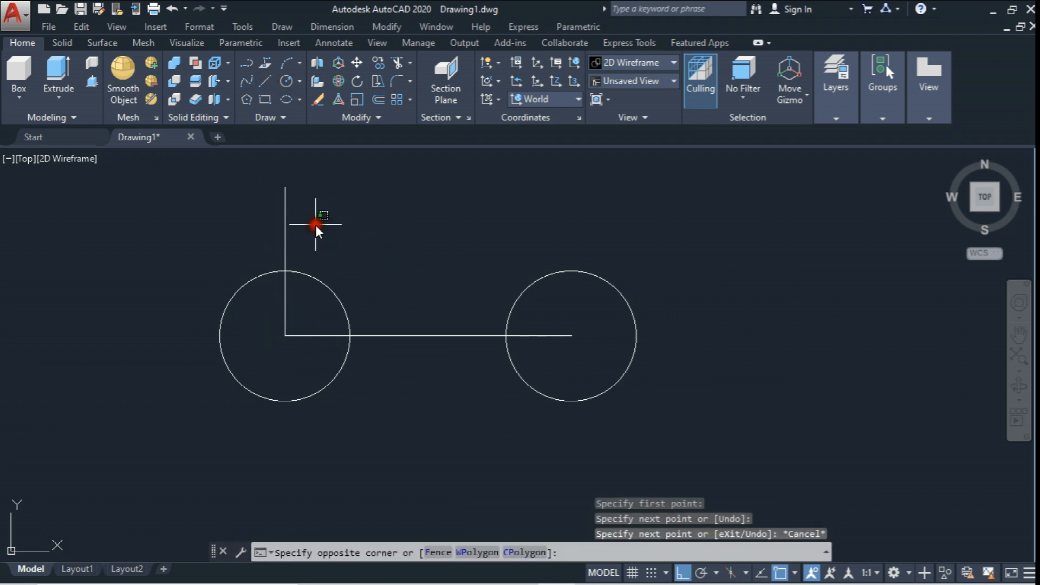
{"action": "left_click", "coordinate": [261, 239]}
{"action": "left_click", "coordinate": [285, 336]}
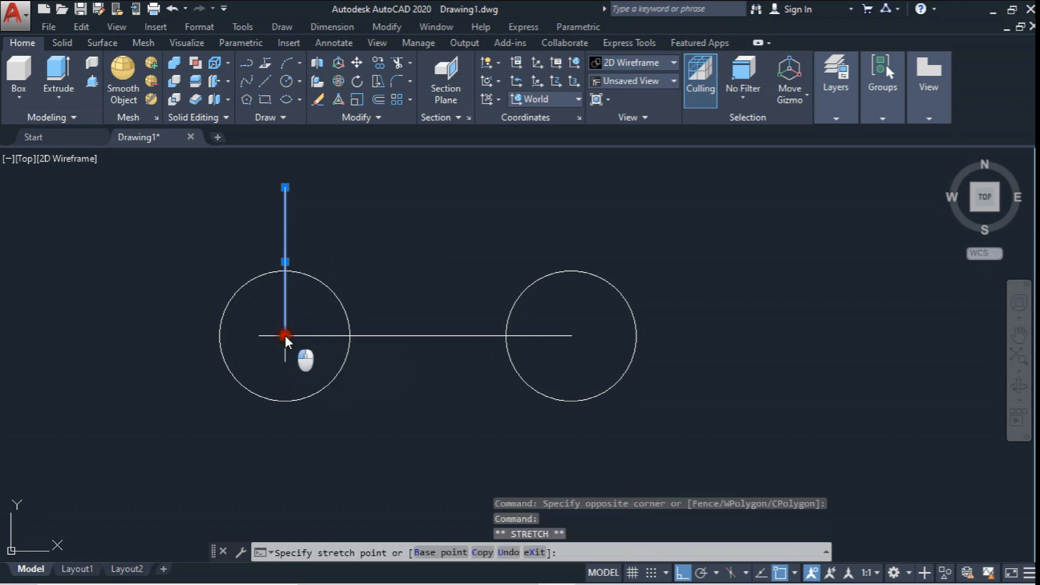
{"action": "left_click", "coordinate": [290, 459]}
{"action": "key", "text": "Escape"}
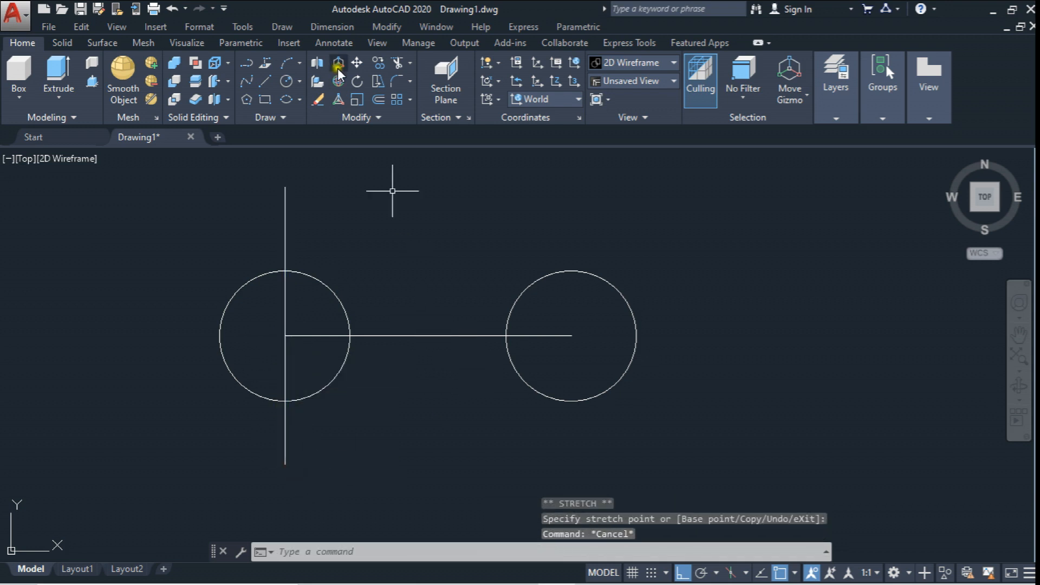
{"action": "left_click", "coordinate": [378, 61]}
{"action": "left_click", "coordinate": [436, 296]}
{"action": "left_click", "coordinate": [412, 363]}
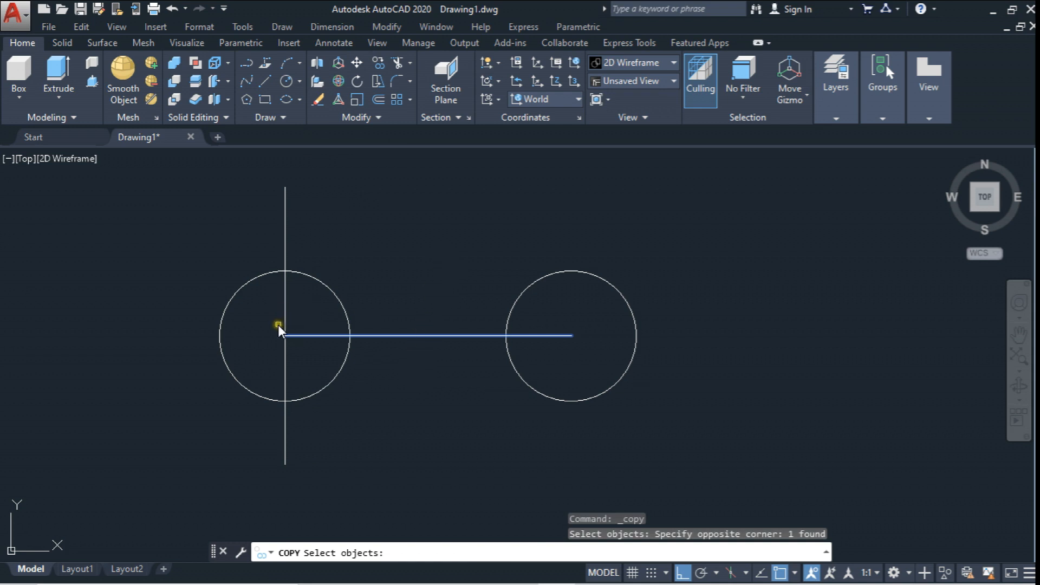
{"action": "key", "text": "Return"}
{"action": "left_click", "coordinate": [285, 336]}
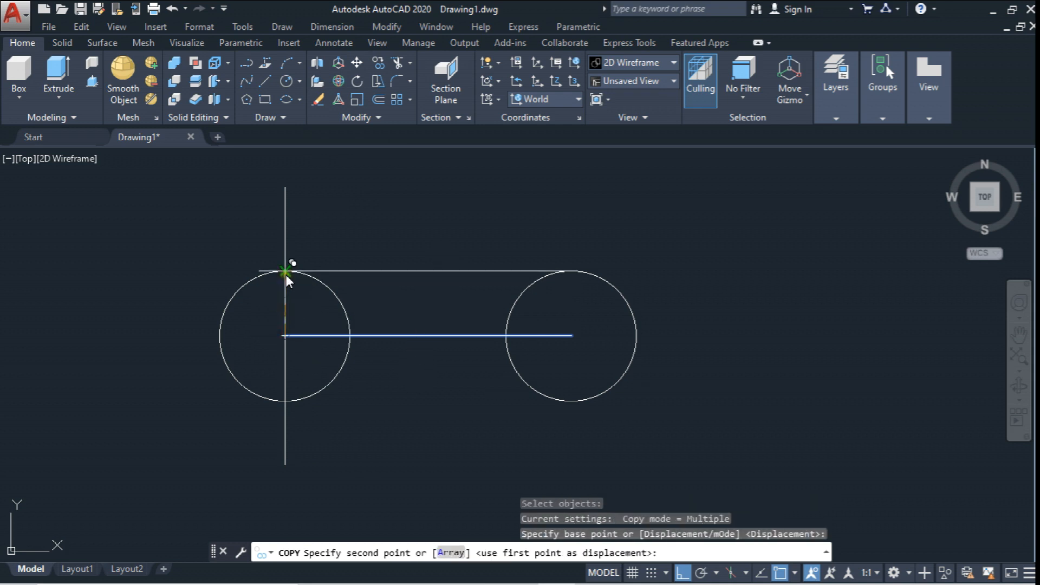
{"action": "key", "text": "Escape"}
- Copy the horizontal centre line from the left circle's centre to the circle's top and bottom points, joining both circles tangentially
{"action": "left_click", "coordinate": [377, 61]}
{"action": "left_click", "coordinate": [485, 313]}
{"action": "left_click", "coordinate": [439, 375]}
{"action": "key", "text": "Return"}
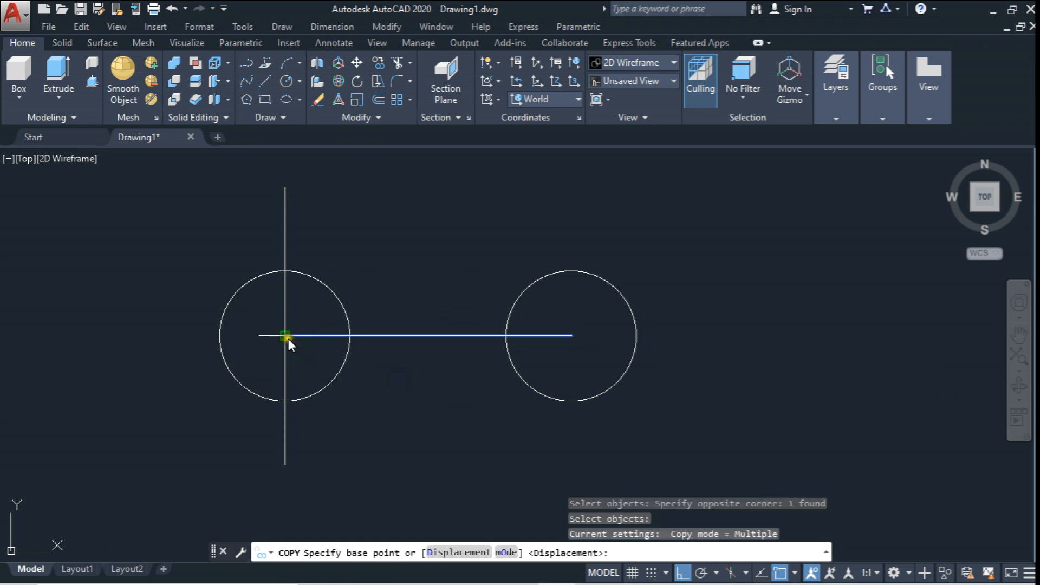
{"action": "left_click", "coordinate": [285, 336]}
{"action": "left_click", "coordinate": [285, 270]}
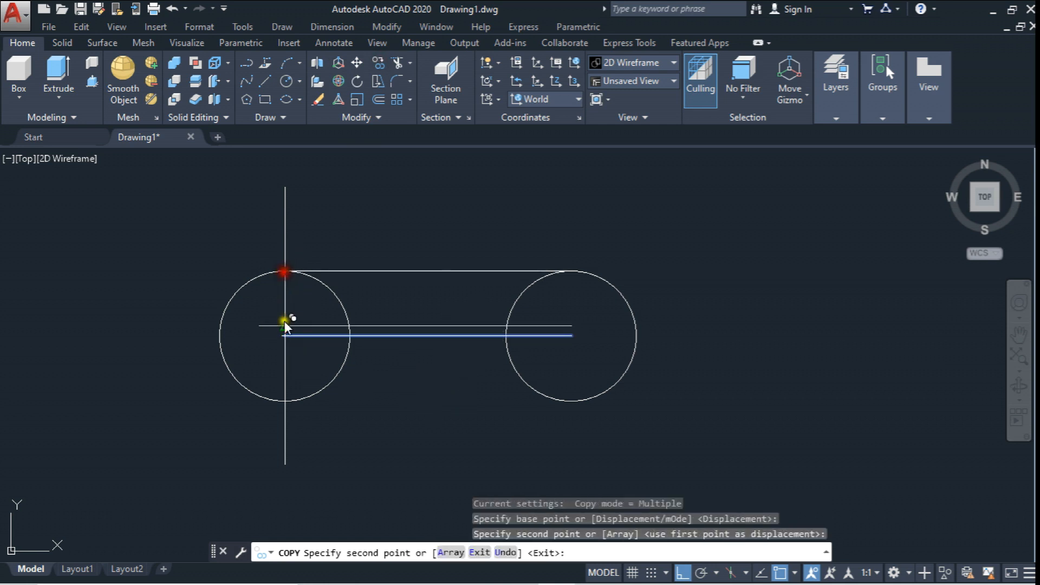
{"action": "left_click", "coordinate": [285, 399]}
{"action": "key", "text": "Escape"}
{"action": "middle_click_drag", "start_coordinate": [412, 333], "coordinate": [436, 310]}
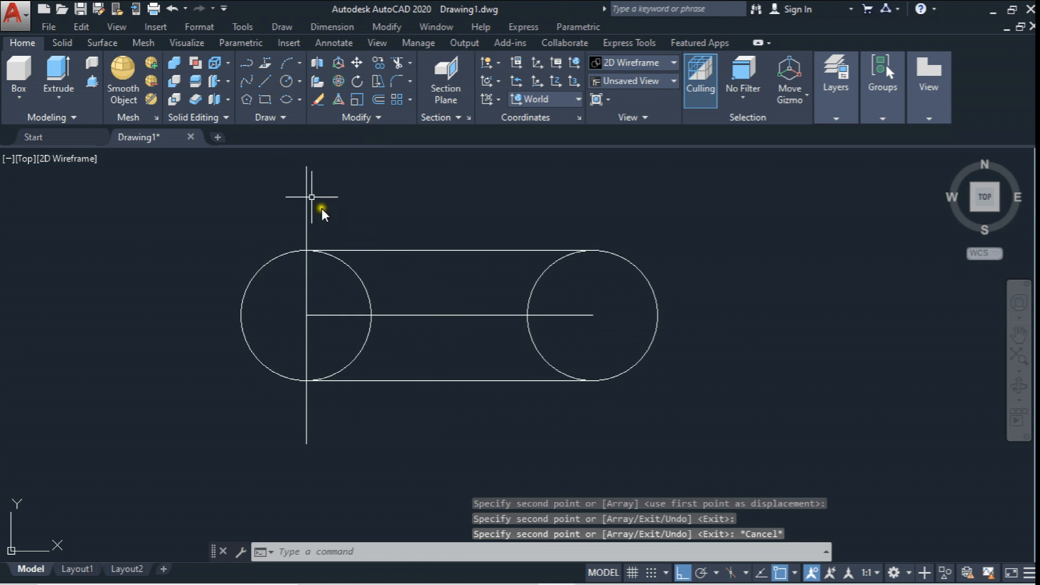
- Draw a concentric circle of radius 10 mm at the centre of the left circle
{"action": "left_click", "coordinate": [286, 81]}
{"action": "left_click", "coordinate": [305, 314]}
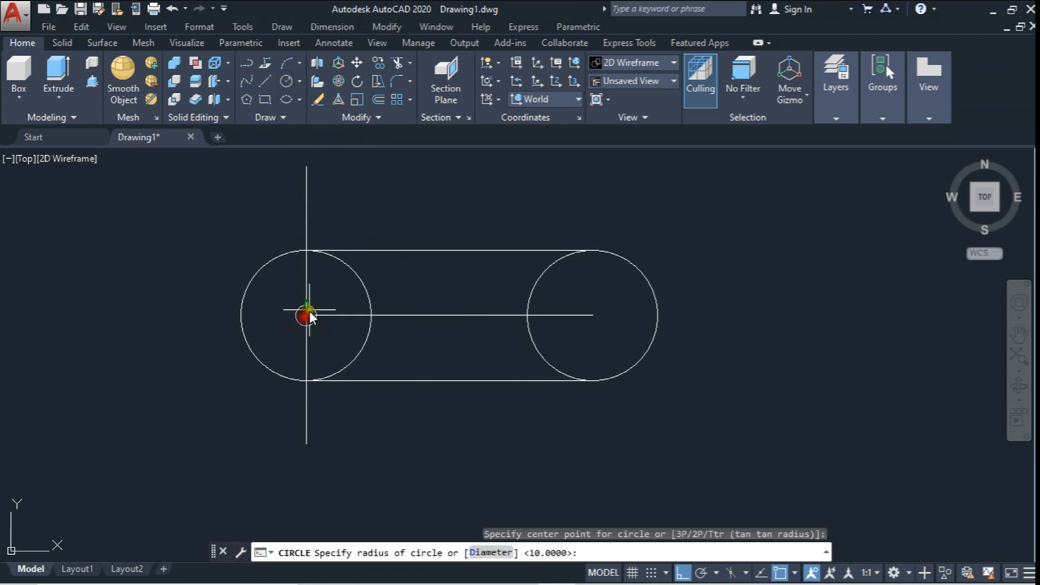
{"action": "scroll", "coordinate": [316, 296], "scroll_direction": "up", "scroll_amount": 2}
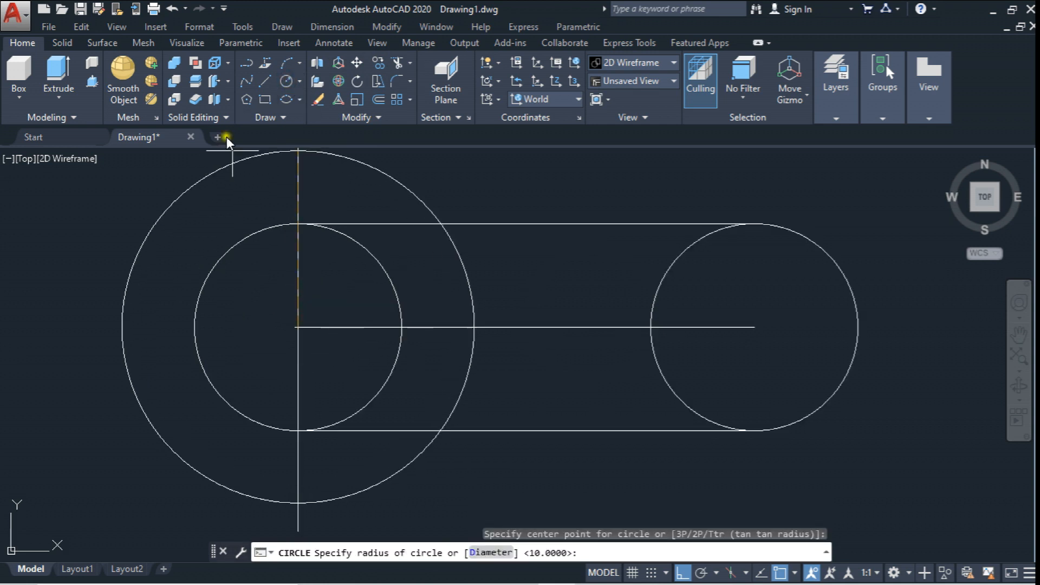
{"action": "type", "text": "R"}
{"action": "key", "text": "Return"}
{"action": "type", "text": "10"}
{"action": "key", "text": "Return"}
{"action": "key", "text": "Escape"}
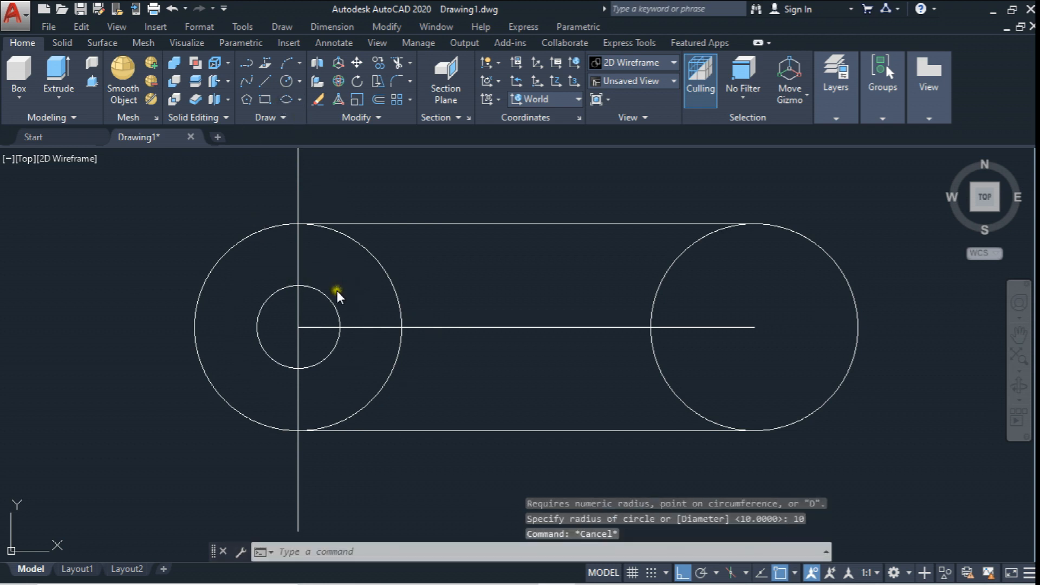
- Copy the 10 mm radius circle from the left circle's centre to the right circle's centre
{"action": "middle_click_drag", "start_coordinate": [499, 138], "coordinate": [390, 153]}
{"action": "left_click", "coordinate": [378, 63]}
{"action": "left_click", "coordinate": [253, 308]}
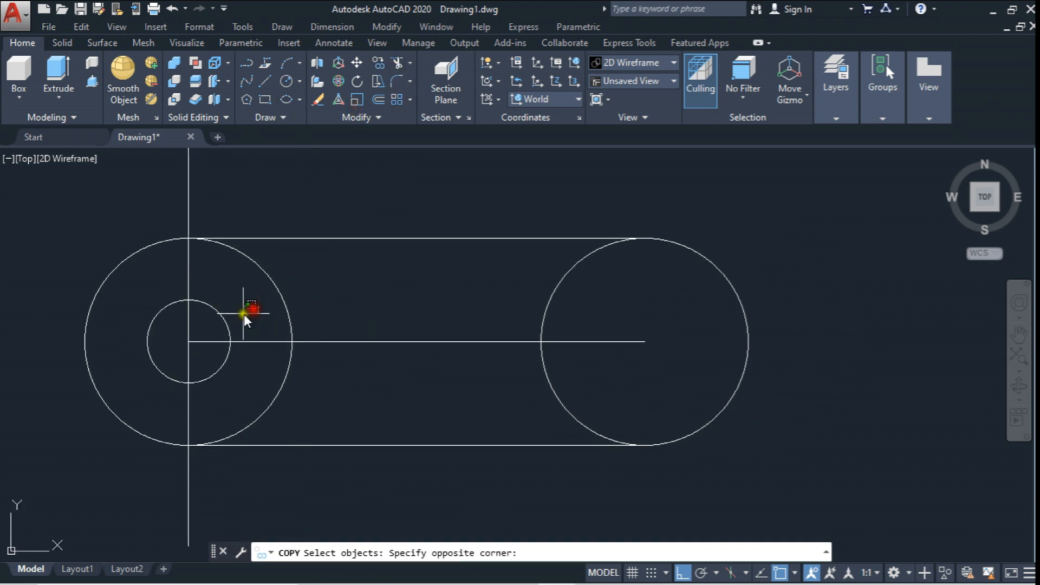
{"action": "left_click", "coordinate": [218, 325]}
{"action": "key", "text": "Return"}
{"action": "left_click", "coordinate": [188, 342]}
{"action": "left_click", "coordinate": [644, 341]}
{"action": "middle_click_drag", "start_coordinate": [646, 340], "coordinate": [618, 255]}
{"action": "scroll", "coordinate": [618, 256], "scroll_direction": "down", "scroll_amount": 4}
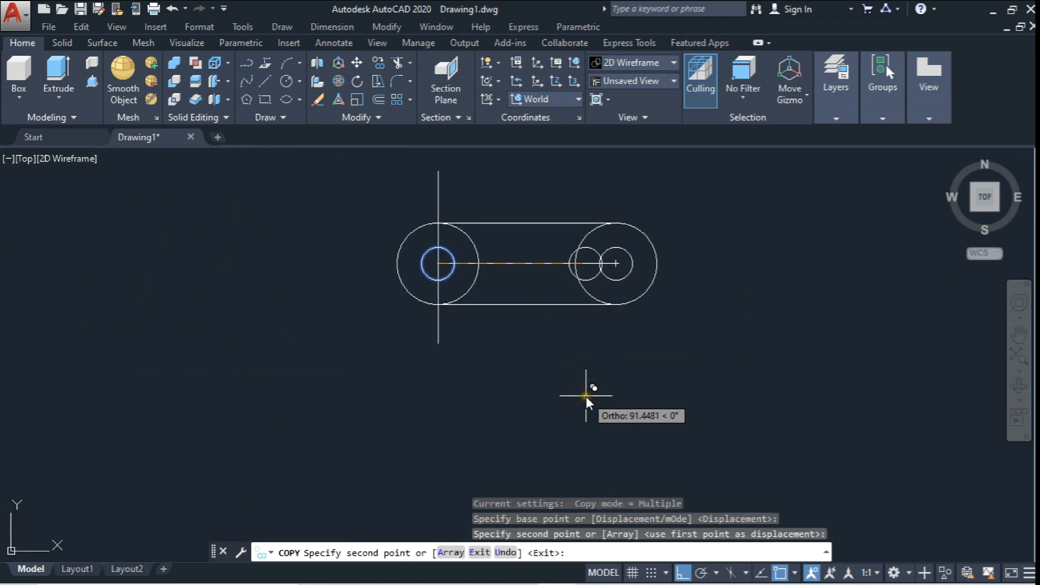
{"action": "key", "text": "Escape"}
{"action": "middle_click_drag", "start_coordinate": [561, 372], "coordinate": [557, 378]}
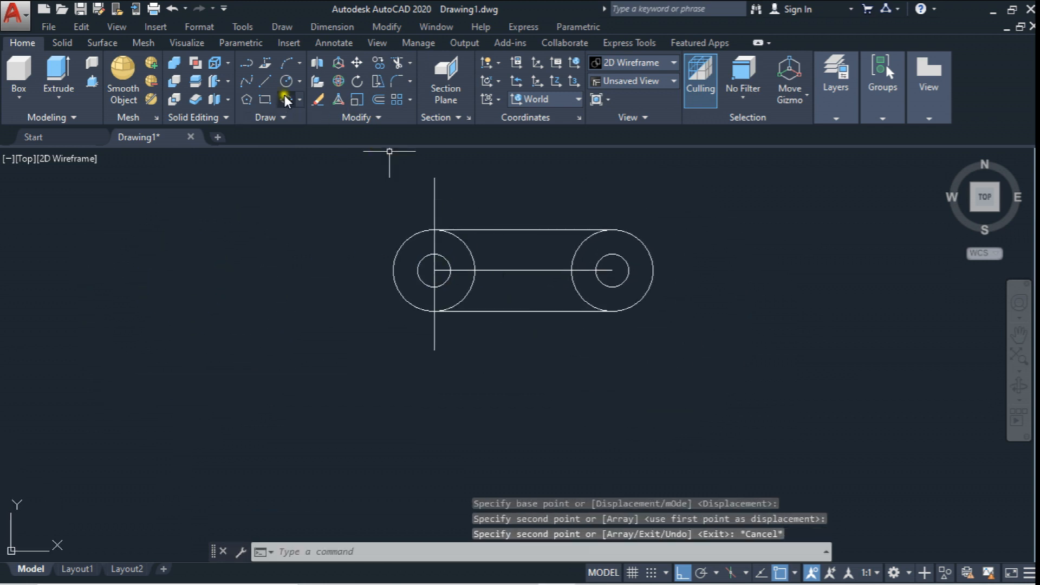
- Draw a vertical line joining the midpoints of the slotted shape's upper and lower horizontal edges
{"action": "left_click", "coordinate": [265, 80]}
{"action": "left_click", "coordinate": [521, 228]}
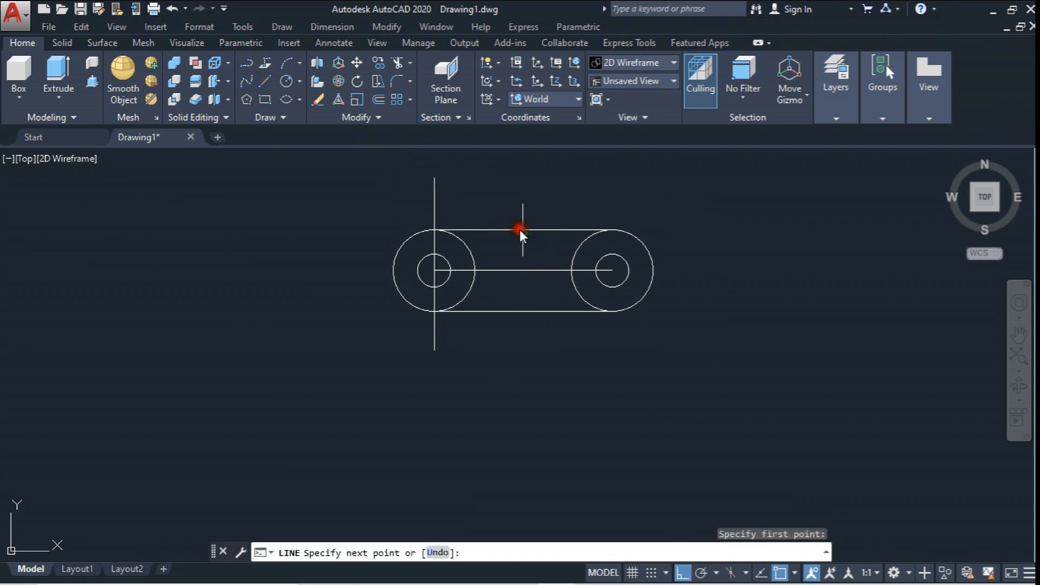
{"action": "left_click", "coordinate": [522, 314]}
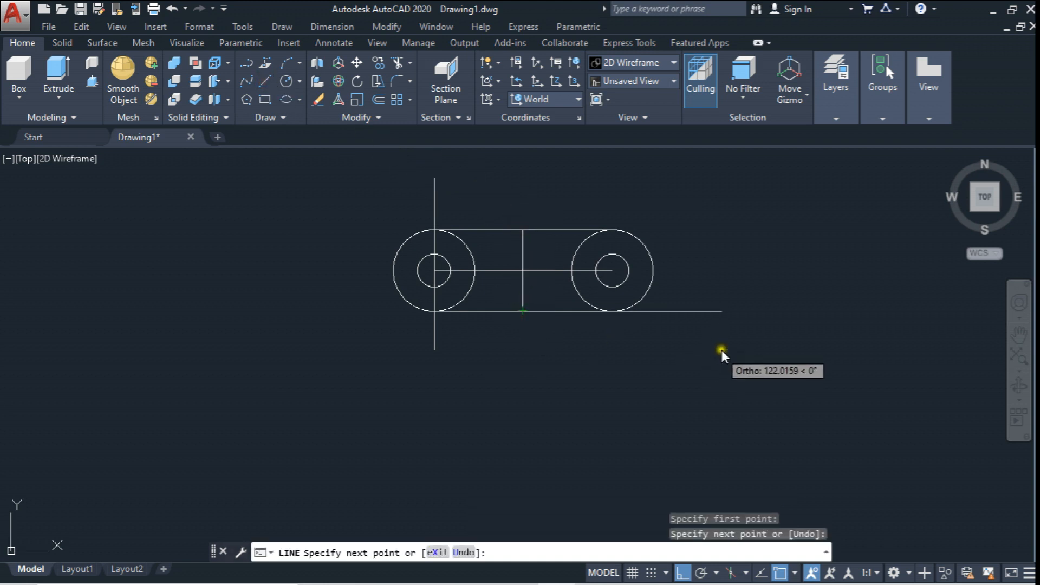
{"action": "key", "text": "Escape"}
- Draw a horizontal line from the left circle's centre straight left to beyond the outer circle
{"action": "middle_click_drag", "start_coordinate": [492, 281], "coordinate": [471, 260]}
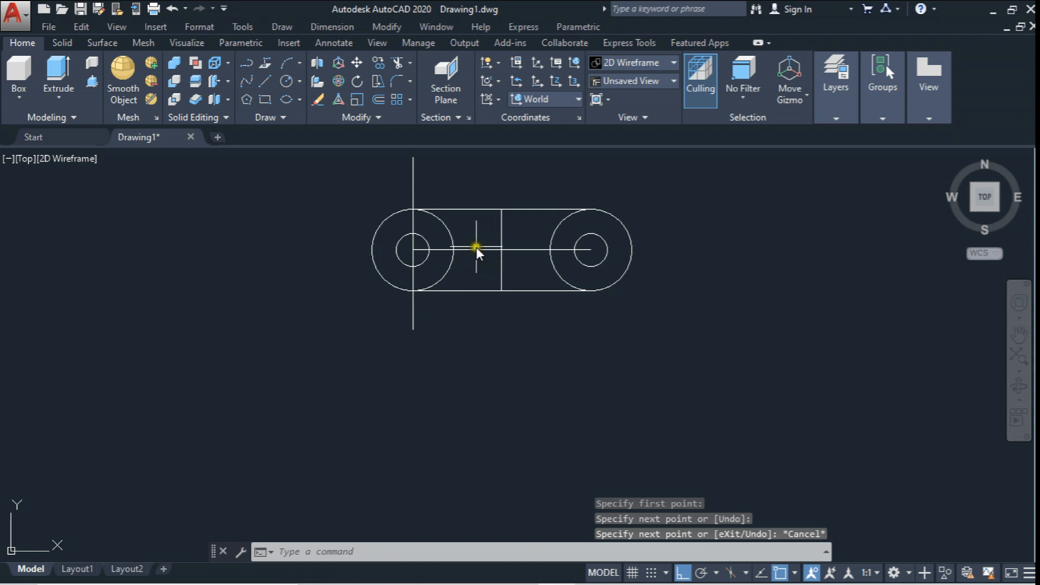
{"action": "left_click", "coordinate": [267, 81]}
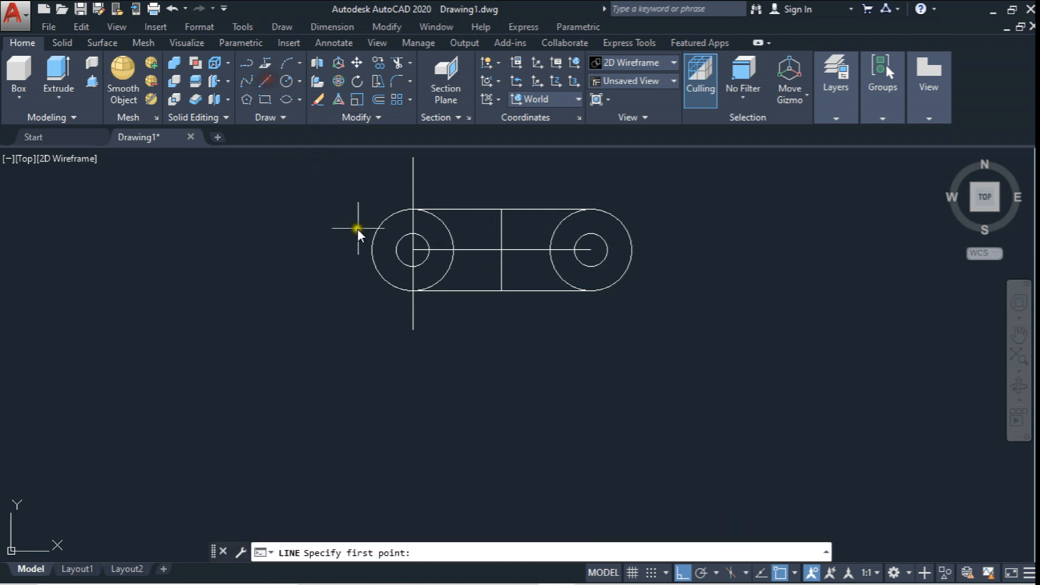
{"action": "left_click", "coordinate": [411, 250]}
{"action": "left_click", "coordinate": [287, 262]}
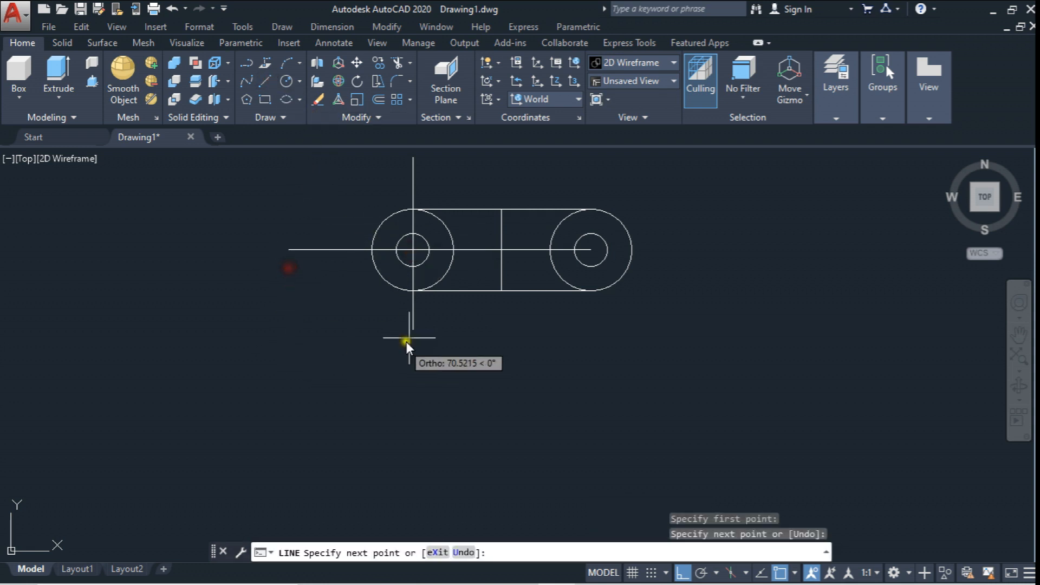
{"action": "key", "text": "Escape"}
- Copy the left horizontal line from its outer end to the right circle's centre, extending the centre line past the right circle
{"action": "left_click", "coordinate": [380, 63]}
{"action": "left_click", "coordinate": [344, 218]}
{"action": "left_click", "coordinate": [305, 297]}
{"action": "key", "text": "Return"}
{"action": "left_click", "coordinate": [291, 248]}
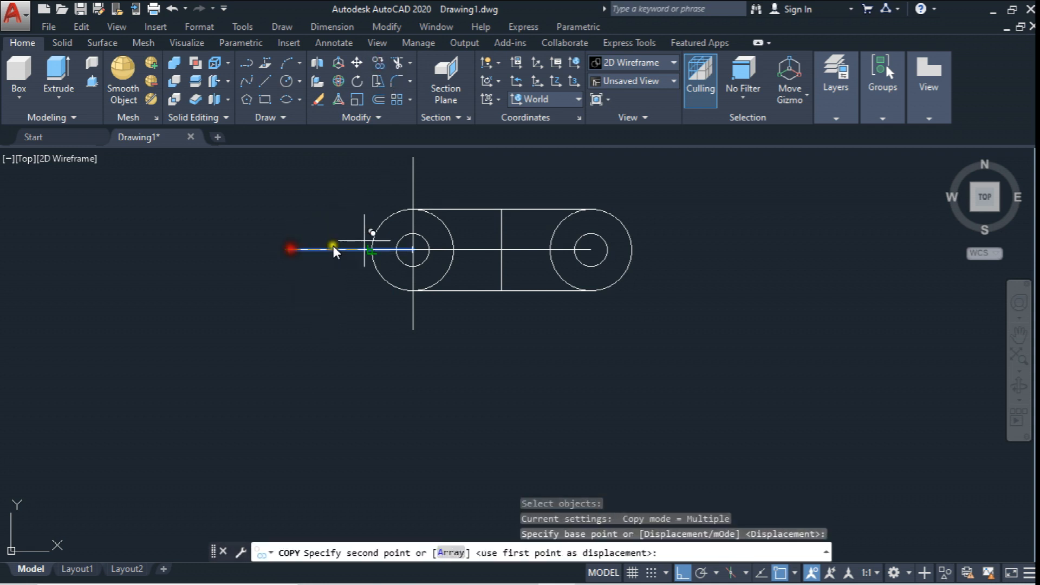
{"action": "left_click", "coordinate": [595, 249]}
{"action": "key", "text": "Escape"}
- Draw a vertical line from the left outer circle's leftmost point straight down, well below the slotted shape
{"action": "middle_click_drag", "start_coordinate": [622, 298], "coordinate": [589, 254]}
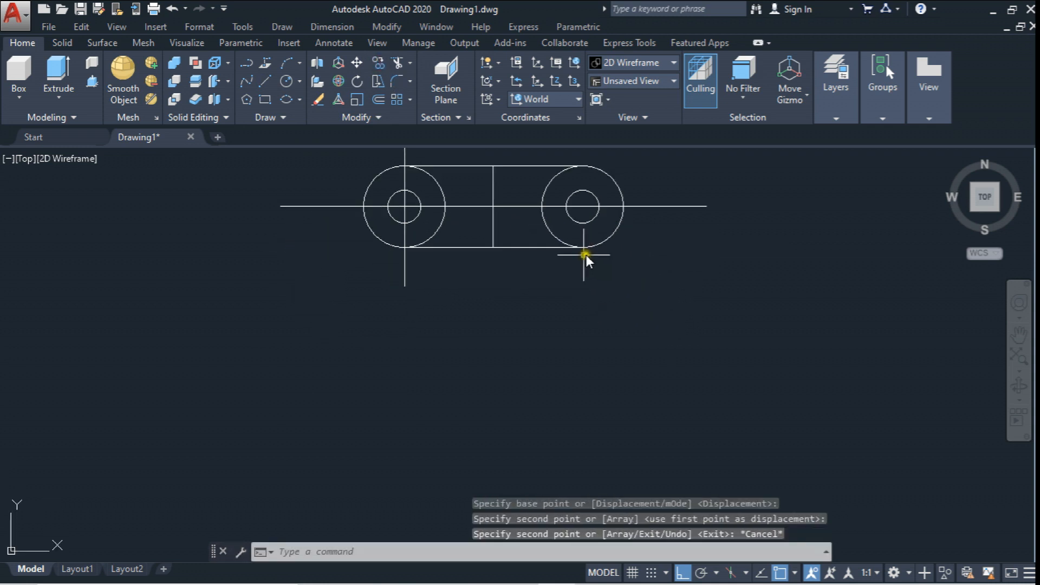
{"action": "left_click", "coordinate": [265, 76]}
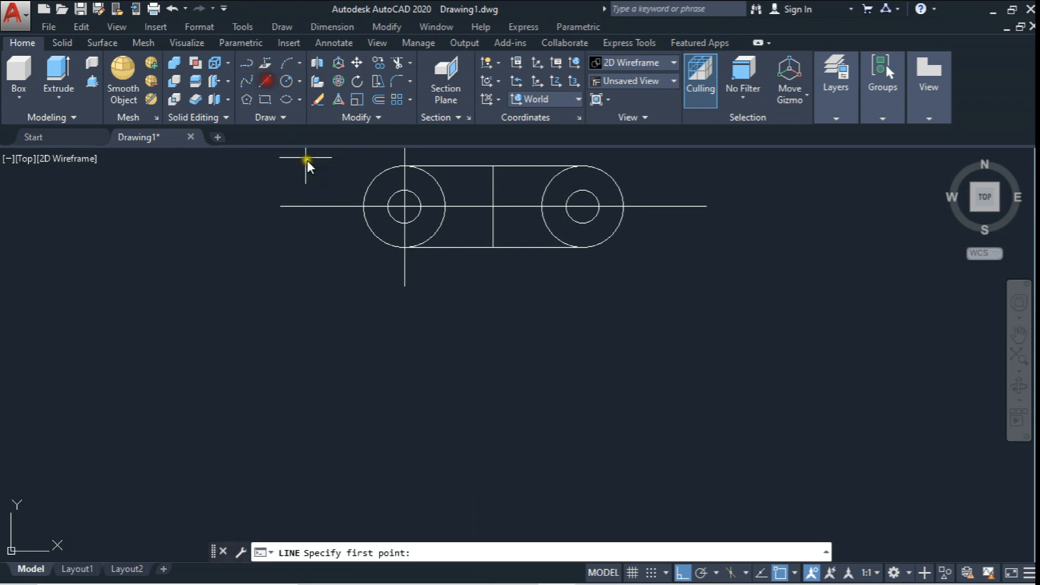
{"action": "left_click", "coordinate": [364, 208]}
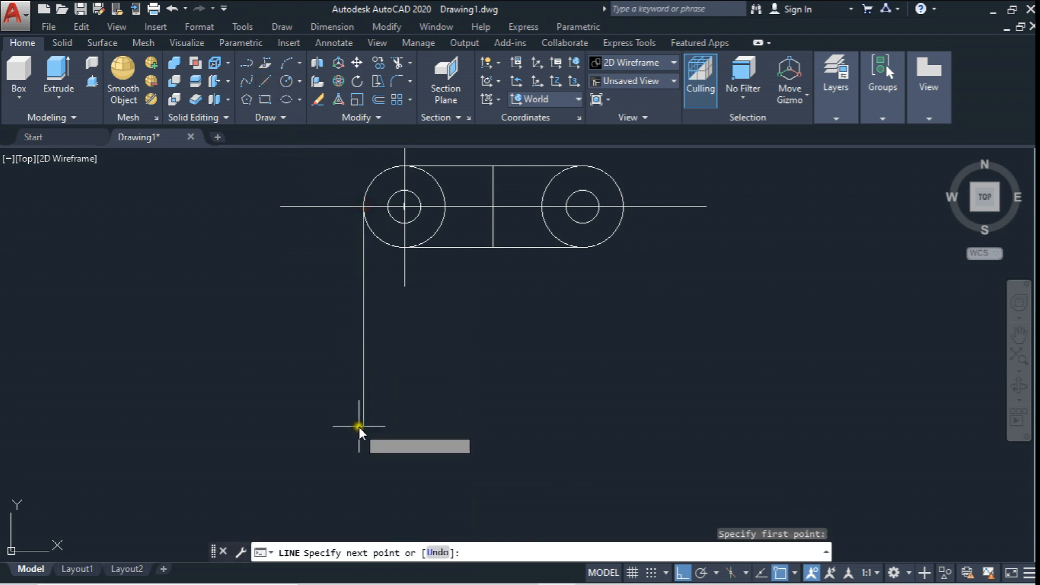
{"action": "left_click", "coordinate": [361, 457]}
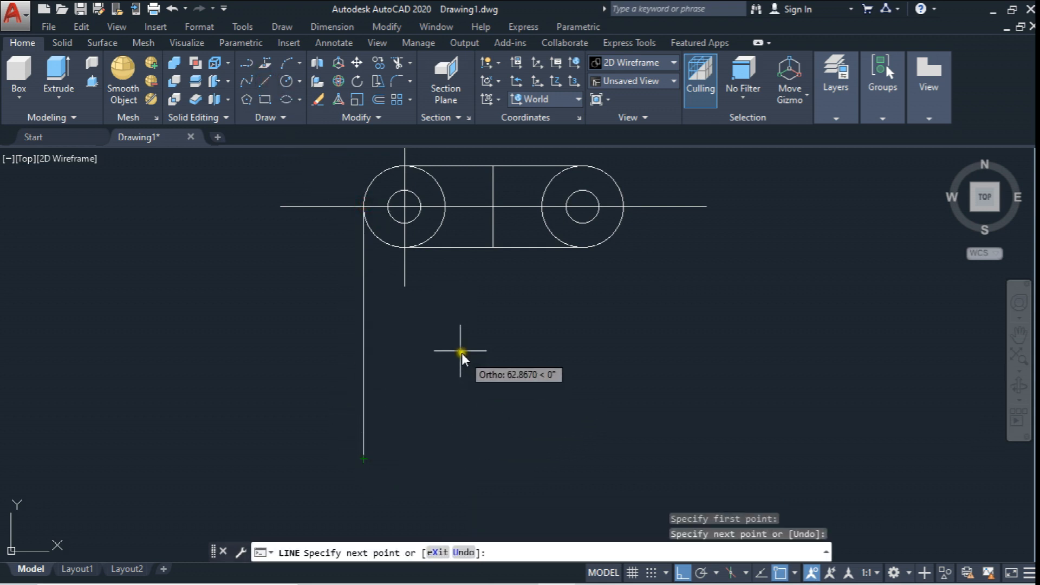
{"action": "key", "text": "Escape"}
- Copy the long vertical line from its upper end to the right outer circle's rightmost point
{"action": "left_click", "coordinate": [390, 373]}
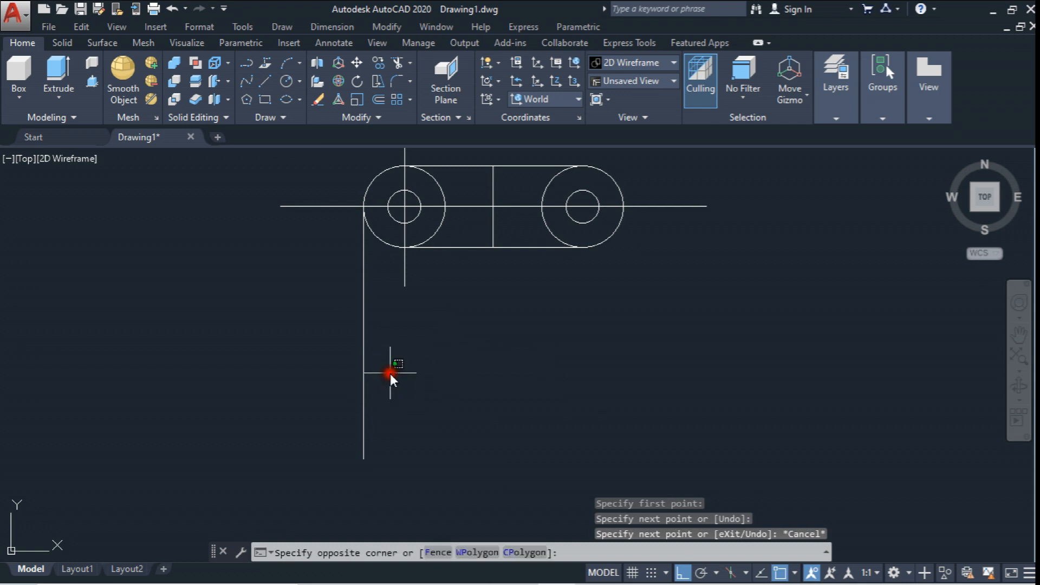
{"action": "left_click", "coordinate": [333, 372]}
{"action": "left_click", "coordinate": [378, 62]}
{"action": "left_click", "coordinate": [398, 338]}
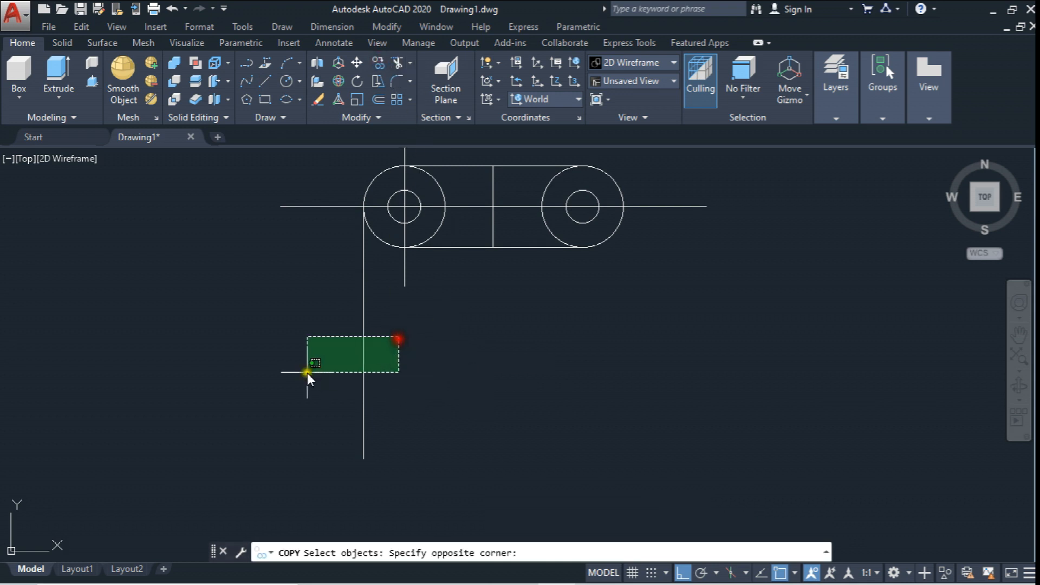
{"action": "left_click", "coordinate": [310, 371]}
{"action": "key", "text": "Return"}
{"action": "left_click", "coordinate": [363, 206]}
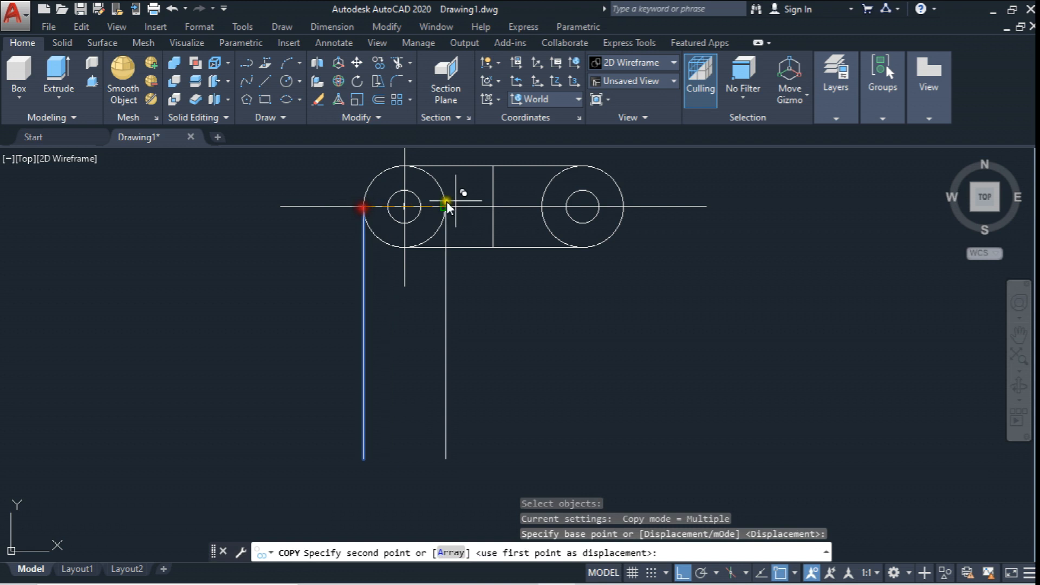
{"action": "left_click", "coordinate": [627, 209]}
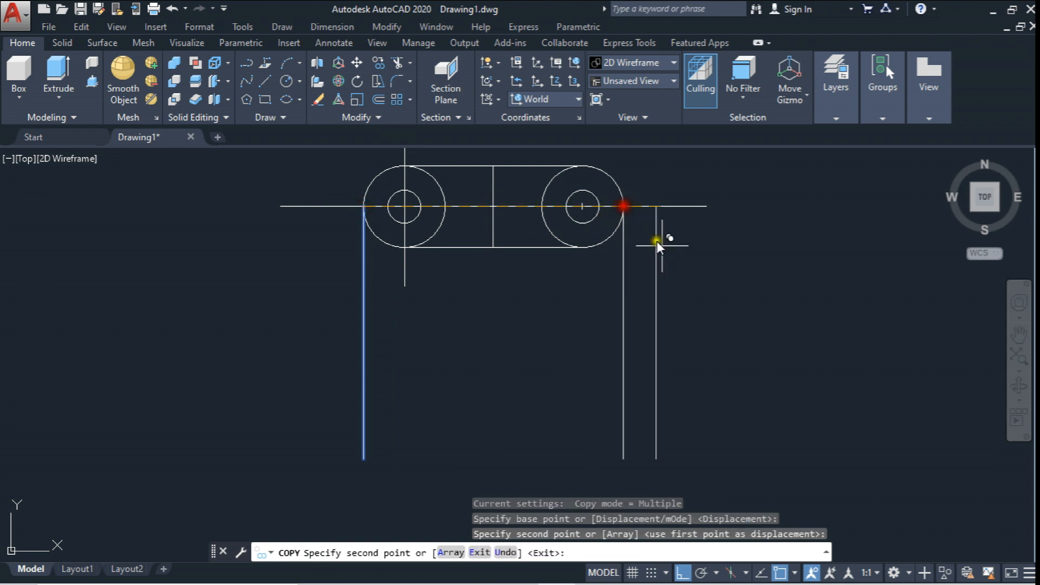
{"action": "key", "text": "Escape"}
- Draw a horizontal line joining the lower ends of the two long vertical lines
{"action": "middle_click_drag", "start_coordinate": [349, 274], "coordinate": [335, 227]}
{"action": "left_click", "coordinate": [265, 81]}
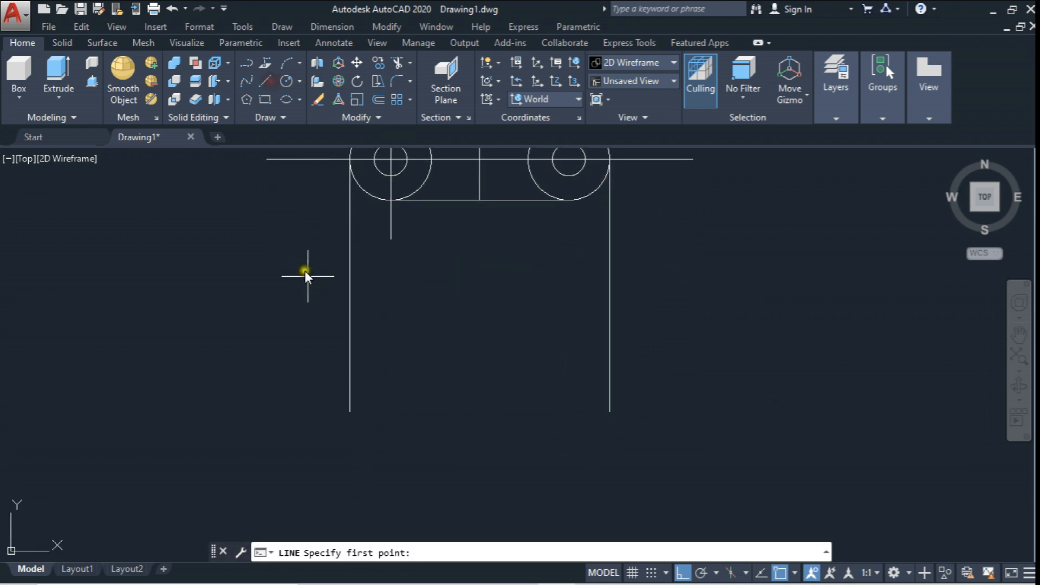
{"action": "left_click", "coordinate": [347, 411]}
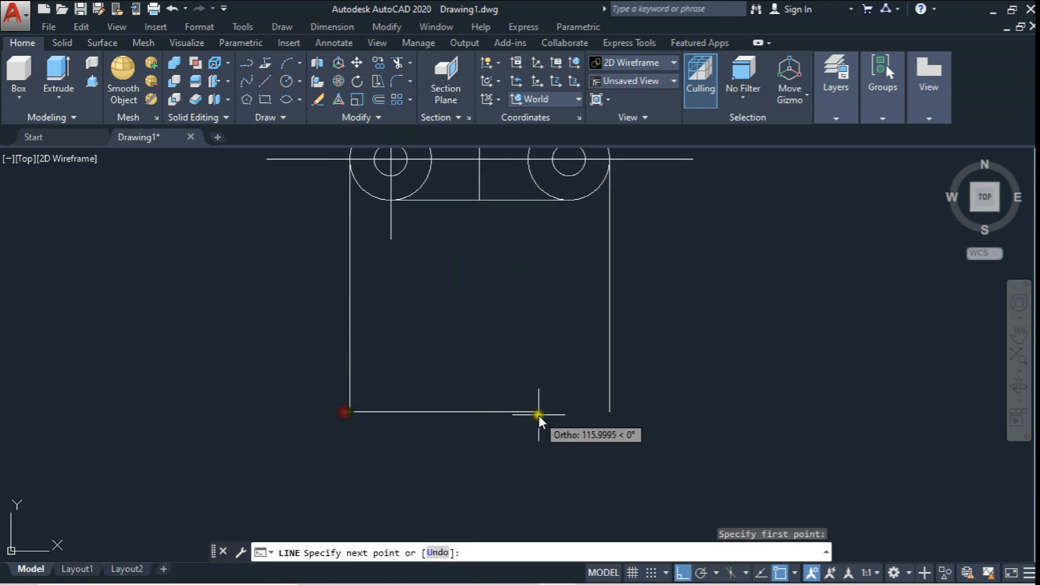
{"action": "left_click", "coordinate": [609, 411]}
{"action": "key", "text": "Escape"}
- Erase the two long vertical projection lines, keeping the horizontal line between their lower ends
{"action": "left_click", "coordinate": [641, 288]}
{"action": "left_click", "coordinate": [295, 306]}
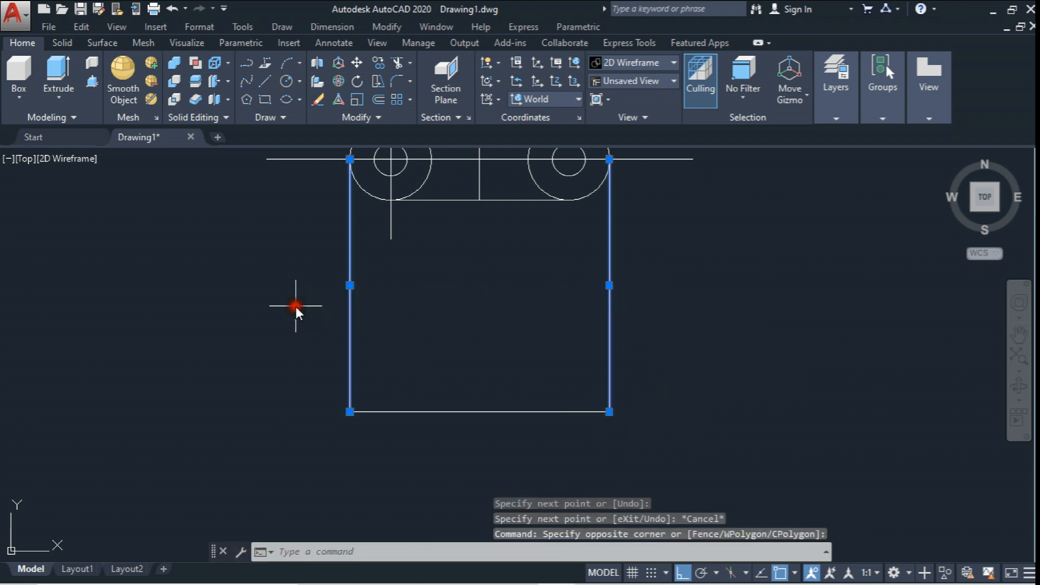
{"action": "key", "text": "Delete"}
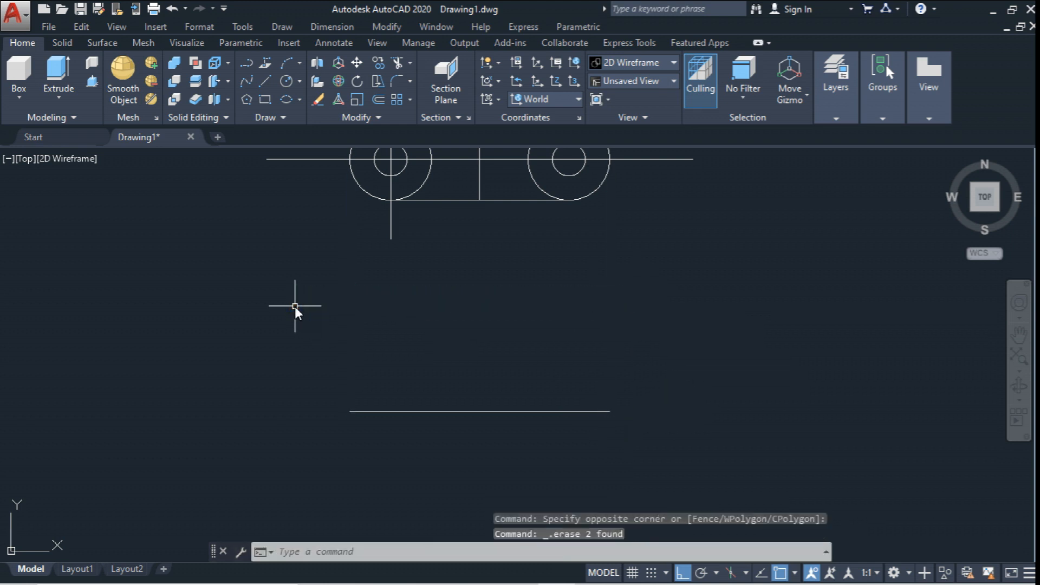
- Draw a 15 mm vertical line upward from the left end of the lower horizontal line
{"action": "left_click", "coordinate": [265, 81]}
{"action": "left_click", "coordinate": [349, 412]}
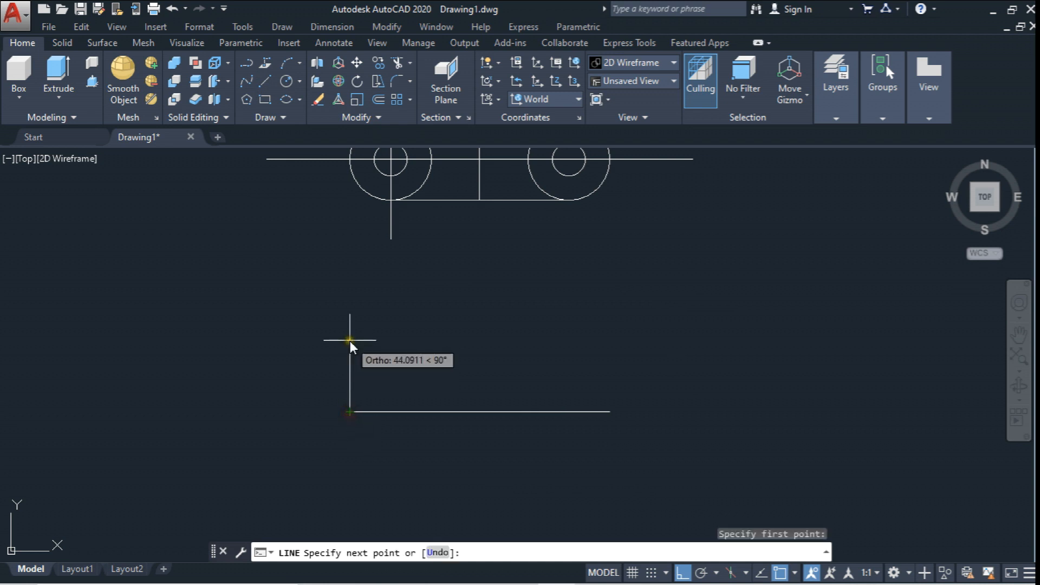
{"action": "type", "text": "15"}
{"action": "key", "text": "Return"}
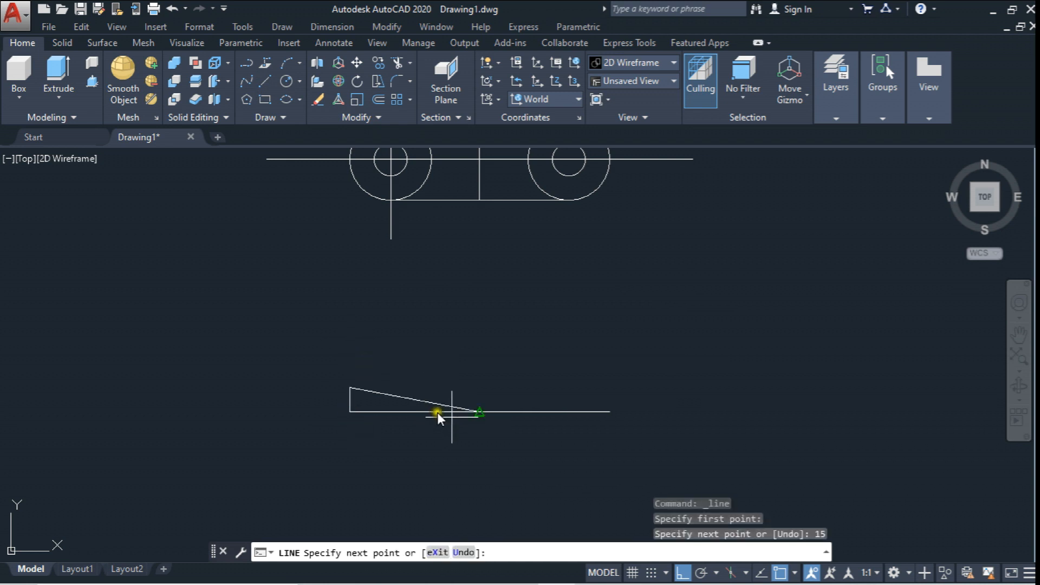
{"action": "key", "text": "Escape"}
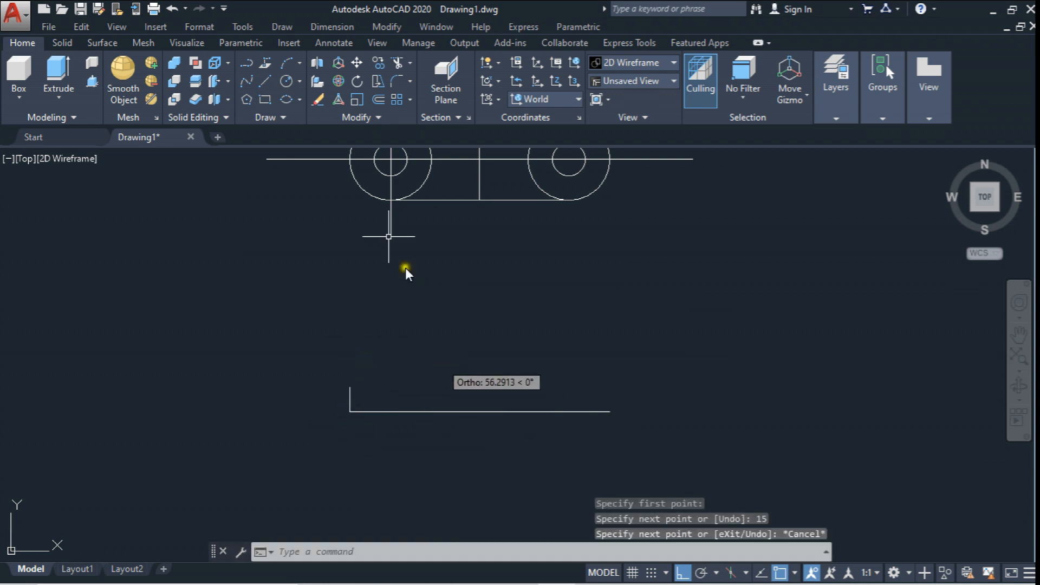
- Copy the lower horizontal line from its left end to the top of the 15 mm vertical line
{"action": "left_click", "coordinate": [378, 63]}
{"action": "left_click", "coordinate": [444, 389]}
{"action": "left_click", "coordinate": [416, 456]}
{"action": "key", "text": "Return"}
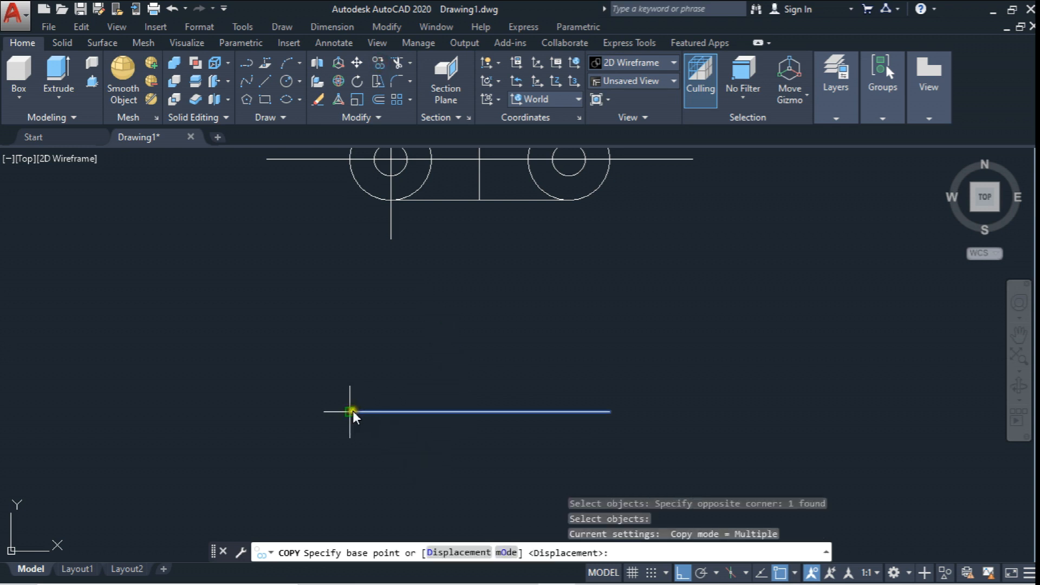
{"action": "left_click", "coordinate": [354, 410]}
{"action": "left_click", "coordinate": [354, 389]}
{"action": "key", "text": "Return"}
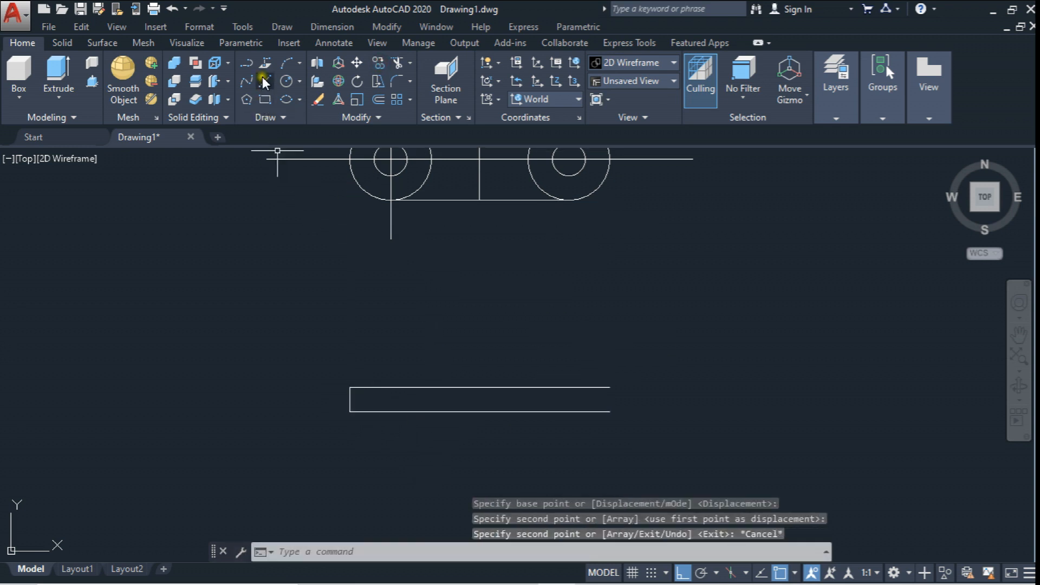
- Close the right side of the 15 mm high bar with a vertical line between the two horizontal lines' ends
{"action": "left_click", "coordinate": [264, 80]}
{"action": "left_click", "coordinate": [605, 415]}
{"action": "left_click", "coordinate": [608, 387]}
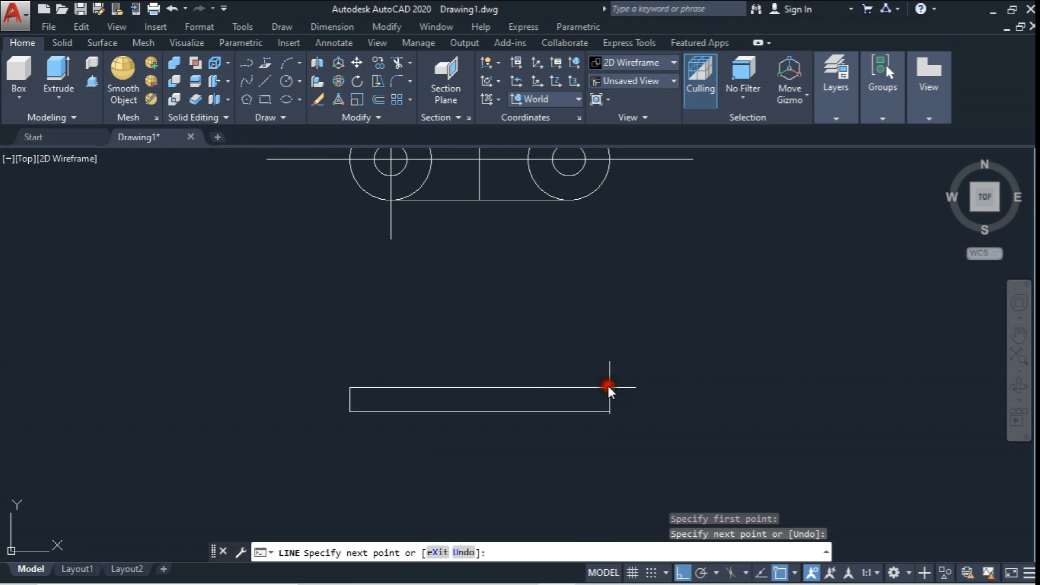
{"action": "key", "text": "Escape"}
- Draw a vertical line from the slotted shape's bottom midpoint to the bar's lower edge, and continue it below the bar
{"action": "middle_click_drag", "start_coordinate": [551, 369], "coordinate": [551, 392]}
{"action": "left_click", "coordinate": [265, 80]}
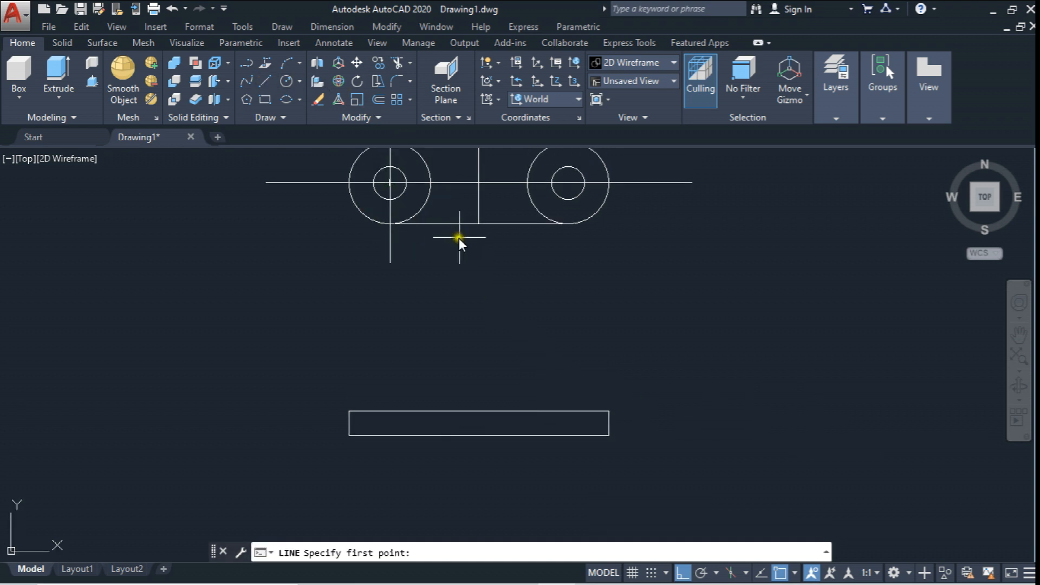
{"action": "left_click", "coordinate": [476, 224]}
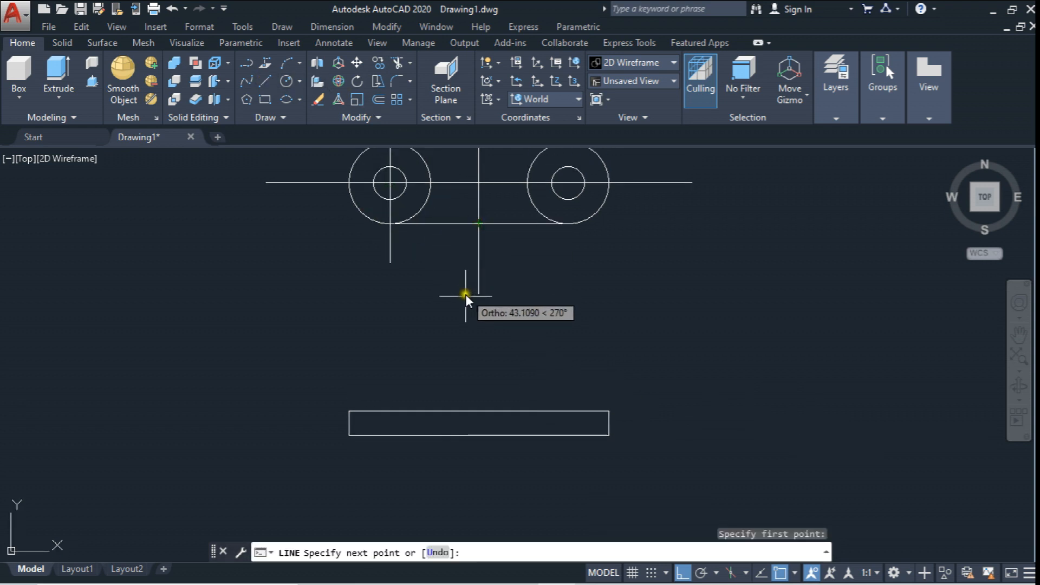
{"action": "left_click", "coordinate": [480, 440]}
{"action": "left_click", "coordinate": [479, 486]}
{"action": "key", "text": "Escape"}
- Erase the vertical line segment between the slotted shape and the bar's lower edge
{"action": "left_click", "coordinate": [548, 309]}
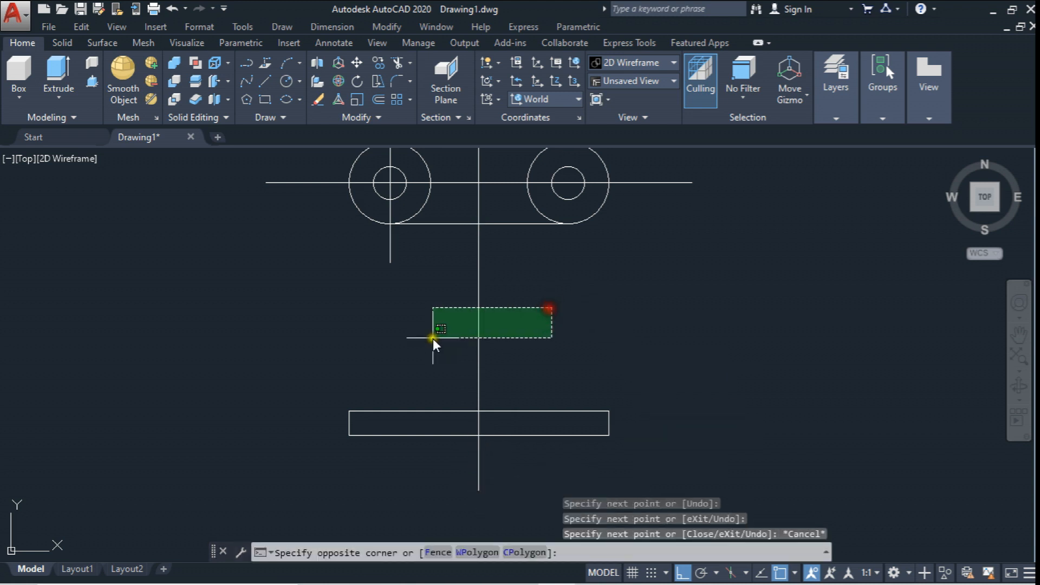
{"action": "left_click", "coordinate": [433, 339]}
{"action": "key", "text": "Delete"}
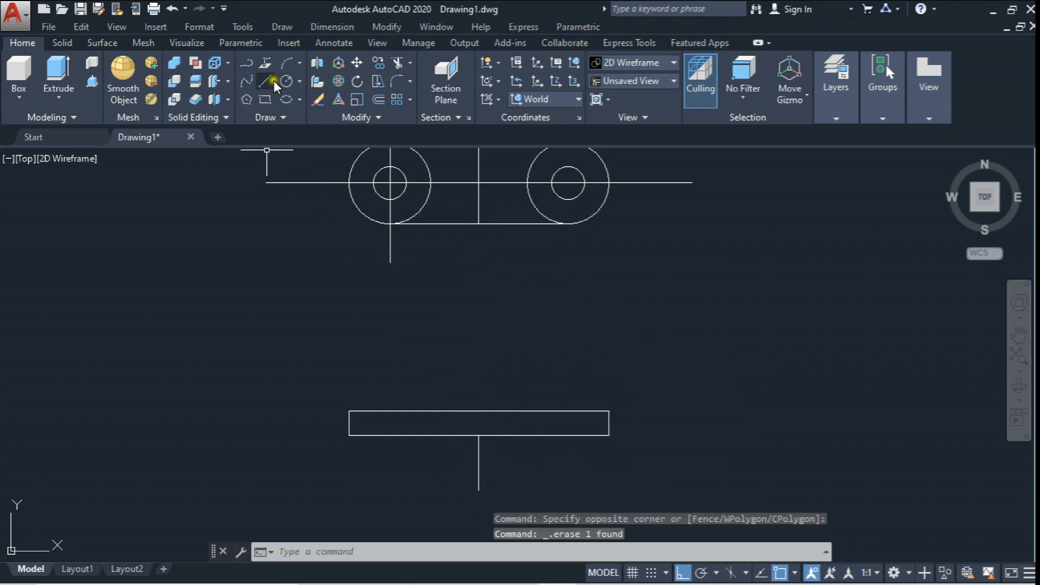
- Draw a 60 mm vertical line upward from the midpoint of the bar's lower edge
{"action": "left_click", "coordinate": [273, 81]}
{"action": "left_click", "coordinate": [479, 434]}
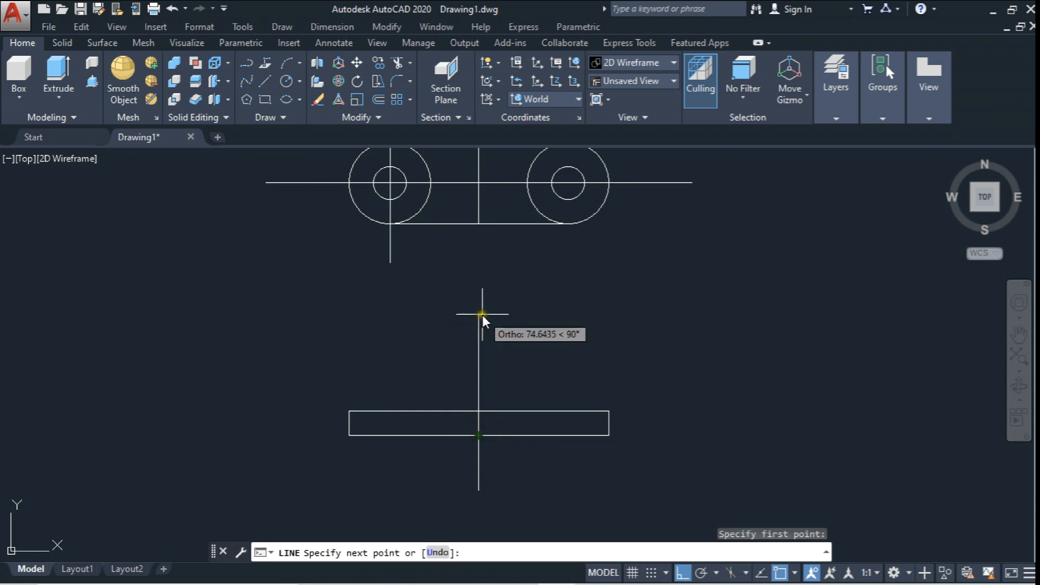
{"action": "type", "text": "60"}
{"action": "key", "text": "Return"}
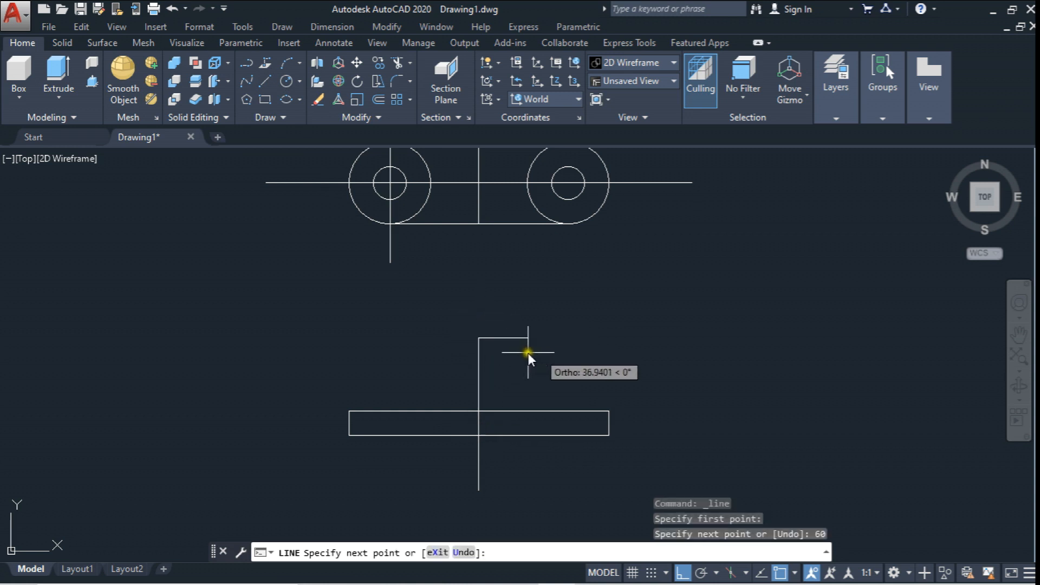
{"action": "key", "text": "Escape"}
- Erase the short vertical line hanging below the bar
{"action": "left_click", "coordinate": [527, 457]}
{"action": "left_click", "coordinate": [472, 470]}
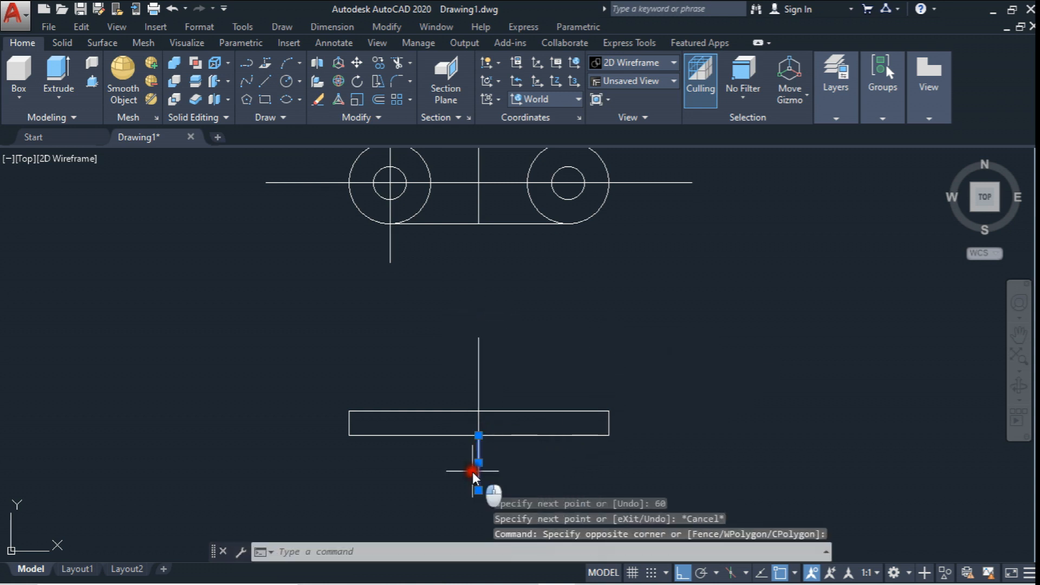
{"action": "key", "text": "Delete"}
- Draw a vertical line upward from the bar's lower right corner, ending above the 60 mm centre line's top
{"action": "middle_click_drag", "start_coordinate": [503, 433], "coordinate": [496, 400]}
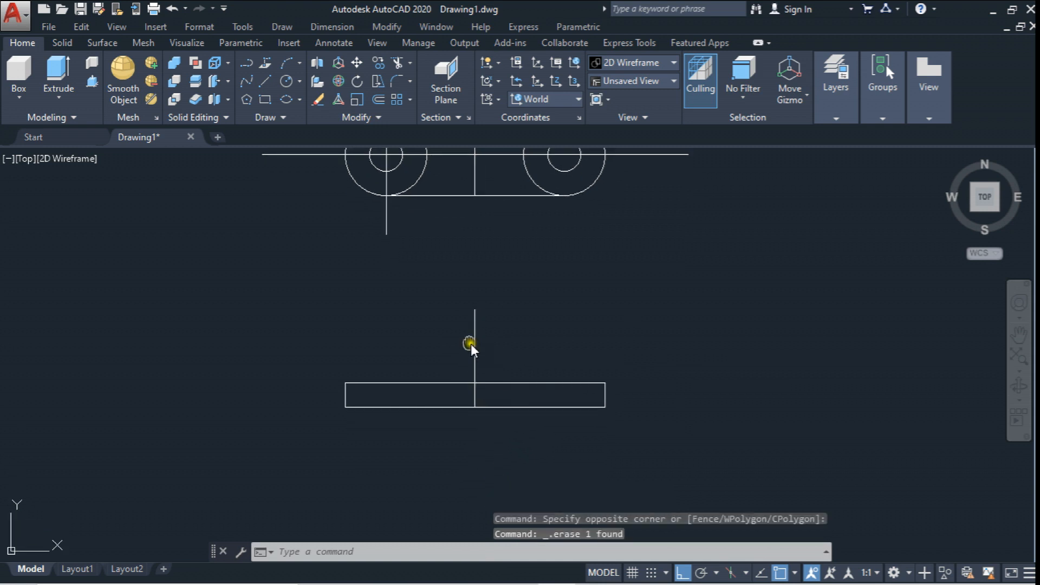
{"action": "middle_click_drag", "start_coordinate": [470, 344], "coordinate": [463, 343]}
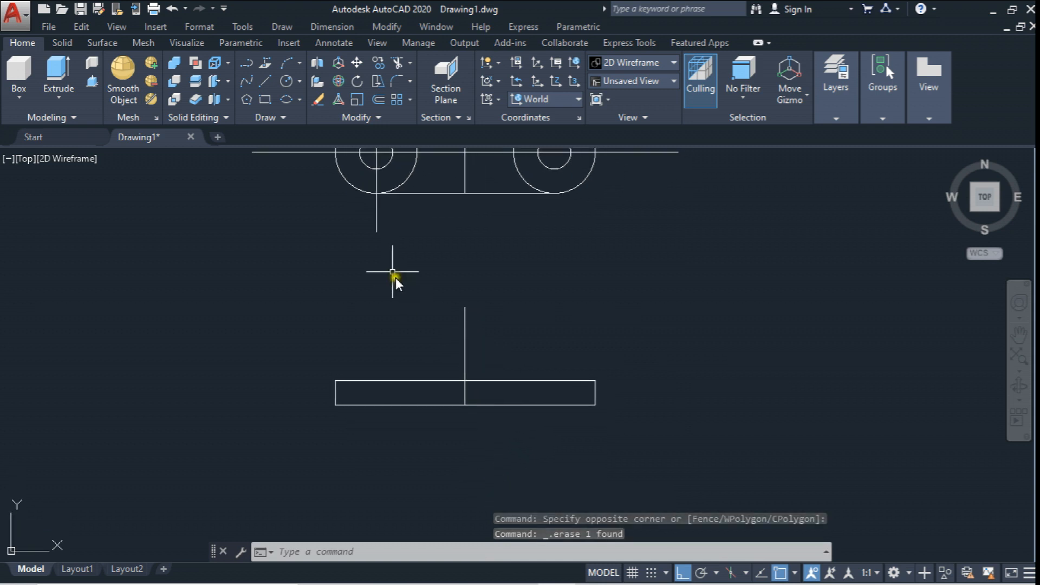
{"action": "left_click", "coordinate": [265, 80]}
{"action": "left_click", "coordinate": [583, 408]}
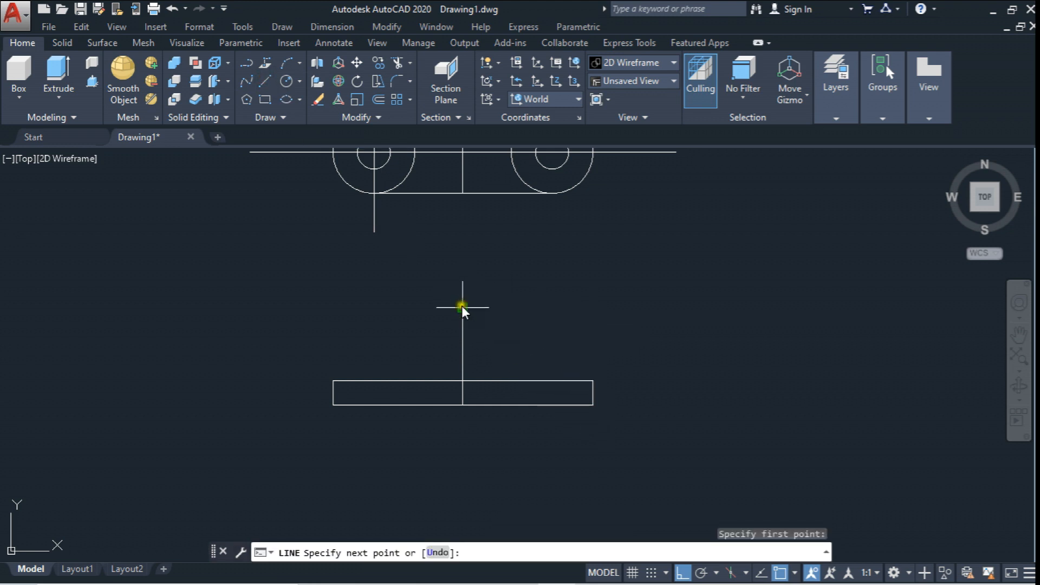
{"action": "left_click", "coordinate": [599, 257]}
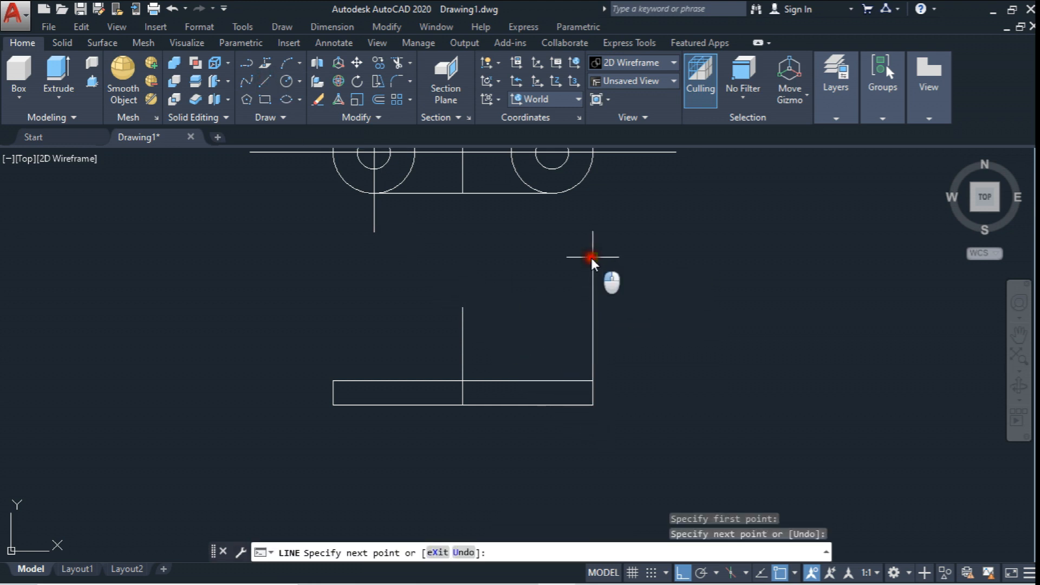
{"action": "key", "text": "Escape"}
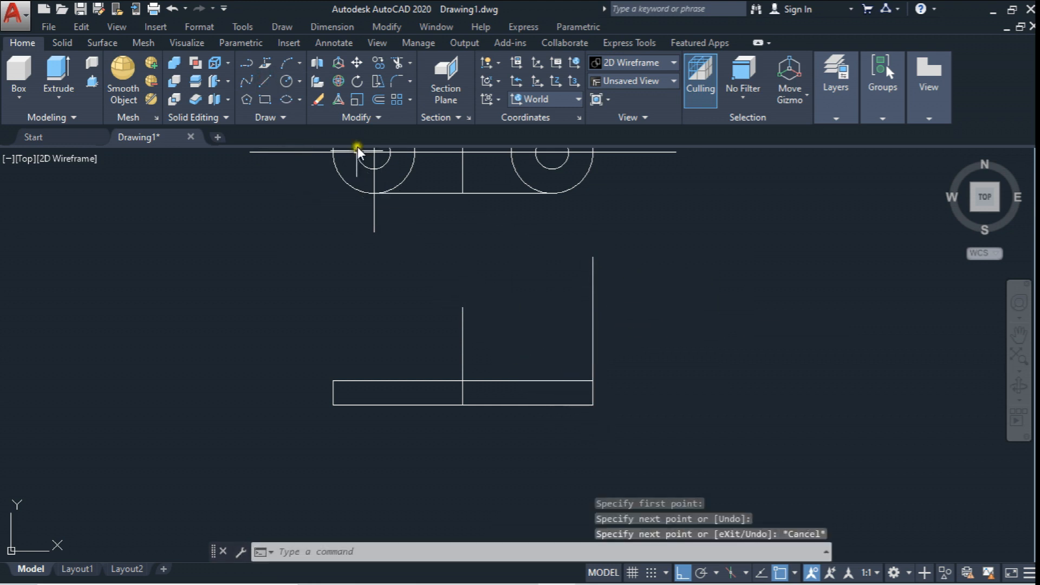
- Rotate the new vertical line by 30 degrees about its lower endpoint at the bar's corner
{"action": "left_click", "coordinate": [356, 81]}
{"action": "left_click", "coordinate": [634, 295]}
{"action": "left_click", "coordinate": [550, 300]}
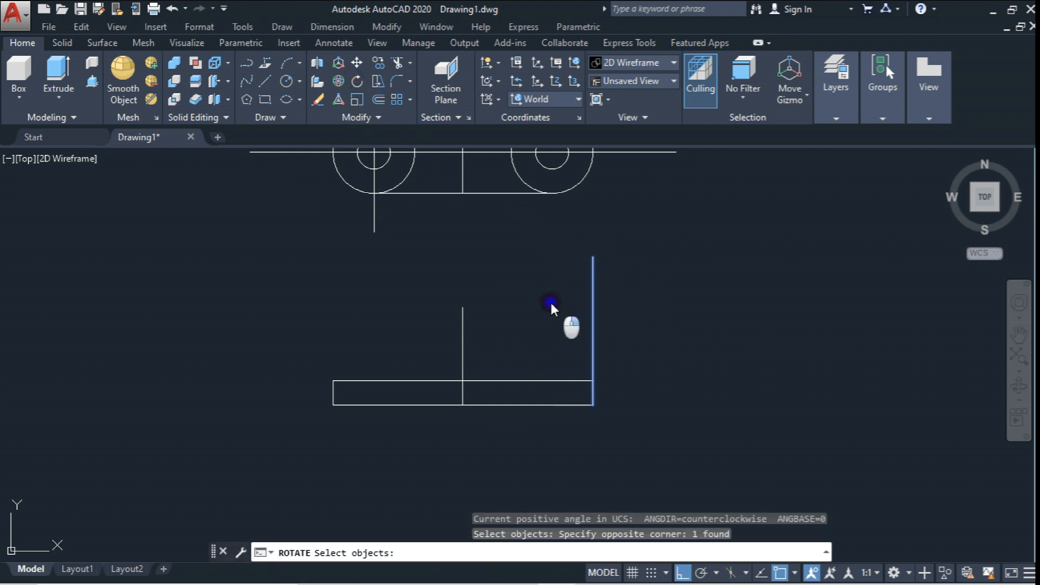
{"action": "key", "text": "Return"}
{"action": "left_click", "coordinate": [592, 406]}
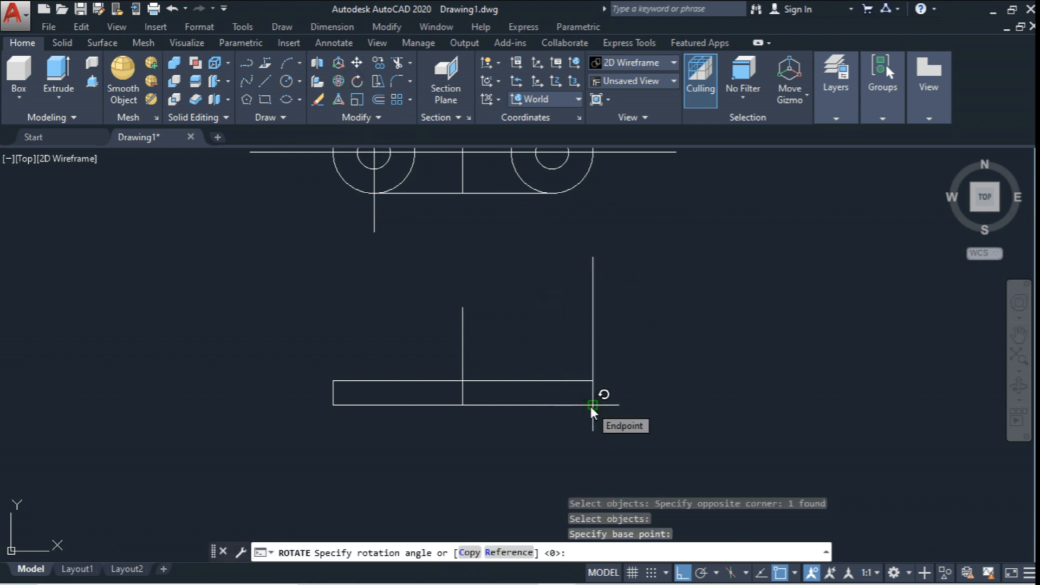
{"action": "type", "text": "30"}
{"action": "key", "text": "Return"}
- Check the angle between the slanted line and the bar's lower edge with an angular dimension, without placing it
{"action": "left_click", "coordinate": [356, 63]}
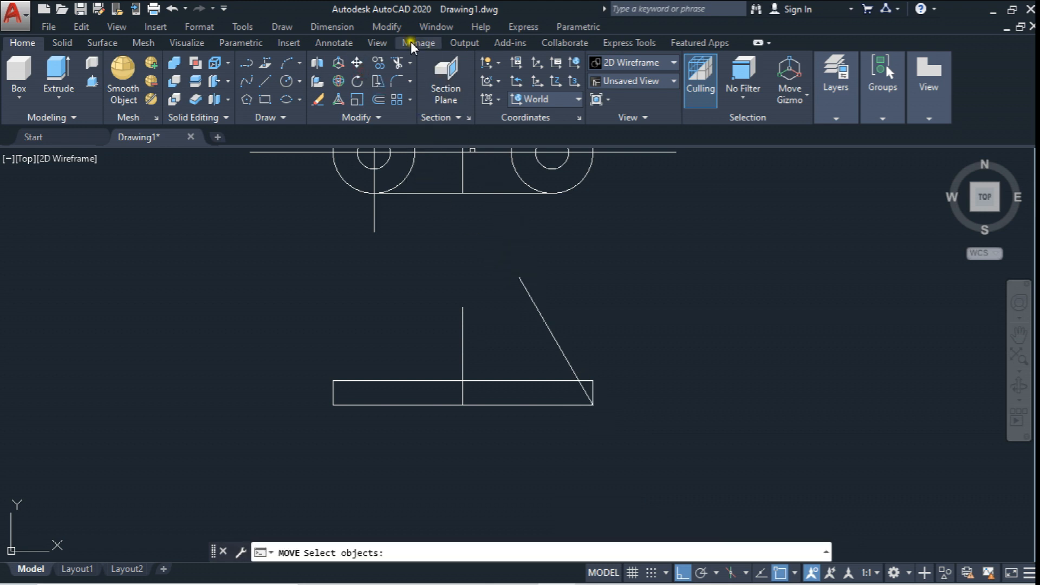
{"action": "left_click", "coordinate": [348, 45]}
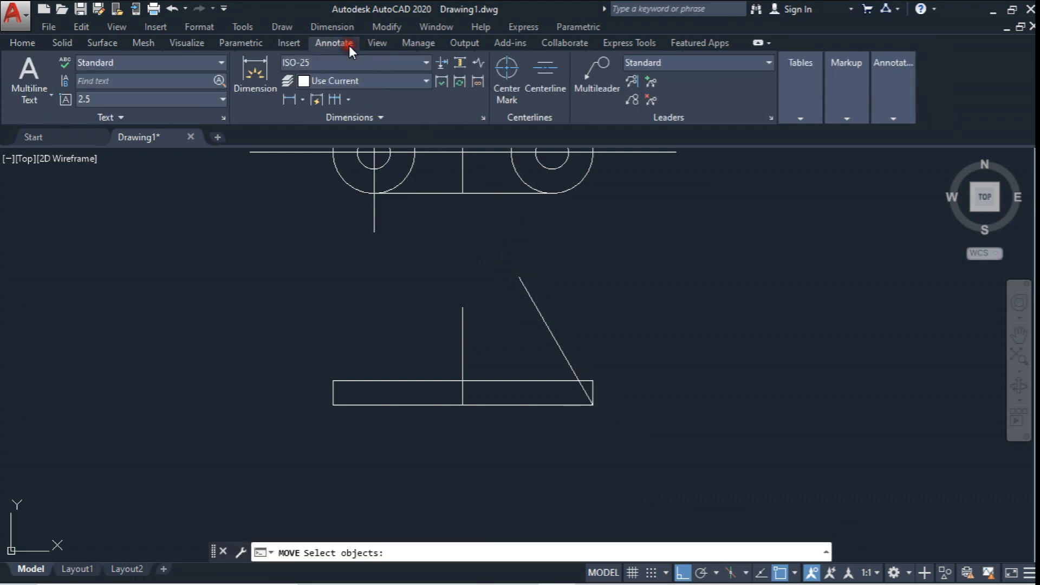
{"action": "left_click", "coordinate": [300, 100]}
{"action": "left_click", "coordinate": [276, 185]}
{"action": "left_click", "coordinate": [543, 320]}
{"action": "left_click", "coordinate": [533, 404]}
{"action": "scroll", "coordinate": [528, 378], "scroll_direction": "up", "scroll_amount": 8}
{"action": "scroll", "coordinate": [527, 363], "scroll_direction": "down", "scroll_amount": 8}
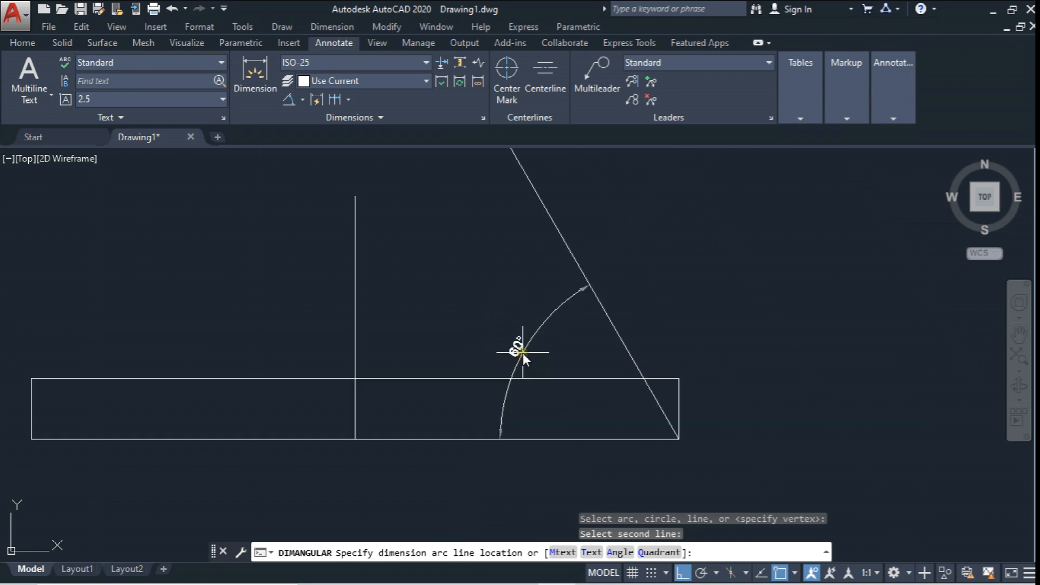
{"action": "key", "text": "Escape"}
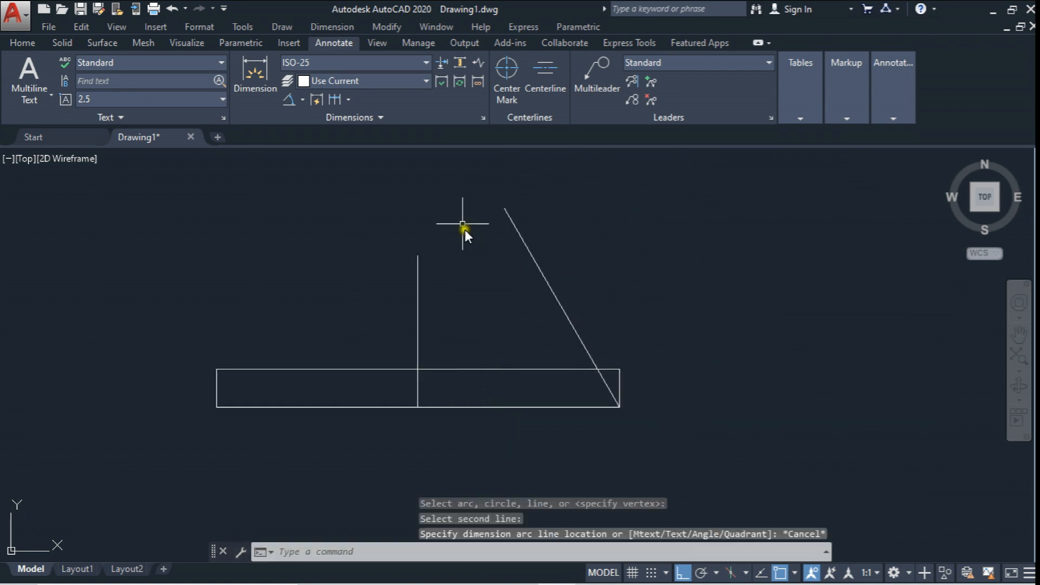
- Move the slanted line by its upper endpoint onto the top end of the vertical centre line
{"action": "left_click", "coordinate": [34, 42]}
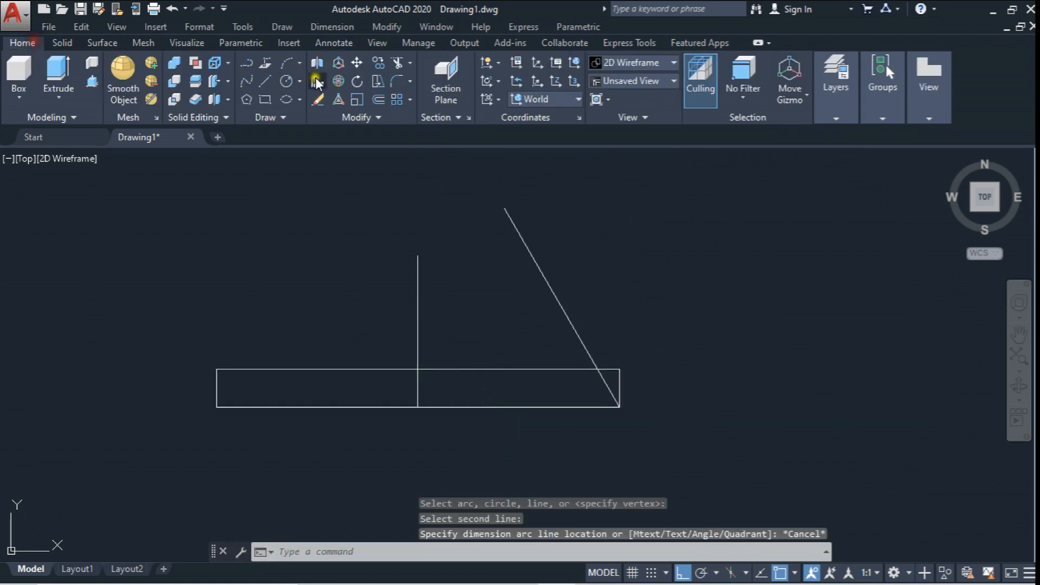
{"action": "left_click", "coordinate": [356, 63]}
{"action": "left_click", "coordinate": [538, 208]}
{"action": "left_click", "coordinate": [521, 221]}
{"action": "key", "text": "Return"}
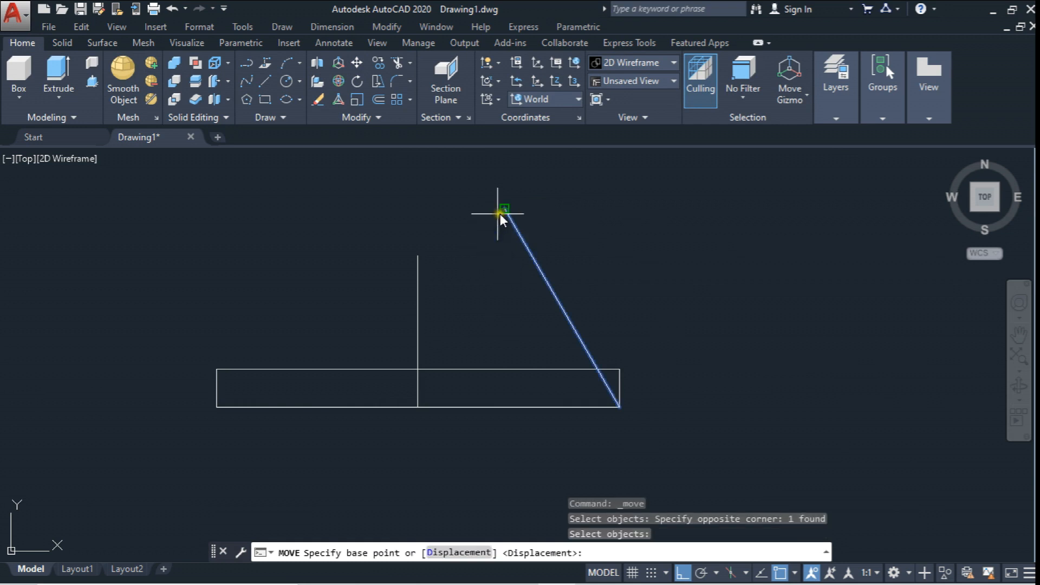
{"action": "left_click", "coordinate": [499, 213]}
{"action": "left_click", "coordinate": [418, 256]}
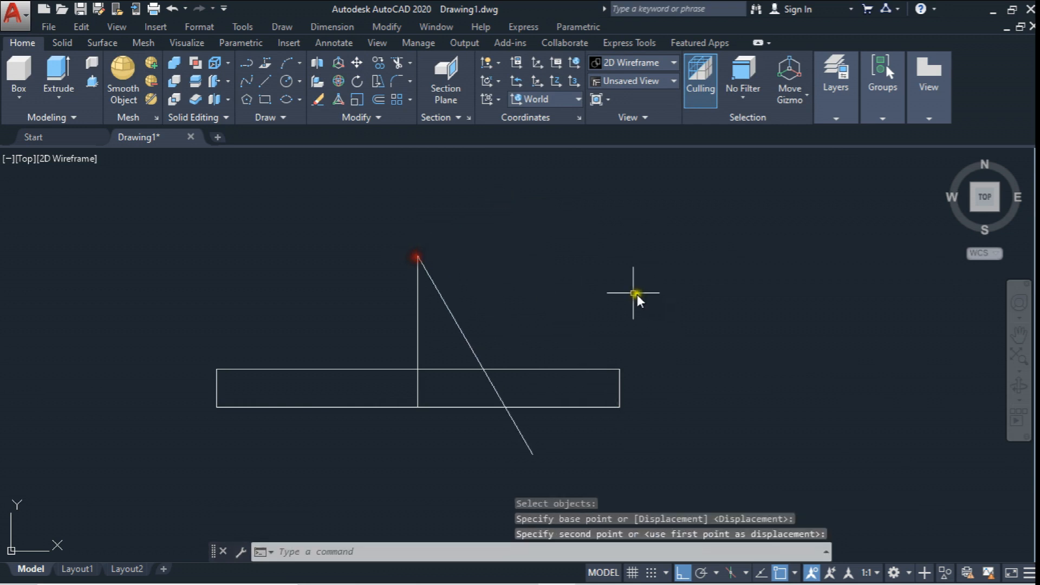
- Mirror the slanted line about the vertical centre line, keeping the original
{"action": "left_click", "coordinate": [383, 117]}
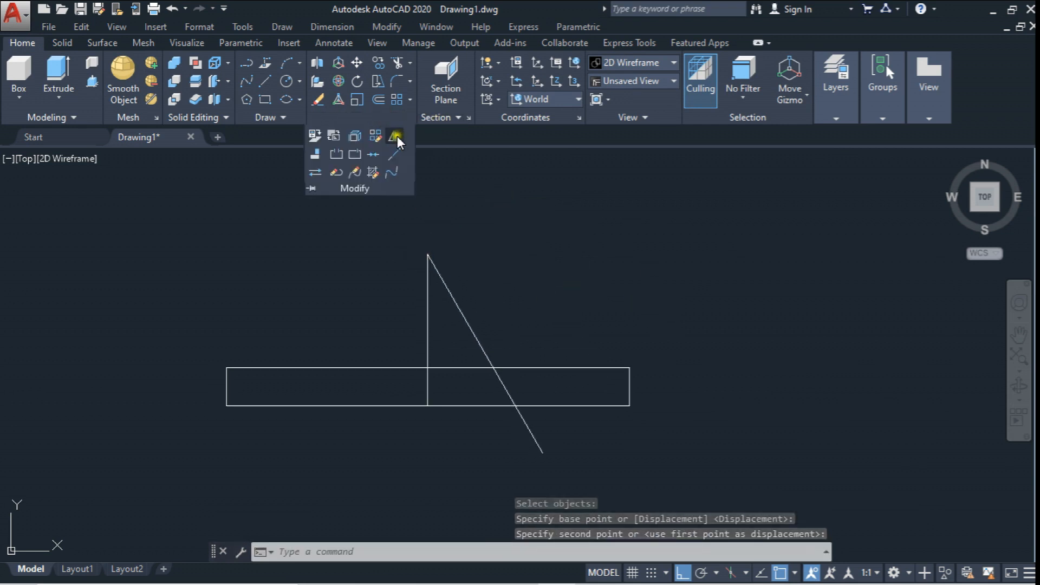
{"action": "left_click", "coordinate": [394, 136]}
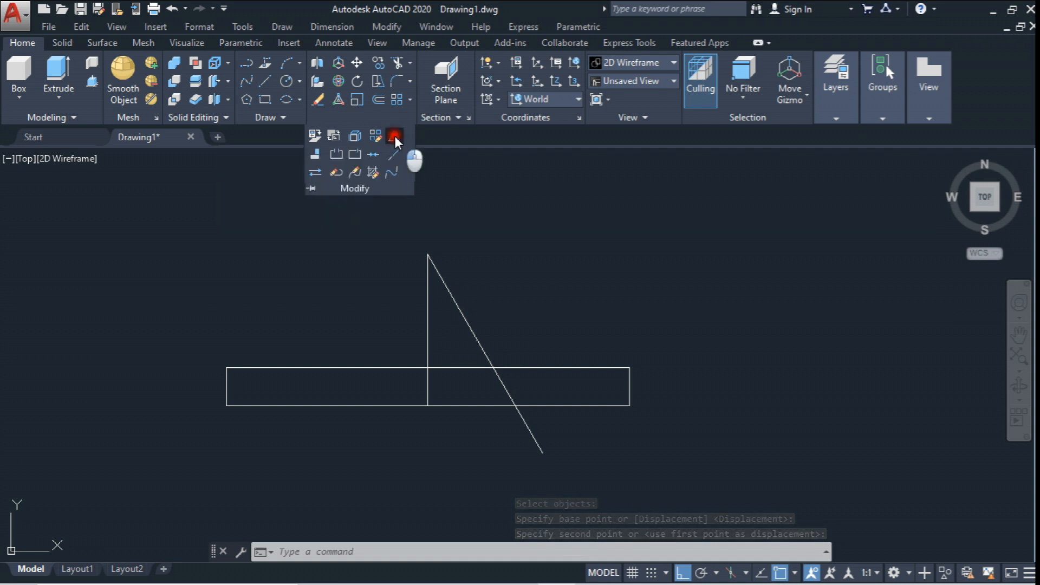
{"action": "left_click", "coordinate": [474, 284]}
{"action": "left_click", "coordinate": [446, 323]}
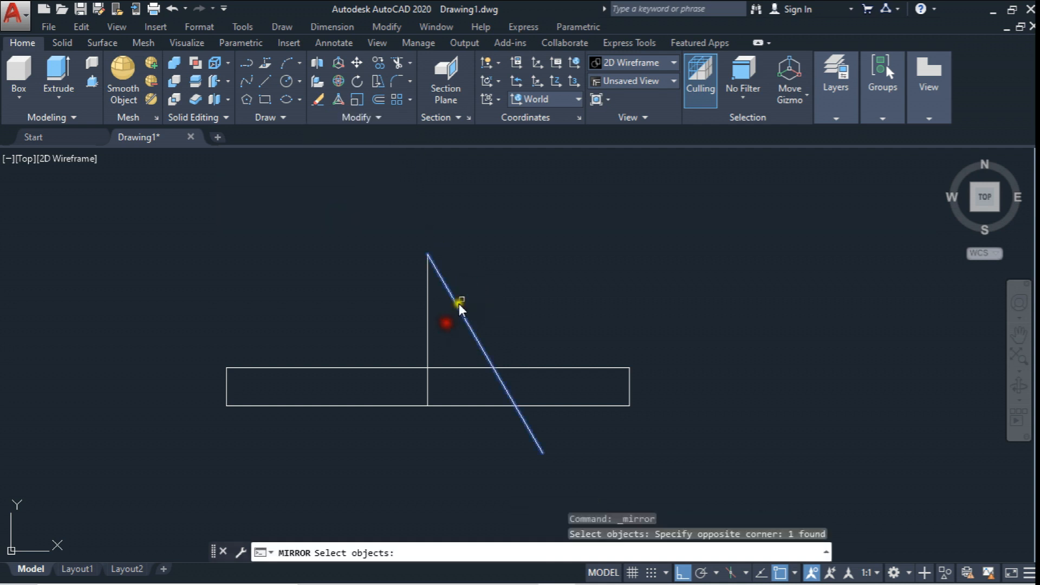
{"action": "right_click", "coordinate": [486, 242]}
{"action": "left_click", "coordinate": [421, 255]}
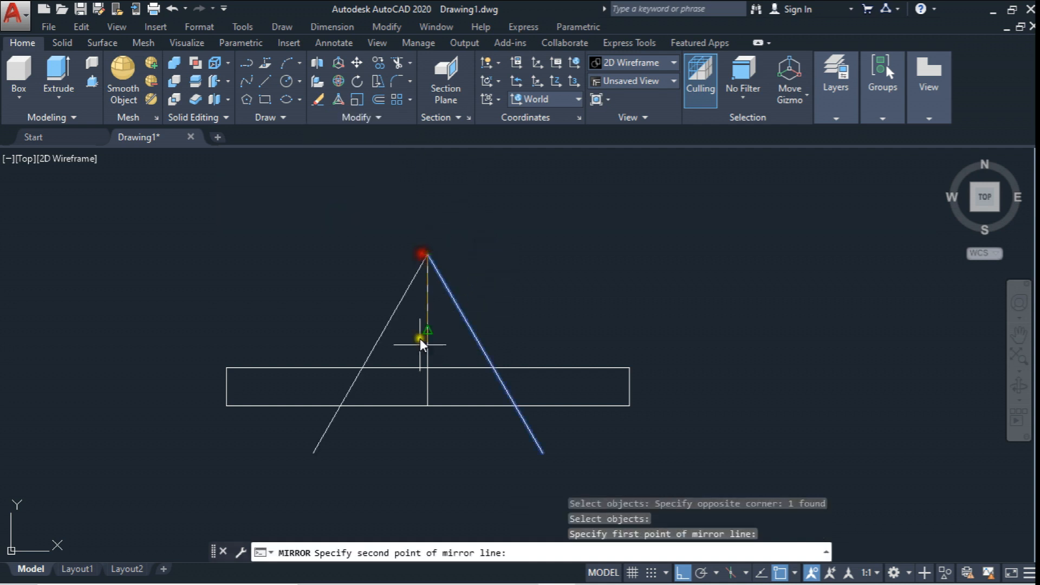
{"action": "left_click", "coordinate": [415, 457]}
{"action": "right_click", "coordinate": [498, 535]}
{"action": "left_click", "coordinate": [495, 539]}
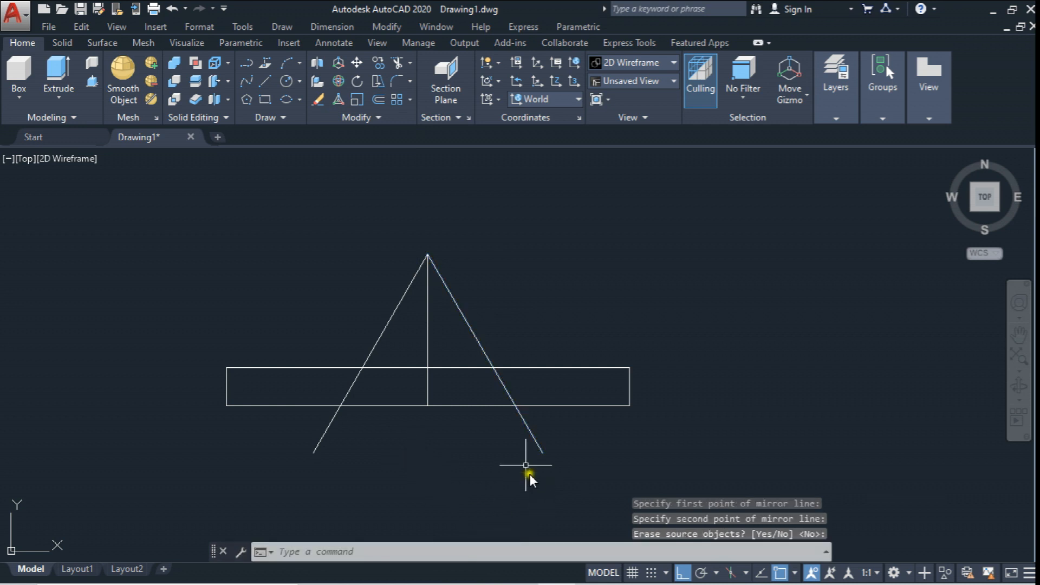
- Trim both slanted lines where they extend below the bar, using the bar's lower edge as the cutting edge
{"action": "middle_click_drag", "start_coordinate": [428, 372], "coordinate": [443, 349]}
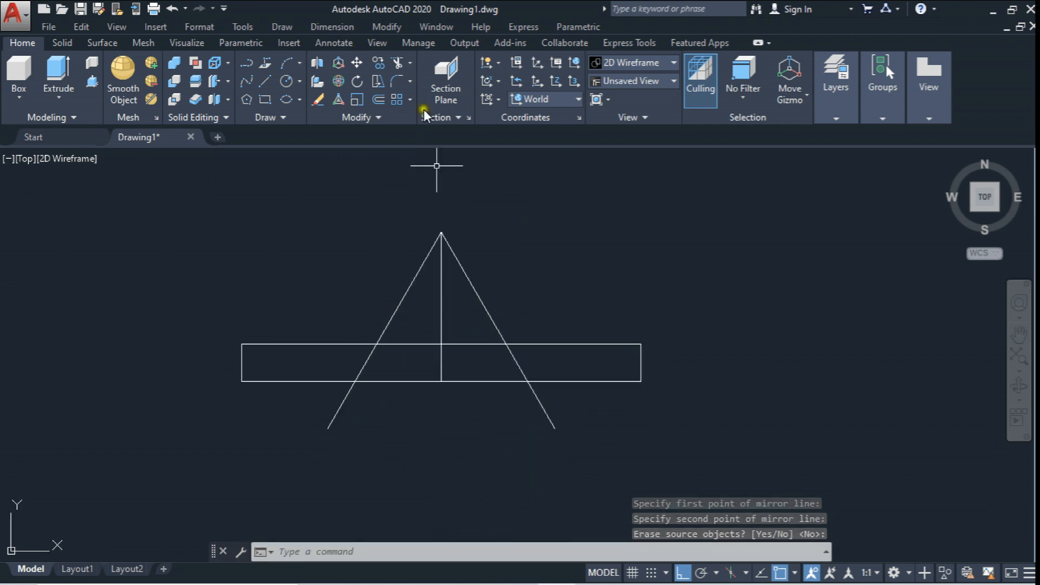
{"action": "left_click", "coordinate": [401, 63]}
{"action": "left_click", "coordinate": [602, 378]}
{"action": "left_click", "coordinate": [586, 395]}
{"action": "key", "text": "Return"}
{"action": "left_click", "coordinate": [587, 396]}
{"action": "left_click", "coordinate": [258, 434]}
{"action": "scroll", "coordinate": [456, 367], "scroll_direction": "down", "scroll_amount": 4}
{"action": "left_click", "coordinate": [463, 387]}
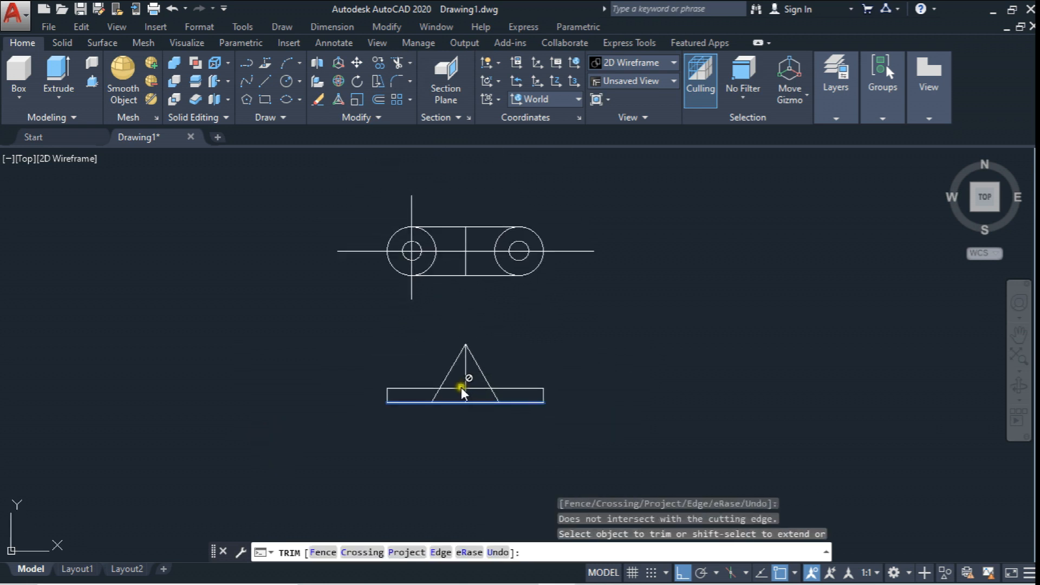
{"action": "key", "text": "Escape"}
- Draw a vertical line from the left hole's left quadrant down to the bar's upper edge, and continue it to the lower edge
{"action": "scroll", "coordinate": [417, 373], "scroll_direction": "up", "scroll_amount": 2}
{"action": "left_click", "coordinate": [264, 82]}
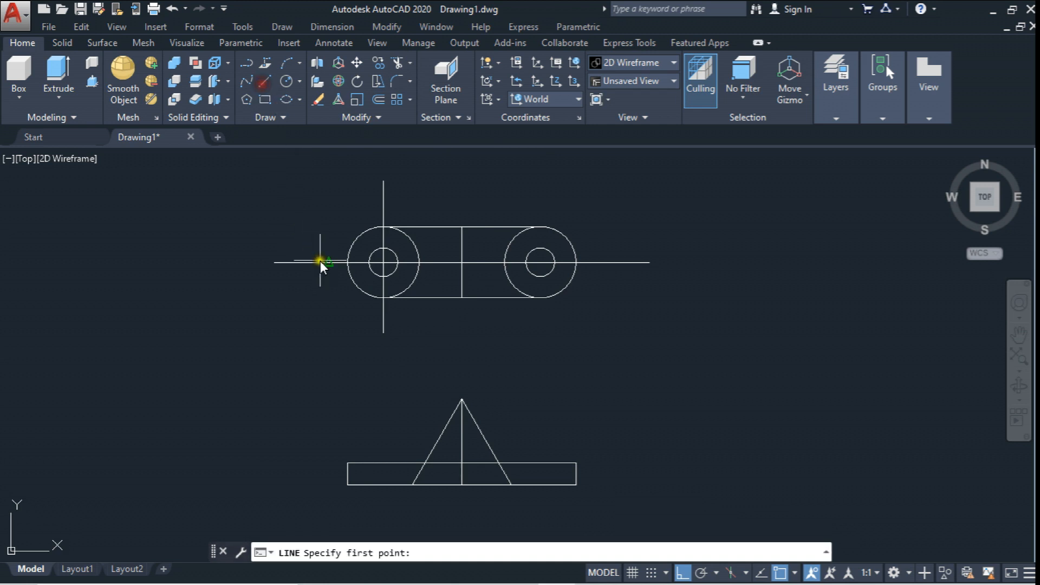
{"action": "scroll", "coordinate": [320, 260], "scroll_direction": "up", "scroll_amount": 4}
{"action": "left_click", "coordinate": [413, 209]}
{"action": "scroll", "coordinate": [428, 209], "scroll_direction": "down", "scroll_amount": 4}
{"action": "scroll", "coordinate": [421, 213], "scroll_direction": "up", "scroll_amount": 4}
{"action": "scroll", "coordinate": [402, 320], "scroll_direction": "down", "scroll_amount": 6}
{"action": "scroll", "coordinate": [411, 327], "scroll_direction": "up", "scroll_amount": 6}
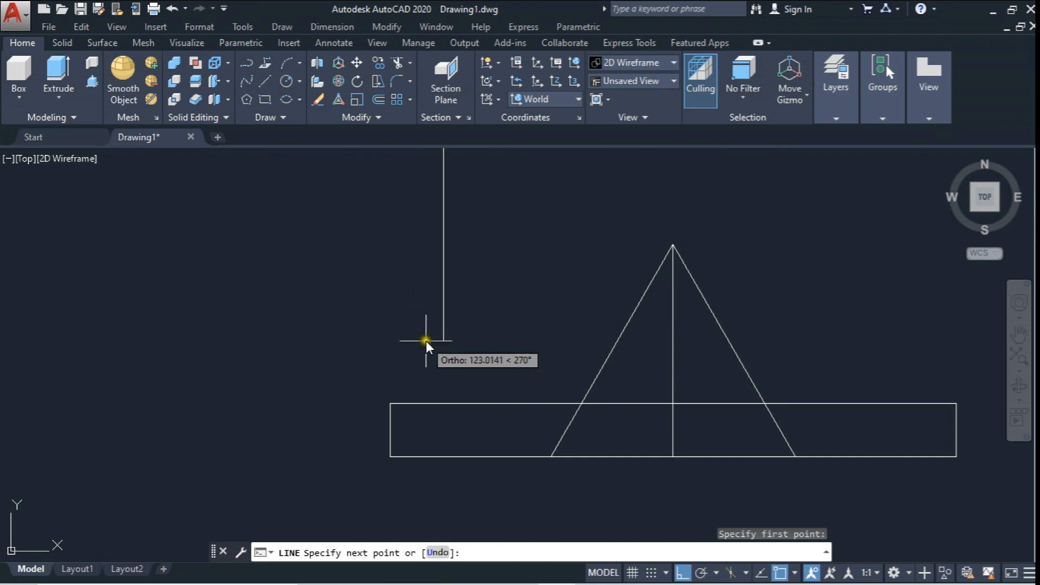
{"action": "left_click", "coordinate": [443, 402]}
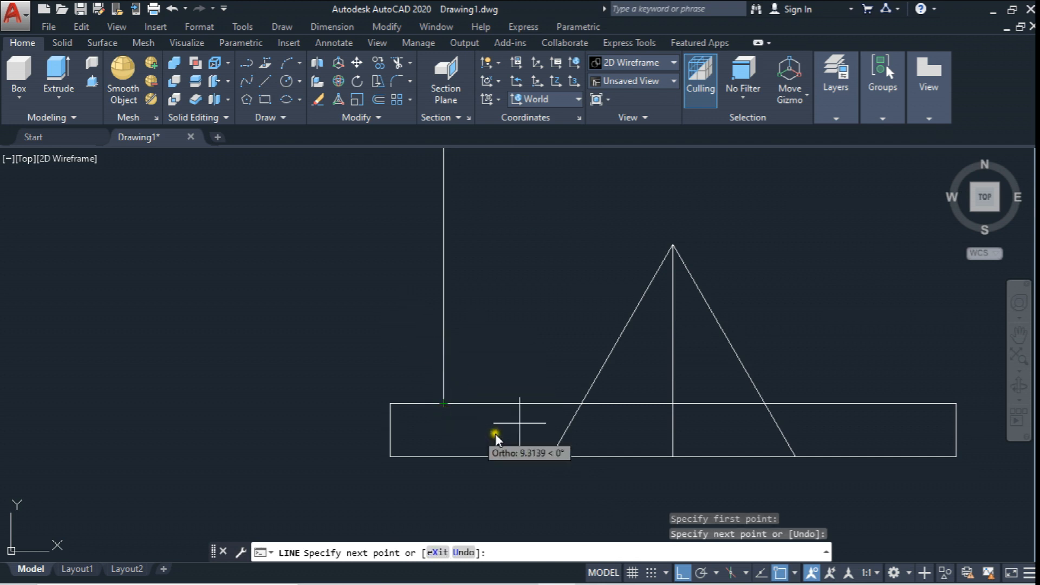
{"action": "left_click", "coordinate": [445, 457]}
{"action": "key", "text": "Escape"}
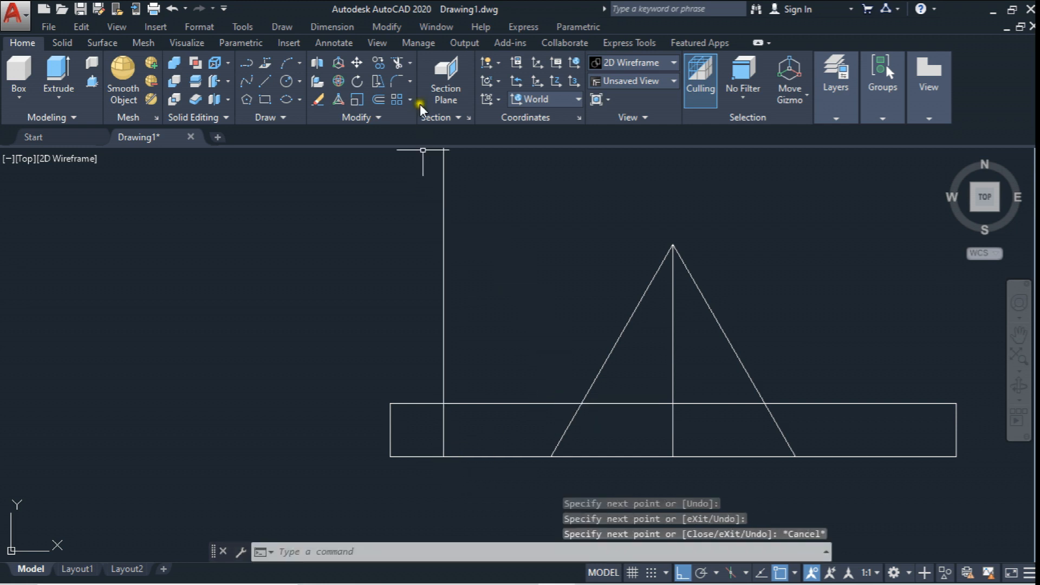
- Copy both segments of the projection line from the left hole's left quadrant to its right quadrant
{"action": "left_click", "coordinate": [380, 64]}
{"action": "left_click", "coordinate": [448, 431]}
{"action": "left_click", "coordinate": [430, 421]}
{"action": "left_click", "coordinate": [493, 324]}
{"action": "left_click", "coordinate": [424, 327]}
{"action": "scroll", "coordinate": [436, 345], "scroll_direction": "down", "scroll_amount": 6}
{"action": "scroll", "coordinate": [469, 230], "scroll_direction": "up", "scroll_amount": 5}
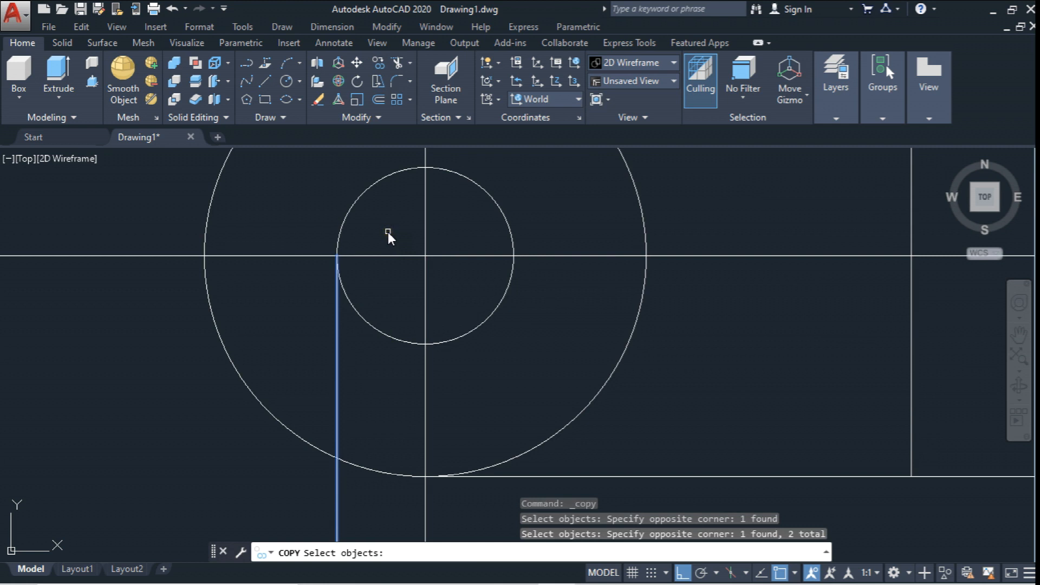
{"action": "key", "text": "Return"}
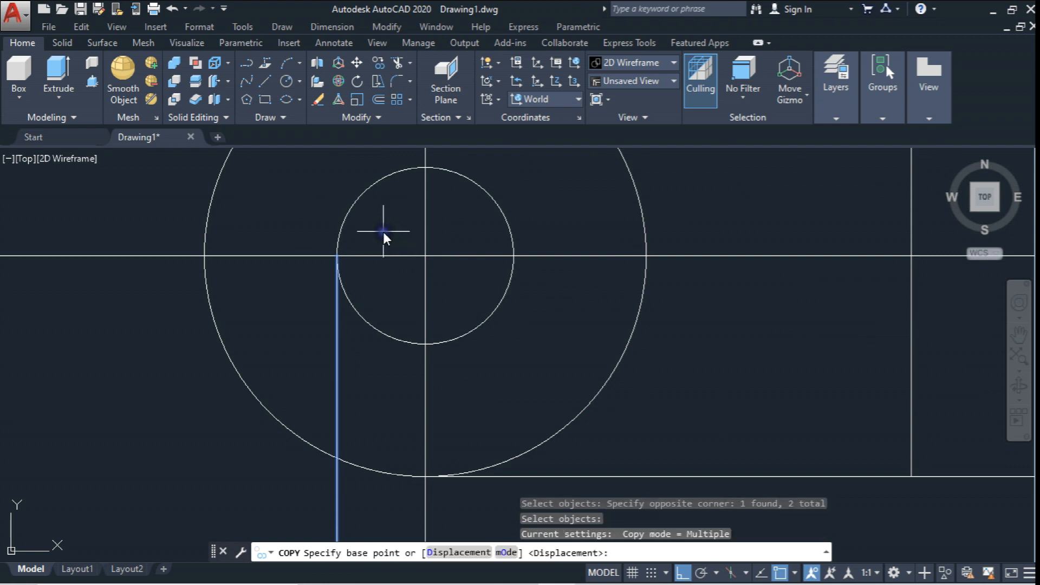
{"action": "left_click", "coordinate": [334, 258]}
{"action": "left_click", "coordinate": [513, 255]}
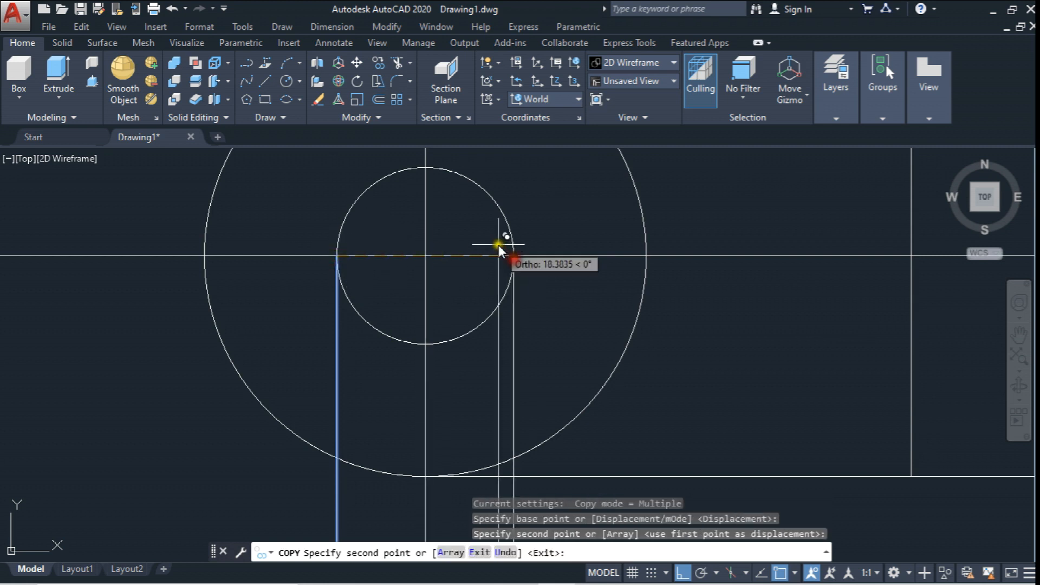
- Place two more copies of the projection line at the left and right quadrants of the right hole
{"action": "scroll", "coordinate": [499, 241], "scroll_direction": "down", "scroll_amount": 6}
{"action": "scroll", "coordinate": [674, 246], "scroll_direction": "up", "scroll_amount": 4}
{"action": "left_click", "coordinate": [716, 245]}
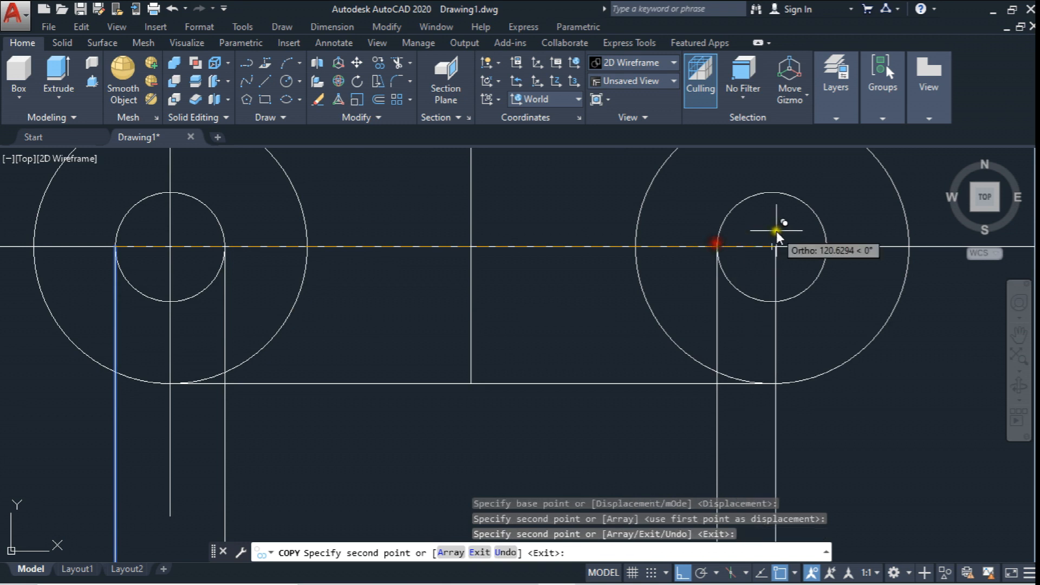
{"action": "left_click", "coordinate": [826, 246]}
{"action": "scroll", "coordinate": [627, 212], "scroll_direction": "down", "scroll_amount": 6}
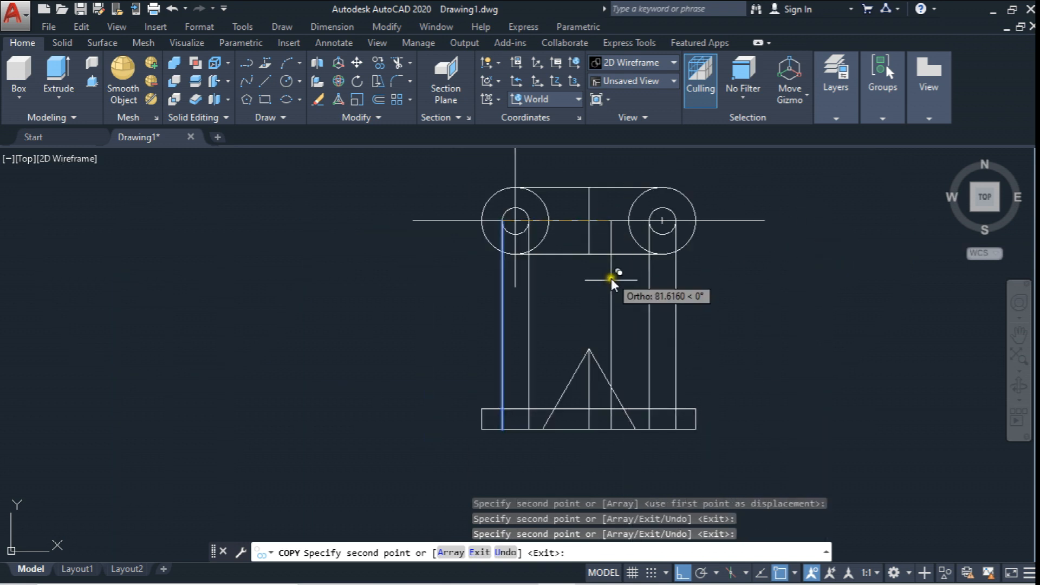
{"action": "key", "text": "Escape"}
- Erase the four projection line segments between the top view's holes and the bar's upper edge
{"action": "left_click", "coordinate": [705, 311]}
{"action": "left_click", "coordinate": [440, 307]}
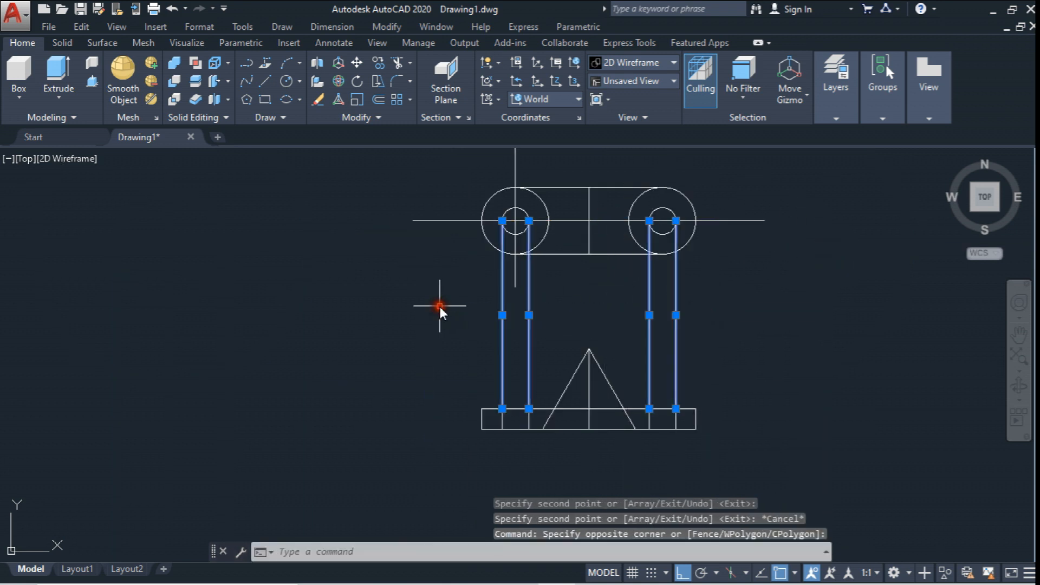
{"action": "key", "text": "Delete"}
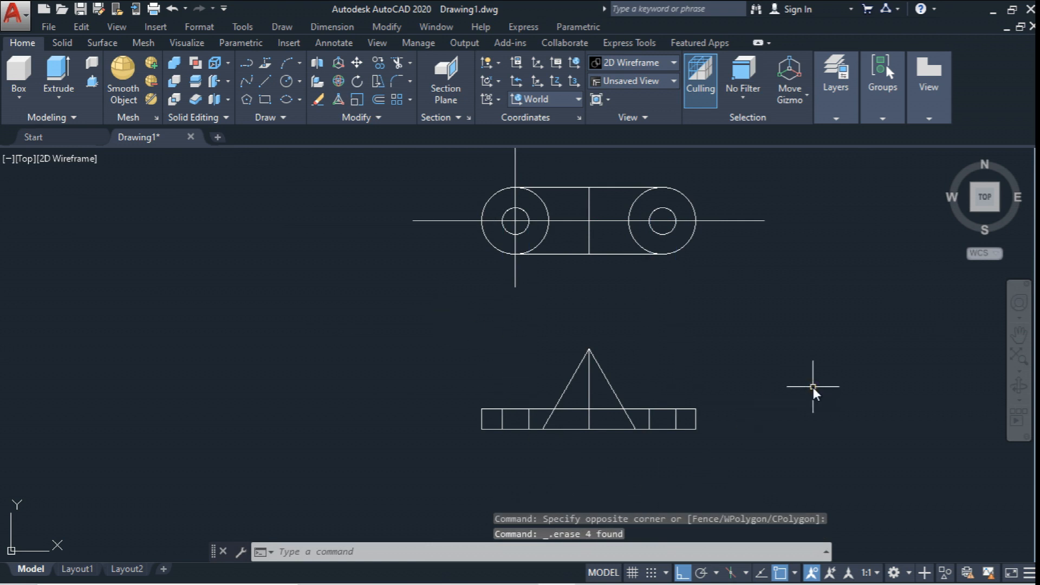
- Erase the vertical centre line inside the triangle of the front view
{"action": "middle_click_drag", "start_coordinate": [608, 370], "coordinate": [600, 381]}
{"action": "scroll", "coordinate": [600, 381], "scroll_direction": "up", "scroll_amount": 4}
{"action": "left_click", "coordinate": [545, 363]}
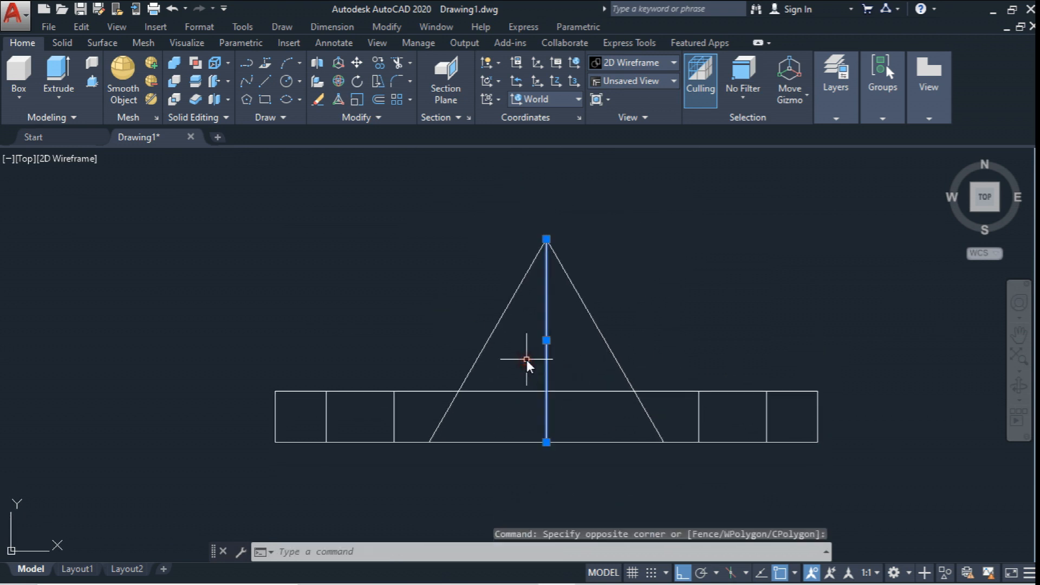
{"action": "key", "text": "Delete"}
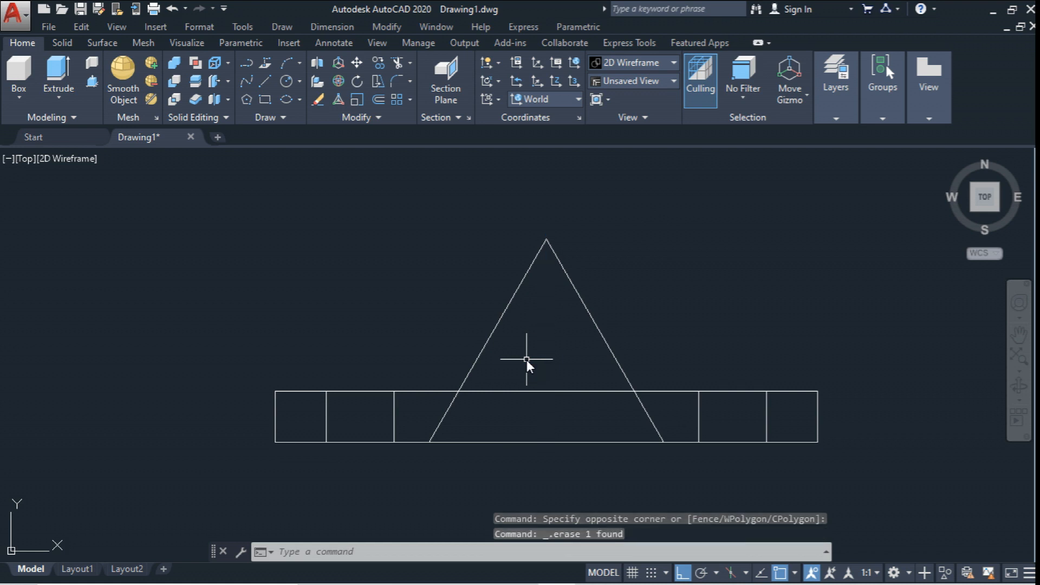
- Draw a 15 mm vertical helper line upward from the midpoint of the bar's upper edge in the front view
{"action": "scroll", "coordinate": [420, 310], "scroll_direction": "down", "scroll_amount": 3}
{"action": "scroll", "coordinate": [444, 273], "scroll_direction": "up", "scroll_amount": 3}
{"action": "middle_click_drag", "start_coordinate": [449, 291], "coordinate": [448, 291]}
{"action": "left_click", "coordinate": [263, 80]}
{"action": "left_click", "coordinate": [521, 410]}
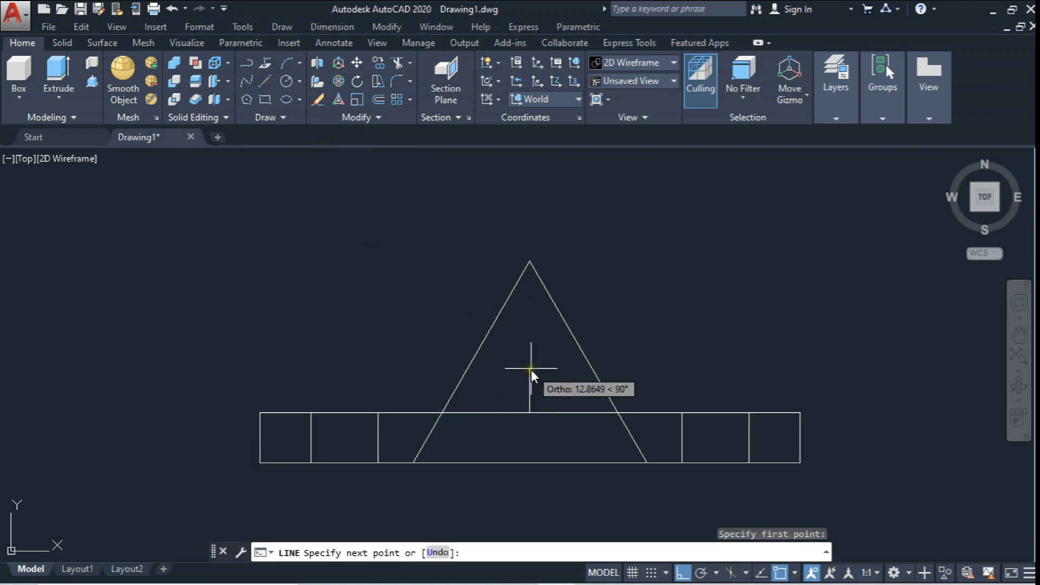
{"action": "type", "text": "15"}
{"action": "key", "text": "Return"}
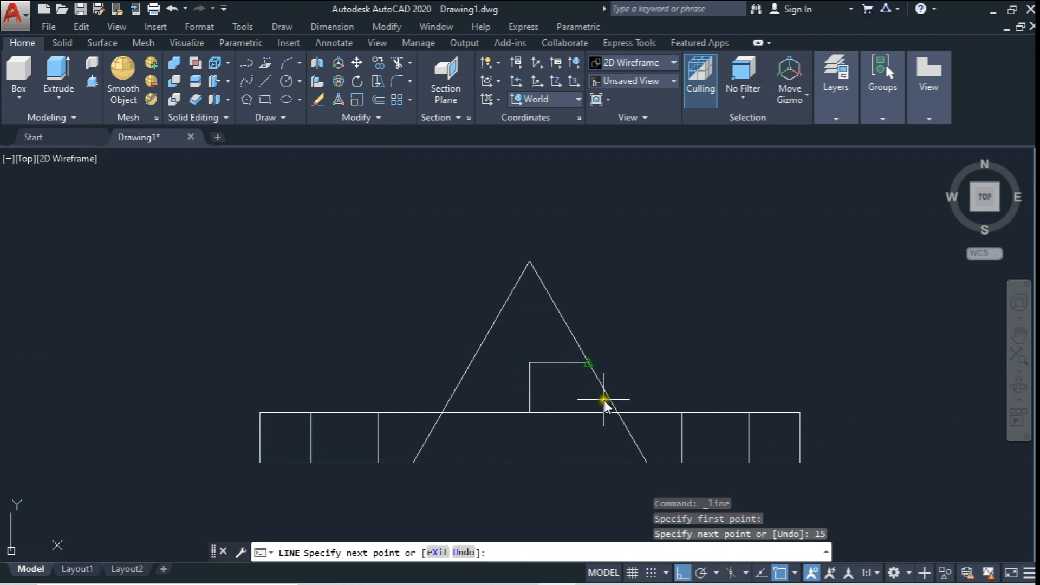
{"action": "key", "text": "Escape"}
- Copy the bar's upper edge from the base to the upper end of the 15 mm helper line
{"action": "left_click", "coordinate": [380, 63]}
{"action": "left_click", "coordinate": [564, 413]}
{"action": "key", "text": "Return"}
{"action": "left_click", "coordinate": [529, 405]}
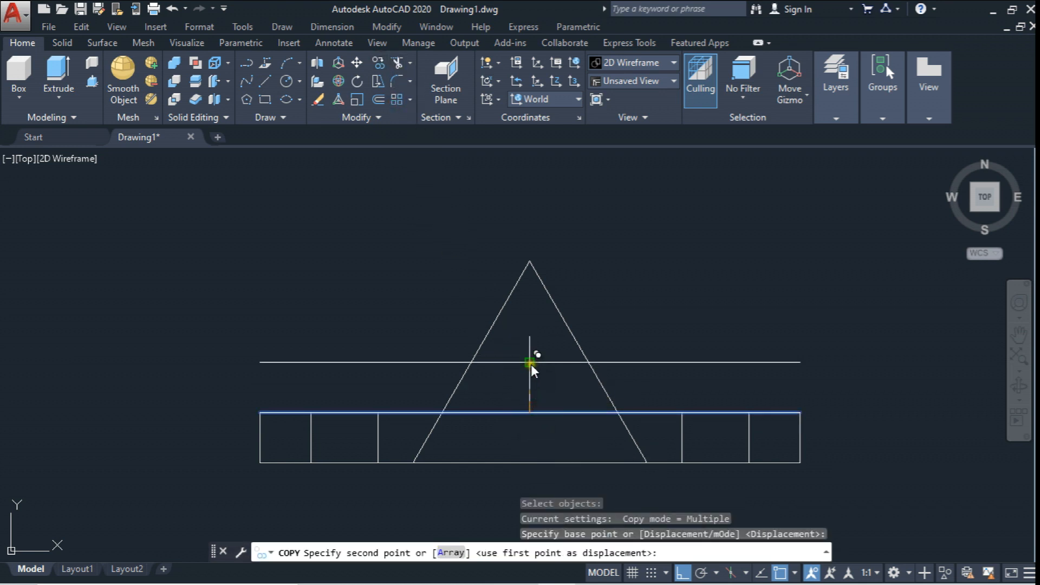
{"action": "left_click", "coordinate": [529, 362]}
{"action": "key", "text": "Escape"}
- Trim the copied horizontal line on both sides outside the triangle, using the triangle's sloped sides as cutting edges
{"action": "left_click", "coordinate": [398, 62]}
{"action": "left_click", "coordinate": [591, 317]}
{"action": "left_click", "coordinate": [424, 333]}
{"action": "key", "text": "Return"}
{"action": "left_click", "coordinate": [424, 326]}
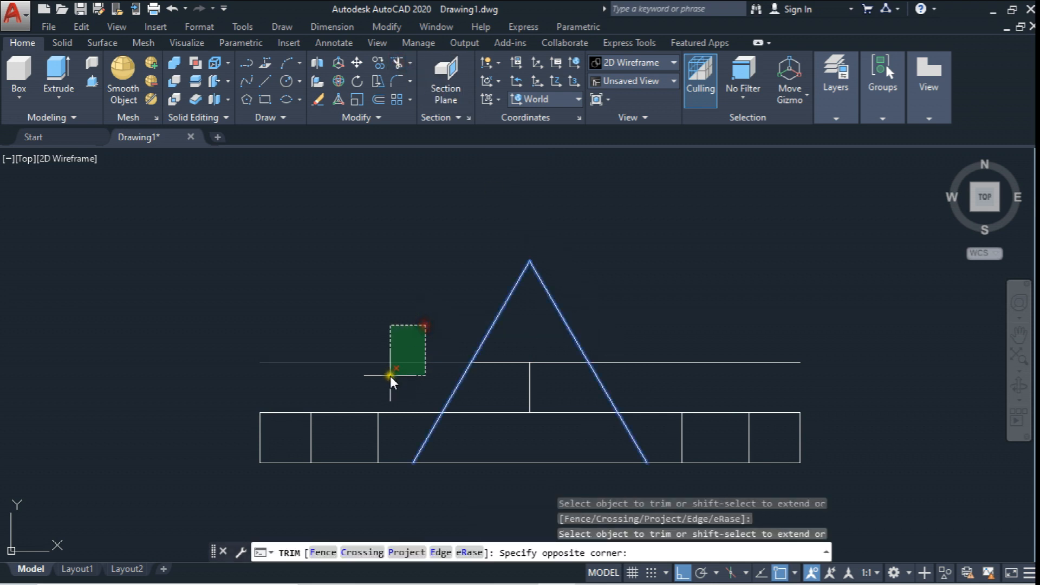
{"action": "left_click", "coordinate": [390, 376]}
{"action": "left_click", "coordinate": [689, 332]}
{"action": "left_click", "coordinate": [659, 372]}
{"action": "key", "text": "Escape"}
- Erase the vertical helper line between the bar's upper edge and the horizontal line inside the triangle
{"action": "left_click", "coordinate": [538, 393]}
{"action": "left_click", "coordinate": [492, 390]}
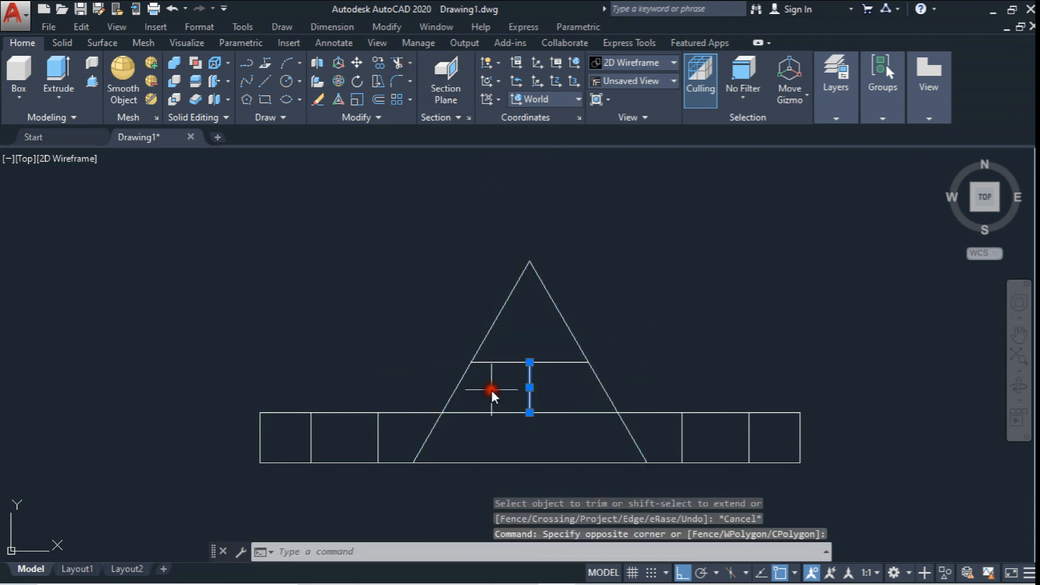
{"action": "key", "text": "Delete"}
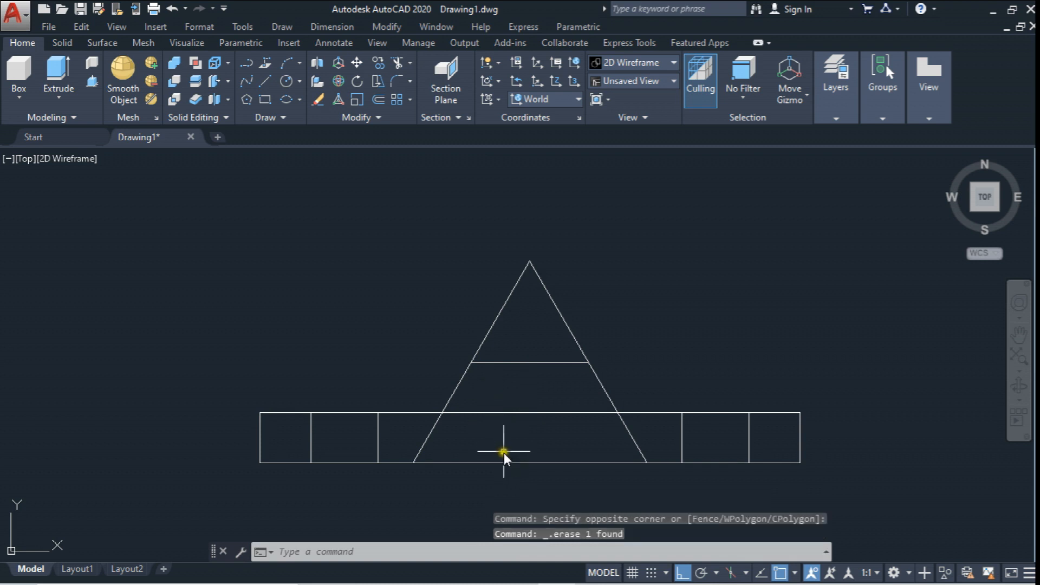
- Create a new layer named "Líneas Ocultas" for the hidden lines
{"action": "scroll", "coordinate": [502, 454], "scroll_direction": "down", "scroll_amount": 3}
{"action": "middle_click_drag", "start_coordinate": [590, 302], "coordinate": [529, 297]}
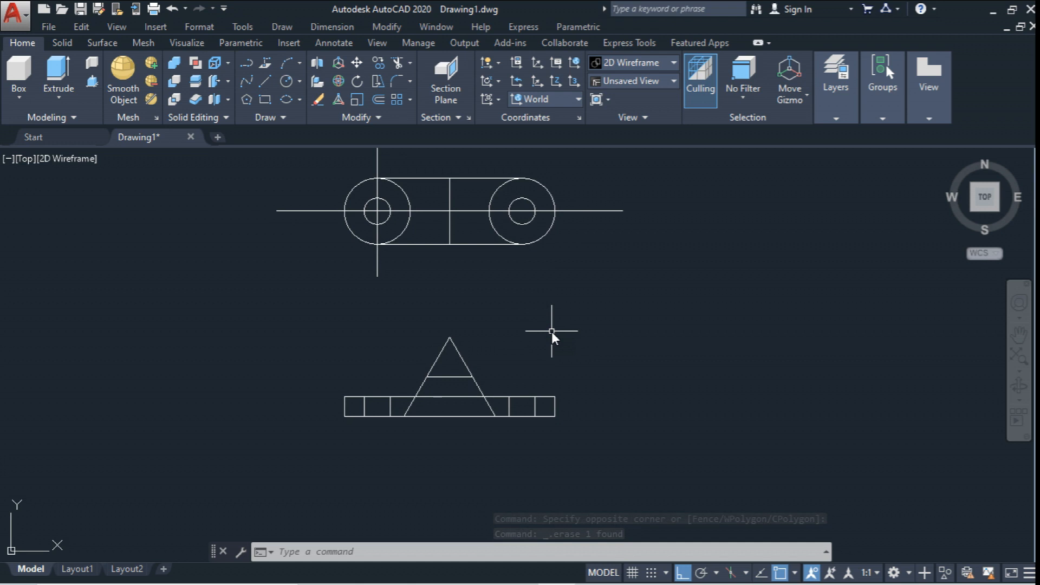
{"action": "mouse_move", "coordinate": [552, 331]}
{"action": "middle_mouse_down"}
{"action": "mouse_move", "coordinate": [523, 328]}
{"action": "mouse_move", "coordinate": [505, 357]}
{"action": "middle_mouse_up"}
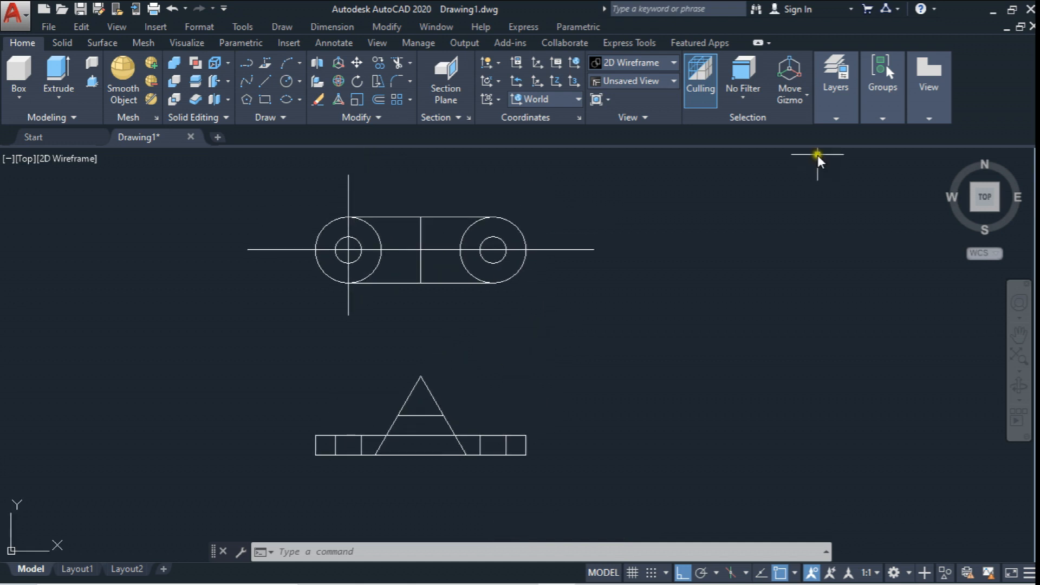
{"action": "left_click", "coordinate": [834, 121]}
{"action": "left_click", "coordinate": [666, 145]}
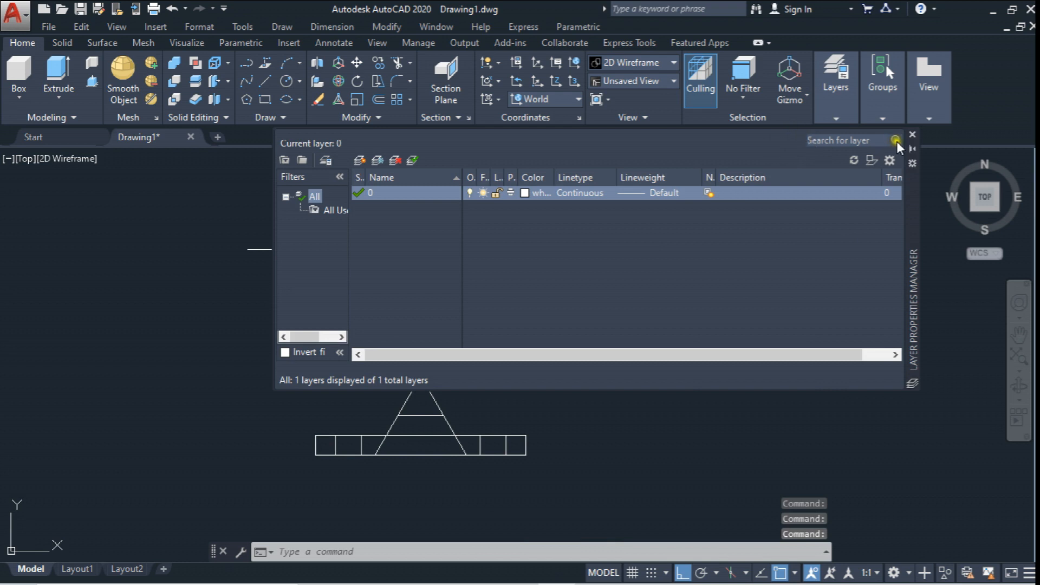
{"action": "left_click", "coordinate": [910, 135]}
{"action": "left_click", "coordinate": [839, 111]}
{"action": "left_click", "coordinate": [685, 139]}
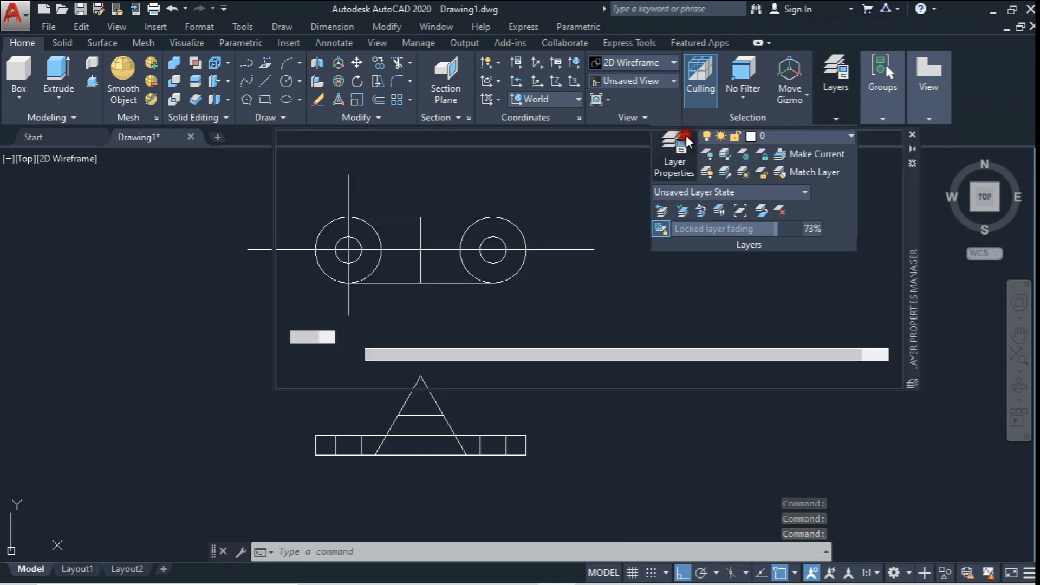
{"action": "right_click", "coordinate": [407, 239]}
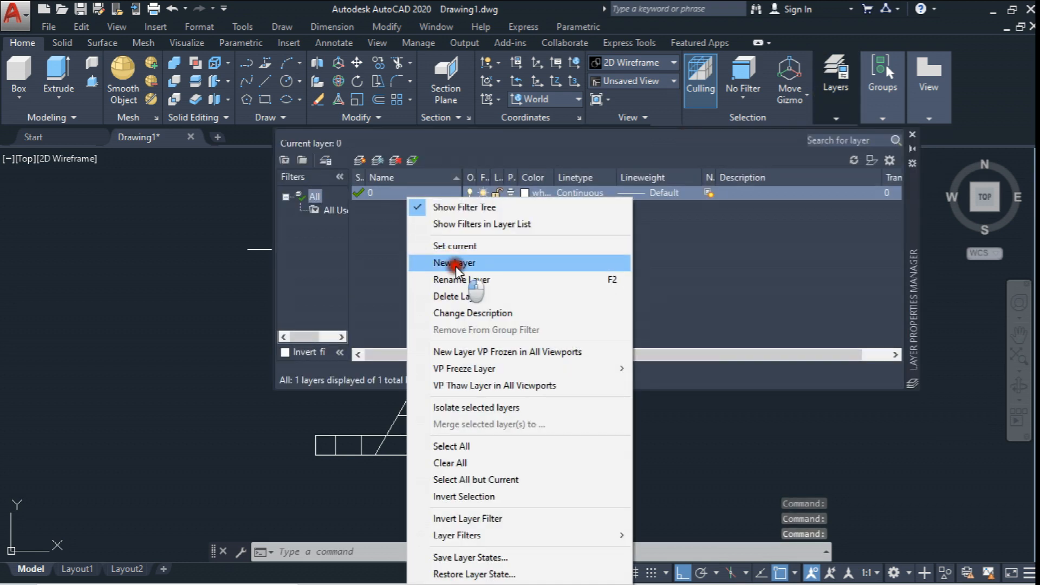
{"action": "left_click", "coordinate": [456, 265]}
{"action": "type", "text": "Lineas Ocultas"}
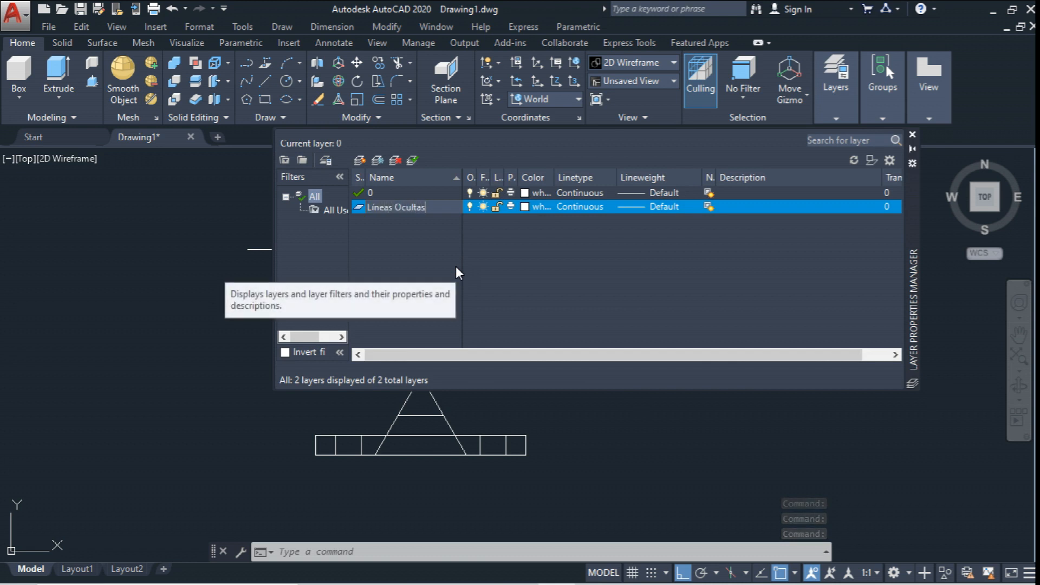
{"action": "left_click", "coordinate": [538, 249]}
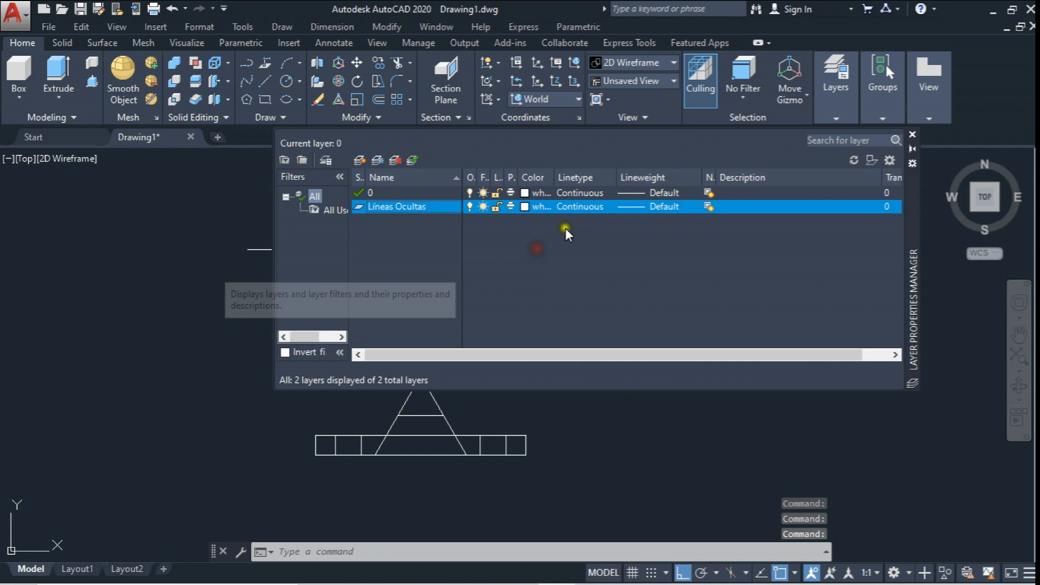
- Set the colour of the Líneas Ocultas layer to the grey index colour 252
{"action": "left_click", "coordinate": [524, 207]}
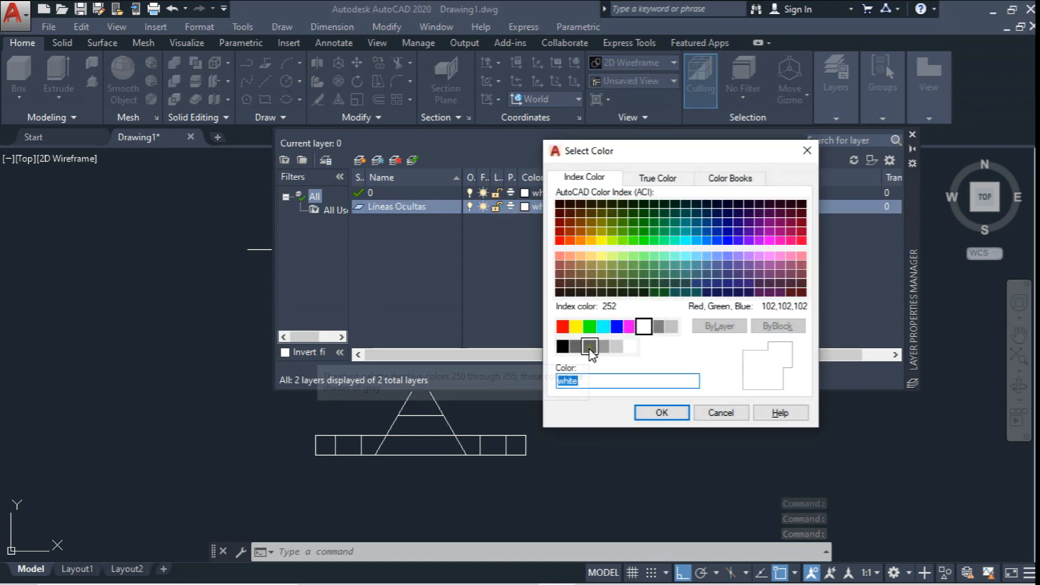
{"action": "left_click", "coordinate": [590, 348]}
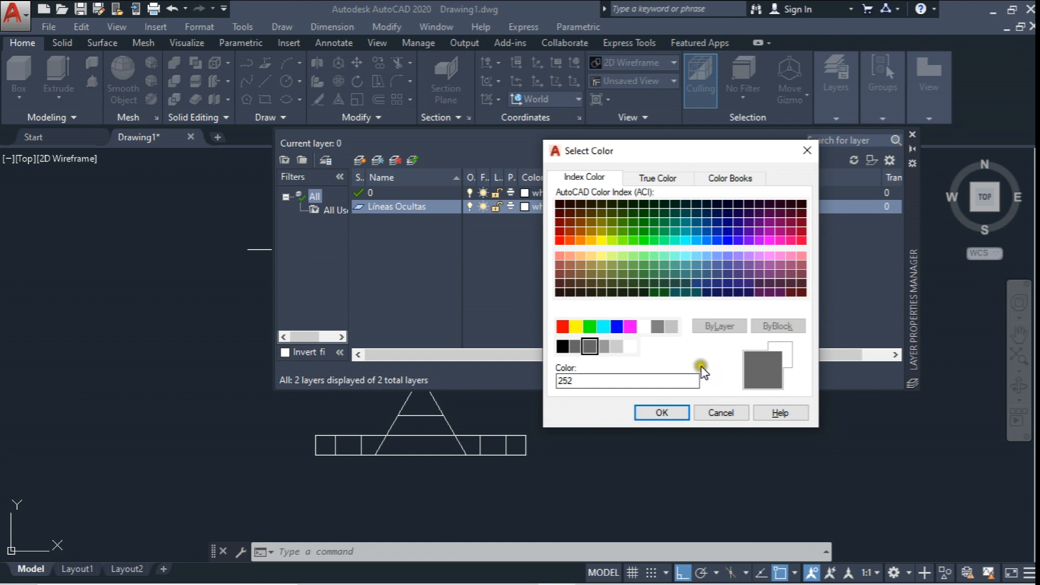
{"action": "left_click", "coordinate": [664, 412]}
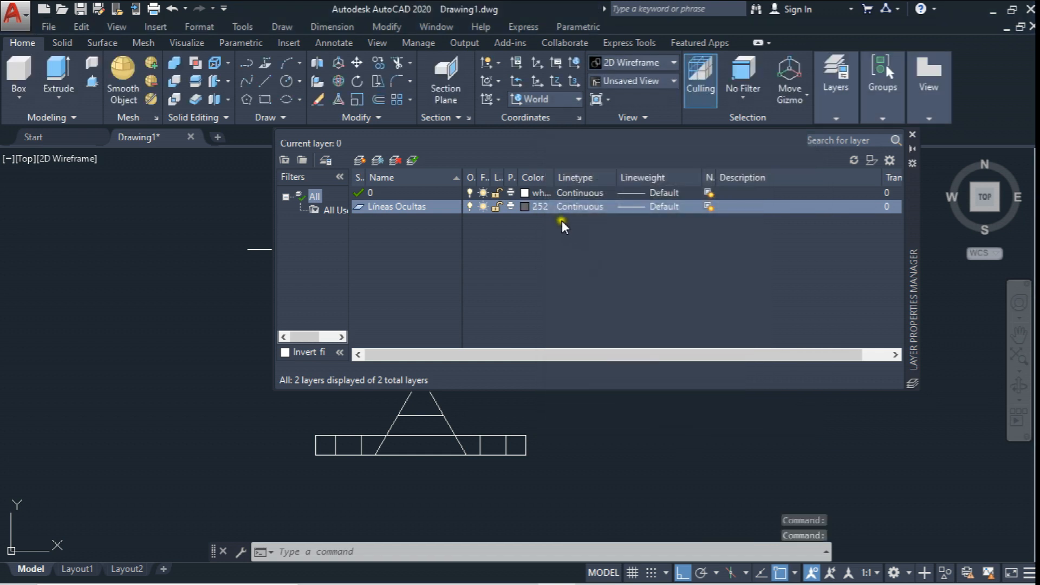
- Load the ISO dash linetype ACAD_ISO02W100 and assign it to the Líneas Ocultas layer
{"action": "left_click", "coordinate": [662, 206]}
{"action": "left_click", "coordinate": [606, 165]}
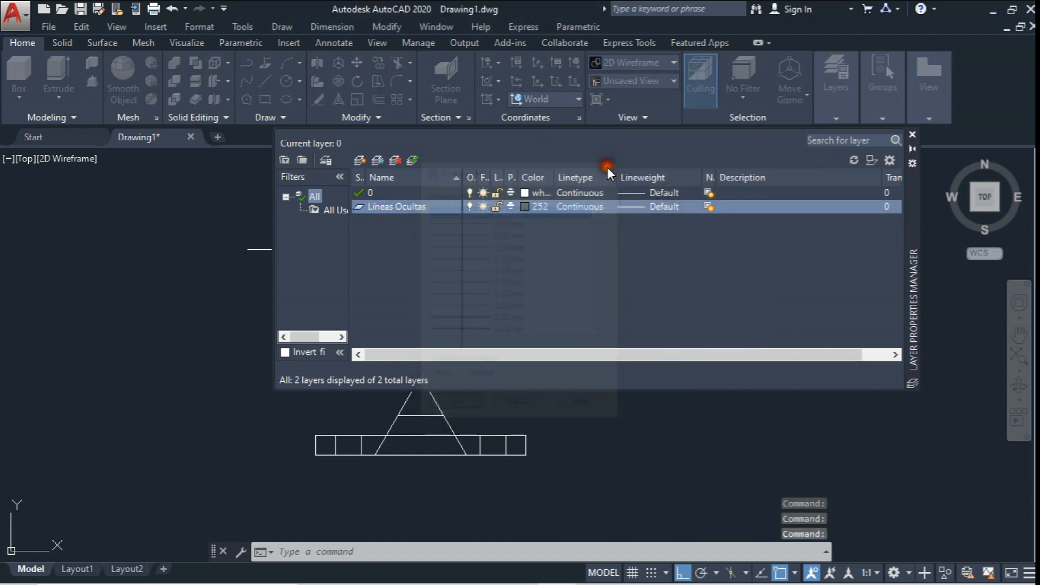
{"action": "left_click", "coordinate": [581, 207]}
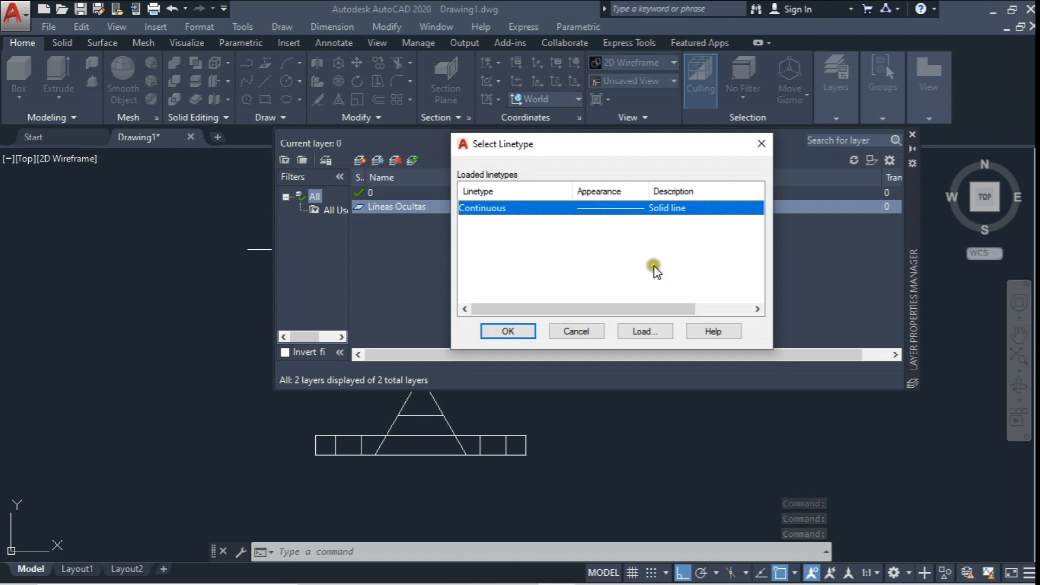
{"action": "left_click", "coordinate": [643, 330]}
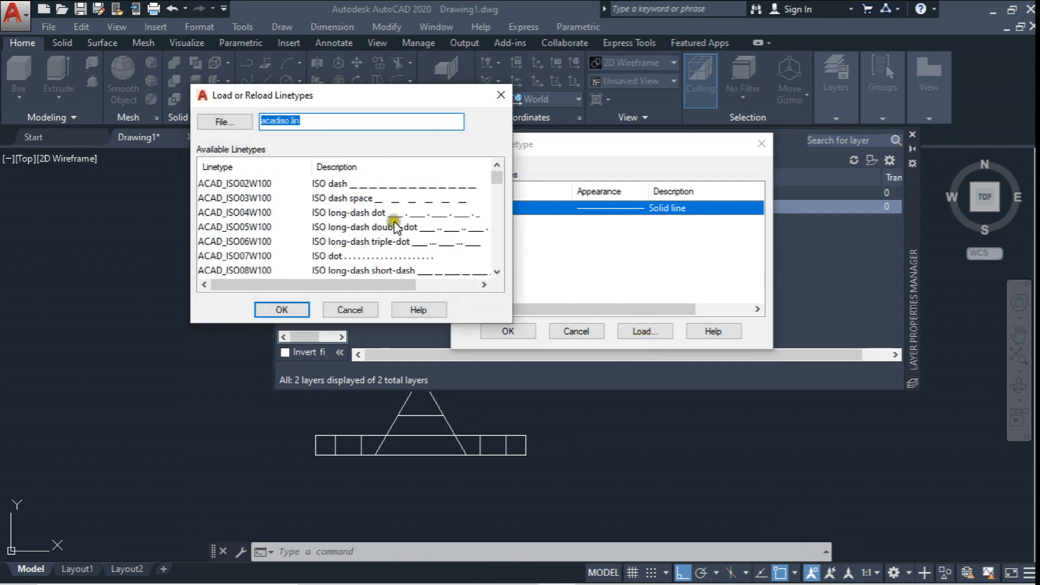
{"action": "left_click", "coordinate": [340, 184]}
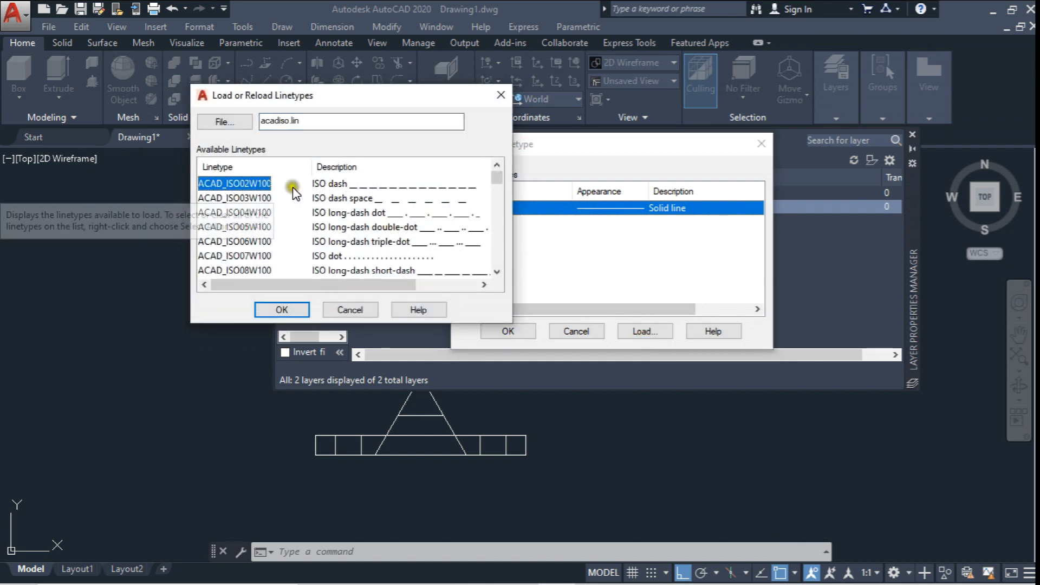
{"action": "left_click", "coordinate": [294, 309]}
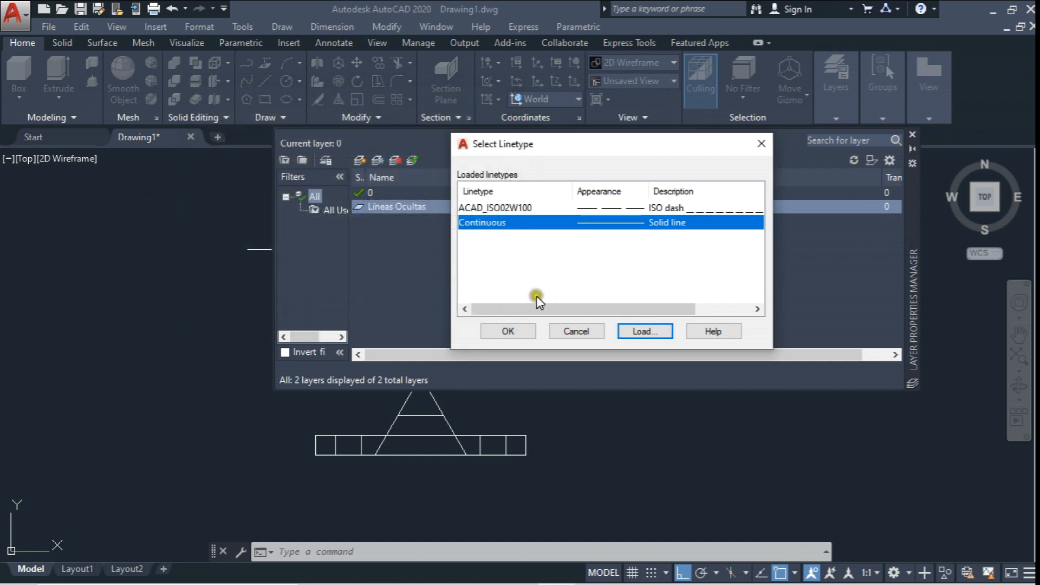
{"action": "left_click", "coordinate": [674, 208]}
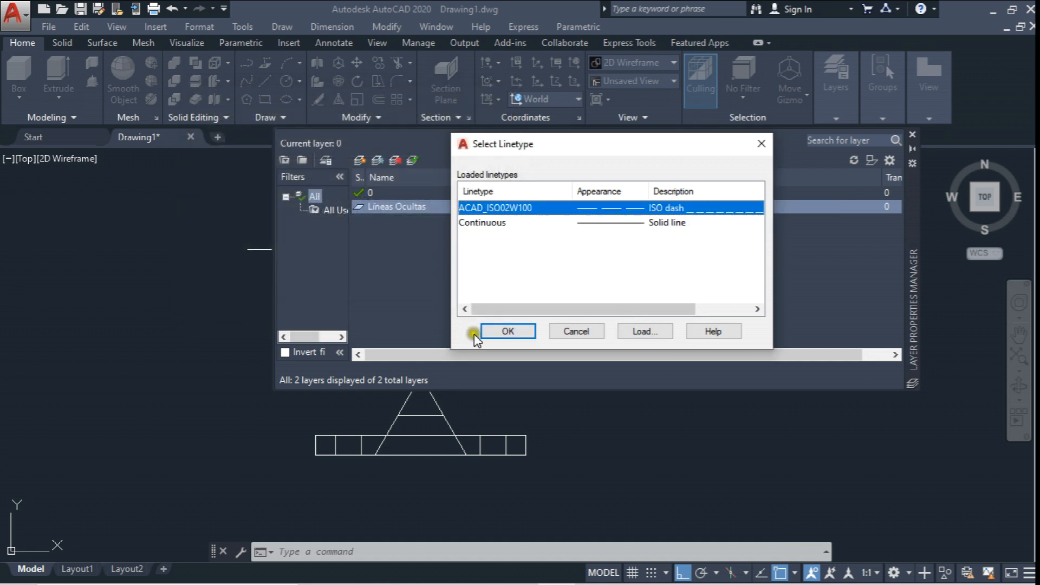
{"action": "left_click", "coordinate": [508, 331]}
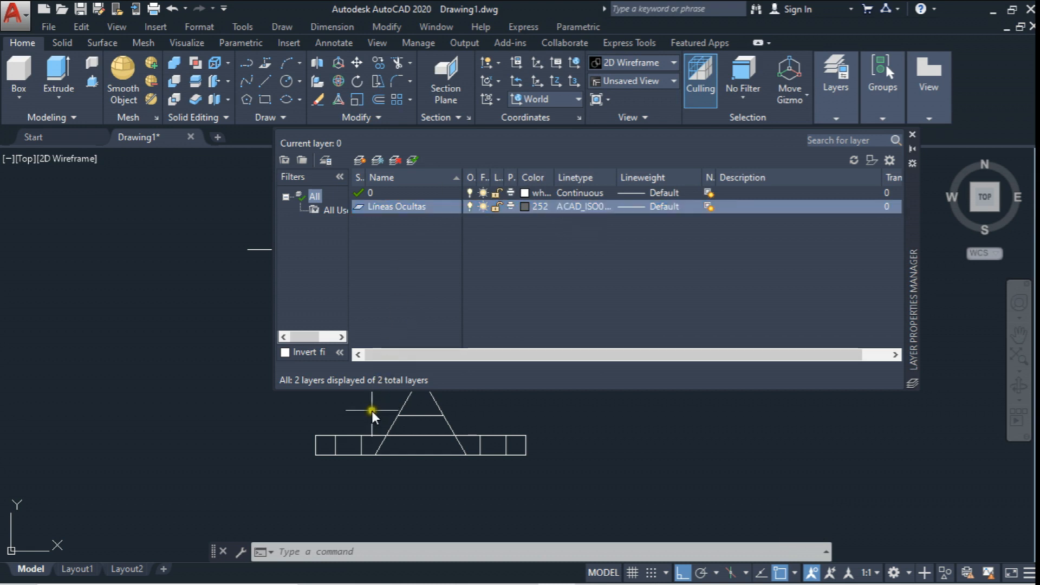
- Close the layer manager and move the horizontal line inside the triangle to the Líneas Ocultas layer
{"action": "scroll", "coordinate": [393, 412], "scroll_direction": "up", "scroll_amount": 3}
{"action": "left_click", "coordinate": [912, 134]}
{"action": "left_click", "coordinate": [458, 345]}
{"action": "left_click", "coordinate": [837, 120]}
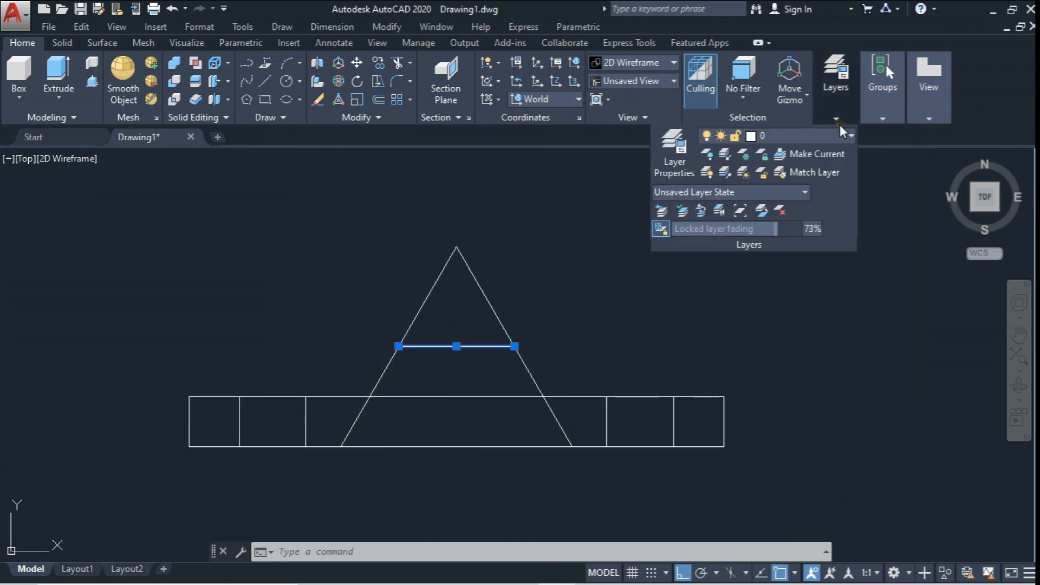
{"action": "left_click", "coordinate": [850, 135]}
{"action": "left_click", "coordinate": [817, 167]}
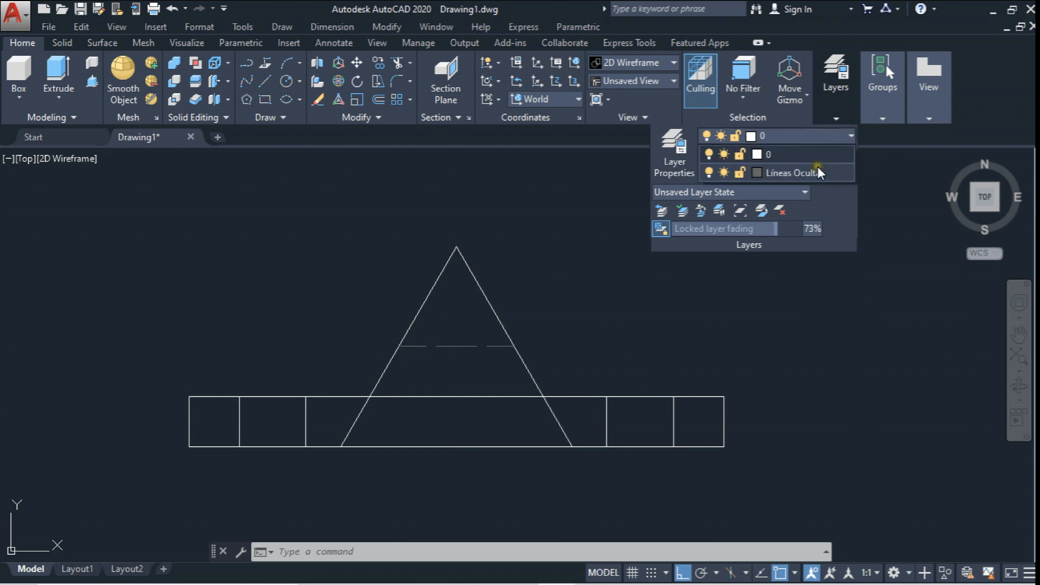
- Set the linetype scale of the dashed horizontal line inside the triangle to 0.3 and close its properties
{"action": "middle_click_drag", "start_coordinate": [544, 284], "coordinate": [558, 267]}
{"action": "scroll", "coordinate": [490, 350], "scroll_direction": "up", "scroll_amount": 2}
{"action": "left_click", "coordinate": [490, 349]}
{"action": "key", "text": "Escape"}
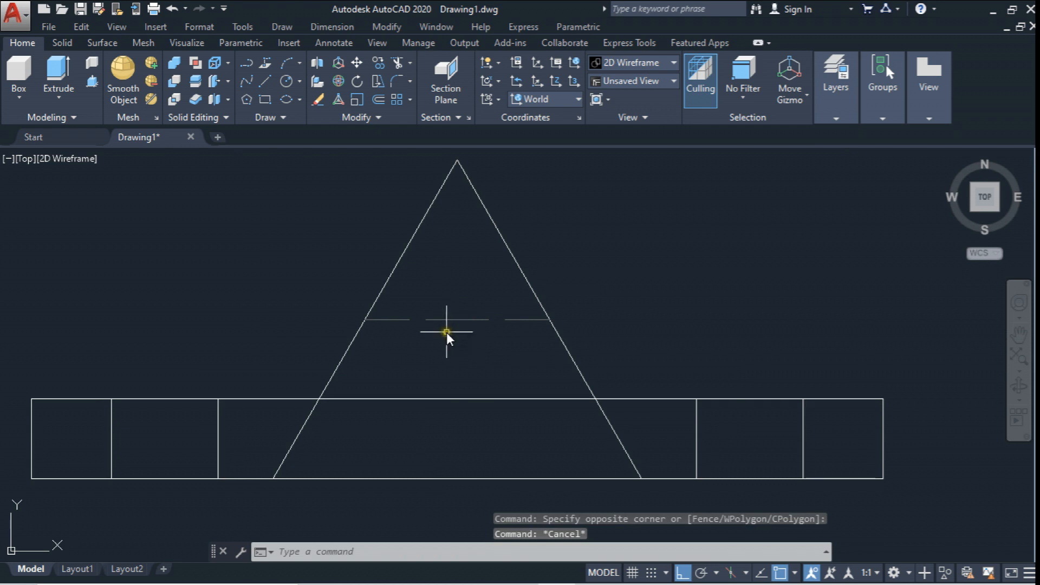
{"action": "left_click", "coordinate": [463, 322]}
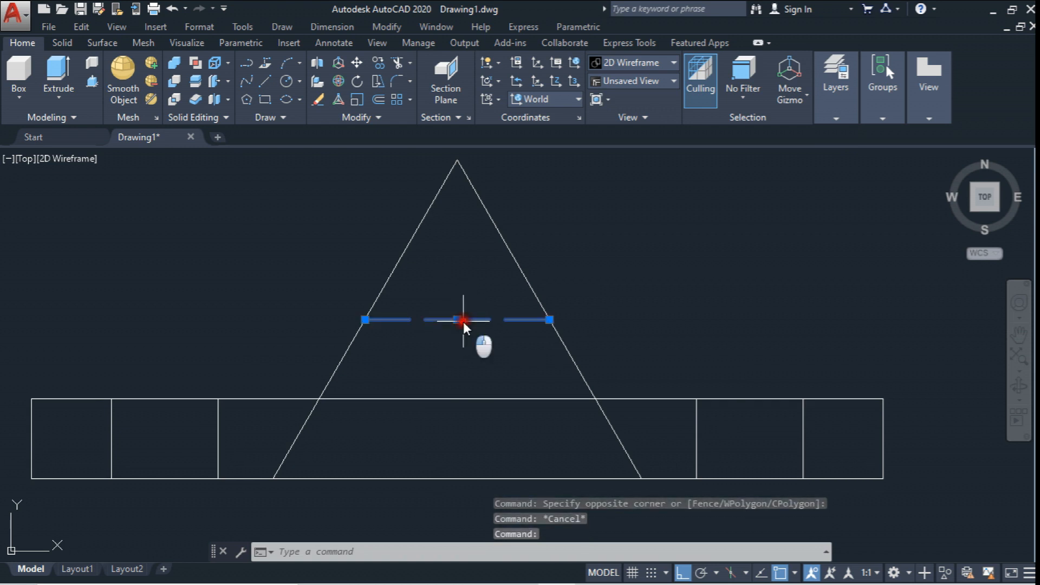
{"action": "right_click", "coordinate": [463, 322]}
{"action": "left_click", "coordinate": [487, 556]}
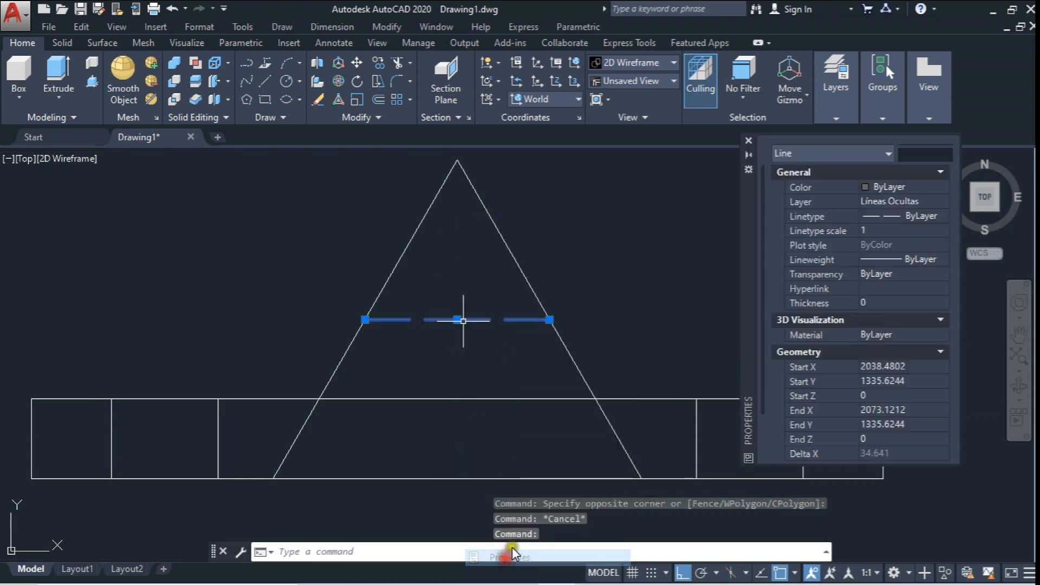
{"action": "left_click", "coordinate": [876, 228]}
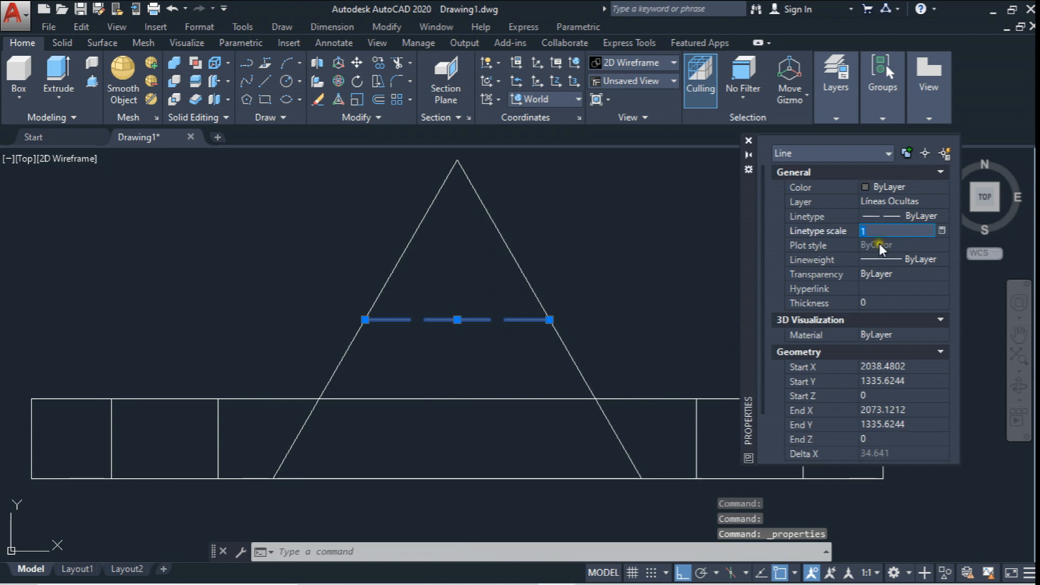
{"action": "type", "text": ".3"}
{"action": "key", "text": "Return"}
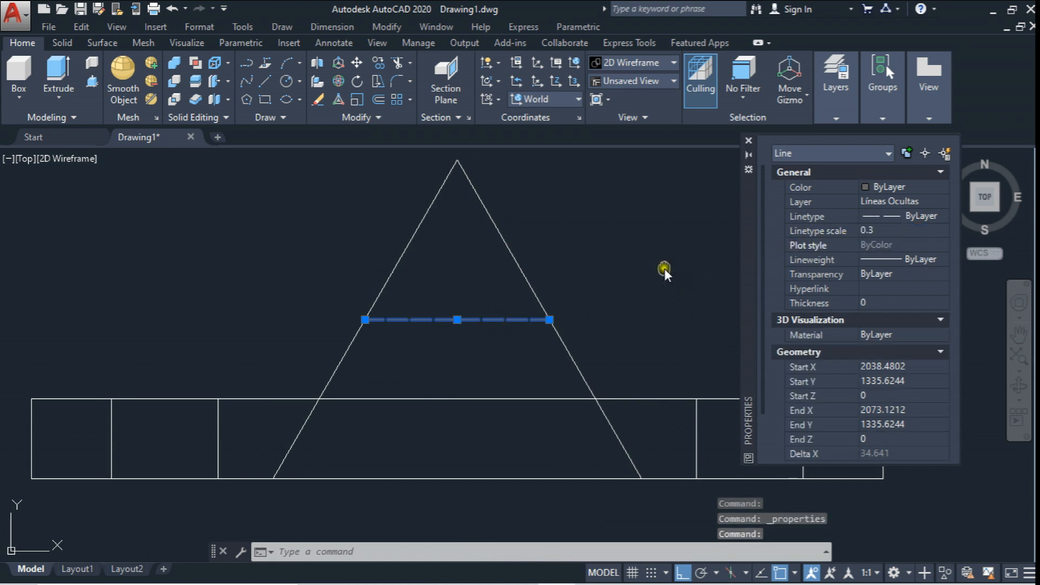
{"action": "middle_click_drag", "start_coordinate": [666, 269], "coordinate": [661, 273]}
{"action": "key", "text": "Escape"}
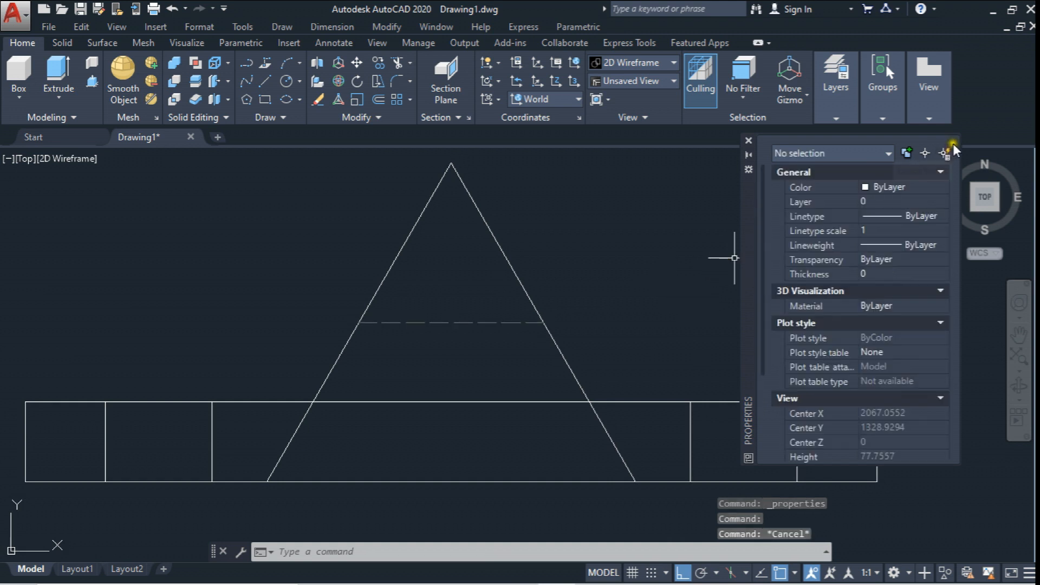
{"action": "left_click", "coordinate": [749, 140]}
- Move the four vertical hole edge lines in the front view's bar to the Líneas Ocultas layer
{"action": "scroll", "coordinate": [598, 299], "scroll_direction": "down", "scroll_amount": 2}
{"action": "scroll", "coordinate": [558, 341], "scroll_direction": "up", "scroll_amount": 2}
{"action": "mouse_move", "coordinate": [556, 341]}
{"action": "middle_mouse_down"}
{"action": "mouse_move", "coordinate": [558, 349]}
{"action": "mouse_move", "coordinate": [606, 323]}
{"action": "middle_mouse_up"}
{"action": "left_click", "coordinate": [325, 391]}
{"action": "left_click", "coordinate": [170, 405]}
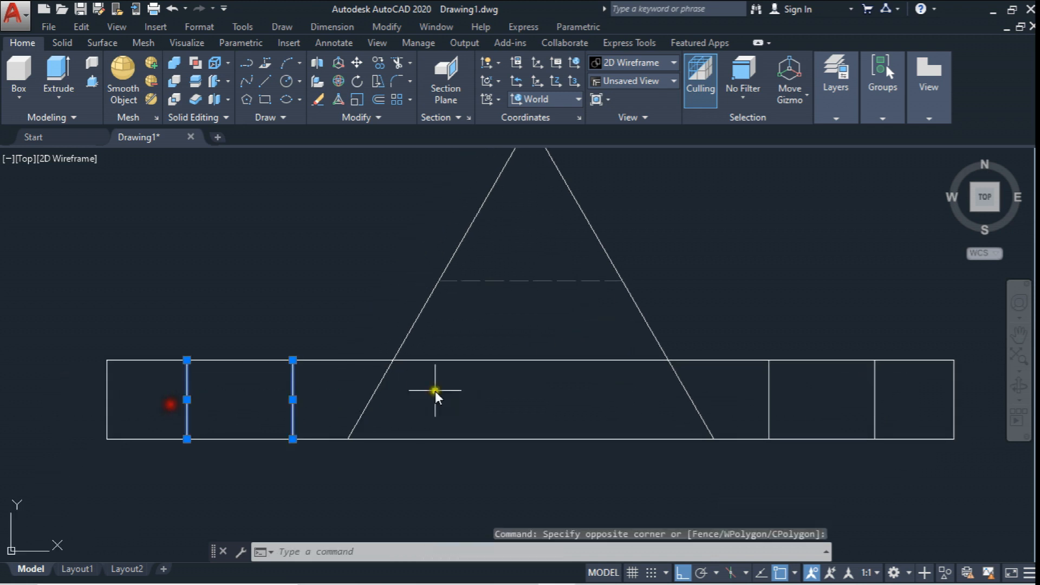
{"action": "left_click", "coordinate": [902, 389]}
{"action": "left_click", "coordinate": [735, 387]}
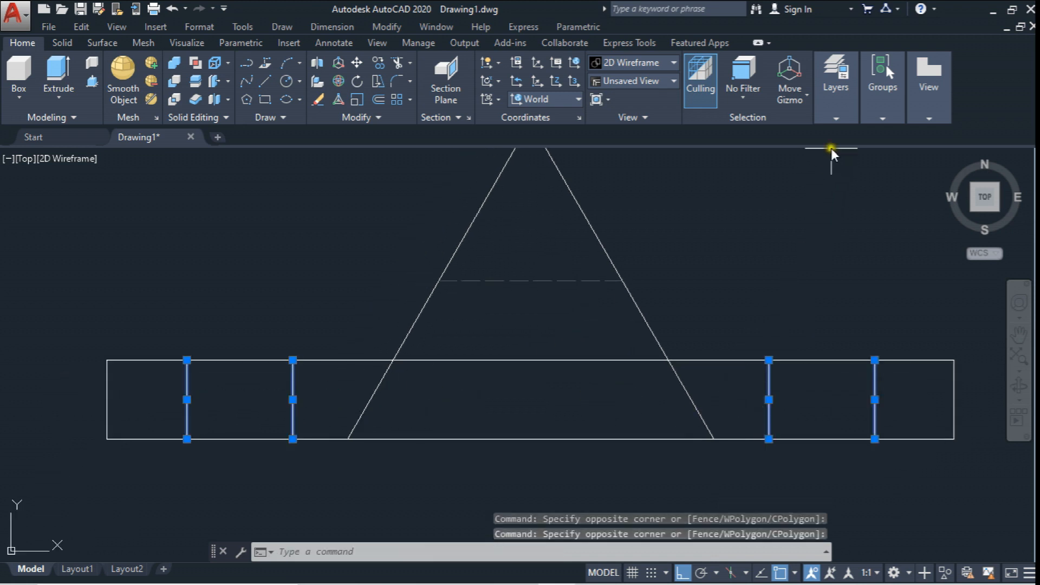
{"action": "left_click", "coordinate": [842, 119]}
{"action": "left_click", "coordinate": [845, 134]}
{"action": "left_click", "coordinate": [820, 173]}
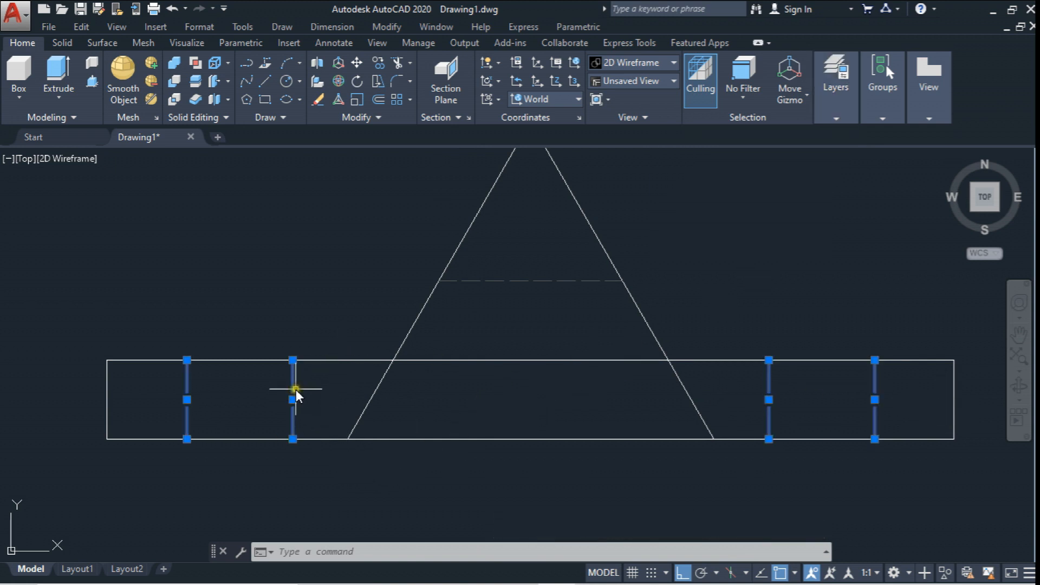
- Set the linetype scale of the four dashed hole edge lines in the front view's bar to 0.25 and close their properties
{"action": "right_click", "coordinate": [295, 390]}
{"action": "left_click", "coordinate": [345, 362]}
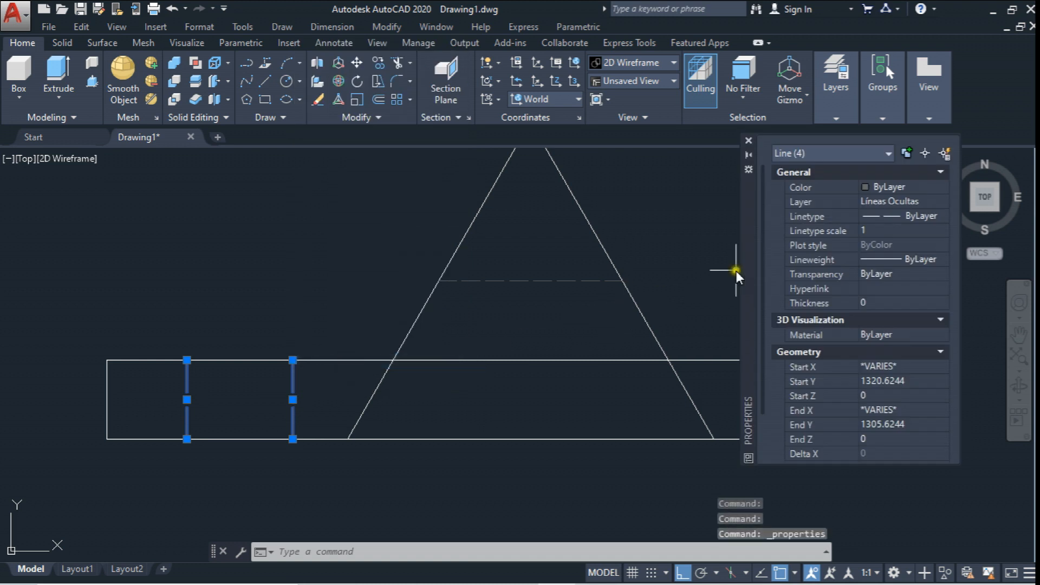
{"action": "left_click", "coordinate": [882, 232]}
{"action": "type", "text": ".25"}
{"action": "key", "text": "Return"}
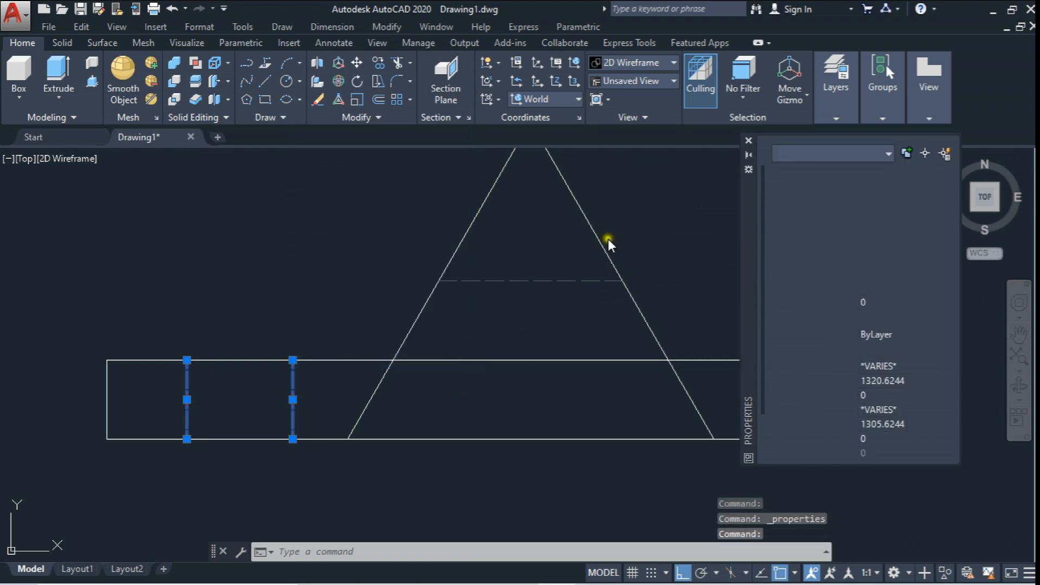
{"action": "key", "text": "Escape"}
{"action": "key", "text": "Escape"}
{"action": "middle_click_drag", "start_coordinate": [511, 290], "coordinate": [464, 302]}
{"action": "left_click", "coordinate": [749, 140]}
{"action": "scroll", "coordinate": [713, 286], "scroll_direction": "down", "scroll_amount": 3}
{"action": "middle_click_drag", "start_coordinate": [648, 366], "coordinate": [638, 413]}
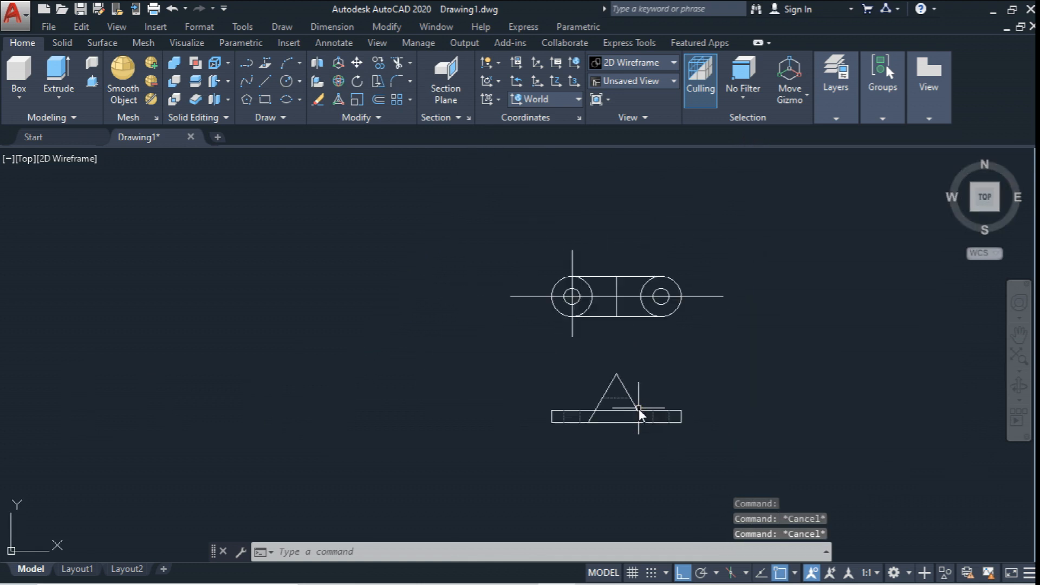
- Draw a vertical projection line from the triangle's lower left corner up to the top view's upper tangent line
{"action": "middle_click", "coordinate": [628, 410]}
{"action": "middle_click", "coordinate": [628, 411]}
{"action": "left_click", "coordinate": [265, 81]}
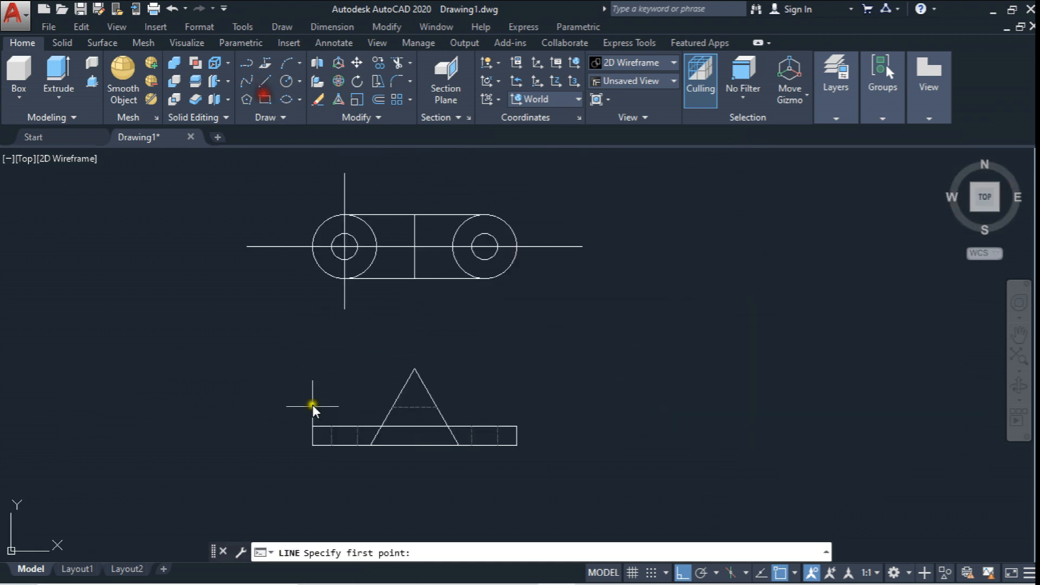
{"action": "left_click", "coordinate": [834, 119]}
{"action": "left_click", "coordinate": [371, 446]}
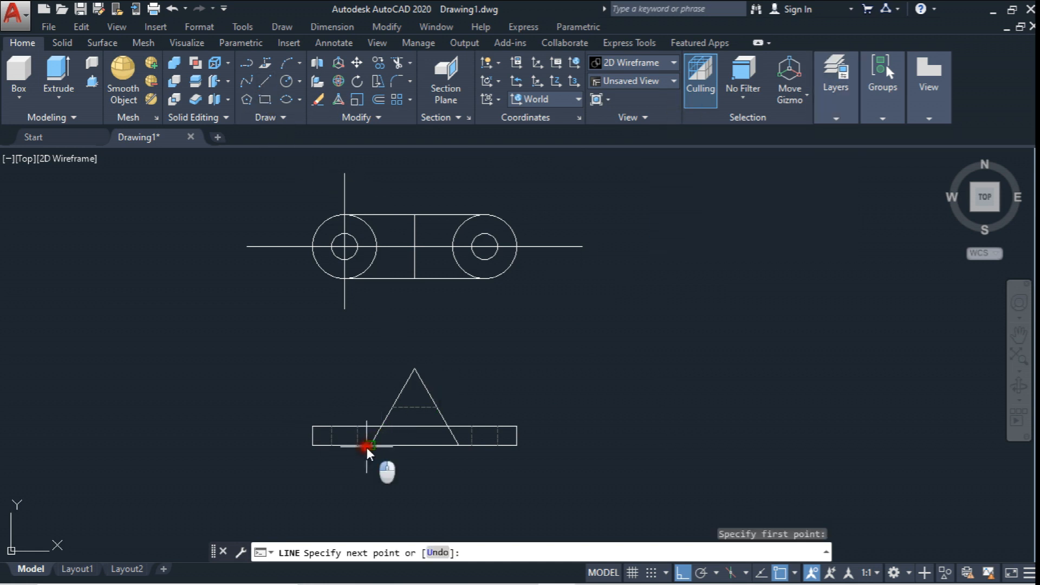
{"action": "left_click", "coordinate": [369, 214]}
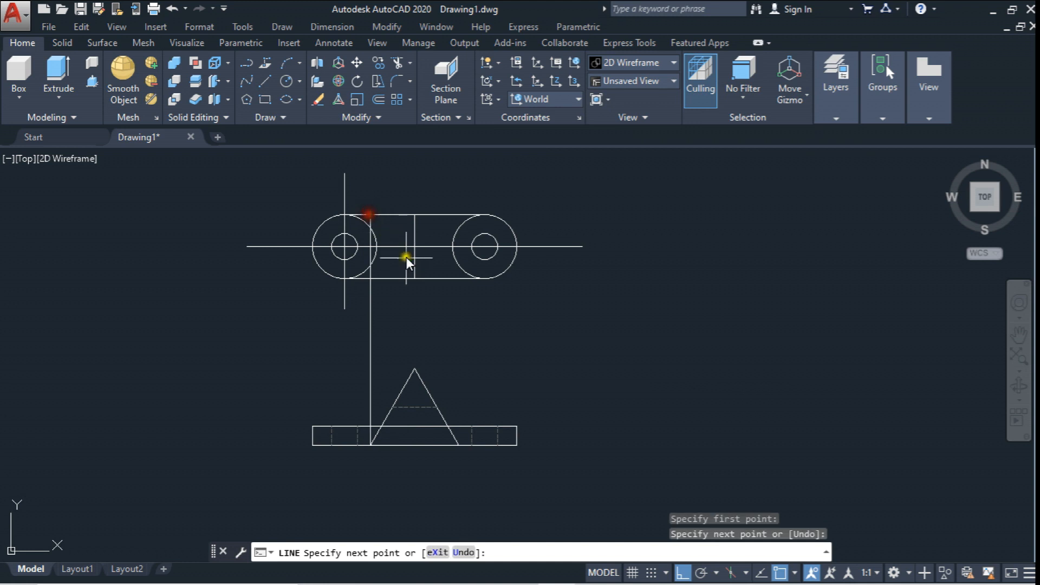
{"action": "key", "text": "Escape"}
- Copy the vertical projection line from the triangle's lower left corner to its lower right corner
{"action": "left_click", "coordinate": [379, 62]}
{"action": "left_click", "coordinate": [401, 293]}
{"action": "left_click", "coordinate": [340, 352]}
{"action": "key", "text": "Return"}
{"action": "left_click", "coordinate": [371, 445]}
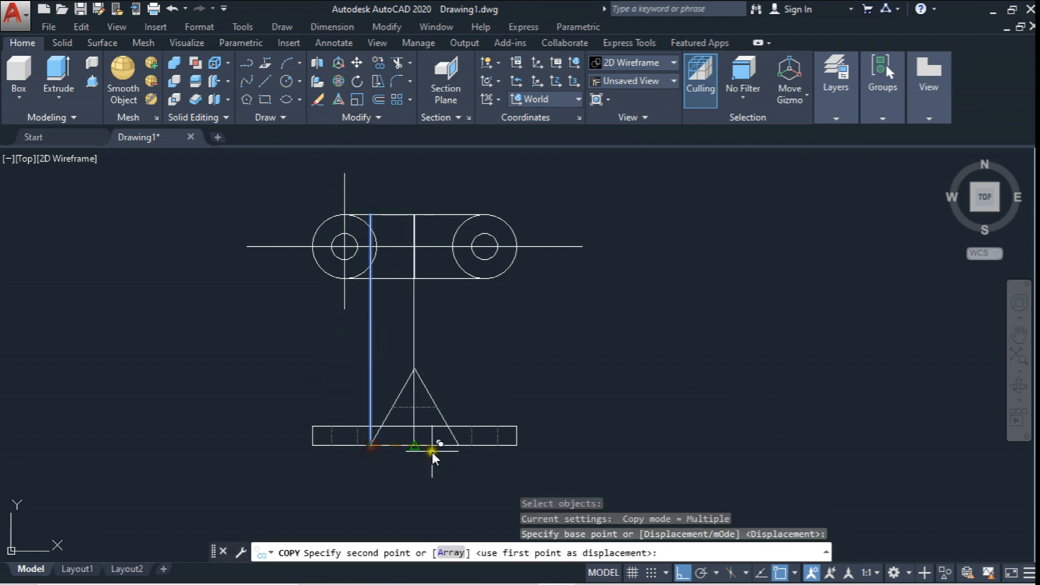
{"action": "left_click", "coordinate": [463, 445]}
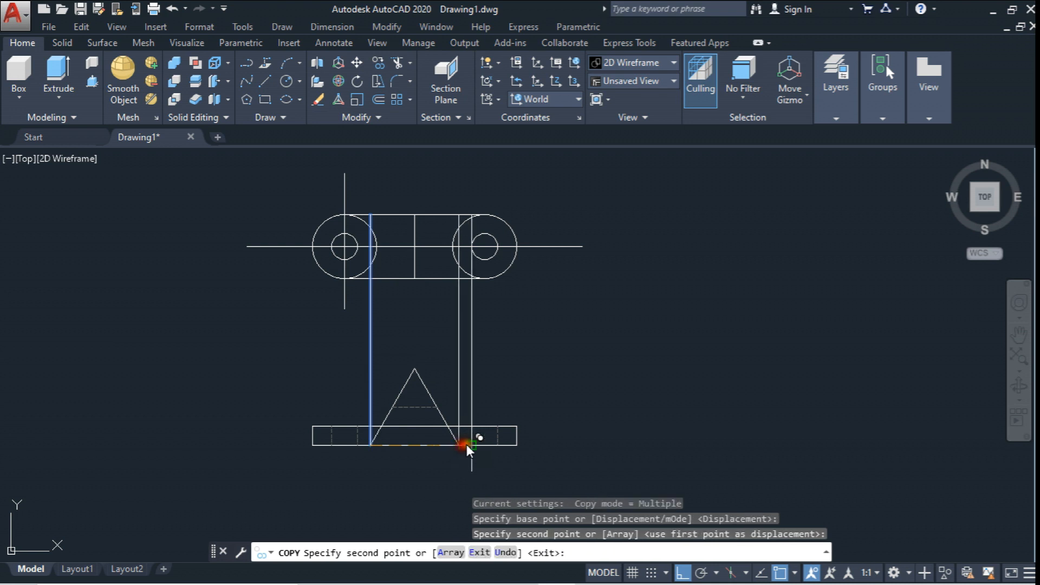
{"action": "key", "text": "Escape"}
- Trim the inner halves of both large end circles in the top view, using the two horizontal tangent lines as cutting edges
{"action": "scroll", "coordinate": [412, 214], "scroll_direction": "up", "scroll_amount": 4}
{"action": "middle_click_drag", "start_coordinate": [406, 218], "coordinate": [410, 216]}
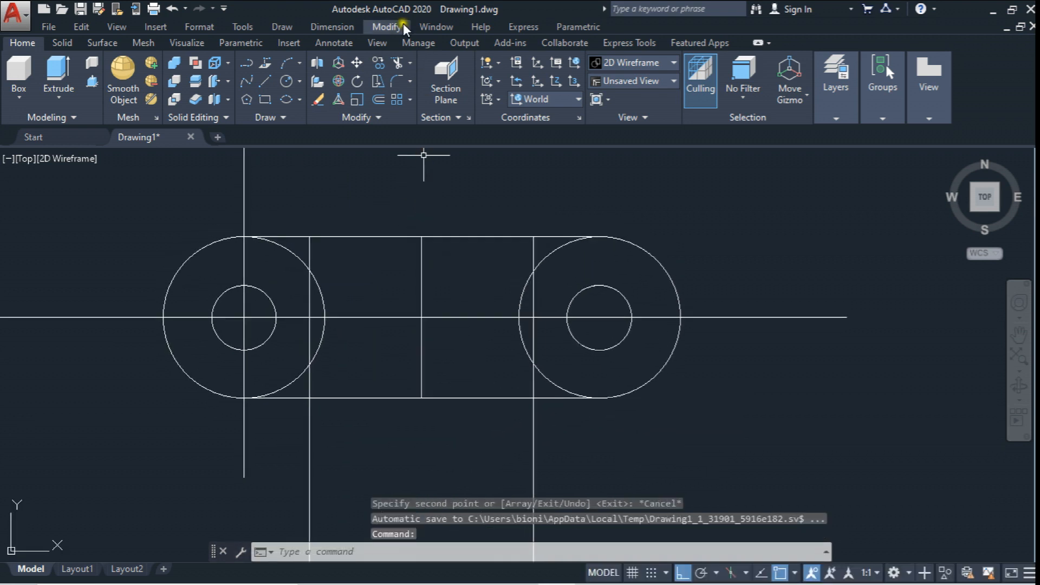
{"action": "left_click", "coordinate": [401, 64]}
{"action": "left_click", "coordinate": [483, 233]}
{"action": "left_click", "coordinate": [482, 236]}
{"action": "left_click", "coordinate": [485, 216]}
{"action": "left_click", "coordinate": [440, 244]}
{"action": "left_click", "coordinate": [473, 371]}
{"action": "left_click", "coordinate": [444, 425]}
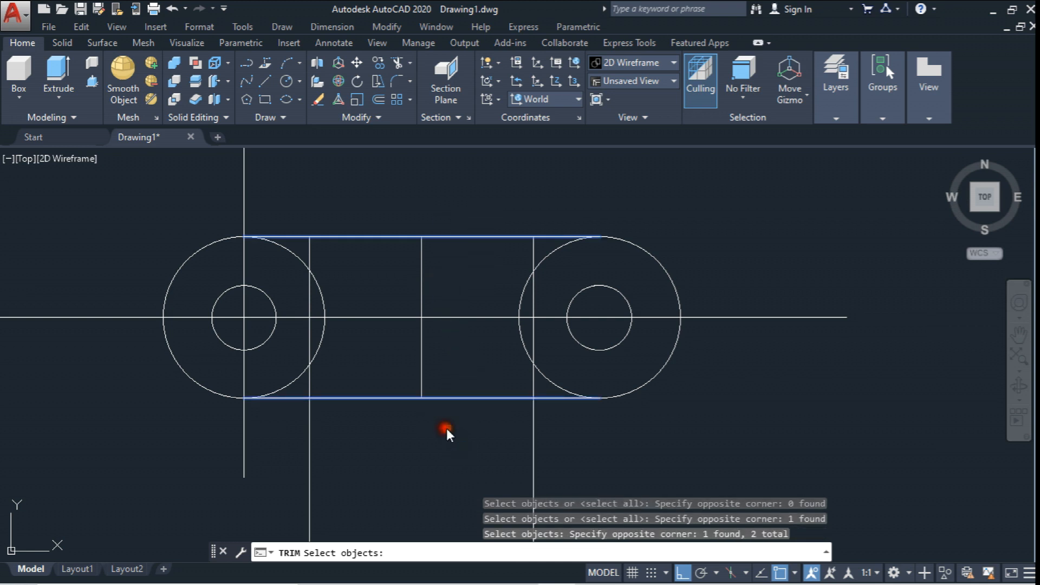
{"action": "right_click", "coordinate": [528, 337]}
{"action": "left_click", "coordinate": [318, 348]}
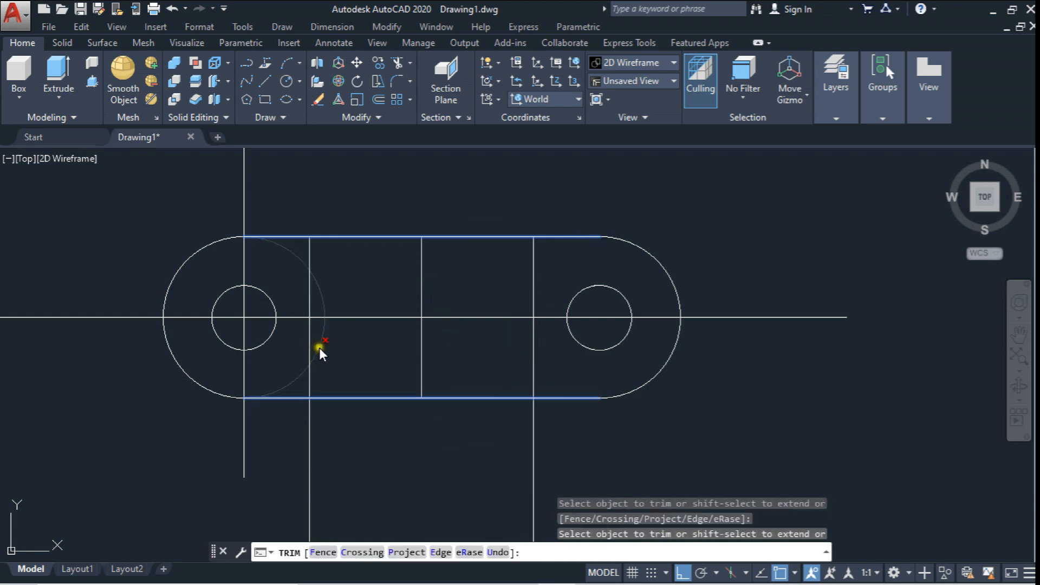
{"action": "scroll", "coordinate": [352, 330], "scroll_direction": "down", "scroll_amount": 3}
{"action": "scroll", "coordinate": [428, 247], "scroll_direction": "up", "scroll_amount": 1}
{"action": "mouse_move", "coordinate": [372, 353]}
{"action": "middle_mouse_down"}
{"action": "mouse_move", "coordinate": [427, 247]}
{"action": "mouse_move", "coordinate": [423, 304]}
{"action": "middle_mouse_up"}
{"action": "scroll", "coordinate": [428, 247], "scroll_direction": "down", "scroll_amount": 2}
{"action": "scroll", "coordinate": [430, 342], "scroll_direction": "up", "scroll_amount": 2}
{"action": "key", "text": "Escape"}
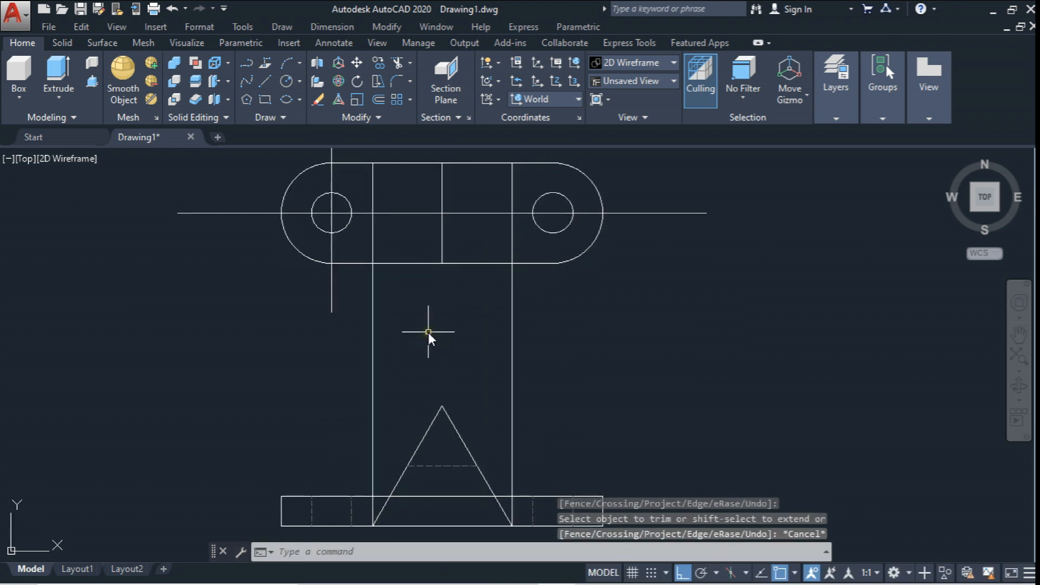
- Erase the horizontal centre line between the two holes and its extensions beyond both ends of the top view
{"action": "left_click", "coordinate": [421, 211]}
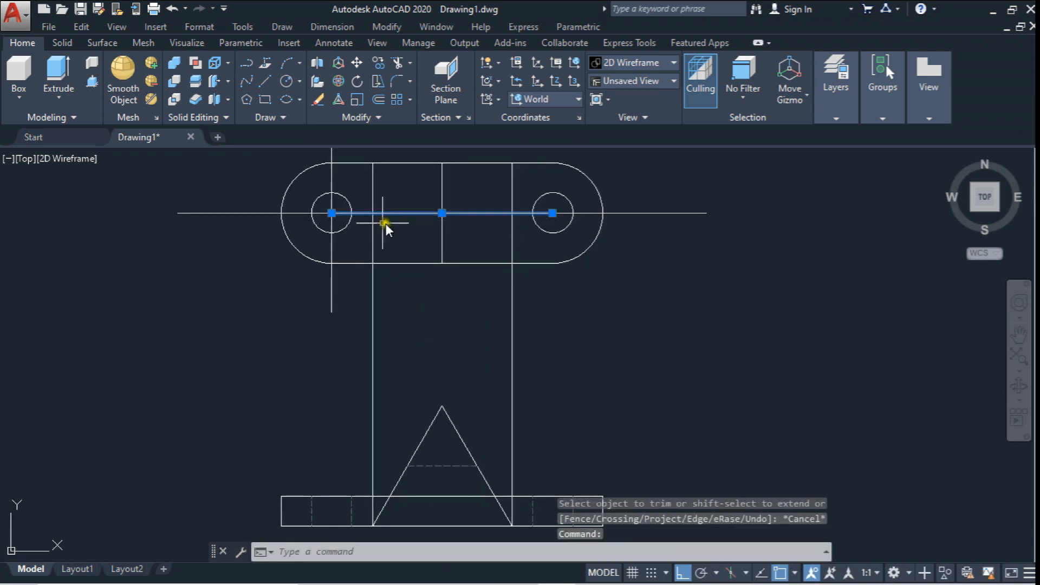
{"action": "key", "text": "Delete"}
{"action": "left_click", "coordinate": [285, 238]}
{"action": "left_click", "coordinate": [250, 183]}
{"action": "key", "text": "Delete"}
{"action": "left_click", "coordinate": [687, 193]}
{"action": "left_click", "coordinate": [645, 244]}
{"action": "key", "text": "Delete"}
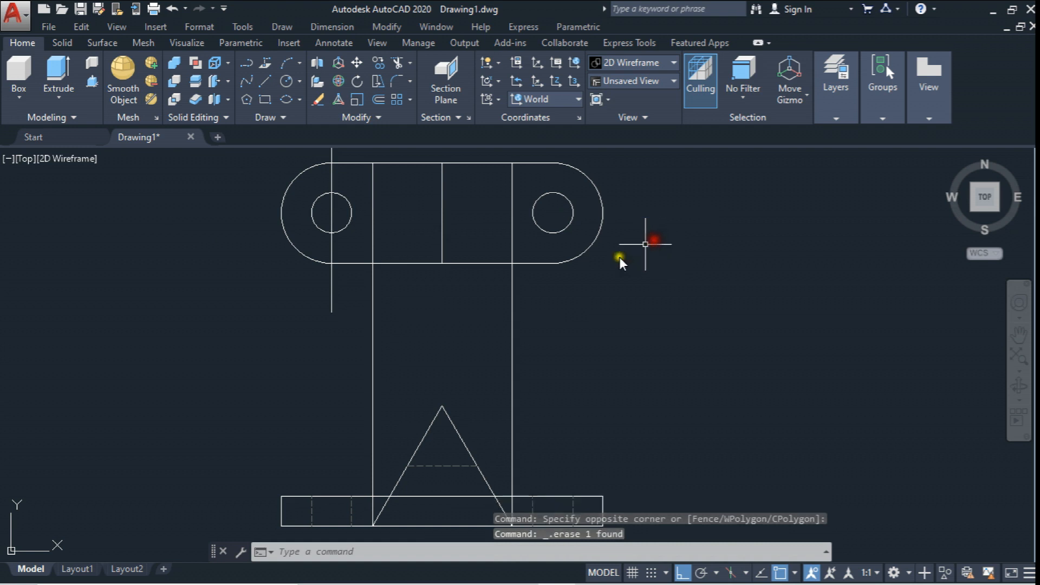
- Erase the vertical centre line through the left hole in the top view
{"action": "middle_click_drag", "start_coordinate": [315, 240], "coordinate": [328, 277]}
{"action": "left_click", "coordinate": [383, 180]}
{"action": "left_click", "coordinate": [316, 202]}
{"action": "key", "text": "Delete"}
- Draw a vertical projection line from the left end of the triangle's dashed line up past the top view's upper edge
{"action": "middle_click_drag", "start_coordinate": [469, 277], "coordinate": [464, 246]}
{"action": "left_click", "coordinate": [265, 81]}
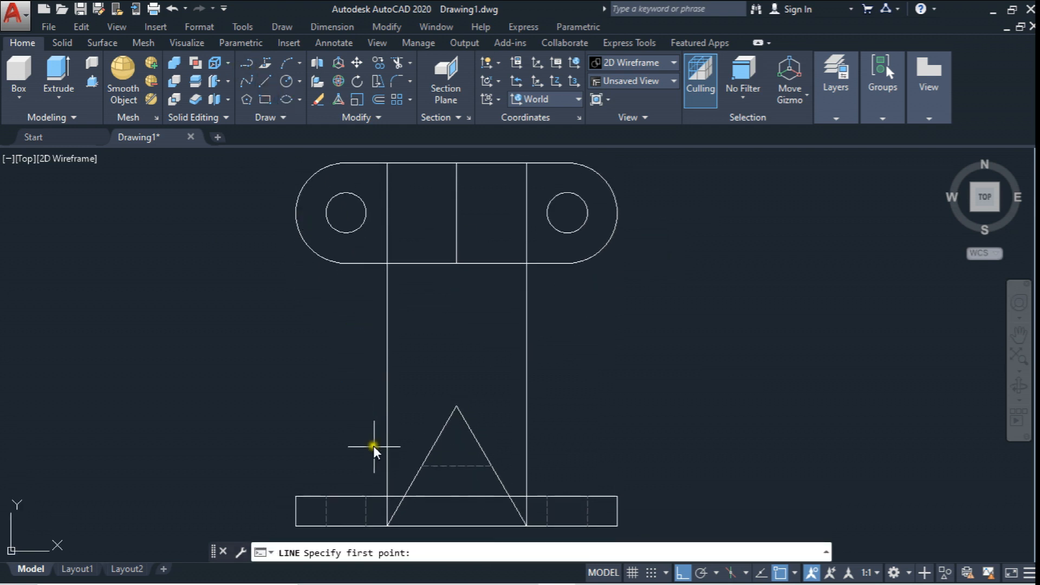
{"action": "left_click", "coordinate": [415, 465]}
{"action": "middle_click_drag", "start_coordinate": [436, 262], "coordinate": [425, 300]}
{"action": "left_click", "coordinate": [427, 194]}
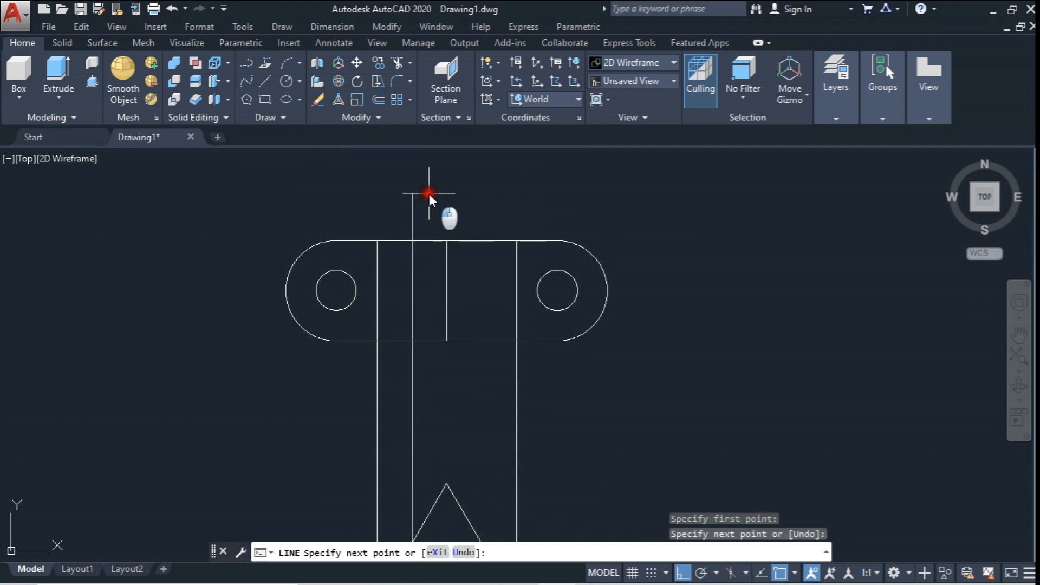
{"action": "middle_click_drag", "start_coordinate": [428, 174], "coordinate": [429, 165]}
{"action": "key", "text": "Escape"}
- Copy the new projection line from the left end of the triangle's dashed line to its right end
{"action": "left_click", "coordinate": [378, 63]}
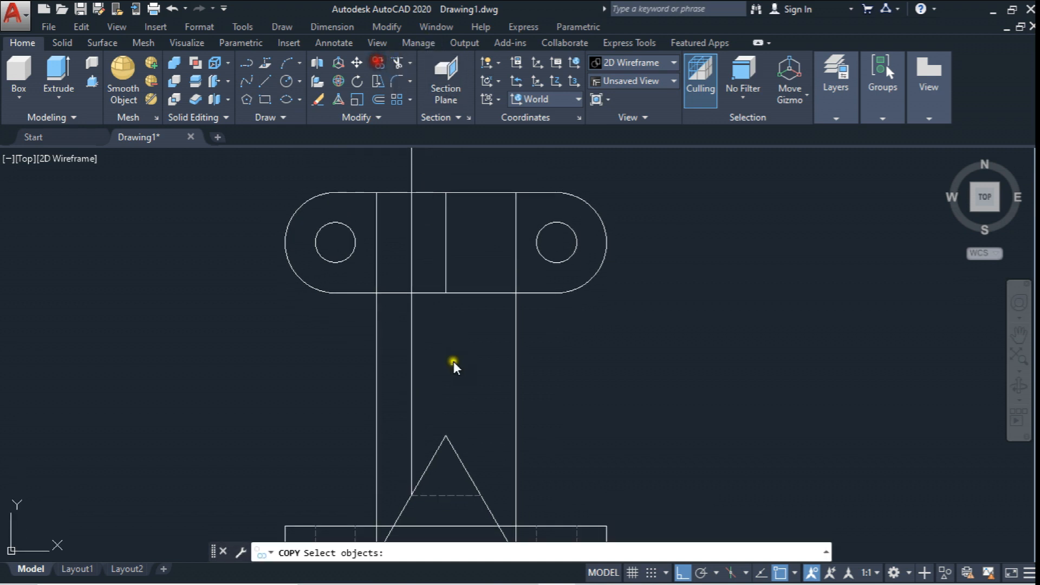
{"action": "left_click", "coordinate": [451, 377]}
{"action": "left_click", "coordinate": [396, 405]}
{"action": "key", "text": "Return"}
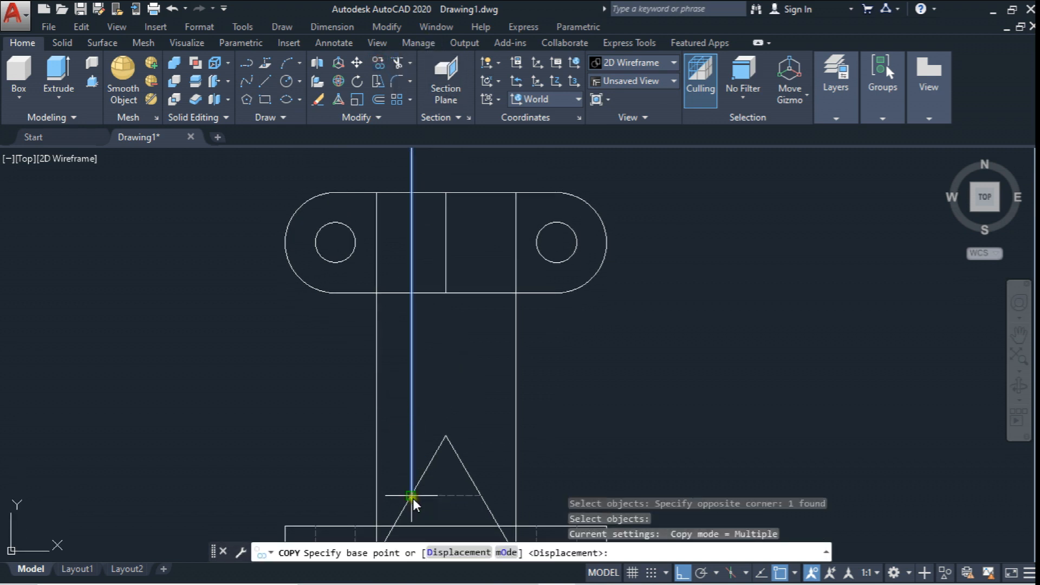
{"action": "left_click", "coordinate": [413, 498]}
{"action": "left_click", "coordinate": [481, 493]}
{"action": "scroll", "coordinate": [499, 368], "scroll_direction": "down", "scroll_amount": 3}
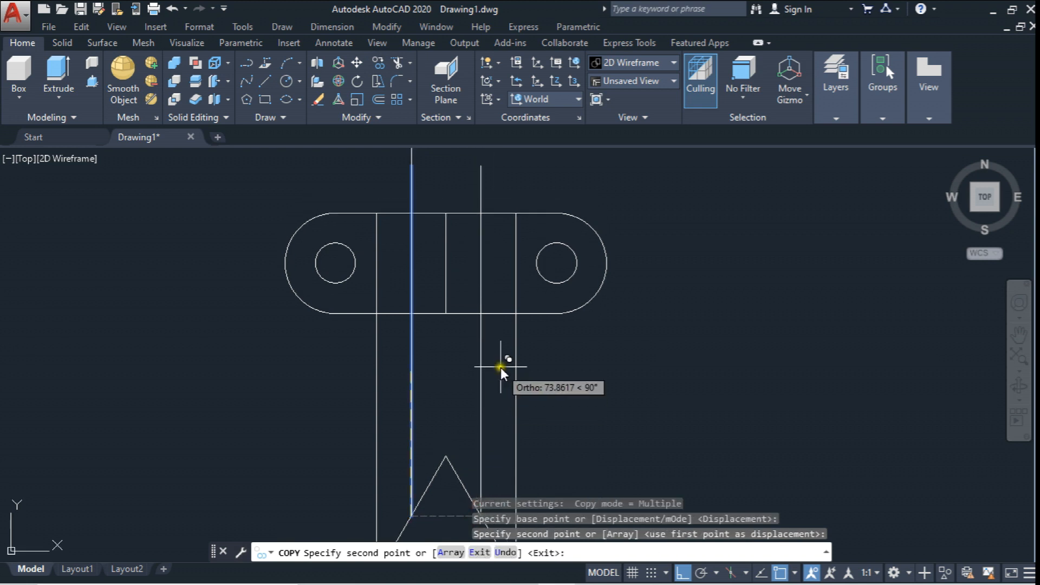
{"action": "key", "text": "Escape"}
- Draw an 80 mm vertical line in the empty area to the right of the top view
{"action": "scroll", "coordinate": [542, 336], "scroll_direction": "up", "scroll_amount": 3}
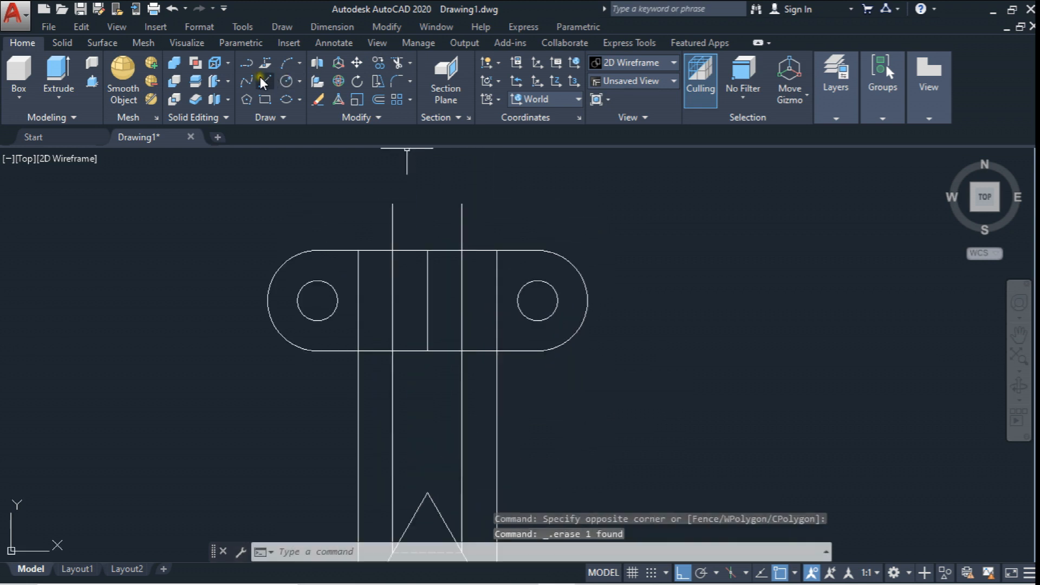
{"action": "left_click", "coordinate": [264, 81]}
{"action": "left_click", "coordinate": [688, 203]}
{"action": "type", "text": "80"}
{"action": "key", "text": "Return"}
{"action": "key", "text": "Escape"}
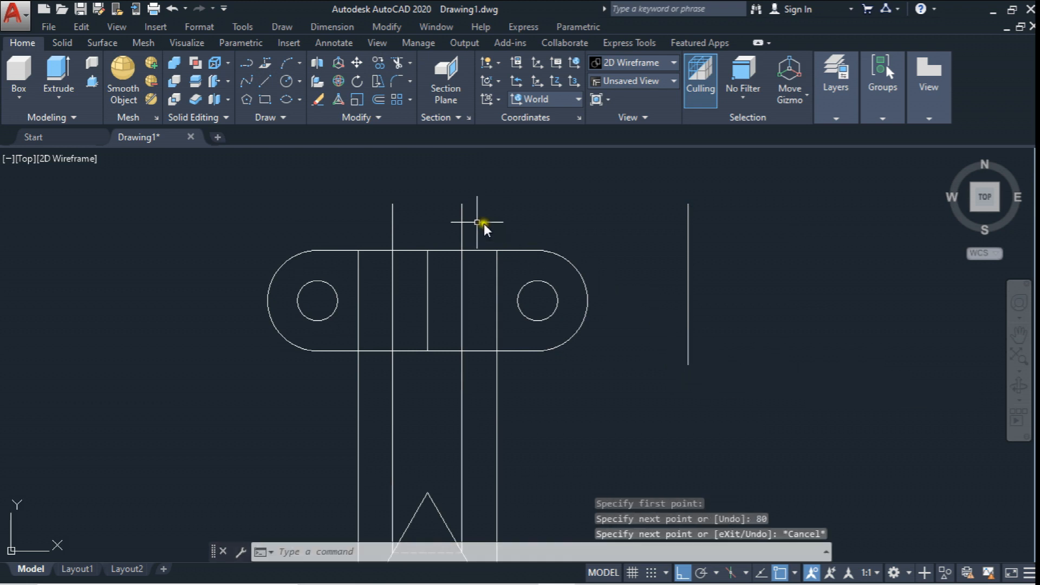
- Move the 80 mm line by its midpoint onto the midpoint of the top view's central vertical line
{"action": "left_click", "coordinate": [357, 64]}
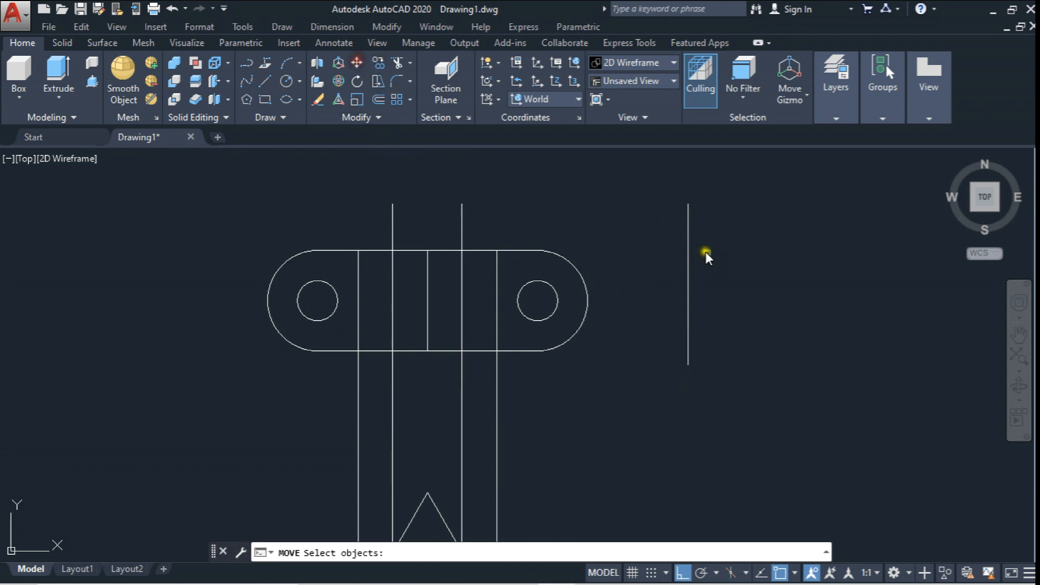
{"action": "left_click", "coordinate": [696, 245]}
{"action": "left_click", "coordinate": [662, 288]}
{"action": "key", "text": "Return"}
{"action": "left_click", "coordinate": [687, 284]}
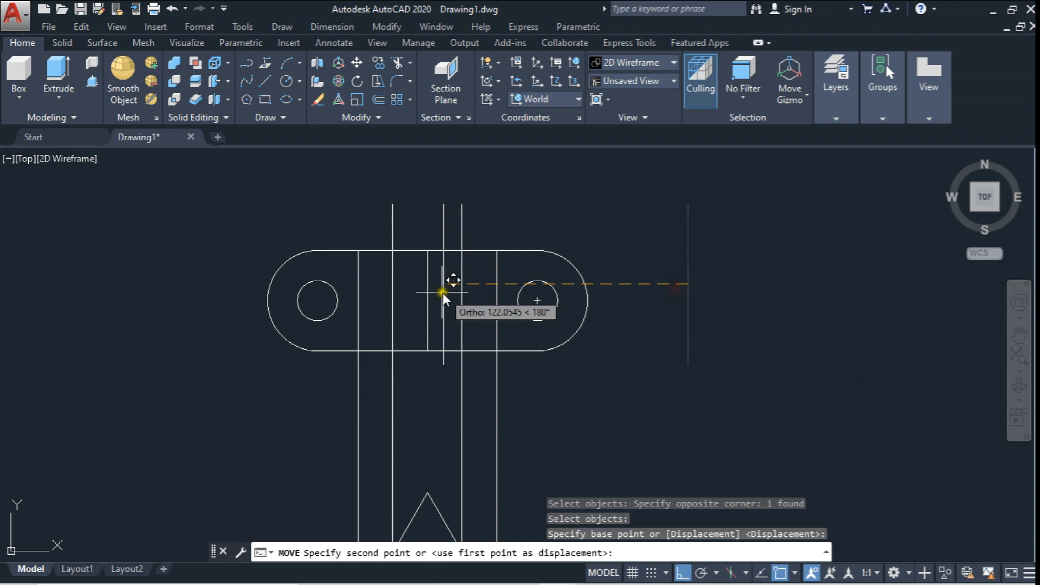
{"action": "left_click", "coordinate": [428, 301]}
- Stretch the upper end of the projection line at the triangle's lower left corner well above the top view
{"action": "middle_click_drag", "start_coordinate": [474, 304], "coordinate": [473, 228]}
{"action": "scroll", "coordinate": [473, 228], "scroll_direction": "down", "scroll_amount": 1}
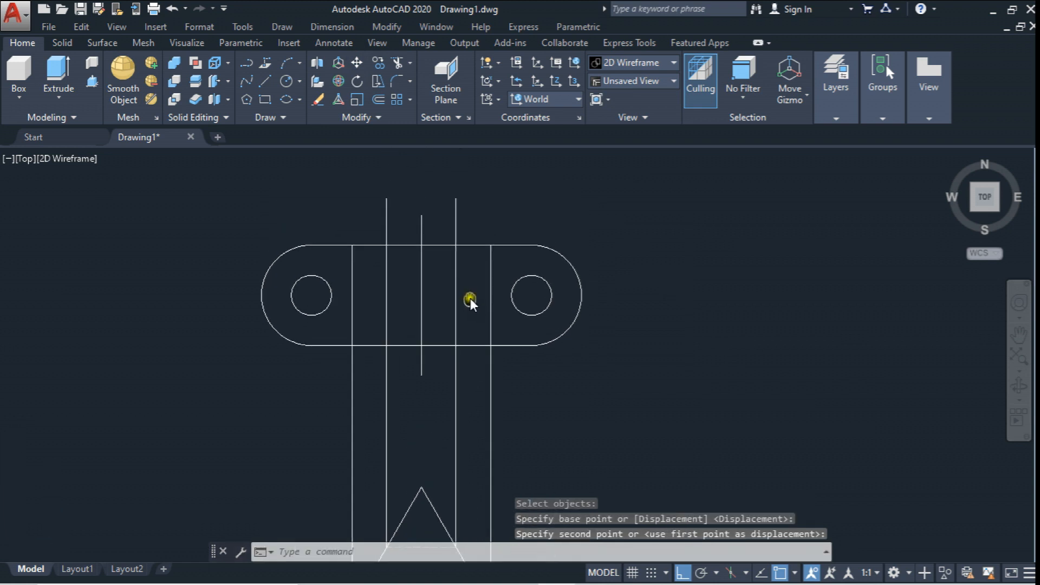
{"action": "scroll", "coordinate": [418, 234], "scroll_direction": "down", "scroll_amount": 2}
{"action": "middle_click_drag", "start_coordinate": [377, 234], "coordinate": [361, 274]}
{"action": "left_click", "coordinate": [369, 252]}
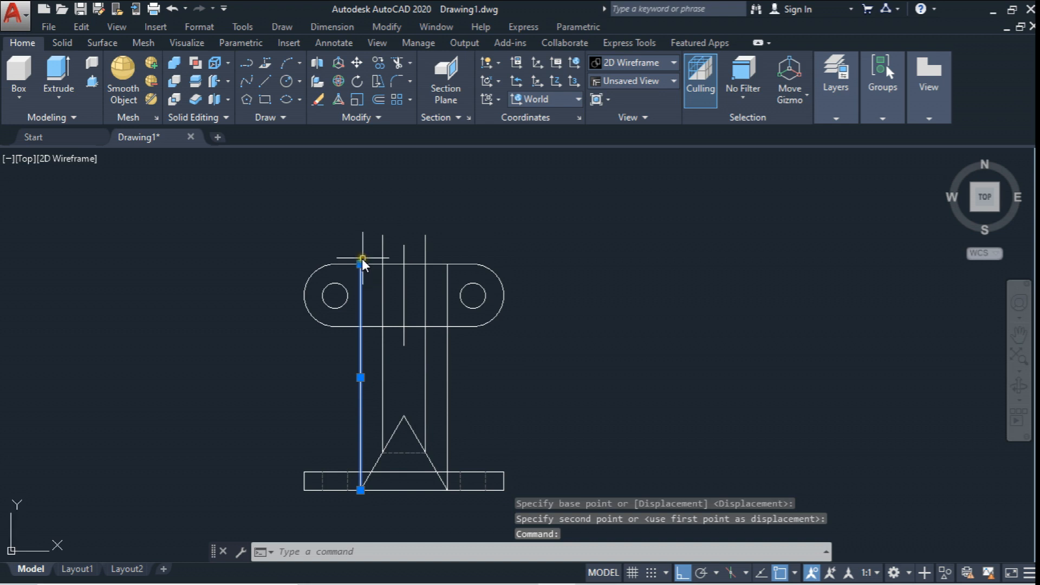
{"action": "left_click", "coordinate": [362, 261]}
{"action": "left_click", "coordinate": [371, 180]}
{"action": "key", "text": "Escape"}
- Erase the projection line at the triangle's lower right corner and replace it with a copy of the lengthened left projection line
{"action": "left_click", "coordinate": [449, 368]}
{"action": "left_click", "coordinate": [444, 368]}
{"action": "key", "text": "Delete"}
{"action": "middle_click_drag", "start_coordinate": [356, 395], "coordinate": [356, 371]}
{"action": "left_click", "coordinate": [379, 63]}
{"action": "left_click", "coordinate": [342, 372]}
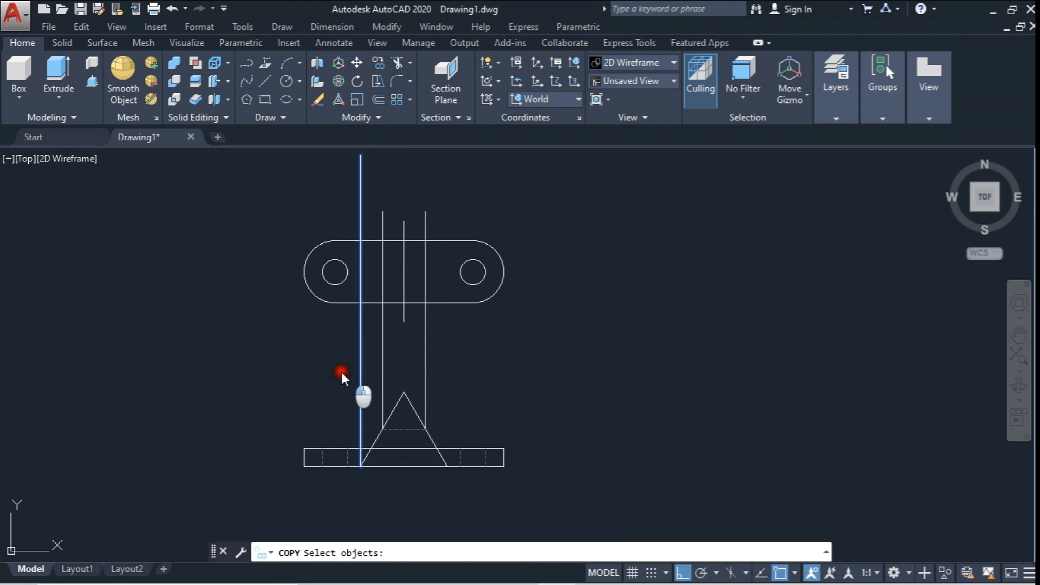
{"action": "right_click", "coordinate": [340, 384]}
{"action": "left_click", "coordinate": [358, 467]}
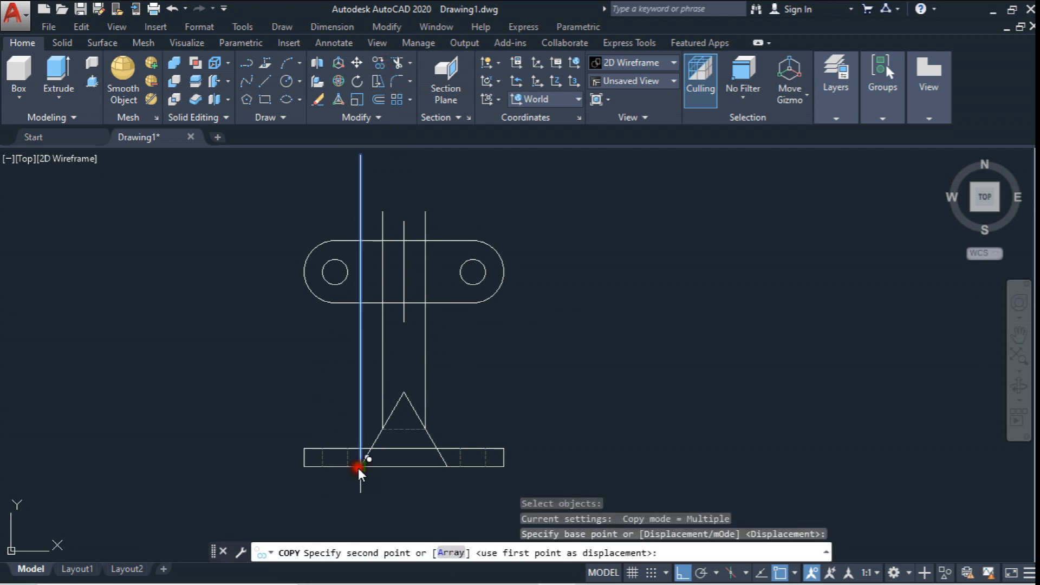
{"action": "left_click", "coordinate": [446, 469]}
{"action": "middle_click_drag", "start_coordinate": [437, 297], "coordinate": [439, 358]}
{"action": "scroll", "coordinate": [415, 325], "scroll_direction": "up", "scroll_amount": 2}
{"action": "key", "text": "Escape"}
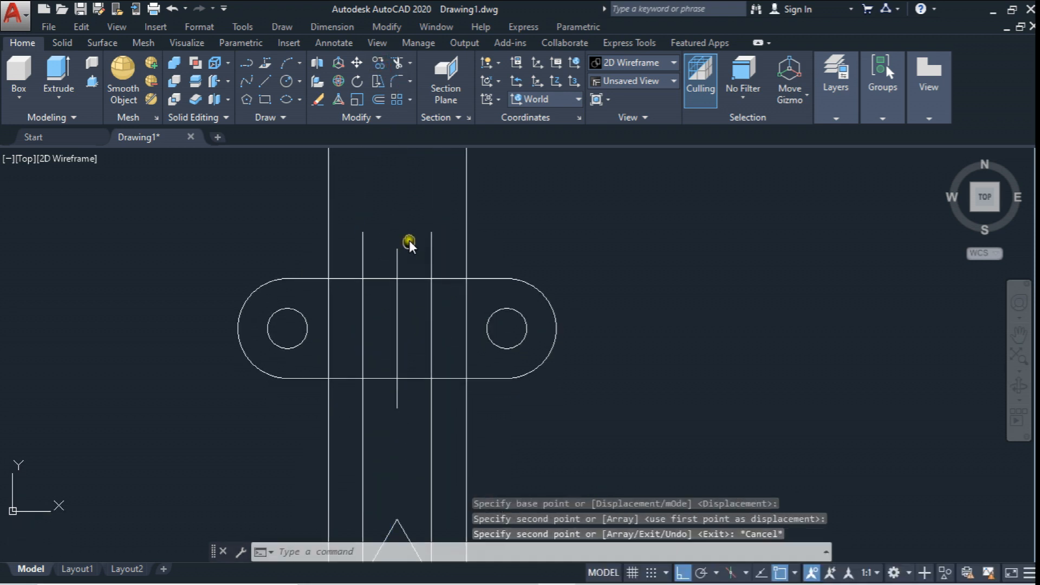
{"action": "left_click", "coordinate": [396, 262]}
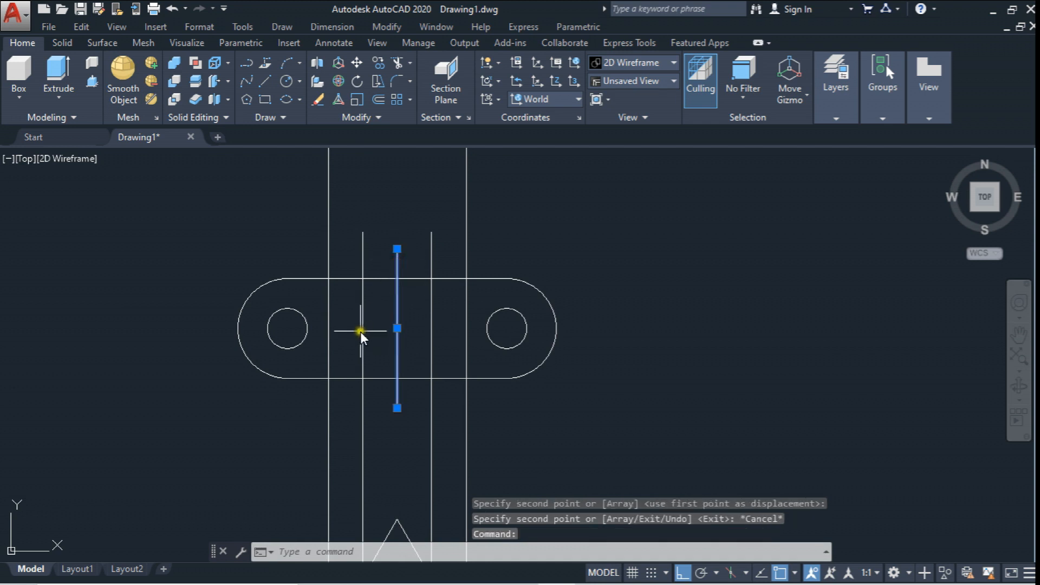
{"action": "middle_click_drag", "start_coordinate": [359, 331], "coordinate": [357, 299]}
{"action": "key", "text": "Escape"}
- Copy the top view's upper tangent line from its midpoint to the upper and lower ends of the 80 mm vertical line
{"action": "left_click", "coordinate": [378, 62]}
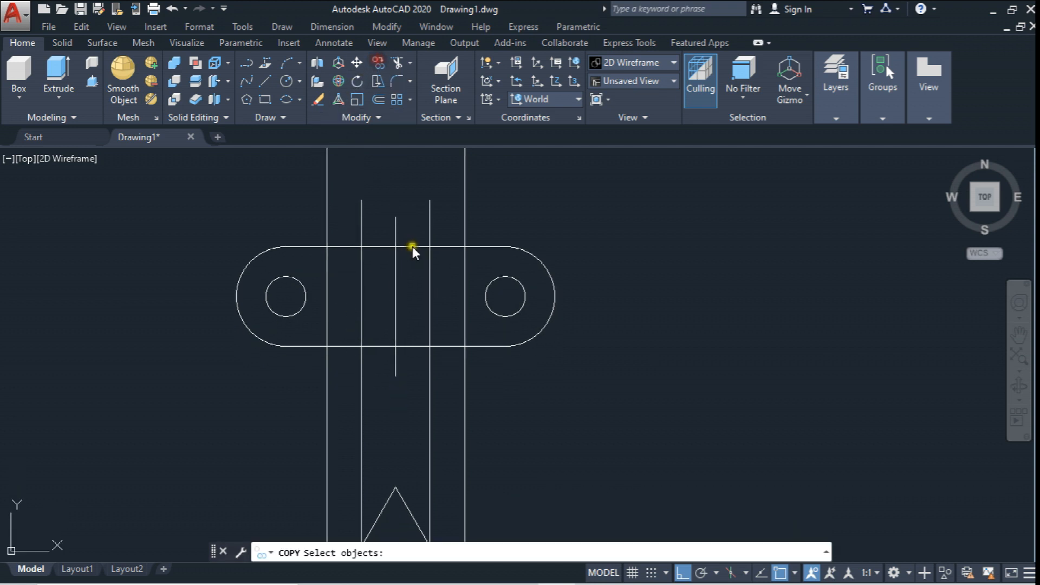
{"action": "left_click", "coordinate": [404, 247]}
{"action": "key", "text": "Return"}
{"action": "left_click", "coordinate": [394, 246]}
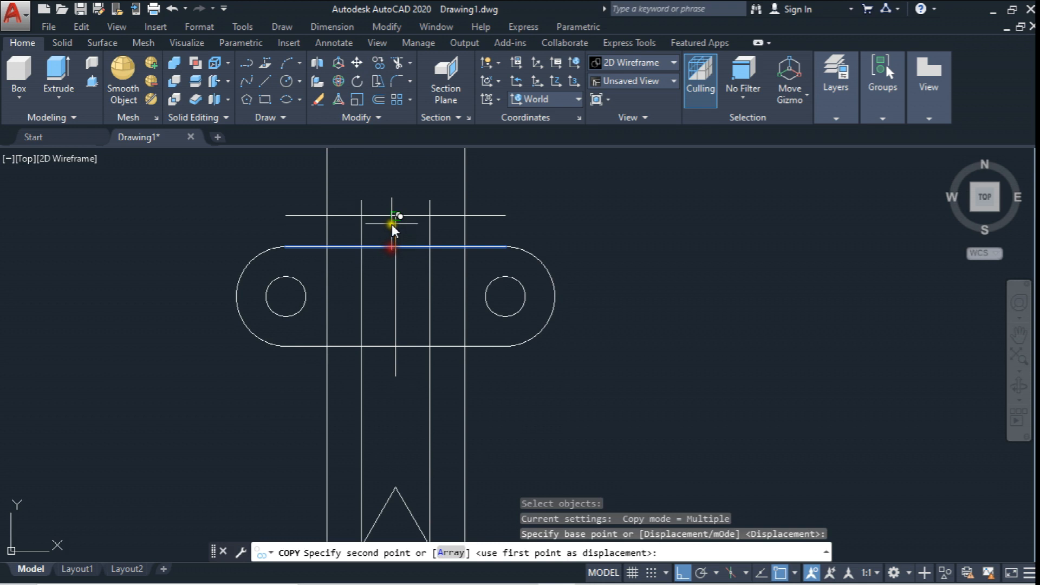
{"action": "left_click", "coordinate": [397, 218]}
{"action": "left_click", "coordinate": [396, 375]}
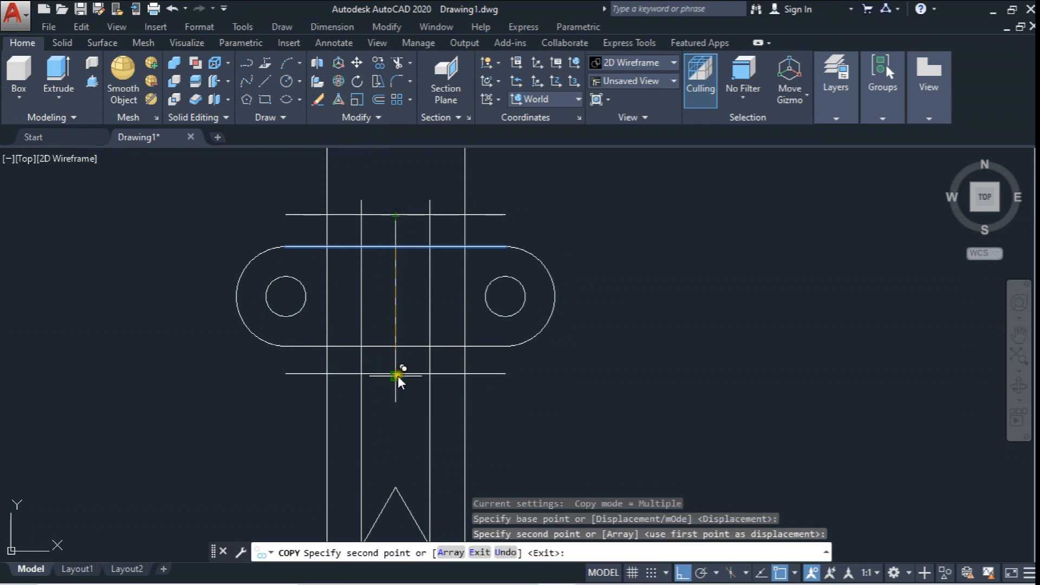
{"action": "key", "text": "Escape"}
- Trim the vertical projection lines below the lower horizontal line, using both copied horizontal lines as cutting edges
{"action": "middle_click_drag", "start_coordinate": [434, 396], "coordinate": [392, 334]}
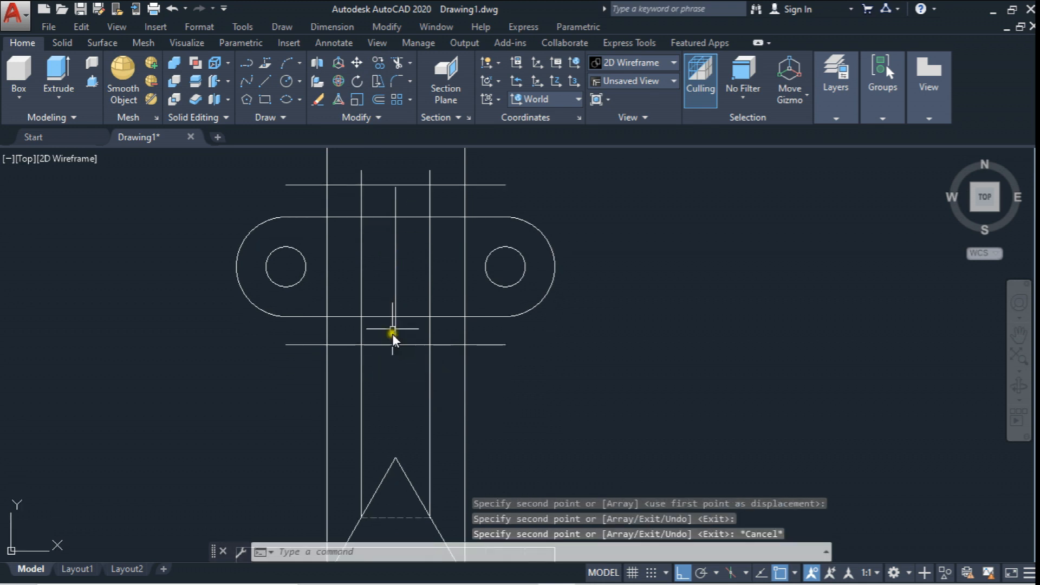
{"action": "left_click", "coordinate": [398, 62]}
{"action": "left_click", "coordinate": [451, 203]}
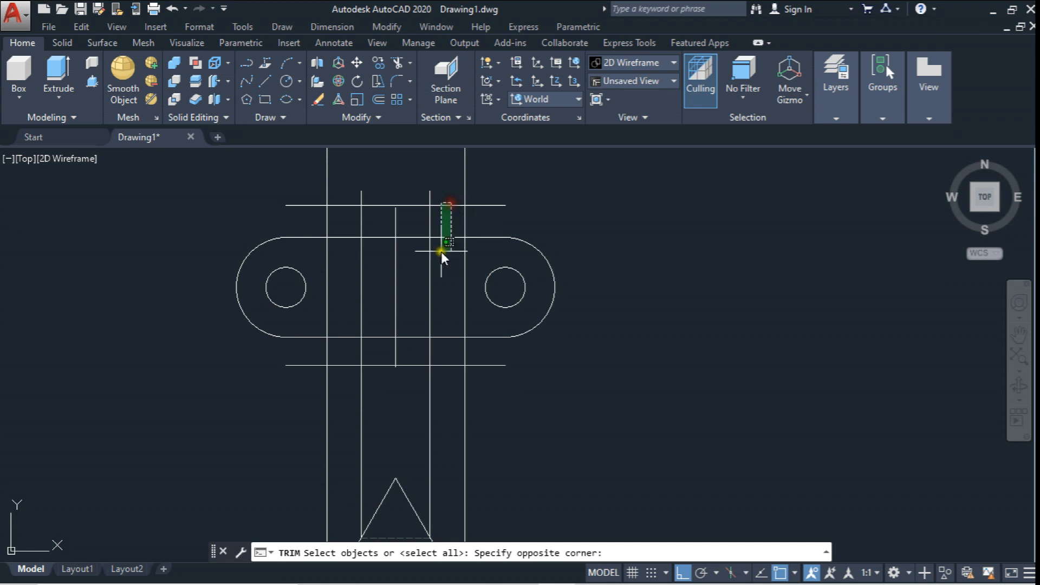
{"action": "left_click", "coordinate": [448, 226]}
{"action": "left_click", "coordinate": [451, 371]}
{"action": "left_click", "coordinate": [448, 358]}
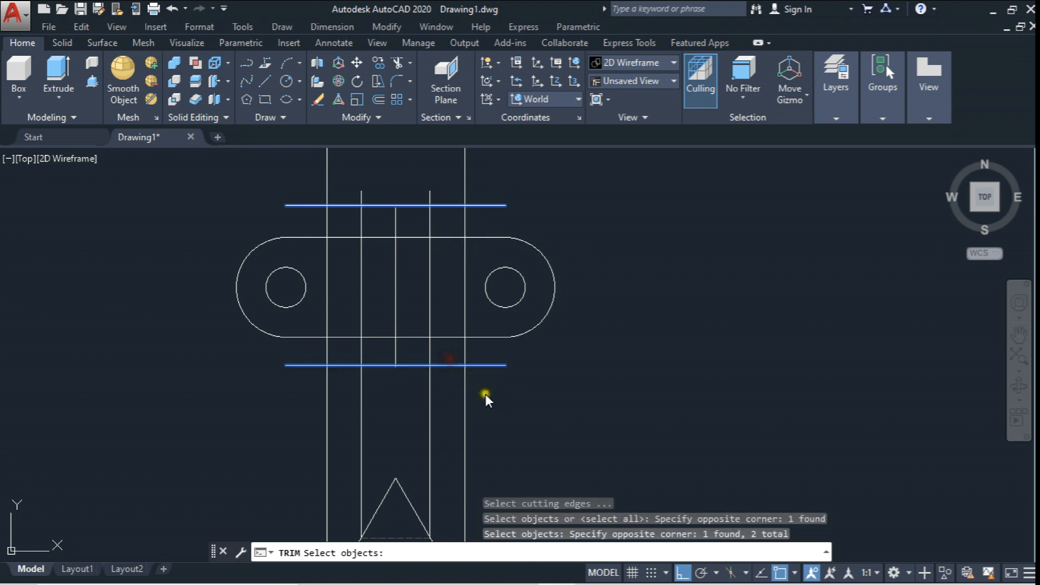
{"action": "right_click", "coordinate": [477, 388]}
{"action": "left_click", "coordinate": [528, 391]}
{"action": "left_click", "coordinate": [281, 417]}
- Trim the parts of the vertical lines that extend above the upper horizontal line
{"action": "middle_click_drag", "start_coordinate": [450, 233], "coordinate": [452, 293]}
{"action": "left_click", "coordinate": [508, 233]}
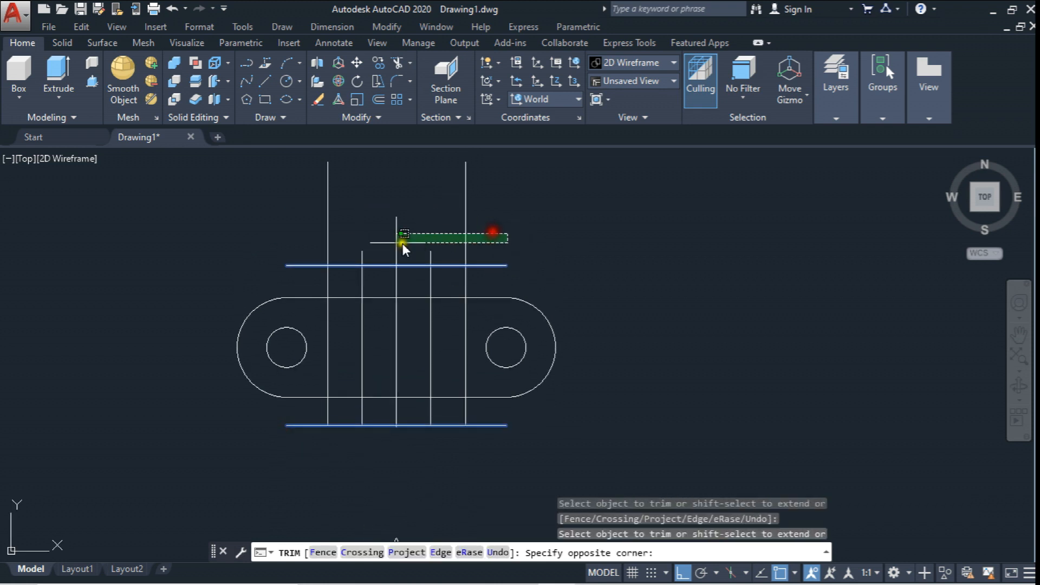
{"action": "left_click", "coordinate": [307, 255]}
{"action": "key", "text": "Escape"}
{"action": "middle_click_drag", "start_coordinate": [347, 303], "coordinate": [352, 280]}
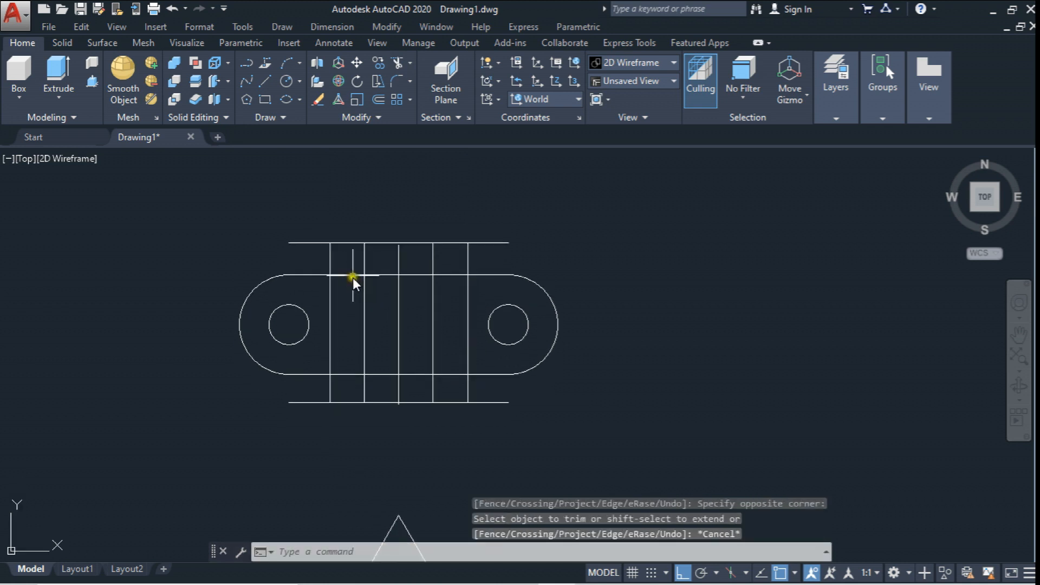
{"action": "left_click", "coordinate": [397, 65]}
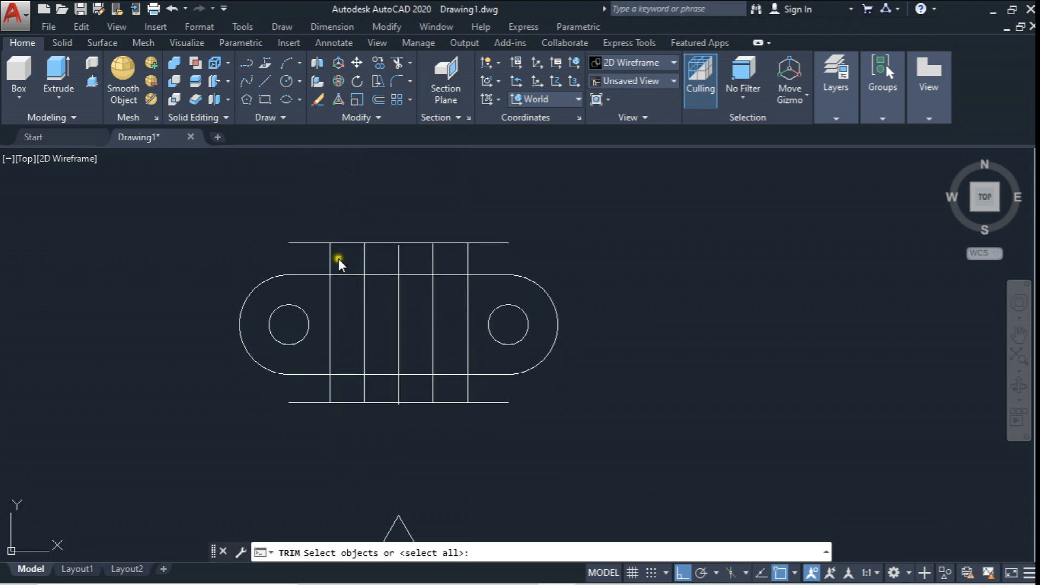
{"action": "scroll", "coordinate": [352, 303], "scroll_direction": "down", "scroll_amount": 2}
{"action": "middle_click_drag", "start_coordinate": [364, 358], "coordinate": [358, 340]}
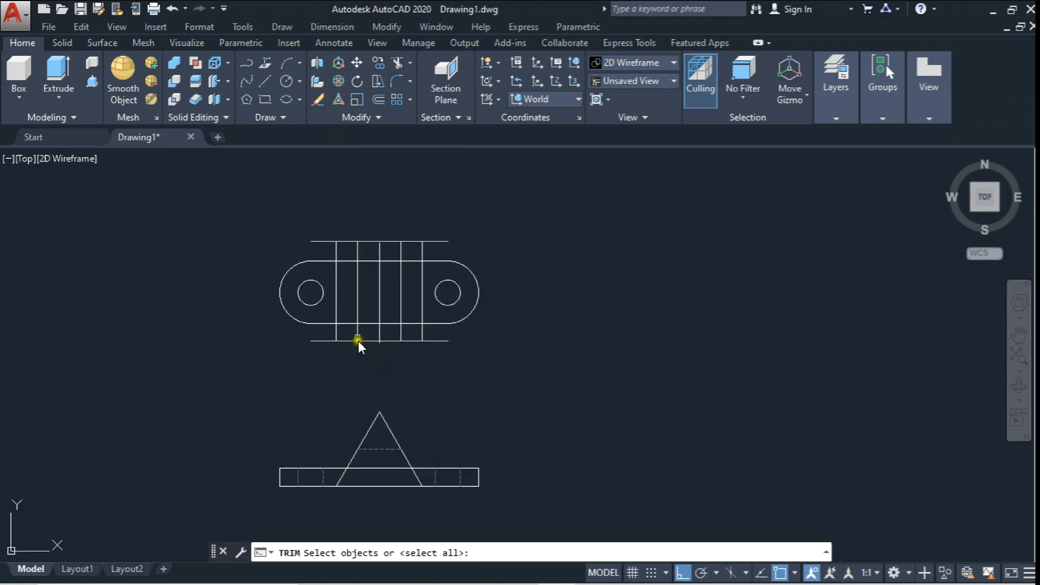
{"action": "left_click", "coordinate": [265, 81]}
{"action": "left_click", "coordinate": [332, 479]}
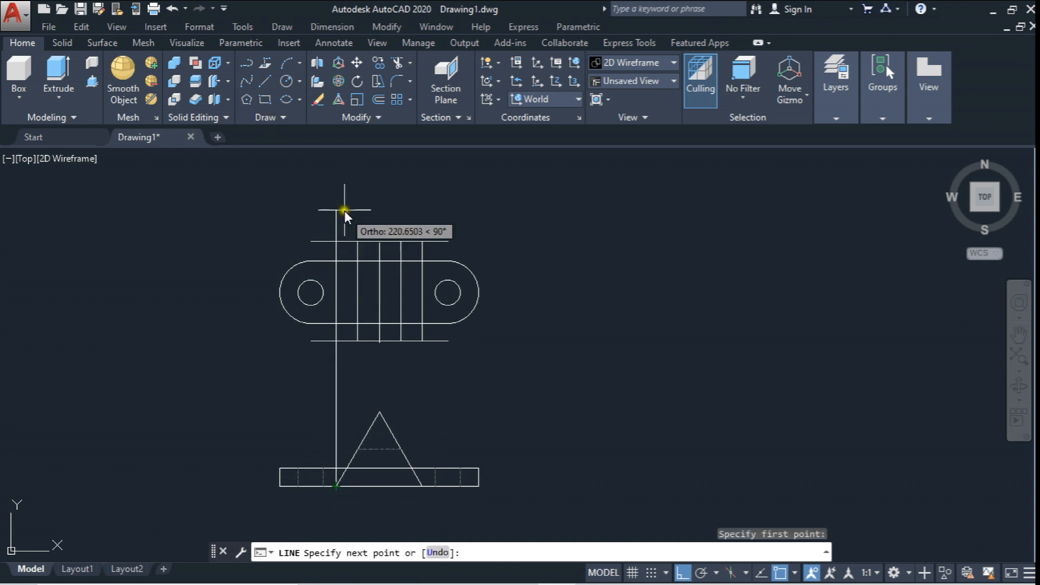
{"action": "key", "text": "Escape"}
{"action": "scroll", "coordinate": [348, 157], "scroll_direction": "up", "scroll_amount": 2}
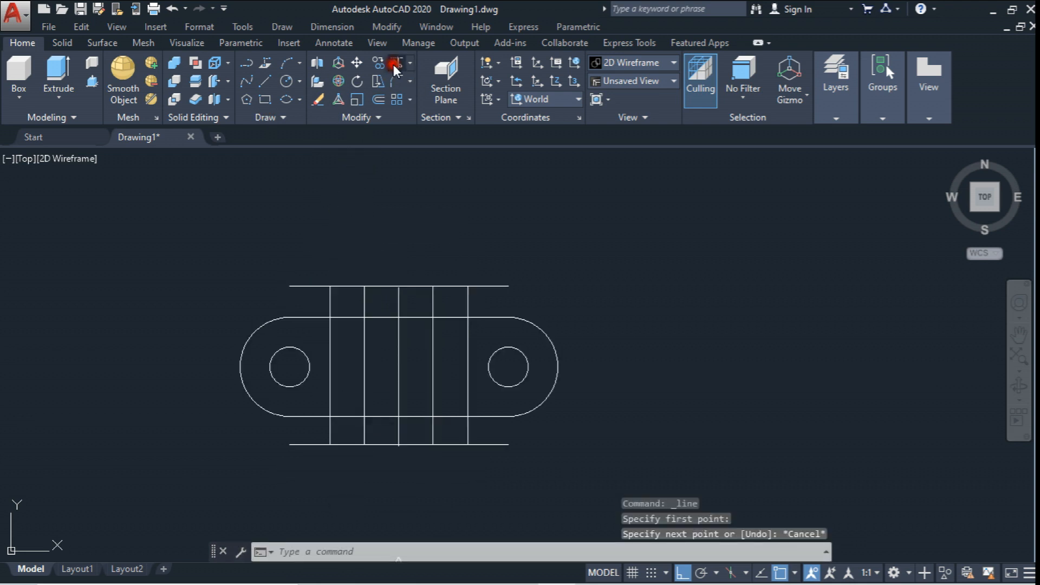
- Trim both overhanging ends of the upper horizontal line, using the two outermost vertical lines as cutting edges
{"action": "left_click", "coordinate": [396, 63]}
{"action": "left_click", "coordinate": [334, 304]}
{"action": "left_click", "coordinate": [309, 306]}
{"action": "left_click", "coordinate": [492, 303]}
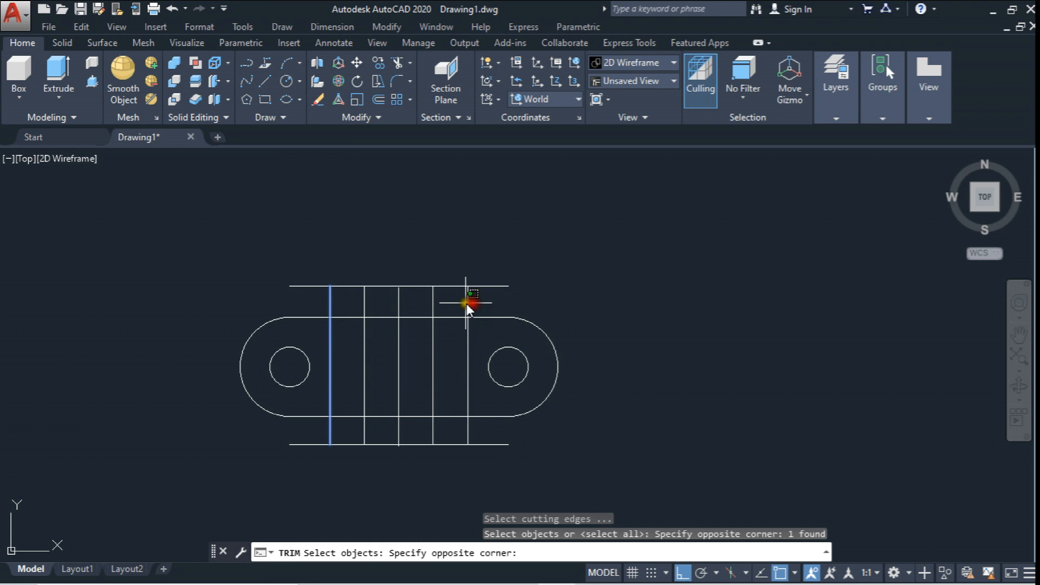
{"action": "left_click", "coordinate": [467, 303]}
{"action": "right_click", "coordinate": [528, 291]}
{"action": "left_click", "coordinate": [511, 275]}
{"action": "left_click", "coordinate": [491, 298]}
{"action": "left_click", "coordinate": [317, 277]}
{"action": "left_click", "coordinate": [295, 294]}
- Trim both ends of the lower horizontal line outside the two outermost vertical lines
{"action": "left_click", "coordinate": [309, 444]}
{"action": "left_click", "coordinate": [495, 447]}
{"action": "left_click", "coordinate": [485, 443]}
{"action": "key", "text": "Escape"}
- Erase the overlapping central vertical lines of the top view
{"action": "middle_click_drag", "start_coordinate": [412, 370], "coordinate": [480, 356]}
{"action": "left_click", "coordinate": [480, 352]}
{"action": "left_click", "coordinate": [462, 352]}
{"action": "key", "text": "Delete"}
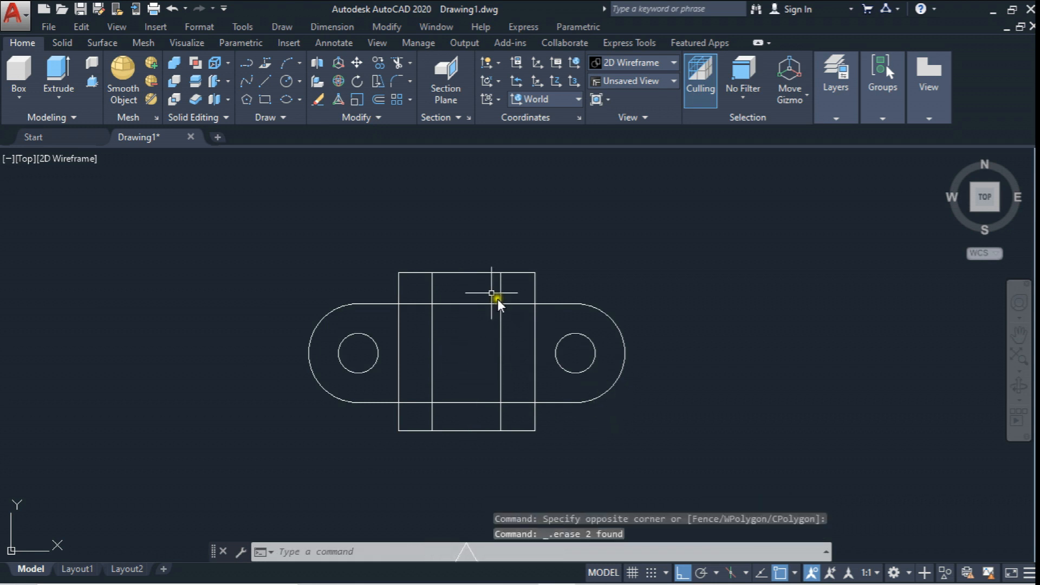
- Draw a 22 mm vertical line downward from the midpoint of the rectangle's top edge
{"action": "left_click", "coordinate": [266, 80]}
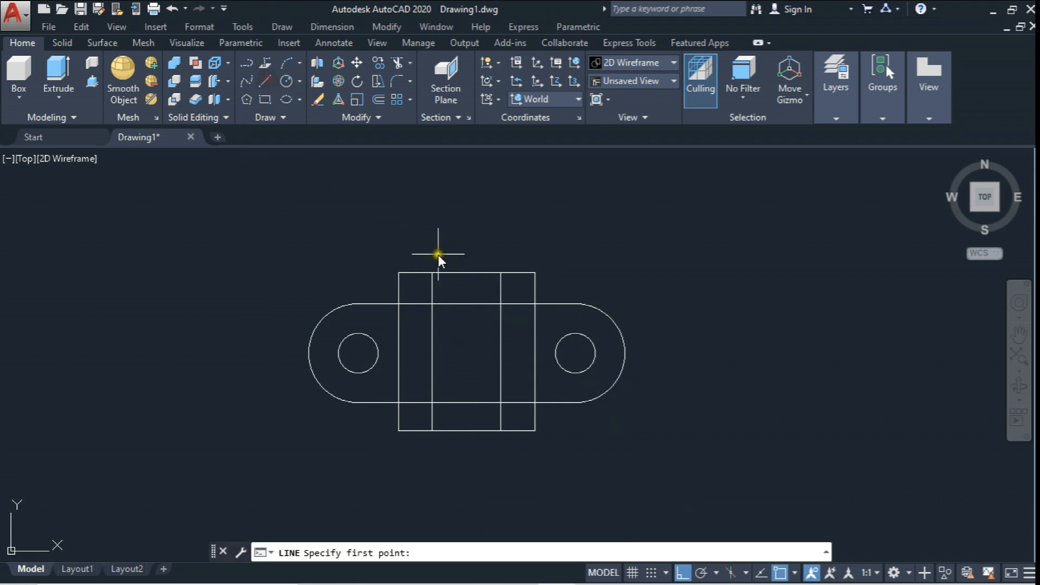
{"action": "left_click", "coordinate": [459, 275]}
{"action": "type", "text": "22"}
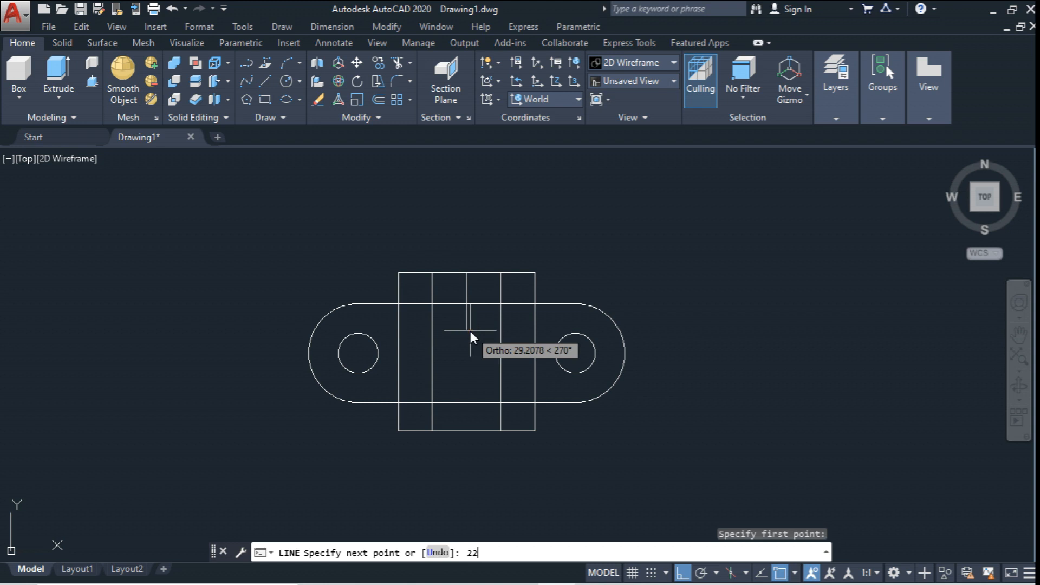
{"action": "key", "text": "Return"}
{"action": "key", "text": "Escape"}
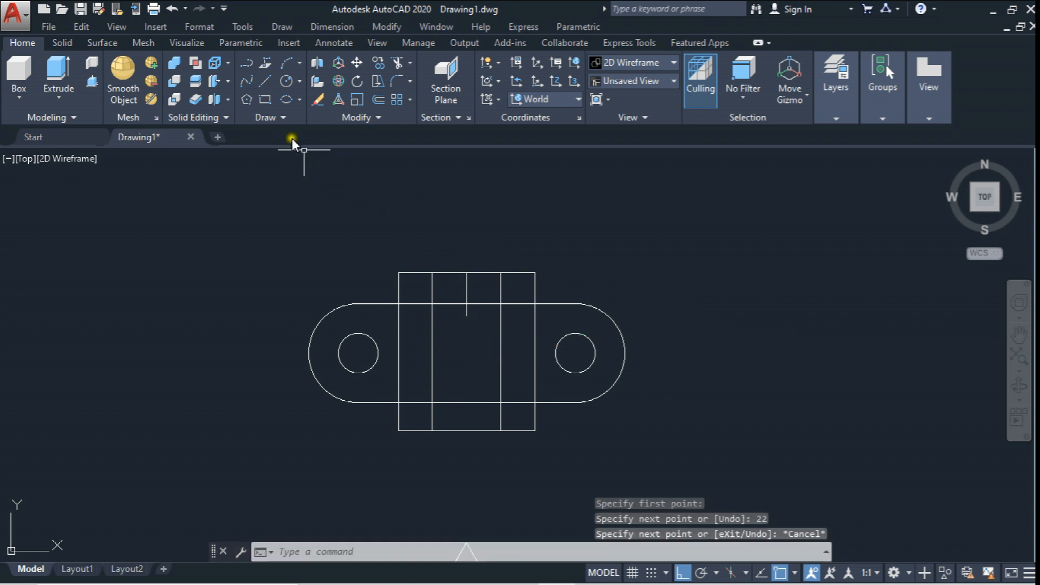
- Draw a 22 mm vertical line upward from the midpoint of the rectangle's bottom edge
{"action": "left_click", "coordinate": [265, 79]}
{"action": "left_click", "coordinate": [466, 436]}
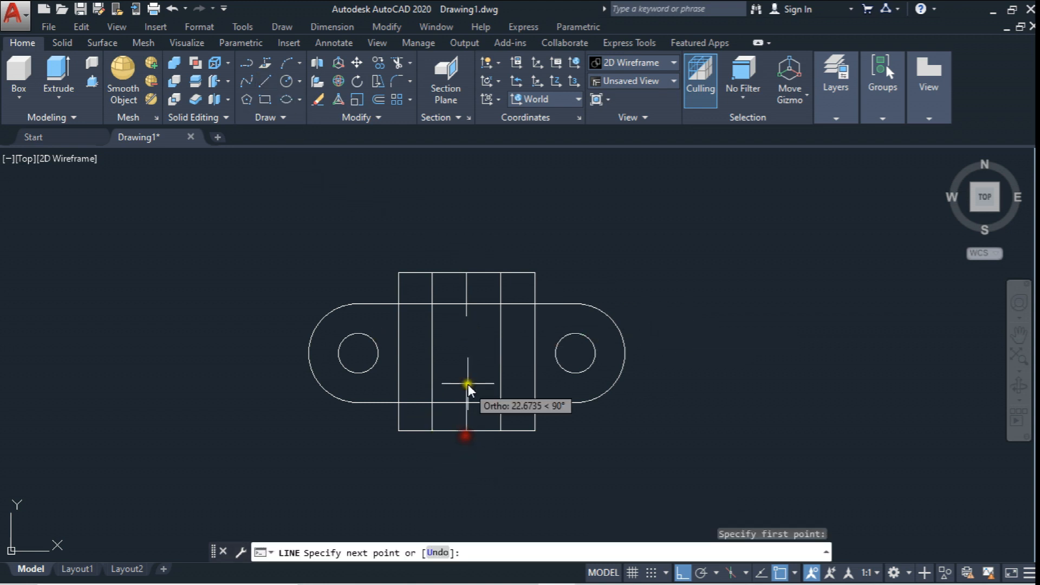
{"action": "type", "text": "22"}
{"action": "key", "text": "Return"}
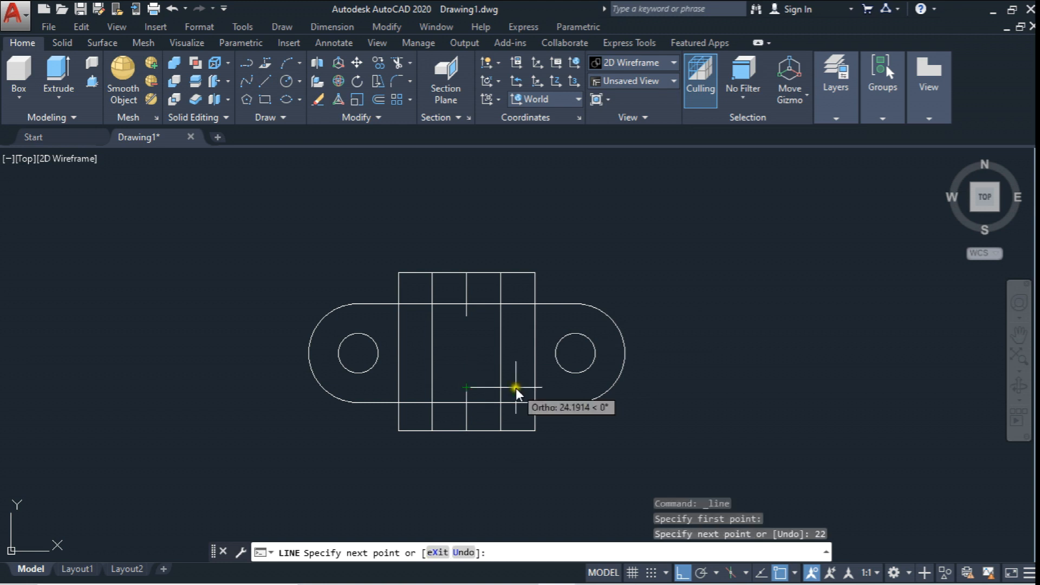
{"action": "key", "text": "Escape"}
- Copy the rectangle's top edge from its midpoint to the inner ends of both 22 mm lines
{"action": "middle_click", "coordinate": [476, 299]}
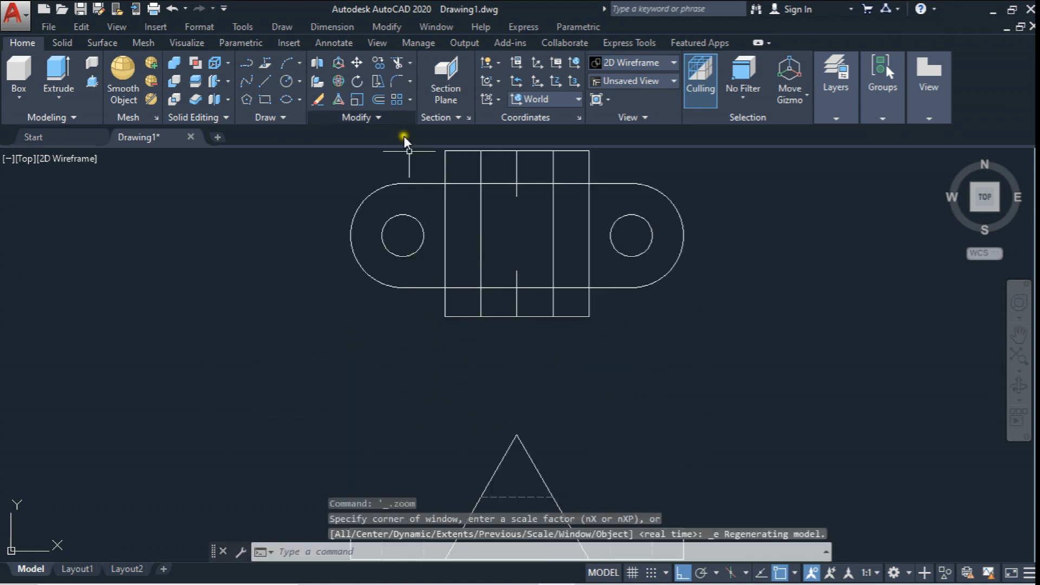
{"action": "scroll", "coordinate": [540, 189], "scroll_direction": "up", "scroll_amount": 4}
{"action": "middle_click_drag", "start_coordinate": [540, 190], "coordinate": [535, 239]}
{"action": "scroll", "coordinate": [408, 195], "scroll_direction": "down", "scroll_amount": 2}
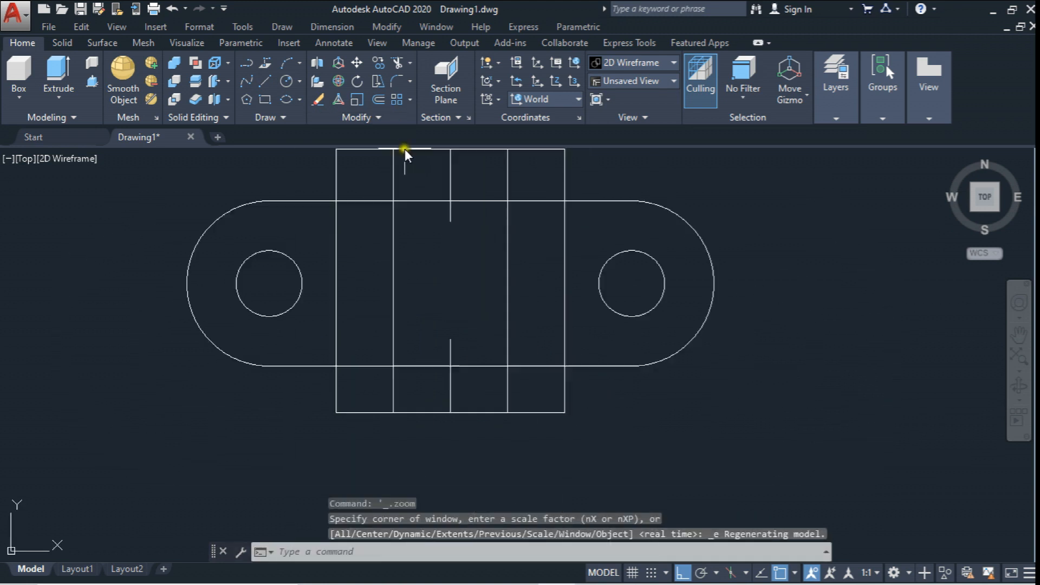
{"action": "left_click", "coordinate": [378, 63]}
{"action": "middle_click_drag", "start_coordinate": [487, 171], "coordinate": [478, 221]}
{"action": "left_click", "coordinate": [478, 221]}
{"action": "left_click", "coordinate": [472, 204]}
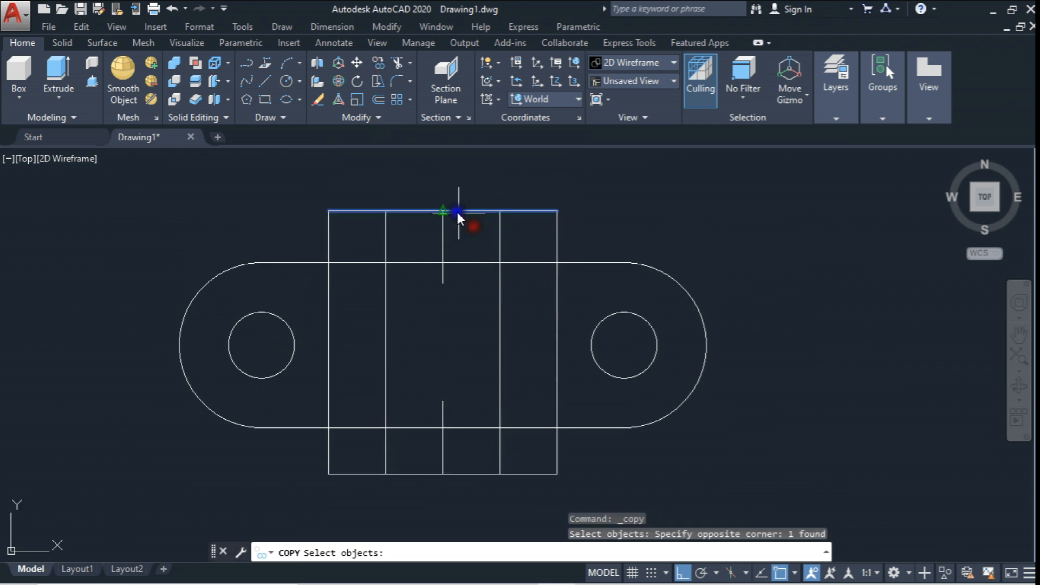
{"action": "key", "text": "Return"}
{"action": "left_click", "coordinate": [443, 210]}
{"action": "left_click", "coordinate": [443, 402]}
{"action": "middle_click_drag", "start_coordinate": [451, 384], "coordinate": [453, 314]}
{"action": "scroll", "coordinate": [442, 330], "scroll_direction": "up", "scroll_amount": 3}
{"action": "left_click", "coordinate": [434, 334]}
{"action": "key", "text": "Escape"}
{"action": "scroll", "coordinate": [466, 378], "scroll_direction": "down", "scroll_amount": 4}
{"action": "middle_click_drag", "start_coordinate": [469, 333], "coordinate": [465, 345]}
{"action": "scroll", "coordinate": [464, 344], "scroll_direction": "down", "scroll_amount": 3}
{"action": "scroll", "coordinate": [463, 325], "scroll_direction": "up", "scroll_amount": 3}
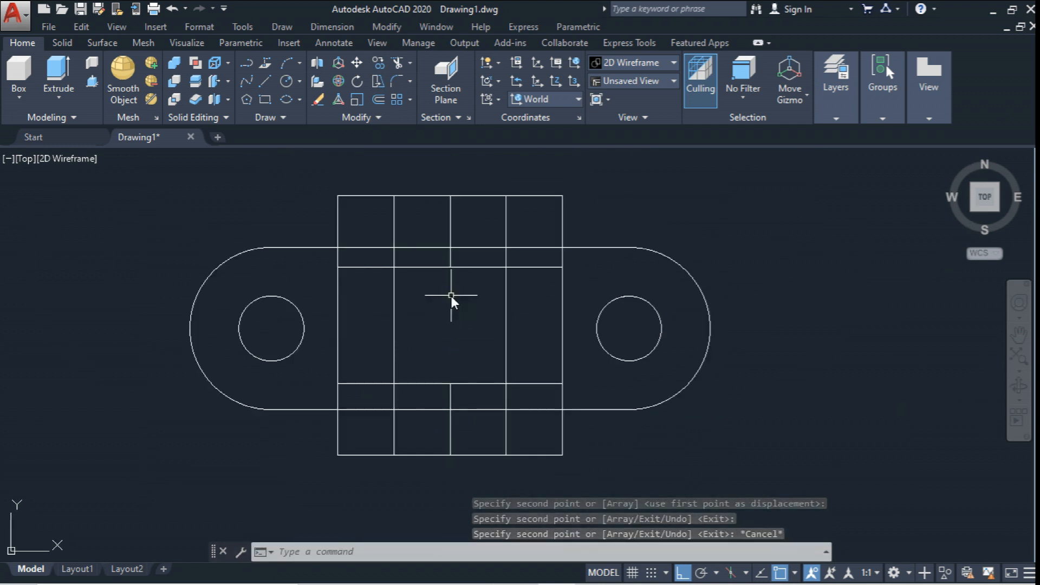
- Trim the left inner vertical line above and below the two inner horizontal lines
{"action": "left_click", "coordinate": [394, 228]}
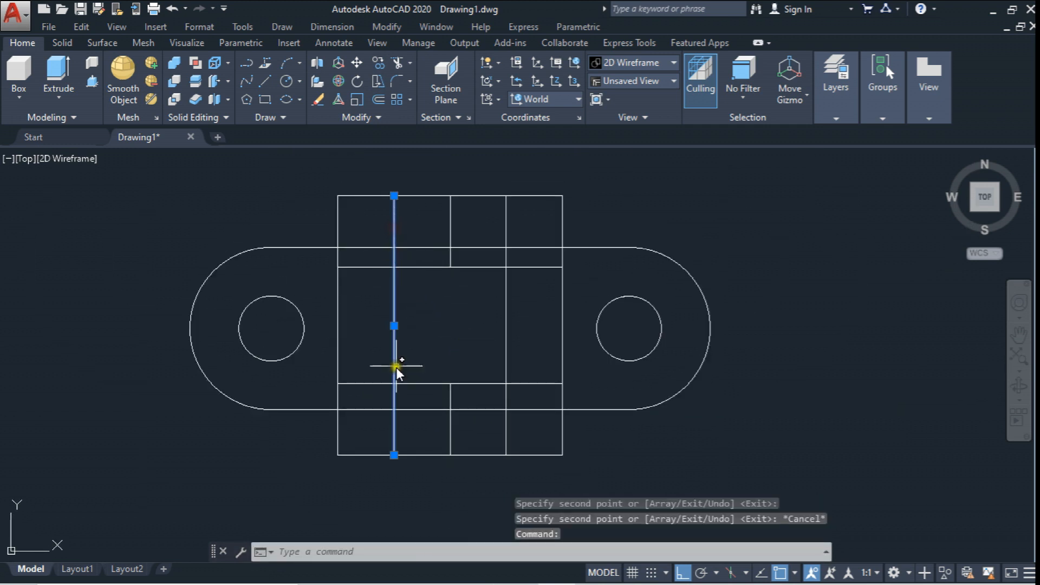
{"action": "key", "text": "Escape"}
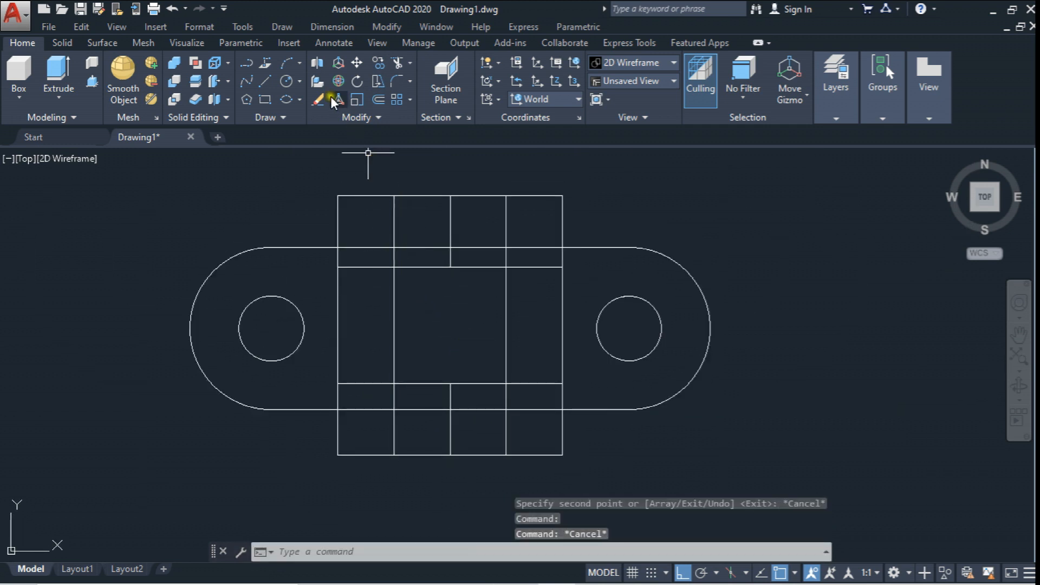
{"action": "left_click", "coordinate": [396, 66]}
{"action": "left_click", "coordinate": [410, 390]}
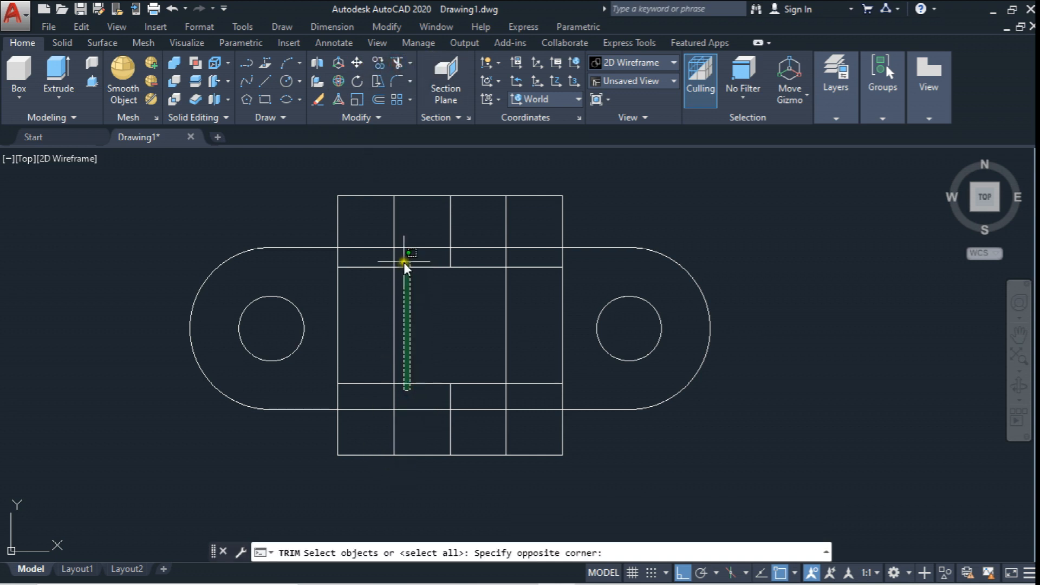
{"action": "left_click", "coordinate": [404, 262]}
{"action": "key", "text": "Return"}
{"action": "left_click", "coordinate": [408, 232]}
{"action": "left_click", "coordinate": [371, 228]}
{"action": "left_click", "coordinate": [401, 408]}
{"action": "left_click", "coordinate": [401, 398]}
{"action": "left_click", "coordinate": [381, 401]}
{"action": "left_click", "coordinate": [398, 384]}
{"action": "key", "text": "Escape"}
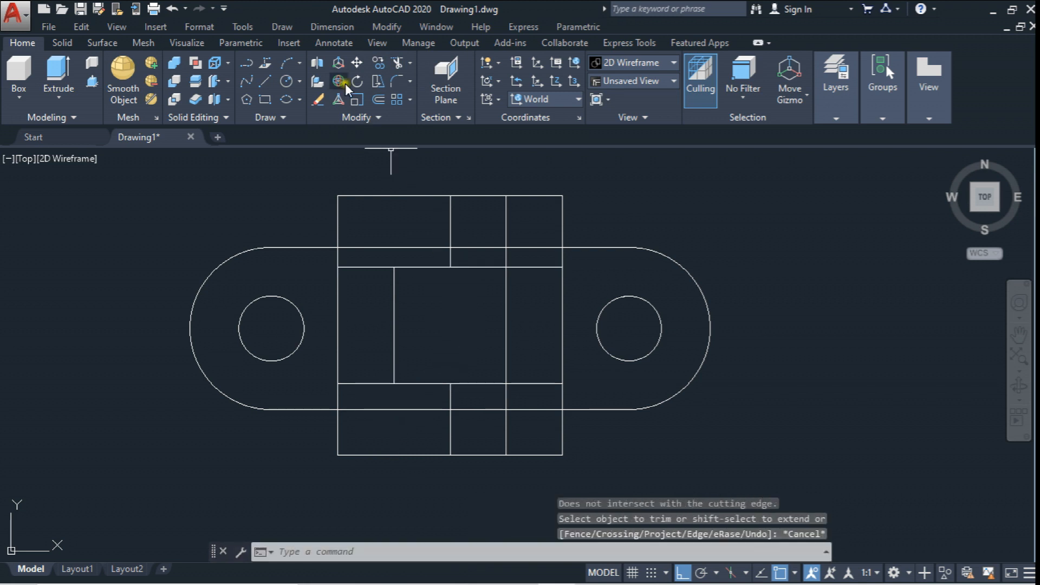
- Trim the right inner vertical line above and below the two inner horizontal lines
{"action": "left_click", "coordinate": [395, 66]}
{"action": "left_click", "coordinate": [541, 259]}
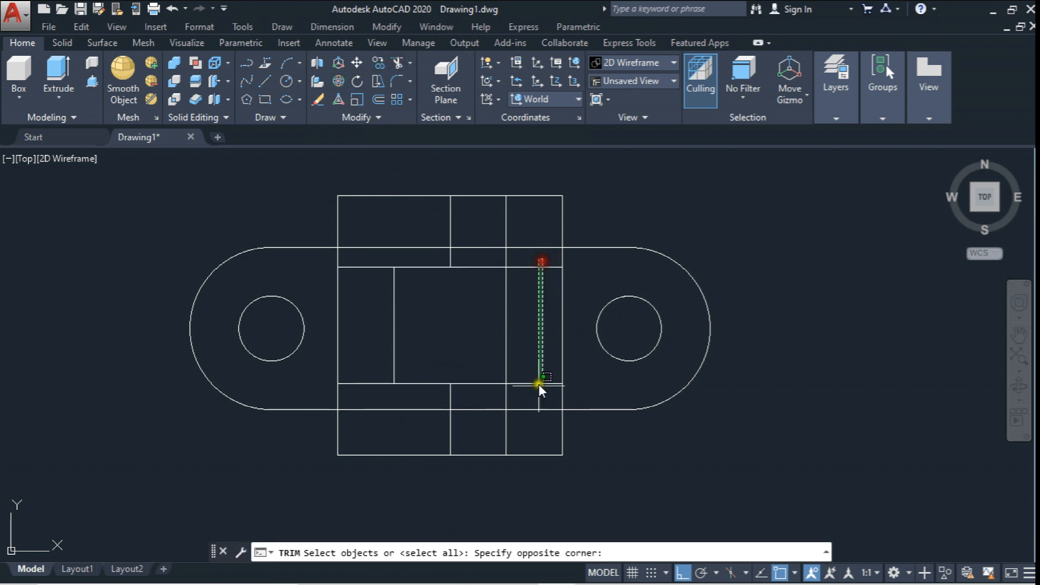
{"action": "left_click", "coordinate": [532, 399]}
{"action": "key", "text": "Return"}
{"action": "left_click", "coordinate": [522, 391]}
{"action": "left_click", "coordinate": [493, 395]}
{"action": "left_click", "coordinate": [518, 219]}
{"action": "left_click", "coordinate": [497, 216]}
{"action": "key", "text": "Escape"}
{"action": "scroll", "coordinate": [480, 341], "scroll_direction": "down", "scroll_amount": 5}
{"action": "scroll", "coordinate": [469, 301], "scroll_direction": "up", "scroll_amount": 3}
{"action": "scroll", "coordinate": [469, 301], "scroll_direction": "up", "scroll_amount": 2}
- Trim the link's upper and lower tangent lines inside the rectangle, using its left and right edges as cutting edges
{"action": "left_click", "coordinate": [396, 66]}
{"action": "left_click", "coordinate": [568, 279]}
{"action": "left_click", "coordinate": [539, 256]}
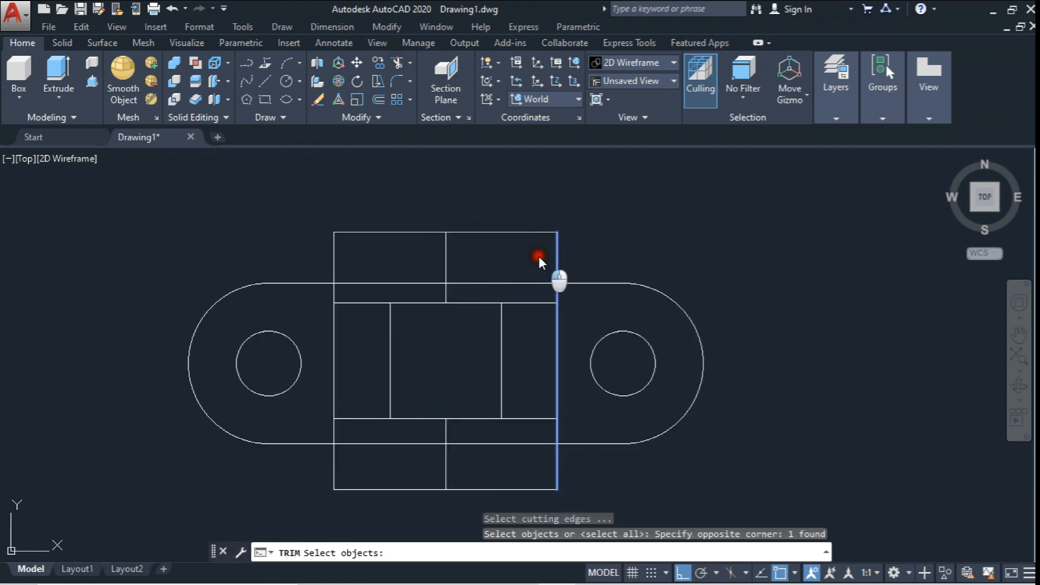
{"action": "left_click", "coordinate": [344, 261]}
{"action": "left_click", "coordinate": [311, 259]}
{"action": "key", "text": "Return"}
{"action": "left_click", "coordinate": [368, 284]}
{"action": "middle_click_drag", "start_coordinate": [368, 283], "coordinate": [372, 268]}
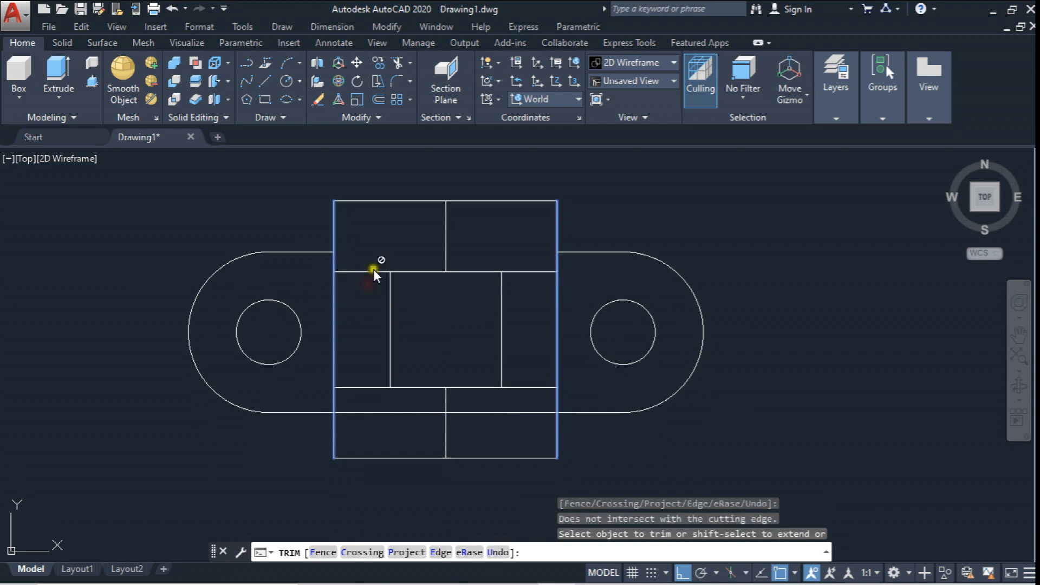
{"action": "left_click", "coordinate": [402, 412]}
{"action": "key", "text": "Escape"}
{"action": "middle_click_drag", "start_coordinate": [448, 446], "coordinate": [447, 408]}
{"action": "scroll", "coordinate": [477, 437], "scroll_direction": "down", "scroll_amount": 2}
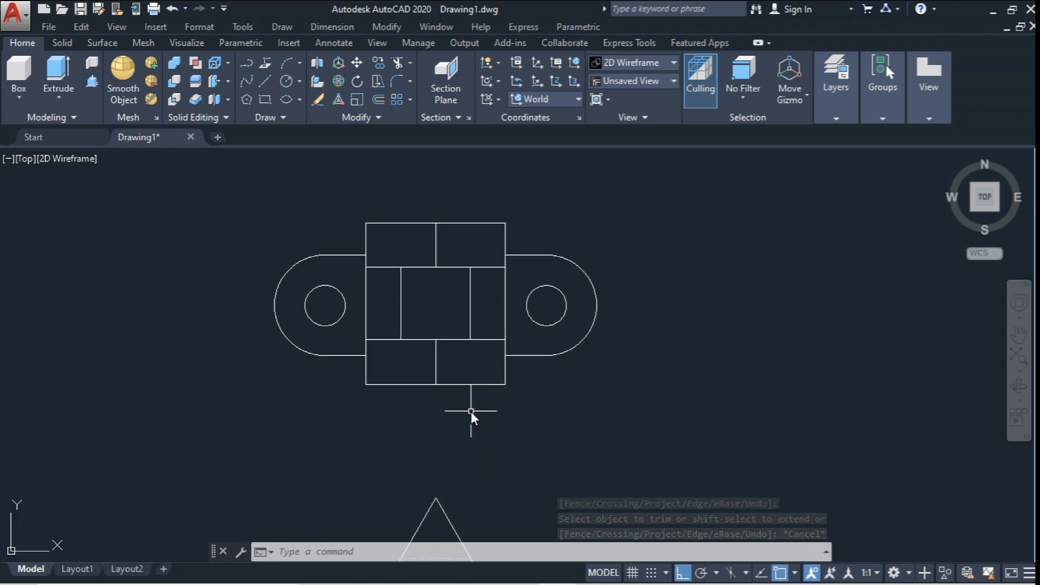
- Trim the two inner horizontal lines outside the inner vertical lines, leaving a closed rectangle at the center
{"action": "scroll", "coordinate": [450, 283], "scroll_direction": "up", "scroll_amount": 2}
{"action": "left_click", "coordinate": [397, 62]}
{"action": "left_click_drag", "start_coordinate": [507, 302], "coordinate": [360, 302]}
{"action": "key", "text": "Return"}
{"action": "left_click_drag", "start_coordinate": [353, 233], "coordinate": [322, 396]}
{"action": "left_click_drag", "start_coordinate": [532, 228], "coordinate": [508, 383]}
{"action": "scroll", "coordinate": [480, 282], "scroll_direction": "down", "scroll_amount": 2}
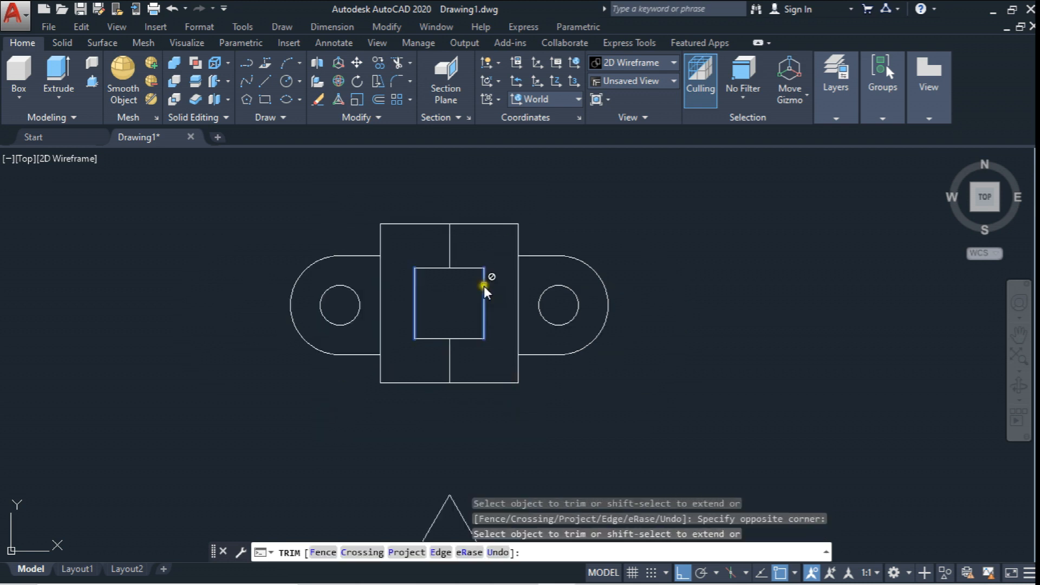
{"action": "key", "text": "Escape"}
{"action": "scroll", "coordinate": [711, 288], "scroll_direction": "down", "scroll_amount": 4}
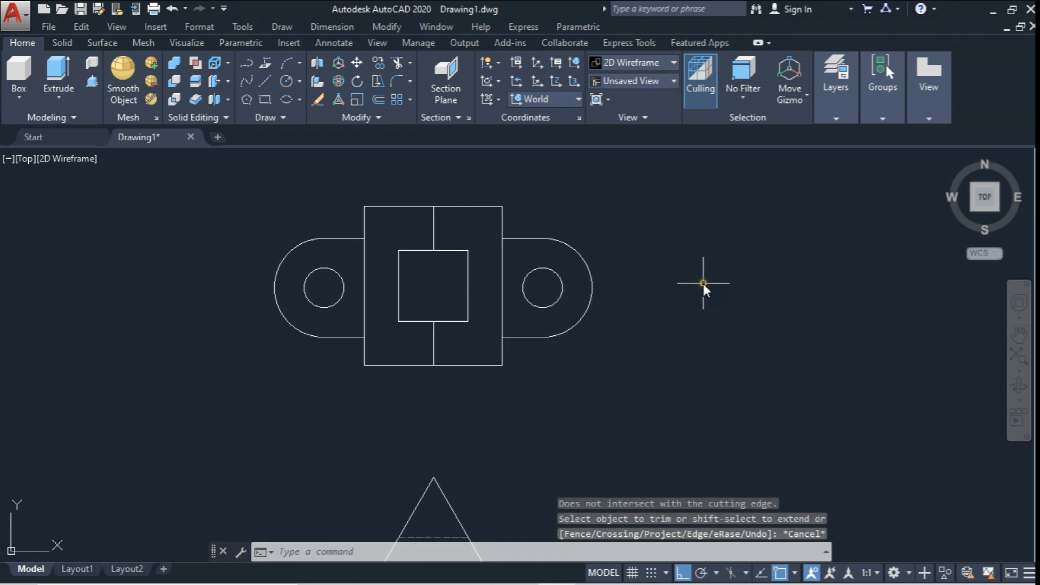
- Copy the complete top view horizontally to the empty area at its right
{"action": "scroll", "coordinate": [701, 286], "scroll_direction": "up", "scroll_amount": 4}
{"action": "scroll", "coordinate": [609, 245], "scroll_direction": "down", "scroll_amount": 2}
{"action": "middle_click_drag", "start_coordinate": [473, 390], "coordinate": [385, 408]}
{"action": "type", "text": "co"}
{"action": "key", "text": "Return"}
{"action": "left_click", "coordinate": [286, 172]}
{"action": "left_click", "coordinate": [557, 323]}
{"action": "middle_click_drag", "start_coordinate": [543, 300], "coordinate": [472, 303]}
{"action": "key", "text": "Return"}
{"action": "left_click", "coordinate": [473, 304]}
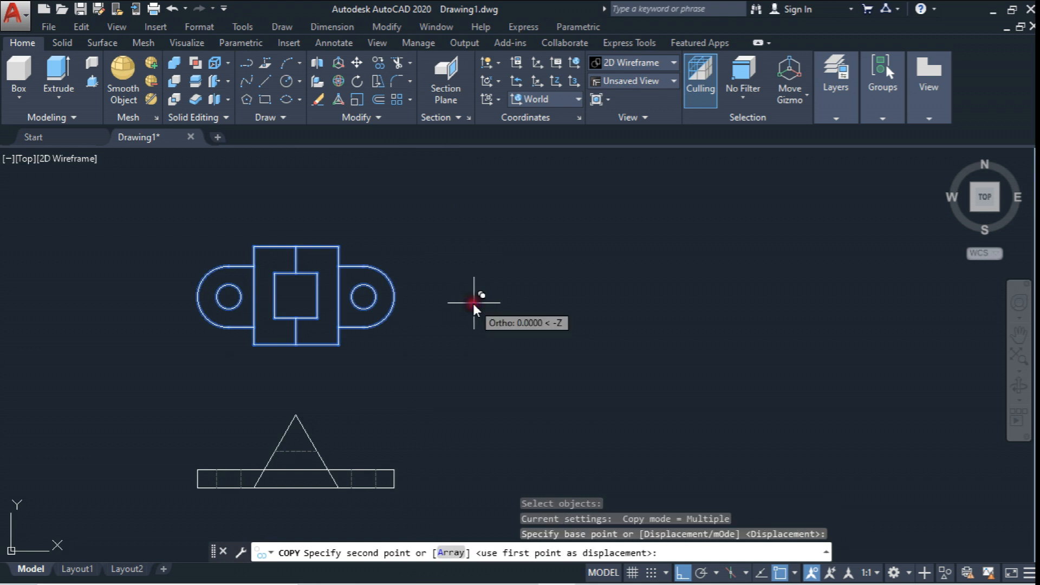
{"action": "left_click", "coordinate": [762, 306]}
{"action": "key", "text": "Escape"}
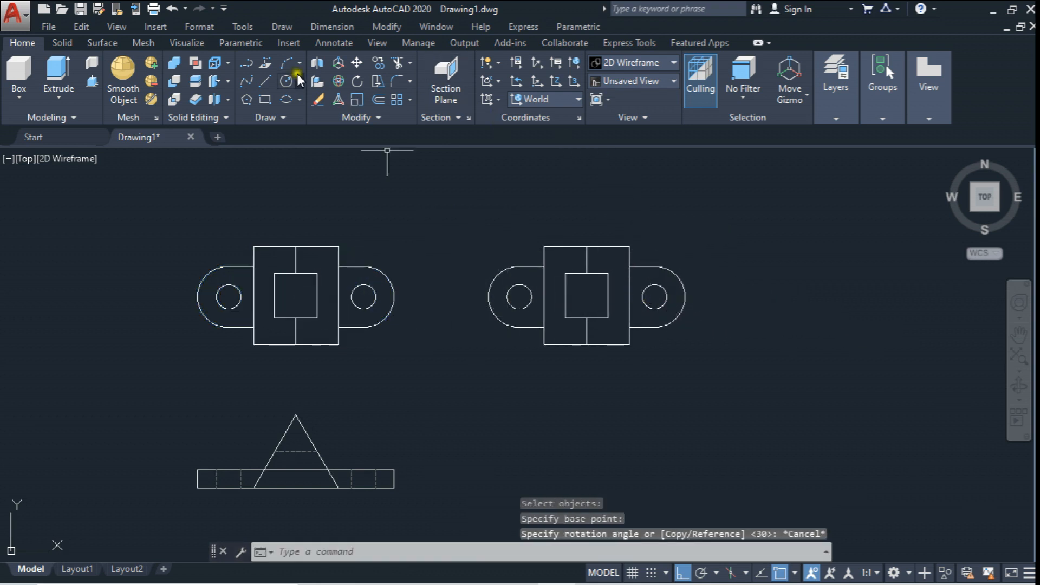
- Rotate the copied top view a quarter turn so its link runs vertically
{"action": "left_click", "coordinate": [357, 81]}
{"action": "left_click", "coordinate": [463, 213]}
{"action": "left_click", "coordinate": [756, 386]}
{"action": "right_click", "coordinate": [714, 366]}
{"action": "left_click", "coordinate": [608, 293]}
{"action": "left_click", "coordinate": [608, 235]}
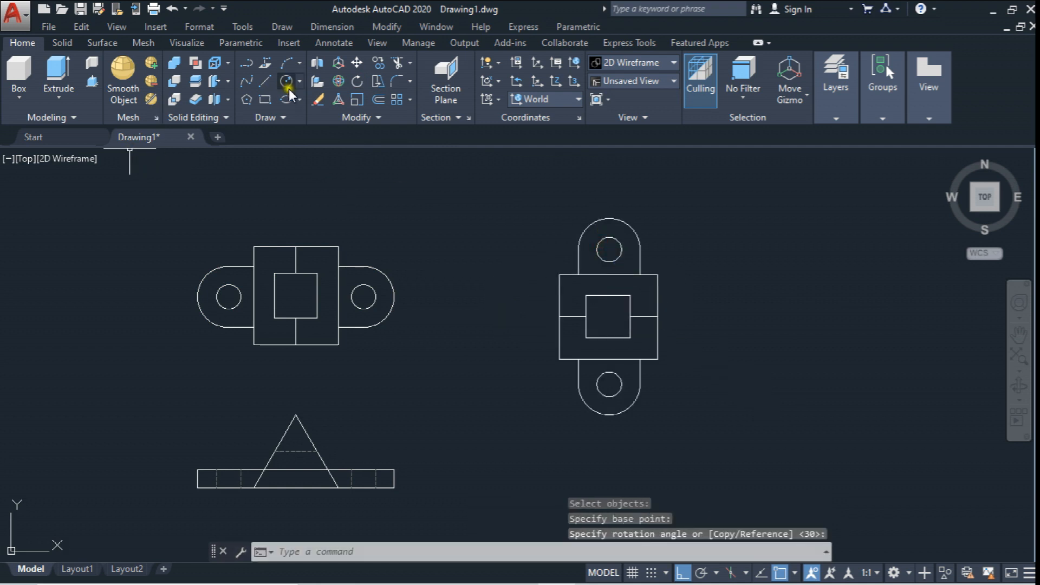
- Move the rotated copy straight up, clear of the space beside the front view
{"action": "left_click", "coordinate": [357, 63]}
{"action": "left_click", "coordinate": [503, 185]}
{"action": "left_click", "coordinate": [736, 434]}
{"action": "right_click", "coordinate": [718, 349]}
{"action": "left_click", "coordinate": [718, 350]}
{"action": "left_click", "coordinate": [719, 275]}
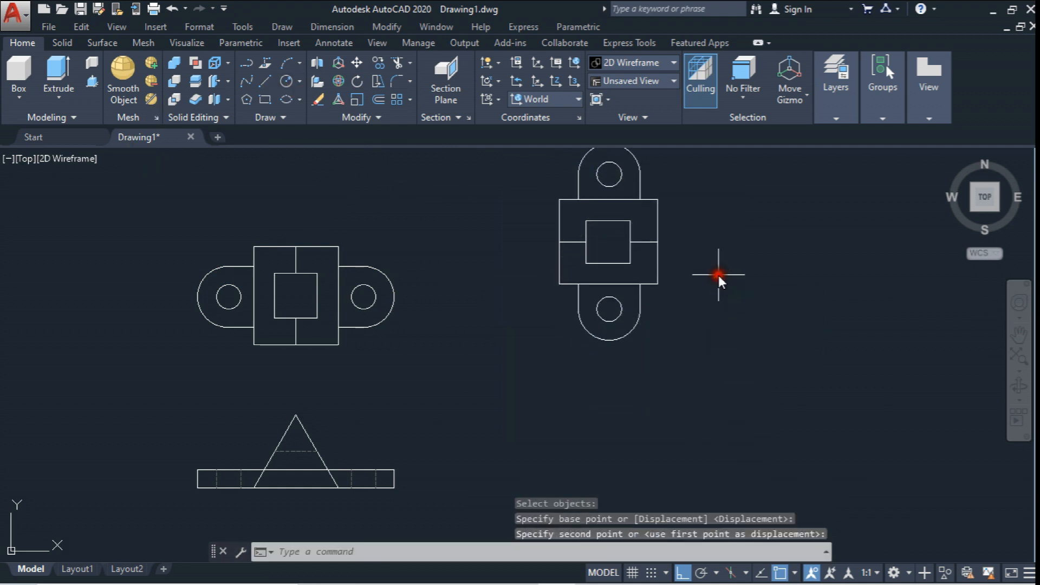
{"action": "middle_click_drag", "start_coordinate": [668, 275], "coordinate": [552, 283]}
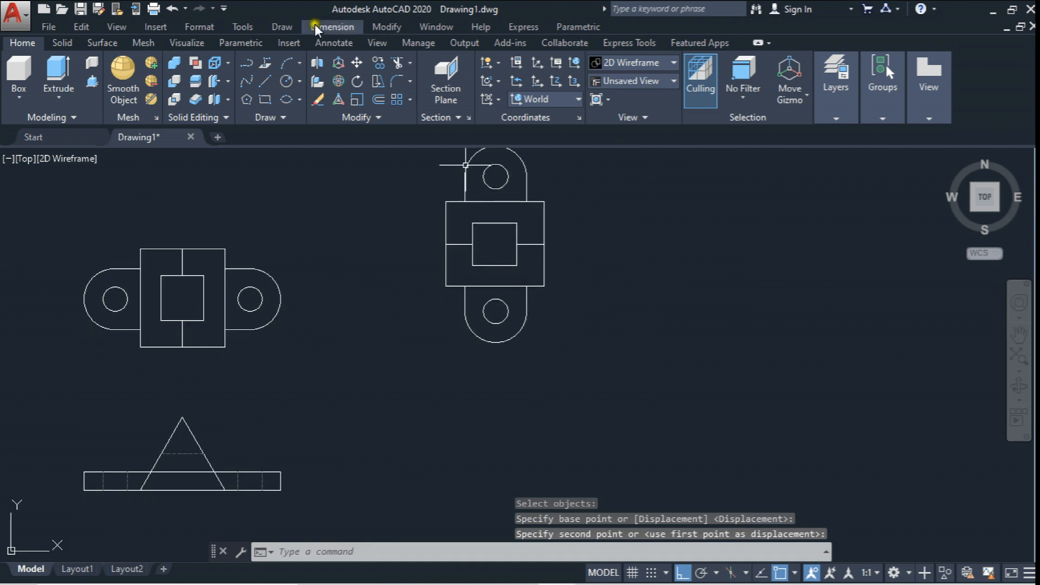
- Draw a horizontal projection line from the front view's lower right base corner to past the rotated top view
{"action": "left_click", "coordinate": [264, 81]}
{"action": "middle_click_drag", "start_coordinate": [283, 464], "coordinate": [284, 392]}
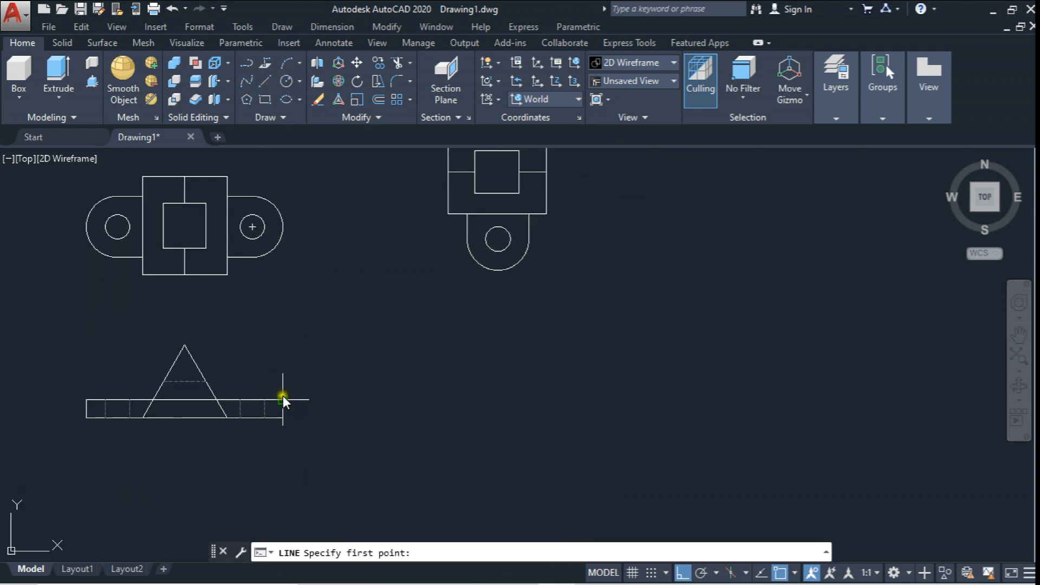
{"action": "left_click", "coordinate": [282, 419]}
{"action": "left_click", "coordinate": [707, 417]}
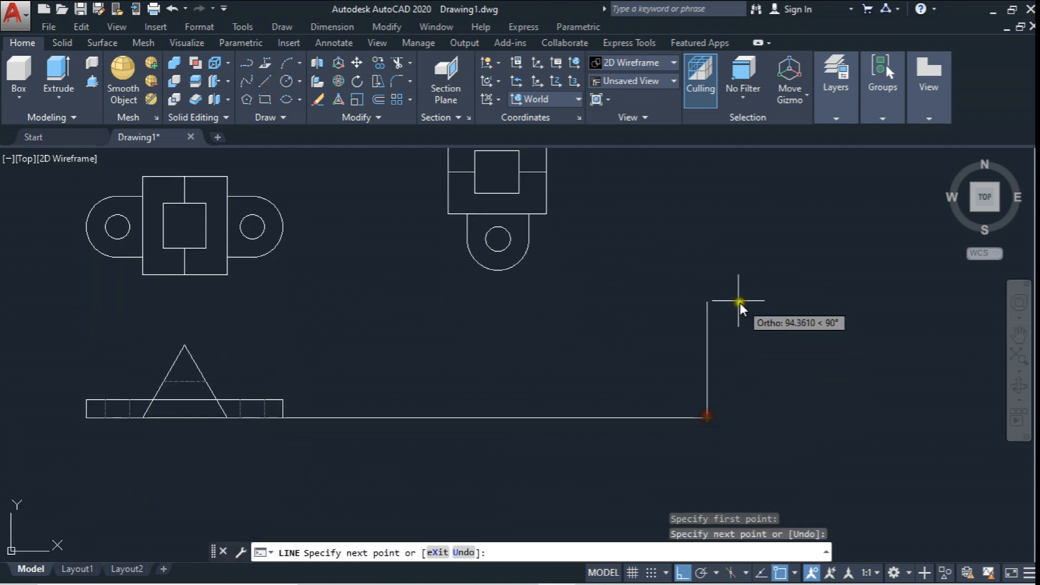
{"action": "key", "text": "Escape"}
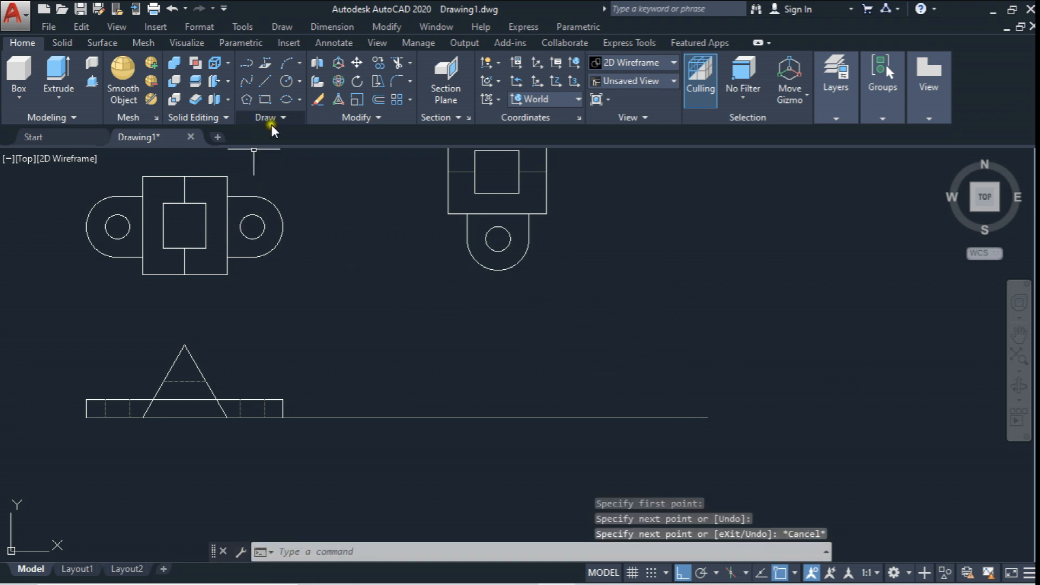
- Copy the base projection line straight up to the upper right corner of the front view's base
{"action": "left_click", "coordinate": [375, 63]}
{"action": "left_click", "coordinate": [336, 414]}
{"action": "left_click", "coordinate": [291, 449]}
{"action": "key", "text": "Return"}
{"action": "left_click", "coordinate": [278, 420]}
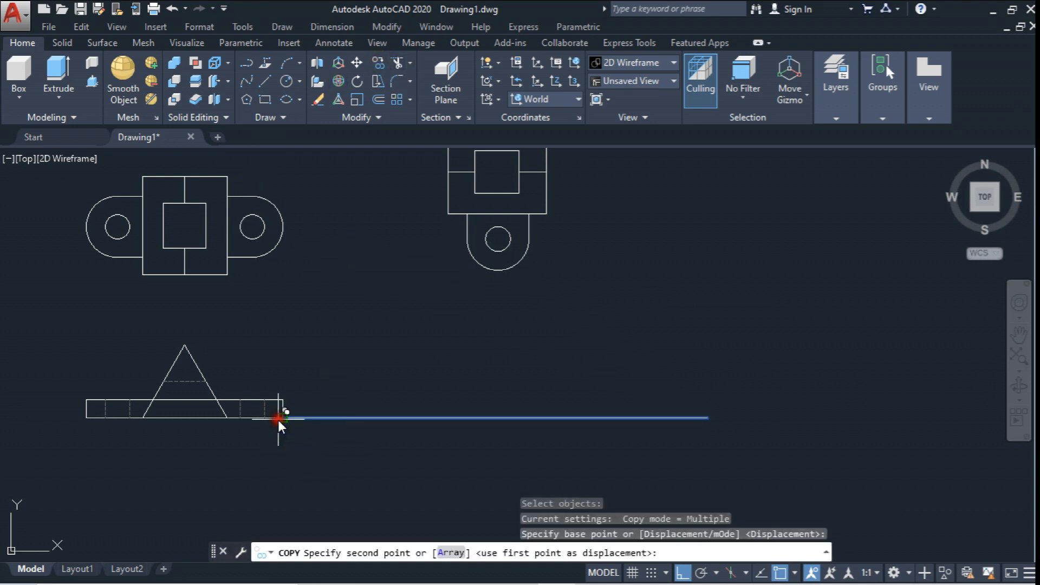
{"action": "left_click", "coordinate": [281, 399]}
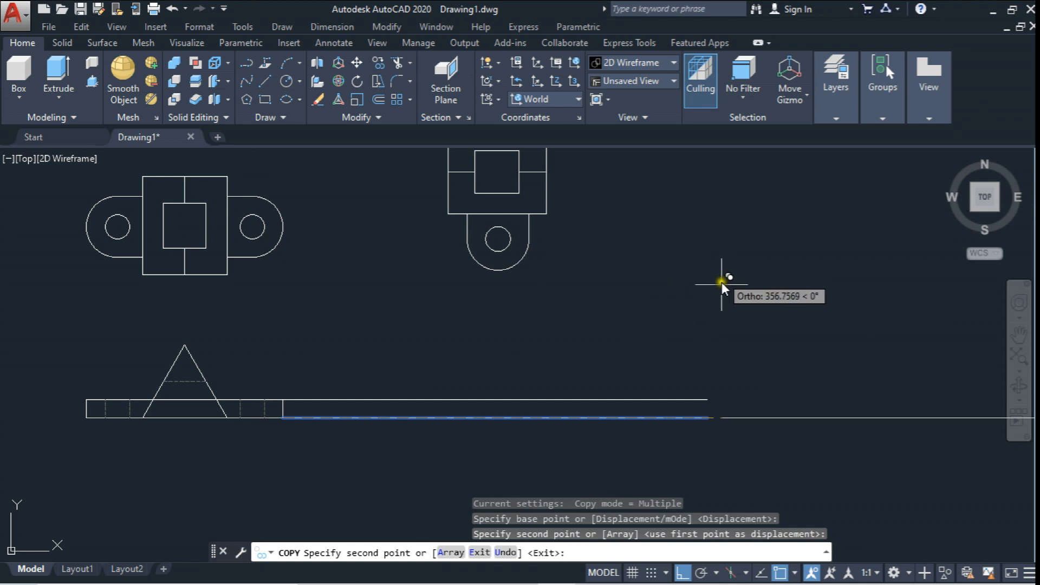
{"action": "key", "text": "Escape"}
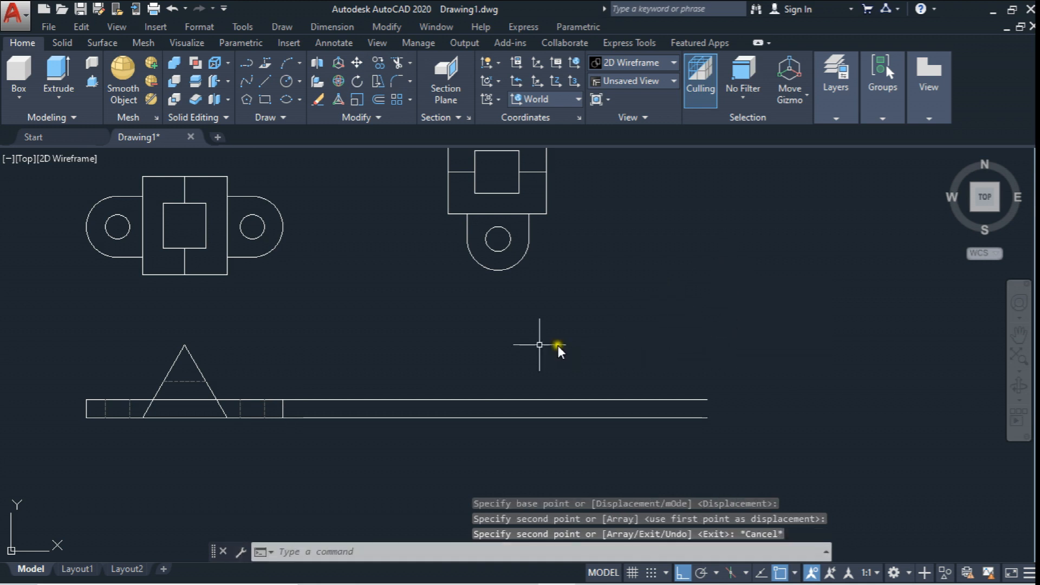
- Draw horizontal projection lines from the dashed line's right end and from the triangle's apex, past the rotated view
{"action": "left_click", "coordinate": [267, 80]}
{"action": "left_click", "coordinate": [208, 382]}
{"action": "left_click", "coordinate": [722, 363]}
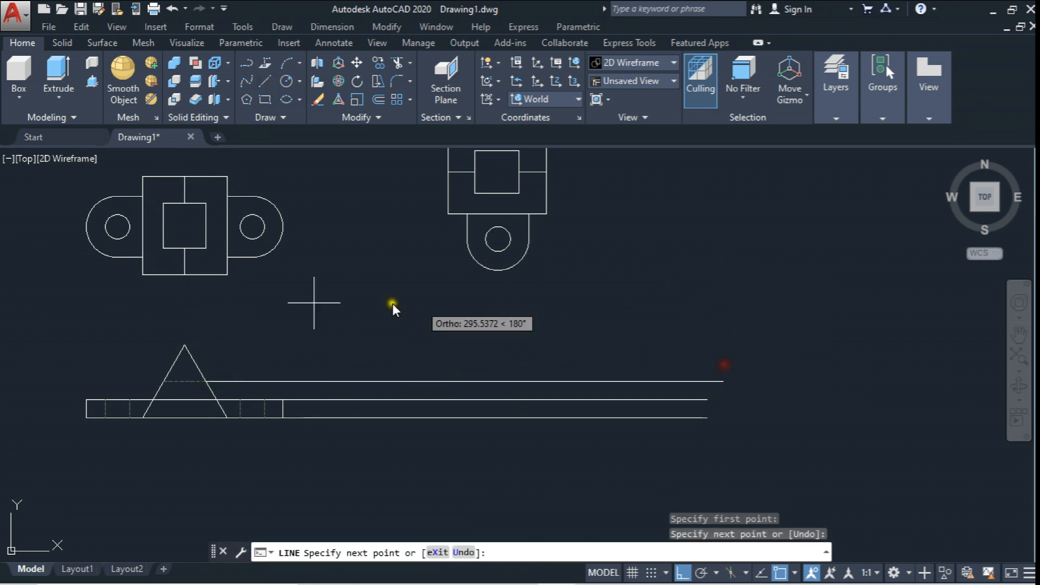
{"action": "key", "text": "Escape"}
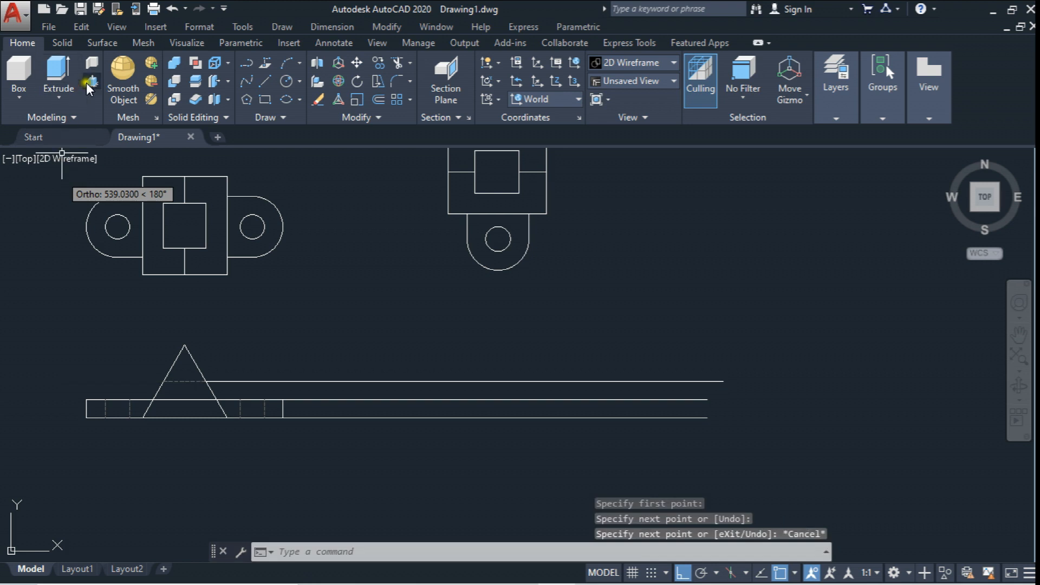
{"action": "left_click", "coordinate": [265, 80]}
{"action": "left_click", "coordinate": [184, 344]}
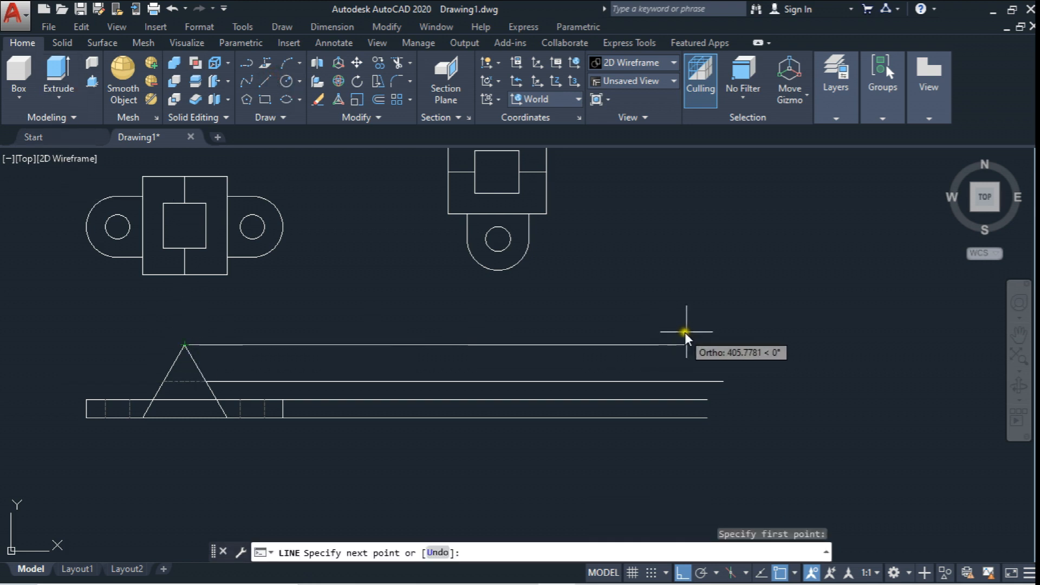
{"action": "left_click", "coordinate": [729, 325]}
{"action": "key", "text": "Escape"}
{"action": "middle_click_drag", "start_coordinate": [479, 286], "coordinate": [469, 291]}
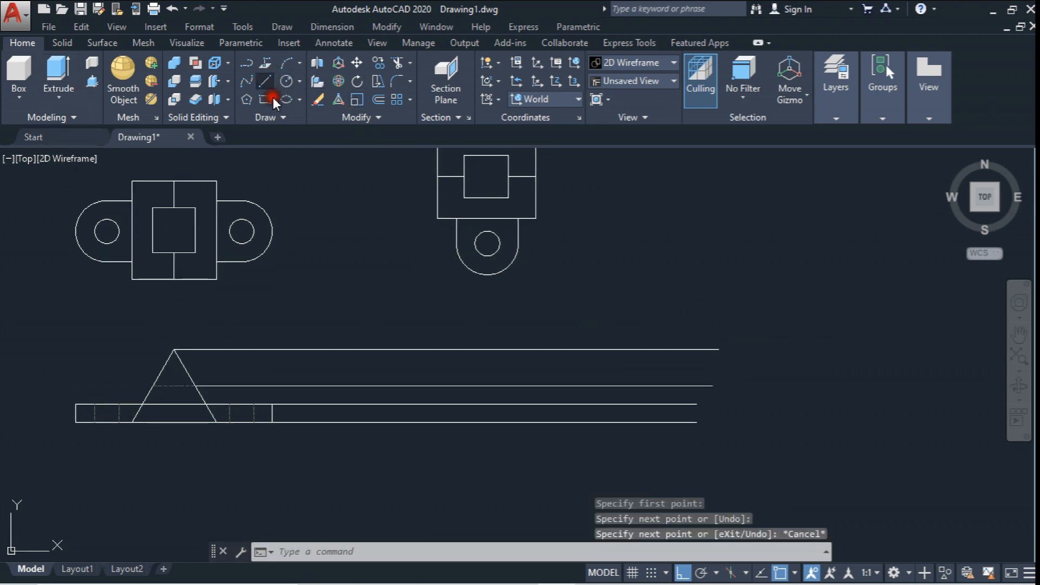
- Drop vertical projection lines from both lower corners of the rotated view's central block to the lowest horizontal line
{"action": "left_click", "coordinate": [265, 81]}
{"action": "left_click", "coordinate": [438, 218]}
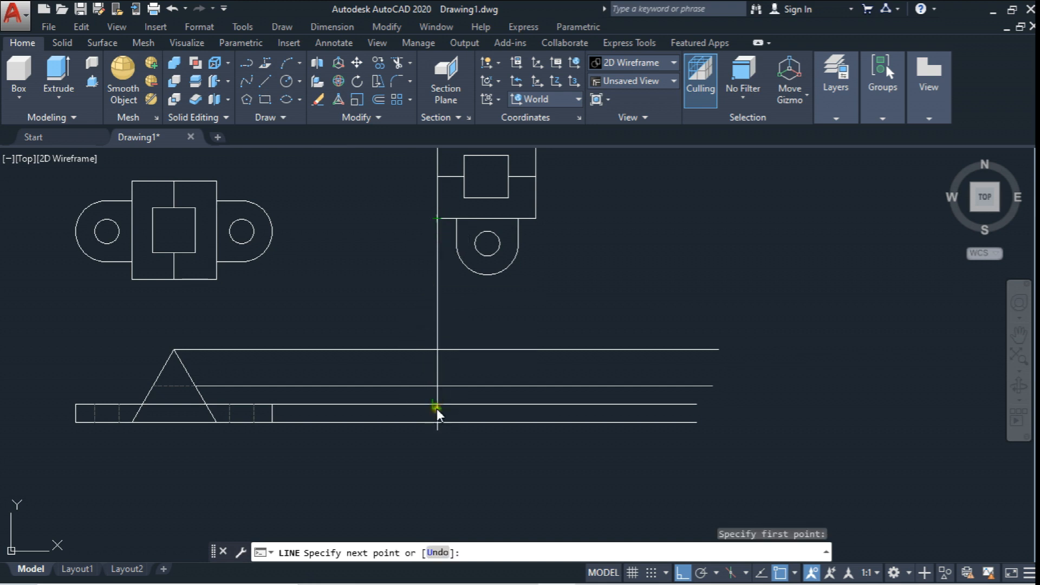
{"action": "left_click", "coordinate": [437, 422]}
{"action": "key", "text": "Escape"}
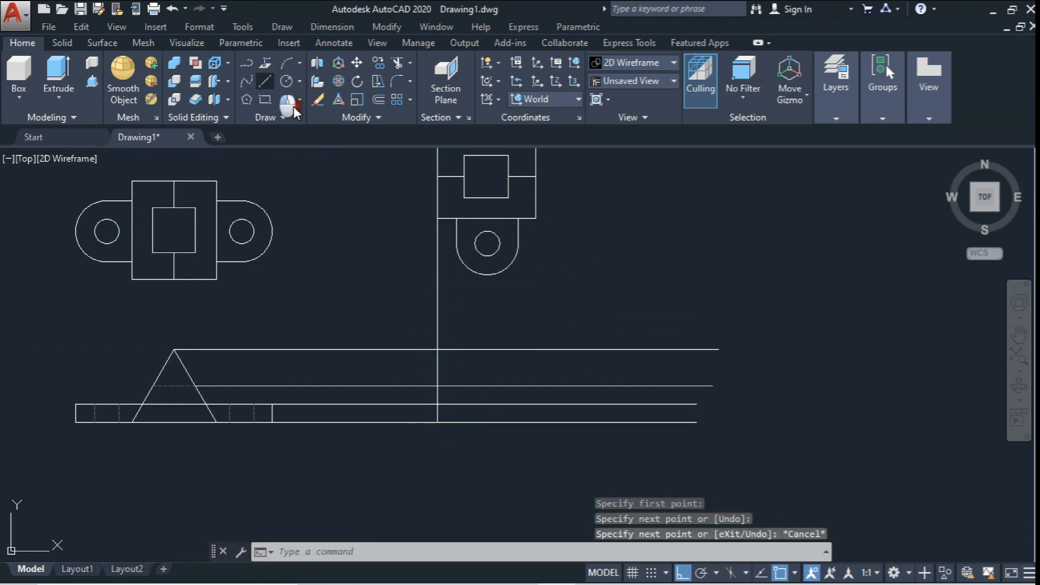
{"action": "left_click", "coordinate": [265, 81]}
{"action": "left_click", "coordinate": [536, 219]}
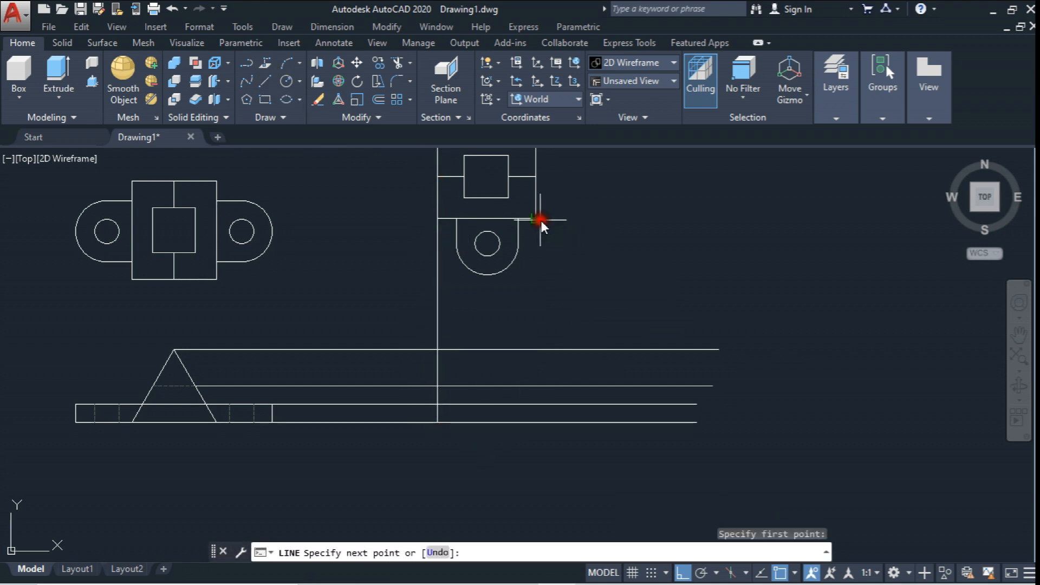
{"action": "left_click", "coordinate": [544, 423]}
{"action": "key", "text": "Escape"}
{"action": "middle_click_drag", "start_coordinate": [572, 345], "coordinate": [561, 378]}
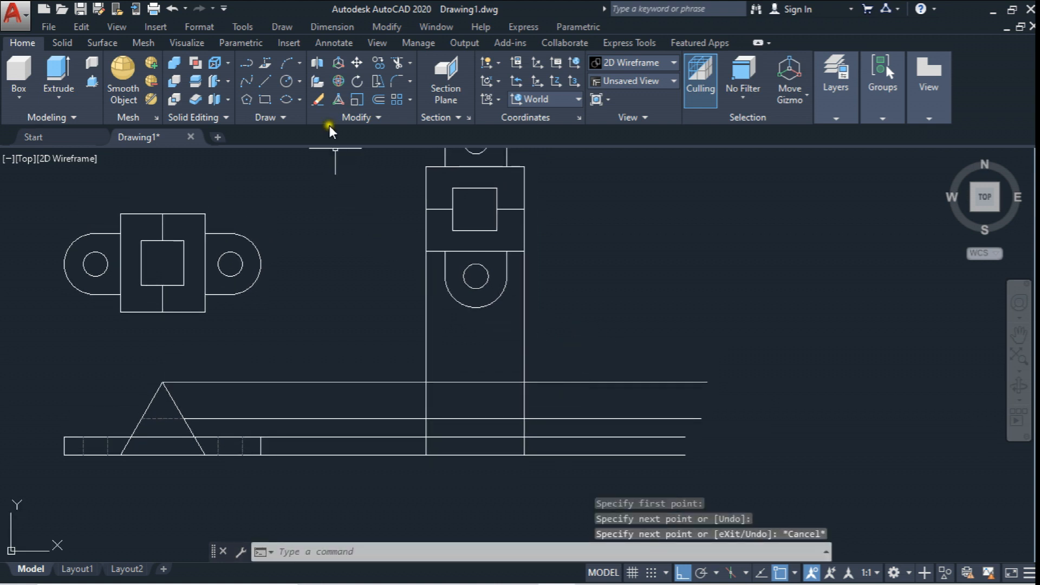
- Draw a vertical projection line from the lower left corner of the rotated view's inner square to below the base lines
{"action": "left_click", "coordinate": [264, 81]}
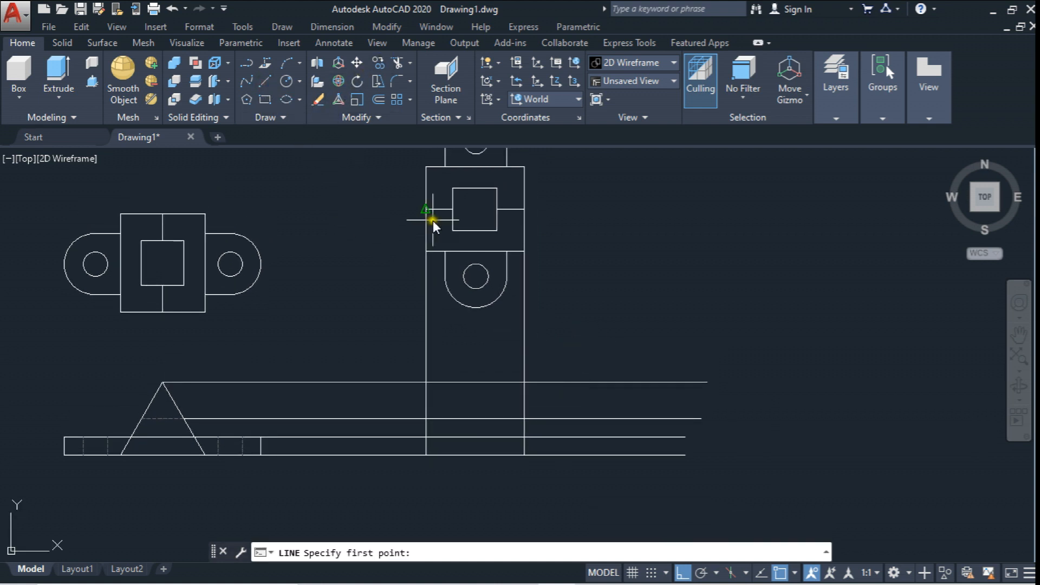
{"action": "left_click", "coordinate": [452, 230]}
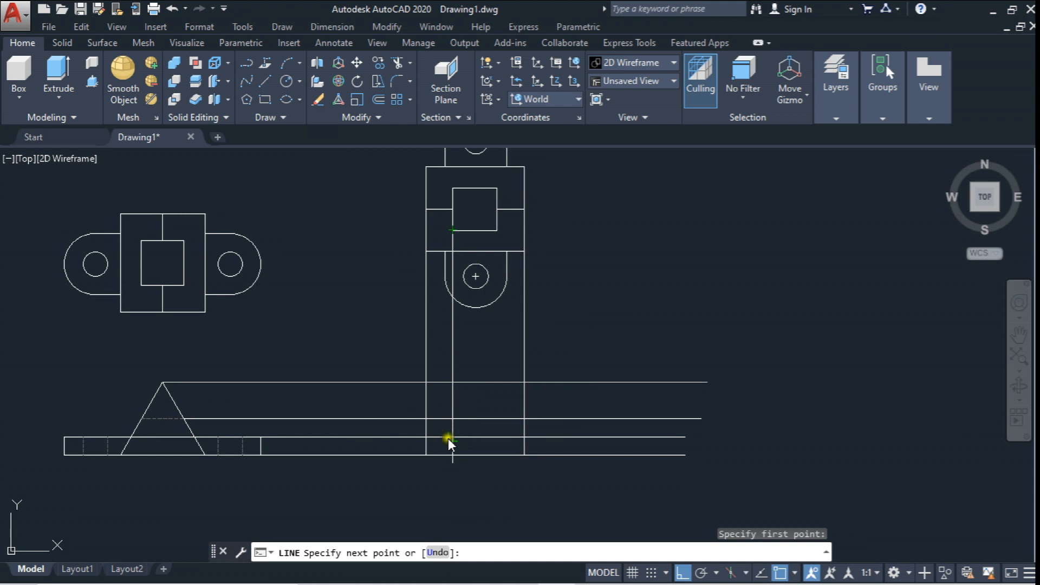
{"action": "left_click", "coordinate": [450, 481]}
{"action": "key", "text": "Escape"}
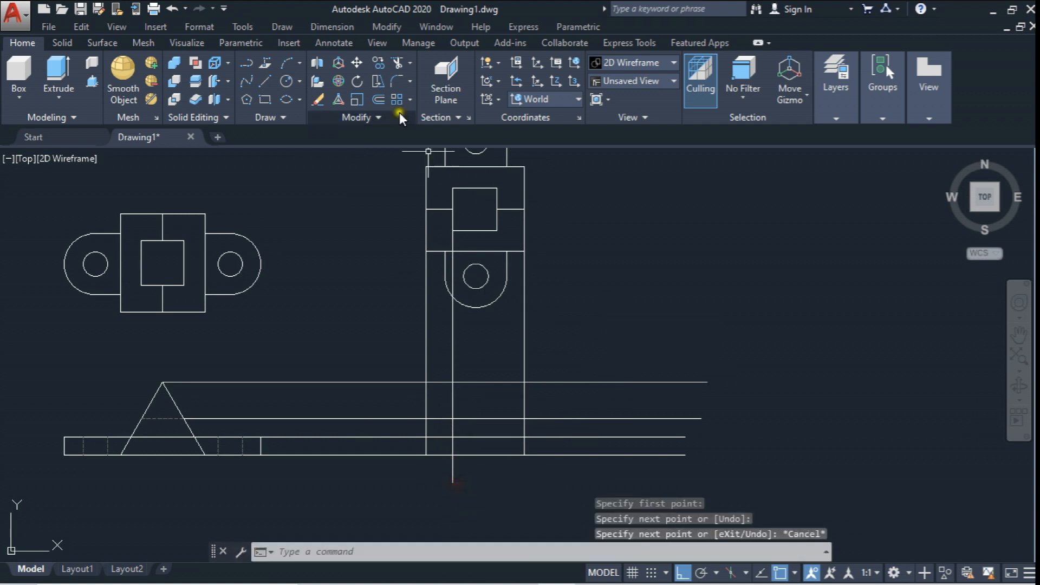
- Copy the inner vertical projection line horizontally to the lower right corner of the rotated view's inner square
{"action": "left_click", "coordinate": [378, 63]}
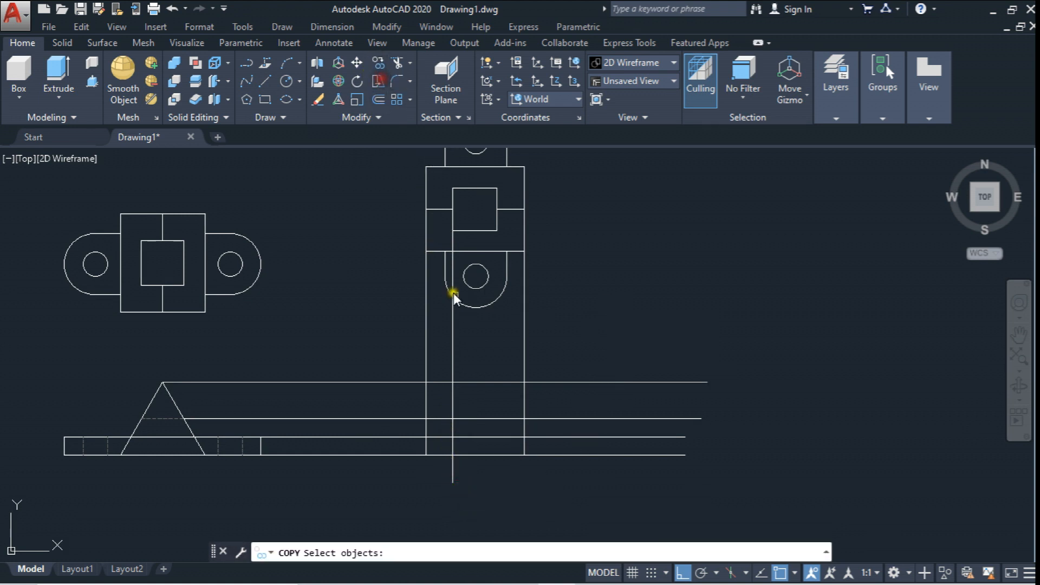
{"action": "left_click", "coordinate": [472, 346]}
{"action": "left_click", "coordinate": [443, 342]}
{"action": "key", "text": "Return"}
{"action": "left_click", "coordinate": [453, 233]}
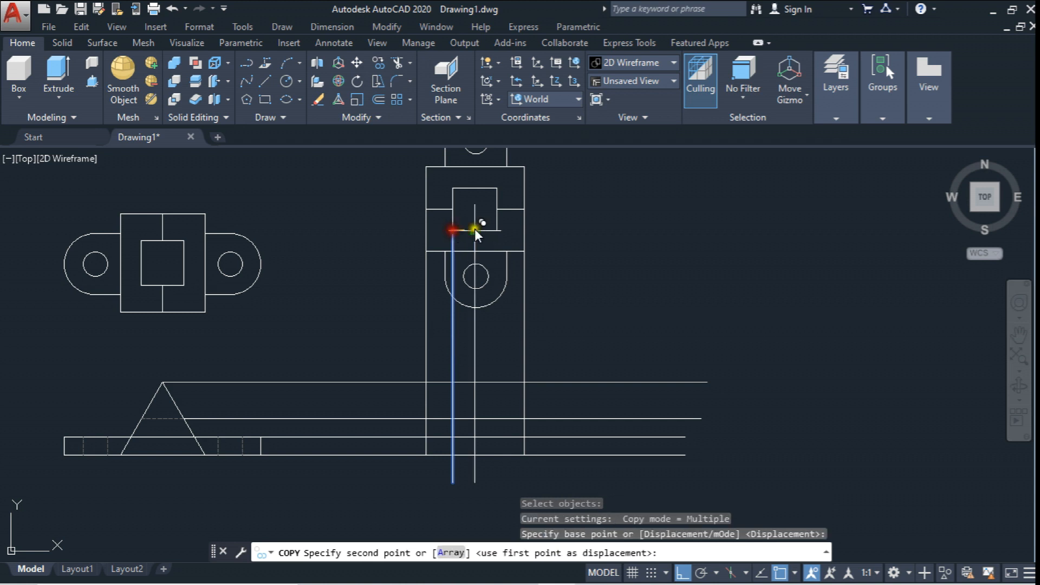
{"action": "left_click", "coordinate": [495, 230]}
{"action": "key", "text": "Escape"}
{"action": "middle_click_drag", "start_coordinate": [454, 317], "coordinate": [450, 297]}
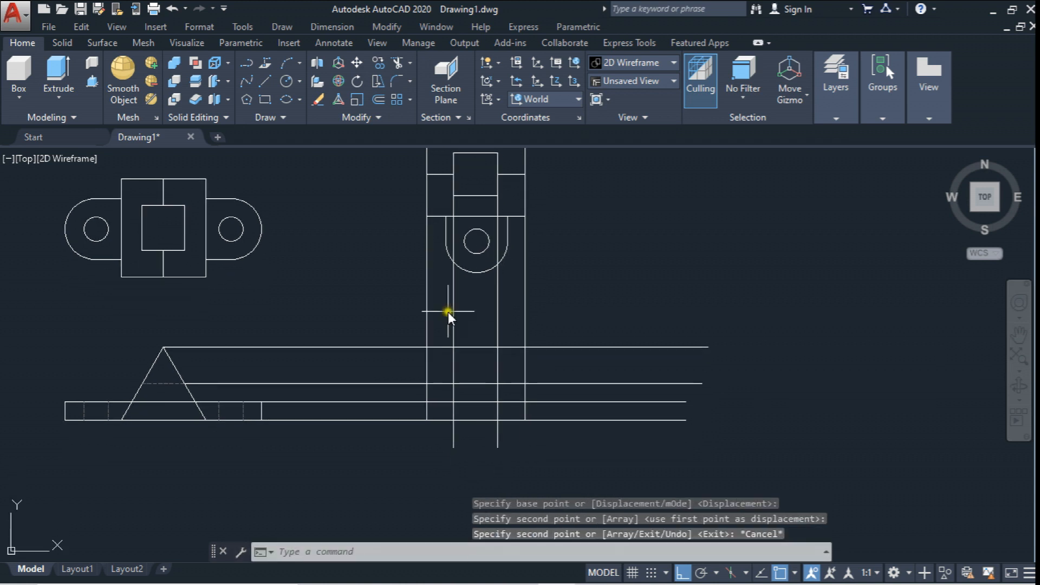
- Trim the projection line of the dashed edge outside the two inner vertical lines
{"action": "left_click", "coordinate": [472, 384]}
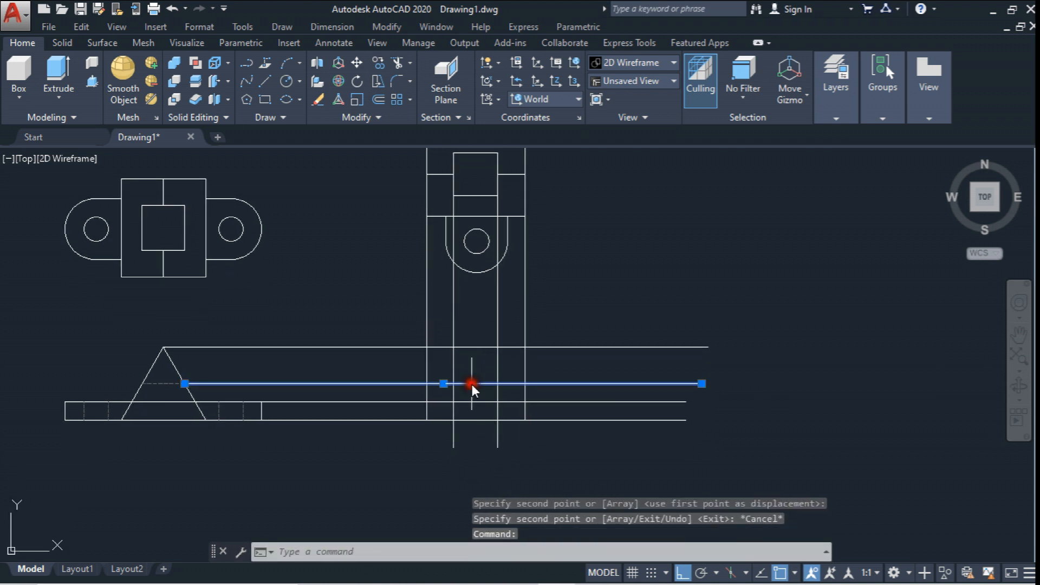
{"action": "key", "text": "Escape"}
{"action": "middle_click_drag", "start_coordinate": [457, 389], "coordinate": [450, 366]}
{"action": "left_click", "coordinate": [402, 66]}
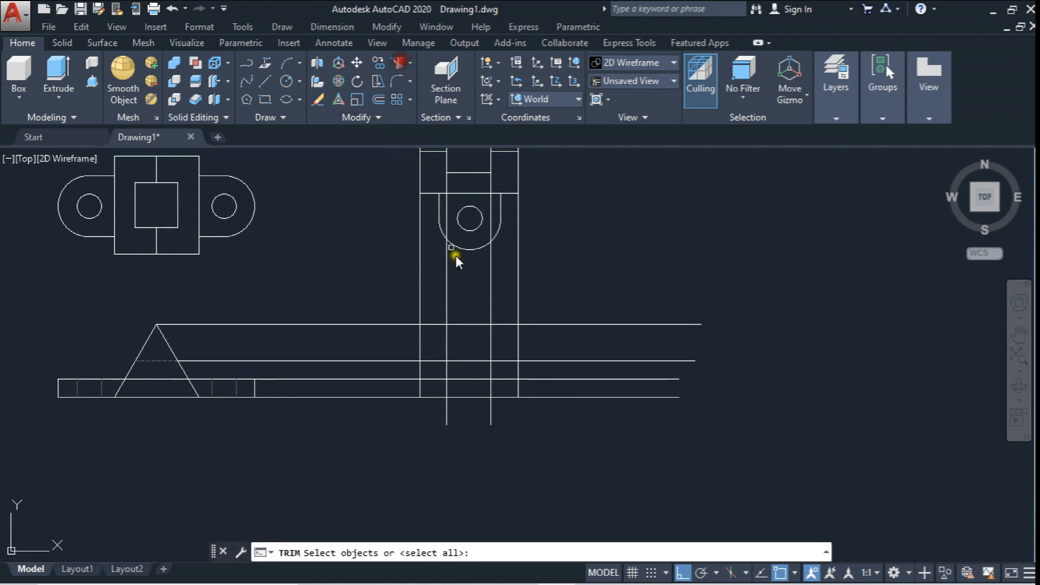
{"action": "left_click", "coordinate": [493, 342]}
{"action": "left_click", "coordinate": [440, 343]}
{"action": "scroll", "coordinate": [439, 343], "scroll_direction": "up", "scroll_amount": 2}
{"action": "key", "text": "Return"}
{"action": "left_click", "coordinate": [437, 346]}
{"action": "left_click", "coordinate": [427, 380]}
{"action": "left_click", "coordinate": [642, 339]}
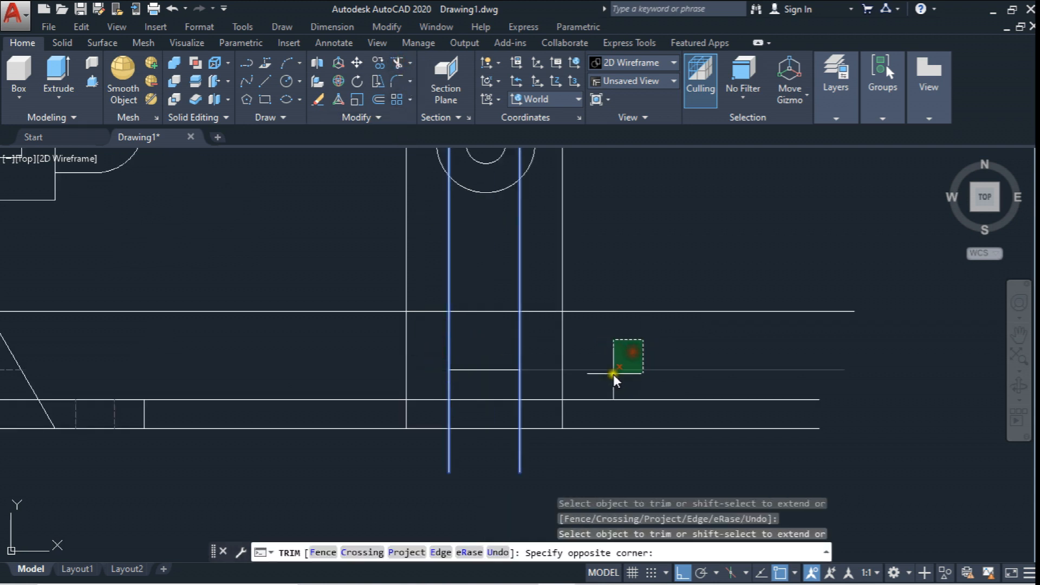
{"action": "left_click", "coordinate": [612, 375]}
{"action": "key", "text": "Escape"}
{"action": "scroll", "coordinate": [593, 359], "scroll_direction": "down", "scroll_amount": 2}
{"action": "middle_click_drag", "start_coordinate": [576, 355], "coordinate": [587, 360]}
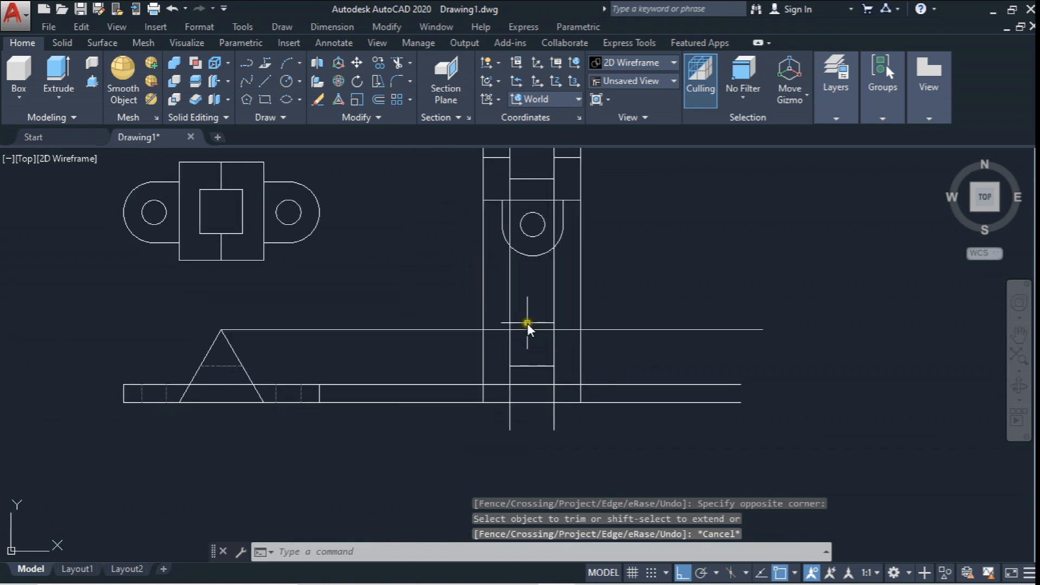
- Trim the four vertical projection lines above the horizontal line from the apex
{"action": "scroll", "coordinate": [528, 304], "scroll_direction": "up", "scroll_amount": 2}
{"action": "left_click", "coordinate": [398, 62]}
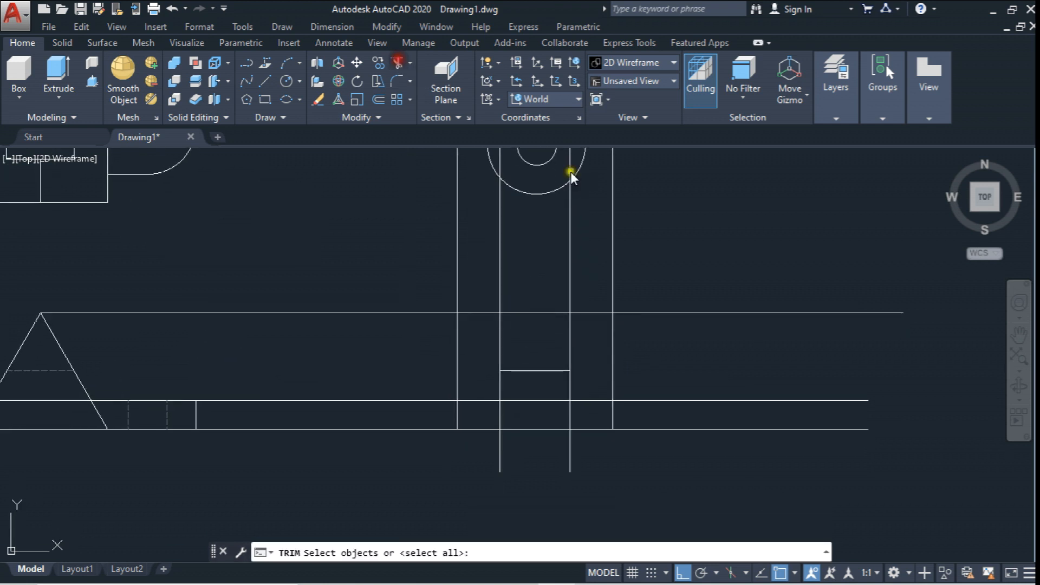
{"action": "left_click", "coordinate": [651, 328]}
{"action": "key", "text": "Return"}
{"action": "left_click", "coordinate": [624, 277]}
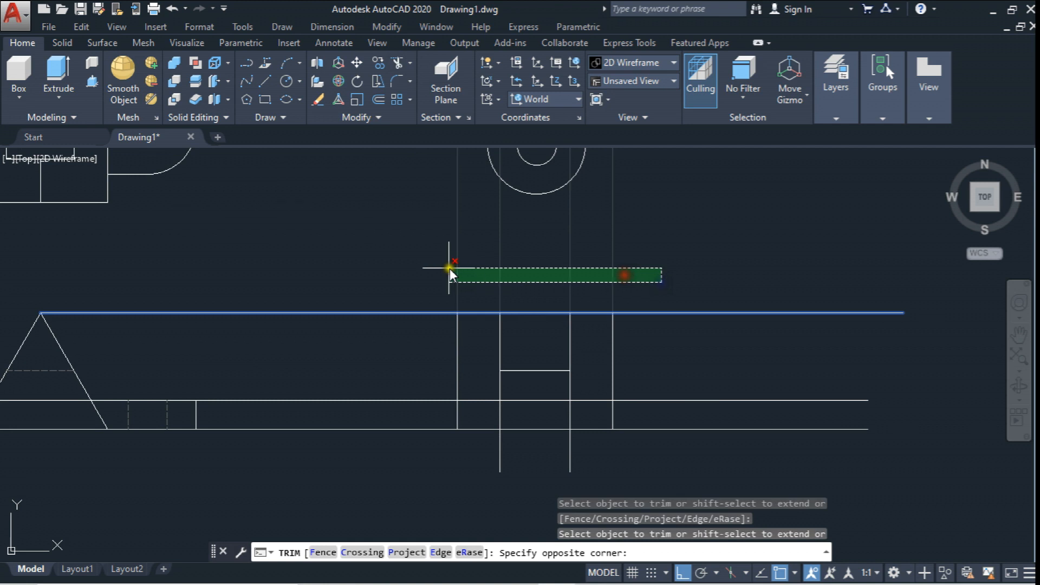
{"action": "left_click", "coordinate": [449, 269]}
{"action": "key", "text": "Escape"}
{"action": "middle_click_drag", "start_coordinate": [523, 327], "coordinate": [517, 300]}
- Trim the apex projection line outside the outer verticals and between the inner verticals, leaving two short top edges
{"action": "left_click", "coordinate": [396, 63]}
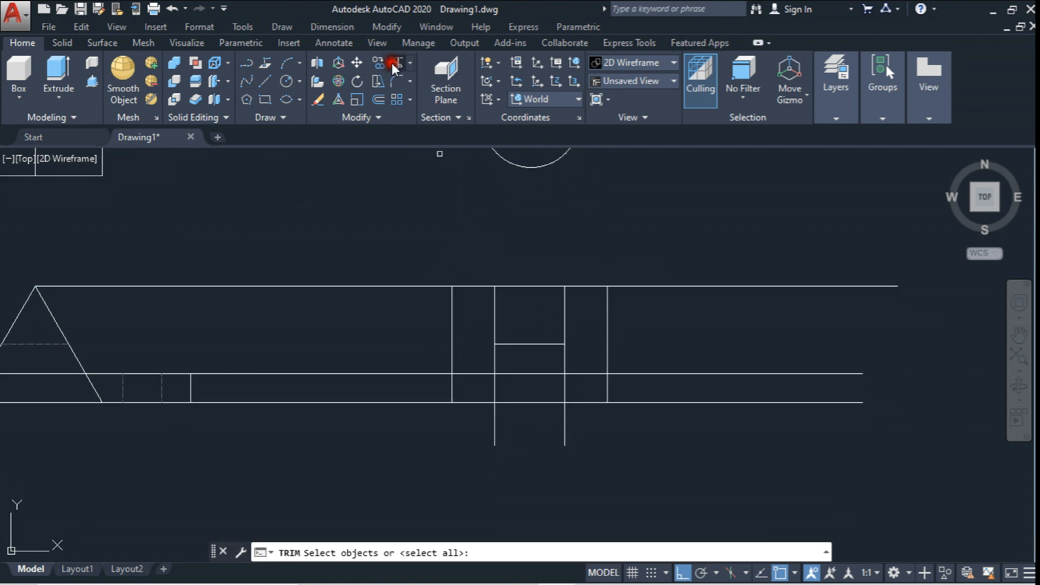
{"action": "left_click", "coordinate": [632, 322]}
{"action": "left_click", "coordinate": [419, 304]}
{"action": "key", "text": "Return"}
{"action": "left_click", "coordinate": [434, 260]}
{"action": "left_click", "coordinate": [453, 288]}
{"action": "left_click", "coordinate": [711, 242]}
{"action": "left_click", "coordinate": [660, 296]}
{"action": "left_click", "coordinate": [536, 278]}
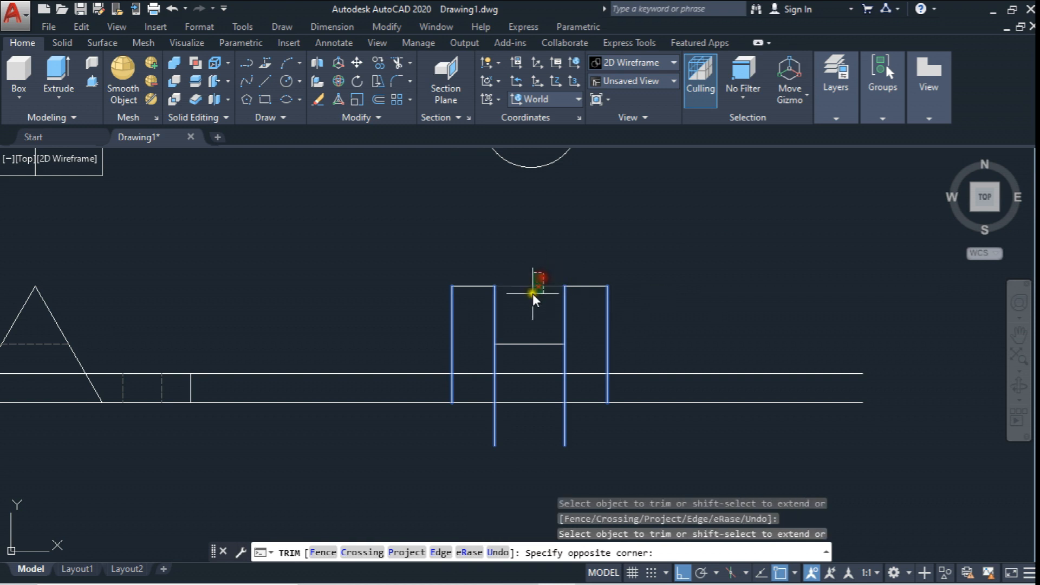
{"action": "left_click", "coordinate": [537, 294]}
{"action": "key", "text": "Escape"}
{"action": "scroll", "coordinate": [548, 285], "scroll_direction": "down", "scroll_amount": 2}
{"action": "mouse_move", "coordinate": [542, 275]}
{"action": "middle_mouse_down"}
{"action": "mouse_move", "coordinate": [550, 253]}
{"action": "mouse_move", "coordinate": [539, 325]}
{"action": "middle_mouse_up"}
- Trim both base projection lines outside the outer vertical lines of the side view
{"action": "scroll", "coordinate": [539, 325], "scroll_direction": "up", "scroll_amount": 2}
{"action": "left_click", "coordinate": [397, 63]}
{"action": "left_click", "coordinate": [476, 302]}
{"action": "left_click", "coordinate": [440, 297]}
{"action": "left_click", "coordinate": [654, 304]}
{"action": "left_click", "coordinate": [617, 310]}
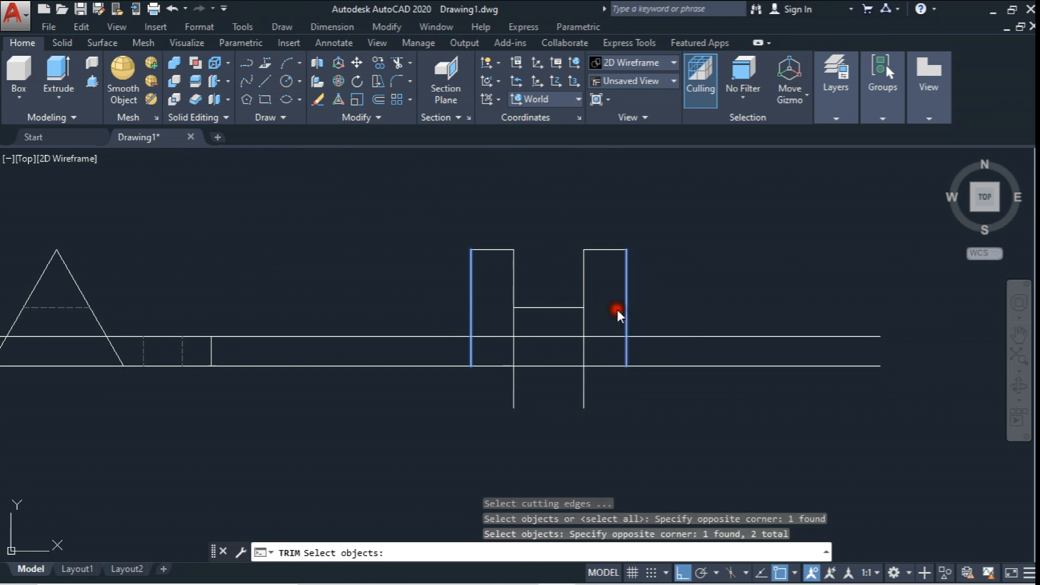
{"action": "key", "text": "Return"}
{"action": "left_click", "coordinate": [697, 279]}
{"action": "left_click", "coordinate": [689, 424]}
{"action": "left_click", "coordinate": [433, 325]}
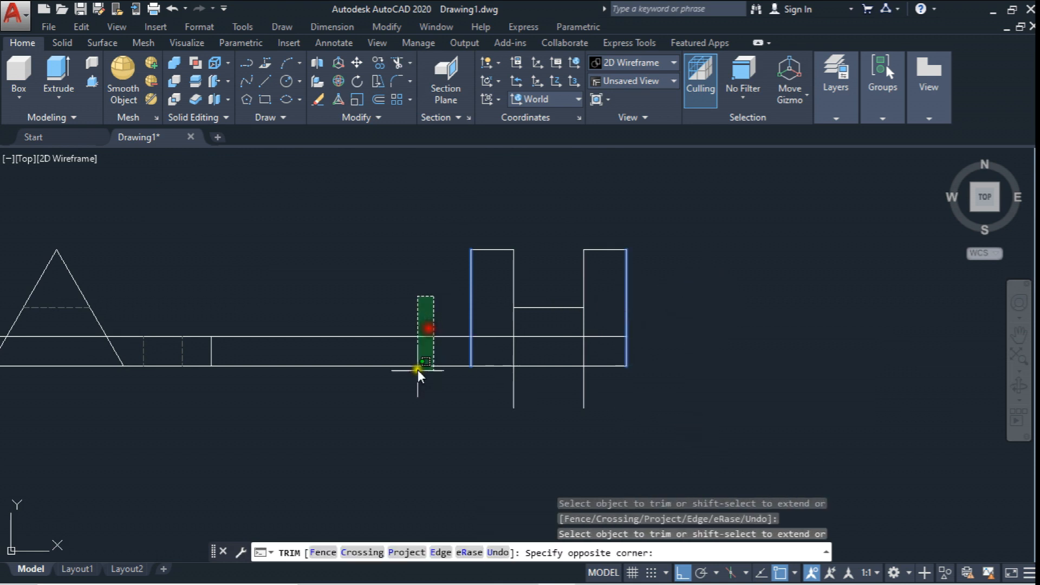
{"action": "left_click", "coordinate": [418, 372]}
{"action": "middle_click_drag", "start_coordinate": [473, 392], "coordinate": [528, 421]}
{"action": "scroll", "coordinate": [527, 420], "scroll_direction": "down", "scroll_amount": 4}
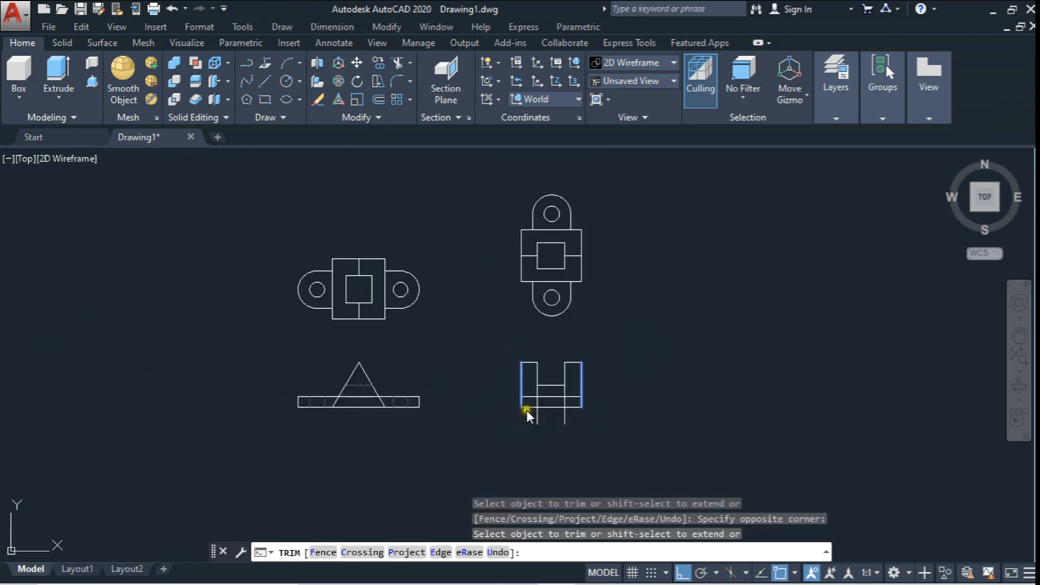
{"action": "left_click", "coordinate": [526, 410]}
{"action": "scroll", "coordinate": [551, 363], "scroll_direction": "up", "scroll_amount": 4}
{"action": "middle_click_drag", "start_coordinate": [550, 363], "coordinate": [541, 239]}
{"action": "middle_click_drag", "start_coordinate": [535, 365], "coordinate": [537, 317]}
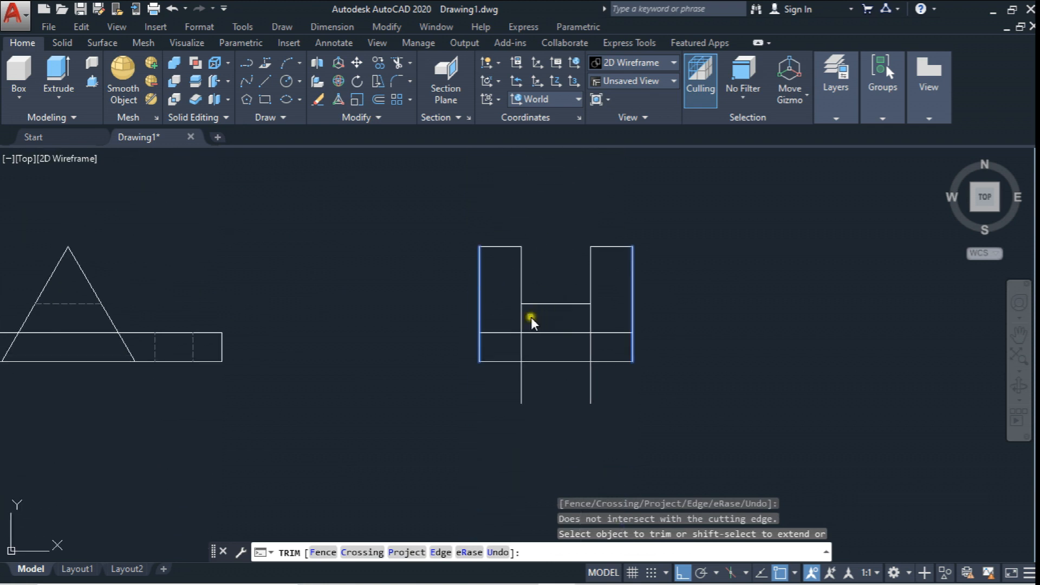
{"action": "key", "text": "Escape"}
{"action": "key", "text": "Escape"}
- Trim the two inner vertical lines below the notch's horizontal line, leaving a clean U-shaped notch
{"action": "left_click", "coordinate": [396, 82]}
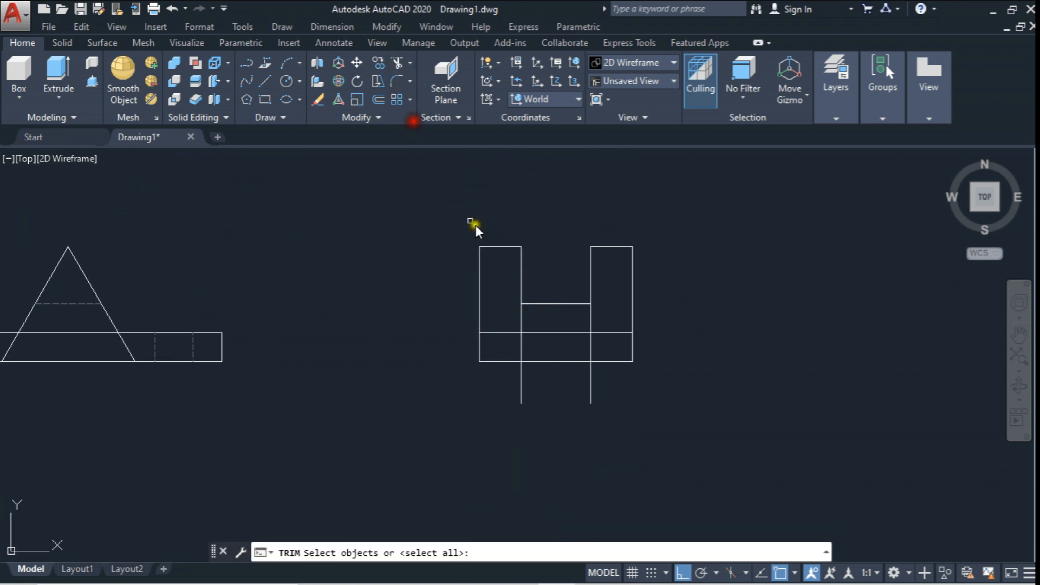
{"action": "left_click", "coordinate": [552, 287]}
{"action": "left_click", "coordinate": [542, 317]}
{"action": "right_click", "coordinate": [563, 310]}
{"action": "left_click", "coordinate": [590, 314]}
{"action": "left_click", "coordinate": [509, 324]}
{"action": "key", "text": "Escape"}
{"action": "mouse_move", "coordinate": [570, 342]}
{"action": "middle_mouse_down"}
{"action": "mouse_move", "coordinate": [584, 344]}
{"action": "mouse_move", "coordinate": [554, 365]}
{"action": "mouse_move", "coordinate": [536, 425]}
{"action": "mouse_move", "coordinate": [536, 377]}
{"action": "middle_mouse_up"}
{"action": "scroll", "coordinate": [554, 360], "scroll_direction": "down", "scroll_amount": 3}
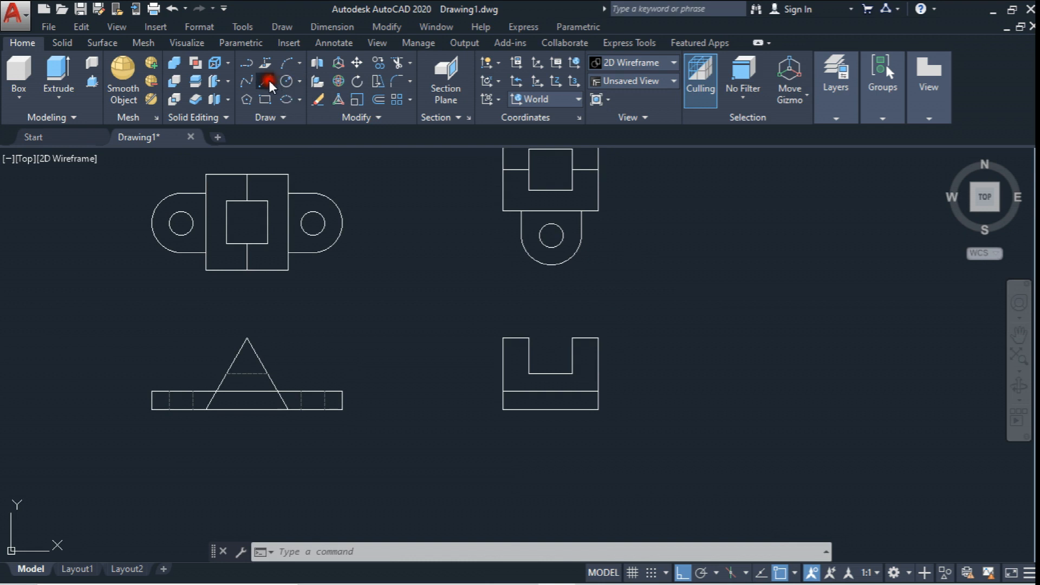
- Draw a vertical projection line from the left edge of the rotated copy's lower lug to the side view's base line
{"action": "left_click", "coordinate": [266, 81]}
{"action": "left_click", "coordinate": [516, 212]}
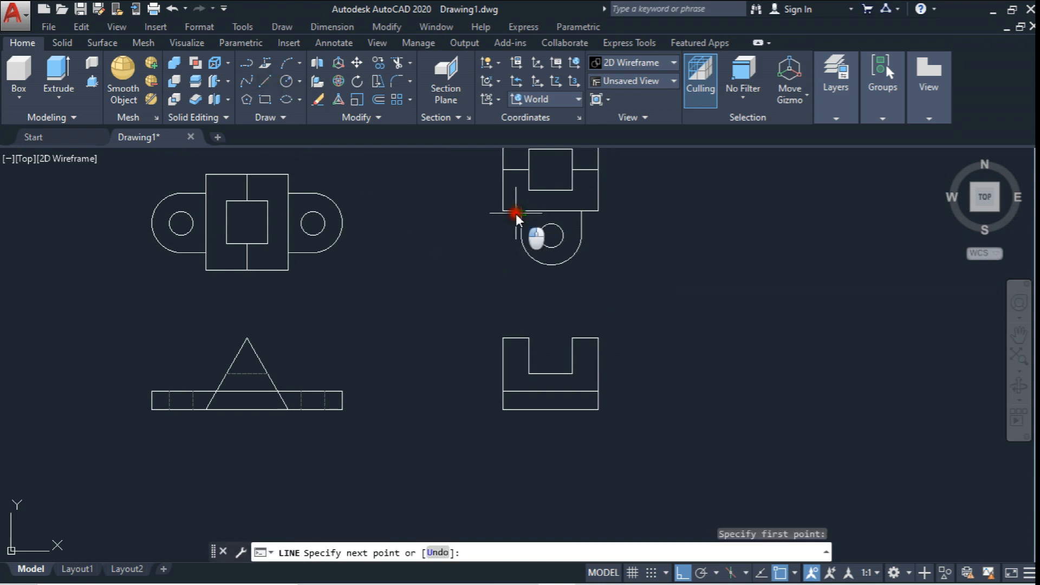
{"action": "left_click", "coordinate": [521, 407]}
{"action": "key", "text": "Escape"}
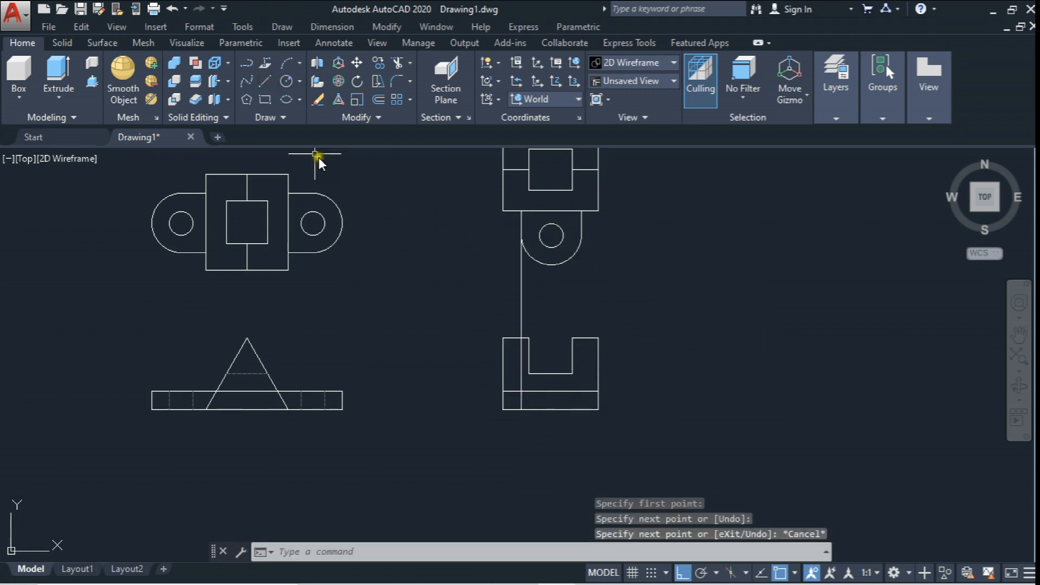
- Copy the lug's vertical projection line onto the right edge of the lug
{"action": "left_click", "coordinate": [379, 63]}
{"action": "left_click", "coordinate": [543, 319]}
{"action": "left_click", "coordinate": [486, 300]}
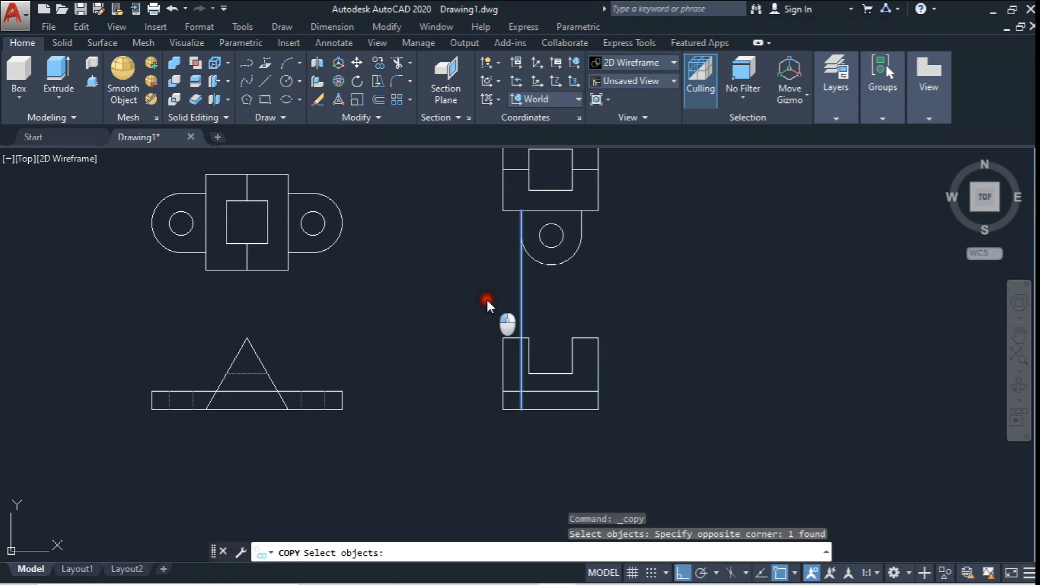
{"action": "right_click", "coordinate": [488, 275]}
{"action": "left_click", "coordinate": [518, 212]}
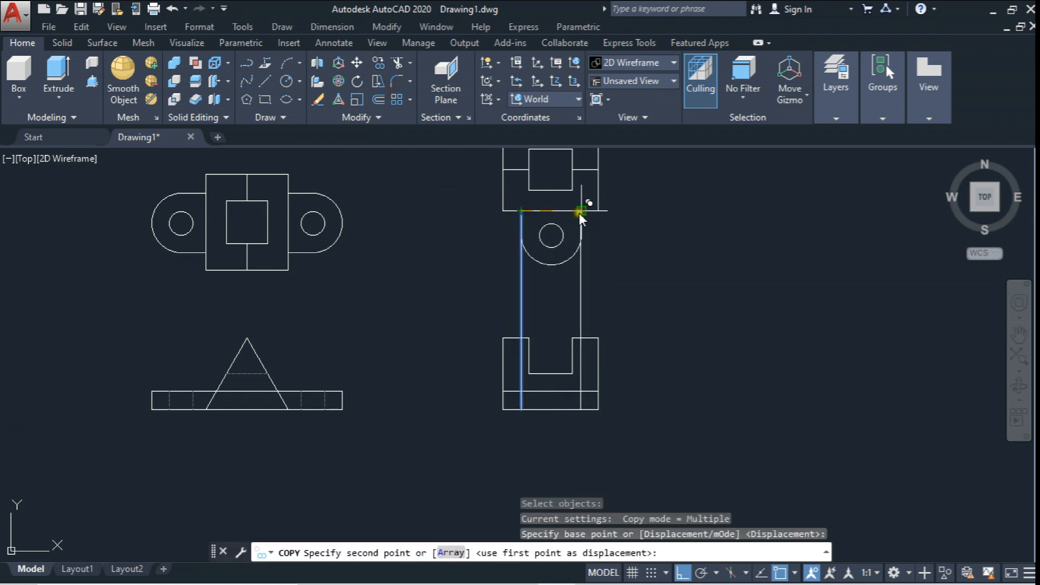
{"action": "left_click", "coordinate": [580, 211]}
{"action": "key", "text": "Escape"}
- Trim the side view's base-thickness line outside the two lug projection lines on both sides
{"action": "scroll", "coordinate": [538, 406], "scroll_direction": "up", "scroll_amount": 3}
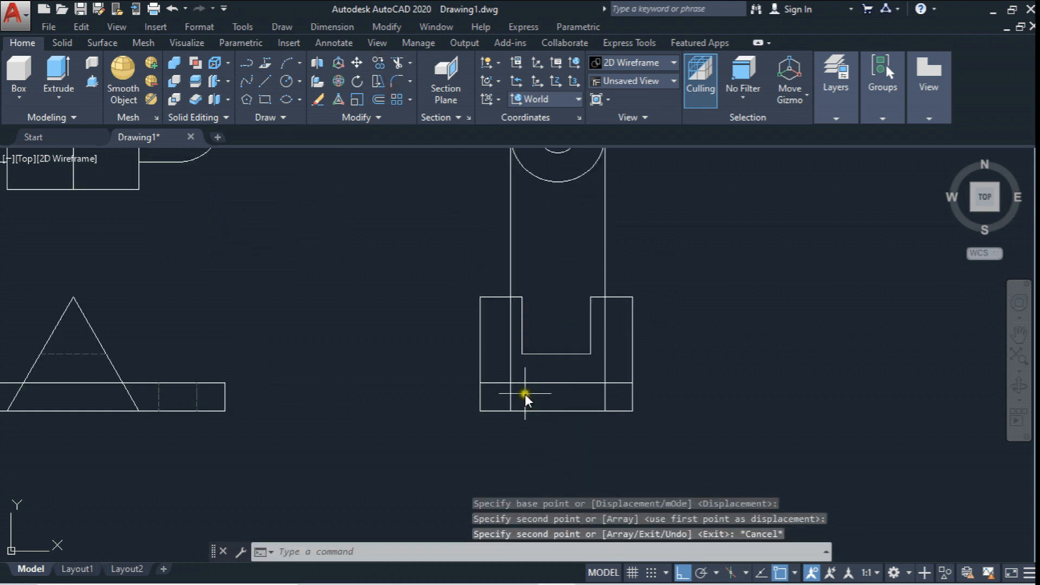
{"action": "middle_click_drag", "start_coordinate": [549, 375], "coordinate": [543, 403]}
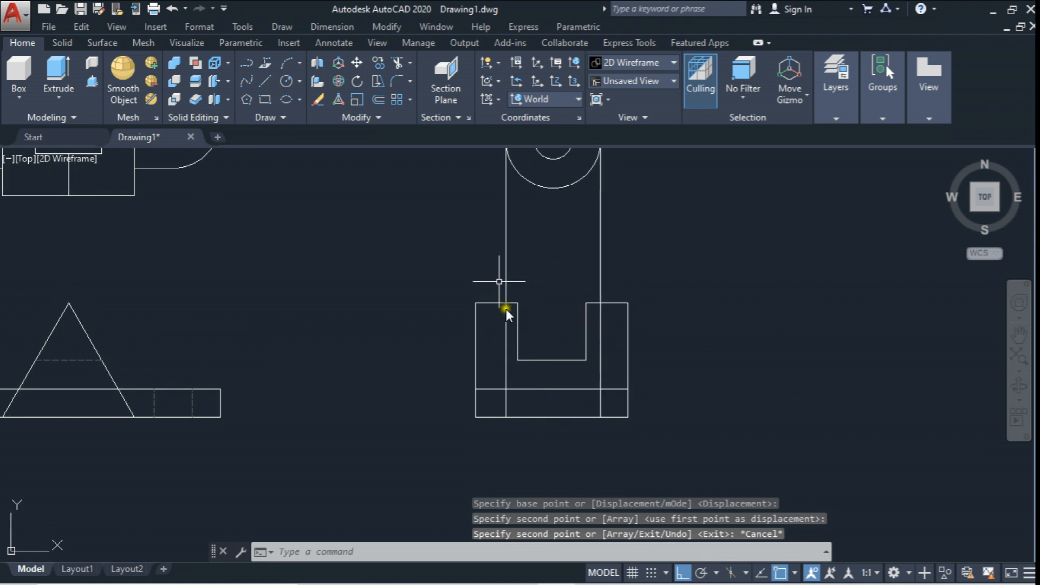
{"action": "left_click", "coordinate": [397, 62]}
{"action": "left_click", "coordinate": [640, 236]}
{"action": "left_click", "coordinate": [445, 234]}
{"action": "right_click", "coordinate": [445, 258]}
{"action": "left_click", "coordinate": [475, 325]}
{"action": "left_click", "coordinate": [485, 373]}
{"action": "left_click", "coordinate": [487, 404]}
{"action": "left_click", "coordinate": [609, 393]}
{"action": "left_click", "coordinate": [603, 386]}
{"action": "key", "text": "Escape"}
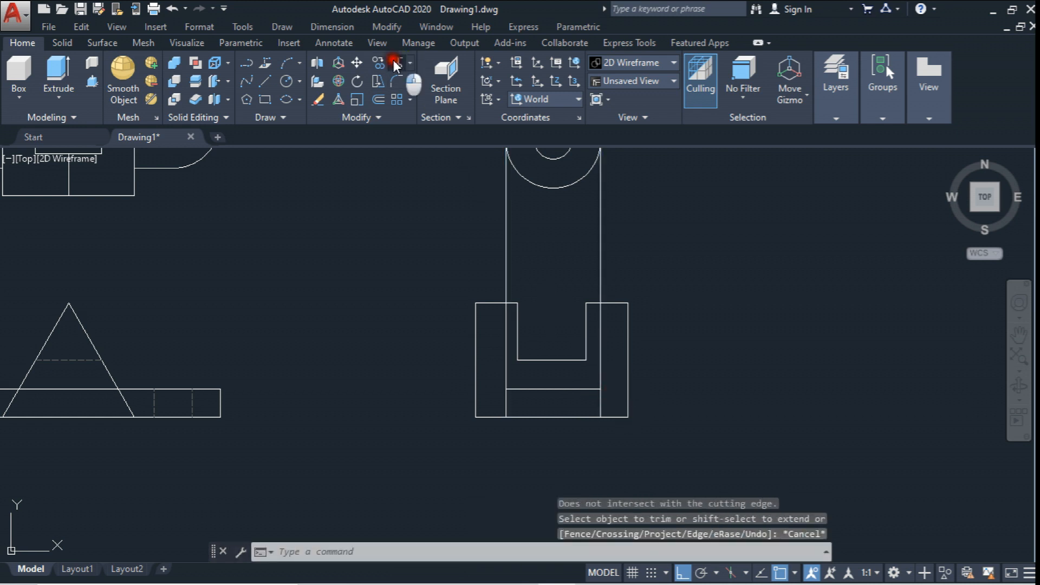
- Trim both lug projection lines above the shortened base-thickness line, leaving the lug's rectangle in the side view
{"action": "left_click", "coordinate": [394, 62]}
{"action": "left_click", "coordinate": [550, 401]}
{"action": "key", "text": "Return"}
{"action": "left_click", "coordinate": [622, 217]}
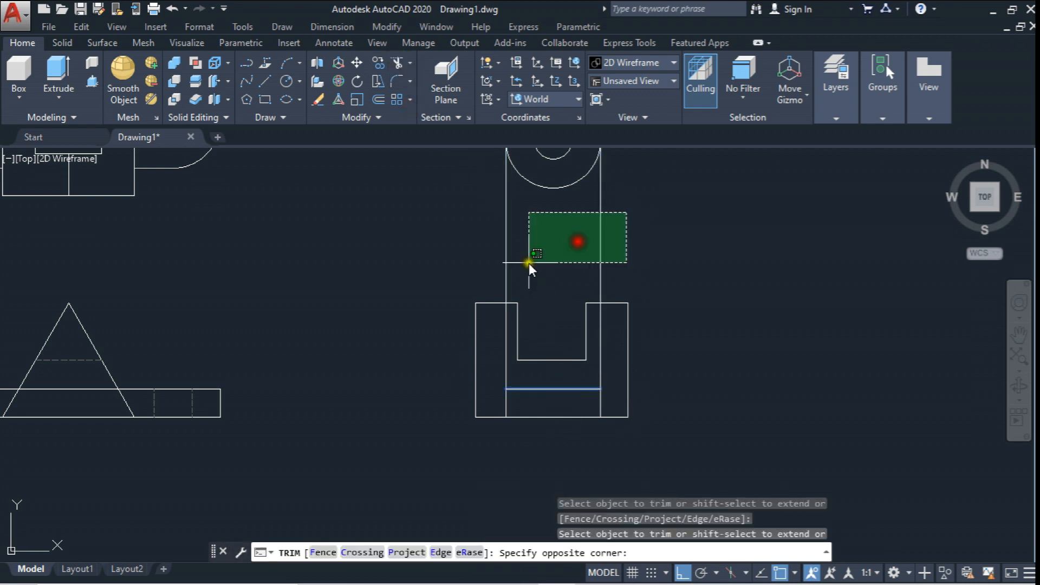
{"action": "left_click", "coordinate": [474, 264]}
{"action": "key", "text": "Escape"}
- Copy the horizontal edge above the lug from its midpoint to the centre of the lug's hole
{"action": "scroll", "coordinate": [522, 314], "scroll_direction": "down", "scroll_amount": 2}
{"action": "scroll", "coordinate": [536, 300], "scroll_direction": "up", "scroll_amount": 4}
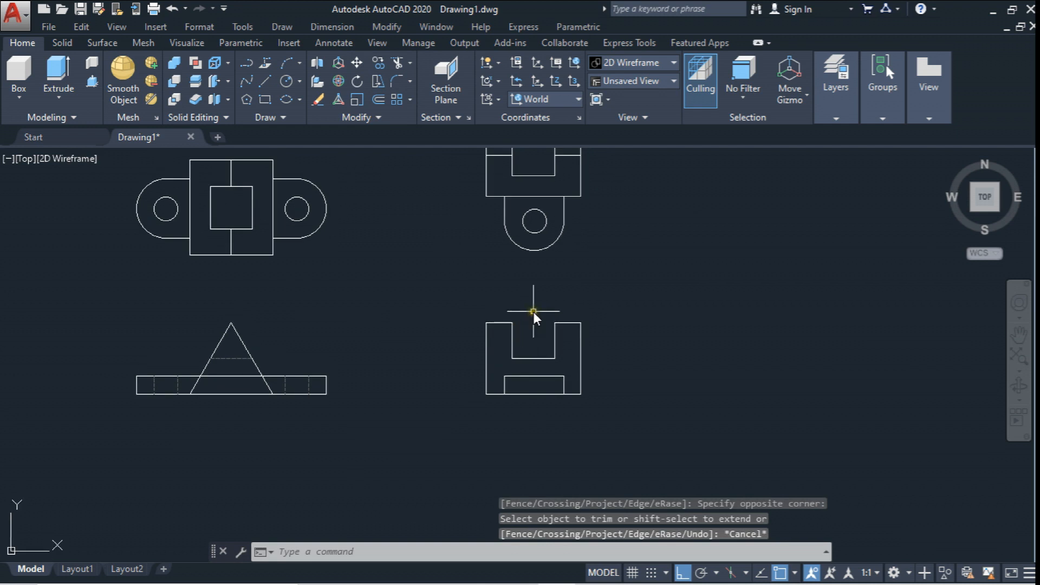
{"action": "left_click", "coordinate": [265, 80]}
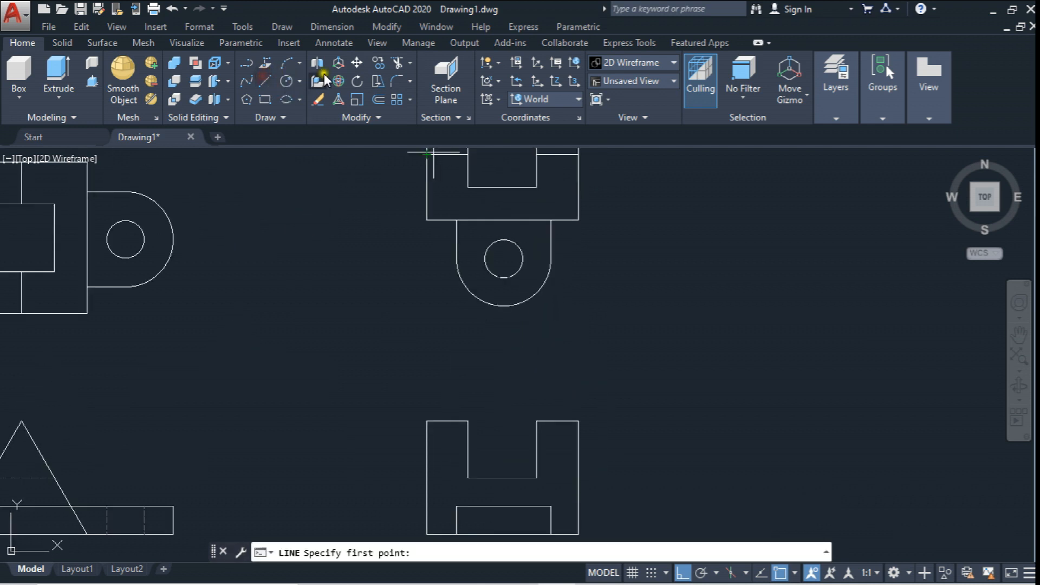
{"action": "left_click", "coordinate": [378, 62]}
{"action": "left_click", "coordinate": [514, 208]}
{"action": "left_click", "coordinate": [508, 223]}
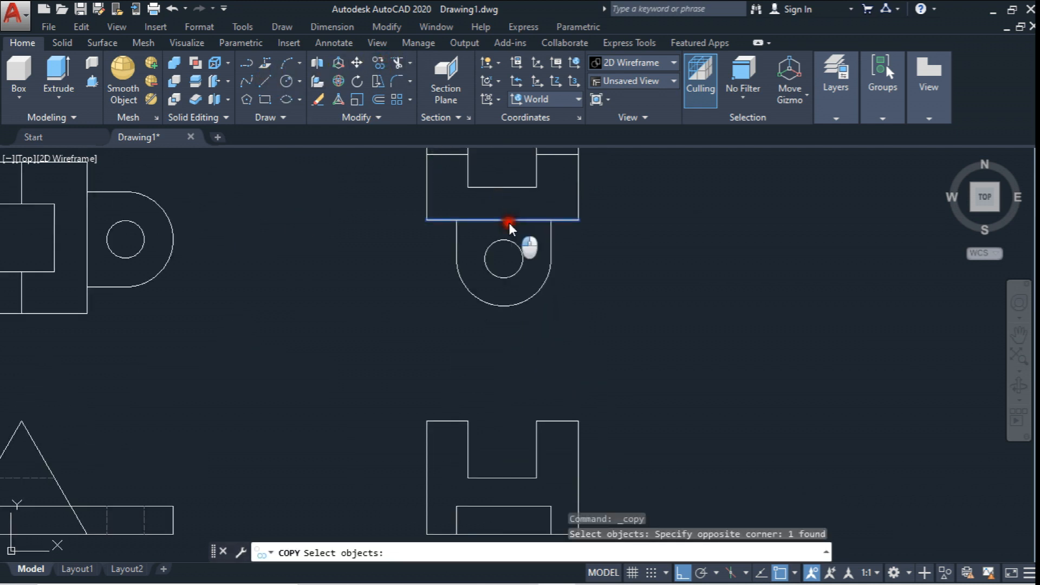
{"action": "key", "text": "Return"}
{"action": "left_click", "coordinate": [503, 218]}
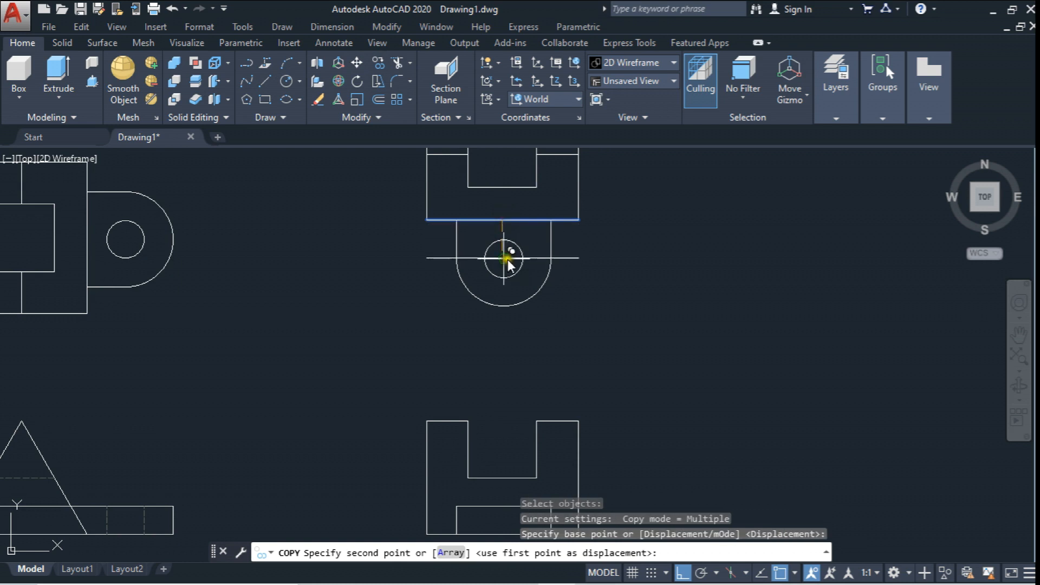
{"action": "left_click", "coordinate": [503, 258]}
{"action": "key", "text": "Escape"}
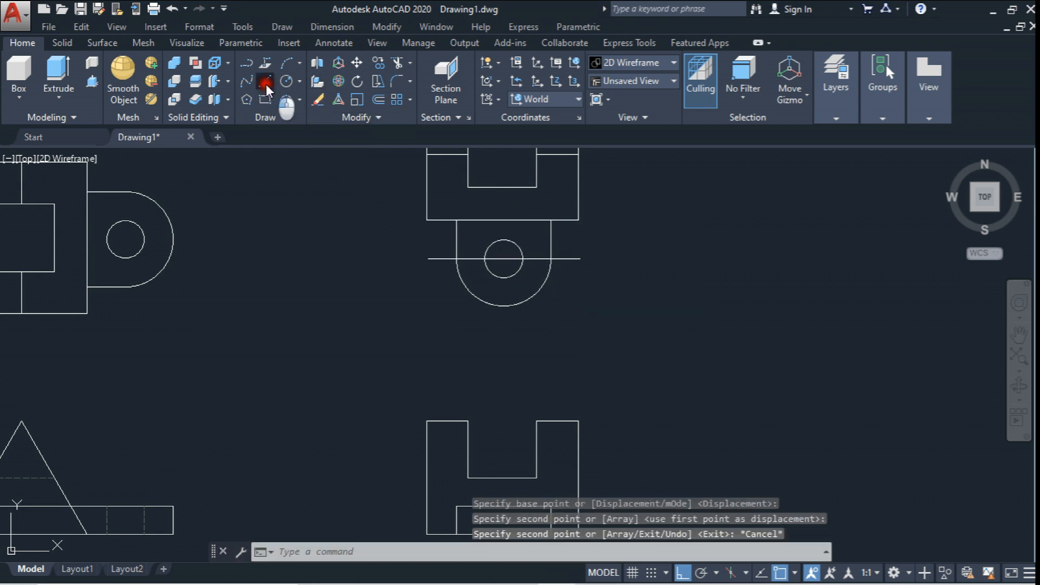
- Draw a two-segment vertical line from the hole's left quadrant to the lug rectangle's top edge and on to its base
{"action": "left_click", "coordinate": [266, 89]}
{"action": "left_click", "coordinate": [485, 259]}
{"action": "scroll", "coordinate": [489, 255], "scroll_direction": "down", "scroll_amount": 4}
{"action": "scroll", "coordinate": [489, 255], "scroll_direction": "up", "scroll_amount": 3}
{"action": "scroll", "coordinate": [485, 249], "scroll_direction": "down", "scroll_amount": 3}
{"action": "scroll", "coordinate": [480, 341], "scroll_direction": "up", "scroll_amount": 8}
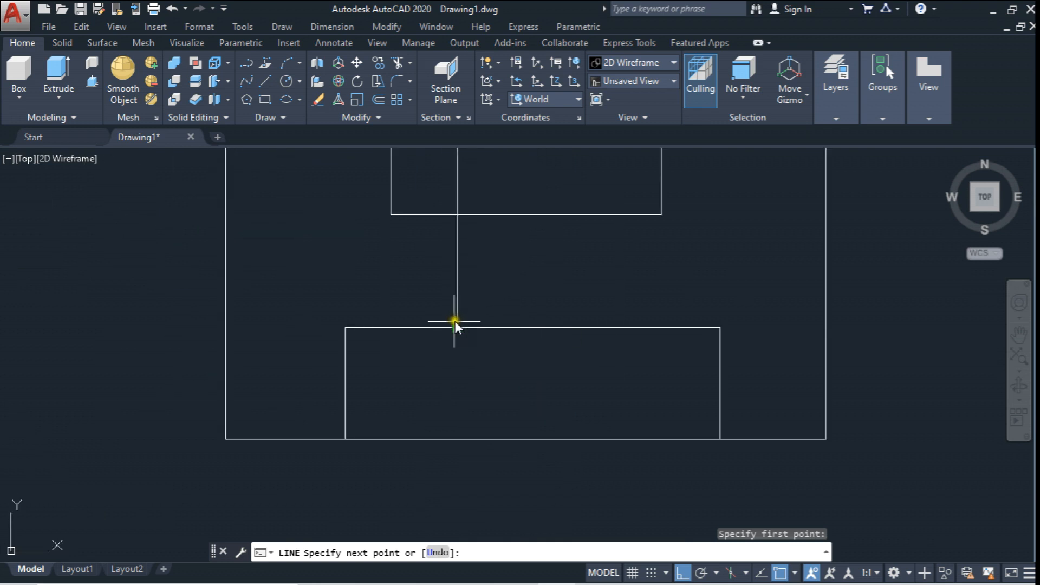
{"action": "left_click", "coordinate": [456, 328]}
{"action": "left_click", "coordinate": [459, 440]}
{"action": "key", "text": "Escape"}
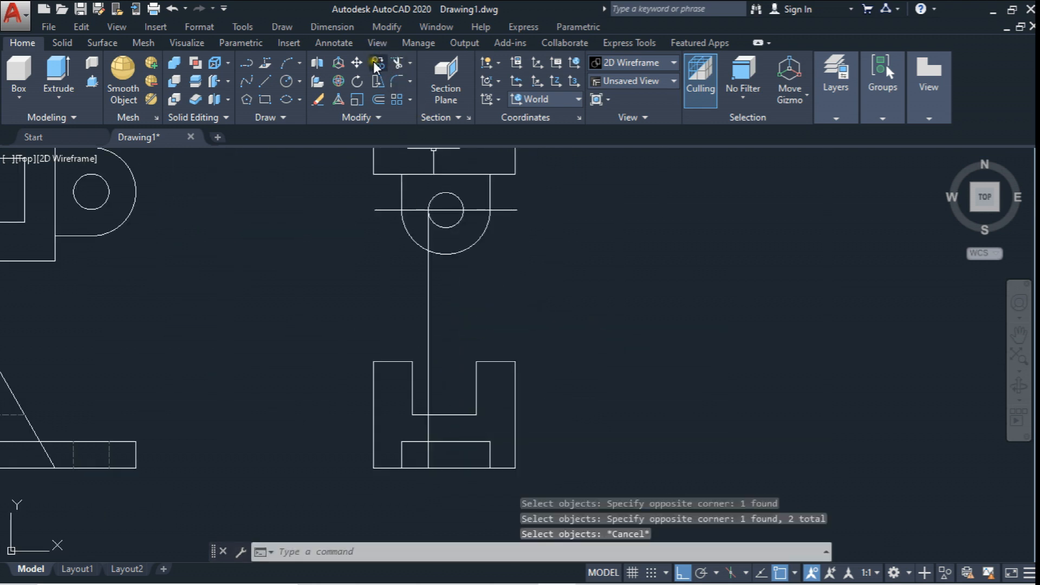
- Copy both hole projection segments from the hole's left quadrant to its right quadrant
{"action": "left_click", "coordinate": [374, 64]}
{"action": "scroll", "coordinate": [420, 220], "scroll_direction": "up", "scroll_amount": 4}
{"action": "left_click", "coordinate": [440, 257]}
{"action": "scroll", "coordinate": [430, 251], "scroll_direction": "down", "scroll_amount": 4}
{"action": "scroll", "coordinate": [432, 362], "scroll_direction": "up", "scroll_amount": 4}
{"action": "left_click", "coordinate": [434, 417]}
{"action": "left_click", "coordinate": [418, 411]}
{"action": "scroll", "coordinate": [417, 411], "scroll_direction": "down", "scroll_amount": 3}
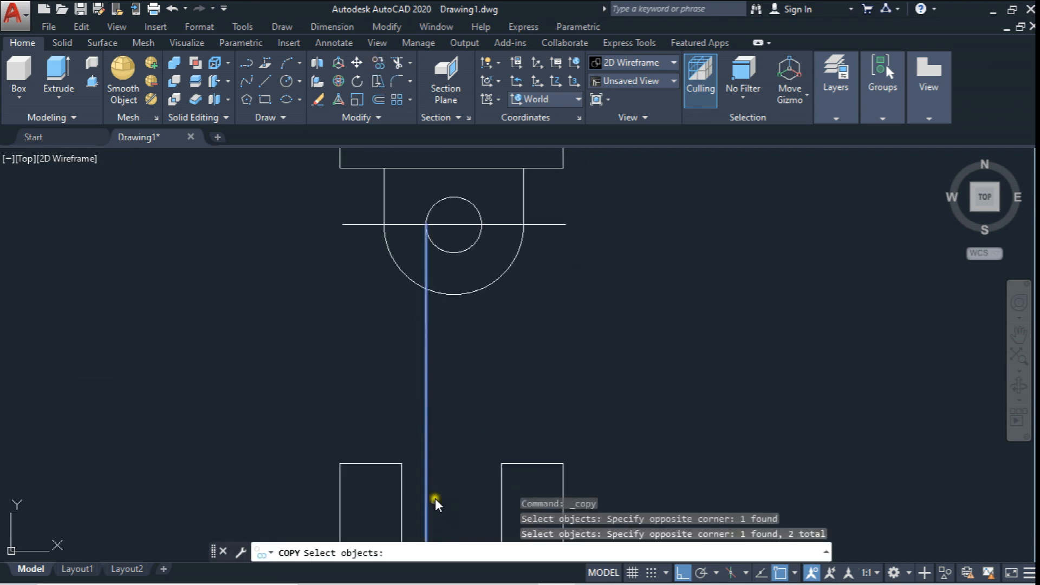
{"action": "key", "text": "Return"}
{"action": "scroll", "coordinate": [427, 217], "scroll_direction": "up", "scroll_amount": 2}
{"action": "left_click", "coordinate": [422, 229]}
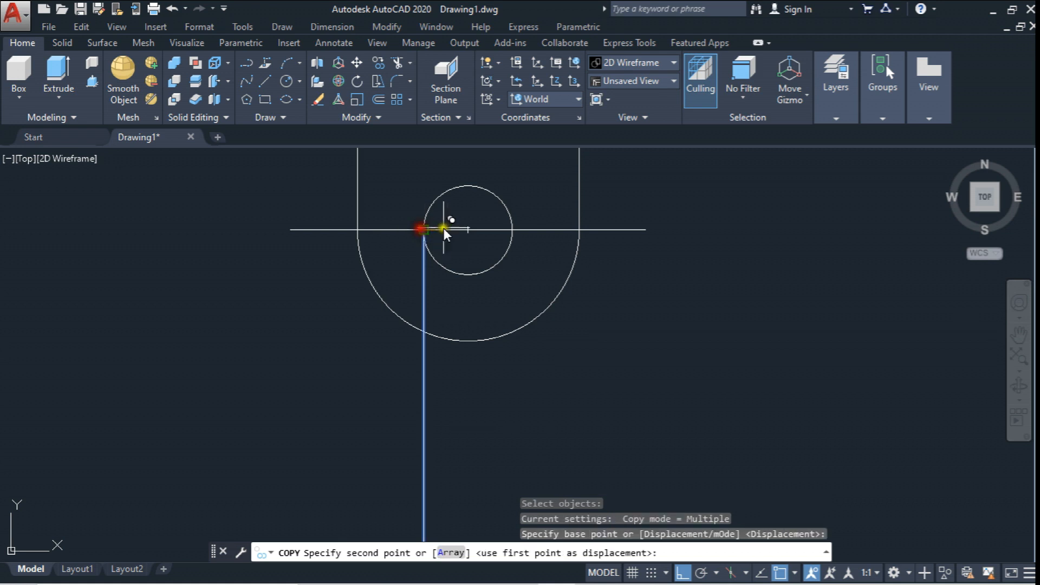
{"action": "left_click", "coordinate": [513, 226]}
{"action": "key", "text": "Escape"}
- Delete the two hole projection lines above the lug rectangle and put the remaining two segments on the Líneas Ocultas layer
{"action": "scroll", "coordinate": [495, 286], "scroll_direction": "down", "scroll_amount": 3}
{"action": "left_click", "coordinate": [495, 286]}
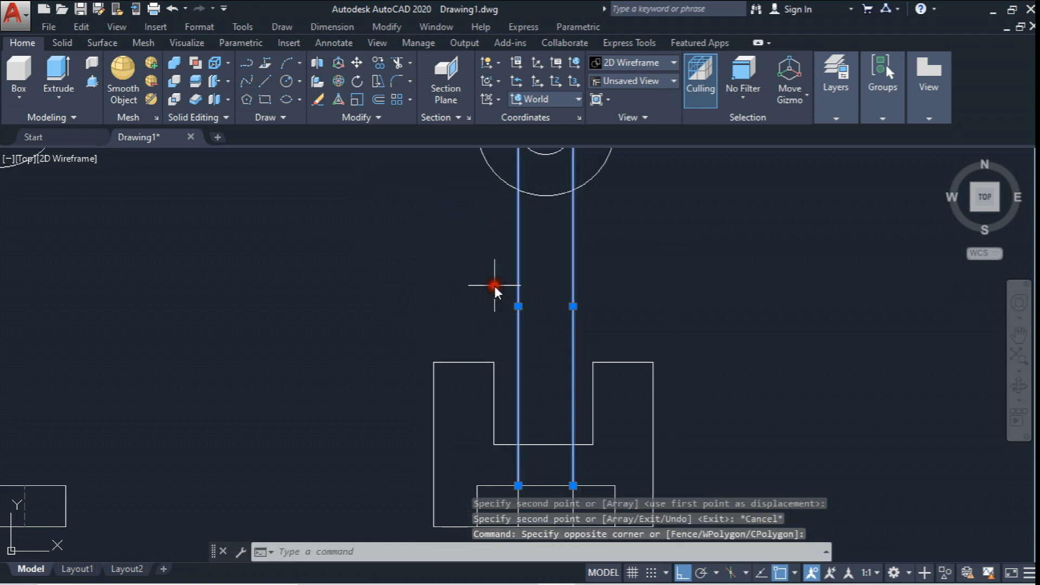
{"action": "key", "text": "Delete"}
{"action": "middle_click_drag", "start_coordinate": [497, 284], "coordinate": [515, 188]}
{"action": "scroll", "coordinate": [557, 433], "scroll_direction": "up", "scroll_amount": 1}
{"action": "scroll", "coordinate": [557, 433], "scroll_direction": "up", "scroll_amount": 2}
{"action": "left_click", "coordinate": [585, 427]}
{"action": "left_click", "coordinate": [499, 427]}
{"action": "middle_click_drag", "start_coordinate": [503, 424], "coordinate": [504, 403]}
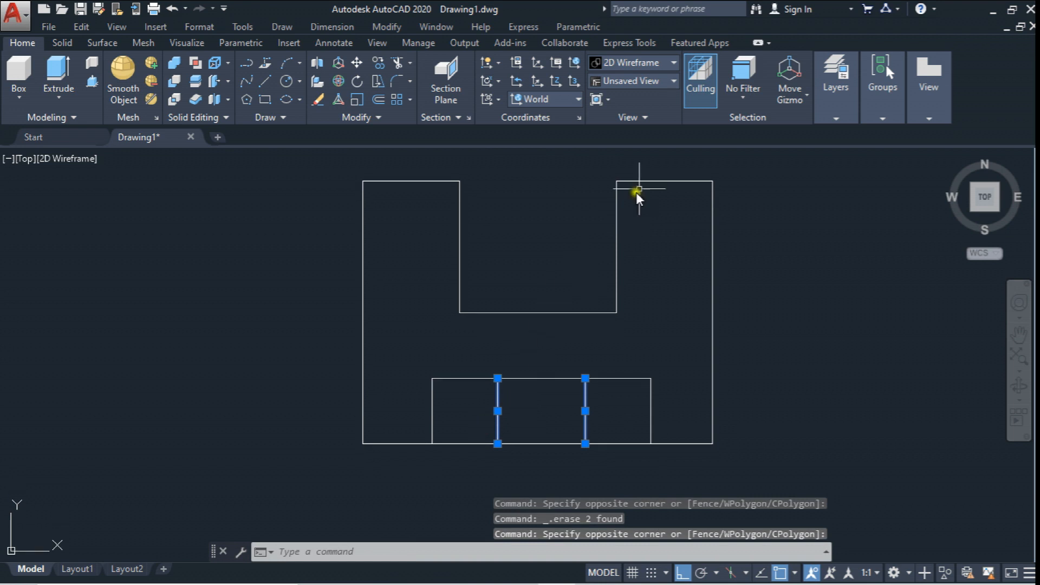
{"action": "left_click", "coordinate": [846, 119]}
{"action": "left_click", "coordinate": [850, 137]}
{"action": "left_click", "coordinate": [801, 173]}
- Set the linetype scale of the side view's two hidden hole lines to 0.25
{"action": "middle_click_drag", "start_coordinate": [577, 332], "coordinate": [557, 314]}
{"action": "right_click", "coordinate": [570, 379]}
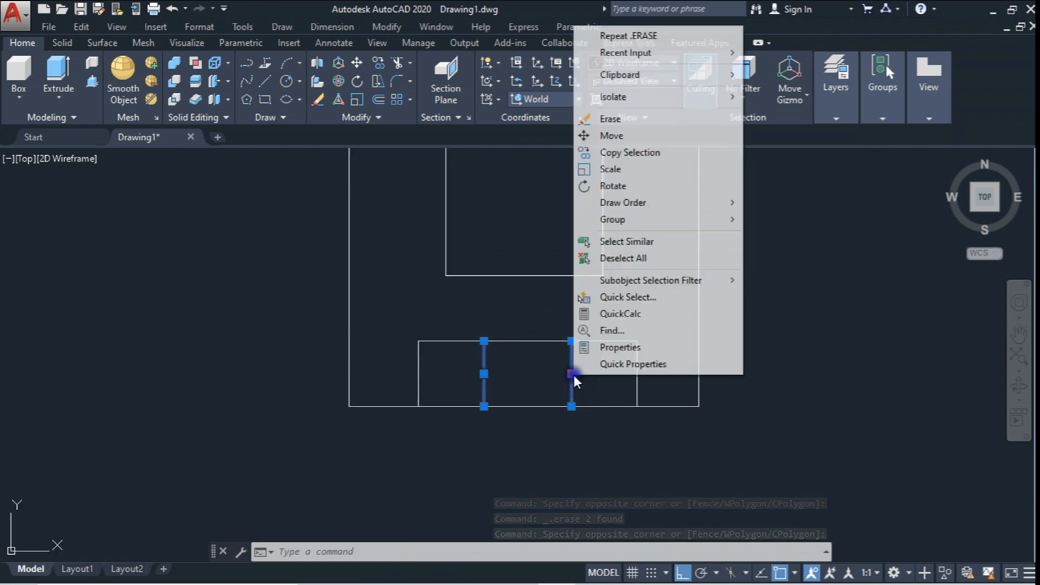
{"action": "left_click", "coordinate": [574, 344]}
{"action": "left_click", "coordinate": [869, 230]}
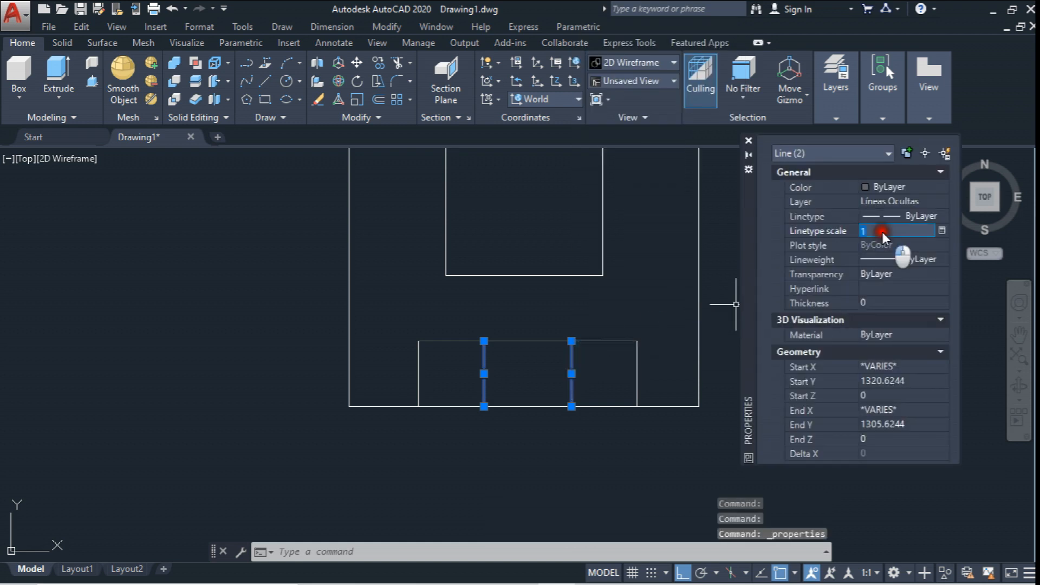
{"action": "type", "text": ".25"}
{"action": "key", "text": "Return"}
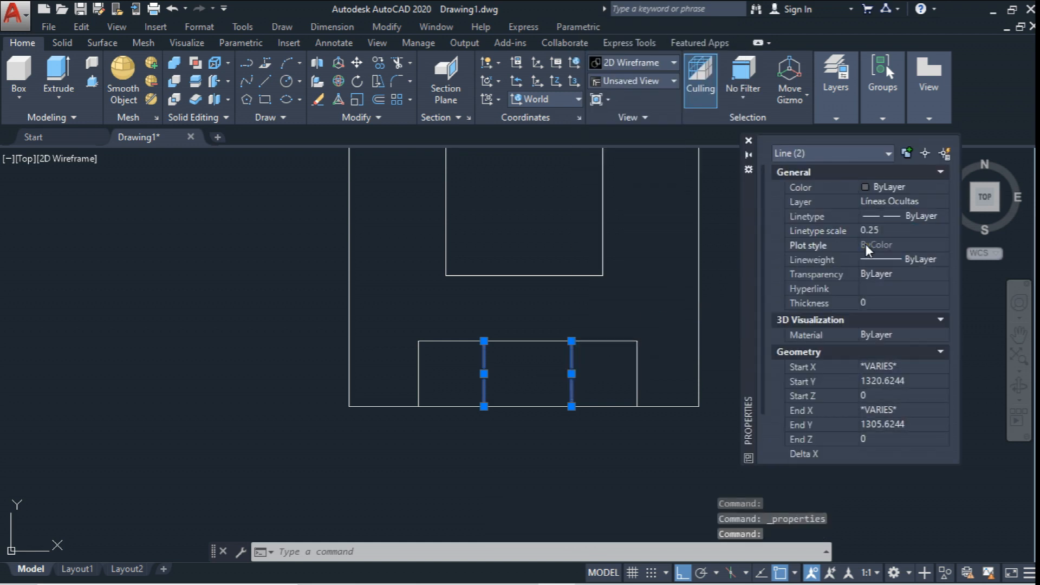
{"action": "left_click", "coordinate": [748, 141]}
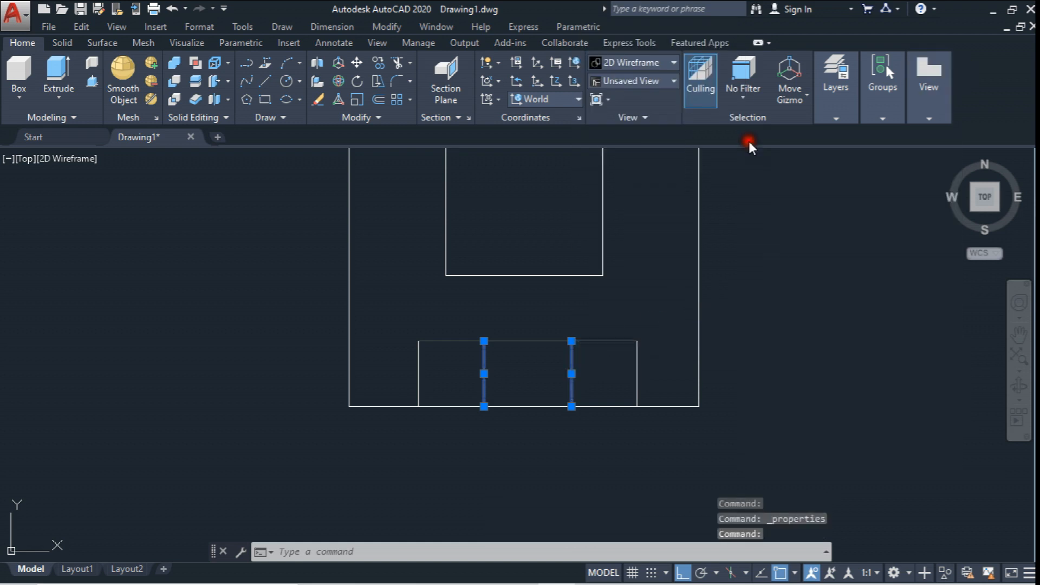
{"action": "key", "text": "Escape"}
- Delete the rotated top-view copy above the side view together with its auxiliary line
{"action": "scroll", "coordinate": [638, 324], "scroll_direction": "down", "scroll_amount": 3}
{"action": "middle_click_drag", "start_coordinate": [643, 326], "coordinate": [697, 377]}
{"action": "scroll", "coordinate": [696, 376], "scroll_direction": "down", "scroll_amount": 3}
{"action": "scroll", "coordinate": [639, 374], "scroll_direction": "up", "scroll_amount": 3}
{"action": "scroll", "coordinate": [434, 381], "scroll_direction": "down", "scroll_amount": 2}
{"action": "mouse_move", "coordinate": [433, 380]}
{"action": "middle_mouse_down"}
{"action": "mouse_move", "coordinate": [422, 435]}
{"action": "mouse_move", "coordinate": [403, 422]}
{"action": "middle_mouse_up"}
{"action": "left_click", "coordinate": [487, 171]}
{"action": "left_click", "coordinate": [648, 360]}
{"action": "key", "text": "Delete"}
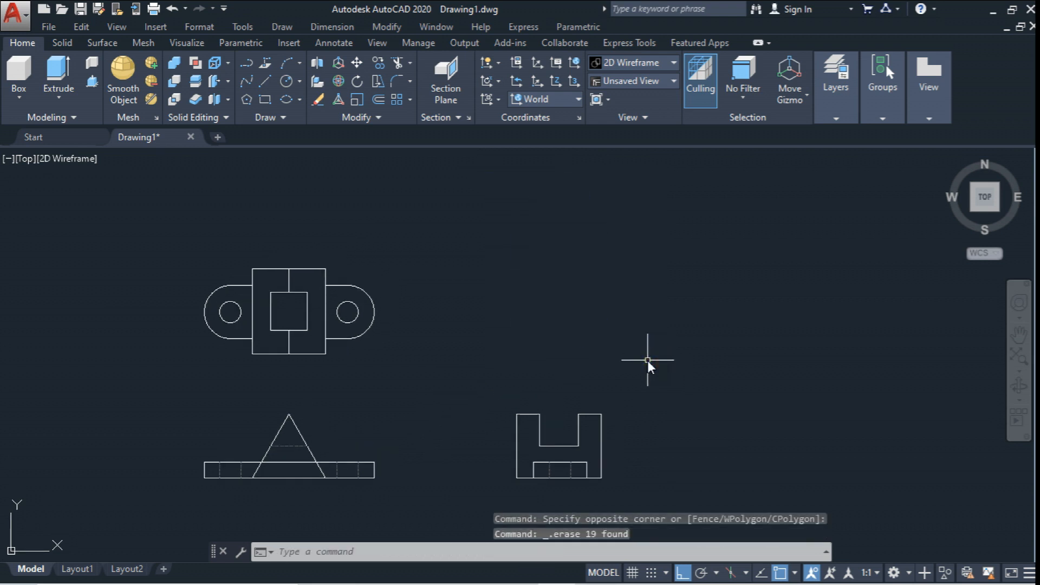
- Change the drafting snap type from rectangular to isometric snap
{"action": "mouse_move", "coordinate": [647, 359]}
{"action": "middle_mouse_down"}
{"action": "mouse_move", "coordinate": [627, 335]}
{"action": "mouse_move", "coordinate": [564, 342]}
{"action": "middle_mouse_up"}
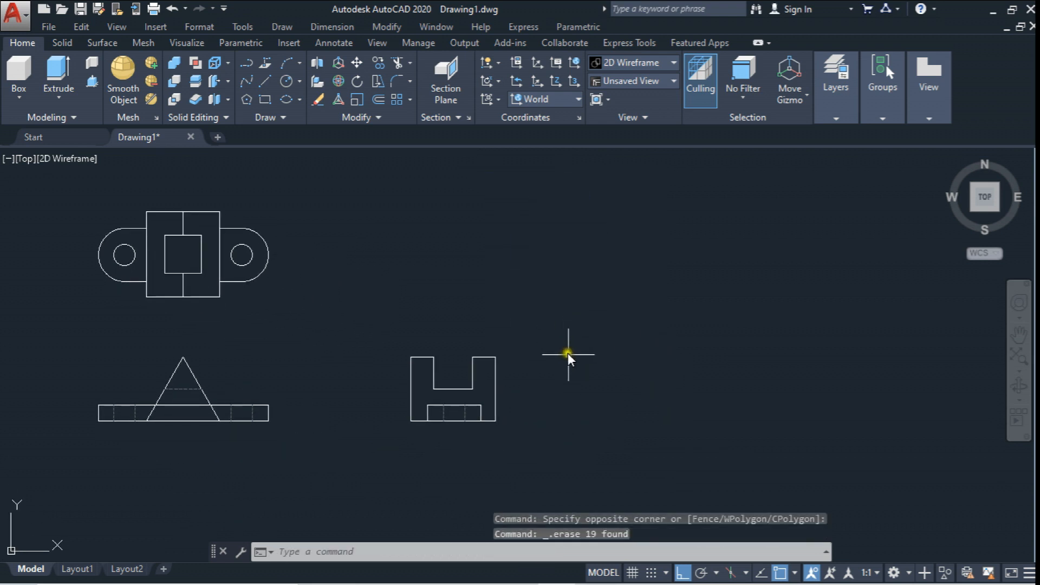
{"action": "right_click", "coordinate": [778, 574]}
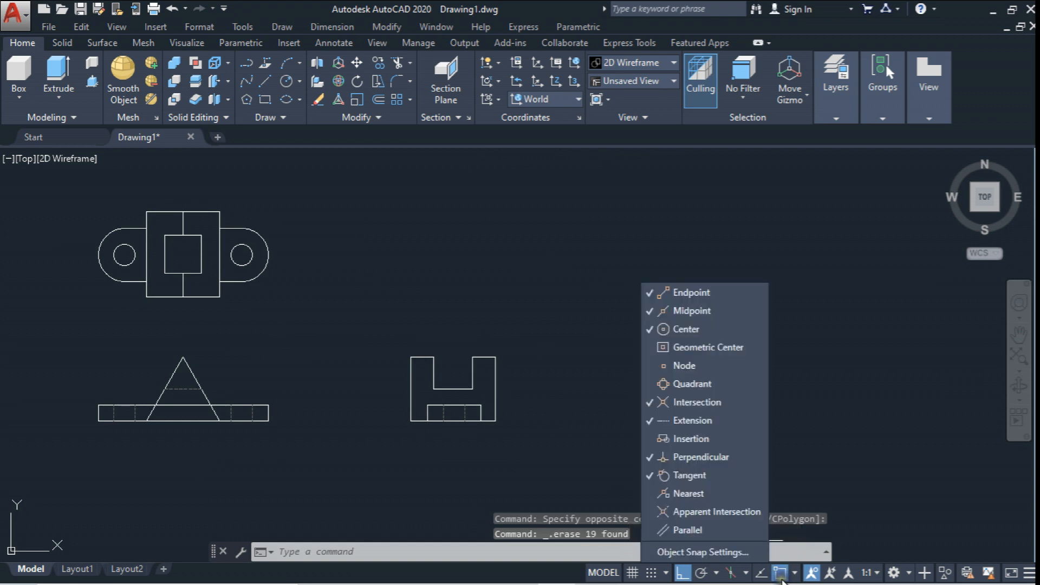
{"action": "left_click", "coordinate": [743, 552]}
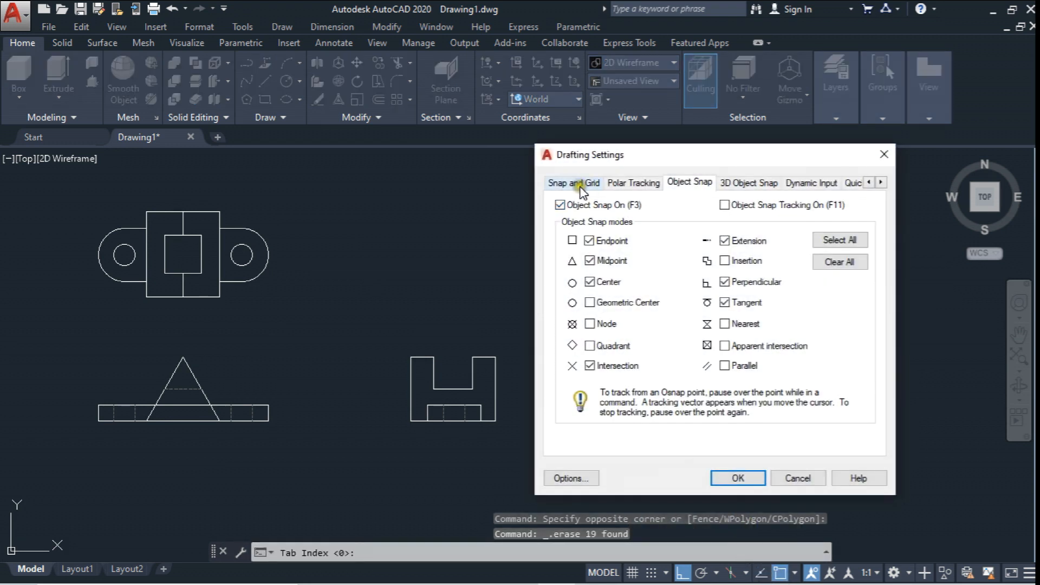
{"action": "left_click", "coordinate": [578, 183]}
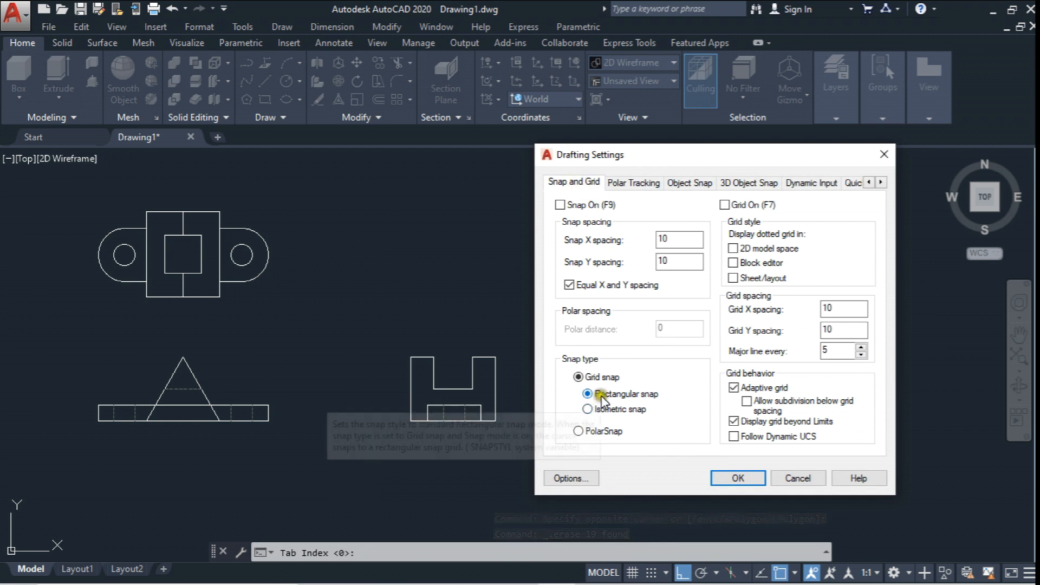
{"action": "left_click", "coordinate": [588, 409]}
{"action": "left_click", "coordinate": [735, 479]}
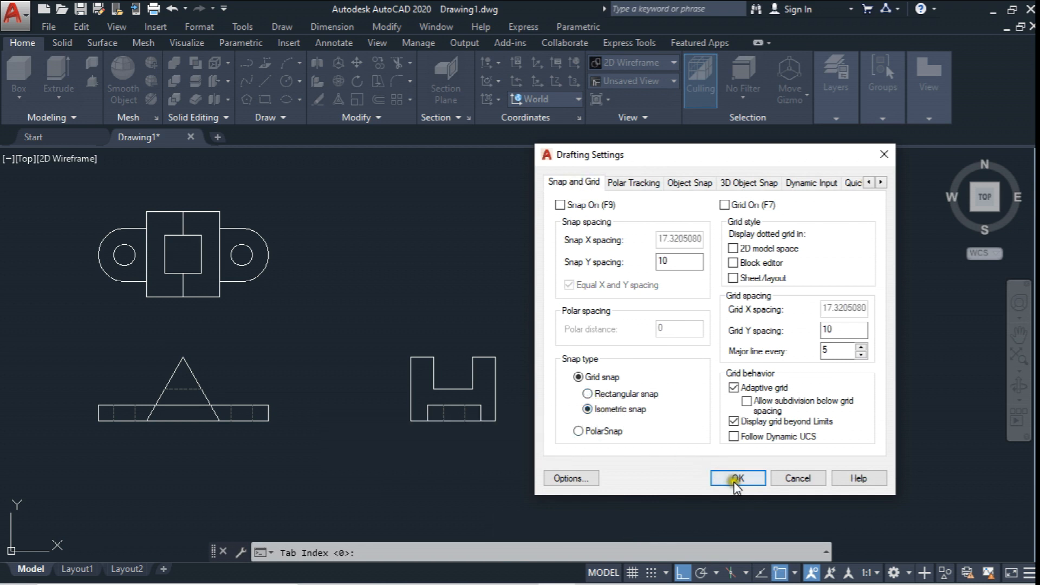
- Switch to Isométrico 1.pdf in Acrobat, examine the dimensioned views and isometric view, and return to AutoCAD
{"action": "middle_click_drag", "start_coordinate": [411, 346], "coordinate": [502, 338]}
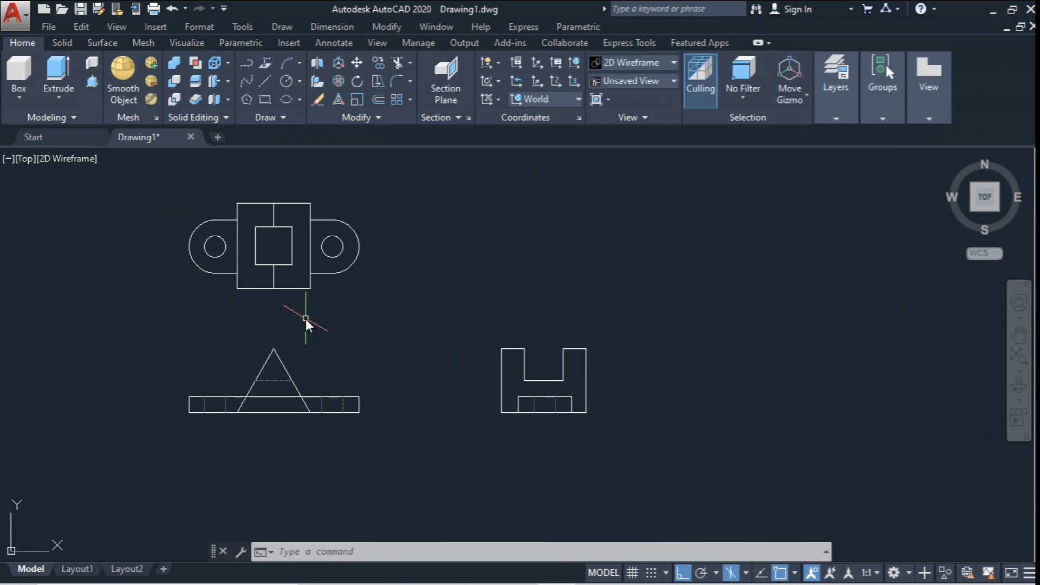
{"action": "mouse_move", "coordinate": [525, 569]}
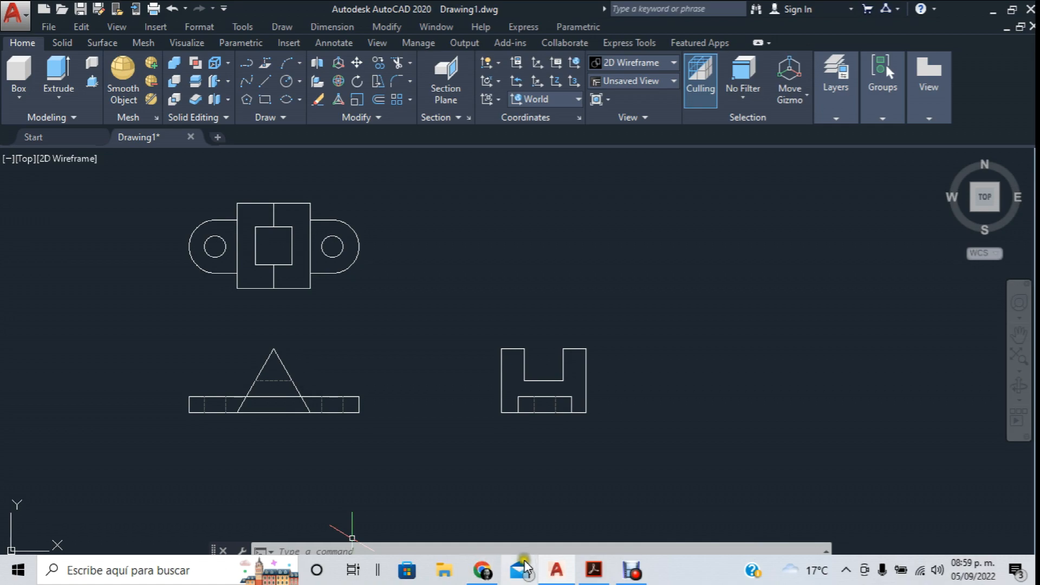
{"action": "left_click", "coordinate": [595, 570]}
{"action": "middle_click_drag", "start_coordinate": [526, 299], "coordinate": [528, 291]}
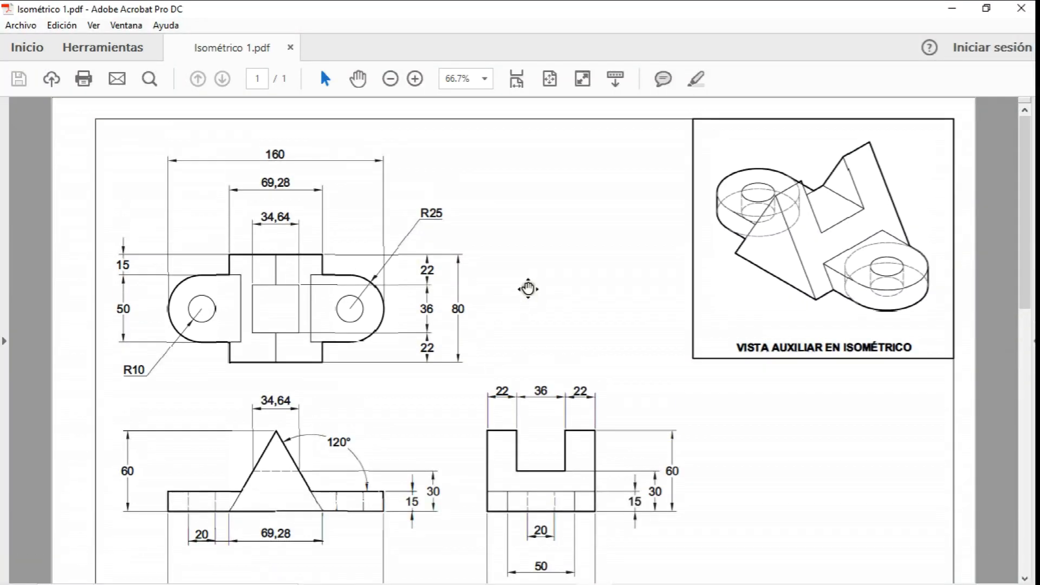
{"action": "scroll", "coordinate": [529, 285], "scroll_direction": "down", "scroll_amount": 2}
{"action": "mouse_move", "coordinate": [580, 581]}
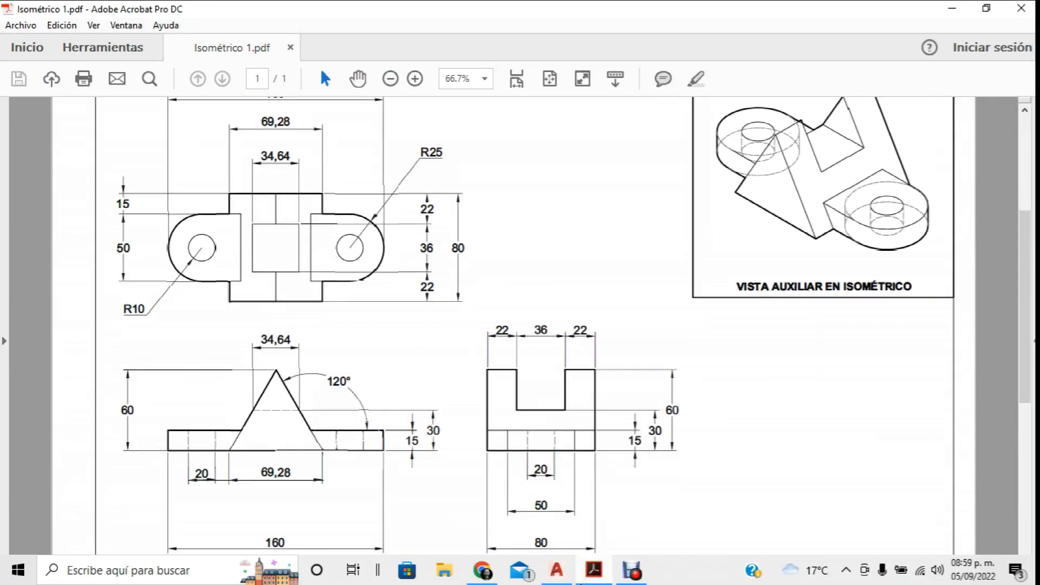
{"action": "key", "text": "alt+Tab"}
- Draw a 110 mm isometric line at 150° in the empty area beside the side view
{"action": "mouse_move", "coordinate": [419, 305]}
{"action": "middle_mouse_down"}
{"action": "mouse_move", "coordinate": [389, 301]}
{"action": "mouse_move", "coordinate": [386, 312]}
{"action": "middle_mouse_up"}
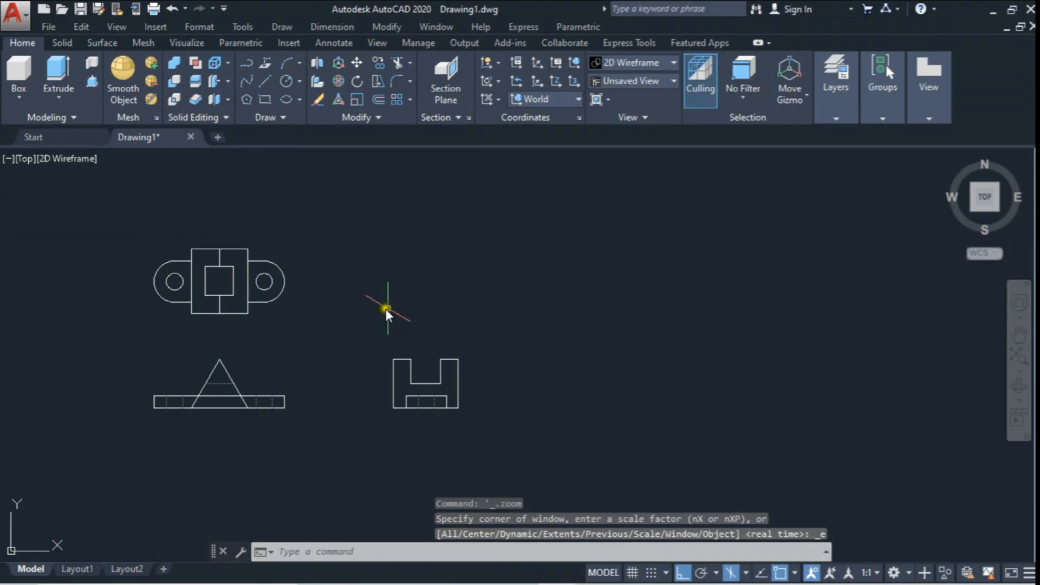
{"action": "left_click", "coordinate": [261, 86]}
{"action": "left_click", "coordinate": [637, 428]}
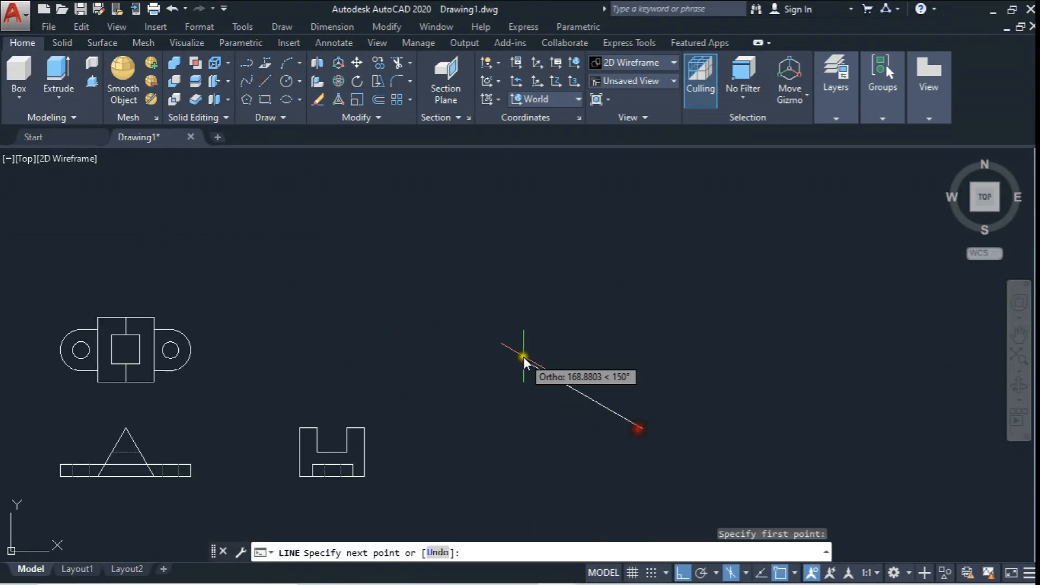
{"action": "type", "text": "11"}
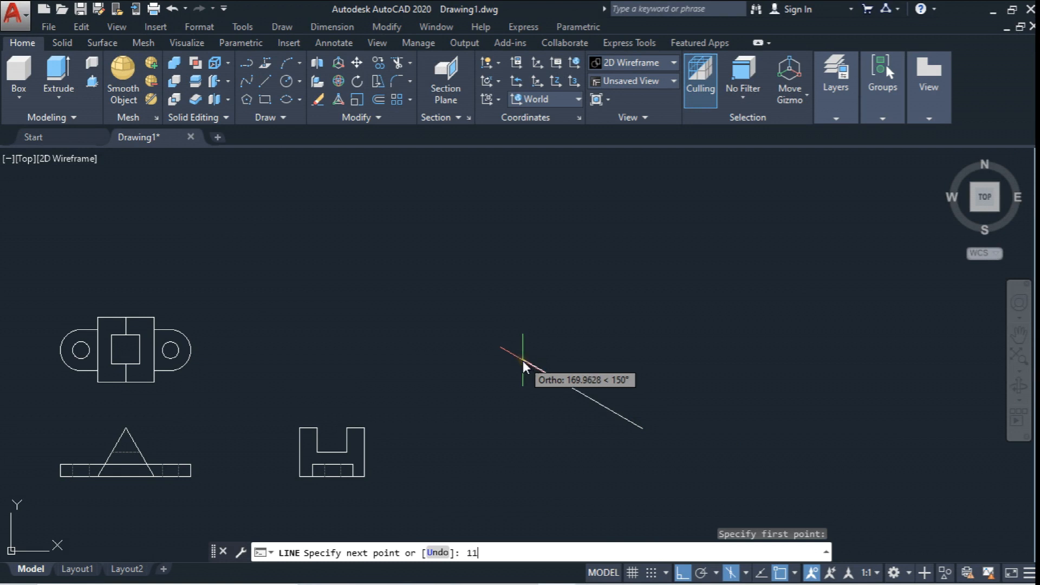
{"action": "type", "text": "0"}
{"action": "key", "text": "Return"}
{"action": "key", "text": "Escape"}
{"action": "mouse_move", "coordinate": [643, 364]}
{"action": "middle_mouse_down"}
{"action": "mouse_move", "coordinate": [615, 370]}
{"action": "mouse_move", "coordinate": [595, 307]}
{"action": "mouse_move", "coordinate": [621, 311]}
{"action": "middle_mouse_up"}
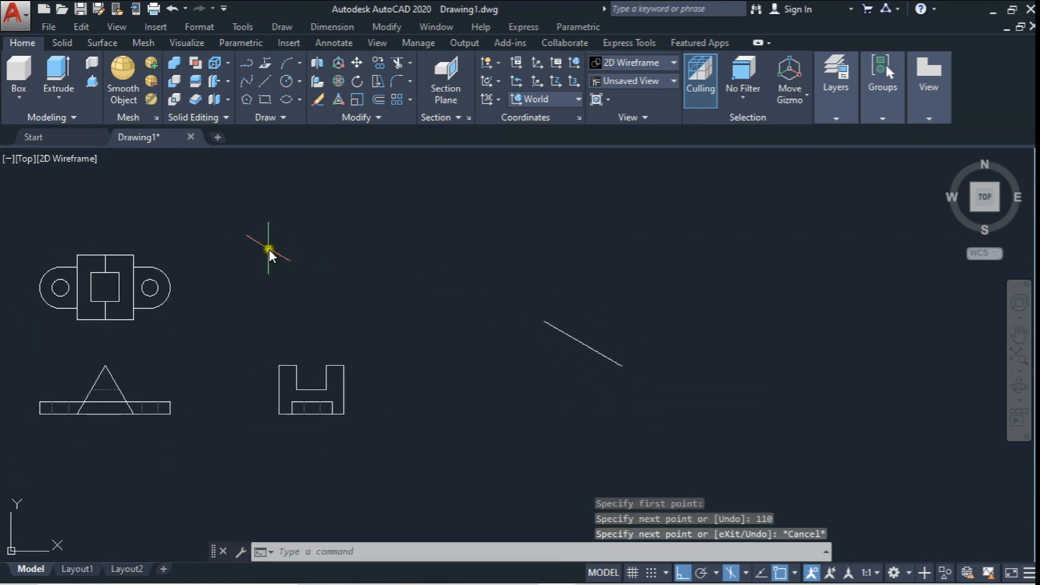
- Measure the width of the top view's right rounded tab with a linear dimension, without placing it
{"action": "middle_click_drag", "start_coordinate": [273, 251], "coordinate": [317, 239]}
{"action": "left_click", "coordinate": [344, 40]}
{"action": "left_click", "coordinate": [290, 99]}
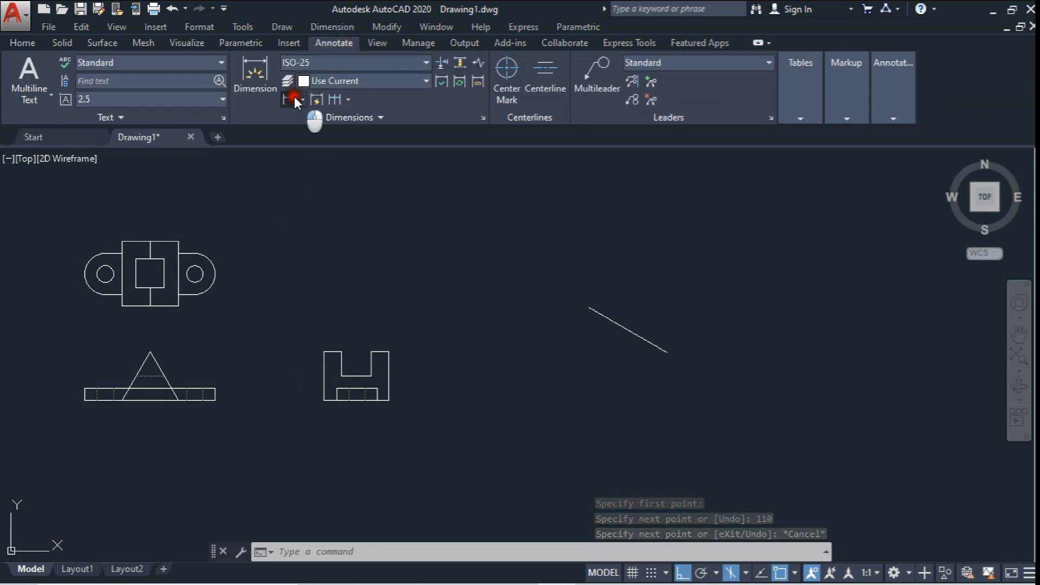
{"action": "scroll", "coordinate": [172, 294], "scroll_direction": "up", "scroll_amount": 2}
{"action": "scroll", "coordinate": [171, 293], "scroll_direction": "up", "scroll_amount": 2}
{"action": "left_click", "coordinate": [225, 204]}
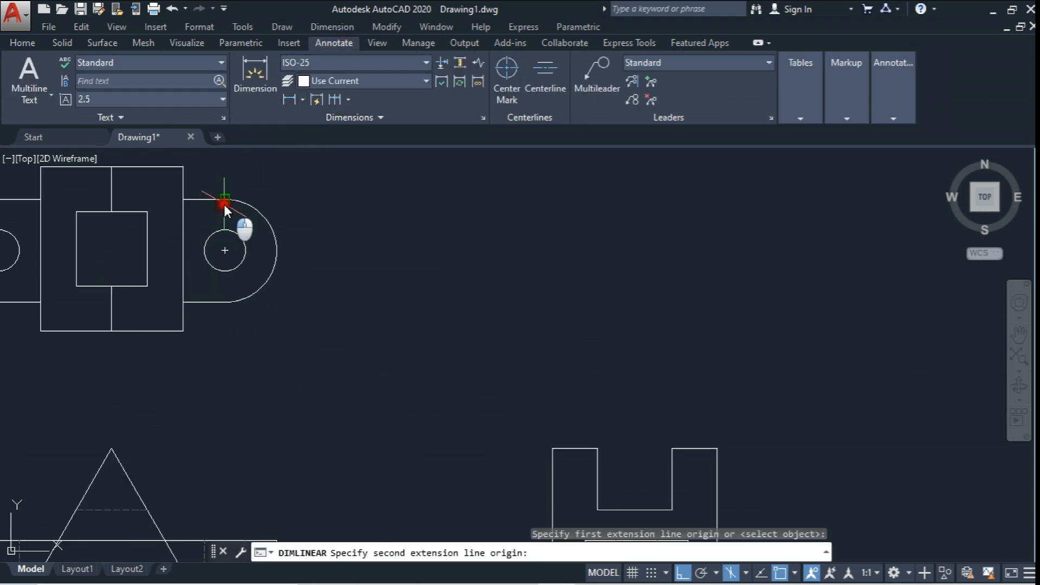
{"action": "left_click", "coordinate": [219, 307]}
{"action": "scroll", "coordinate": [304, 285], "scroll_direction": "down", "scroll_amount": 6}
{"action": "scroll", "coordinate": [671, 280], "scroll_direction": "up", "scroll_amount": 4}
{"action": "key", "text": "Escape"}
- Draw a separate 50 mm isometric line at 150° to the right of the 110 mm line
{"action": "left_click", "coordinate": [23, 43]}
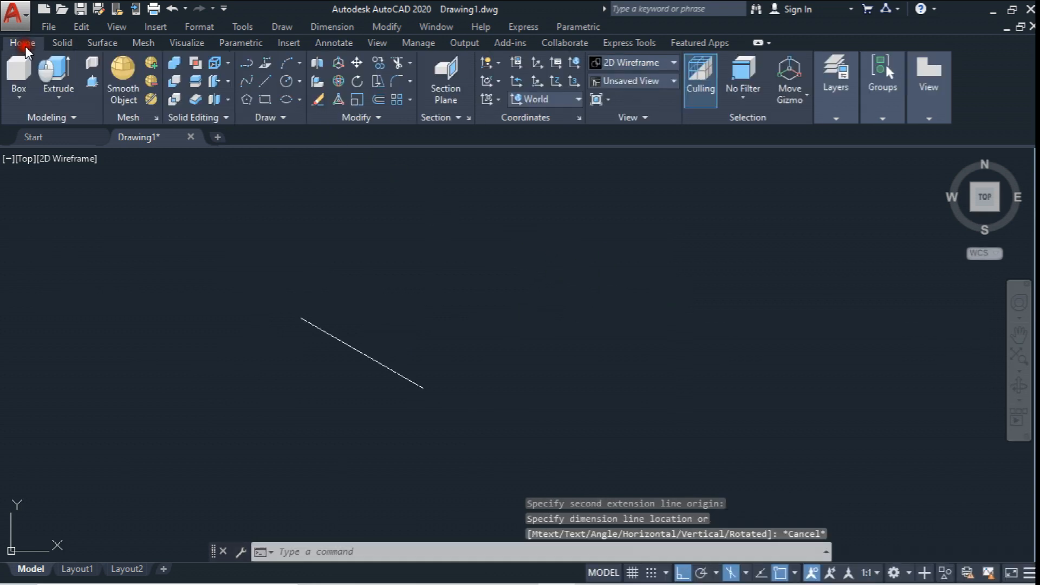
{"action": "left_click", "coordinate": [264, 81]}
{"action": "left_click", "coordinate": [630, 386]}
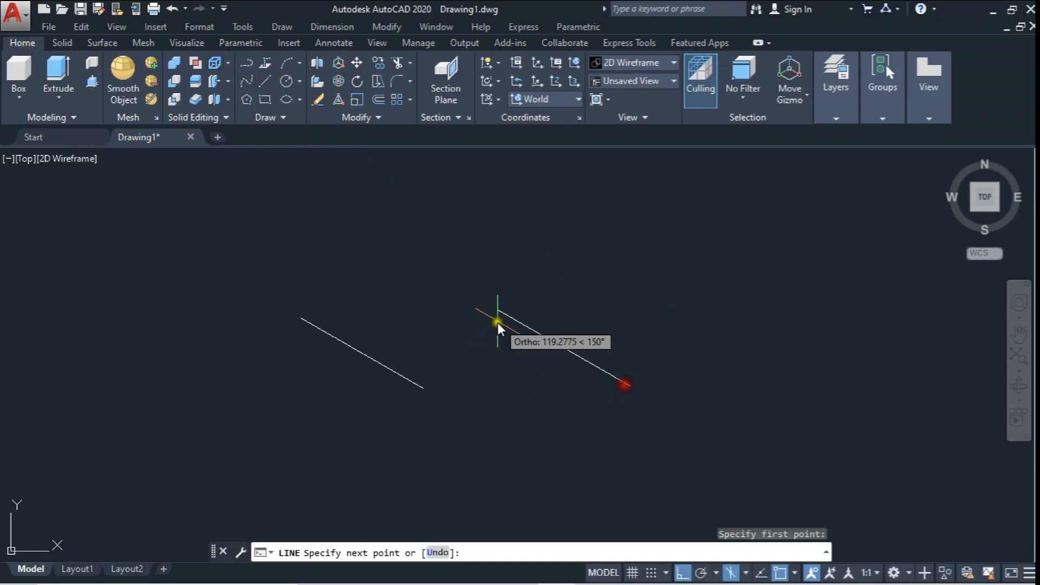
{"action": "type", "text": "50"}
{"action": "key", "text": "Return"}
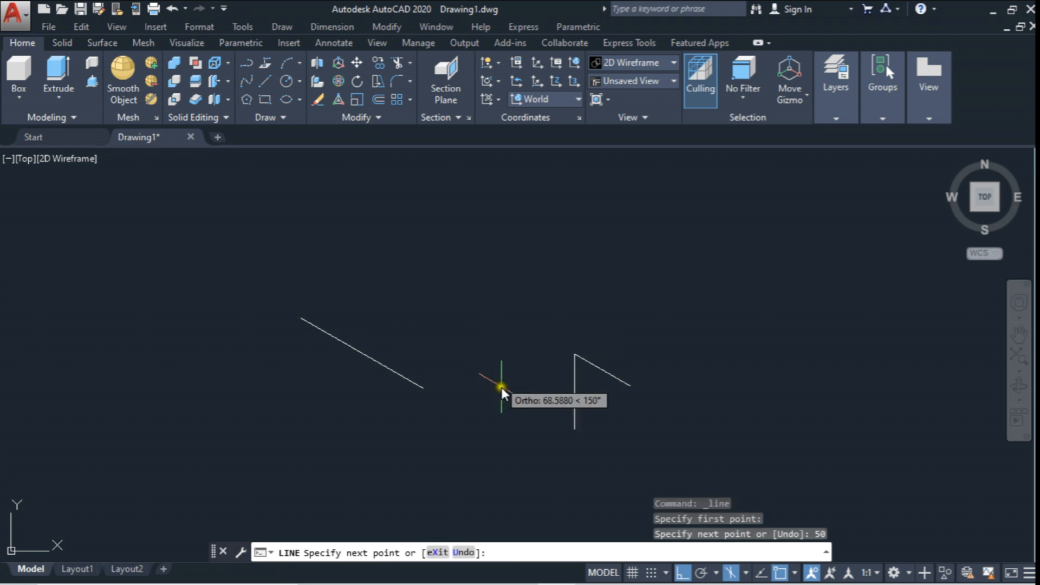
{"action": "key", "text": "Escape"}
{"action": "middle_click_drag", "start_coordinate": [552, 285], "coordinate": [454, 231]}
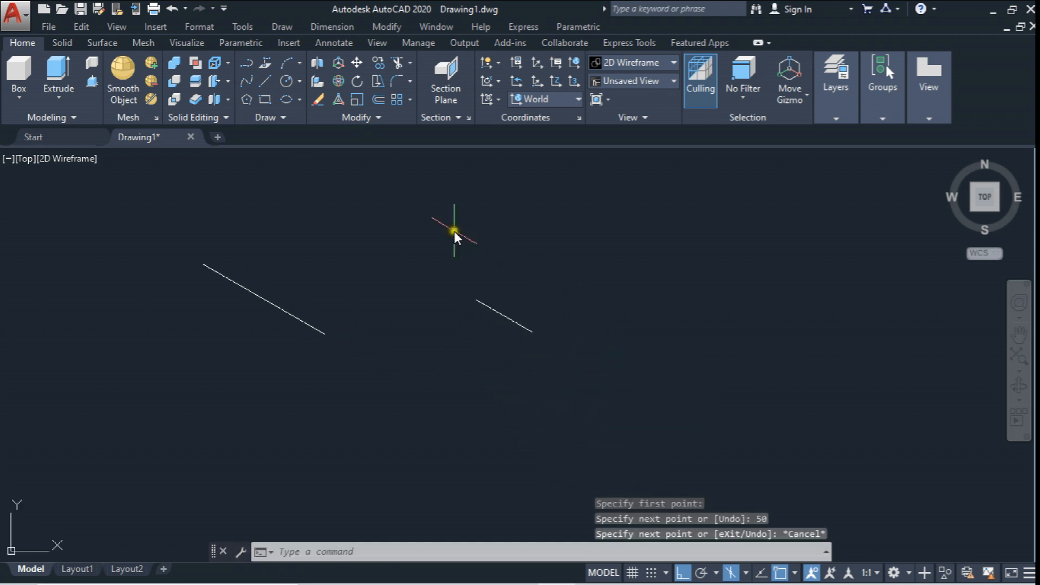
- Mirror the 50 mm line about a vertical axis through its lower endpoint, keeping the original
{"action": "left_click", "coordinate": [379, 118]}
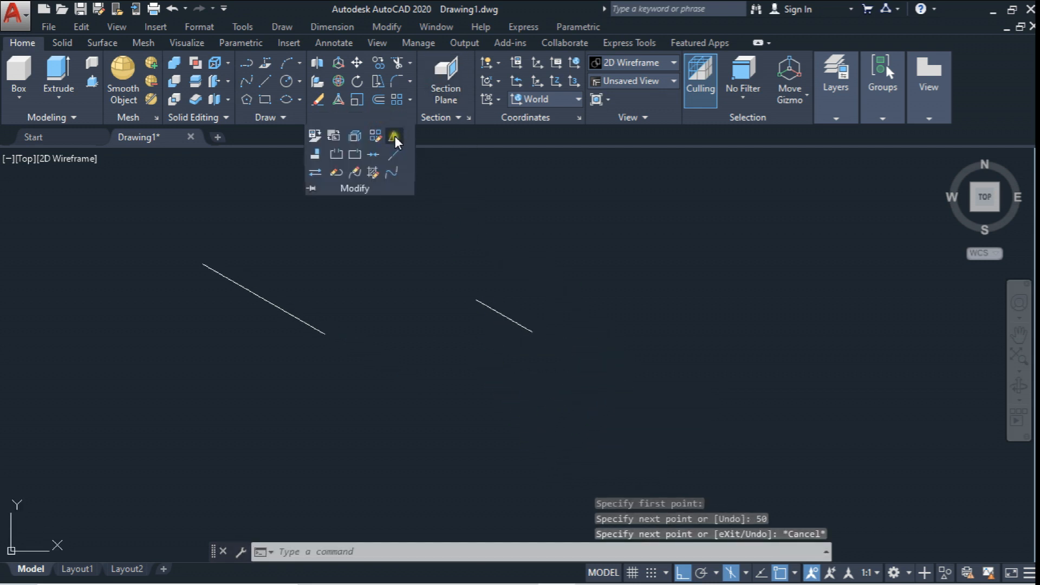
{"action": "left_click", "coordinate": [394, 136]}
{"action": "left_click", "coordinate": [531, 305]}
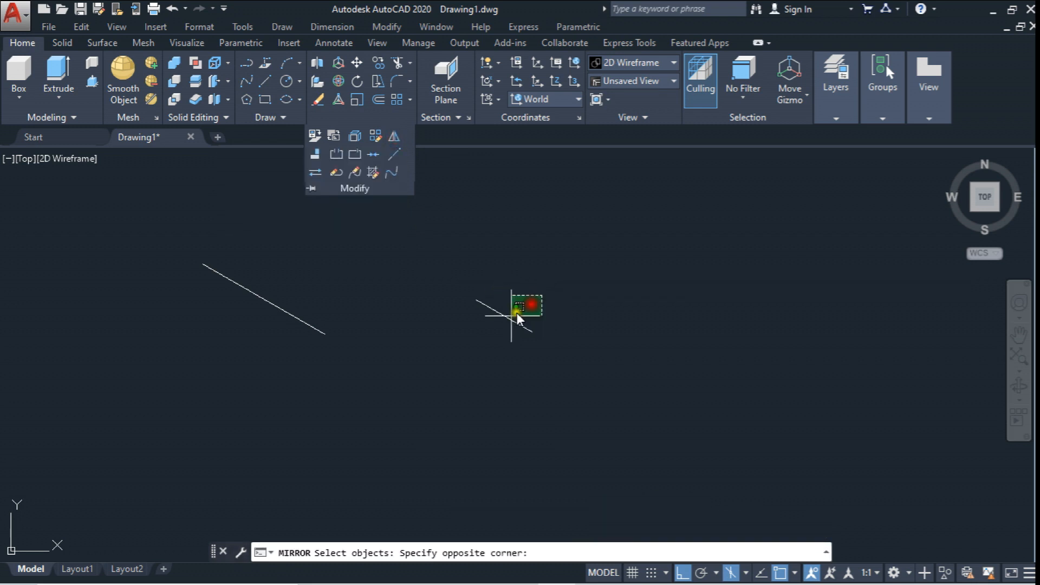
{"action": "left_click", "coordinate": [484, 342]}
{"action": "key", "text": "Return"}
{"action": "left_click", "coordinate": [531, 331]}
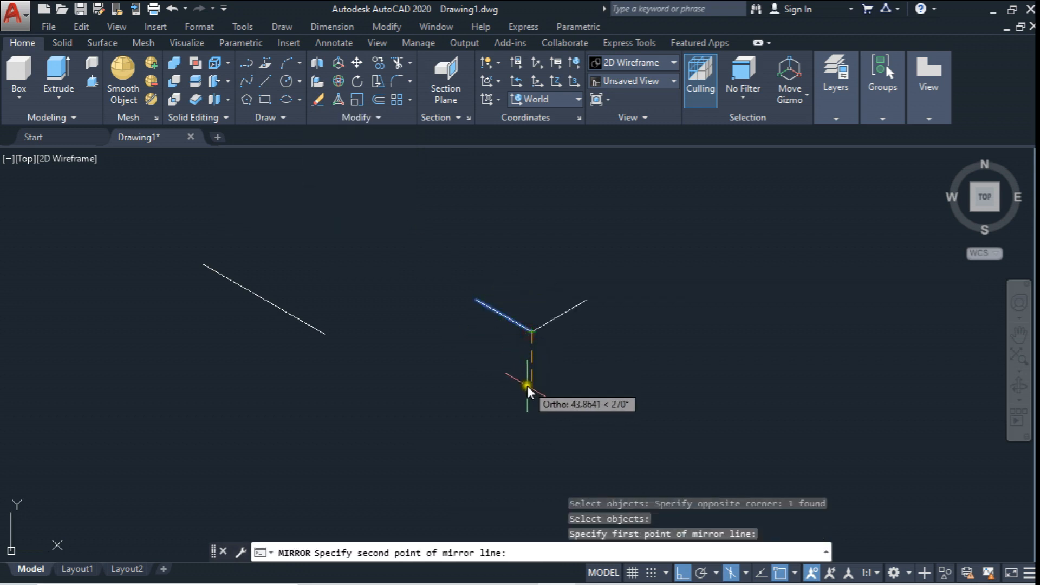
{"action": "left_click", "coordinate": [526, 382]}
{"action": "key", "text": "Return"}
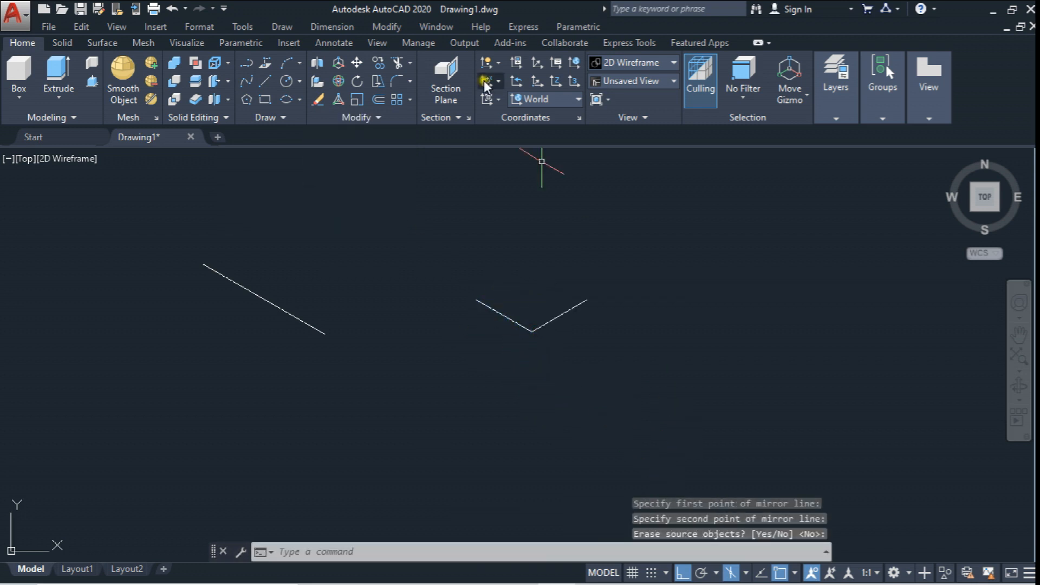
- Copy the mirrored line from the shared lower vertex to the upper endpoint of the original 50 mm line
{"action": "left_click", "coordinate": [378, 63]}
{"action": "left_click", "coordinate": [577, 324]}
{"action": "left_click", "coordinate": [551, 290]}
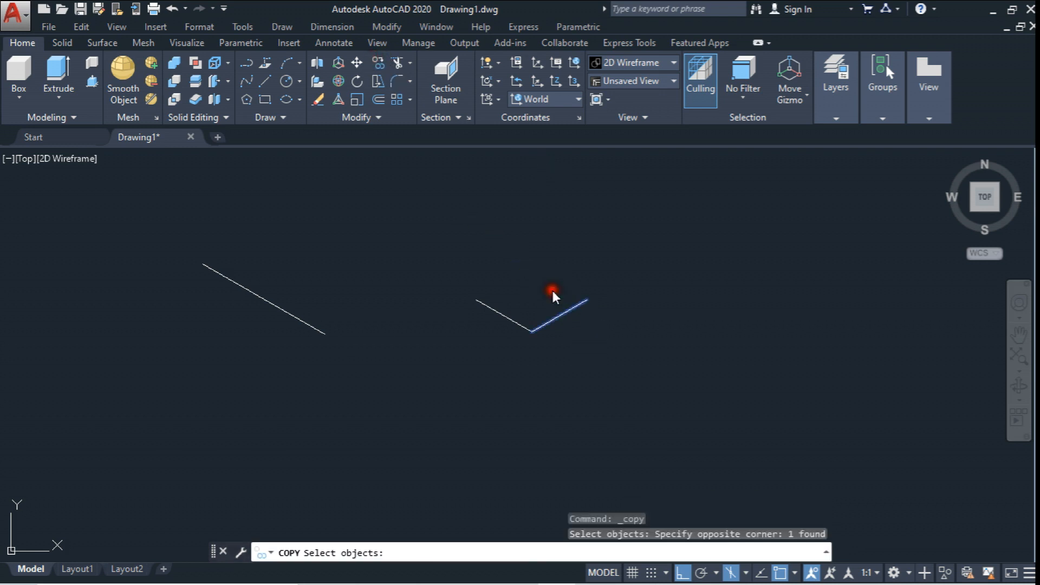
{"action": "key", "text": "Return"}
{"action": "left_click", "coordinate": [532, 332]}
{"action": "left_click", "coordinate": [479, 297]}
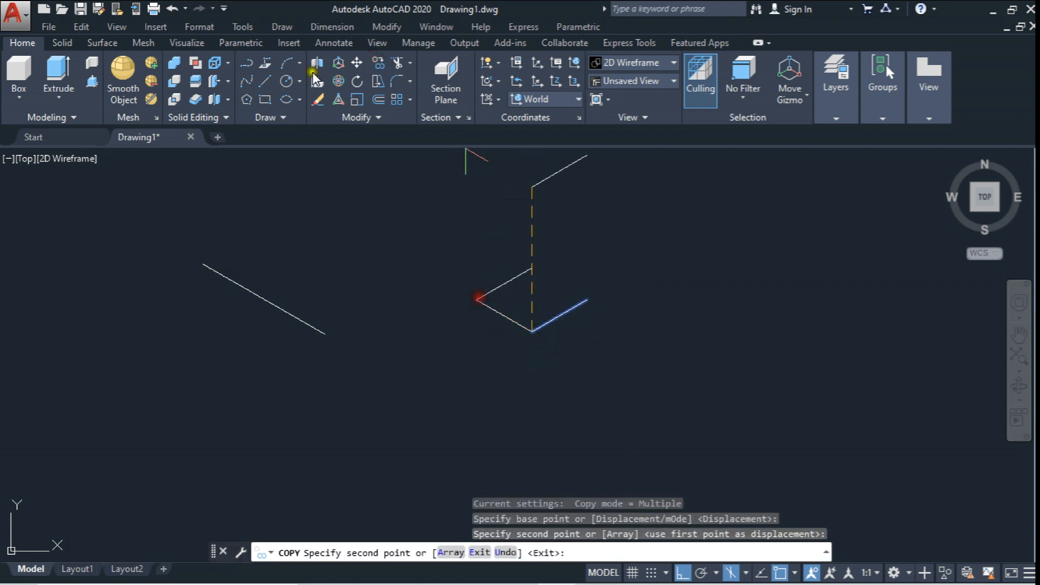
- Copy the original 50 mm line from the lower vertex to the mirrored line's upper endpoint, forming the rhombus's fourth side
{"action": "left_click", "coordinate": [378, 64]}
{"action": "left_click", "coordinate": [517, 308]}
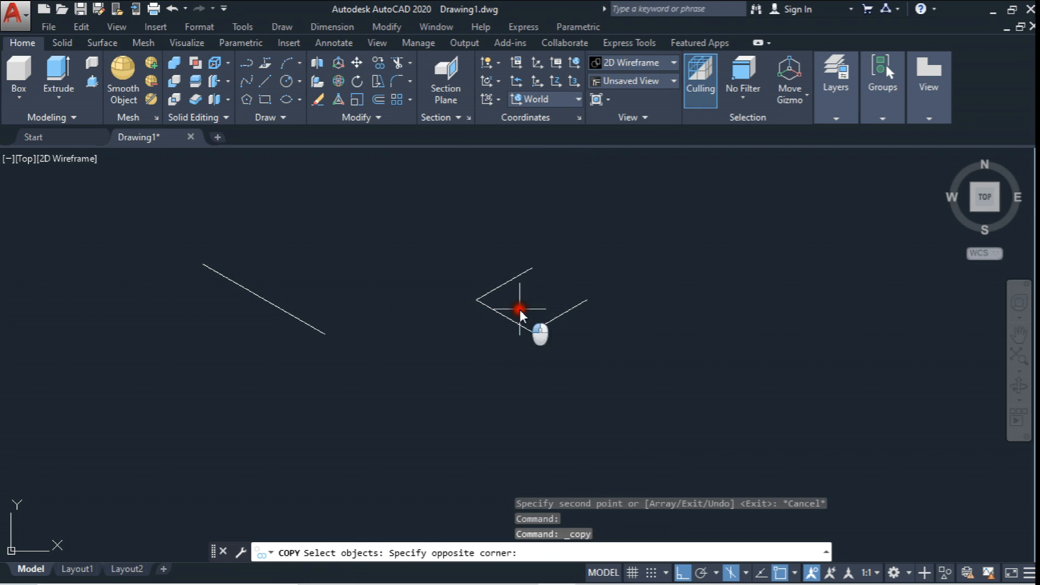
{"action": "left_click", "coordinate": [503, 316]}
{"action": "right_click", "coordinate": [507, 343]}
{"action": "left_click", "coordinate": [535, 333]}
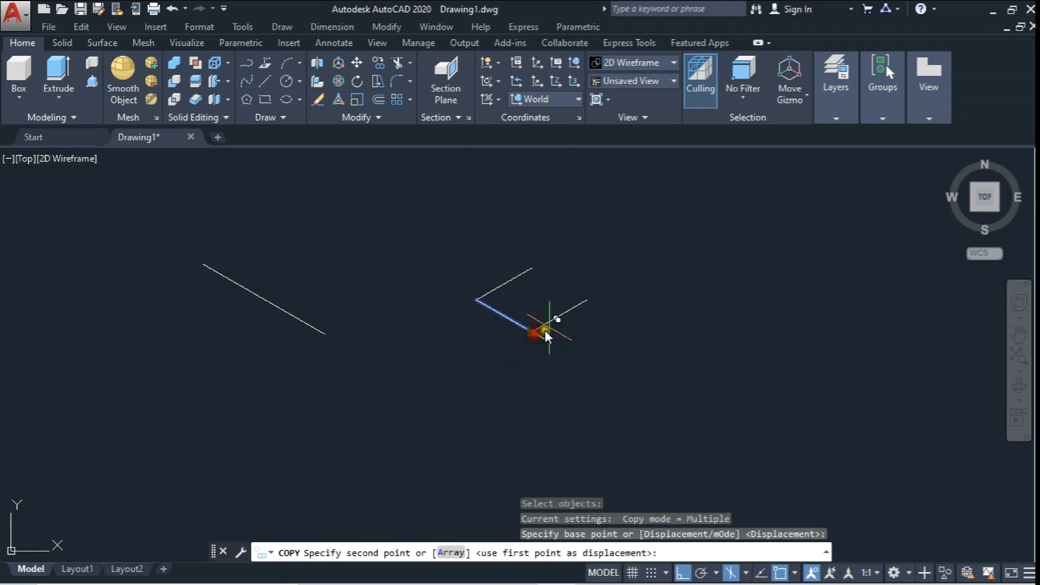
{"action": "left_click", "coordinate": [587, 300]}
{"action": "key", "text": "Escape"}
{"action": "scroll", "coordinate": [588, 282], "scroll_direction": "up", "scroll_amount": 2}
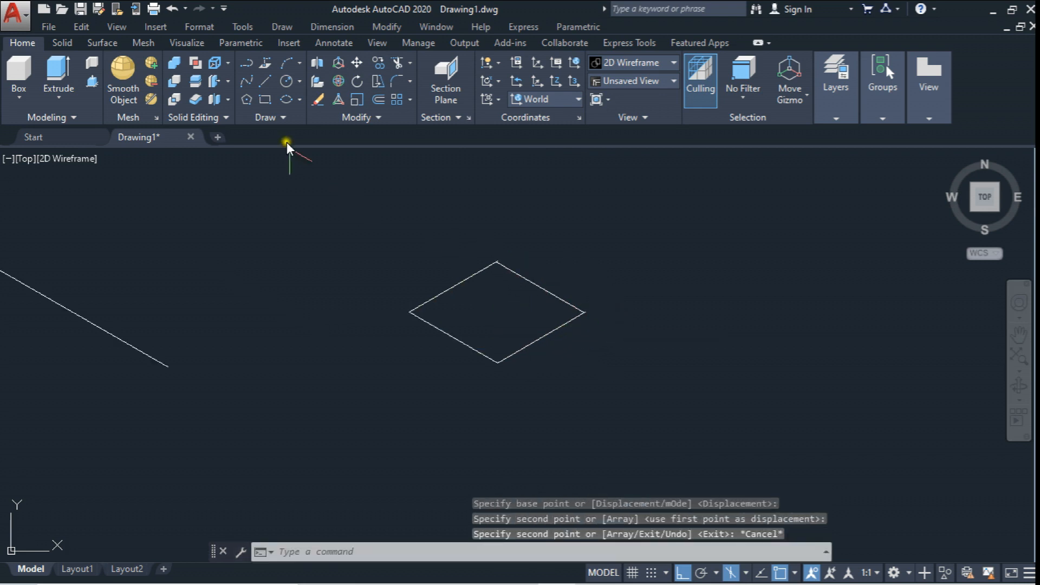
{"action": "left_click", "coordinate": [264, 81]}
{"action": "scroll", "coordinate": [553, 279], "scroll_direction": "up", "scroll_amount": 4}
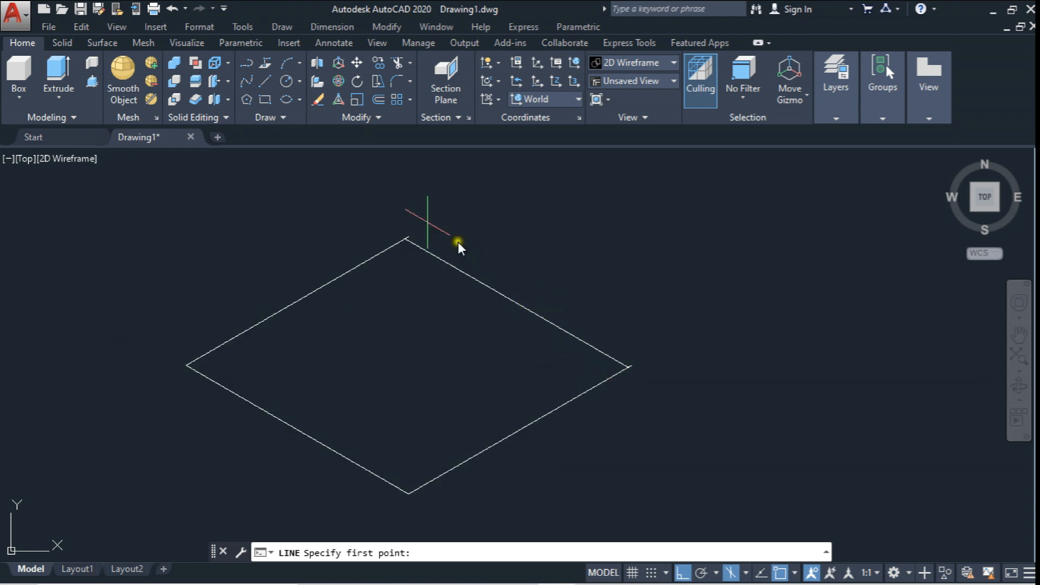
{"action": "key", "text": "Escape"}
- Move the rhombus's upper-right side so its lower endpoint meets the end of the lower-right side
{"action": "left_click", "coordinate": [362, 64]}
{"action": "left_click", "coordinate": [483, 281]}
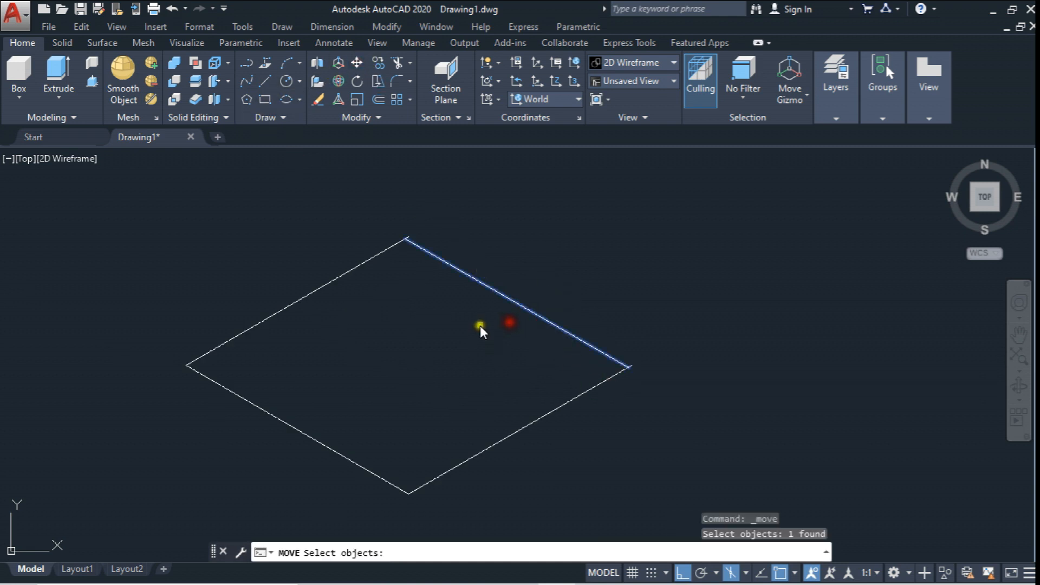
{"action": "key", "text": "Return"}
{"action": "scroll", "coordinate": [541, 368], "scroll_direction": "up", "scroll_amount": 2}
{"action": "left_click", "coordinate": [704, 343]}
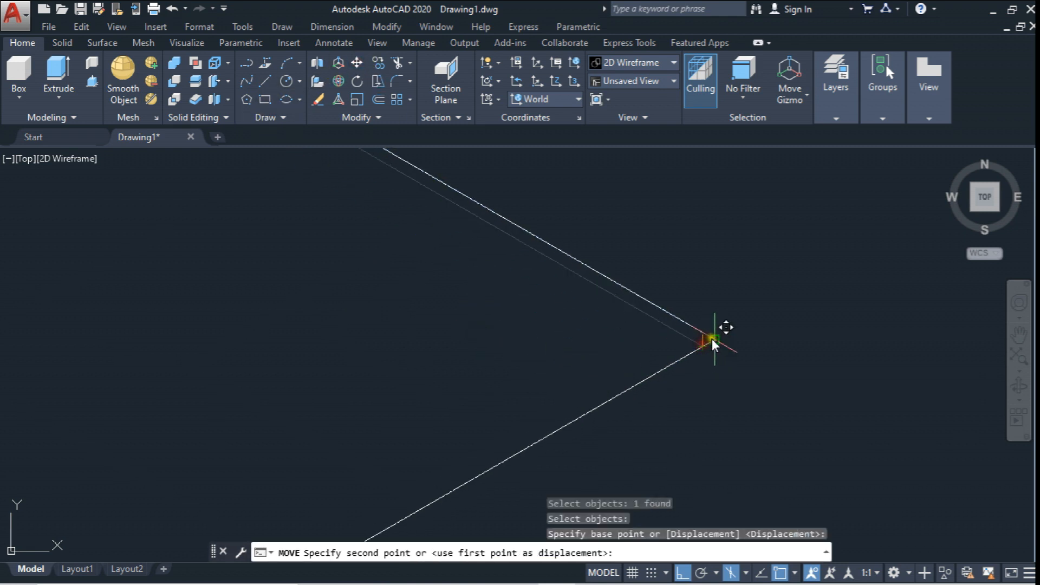
{"action": "left_click", "coordinate": [708, 340]}
- Draw the horizontal diagonal between the rhombus's left and right vertices
{"action": "scroll", "coordinate": [696, 268], "scroll_direction": "down", "scroll_amount": 3}
{"action": "scroll", "coordinate": [487, 325], "scroll_direction": "down", "scroll_amount": 4}
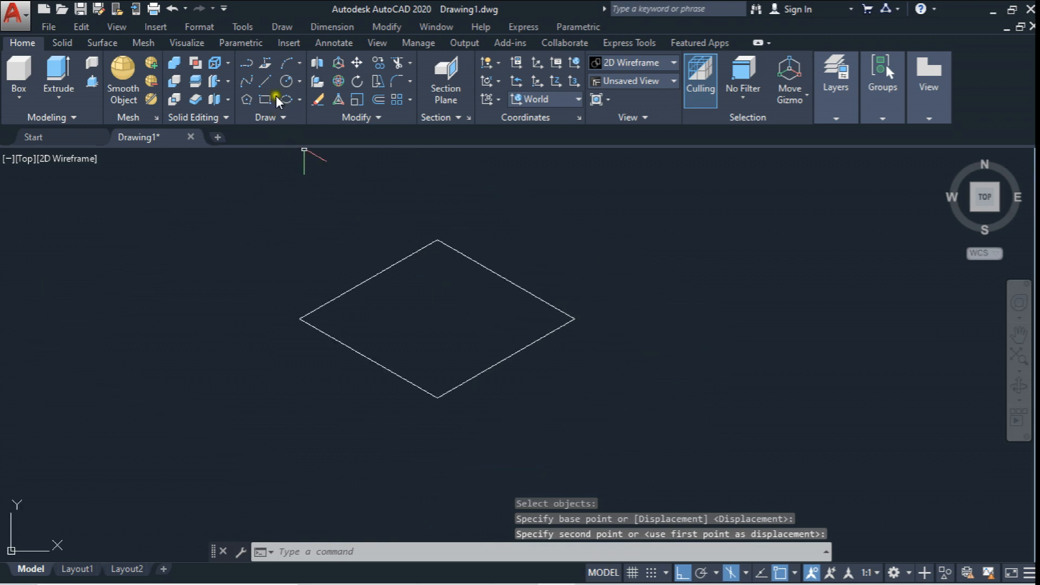
{"action": "left_click", "coordinate": [265, 81]}
{"action": "left_click", "coordinate": [310, 326]}
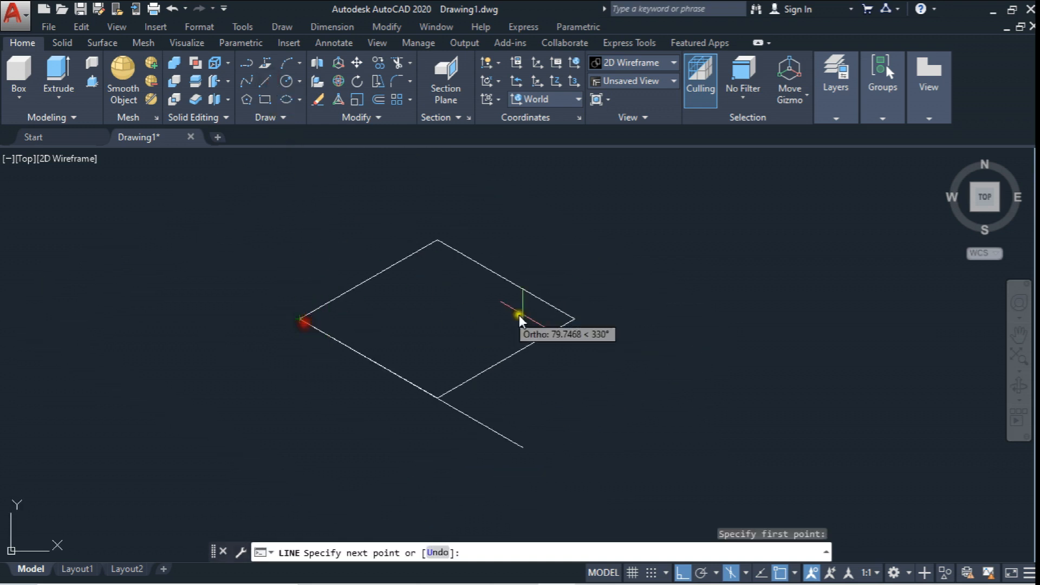
{"action": "left_click", "coordinate": [578, 315]}
{"action": "key", "text": "Escape"}
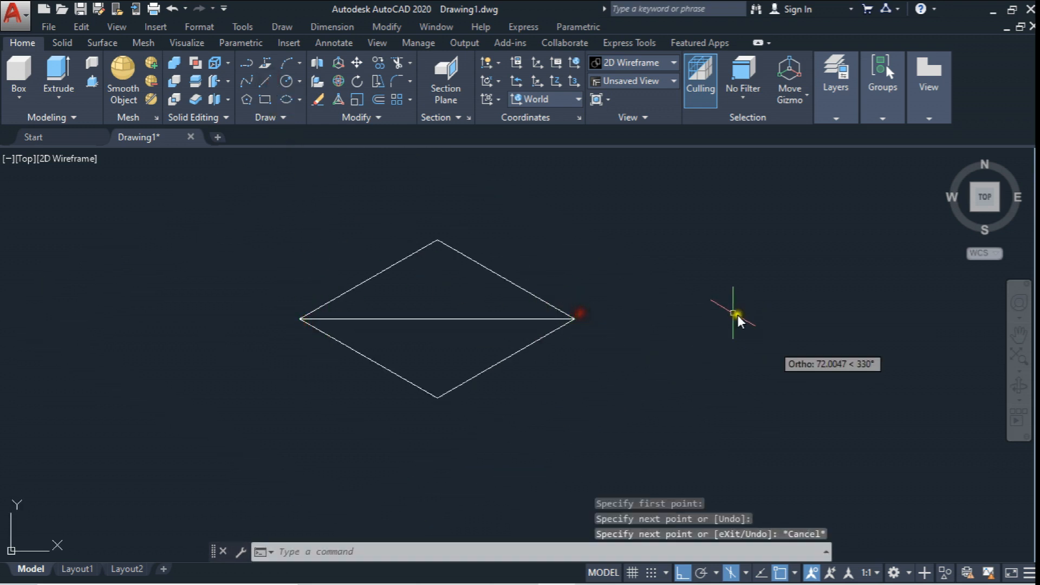
- Draw an isocircle of diameter 50 centred on the midpoint of the rhombus's diagonal
{"action": "left_click", "coordinate": [287, 99]}
{"action": "left_click", "coordinate": [297, 100]}
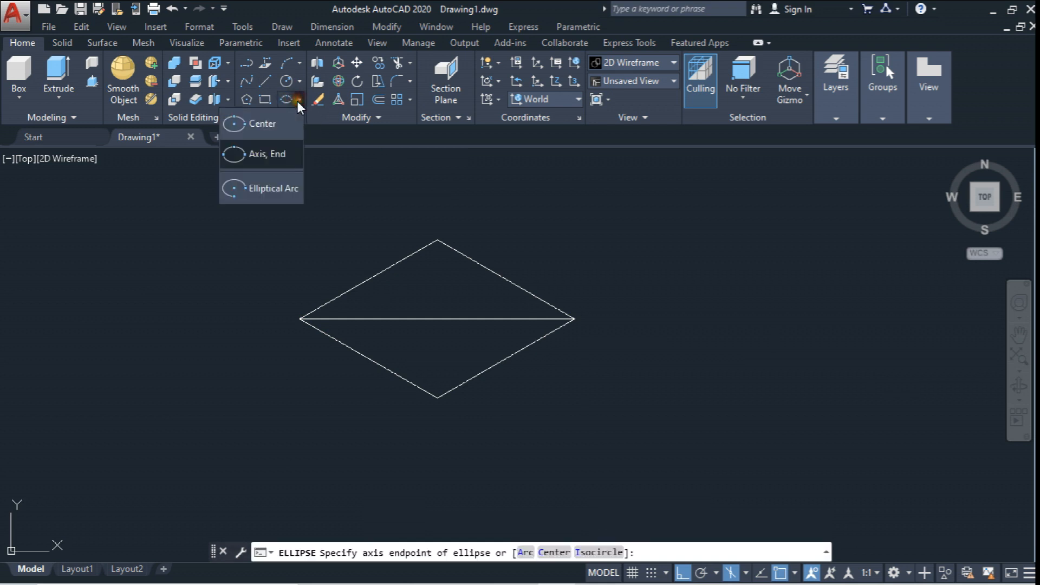
{"action": "left_click", "coordinate": [278, 152]}
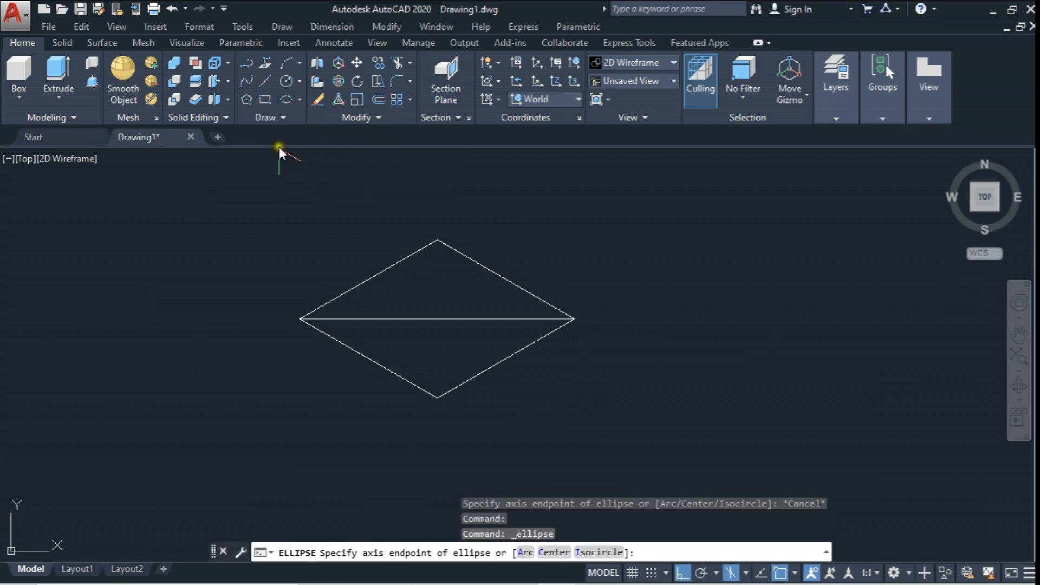
{"action": "left_click", "coordinate": [597, 552]}
{"action": "left_click", "coordinate": [439, 327]}
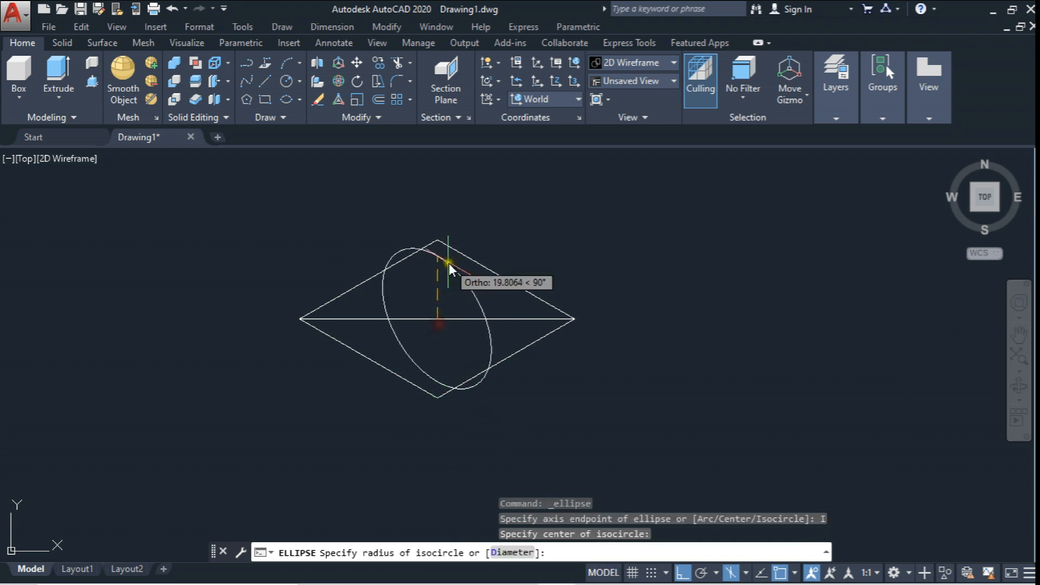
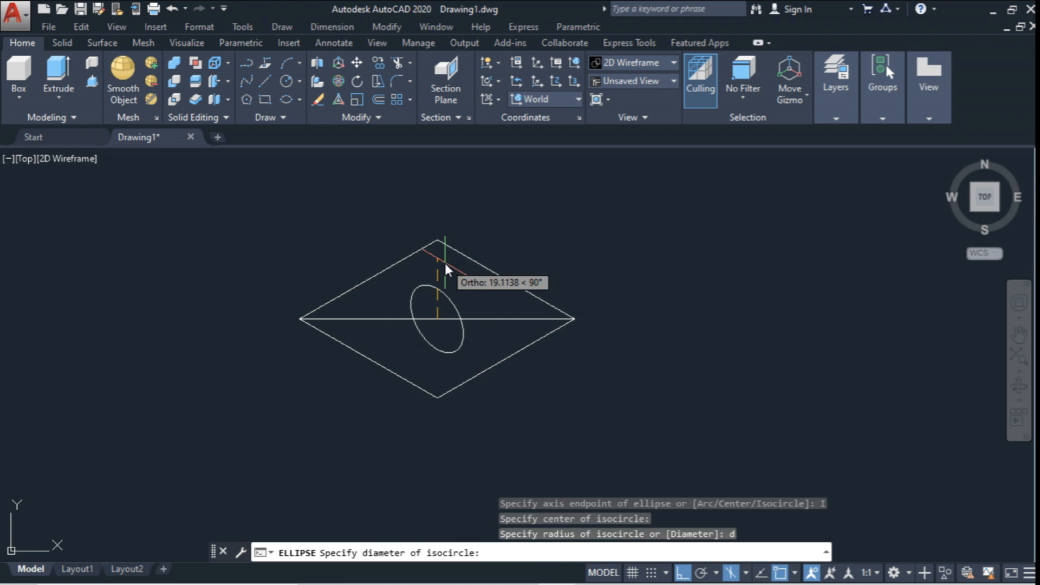
{"action": "type", "text": "0"}
{"action": "key", "text": "Return"}
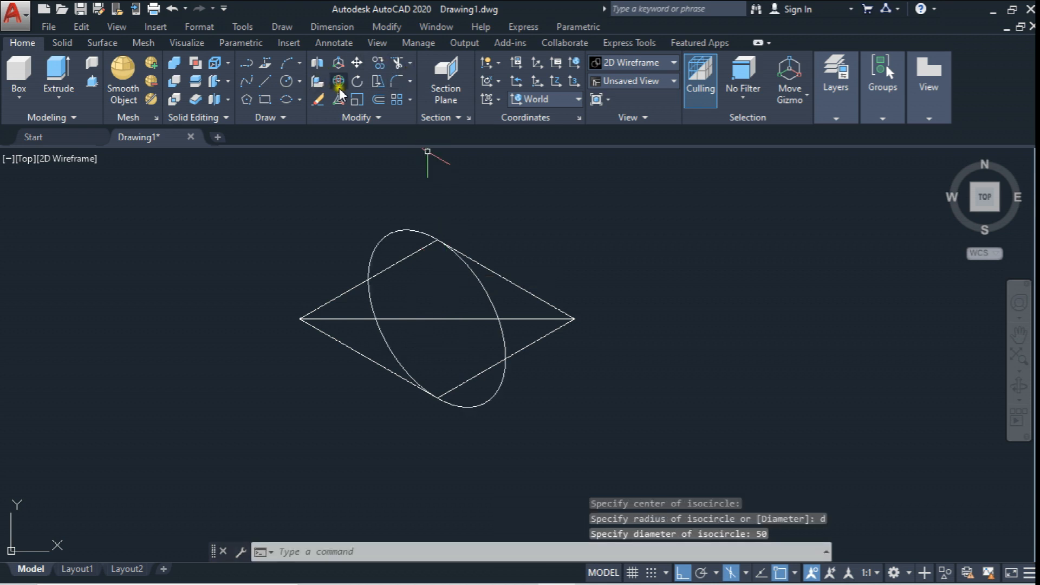
- Rotate the isocircle 60° about the midpoint of the diagonal so it fits inside the rhombus
{"action": "left_click", "coordinate": [357, 81]}
{"action": "left_click", "coordinate": [411, 232]}
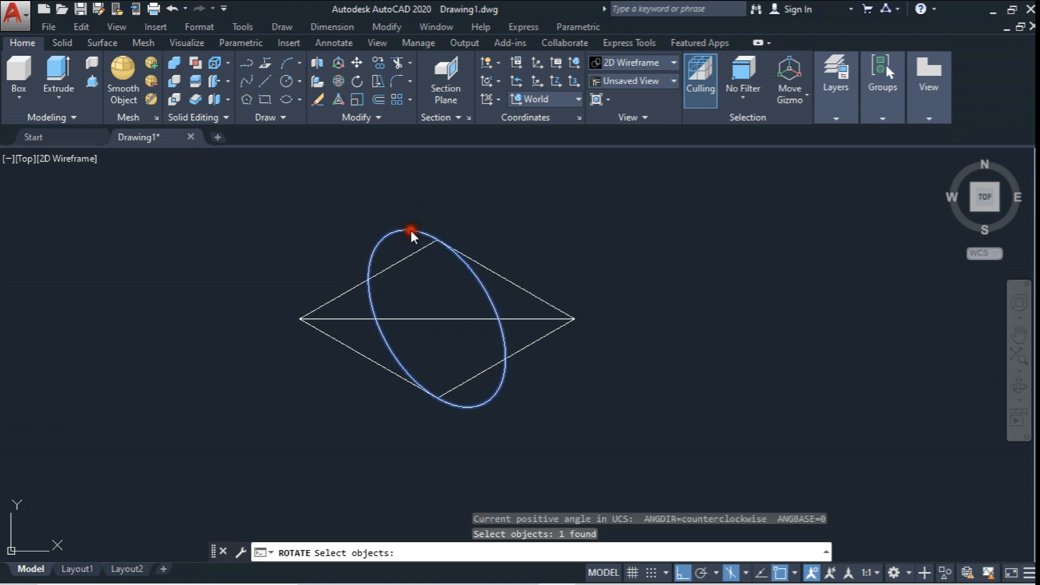
{"action": "key", "text": "Return"}
{"action": "left_click", "coordinate": [437, 318]}
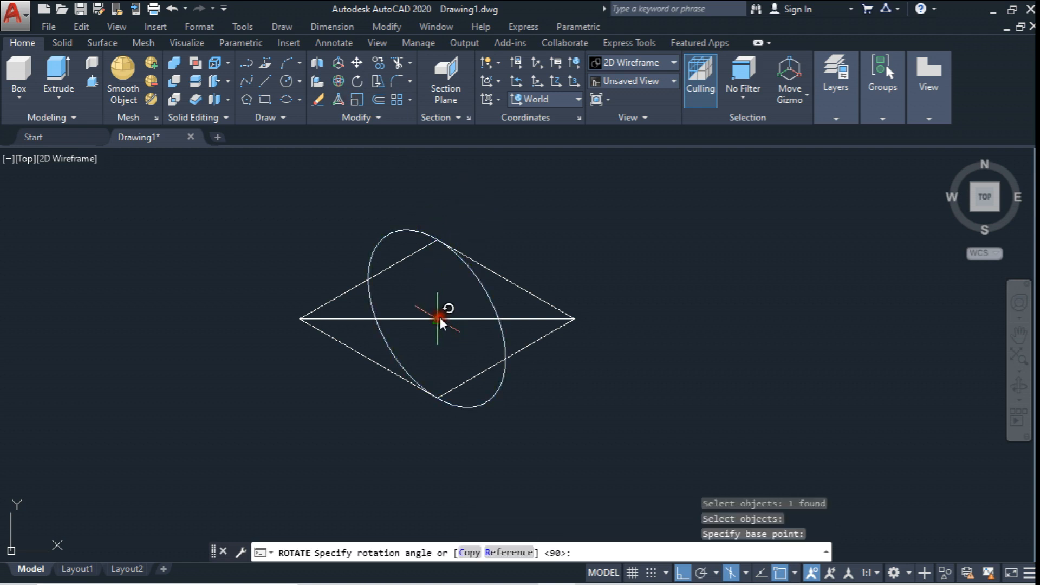
{"action": "type", "text": "60"}
{"action": "key", "text": "Return"}
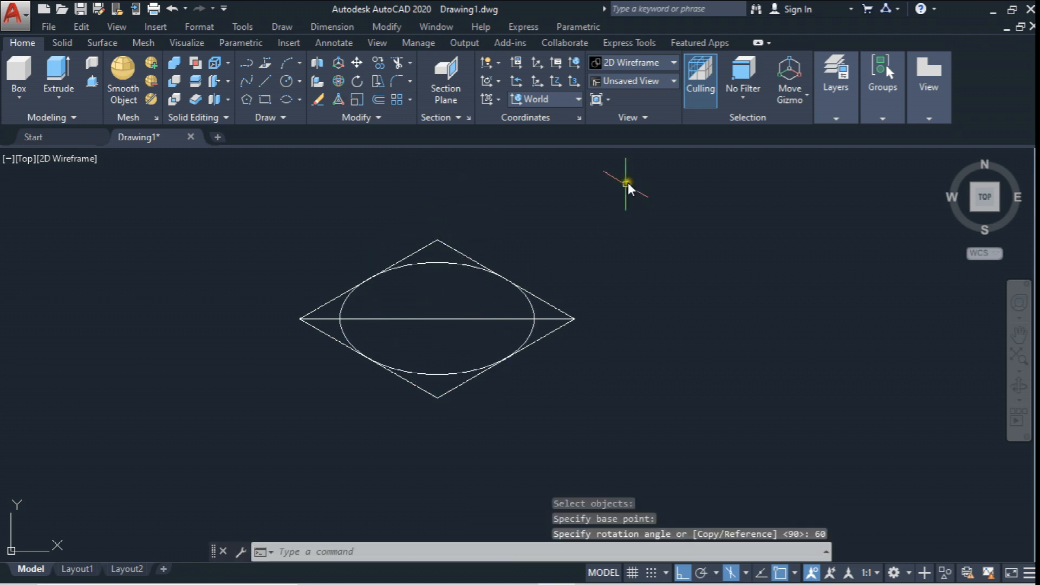
{"action": "scroll", "coordinate": [601, 210], "scroll_direction": "down", "scroll_amount": 5}
{"action": "scroll", "coordinate": [591, 222], "scroll_direction": "up", "scroll_amount": 8}
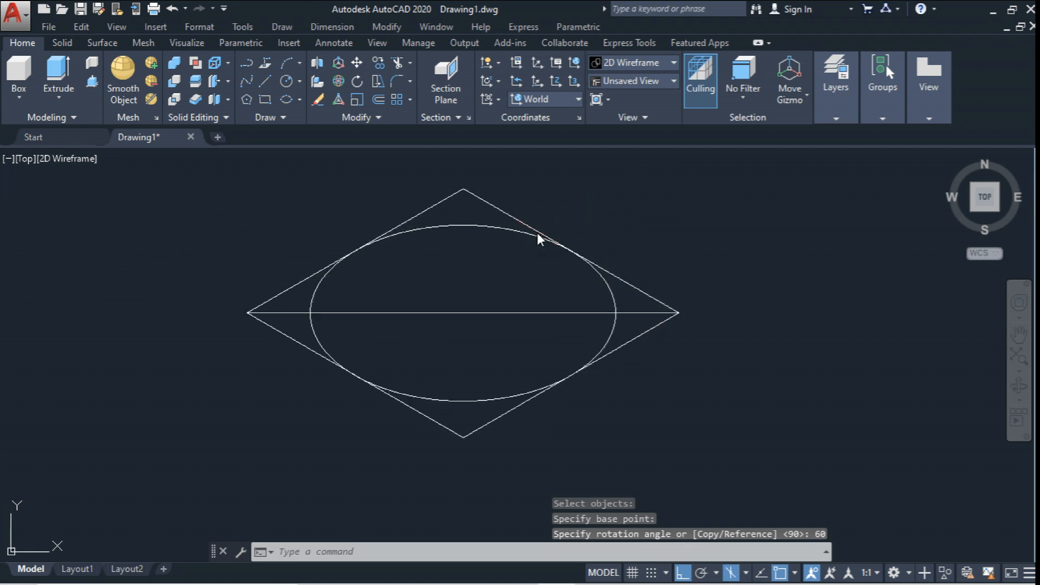
- Measure the distance between the two dashed hole lines in the U-shaped side view with a linear dimension, without placing it
{"action": "scroll", "coordinate": [545, 251], "scroll_direction": "down", "scroll_amount": 10}
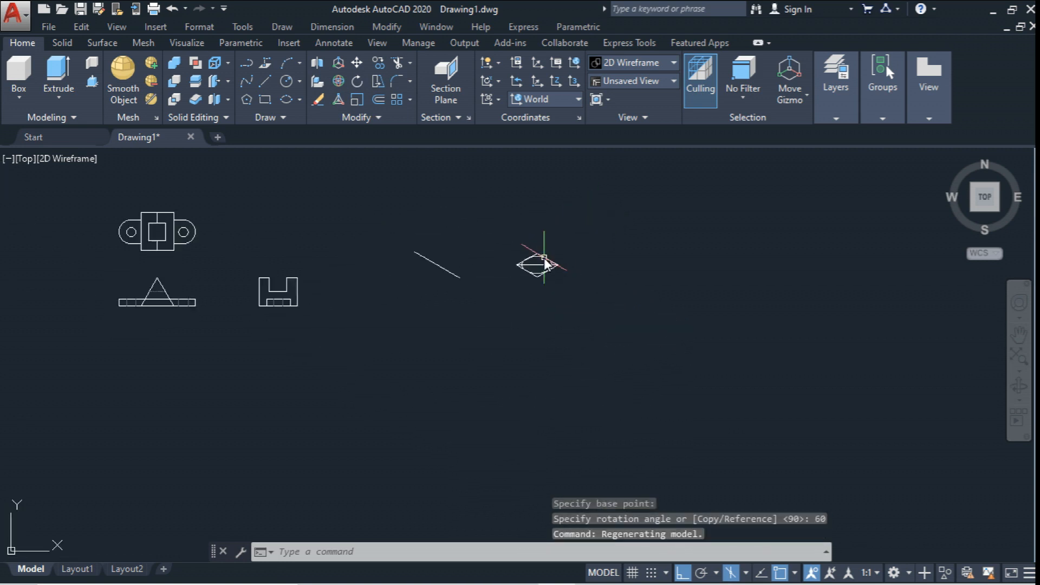
{"action": "scroll", "coordinate": [248, 309], "scroll_direction": "up", "scroll_amount": 8}
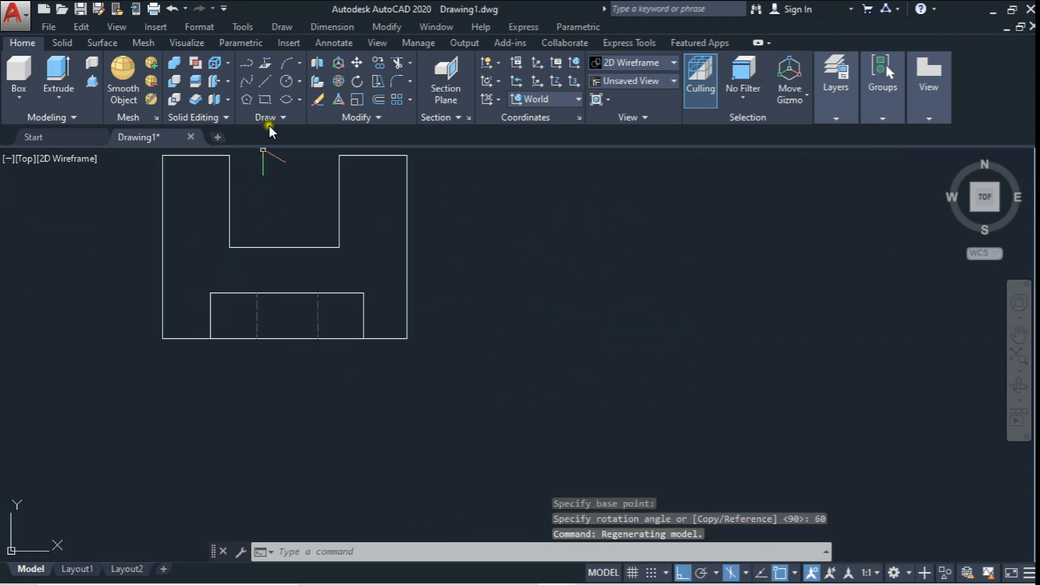
{"action": "left_click", "coordinate": [333, 42]}
{"action": "left_click", "coordinate": [285, 103]}
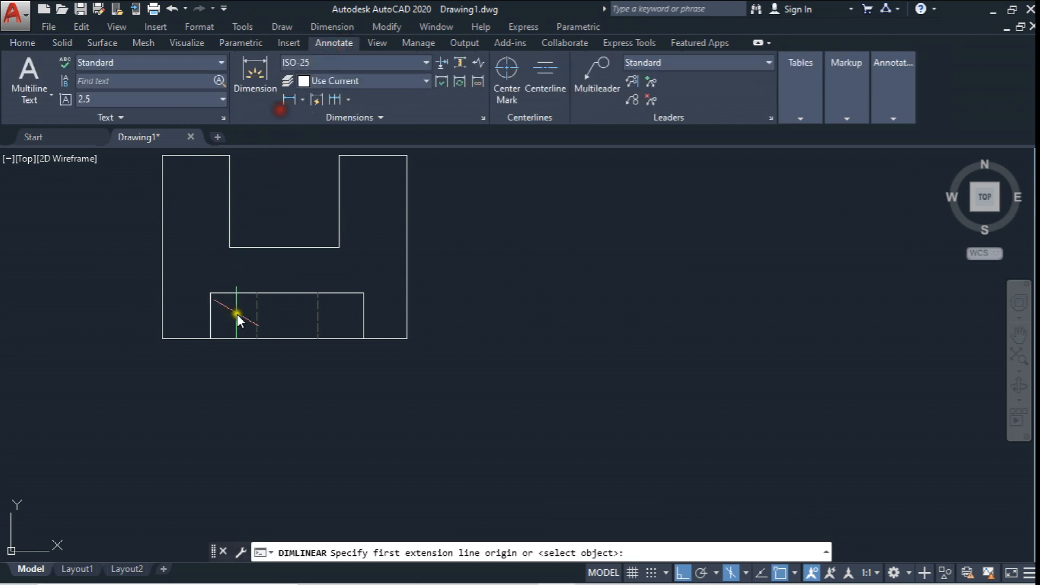
{"action": "left_click", "coordinate": [249, 323]}
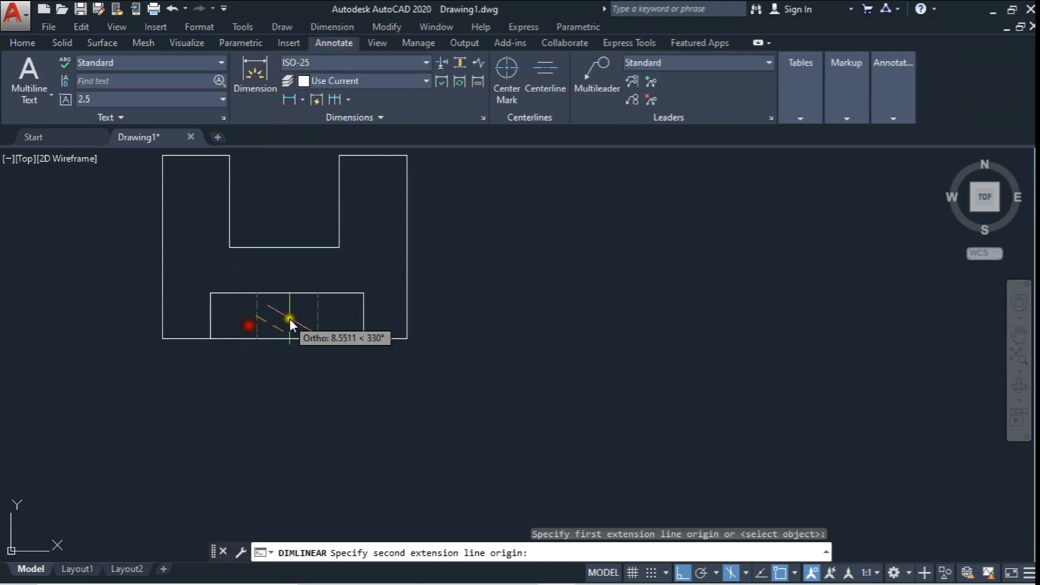
{"action": "left_click", "coordinate": [317, 318]}
{"action": "scroll", "coordinate": [296, 372], "scroll_direction": "down", "scroll_amount": 5}
{"action": "key", "text": "Escape"}
{"action": "scroll", "coordinate": [480, 337], "scroll_direction": "up", "scroll_amount": 3}
{"action": "scroll", "coordinate": [409, 358], "scroll_direction": "up", "scroll_amount": 10}
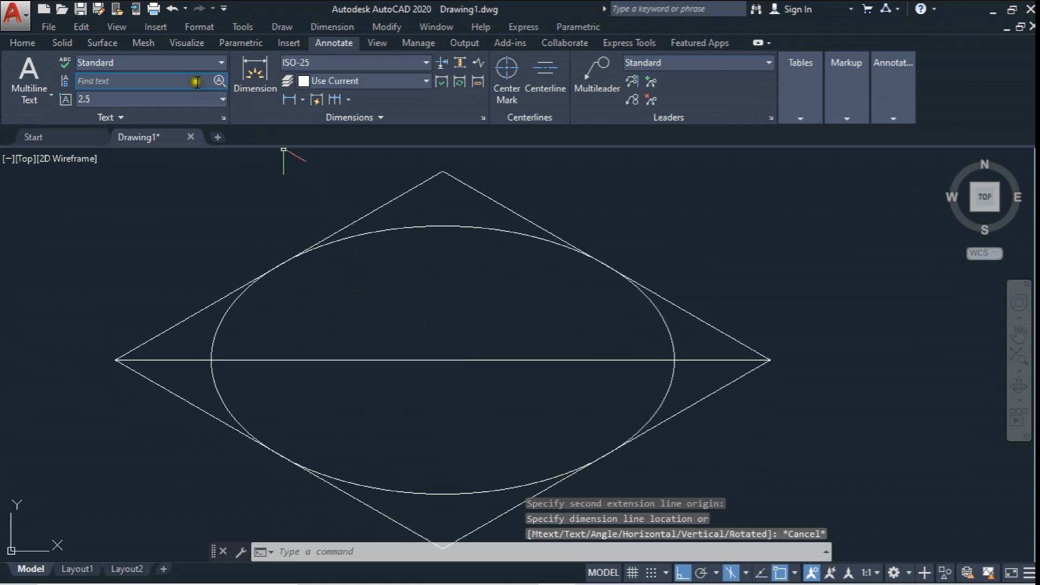
{"action": "left_click", "coordinate": [26, 42]}
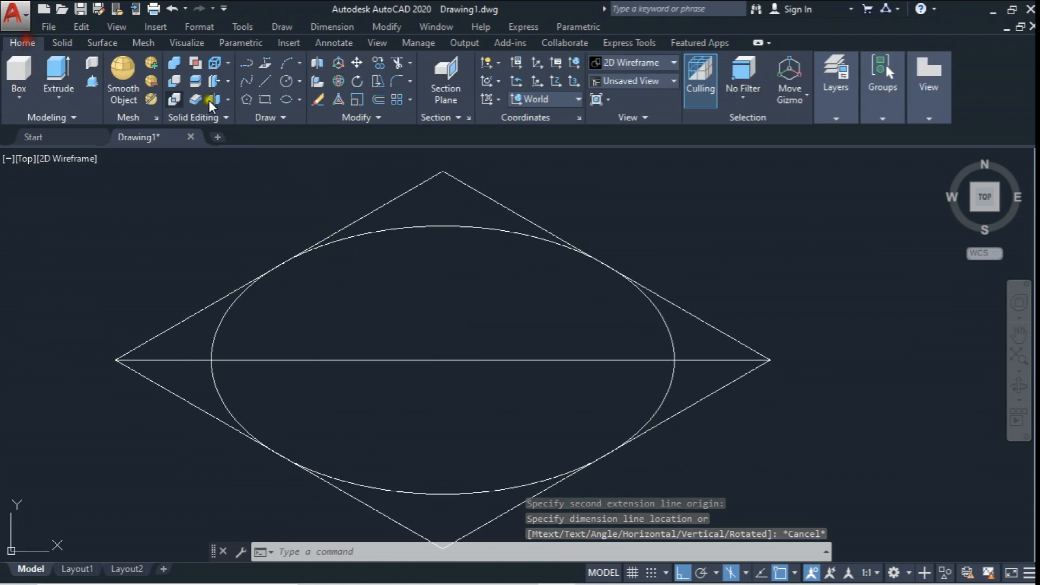
{"action": "left_click", "coordinate": [299, 99]}
{"action": "left_click", "coordinate": [278, 153]}
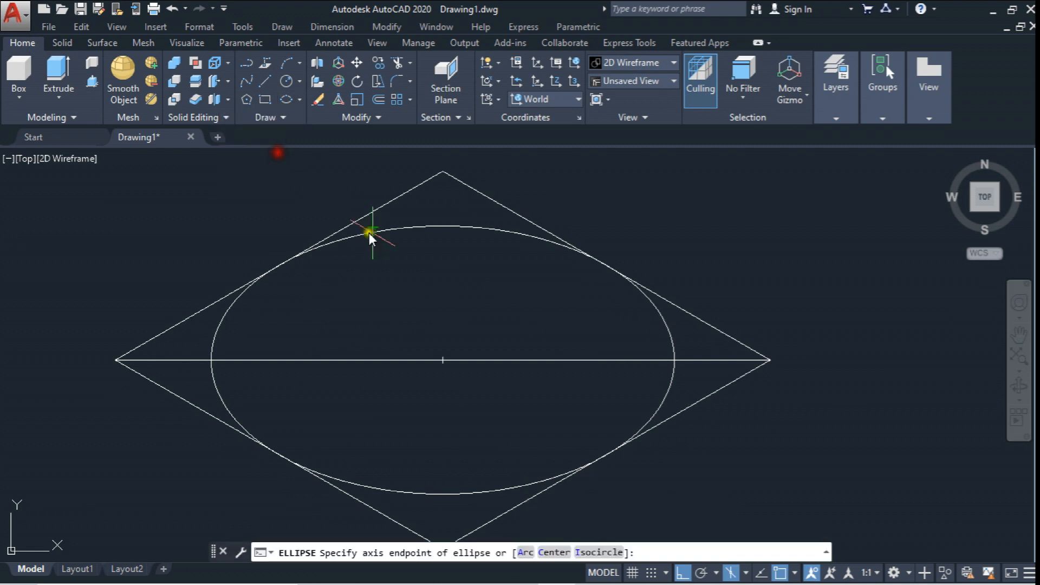
{"action": "left_click", "coordinate": [446, 359]}
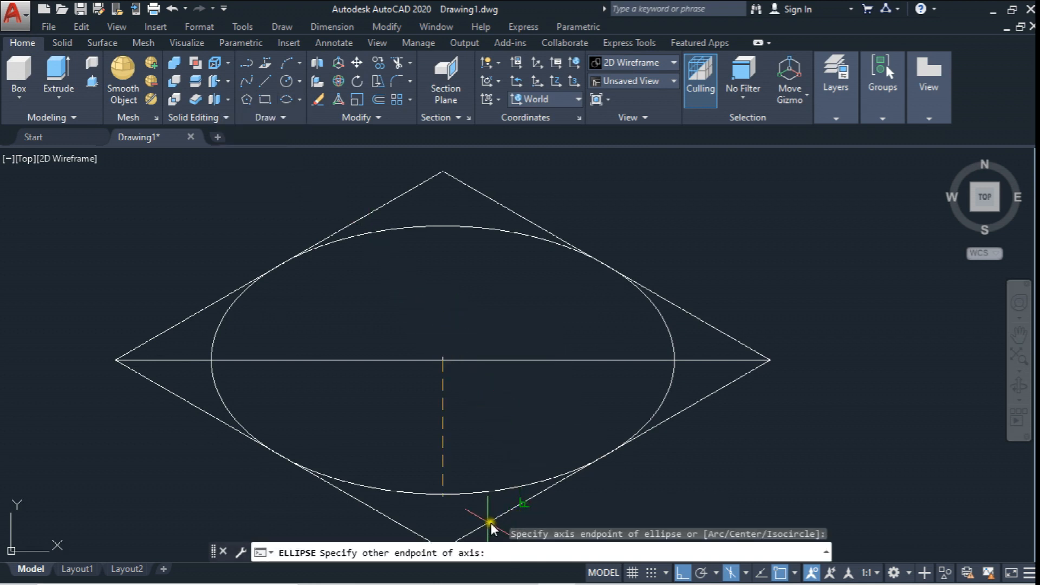
{"action": "key", "text": "Escape"}
- Draw an isocircle with diameter 20 centred on the midpoint of the rhombus's horizontal diagonal
{"action": "left_click", "coordinate": [300, 99]}
{"action": "left_click", "coordinate": [273, 154]}
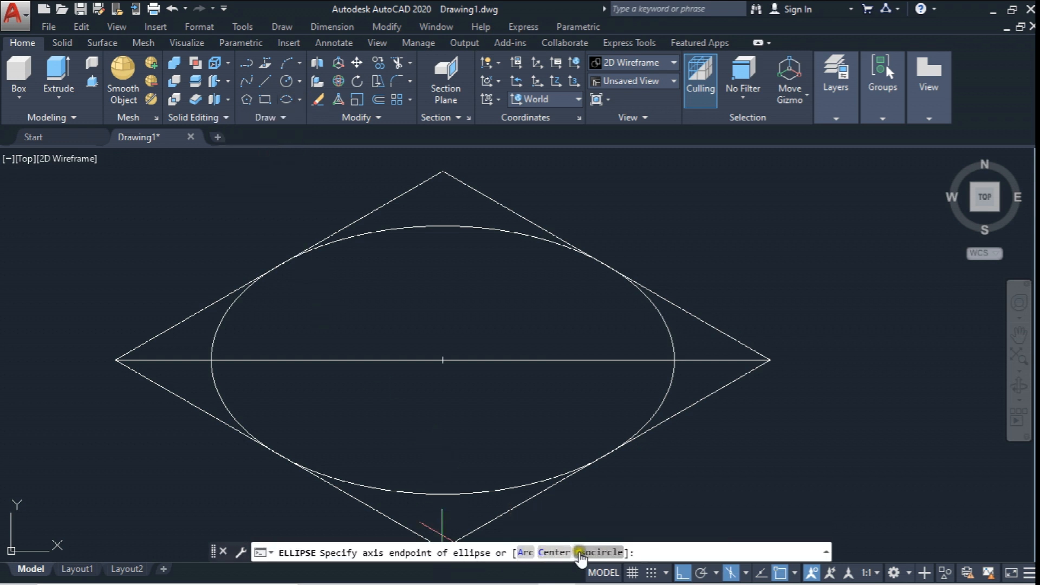
{"action": "left_click", "coordinate": [598, 552]}
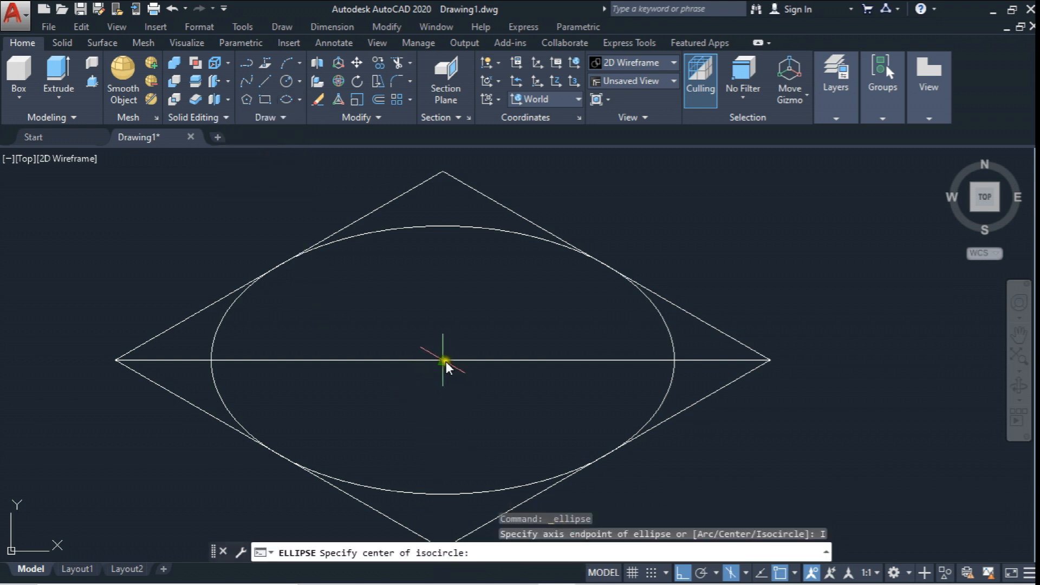
{"action": "left_click", "coordinate": [444, 360]}
{"action": "type", "text": "d"}
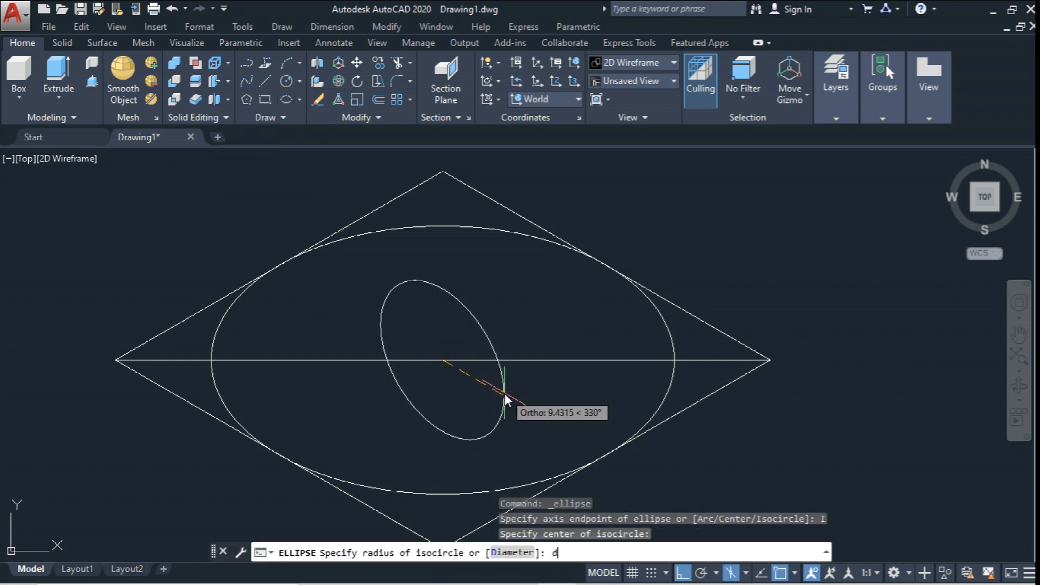
{"action": "key", "text": "Return"}
{"action": "type", "text": "20"}
{"action": "key", "text": "Return"}
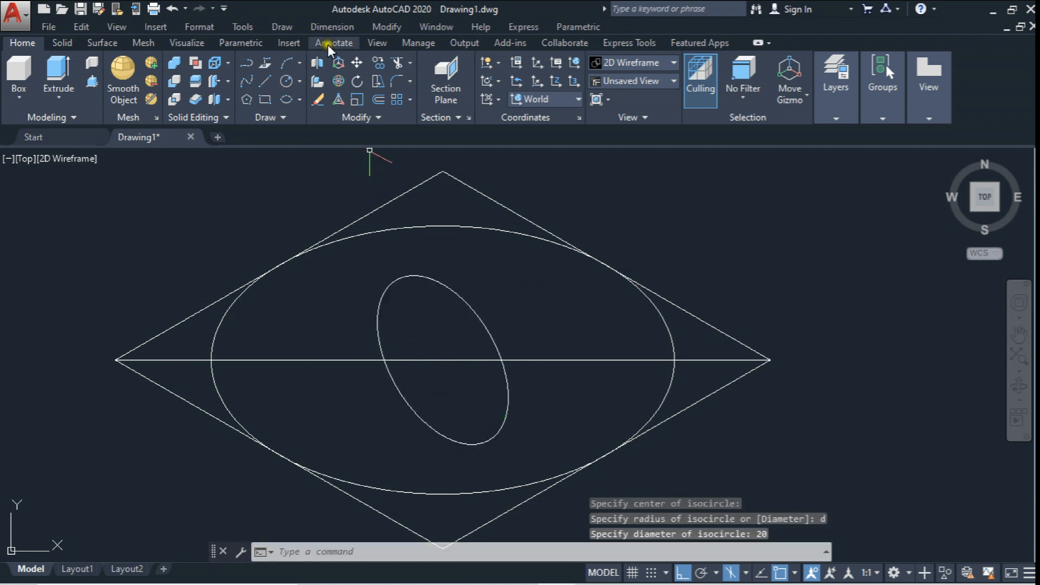
- Rotate the small isocircle by 60 degrees about its centre
{"action": "left_click", "coordinate": [360, 82]}
{"action": "left_click", "coordinate": [441, 287]}
{"action": "left_click", "coordinate": [421, 262]}
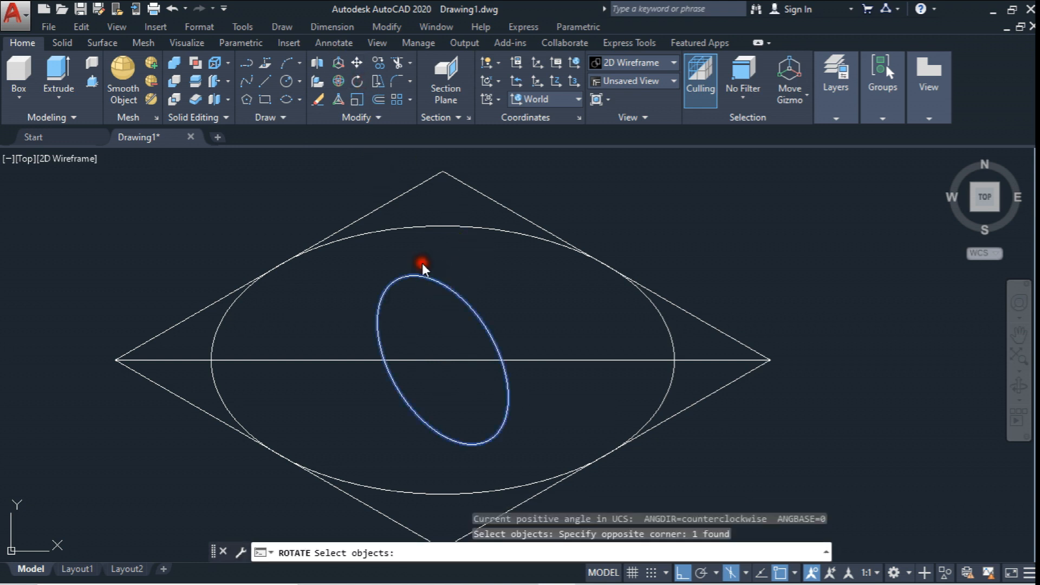
{"action": "key", "text": "Return"}
{"action": "left_click", "coordinate": [442, 358]}
{"action": "type", "text": "60"}
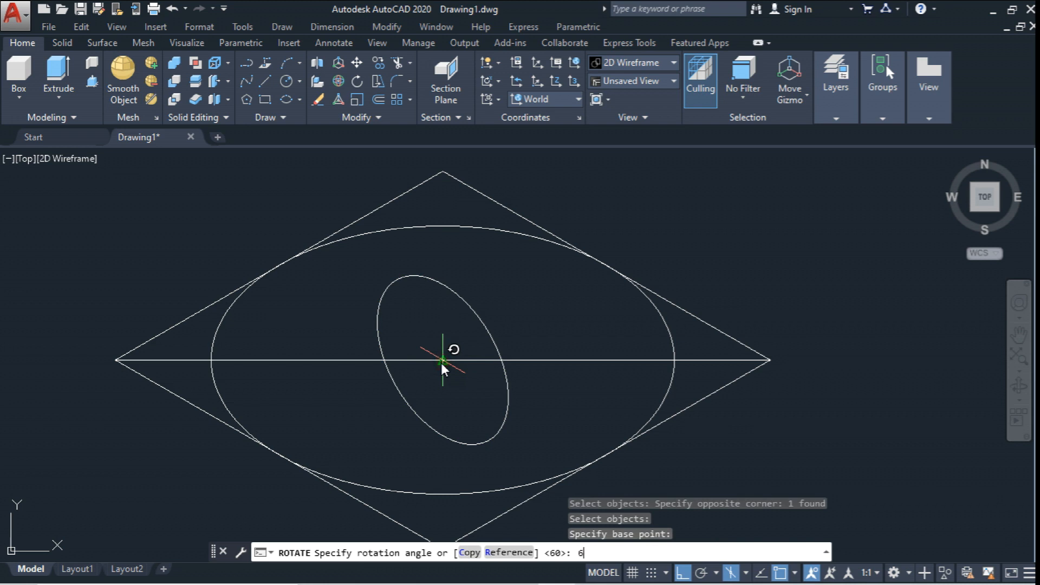
{"action": "key", "text": "Return"}
{"action": "scroll", "coordinate": [459, 327], "scroll_direction": "down", "scroll_amount": 4}
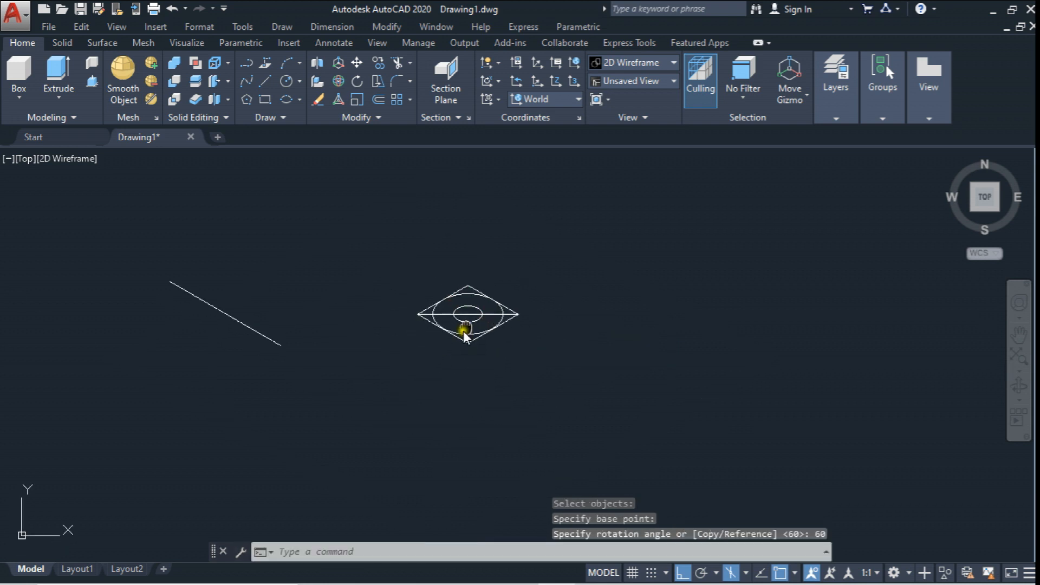
{"action": "scroll", "coordinate": [475, 312], "scroll_direction": "up", "scroll_amount": 8}
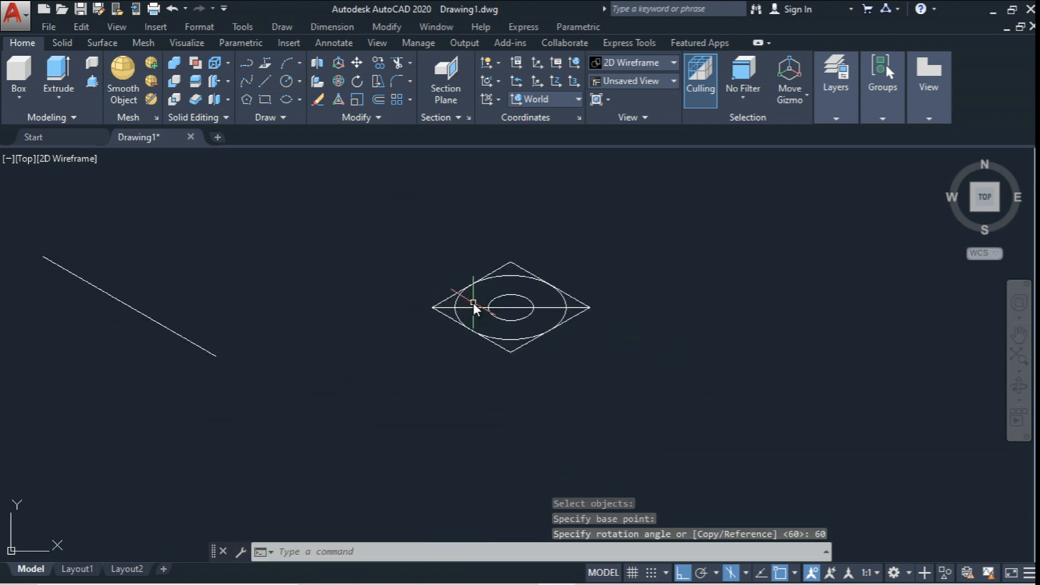
- Copy the rhombus with its diagonal and both ellipses straight down by 15
{"action": "left_click", "coordinate": [378, 62]}
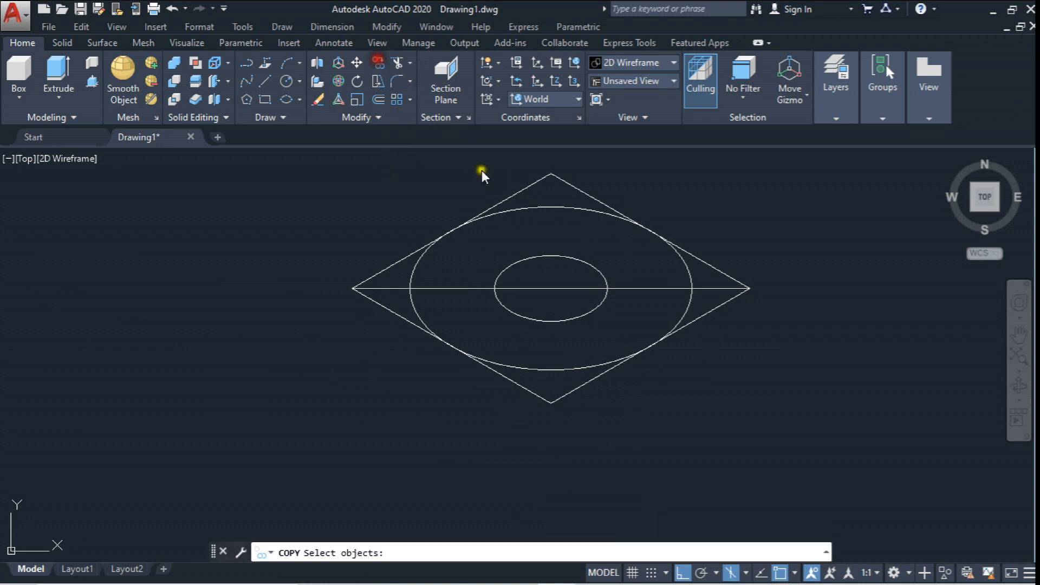
{"action": "scroll", "coordinate": [427, 200], "scroll_direction": "down", "scroll_amount": 2}
{"action": "left_click", "coordinate": [341, 171]}
{"action": "left_click", "coordinate": [666, 356]}
{"action": "key", "text": "Return"}
{"action": "left_click", "coordinate": [518, 327]}
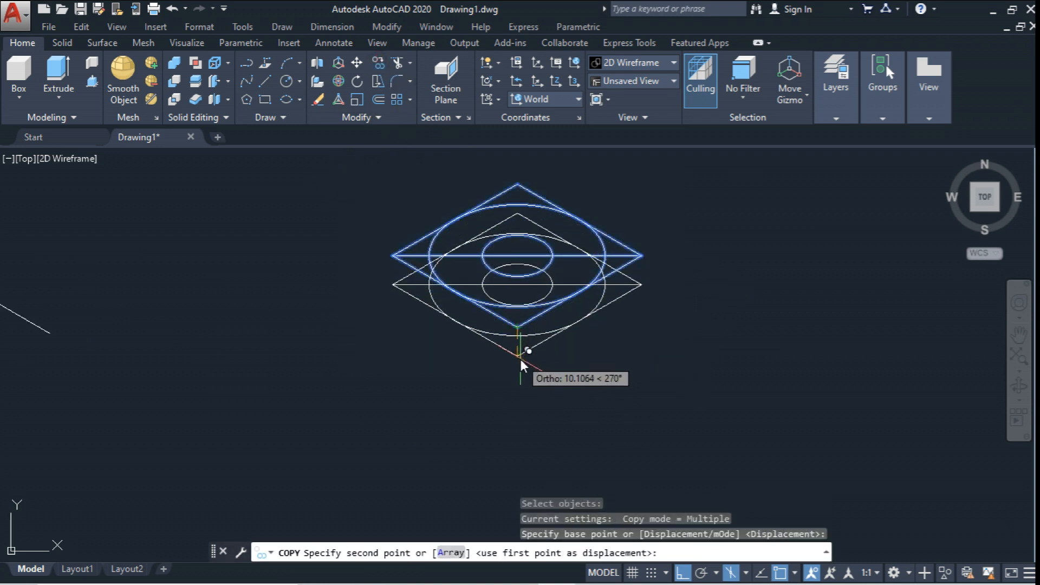
{"action": "type", "text": "15"}
{"action": "key", "text": "Return"}
{"action": "key", "text": "Escape"}
- Copy both stacked rhombus-and-ellipse sets from the upper ellipse centre to each end of the slanted line
{"action": "middle_click_drag", "start_coordinate": [465, 300], "coordinate": [610, 326]}
{"action": "scroll", "coordinate": [609, 326], "scroll_direction": "down", "scroll_amount": 3}
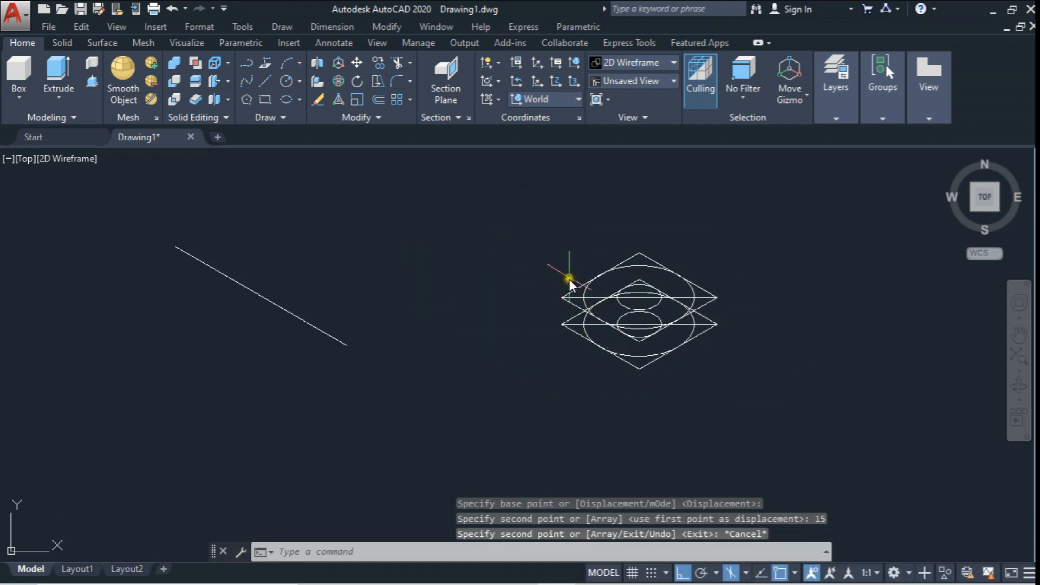
{"action": "left_click", "coordinate": [378, 63]}
{"action": "left_click", "coordinate": [503, 193]}
{"action": "left_click", "coordinate": [761, 438]}
{"action": "scroll", "coordinate": [640, 317], "scroll_direction": "up", "scroll_amount": 2}
{"action": "key", "text": "Return"}
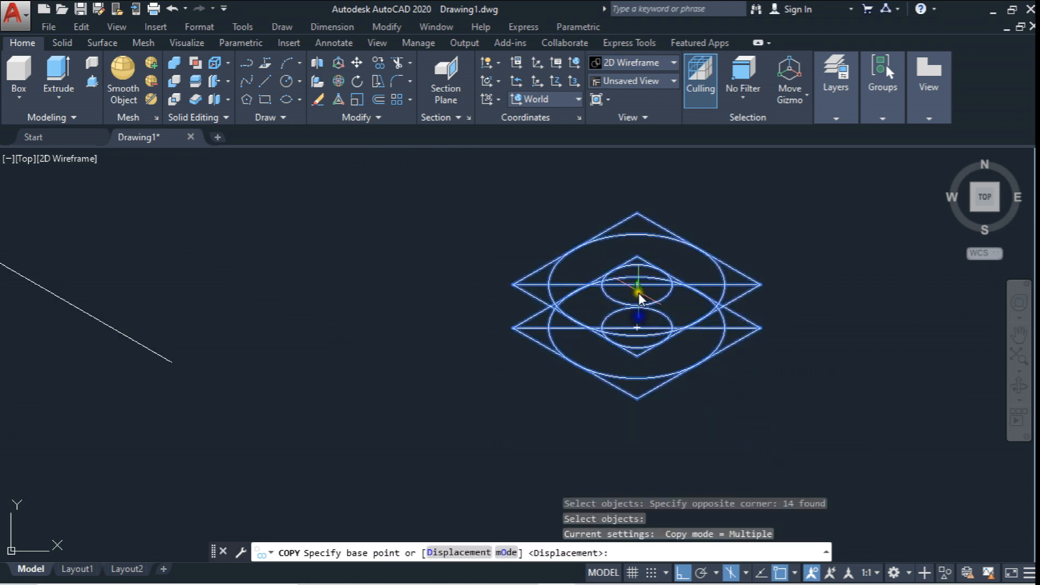
{"action": "left_click", "coordinate": [636, 284]}
{"action": "left_click", "coordinate": [169, 362]}
{"action": "middle_click_drag", "start_coordinate": [179, 367], "coordinate": [467, 406]}
{"action": "left_click", "coordinate": [180, 245]}
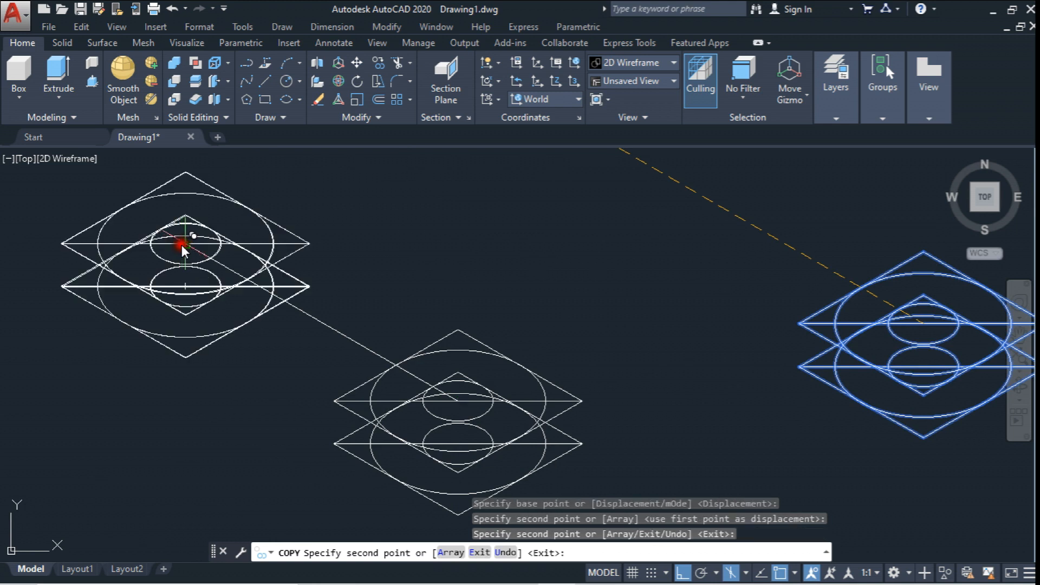
{"action": "middle_click_drag", "start_coordinate": [283, 242], "coordinate": [330, 230]}
{"action": "key", "text": "Escape"}
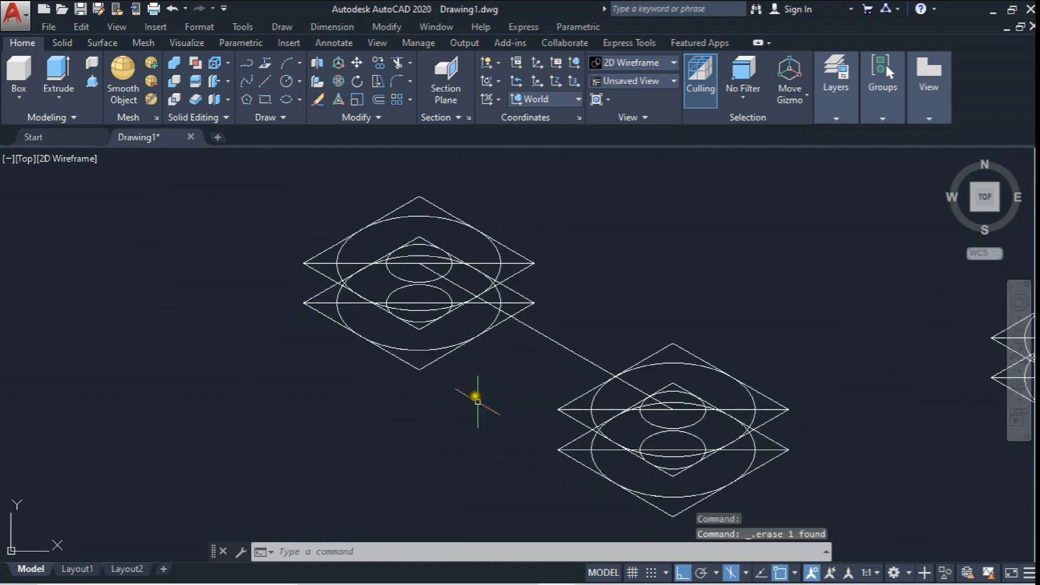
- Erase the upper rhombus's lower-left edge in the upper-left set and stretch the lower-right set's matching edge to that rhombus's left corner
{"action": "scroll", "coordinate": [564, 418], "scroll_direction": "up", "scroll_amount": 3}
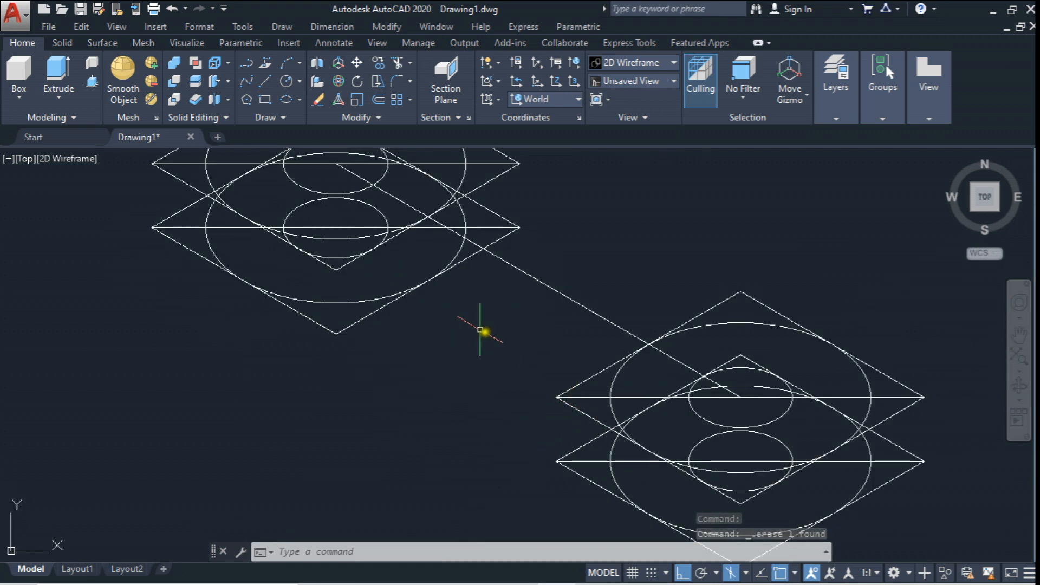
{"action": "middle_click_drag", "start_coordinate": [499, 337], "coordinate": [418, 378]}
{"action": "left_click", "coordinate": [355, 336]}
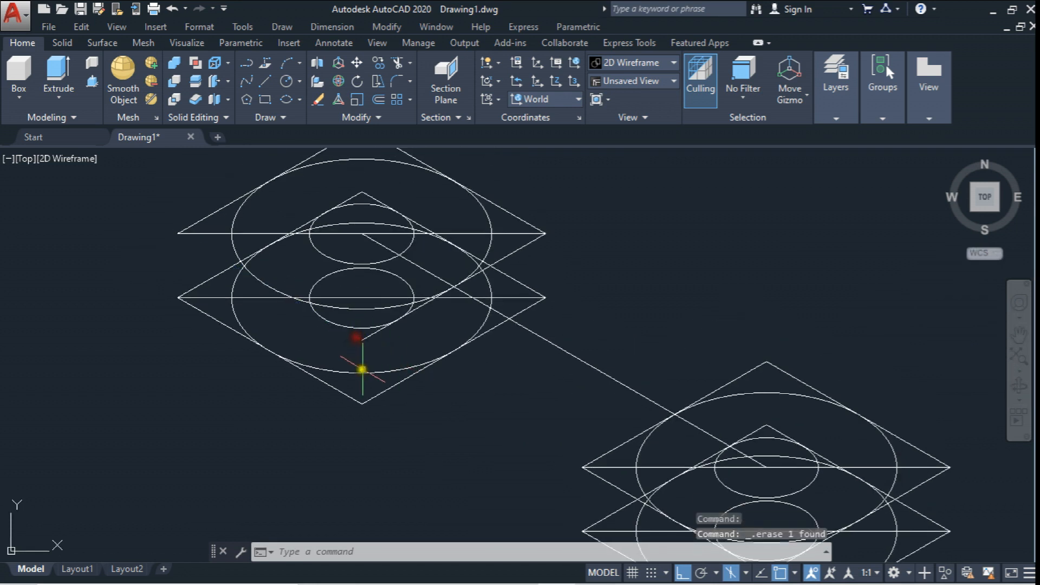
{"action": "left_click", "coordinate": [593, 477]}
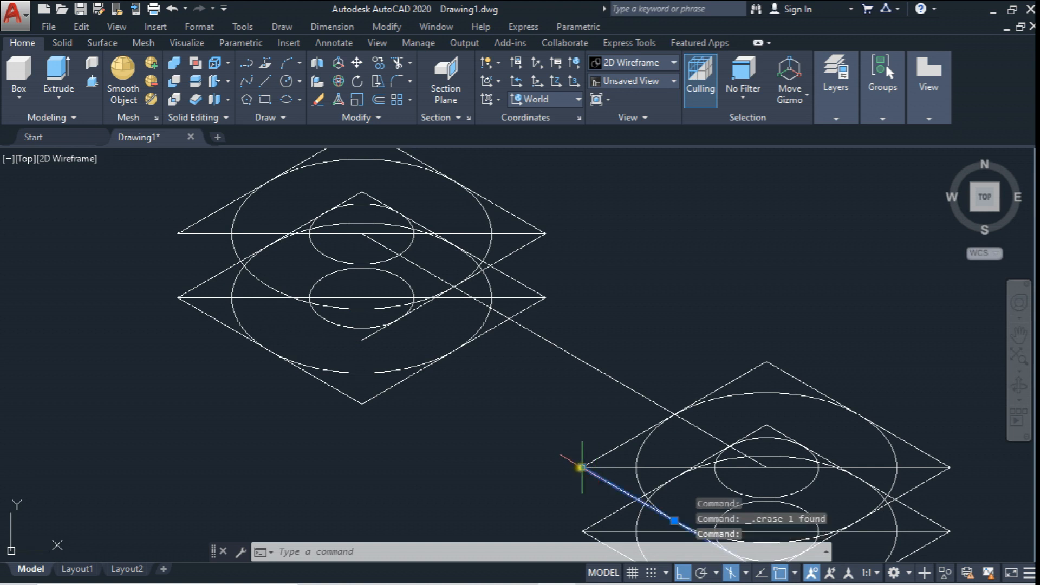
{"action": "left_click", "coordinate": [581, 467]}
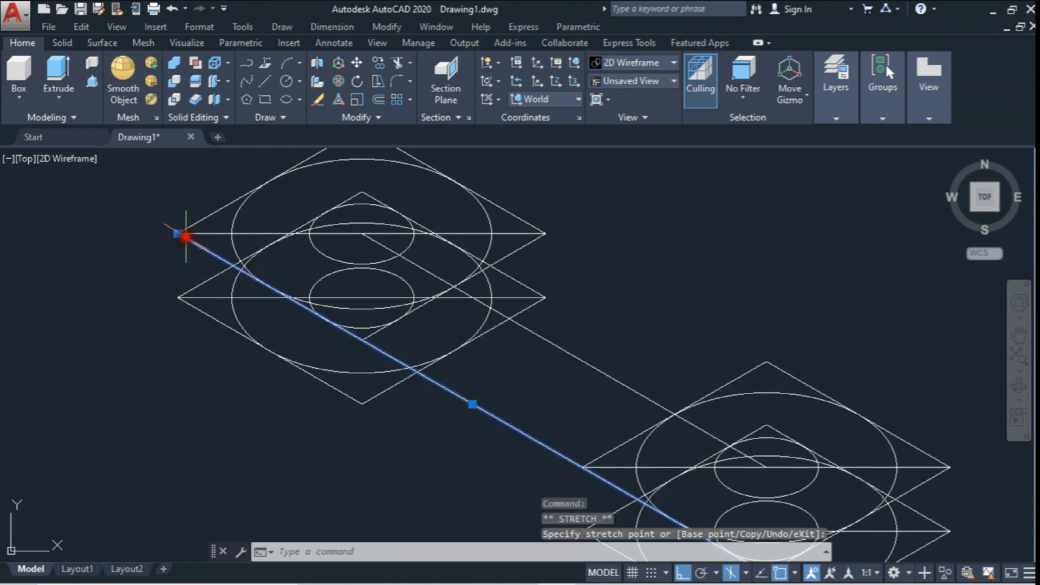
{"action": "scroll", "coordinate": [432, 325], "scroll_direction": "down", "scroll_amount": 2}
{"action": "scroll", "coordinate": [390, 283], "scroll_direction": "up", "scroll_amount": 2}
{"action": "key", "text": "Escape"}
- Draw a vertical line joining the left quadrants of the two large ellipses in the upper-left set
{"action": "mouse_move", "coordinate": [376, 279]}
{"action": "middle_mouse_down"}
{"action": "mouse_move", "coordinate": [395, 278]}
{"action": "mouse_move", "coordinate": [388, 271]}
{"action": "middle_mouse_up"}
{"action": "scroll", "coordinate": [374, 274], "scroll_direction": "down", "scroll_amount": 2}
{"action": "scroll", "coordinate": [353, 269], "scroll_direction": "up", "scroll_amount": 2}
{"action": "left_click", "coordinate": [265, 81]}
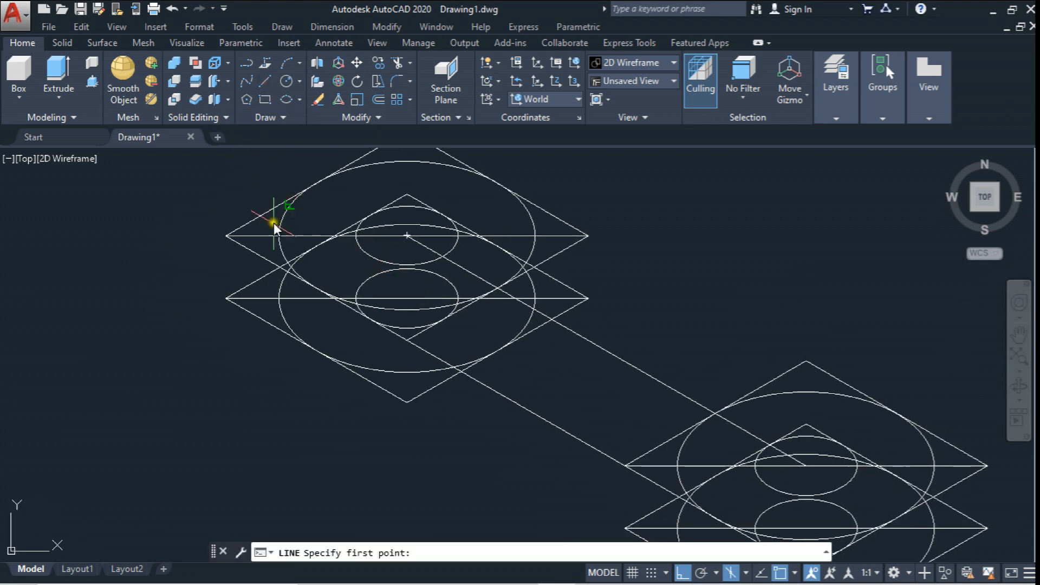
{"action": "left_click", "coordinate": [278, 235]}
{"action": "left_click", "coordinate": [279, 298]}
{"action": "key", "text": "Escape"}
- Erase the lower-right set's top upper-right edge and stretch the upper-left set's matching edge to the tangent point on the lower-right top ellipse
{"action": "scroll", "coordinate": [453, 255], "scroll_direction": "down", "scroll_amount": 2}
{"action": "scroll", "coordinate": [453, 244], "scroll_direction": "up", "scroll_amount": 2}
{"action": "left_click", "coordinate": [640, 361]}
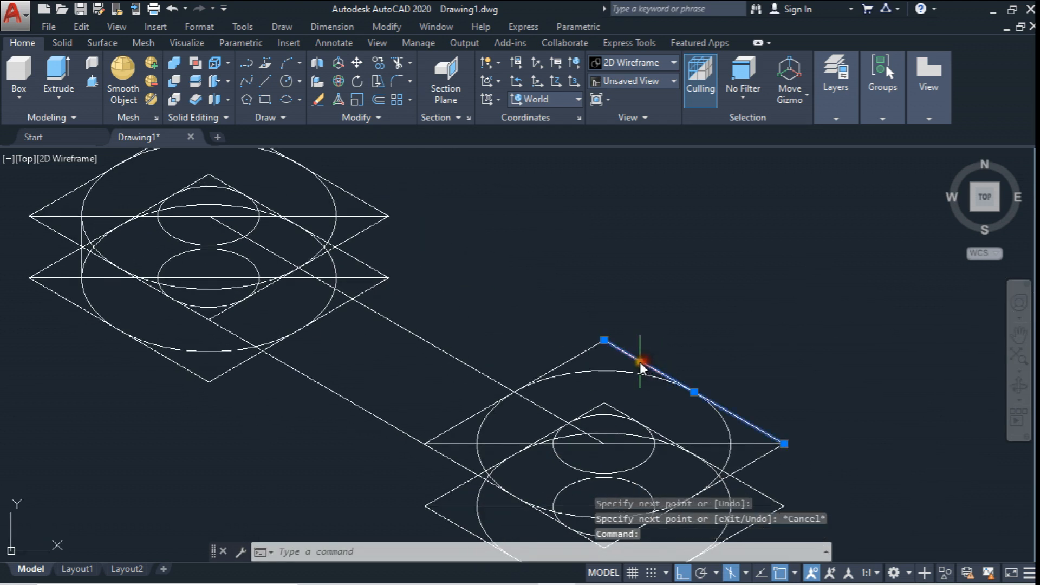
{"action": "key", "text": "Delete"}
{"action": "left_click", "coordinate": [351, 195]}
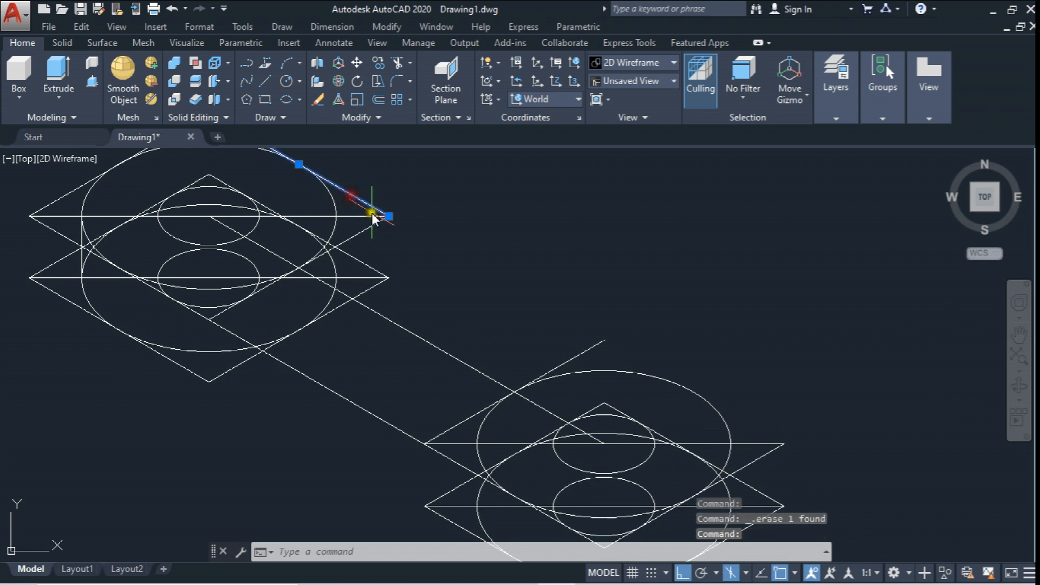
{"action": "left_click", "coordinate": [386, 212]}
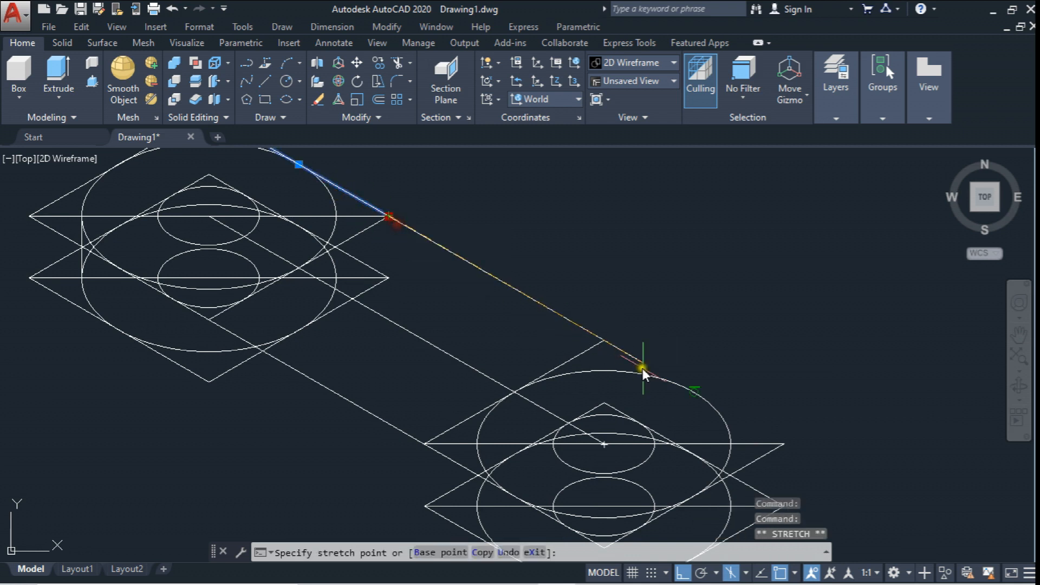
{"action": "left_click", "coordinate": [696, 391]}
{"action": "scroll", "coordinate": [704, 374], "scroll_direction": "down", "scroll_amount": 3}
{"action": "scroll", "coordinate": [684, 367], "scroll_direction": "up", "scroll_amount": 3}
{"action": "middle_click_drag", "start_coordinate": [680, 372], "coordinate": [673, 320]}
{"action": "key", "text": "Escape"}
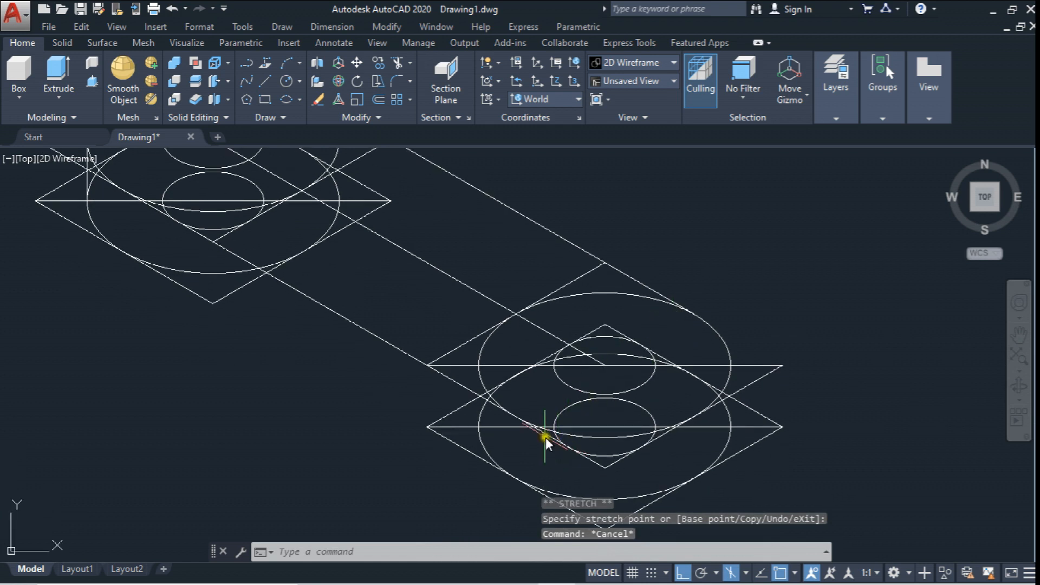
- Shorten the long lower-left connecting line to its tangent point on the lower-right set's upper large ellipse
{"action": "left_click", "coordinate": [412, 359]}
{"action": "left_click", "coordinate": [605, 468]}
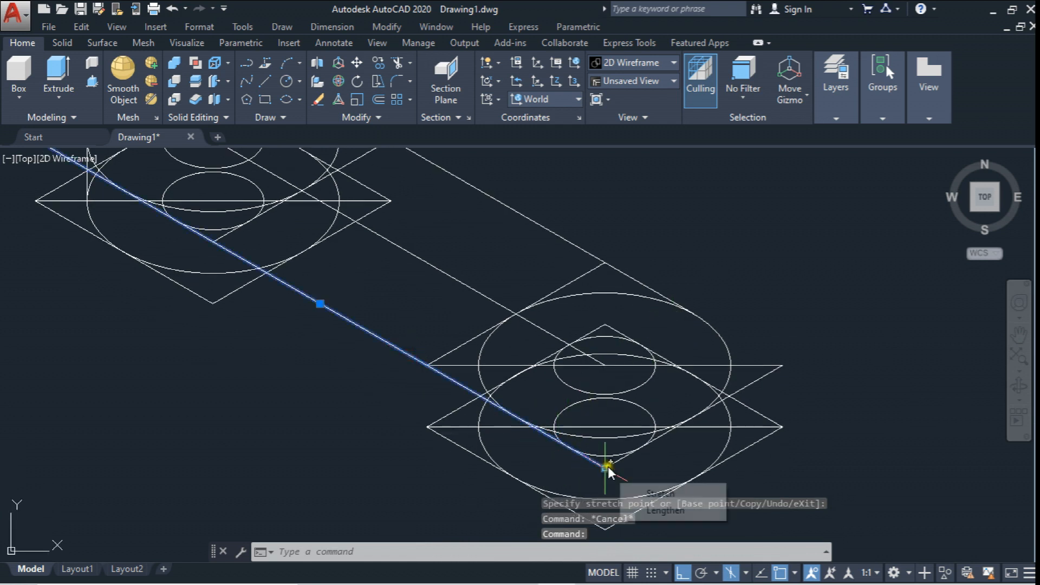
{"action": "left_click", "coordinate": [521, 420]}
{"action": "key", "text": "Escape"}
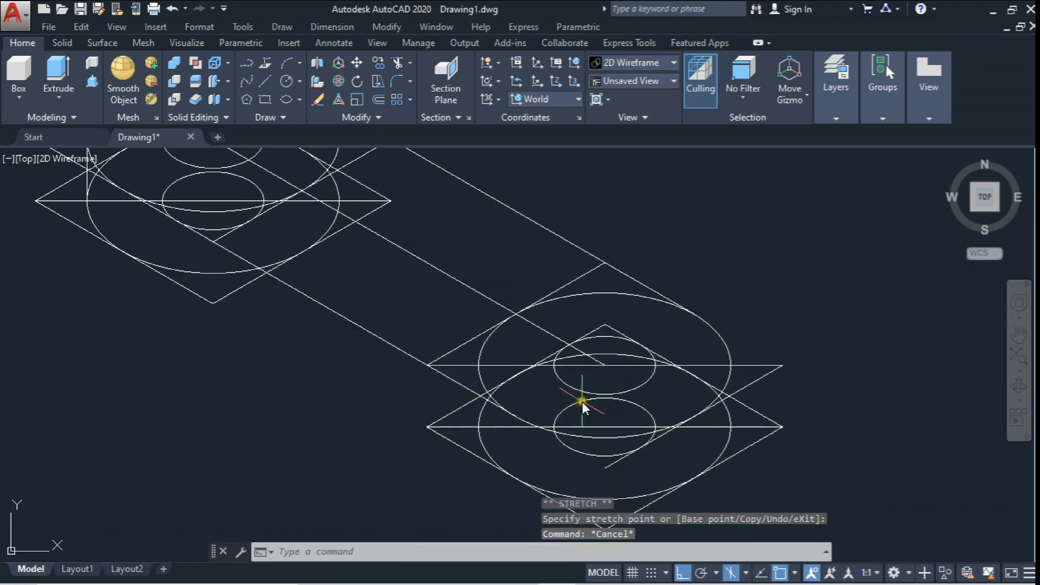
- Draw a vertical line joining the right quadrants of the two large ellipses in the lower-right set
{"action": "scroll", "coordinate": [581, 407], "scroll_direction": "down", "scroll_amount": 4}
{"action": "scroll", "coordinate": [661, 409], "scroll_direction": "up", "scroll_amount": 4}
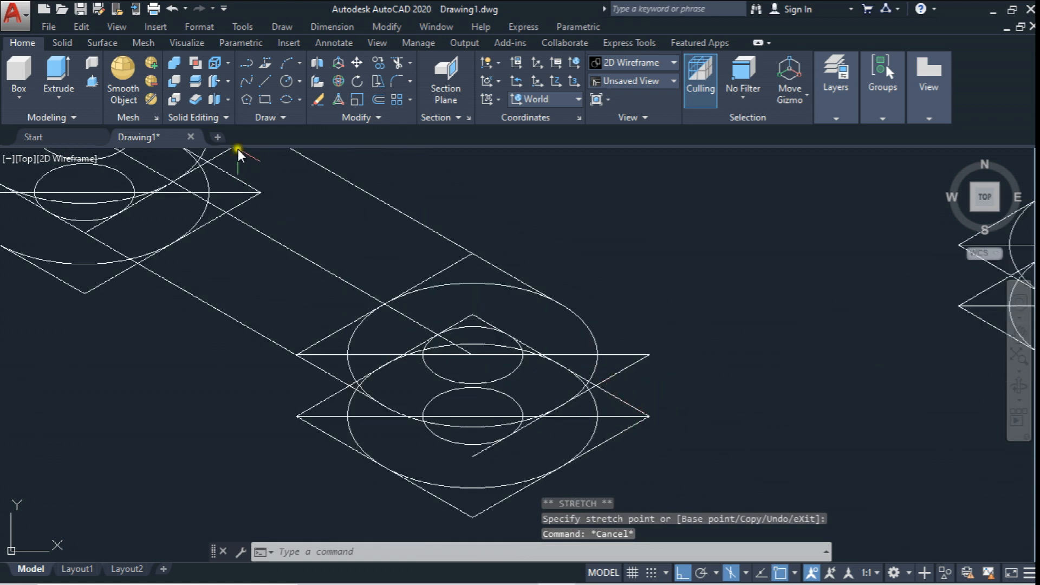
{"action": "left_click", "coordinate": [265, 80]}
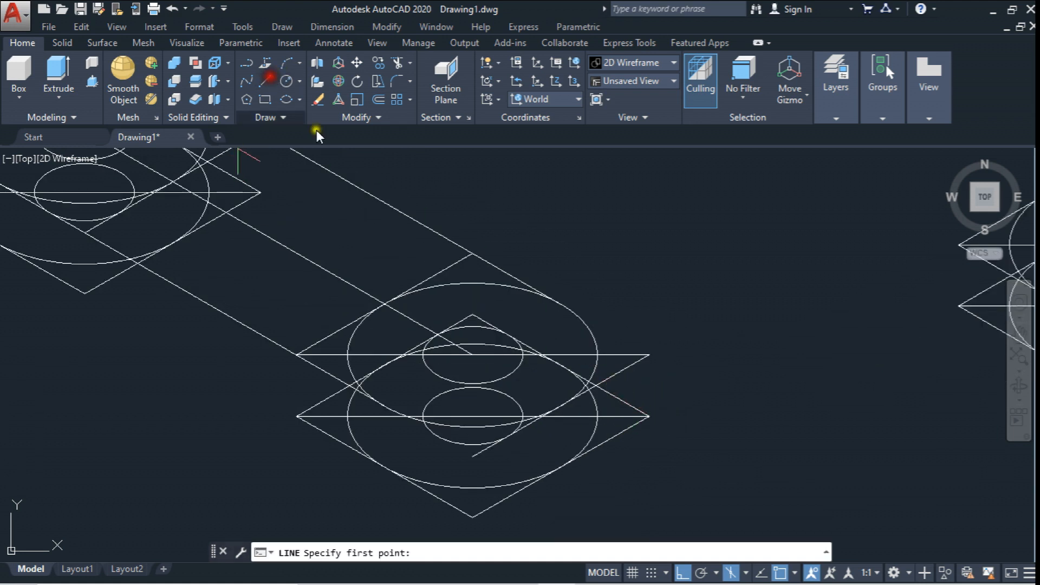
{"action": "left_click", "coordinate": [595, 352]}
{"action": "left_click", "coordinate": [596, 416]}
{"action": "key", "text": "Escape"}
{"action": "scroll", "coordinate": [639, 363], "scroll_direction": "down", "scroll_amount": 5}
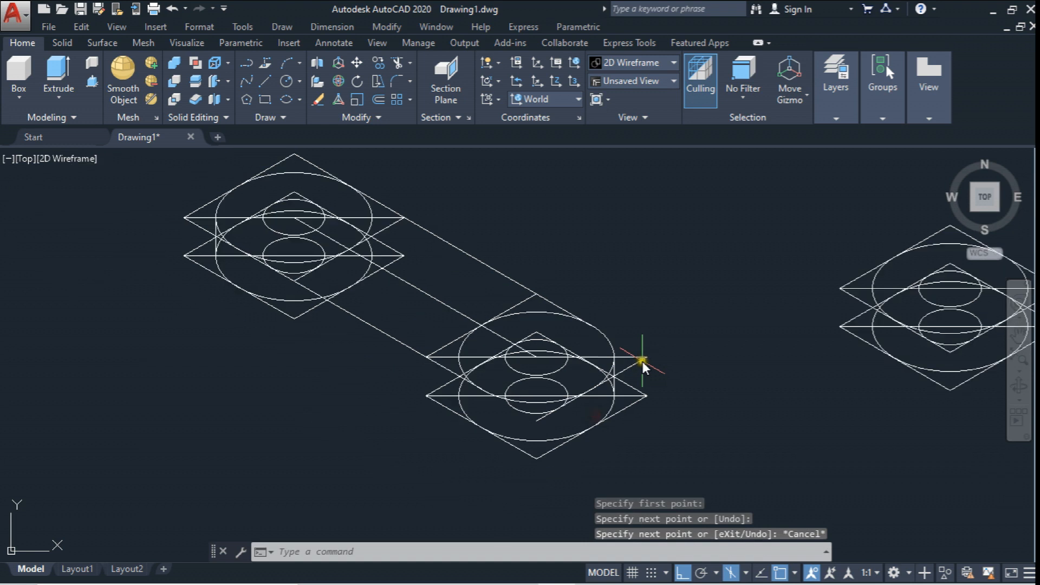
- Erase the lower-right set's bottom lower-left edge and stretch the upper-left set's matching edge to the tangent point on the lower-right bottom ellipse
{"action": "scroll", "coordinate": [650, 335], "scroll_direction": "up", "scroll_amount": 2}
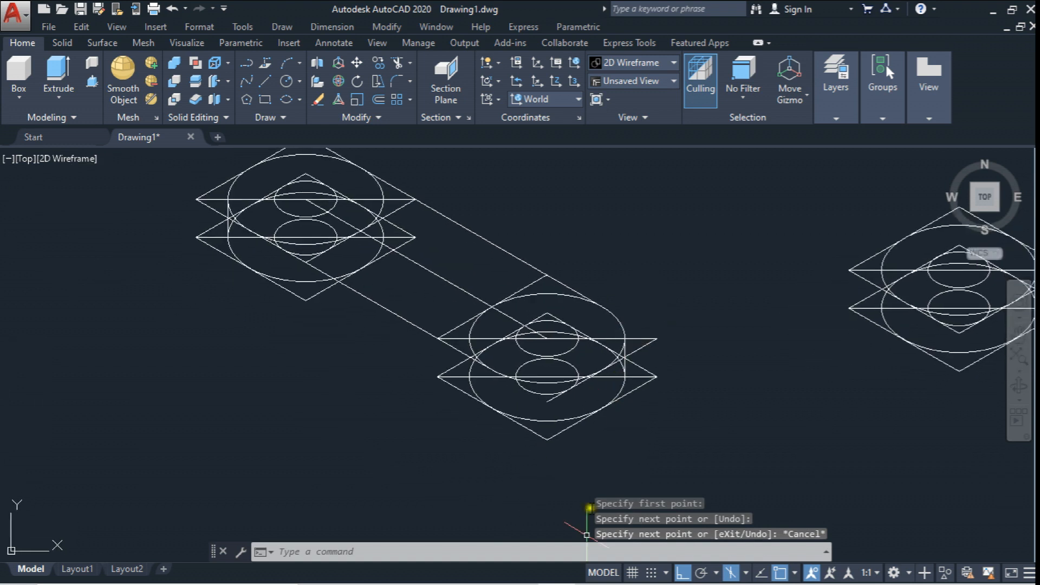
{"action": "mouse_move", "coordinate": [581, 582]}
{"action": "middle_click_drag", "start_coordinate": [676, 299], "coordinate": [687, 327]}
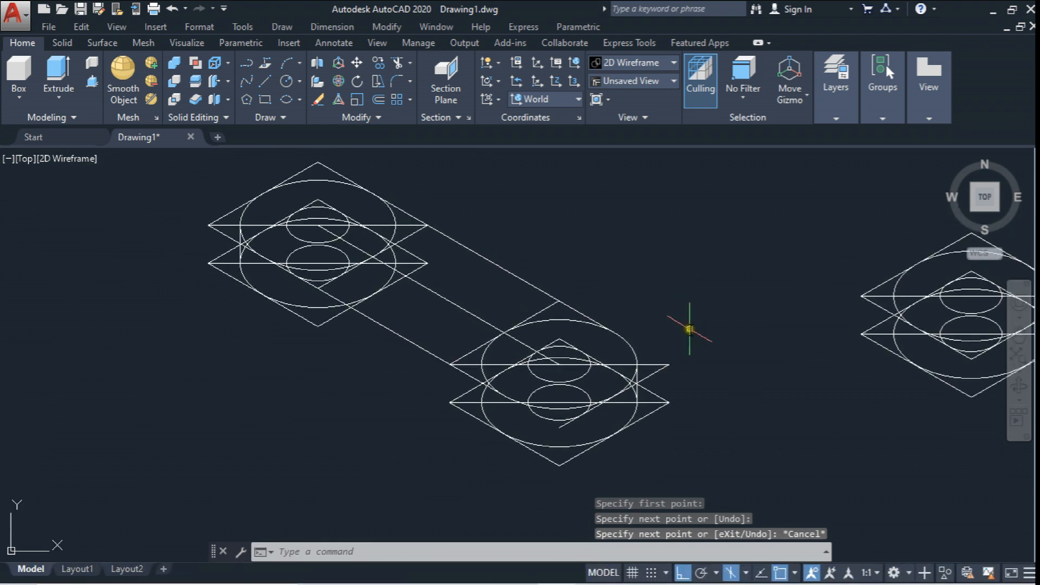
{"action": "key", "text": "Escape"}
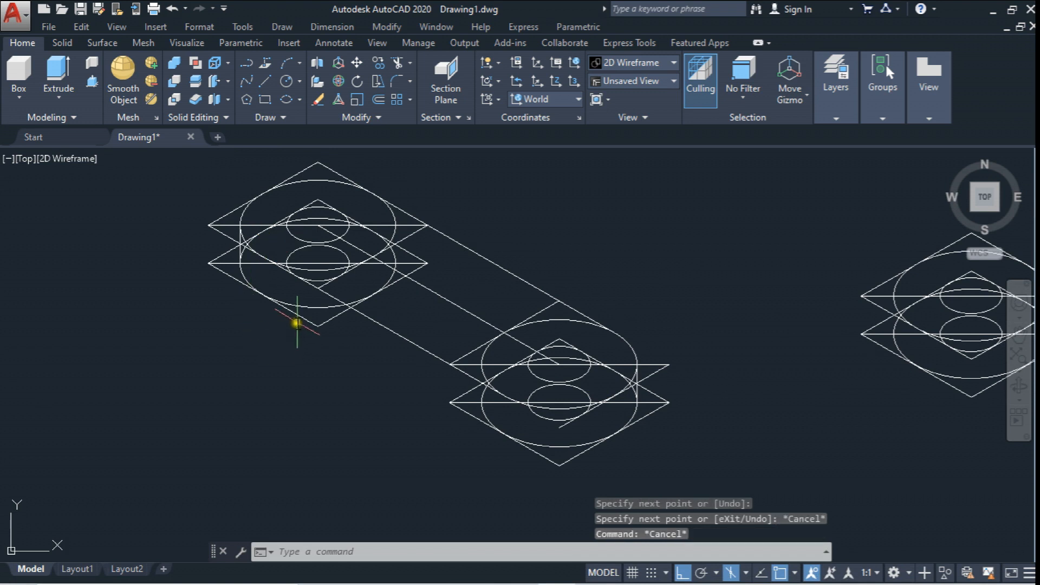
{"action": "left_click", "coordinate": [461, 410]}
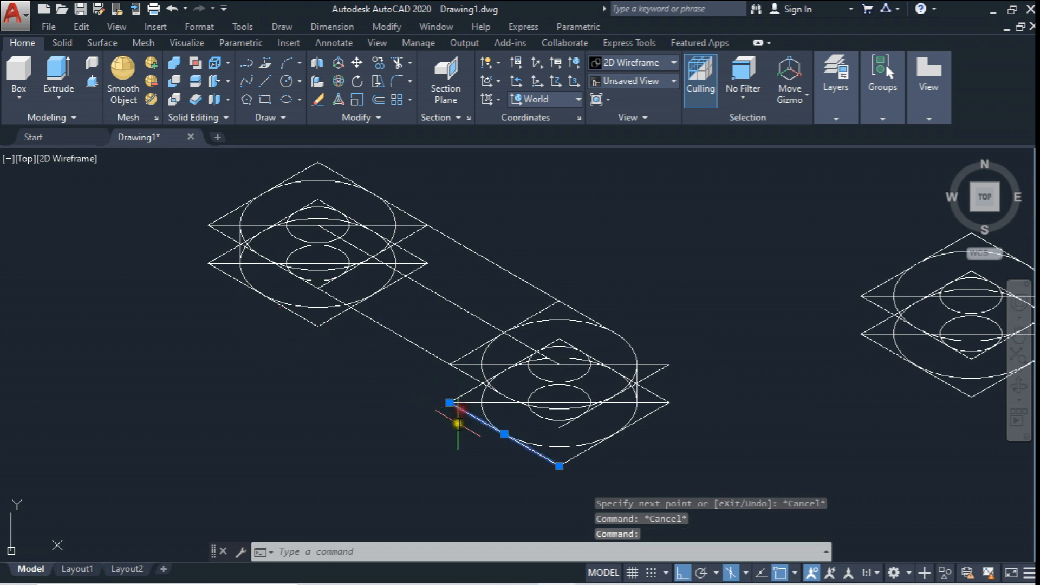
{"action": "key", "text": "Delete"}
{"action": "left_click", "coordinate": [303, 320]}
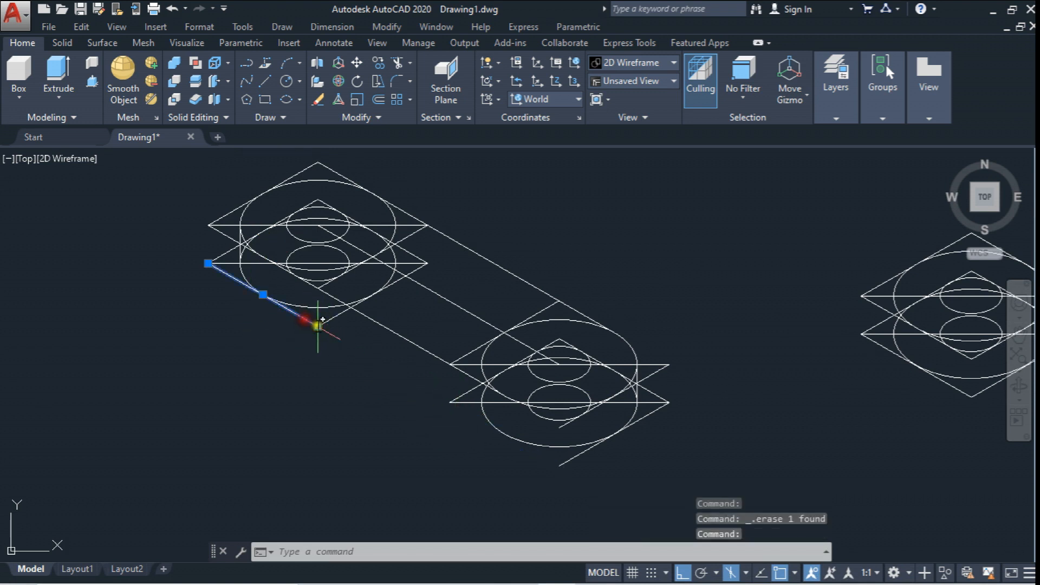
{"action": "left_click", "coordinate": [318, 326]}
{"action": "left_click", "coordinate": [505, 433]}
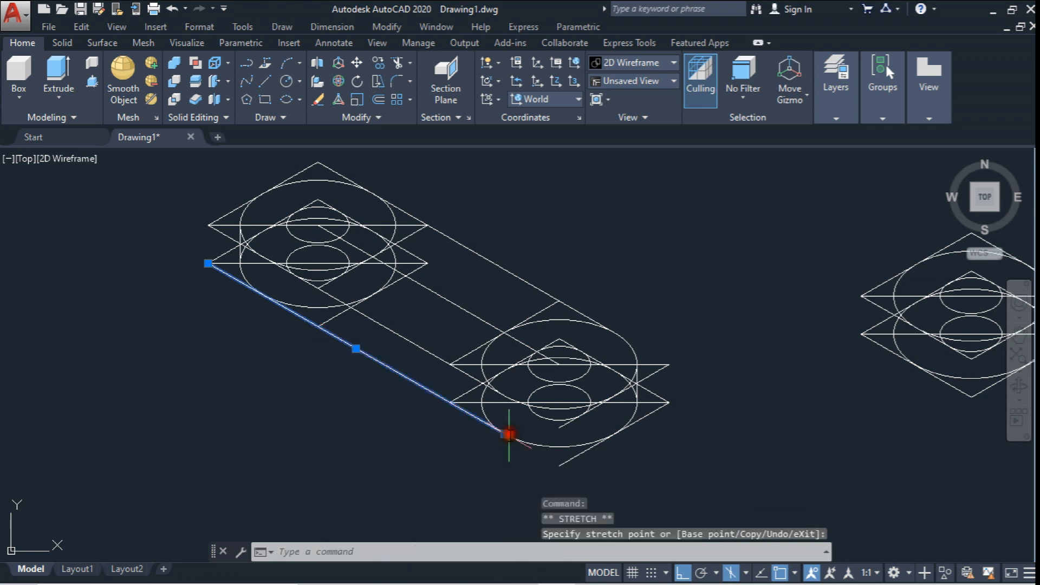
{"action": "key", "text": "Escape"}
- Extend the long bottom lower-left edge to the bottom corner of the lower-right set's lower rhombus
{"action": "left_click", "coordinate": [490, 425]}
{"action": "left_click", "coordinate": [507, 434]}
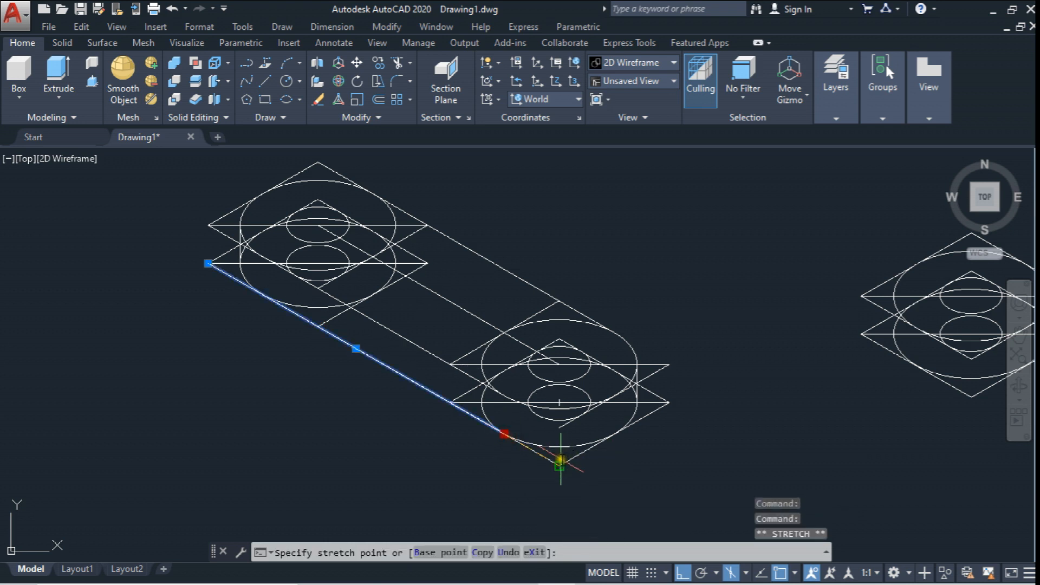
{"action": "left_click", "coordinate": [561, 459]}
{"action": "key", "text": "Escape"}
- Draw an 80-unit line along the 150° isometric direction in the empty area above the connecting lines
{"action": "middle_click_drag", "start_coordinate": [579, 445], "coordinate": [590, 458]}
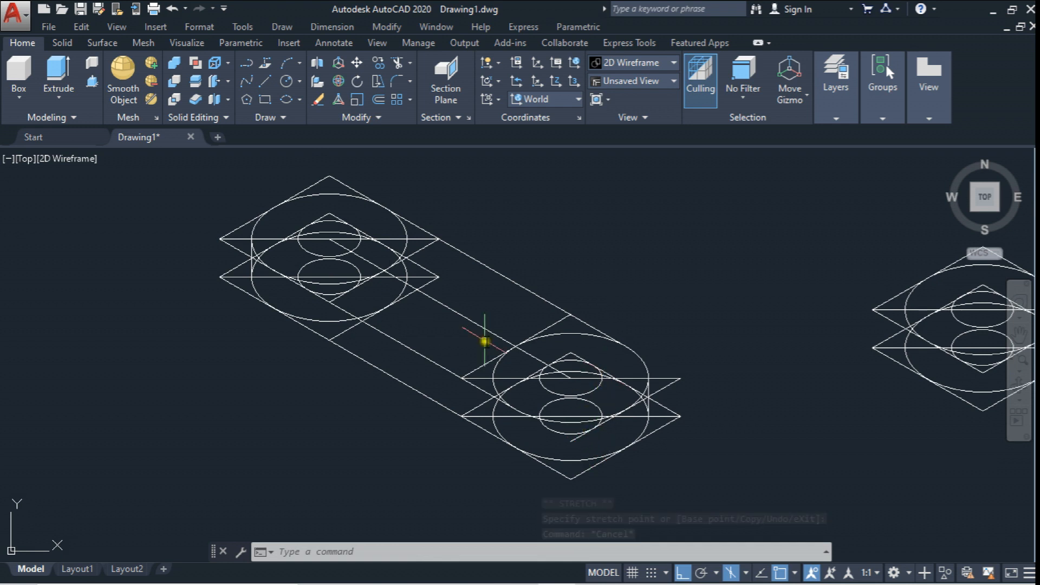
{"action": "middle_click_drag", "start_coordinate": [441, 317], "coordinate": [257, 385]}
{"action": "left_click", "coordinate": [264, 80]}
{"action": "left_click", "coordinate": [505, 319]}
{"action": "type", "text": "80"}
{"action": "key", "text": "Return"}
{"action": "key", "text": "Escape"}
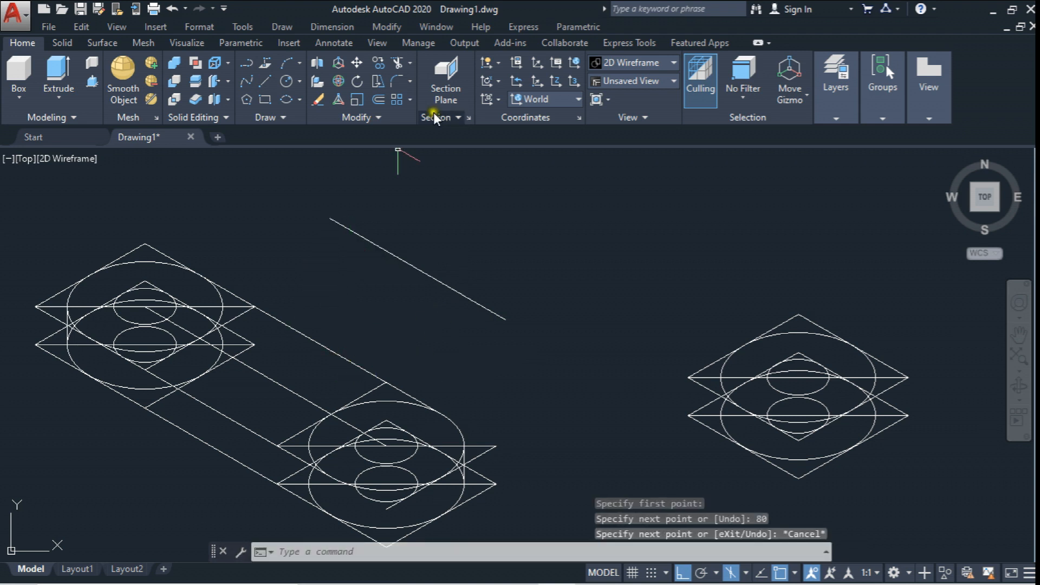
- Mirror the 80-unit line about a vertical axis through its lower-right endpoint, keeping the source line
{"action": "left_click", "coordinate": [379, 118]}
{"action": "left_click", "coordinate": [393, 138]}
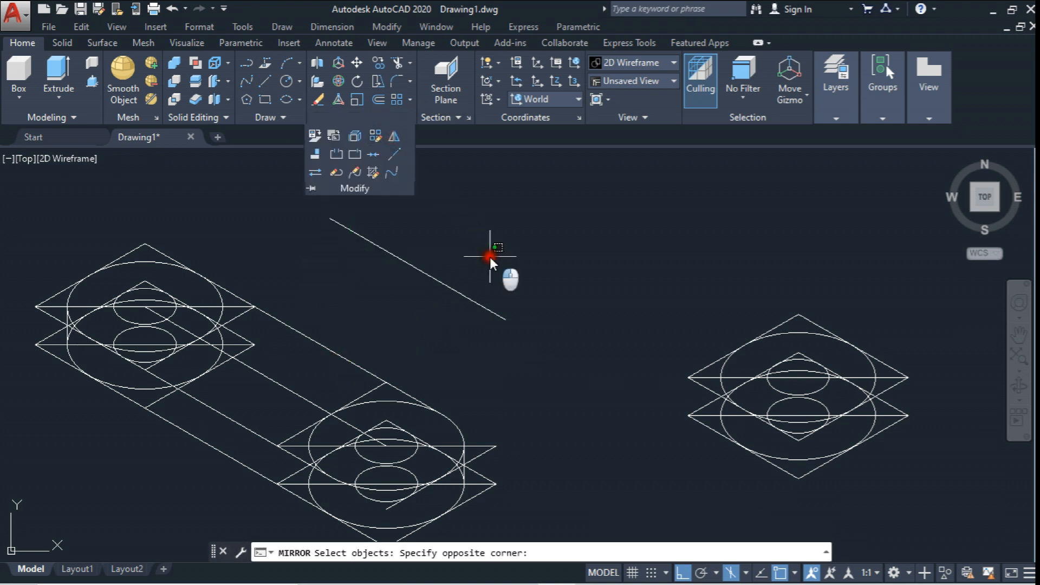
{"action": "left_click", "coordinate": [490, 254]}
{"action": "left_click", "coordinate": [456, 304]}
{"action": "key", "text": "Return"}
{"action": "left_click", "coordinate": [505, 319]}
{"action": "left_click", "coordinate": [494, 349]}
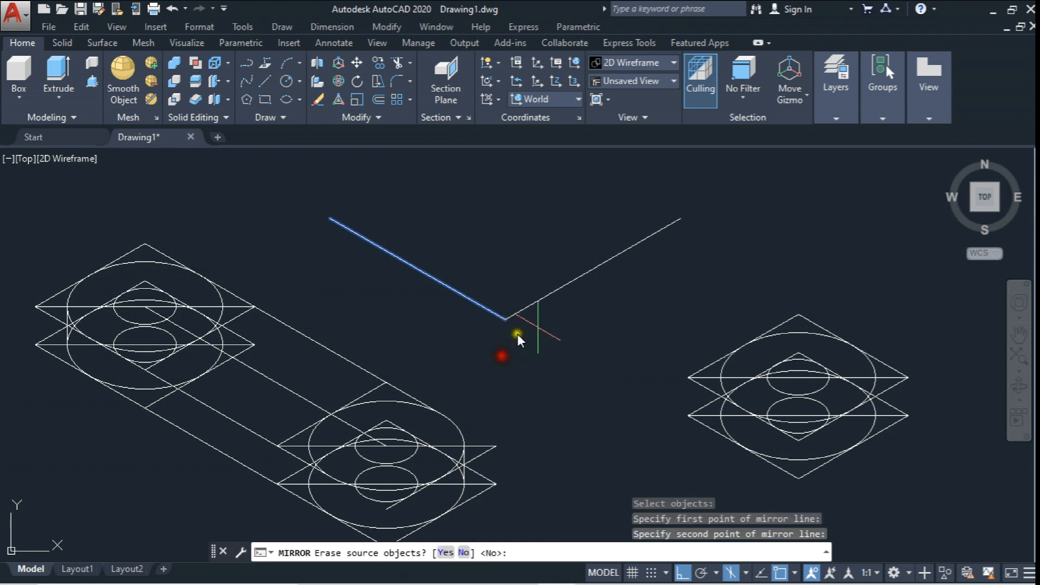
{"action": "key", "text": "Return"}
- Copy the line joining the upper small ellipses' centres down to the lower small ellipses' centres
{"action": "middle_click_drag", "start_coordinate": [516, 191], "coordinate": [658, 132]}
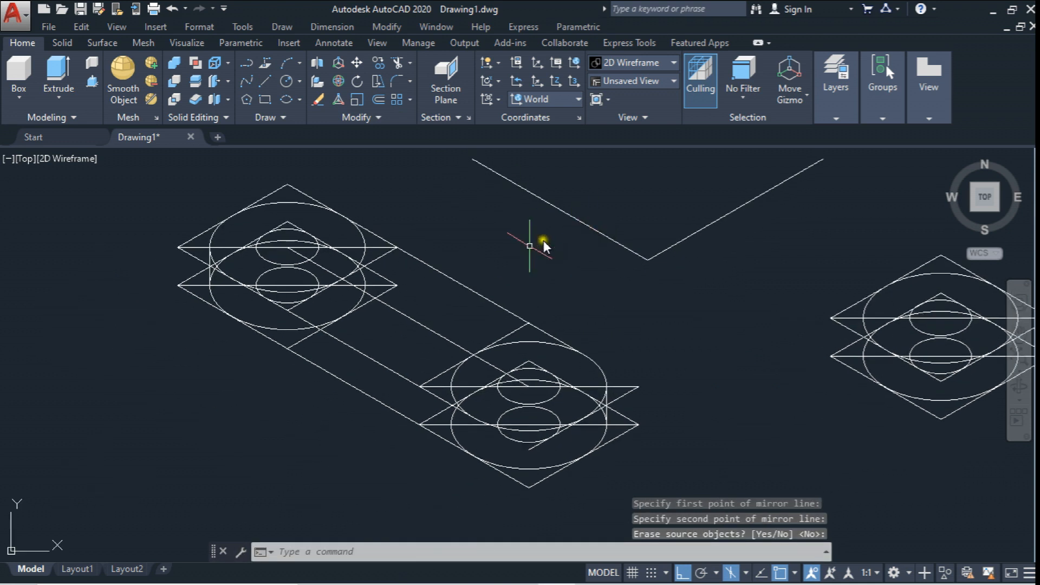
{"action": "key", "text": "Escape"}
{"action": "left_click", "coordinate": [378, 64]}
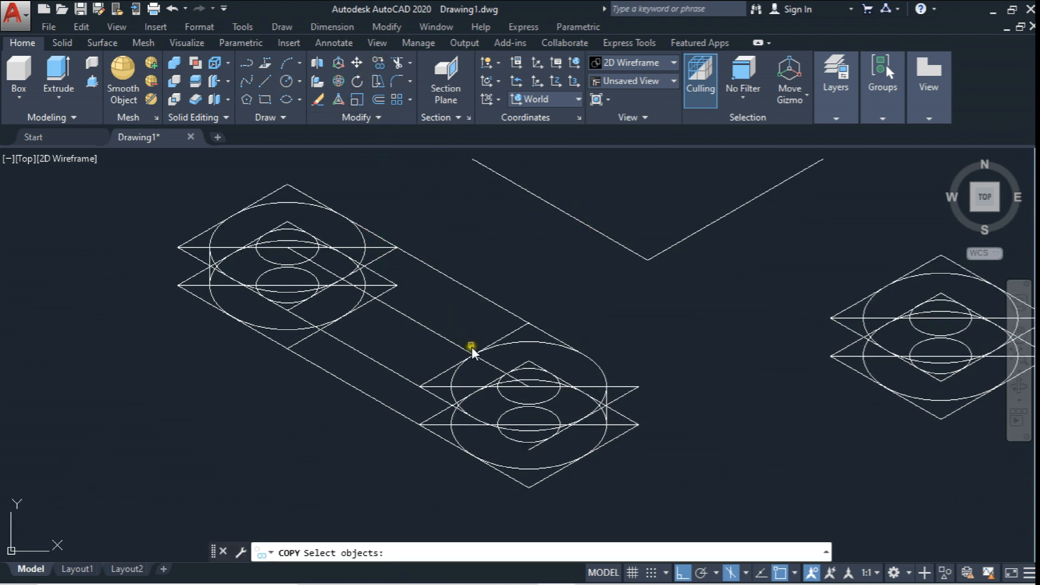
{"action": "left_click", "coordinate": [431, 331]}
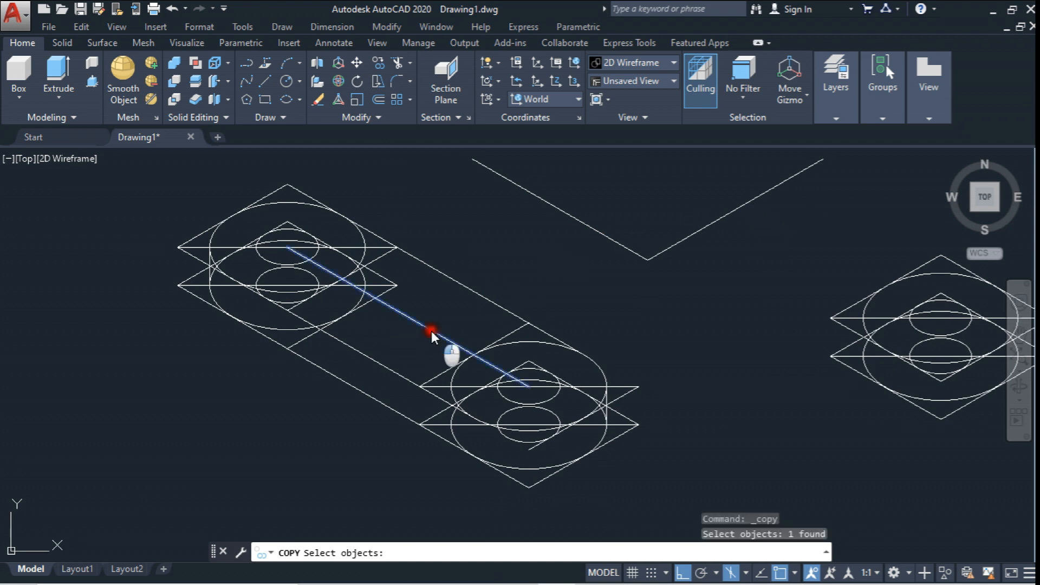
{"action": "key", "text": "Return"}
{"action": "left_click", "coordinate": [529, 386]}
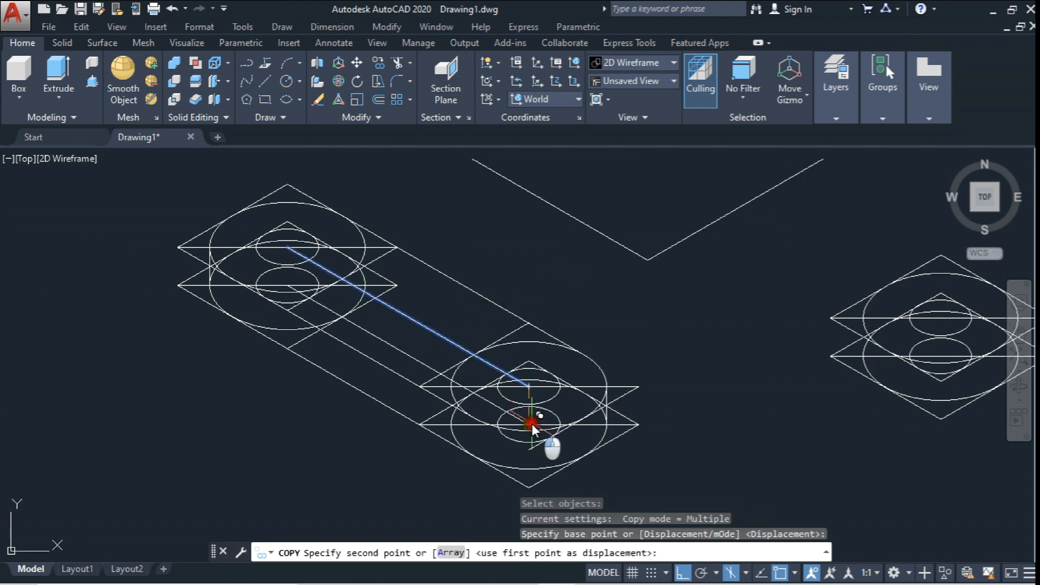
{"action": "left_click", "coordinate": [529, 424]}
{"action": "key", "text": "Escape"}
- Move the mirrored 80-unit line by its midpoint onto the midpoint of the lower centre line
{"action": "middle_click_drag", "start_coordinate": [604, 262], "coordinate": [575, 279]}
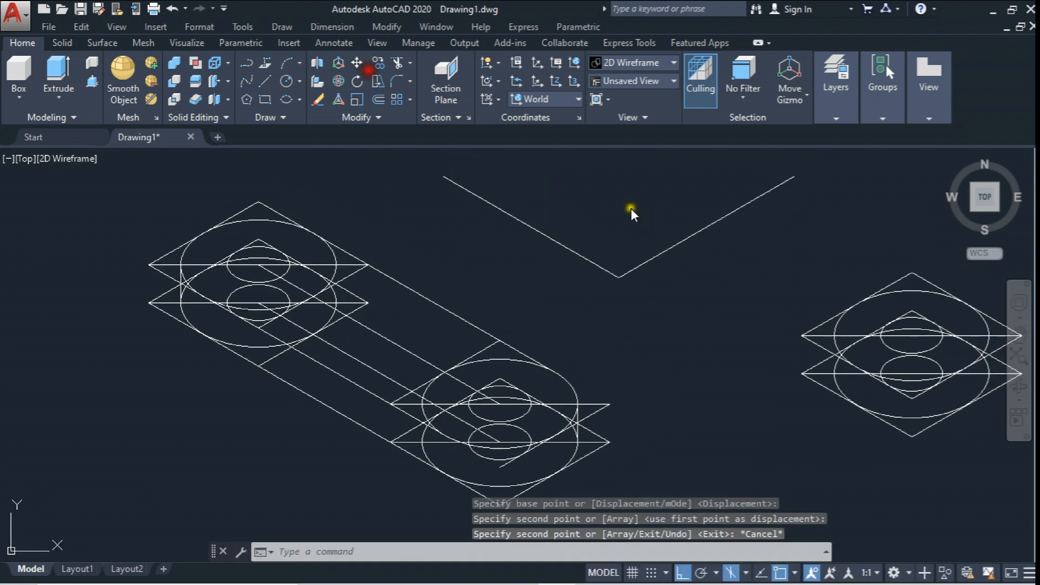
{"action": "left_click", "coordinate": [735, 277]}
{"action": "left_click", "coordinate": [695, 204]}
{"action": "key", "text": "Return"}
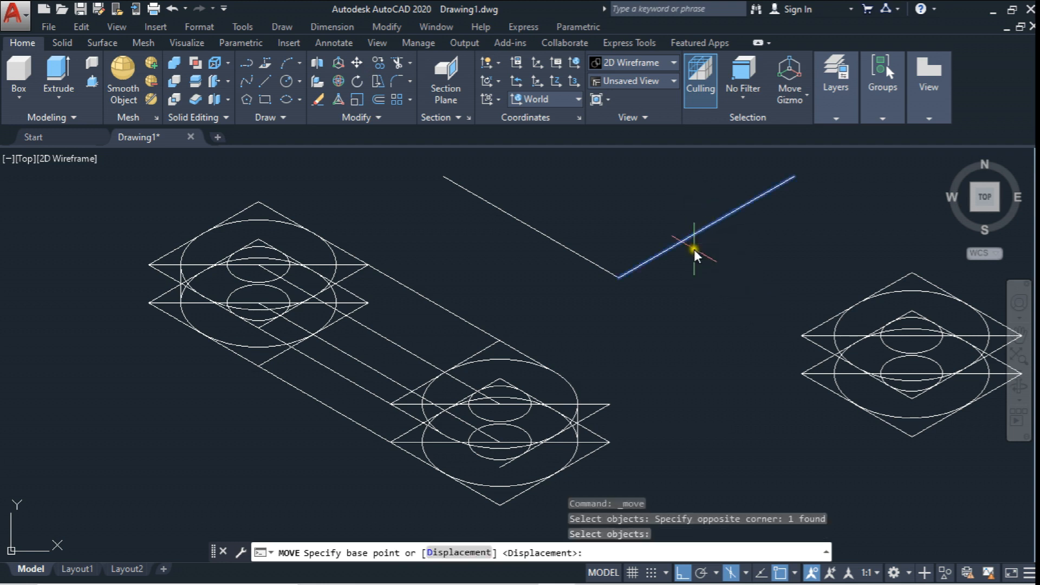
{"action": "left_click", "coordinate": [705, 234]}
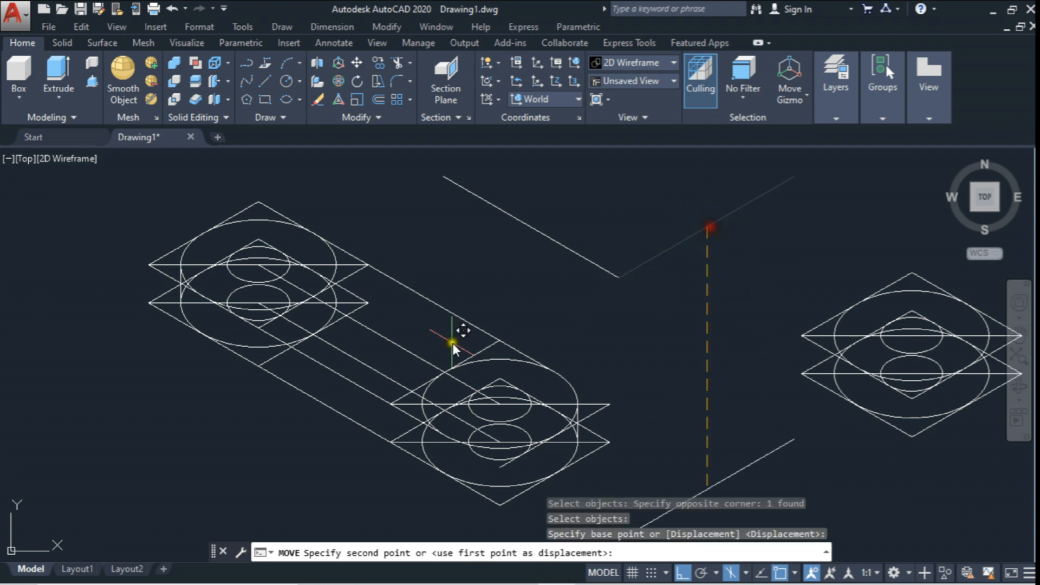
{"action": "left_click", "coordinate": [378, 370]}
- Measure the triangle's base width in the front view with a linear dimension, without placing it
{"action": "mouse_move", "coordinate": [391, 364]}
{"action": "middle_mouse_down"}
{"action": "mouse_move", "coordinate": [395, 353]}
{"action": "mouse_move", "coordinate": [519, 322]}
{"action": "middle_mouse_up"}
{"action": "scroll", "coordinate": [451, 326], "scroll_direction": "up", "scroll_amount": 5}
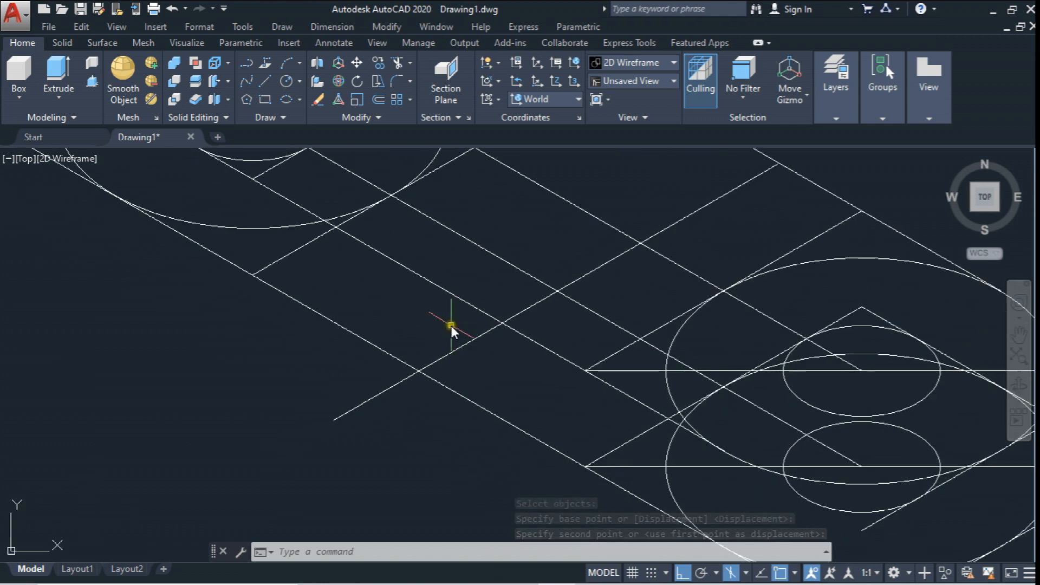
{"action": "scroll", "coordinate": [451, 326], "scroll_direction": "down", "scroll_amount": 5}
{"action": "mouse_move", "coordinate": [497, 288]}
{"action": "middle_mouse_down"}
{"action": "mouse_move", "coordinate": [477, 348]}
{"action": "mouse_move", "coordinate": [626, 321]}
{"action": "middle_mouse_up"}
{"action": "scroll", "coordinate": [513, 345], "scroll_direction": "down", "scroll_amount": 4}
{"action": "middle_click_drag", "start_coordinate": [128, 391], "coordinate": [301, 356]}
{"action": "scroll", "coordinate": [168, 387], "scroll_direction": "up", "scroll_amount": 2}
{"action": "scroll", "coordinate": [248, 339], "scroll_direction": "up", "scroll_amount": 4}
{"action": "middle_click_drag", "start_coordinate": [281, 307], "coordinate": [276, 385]}
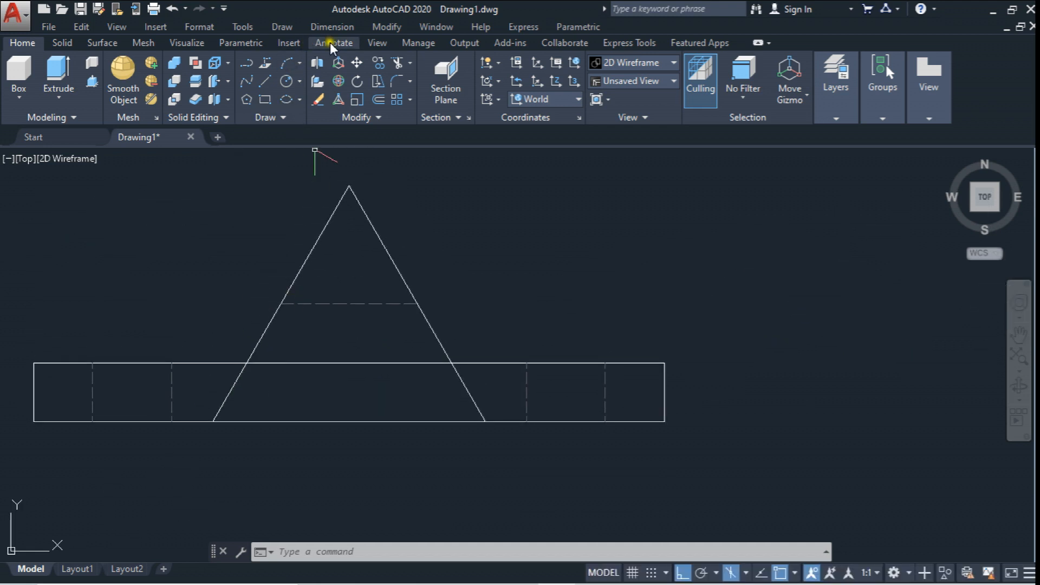
{"action": "left_click", "coordinate": [331, 43]}
{"action": "left_click", "coordinate": [289, 99]}
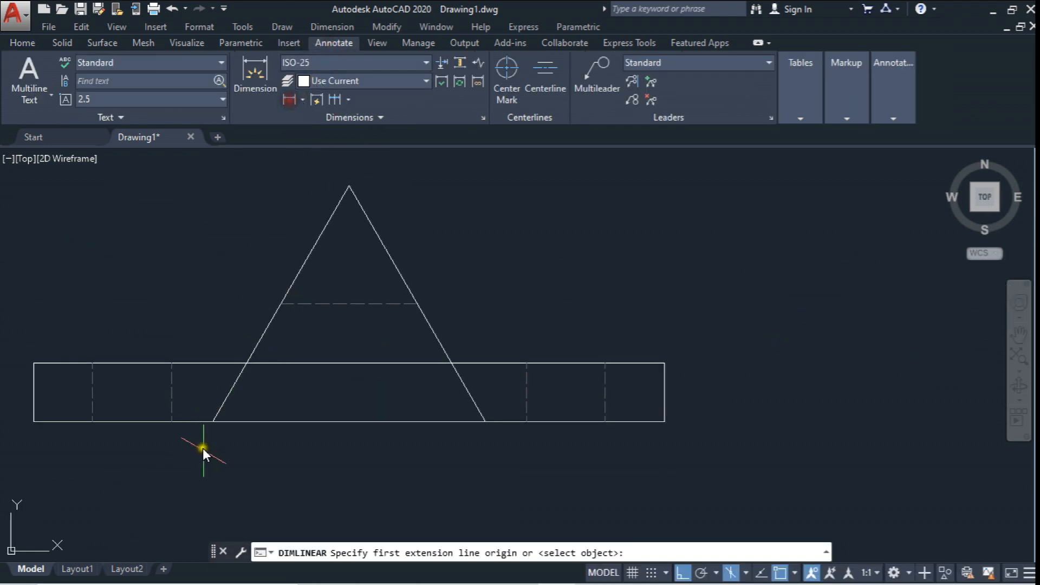
{"action": "left_click", "coordinate": [214, 421]}
{"action": "left_click", "coordinate": [485, 421]}
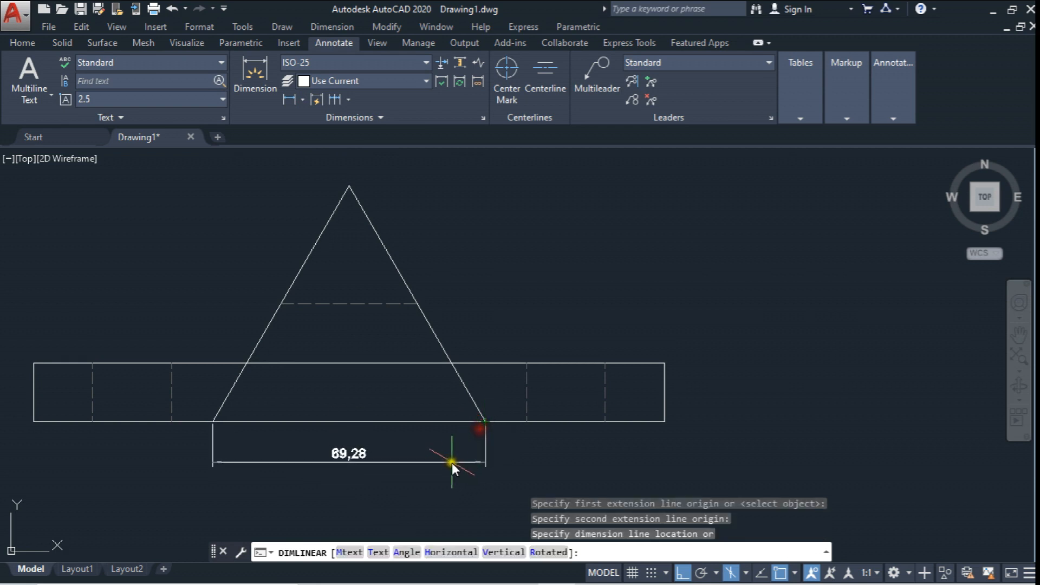
{"action": "scroll", "coordinate": [429, 460], "scroll_direction": "down", "scroll_amount": 7}
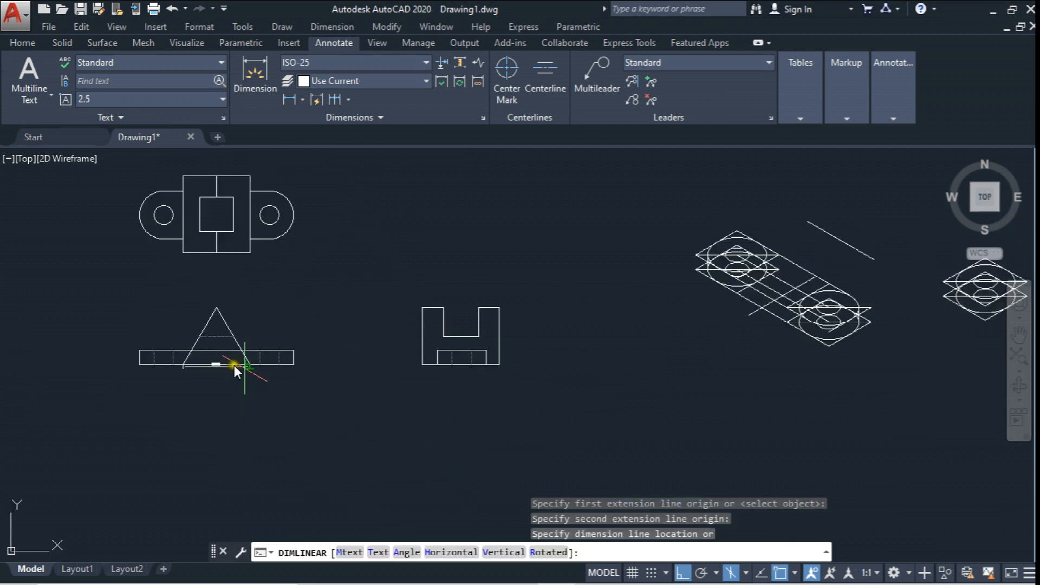
{"action": "key", "text": "Escape"}
- Draw a 69.28-unit line along the 150° isometric direction in the empty area below the isometric base
{"action": "scroll", "coordinate": [844, 298], "scroll_direction": "up", "scroll_amount": 4}
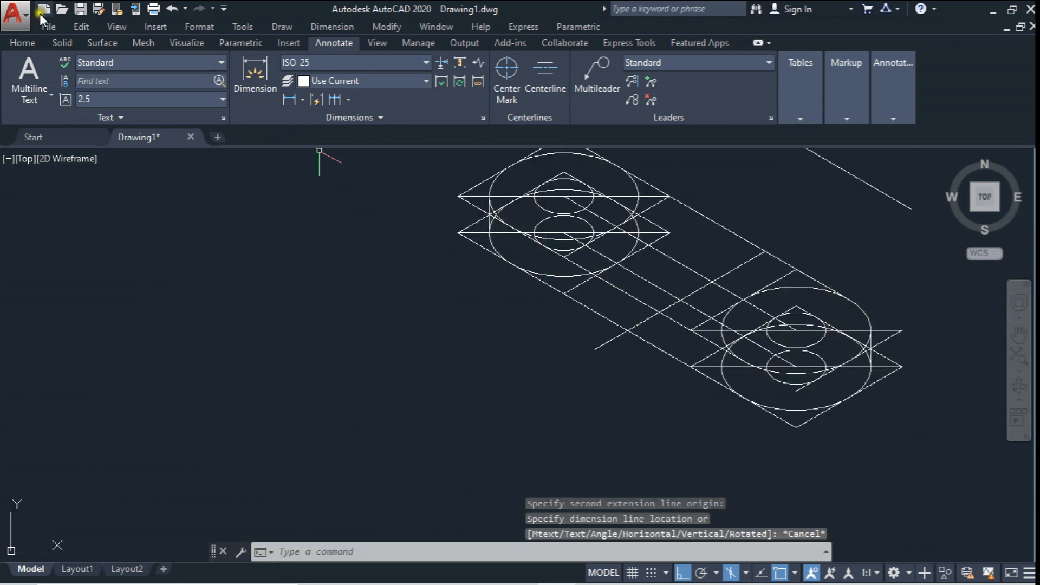
{"action": "left_click", "coordinate": [23, 42]}
{"action": "left_click", "coordinate": [264, 81]}
{"action": "left_click", "coordinate": [600, 432]}
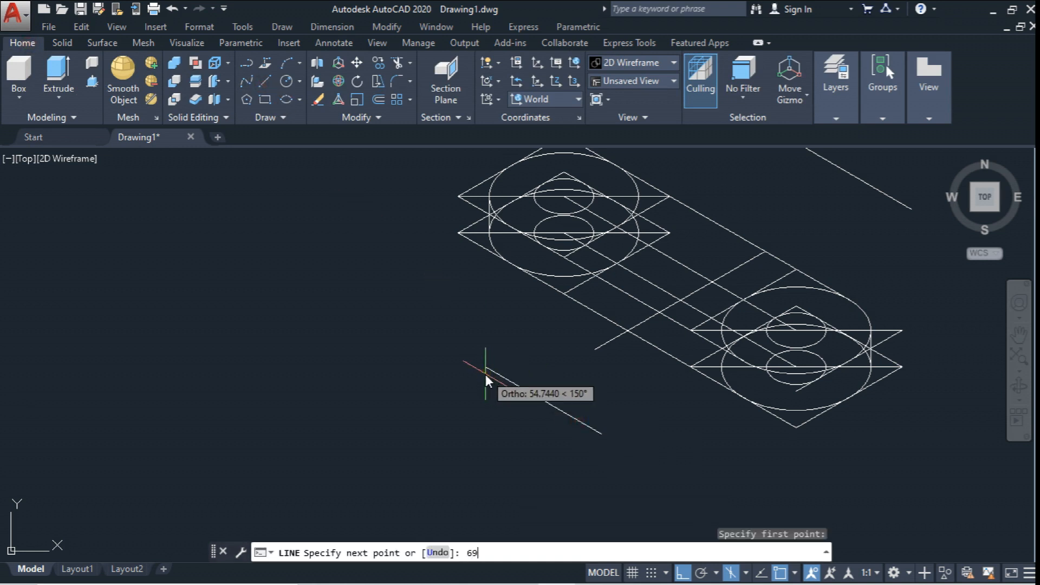
{"action": "type", "text": "69.28"}
{"action": "key", "text": "Return"}
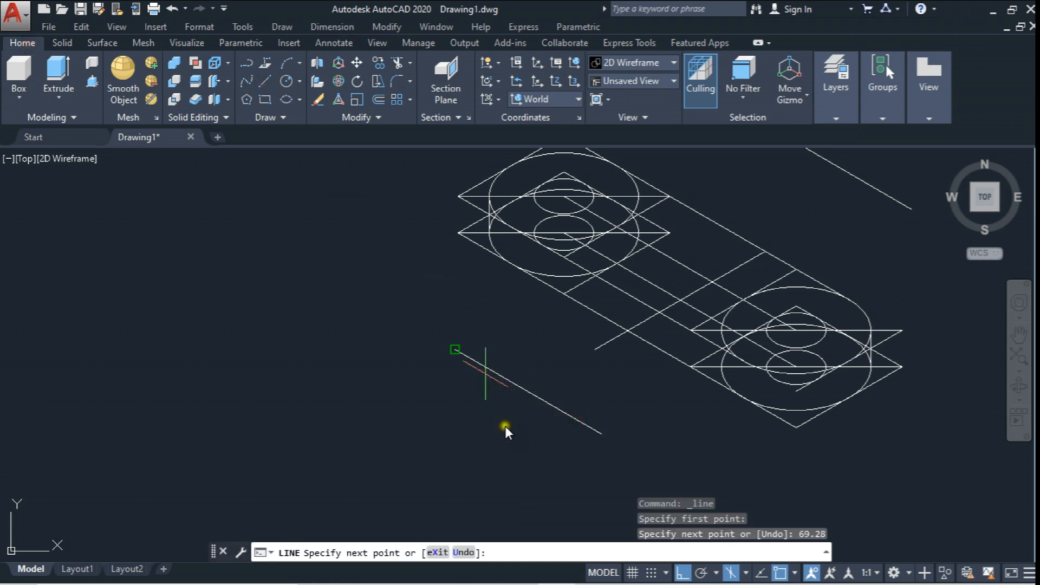
{"action": "key", "text": "Escape"}
- Move the 69.28-unit line by its midpoint onto the lower-left end of the 80-unit cross line
{"action": "left_click", "coordinate": [356, 62]}
{"action": "left_click", "coordinate": [514, 352]}
{"action": "left_click", "coordinate": [448, 413]}
{"action": "key", "text": "Return"}
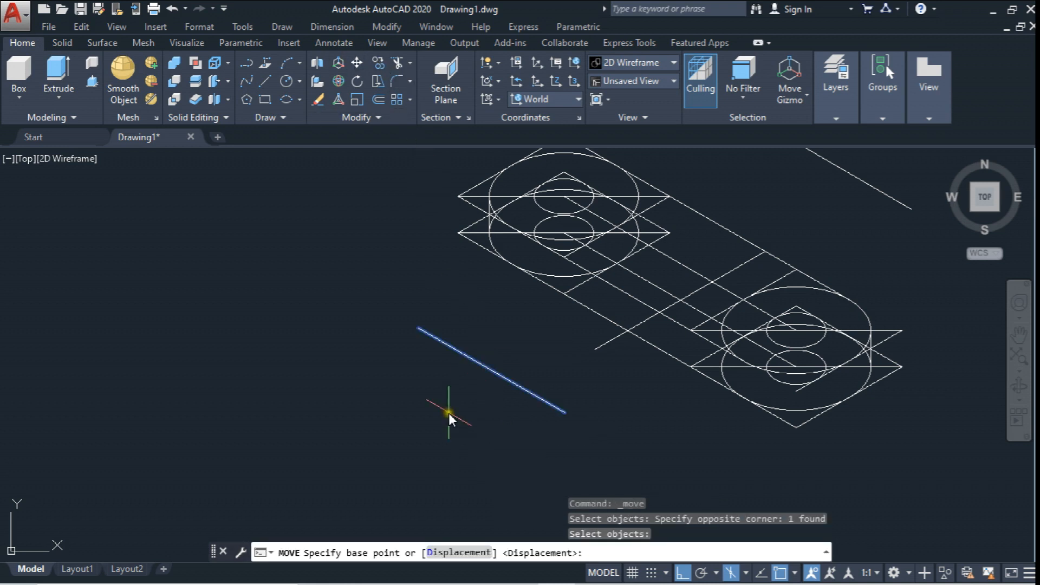
{"action": "left_click", "coordinate": [493, 372]}
{"action": "left_click", "coordinate": [590, 348]}
- Draw a 60-unit vertical line upward from the midpoint of the 69.28-unit line
{"action": "middle_click_drag", "start_coordinate": [590, 400], "coordinate": [550, 423]}
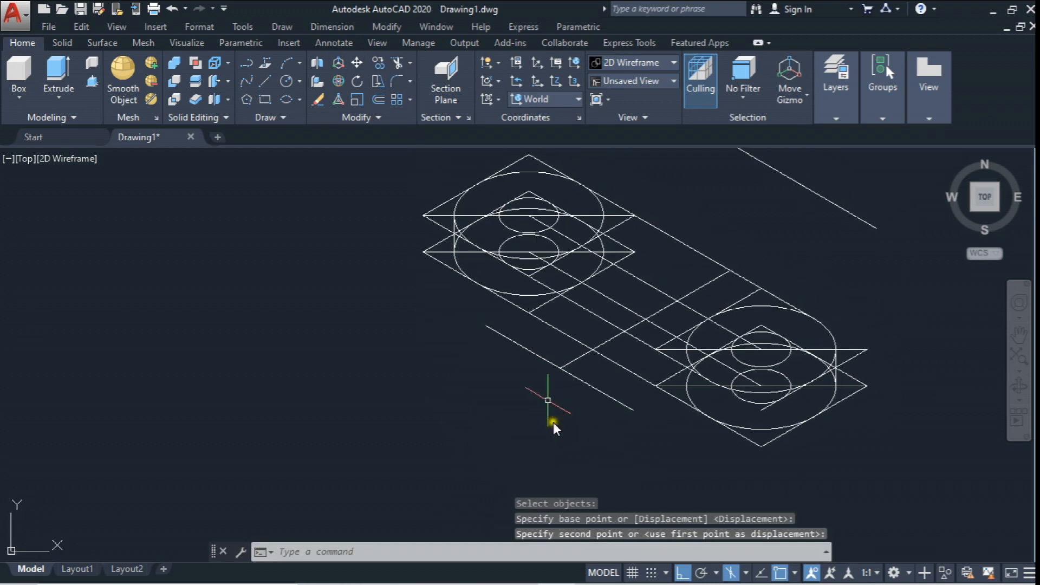
{"action": "left_click", "coordinate": [267, 81]}
{"action": "left_click", "coordinate": [560, 369]}
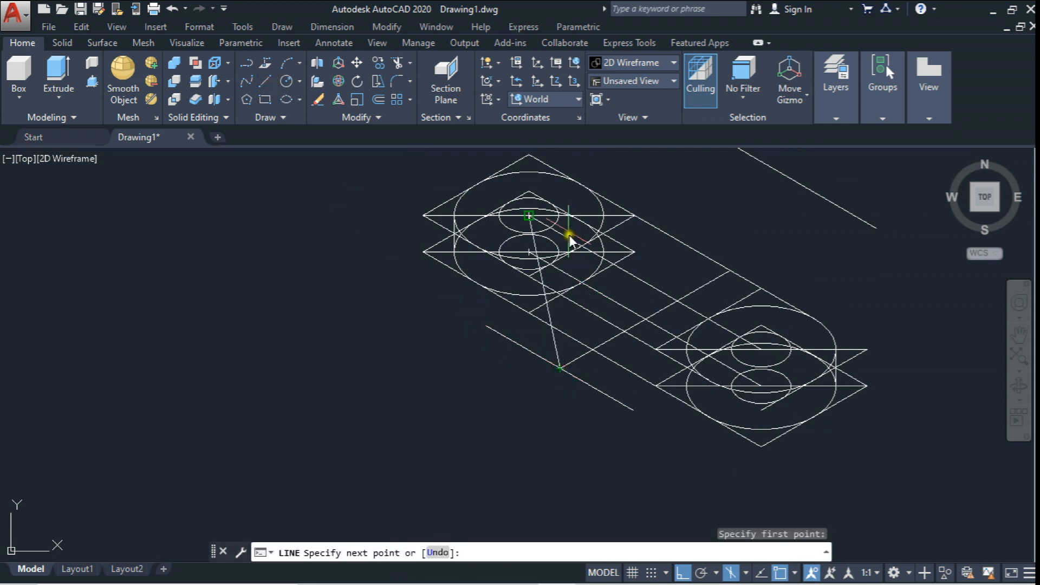
{"action": "middle_click_drag", "start_coordinate": [558, 218], "coordinate": [544, 320]}
{"action": "type", "text": "60"}
{"action": "key", "text": "Return"}
{"action": "key", "text": "Escape"}
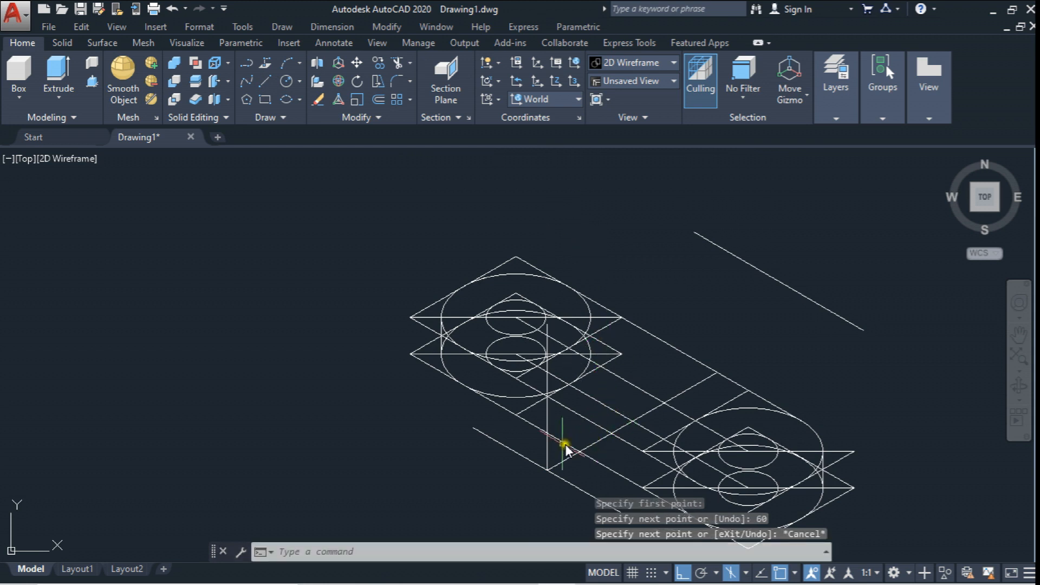
- Draw the triangle's two sloping sides from the vertical line's upper end to both ends of the 69.28-unit base line
{"action": "left_click", "coordinate": [266, 80]}
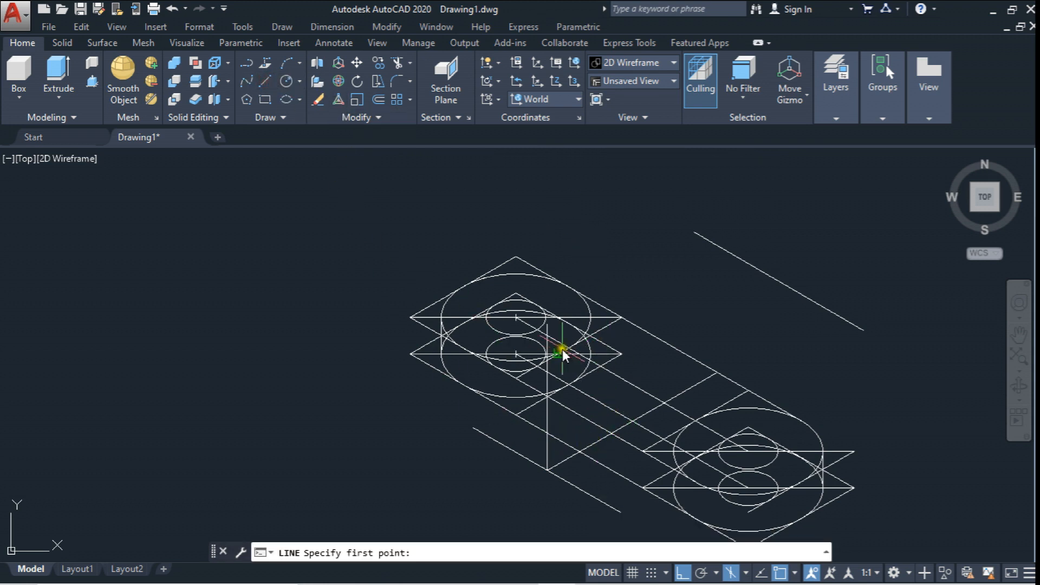
{"action": "left_click", "coordinate": [547, 325]}
{"action": "left_click", "coordinate": [473, 430]}
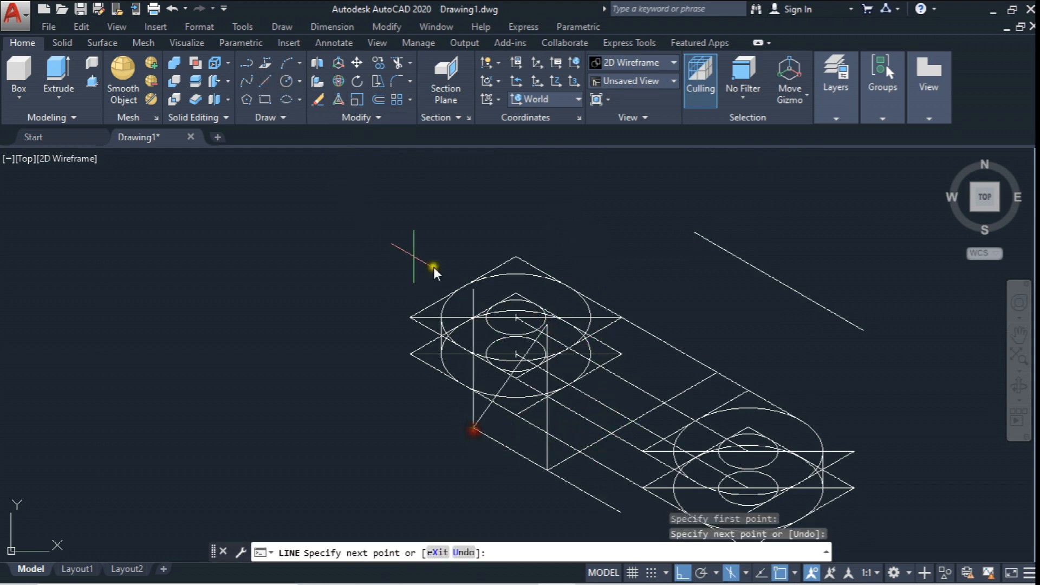
{"action": "left_click", "coordinate": [266, 81]}
{"action": "left_click", "coordinate": [550, 326]}
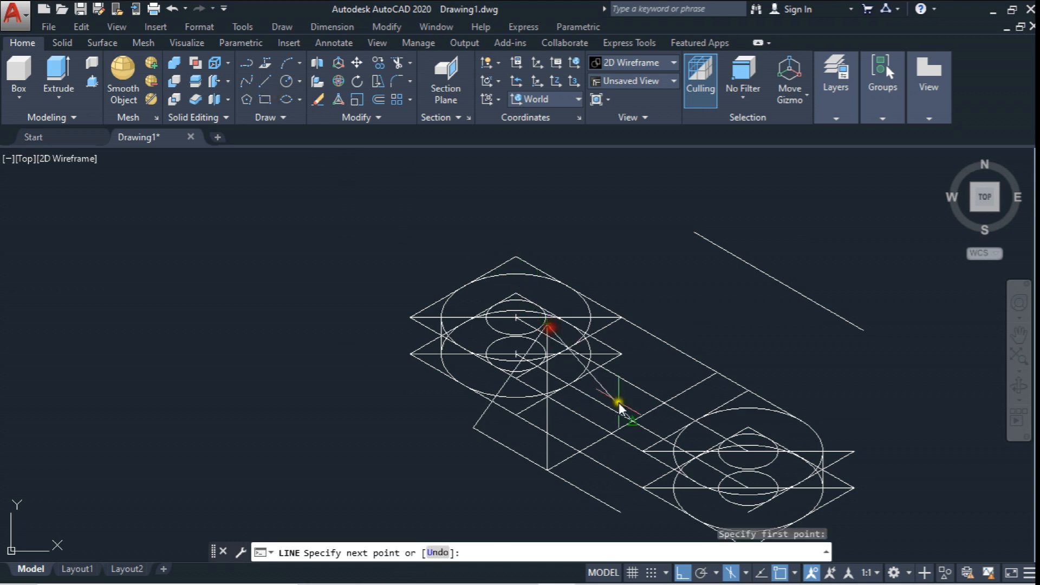
{"action": "left_click", "coordinate": [621, 512]}
{"action": "key", "text": "Escape"}
- Erase the long upper rear edge line running along the back of the isometric base
{"action": "middle_click_drag", "start_coordinate": [520, 406], "coordinate": [437, 364]}
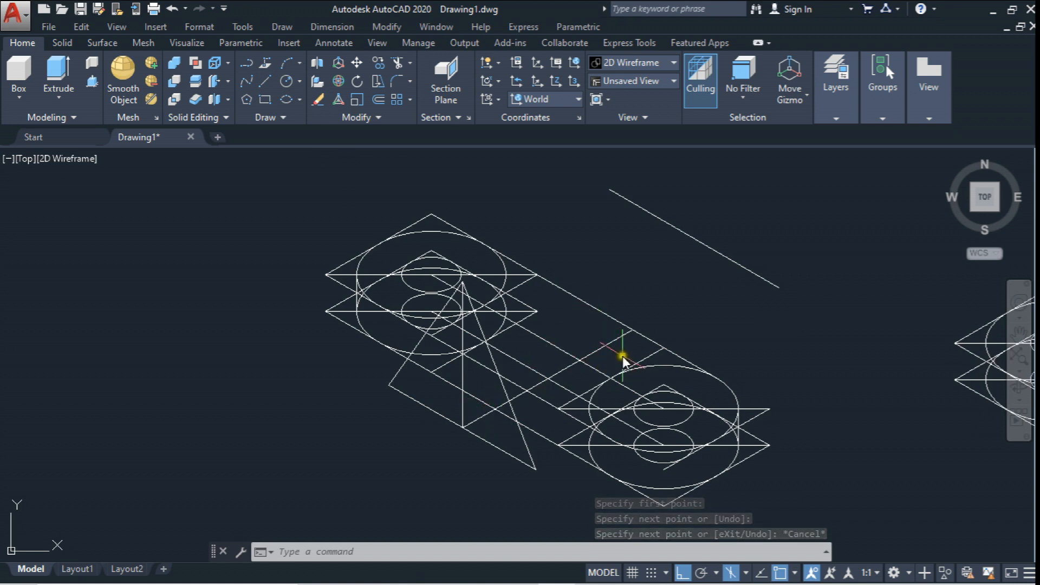
{"action": "left_click", "coordinate": [615, 340]}
{"action": "middle_click_drag", "start_coordinate": [606, 347], "coordinate": [595, 328]}
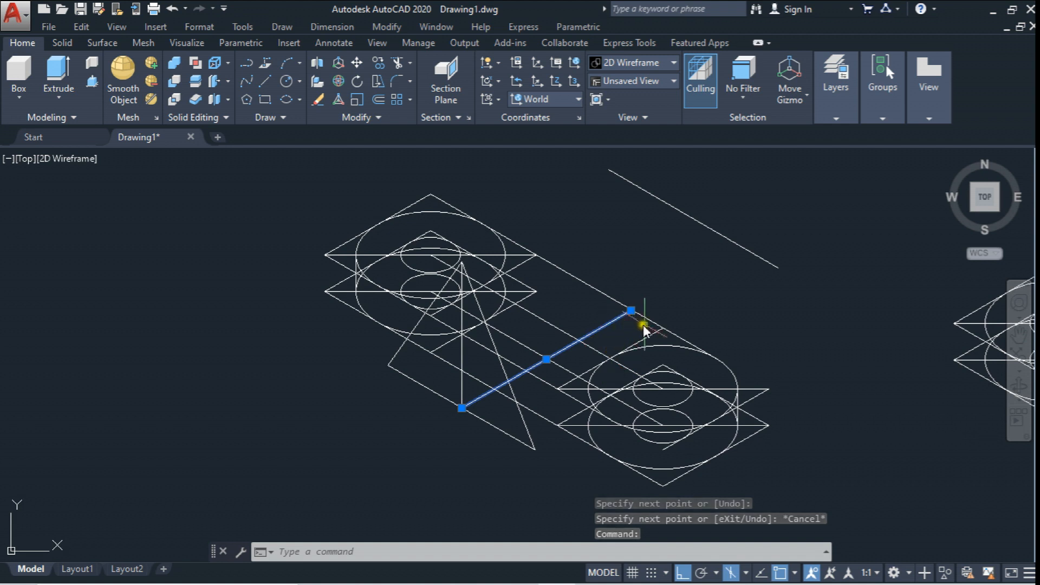
{"action": "left_click", "coordinate": [600, 291]}
{"action": "key", "text": "Escape"}
{"action": "left_click", "coordinate": [586, 284]}
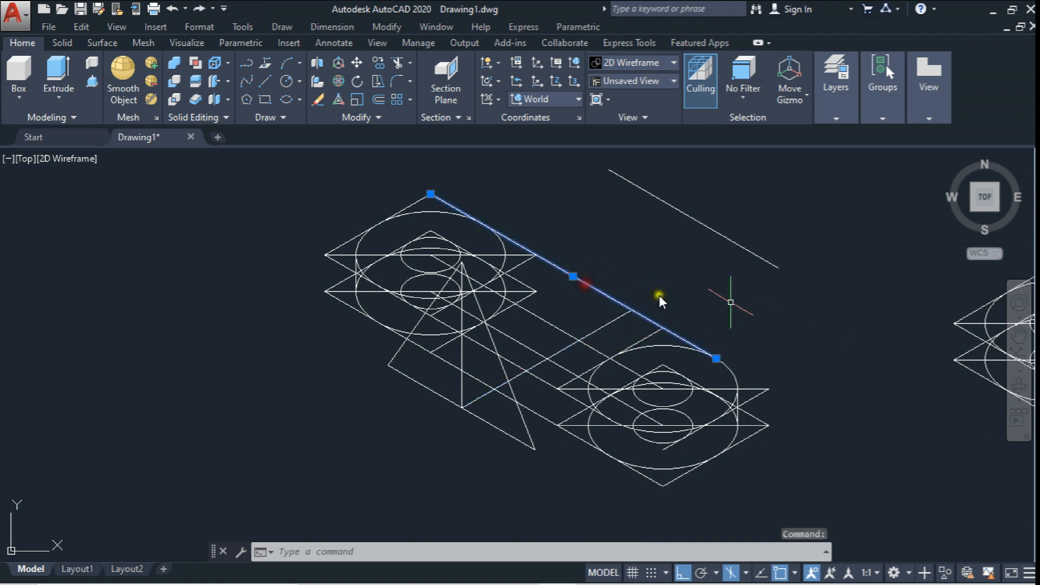
{"action": "key", "text": "Delete"}
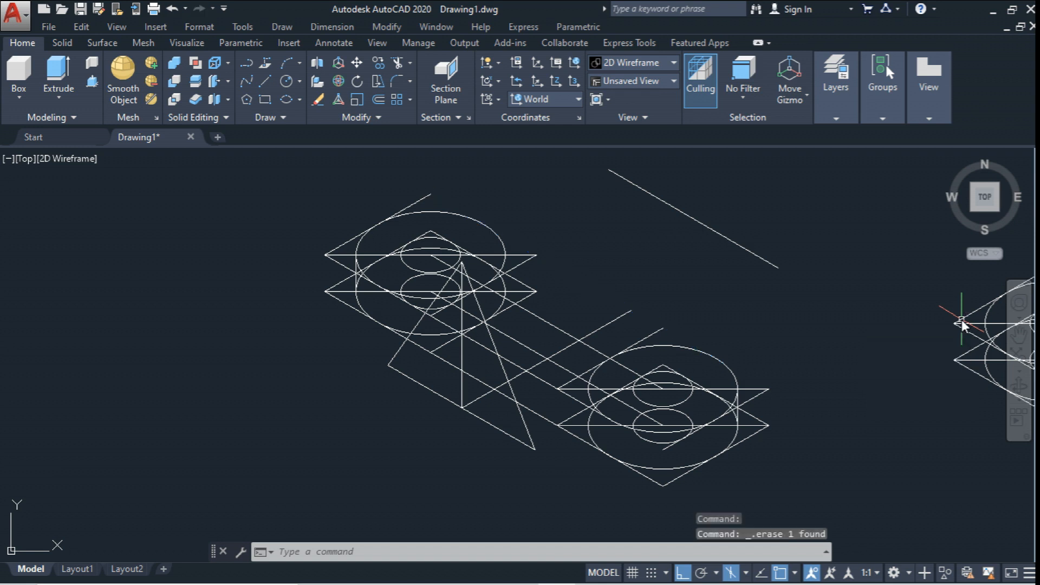
{"action": "left_click", "coordinate": [378, 62]}
{"action": "left_click", "coordinate": [491, 434]}
{"action": "left_click", "coordinate": [482, 414]}
{"action": "left_click", "coordinate": [530, 434]}
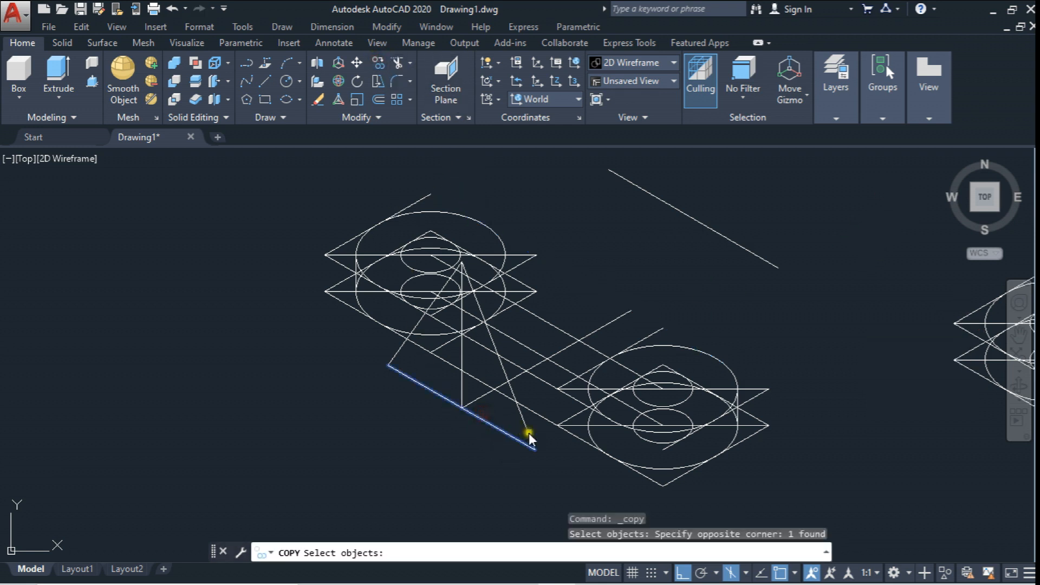
{"action": "left_click", "coordinate": [391, 359]}
{"action": "right_click", "coordinate": [388, 441]}
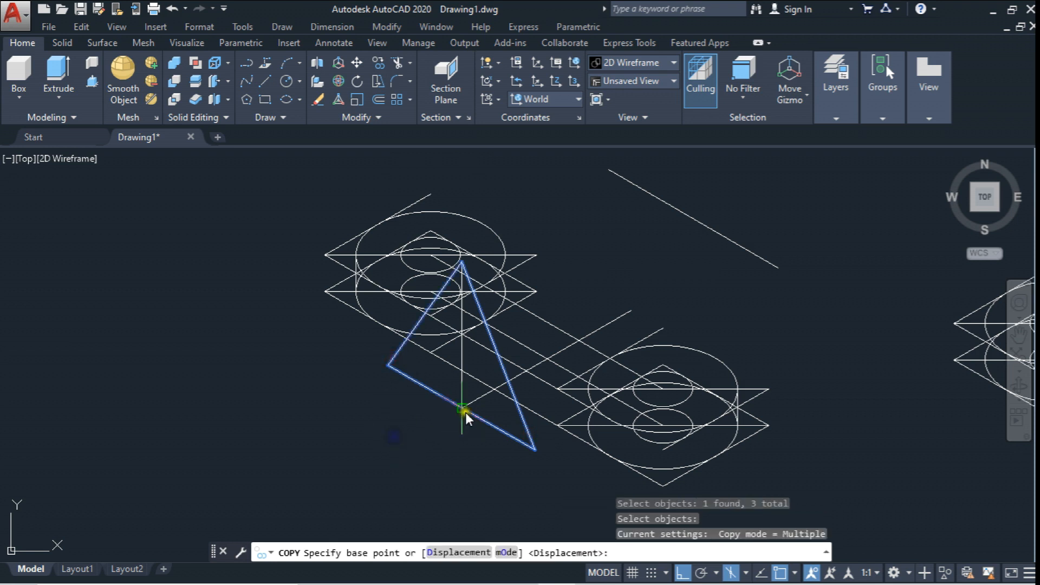
- Copy the triangle with its vertical centre line from its base midpoint to the upper-right end of the 80-unit cross line
{"action": "left_click", "coordinate": [373, 62]}
{"action": "left_click", "coordinate": [381, 341]}
{"action": "left_click", "coordinate": [528, 457]}
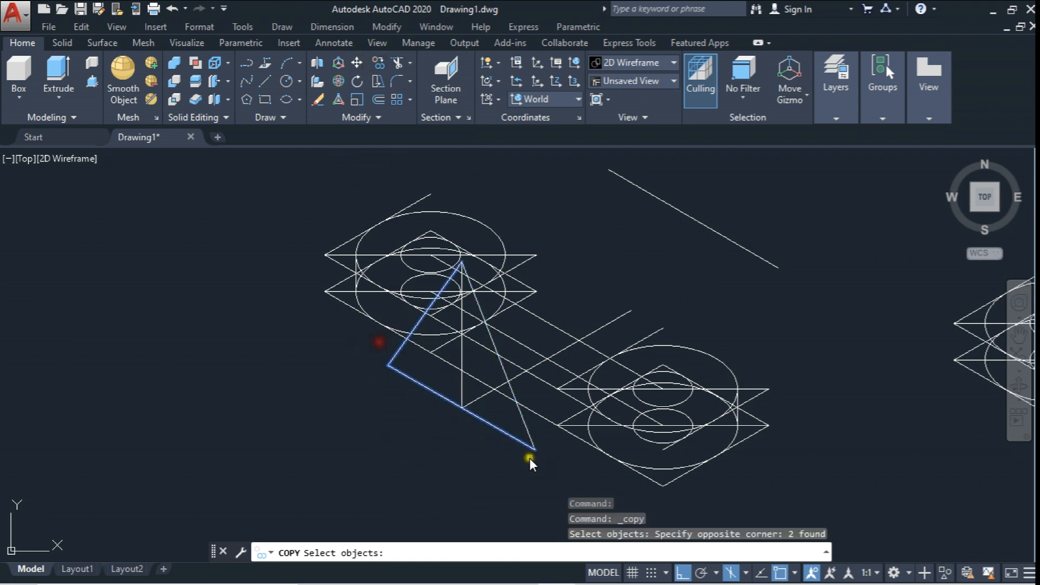
{"action": "left_click", "coordinate": [534, 440]}
{"action": "left_click", "coordinate": [498, 460]}
{"action": "left_click", "coordinate": [460, 399]}
{"action": "key", "text": "Return"}
{"action": "left_click", "coordinate": [460, 409]}
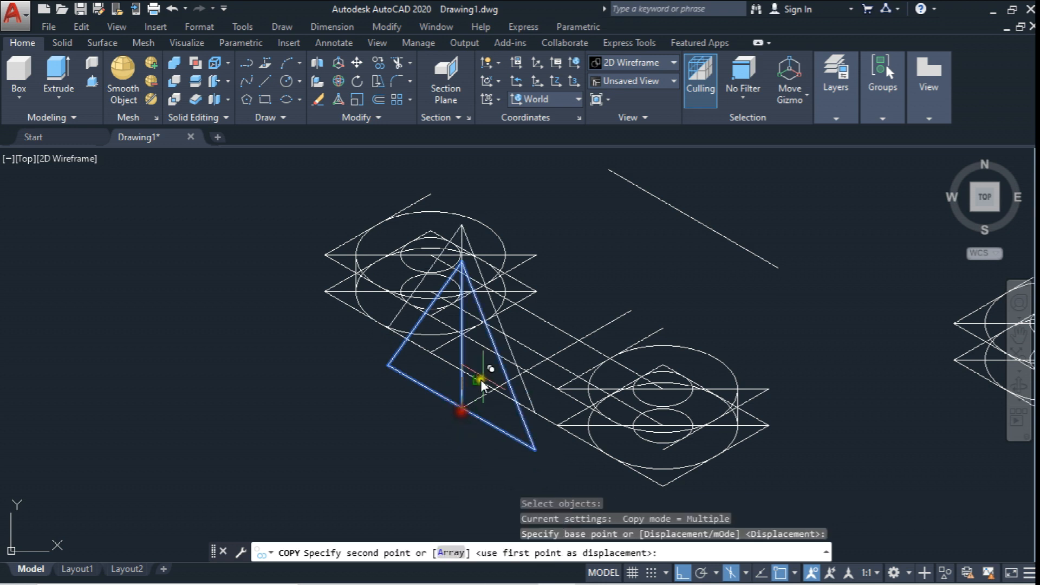
{"action": "middle_click_drag", "start_coordinate": [636, 317], "coordinate": [625, 352]}
{"action": "key", "text": "Escape"}
- Erase the loose diagonal line crossing the peak of the rear triangle
{"action": "scroll", "coordinate": [612, 215], "scroll_direction": "up", "scroll_amount": 2}
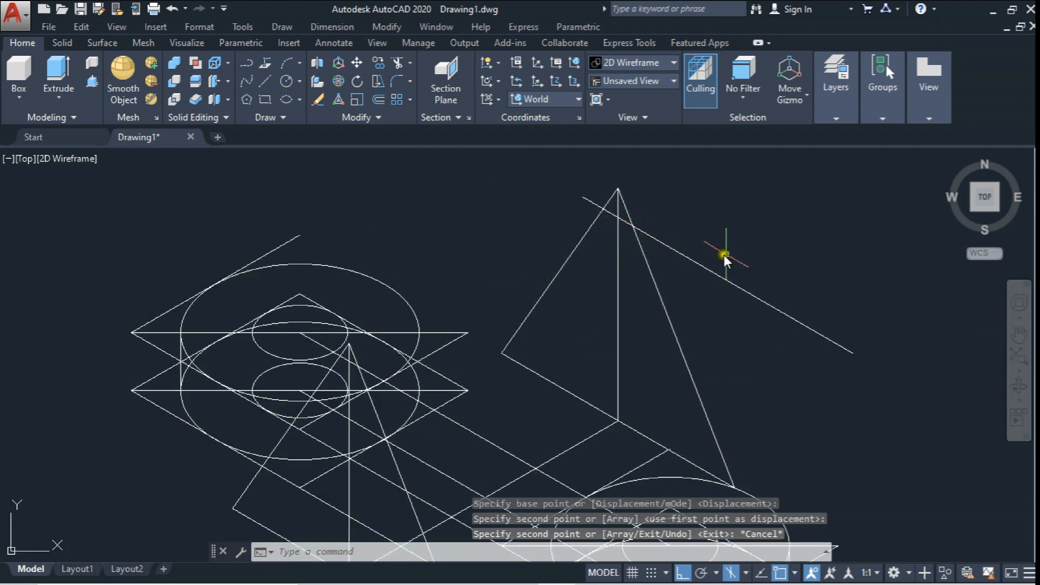
{"action": "left_click", "coordinate": [726, 271]}
{"action": "mouse_move", "coordinate": [701, 285]}
{"action": "middle_mouse_down"}
{"action": "mouse_move", "coordinate": [609, 335]}
{"action": "mouse_move", "coordinate": [605, 254]}
{"action": "middle_mouse_up"}
{"action": "left_click", "coordinate": [612, 337]}
{"action": "key", "text": "Delete"}
{"action": "scroll", "coordinate": [605, 253], "scroll_direction": "down", "scroll_amount": 4}
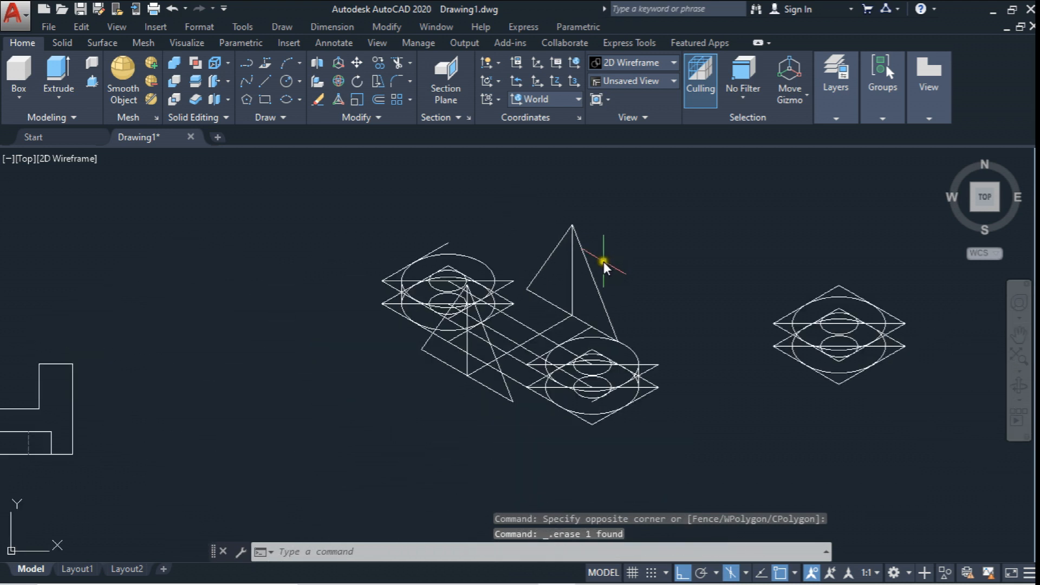
- Draw a 22-unit line along the 150° isometric direction in the empty area beyond the rear triangle
{"action": "scroll", "coordinate": [598, 268], "scroll_direction": "up", "scroll_amount": 2}
{"action": "left_click", "coordinate": [266, 79]}
{"action": "middle_click_drag", "start_coordinate": [649, 219], "coordinate": [425, 308]}
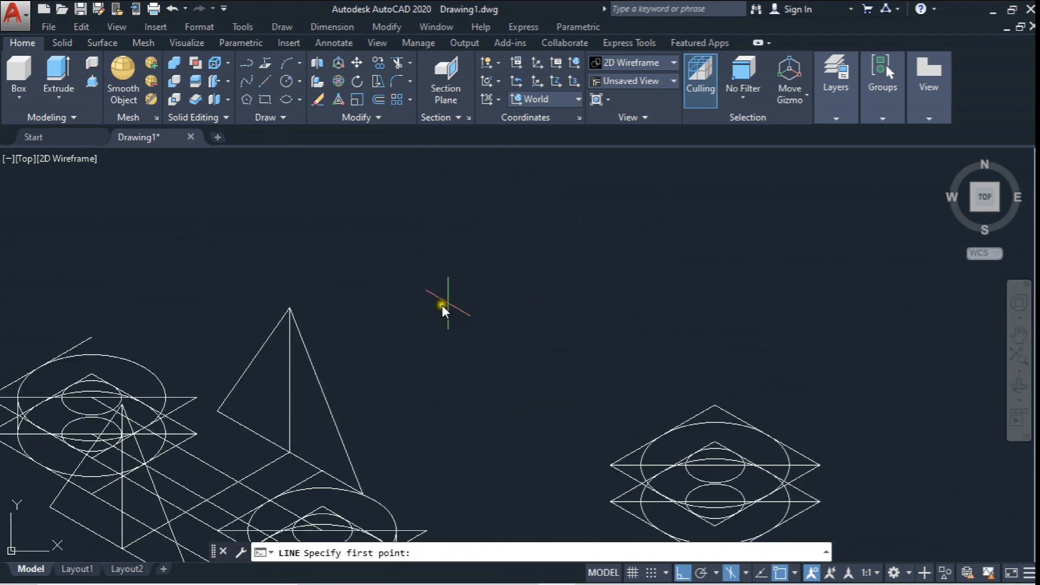
{"action": "left_click", "coordinate": [511, 302]}
{"action": "type", "text": "22"}
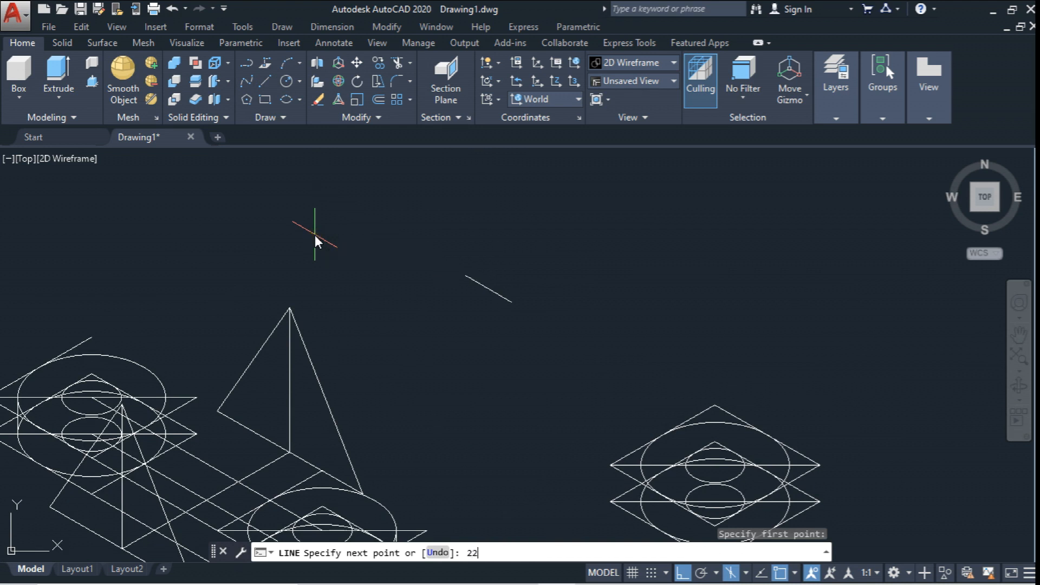
{"action": "key", "text": "Return"}
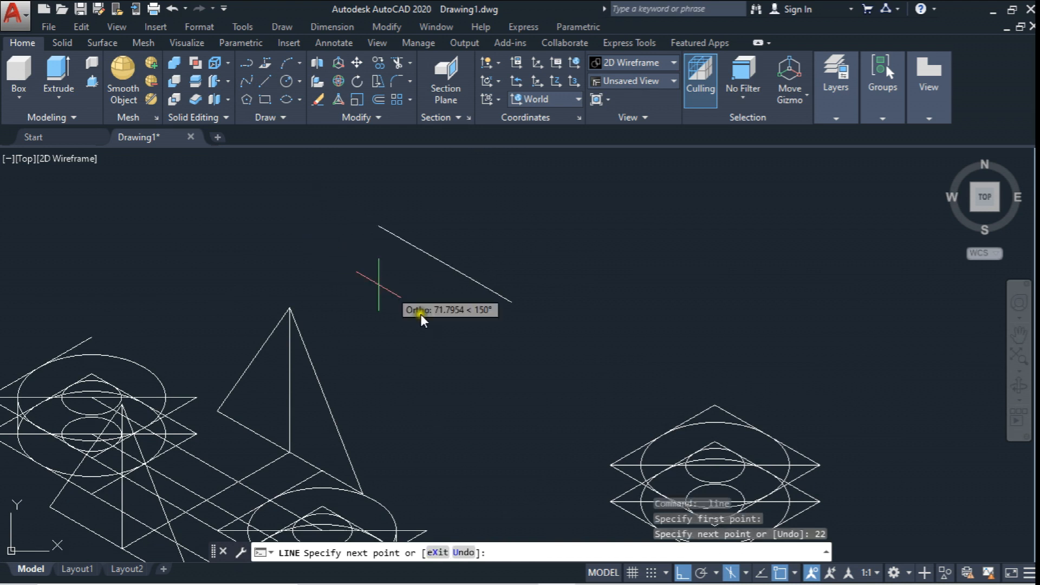
{"action": "key", "text": "Escape"}
- Mirror the 22-unit line about a vertical axis at its lower end, keeping the original
{"action": "left_click", "coordinate": [370, 119]}
{"action": "left_click", "coordinate": [392, 137]}
{"action": "left_click", "coordinate": [501, 275]}
{"action": "left_click", "coordinate": [456, 330]}
{"action": "key", "text": "Return"}
{"action": "left_click", "coordinate": [514, 302]}
{"action": "left_click", "coordinate": [502, 363]}
{"action": "key", "text": "Return"}
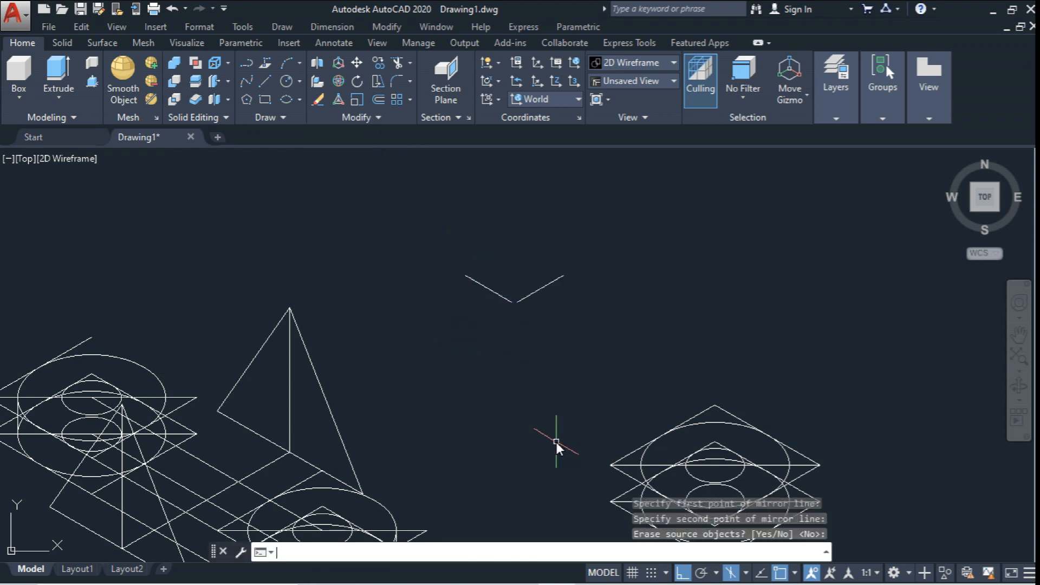
- Move the mirrored 22-unit line by its upper-right end onto the apex of the rear triangle
{"action": "left_click", "coordinate": [356, 62]}
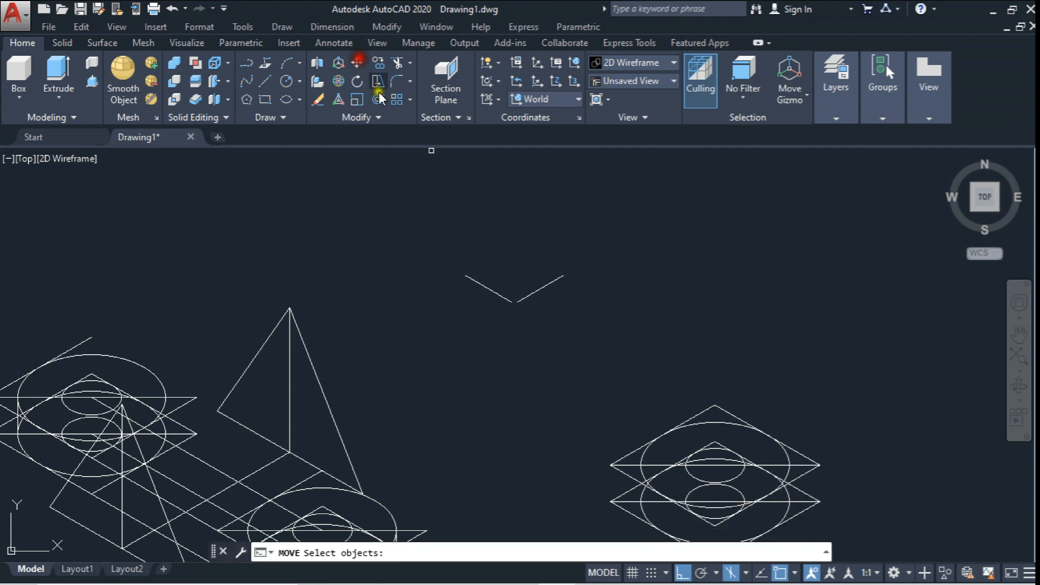
{"action": "left_click", "coordinate": [539, 289]}
{"action": "key", "text": "Return"}
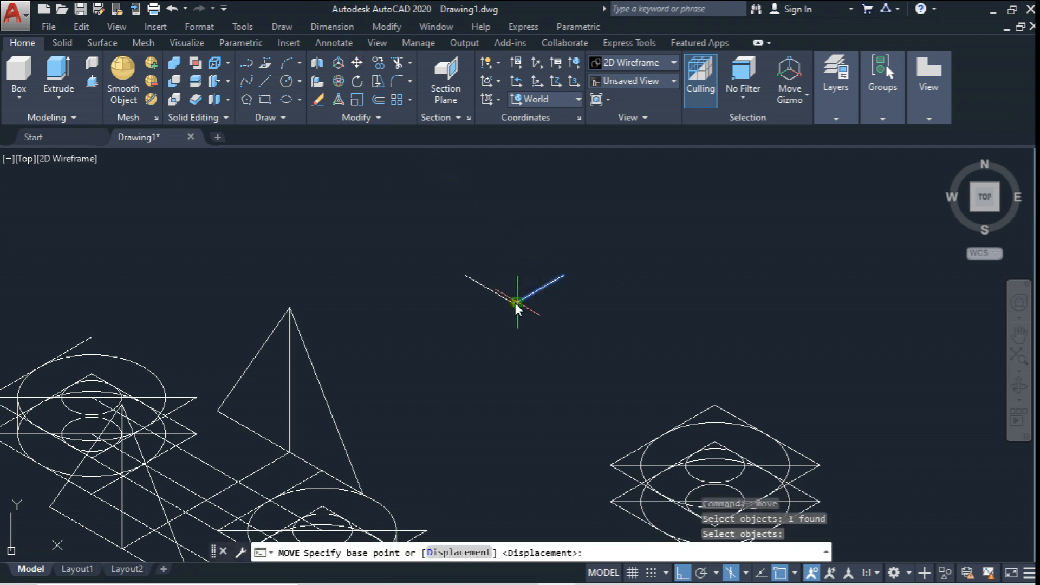
{"action": "left_click", "coordinate": [563, 277]}
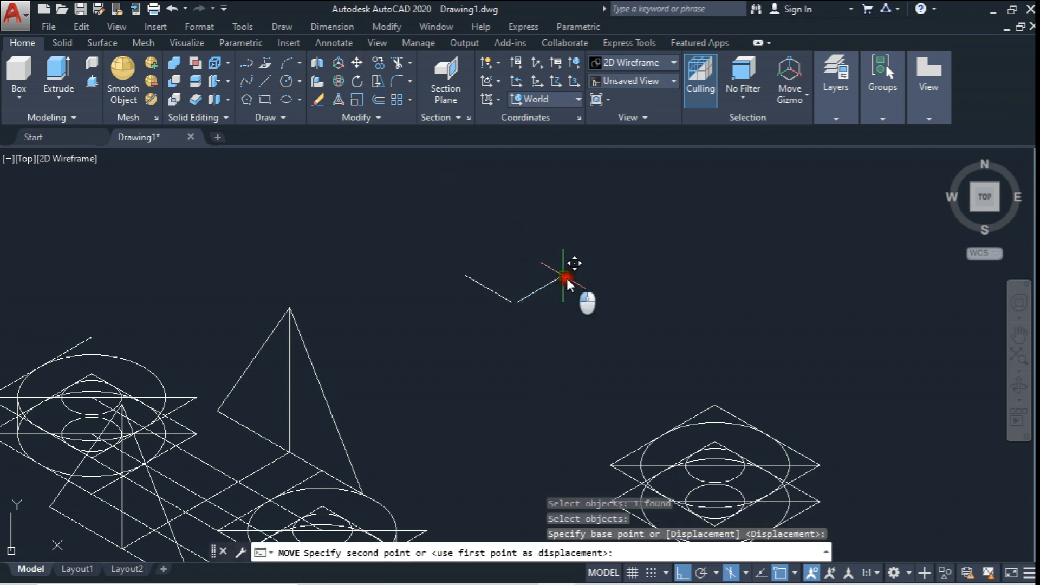
{"action": "left_click", "coordinate": [289, 307]}
{"action": "scroll", "coordinate": [346, 310], "scroll_direction": "up", "scroll_amount": 2}
{"action": "middle_click_drag", "start_coordinate": [347, 309], "coordinate": [452, 256]}
{"action": "middle_click_drag", "start_coordinate": [378, 282], "coordinate": [480, 233]}
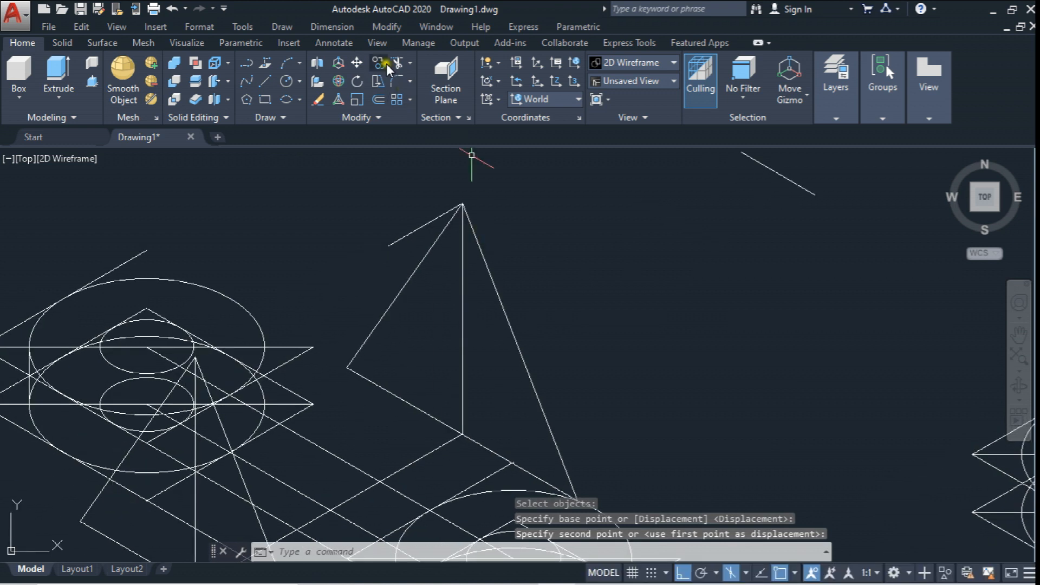
- Copy the 22-unit apex line by its lower-left end onto the apex of the front triangle
{"action": "left_click", "coordinate": [378, 62]}
{"action": "left_click", "coordinate": [406, 198]}
{"action": "left_click", "coordinate": [371, 265]}
{"action": "key", "text": "Return"}
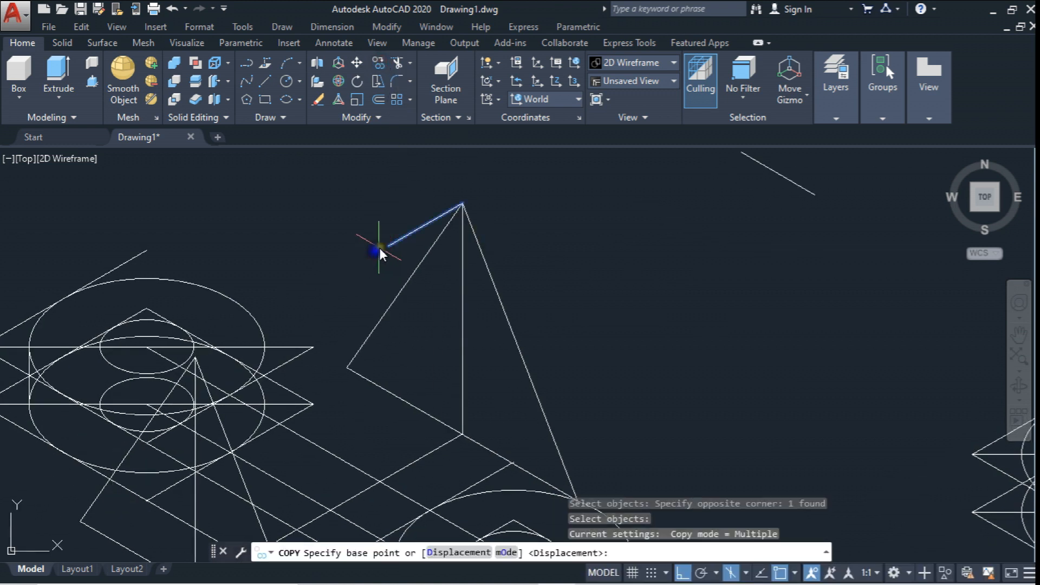
{"action": "left_click", "coordinate": [388, 245]}
{"action": "left_click", "coordinate": [326, 344]}
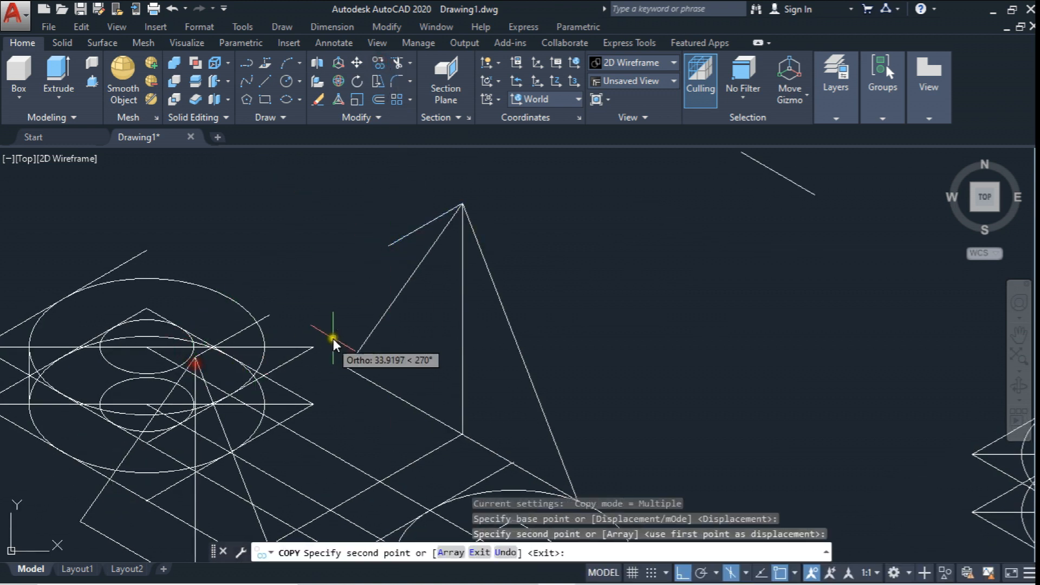
{"action": "key", "text": "Escape"}
- Undo the most recent copy operations
{"action": "scroll", "coordinate": [399, 302], "scroll_direction": "down", "scroll_amount": 3}
{"action": "scroll", "coordinate": [399, 316], "scroll_direction": "up", "scroll_amount": 2}
{"action": "key", "text": "ctrl+z"}
{"action": "key", "text": "ctrl+z"}
{"action": "key", "text": "ctrl+z"}
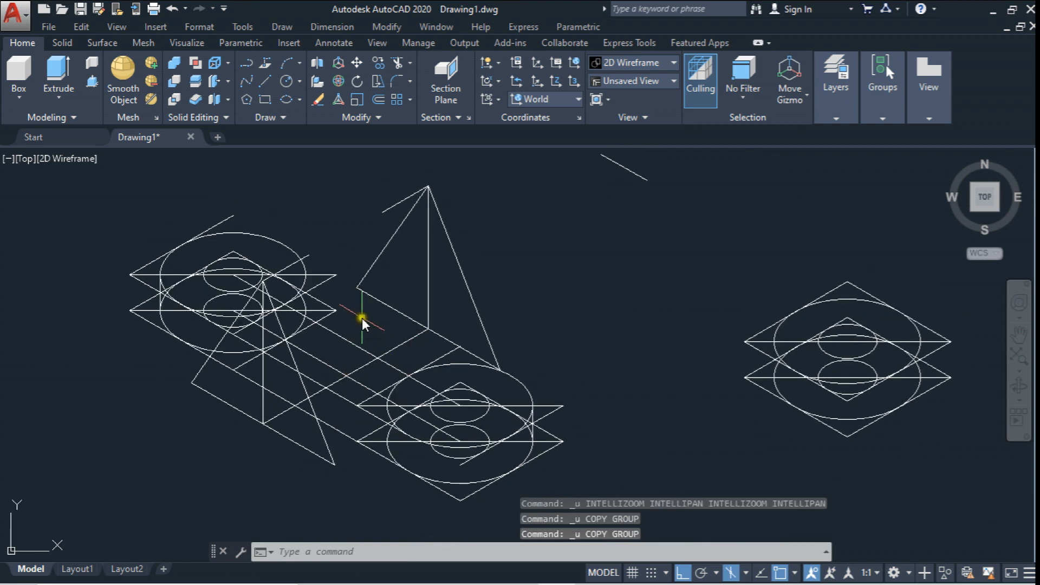
- Copy the rear triangle's two sloping sides from its apex to the free ends of both 22-unit lines
{"action": "left_click", "coordinate": [377, 62]}
{"action": "left_click", "coordinate": [408, 239]}
{"action": "left_click", "coordinate": [395, 229]}
{"action": "left_click", "coordinate": [469, 241]}
{"action": "left_click", "coordinate": [449, 262]}
{"action": "key", "text": "Return"}
{"action": "left_click", "coordinate": [428, 193]}
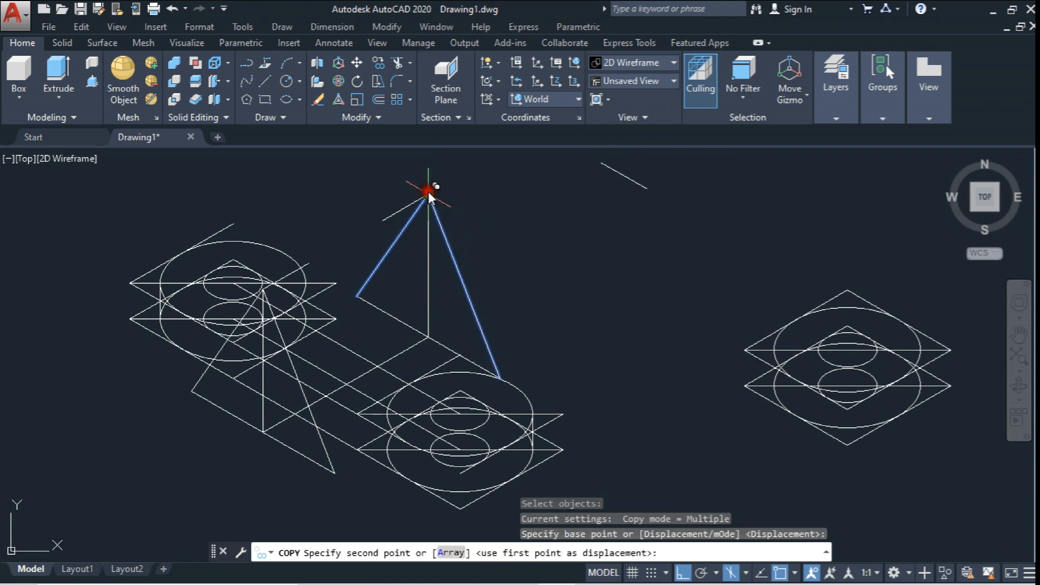
{"action": "left_click", "coordinate": [383, 220]}
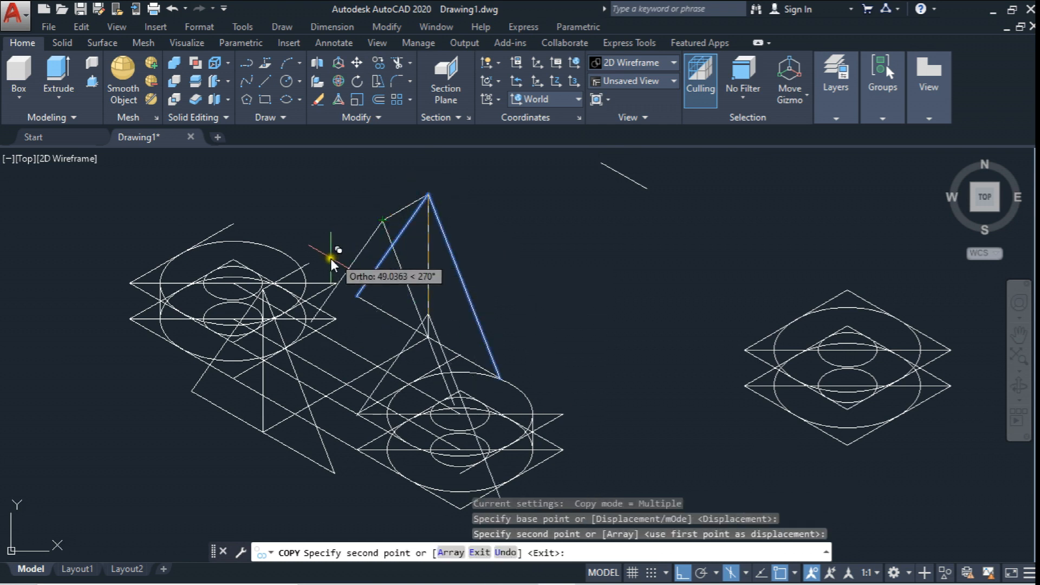
{"action": "left_click", "coordinate": [308, 263]}
{"action": "key", "text": "Escape"}
- Measure the vertical distance from the triangle's apex to the dashed line in the front view with a linear dimension, without placing it
{"action": "scroll", "coordinate": [615, 300], "scroll_direction": "down", "scroll_amount": 5}
{"action": "scroll", "coordinate": [369, 319], "scroll_direction": "up", "scroll_amount": 4}
{"action": "scroll", "coordinate": [401, 281], "scroll_direction": "up", "scroll_amount": 4}
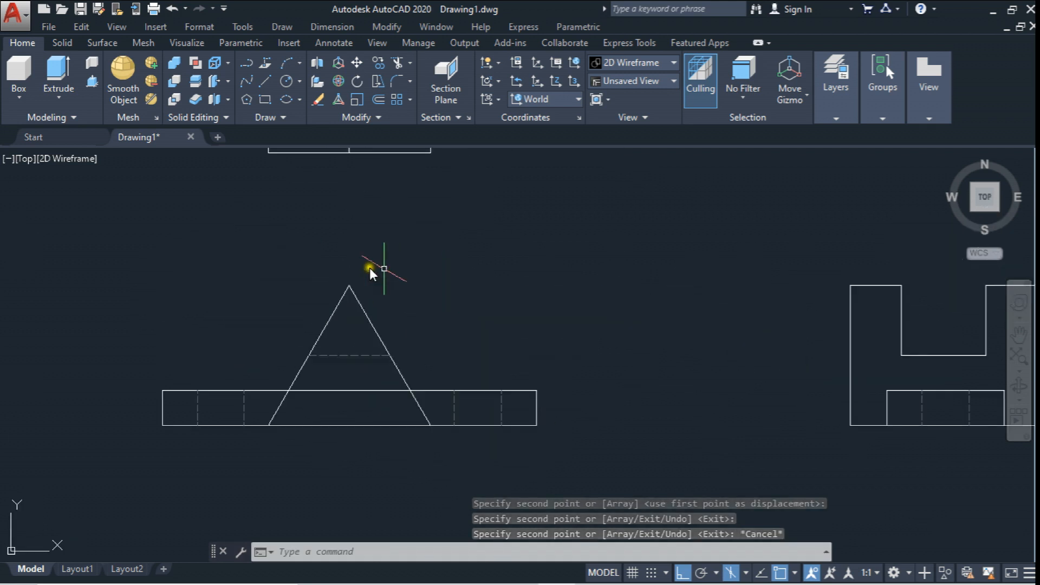
{"action": "left_click", "coordinate": [334, 42]}
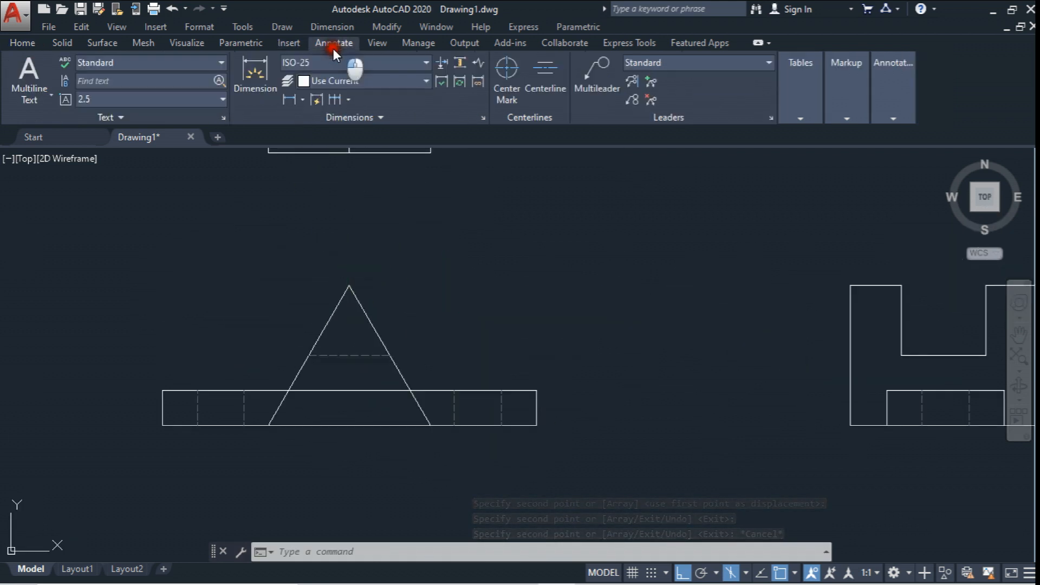
{"action": "left_click", "coordinate": [289, 99]}
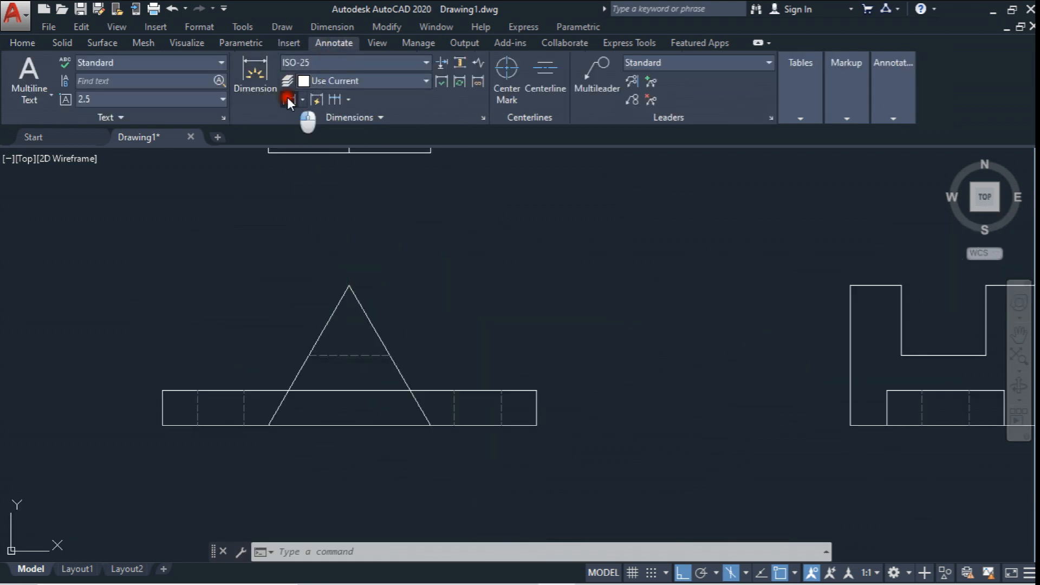
{"action": "left_click", "coordinate": [349, 286]}
{"action": "left_click", "coordinate": [351, 355]}
{"action": "scroll", "coordinate": [390, 307], "scroll_direction": "up", "scroll_amount": 6}
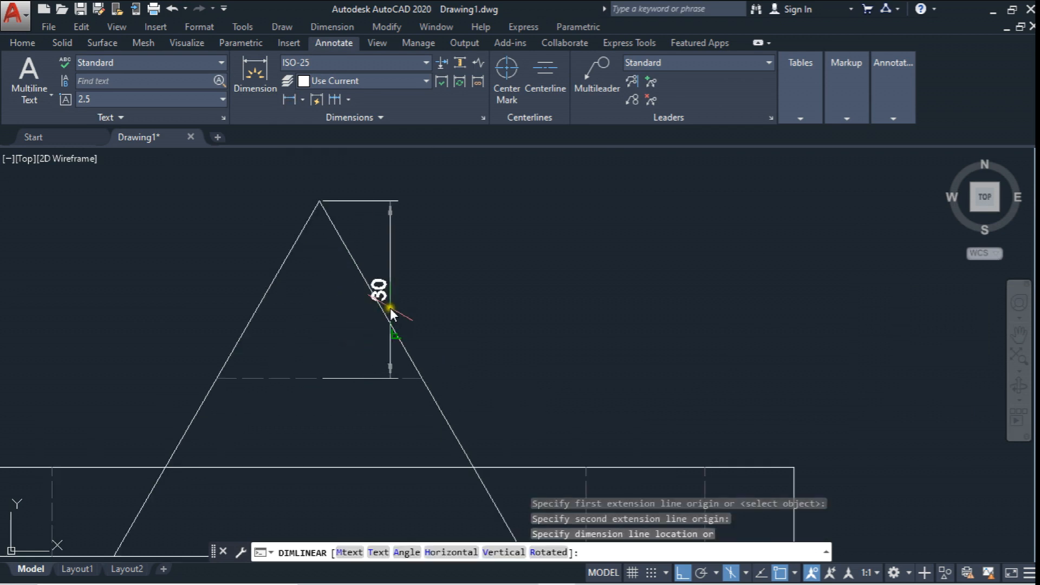
{"action": "scroll", "coordinate": [390, 307], "scroll_direction": "down", "scroll_amount": 10}
{"action": "key", "text": "Escape"}
- Draw a 30-unit vertical line downward from the free end of the rear triangle's 22-unit apex line
{"action": "scroll", "coordinate": [686, 237], "scroll_direction": "up", "scroll_amount": 6}
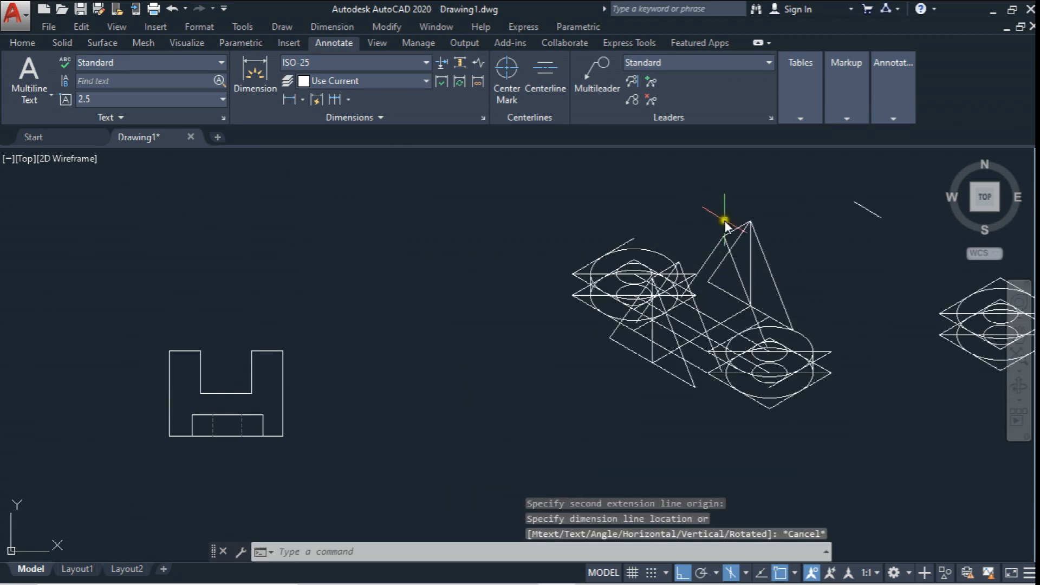
{"action": "left_click", "coordinate": [22, 42]}
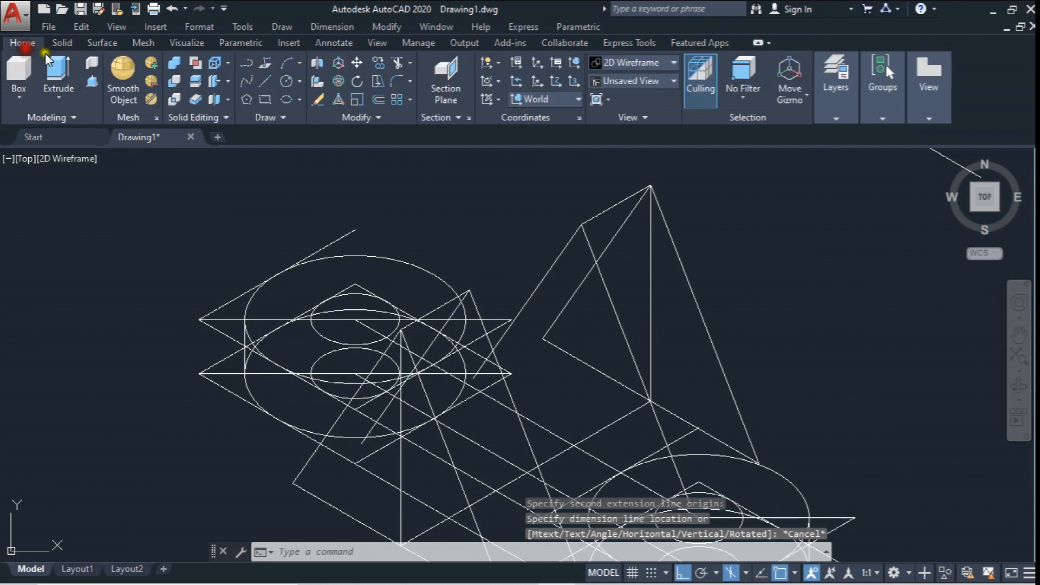
{"action": "left_click", "coordinate": [265, 80]}
{"action": "left_click", "coordinate": [583, 218]}
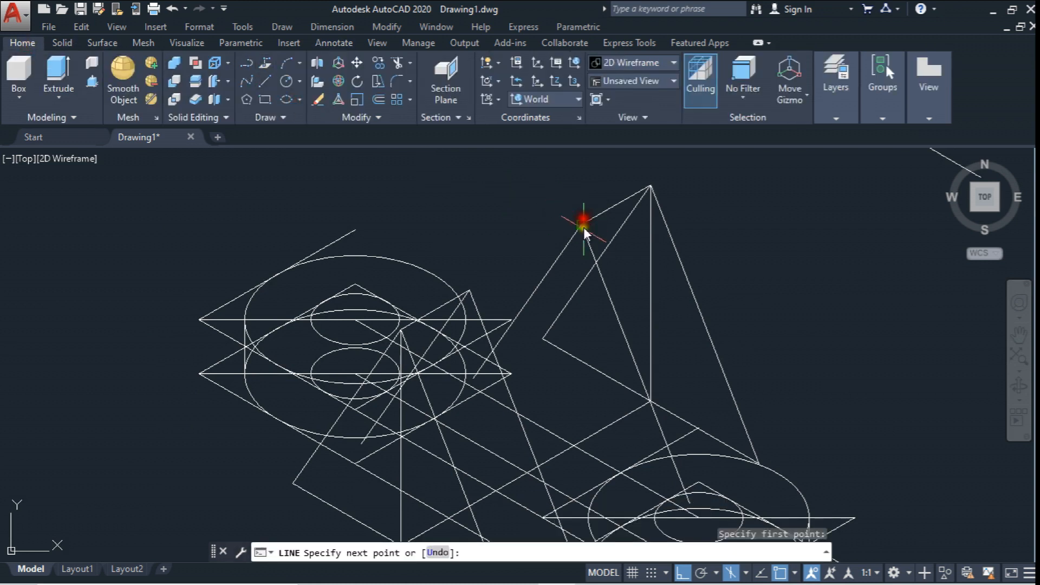
{"action": "type", "text": "30"}
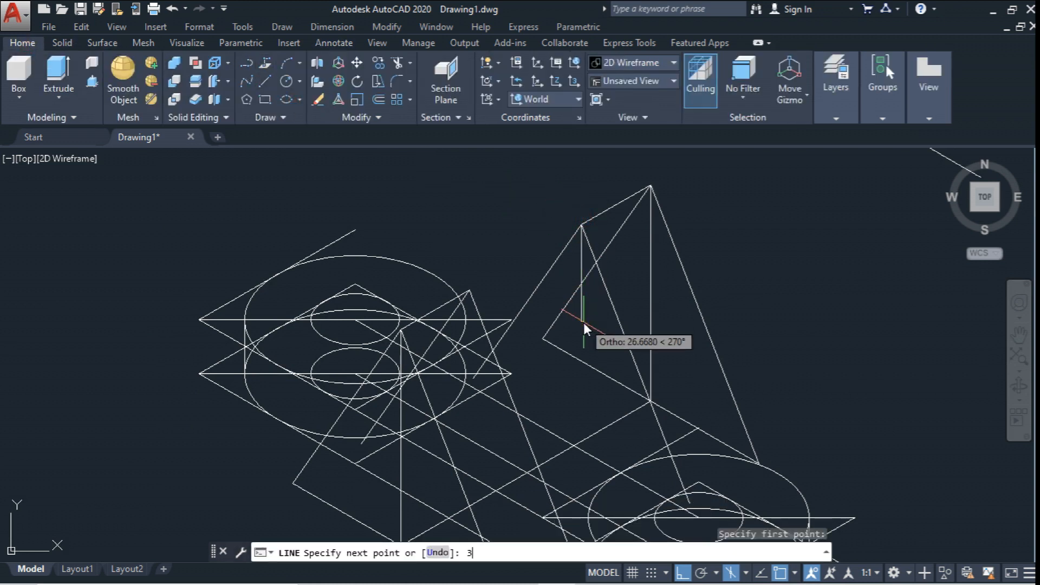
{"action": "key", "text": "Return"}
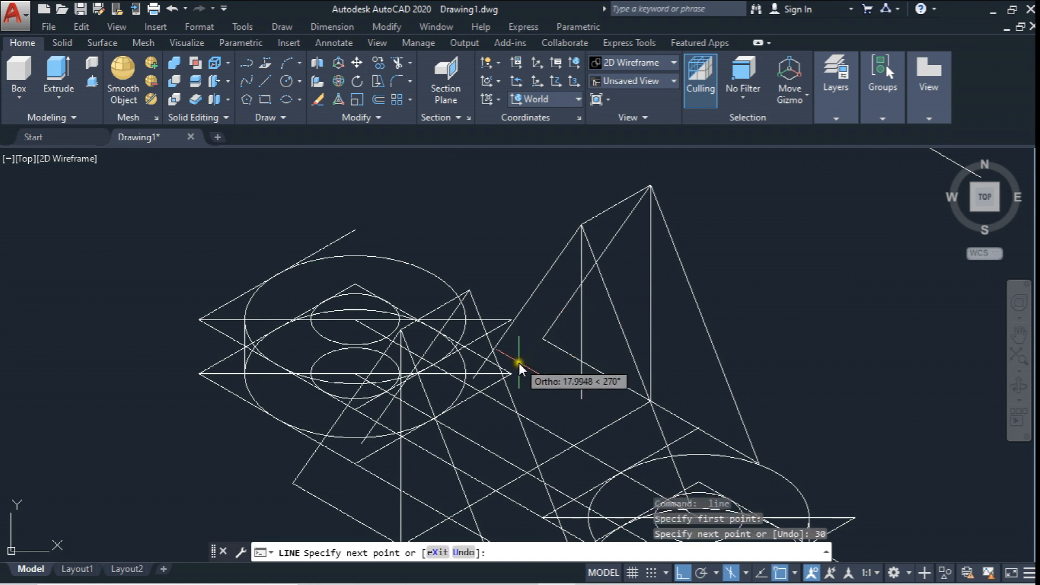
- Copy the rear triangle's base line from its midpoint to the lower end of the 30-unit vertical line
{"action": "middle_click_drag", "start_coordinate": [519, 363], "coordinate": [541, 287]}
{"action": "key", "text": "Escape"}
{"action": "left_click", "coordinate": [378, 62]}
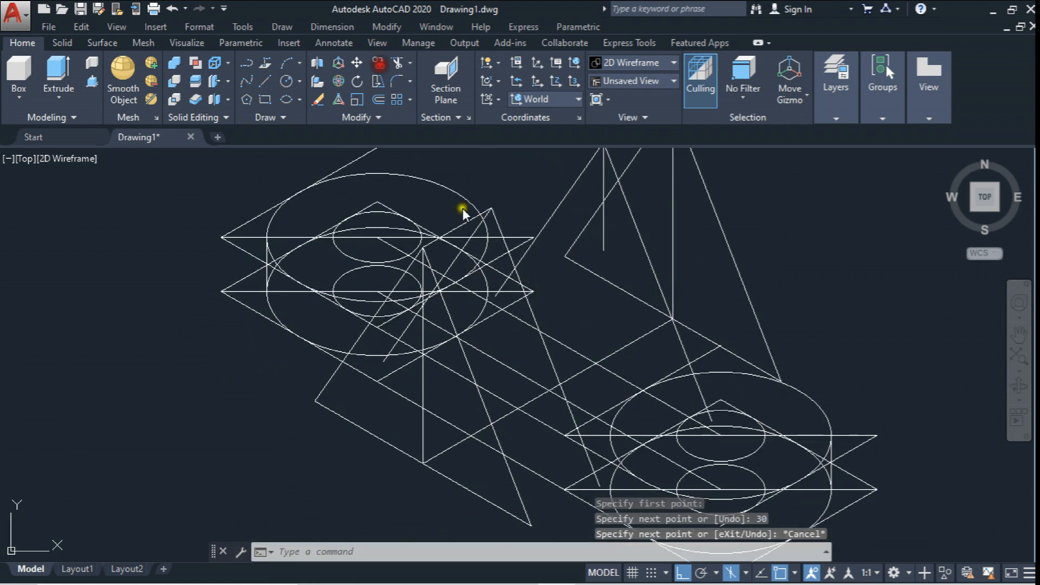
{"action": "left_click", "coordinate": [641, 301]}
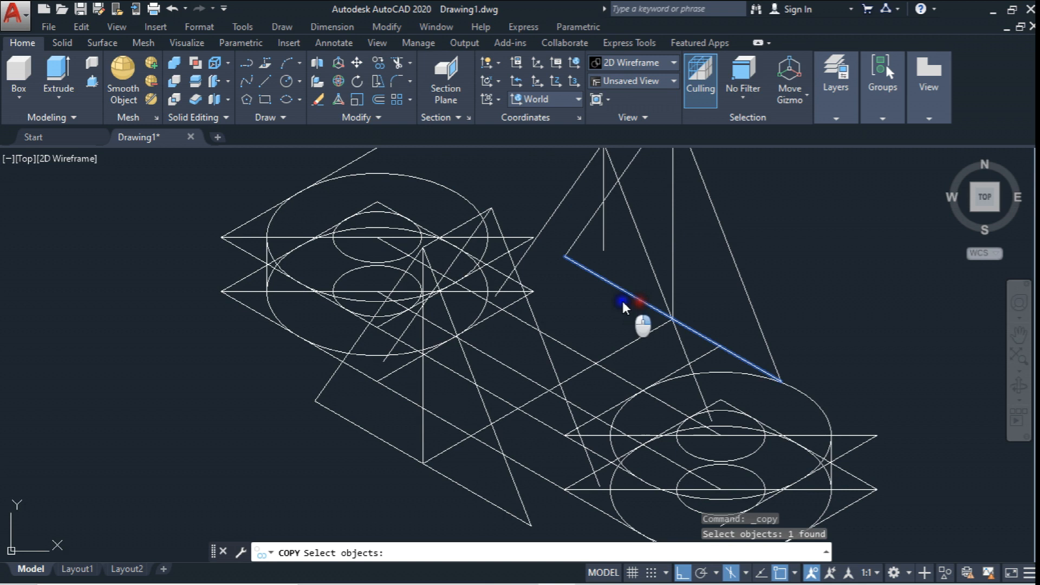
{"action": "key", "text": "Return"}
{"action": "left_click", "coordinate": [671, 318]}
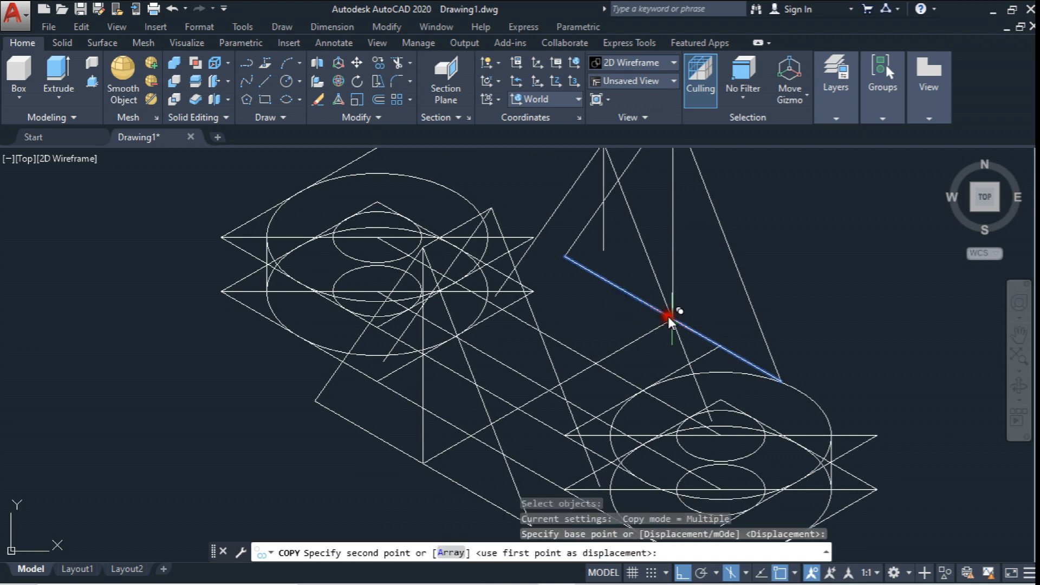
{"action": "left_click", "coordinate": [609, 244]}
{"action": "middle_click_drag", "start_coordinate": [631, 240], "coordinate": [624, 221]}
{"action": "key", "text": "Escape"}
{"action": "mouse_move", "coordinate": [696, 324]}
{"action": "middle_mouse_down"}
{"action": "mouse_move", "coordinate": [685, 339]}
{"action": "mouse_move", "coordinate": [661, 329]}
{"action": "mouse_move", "coordinate": [651, 342]}
{"action": "middle_mouse_up"}
- Trim the copied line's overhanging ends back to the two sloping sides below the 22-unit apex line
{"action": "left_click", "coordinate": [396, 66]}
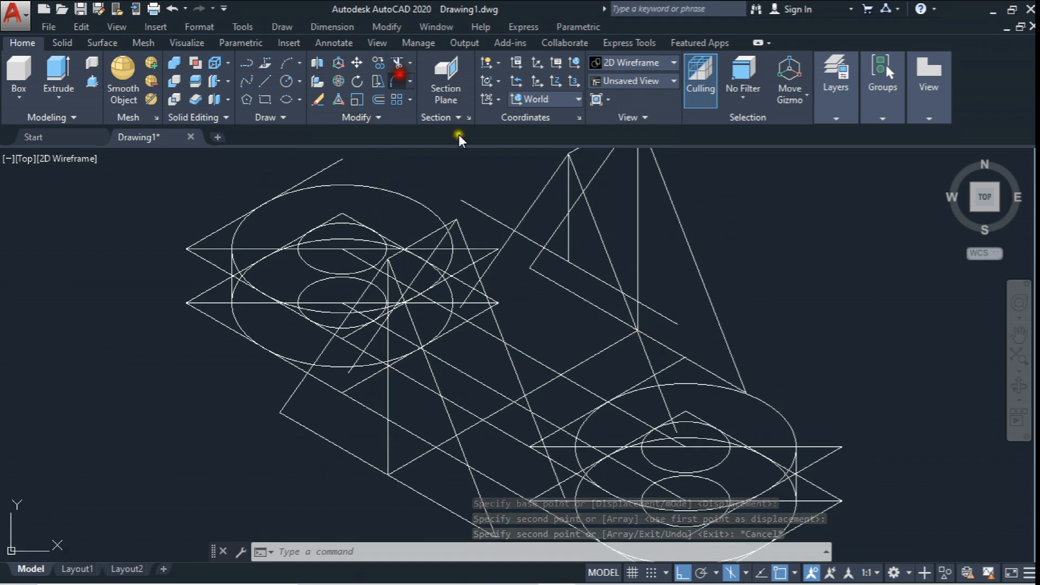
{"action": "left_click", "coordinate": [534, 207]}
{"action": "left_click", "coordinate": [600, 236]}
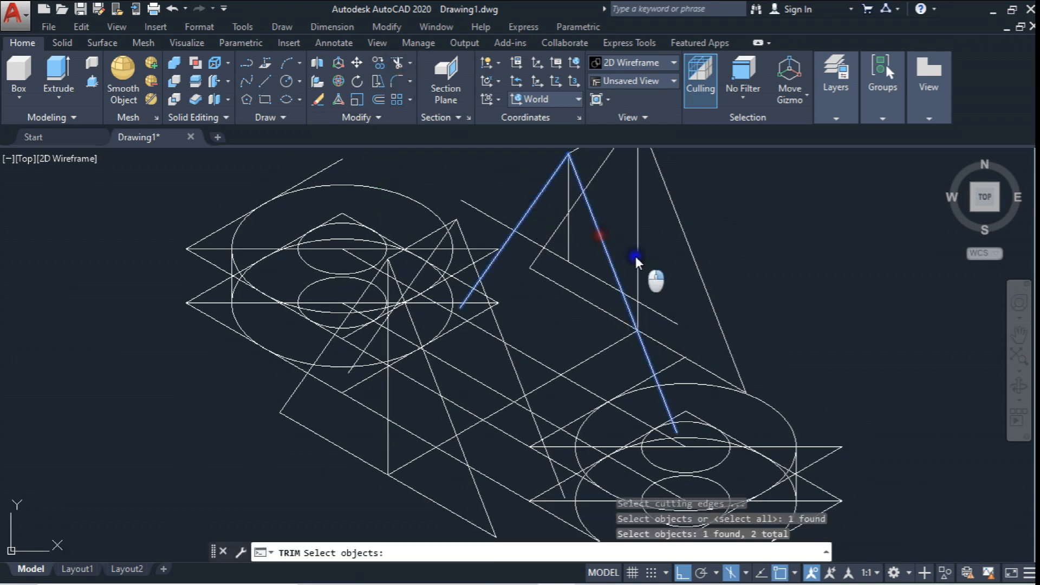
{"action": "key", "text": "Return"}
{"action": "left_click", "coordinate": [496, 221]}
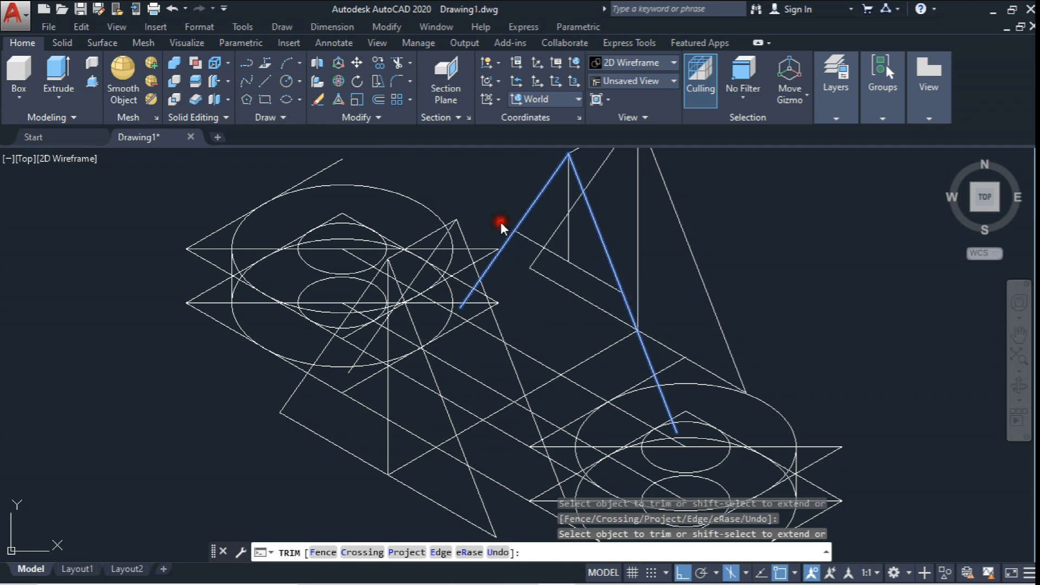
{"action": "key", "text": "Escape"}
- Copy the line joining the two triangles' base midpoints from its rear end to both ends of the trimmed notch line
{"action": "left_click", "coordinate": [380, 63]}
{"action": "left_click", "coordinate": [499, 410]}
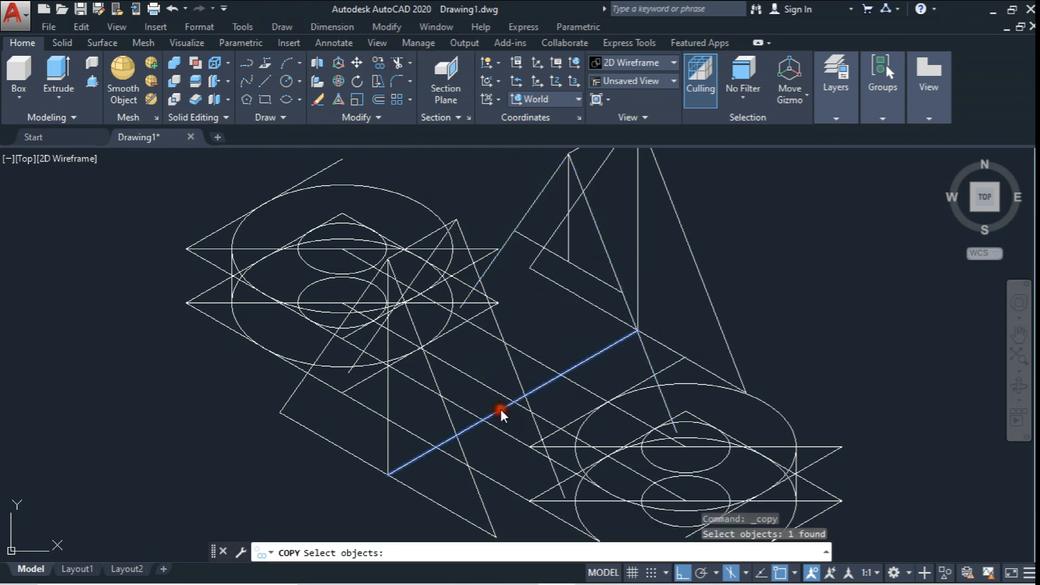
{"action": "key", "text": "Return"}
{"action": "left_click", "coordinate": [639, 333]}
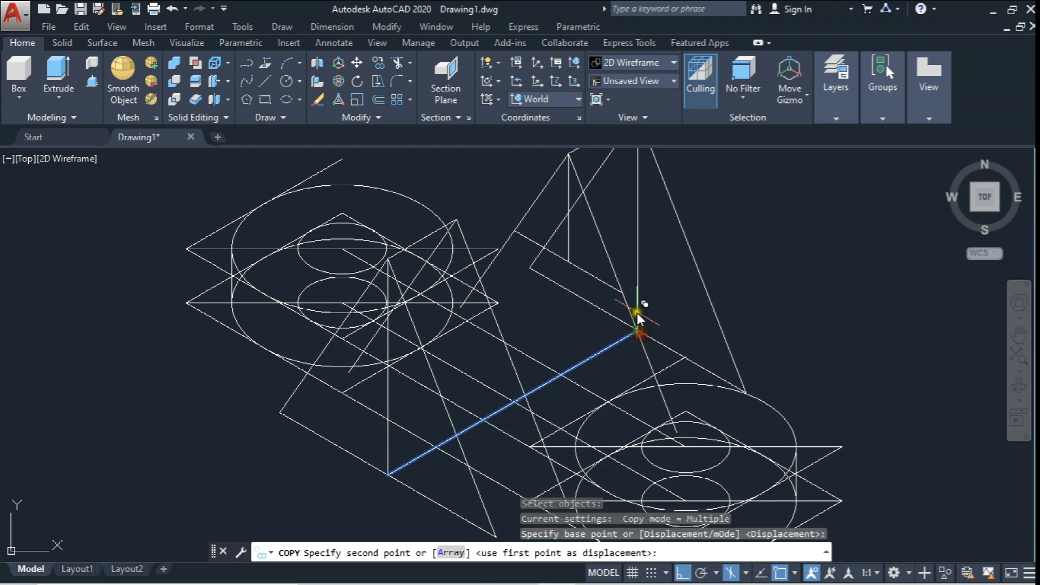
{"action": "left_click", "coordinate": [623, 293]}
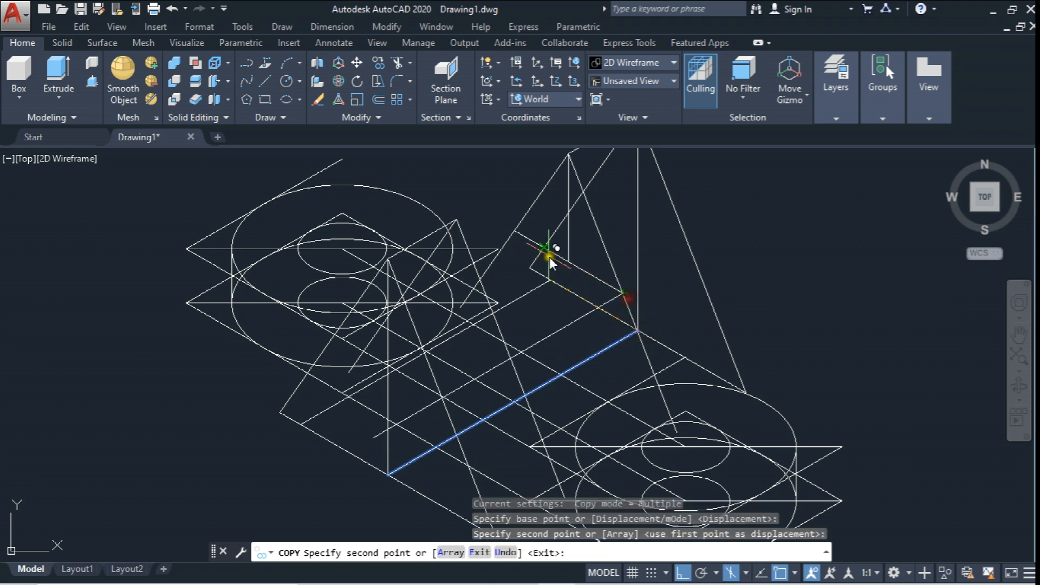
{"action": "left_click", "coordinate": [513, 233]}
{"action": "key", "text": "Escape"}
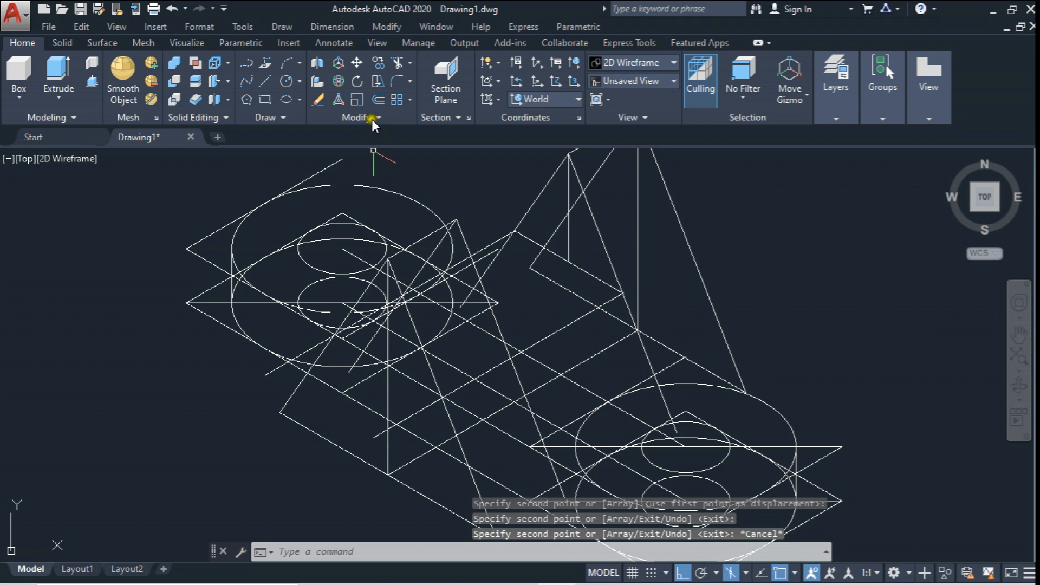
- Trim both copied notch-floor lines back to the right sloping side of the front wall's inner face
{"action": "left_click", "coordinate": [398, 64]}
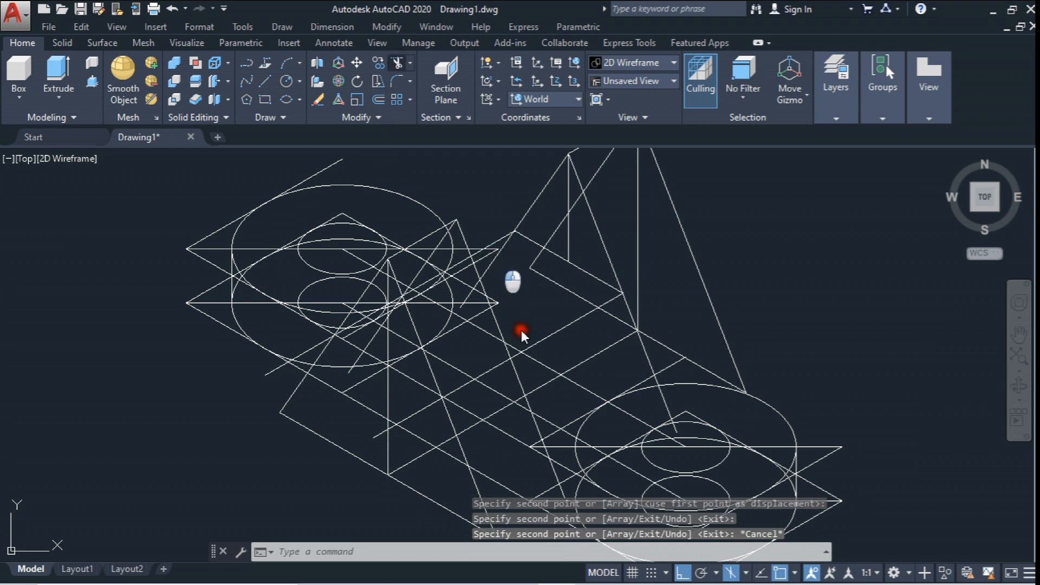
{"action": "left_click", "coordinate": [514, 376]}
{"action": "right_click", "coordinate": [501, 367]}
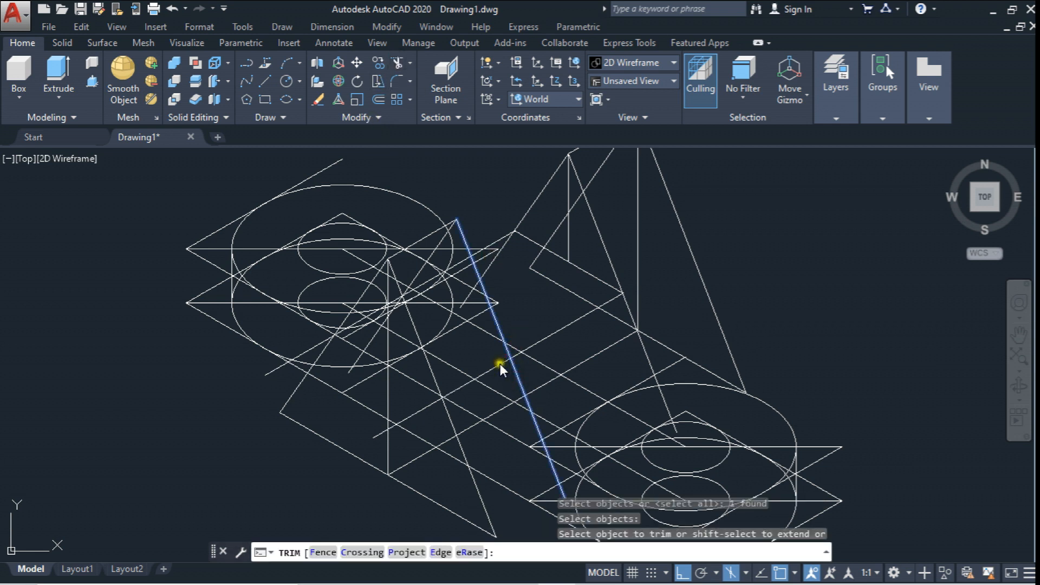
{"action": "left_click", "coordinate": [503, 385]}
{"action": "key", "text": "Escape"}
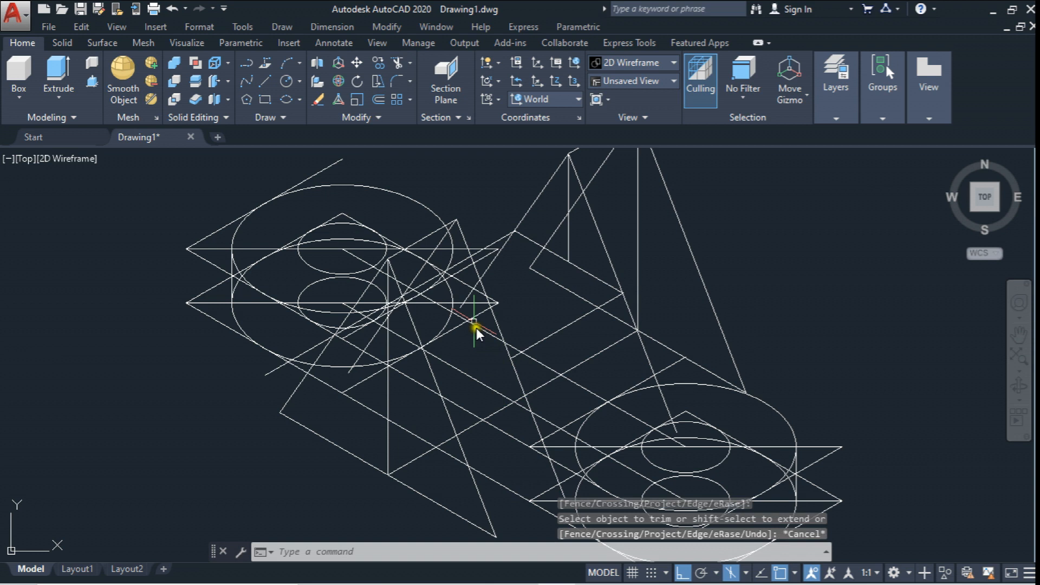
{"action": "left_click", "coordinate": [397, 64]}
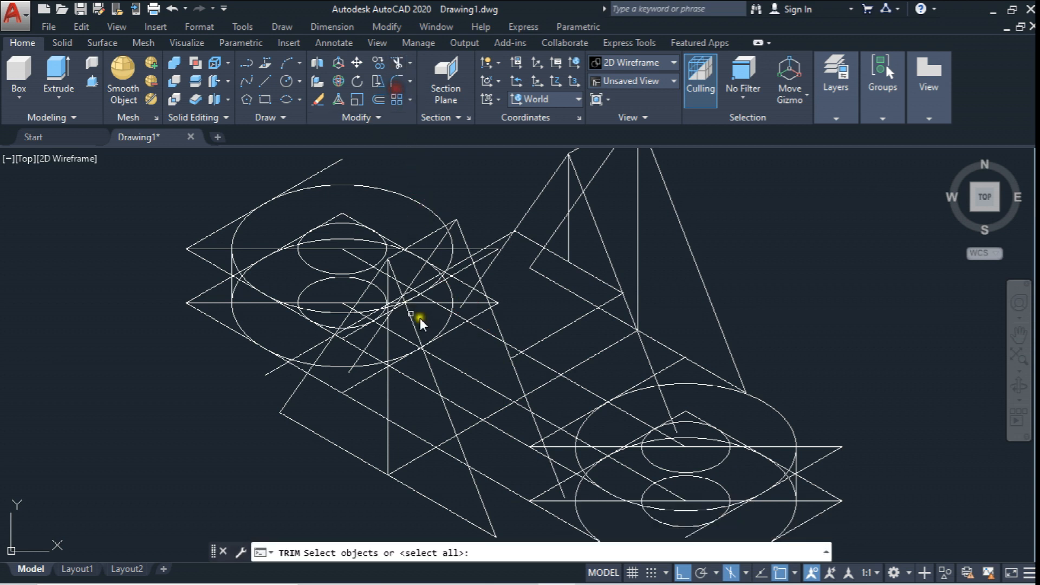
{"action": "left_click", "coordinate": [475, 274]}
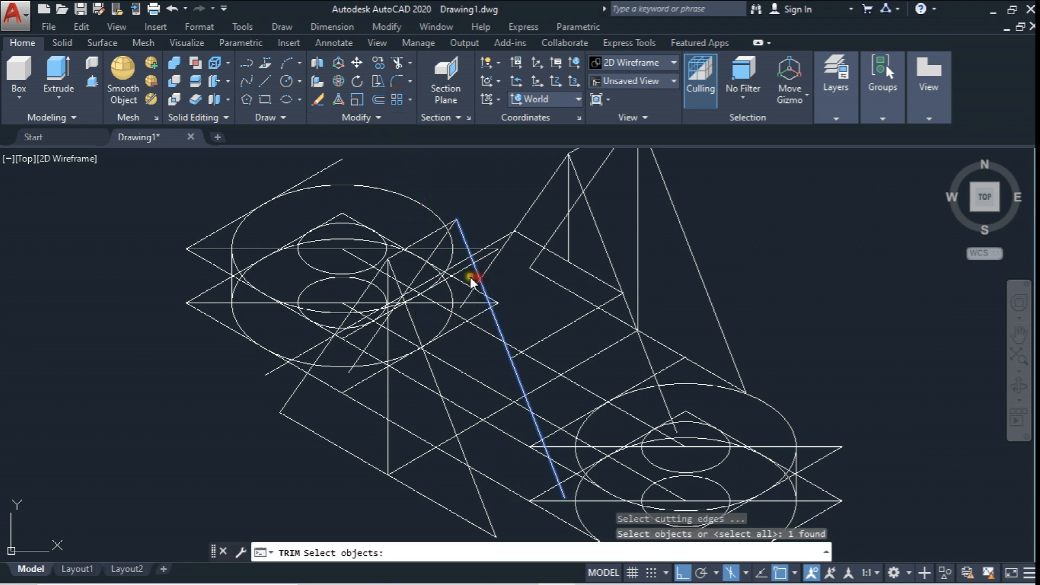
{"action": "right_click", "coordinate": [462, 261]}
{"action": "left_click", "coordinate": [462, 261]}
{"action": "key", "text": "Escape"}
- Erase the 30-unit vertical construction line and the rear triangle's left sloping side
{"action": "scroll", "coordinate": [563, 319], "scroll_direction": "down", "scroll_amount": 4}
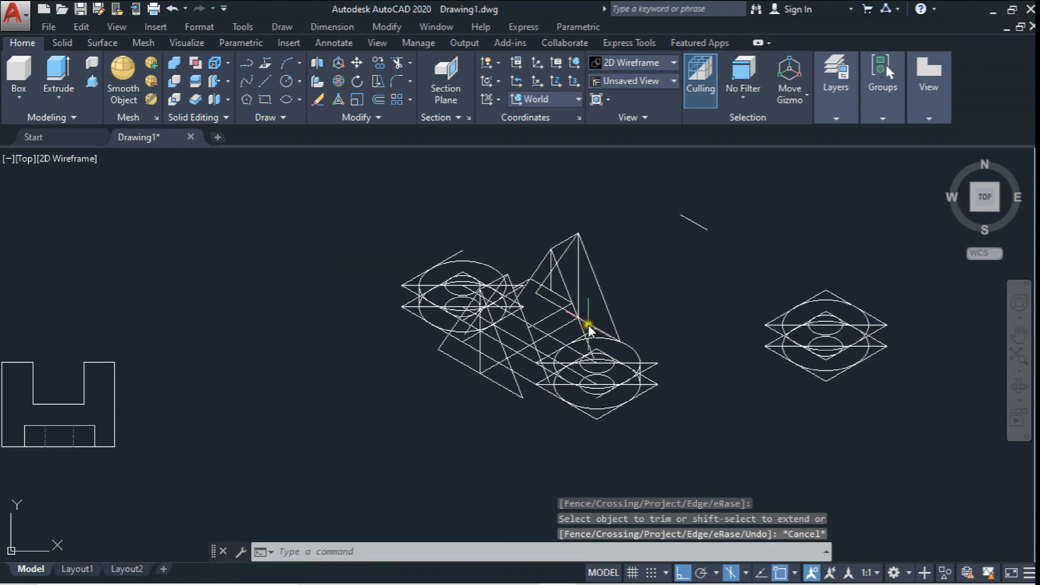
{"action": "scroll", "coordinate": [579, 300], "scroll_direction": "up", "scroll_amount": 2}
{"action": "scroll", "coordinate": [588, 302], "scroll_direction": "up", "scroll_amount": 4}
{"action": "middle_click_drag", "start_coordinate": [544, 306], "coordinate": [562, 340]}
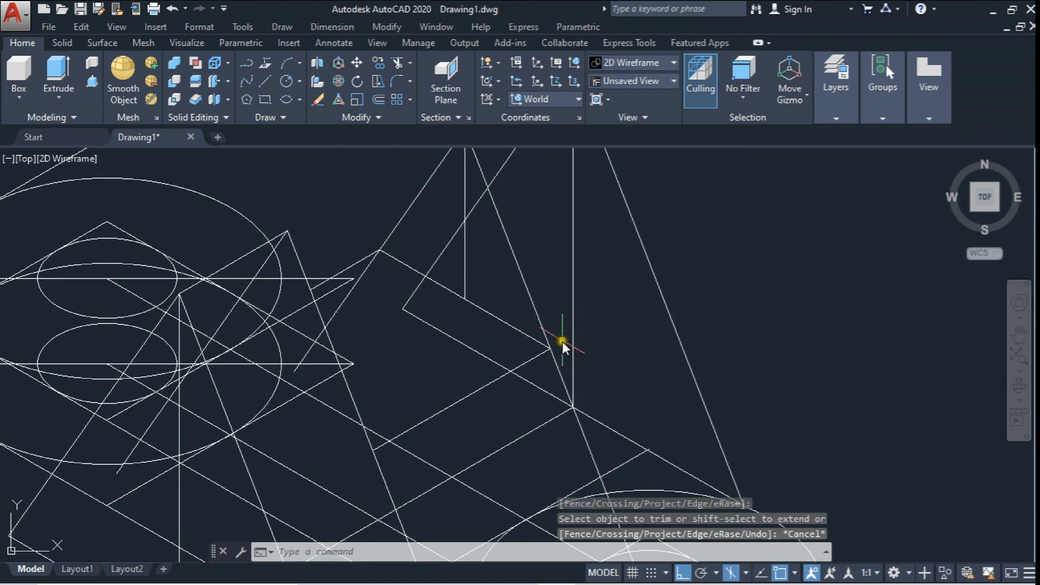
{"action": "scroll", "coordinate": [563, 336], "scroll_direction": "down", "scroll_amount": 2}
{"action": "left_click", "coordinate": [505, 246]}
{"action": "left_click", "coordinate": [505, 296]}
{"action": "left_click", "coordinate": [501, 257]}
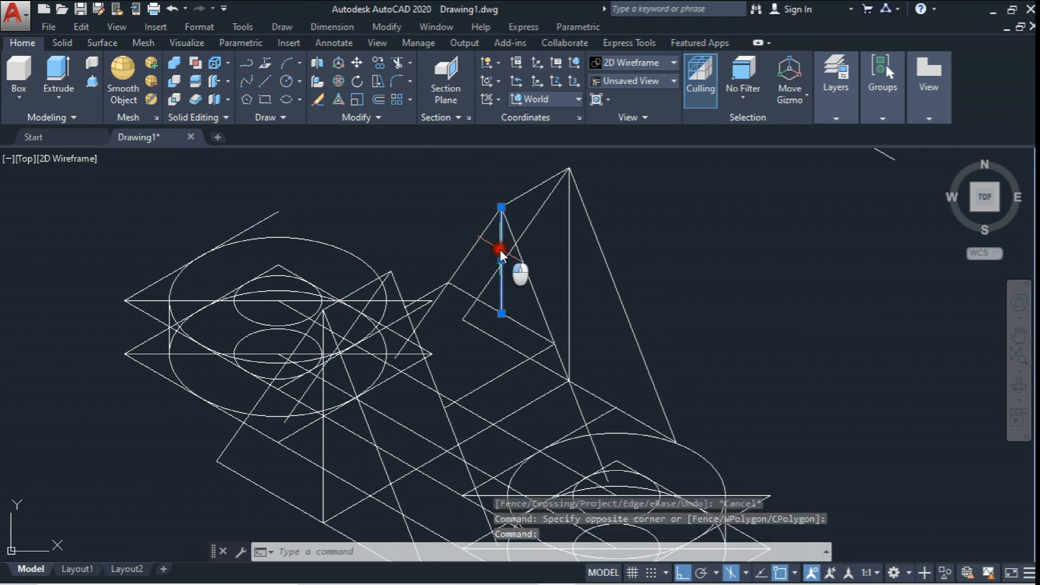
{"action": "key", "text": "Delete"}
{"action": "left_click", "coordinate": [517, 242]}
{"action": "key", "text": "Delete"}
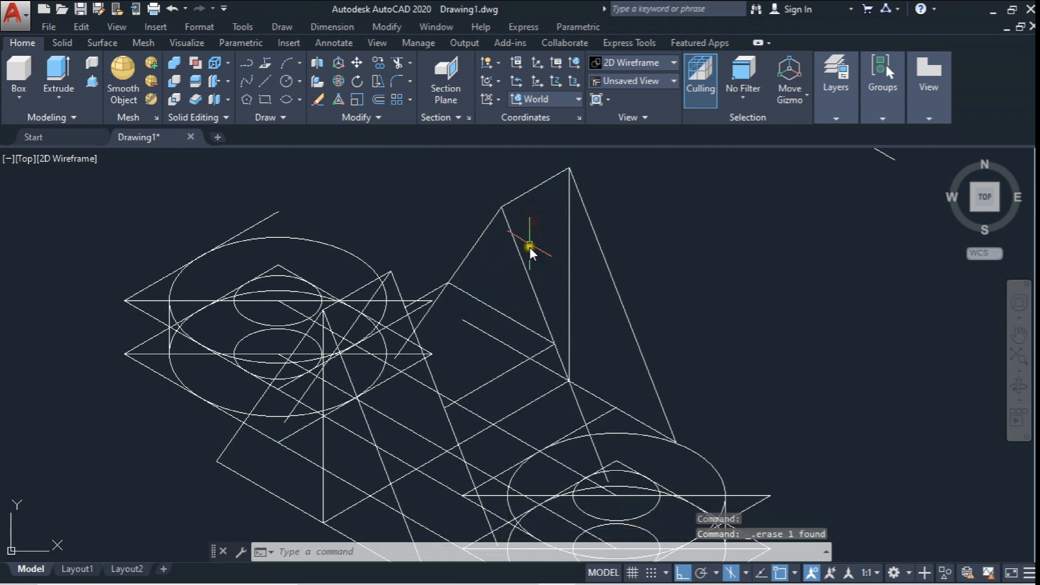
- Stretch the rear triangle's base line at its left end, along its own direction, to the upper ellipse of the left lug
{"action": "left_click", "coordinate": [579, 388]}
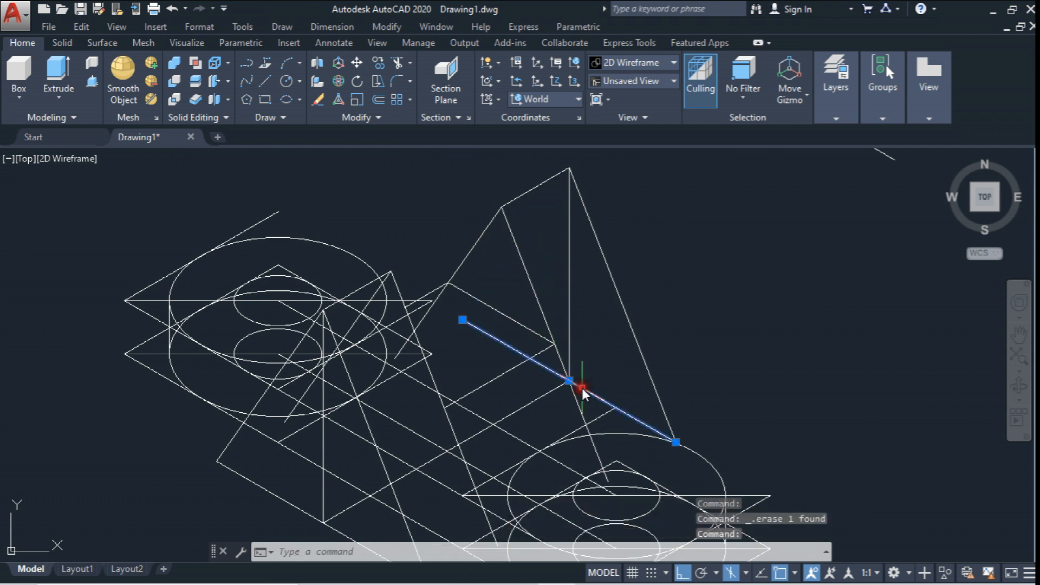
{"action": "scroll", "coordinate": [589, 378], "scroll_direction": "down", "scroll_amount": 2}
{"action": "middle_click_drag", "start_coordinate": [589, 374], "coordinate": [604, 352]}
{"action": "scroll", "coordinate": [479, 287], "scroll_direction": "up", "scroll_amount": 2}
{"action": "mouse_move", "coordinate": [478, 289]}
{"action": "middle_mouse_down"}
{"action": "mouse_move", "coordinate": [515, 325]}
{"action": "mouse_move", "coordinate": [554, 339]}
{"action": "middle_mouse_up"}
{"action": "key", "text": "Escape"}
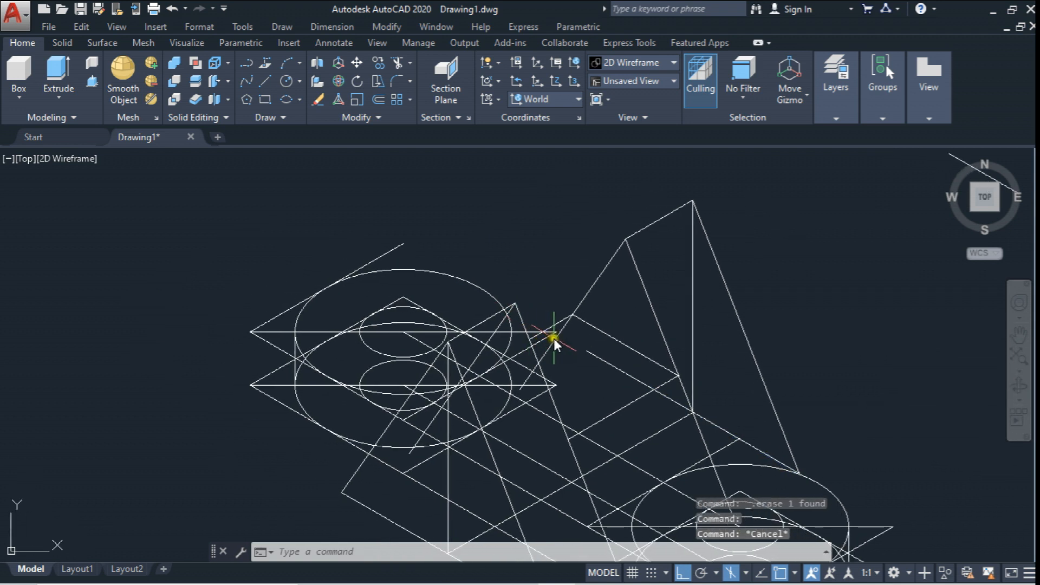
{"action": "left_click", "coordinate": [593, 349]}
{"action": "left_click", "coordinate": [586, 351]}
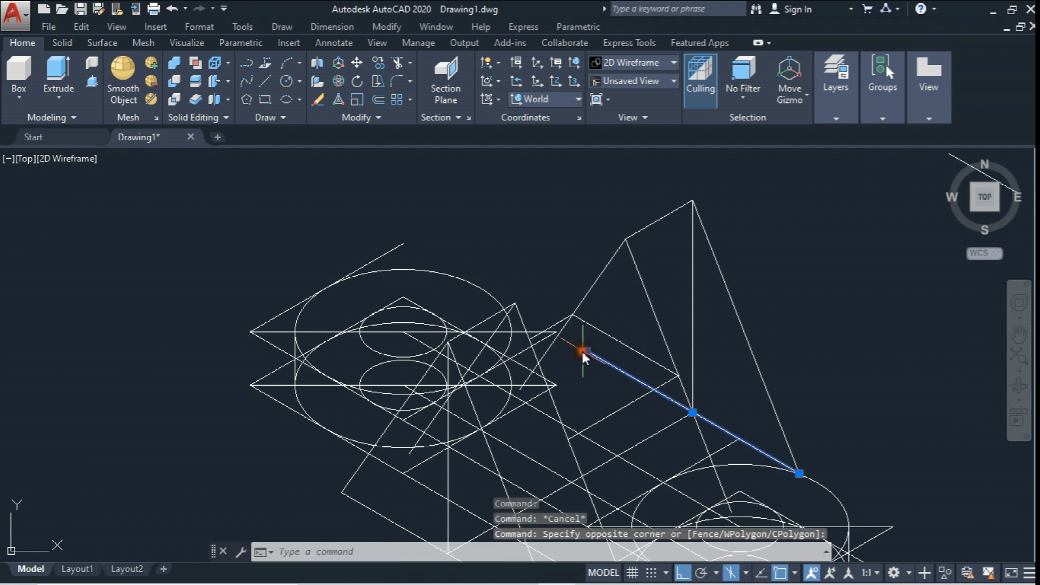
{"action": "left_click", "coordinate": [586, 350]}
{"action": "scroll", "coordinate": [503, 319], "scroll_direction": "up", "scroll_amount": 3}
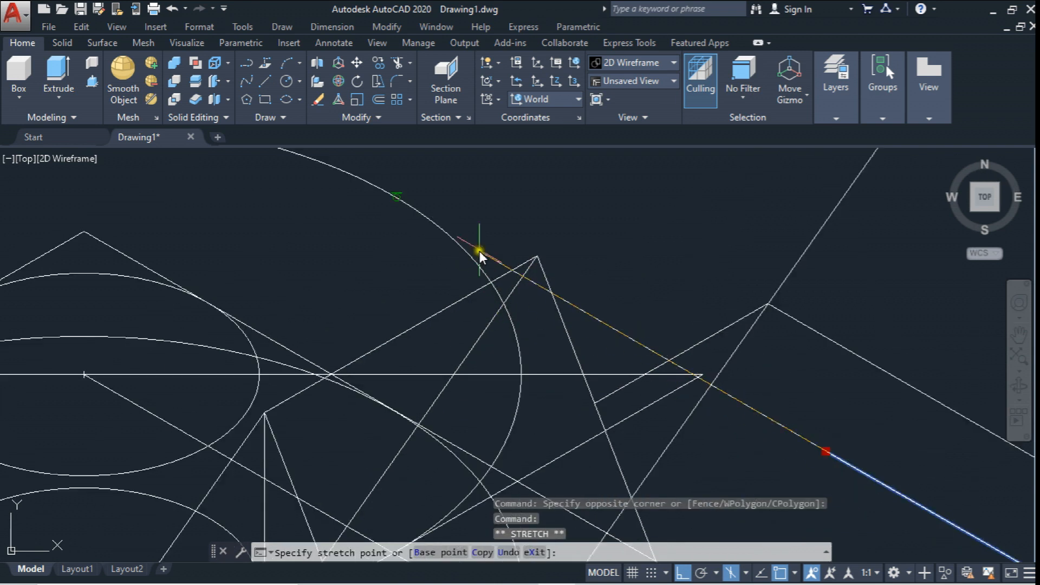
{"action": "left_click", "coordinate": [401, 200]}
{"action": "key", "text": "Escape"}
{"action": "scroll", "coordinate": [454, 226], "scroll_direction": "down", "scroll_amount": 4}
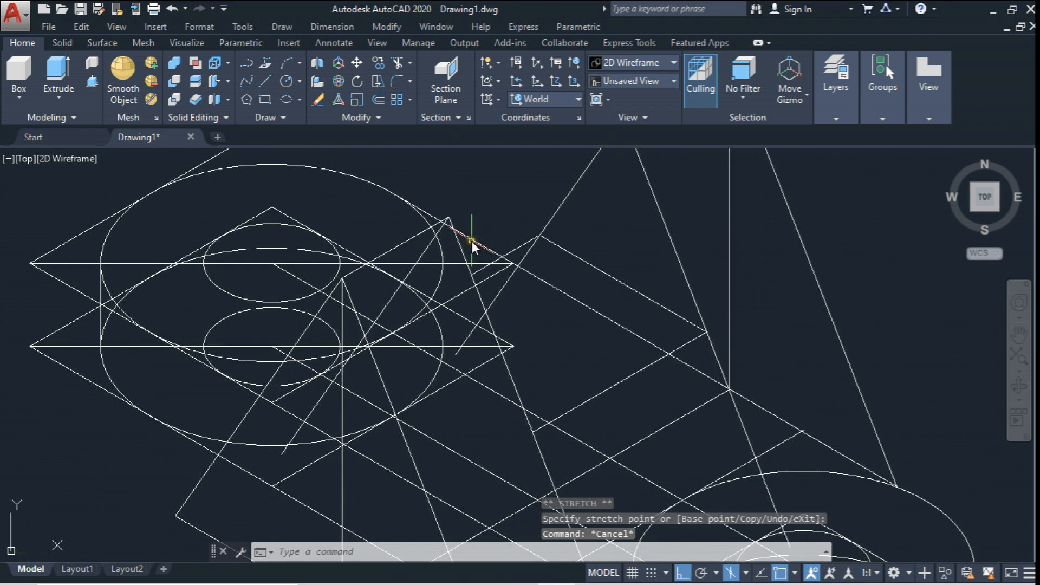
- Trim the stretched base line between the rear wall's left sloping side and the rear triangle's right sloping side
{"action": "middle_click_drag", "start_coordinate": [499, 251], "coordinate": [466, 260]}
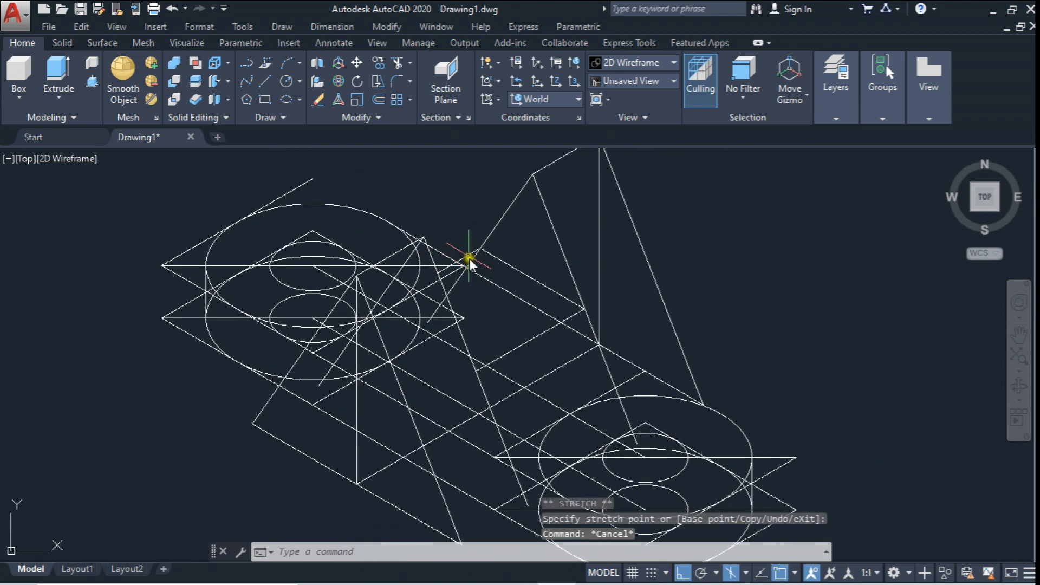
{"action": "left_click", "coordinate": [397, 62]}
{"action": "left_click", "coordinate": [493, 230]}
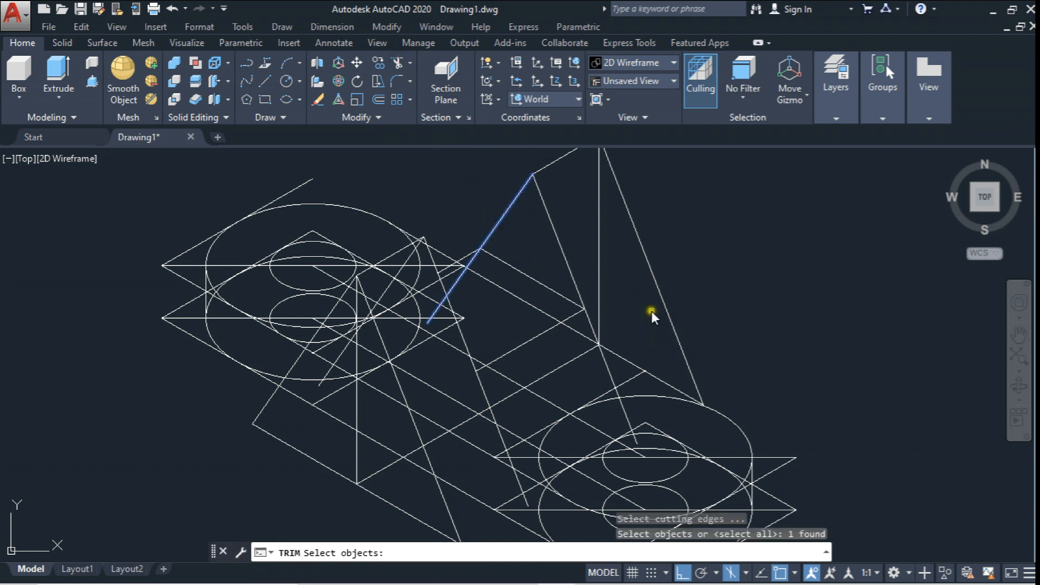
{"action": "left_click", "coordinate": [684, 356]}
{"action": "key", "text": "Return"}
{"action": "key", "text": "Escape"}
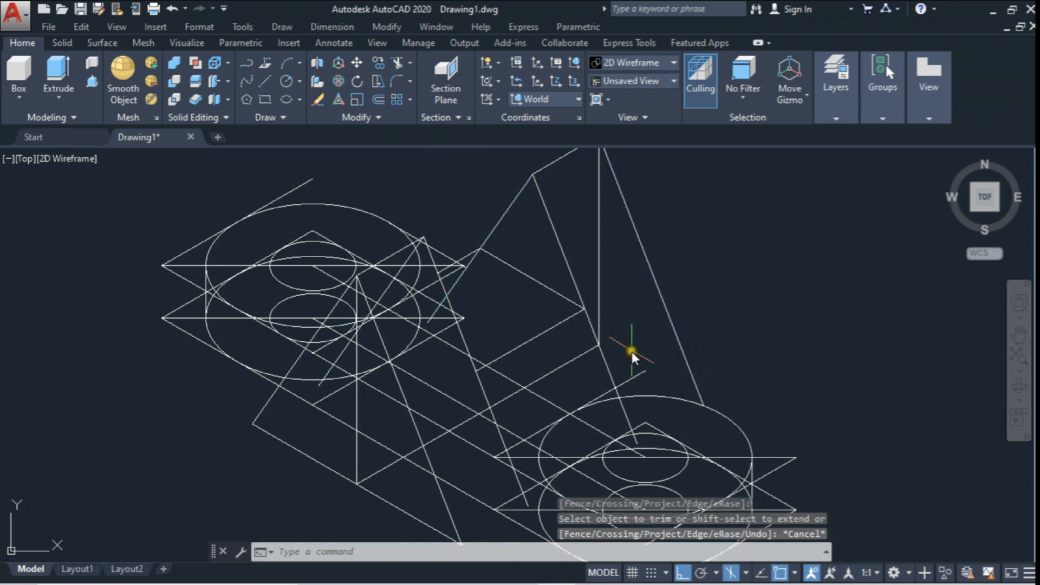
- Copy the line joining the base midpoints from the front triangle's base midpoint to its right base corner
{"action": "scroll", "coordinate": [631, 360], "scroll_direction": "down", "scroll_amount": 3}
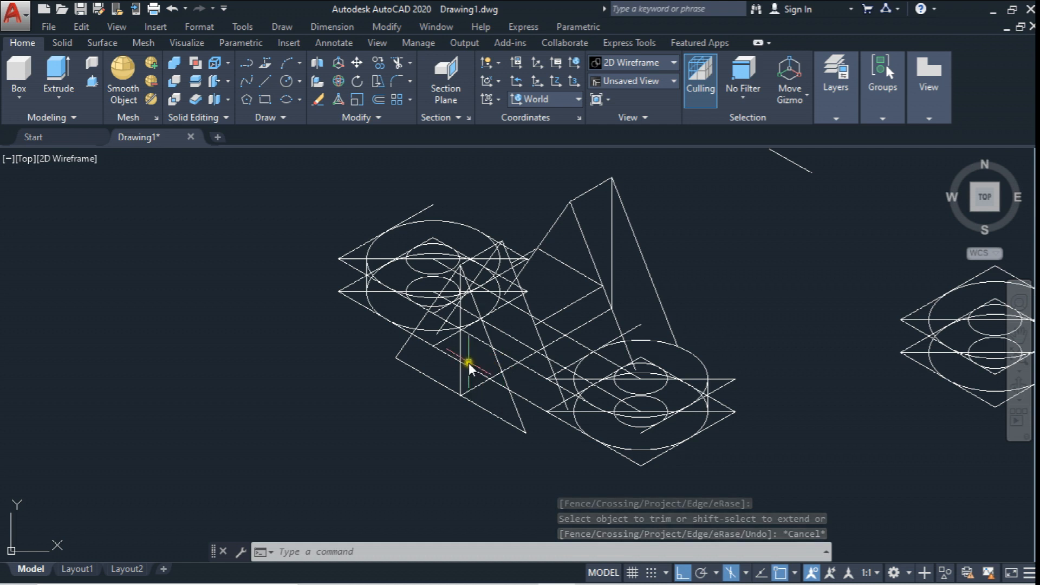
{"action": "scroll", "coordinate": [487, 373], "scroll_direction": "up", "scroll_amount": 2}
{"action": "scroll", "coordinate": [511, 388], "scroll_direction": "down", "scroll_amount": 2}
{"action": "scroll", "coordinate": [558, 413], "scroll_direction": "up", "scroll_amount": 2}
{"action": "scroll", "coordinate": [550, 394], "scroll_direction": "up", "scroll_amount": 1}
{"action": "scroll", "coordinate": [567, 436], "scroll_direction": "down", "scroll_amount": 1}
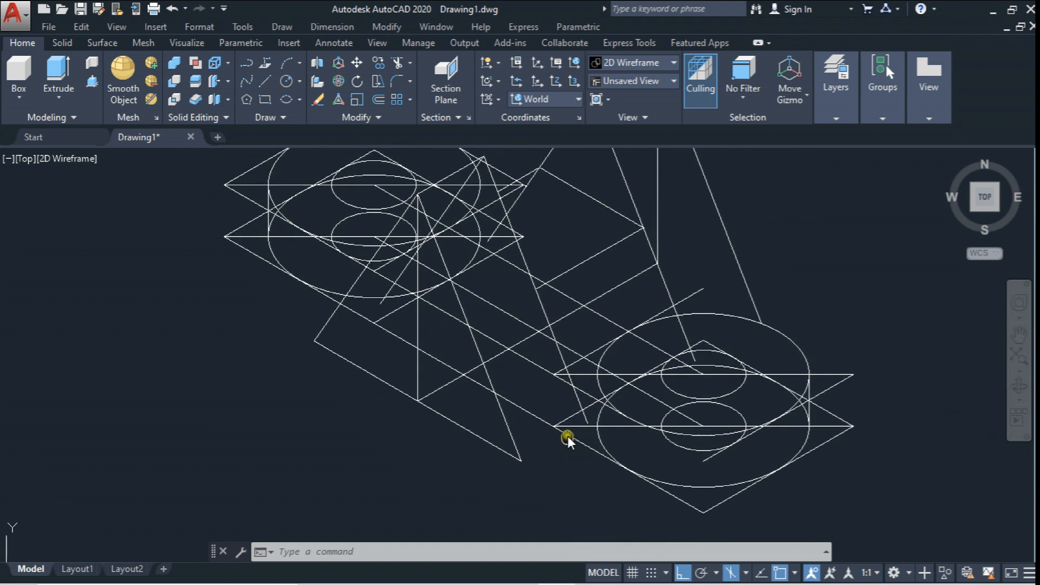
{"action": "scroll", "coordinate": [514, 351], "scroll_direction": "up", "scroll_amount": 2}
{"action": "middle_click_drag", "start_coordinate": [484, 280], "coordinate": [478, 231]}
{"action": "left_click", "coordinate": [372, 64]}
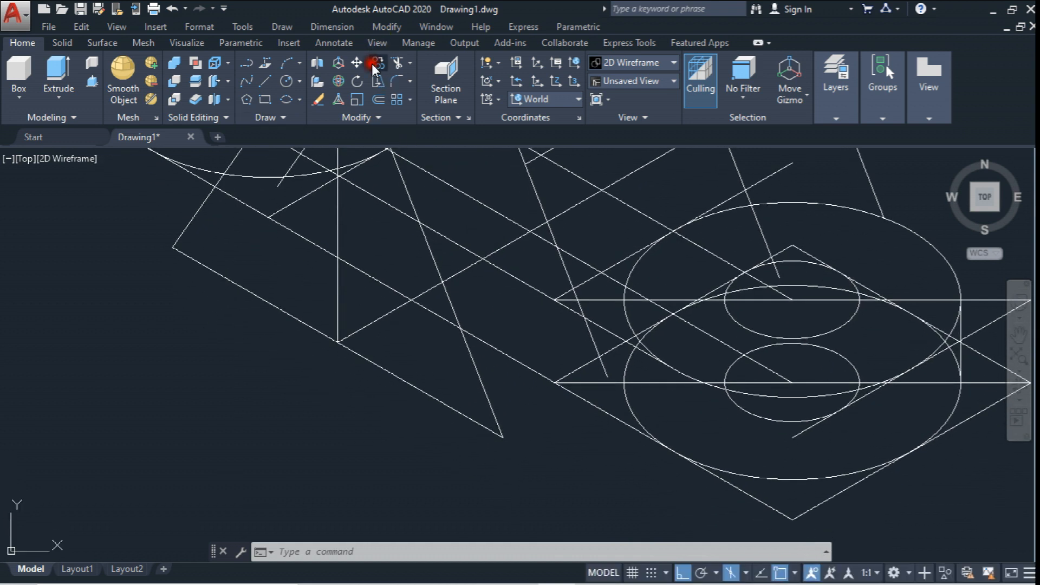
{"action": "left_click", "coordinate": [363, 327]}
{"action": "key", "text": "Return"}
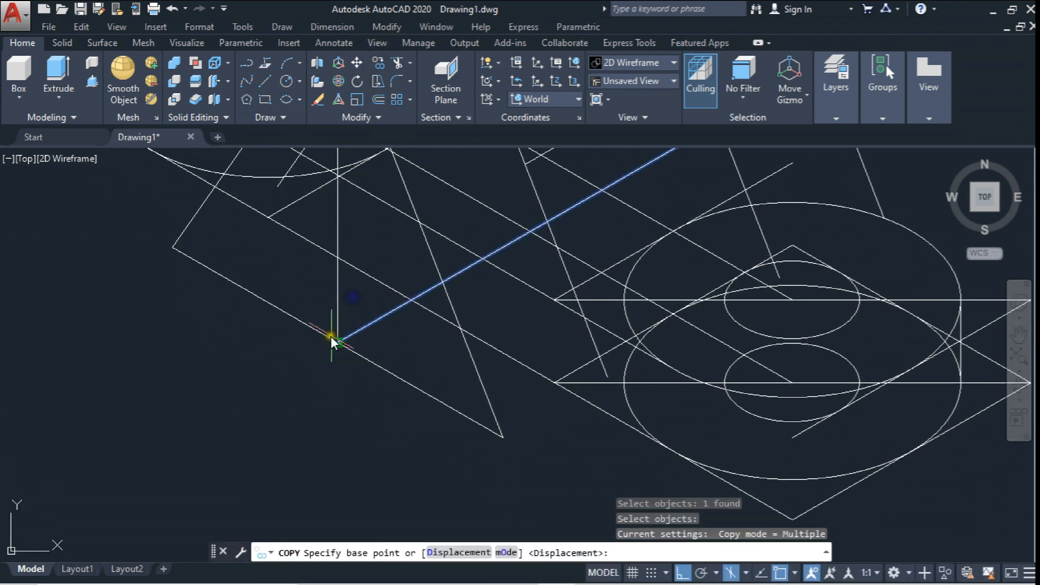
{"action": "left_click", "coordinate": [336, 341]}
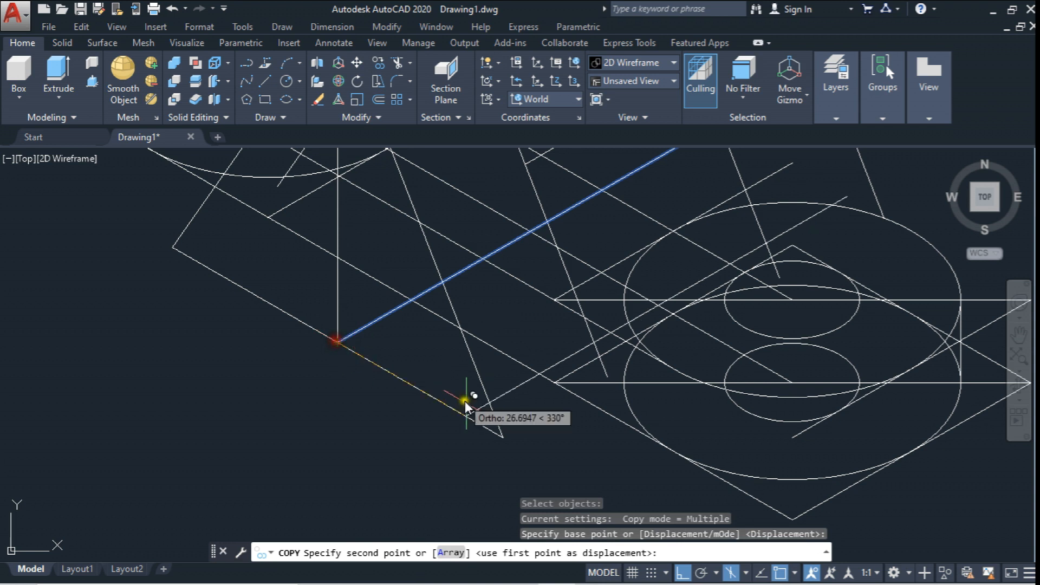
{"action": "left_click", "coordinate": [503, 437]}
{"action": "key", "text": "Escape"}
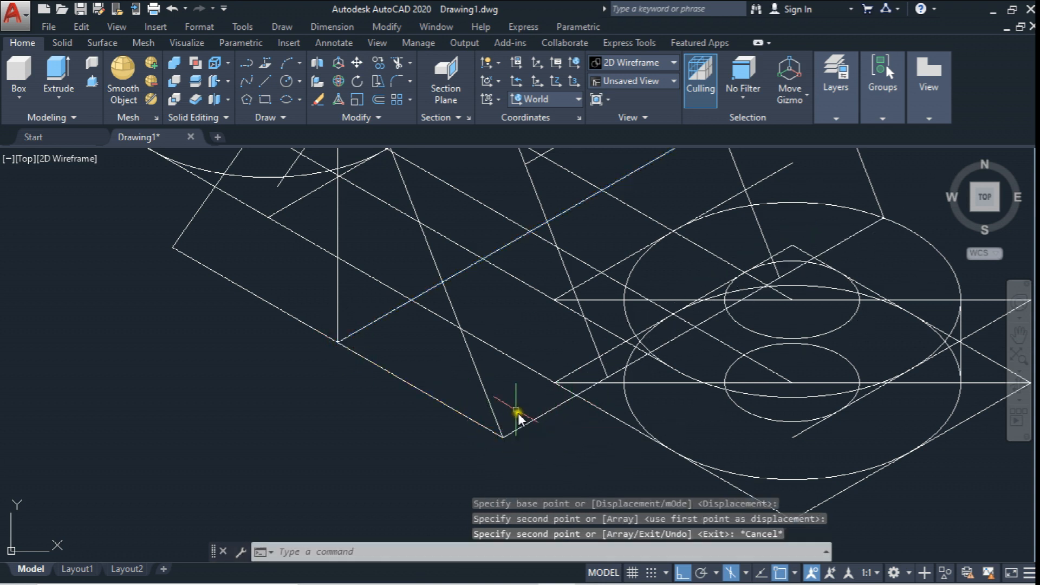
- Copy the front triangle's right sloping side from its base corner to the crossing with the right lug's lower tangent edge
{"action": "middle_click_drag", "start_coordinate": [528, 428], "coordinate": [494, 442]}
{"action": "left_click", "coordinate": [414, 82]}
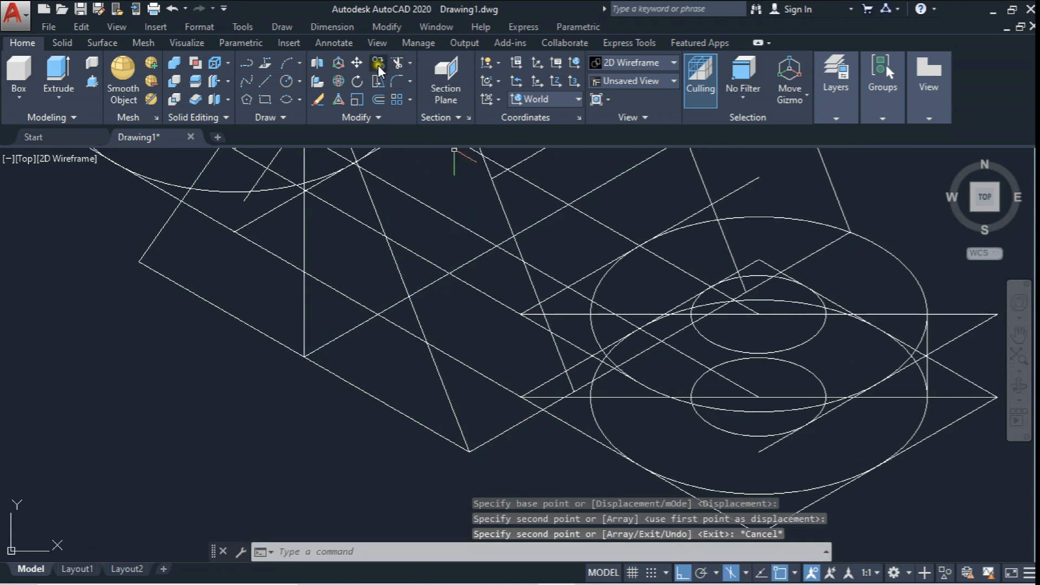
{"action": "left_click", "coordinate": [460, 442]}
{"action": "left_click", "coordinate": [467, 452]}
{"action": "key", "text": "Return"}
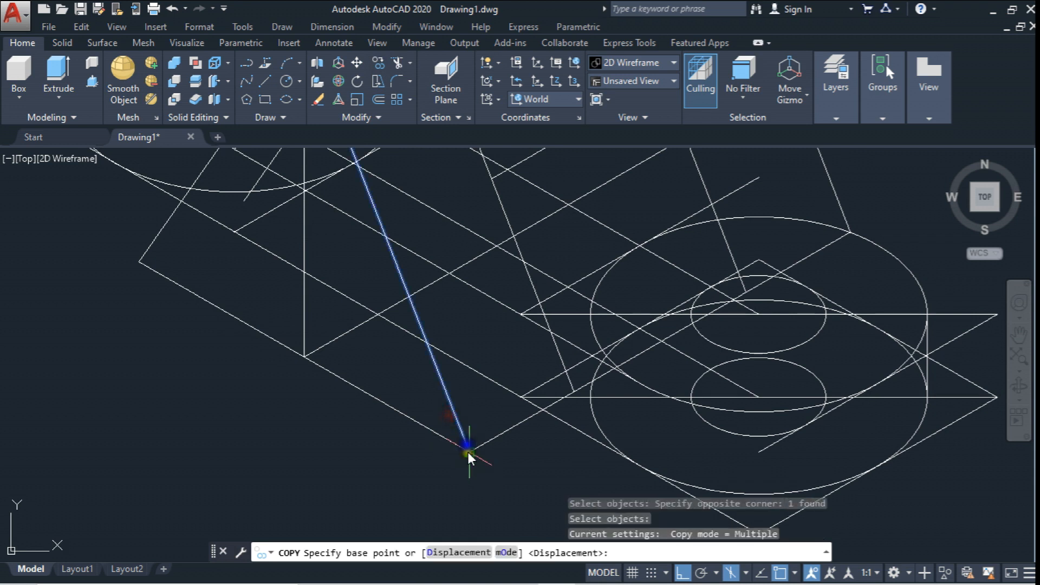
{"action": "left_click", "coordinate": [469, 450]}
{"action": "left_click", "coordinate": [548, 413]}
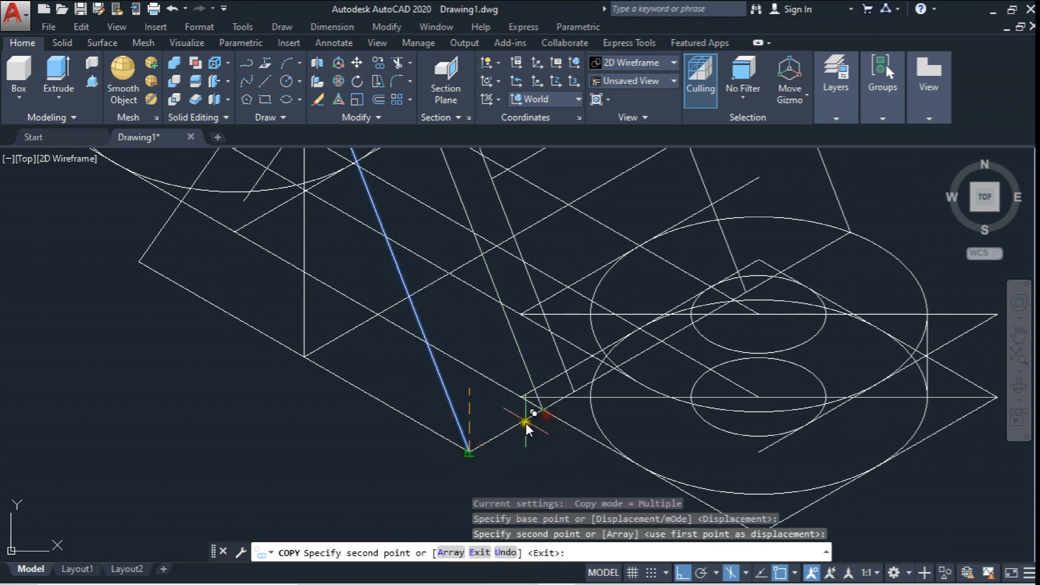
{"action": "scroll", "coordinate": [525, 424], "scroll_direction": "down", "scroll_amount": 2}
{"action": "key", "text": "Escape"}
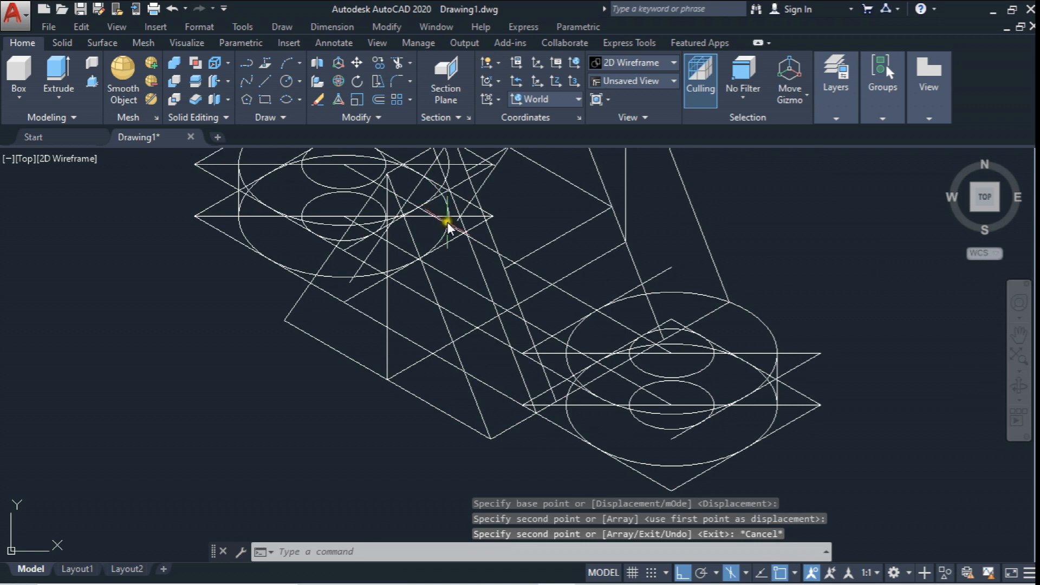
- Trim the copied sloping line above the long upper front edge that joins the two lugs
{"action": "scroll", "coordinate": [515, 349], "scroll_direction": "up", "scroll_amount": 2}
{"action": "left_click", "coordinate": [512, 370]}
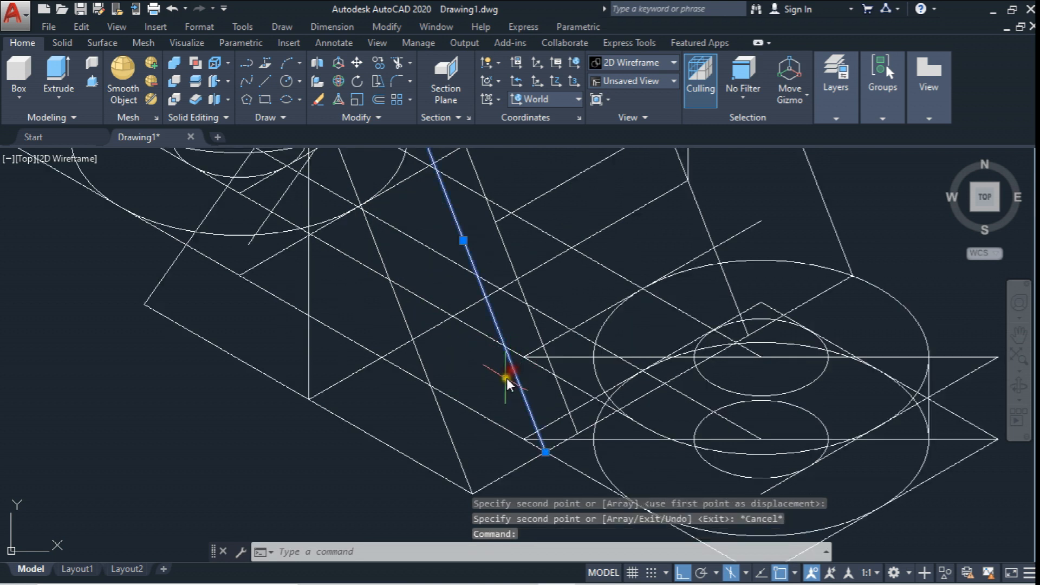
{"action": "key", "text": "Escape"}
{"action": "left_click", "coordinate": [400, 62]}
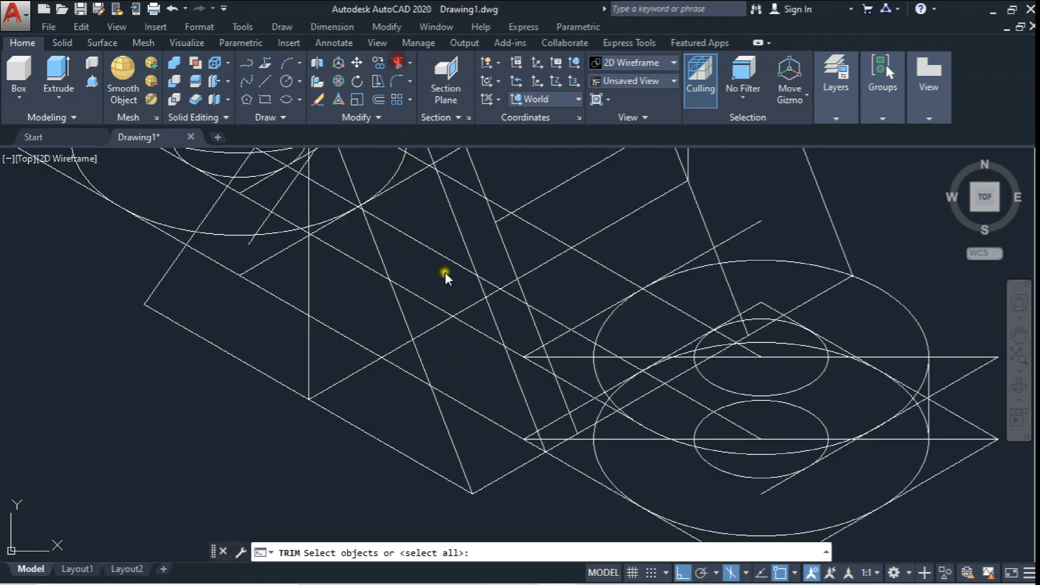
{"action": "left_click", "coordinate": [509, 339]}
{"action": "key", "text": "Return"}
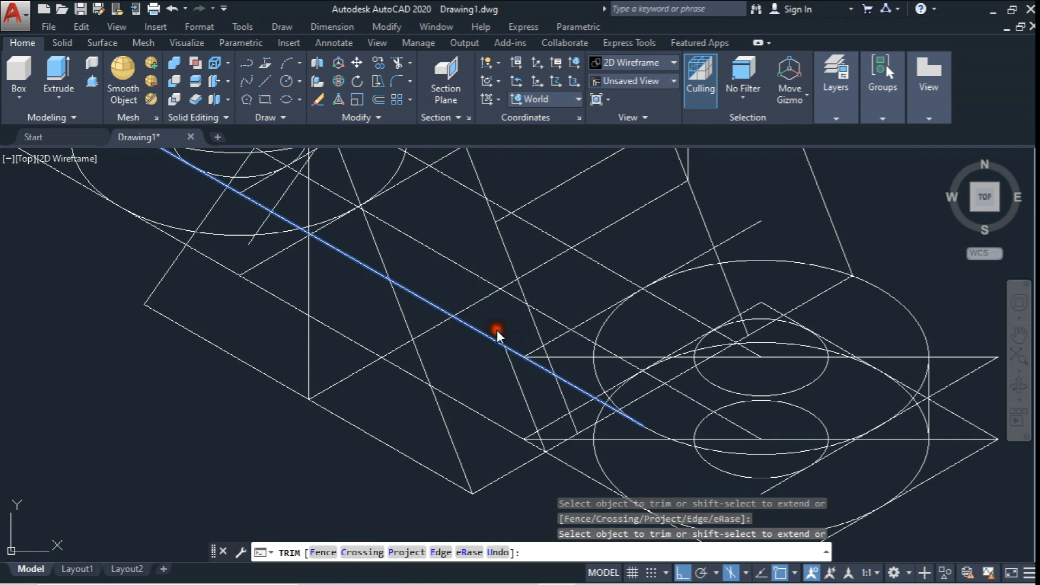
{"action": "key", "text": "Escape"}
- Copy the right lug's upper rear-left construction edge from its left corner to the upper end of the trimmed sloping line
{"action": "scroll", "coordinate": [508, 365], "scroll_direction": "down", "scroll_amount": 3}
{"action": "scroll", "coordinate": [508, 356], "scroll_direction": "up", "scroll_amount": 4}
{"action": "mouse_move", "coordinate": [556, 333]}
{"action": "middle_mouse_down"}
{"action": "mouse_move", "coordinate": [541, 365]}
{"action": "mouse_move", "coordinate": [544, 342]}
{"action": "middle_mouse_up"}
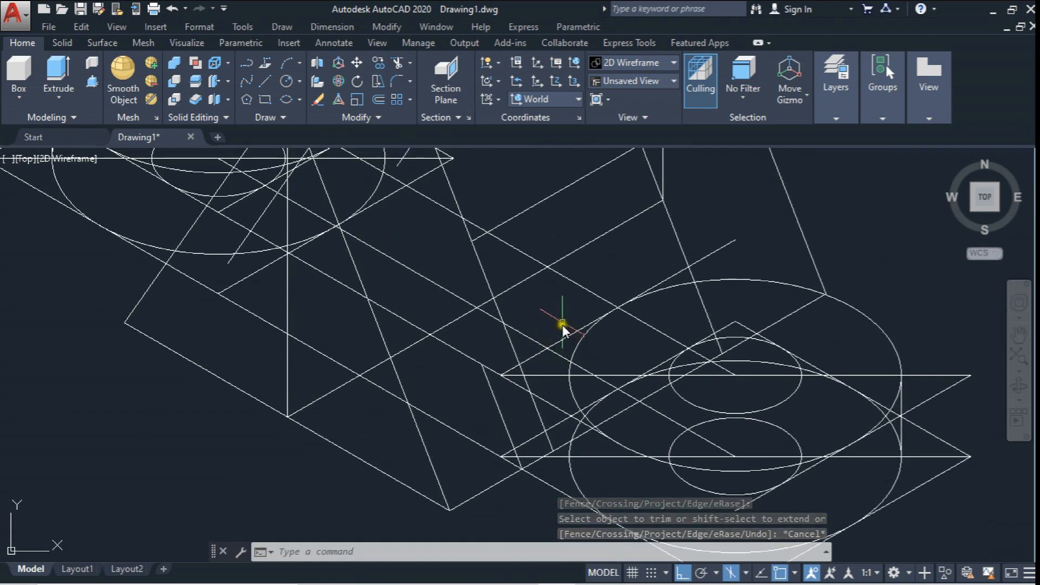
{"action": "left_click", "coordinate": [381, 59]}
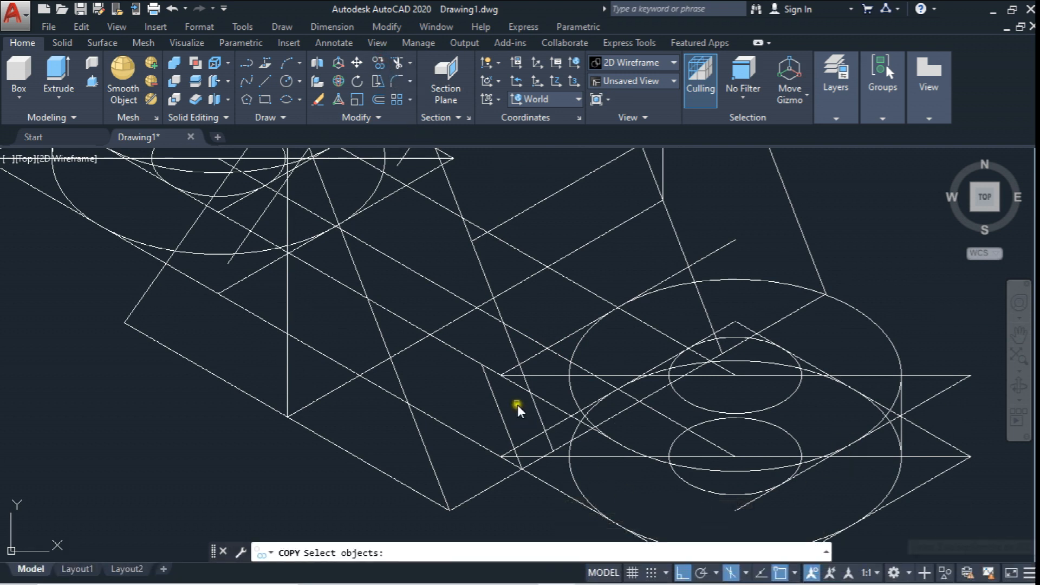
{"action": "left_click", "coordinate": [535, 355]}
{"action": "key", "text": "Return"}
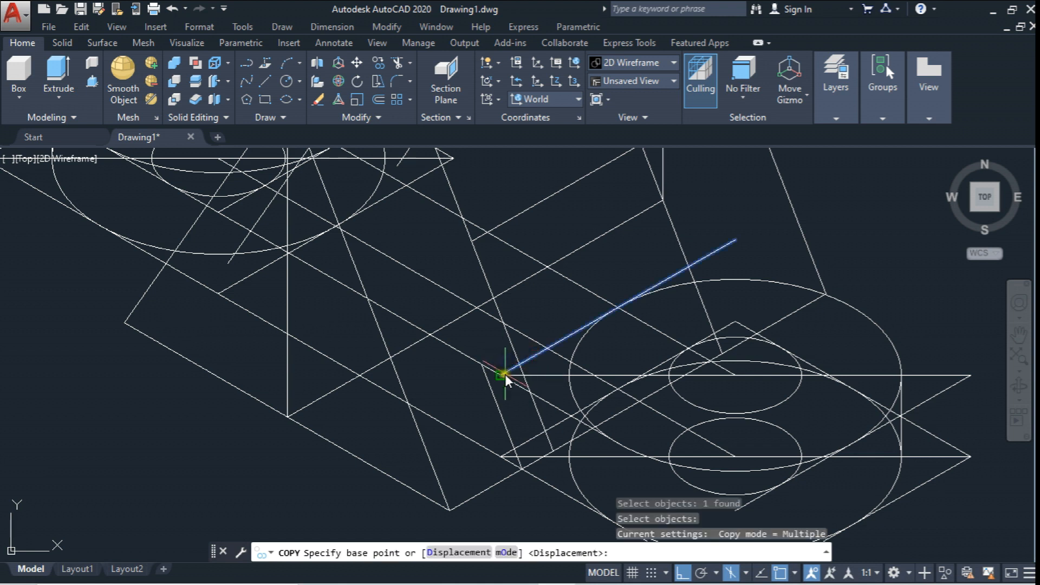
{"action": "left_click", "coordinate": [503, 374]}
{"action": "left_click", "coordinate": [479, 363]}
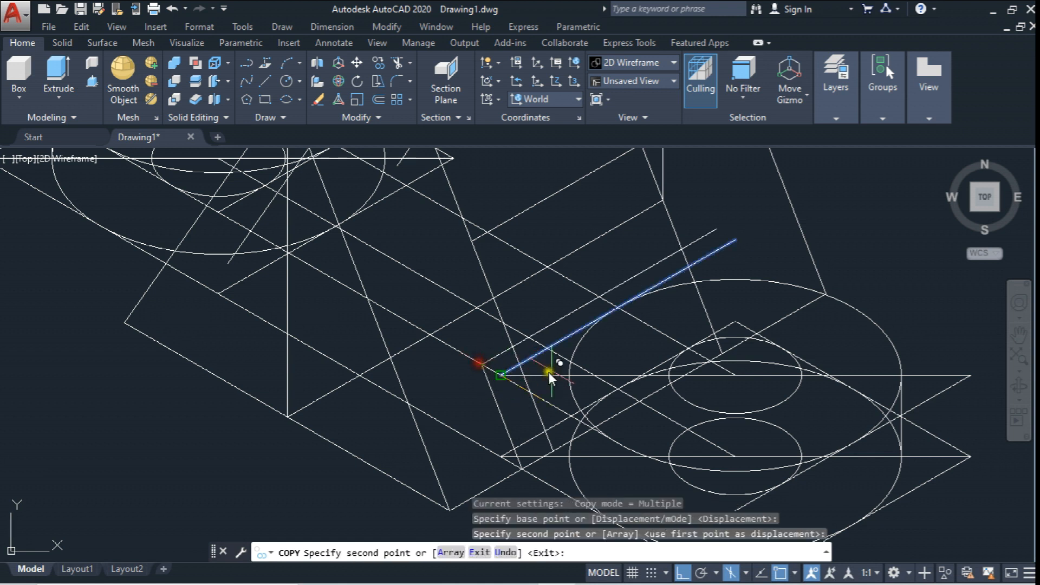
{"action": "scroll", "coordinate": [705, 290], "scroll_direction": "down", "scroll_amount": 2}
{"action": "key", "text": "Escape"}
- Copy the long upper front edge from the short sloping line's upper end to the far end of the copied lug edge
{"action": "scroll", "coordinate": [785, 277], "scroll_direction": "up", "scroll_amount": 4}
{"action": "middle_click_drag", "start_coordinate": [683, 306], "coordinate": [635, 234]}
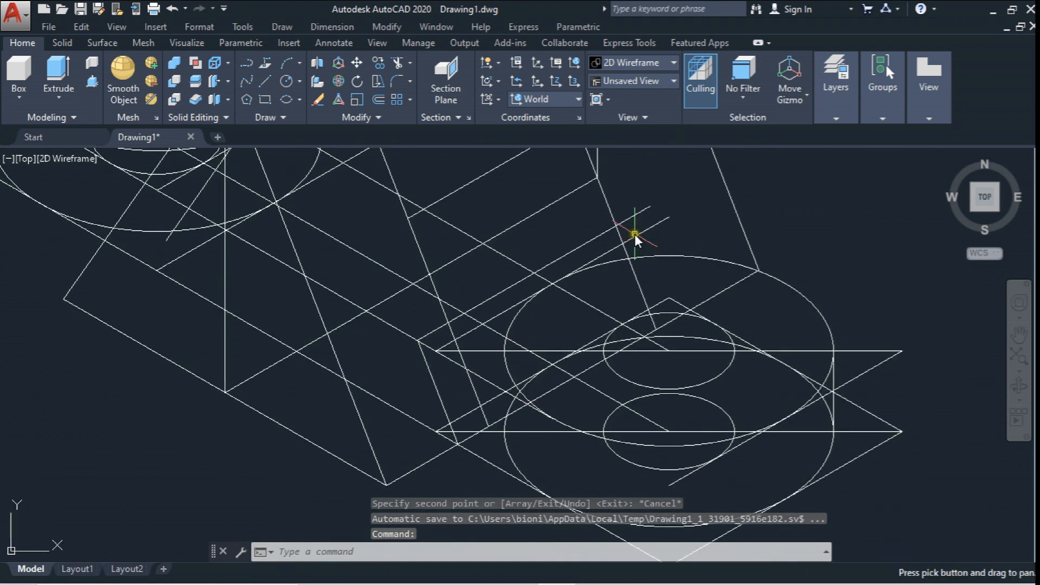
{"action": "left_click", "coordinate": [380, 93]}
{"action": "left_click", "coordinate": [430, 348]}
{"action": "key", "text": "Return"}
{"action": "left_click", "coordinate": [417, 340]}
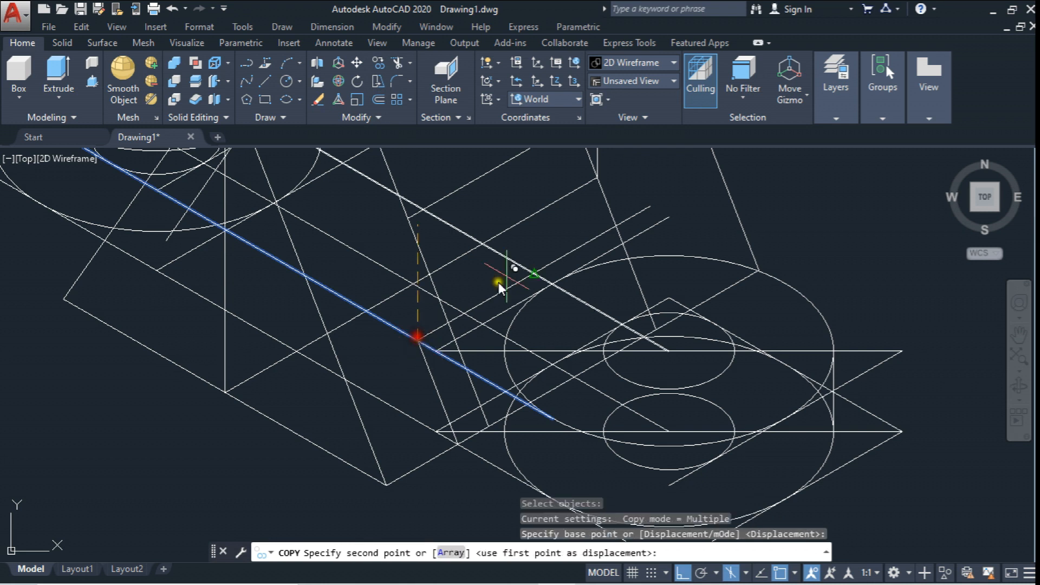
{"action": "left_click", "coordinate": [652, 205]}
{"action": "middle_click_drag", "start_coordinate": [678, 264], "coordinate": [678, 304]}
{"action": "key", "text": "Return"}
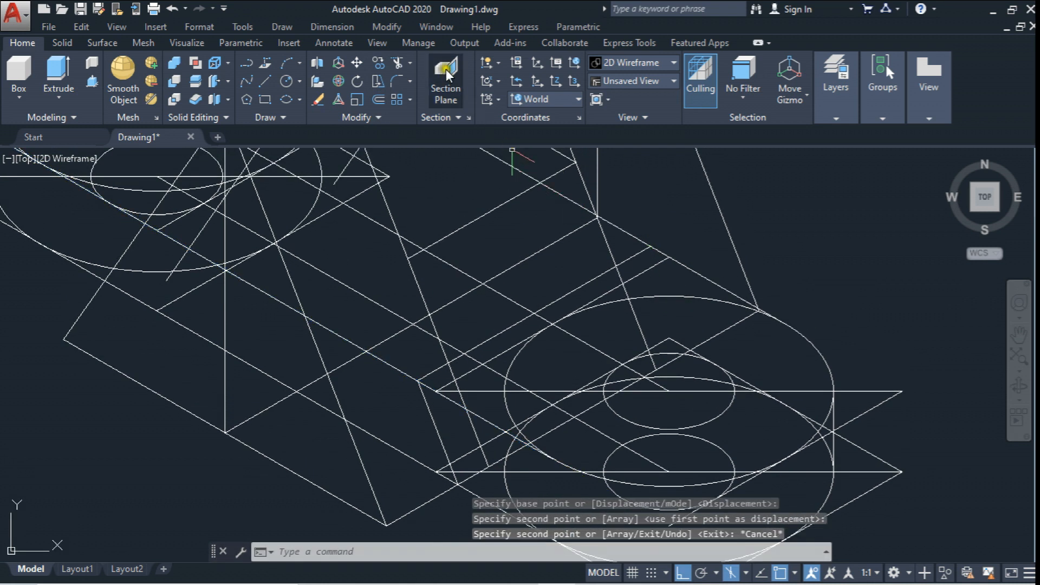
- Trim the copied long edge to the left of the copied lug edge
{"action": "left_click", "coordinate": [396, 64]}
{"action": "left_click", "coordinate": [639, 258]}
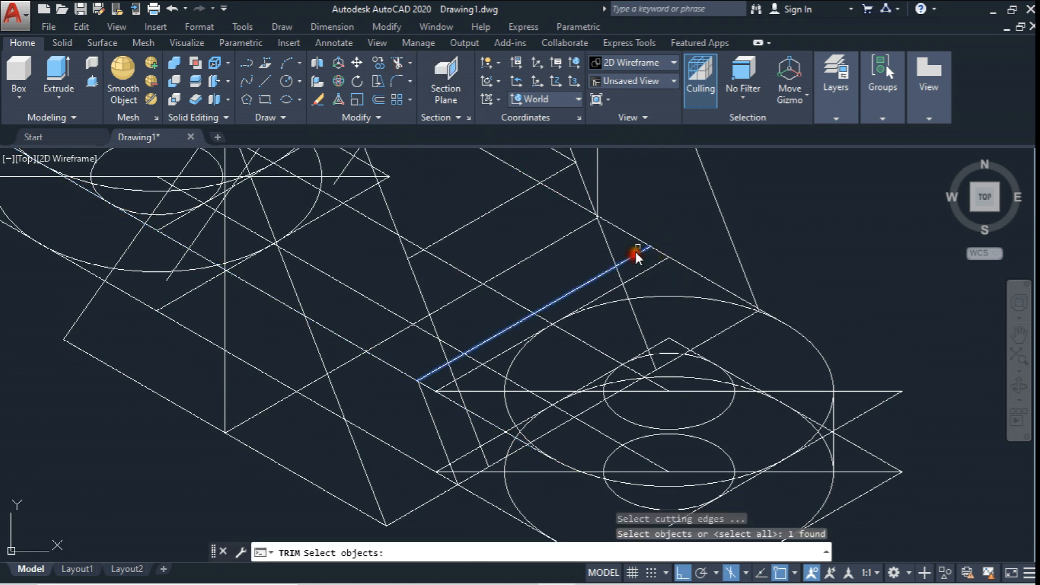
{"action": "key", "text": "Return"}
{"action": "key", "text": "Escape"}
{"action": "scroll", "coordinate": [644, 243], "scroll_direction": "down", "scroll_amount": 2}
{"action": "scroll", "coordinate": [700, 292], "scroll_direction": "up", "scroll_amount": 3}
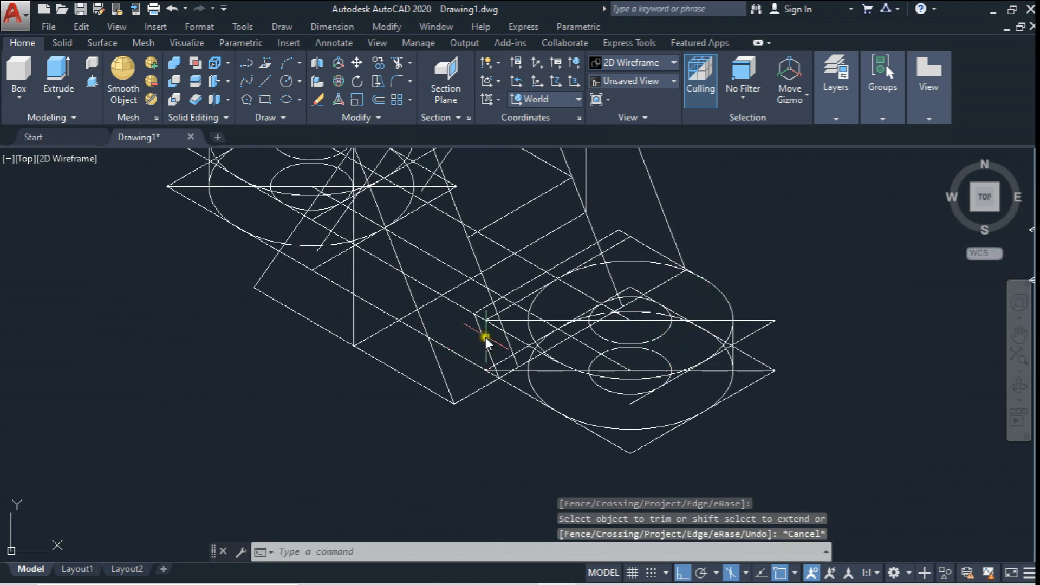
- Erase the right lug's original upper rear-left construction edge
{"action": "scroll", "coordinate": [488, 338], "scroll_direction": "up", "scroll_amount": 4}
{"action": "left_click", "coordinate": [501, 348]}
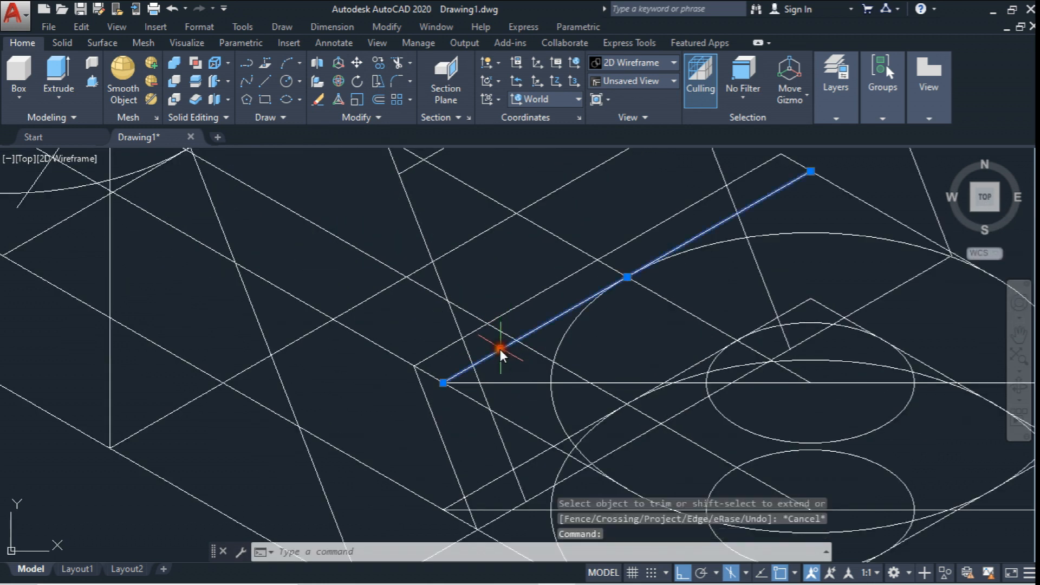
{"action": "key", "text": "Delete"}
{"action": "scroll", "coordinate": [516, 362], "scroll_direction": "down", "scroll_amount": 3}
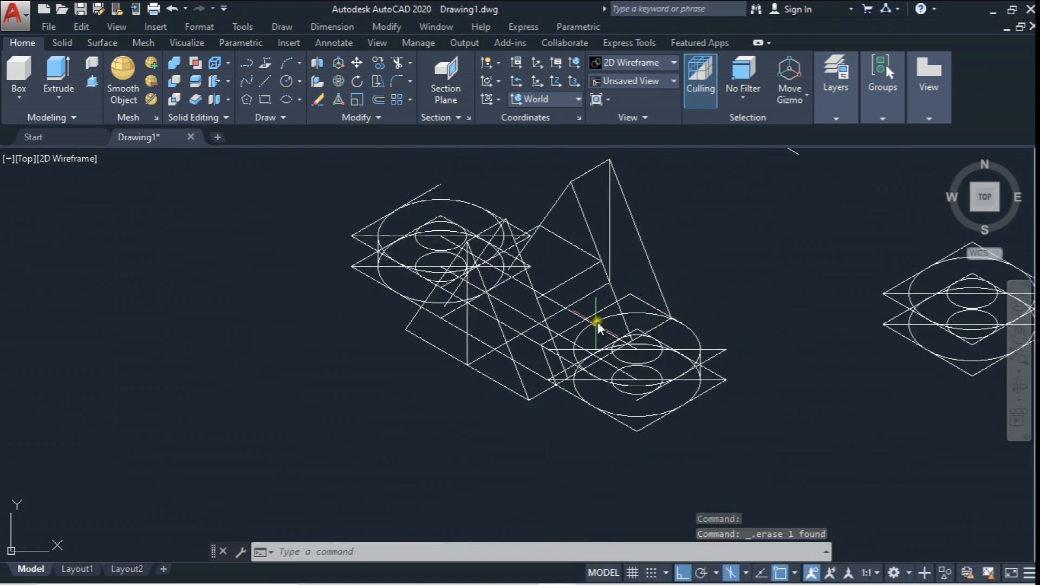
- Erase the right lug's horizontal diagonals and the outer rhombus edges around its upper and lower ellipses
{"action": "scroll", "coordinate": [704, 317], "scroll_direction": "up", "scroll_amount": 2}
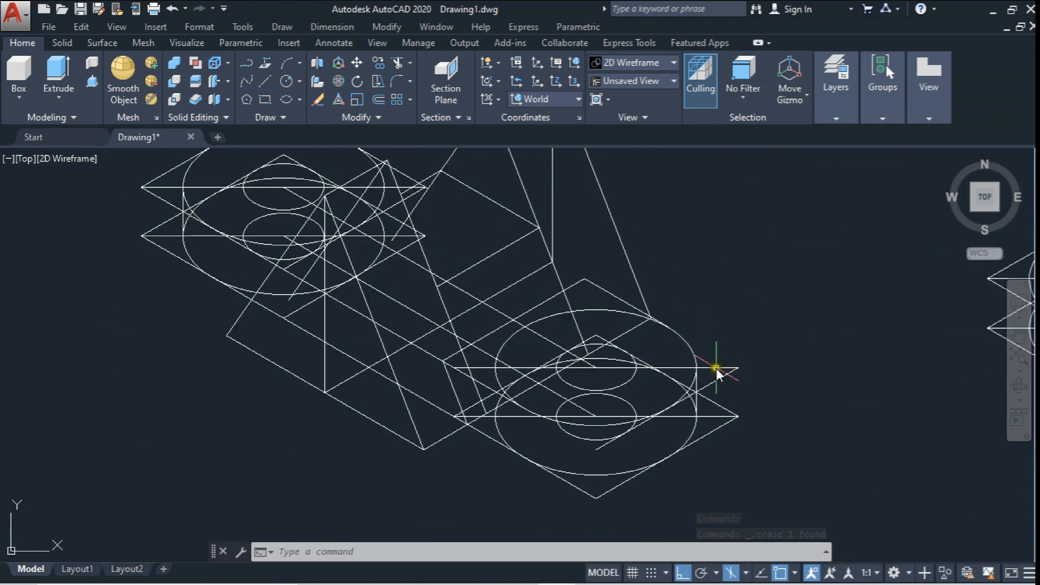
{"action": "left_click", "coordinate": [716, 368]}
{"action": "key", "text": "Delete"}
{"action": "left_click", "coordinate": [723, 370]}
{"action": "key", "text": "Delete"}
{"action": "left_click", "coordinate": [723, 411]}
{"action": "key", "text": "Delete"}
{"action": "left_click", "coordinate": [720, 416]}
{"action": "key", "text": "Delete"}
{"action": "left_click", "coordinate": [710, 430]}
{"action": "key", "text": "Delete"}
- Restore the right lug's erased lower tangent edge and draw a line from the lower hole's centre to its tangent point on the ellipse
{"action": "scroll", "coordinate": [567, 489], "scroll_direction": "up", "scroll_amount": 2}
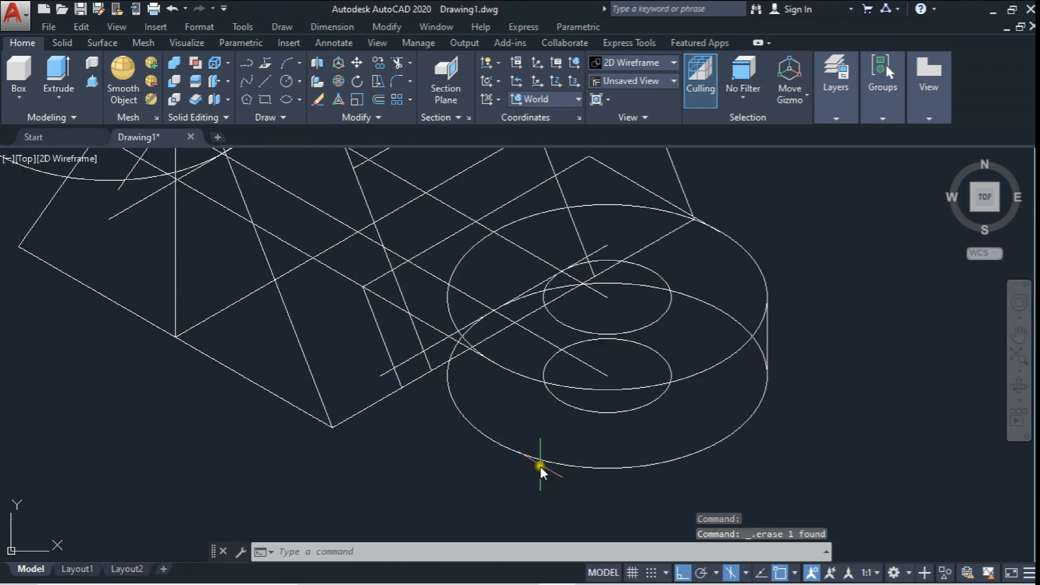
{"action": "key", "text": "ctrl+z"}
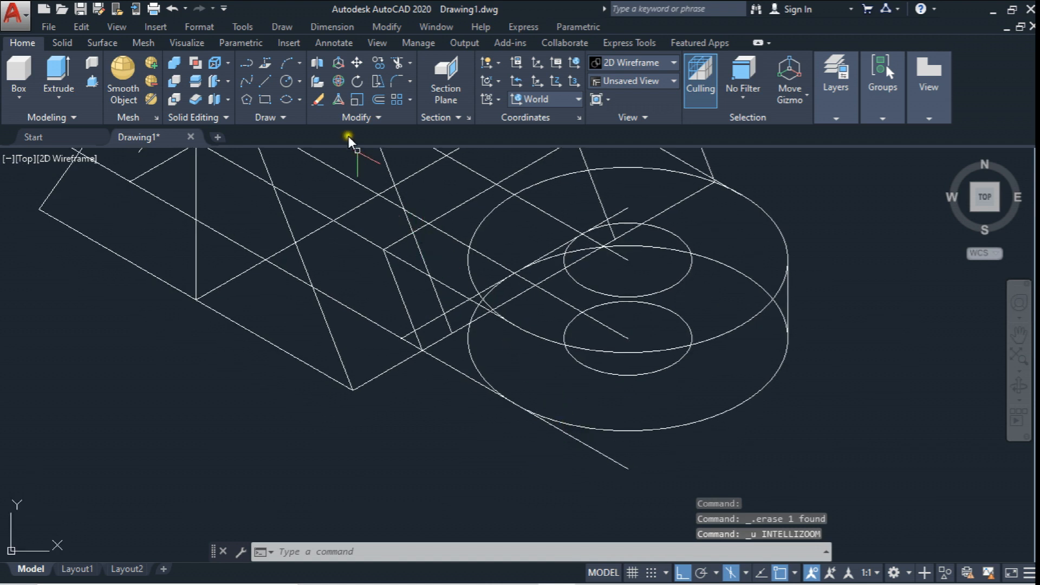
{"action": "left_click", "coordinate": [265, 82]}
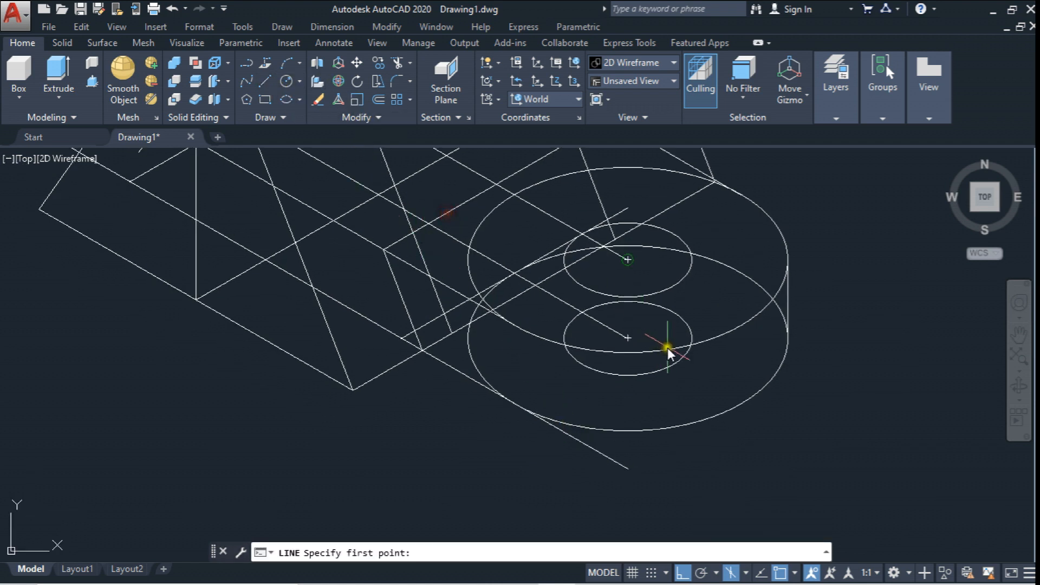
{"action": "left_click", "coordinate": [627, 337]}
{"action": "left_click", "coordinate": [520, 406]}
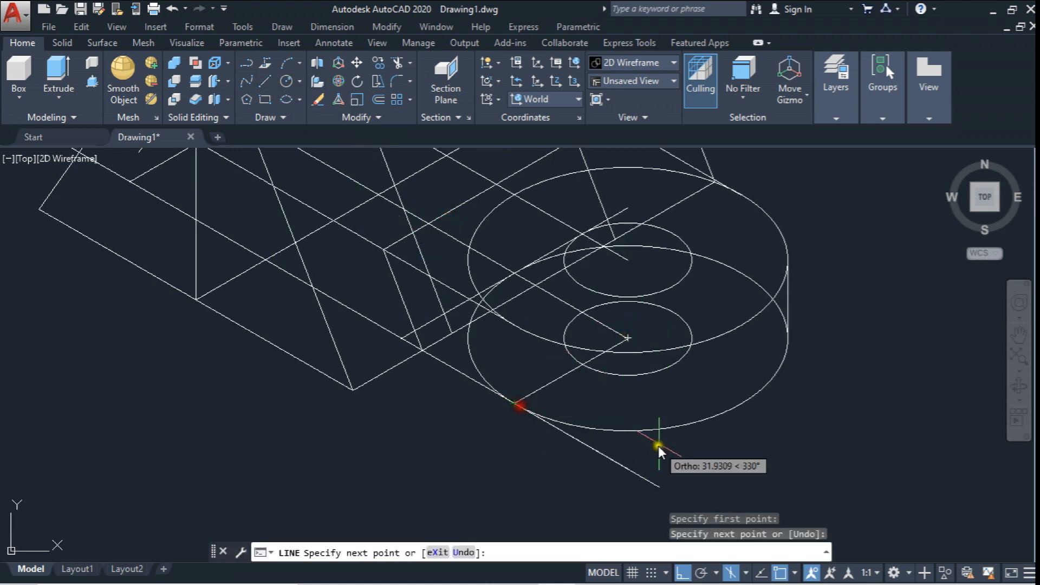
{"action": "key", "text": "Escape"}
- Trim the lower tangent edge beyond the centre-to-tangent line, and erase that helper line
{"action": "left_click", "coordinate": [397, 63]}
{"action": "left_click", "coordinate": [542, 386]}
{"action": "key", "text": "Return"}
{"action": "left_click", "coordinate": [594, 447]}
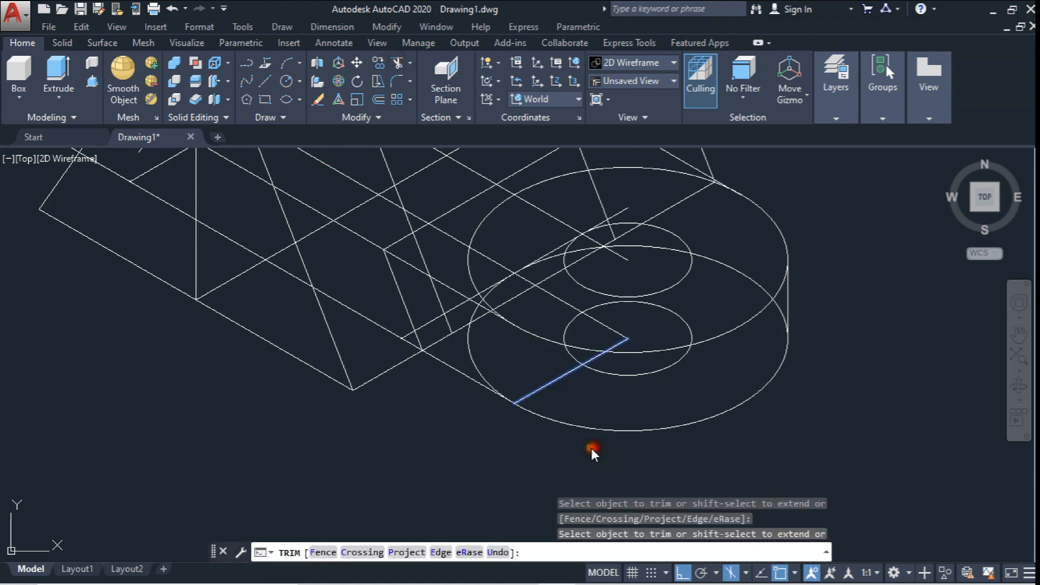
{"action": "key", "text": "Escape"}
{"action": "left_click", "coordinate": [543, 386]}
{"action": "key", "text": "Delete"}
- Trim the right sloping sides of the two inner triangles below the notch's lower right edge
{"action": "scroll", "coordinate": [568, 387], "scroll_direction": "down", "scroll_amount": 5}
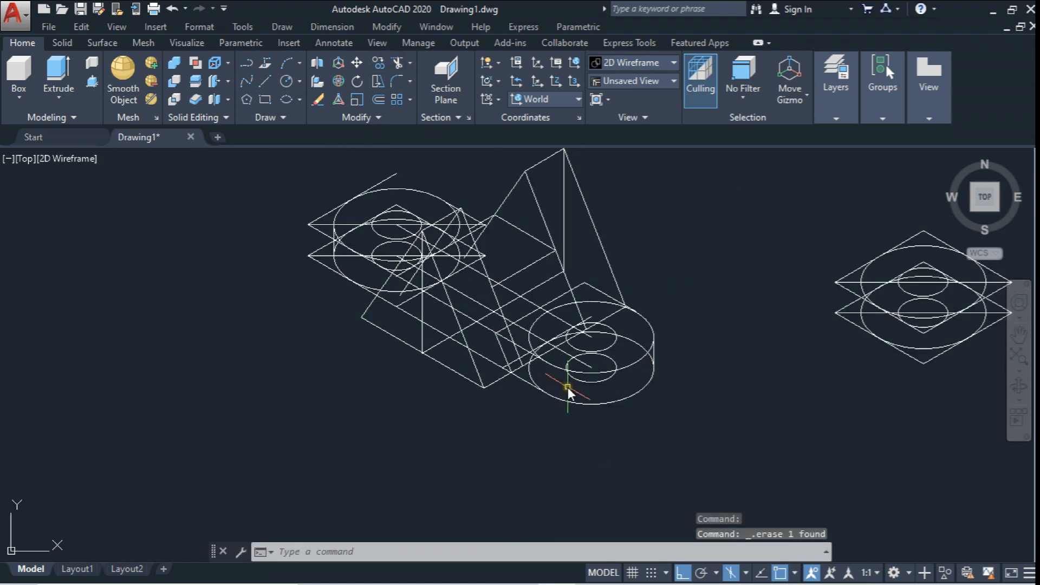
{"action": "scroll", "coordinate": [566, 379], "scroll_direction": "up", "scroll_amount": 3}
{"action": "scroll", "coordinate": [547, 243], "scroll_direction": "up", "scroll_amount": 3}
{"action": "scroll", "coordinate": [606, 330], "scroll_direction": "down", "scroll_amount": 3}
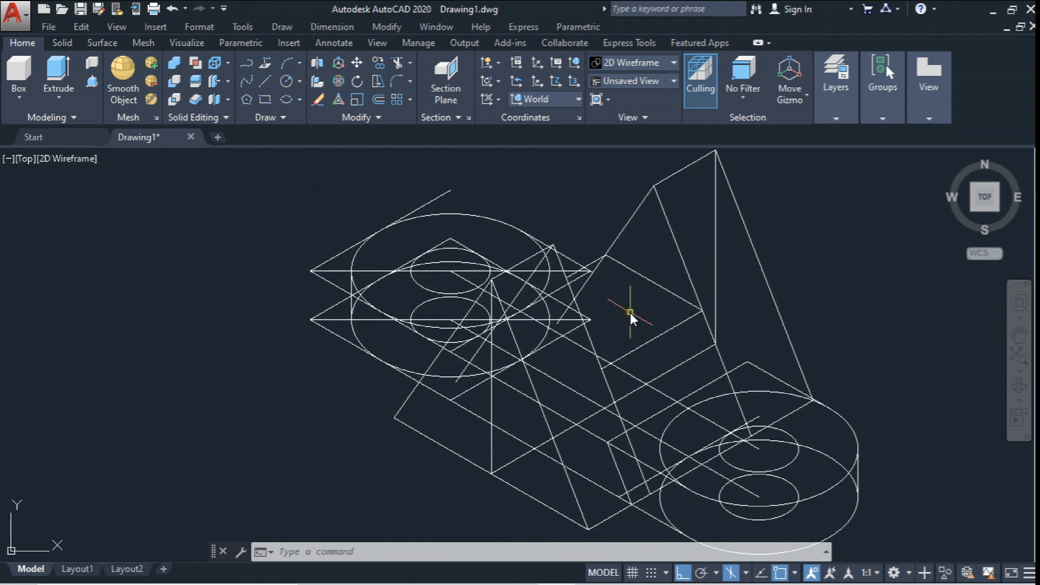
{"action": "left_click", "coordinate": [397, 63]}
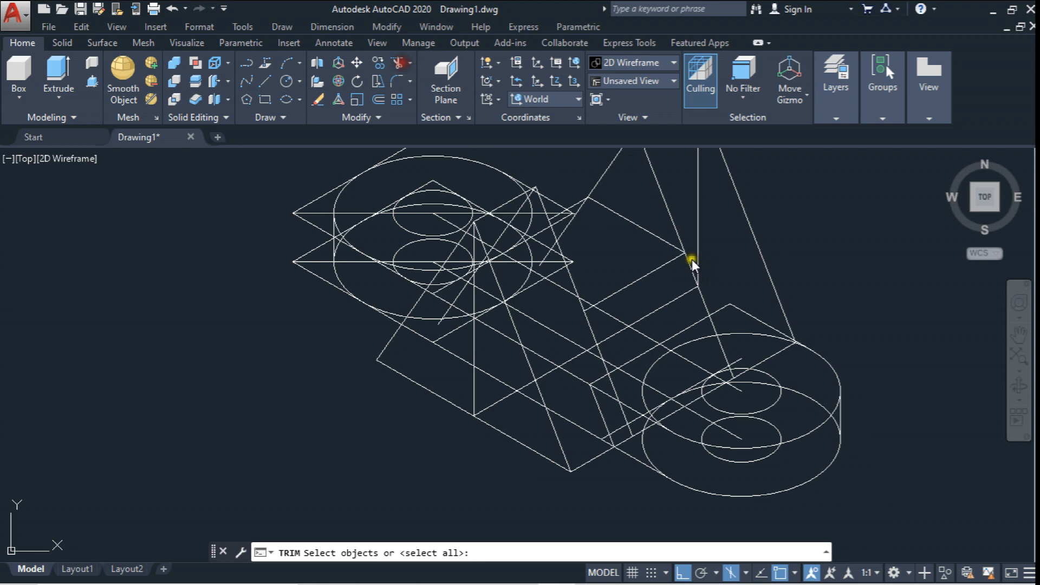
{"action": "left_click", "coordinate": [648, 274]}
{"action": "key", "text": "Return"}
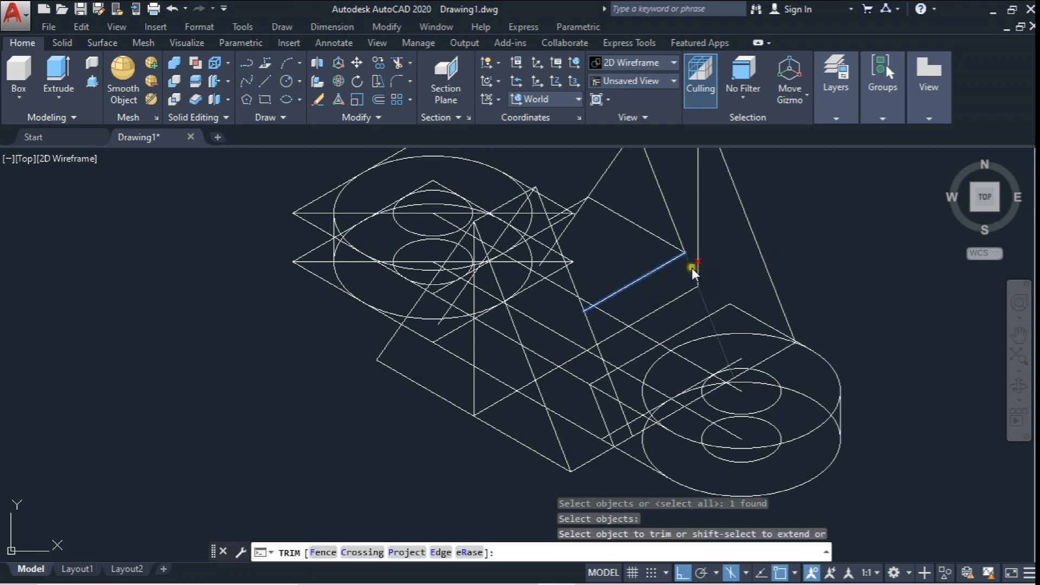
{"action": "left_click", "coordinate": [691, 267]}
{"action": "left_click", "coordinate": [590, 328]}
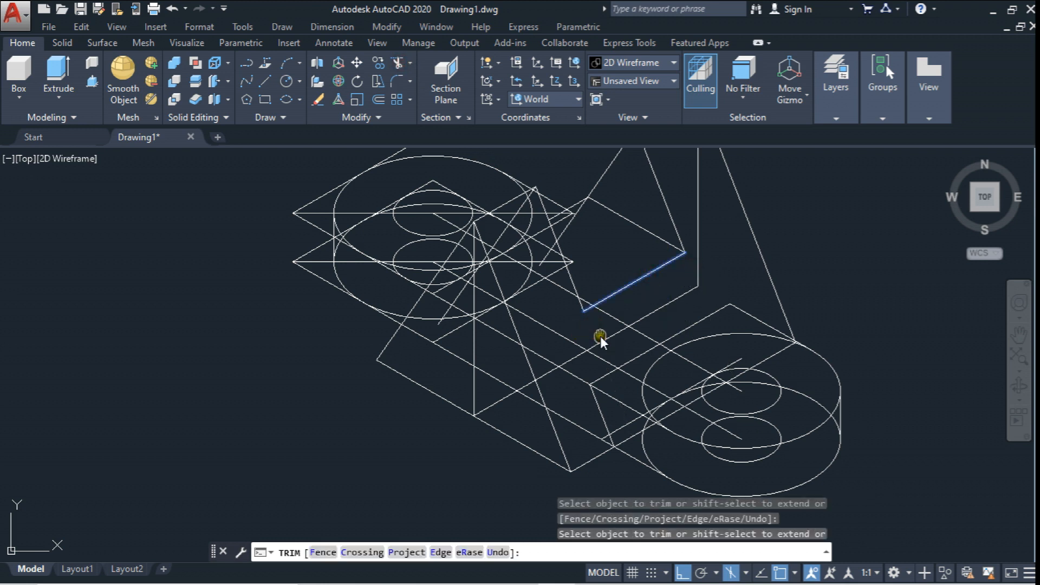
{"action": "scroll", "coordinate": [598, 346], "scroll_direction": "down", "scroll_amount": 4}
{"action": "scroll", "coordinate": [470, 303], "scroll_direction": "up", "scroll_amount": 4}
{"action": "key", "text": "Escape"}
- Erase the left lug's upper rear-left construction edge and trim its upper front-left edge outside the upper ellipse
{"action": "left_click", "coordinate": [430, 282]}
{"action": "key", "text": "Delete"}
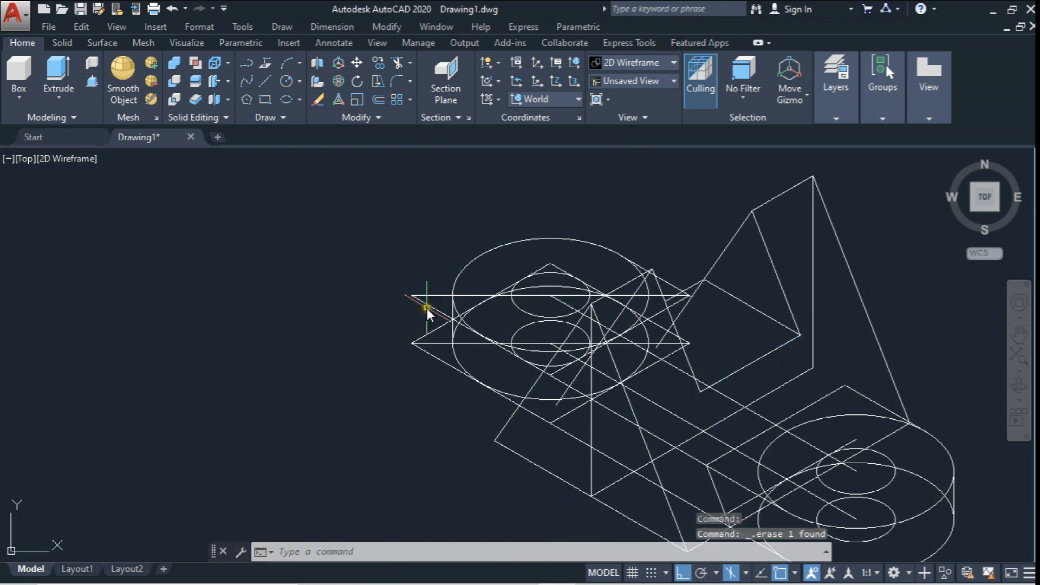
{"action": "scroll", "coordinate": [428, 308], "scroll_direction": "up", "scroll_amount": 2}
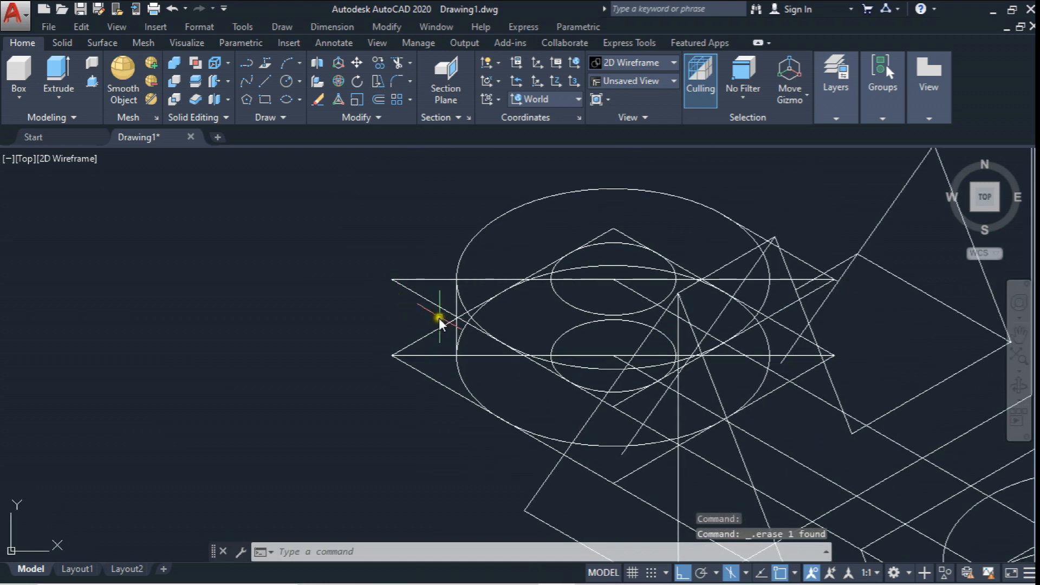
{"action": "left_click", "coordinate": [397, 64]}
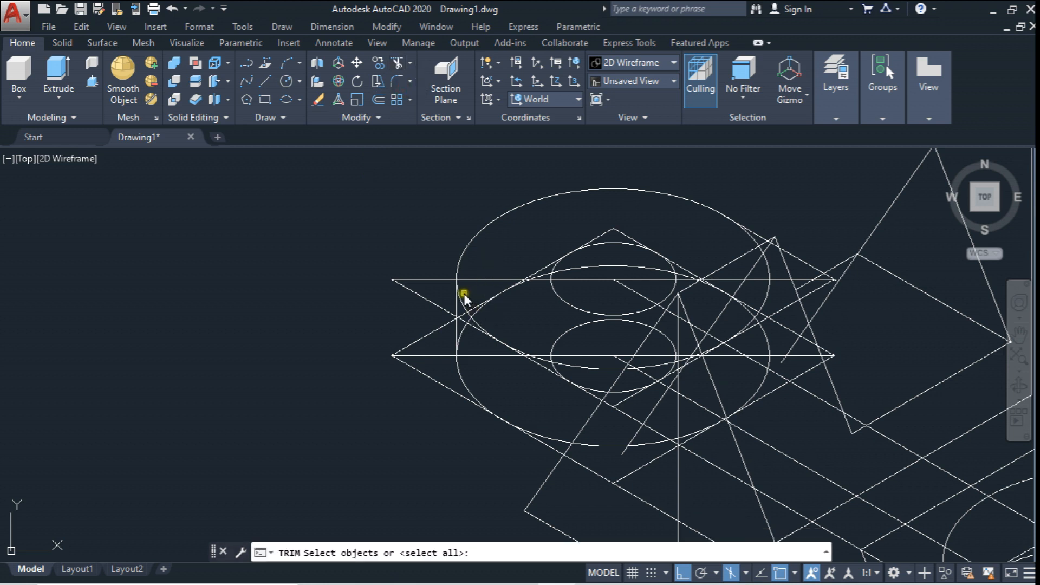
{"action": "left_click", "coordinate": [461, 295]}
{"action": "right_click", "coordinate": [431, 301]}
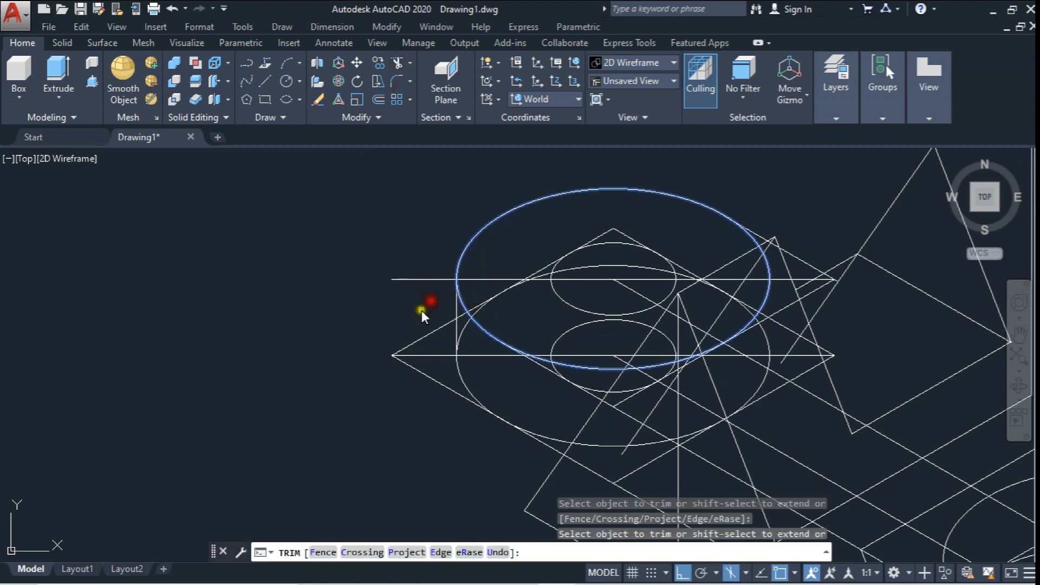
{"action": "middle_click_drag", "start_coordinate": [398, 337], "coordinate": [395, 319]}
{"action": "key", "text": "Escape"}
- Trim the left lug's lower front-left construction edge outside the lower large ellipse
{"action": "left_click", "coordinate": [397, 64]}
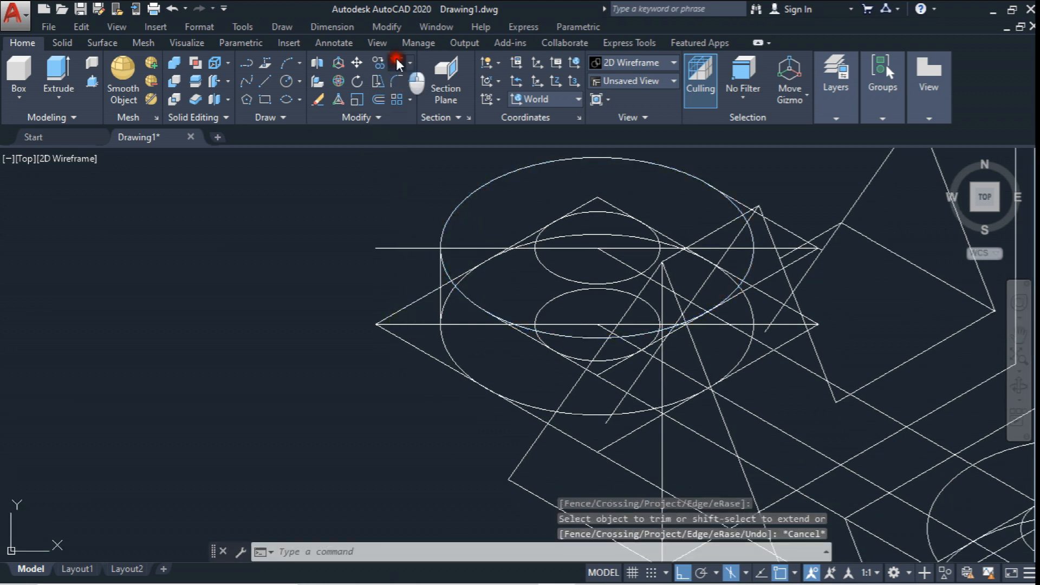
{"action": "left_click", "coordinate": [450, 299]}
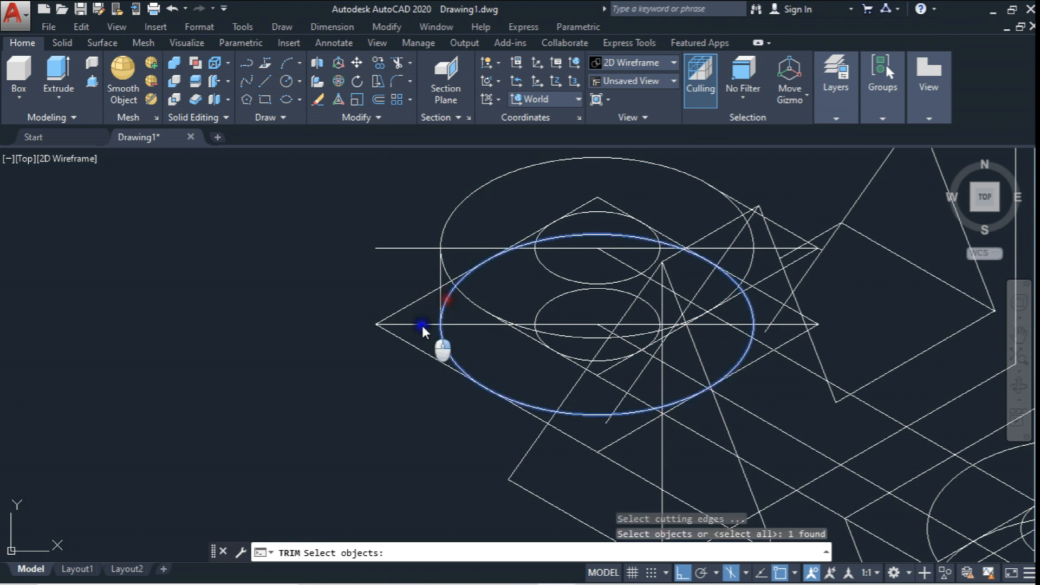
{"action": "right_click", "coordinate": [426, 347]}
{"action": "key", "text": "Escape"}
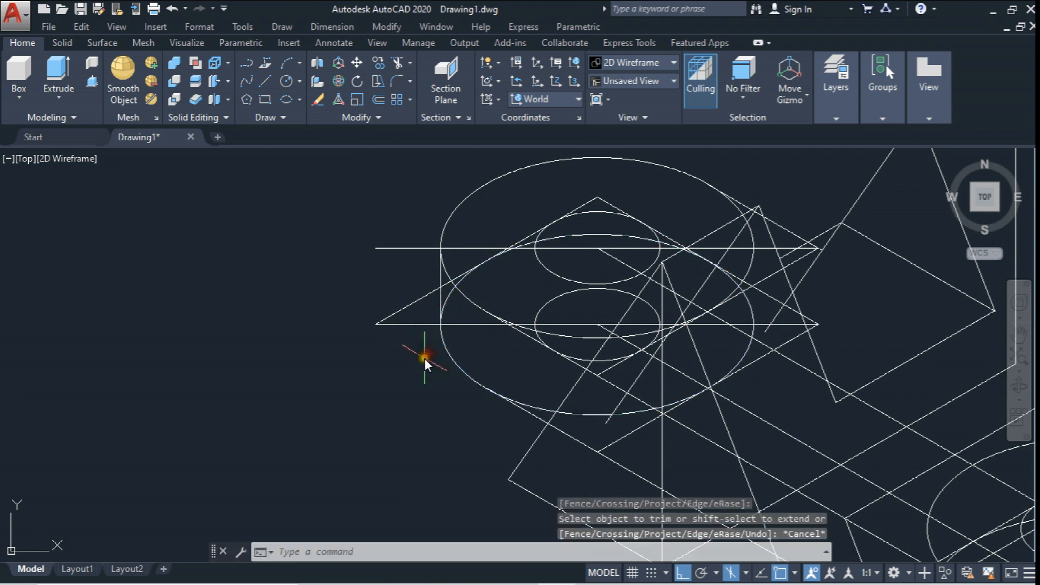
- Erase the left lug's lower rear-left and rear-right construction edges and its two horizontal axis lines
{"action": "left_click", "coordinate": [408, 308]}
{"action": "key", "text": "Delete"}
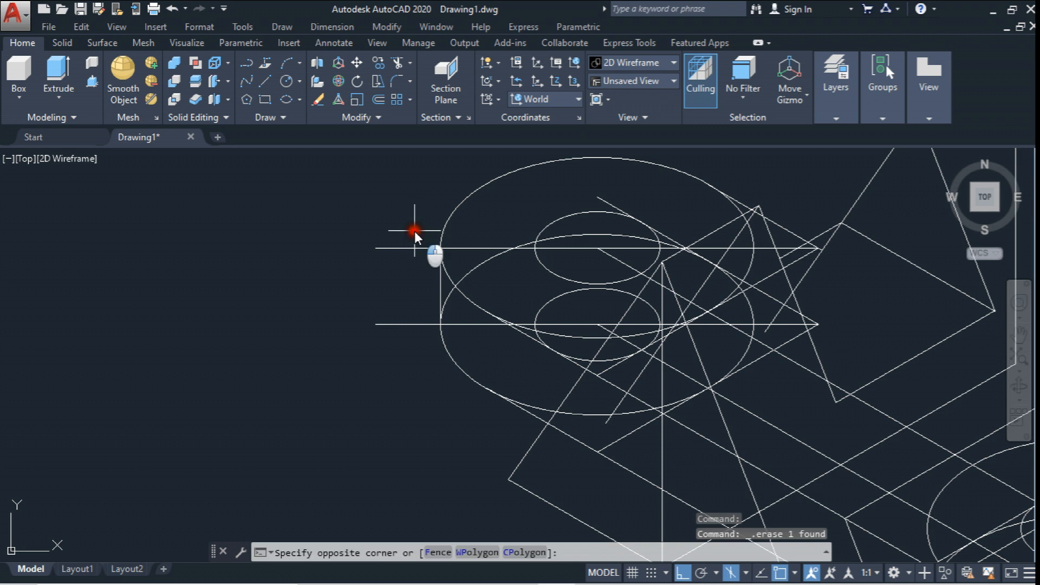
{"action": "left_click", "coordinate": [414, 232]}
{"action": "left_click", "coordinate": [369, 362]}
{"action": "key", "text": "Delete"}
{"action": "middle_click_drag", "start_coordinate": [539, 256], "coordinate": [541, 270]}
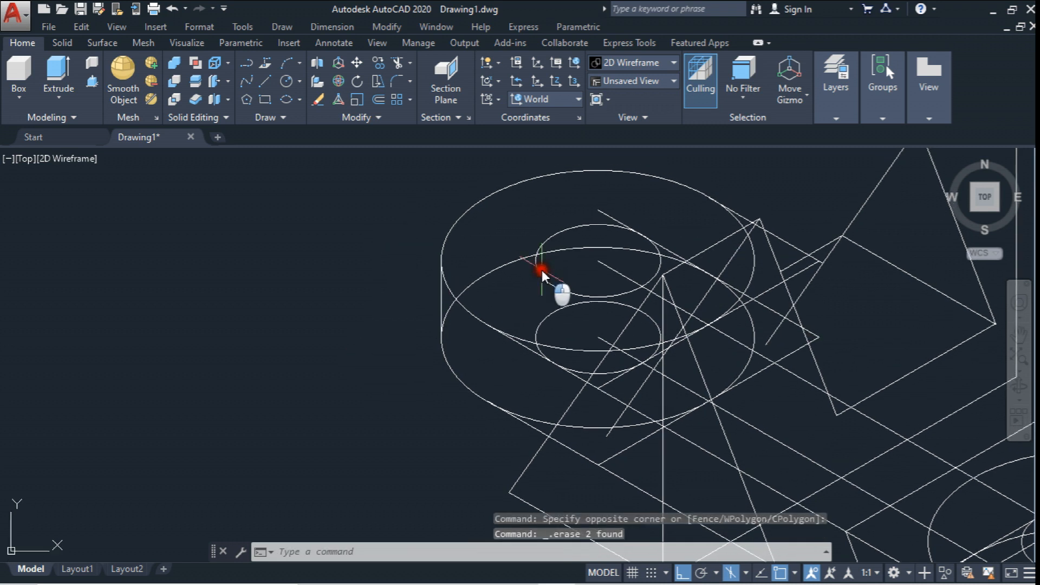
{"action": "left_click", "coordinate": [645, 233]}
{"action": "key", "text": "Delete"}
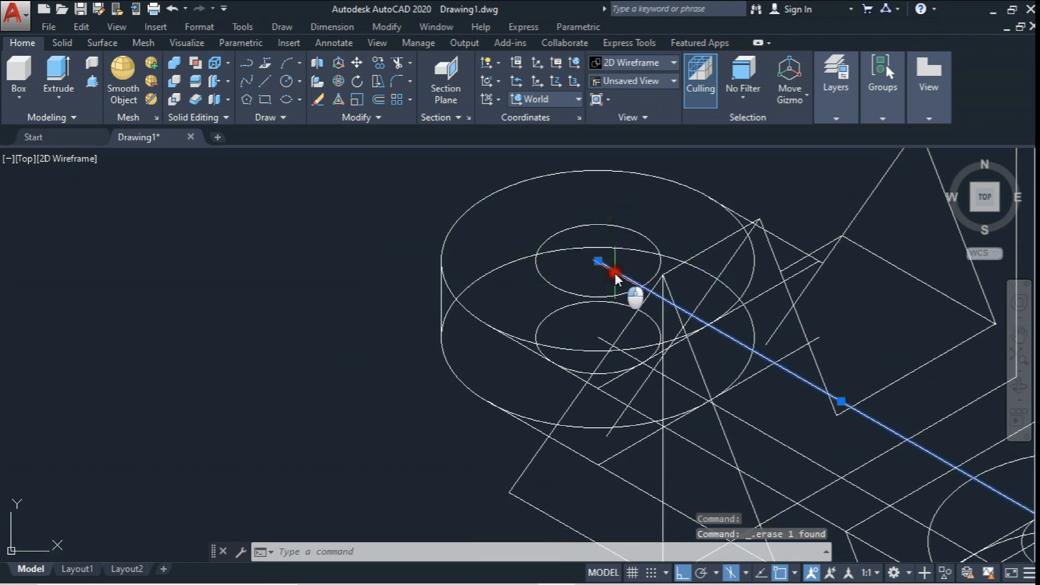
- Erase the upper and lower centre lines connecting the hole centres of the two lugs
{"action": "left_click", "coordinate": [614, 271]}
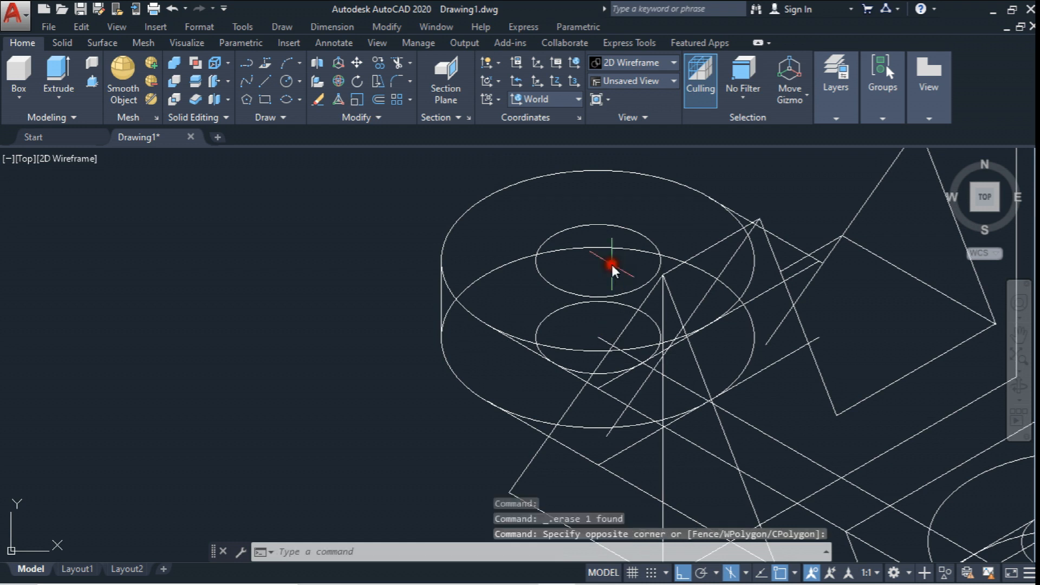
{"action": "left_click", "coordinate": [602, 339]}
{"action": "left_click", "coordinate": [598, 333]}
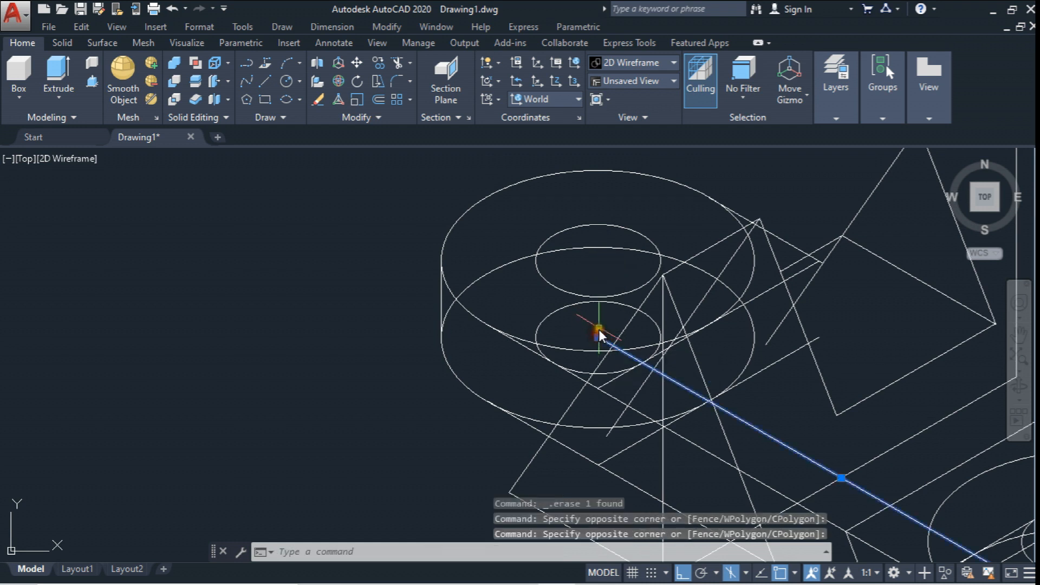
{"action": "scroll", "coordinate": [597, 333], "scroll_direction": "down", "scroll_amount": 2}
{"action": "middle_click_drag", "start_coordinate": [613, 350], "coordinate": [591, 309]}
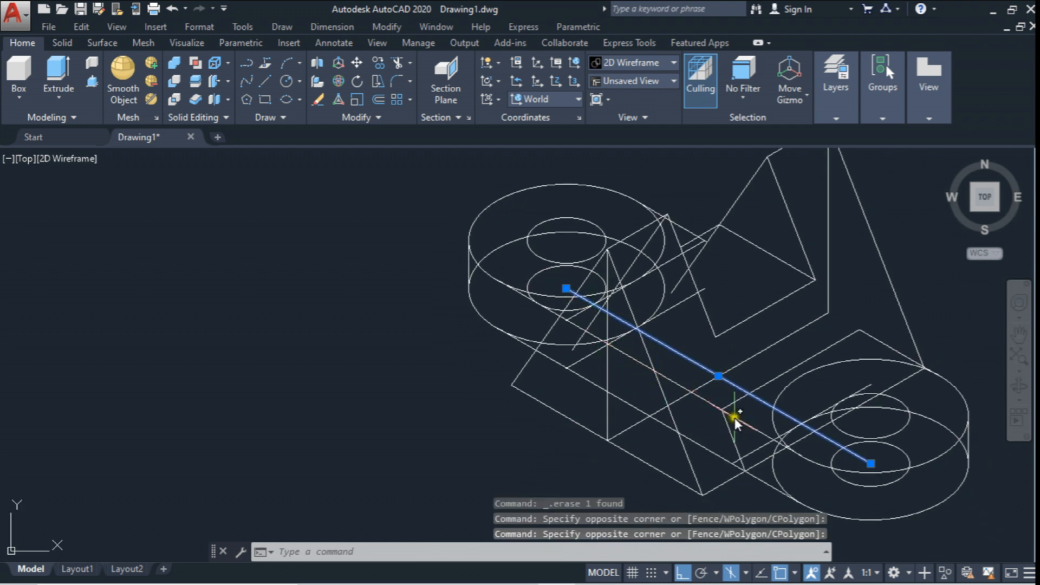
{"action": "key", "text": "Delete"}
- Erase the block's base construction line between the lugs and the vertical line below the front triangle's apex
{"action": "middle_click_drag", "start_coordinate": [659, 421], "coordinate": [652, 407]}
{"action": "left_click", "coordinate": [623, 419]}
{"action": "left_click", "coordinate": [620, 421]}
{"action": "key", "text": "Delete"}
{"action": "left_click", "coordinate": [602, 401]}
{"action": "left_click", "coordinate": [590, 397]}
{"action": "key", "text": "Delete"}
{"action": "middle_click_drag", "start_coordinate": [590, 398], "coordinate": [591, 416]}
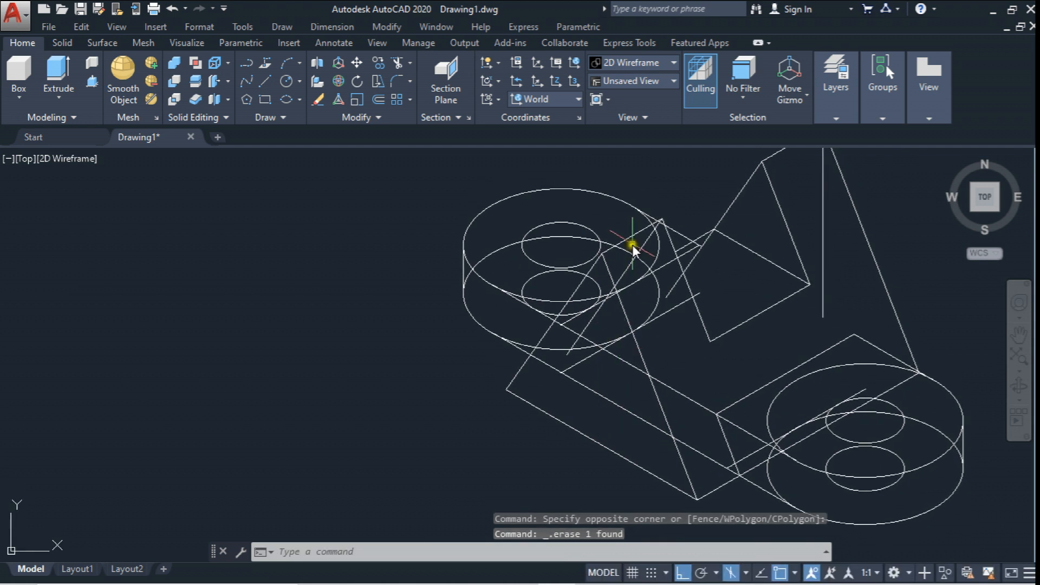
- Erase the hidden sloping line that descends leftward from the notch's left rear apex across the left lug
{"action": "left_click", "coordinate": [645, 246]}
{"action": "key", "text": "Delete"}
{"action": "middle_click_drag", "start_coordinate": [645, 318], "coordinate": [645, 324]}
{"action": "middle_click_drag", "start_coordinate": [664, 439], "coordinate": [656, 418]}
{"action": "key", "text": "Escape"}
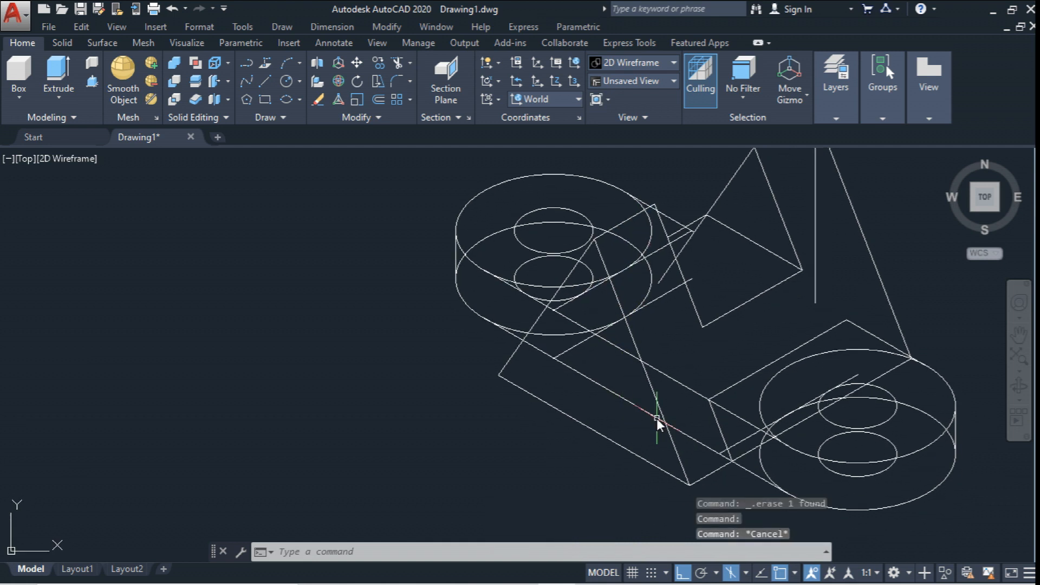
- Trim the upper front tangent edge between the two sloping sides of the front triangular face
{"action": "left_click", "coordinate": [397, 63]}
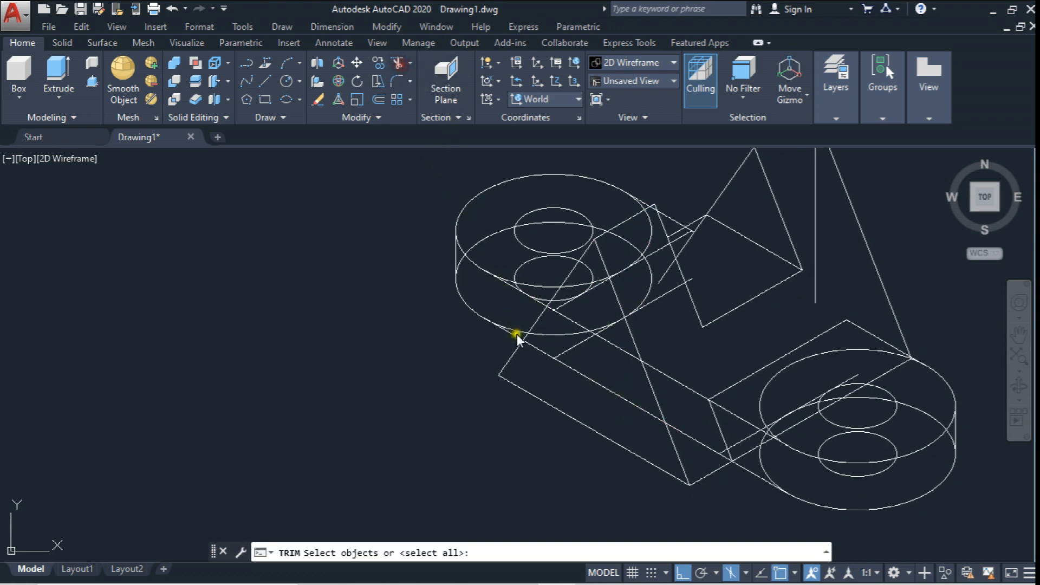
{"action": "left_click", "coordinate": [539, 325]}
{"action": "left_click", "coordinate": [650, 390]}
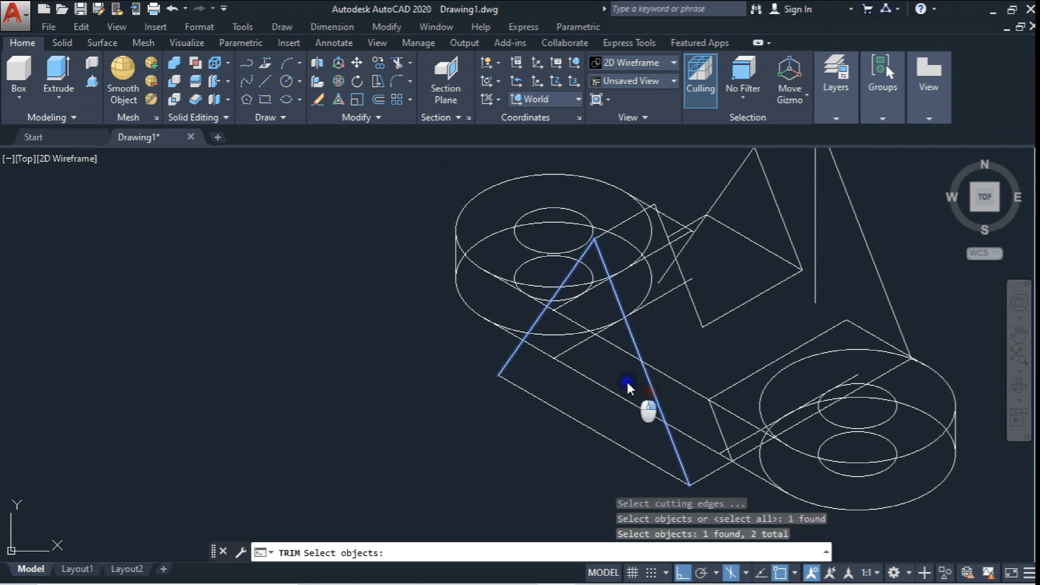
{"action": "right_click", "coordinate": [624, 352]}
{"action": "left_click", "coordinate": [624, 352]}
{"action": "key", "text": "Escape"}
{"action": "middle_click_drag", "start_coordinate": [624, 407], "coordinate": [613, 412]}
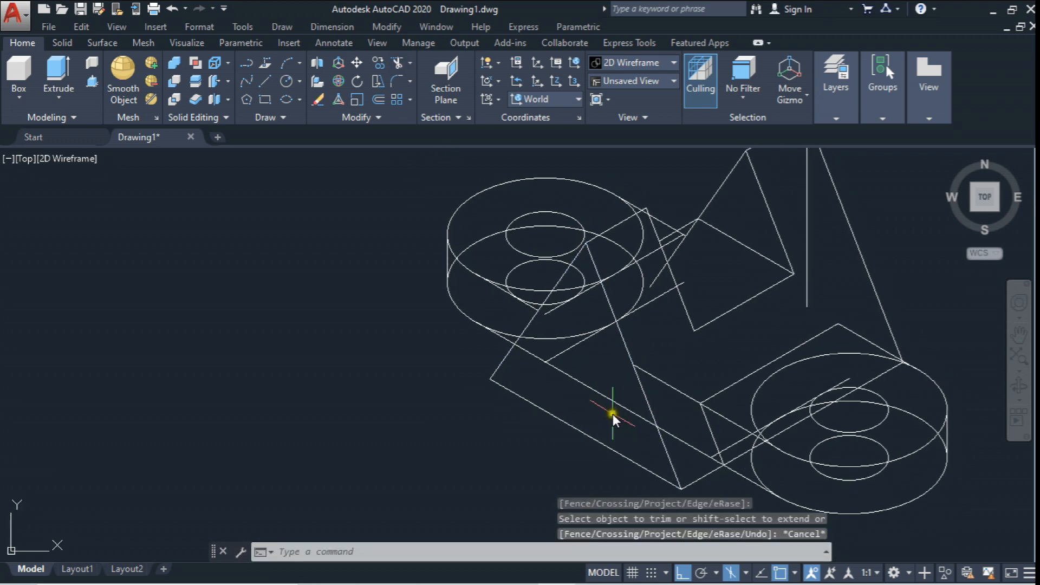
- Trim the lower front tangent edge between the two sloping sides of the front triangular face
{"action": "left_click", "coordinate": [608, 392]}
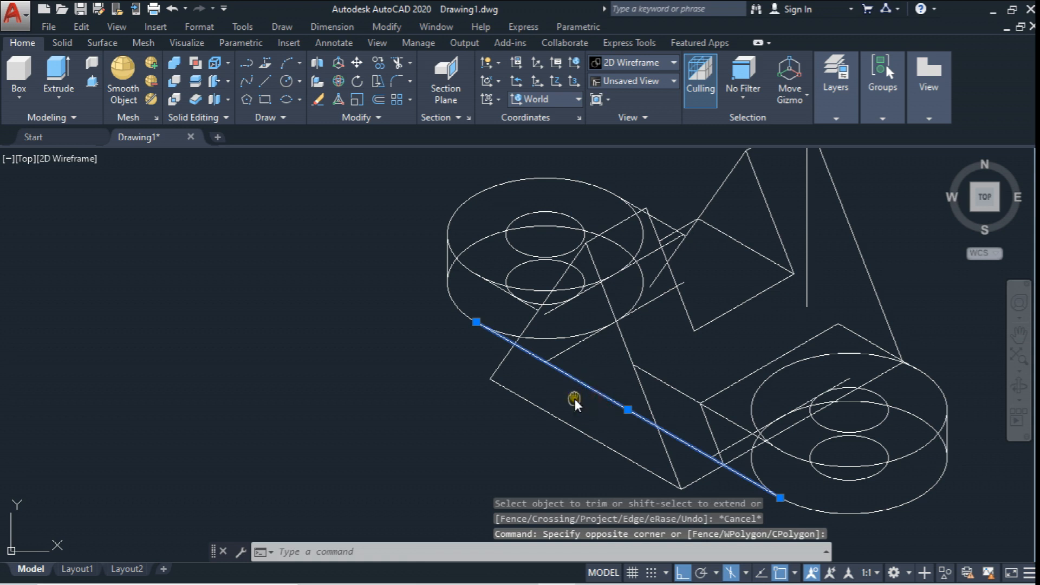
{"action": "key", "text": "Escape"}
{"action": "left_click", "coordinate": [397, 64]}
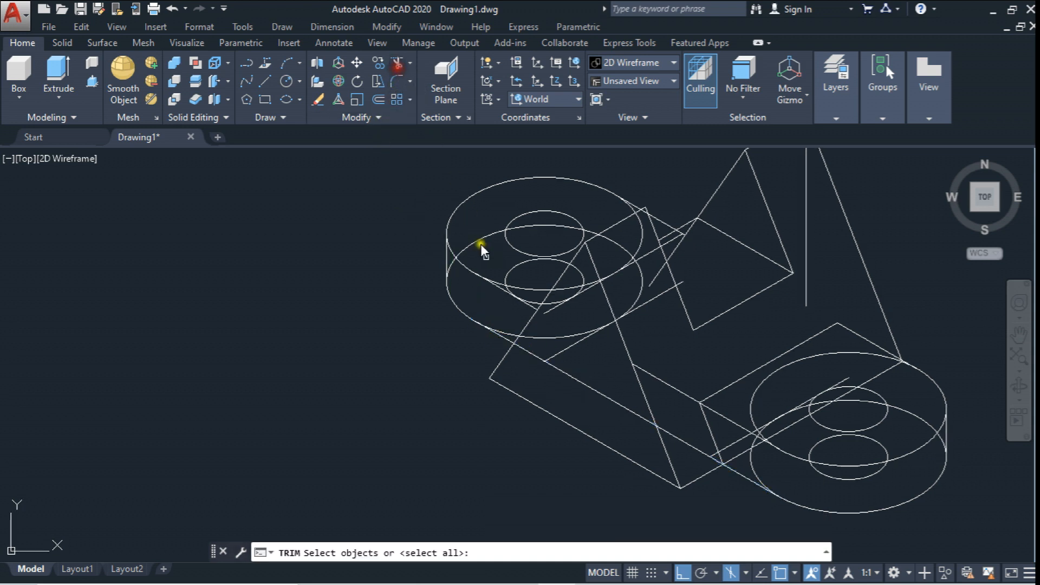
{"action": "left_click", "coordinate": [525, 331]}
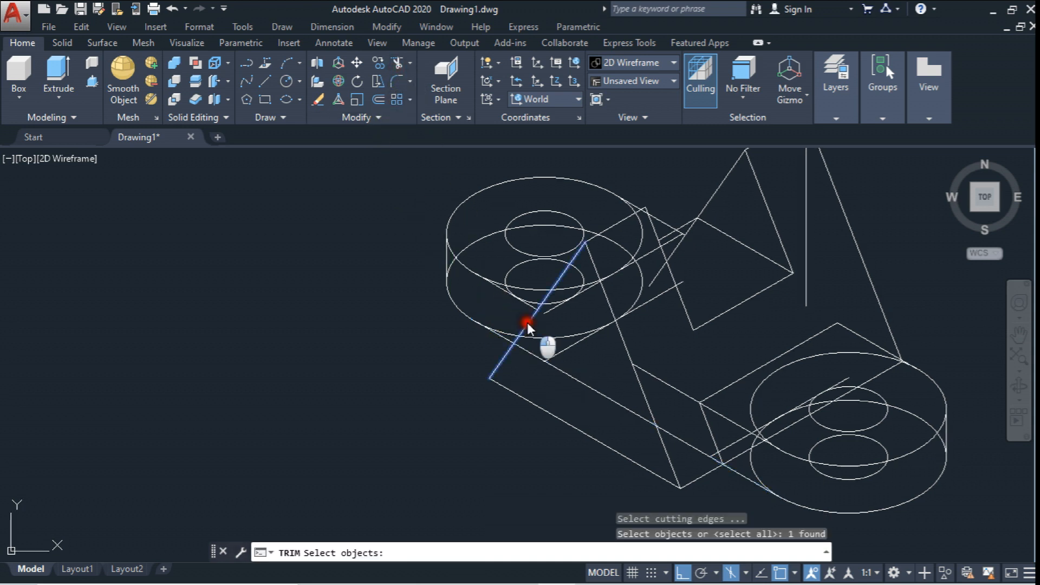
{"action": "left_click", "coordinate": [627, 353]}
{"action": "key", "text": "Return"}
{"action": "left_click", "coordinate": [604, 373]}
{"action": "key", "text": "Escape"}
{"action": "middle_click_drag", "start_coordinate": [579, 415], "coordinate": [550, 398]}
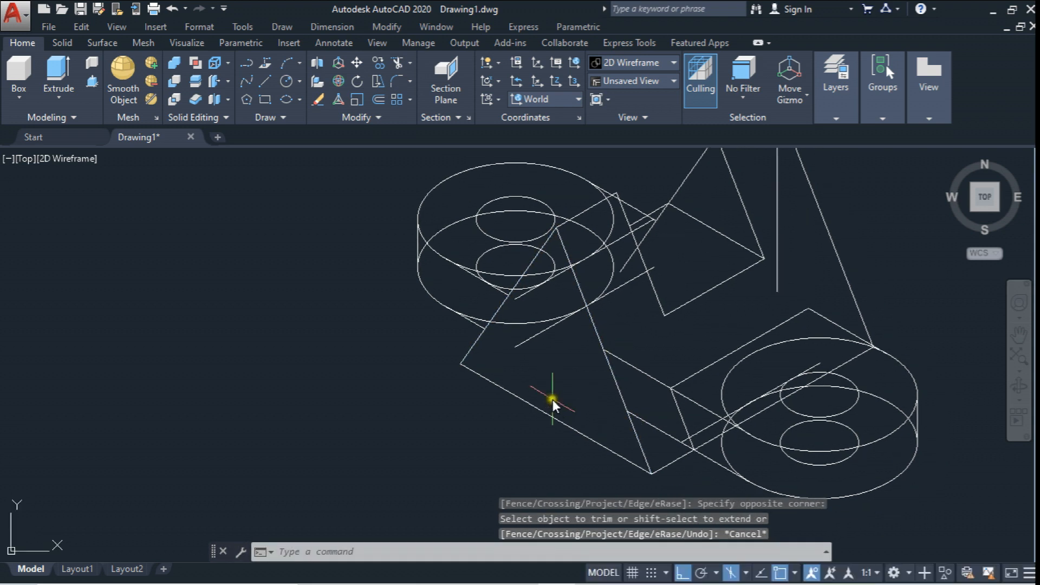
- Trim the lower tangent edge from the front triangle's right side to the block's base edge beside the right lug
{"action": "middle_click_drag", "start_coordinate": [663, 413], "coordinate": [605, 385]}
{"action": "left_click", "coordinate": [613, 410]}
{"action": "left_click", "coordinate": [607, 405]}
{"action": "scroll", "coordinate": [597, 399], "scroll_direction": "up", "scroll_amount": 5}
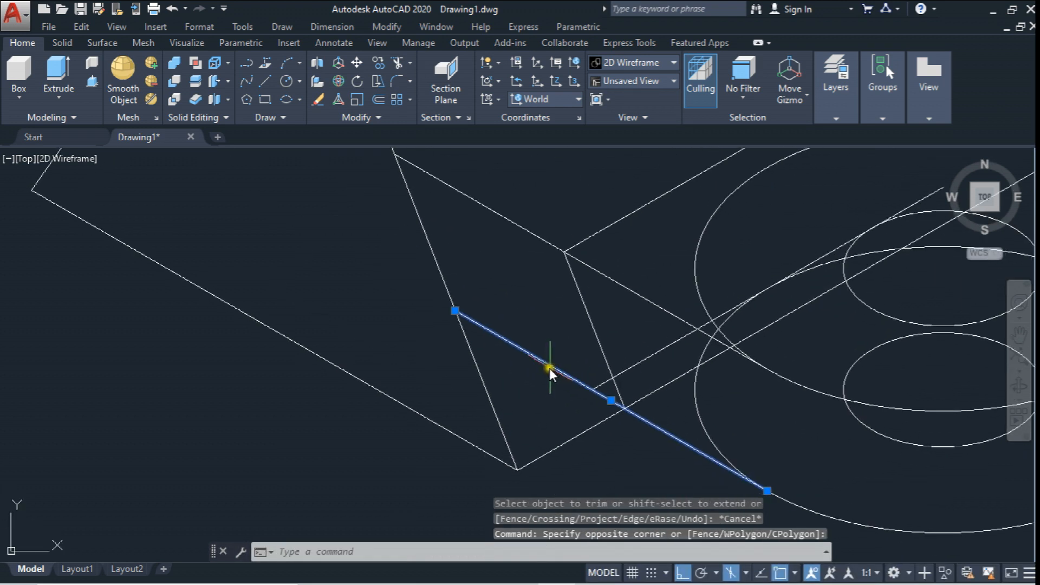
{"action": "key", "text": "Escape"}
{"action": "left_click", "coordinate": [398, 64]}
{"action": "left_click", "coordinate": [601, 444]}
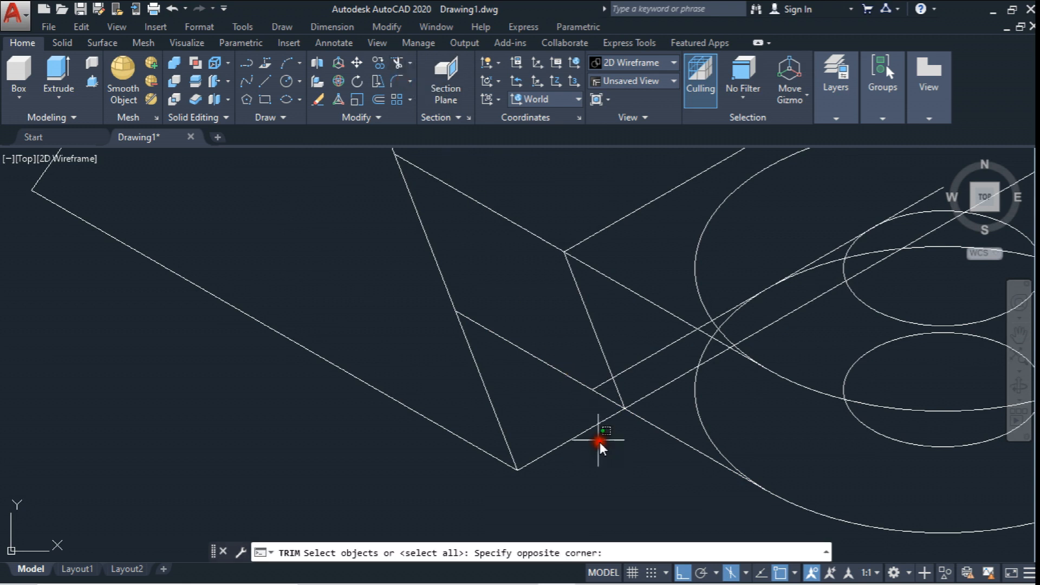
{"action": "left_click", "coordinate": [585, 420]}
{"action": "key", "text": "Return"}
{"action": "key", "text": "Escape"}
{"action": "middle_click_drag", "start_coordinate": [554, 372], "coordinate": [546, 419]}
- Trim the upper tangent edge between the front triangle's right side and the rear edge beside the right lug
{"action": "left_click", "coordinate": [398, 63]}
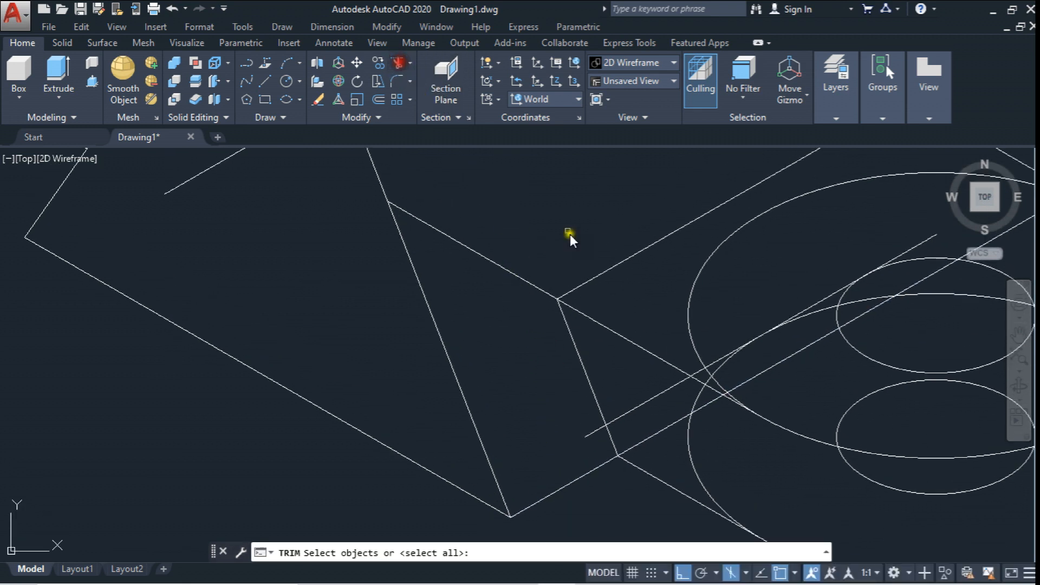
{"action": "left_click", "coordinate": [593, 281]}
{"action": "left_click", "coordinate": [577, 258]}
{"action": "key", "text": "Return"}
{"action": "left_click", "coordinate": [506, 300]}
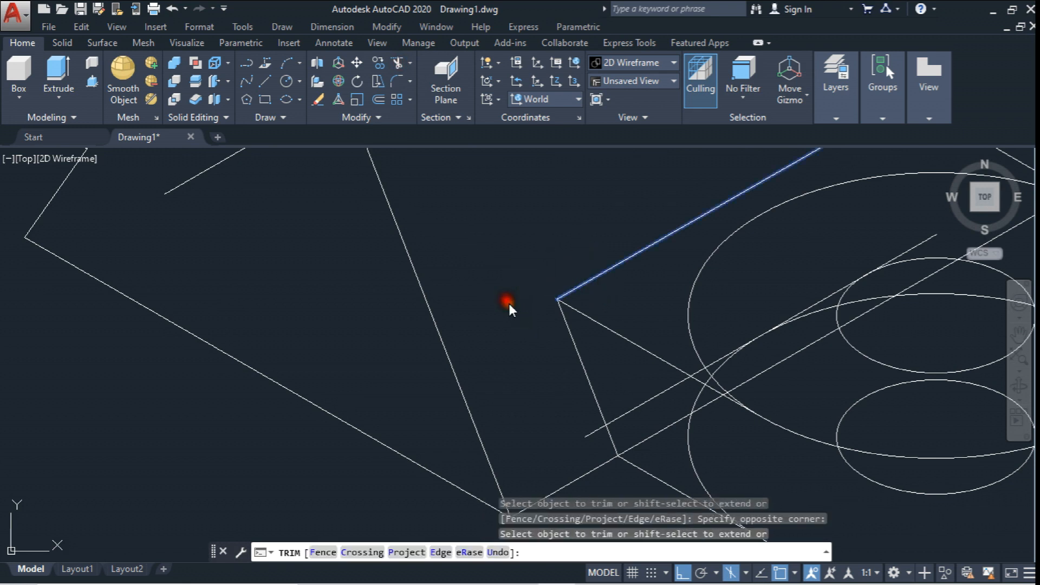
{"action": "key", "text": "Escape"}
- Erase the construction line running into the right lug and the two parallel lines crossing from the left lug towards the notch
{"action": "scroll", "coordinate": [512, 302], "scroll_direction": "down", "scroll_amount": 3}
{"action": "mouse_move", "coordinate": [518, 304]}
{"action": "middle_mouse_down"}
{"action": "mouse_move", "coordinate": [565, 378]}
{"action": "mouse_move", "coordinate": [627, 411]}
{"action": "mouse_move", "coordinate": [565, 327]}
{"action": "middle_mouse_up"}
{"action": "left_click", "coordinate": [558, 352]}
{"action": "key", "text": "Delete"}
{"action": "scroll", "coordinate": [563, 378], "scroll_direction": "down", "scroll_amount": 2}
{"action": "scroll", "coordinate": [565, 327], "scroll_direction": "up", "scroll_amount": 4}
{"action": "left_click", "coordinate": [600, 301]}
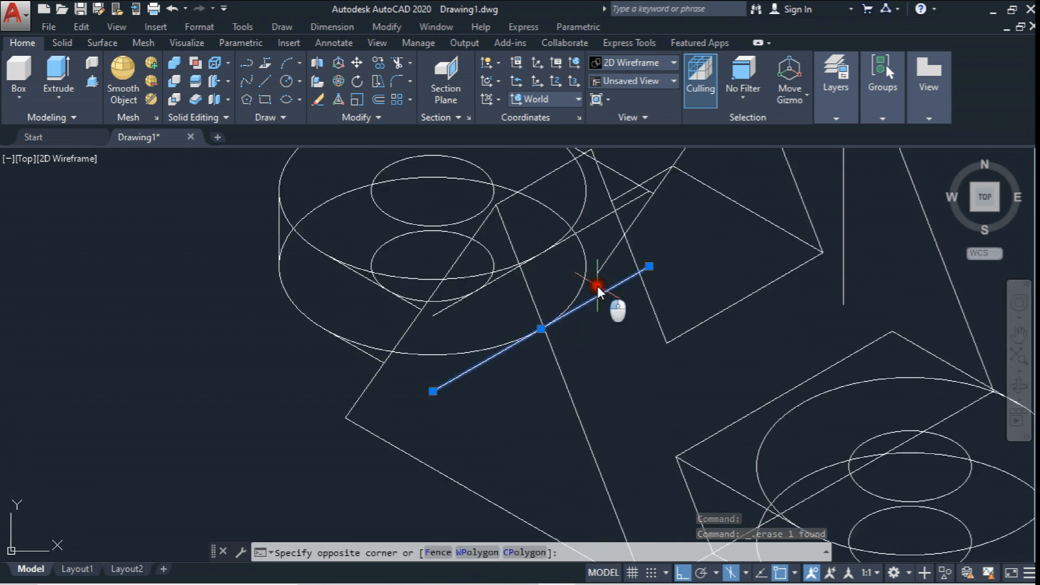
{"action": "left_click", "coordinate": [597, 286]}
{"action": "middle_click_drag", "start_coordinate": [596, 291], "coordinate": [594, 303]}
- Trim the notch's sloping line and the left lug's rear tangent edge where they pass below the notch's short left edge
{"action": "left_click", "coordinate": [397, 63]}
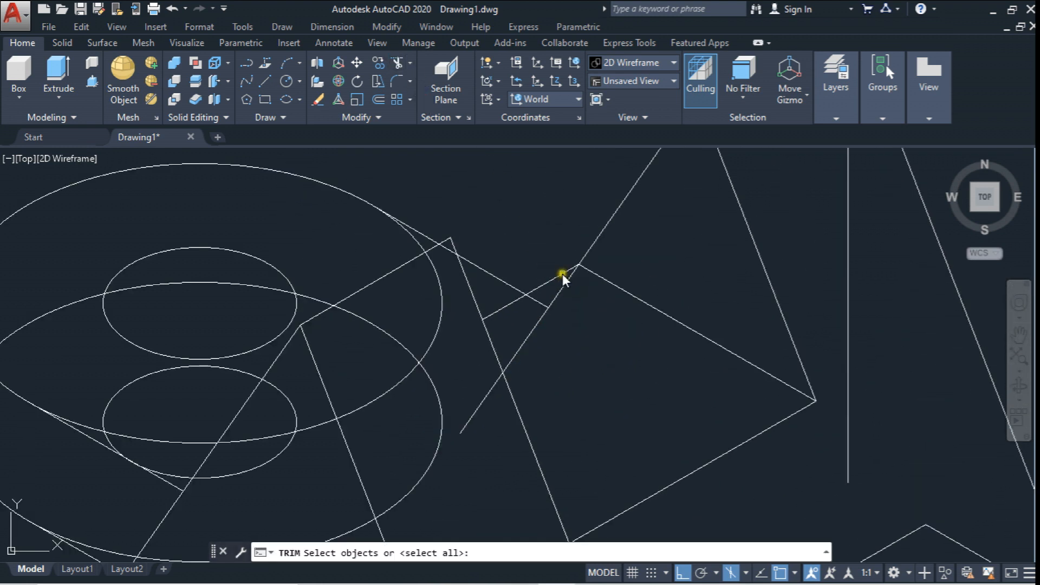
{"action": "left_click", "coordinate": [562, 274]}
{"action": "key", "text": "Return"}
{"action": "scroll", "coordinate": [564, 295], "scroll_direction": "down", "scroll_amount": 2}
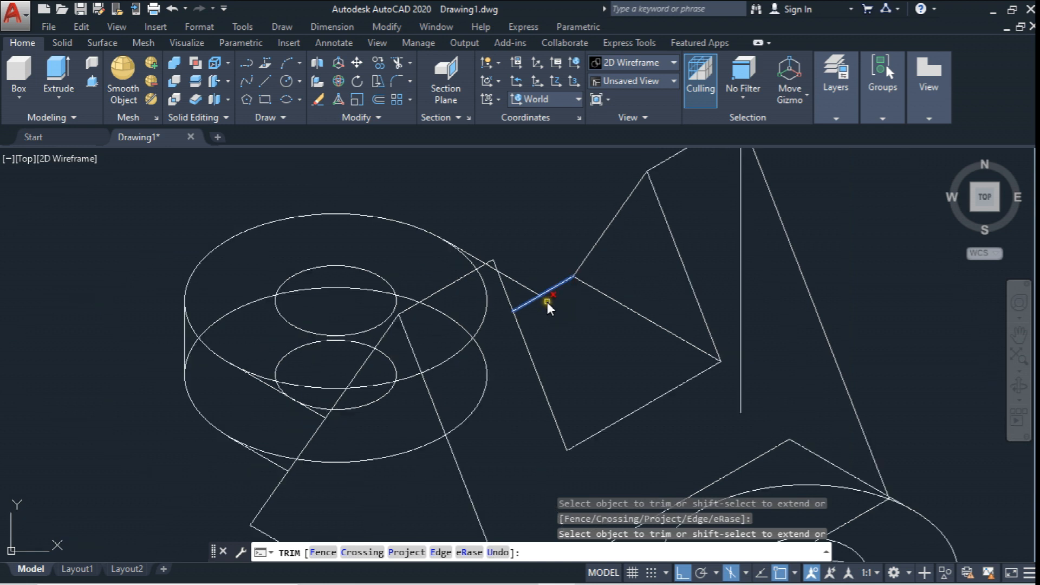
{"action": "scroll", "coordinate": [548, 301], "scroll_direction": "down", "scroll_amount": 3}
{"action": "middle_click_drag", "start_coordinate": [540, 327], "coordinate": [559, 294]}
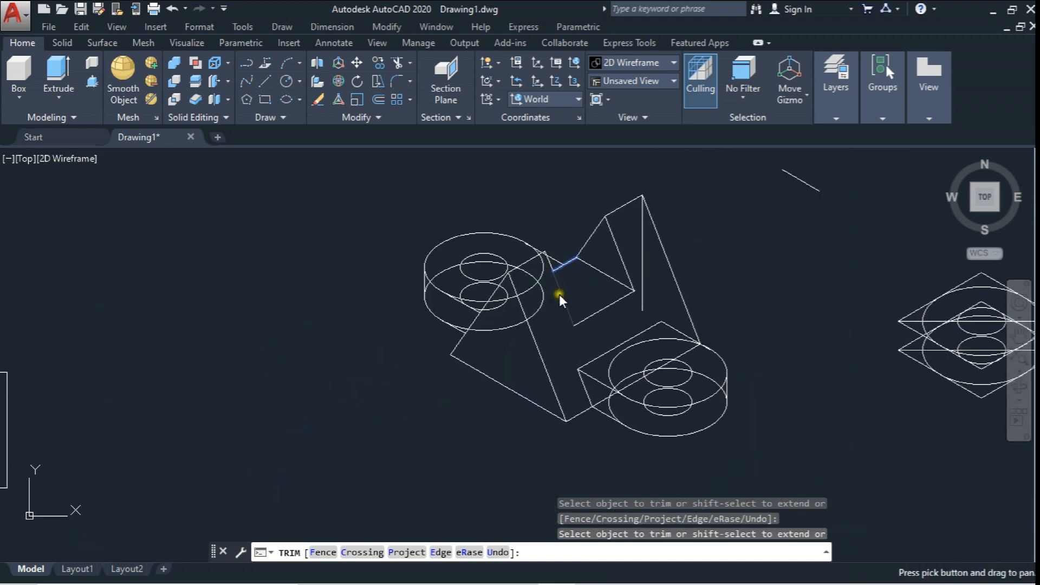
{"action": "key", "text": "Escape"}
- Erase the vertical construction line below the block's rear peak
{"action": "left_click", "coordinate": [644, 266]}
{"action": "key", "text": "Delete"}
{"action": "middle_click_drag", "start_coordinate": [647, 272], "coordinate": [576, 308]}
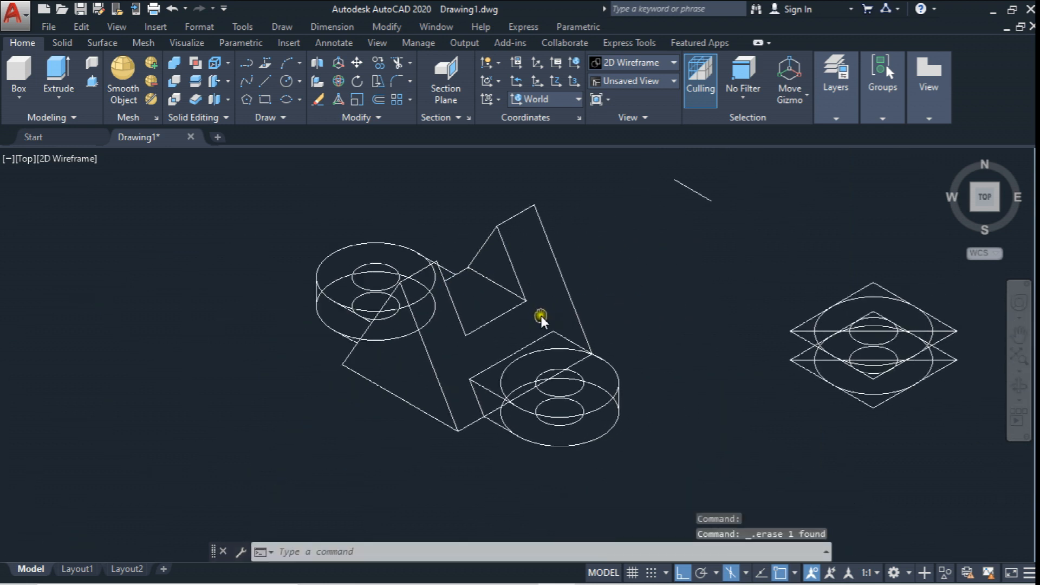
{"action": "scroll", "coordinate": [576, 308], "scroll_direction": "down", "scroll_amount": 2}
{"action": "left_click", "coordinate": [357, 63]}
{"action": "left_click", "coordinate": [571, 221]}
{"action": "left_click", "coordinate": [797, 405]}
{"action": "middle_click_drag", "start_coordinate": [797, 406], "coordinate": [623, 359]}
{"action": "key", "text": "Return"}
{"action": "key", "text": "Escape"}
{"action": "mouse_move", "coordinate": [554, 385]}
{"action": "middle_mouse_down"}
{"action": "mouse_move", "coordinate": [478, 363]}
{"action": "mouse_move", "coordinate": [537, 440]}
{"action": "middle_mouse_up"}
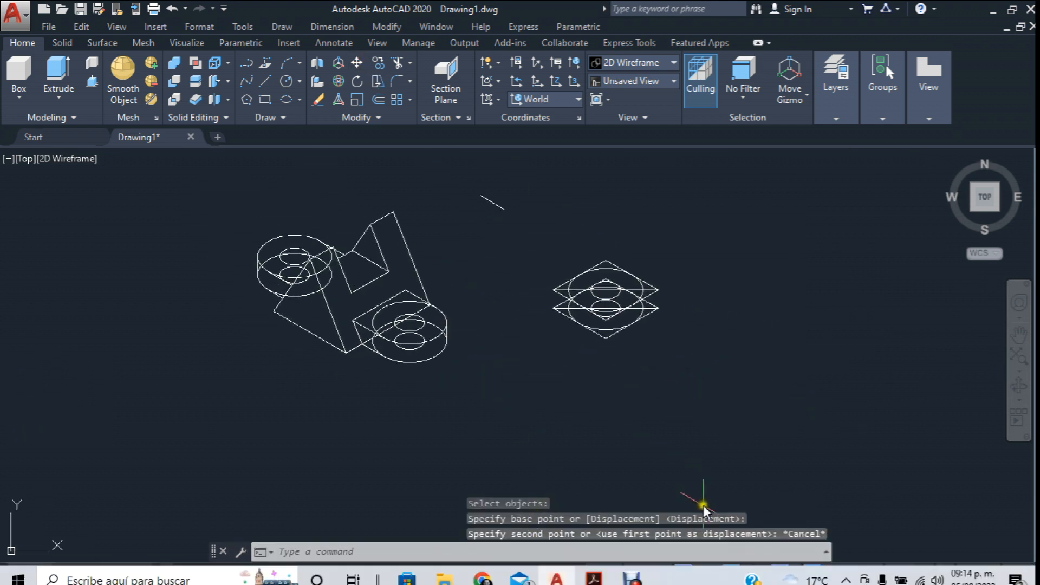
- Set the grid snap type to Rectangular snap in the drafting settings
{"action": "right_click", "coordinate": [780, 571]}
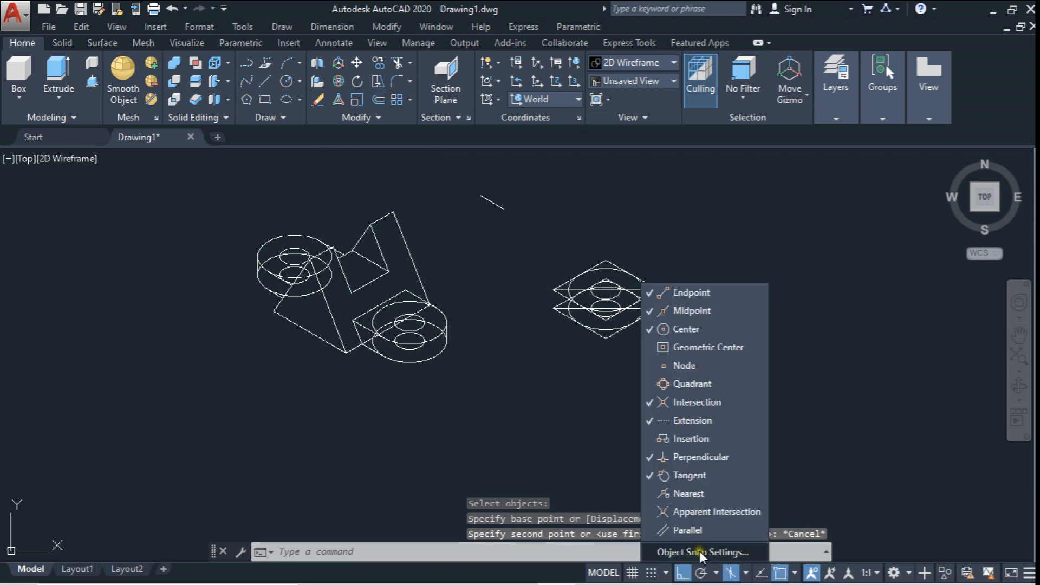
{"action": "left_click", "coordinate": [700, 550]}
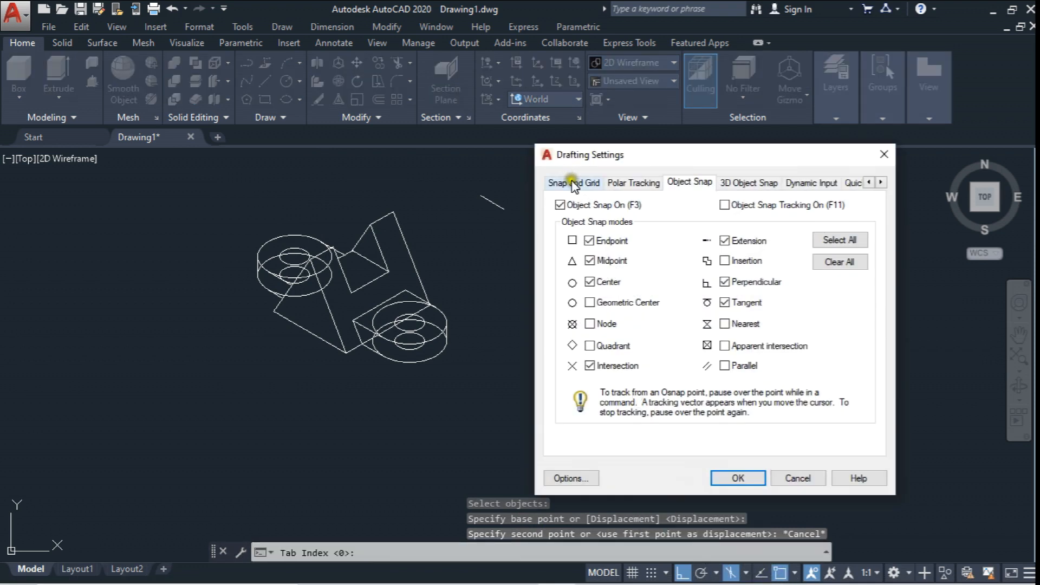
{"action": "left_click", "coordinate": [574, 184]}
{"action": "left_click", "coordinate": [623, 394]}
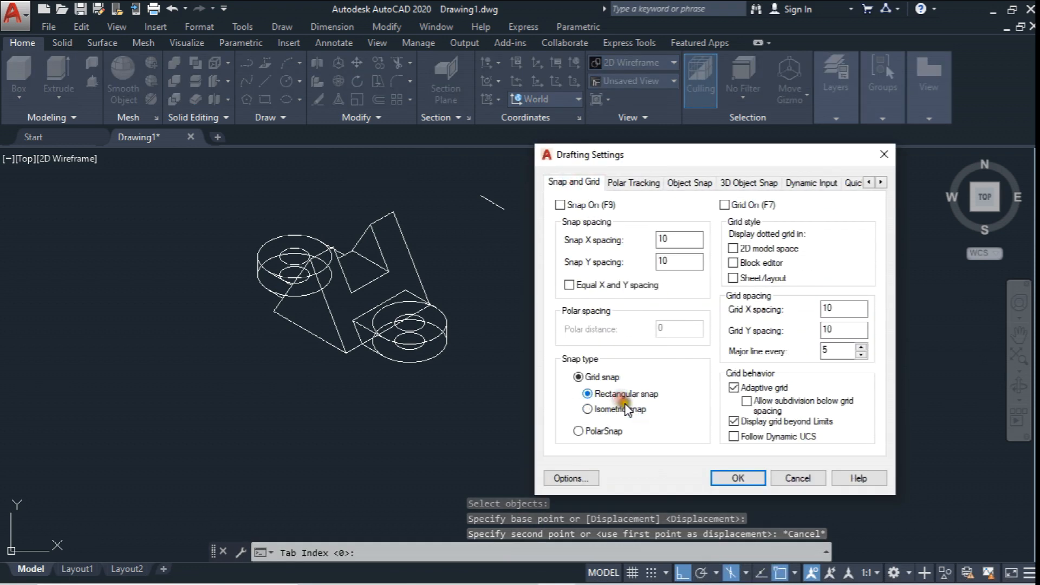
{"action": "left_click", "coordinate": [736, 477]}
- Move the spare lug construction and the loose short line farther to the right of the bracket
{"action": "left_click", "coordinate": [357, 62]}
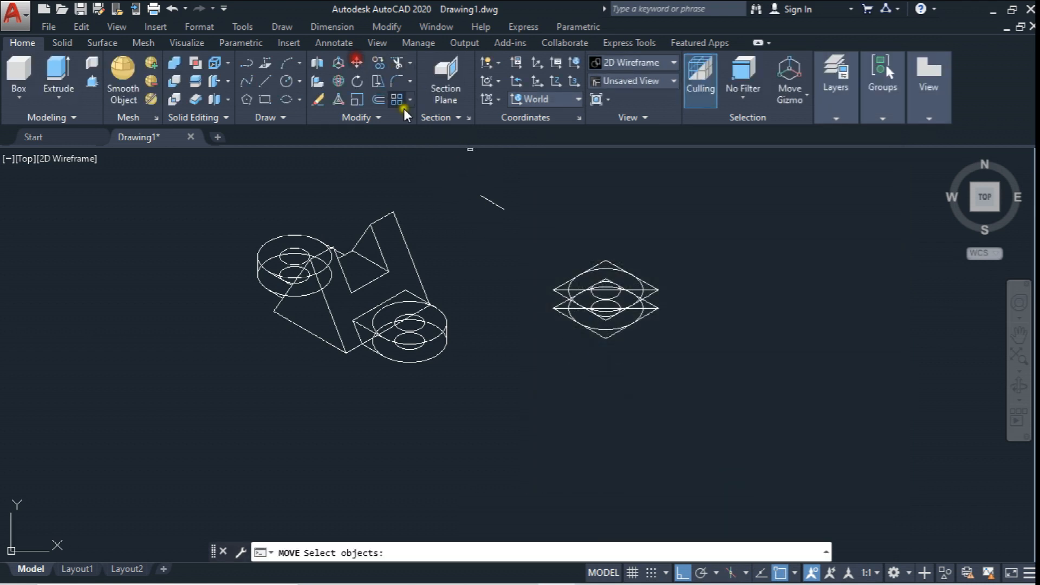
{"action": "left_click", "coordinate": [457, 165]}
{"action": "left_click", "coordinate": [728, 380]}
{"action": "middle_click_drag", "start_coordinate": [592, 327], "coordinate": [515, 316]}
{"action": "right_click", "coordinate": [511, 317]}
{"action": "left_click", "coordinate": [477, 337]}
{"action": "left_click", "coordinate": [775, 360]}
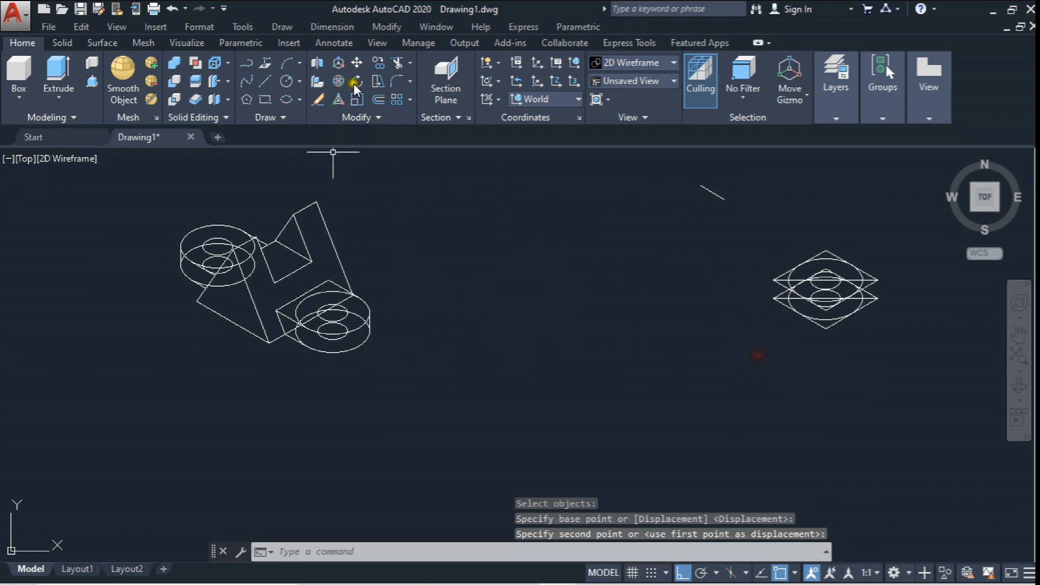
- Copy the whole isometric bracket into the space between the original and the spare lug construction
{"action": "left_click", "coordinate": [378, 62]}
{"action": "left_click", "coordinate": [159, 177]}
{"action": "left_click", "coordinate": [418, 381]}
{"action": "right_click", "coordinate": [358, 382]}
{"action": "left_click", "coordinate": [354, 382]}
{"action": "left_click", "coordinate": [648, 401]}
{"action": "key", "text": "Escape"}
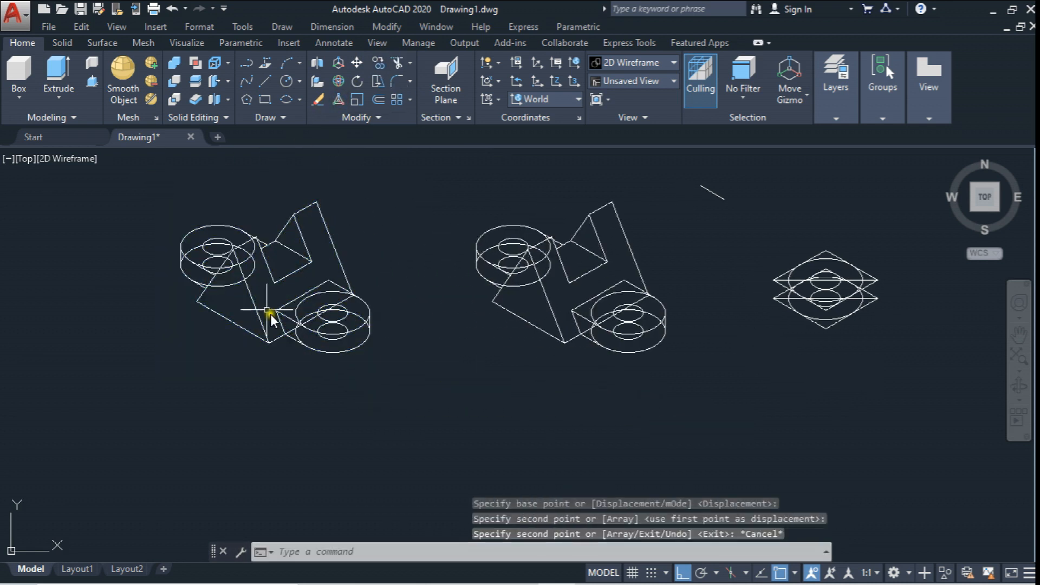
- Copy the right-hand isometric bracket into the empty space beyond the spare lug construction
{"action": "scroll", "coordinate": [227, 255], "scroll_direction": "up", "scroll_amount": 2}
{"action": "middle_click_drag", "start_coordinate": [232, 267], "coordinate": [318, 270]}
{"action": "scroll", "coordinate": [318, 271], "scroll_direction": "up", "scroll_amount": 4}
{"action": "scroll", "coordinate": [298, 271], "scroll_direction": "down", "scroll_amount": 8}
{"action": "key", "text": "Return"}
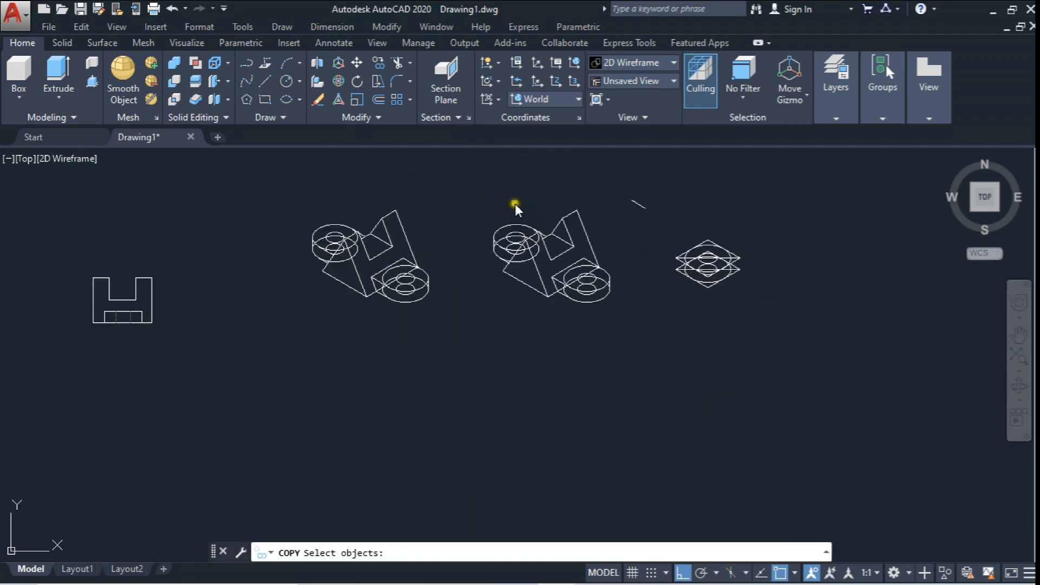
{"action": "left_click", "coordinate": [391, 64]}
{"action": "left_click", "coordinate": [480, 181]}
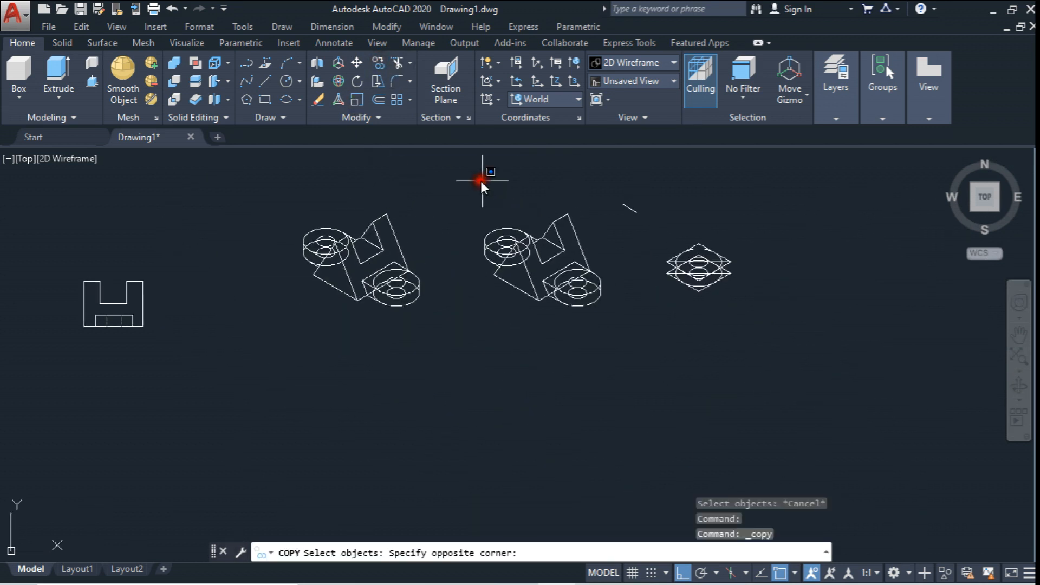
{"action": "left_click", "coordinate": [611, 323]}
{"action": "key", "text": "Return"}
{"action": "left_click", "coordinate": [576, 343]}
{"action": "left_click", "coordinate": [850, 347]}
{"action": "key", "text": "Escape"}
- Trim the back lug's outer ellipses behind the block, using the block's slanted edge and short top edge as cutting edges
{"action": "scroll", "coordinate": [516, 235], "scroll_direction": "up", "scroll_amount": 4}
{"action": "scroll", "coordinate": [503, 249], "scroll_direction": "up", "scroll_amount": 4}
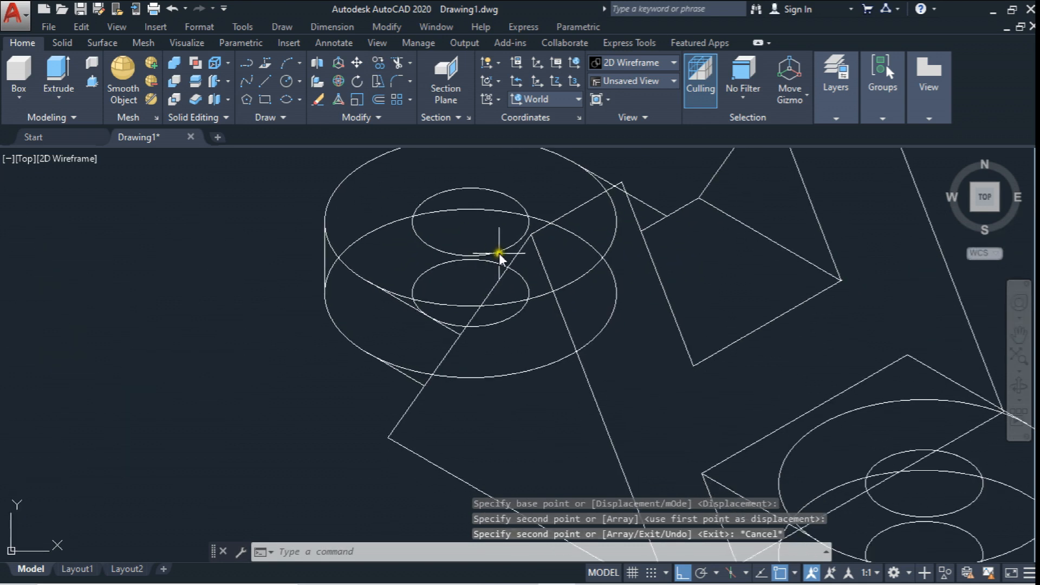
{"action": "left_click", "coordinate": [394, 61]}
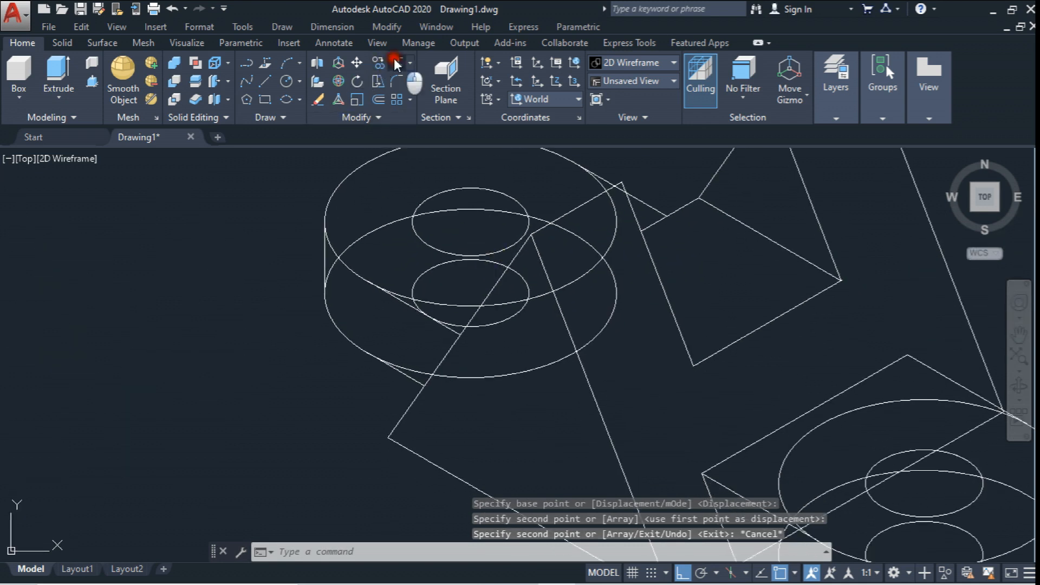
{"action": "left_click", "coordinate": [580, 207]}
{"action": "left_click", "coordinate": [519, 251]}
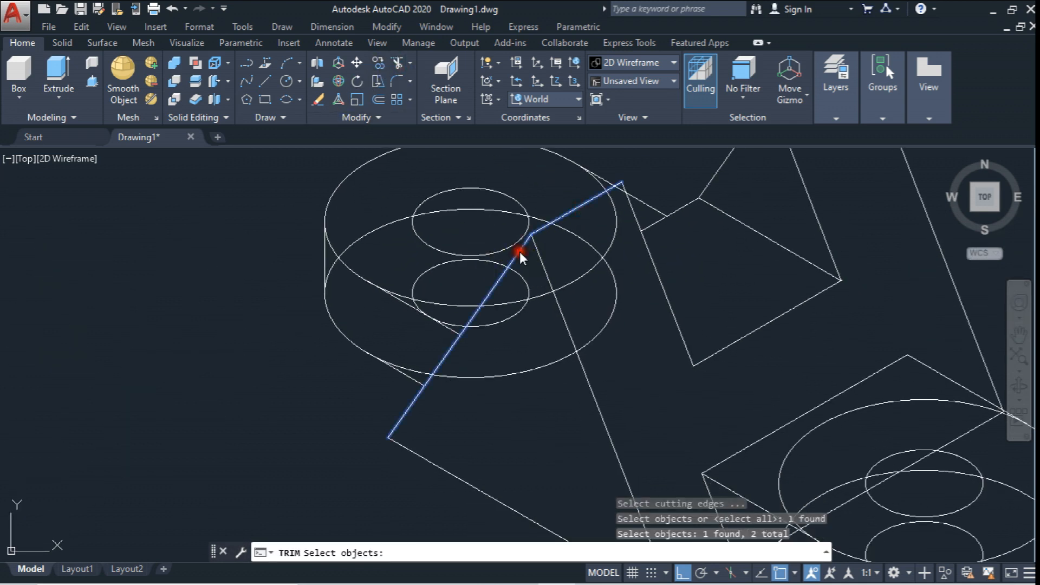
{"action": "right_click", "coordinate": [534, 278]}
{"action": "left_click", "coordinate": [533, 278]}
{"action": "left_click", "coordinate": [525, 395]}
{"action": "scroll", "coordinate": [524, 319], "scroll_direction": "down", "scroll_amount": 4}
{"action": "scroll", "coordinate": [482, 326], "scroll_direction": "up", "scroll_amount": 4}
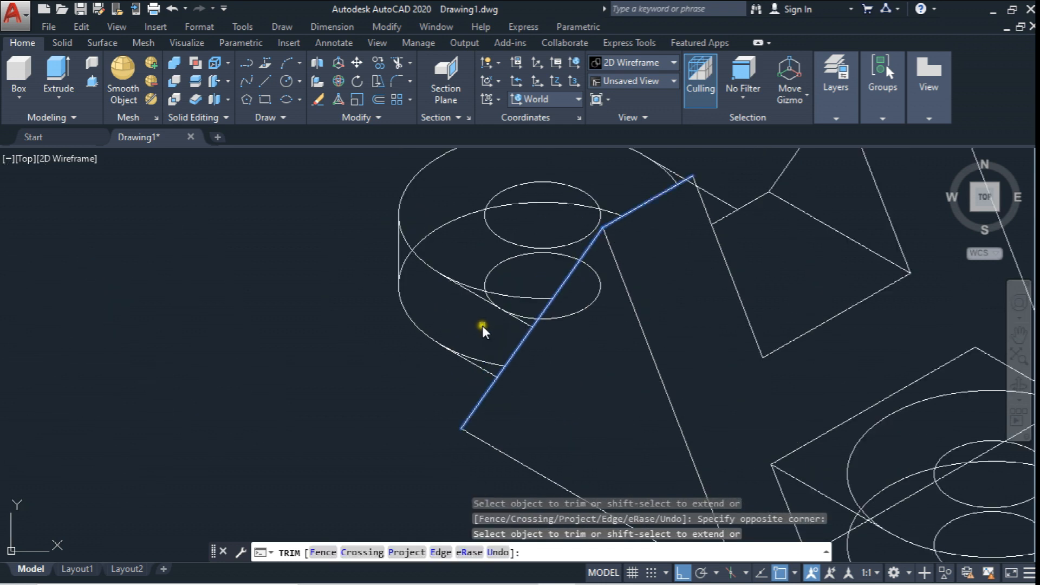
{"action": "key", "text": "Escape"}
- Trim the leftover ends of the back lug's outer ellipses at its upper and lower straight tangent edges
{"action": "left_click", "coordinate": [397, 62]}
{"action": "left_click", "coordinate": [475, 313]}
{"action": "right_click", "coordinate": [475, 307]}
{"action": "left_click", "coordinate": [488, 379]}
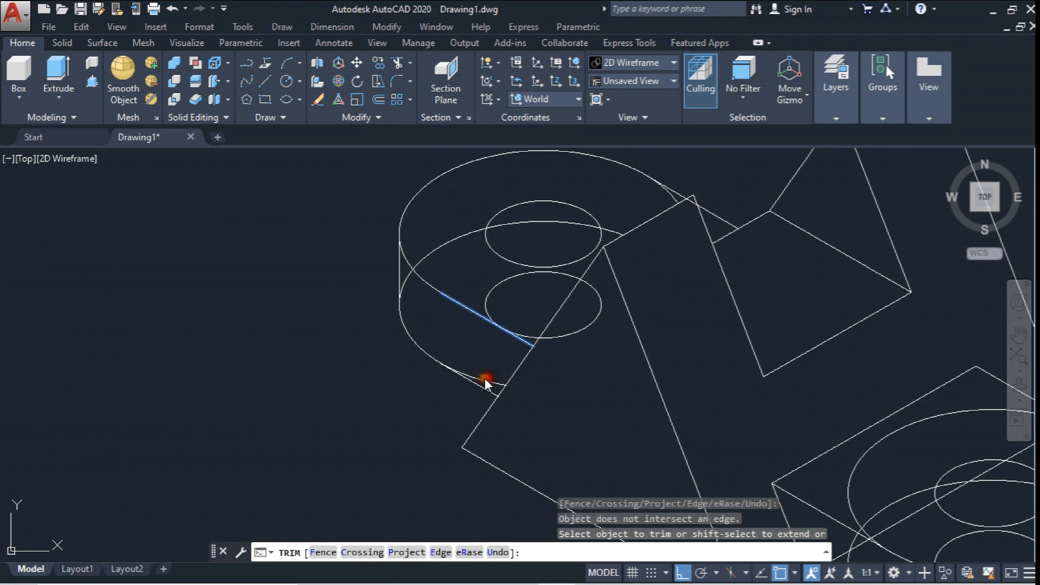
{"action": "key", "text": "Return"}
{"action": "key", "text": "Return"}
{"action": "left_click", "coordinate": [470, 313]}
{"action": "left_click", "coordinate": [492, 395]}
{"action": "key", "text": "Return"}
{"action": "left_click", "coordinate": [490, 385]}
{"action": "key", "text": "Escape"}
- Trim the front lug's upper and lower outer ellipses back to its straight tangent edges, leaving only the rounded end
{"action": "scroll", "coordinate": [476, 353], "scroll_direction": "down", "scroll_amount": 2}
{"action": "middle_click_drag", "start_coordinate": [528, 355], "coordinate": [522, 339]}
{"action": "scroll", "coordinate": [522, 339], "scroll_direction": "down", "scroll_amount": 2}
{"action": "scroll", "coordinate": [628, 360], "scroll_direction": "up", "scroll_amount": 2}
{"action": "middle_click_drag", "start_coordinate": [622, 352], "coordinate": [610, 341]}
{"action": "key", "text": "Return"}
{"action": "left_click", "coordinate": [532, 362]}
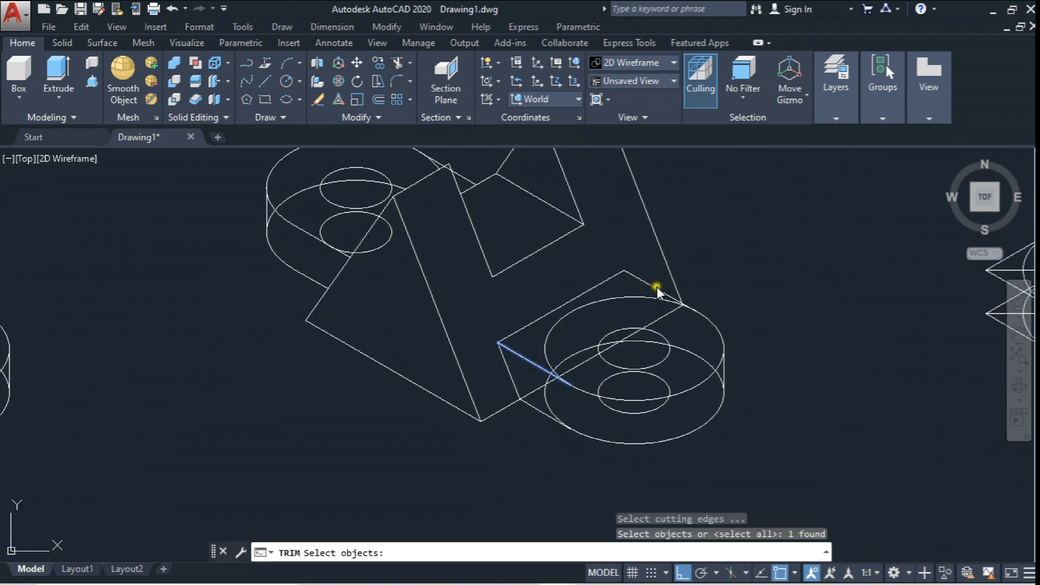
{"action": "key", "text": "Return"}
{"action": "left_click", "coordinate": [644, 297]}
{"action": "key", "text": "Return"}
{"action": "key", "text": "Return"}
{"action": "left_click", "coordinate": [549, 413]}
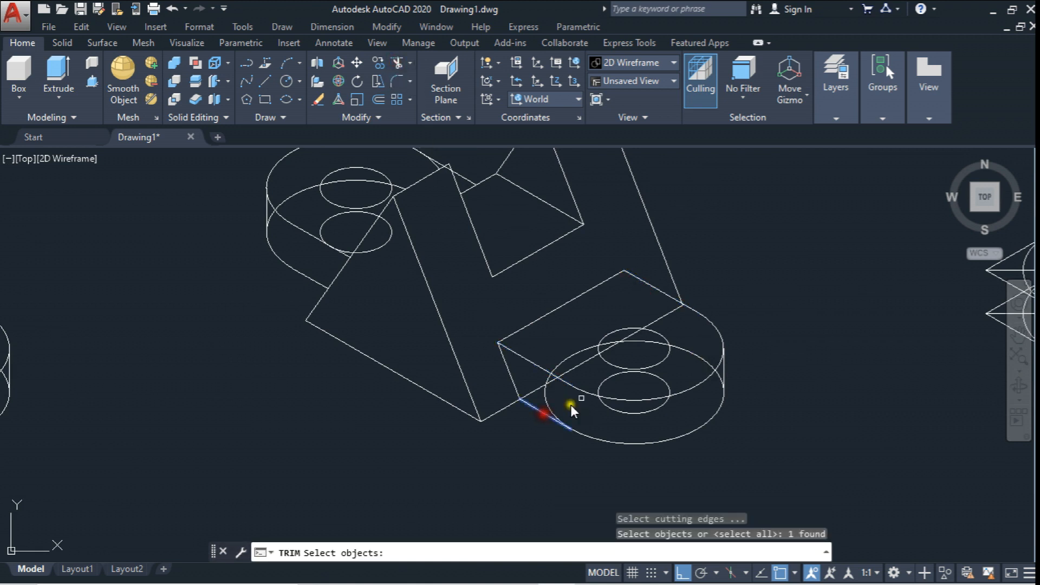
{"action": "key", "text": "Return"}
{"action": "left_click", "coordinate": [697, 358]}
{"action": "key", "text": "Escape"}
- Remove the hidden block base edge that crosses beneath the front lug and its holes
{"action": "middle_click_drag", "start_coordinate": [696, 359], "coordinate": [713, 385]}
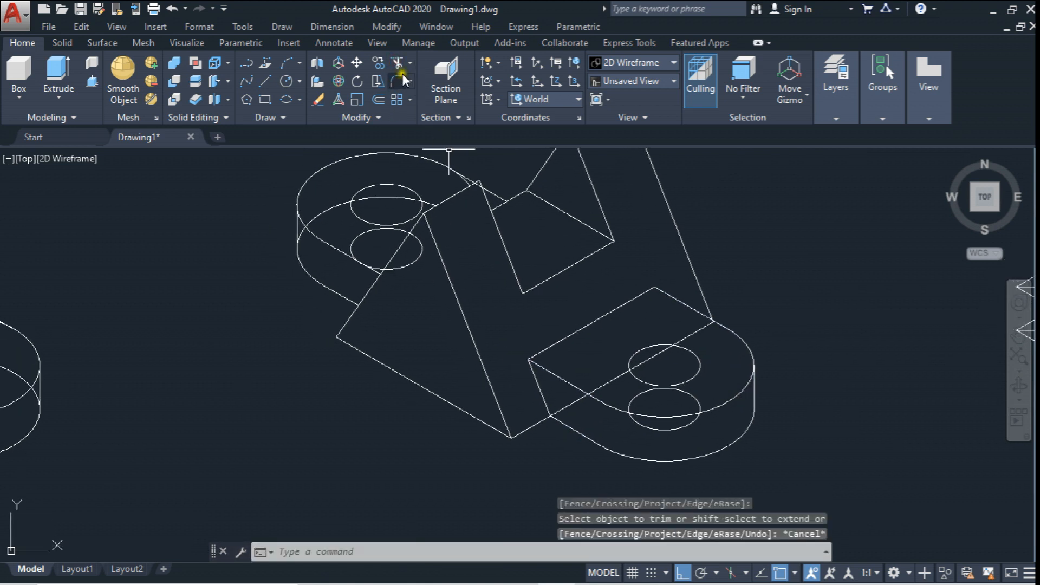
{"action": "left_click", "coordinate": [398, 64]}
{"action": "left_click", "coordinate": [545, 405]}
{"action": "key", "text": "Return"}
{"action": "middle_click_drag", "start_coordinate": [570, 408], "coordinate": [600, 416]}
{"action": "key", "text": "Escape"}
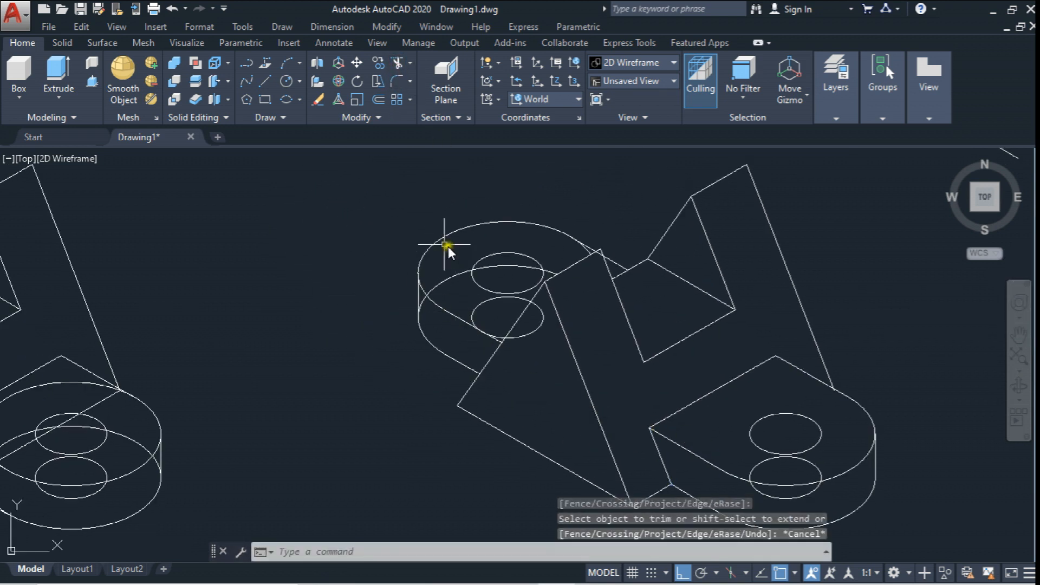
- Trim the hidden part of the back lug's lower outer ellipse, using the lug's vertical side edge as the cutting edge
{"action": "key", "text": "Return"}
{"action": "left_click", "coordinate": [421, 304]}
{"action": "key", "text": "Escape"}
{"action": "left_click", "coordinate": [398, 64]}
{"action": "left_click", "coordinate": [420, 290]}
{"action": "left_click", "coordinate": [555, 265]}
{"action": "key", "text": "Return"}
{"action": "key", "text": "Escape"}
- Draw a vertical line joining the left quadrants of the back lug's upper and lower hole ellipses
{"action": "scroll", "coordinate": [473, 293], "scroll_direction": "down", "scroll_amount": 3}
{"action": "scroll", "coordinate": [473, 290], "scroll_direction": "up", "scroll_amount": 5}
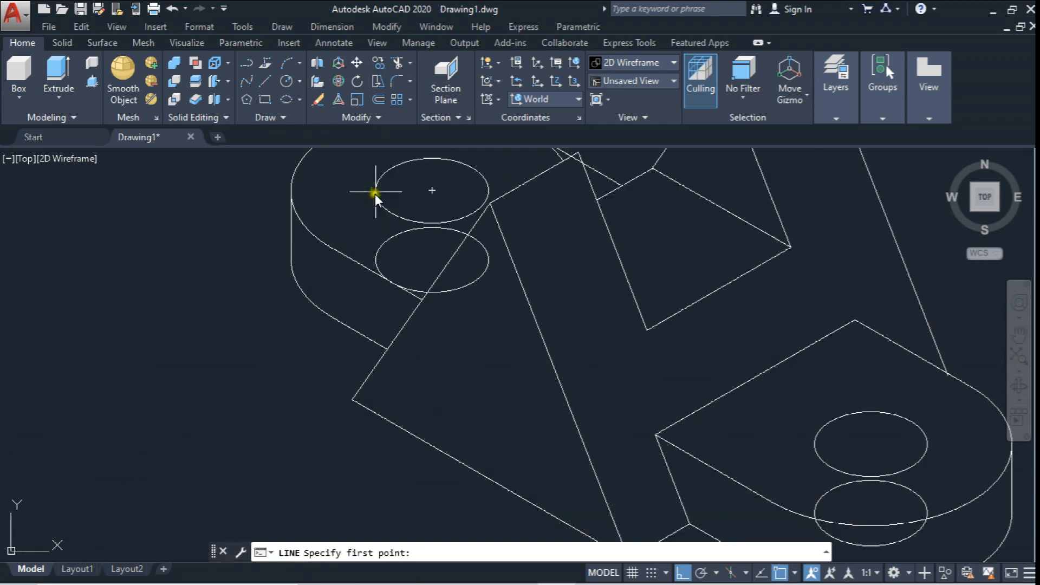
{"action": "left_click", "coordinate": [375, 194]}
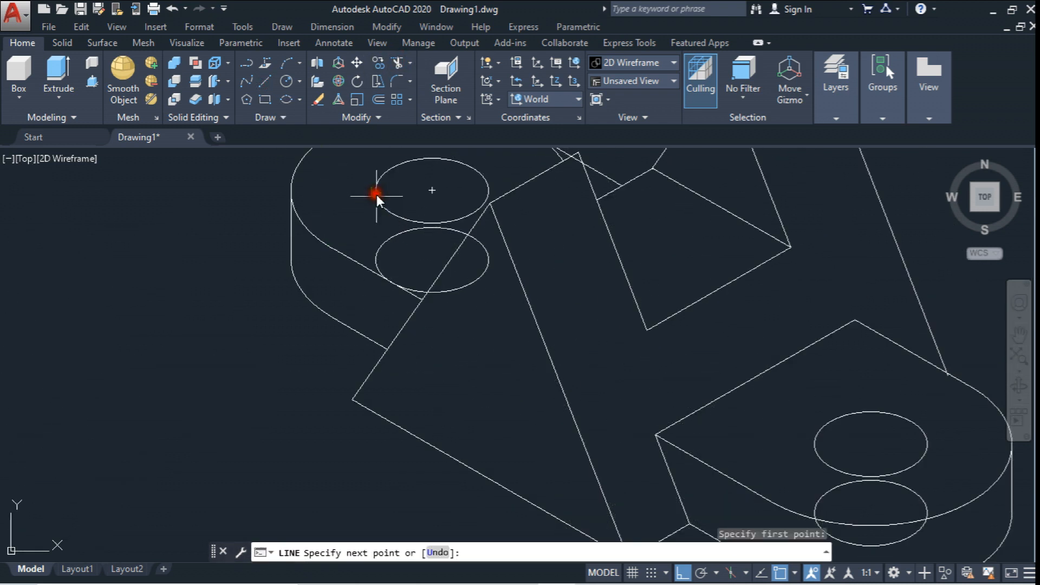
{"action": "left_click", "coordinate": [375, 258]}
{"action": "key", "text": "Escape"}
- Copy the vertical hole line to the opposite side of the back lug's hole and to both sides of the front lug's hole
{"action": "left_click", "coordinate": [399, 63]}
{"action": "left_click", "coordinate": [378, 62]}
{"action": "left_click", "coordinate": [383, 225]}
{"action": "left_click", "coordinate": [366, 222]}
{"action": "key", "text": "Return"}
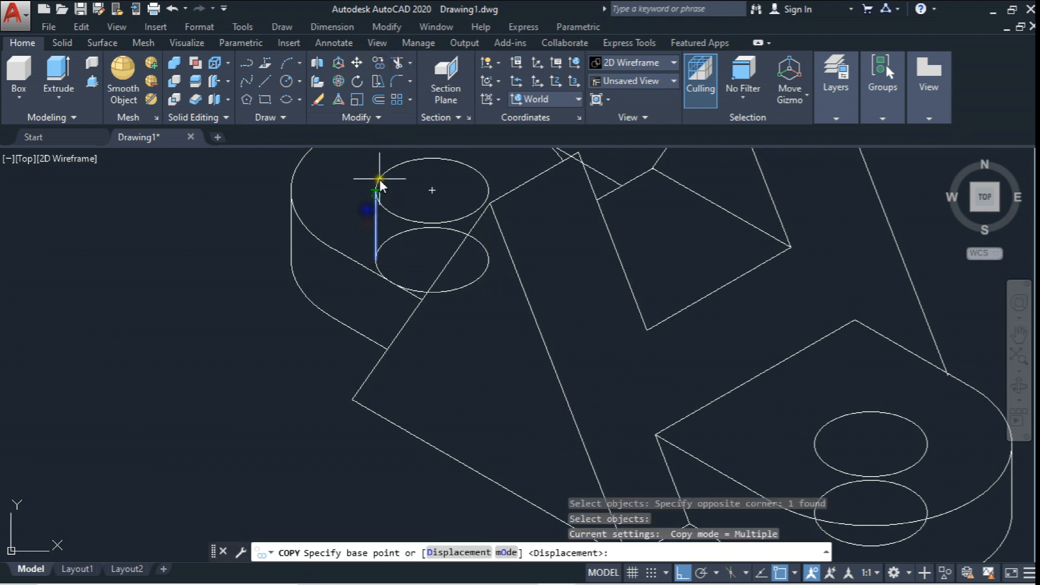
{"action": "left_click", "coordinate": [375, 192]}
{"action": "left_click", "coordinate": [487, 194]}
{"action": "scroll", "coordinate": [482, 183], "scroll_direction": "down", "scroll_amount": 2}
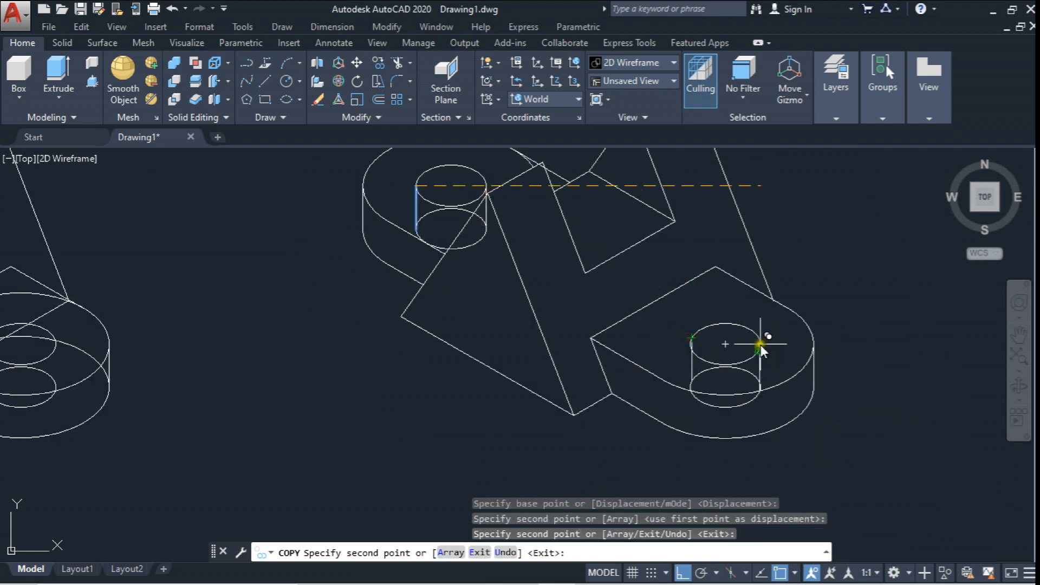
{"action": "left_click", "coordinate": [759, 347]}
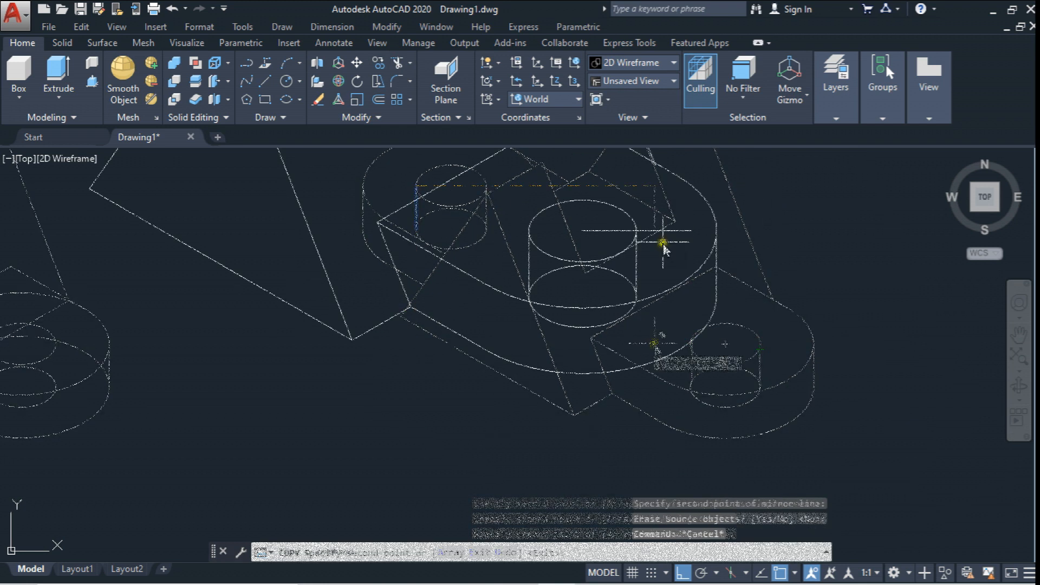
- Erase the horizontal line across the front lug's hole and the loose short line near the bracket
{"action": "left_click_drag", "start_coordinate": [663, 246], "coordinate": [652, 220]}
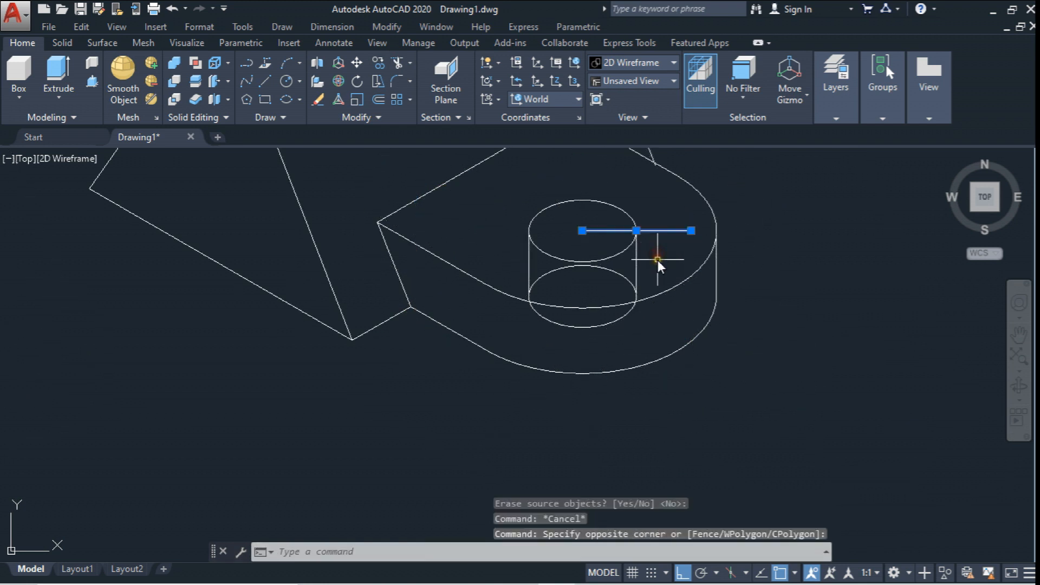
{"action": "key", "text": "Delete"}
{"action": "scroll", "coordinate": [657, 260], "scroll_direction": "down", "scroll_amount": 5}
{"action": "middle_click_drag", "start_coordinate": [681, 372], "coordinate": [687, 423]}
{"action": "left_click_drag", "start_coordinate": [796, 222], "coordinate": [750, 173]}
{"action": "key", "text": "Delete"}
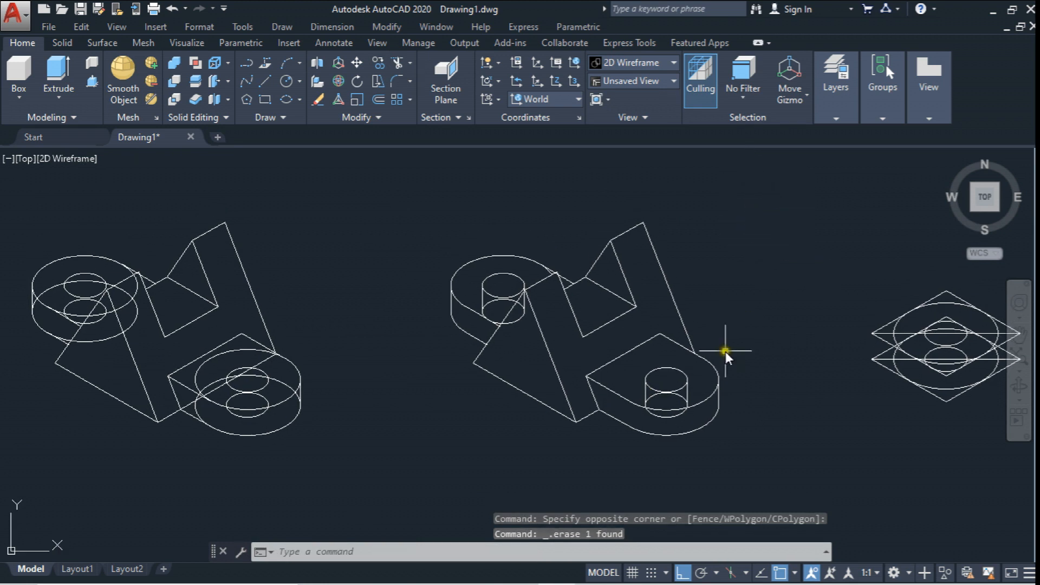
- Trim the back lug's lower hole ellipse and vertical hole line where they pass behind the block's slanted edge
{"action": "scroll", "coordinate": [726, 349], "scroll_direction": "up", "scroll_amount": 6}
{"action": "mouse_move", "coordinate": [392, 277]}
{"action": "middle_mouse_down"}
{"action": "mouse_move", "coordinate": [421, 274]}
{"action": "mouse_move", "coordinate": [449, 226]}
{"action": "middle_mouse_up"}
{"action": "type", "text": "tr"}
{"action": "key", "text": "space"}
{"action": "left_click", "coordinate": [453, 302]}
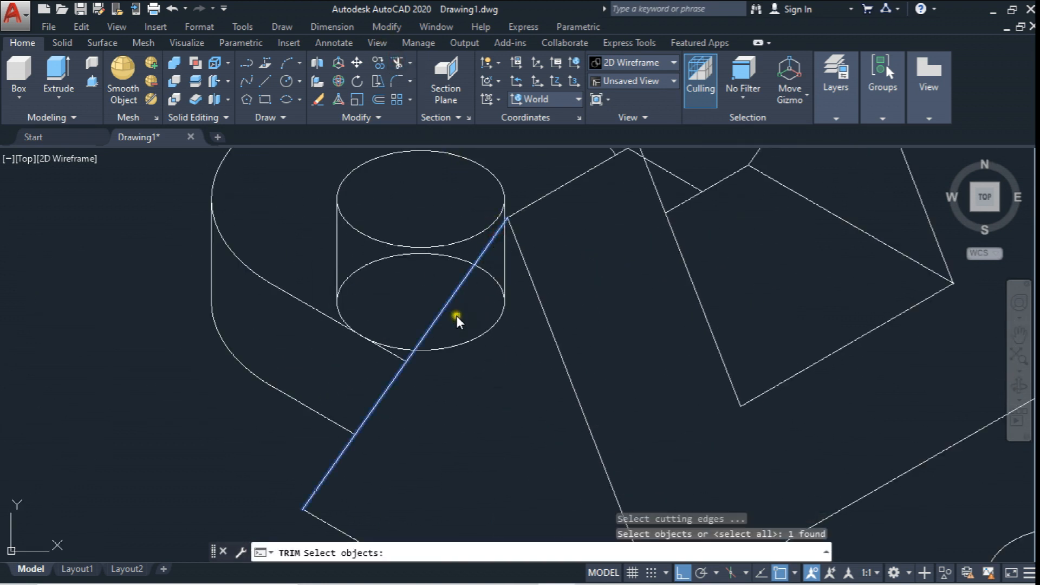
{"action": "key", "text": "space"}
{"action": "left_click", "coordinate": [402, 353]}
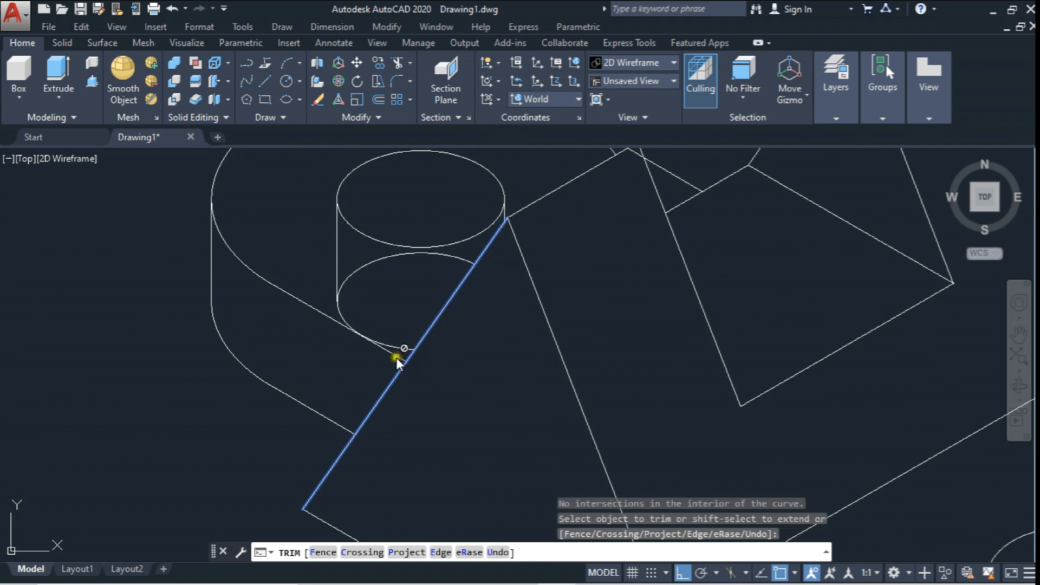
{"action": "key", "text": "Escape"}
- Assign the whole original untrimmed isometric bracket to the Líneas Ocultas layer
{"action": "scroll", "coordinate": [488, 344], "scroll_direction": "down", "scroll_amount": 6}
{"action": "scroll", "coordinate": [541, 325], "scroll_direction": "up", "scroll_amount": 4}
{"action": "scroll", "coordinate": [610, 302], "scroll_direction": "down", "scroll_amount": 3}
{"action": "scroll", "coordinate": [309, 301], "scroll_direction": "up", "scroll_amount": 3}
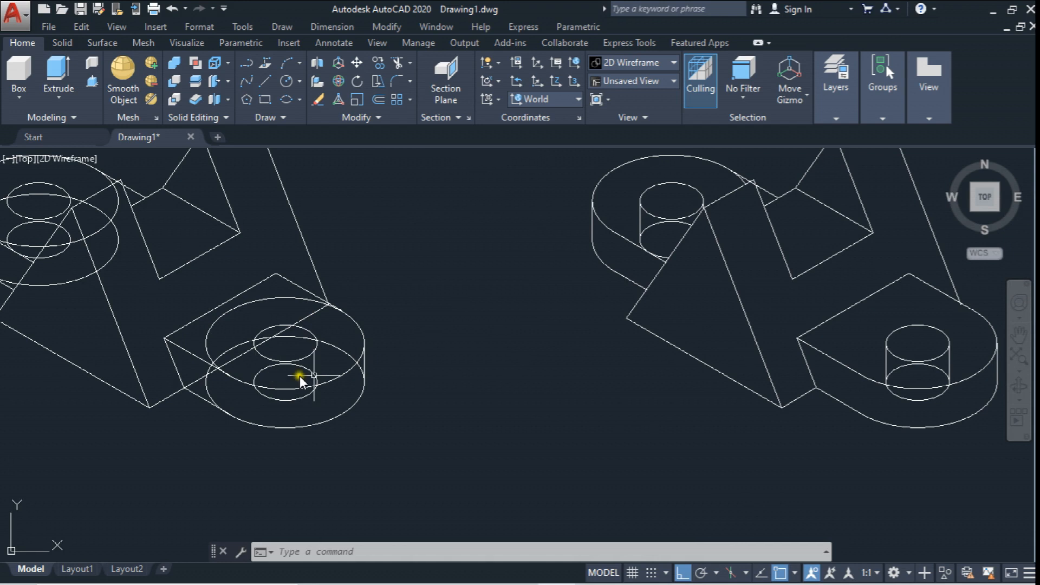
{"action": "left_click", "coordinate": [359, 353]}
{"action": "scroll", "coordinate": [360, 353], "scroll_direction": "down", "scroll_amount": 2}
{"action": "left_click", "coordinate": [209, 213]}
{"action": "left_click", "coordinate": [844, 118]}
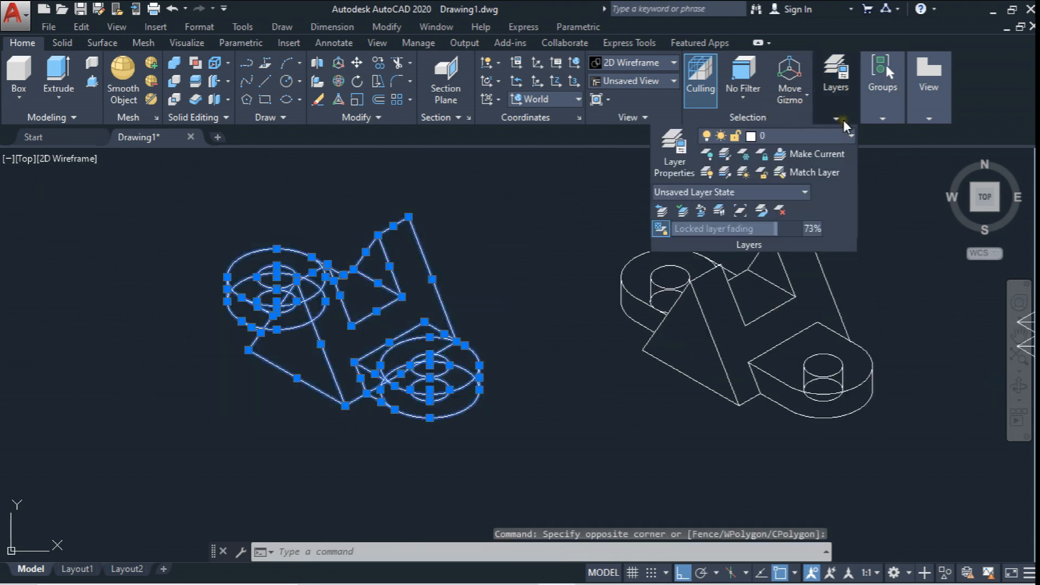
{"action": "left_click", "coordinate": [842, 137]}
{"action": "left_click", "coordinate": [796, 172]}
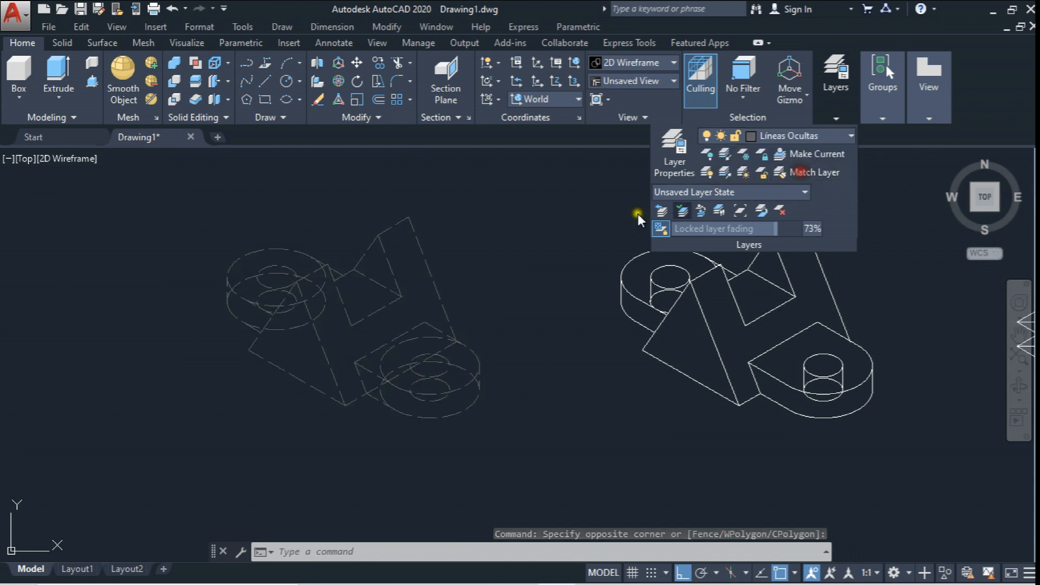
{"action": "middle_click_drag", "start_coordinate": [466, 342], "coordinate": [491, 329]}
{"action": "key", "text": "Escape"}
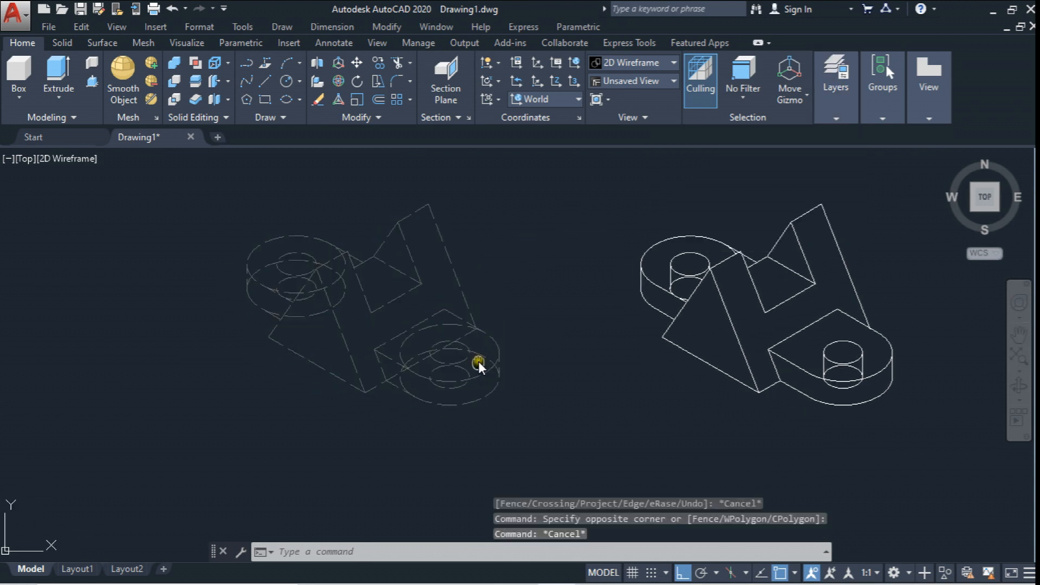
- Set the linetype scale of the whole hidden-line isometric to 0.35 and close its properties
{"action": "scroll", "coordinate": [473, 377], "scroll_direction": "up", "scroll_amount": 2}
{"action": "middle_click_drag", "start_coordinate": [488, 360], "coordinate": [404, 352]}
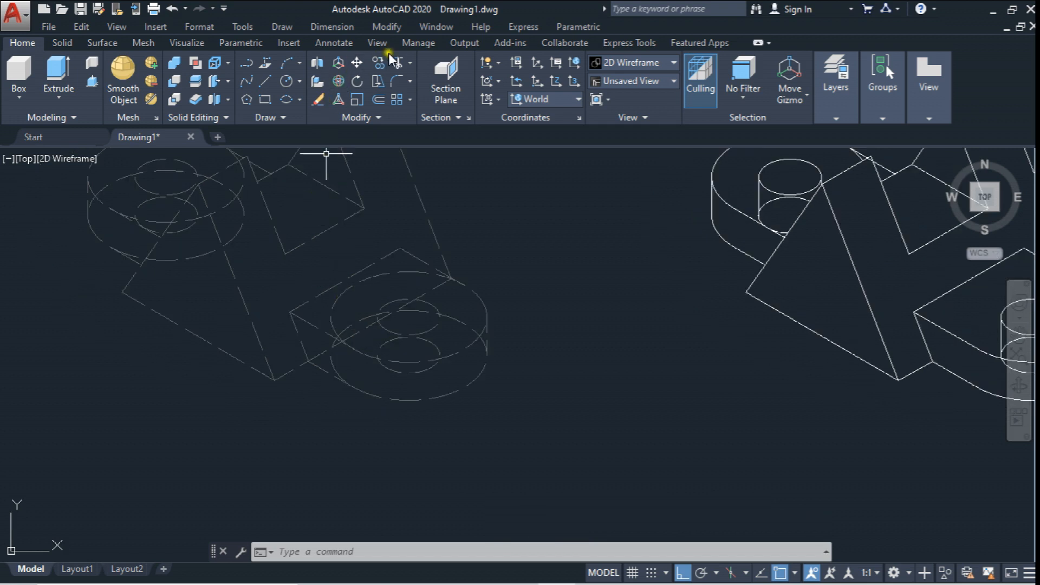
{"action": "scroll", "coordinate": [541, 423], "scroll_direction": "down", "scroll_amount": 2}
{"action": "left_click", "coordinate": [518, 426]}
{"action": "left_click", "coordinate": [197, 197]}
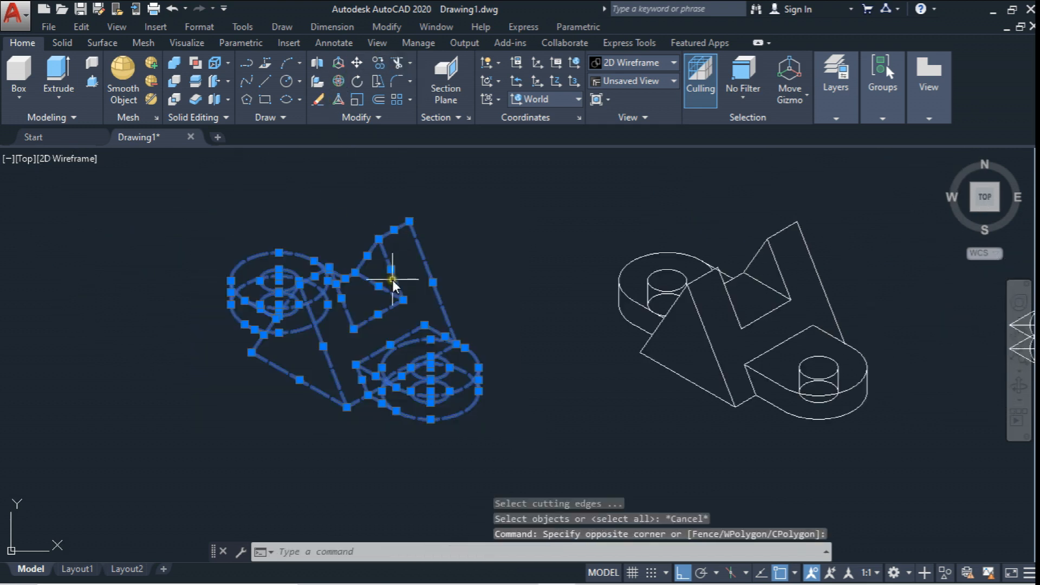
{"action": "right_click", "coordinate": [392, 280]}
{"action": "left_click", "coordinate": [459, 553]}
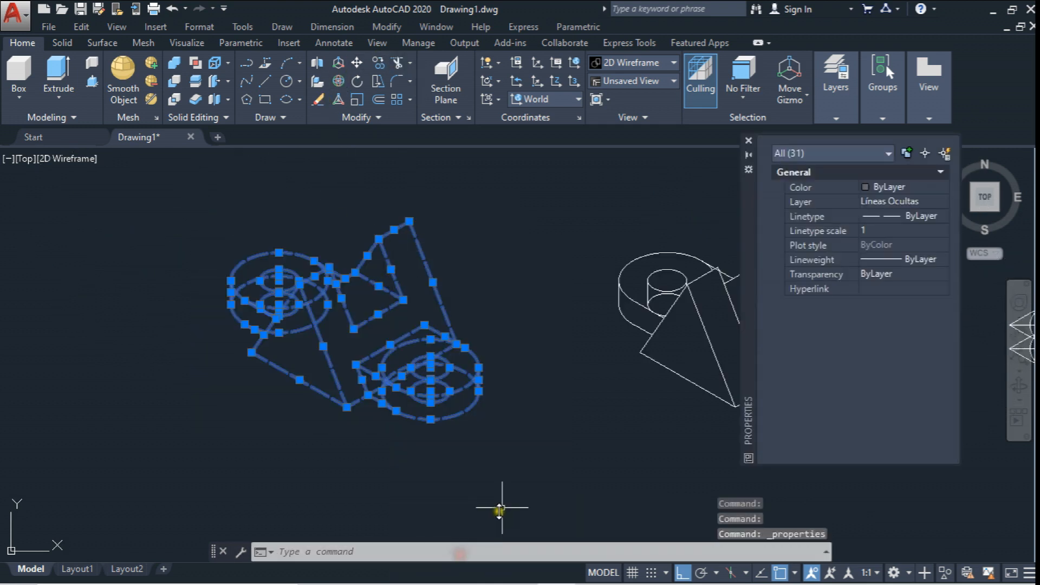
{"action": "left_click", "coordinate": [887, 235]}
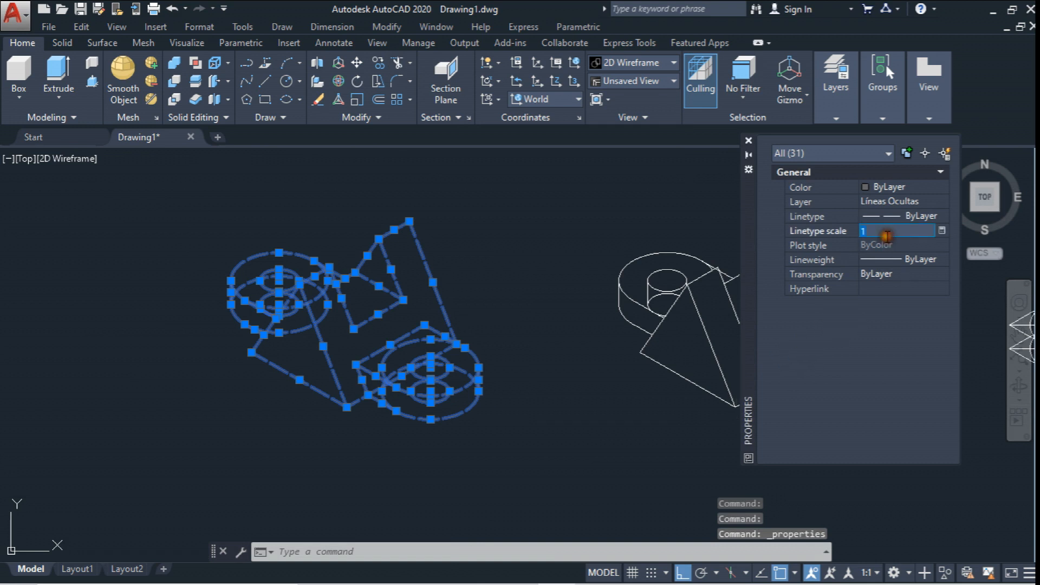
{"action": "type", "text": ".35"}
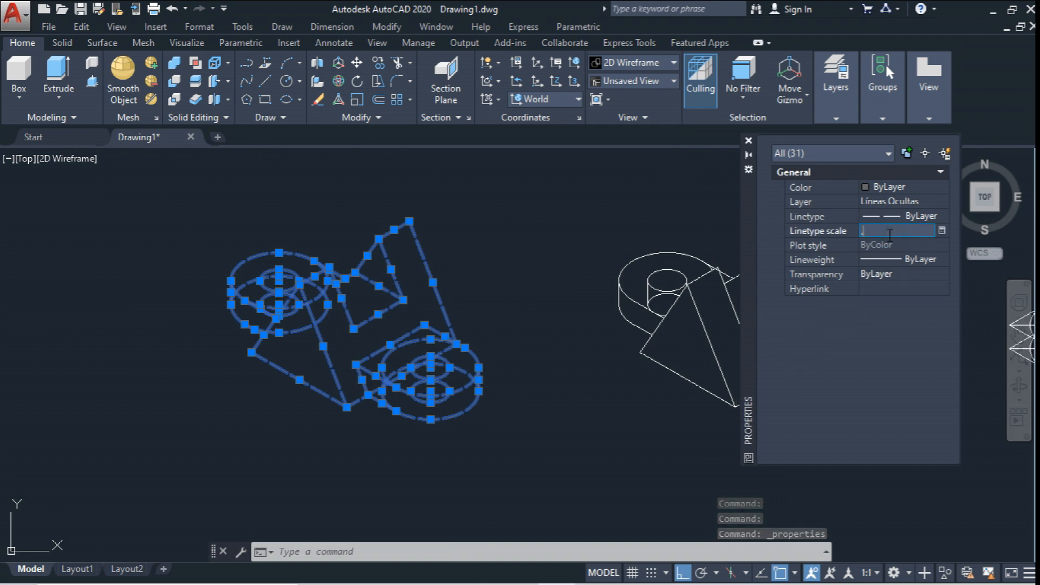
{"action": "key", "text": "Return"}
{"action": "key", "text": "Escape"}
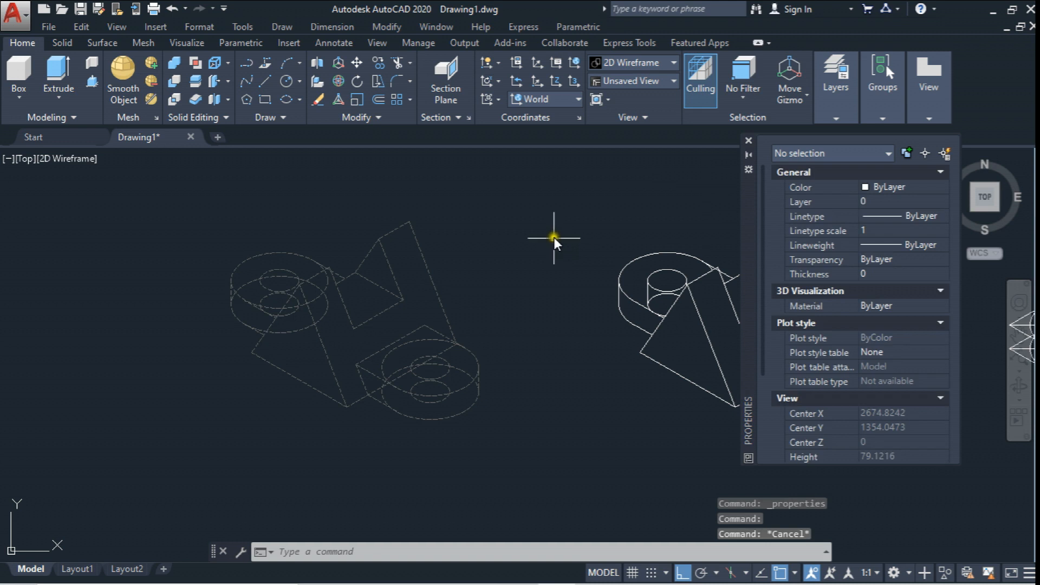
{"action": "left_click", "coordinate": [748, 141]}
- Move the dashed isometric onto the trimmed solid-line isometric, matching their rear peaks, and inspect the overlay
{"action": "scroll", "coordinate": [421, 331], "scroll_direction": "up", "scroll_amount": 3}
{"action": "scroll", "coordinate": [421, 331], "scroll_direction": "down", "scroll_amount": 3}
{"action": "left_click", "coordinate": [357, 64]}
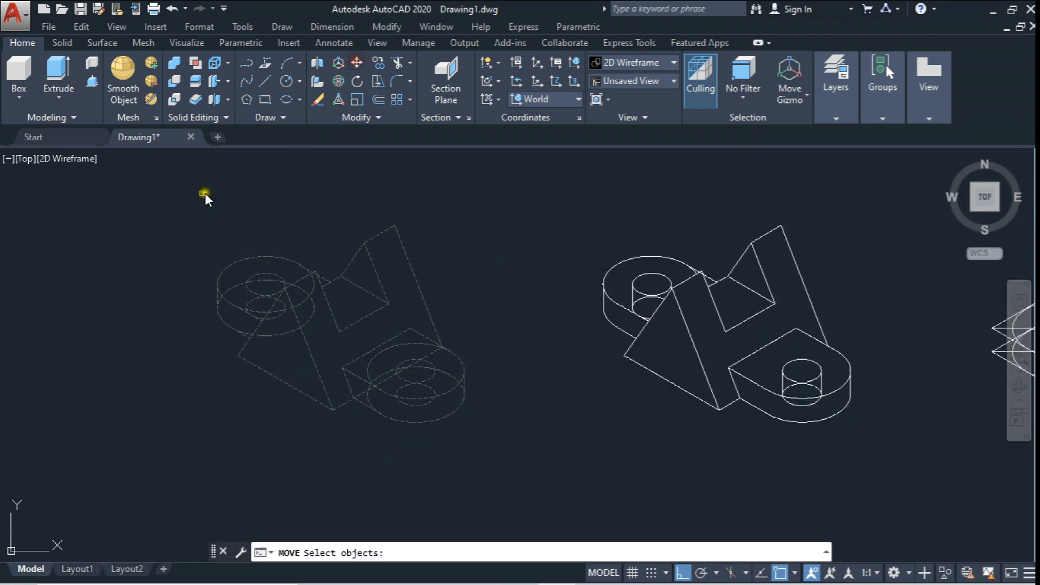
{"action": "left_click", "coordinate": [198, 195]}
{"action": "left_click", "coordinate": [487, 453]}
{"action": "key", "text": "Return"}
{"action": "left_click", "coordinate": [398, 224]}
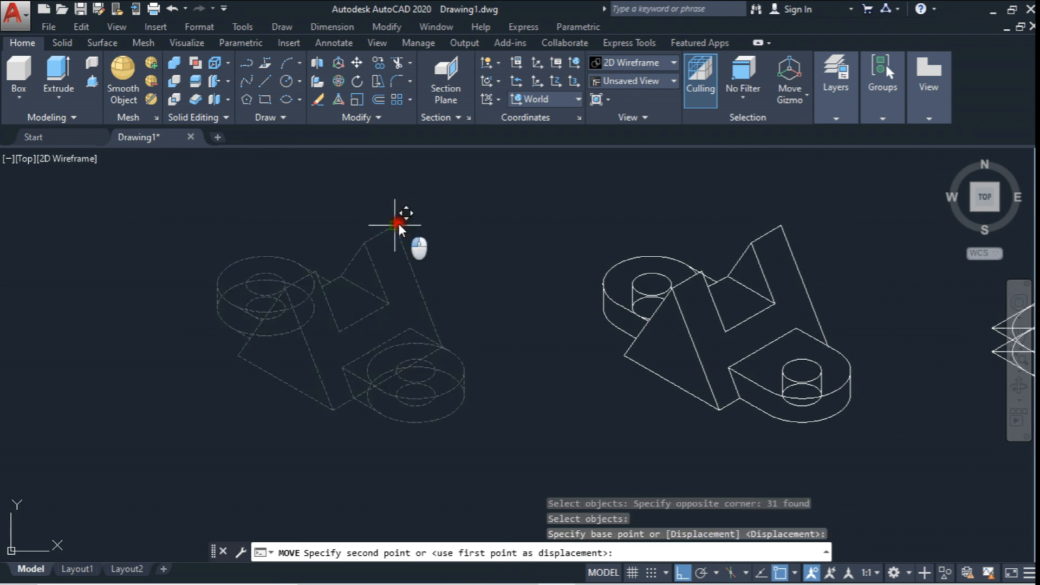
{"action": "left_click", "coordinate": [779, 226]}
{"action": "scroll", "coordinate": [845, 302], "scroll_direction": "up", "scroll_amount": 5}
{"action": "scroll", "coordinate": [731, 304], "scroll_direction": "up", "scroll_amount": 3}
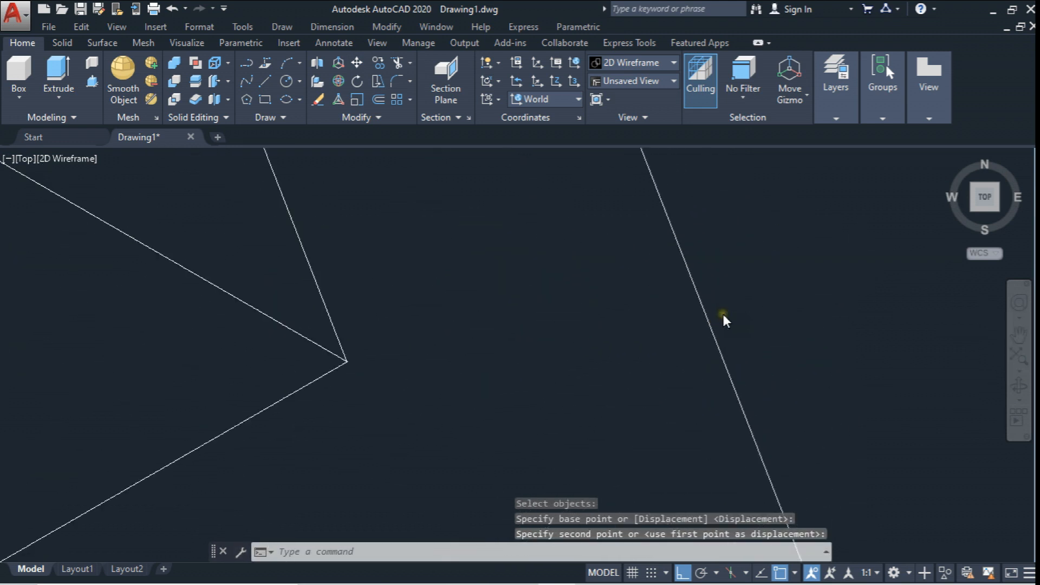
{"action": "scroll", "coordinate": [704, 330], "scroll_direction": "down", "scroll_amount": 8}
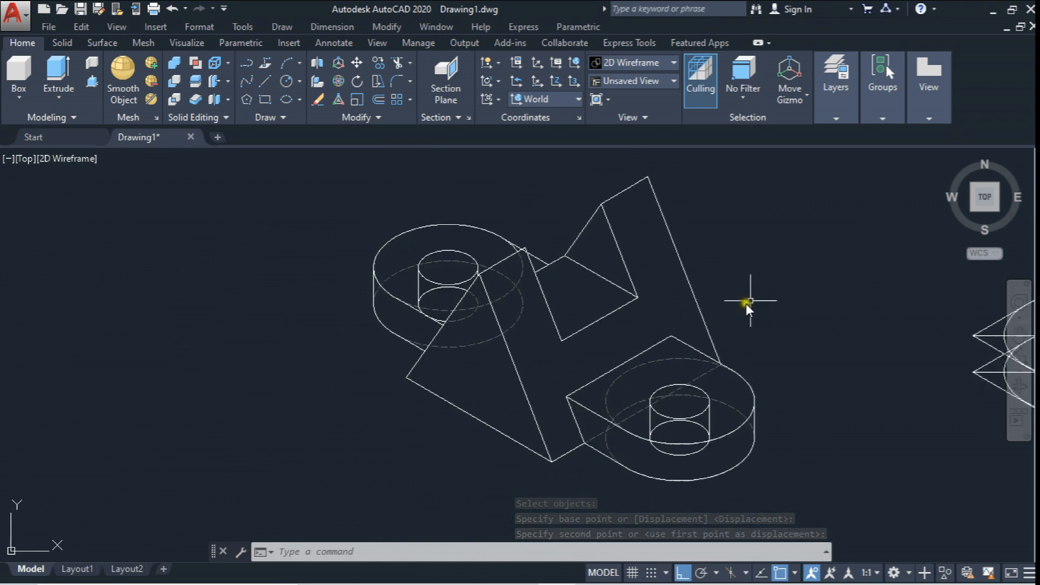
- Undo the move of the dashed isometric onto the solid-line isometric
{"action": "key", "text": "ctrl+z"}
{"action": "key", "text": "ctrl+z"}
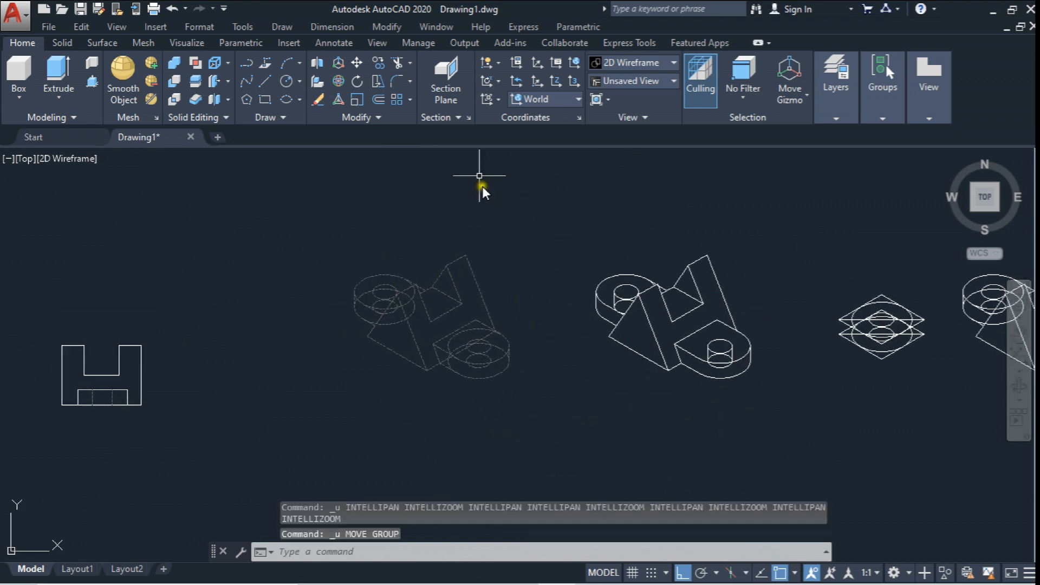
- Copy the trimmed solid-line isometric horizontally into the free space beside the dashed isometric
{"action": "left_click", "coordinate": [378, 63]}
{"action": "left_click", "coordinate": [551, 220]}
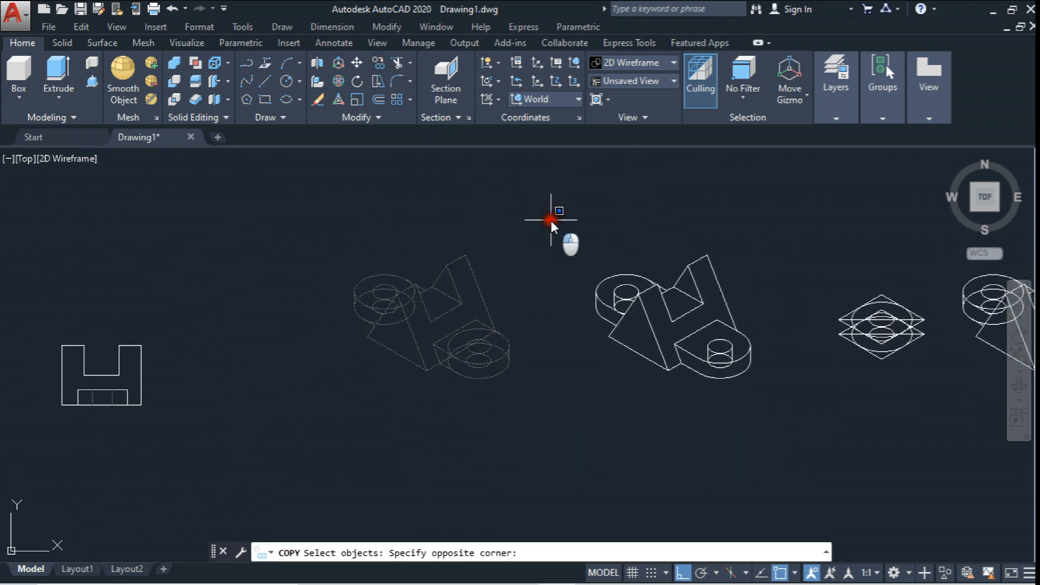
{"action": "left_click", "coordinate": [765, 423]}
{"action": "key", "text": "Return"}
{"action": "left_click", "coordinate": [705, 418]}
{"action": "left_click", "coordinate": [274, 400]}
{"action": "middle_click_drag", "start_coordinate": [285, 401], "coordinate": [514, 395]}
{"action": "key", "text": "Escape"}
- Trim and erase the interior lines of the new isometric copy, leaving only its outer contour
{"action": "scroll", "coordinate": [382, 291], "scroll_direction": "up", "scroll_amount": 6}
{"action": "scroll", "coordinate": [418, 277], "scroll_direction": "down", "scroll_amount": 3}
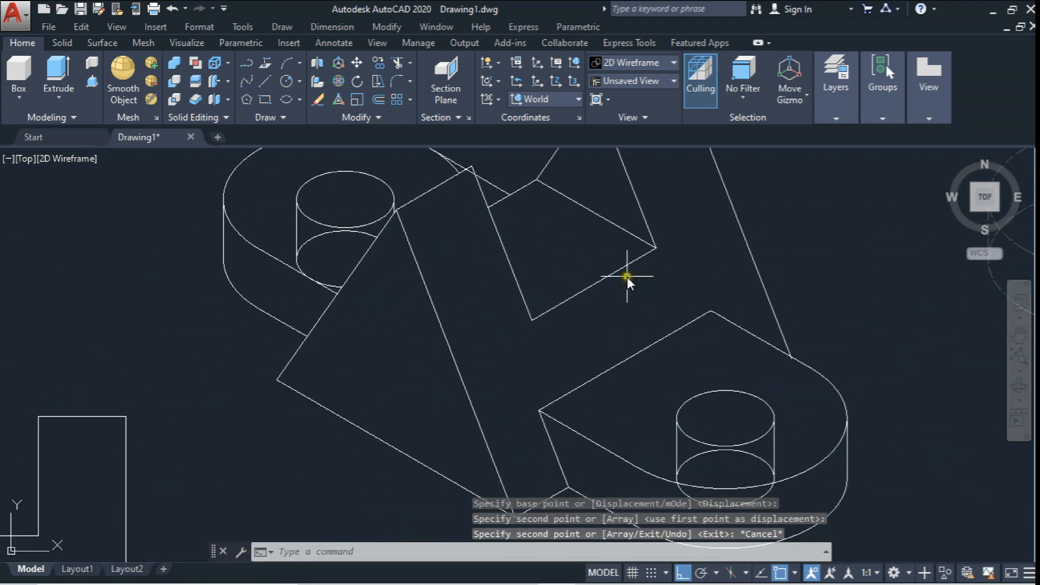
{"action": "left_click", "coordinate": [398, 62]}
{"action": "scroll", "coordinate": [264, 256], "scroll_direction": "down", "scroll_amount": 2}
{"action": "left_click", "coordinate": [265, 264]}
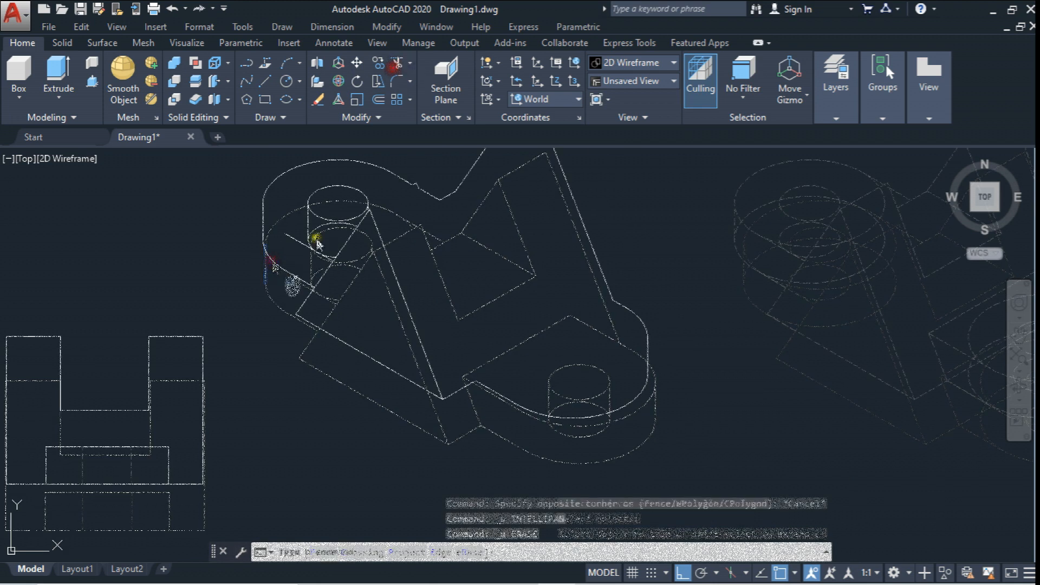
{"action": "left_click", "coordinate": [307, 281]}
{"action": "key", "text": "Return"}
{"action": "left_click", "coordinate": [323, 274]}
{"action": "key", "text": "Escape"}
{"action": "left_click", "coordinate": [395, 223]}
{"action": "left_click", "coordinate": [294, 196]}
{"action": "key", "text": "Delete"}
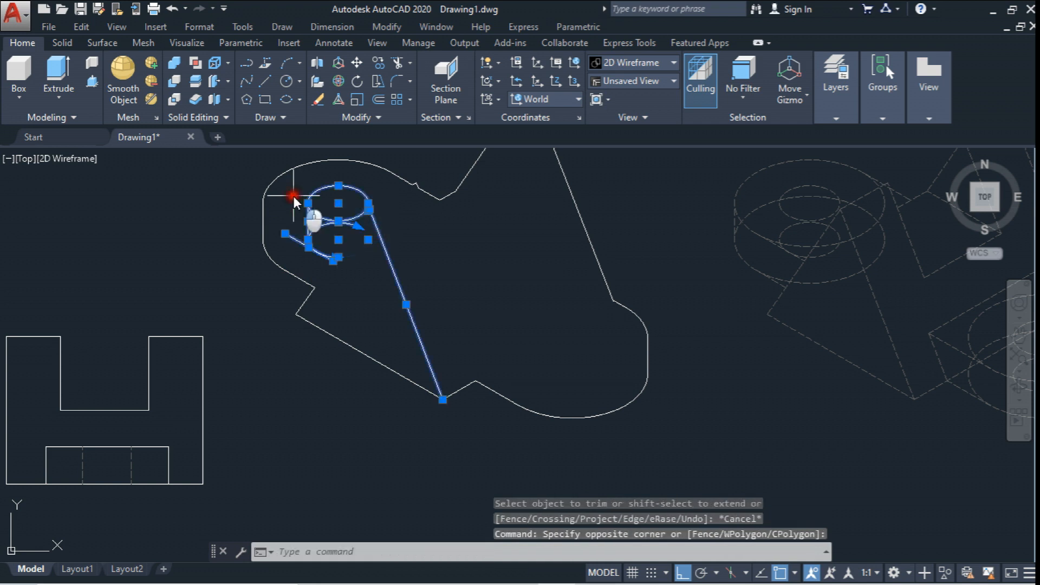
- Create a new layer named Líneas gruesas
{"action": "scroll", "coordinate": [349, 277], "scroll_direction": "down", "scroll_amount": 4}
{"action": "left_click", "coordinate": [837, 117]}
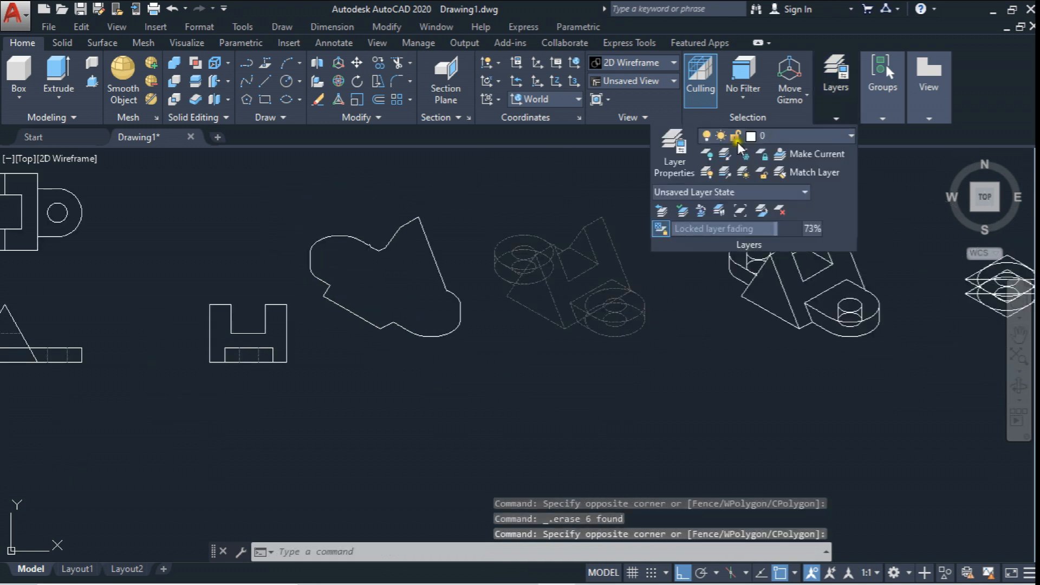
{"action": "left_click", "coordinate": [657, 152]}
{"action": "right_click", "coordinate": [394, 247]}
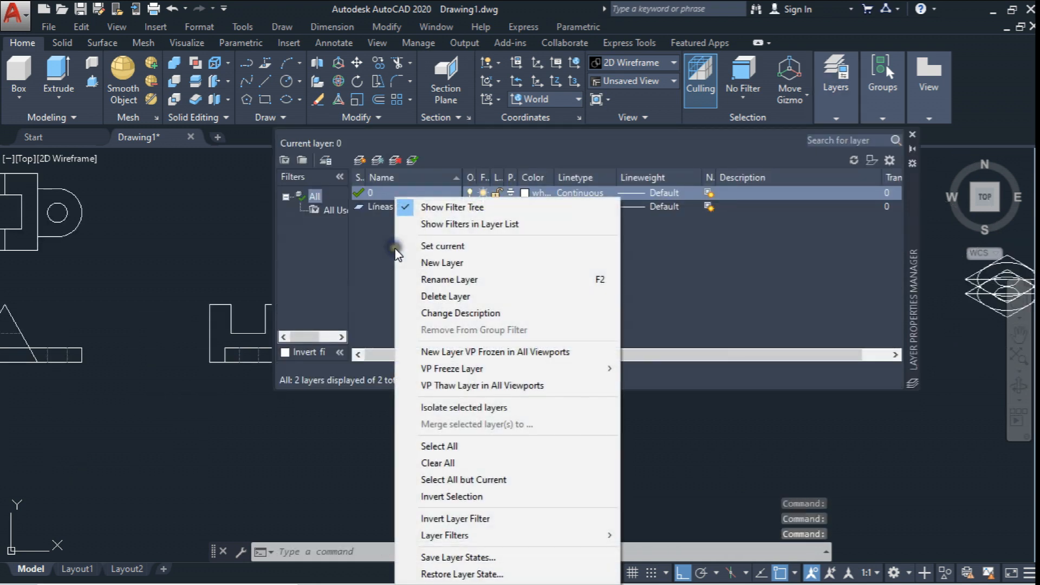
{"action": "left_click", "coordinate": [454, 261]}
{"action": "type", "text": "Líneas gruesas"}
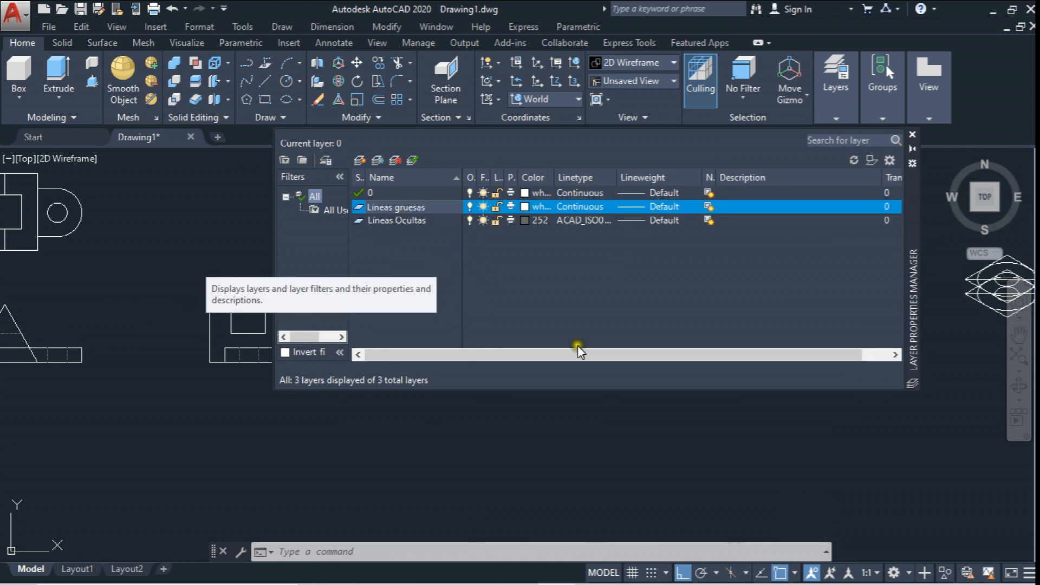
- Set the Líneas gruesas layer's lineweight to 0.70 mm and close the layer settings
{"action": "left_click", "coordinate": [634, 270]}
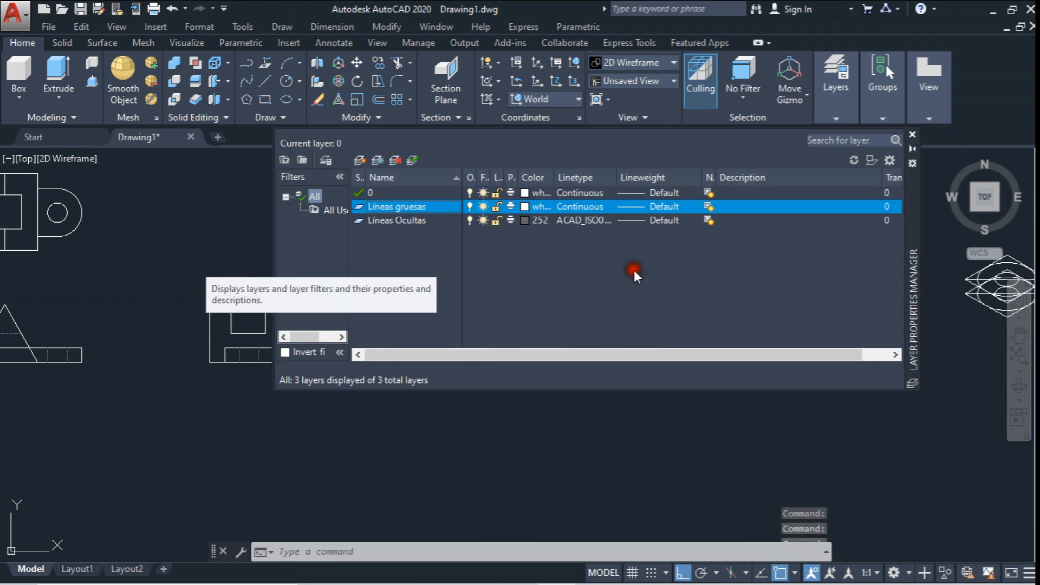
{"action": "left_click", "coordinate": [660, 205]}
{"action": "scroll", "coordinate": [515, 270], "scroll_direction": "down", "scroll_amount": 3}
{"action": "left_click", "coordinate": [509, 319]}
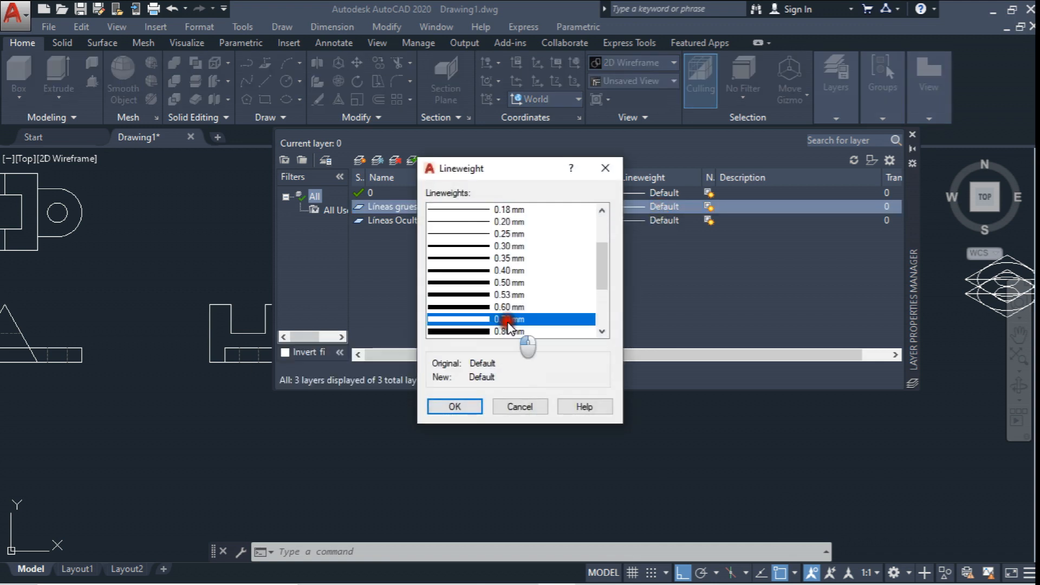
{"action": "left_click", "coordinate": [455, 406]}
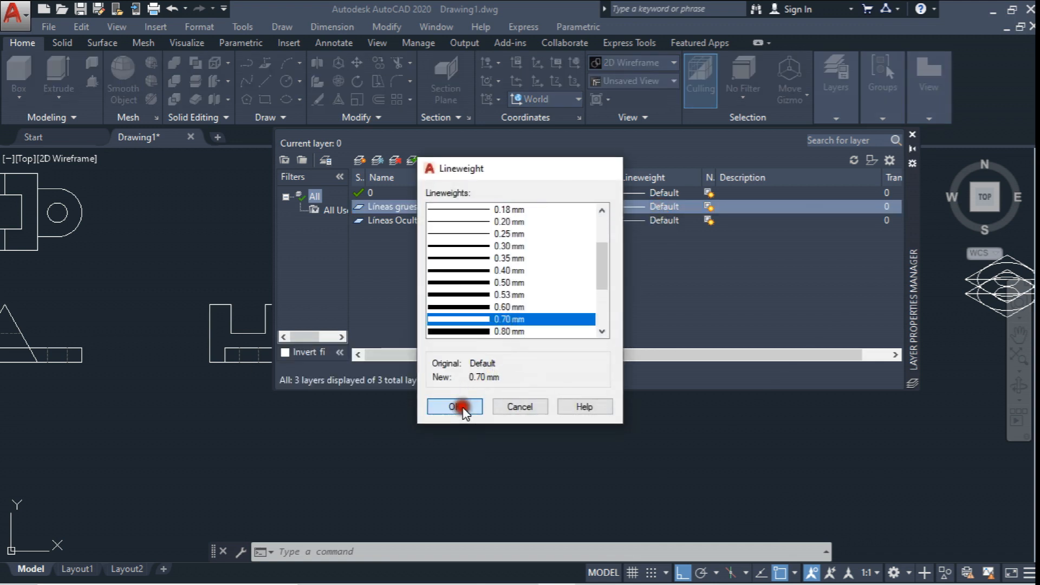
{"action": "left_click", "coordinate": [911, 134]}
- Assign the whole outer contour of the isometric to the Líneas gruesas layer
{"action": "middle_click_drag", "start_coordinate": [394, 322], "coordinate": [461, 339]}
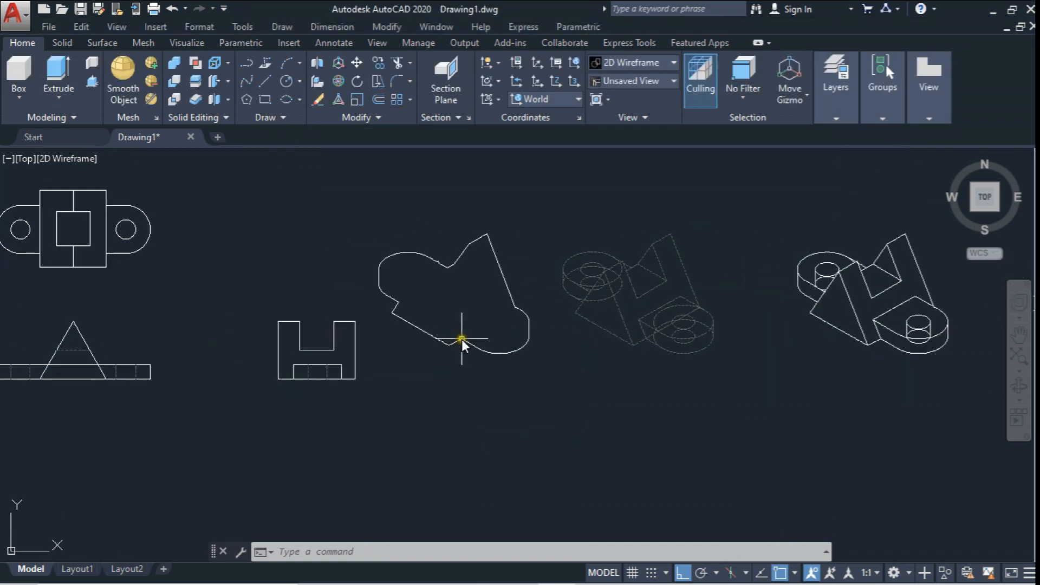
{"action": "left_click", "coordinate": [531, 367]}
{"action": "left_click", "coordinate": [382, 200]}
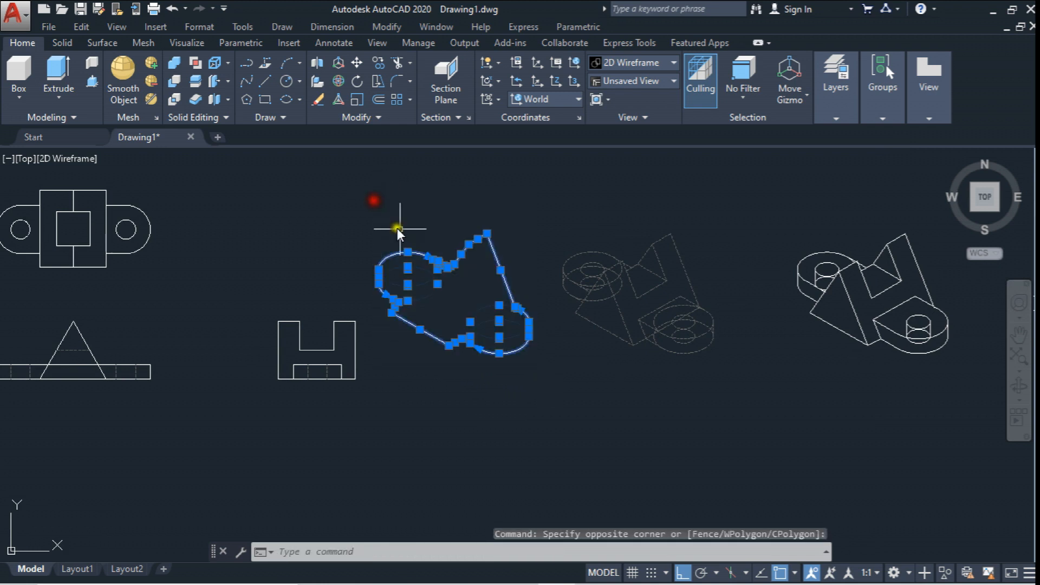
{"action": "scroll", "coordinate": [443, 260], "scroll_direction": "up", "scroll_amount": 2}
{"action": "left_click", "coordinate": [854, 124]}
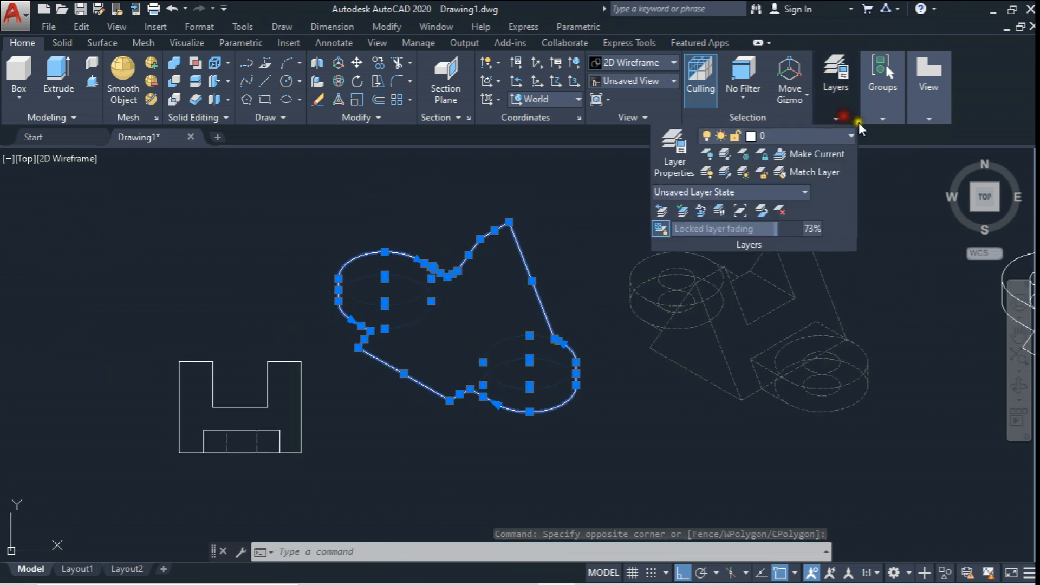
{"action": "left_click", "coordinate": [778, 136]}
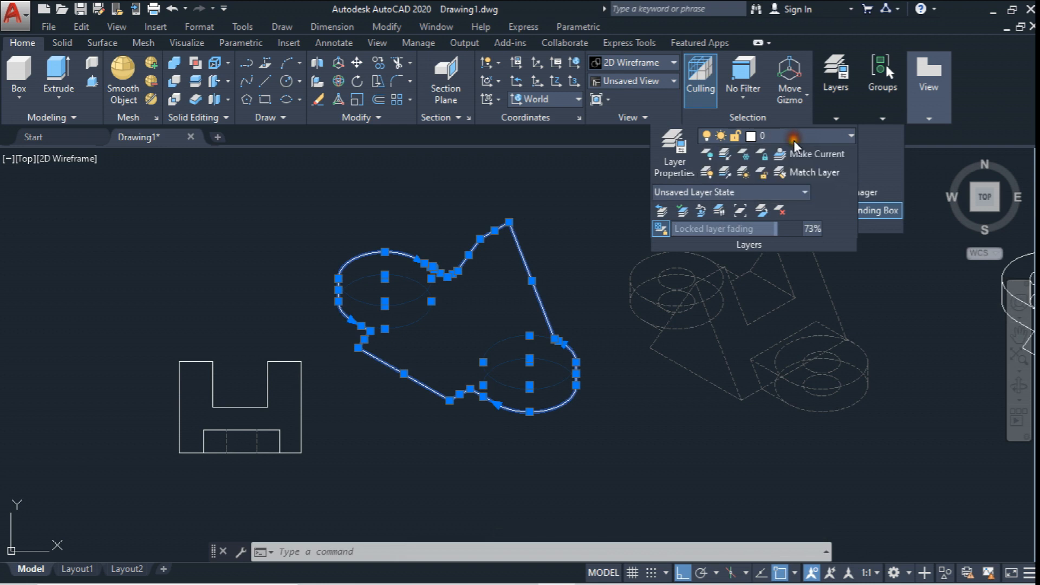
{"action": "left_click", "coordinate": [795, 139]}
{"action": "left_click", "coordinate": [815, 174]}
{"action": "scroll", "coordinate": [444, 254], "scroll_direction": "down", "scroll_amount": 1}
{"action": "key", "text": "Escape"}
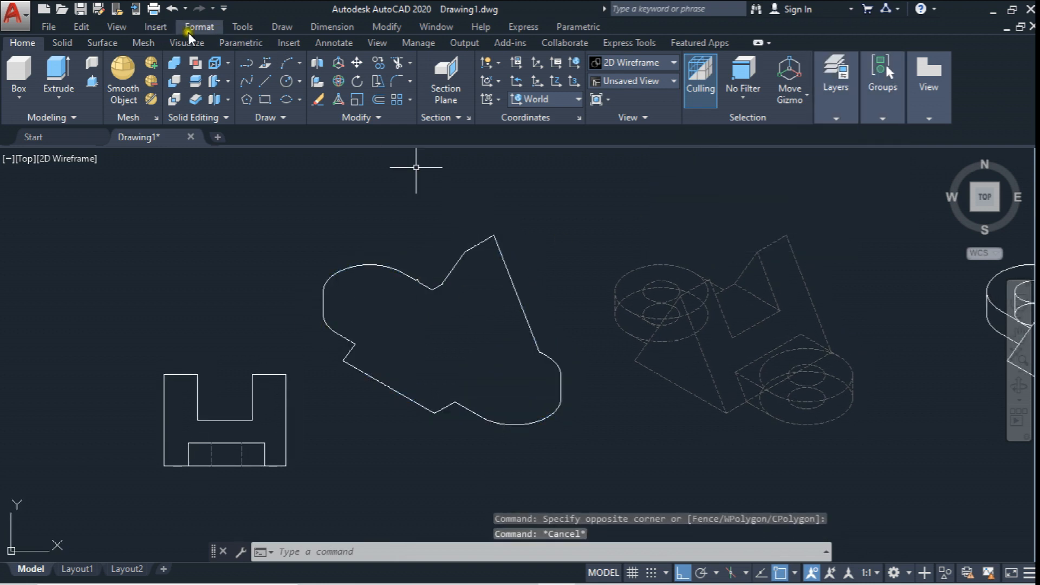
- Turn on lineweight display in the drawing's lineweight settings
{"action": "left_click", "coordinate": [224, 9]}
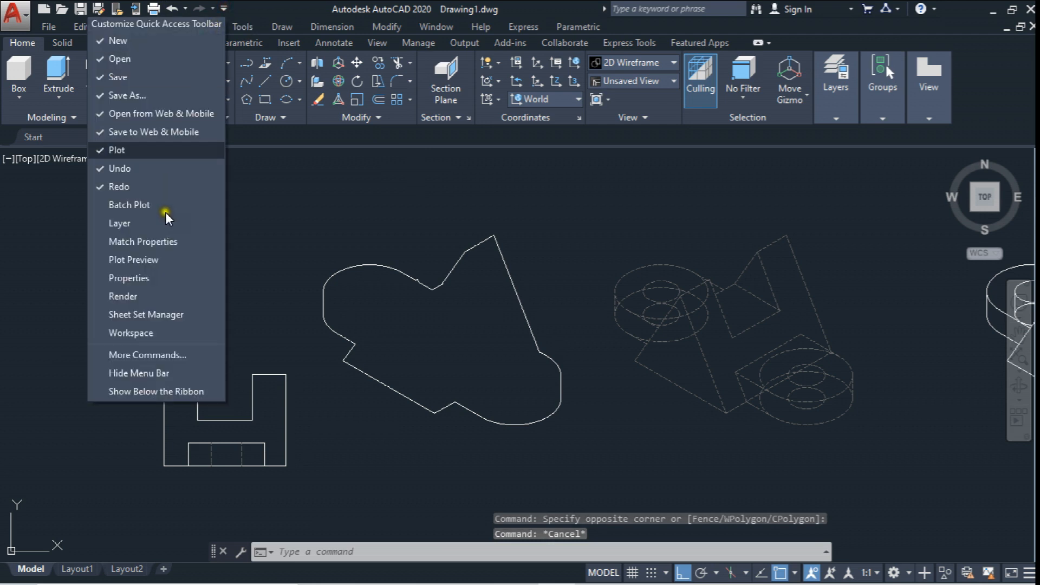
{"action": "left_click", "coordinate": [364, 203]}
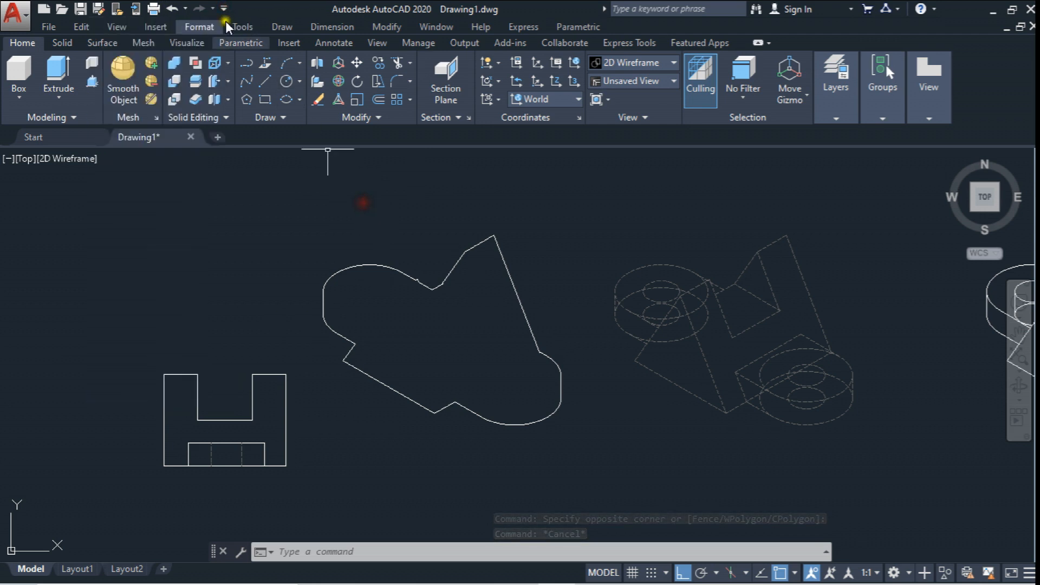
{"action": "left_click", "coordinate": [200, 29]}
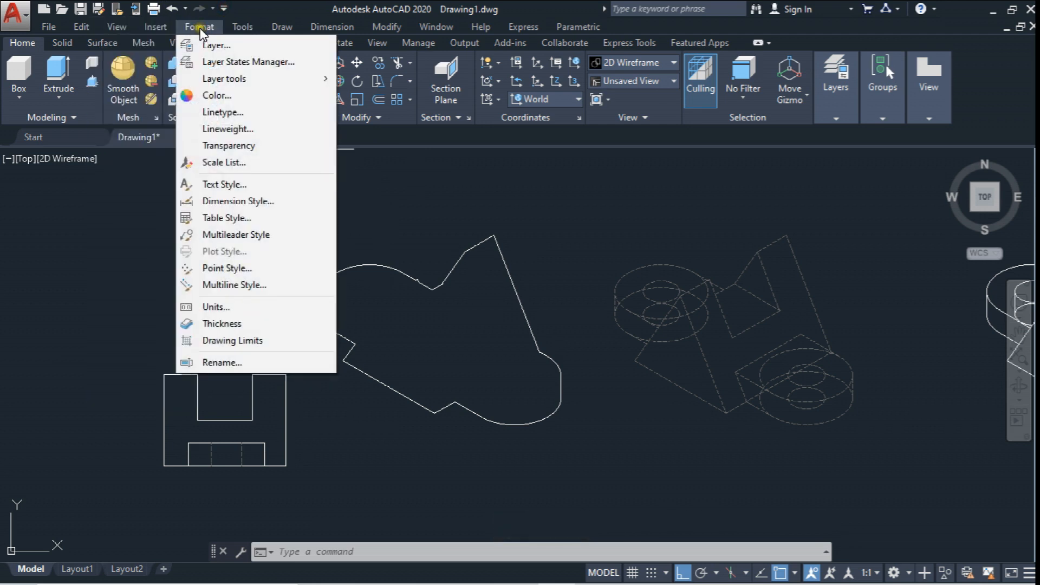
{"action": "left_click", "coordinate": [231, 131]}
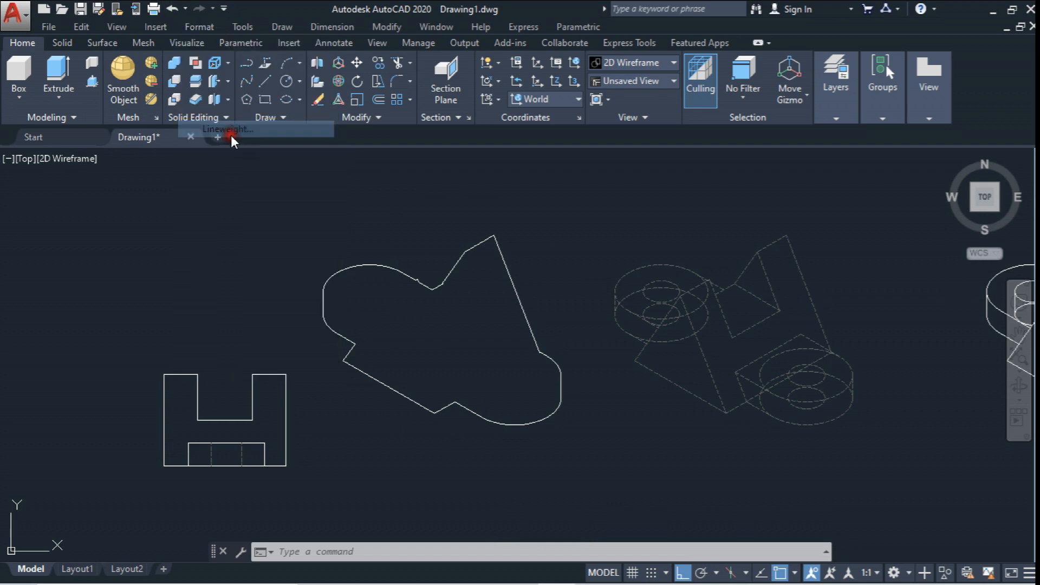
{"action": "left_click", "coordinate": [493, 160]}
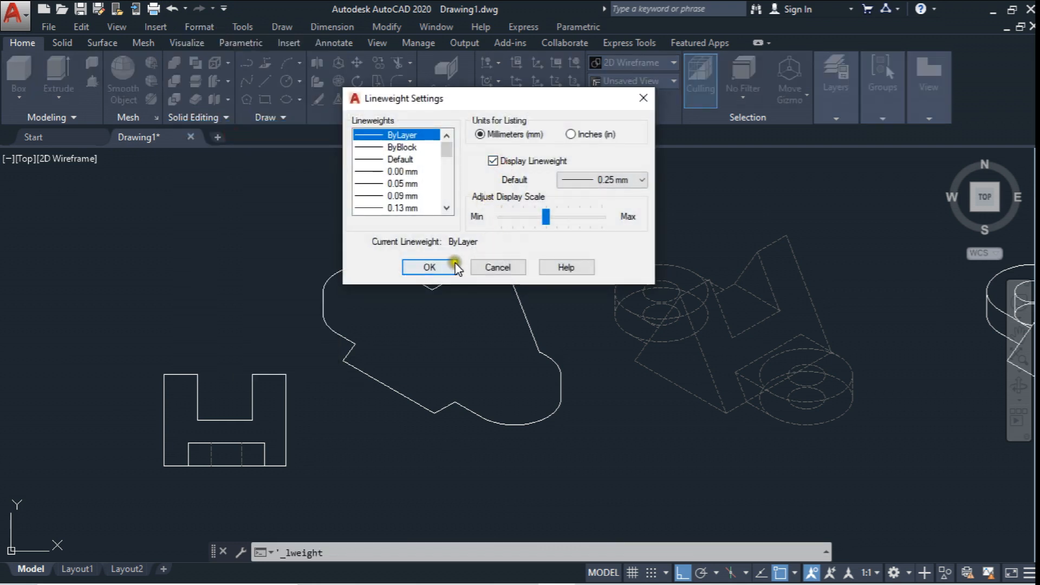
{"action": "left_click", "coordinate": [428, 267]}
{"action": "scroll", "coordinate": [454, 268], "scroll_direction": "down", "scroll_amount": 5}
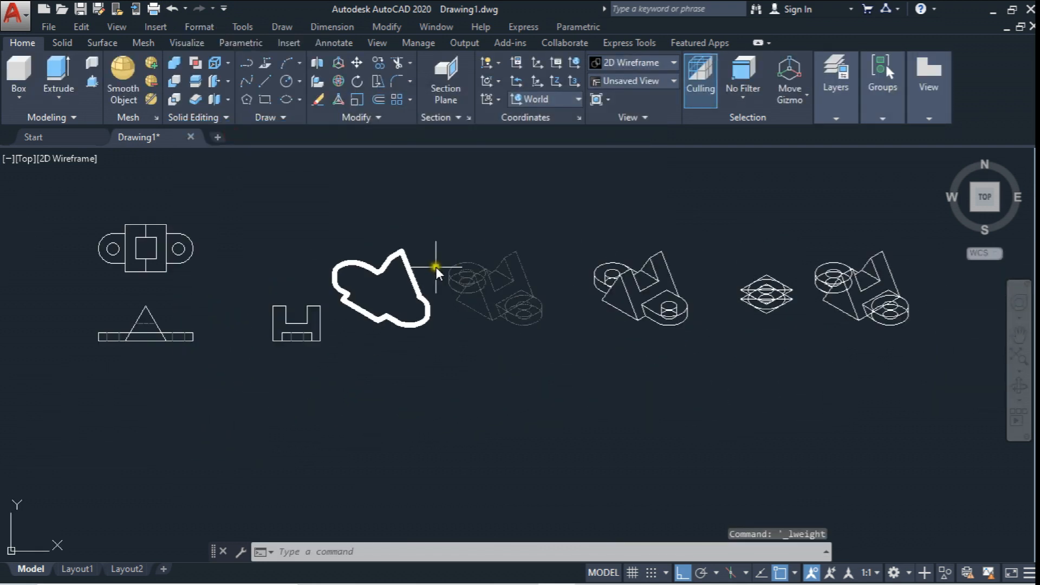
- Move the dashed isometric onto the trimmed solid-line isometric, matching their rear peaks
{"action": "scroll", "coordinate": [515, 266], "scroll_direction": "up", "scroll_amount": 5}
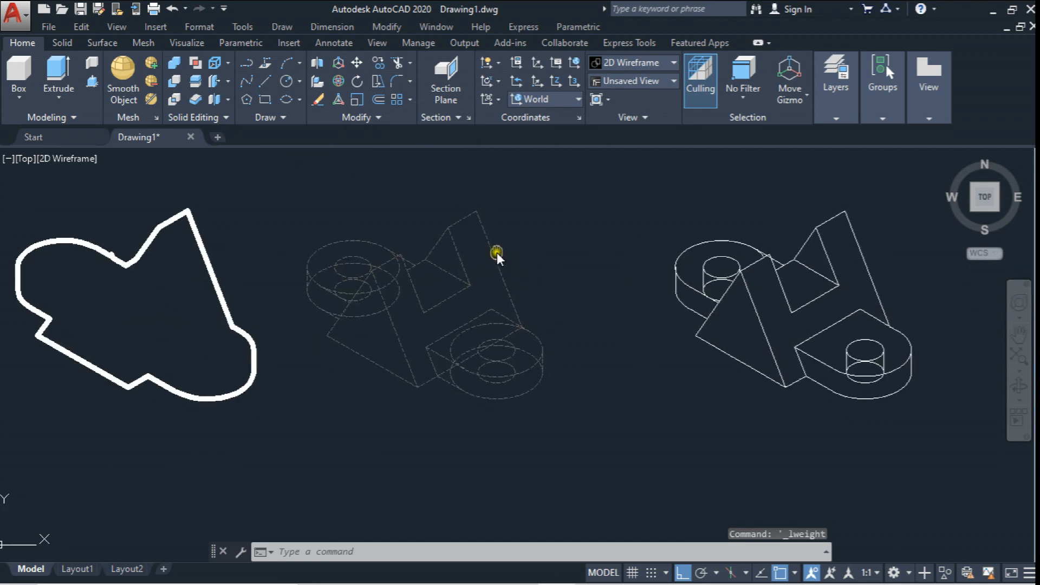
{"action": "left_click", "coordinate": [356, 63]}
{"action": "left_click", "coordinate": [277, 183]}
{"action": "left_click", "coordinate": [577, 368]}
{"action": "key", "text": "Return"}
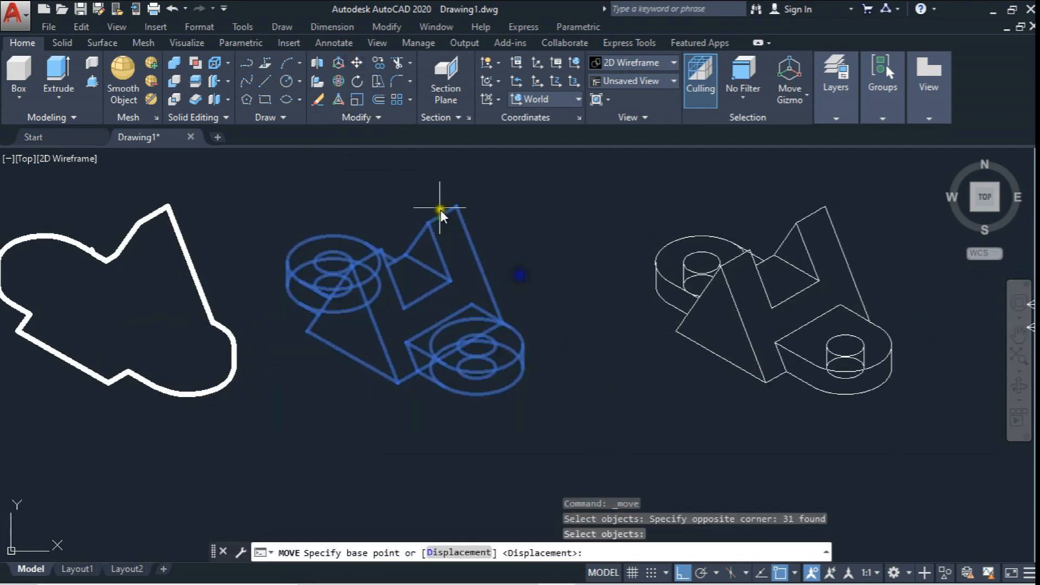
{"action": "left_click", "coordinate": [456, 205]}
{"action": "left_click", "coordinate": [824, 207]}
{"action": "middle_click_drag", "start_coordinate": [486, 234], "coordinate": [583, 245]}
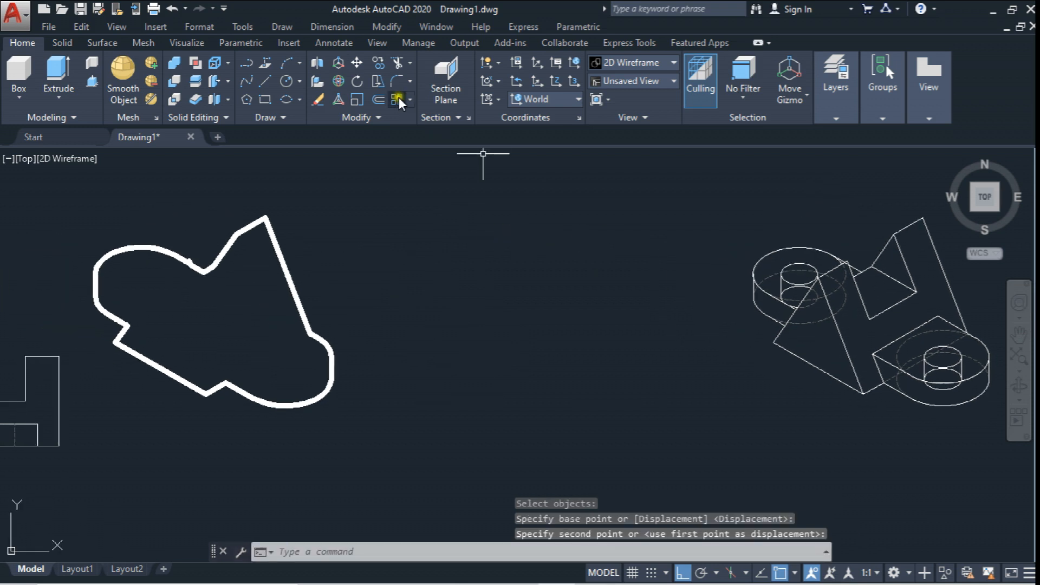
- Move the thick outer contour onto the combined solid and dashed isometric, matching their rear peaks
{"action": "left_click", "coordinate": [357, 63]}
{"action": "left_click", "coordinate": [65, 212]}
{"action": "left_click", "coordinate": [422, 424]}
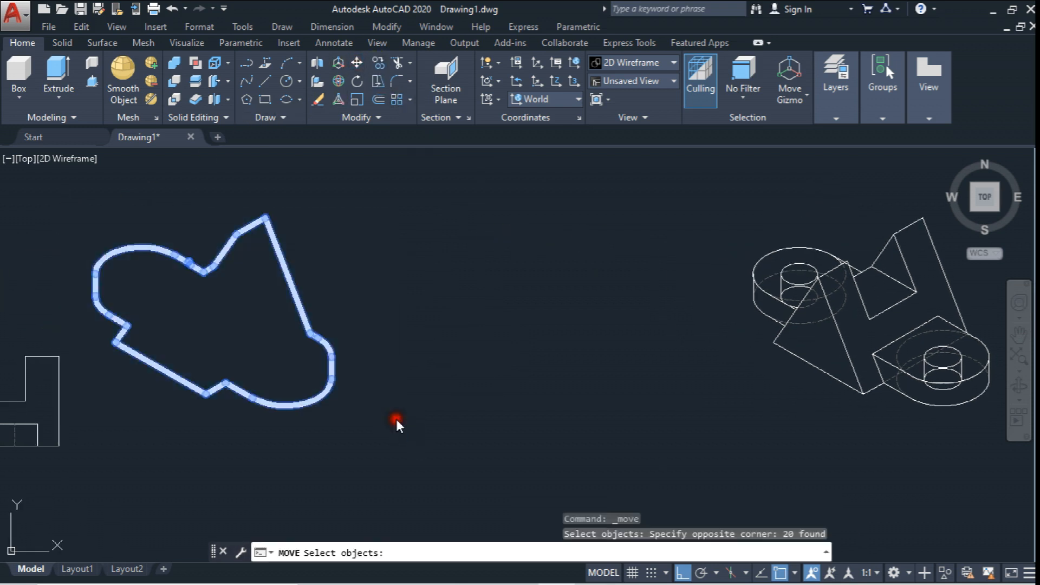
{"action": "key", "text": "Return"}
{"action": "left_click", "coordinate": [265, 218]}
{"action": "scroll", "coordinate": [466, 206], "scroll_direction": "down", "scroll_amount": 3}
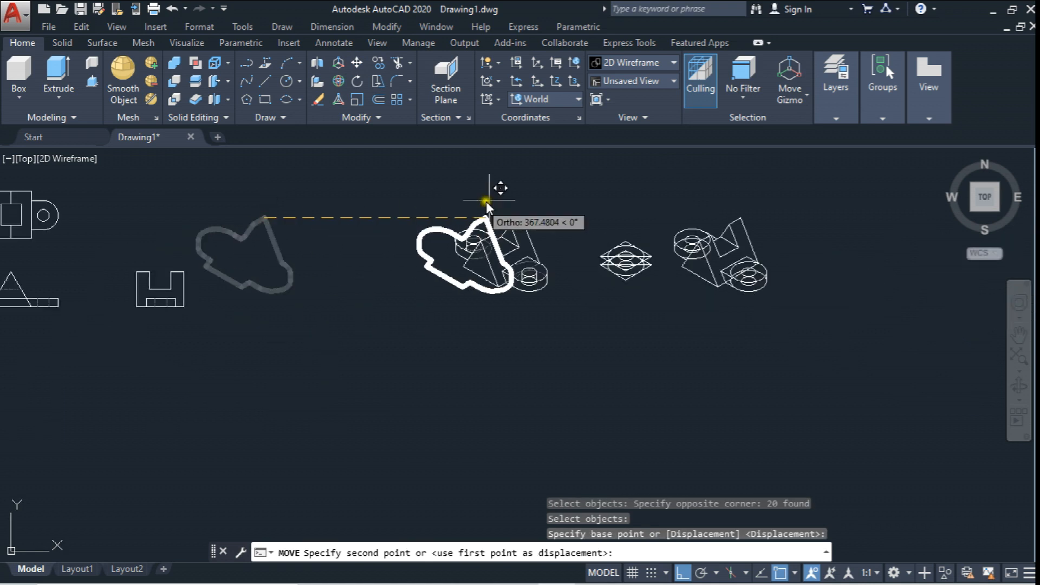
{"action": "scroll", "coordinate": [510, 215], "scroll_direction": "up", "scroll_amount": 3}
{"action": "left_click", "coordinate": [554, 234]}
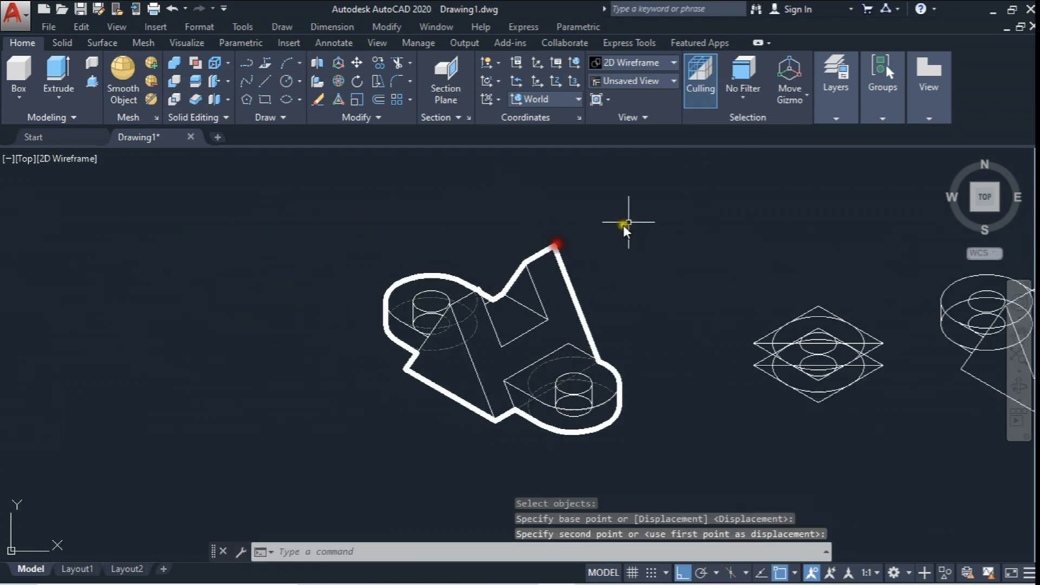
- Undo the moves of the thick contour and the dashed isometric
{"action": "key", "text": "ctrl+z"}
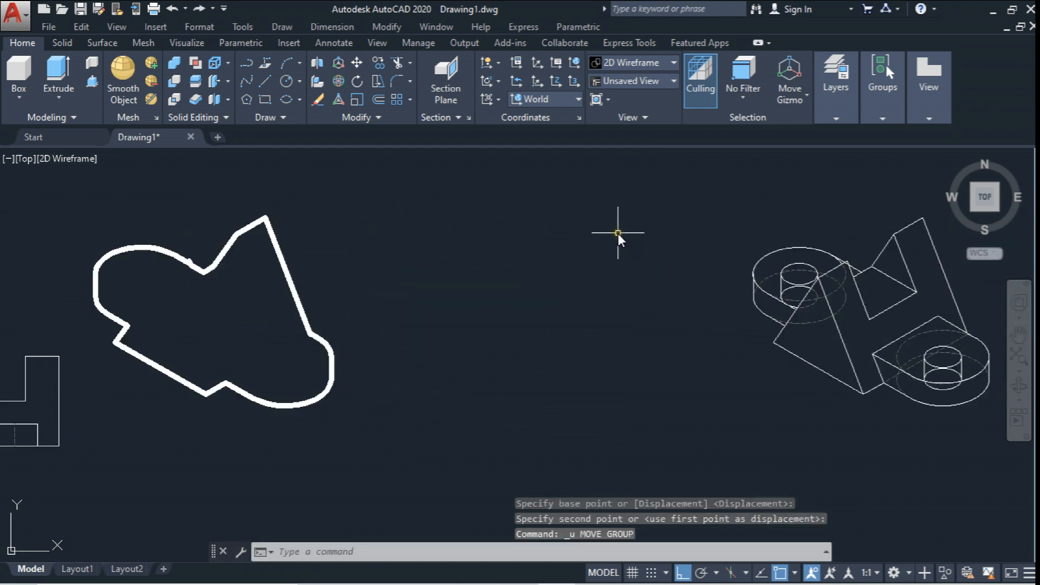
{"action": "key", "text": "ctrl+z"}
{"action": "key", "text": "ctrl+z"}
{"action": "scroll", "coordinate": [574, 242], "scroll_direction": "down", "scroll_amount": 4}
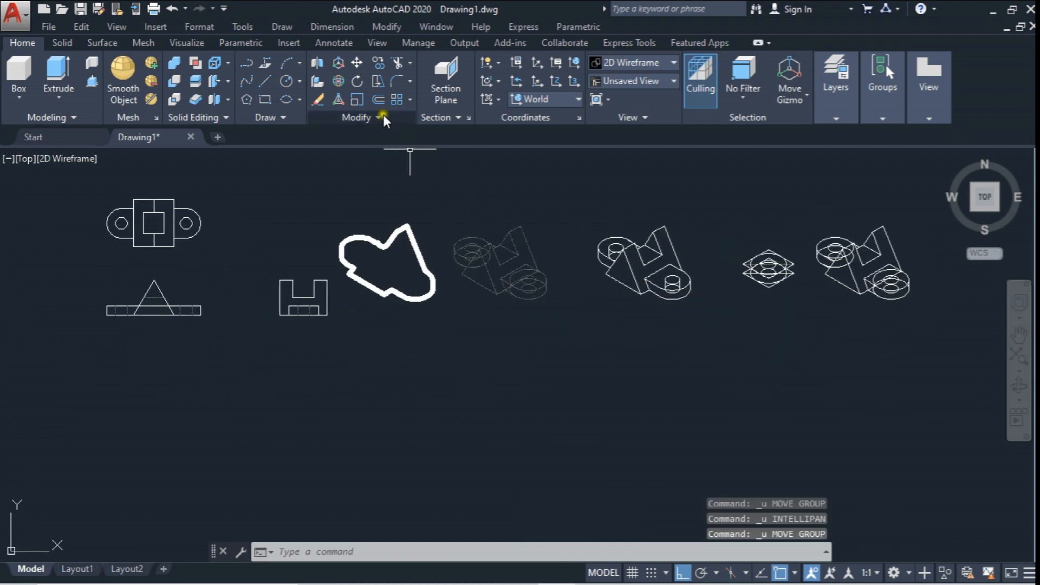
- Copy the thick contour, dashed isometric and trimmed solid isometric together straight up into the free space above
{"action": "left_click", "coordinate": [380, 63]}
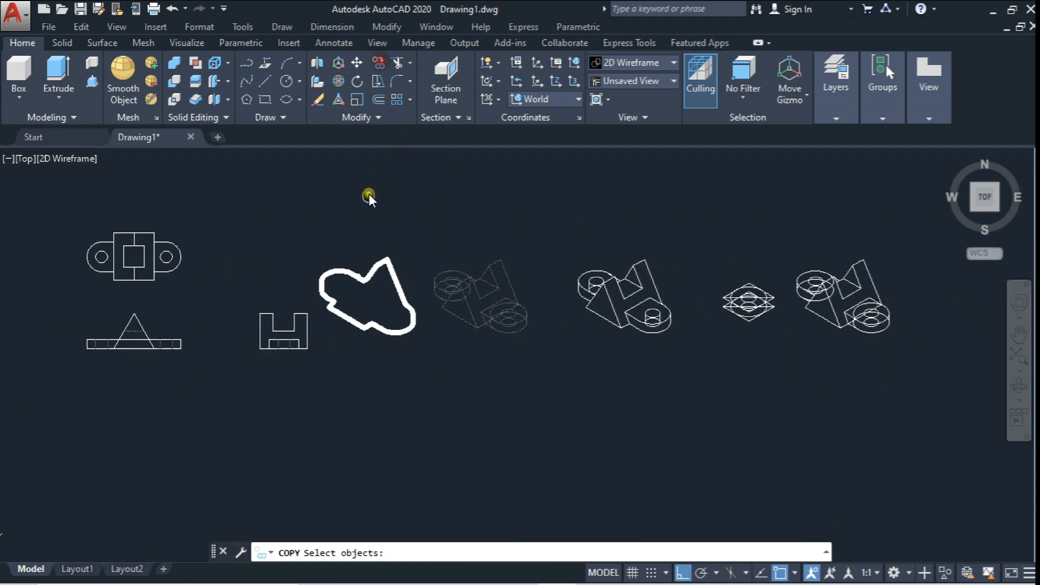
{"action": "left_click", "coordinate": [313, 243]}
{"action": "left_click", "coordinate": [686, 394]}
{"action": "middle_click_drag", "start_coordinate": [541, 355], "coordinate": [527, 418]}
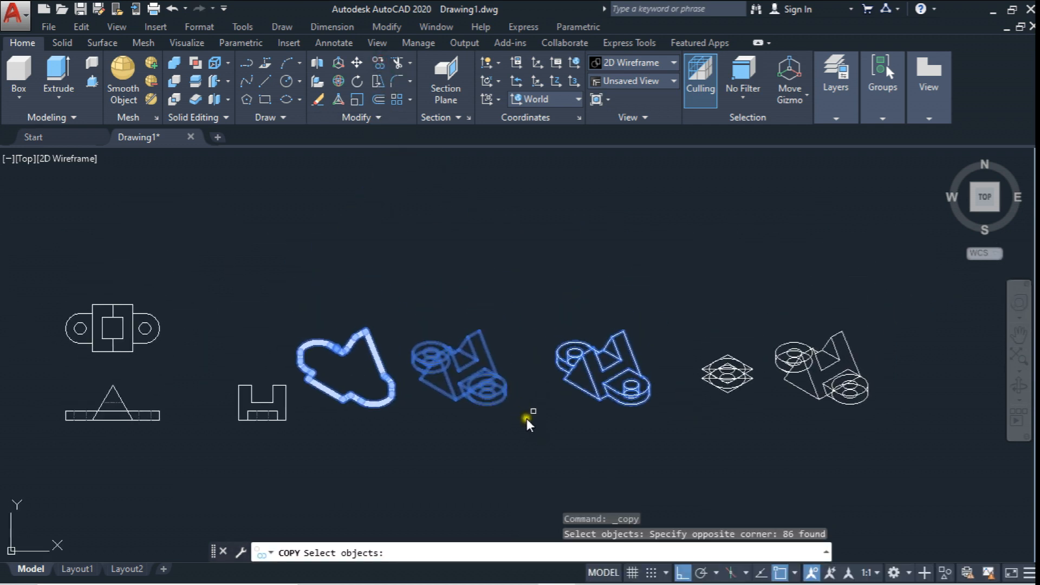
{"action": "middle_click_drag", "start_coordinate": [580, 287], "coordinate": [576, 333]}
{"action": "key", "text": "Return"}
{"action": "left_click", "coordinate": [572, 339]}
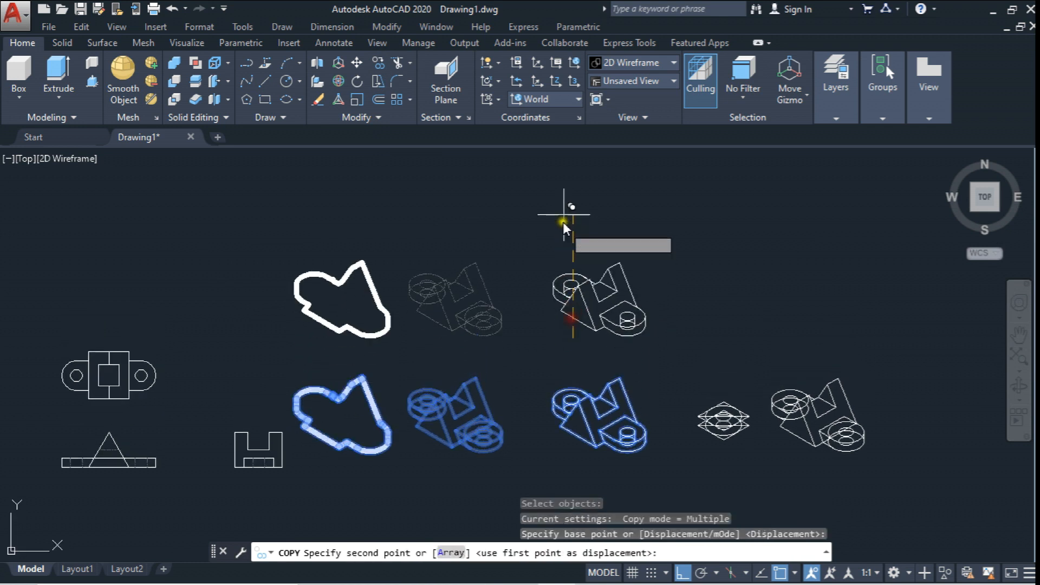
{"action": "left_click", "coordinate": [563, 196]}
{"action": "key", "text": "Escape"}
- Move the upper dashed isometric onto the upper solid-line isometric, matching their rear peaks
{"action": "left_click", "coordinate": [357, 63]}
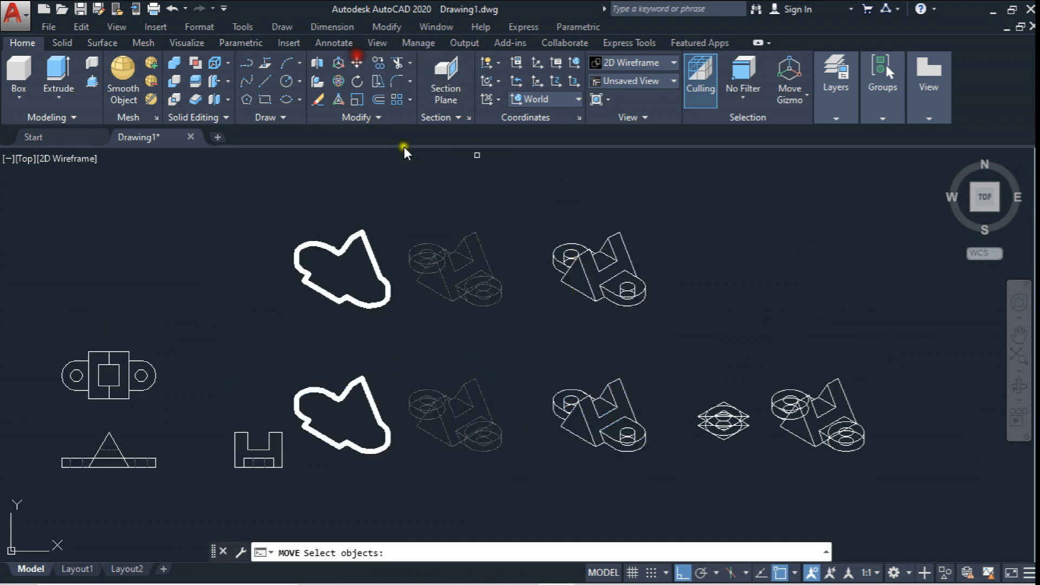
{"action": "left_click", "coordinate": [408, 217]}
{"action": "left_click", "coordinate": [519, 320]}
{"action": "scroll", "coordinate": [528, 271], "scroll_direction": "up", "scroll_amount": 4}
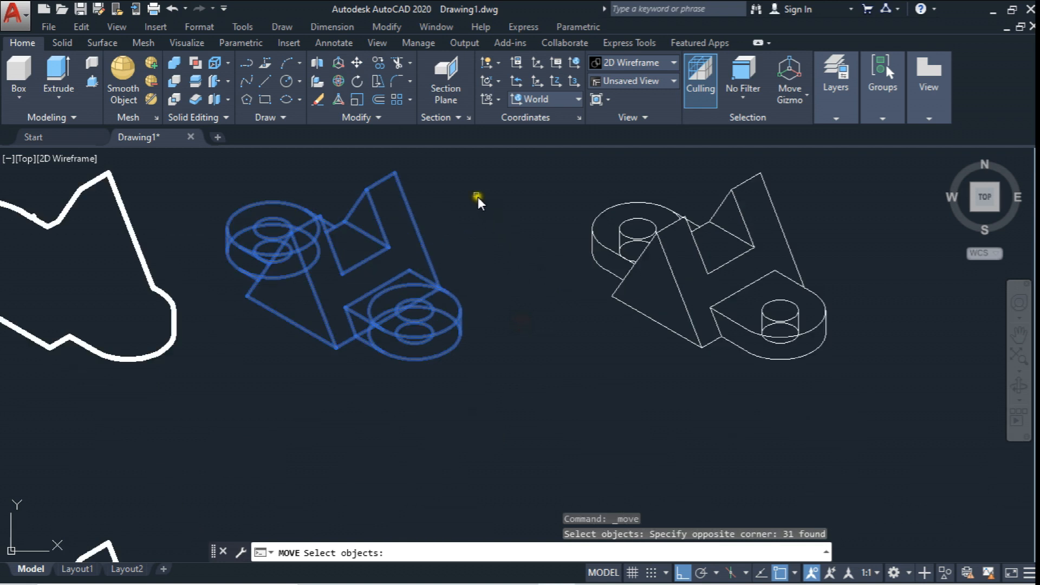
{"action": "key", "text": "Return"}
{"action": "left_click", "coordinate": [396, 175]}
{"action": "middle_click_drag", "start_coordinate": [395, 175], "coordinate": [334, 281]}
{"action": "left_click", "coordinate": [638, 278]}
{"action": "middle_click_drag", "start_coordinate": [638, 278], "coordinate": [620, 258]}
{"action": "scroll", "coordinate": [619, 256], "scroll_direction": "up", "scroll_amount": 4}
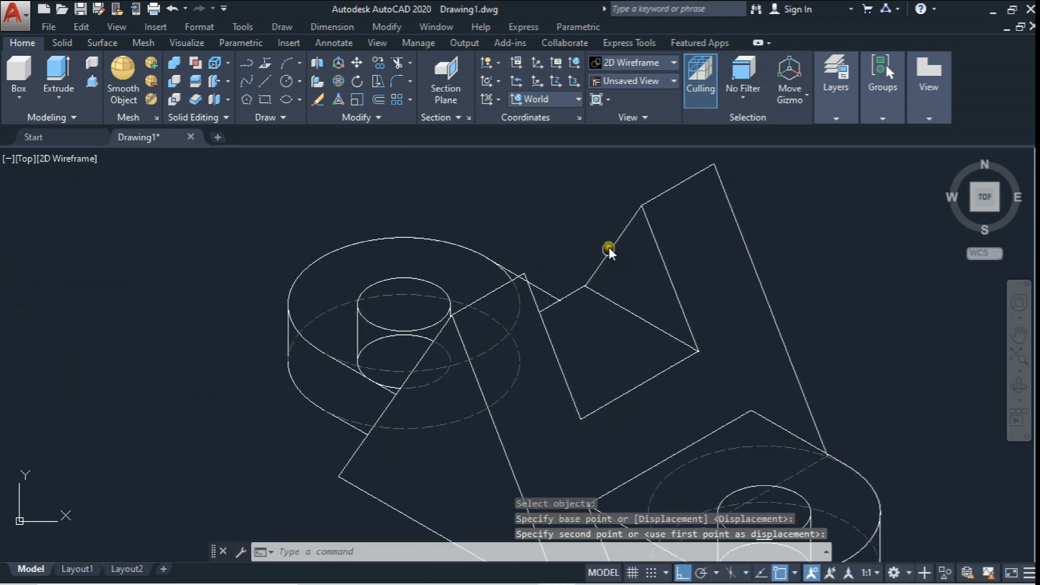
- Undo the upper dashed isometric's move and the upward copy of the thick contour, dashed and solid isometrics
{"action": "key", "text": "ctrl+z"}
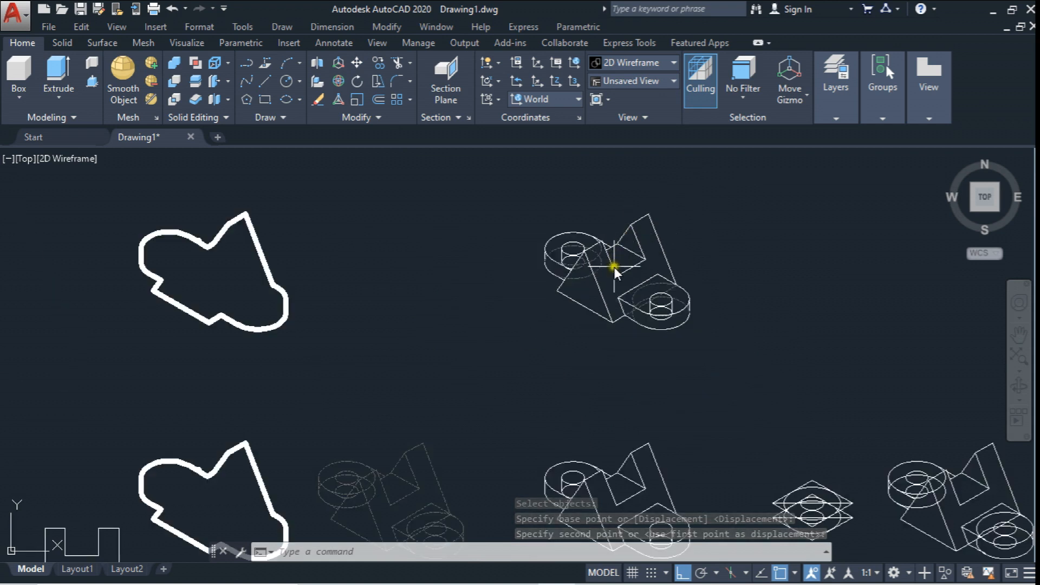
{"action": "scroll", "coordinate": [613, 266], "scroll_direction": "up", "scroll_amount": 4}
{"action": "key", "text": "ctrl+z"}
{"action": "key", "text": "ctrl+z"}
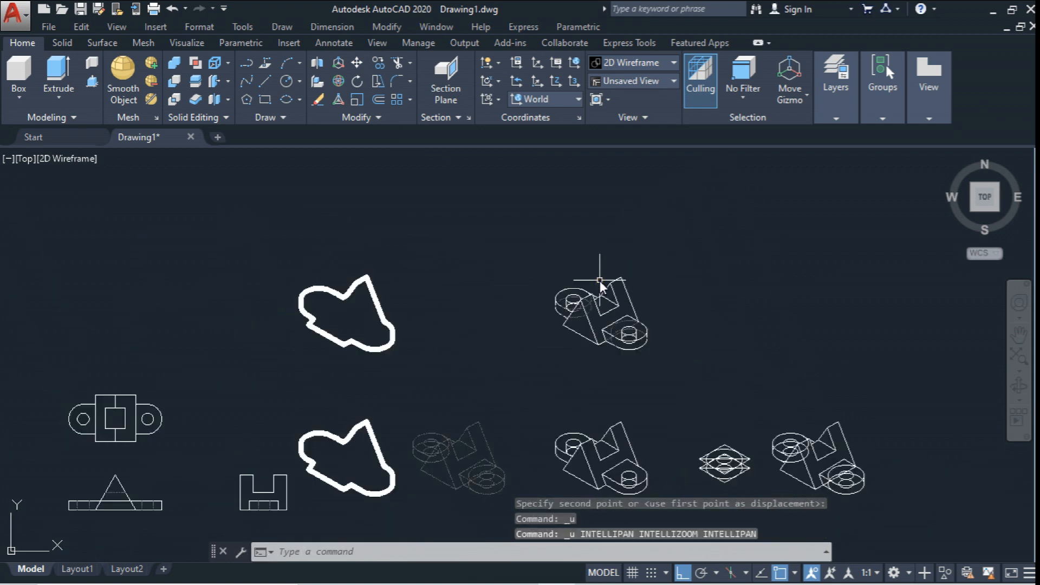
{"action": "key", "text": "ctrl+z"}
{"action": "key", "text": "ctrl+z"}
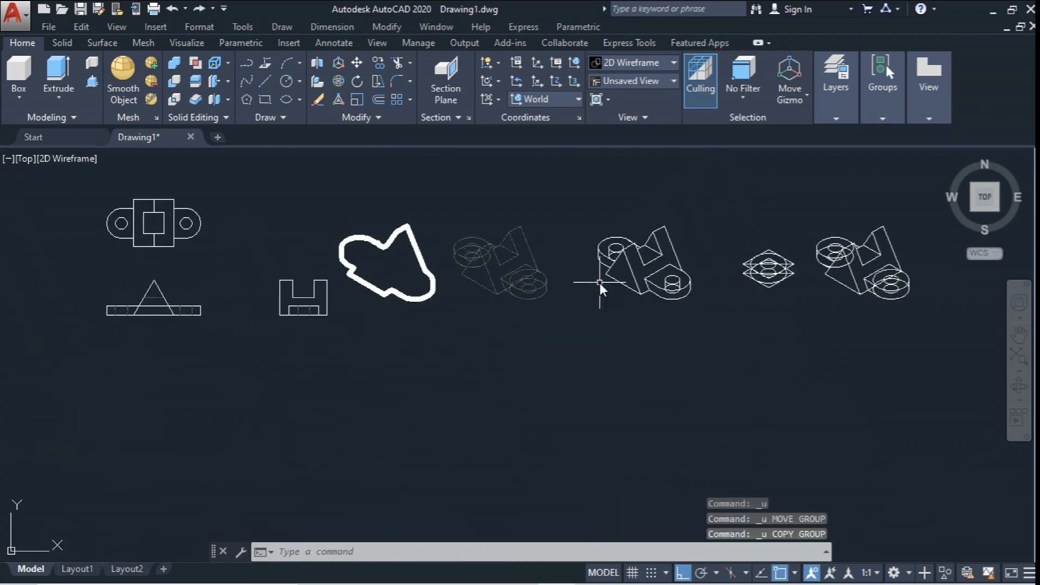
- Trim the short arc on the solid isometric's rear ear, using the sloping tangent line as cutting edge
{"action": "scroll", "coordinate": [577, 272], "scroll_direction": "up", "scroll_amount": 5}
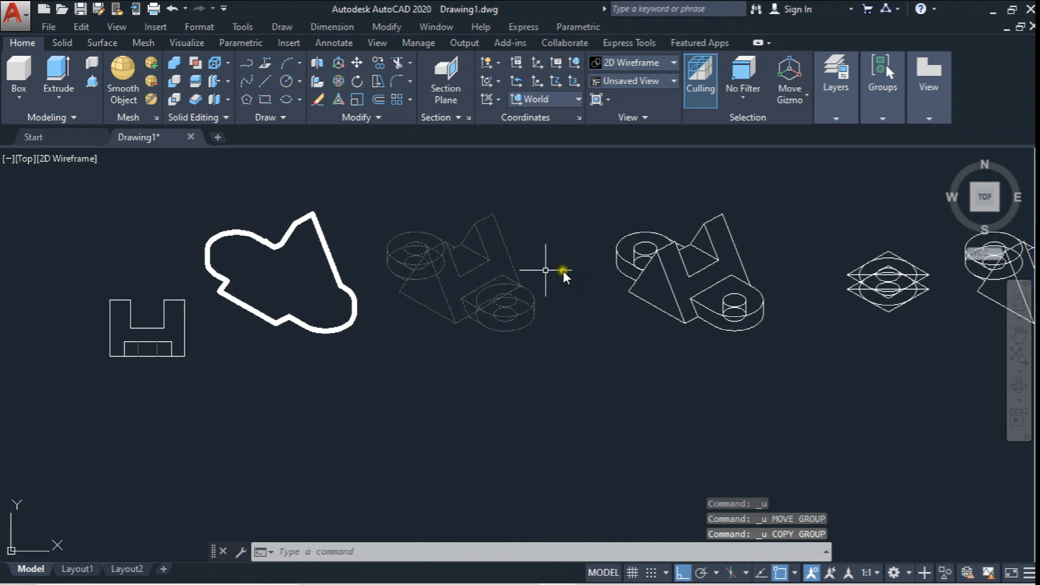
{"action": "scroll", "coordinate": [310, 209], "scroll_direction": "up", "scroll_amount": 4}
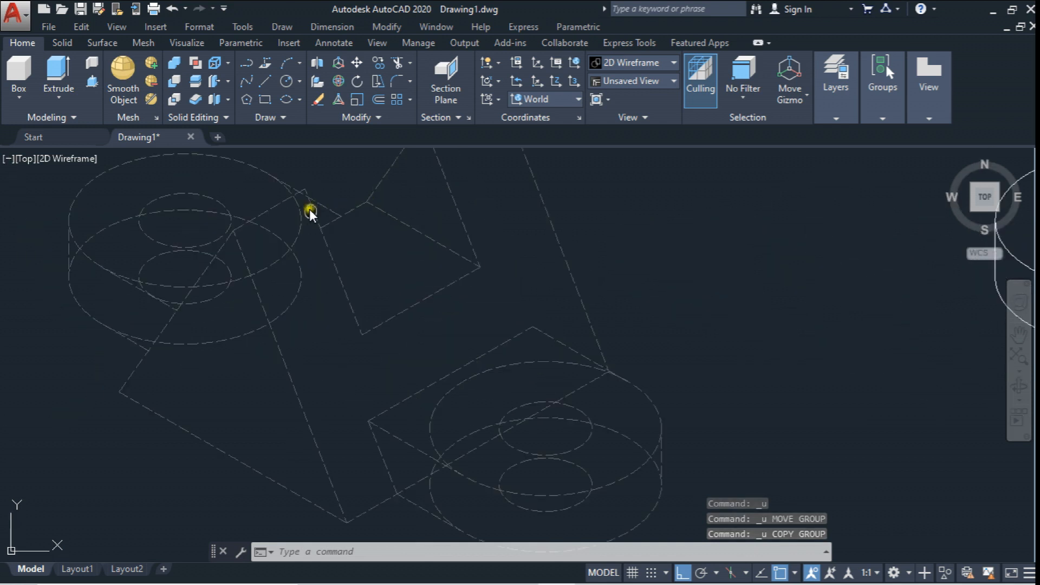
{"action": "left_click", "coordinate": [395, 64]}
{"action": "scroll", "coordinate": [446, 277], "scroll_direction": "down", "scroll_amount": 5}
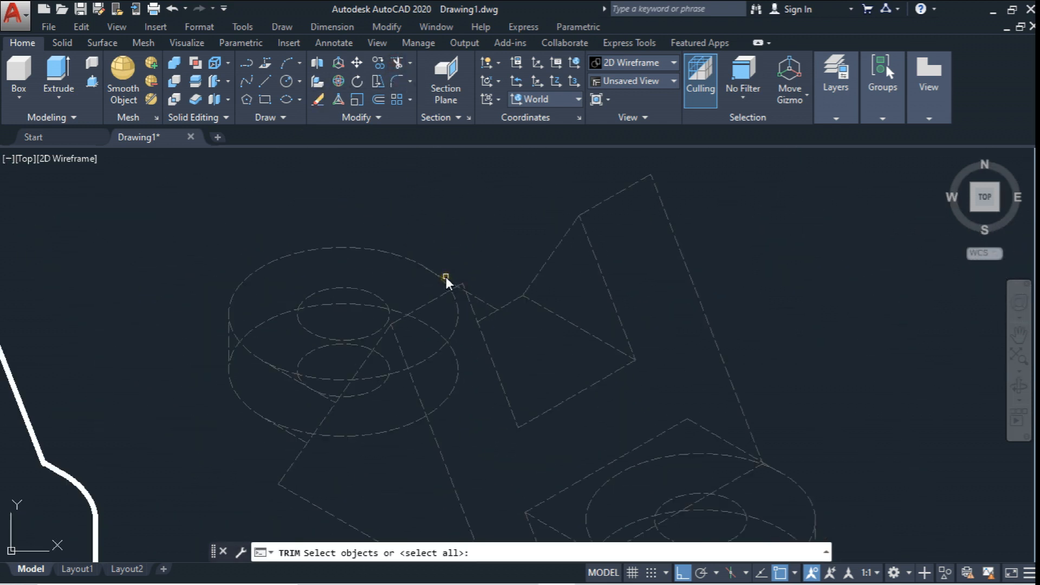
{"action": "scroll", "coordinate": [791, 279], "scroll_direction": "up", "scroll_amount": 6}
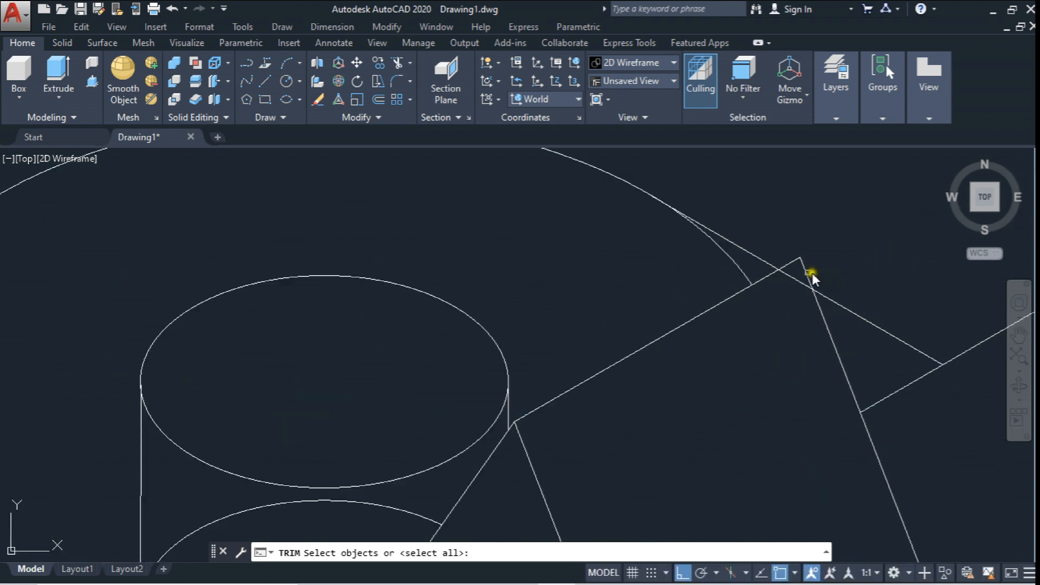
{"action": "left_click", "coordinate": [769, 263]}
{"action": "key", "text": "Return"}
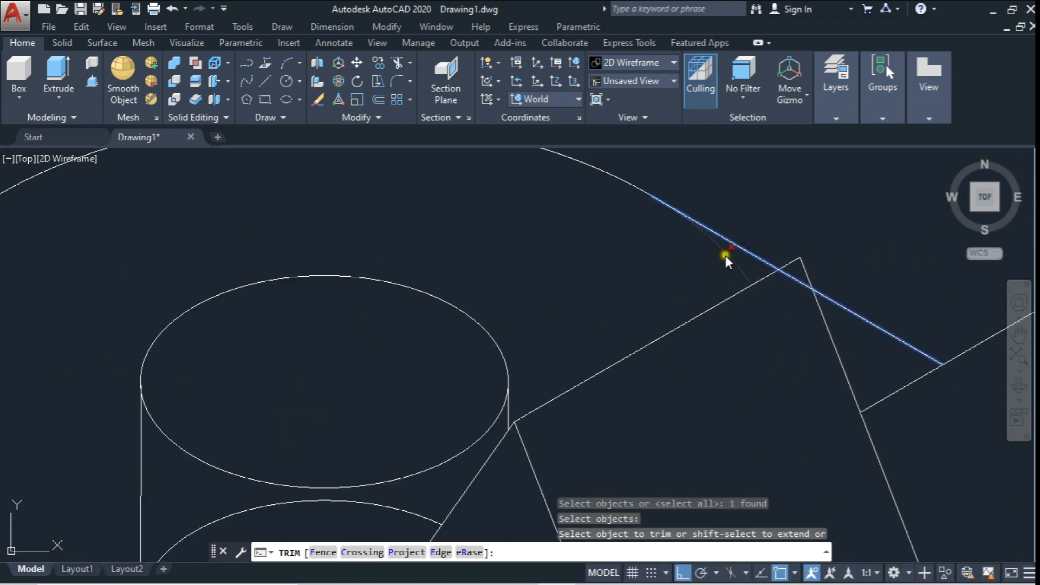
{"action": "left_click", "coordinate": [723, 254]}
{"action": "scroll", "coordinate": [700, 253], "scroll_direction": "down", "scroll_amount": 6}
{"action": "key", "text": "Escape"}
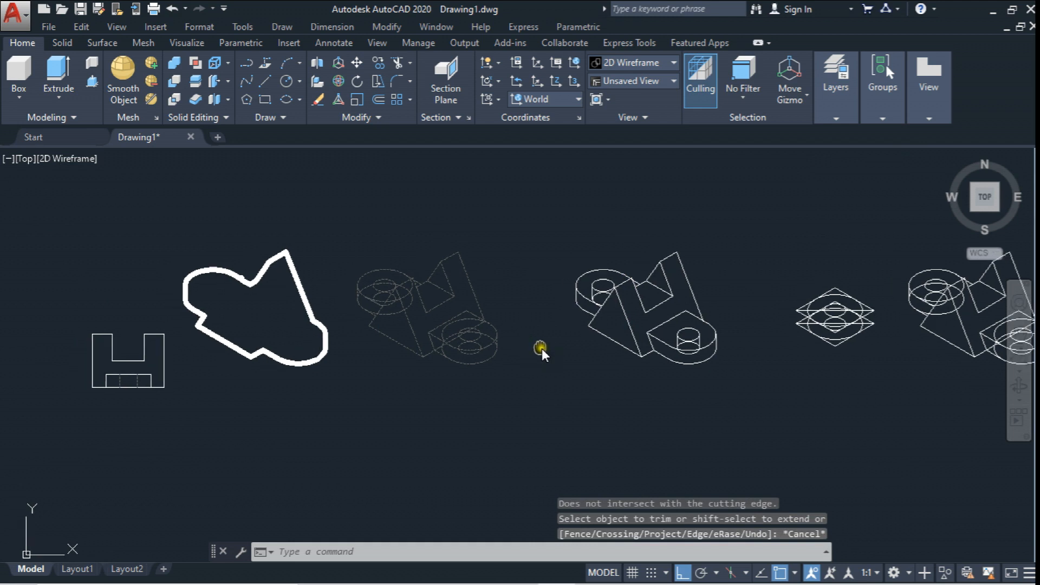
- Move the dashed isometric onto the trimmed solid isometric, matching their rear peaks
{"action": "left_click", "coordinate": [356, 62]}
{"action": "left_click", "coordinate": [364, 242]}
{"action": "left_click", "coordinate": [534, 372]}
{"action": "key", "text": "Return"}
{"action": "left_click", "coordinate": [471, 251]}
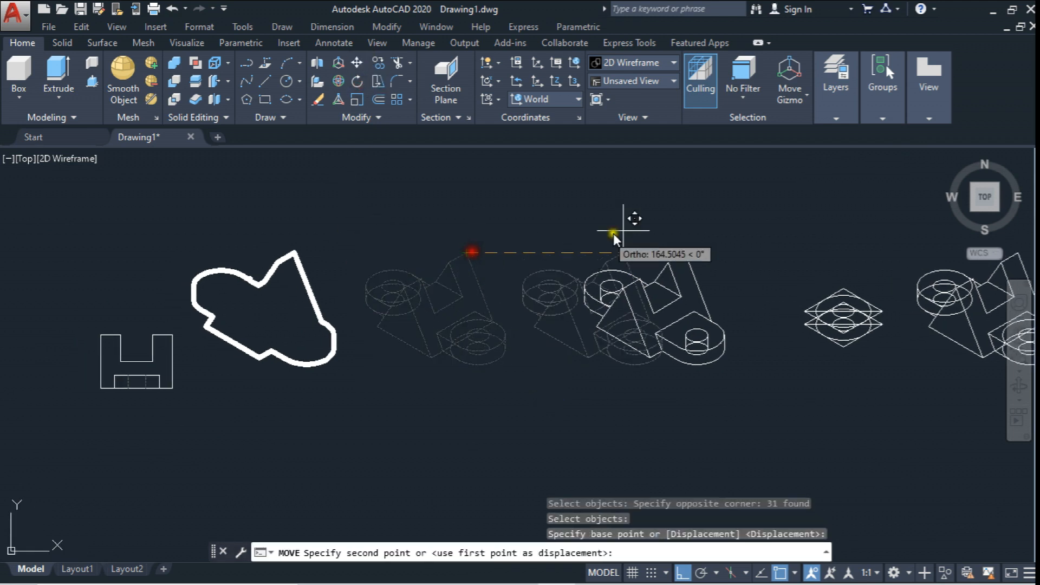
{"action": "left_click", "coordinate": [690, 250]}
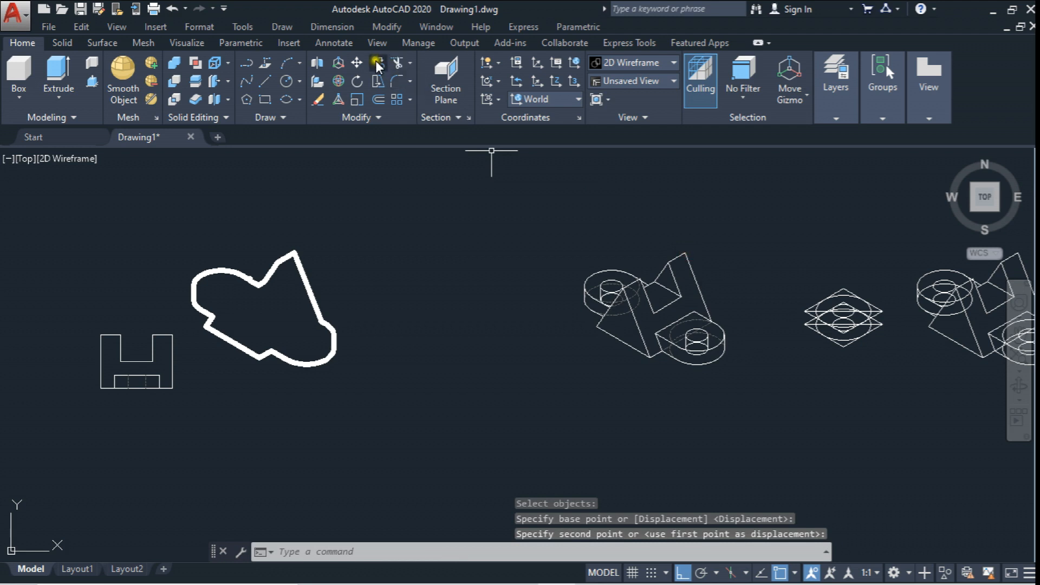
{"action": "left_click", "coordinate": [356, 63]}
{"action": "scroll", "coordinate": [457, 352], "scroll_direction": "down", "scroll_amount": 3}
{"action": "scroll", "coordinate": [449, 348], "scroll_direction": "up", "scroll_amount": 3}
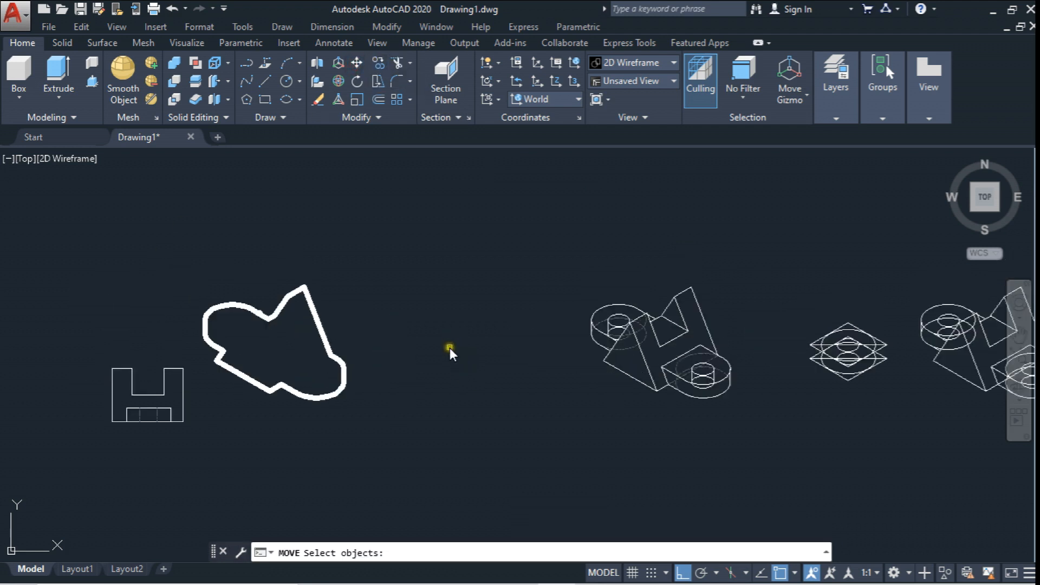
- Copy the thick contour, dashed isometric and trimmed solid isometric together straight up into free space
{"action": "left_click", "coordinate": [248, 250]}
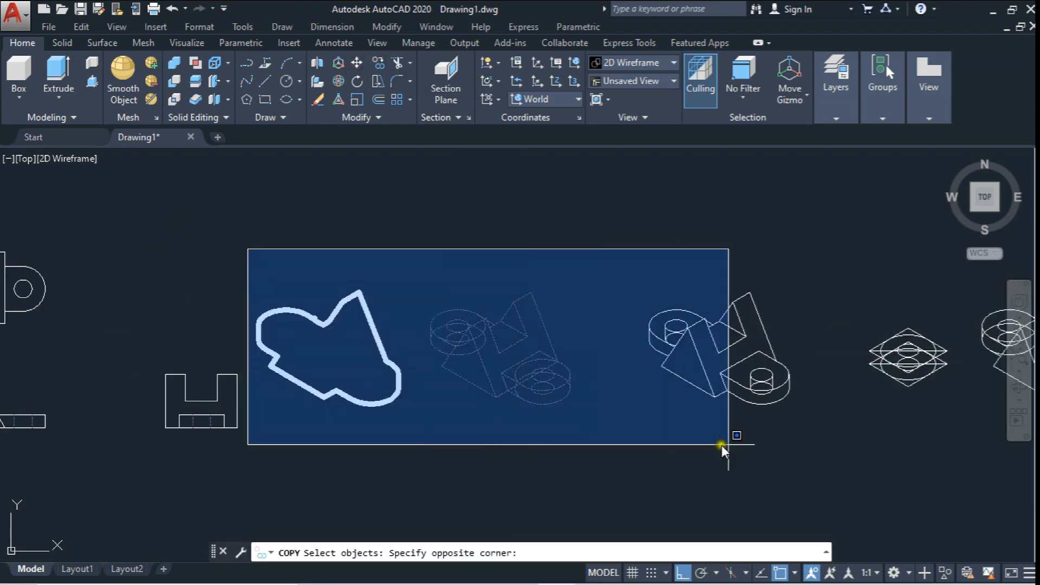
{"action": "left_click", "coordinate": [802, 448]}
{"action": "middle_click_drag", "start_coordinate": [628, 346], "coordinate": [606, 400]}
{"action": "scroll", "coordinate": [604, 391], "scroll_direction": "down", "scroll_amount": 4}
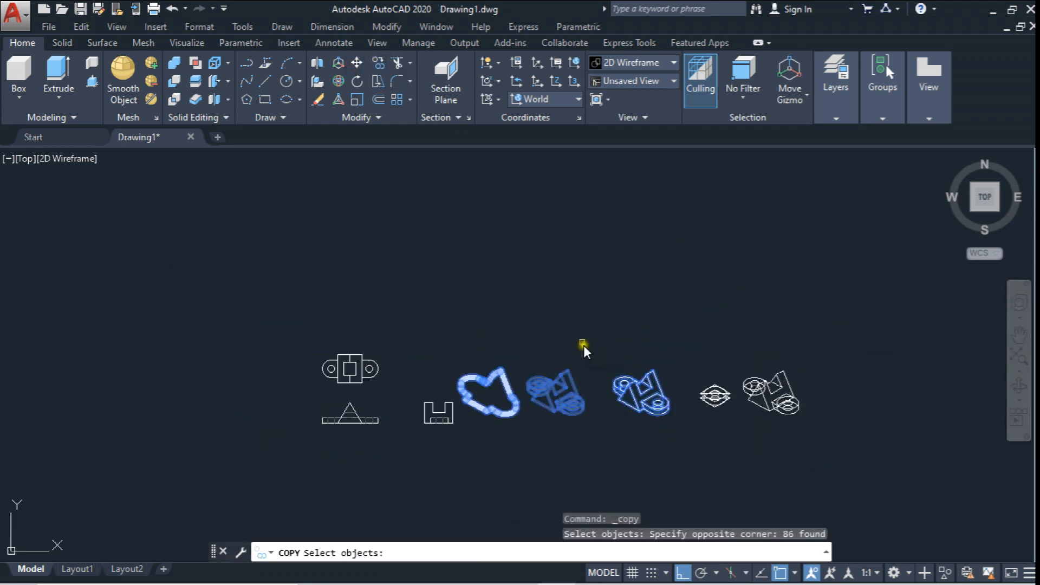
{"action": "key", "text": "Return"}
{"action": "left_click", "coordinate": [577, 339]}
{"action": "left_click", "coordinate": [578, 203]}
- Move the original dashed isometric in the lower row onto the trimmed solid isometric, matching their rear peaks
{"action": "left_click", "coordinate": [357, 63]}
{"action": "scroll", "coordinate": [501, 371], "scroll_direction": "up", "scroll_amount": 5}
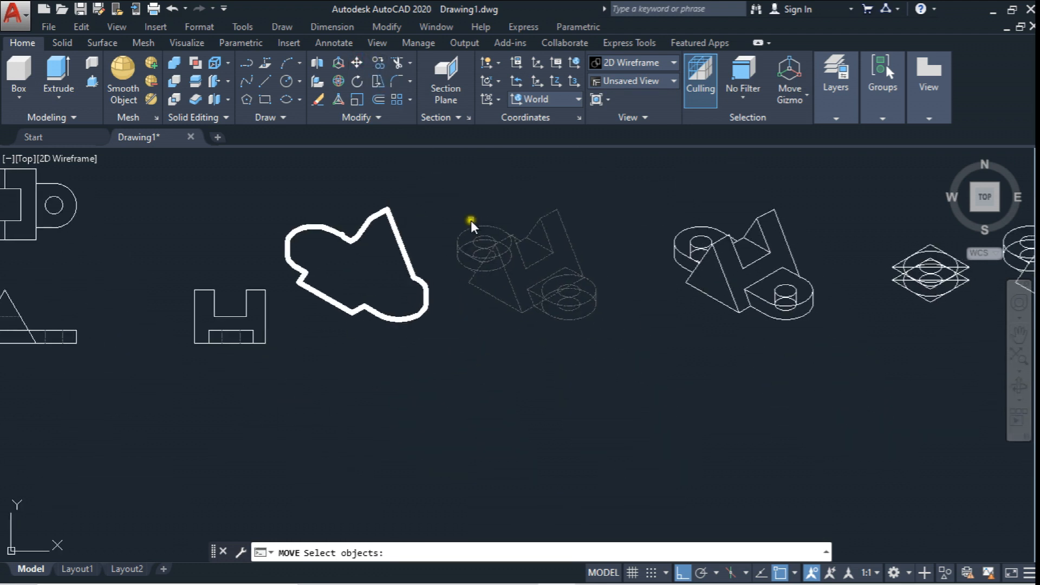
{"action": "left_click", "coordinate": [451, 202]}
{"action": "left_click", "coordinate": [654, 368]}
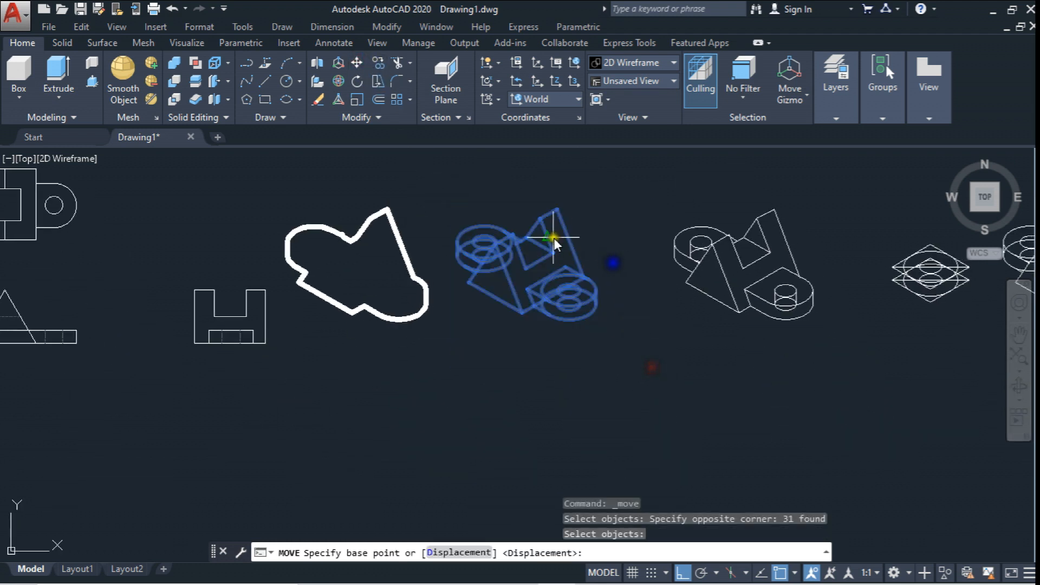
{"action": "left_click", "coordinate": [560, 205]}
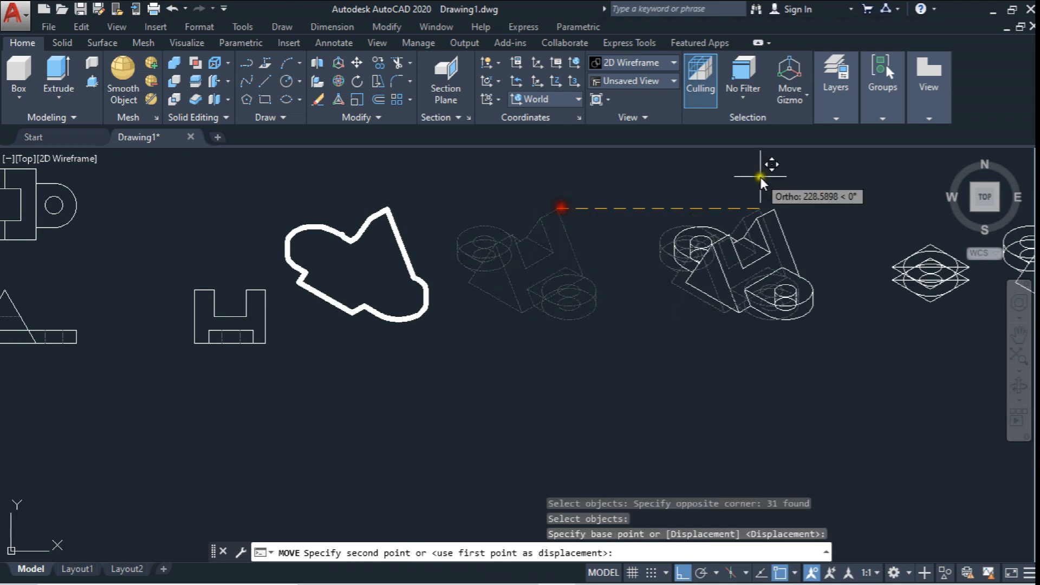
{"action": "left_click", "coordinate": [771, 207]}
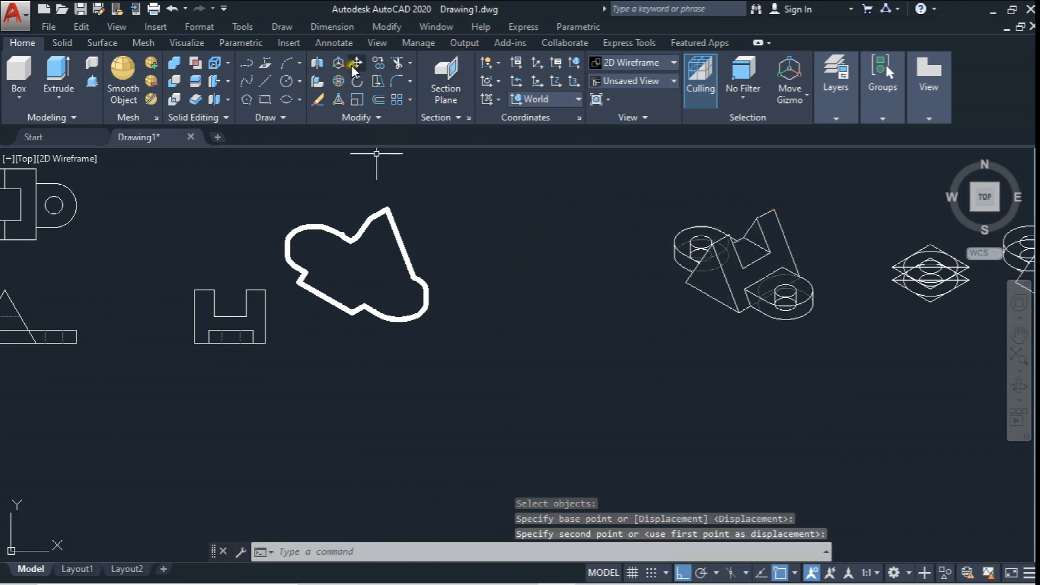
- Move the lower thick outer contour onto the combined solid and dashed isometric, aligning the rear peaks
{"action": "left_click", "coordinate": [352, 64]}
{"action": "left_click", "coordinate": [281, 200]}
{"action": "left_click", "coordinate": [514, 367]}
{"action": "key", "text": "Return"}
{"action": "left_click", "coordinate": [387, 208]}
{"action": "left_click", "coordinate": [775, 208]}
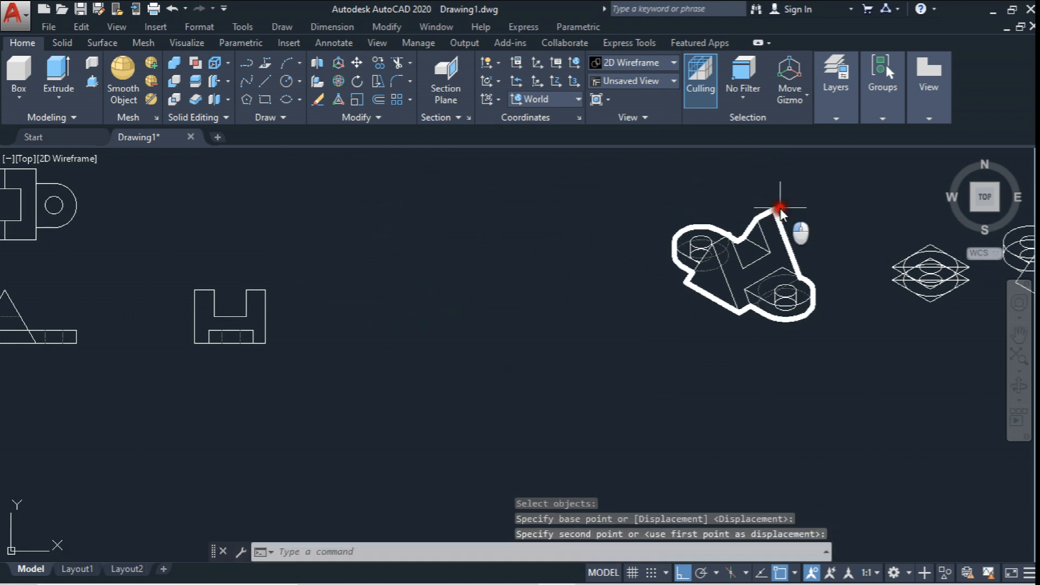
- Move the completed isometric close to the orthographic views, placing it diagonally above the side view
{"action": "scroll", "coordinate": [698, 275], "scroll_direction": "down", "scroll_amount": 3}
{"action": "left_click", "coordinate": [362, 62]}
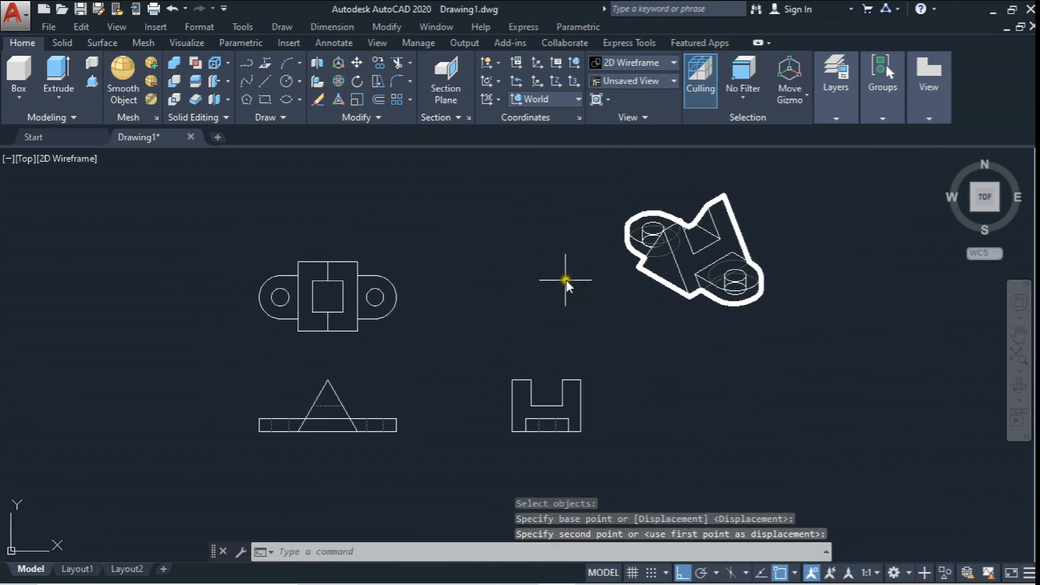
{"action": "scroll", "coordinate": [567, 280], "scroll_direction": "up", "scroll_amount": 2}
- Create a new layer named Cotas
{"action": "left_click", "coordinate": [829, 100]}
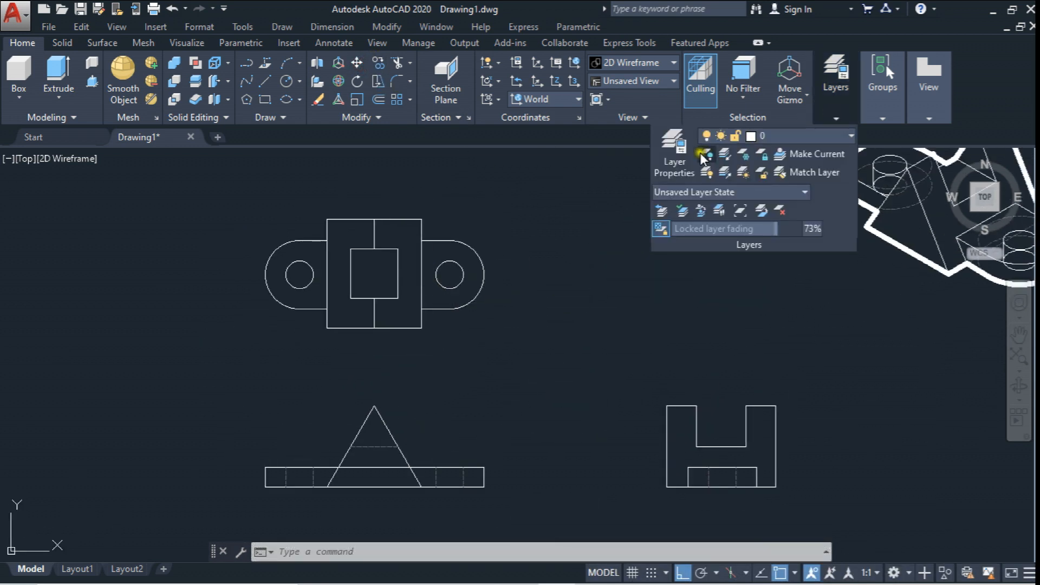
{"action": "left_click", "coordinate": [683, 150]}
{"action": "right_click", "coordinate": [388, 265]}
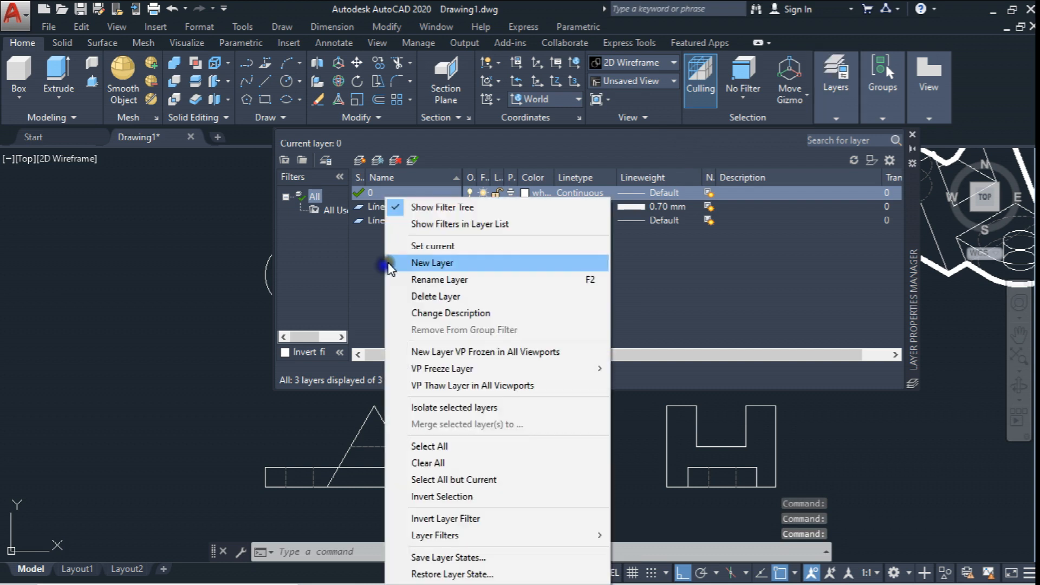
{"action": "left_click", "coordinate": [503, 262]}
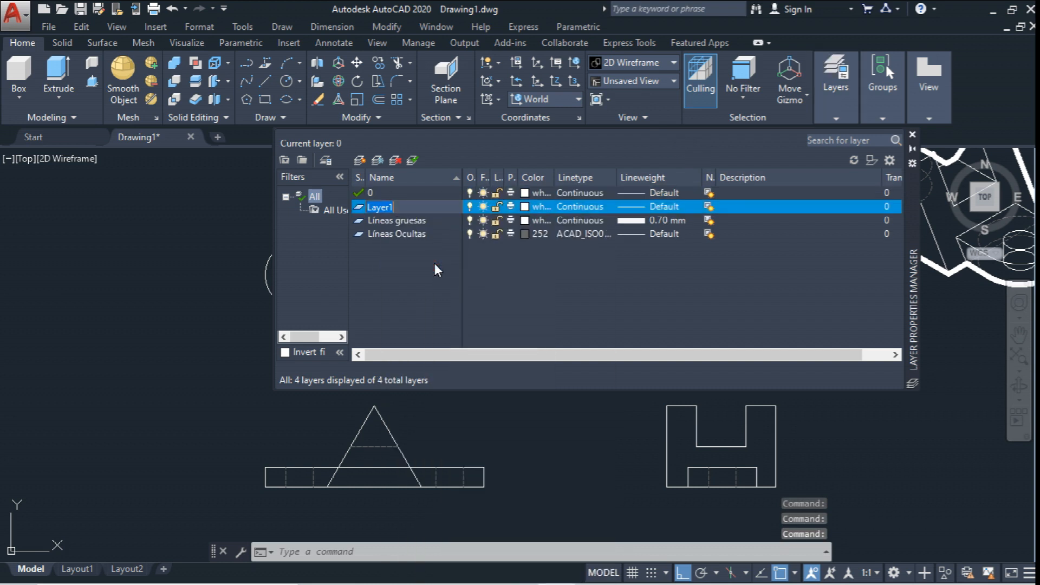
{"action": "type", "text": "Cotas"}
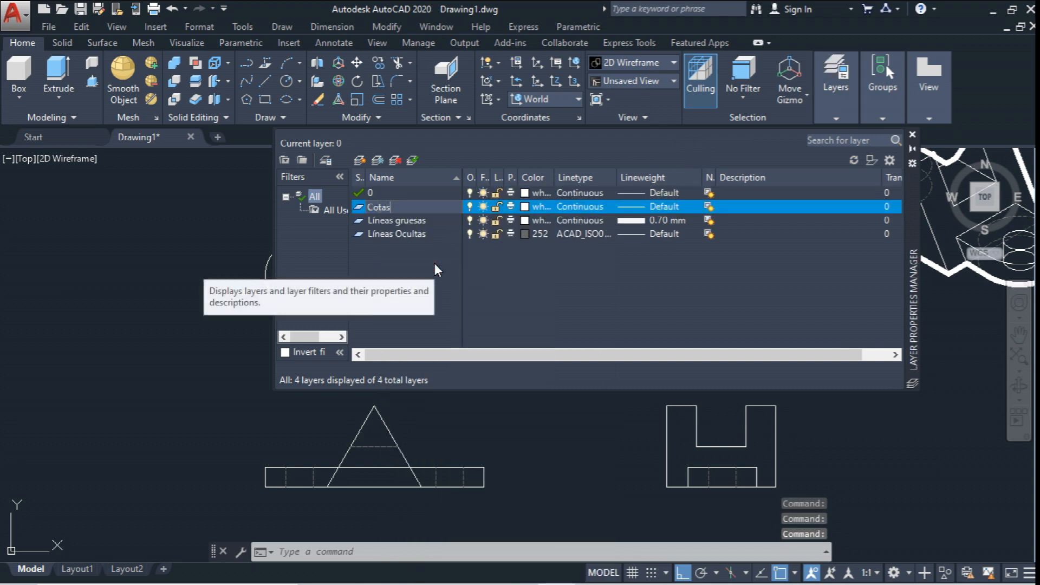
{"action": "key", "text": "Return"}
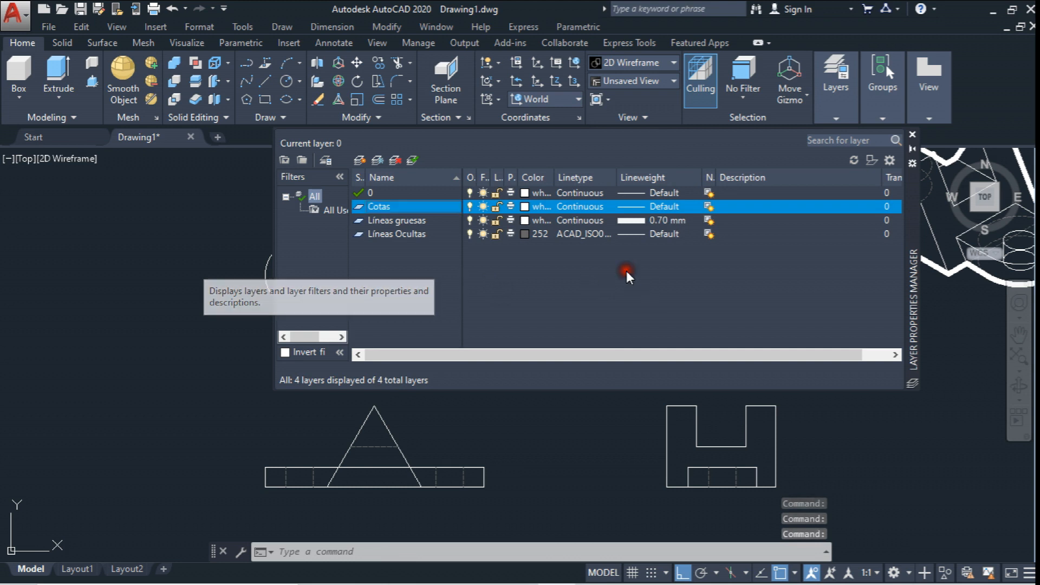
- Set the Cotas layer's lineweight to 0.15 mm
{"action": "left_click", "coordinate": [672, 205]}
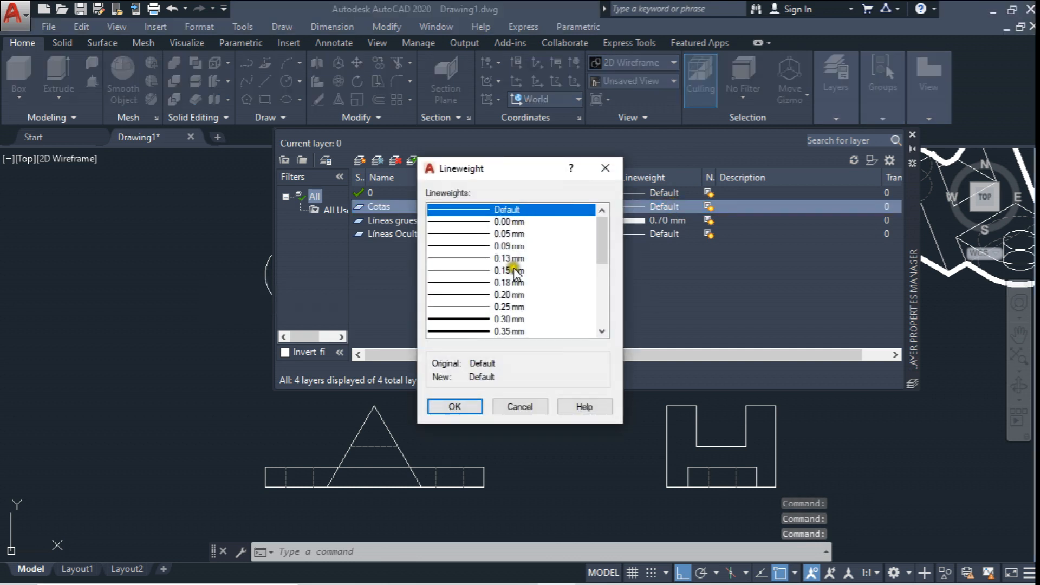
{"action": "left_click", "coordinate": [514, 270]}
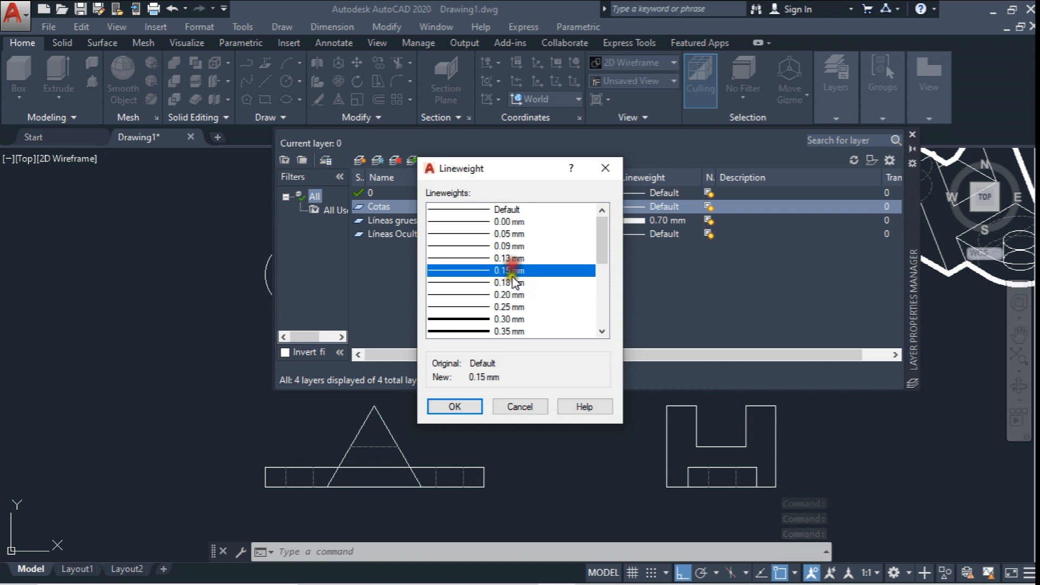
{"action": "left_click", "coordinate": [470, 405]}
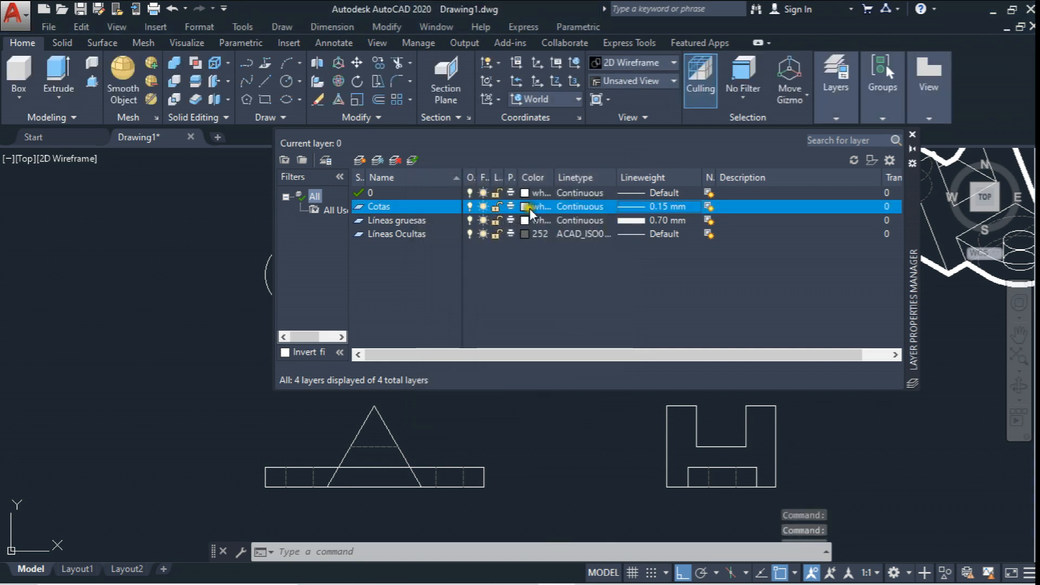
- Open the true-color settings for the Cotas layer's color
{"action": "left_click", "coordinate": [526, 207]}
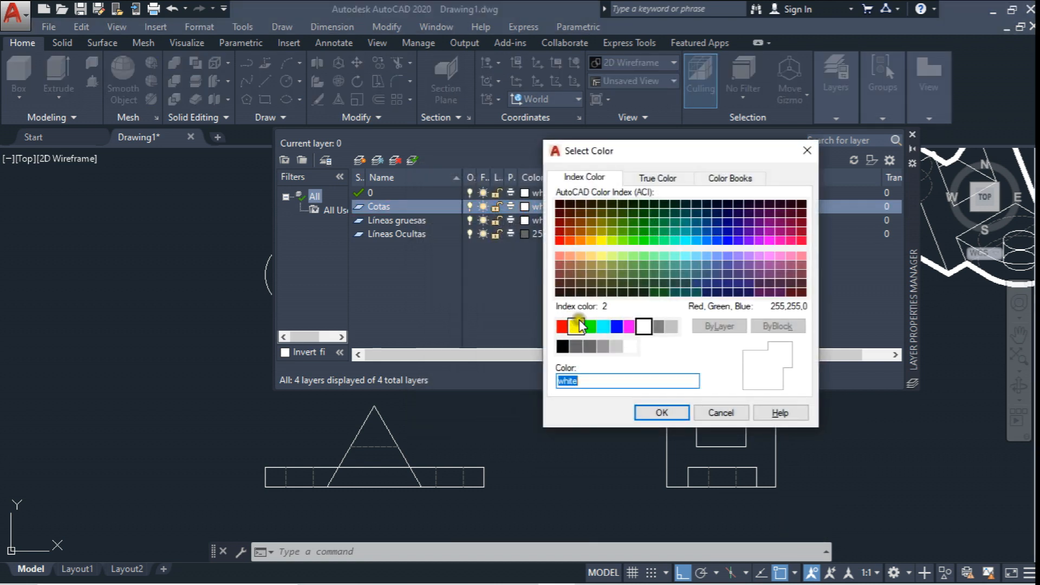
{"action": "left_click", "coordinate": [648, 180]}
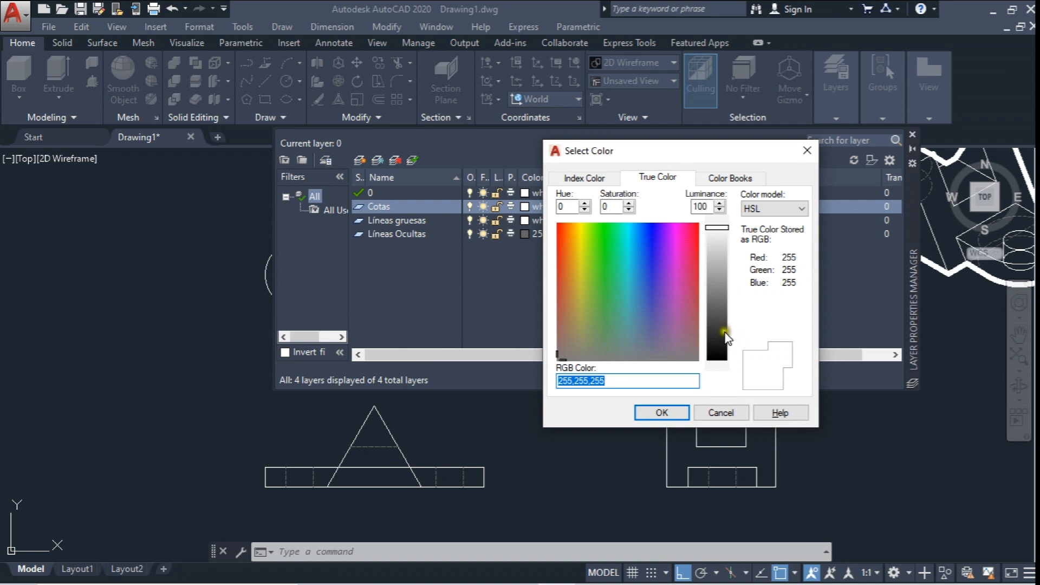
- Give the Cotas layer a dark grey true color by lowering its luminance, and close the layer properties
{"action": "mouse_move", "coordinate": [723, 340]}
{"action": "left_mouse_down"}
{"action": "mouse_move", "coordinate": [732, 341]}
{"action": "mouse_move", "coordinate": [724, 349]}
{"action": "left_mouse_up"}
{"action": "left_click", "coordinate": [662, 412]}
{"action": "left_click", "coordinate": [836, 76]}
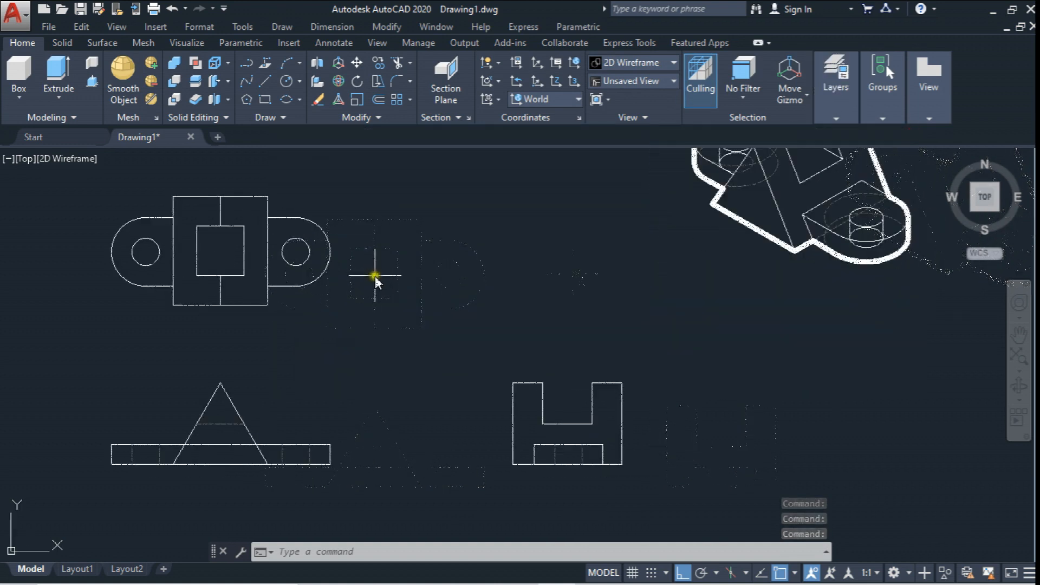
- Copy the larger sheet frame with its title block from the ejercicio 1 drawing
{"action": "scroll", "coordinate": [374, 276], "scroll_direction": "down", "scroll_amount": 4}
{"action": "mouse_move", "coordinate": [422, 278]}
{"action": "middle_mouse_down"}
{"action": "mouse_move", "coordinate": [395, 271]}
{"action": "mouse_move", "coordinate": [433, 306]}
{"action": "middle_mouse_up"}
{"action": "scroll", "coordinate": [364, 293], "scroll_direction": "up", "scroll_amount": 2}
{"action": "middle_click", "coordinate": [362, 293]}
{"action": "middle_click", "coordinate": [363, 293]}
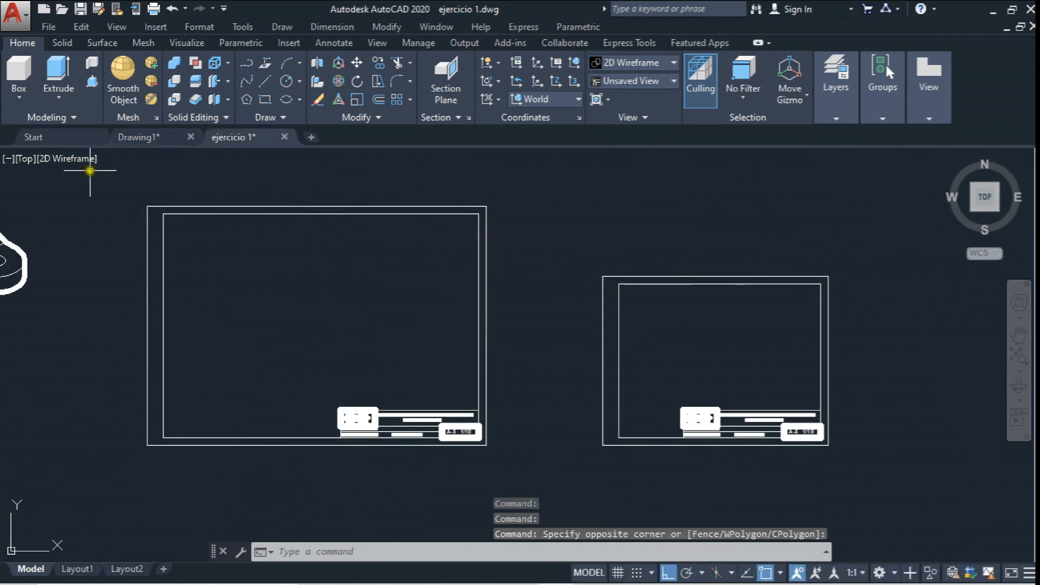
{"action": "left_click", "coordinate": [137, 182]}
{"action": "left_click", "coordinate": [494, 457]}
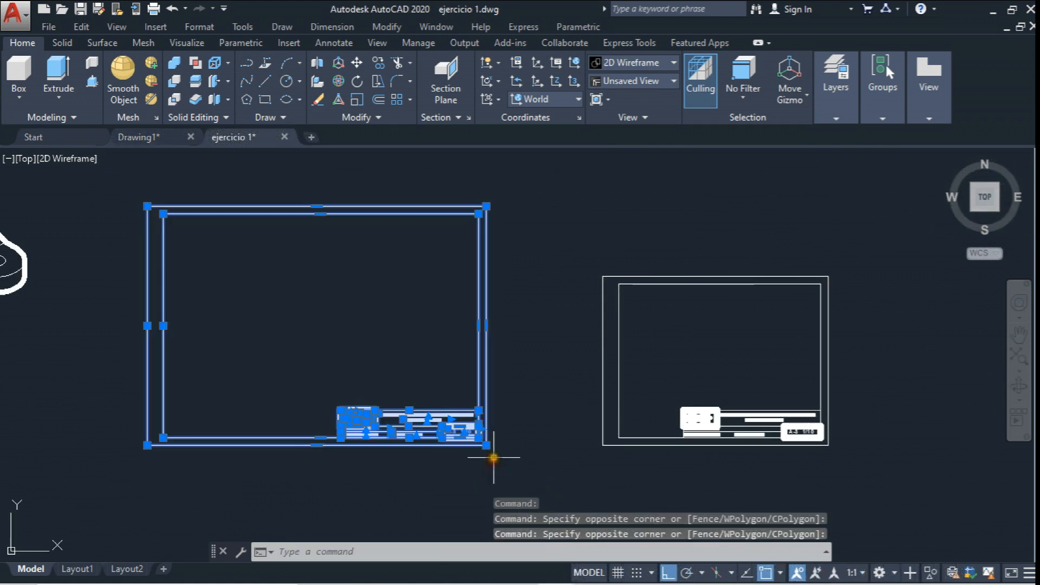
{"action": "key", "text": "ctrl+c"}
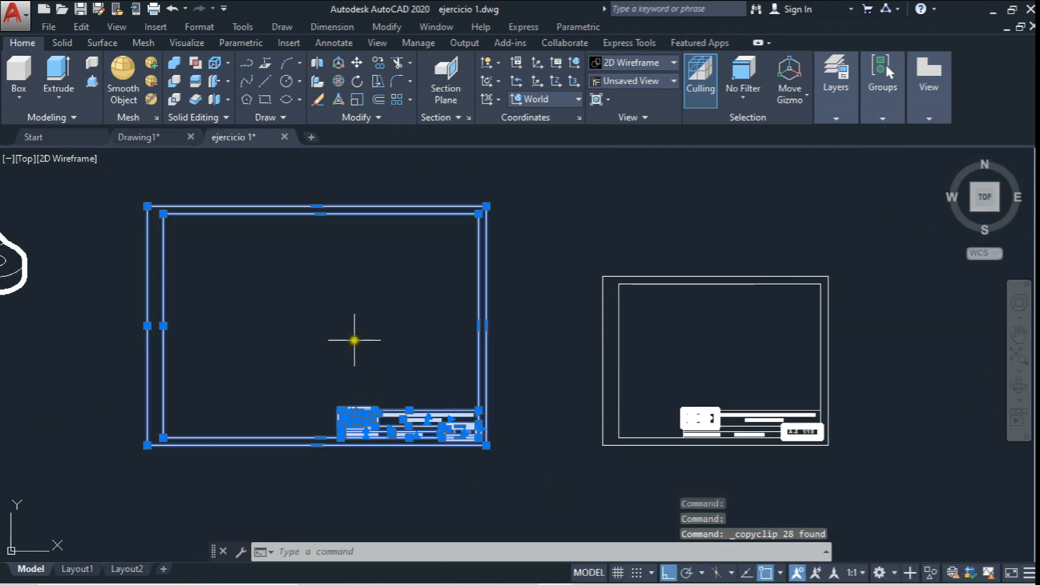
- Paste the copied sheet frame into Drawing1, in the empty space beside the isometric view
{"action": "left_click", "coordinate": [157, 142]}
{"action": "scroll", "coordinate": [511, 293], "scroll_direction": "down", "scroll_amount": 4}
{"action": "middle_click_drag", "start_coordinate": [510, 293], "coordinate": [608, 290]}
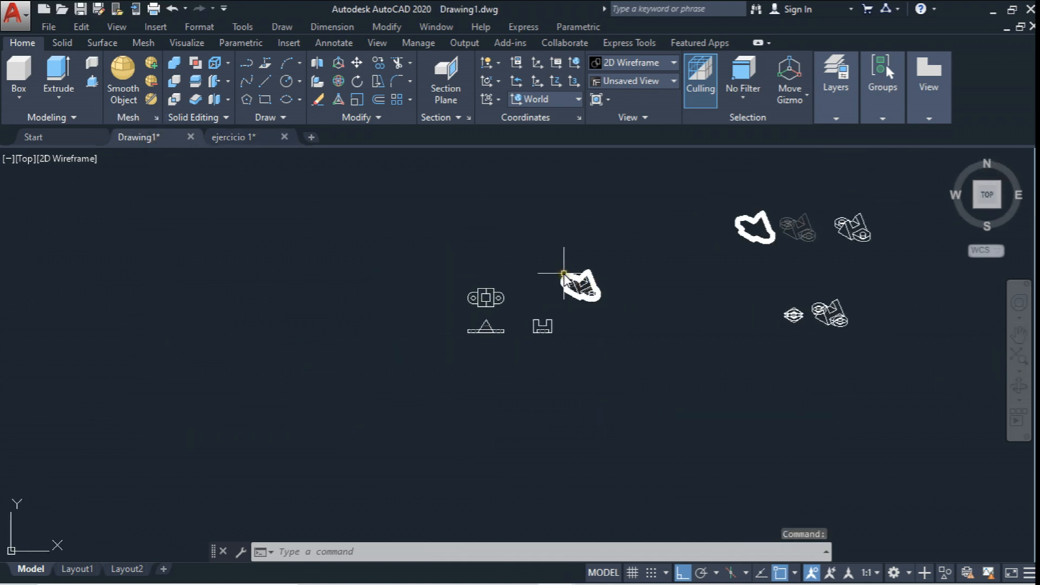
{"action": "key", "text": "ctrl+v"}
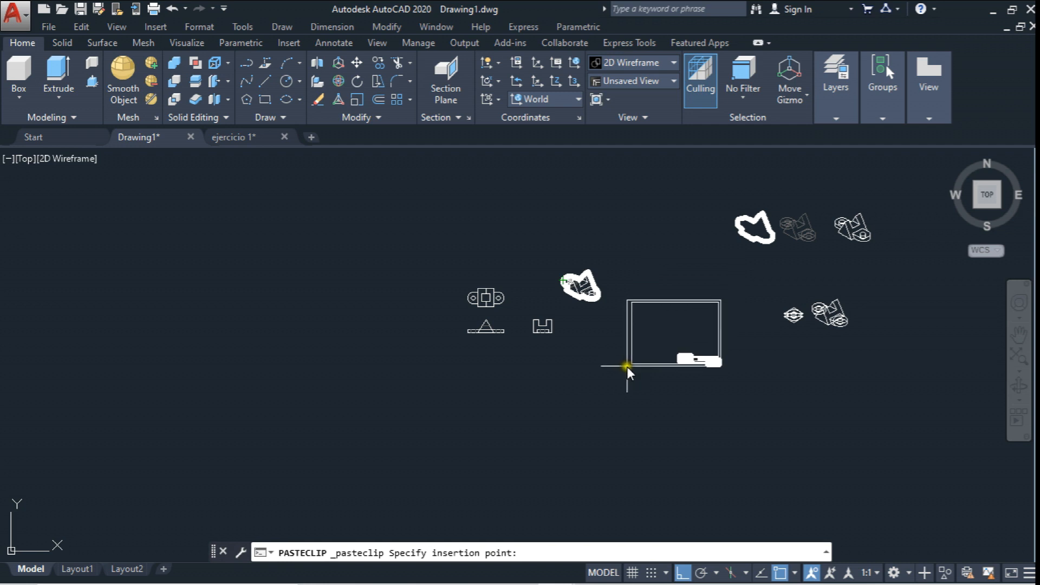
{"action": "middle_click_drag", "start_coordinate": [648, 328], "coordinate": [447, 341]}
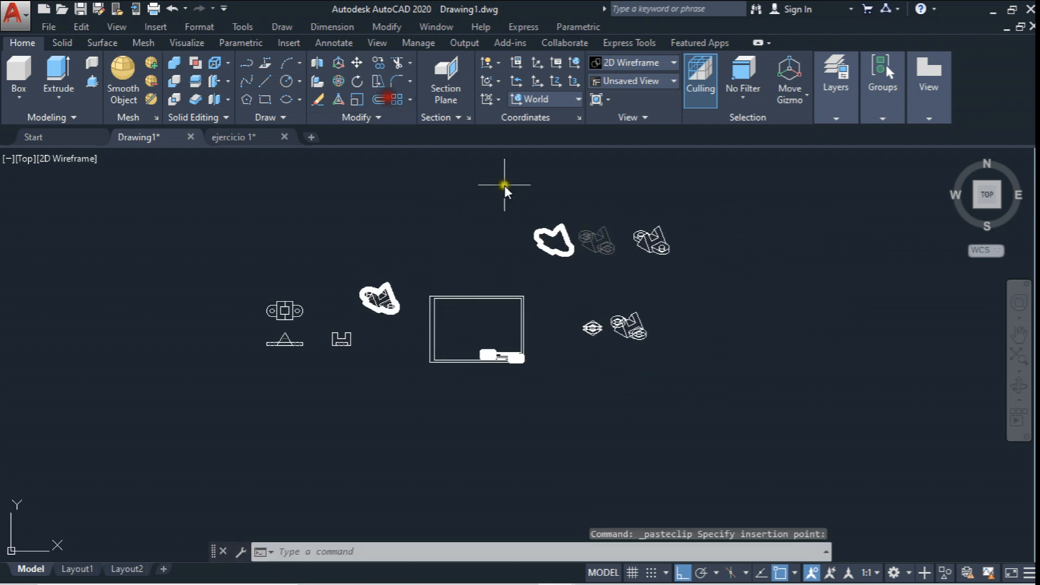
- Move the group of solid models and outline copies horizontally to the right, away from the sheet frame
{"action": "left_click", "coordinate": [351, 65]}
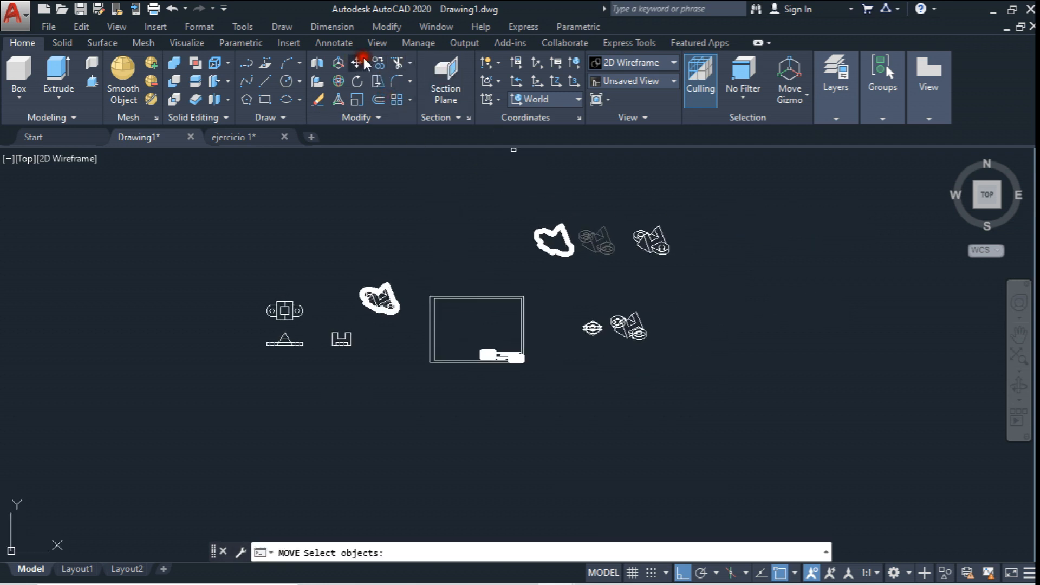
{"action": "left_click", "coordinate": [537, 185]}
{"action": "left_click", "coordinate": [769, 410]}
{"action": "left_click", "coordinate": [762, 401]}
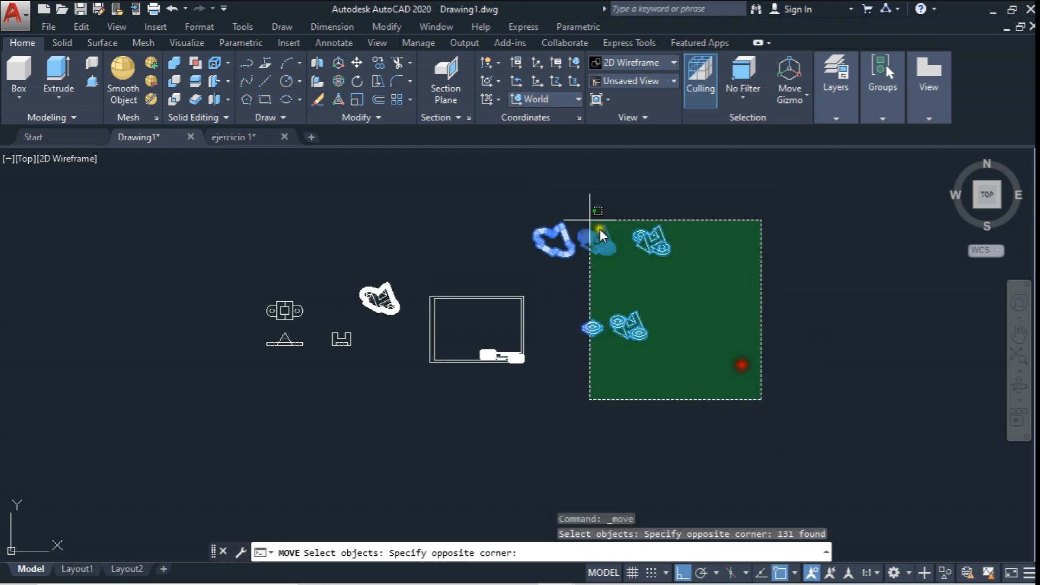
{"action": "left_click", "coordinate": [533, 172]}
{"action": "right_click", "coordinate": [558, 172]}
{"action": "left_click", "coordinate": [558, 179]}
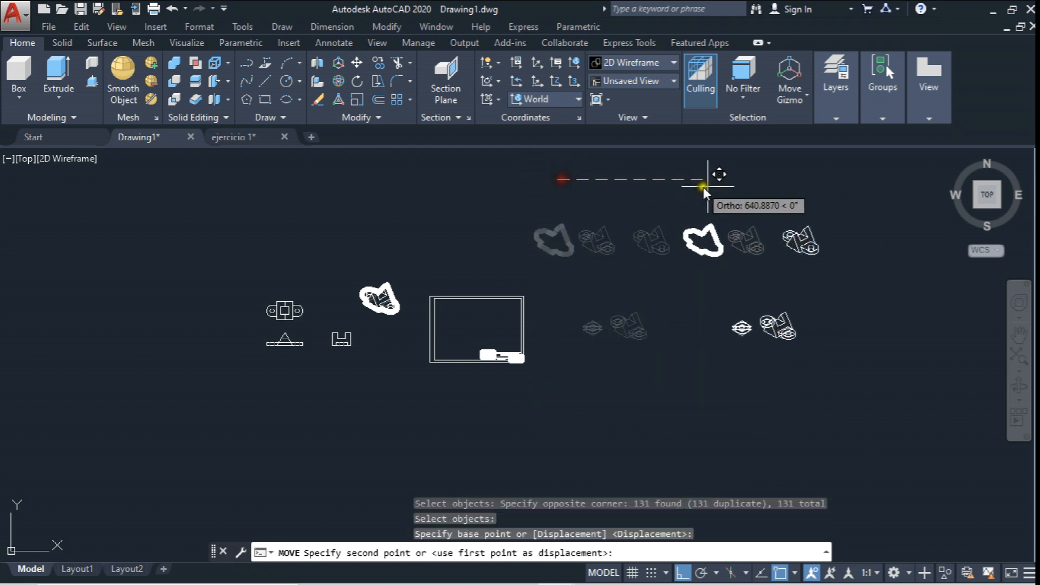
{"action": "left_click", "coordinate": [750, 182]}
- Scale the pasted sheet frame by a factor of 1.5 from its lower-left corner
{"action": "middle_click_drag", "start_coordinate": [576, 262], "coordinate": [626, 239]}
{"action": "scroll", "coordinate": [494, 276], "scroll_direction": "up", "scroll_amount": 2}
{"action": "middle_click_drag", "start_coordinate": [494, 276], "coordinate": [381, 275]}
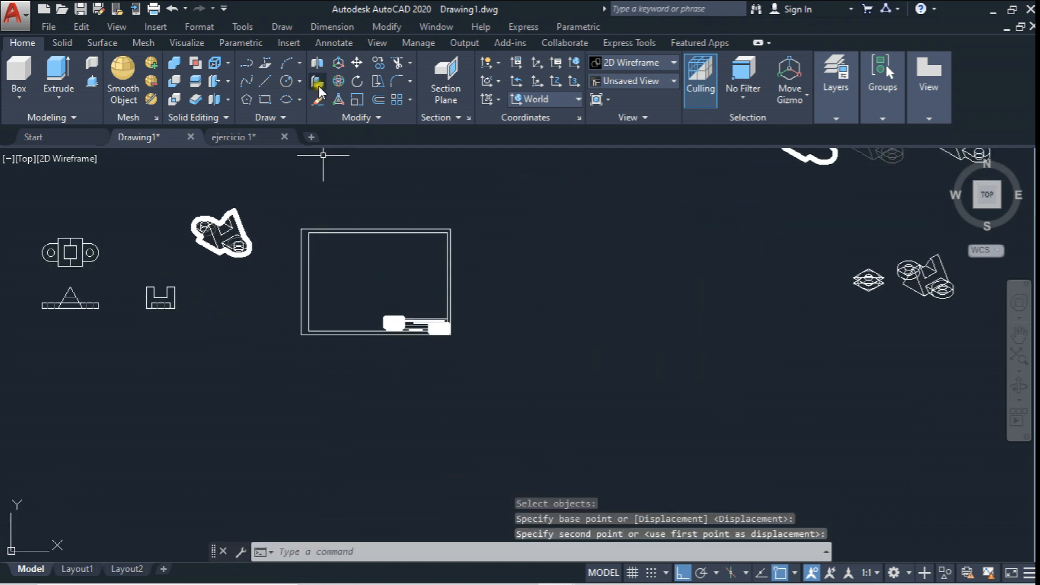
{"action": "left_click", "coordinate": [377, 81]}
{"action": "key", "text": "Escape"}
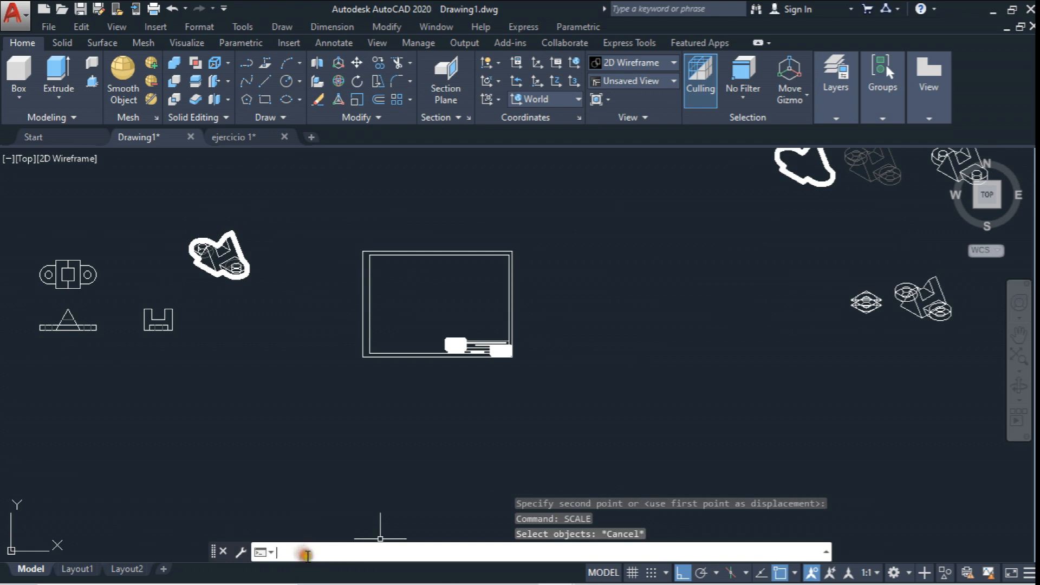
{"action": "type", "text": "scale"}
{"action": "key", "text": "Return"}
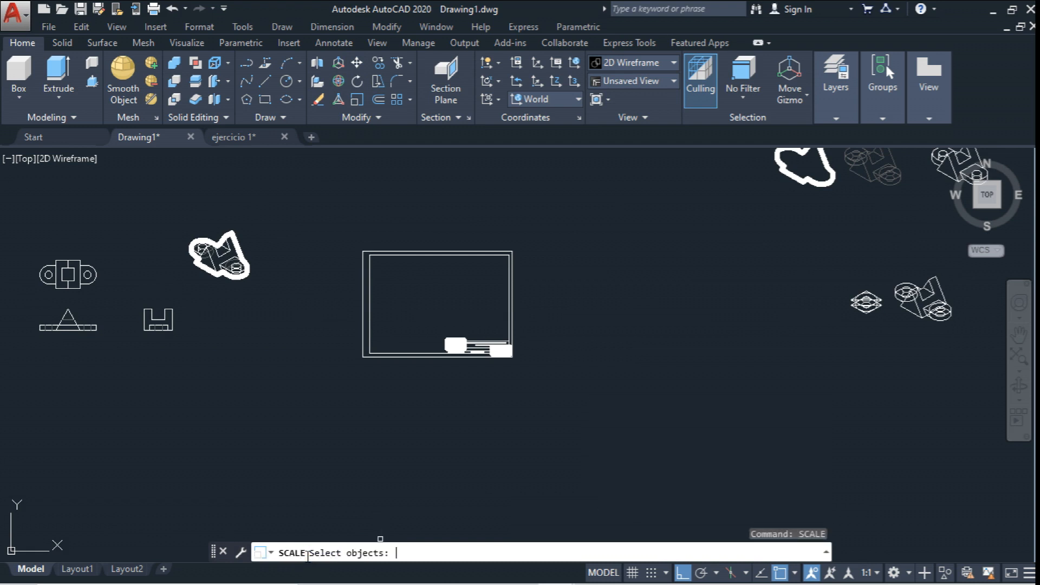
{"action": "left_click", "coordinate": [336, 236]}
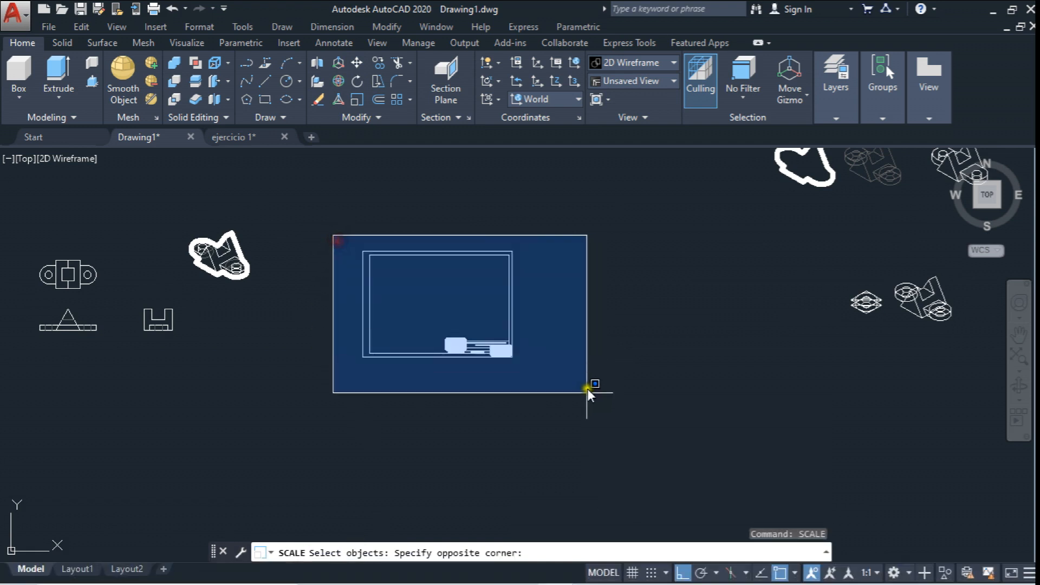
{"action": "left_click", "coordinate": [586, 404]}
{"action": "right_click", "coordinate": [491, 407]}
{"action": "left_click", "coordinate": [362, 357]}
{"action": "type", "text": "1.5"}
{"action": "key", "text": "Return"}
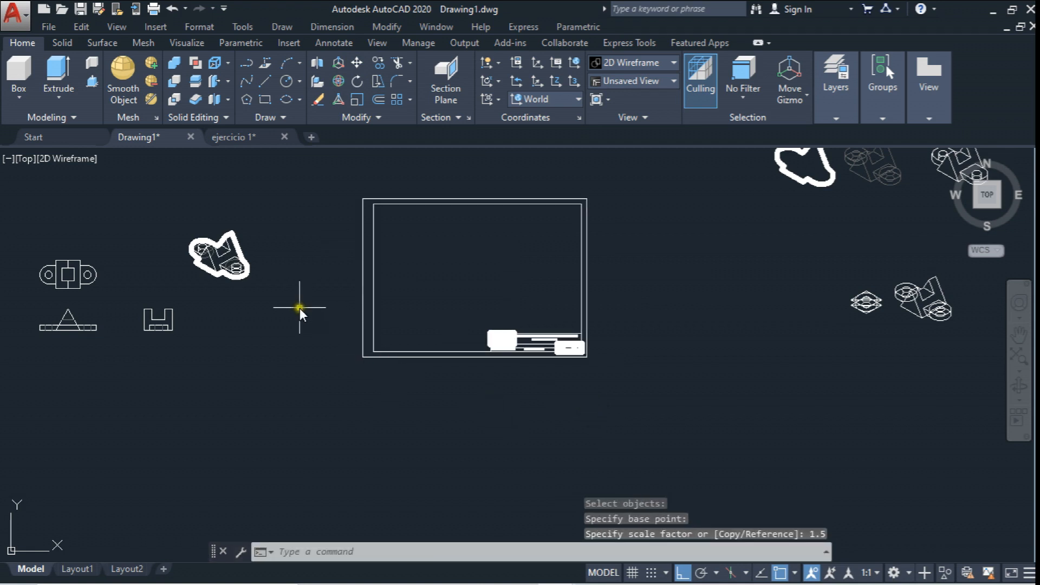
{"action": "middle_click_drag", "start_coordinate": [301, 307], "coordinate": [330, 314]}
{"action": "left_click", "coordinate": [356, 64]}
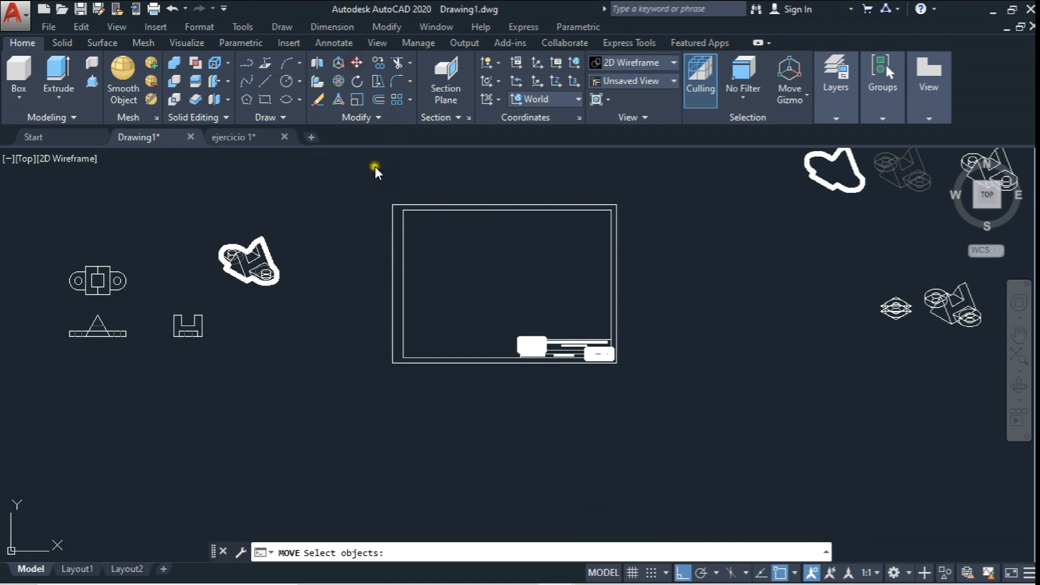
{"action": "left_click", "coordinate": [375, 165]}
{"action": "left_click", "coordinate": [732, 415]}
{"action": "right_click", "coordinate": [545, 430]}
{"action": "left_click", "coordinate": [479, 427]}
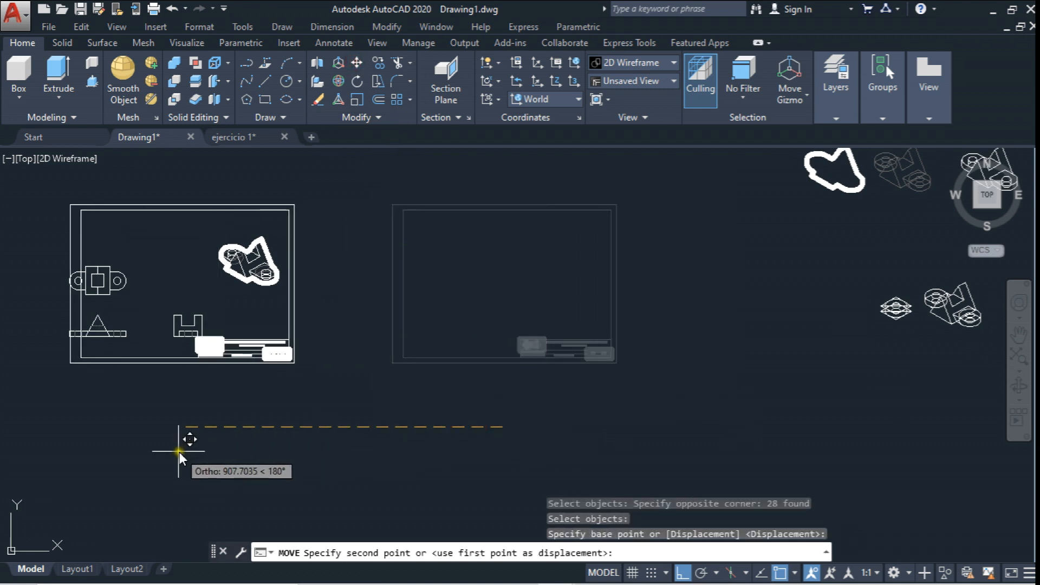
{"action": "key", "text": "Escape"}
- Undo the last scaling of the sheet frame
{"action": "key", "text": "ctrl+z"}
{"action": "key", "text": "ctrl+z"}
{"action": "key", "text": "ctrl+z"}
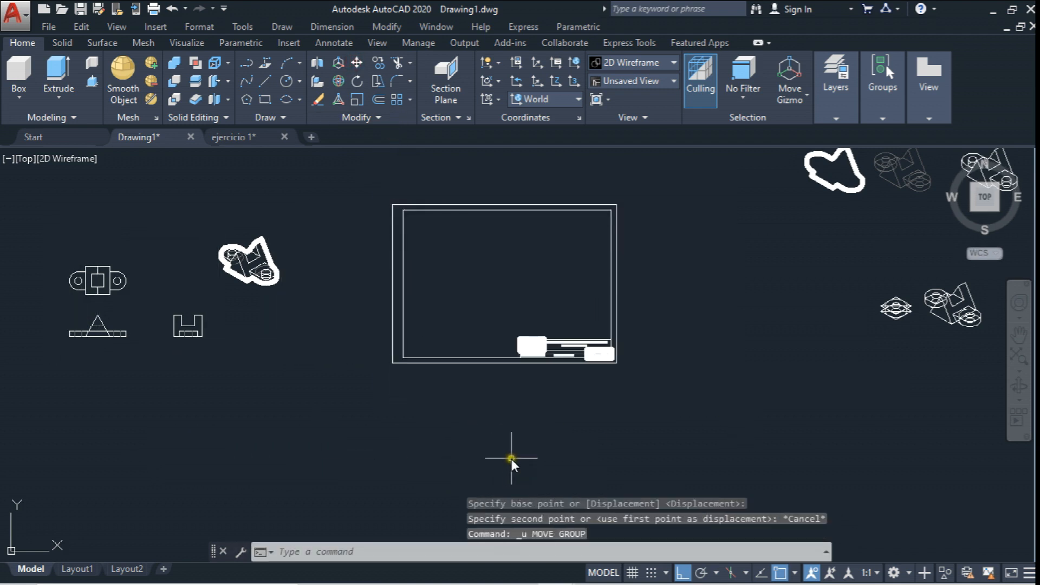
- Scale the sheet frame and title block by a factor of 2 from the frame's lower-left corner
{"action": "type", "text": "sc"}
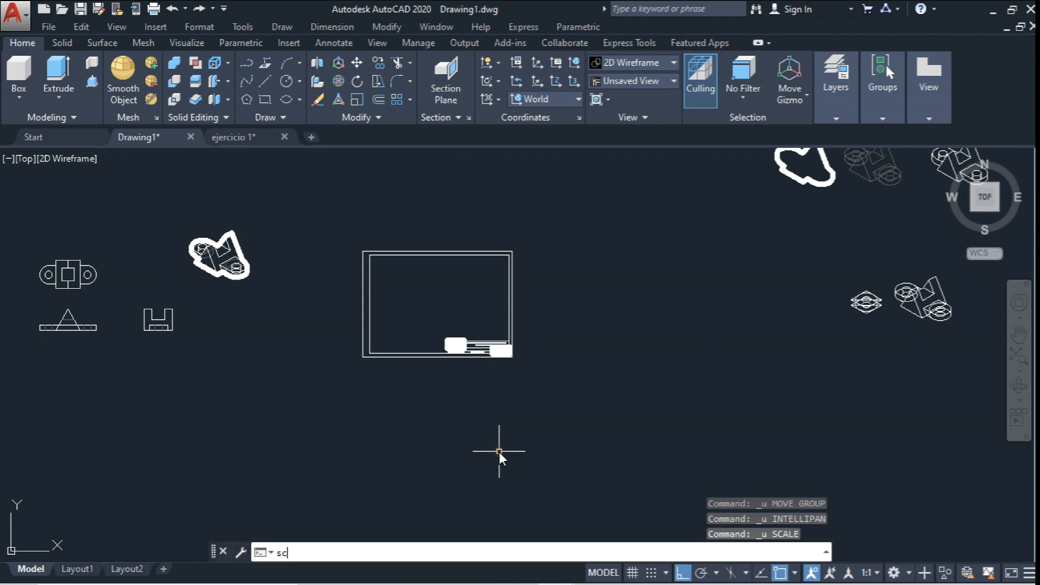
{"action": "type", "text": "ale"}
{"action": "key", "text": "Return"}
{"action": "left_click", "coordinate": [344, 221]}
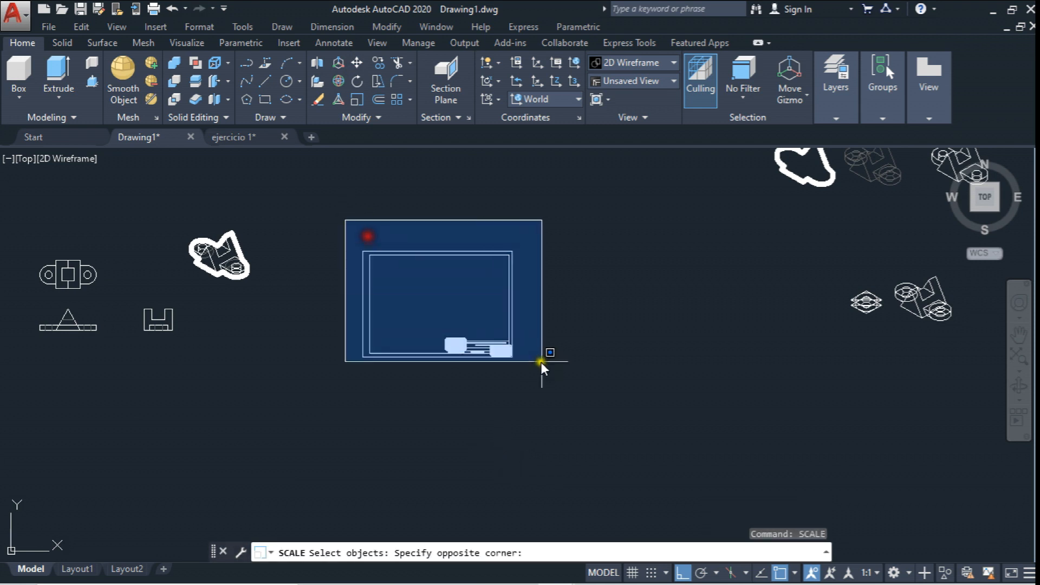
{"action": "left_click", "coordinate": [541, 360]}
{"action": "key", "text": "Return"}
{"action": "left_click", "coordinate": [362, 357]}
{"action": "type", "text": "2"}
{"action": "key", "text": "Return"}
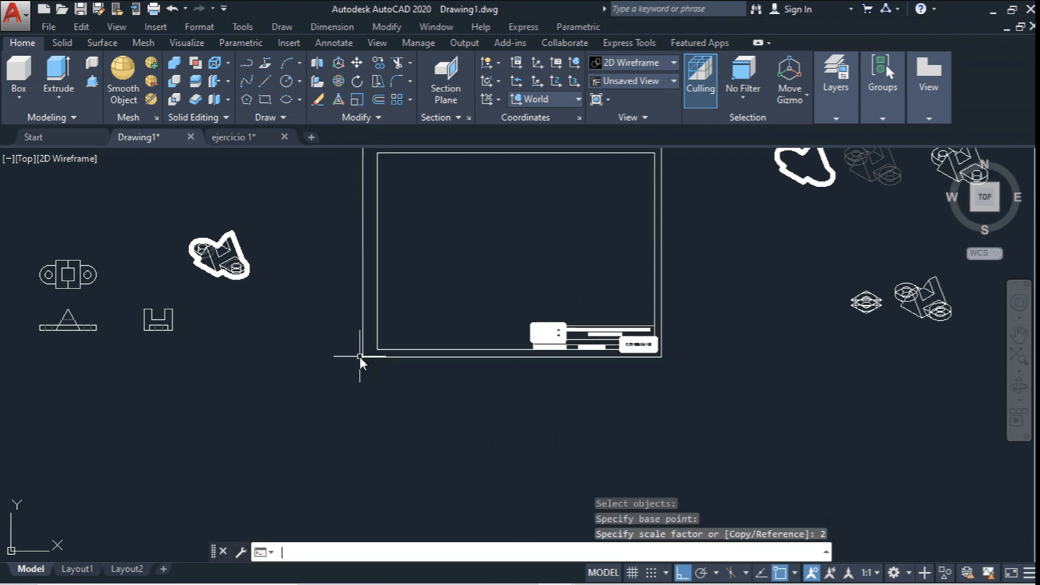
- Move the sheet frame left over the orthographic and isometric views, and shift it down to enclose them above the title block
{"action": "middle_click_drag", "start_coordinate": [306, 176], "coordinate": [338, 244]}
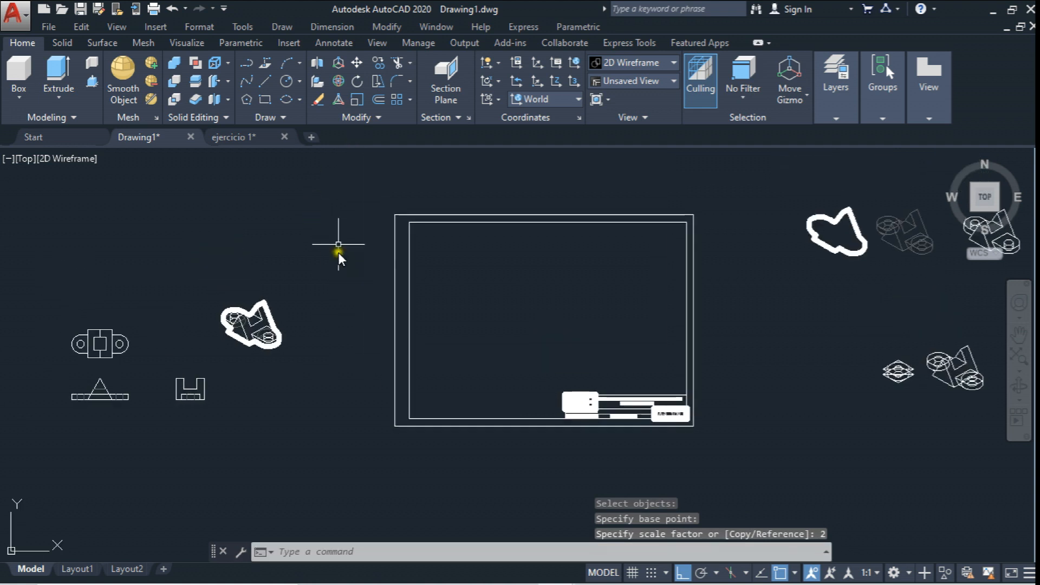
{"action": "left_click", "coordinate": [356, 62]}
{"action": "left_click", "coordinate": [360, 180]}
{"action": "left_click", "coordinate": [718, 452]}
{"action": "key", "text": "Return"}
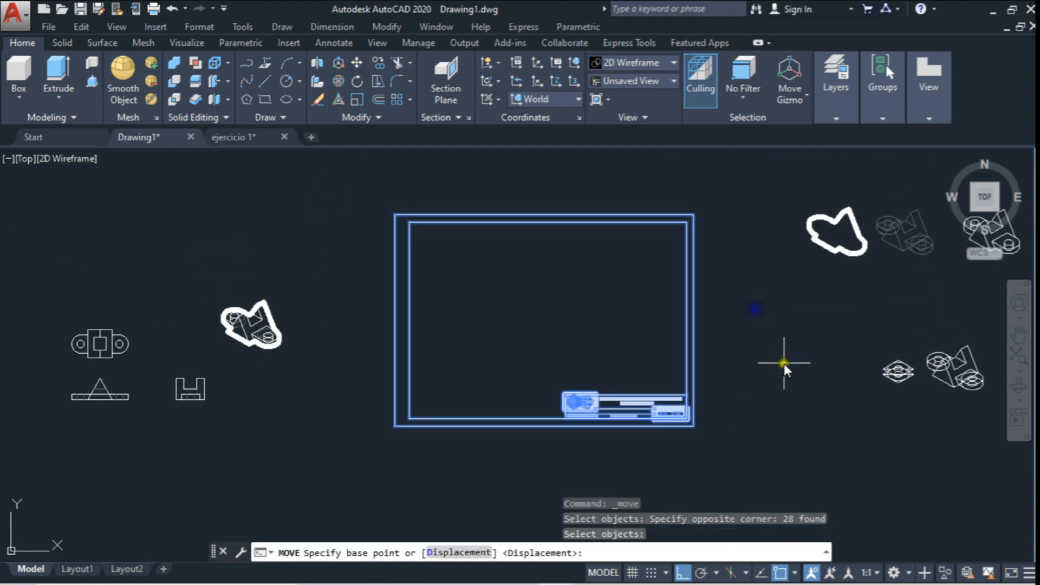
{"action": "left_click", "coordinate": [785, 361]}
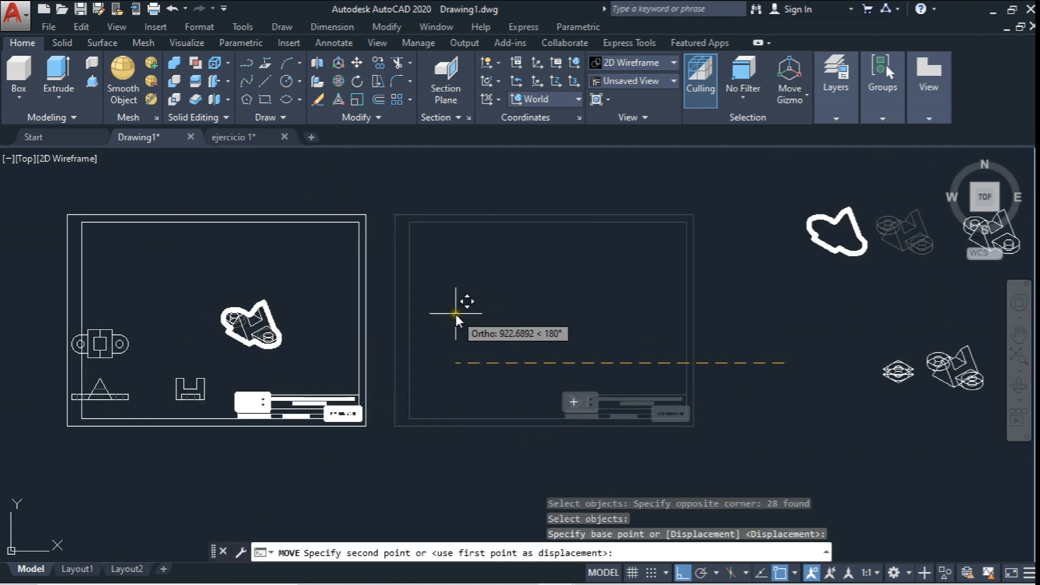
{"action": "left_click", "coordinate": [433, 313]}
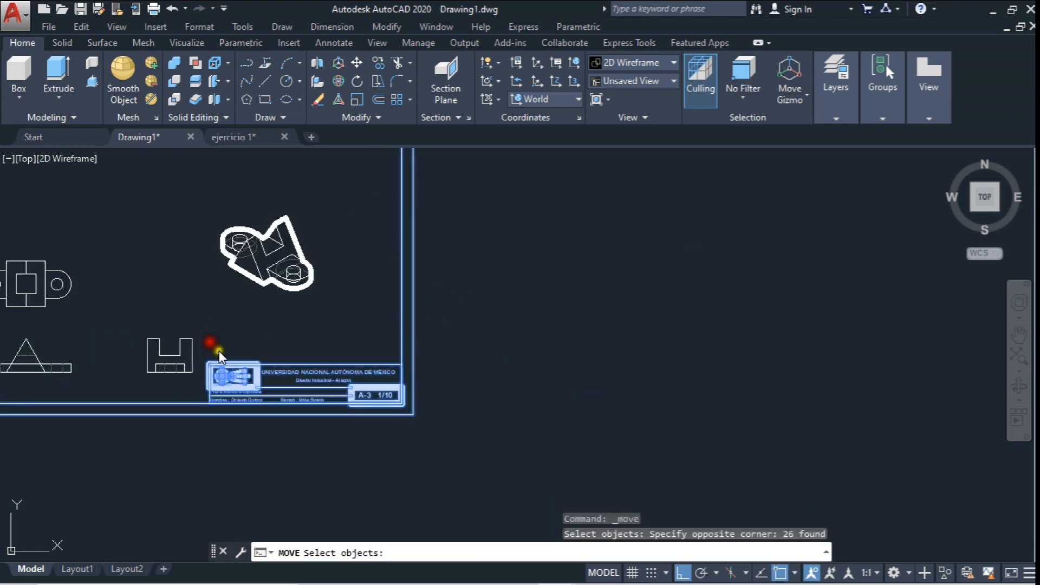
{"action": "scroll", "coordinate": [446, 389], "scroll_direction": "down", "scroll_amount": 3}
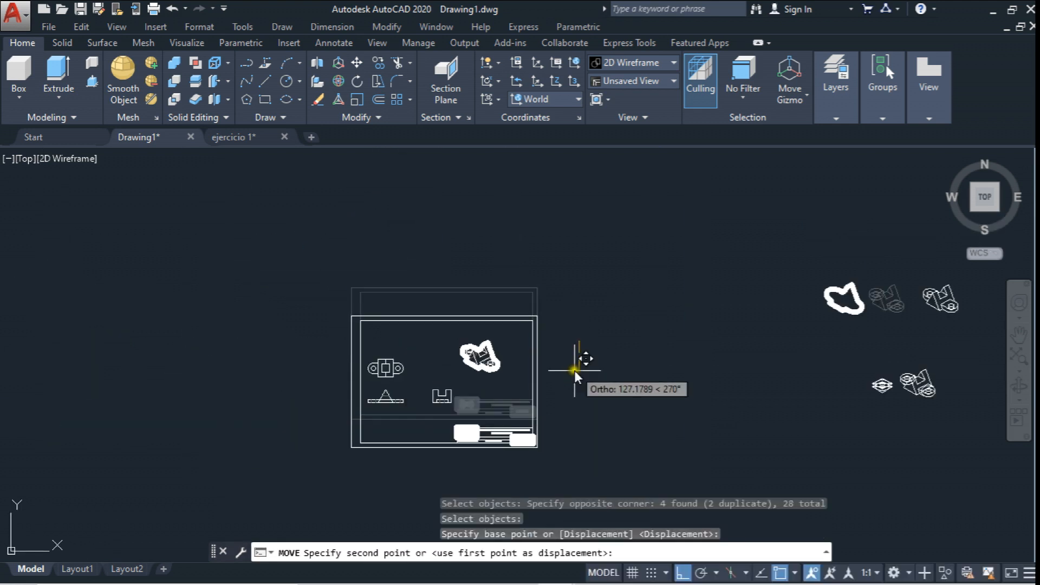
{"action": "left_click", "coordinate": [572, 386]}
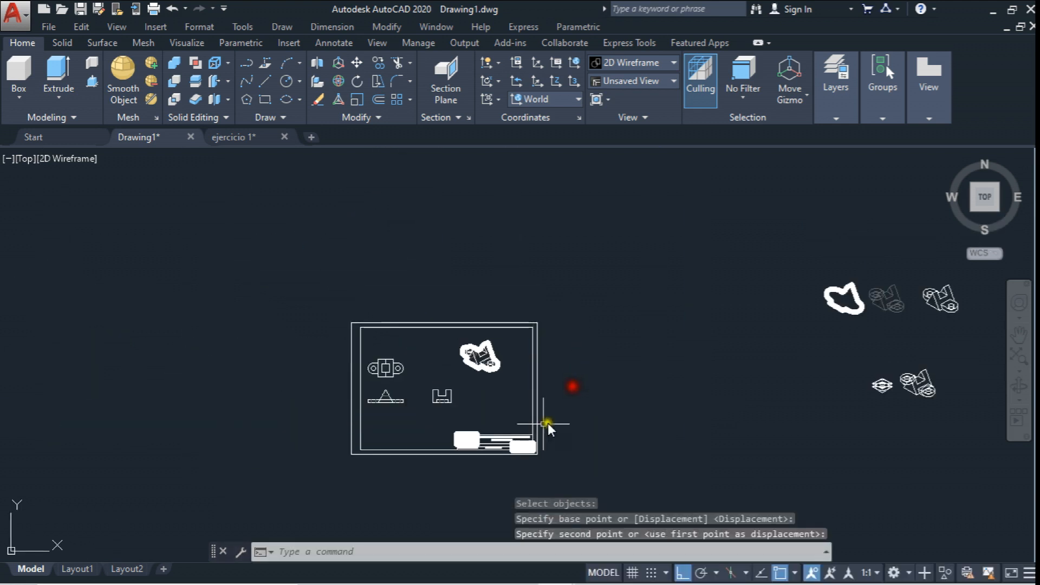
- Move the isometric view horizontally to the right, toward the upper-right corner of the sheet
{"action": "scroll", "coordinate": [399, 304], "scroll_direction": "up", "scroll_amount": 4}
{"action": "left_click", "coordinate": [353, 64]}
{"action": "middle_click_drag", "start_coordinate": [352, 210], "coordinate": [346, 319]}
{"action": "left_click", "coordinate": [331, 232]}
{"action": "left_click", "coordinate": [471, 347]}
{"action": "key", "text": "Return"}
{"action": "left_click", "coordinate": [591, 303]}
{"action": "left_click", "coordinate": [656, 301]}
- Shift the isometric view slightly farther right inside the sheet frame
{"action": "left_click", "coordinate": [356, 63]}
{"action": "left_click", "coordinate": [406, 232]}
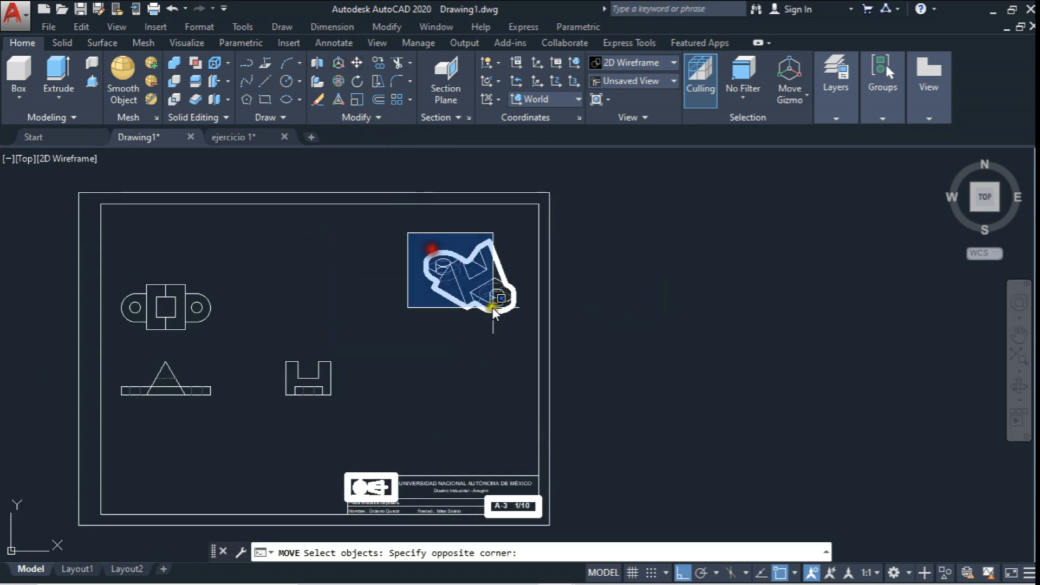
{"action": "left_click", "coordinate": [545, 356]}
{"action": "key", "text": "Return"}
{"action": "left_click", "coordinate": [619, 276]}
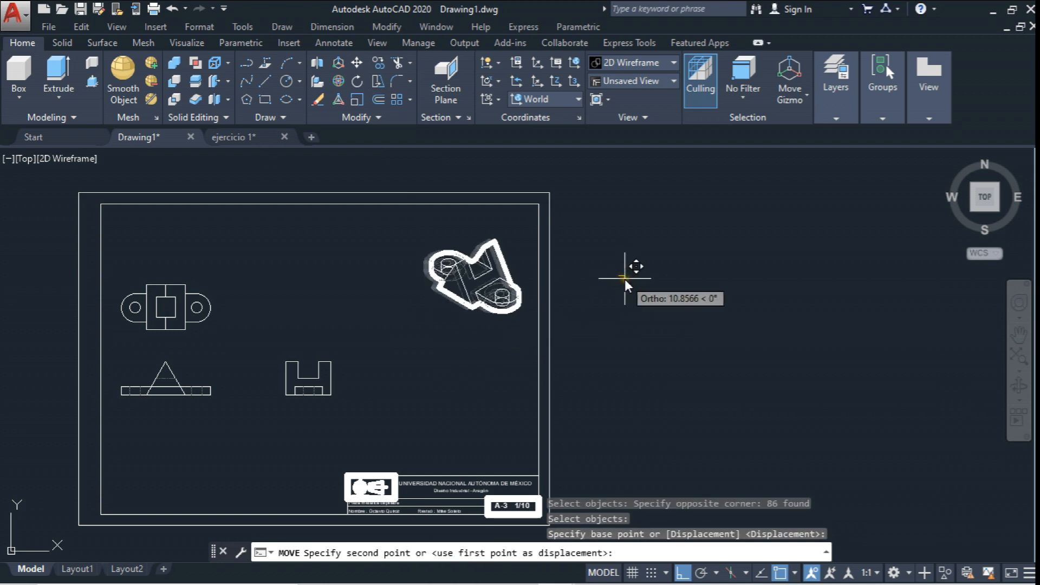
{"action": "left_click", "coordinate": [623, 280]}
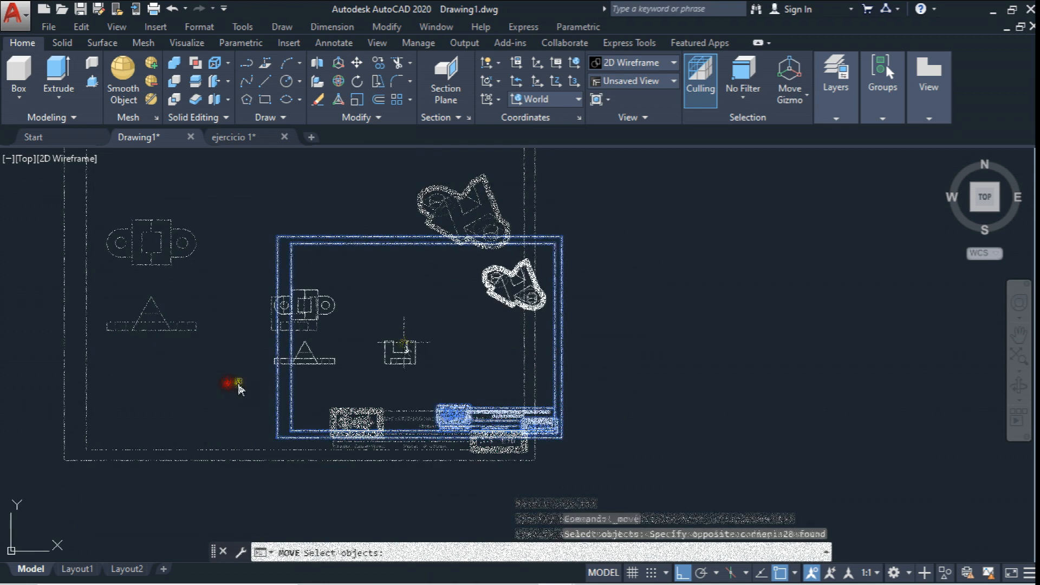
- Shift the sheet frame slightly left so the top and front views sit inside its inner border
{"action": "key", "text": "Return"}
{"action": "left_click", "coordinate": [755, 302]}
{"action": "left_click", "coordinate": [730, 301]}
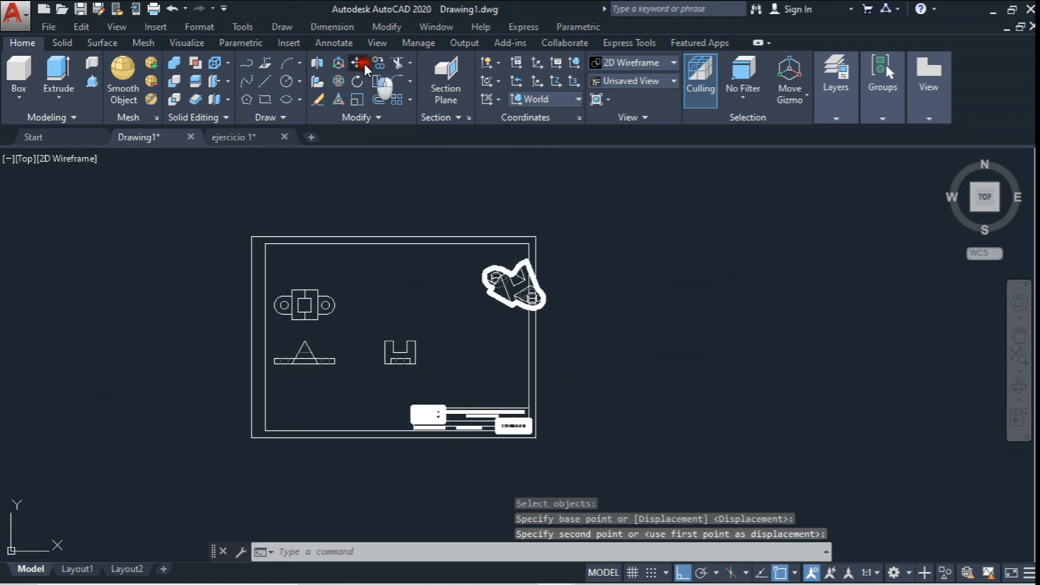
- Move the isometric view about 65 units left so it sits inside the sheet's inner border
{"action": "left_click", "coordinate": [358, 63]}
{"action": "left_click", "coordinate": [448, 193]}
{"action": "left_click", "coordinate": [594, 327]}
{"action": "key", "text": "Return"}
{"action": "left_click", "coordinate": [590, 266]}
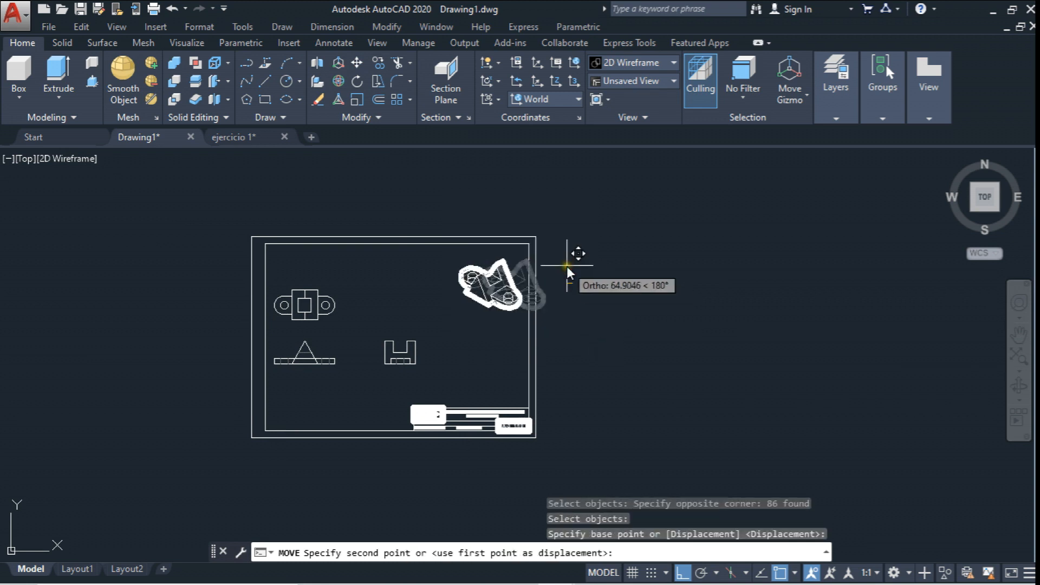
{"action": "left_click", "coordinate": [566, 265]}
- Move the U-shaped side view horizontally left, closer to the front view
{"action": "scroll", "coordinate": [406, 341], "scroll_direction": "up", "scroll_amount": 4}
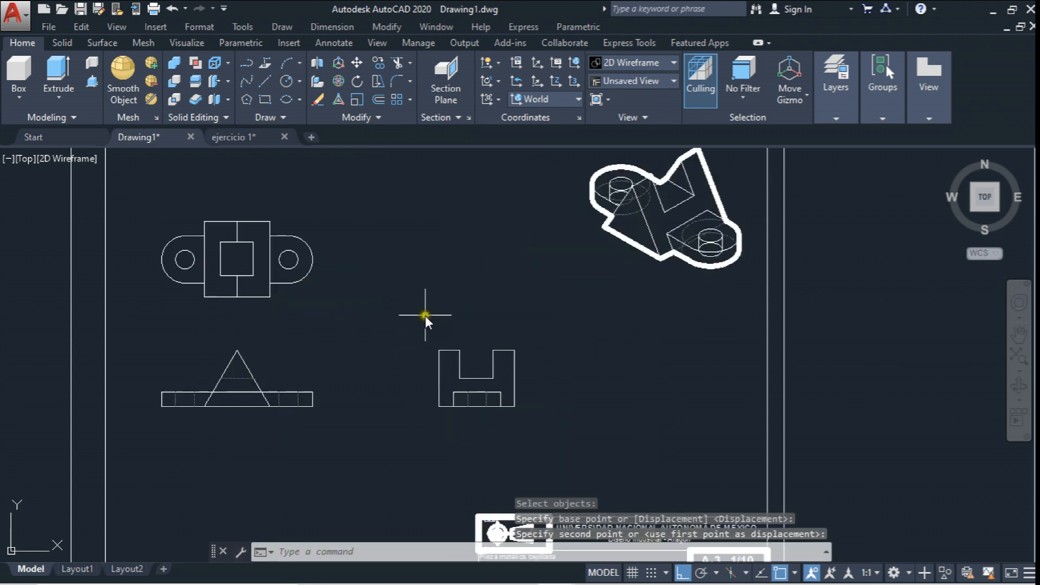
{"action": "left_click", "coordinate": [357, 62]}
{"action": "left_click", "coordinate": [427, 328]}
{"action": "left_click", "coordinate": [535, 419]}
{"action": "key", "text": "Return"}
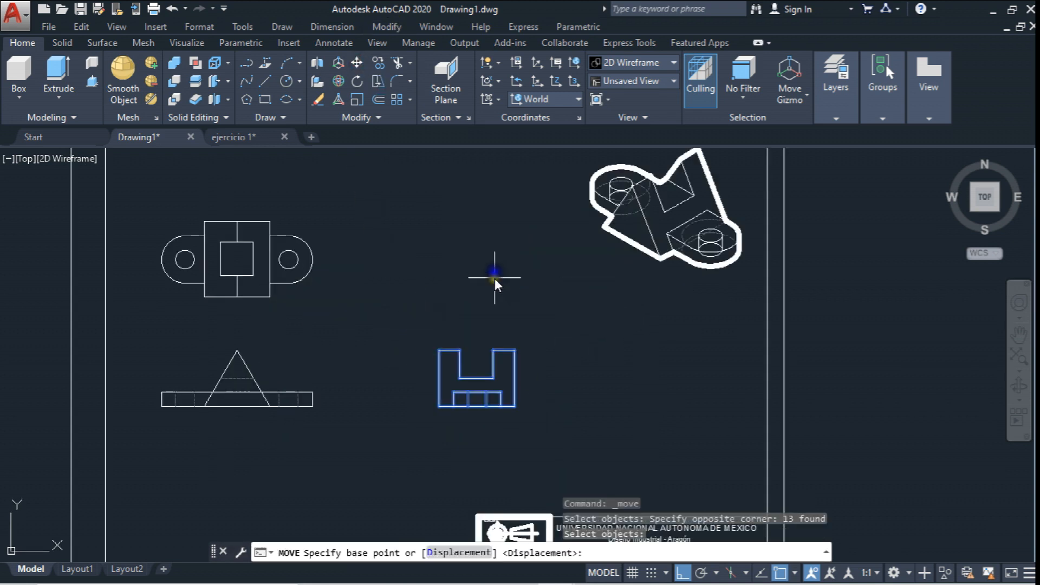
{"action": "left_click", "coordinate": [494, 270]}
{"action": "left_click", "coordinate": [448, 267]}
{"action": "middle_click_drag", "start_coordinate": [537, 320], "coordinate": [577, 353]}
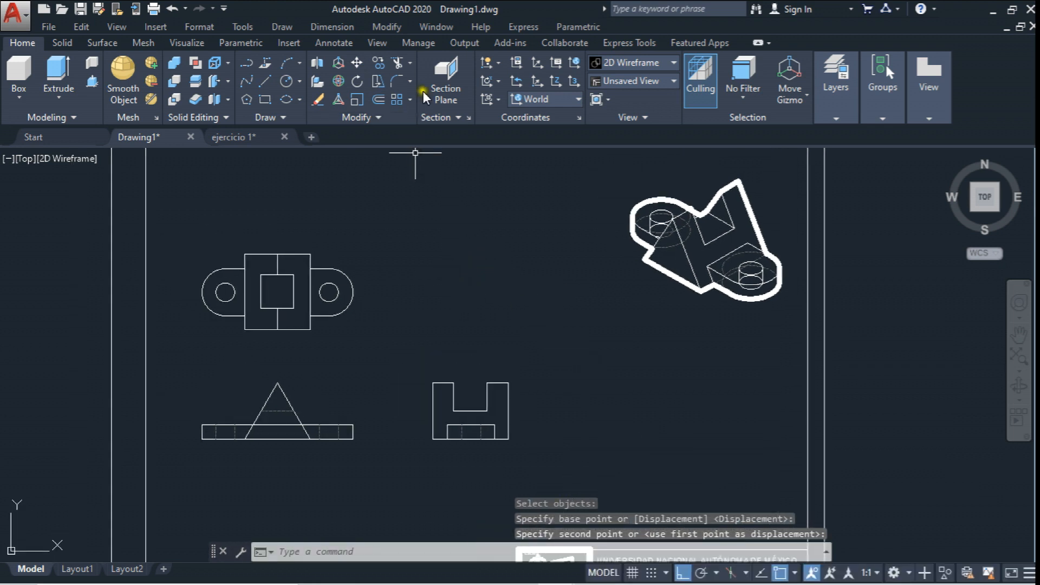
- Make the Cotas layer current
{"action": "left_click", "coordinate": [882, 118]}
{"action": "left_click", "coordinate": [836, 118]}
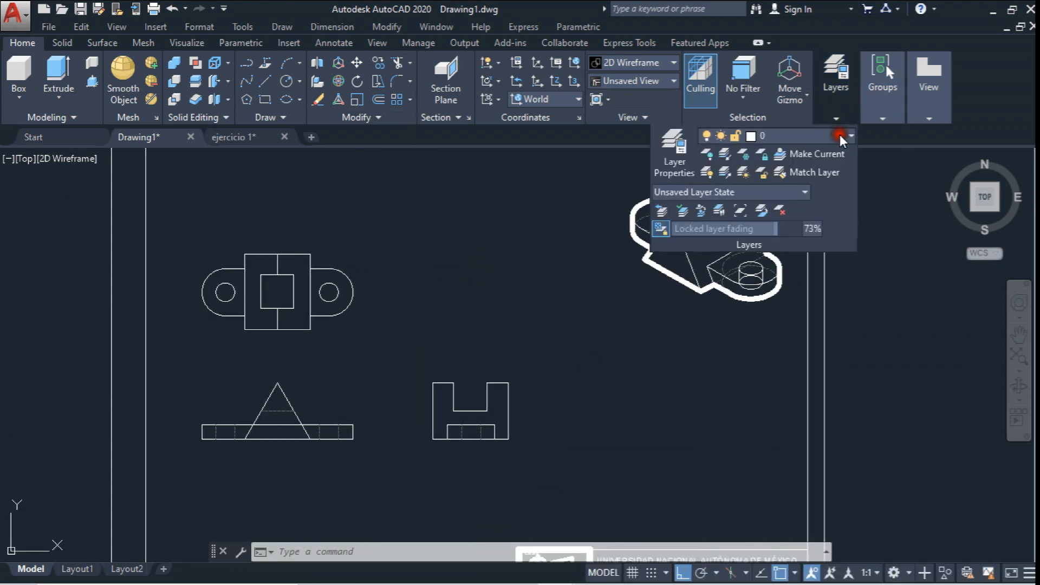
{"action": "left_click", "coordinate": [840, 135]}
{"action": "left_click", "coordinate": [791, 174]}
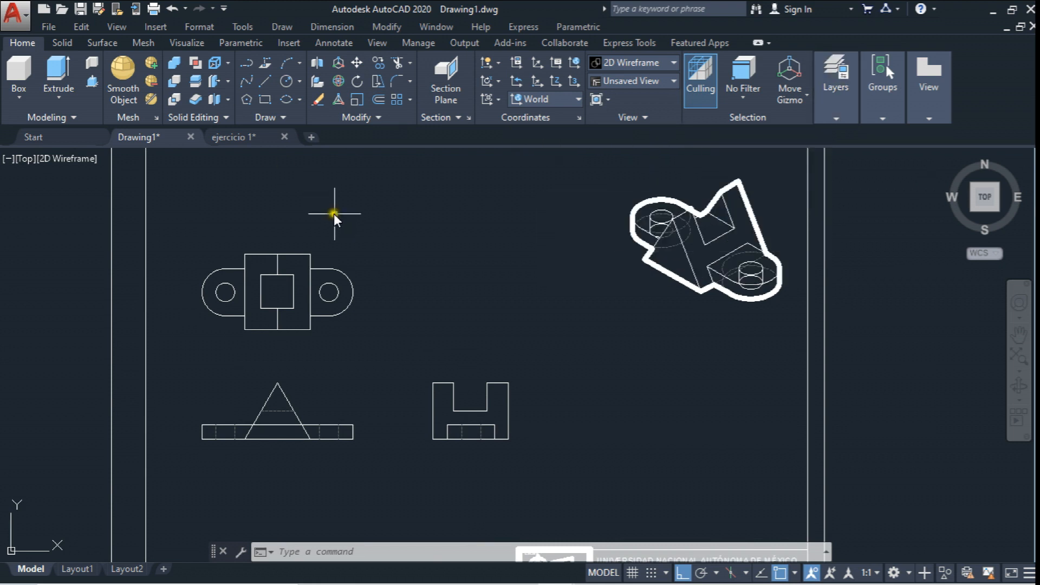
{"action": "left_click", "coordinate": [333, 44]}
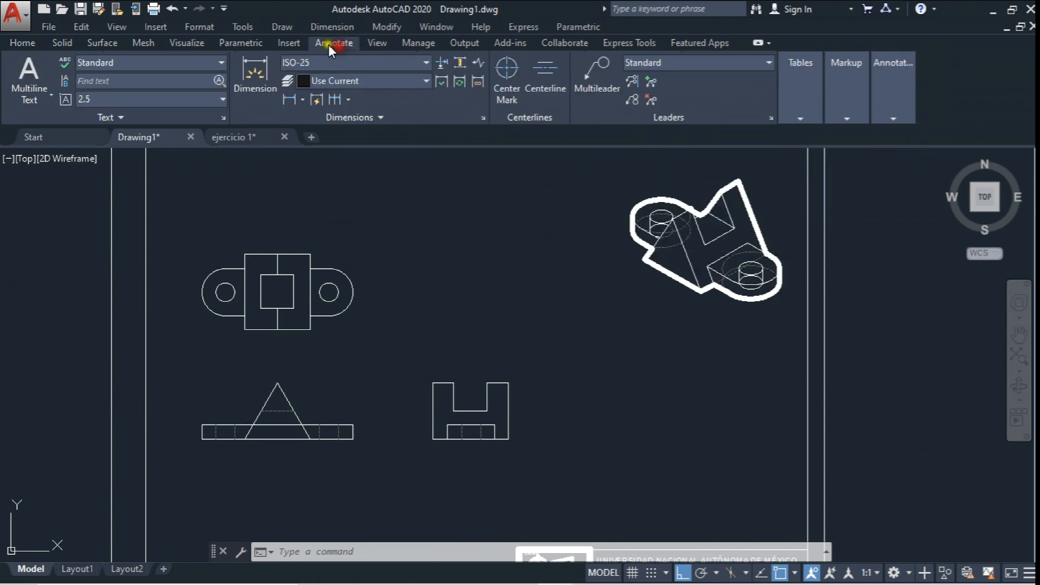
{"action": "left_click", "coordinate": [289, 99]}
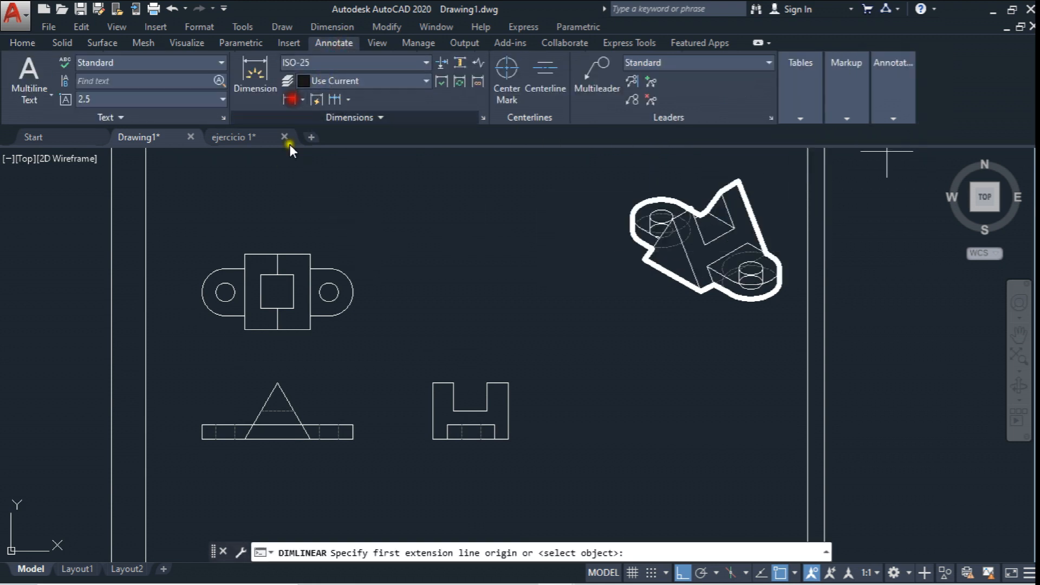
{"action": "left_click", "coordinate": [201, 293]}
{"action": "left_click", "coordinate": [356, 287]}
{"action": "middle_click_drag", "start_coordinate": [350, 247], "coordinate": [364, 233]}
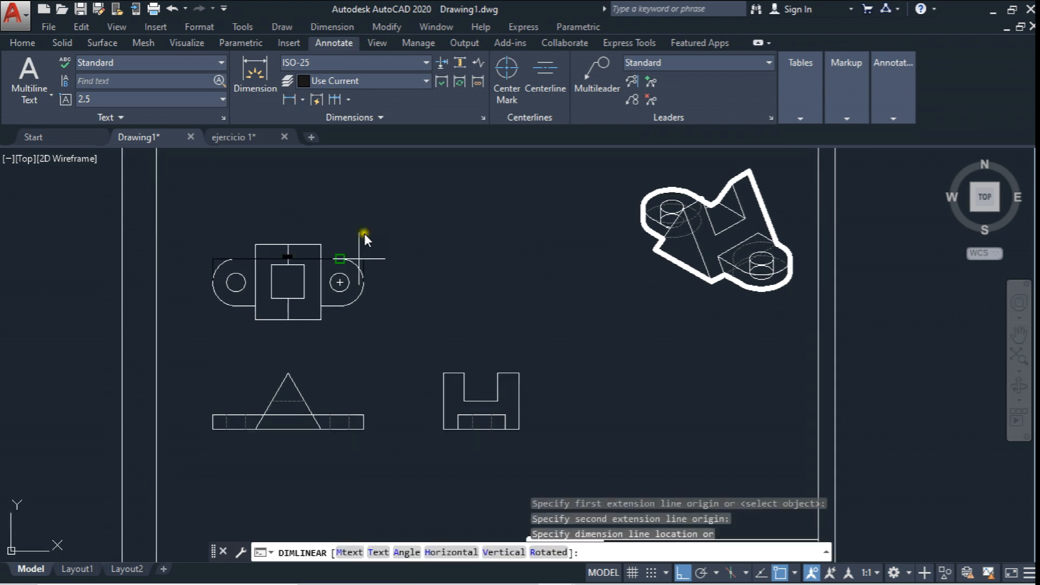
{"action": "key", "text": "Escape"}
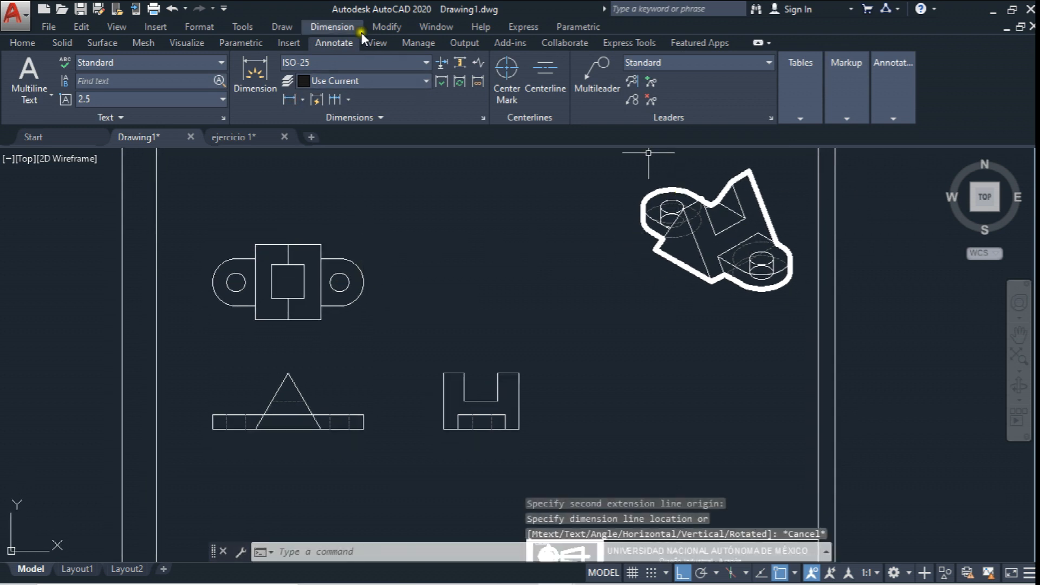
- Modify the ISO-25 dimension style so its text alignment is Horizontal
{"action": "left_click", "coordinate": [483, 117]}
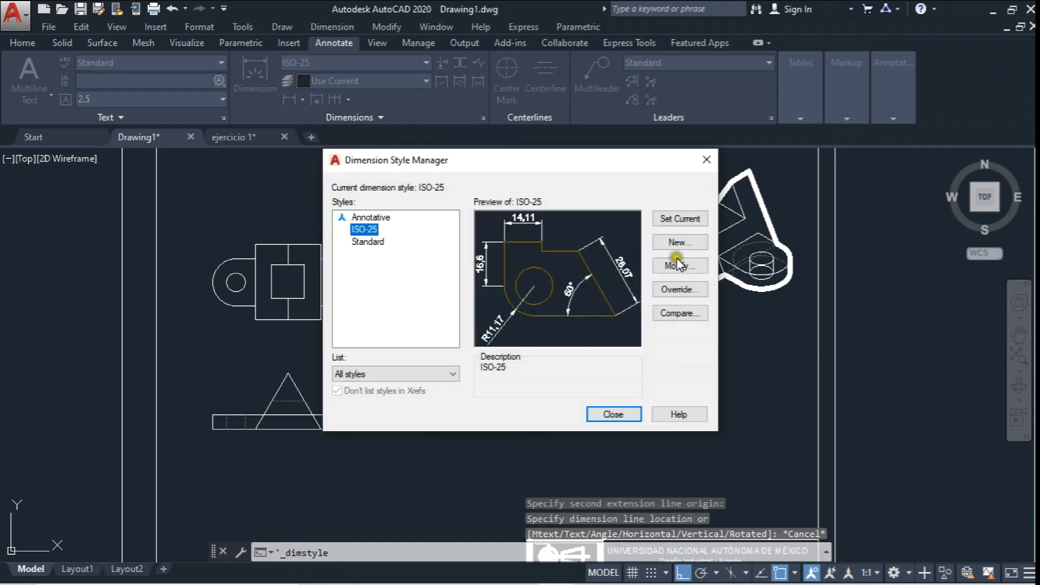
{"action": "left_click", "coordinate": [677, 265]}
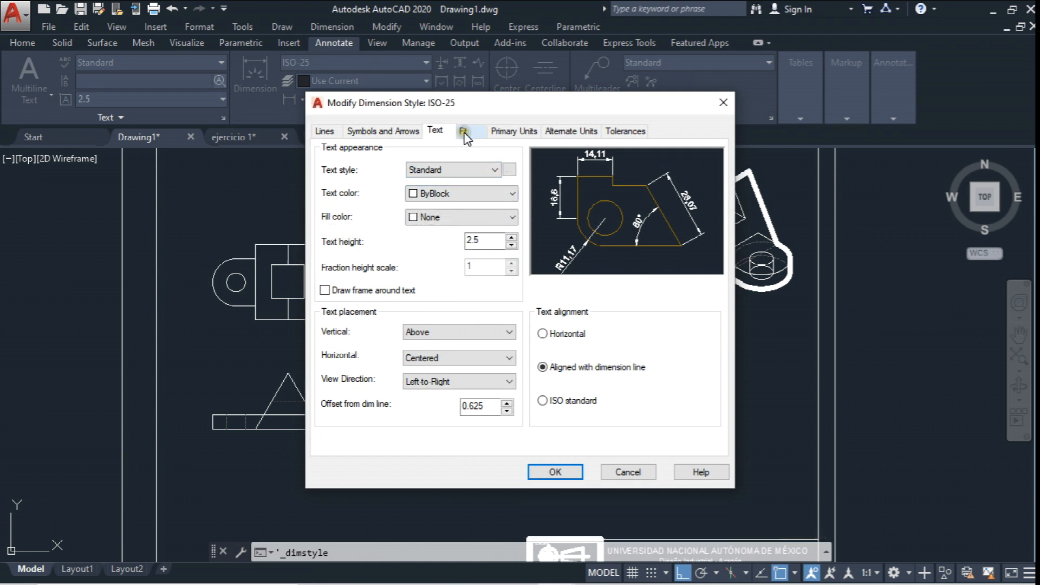
{"action": "left_click", "coordinate": [562, 333]}
- Set the colour of both the dimension lines and the extension lines to ByLayer in the ISO-25 style
{"action": "left_click", "coordinate": [325, 131]}
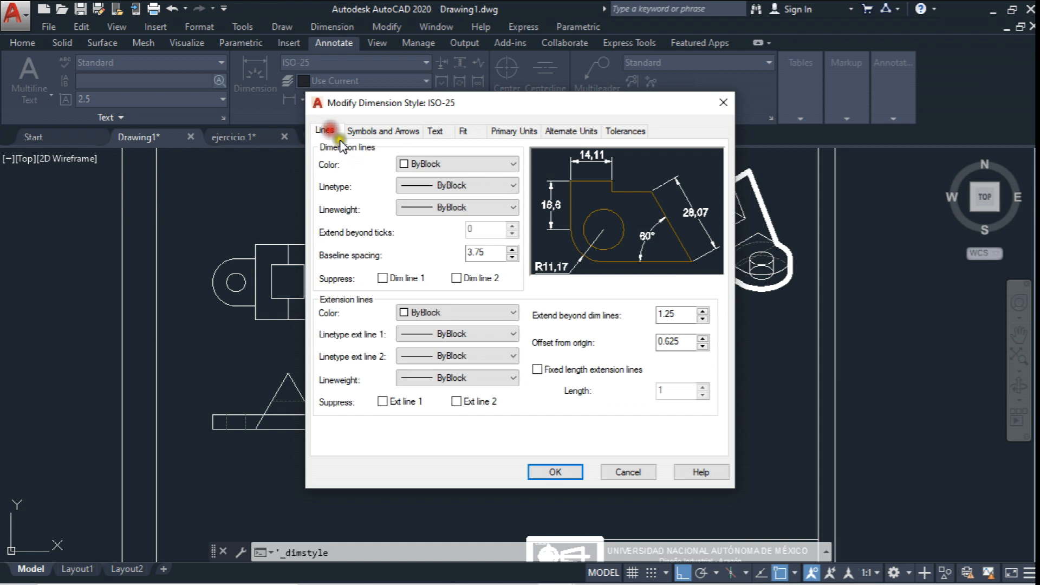
{"action": "left_click", "coordinate": [489, 164]}
{"action": "left_click", "coordinate": [454, 182]}
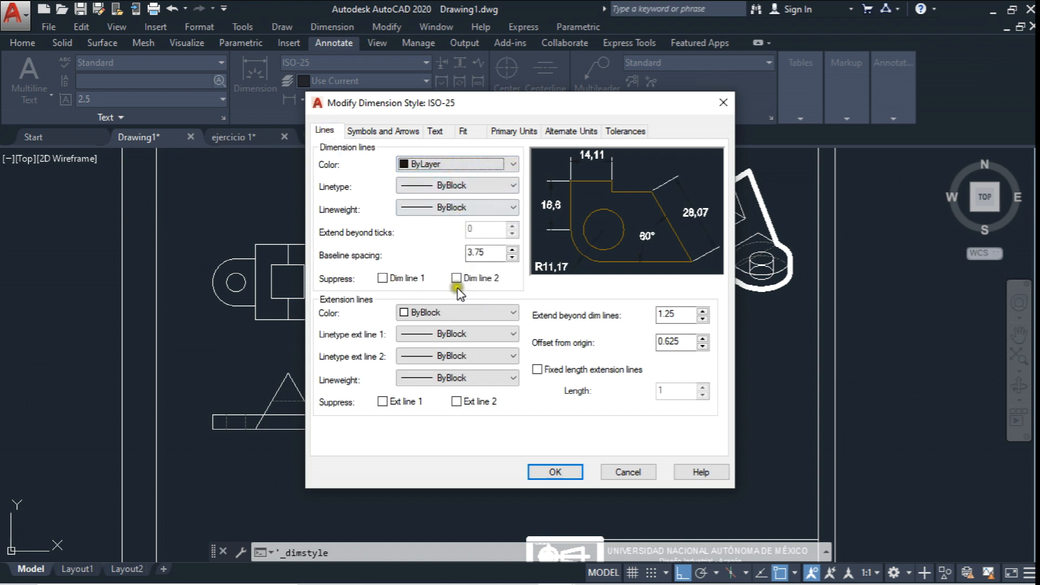
{"action": "left_click", "coordinate": [458, 313]}
{"action": "left_click", "coordinate": [428, 336]}
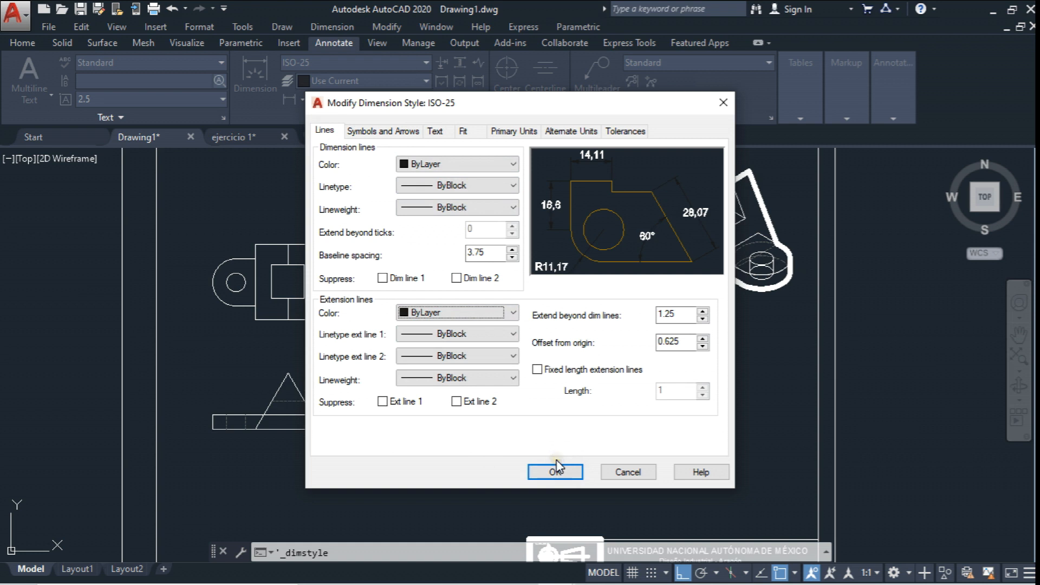
- Examine the ISO-25 style's fit, primary unit and arrowhead settings, including the available first and second arrowhead types
{"action": "left_click", "coordinate": [445, 133]}
{"action": "left_click", "coordinate": [464, 132]}
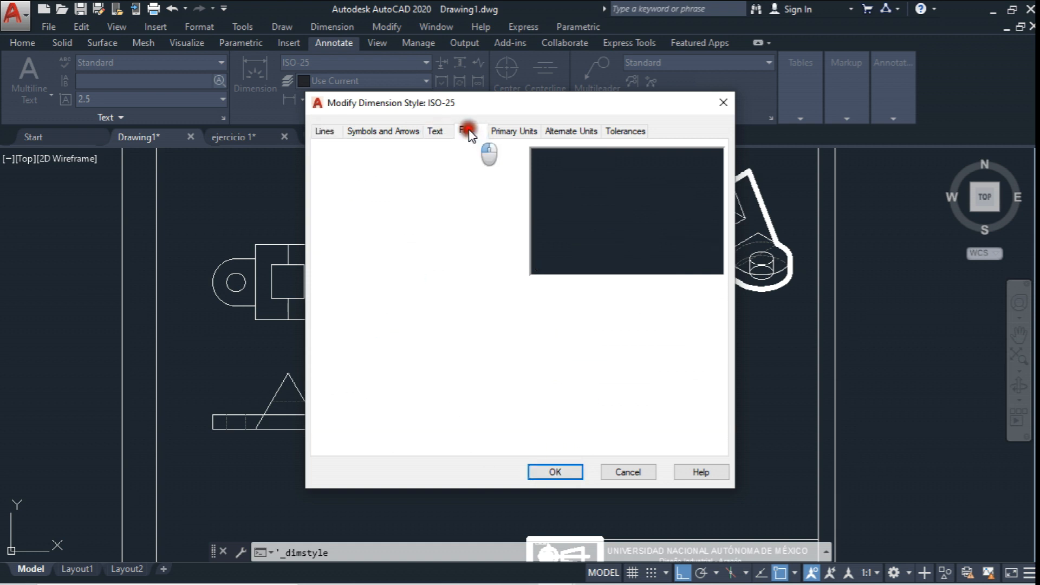
{"action": "left_click", "coordinate": [394, 134]}
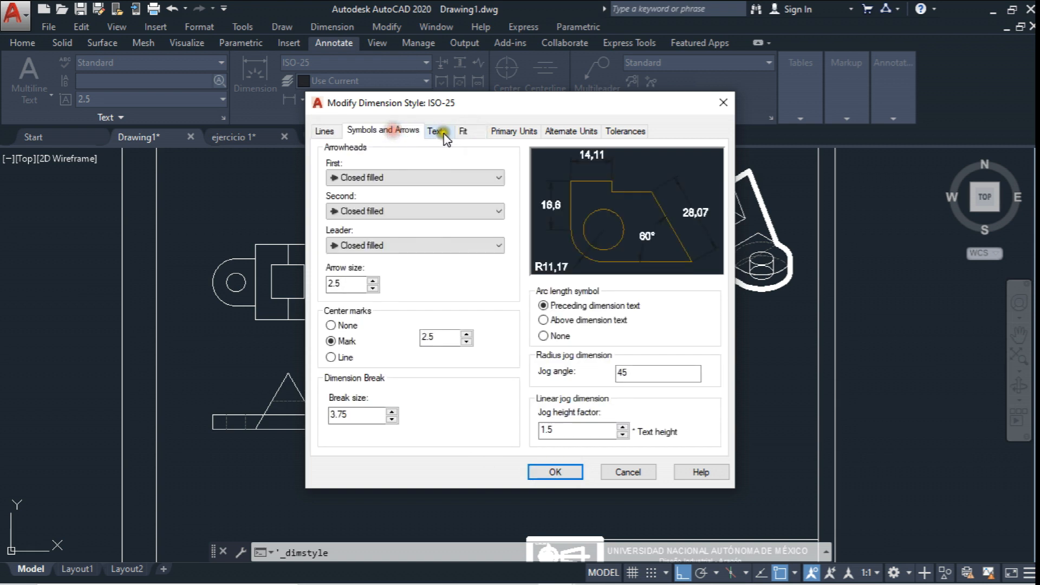
{"action": "left_click", "coordinate": [511, 133]}
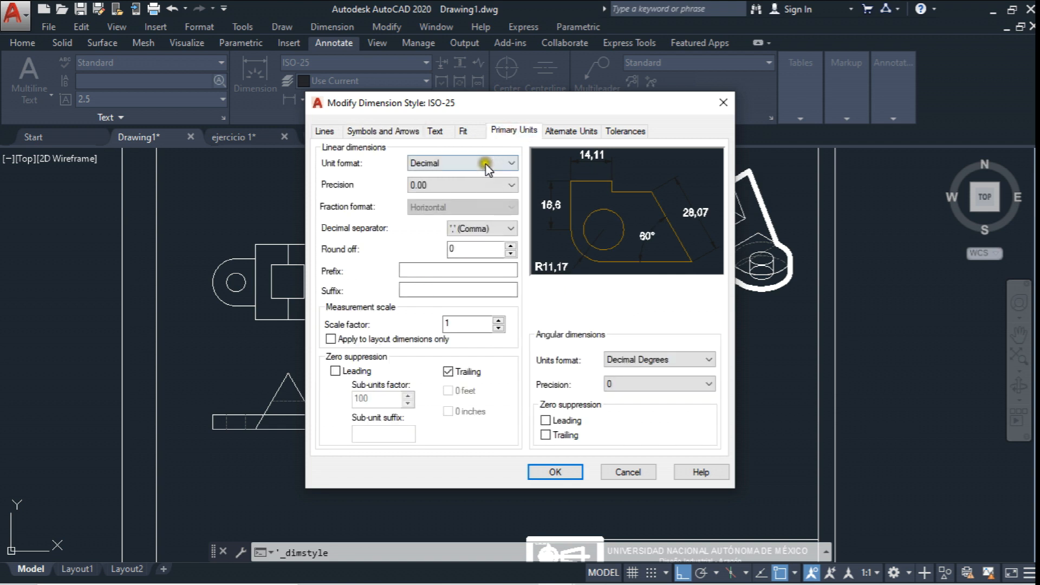
{"action": "left_click", "coordinate": [379, 132]}
{"action": "left_click", "coordinate": [491, 177]}
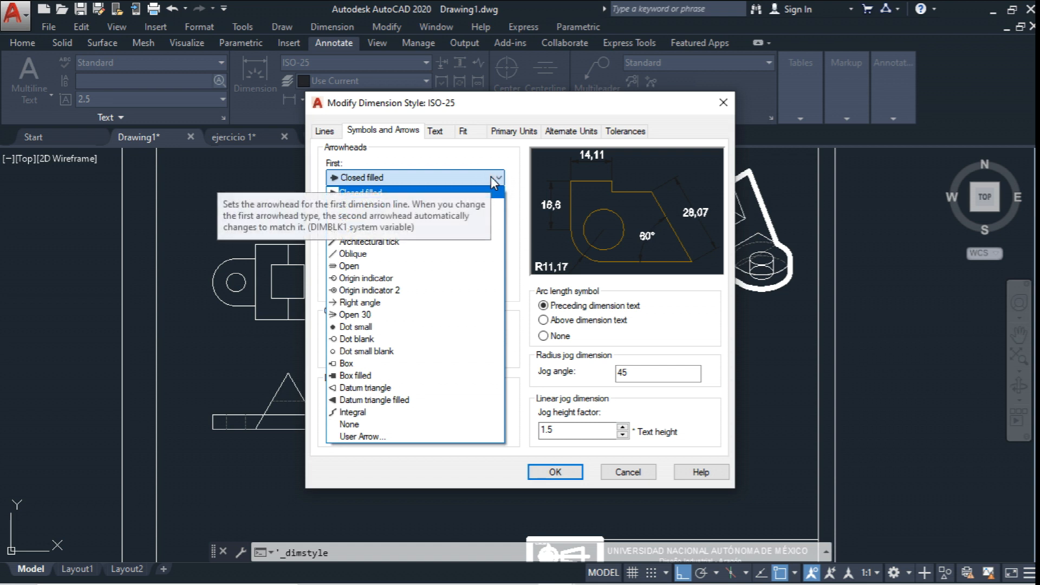
{"action": "left_click", "coordinate": [490, 178]}
{"action": "left_click", "coordinate": [454, 153]}
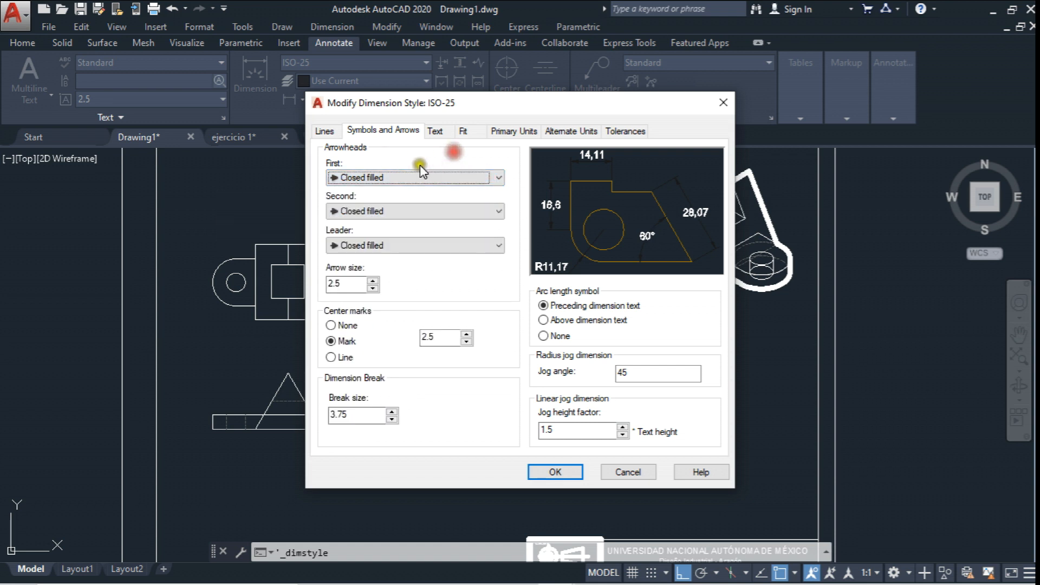
{"action": "left_click", "coordinate": [498, 211]}
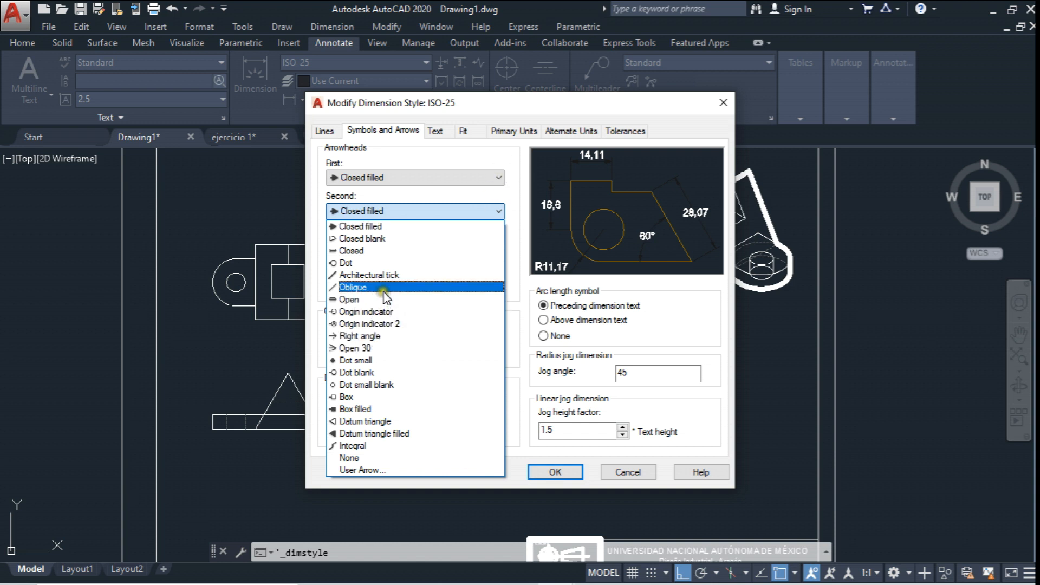
{"action": "left_click", "coordinate": [468, 151]}
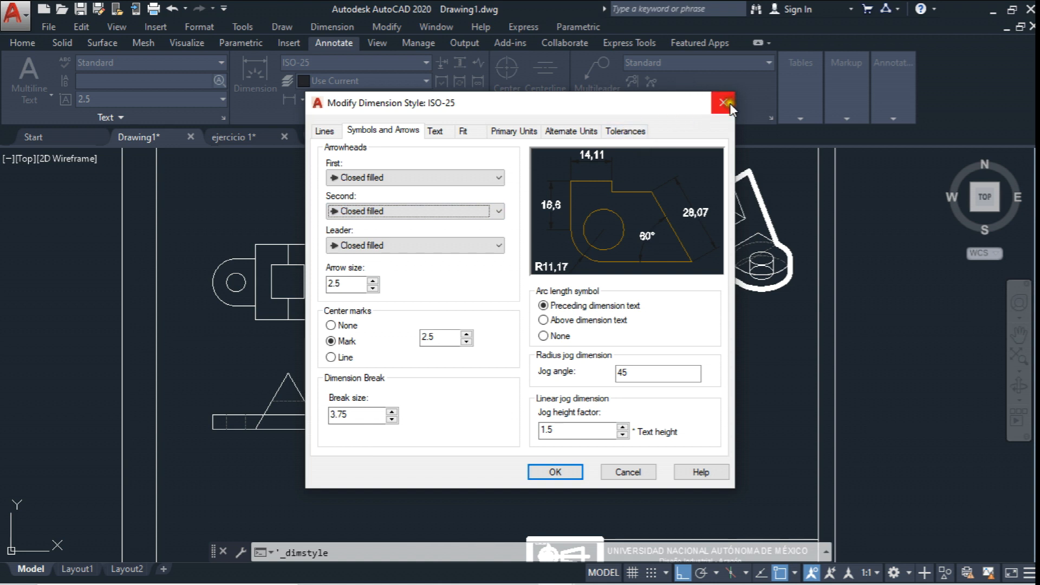
- Save the ISO-25 style changes and close the Dimension Style Manager
{"action": "left_click", "coordinate": [554, 473]}
{"action": "left_click", "coordinate": [624, 414]}
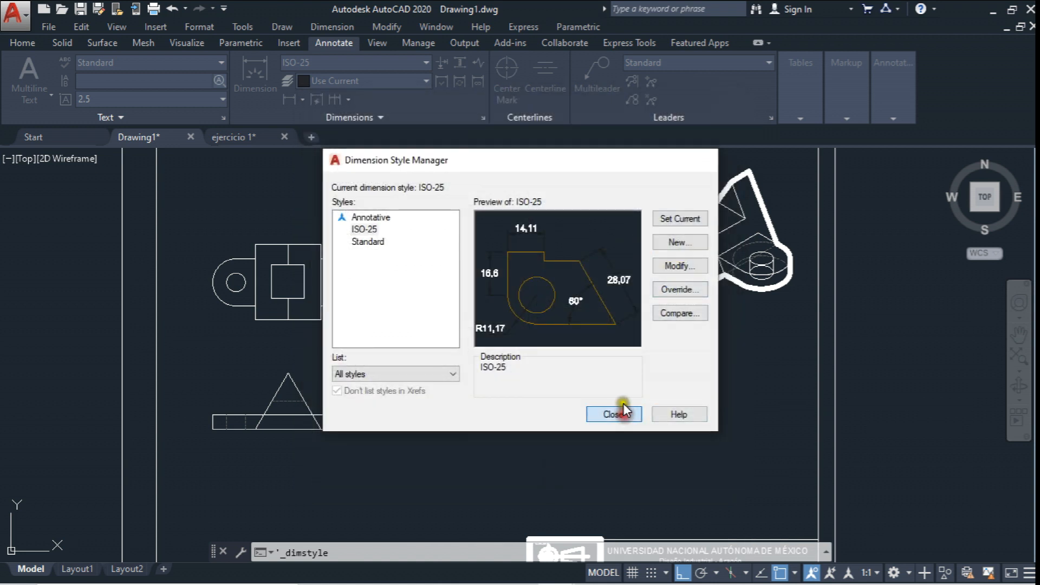
{"action": "middle_click_drag", "start_coordinate": [458, 317], "coordinate": [486, 302]}
{"action": "left_click", "coordinate": [289, 99]}
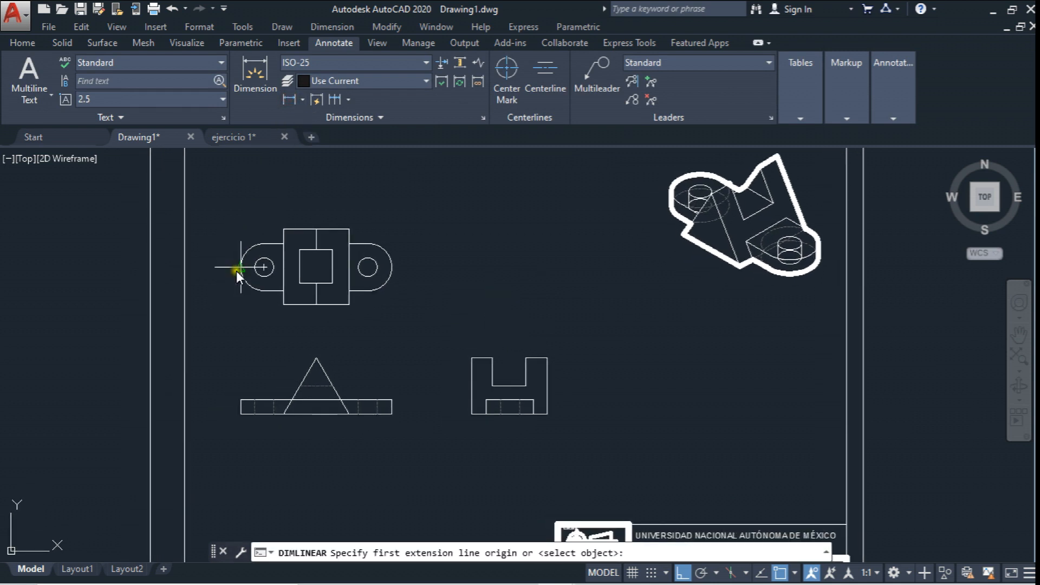
{"action": "left_click", "coordinate": [238, 269]}
{"action": "left_click", "coordinate": [394, 265]}
{"action": "middle_click_drag", "start_coordinate": [387, 226], "coordinate": [352, 246]}
{"action": "scroll", "coordinate": [384, 249], "scroll_direction": "down", "scroll_amount": 2}
{"action": "left_click", "coordinate": [375, 222]}
{"action": "scroll", "coordinate": [368, 248], "scroll_direction": "up", "scroll_amount": 2}
{"action": "middle_click_drag", "start_coordinate": [353, 247], "coordinate": [353, 233]}
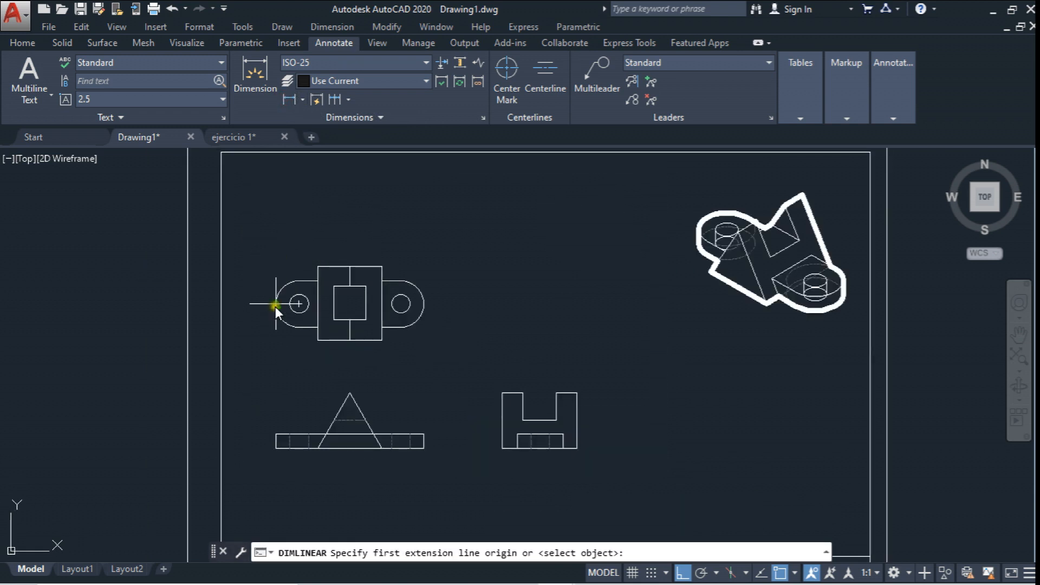
- Add a linear dimension for the top view's overall width, placed above the view
{"action": "left_click", "coordinate": [275, 307]}
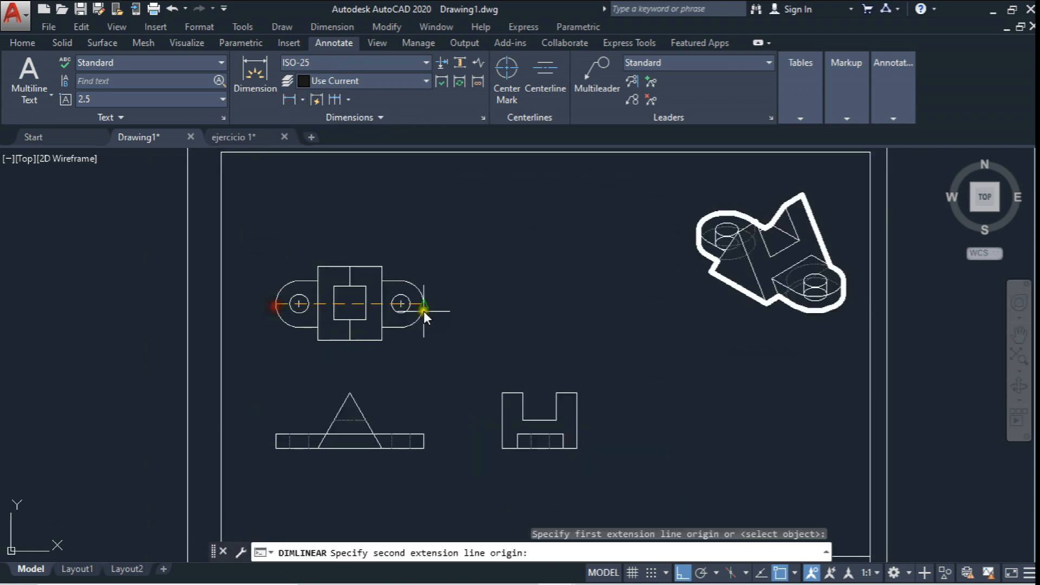
{"action": "left_click", "coordinate": [423, 304]}
{"action": "left_click", "coordinate": [418, 231]}
{"action": "scroll", "coordinate": [369, 233], "scroll_direction": "up", "scroll_amount": 4}
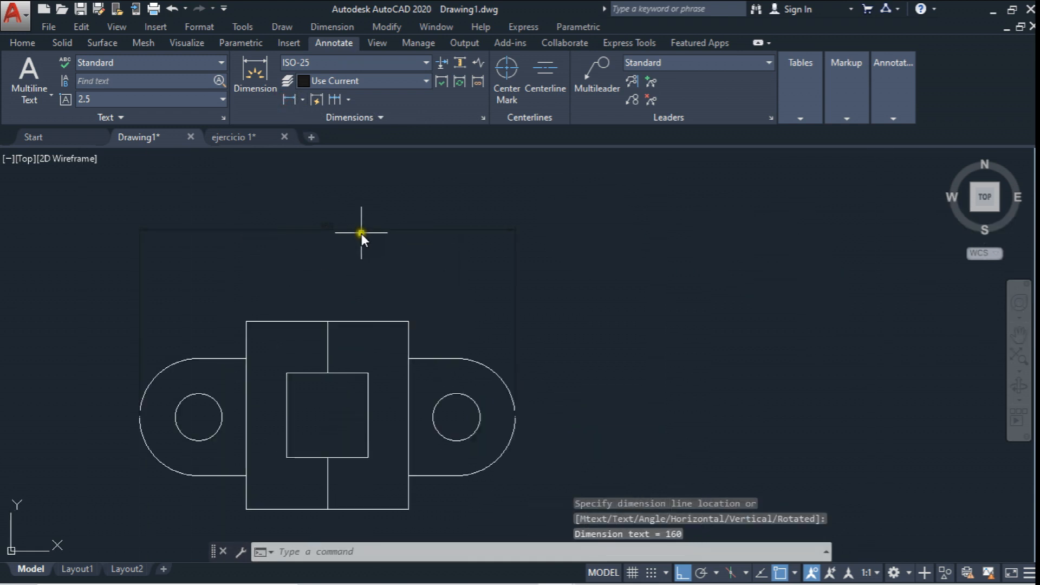
- Delete the overall width dimension above the top view
{"action": "scroll", "coordinate": [351, 232], "scroll_direction": "down", "scroll_amount": 6}
{"action": "scroll", "coordinate": [353, 229], "scroll_direction": "up", "scroll_amount": 4}
{"action": "left_click", "coordinate": [315, 212]}
{"action": "key", "text": "Delete"}
{"action": "scroll", "coordinate": [327, 204], "scroll_direction": "down", "scroll_amount": 4}
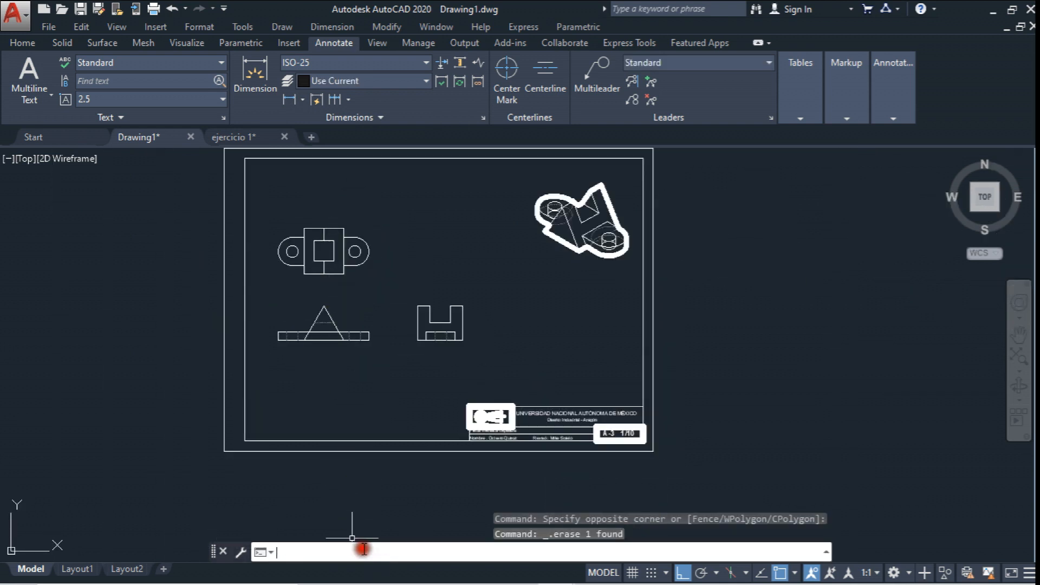
- Set the overall dimension scale (DIMSCALE) to 2
{"action": "type", "text": "dimscal"}
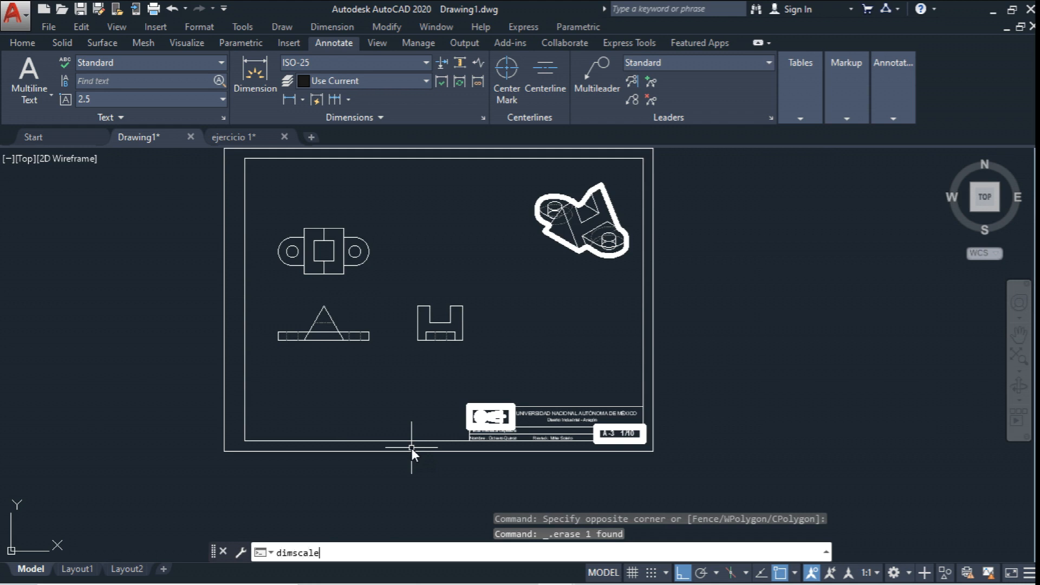
{"action": "type", "text": "e"}
{"action": "key", "text": "Return"}
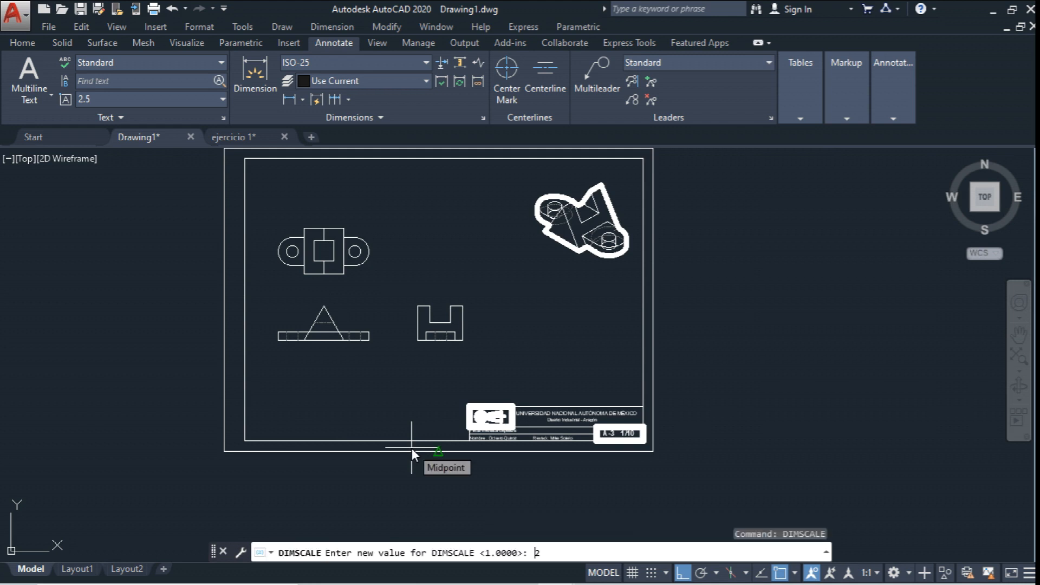
{"action": "type", "text": "2"}
{"action": "key", "text": "Return"}
- Add a linear dimension for the front view's base width, placed below the view
{"action": "left_click", "coordinate": [294, 98]}
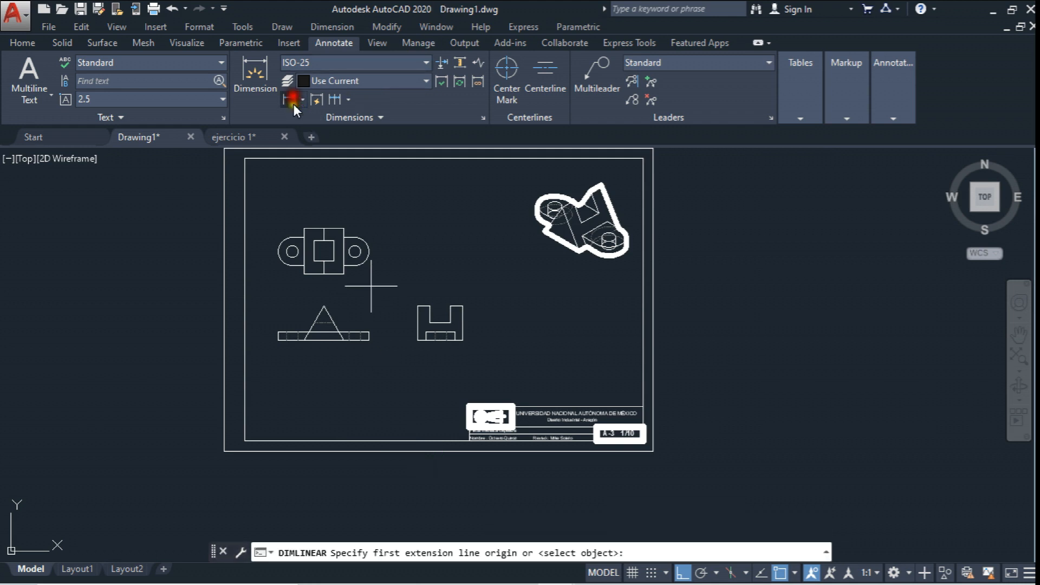
{"action": "left_click", "coordinate": [278, 340]}
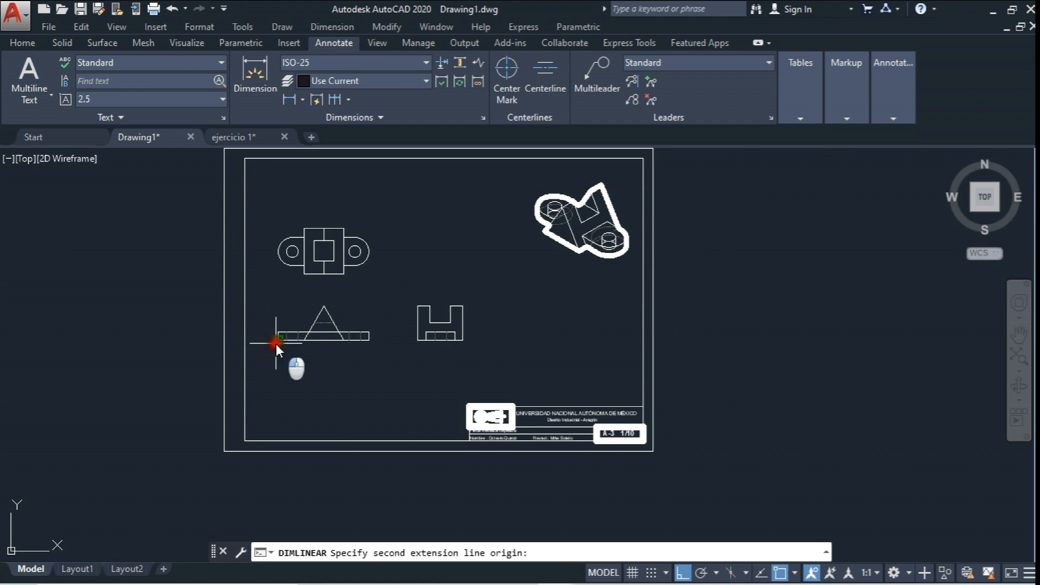
{"action": "left_click", "coordinate": [367, 341]}
{"action": "left_click", "coordinate": [352, 382]}
{"action": "scroll", "coordinate": [342, 393], "scroll_direction": "up", "scroll_amount": 2}
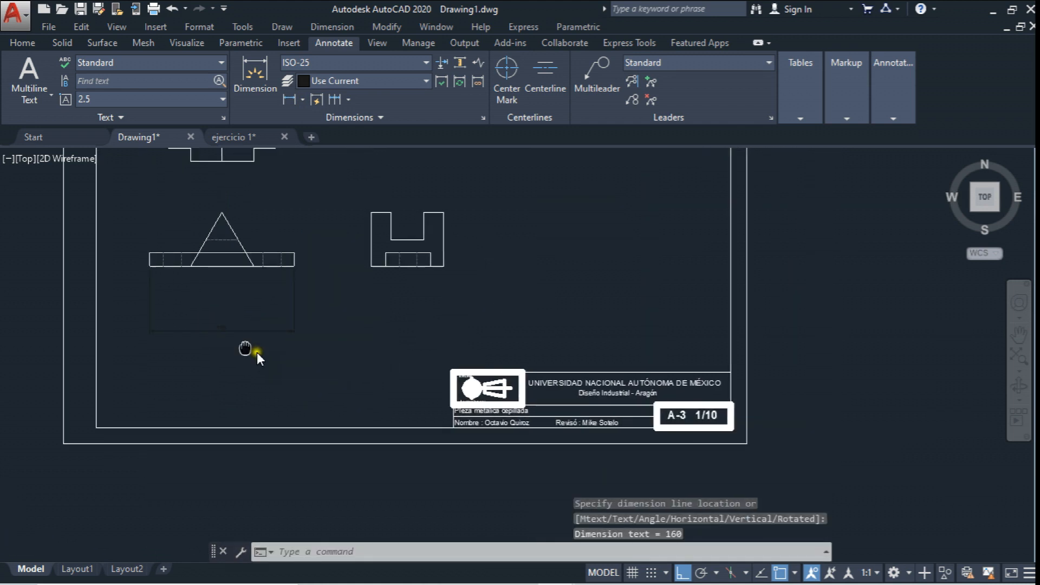
- Delete the base width dimension below the front view
{"action": "left_click", "coordinate": [215, 349]}
{"action": "left_click", "coordinate": [189, 305]}
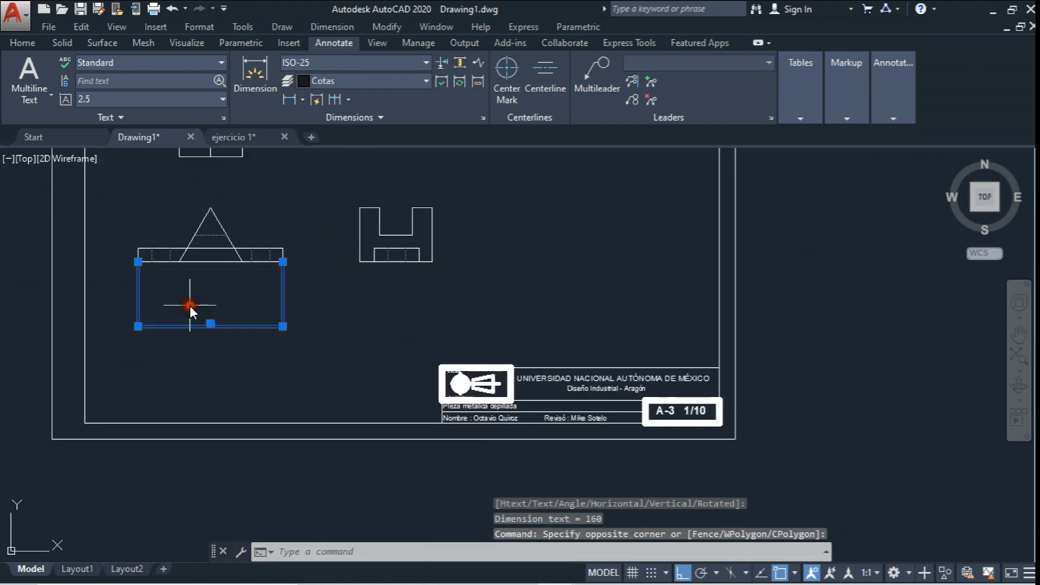
{"action": "key", "text": "Delete"}
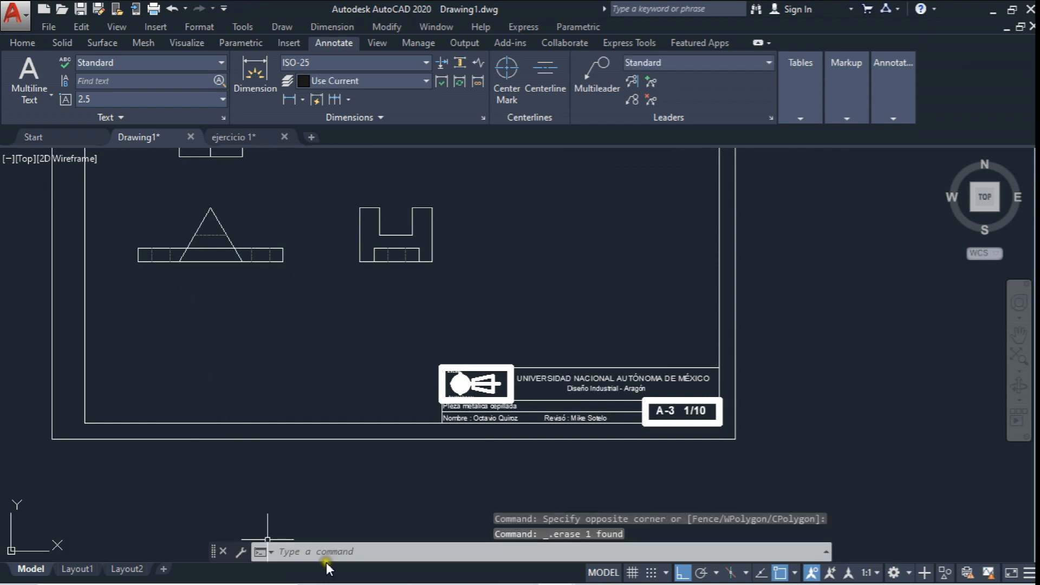
- Set the overall dimension scale (DIMSCALE) to 2.5
{"action": "type", "text": "dimscal"}
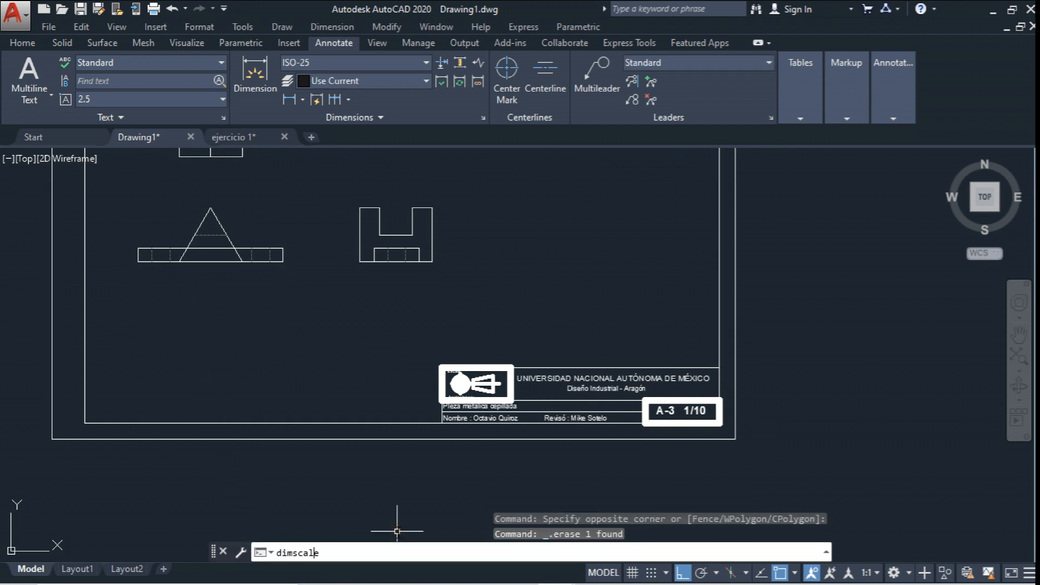
{"action": "type", "text": "e"}
{"action": "key", "text": "Return"}
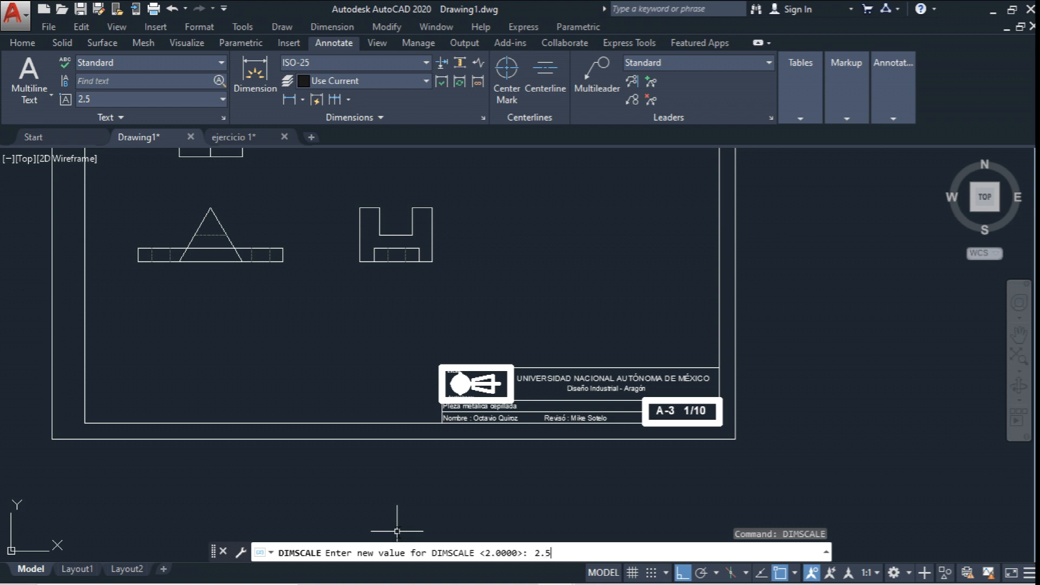
{"action": "key", "text": "Return"}
- Add a linear dimension for the front view's base width, placed well below the view
{"action": "left_click", "coordinate": [296, 99]}
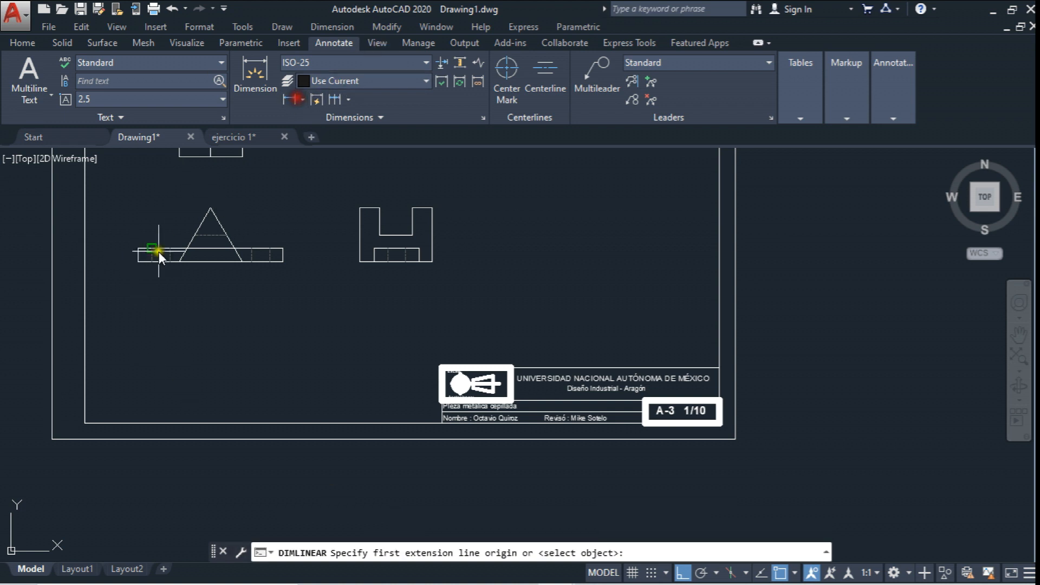
{"action": "left_click", "coordinate": [139, 262]}
{"action": "left_click", "coordinate": [282, 264]}
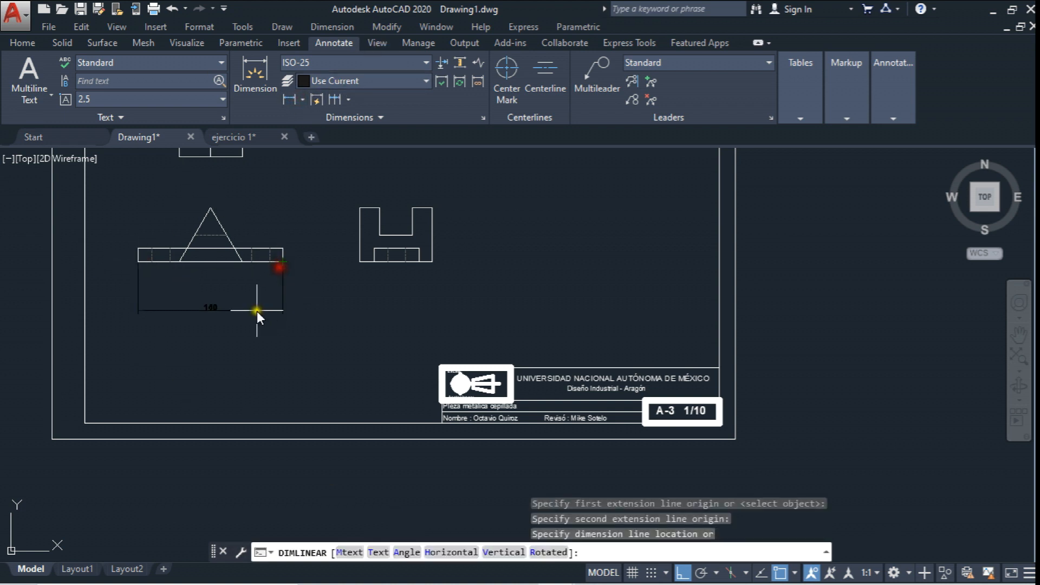
{"action": "left_click", "coordinate": [234, 313]}
- Shift the base width dimension line closer to the underside of the front view
{"action": "scroll", "coordinate": [255, 279], "scroll_direction": "up", "scroll_amount": 2}
{"action": "mouse_move", "coordinate": [253, 280]}
{"action": "middle_mouse_down"}
{"action": "mouse_move", "coordinate": [318, 309]}
{"action": "mouse_move", "coordinate": [285, 317]}
{"action": "mouse_move", "coordinate": [291, 288]}
{"action": "middle_mouse_up"}
{"action": "scroll", "coordinate": [317, 306], "scroll_direction": "down", "scroll_amount": 2}
{"action": "scroll", "coordinate": [275, 312], "scroll_direction": "up", "scroll_amount": 2}
{"action": "scroll", "coordinate": [294, 316], "scroll_direction": "down", "scroll_amount": 2}
{"action": "scroll", "coordinate": [294, 303], "scroll_direction": "up", "scroll_amount": 2}
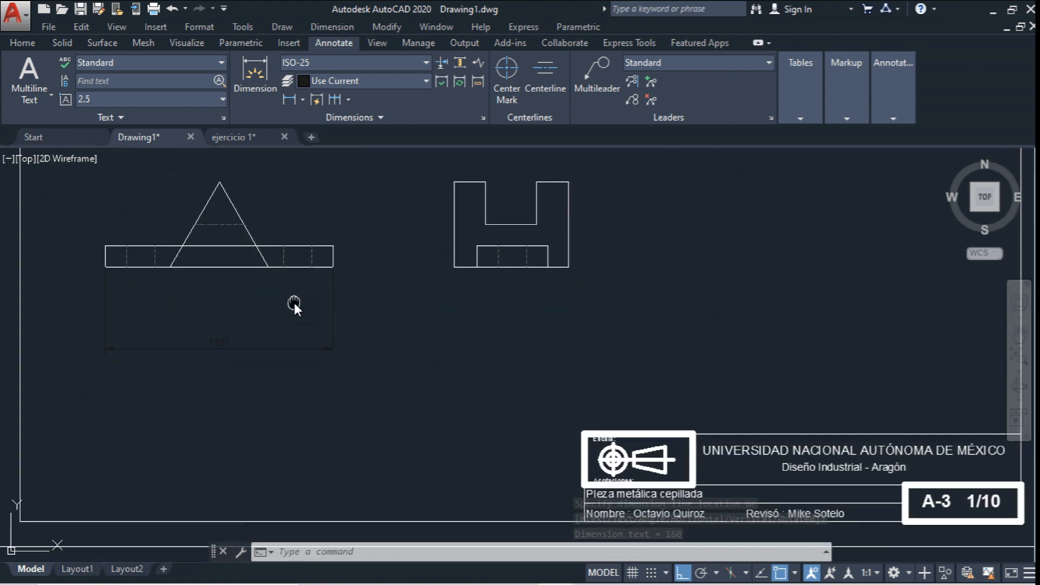
{"action": "scroll", "coordinate": [294, 304], "scroll_direction": "down", "scroll_amount": 1}
{"action": "middle_click_drag", "start_coordinate": [271, 323], "coordinate": [284, 336]}
{"action": "scroll", "coordinate": [279, 323], "scroll_direction": "down", "scroll_amount": 1}
{"action": "scroll", "coordinate": [262, 301], "scroll_direction": "up", "scroll_amount": 2}
{"action": "middle_click_drag", "start_coordinate": [263, 302], "coordinate": [271, 302]}
{"action": "middle_click_drag", "start_coordinate": [241, 398], "coordinate": [383, 399]}
{"action": "left_click", "coordinate": [383, 398]}
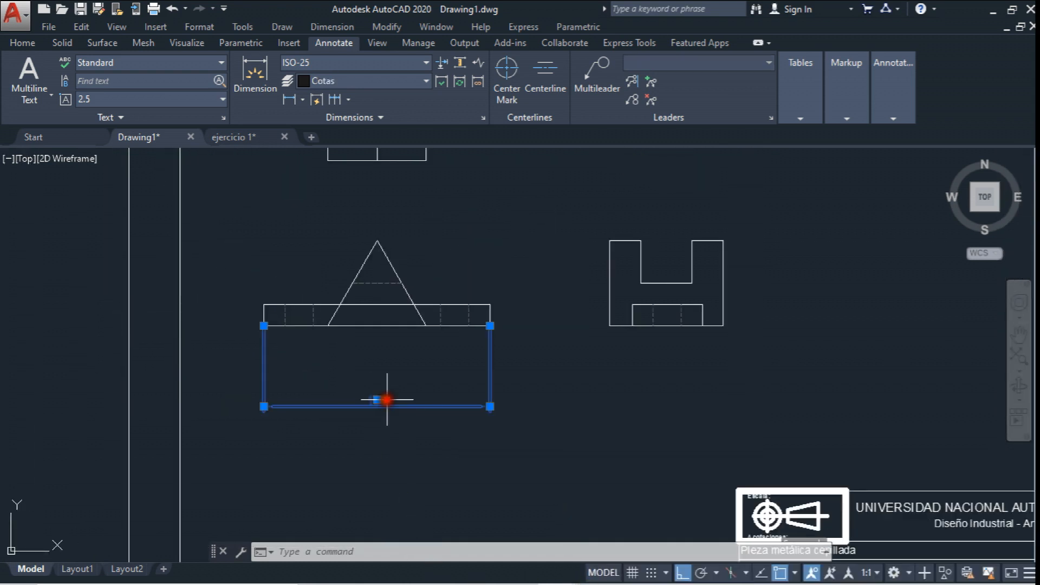
{"action": "left_click", "coordinate": [378, 399]}
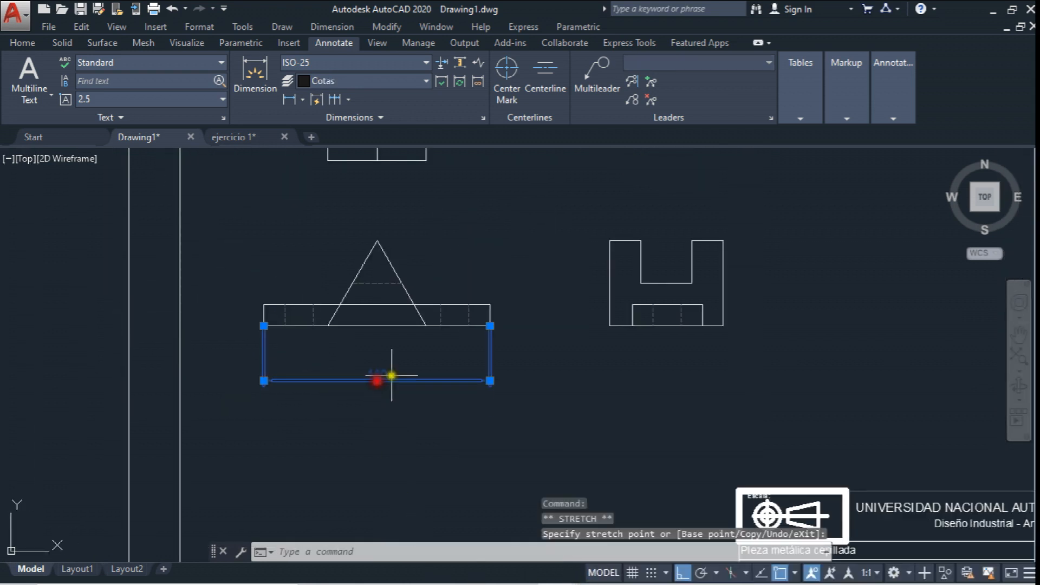
{"action": "middle_click_drag", "start_coordinate": [422, 356], "coordinate": [336, 390]}
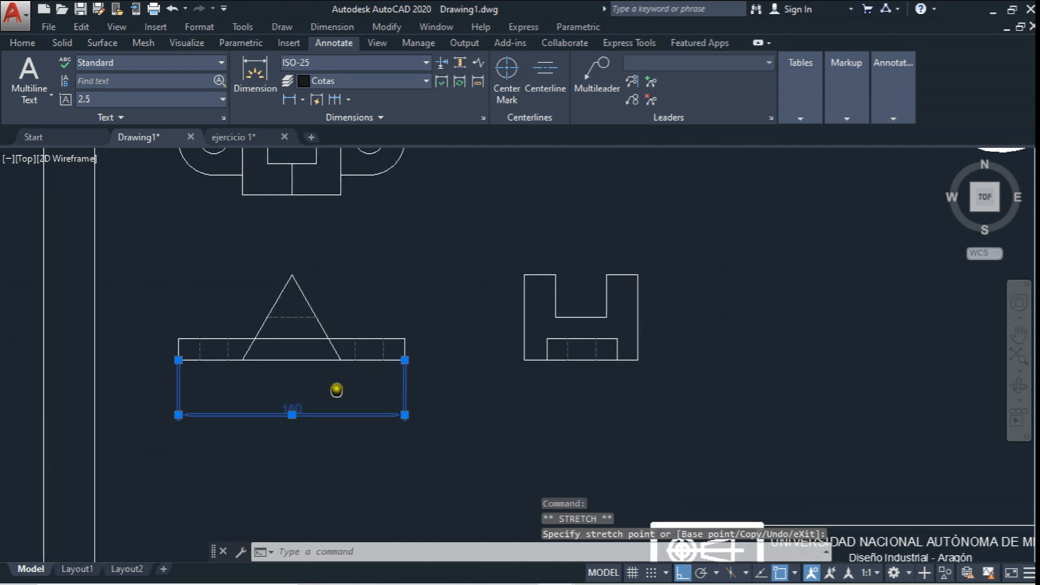
- Add a vertical linear dimension for the base plate thickness at the left end of the front view
{"action": "left_click", "coordinate": [177, 338]}
{"action": "left_click", "coordinate": [177, 359]}
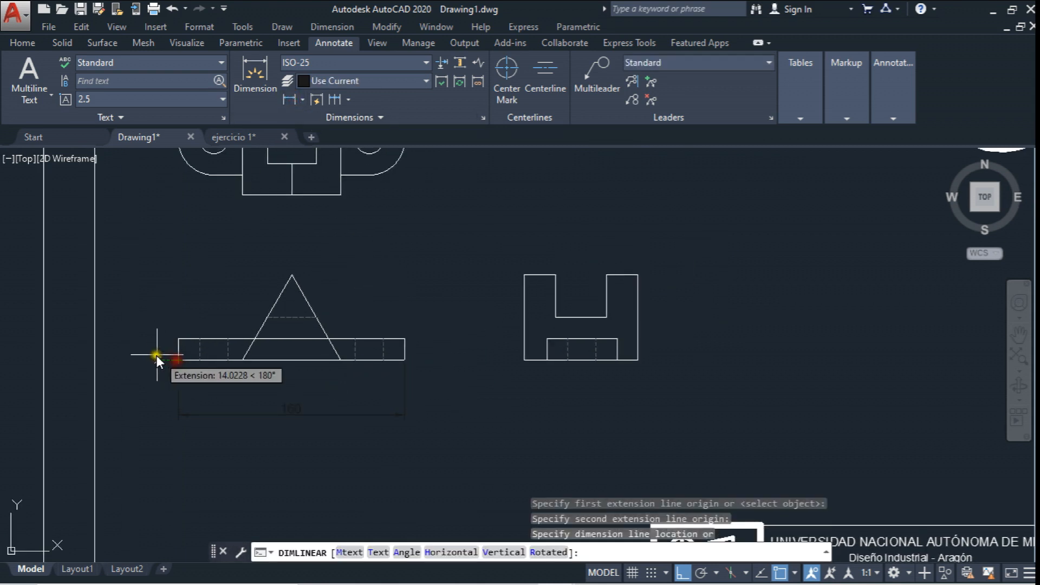
{"action": "scroll", "coordinate": [149, 356], "scroll_direction": "up", "scroll_amount": 4}
{"action": "left_click", "coordinate": [149, 356]}
{"action": "scroll", "coordinate": [146, 352], "scroll_direction": "down", "scroll_amount": 4}
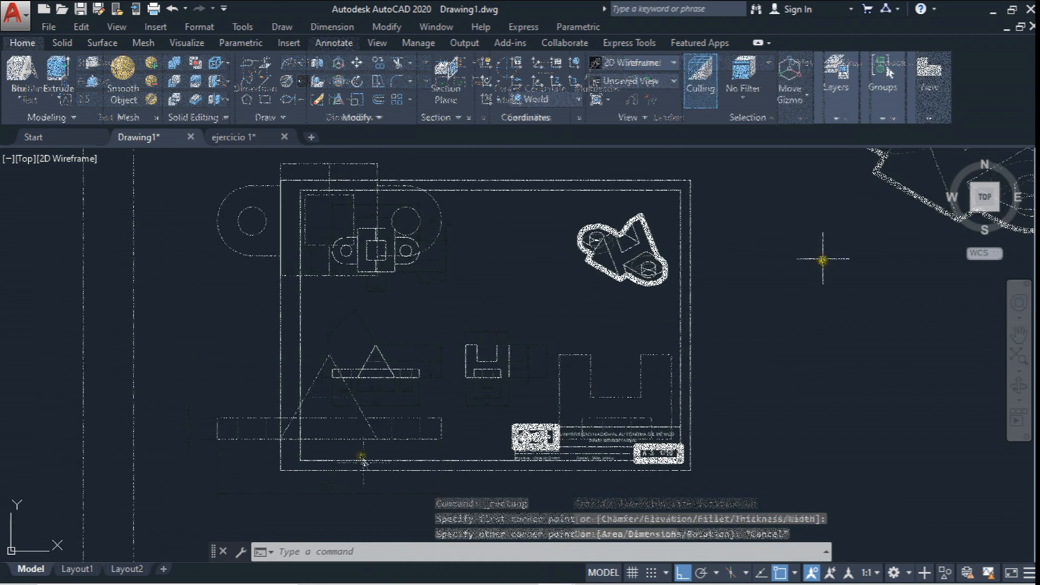
- Draw a rectangle on the Líneas gruesas layer around the isometric view, starting from the inner frame's upper-right corner
{"action": "left_click", "coordinate": [836, 75]}
{"action": "left_click", "coordinate": [851, 135]}
{"action": "left_click", "coordinate": [878, 201]}
{"action": "left_click", "coordinate": [847, 134]}
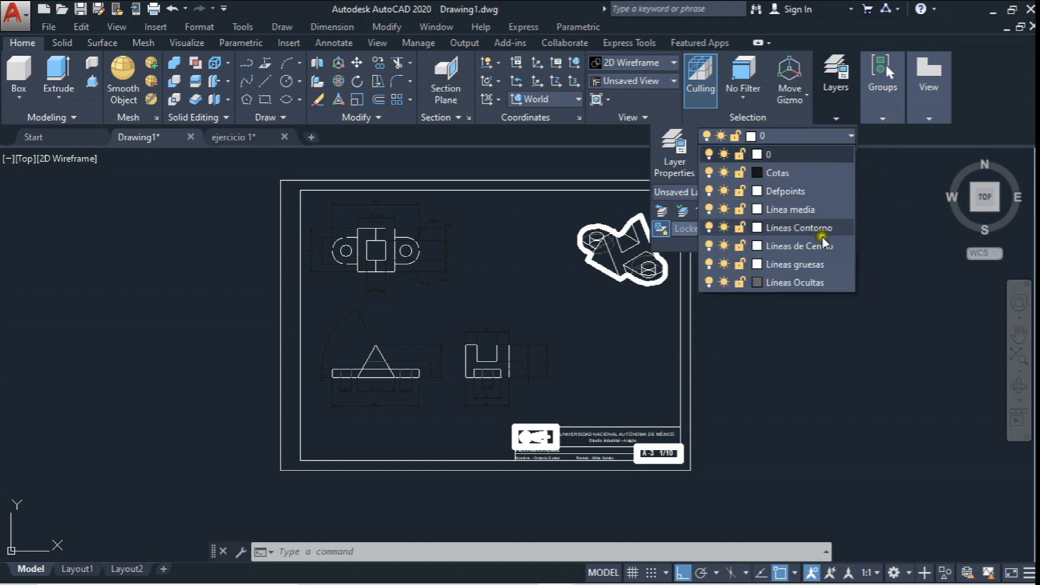
{"action": "left_click", "coordinate": [817, 266]}
{"action": "left_click", "coordinate": [265, 99]}
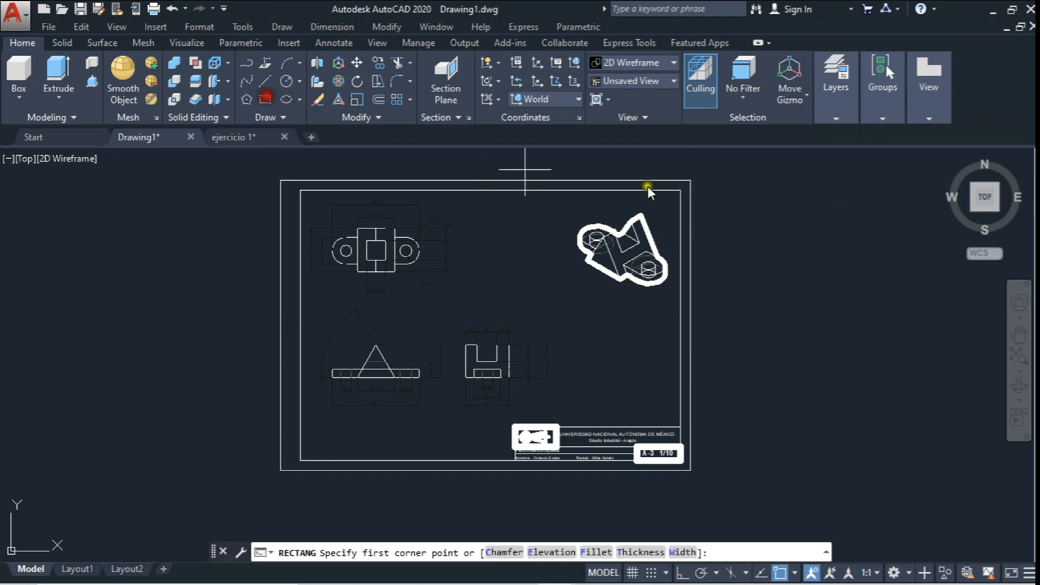
{"action": "left_click", "coordinate": [680, 191]}
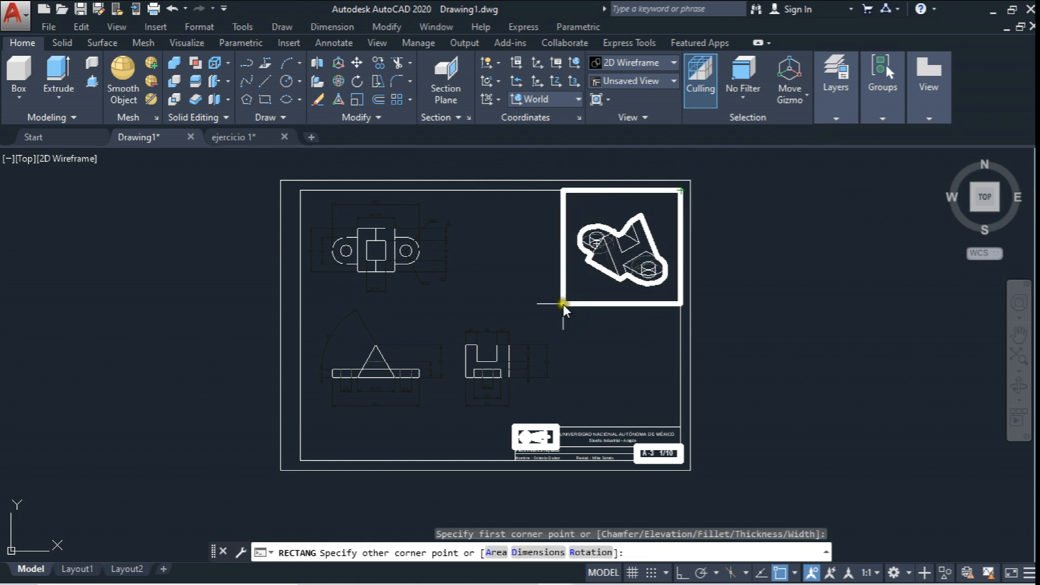
{"action": "left_click", "coordinate": [562, 315]}
- Copy the title block's UNIVERSIDAD NACIONAL AUTÓNOMA DE MÉXICO text to just below the isometric view, inside its rectangle
{"action": "type", "text": "co"}
{"action": "key", "text": "Return"}
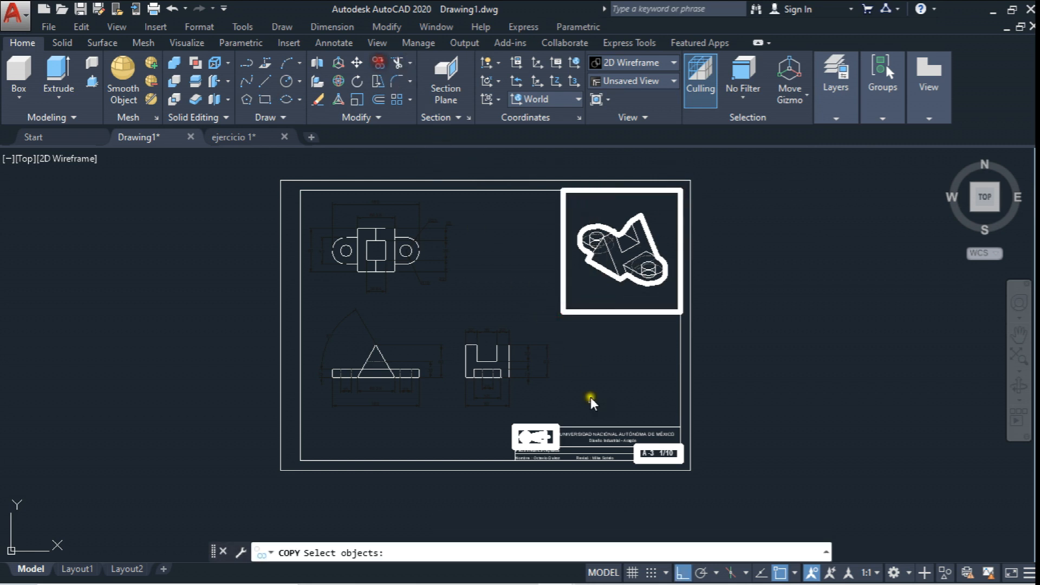
{"action": "scroll", "coordinate": [606, 430], "scroll_direction": "up", "scroll_amount": 2}
{"action": "scroll", "coordinate": [605, 430], "scroll_direction": "up", "scroll_amount": 2}
{"action": "left_click", "coordinate": [608, 439]}
{"action": "key", "text": "Return"}
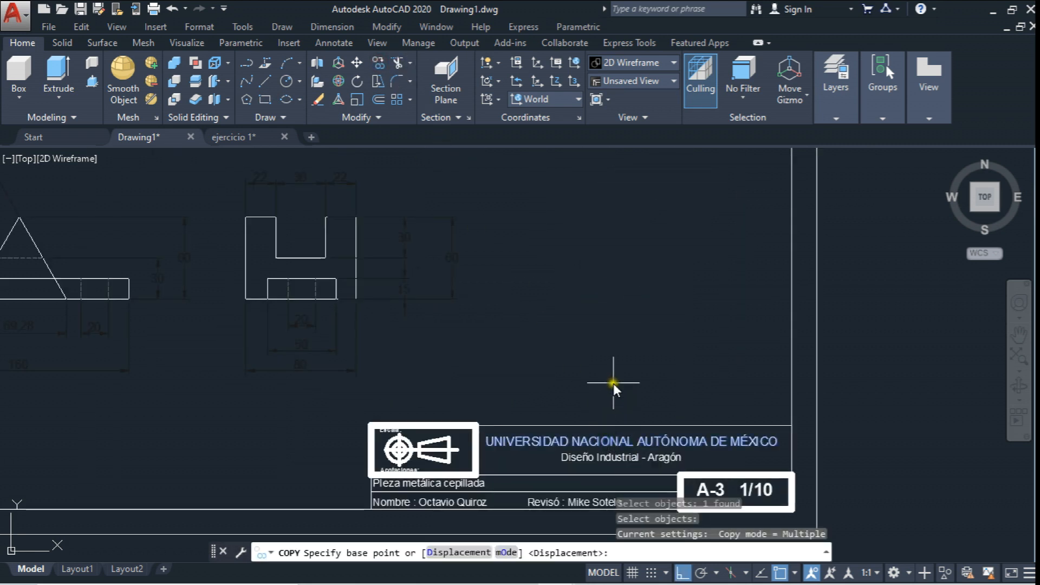
{"action": "scroll", "coordinate": [614, 379], "scroll_direction": "down", "scroll_amount": 4}
{"action": "left_click", "coordinate": [616, 376]}
{"action": "scroll", "coordinate": [624, 283], "scroll_direction": "up", "scroll_amount": 4}
{"action": "middle_click_drag", "start_coordinate": [641, 227], "coordinate": [593, 448]}
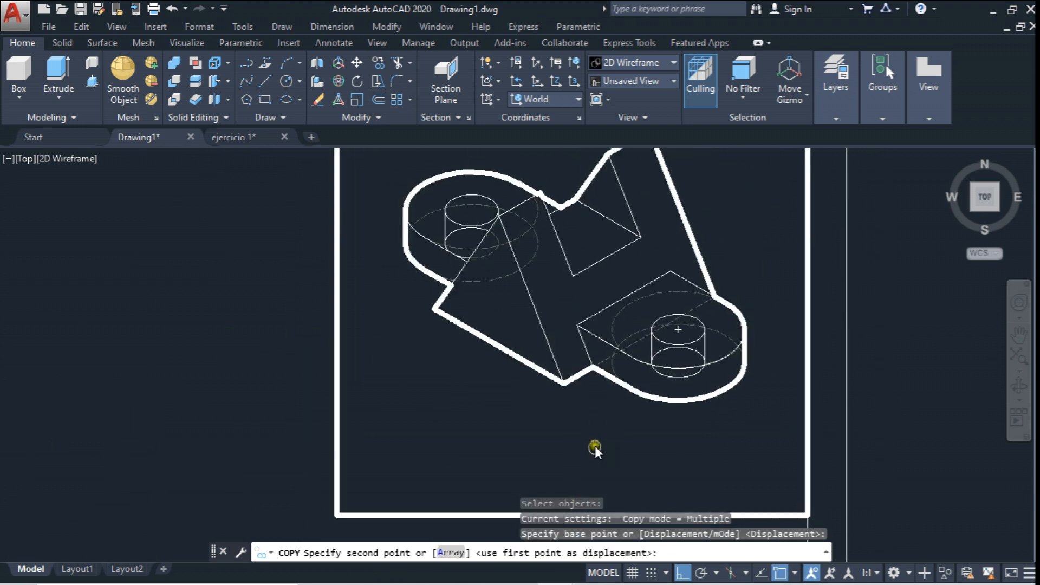
{"action": "middle_click_drag", "start_coordinate": [564, 349], "coordinate": [572, 267]}
{"action": "left_click", "coordinate": [660, 384]}
{"action": "key", "text": "Escape"}
- Change the copied text under the isometric view to "VISTA AUXILIAR EN ISOMÉTRICO"
{"action": "left_click", "coordinate": [651, 389]}
{"action": "double_click", "coordinate": [651, 390]}
{"action": "left_click_drag", "start_coordinate": [795, 386], "coordinate": [291, 372]}
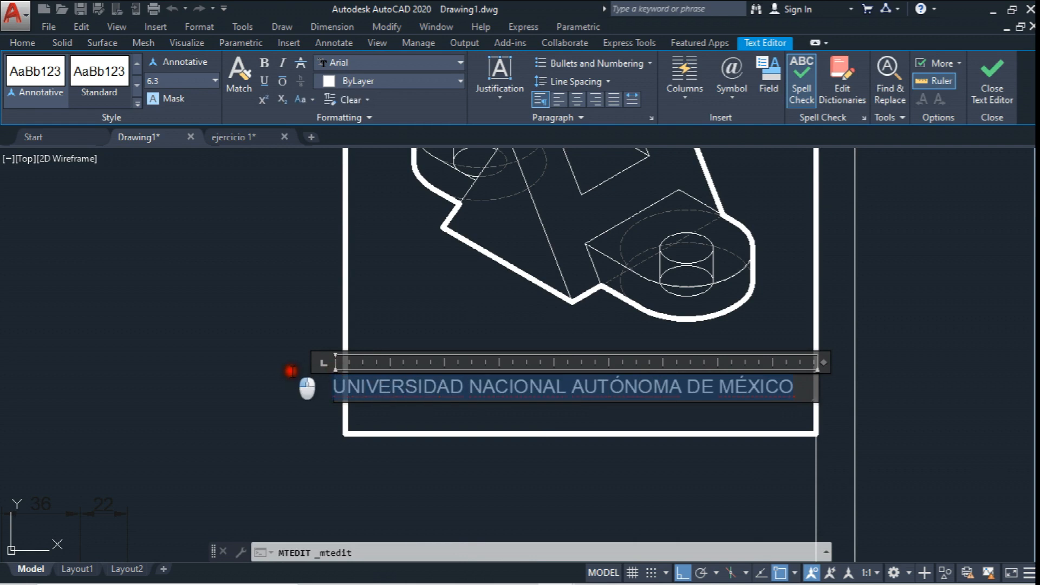
{"action": "type", "text": "VISTA "}
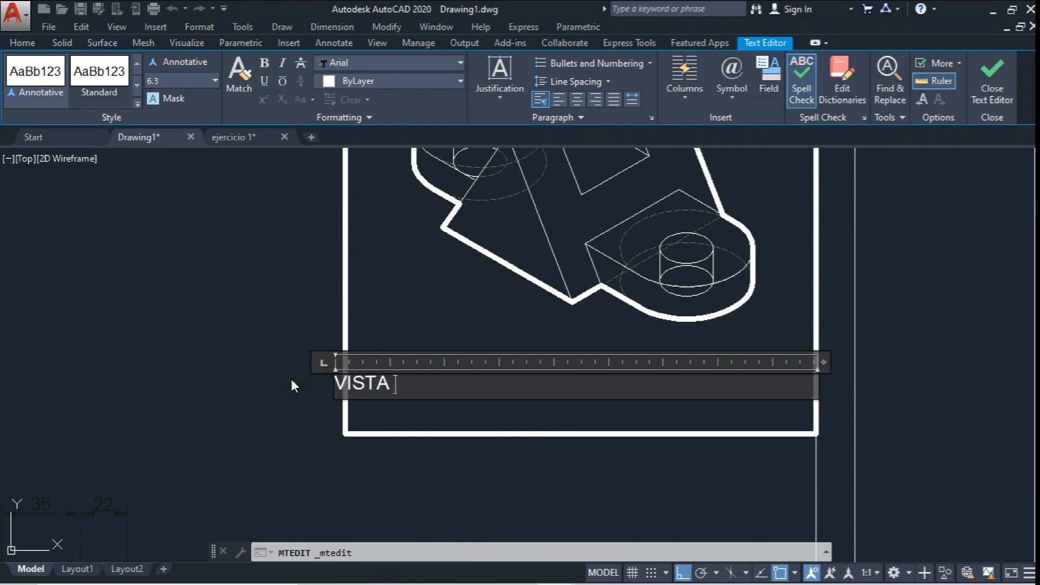
{"action": "type", "text": "AUXILIAR EN ISOMÉTRICO"}
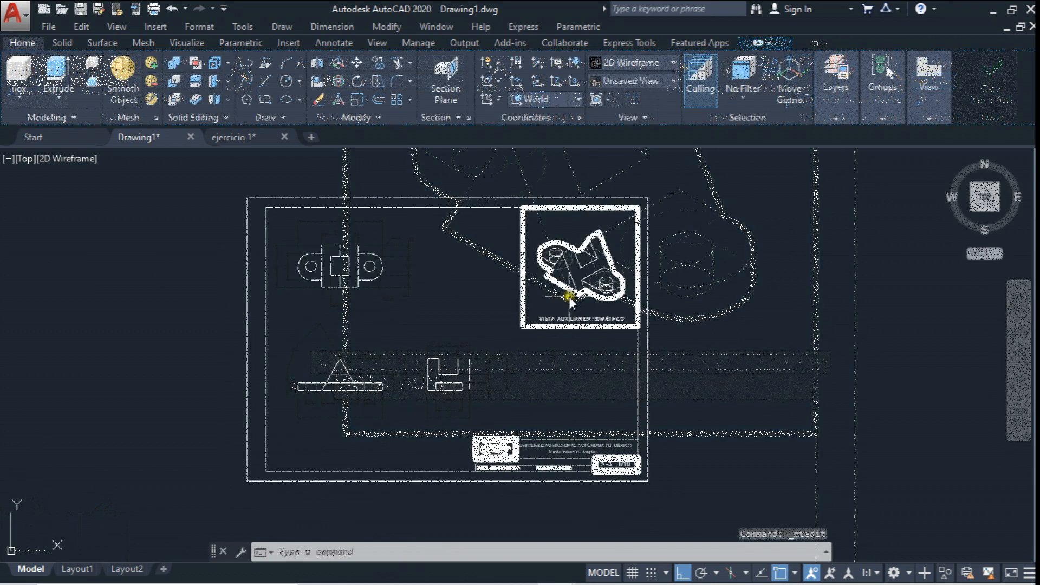
{"action": "middle_click_drag", "start_coordinate": [584, 316], "coordinate": [570, 301]}
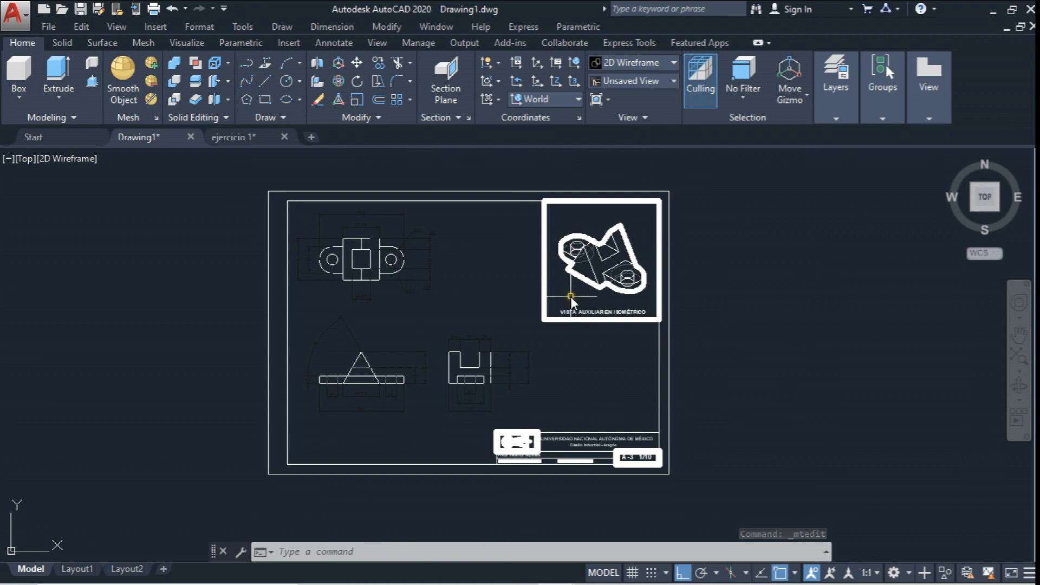
- Copy the whole dimensioned sheet with its views and title block to the empty area on its right
{"action": "mouse_move", "coordinate": [528, 273]}
{"action": "middle_mouse_down"}
{"action": "mouse_move", "coordinate": [348, 262]}
{"action": "mouse_move", "coordinate": [319, 277]}
{"action": "middle_mouse_up"}
{"action": "scroll", "coordinate": [337, 268], "scroll_direction": "down", "scroll_amount": 2}
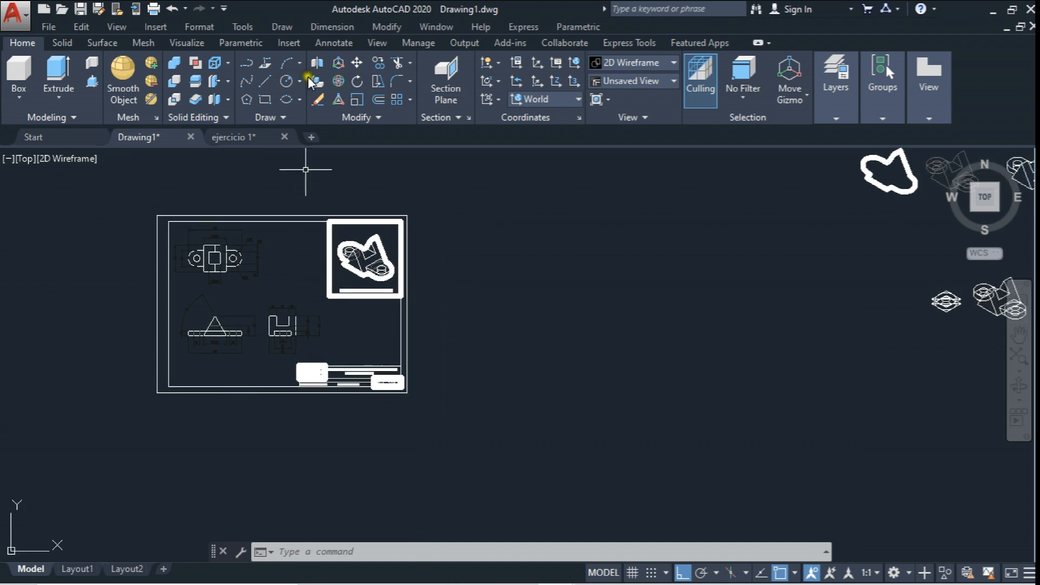
{"action": "left_click", "coordinate": [377, 63]}
{"action": "left_click", "coordinate": [120, 208]}
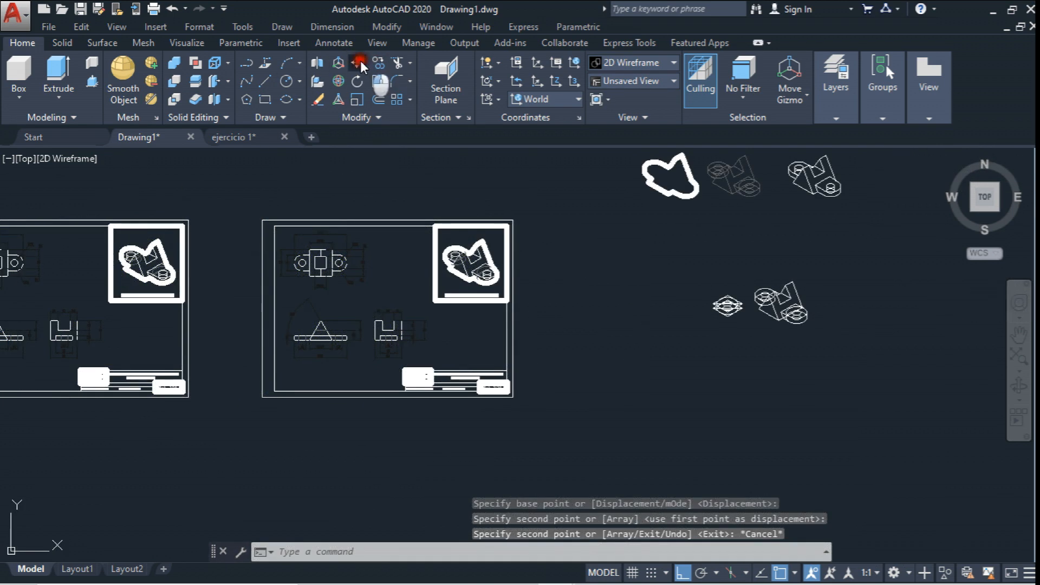
- Move the loose isometric figures beside the copied sheet farther to the right
{"action": "left_click", "coordinate": [359, 64]}
{"action": "middle_click_drag", "start_coordinate": [595, 191], "coordinate": [557, 232]}
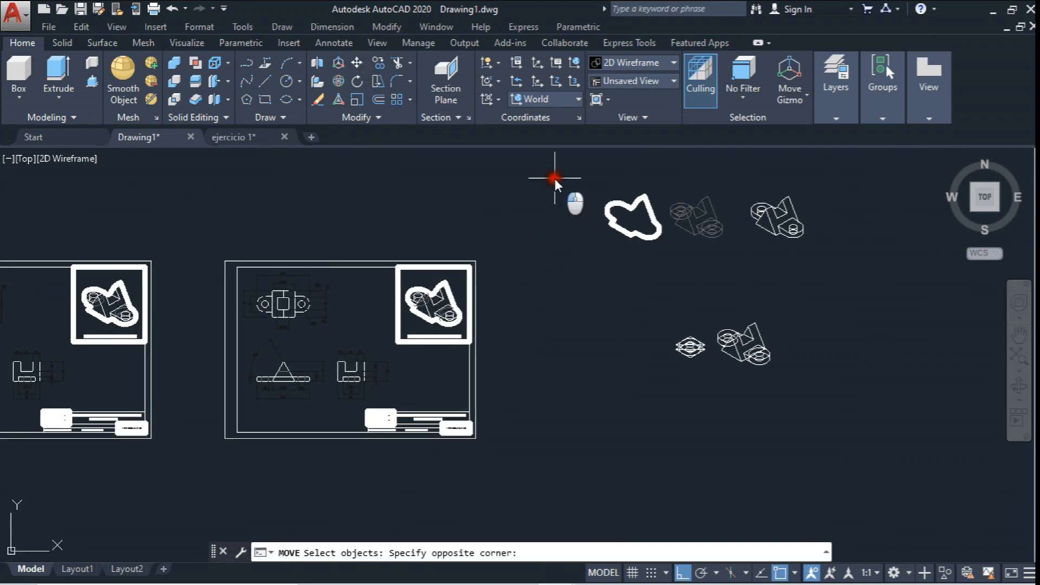
{"action": "left_click", "coordinate": [554, 179]}
{"action": "left_click", "coordinate": [918, 431]}
{"action": "right_click", "coordinate": [606, 295]}
{"action": "left_click", "coordinate": [642, 310]}
{"action": "left_click", "coordinate": [696, 311]}
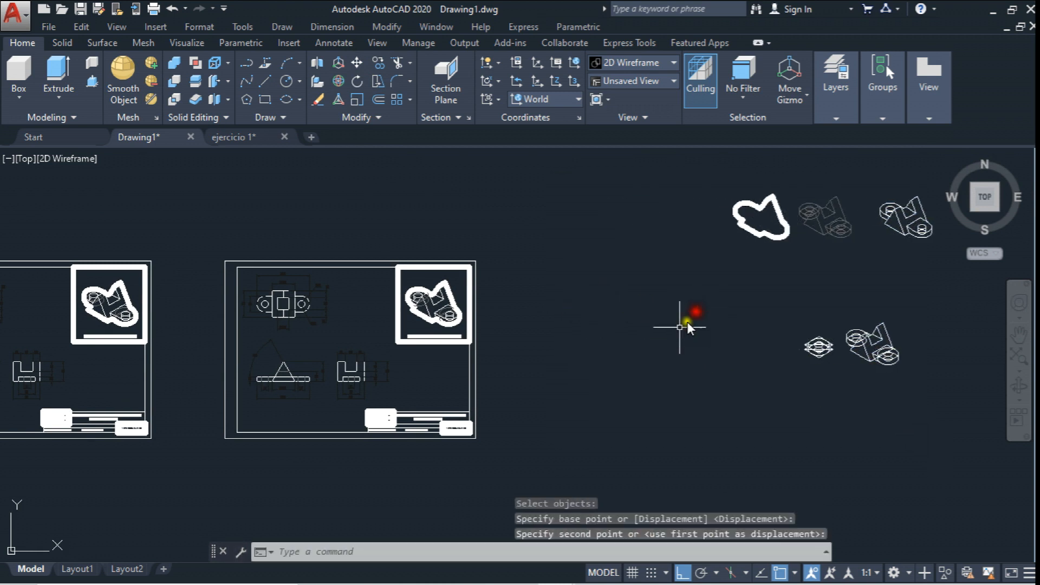
{"action": "key", "text": "Escape"}
- Delete the front view's linear and angular dimensions in the copied sheet
{"action": "scroll", "coordinate": [495, 394], "scroll_direction": "up", "scroll_amount": 5}
{"action": "middle_click_drag", "start_coordinate": [495, 395], "coordinate": [556, 295]}
{"action": "scroll", "coordinate": [564, 381], "scroll_direction": "up", "scroll_amount": 2}
{"action": "left_click", "coordinate": [691, 410]}
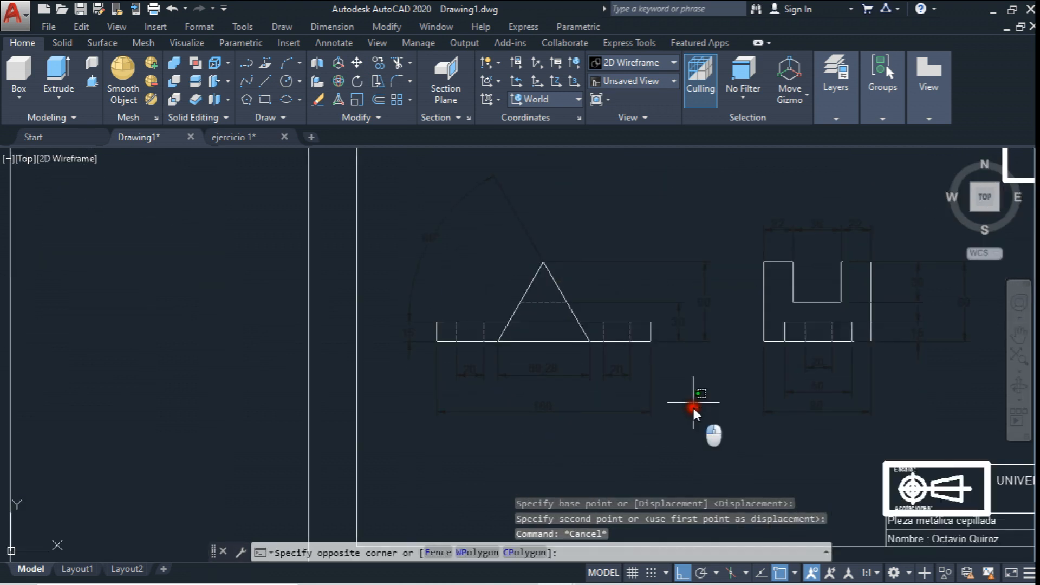
{"action": "left_click", "coordinate": [435, 354]}
{"action": "key", "text": "Delete"}
{"action": "left_click", "coordinate": [726, 244]}
{"action": "left_click", "coordinate": [678, 352]}
{"action": "key", "text": "Delete"}
{"action": "middle_click_drag", "start_coordinate": [561, 230], "coordinate": [561, 281]}
{"action": "left_click", "coordinate": [538, 206]}
{"action": "left_click", "coordinate": [467, 251]}
{"action": "key", "text": "Delete"}
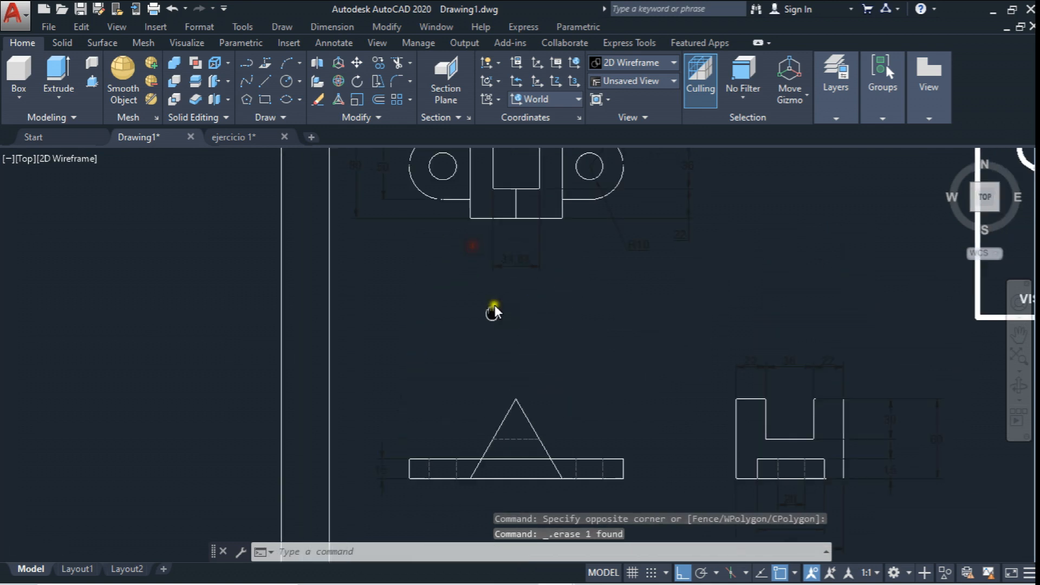
- Delete all dimensions around the side view in the copied sheet
{"action": "scroll", "coordinate": [465, 345], "scroll_direction": "down", "scroll_amount": 2}
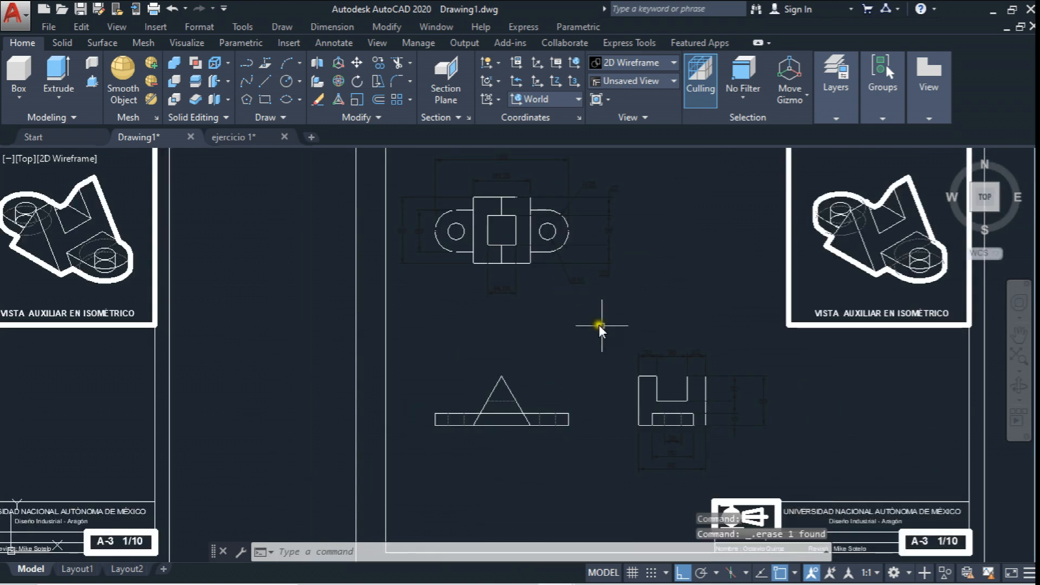
{"action": "left_click", "coordinate": [720, 347]}
{"action": "left_click", "coordinate": [674, 439]}
{"action": "key", "text": "Delete"}
- Delete the top view together with its dimensions from the copied sheet
{"action": "middle_click_drag", "start_coordinate": [495, 362], "coordinate": [500, 383]}
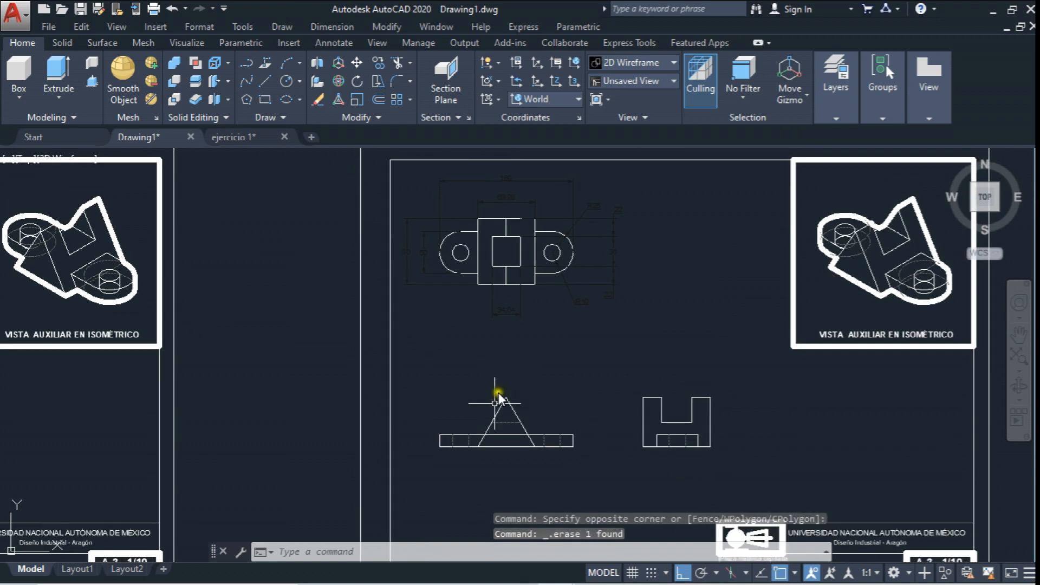
{"action": "left_click", "coordinate": [645, 206]}
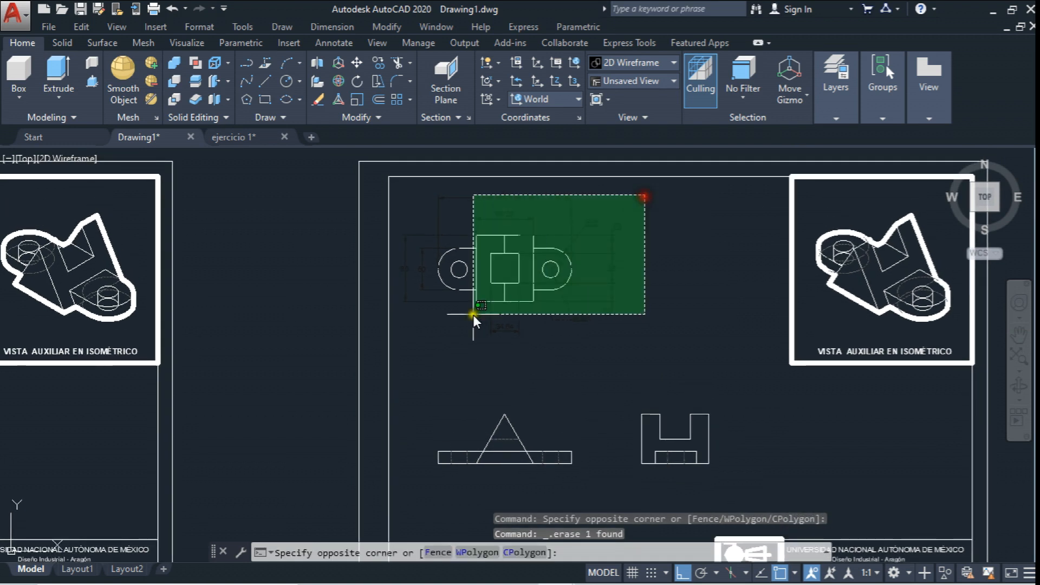
{"action": "left_click", "coordinate": [414, 346]}
{"action": "key", "text": "Delete"}
- Examine the framed isometric view and the remaining front and side views in the copied sheet
{"action": "middle_click_drag", "start_coordinate": [838, 321], "coordinate": [699, 292]}
{"action": "scroll", "coordinate": [696, 285], "scroll_direction": "down", "scroll_amount": 4}
{"action": "scroll", "coordinate": [691, 273], "scroll_direction": "up", "scroll_amount": 7}
{"action": "scroll", "coordinate": [650, 268], "scroll_direction": "down", "scroll_amount": 5}
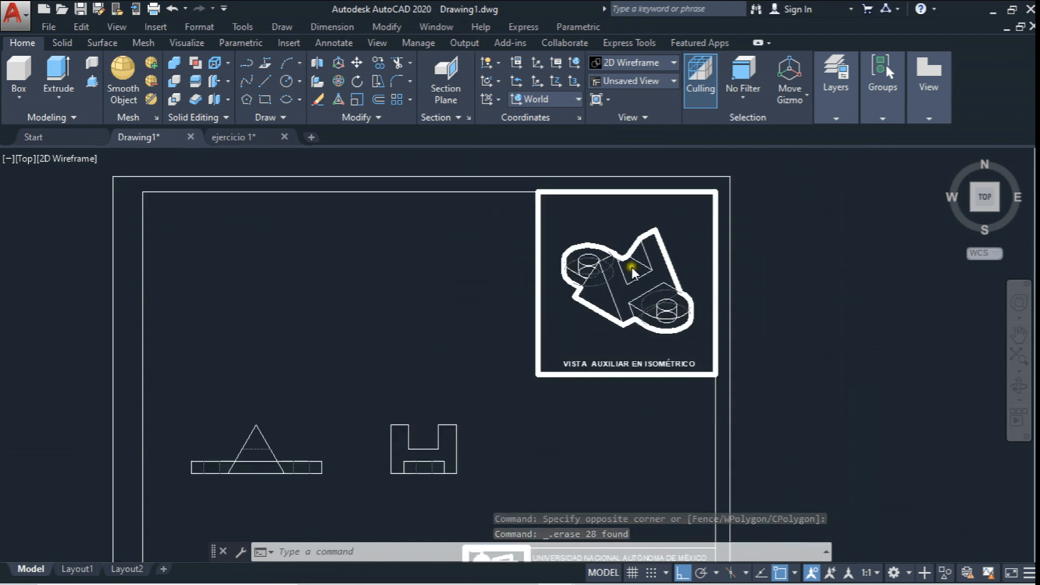
{"action": "scroll", "coordinate": [613, 264], "scroll_direction": "up", "scroll_amount": 2}
{"action": "scroll", "coordinate": [613, 262], "scroll_direction": "down", "scroll_amount": 4}
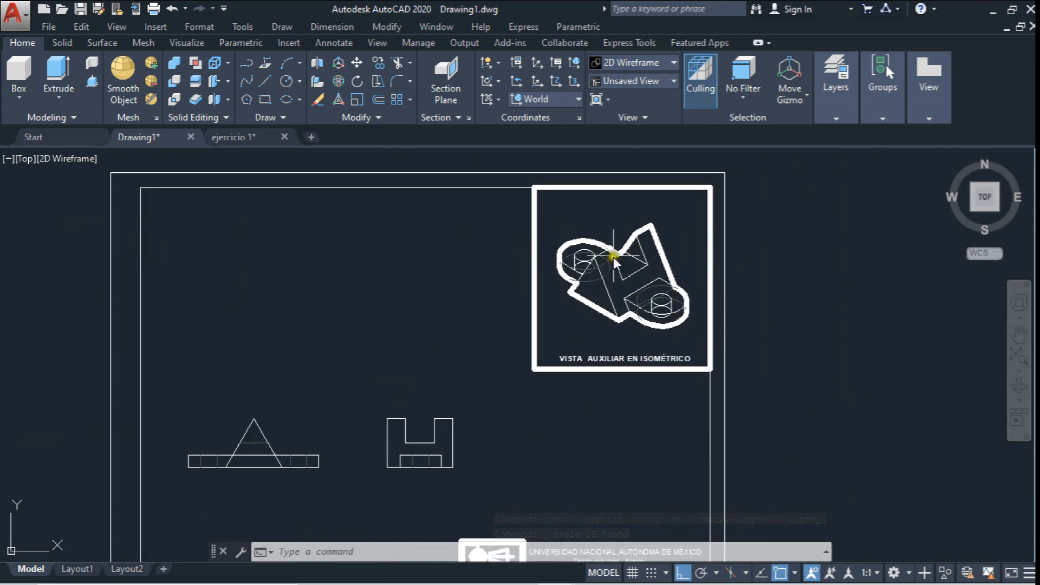
{"action": "scroll", "coordinate": [539, 257], "scroll_direction": "up", "scroll_amount": 3}
{"action": "scroll", "coordinate": [450, 290], "scroll_direction": "up", "scroll_amount": 3}
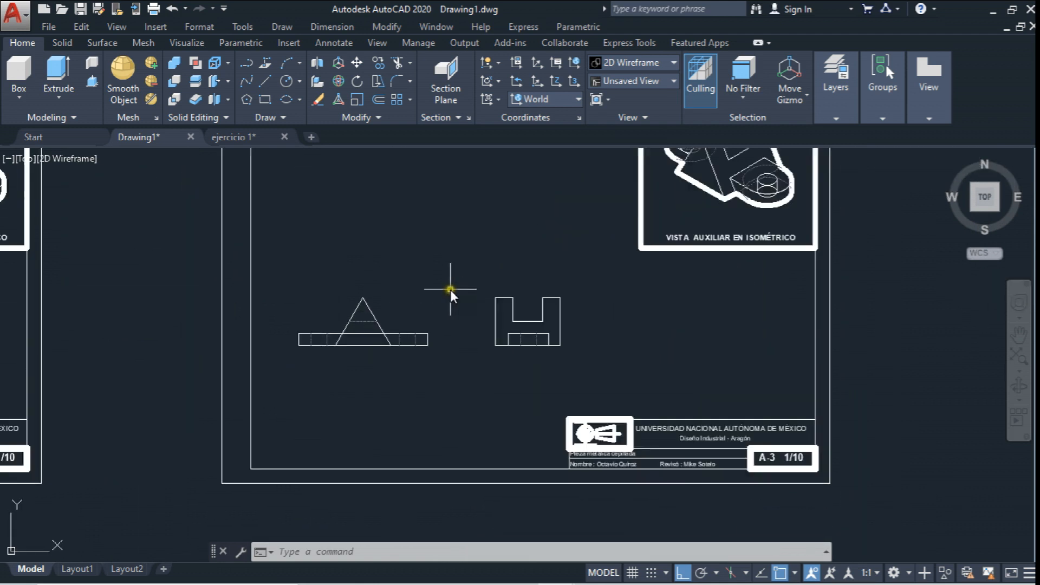
- Move the front and side views straight up inside the copied sheet
{"action": "left_click", "coordinate": [361, 63]}
{"action": "left_click", "coordinate": [290, 326]}
{"action": "left_click", "coordinate": [631, 446]}
{"action": "right_click", "coordinate": [502, 255]}
{"action": "left_click", "coordinate": [457, 325]}
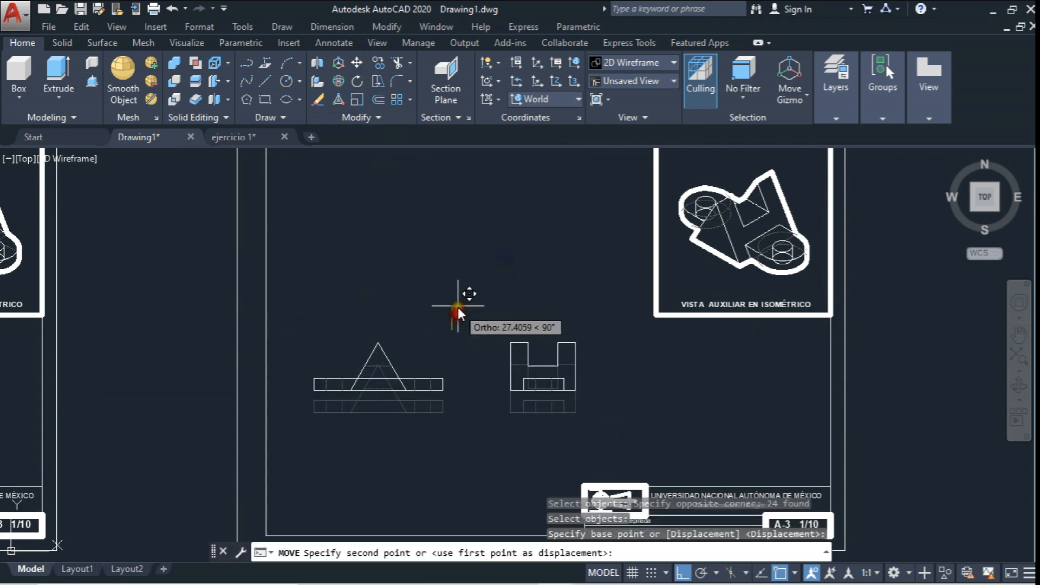
{"action": "left_click", "coordinate": [457, 256]}
{"action": "scroll", "coordinate": [424, 319], "scroll_direction": "up", "scroll_amount": 2}
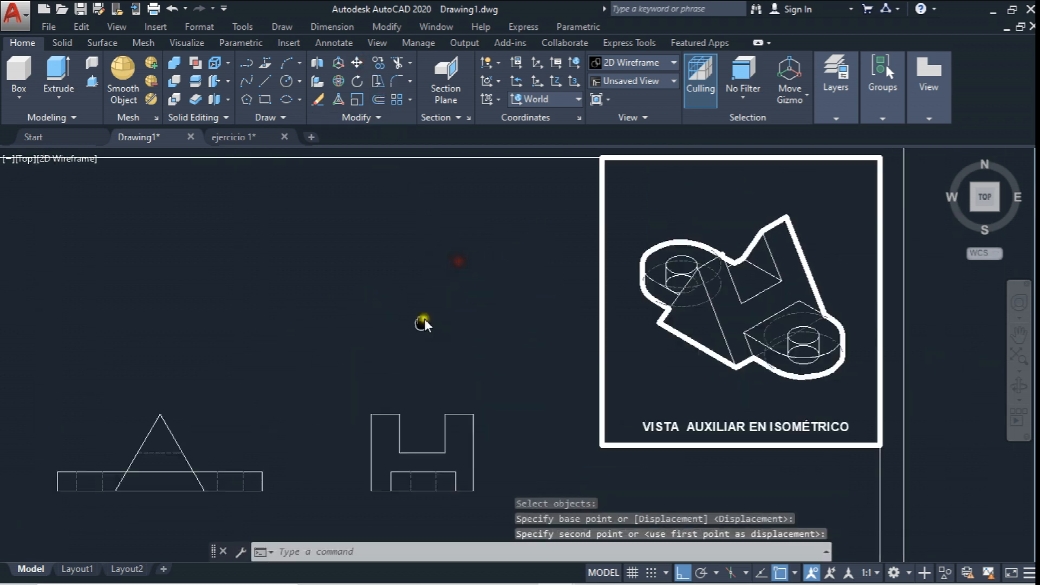
- Move the framed isometric view with its caption out of the copied sheet, into the empty area to its right
{"action": "left_click", "coordinate": [357, 64]}
{"action": "scroll", "coordinate": [525, 213], "scroll_direction": "down", "scroll_amount": 4}
{"action": "left_click", "coordinate": [648, 299]}
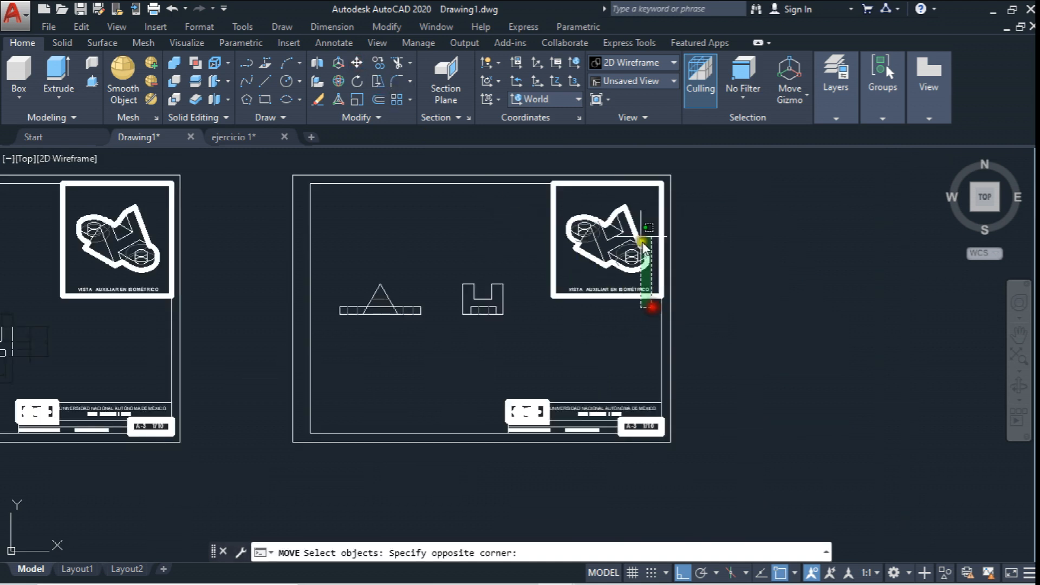
{"action": "left_click", "coordinate": [649, 273]}
{"action": "right_click", "coordinate": [649, 273]}
{"action": "scroll", "coordinate": [650, 276], "scroll_direction": "down", "scroll_amount": 2}
{"action": "left_click", "coordinate": [676, 284]}
{"action": "left_click", "coordinate": [921, 320]}
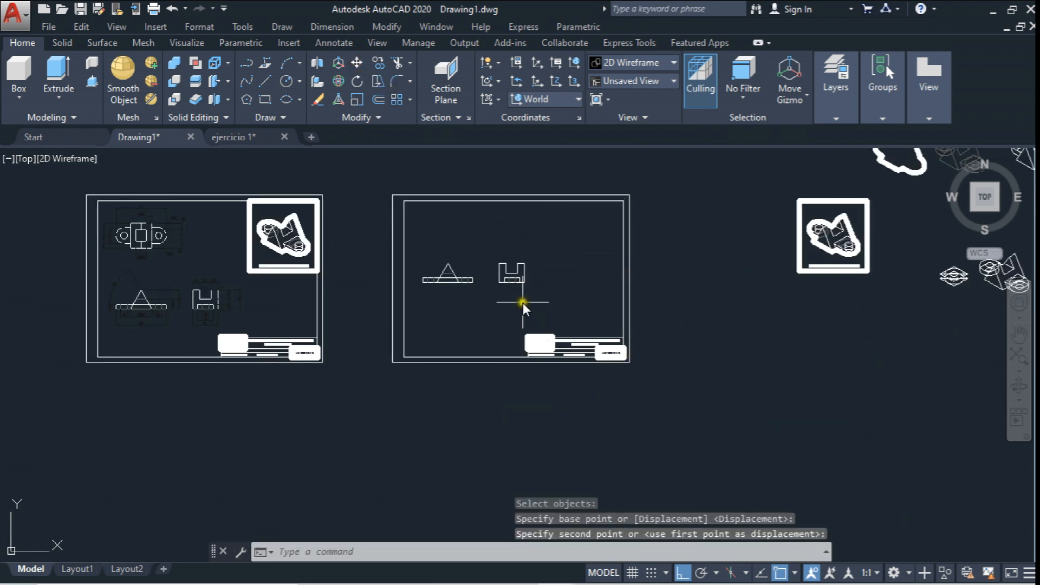
{"action": "key", "text": "Escape"}
{"action": "scroll", "coordinate": [455, 271], "scroll_direction": "up", "scroll_amount": 2}
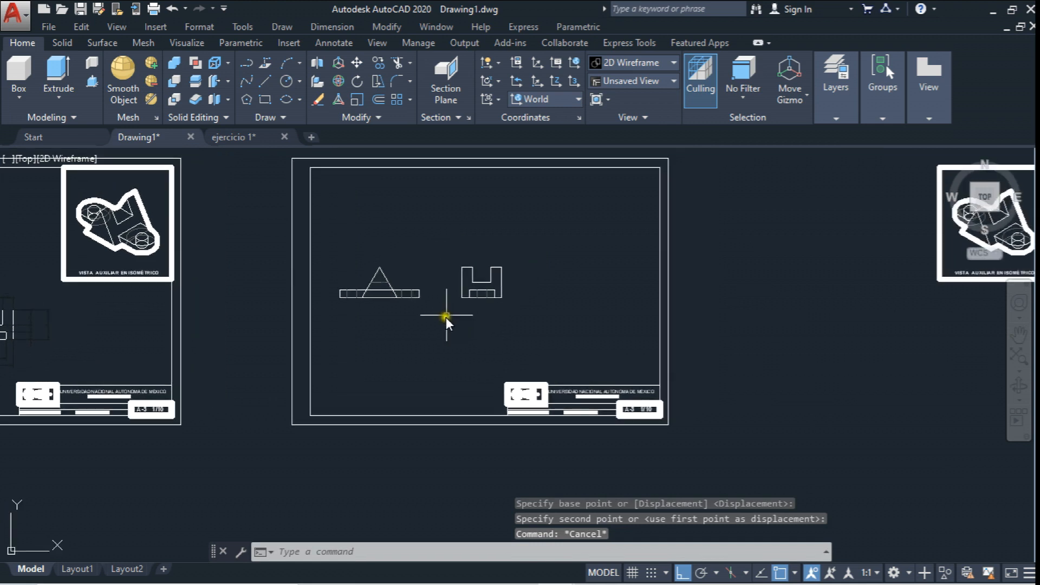
{"action": "type", "text": "scale"}
{"action": "key", "text": "Return"}
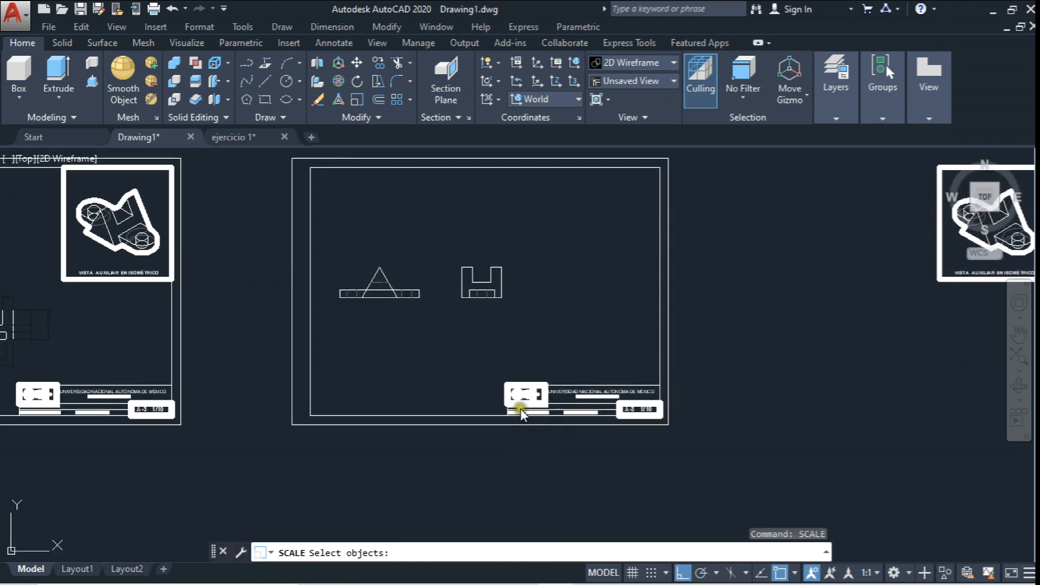
{"action": "left_click", "coordinate": [705, 457]}
{"action": "left_click", "coordinate": [507, 344]}
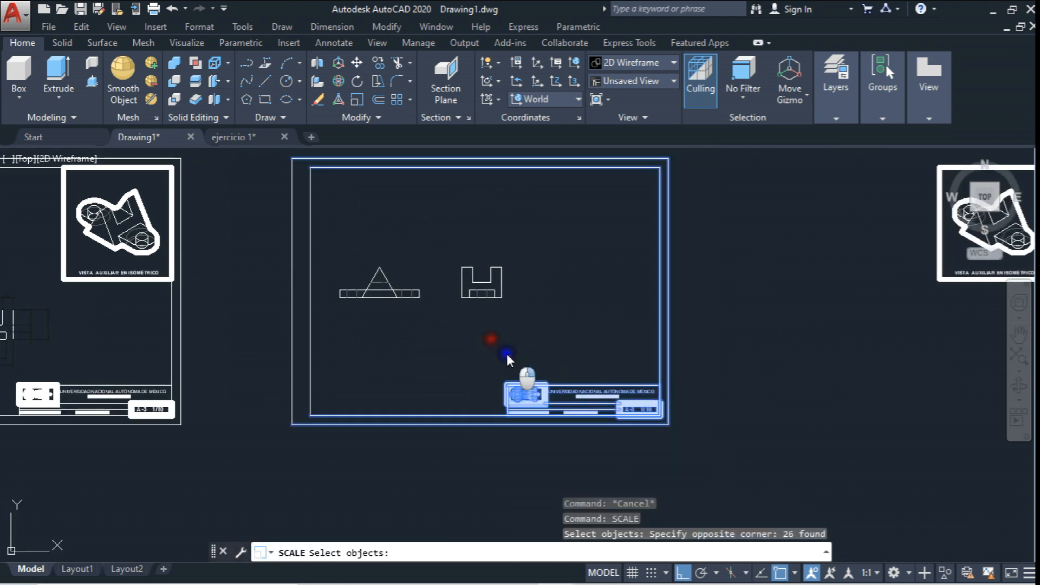
{"action": "key", "text": "Return"}
{"action": "key", "text": "Escape"}
- Scale the copied sheet's frame and title block by a factor of 0.8 about the outer frame's lower-right corner
{"action": "type", "text": "scale"}
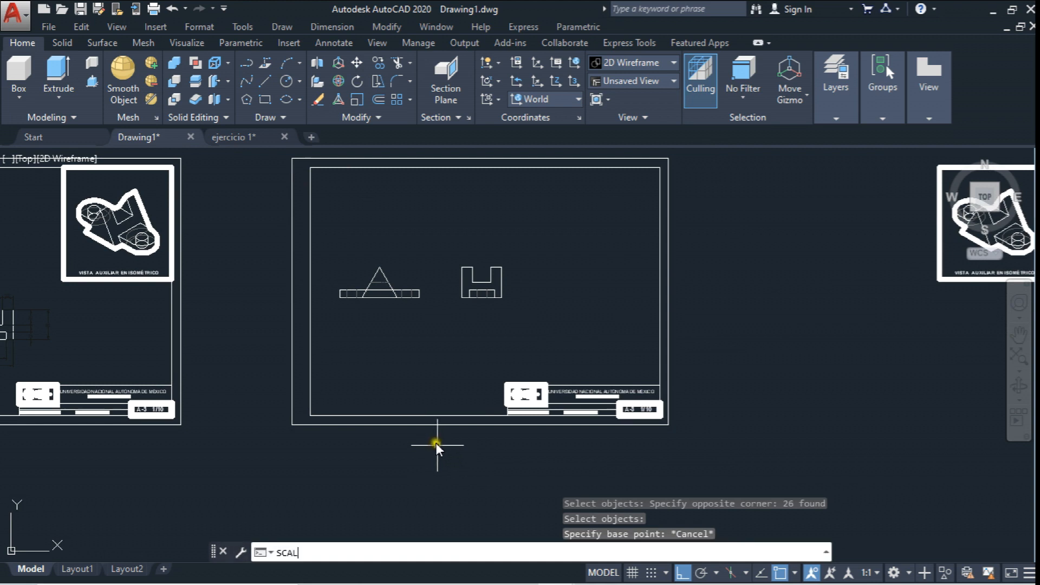
{"action": "key", "text": "Return"}
{"action": "left_click", "coordinate": [703, 457]}
{"action": "left_click", "coordinate": [265, 332]}
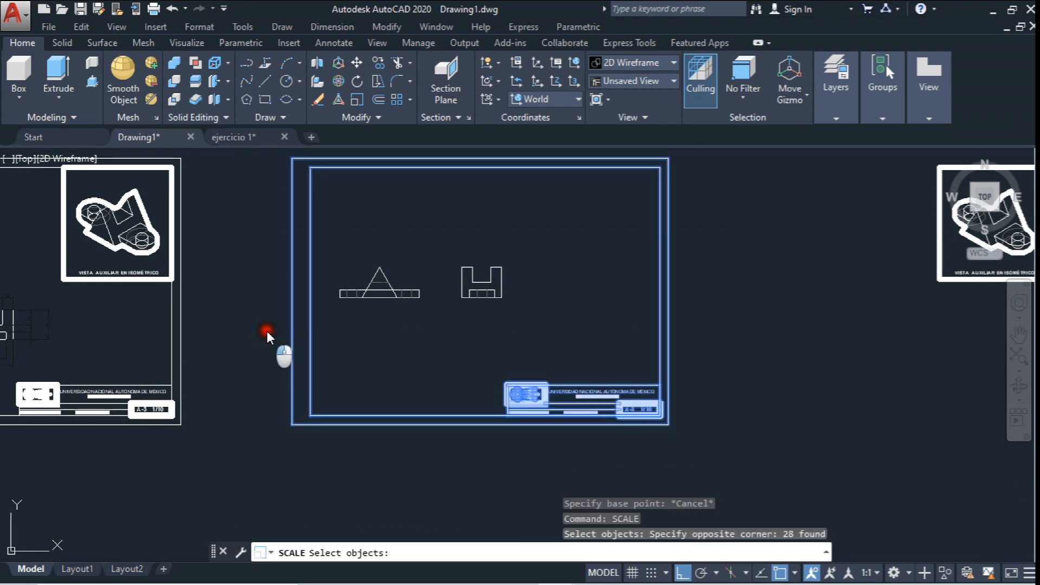
{"action": "key", "text": "Return"}
{"action": "left_click", "coordinate": [669, 427]}
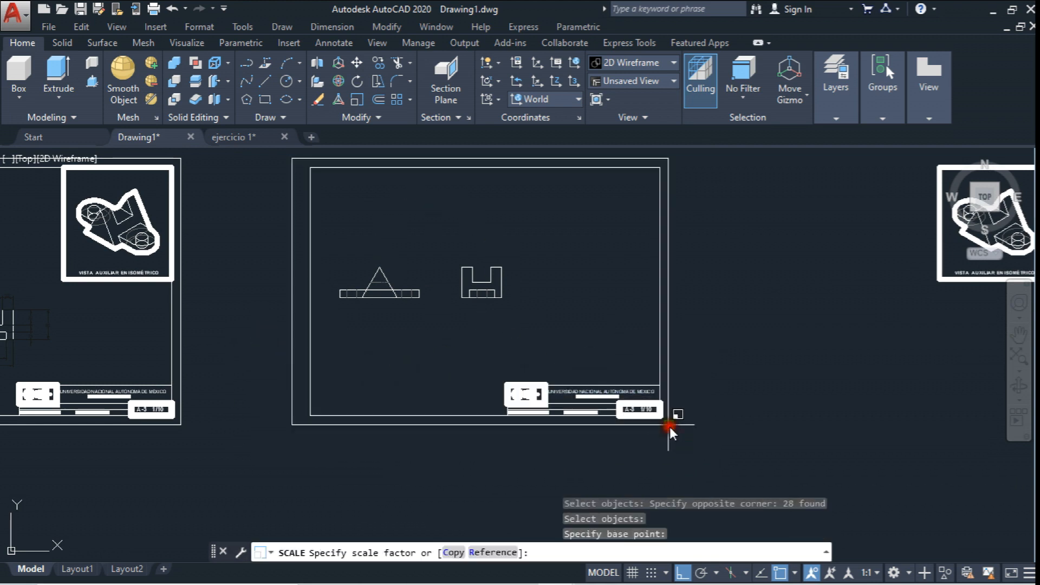
{"action": "type", "text": ".8"}
{"action": "key", "text": "Return"}
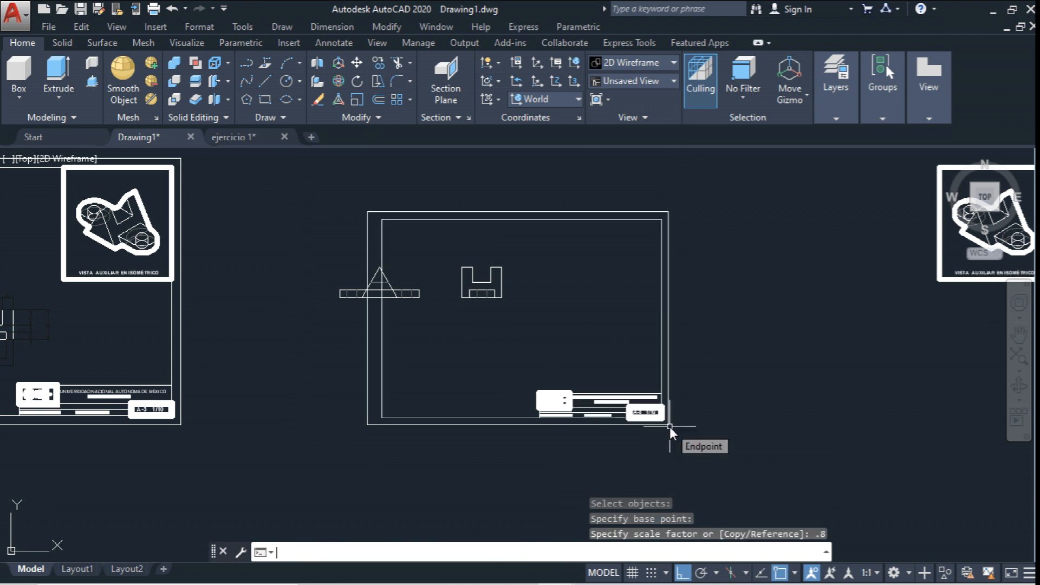
{"action": "left_click", "coordinate": [356, 64]}
{"action": "left_click", "coordinate": [704, 433]}
{"action": "left_click", "coordinate": [529, 371]}
{"action": "key", "text": "Return"}
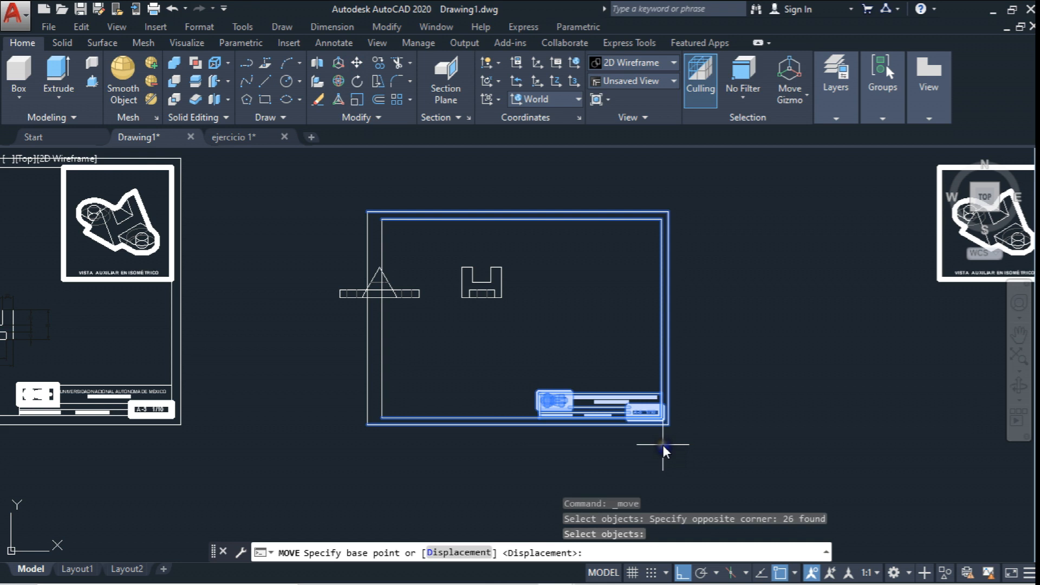
{"action": "key", "text": "Escape"}
- Move the front and side views together straight to the right so they sit inside the reduced frame
{"action": "left_click", "coordinate": [357, 63]}
{"action": "left_click", "coordinate": [299, 243]}
{"action": "left_click", "coordinate": [493, 325]}
{"action": "key", "text": "Return"}
{"action": "left_click", "coordinate": [513, 335]}
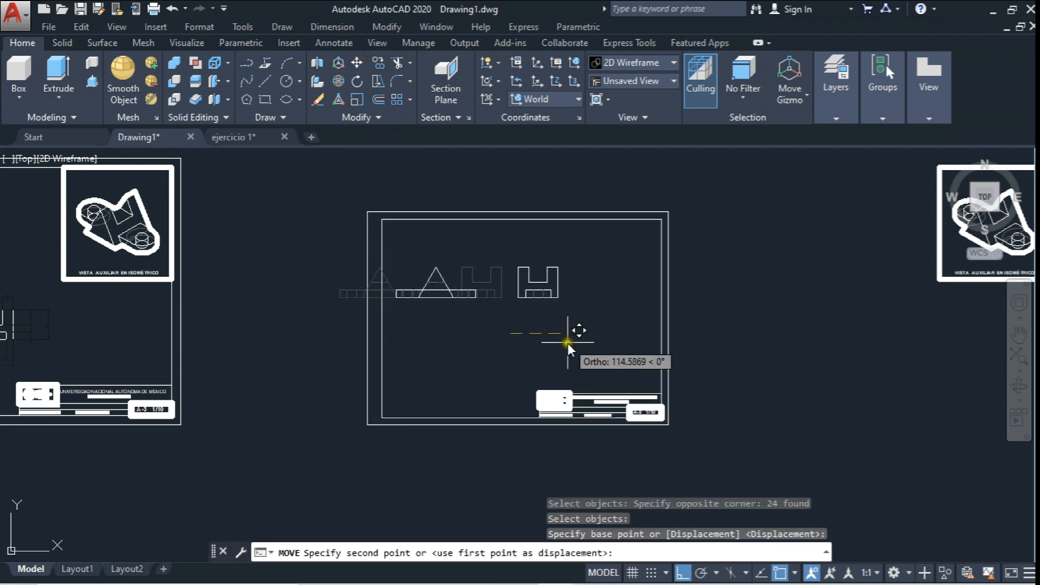
{"action": "left_click", "coordinate": [568, 343]}
{"action": "key", "text": "Return"}
{"action": "key", "text": "Return"}
{"action": "left_click", "coordinate": [505, 245]}
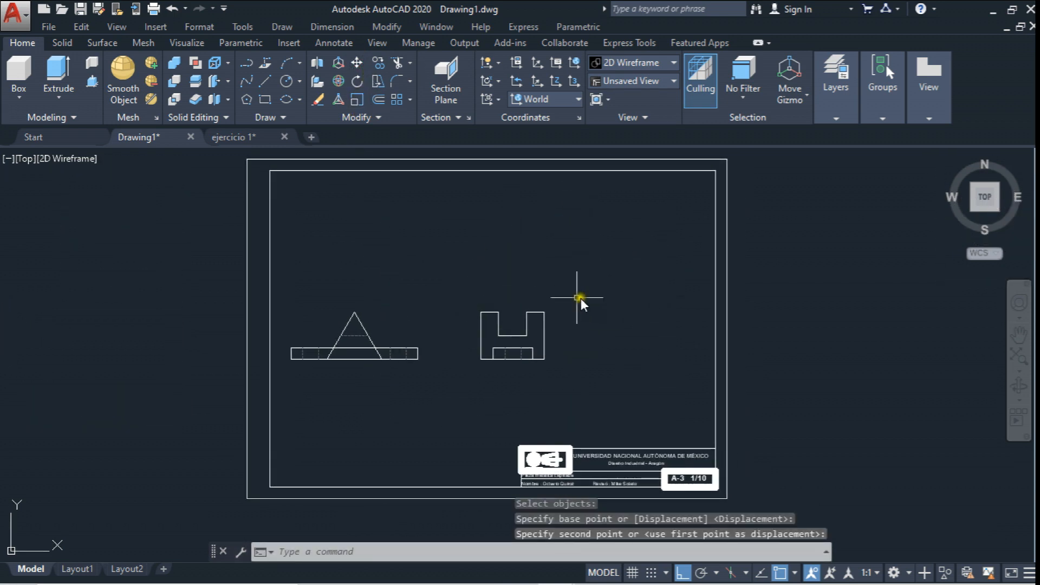
{"action": "key", "text": "Escape"}
- Scale the copied sheet's frame and title block down further about the outer frame's lower-right corner
{"action": "scroll", "coordinate": [531, 298], "scroll_direction": "down", "scroll_amount": 3}
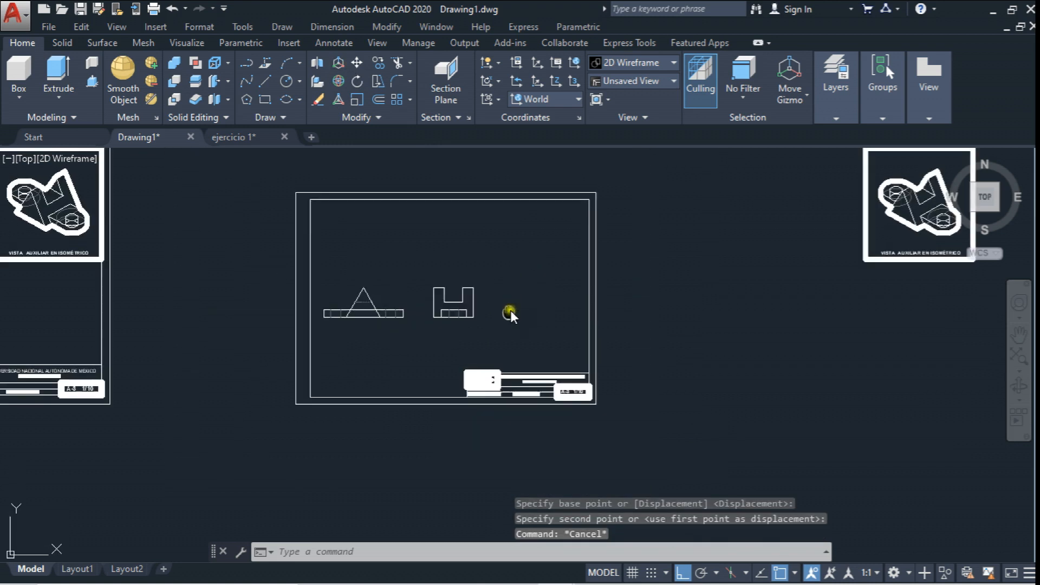
{"action": "type", "text": "sc"}
{"action": "key", "text": "Return"}
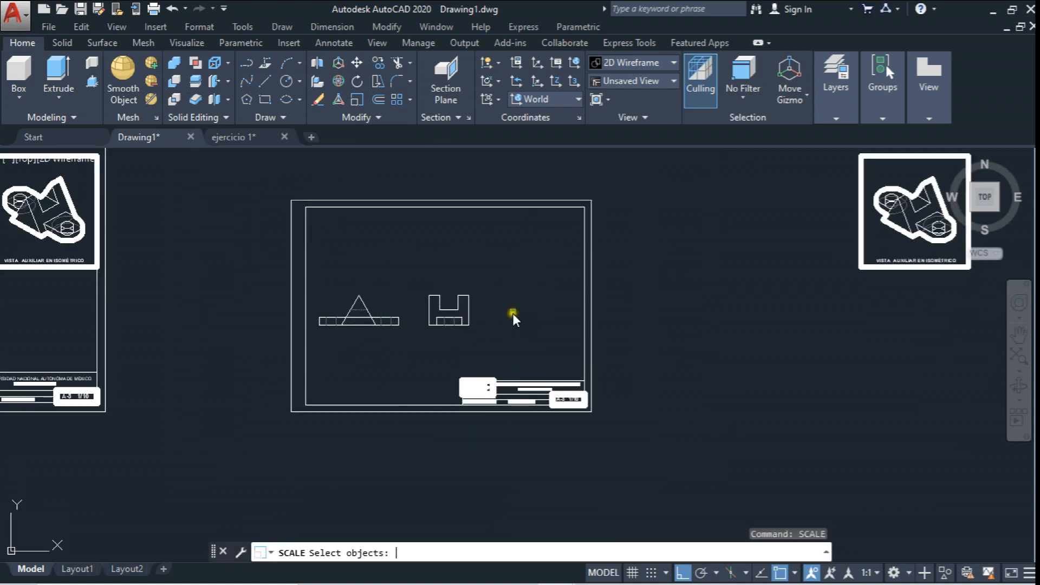
- Move the reduced frame and title block about 60 units straight left so they enclose the front and side views
{"action": "left_click", "coordinate": [650, 421]}
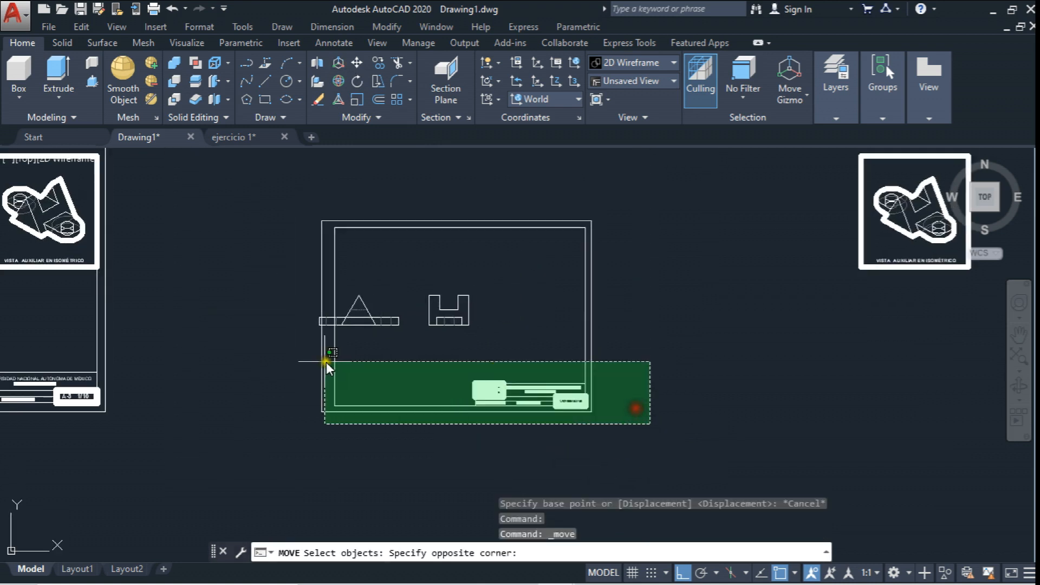
{"action": "left_click", "coordinate": [271, 339]}
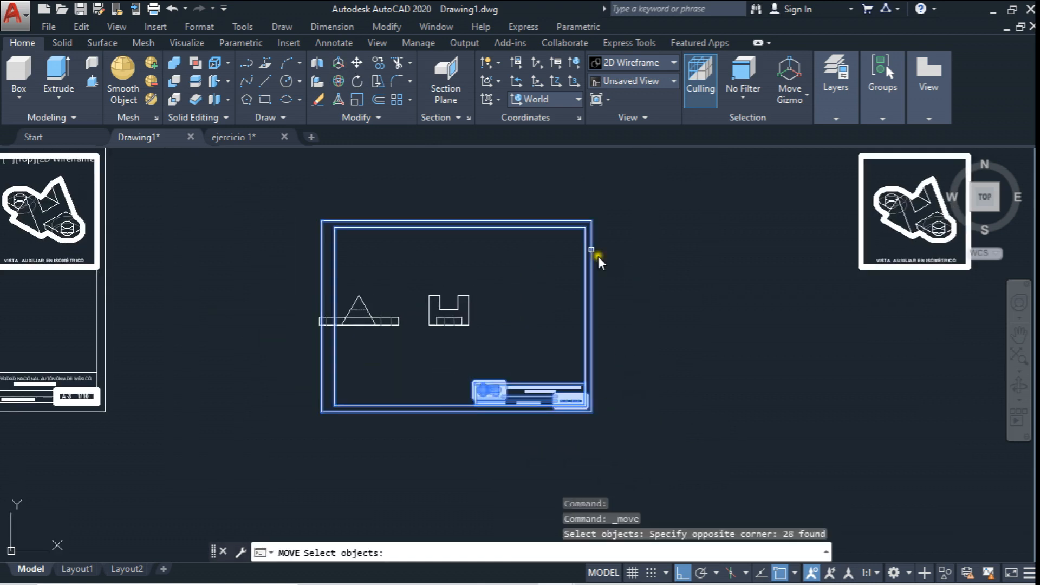
{"action": "key", "text": "Return"}
{"action": "left_click", "coordinate": [556, 199]}
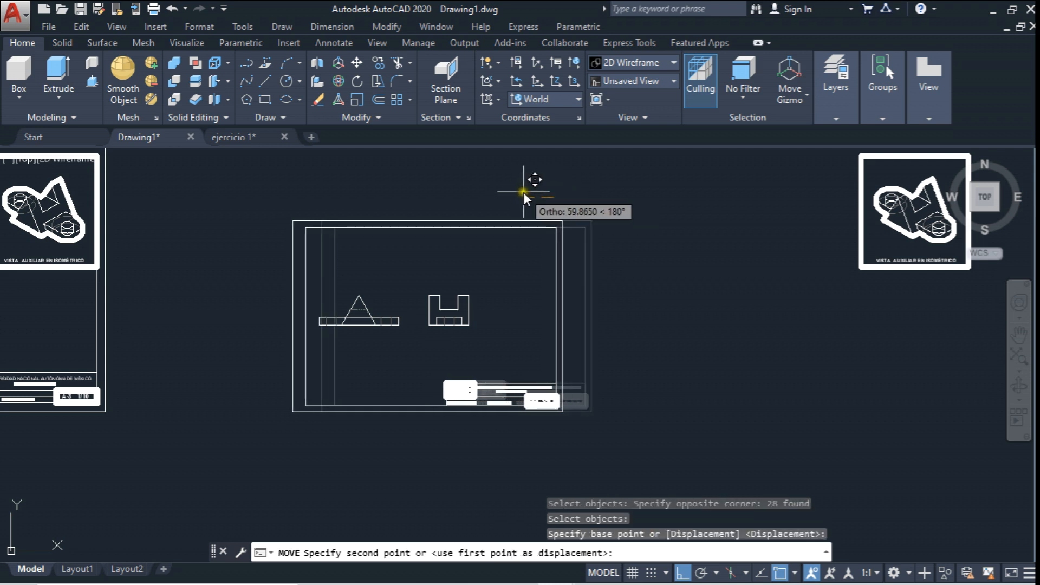
{"action": "left_click", "coordinate": [521, 193]}
{"action": "scroll", "coordinate": [365, 226], "scroll_direction": "up", "scroll_amount": 4}
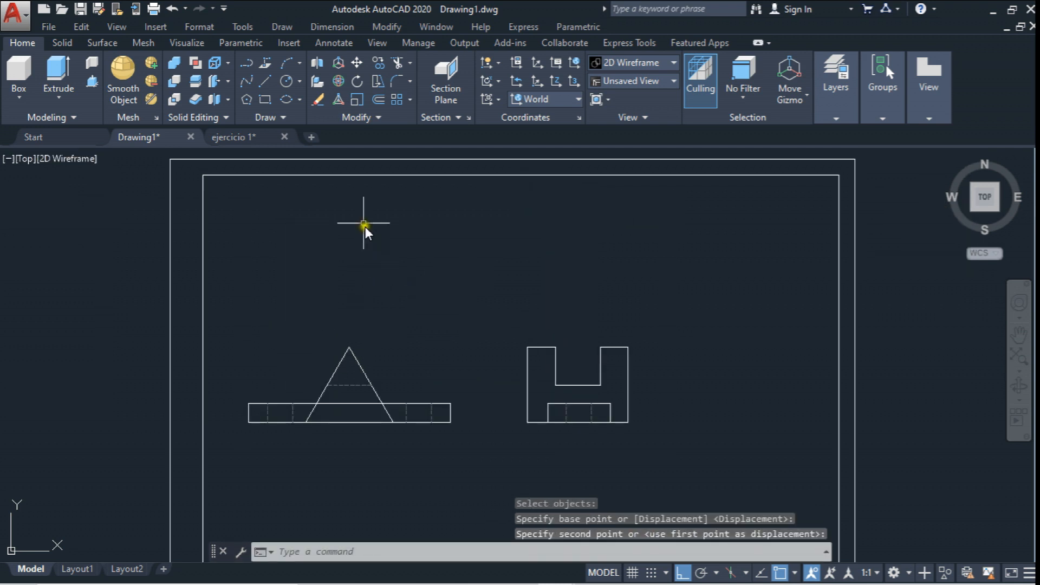
{"action": "left_click", "coordinate": [357, 62]}
{"action": "left_click", "coordinate": [256, 238]}
{"action": "left_click", "coordinate": [399, 375]}
{"action": "left_click", "coordinate": [295, 311]}
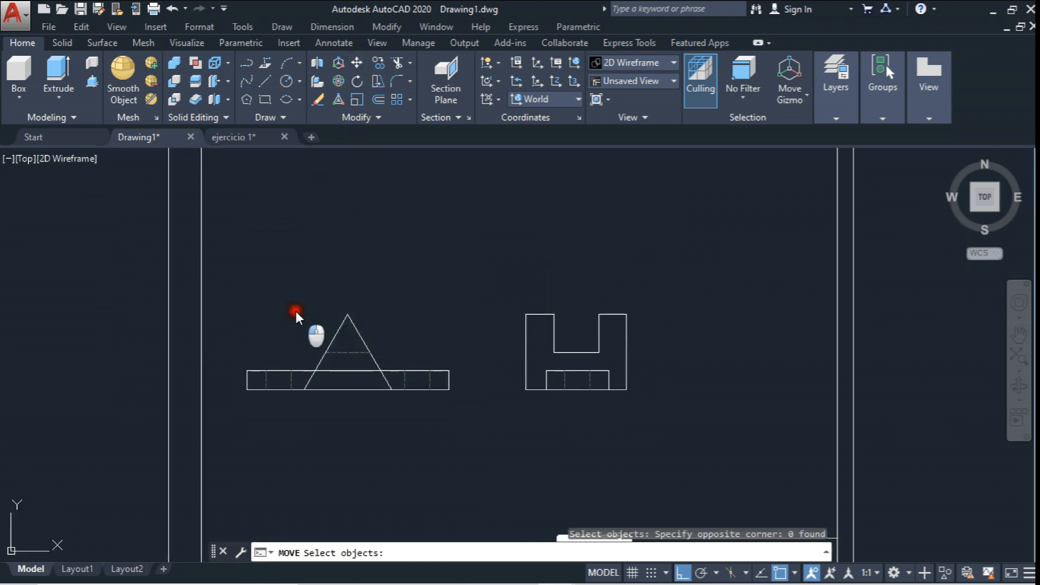
{"action": "left_click", "coordinate": [249, 258]}
{"action": "left_click", "coordinate": [599, 450]}
{"action": "left_click", "coordinate": [704, 436]}
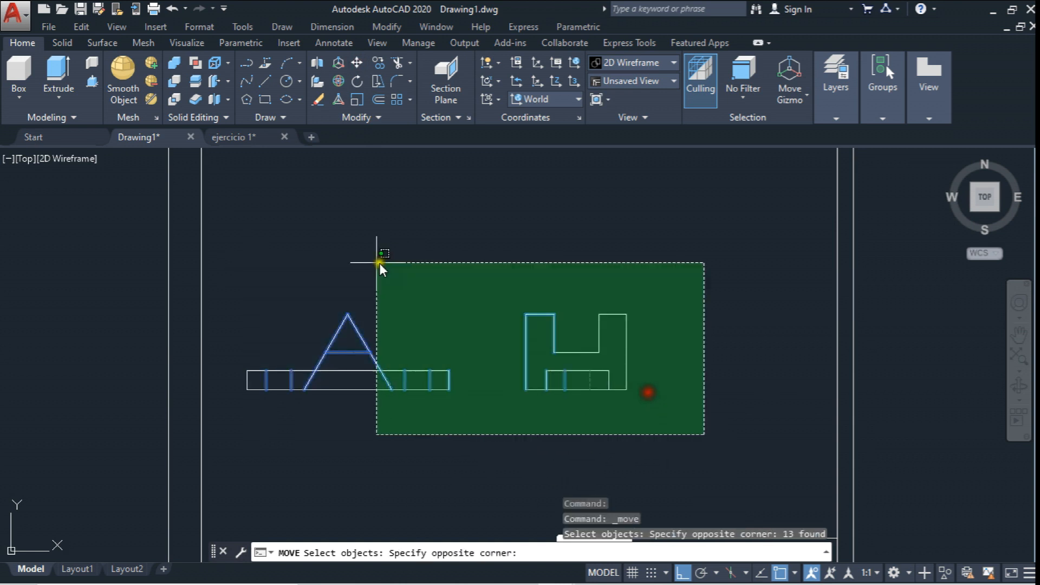
{"action": "left_click", "coordinate": [243, 264]}
- Move the front and side views together slightly to the left inside the reduced frame
{"action": "left_click", "coordinate": [355, 58]}
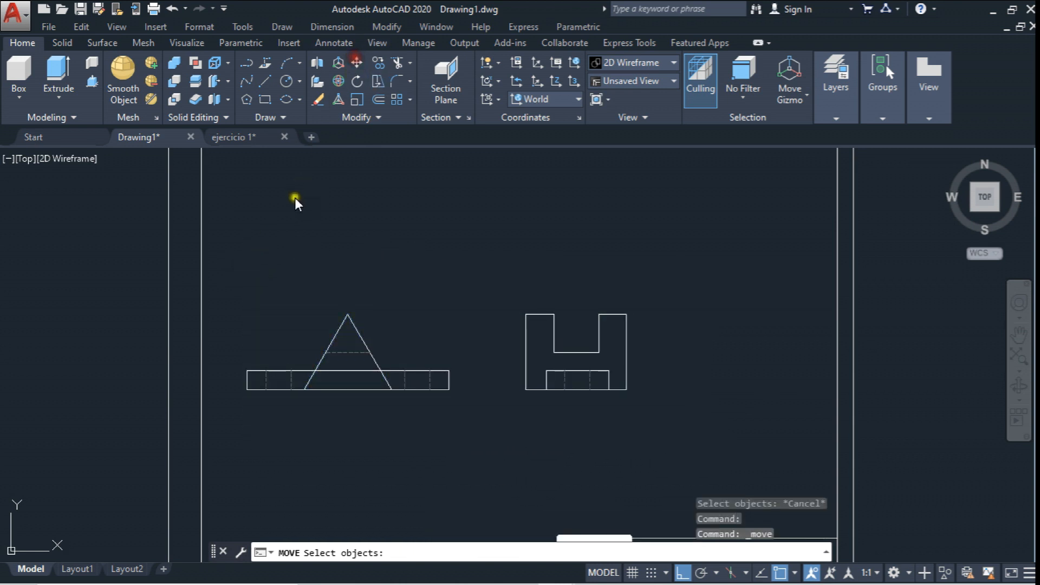
{"action": "left_click", "coordinate": [230, 211]}
{"action": "left_click", "coordinate": [668, 450]}
{"action": "middle_click_drag", "start_coordinate": [413, 302], "coordinate": [413, 313]}
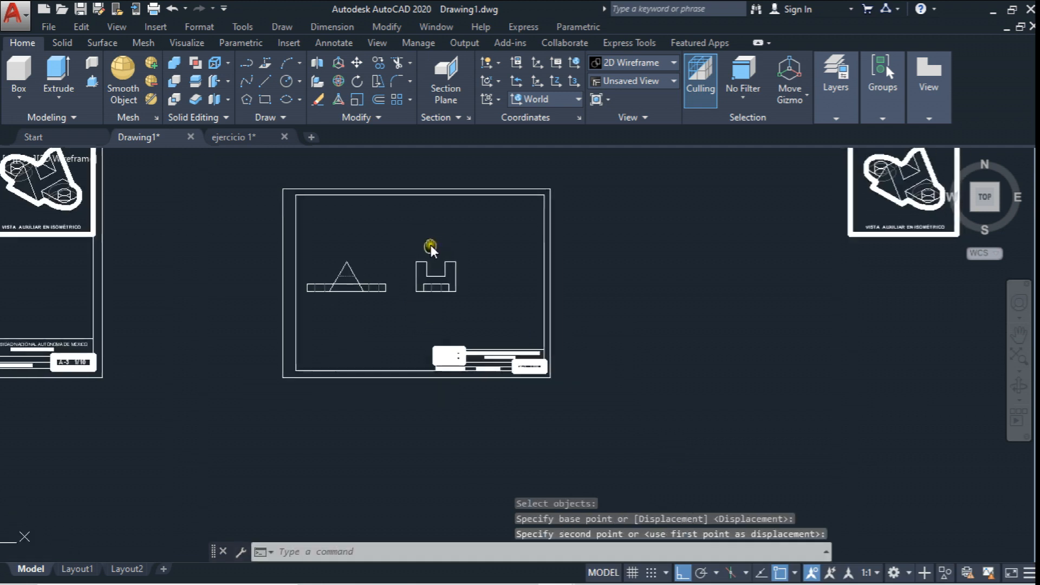
- Move the framed isometric view and all loose isometric drawings farther right, away from the reduced sheet
{"action": "middle_click_drag", "start_coordinate": [431, 245], "coordinate": [386, 264]}
{"action": "scroll", "coordinate": [486, 240], "scroll_direction": "down", "scroll_amount": 5}
{"action": "middle_click_drag", "start_coordinate": [459, 235], "coordinate": [397, 262]}
{"action": "middle_click_drag", "start_coordinate": [315, 249], "coordinate": [383, 251]}
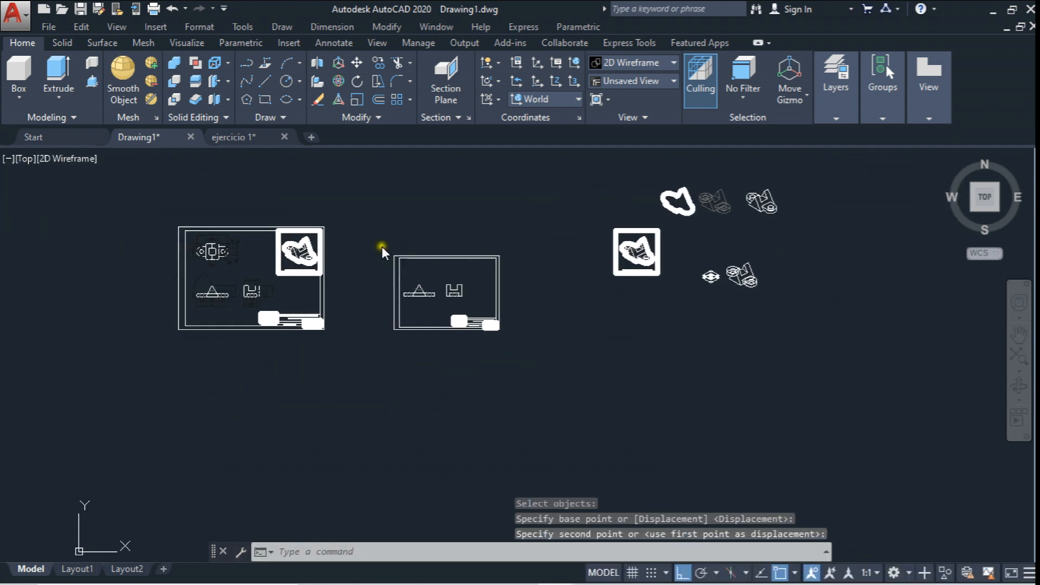
{"action": "left_click", "coordinate": [356, 63]}
{"action": "left_click", "coordinate": [571, 154]}
{"action": "left_click", "coordinate": [863, 355]}
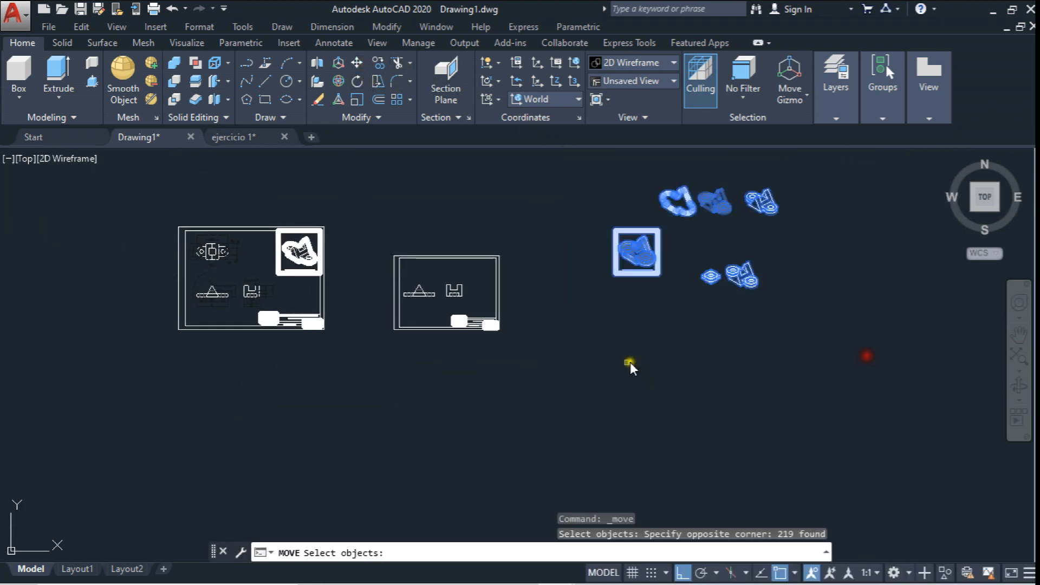
{"action": "key", "text": "Return"}
{"action": "left_click", "coordinate": [608, 355]}
{"action": "left_click", "coordinate": [740, 367]}
- Copy the reduced sheet with its front and side views straight to the right, leaving a small gap between the sheets
{"action": "scroll", "coordinate": [389, 272], "scroll_direction": "up", "scroll_amount": 5}
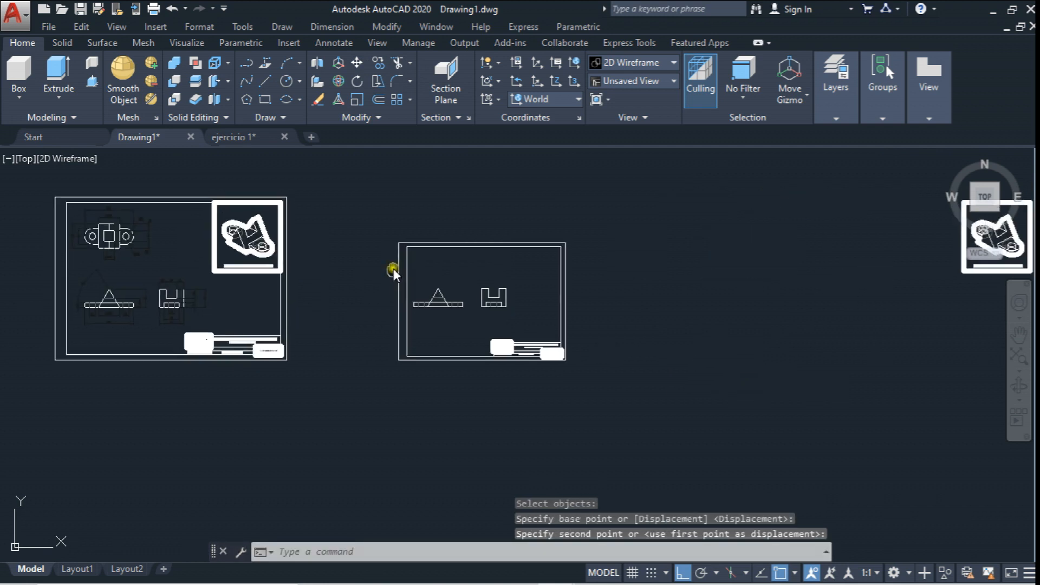
{"action": "left_click", "coordinate": [380, 62]}
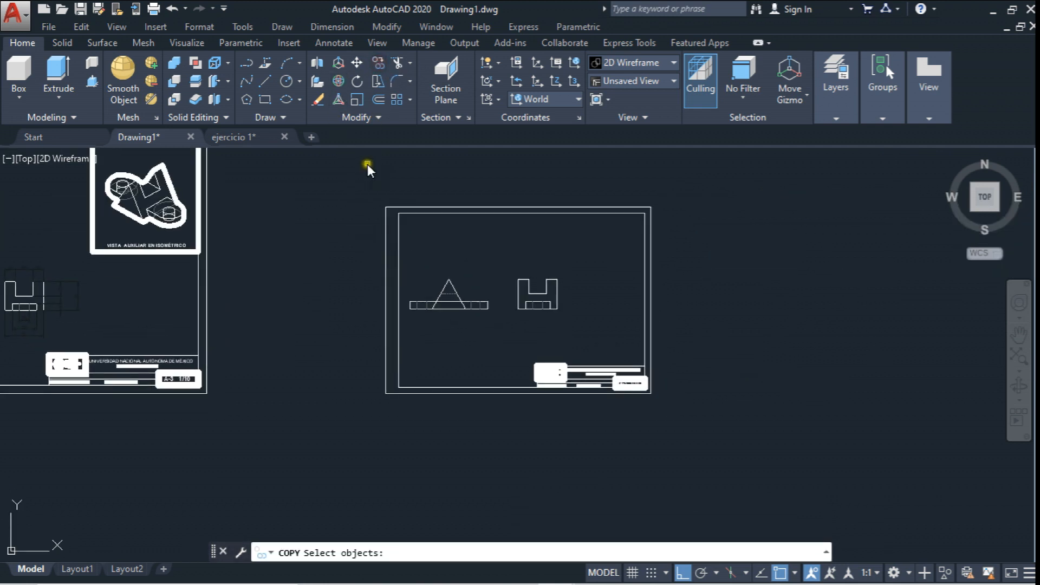
{"action": "left_click", "coordinate": [367, 164]}
{"action": "left_click", "coordinate": [717, 407]}
{"action": "key", "text": "Return"}
{"action": "left_click", "coordinate": [513, 425]}
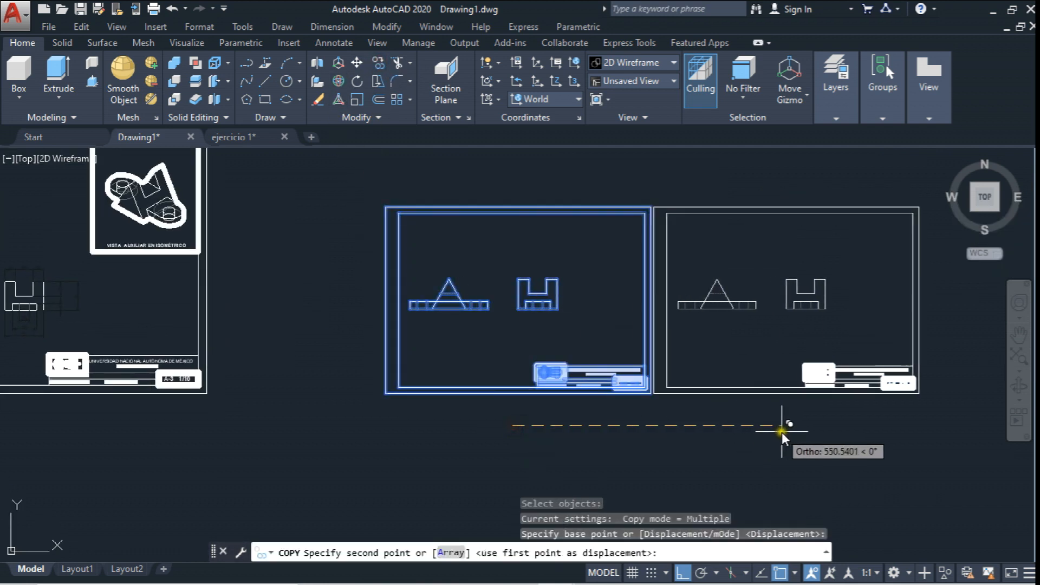
{"action": "left_click", "coordinate": [825, 440]}
{"action": "key", "text": "Escape"}
{"action": "scroll", "coordinate": [435, 319], "scroll_direction": "up", "scroll_amount": 8}
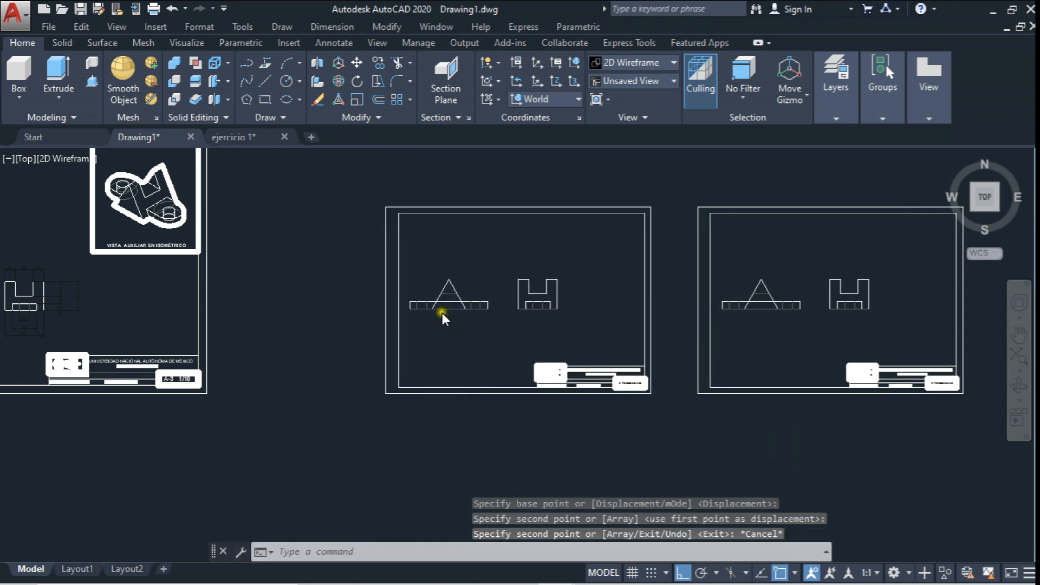
{"action": "left_click", "coordinate": [265, 81]}
{"action": "left_click", "coordinate": [436, 218]}
{"action": "scroll", "coordinate": [437, 219], "scroll_direction": "up", "scroll_amount": 2}
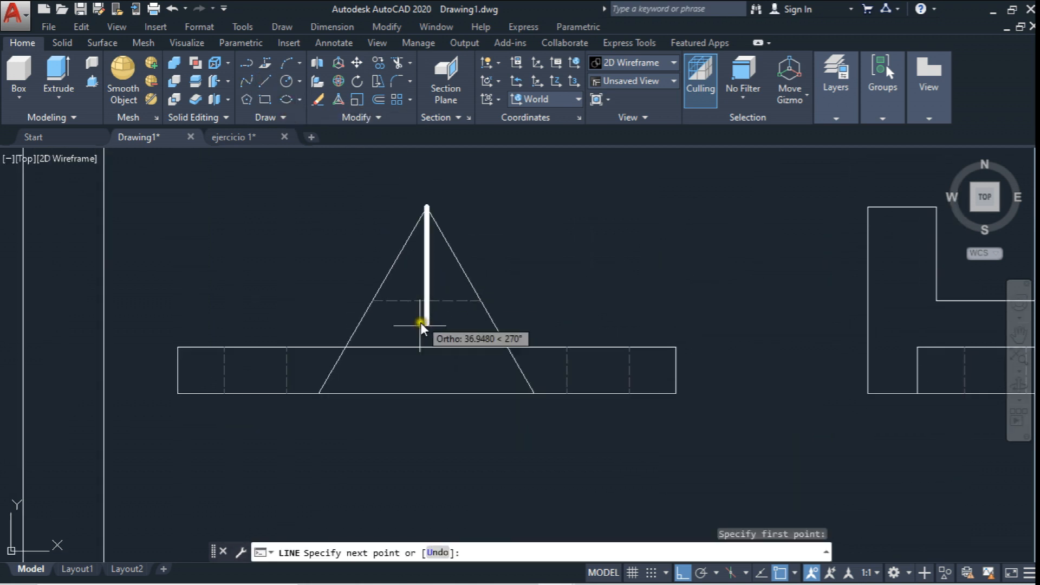
{"action": "key", "text": "Escape"}
- Make layer 0 the current layer
{"action": "left_click", "coordinate": [837, 117]}
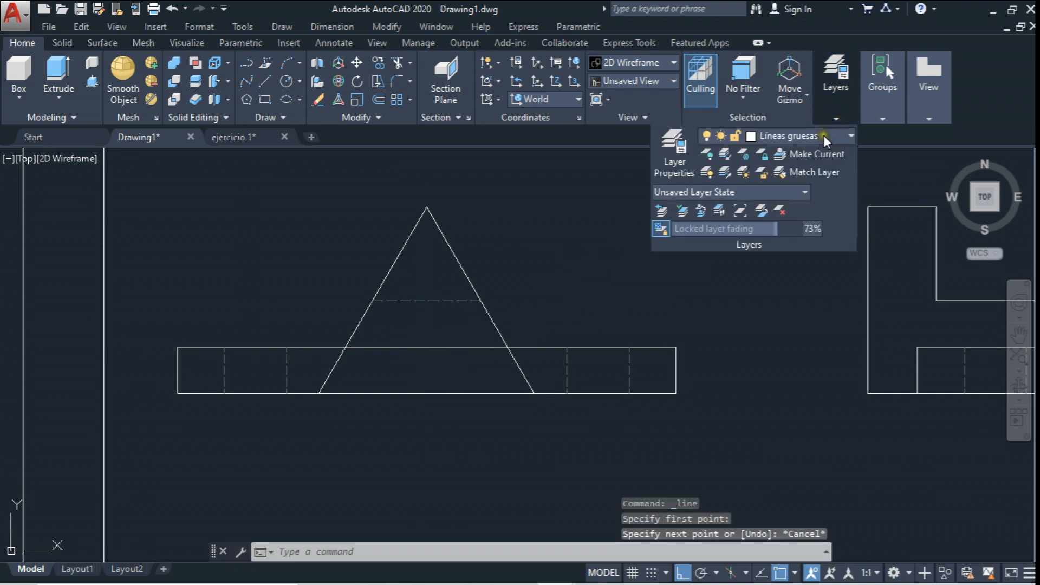
{"action": "left_click", "coordinate": [804, 136]}
{"action": "scroll", "coordinate": [801, 138], "scroll_direction": "up", "scroll_amount": 1}
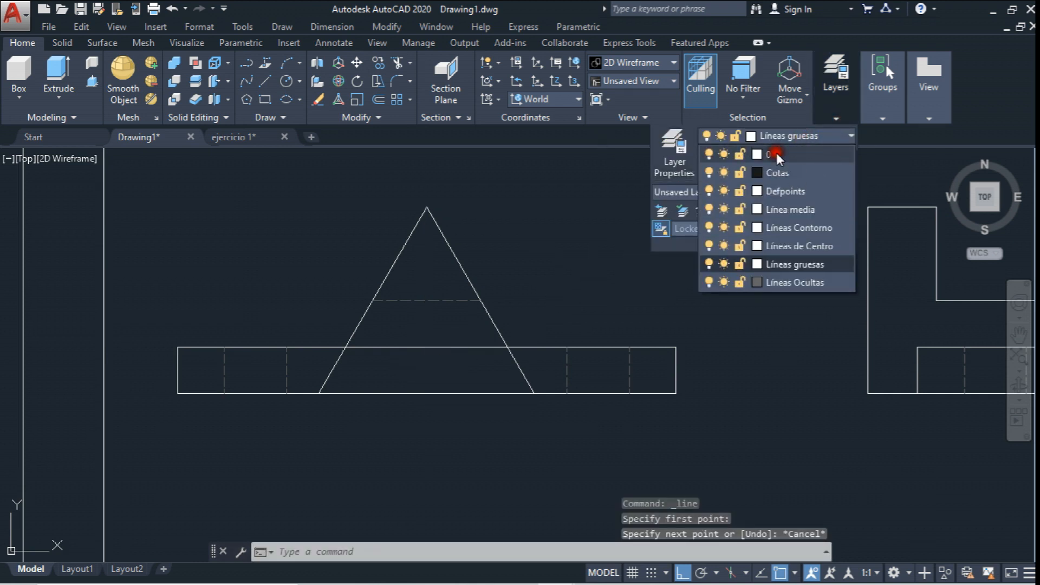
{"action": "left_click", "coordinate": [775, 153]}
- Draw a vertical line from the apex of the front view's triangle down past the base
{"action": "left_click", "coordinate": [265, 81]}
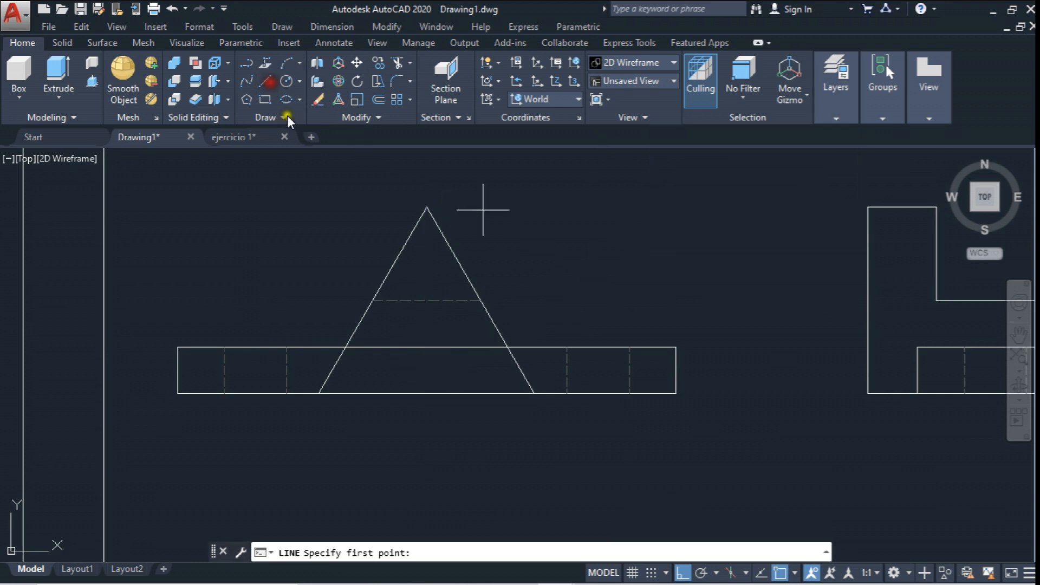
{"action": "left_click", "coordinate": [425, 204]}
{"action": "left_click", "coordinate": [430, 463]}
{"action": "key", "text": "Escape"}
- Move the vertical line straight up so its upper end extends slightly above the triangle's apex
{"action": "middle_click_drag", "start_coordinate": [516, 359], "coordinate": [508, 356]}
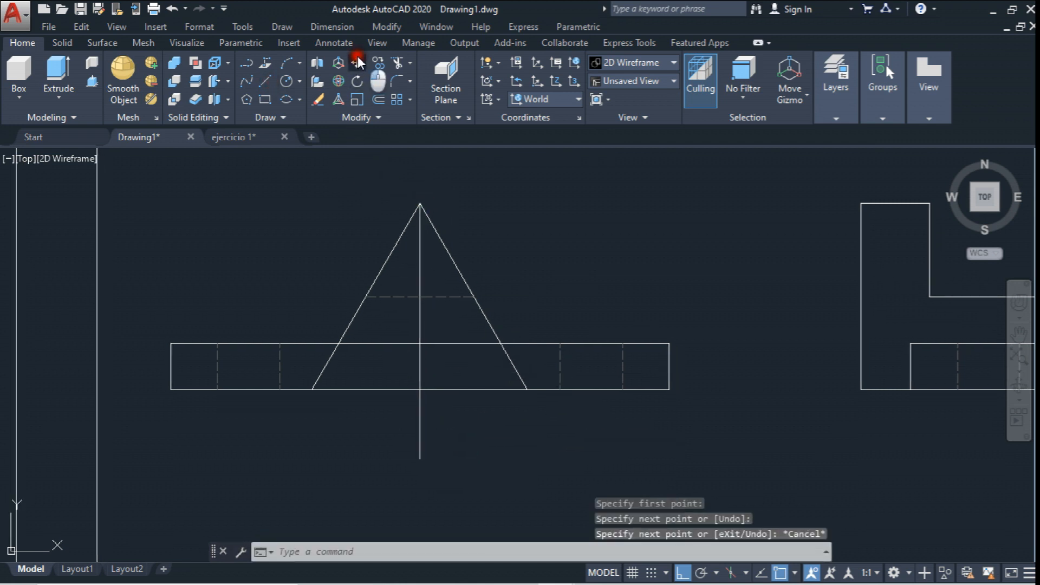
{"action": "left_click", "coordinate": [356, 63]}
{"action": "left_click", "coordinate": [439, 262]}
{"action": "left_click", "coordinate": [409, 269]}
{"action": "right_click", "coordinate": [585, 255]}
{"action": "left_click", "coordinate": [585, 255]}
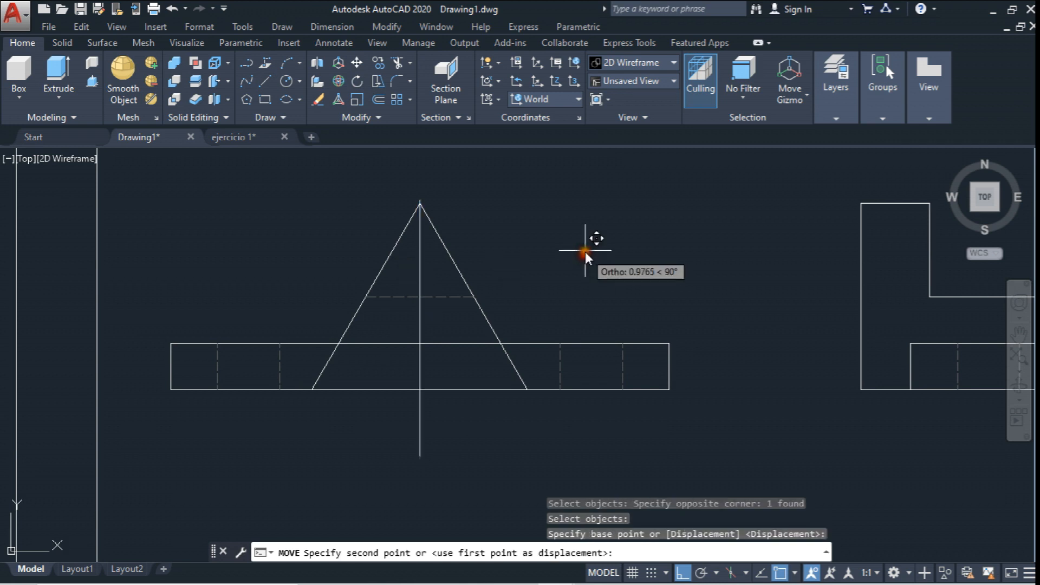
{"action": "left_click", "coordinate": [589, 227]}
- Stretch the upper end of the front view's vertical line farther above the triangle's apex
{"action": "scroll", "coordinate": [585, 238], "scroll_direction": "down", "scroll_amount": 6}
{"action": "scroll", "coordinate": [584, 265], "scroll_direction": "up", "scroll_amount": 1}
{"action": "scroll", "coordinate": [502, 213], "scroll_direction": "up", "scroll_amount": 5}
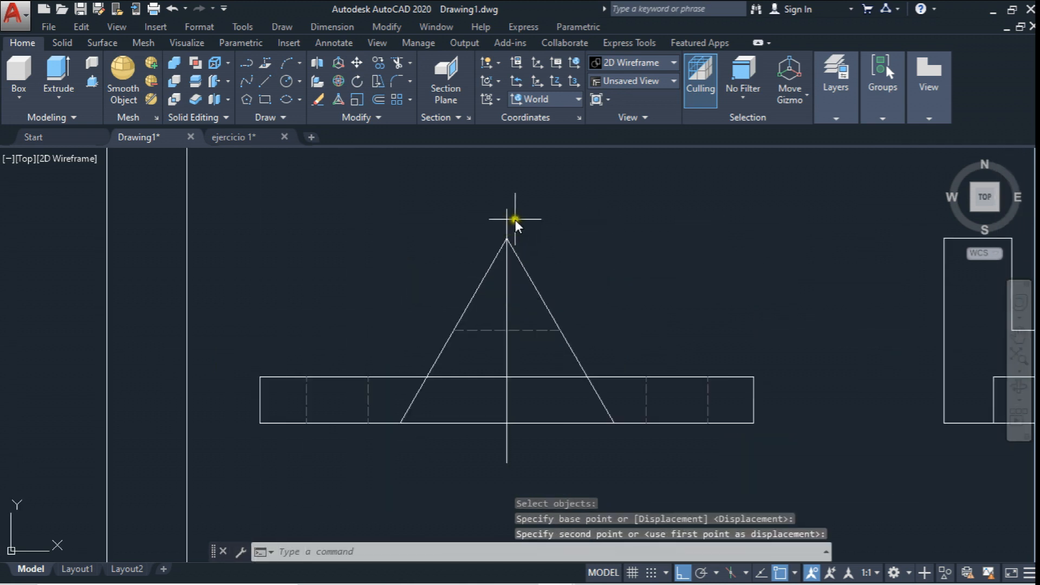
{"action": "middle_click_drag", "start_coordinate": [512, 233], "coordinate": [505, 220]}
{"action": "scroll", "coordinate": [682, 278], "scroll_direction": "down", "scroll_amount": 3}
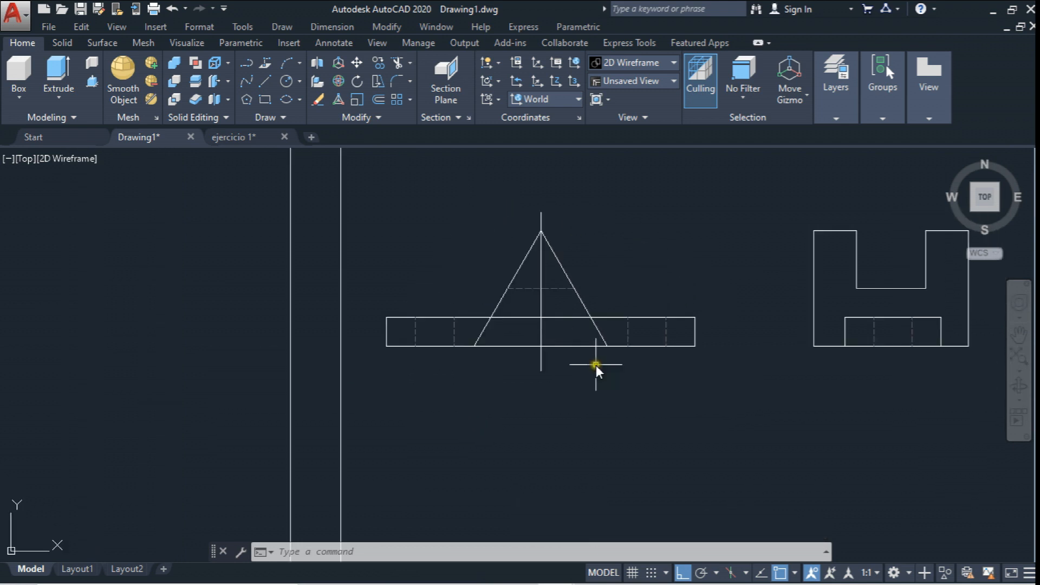
{"action": "left_click", "coordinate": [541, 224]}
{"action": "left_click", "coordinate": [541, 211]}
{"action": "left_click", "coordinate": [543, 190]}
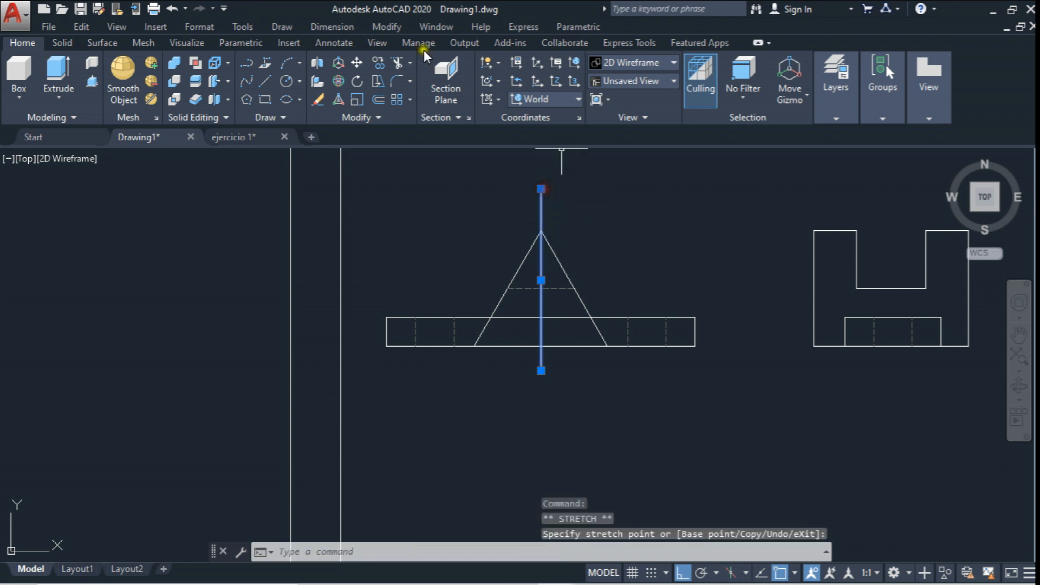
- Move the front view's vertical line straight down slightly so it extends past both the triangle's apex and the base
{"action": "left_click", "coordinate": [357, 63]}
{"action": "left_click", "coordinate": [679, 199]}
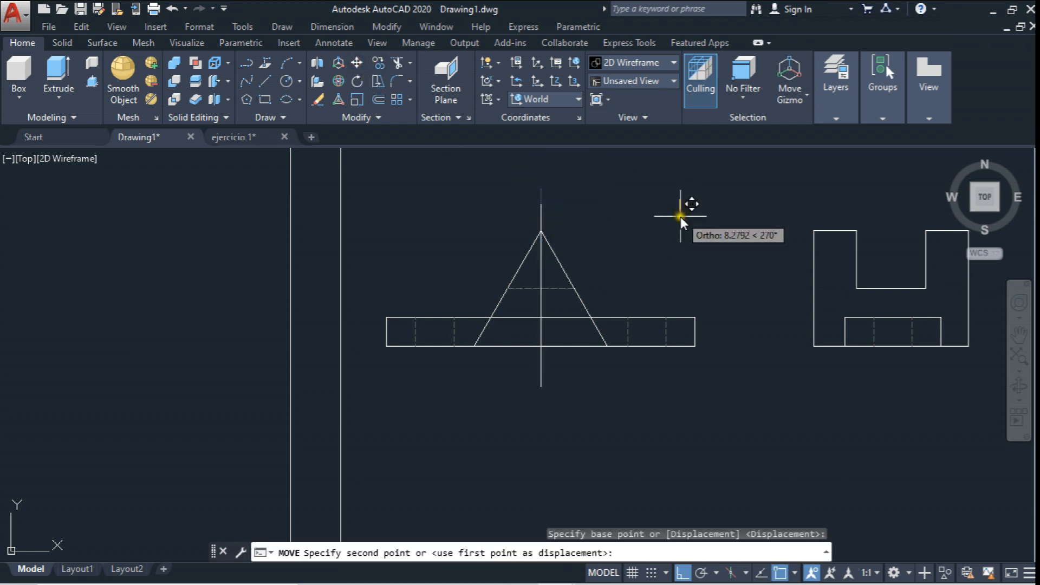
{"action": "left_click", "coordinate": [681, 219]}
- Create a new layer named Linea de corte
{"action": "left_click", "coordinate": [839, 118]}
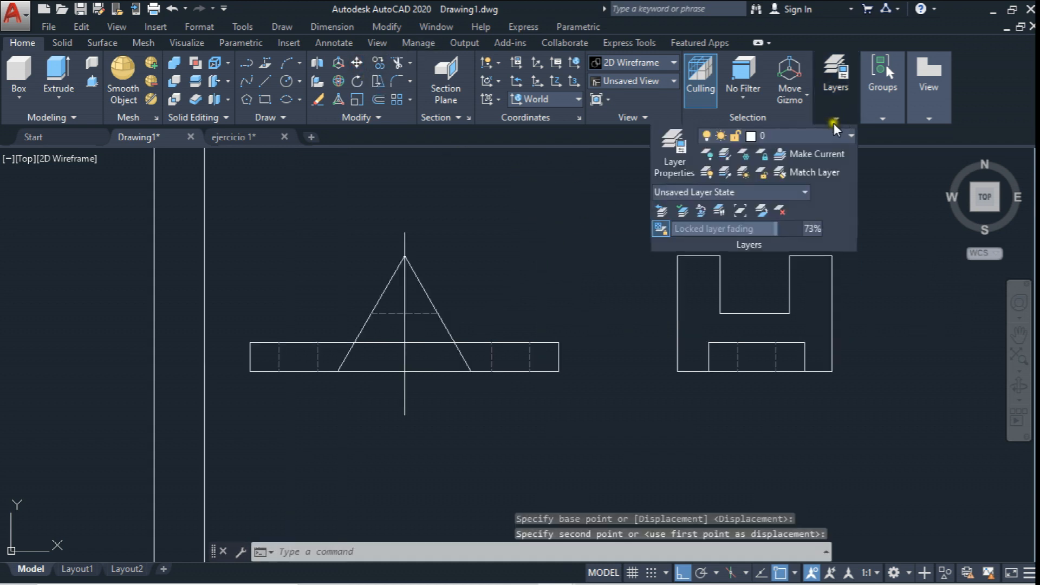
{"action": "left_click", "coordinate": [683, 144]}
{"action": "right_click", "coordinate": [410, 313]}
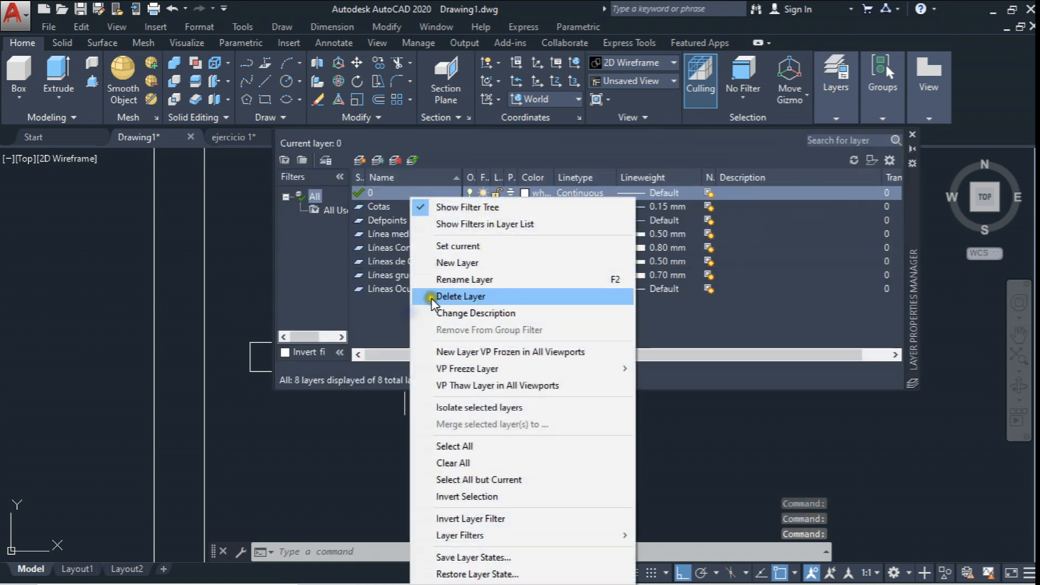
{"action": "left_click", "coordinate": [460, 258]}
{"action": "type", "text": "Linea de corte"}
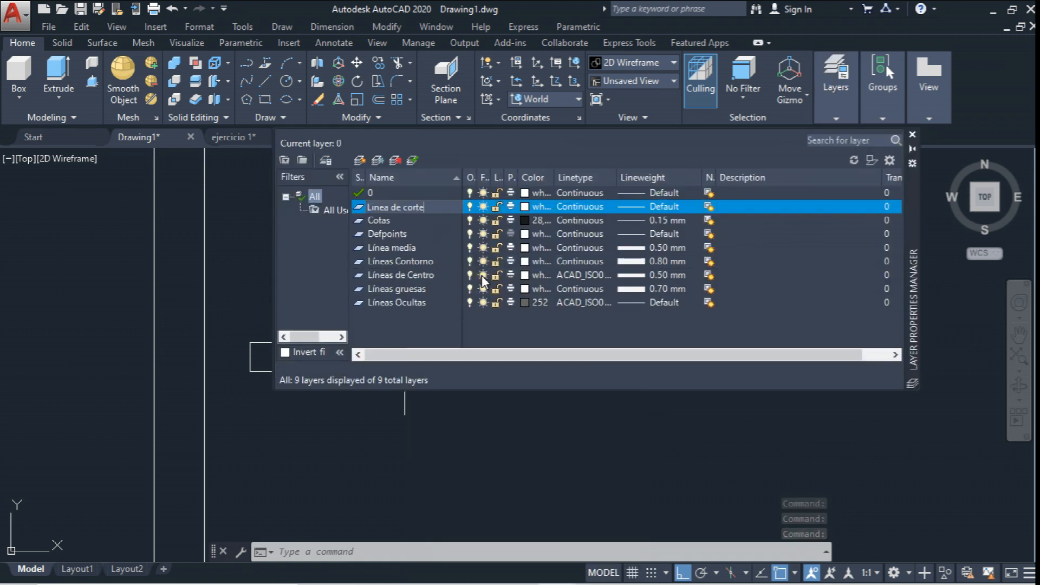
- Set the Linea de corte layer's lineweight to 0.50 mm and its linetype to ACAD_ISO08W100
{"action": "left_click", "coordinate": [661, 207]}
{"action": "scroll", "coordinate": [543, 317], "scroll_direction": "down", "scroll_amount": 3}
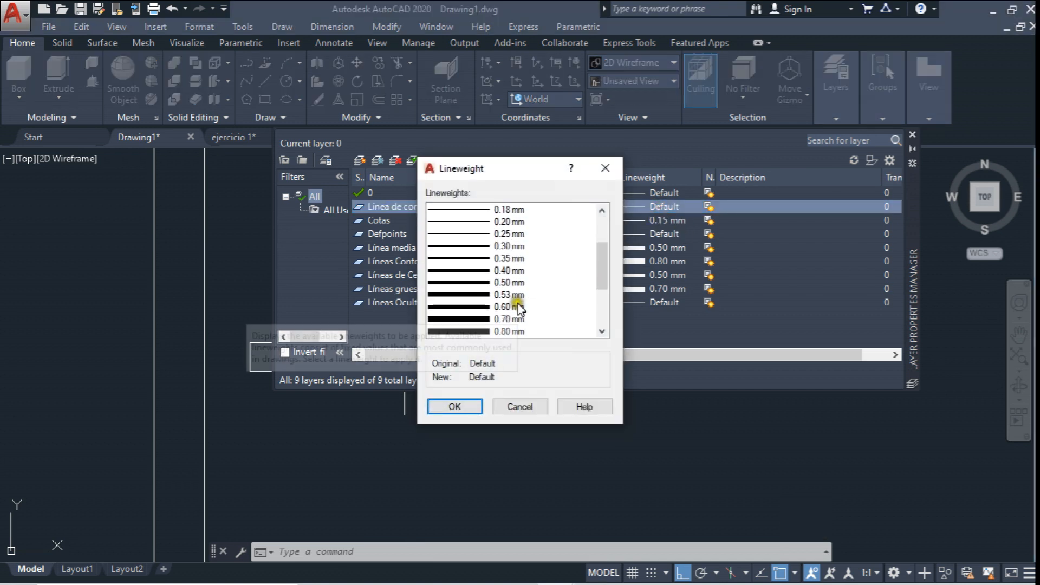
{"action": "left_click", "coordinate": [515, 282]}
{"action": "left_click", "coordinate": [461, 405]}
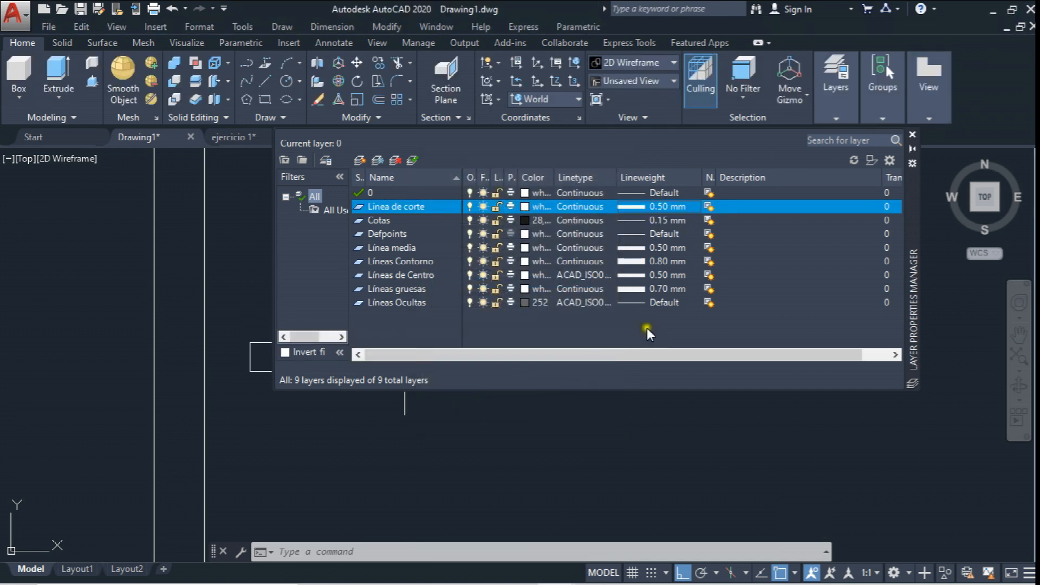
{"action": "left_click", "coordinate": [582, 207]}
{"action": "left_click", "coordinate": [581, 207]}
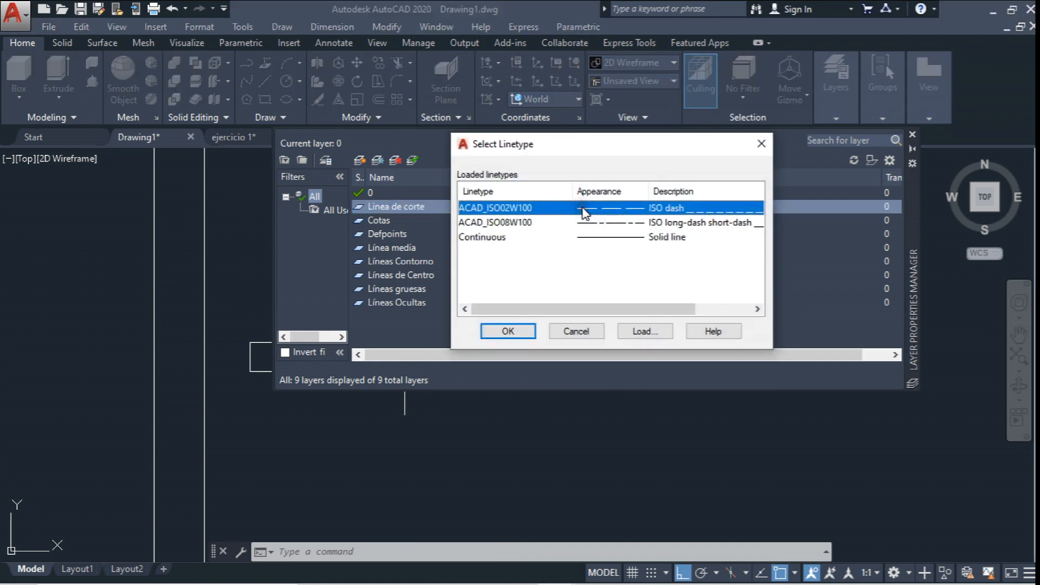
{"action": "left_click", "coordinate": [648, 222]}
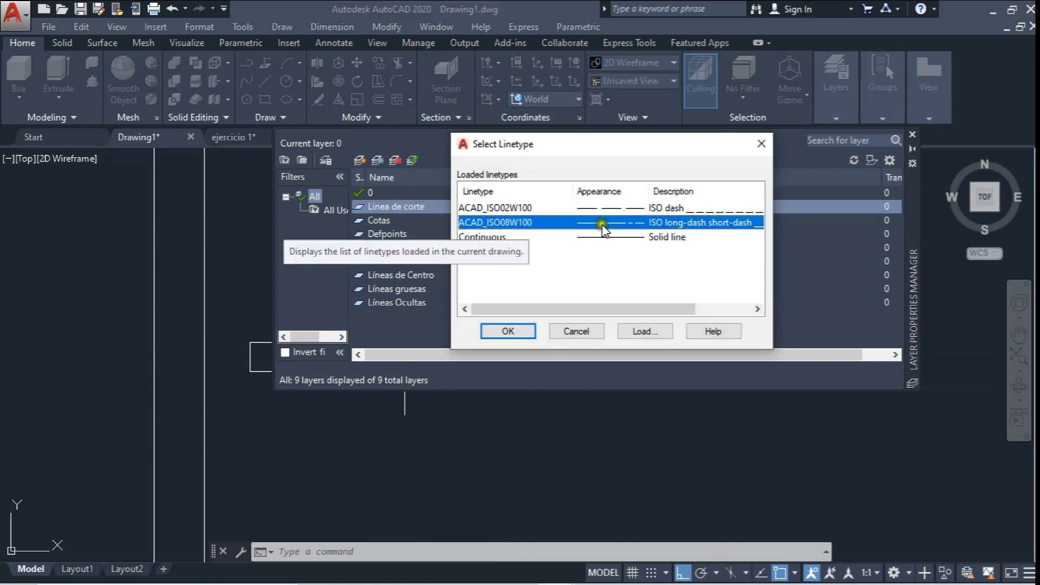
{"action": "left_click", "coordinate": [509, 330]}
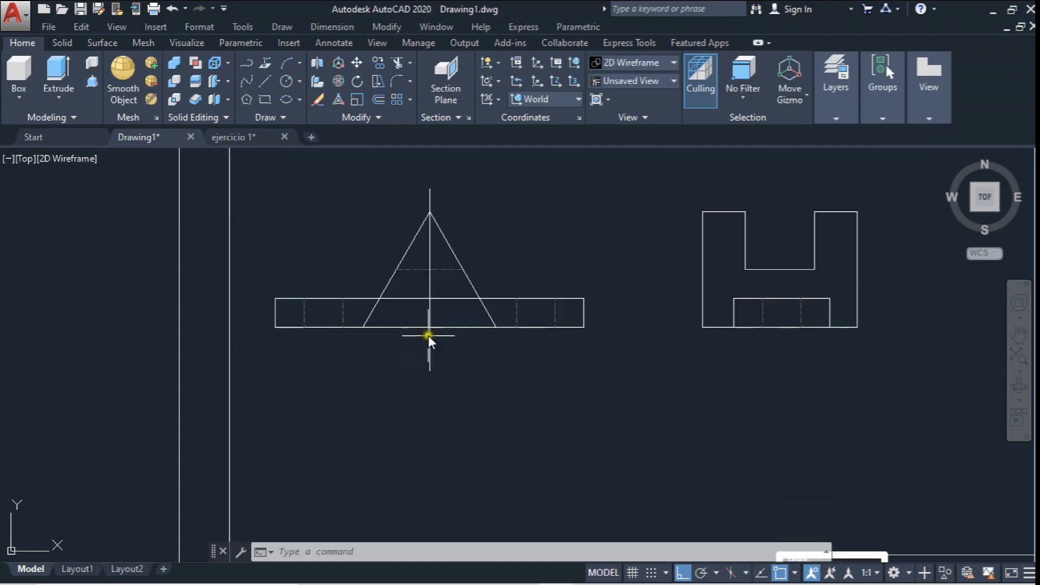
- Assign the front view's vertical line to the Linea de corte layer
{"action": "scroll", "coordinate": [428, 335], "scroll_direction": "up", "scroll_amount": 2}
{"action": "left_click", "coordinate": [422, 352]}
{"action": "left_click", "coordinate": [376, 372]}
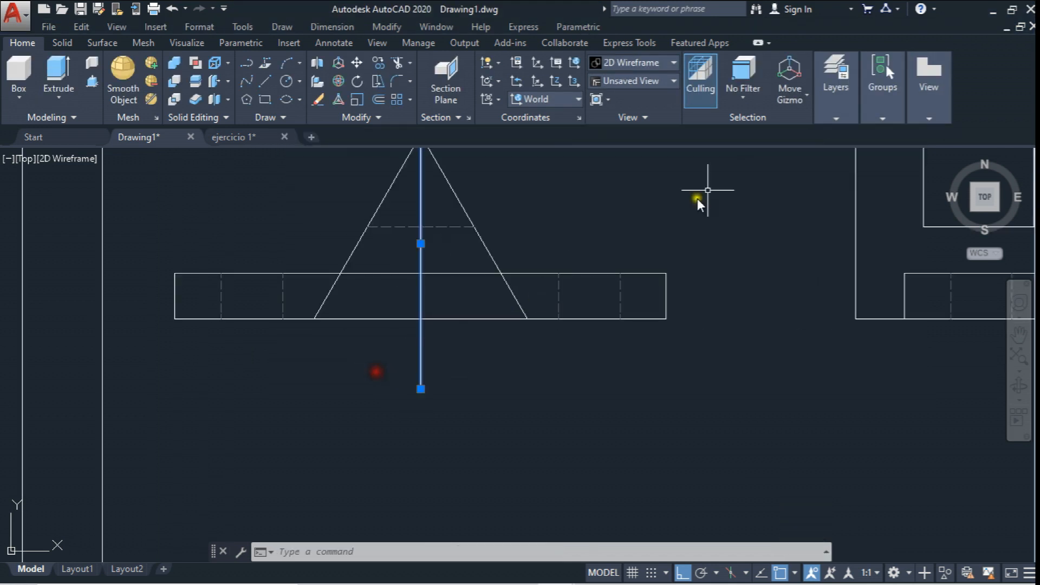
{"action": "left_click", "coordinate": [834, 119]}
{"action": "left_click", "coordinate": [833, 136]}
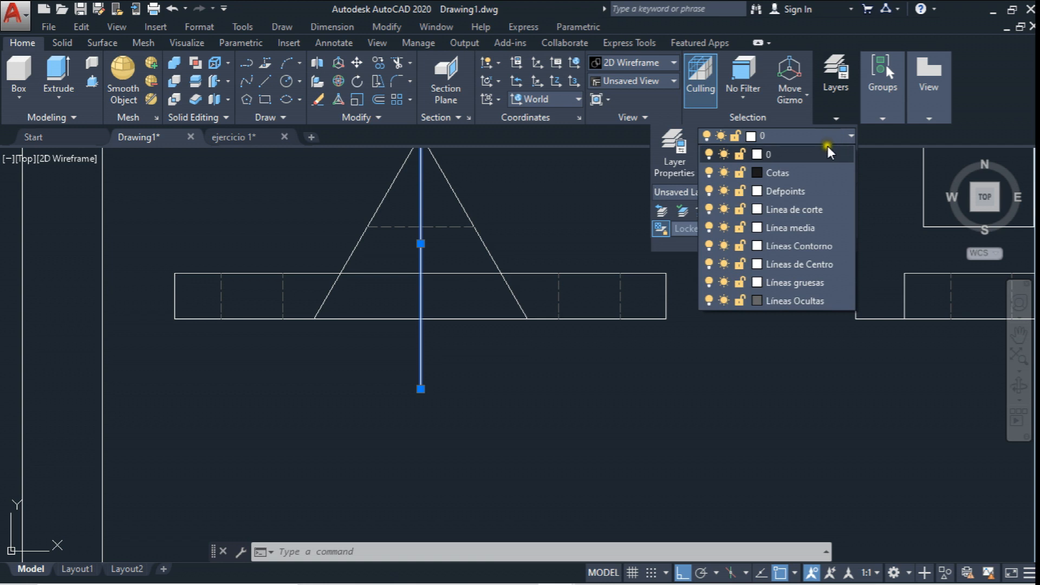
{"action": "left_click", "coordinate": [819, 209]}
{"action": "middle_click_drag", "start_coordinate": [533, 271], "coordinate": [526, 321]}
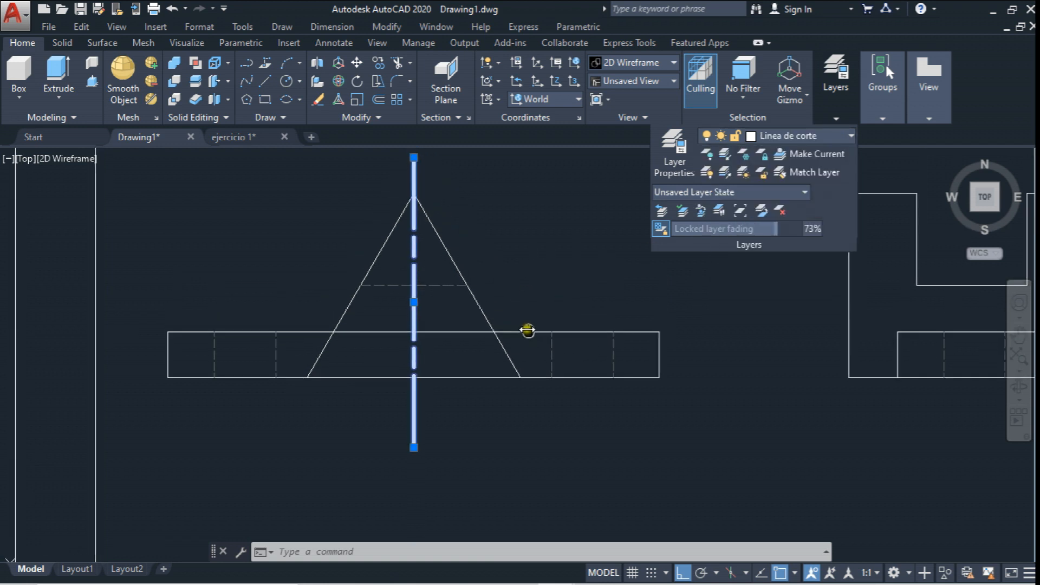
{"action": "key", "text": "Escape"}
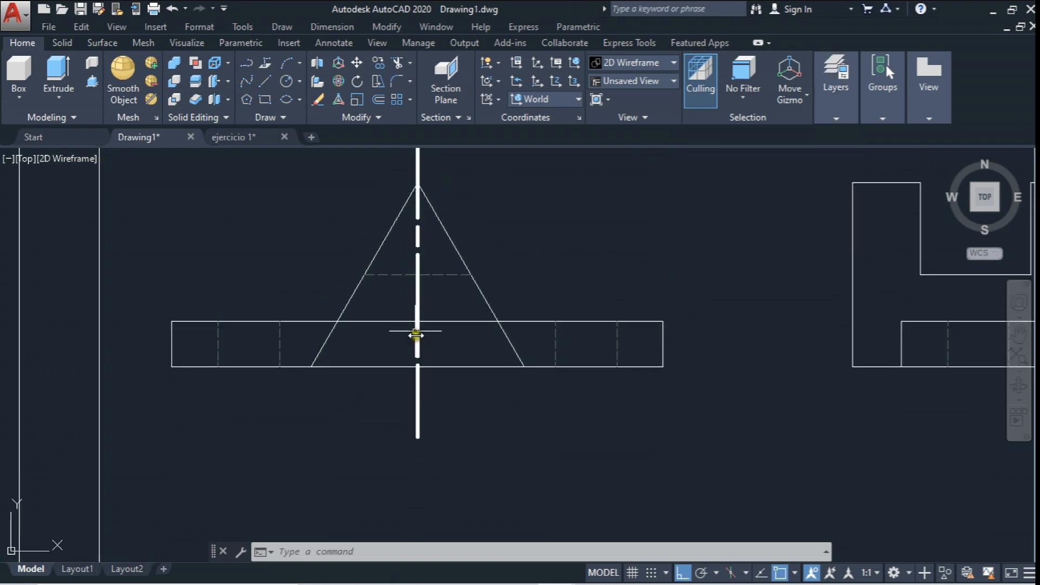
- Set the linetype scale of the front view's vertical cutting line to 0.2 in its properties
{"action": "middle_click_drag", "start_coordinate": [417, 353], "coordinate": [416, 376]}
{"action": "left_click", "coordinate": [415, 279]}
{"action": "right_click", "coordinate": [415, 277]}
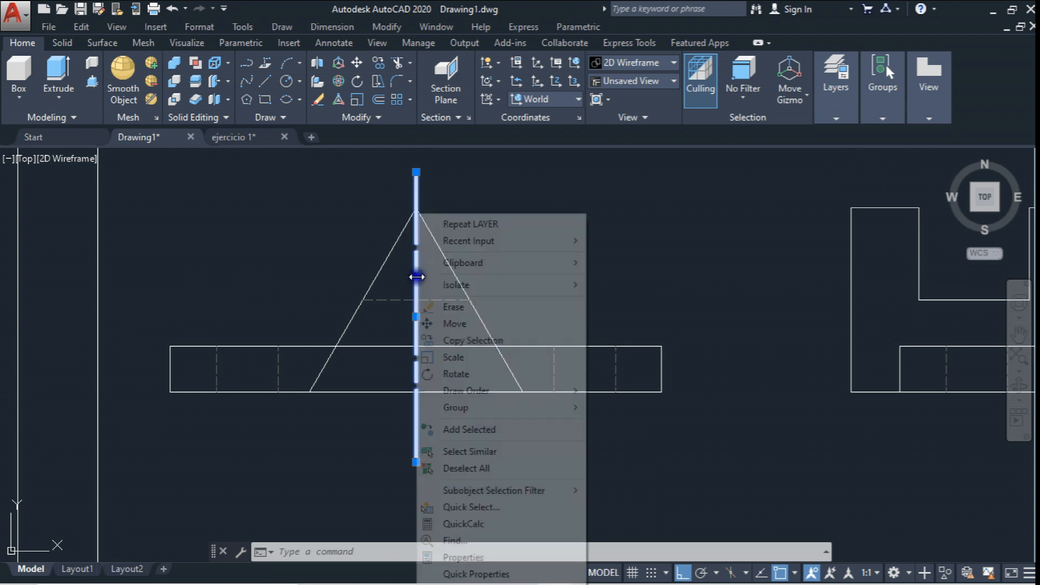
{"action": "left_click", "coordinate": [476, 558]}
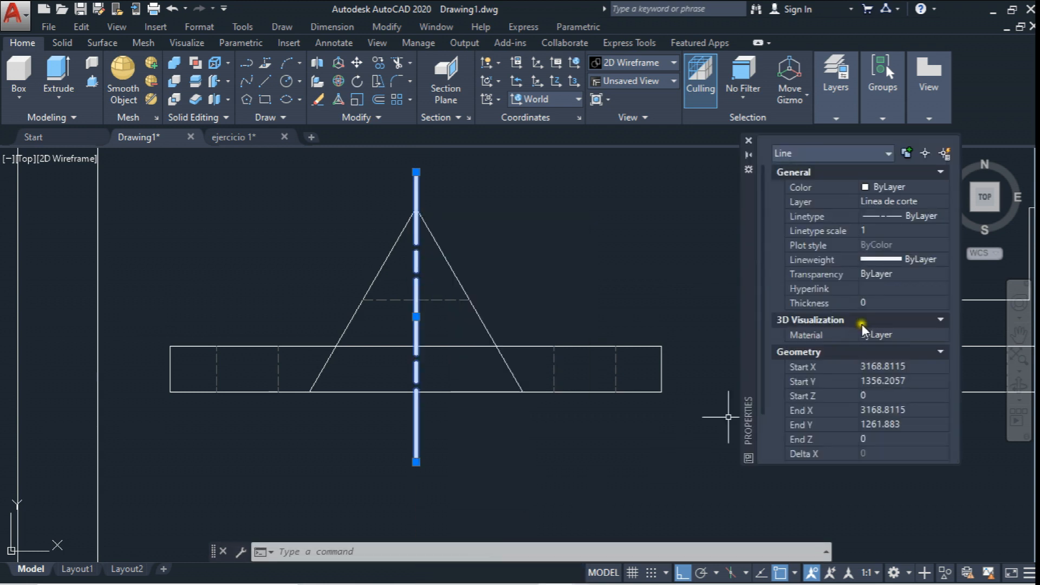
{"action": "left_click", "coordinate": [901, 227]}
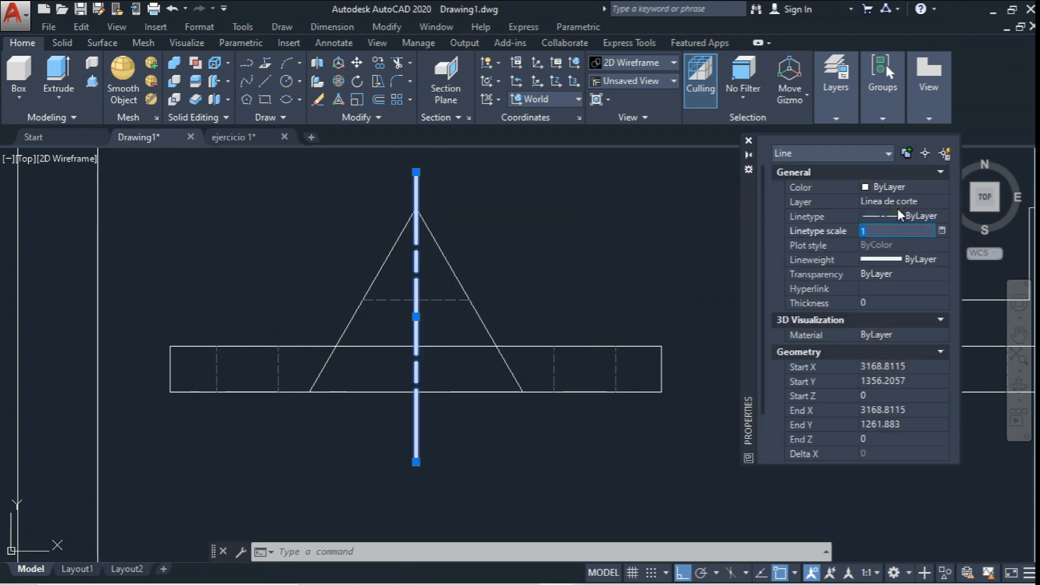
{"action": "type", "text": "0.2"}
{"action": "key", "text": "Return"}
{"action": "key", "text": "Escape"}
{"action": "scroll", "coordinate": [444, 327], "scroll_direction": "up", "scroll_amount": 4}
{"action": "middle_click_drag", "start_coordinate": [444, 327], "coordinate": [411, 330]}
{"action": "scroll", "coordinate": [433, 292], "scroll_direction": "down", "scroll_amount": 5}
{"action": "scroll", "coordinate": [459, 321], "scroll_direction": "up", "scroll_amount": 3}
{"action": "left_click", "coordinate": [749, 141]}
- Draw a short vertical line just to the right of the cutting line's upper end
{"action": "scroll", "coordinate": [342, 199], "scroll_direction": "up", "scroll_amount": 2}
{"action": "scroll", "coordinate": [343, 211], "scroll_direction": "up", "scroll_amount": 1}
{"action": "scroll", "coordinate": [303, 163], "scroll_direction": "up", "scroll_amount": 1}
{"action": "left_click", "coordinate": [264, 82]}
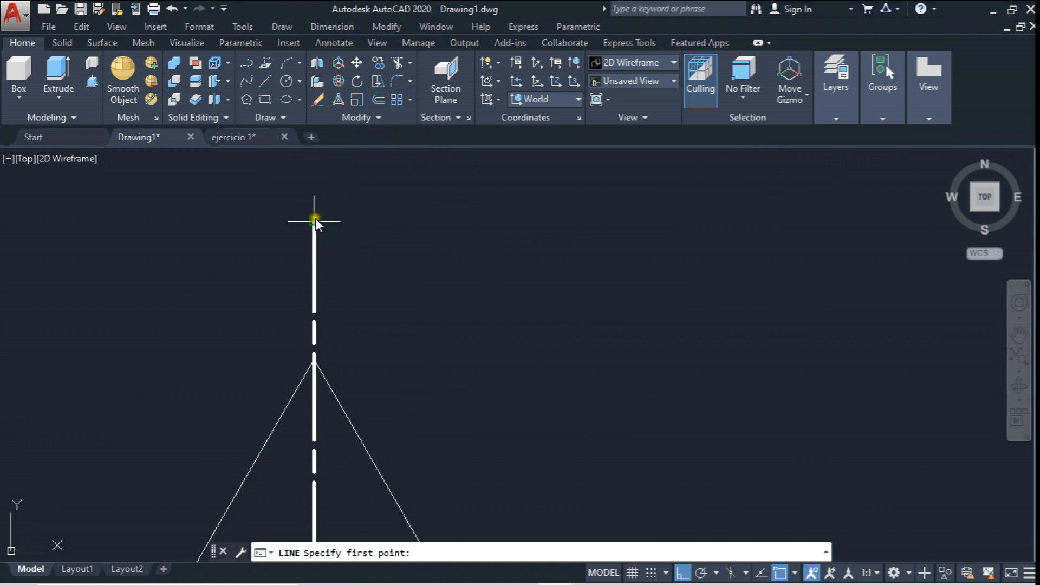
{"action": "left_click", "coordinate": [355, 219]}
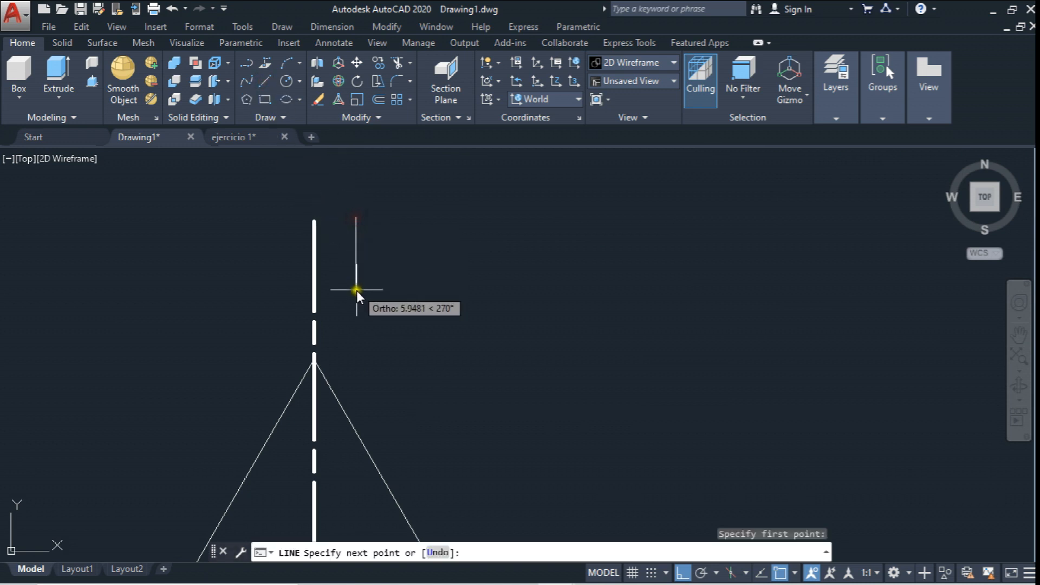
{"action": "left_click", "coordinate": [353, 315]}
{"action": "key", "text": "Escape"}
- Assign the short vertical line to the Líneas gruesas layer
{"action": "left_click", "coordinate": [355, 239]}
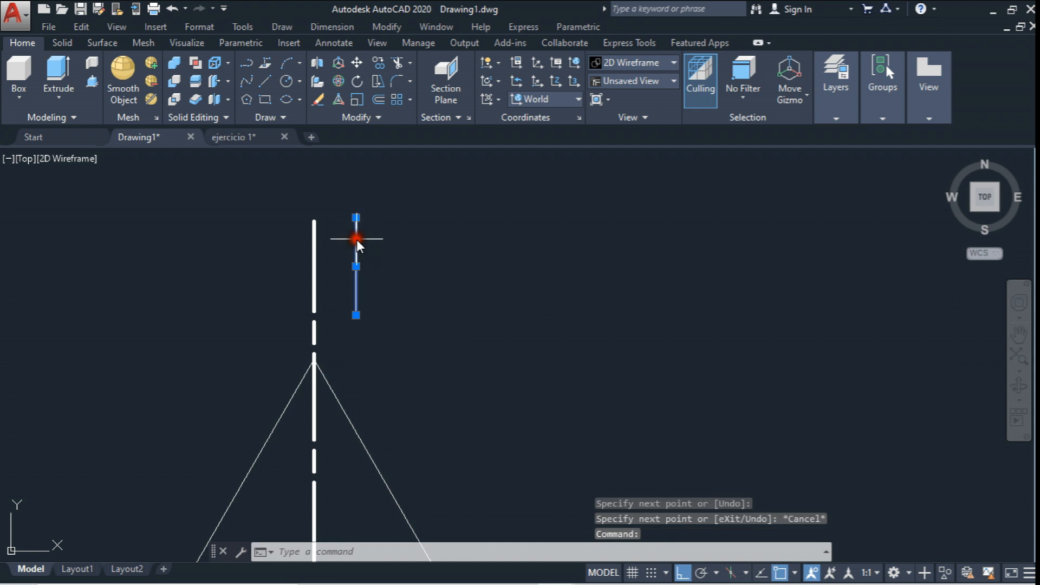
{"action": "left_click", "coordinate": [825, 115]}
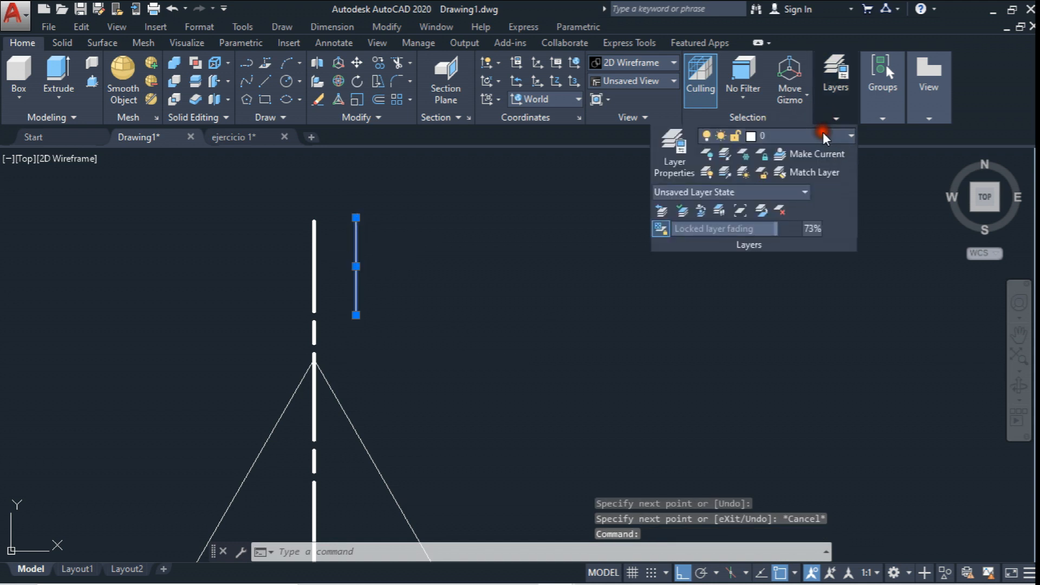
{"action": "left_click", "coordinate": [822, 134]}
{"action": "left_click", "coordinate": [820, 282]}
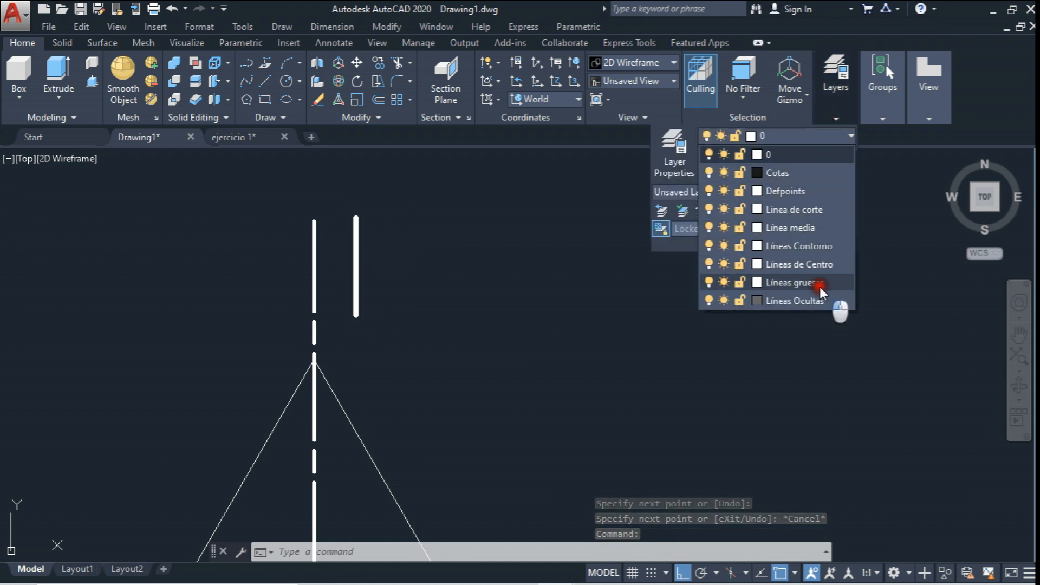
{"action": "key", "text": "Escape"}
- Copy the short thick line onto the upper end of the vertical cutting line
{"action": "middle_click_drag", "start_coordinate": [414, 261], "coordinate": [444, 236]}
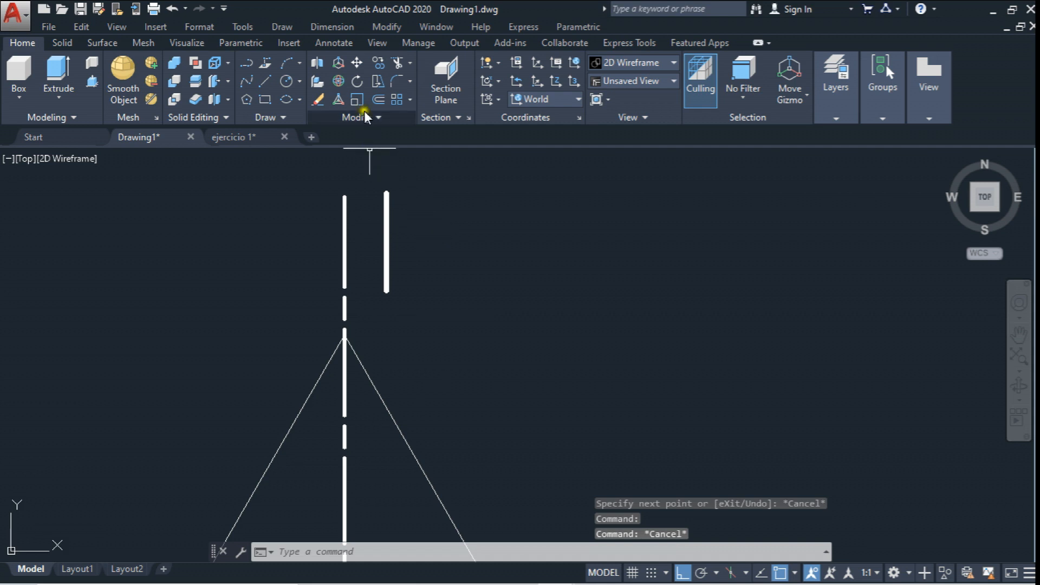
{"action": "left_click", "coordinate": [356, 62]}
{"action": "left_click", "coordinate": [378, 62]}
{"action": "left_click", "coordinate": [438, 201]}
{"action": "left_click", "coordinate": [362, 237]}
{"action": "key", "text": "Return"}
{"action": "left_click", "coordinate": [386, 192]}
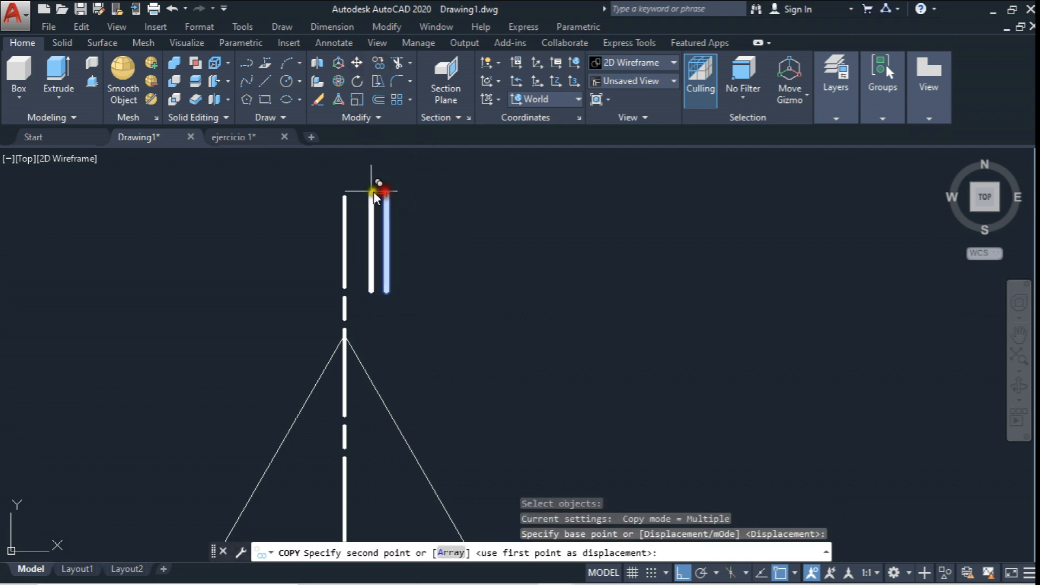
{"action": "key", "text": "Escape"}
- Move the original short thick line onto the lower end of the vertical cutting line
{"action": "left_click", "coordinate": [357, 62]}
{"action": "left_click", "coordinate": [381, 167]}
{"action": "left_click", "coordinate": [436, 314]}
{"action": "key", "text": "Return"}
{"action": "left_click", "coordinate": [386, 191]}
{"action": "scroll", "coordinate": [401, 271], "scroll_direction": "down", "scroll_amount": 5}
{"action": "scroll", "coordinate": [369, 320], "scroll_direction": "up", "scroll_amount": 6}
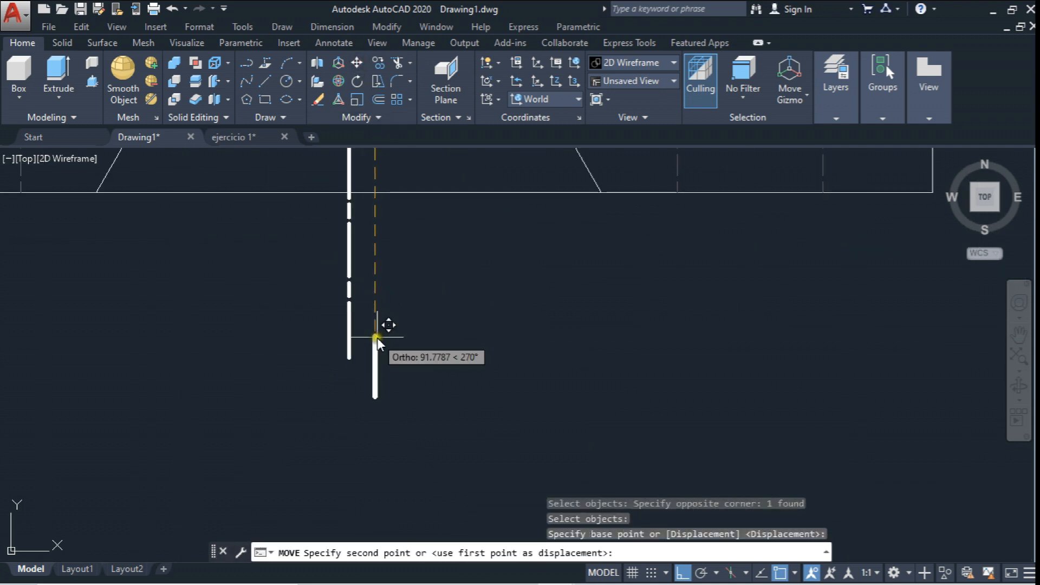
{"action": "left_click", "coordinate": [348, 355]}
{"action": "key", "text": "Escape"}
{"action": "scroll", "coordinate": [388, 323], "scroll_direction": "down", "scroll_amount": 2}
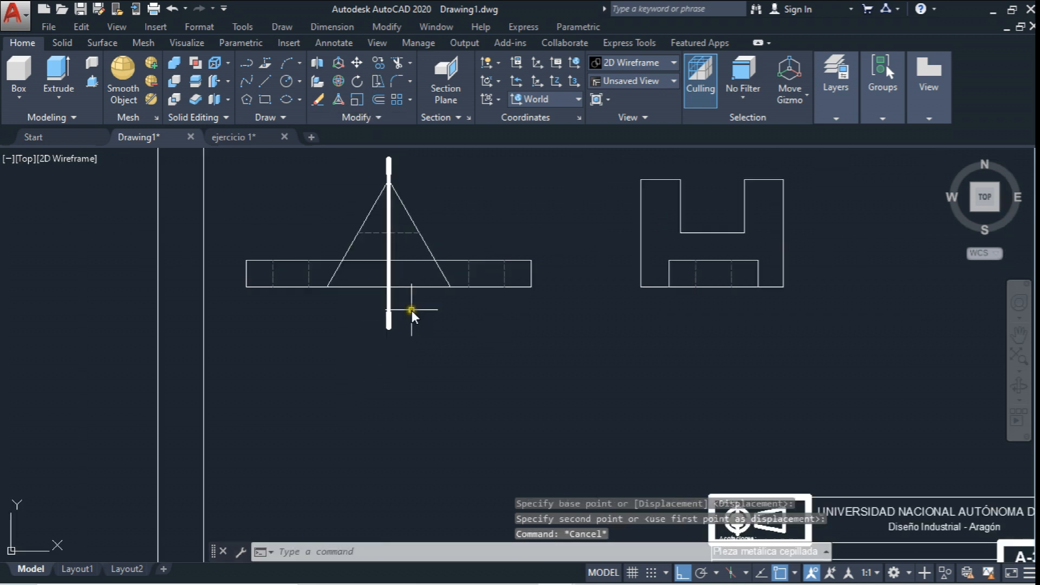
{"action": "scroll", "coordinate": [396, 216], "scroll_direction": "up", "scroll_amount": 2}
{"action": "scroll", "coordinate": [427, 290], "scroll_direction": "down", "scroll_amount": 5}
{"action": "scroll", "coordinate": [488, 309], "scroll_direction": "up", "scroll_amount": 5}
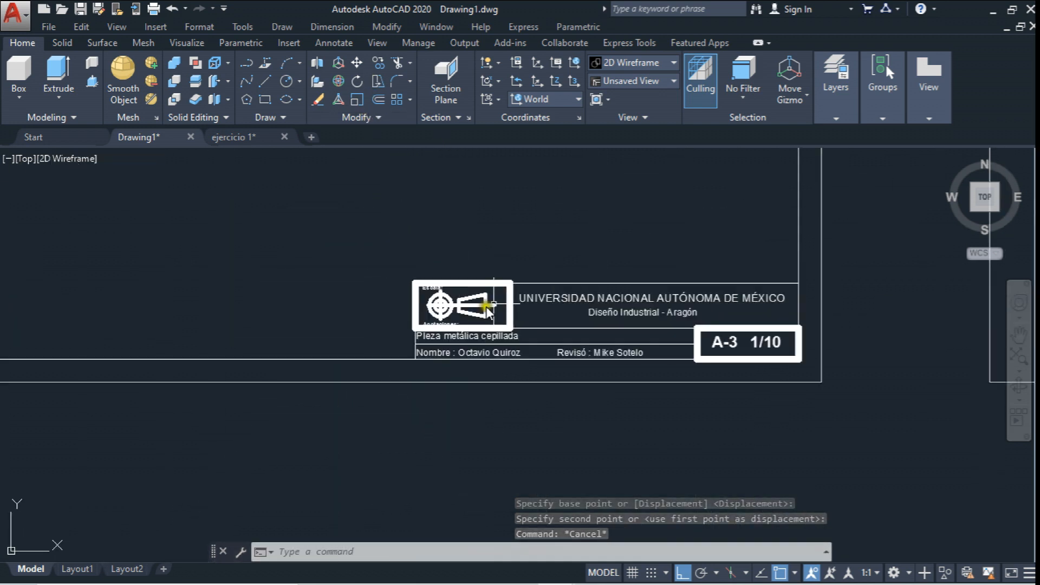
{"action": "left_click", "coordinate": [378, 62]}
{"action": "left_click", "coordinate": [439, 397]}
{"action": "scroll", "coordinate": [449, 390], "scroll_direction": "down", "scroll_amount": 3}
{"action": "key", "text": "Escape"}
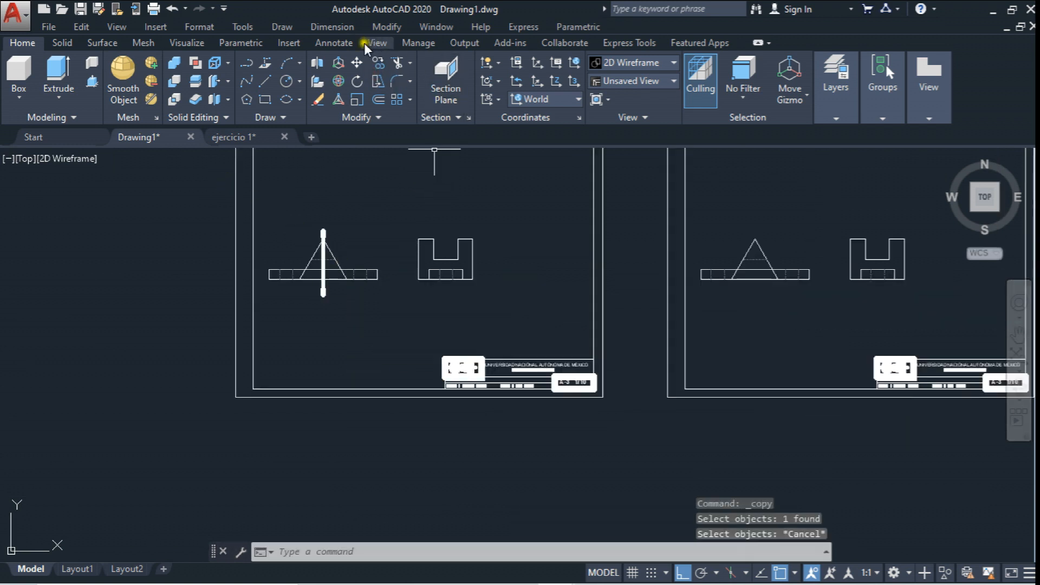
- Add the multiline text CORTE A to the right of the cutting line's upper end
{"action": "left_click", "coordinate": [340, 43]}
{"action": "left_click", "coordinate": [28, 73]}
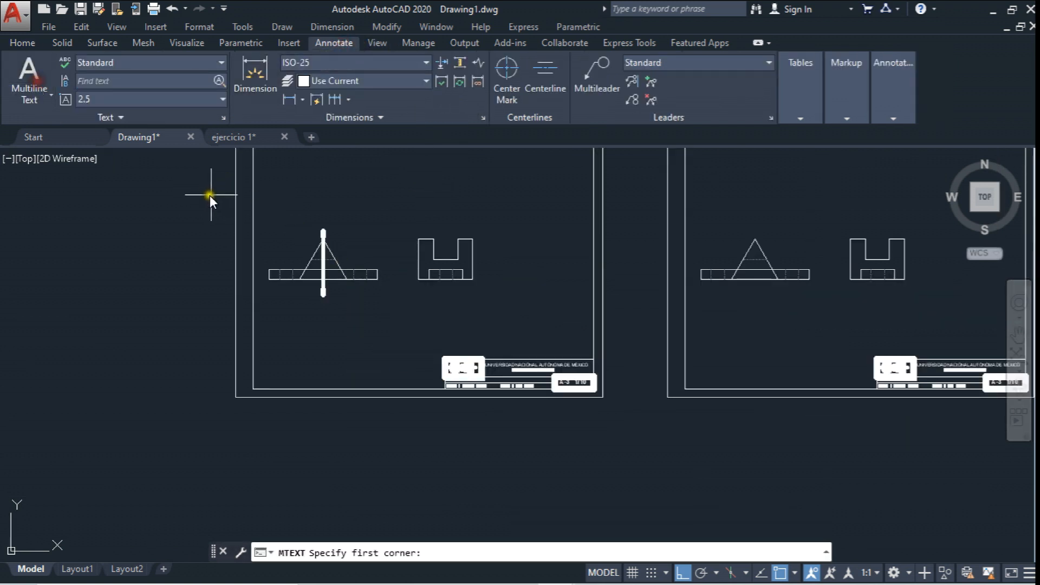
{"action": "scroll", "coordinate": [362, 233], "scroll_direction": "up", "scroll_amount": 4}
{"action": "scroll", "coordinate": [390, 290], "scroll_direction": "up", "scroll_amount": 2}
{"action": "left_click", "coordinate": [331, 316]}
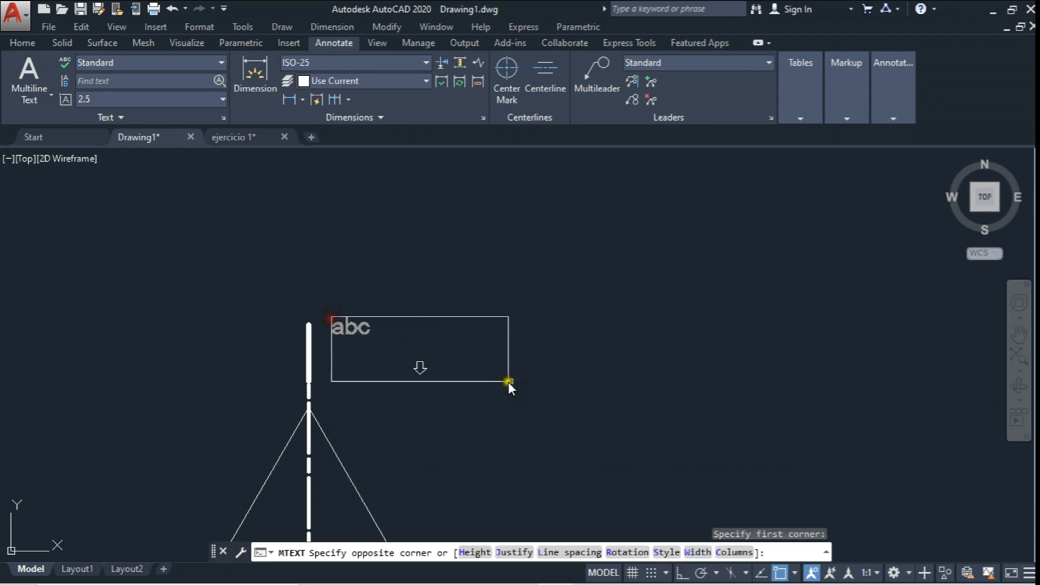
{"action": "left_click", "coordinate": [670, 397]}
{"action": "type", "text": "CORTE A"}
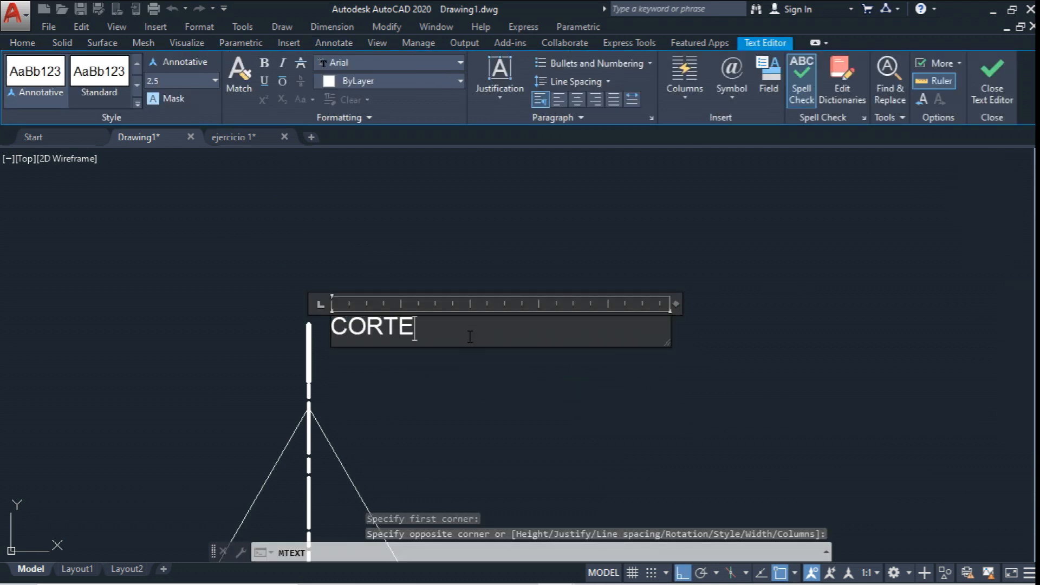
{"action": "left_click", "coordinate": [420, 267]}
- Copy the CORTE A text straight down beside the cutting line's lower end and change the copy to CORTE A'
{"action": "scroll", "coordinate": [420, 268], "scroll_direction": "down", "scroll_amount": 3}
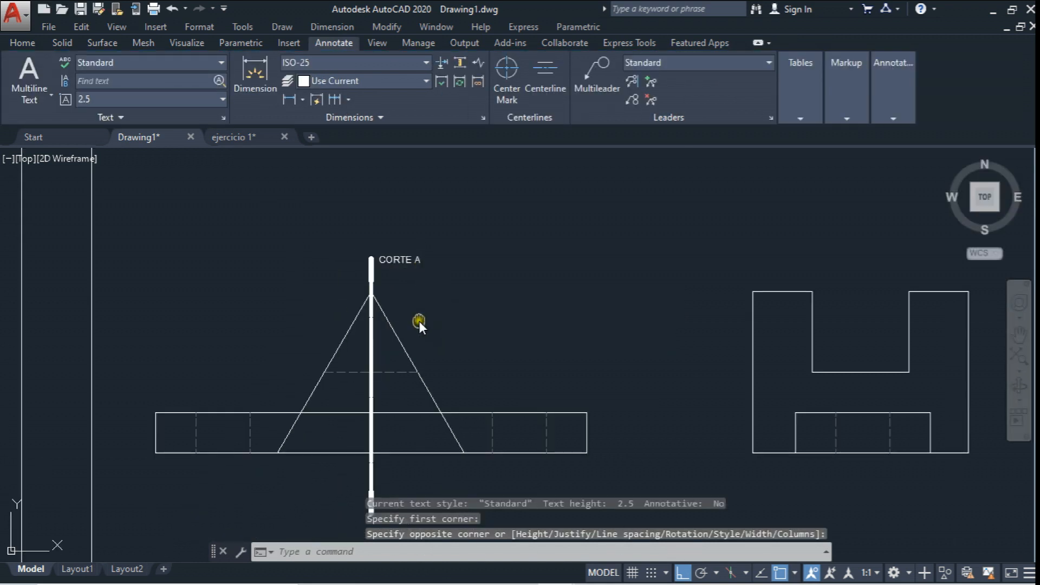
{"action": "middle_click_drag", "start_coordinate": [419, 321], "coordinate": [418, 253]}
{"action": "left_click", "coordinate": [22, 42]}
{"action": "left_click", "coordinate": [378, 63]}
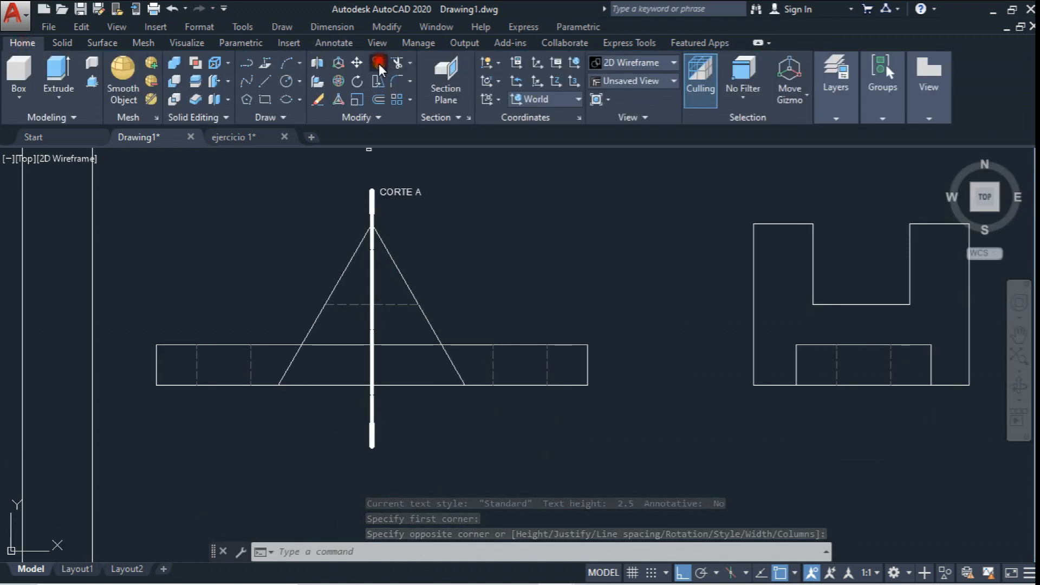
{"action": "left_click", "coordinate": [402, 196]}
{"action": "right_click", "coordinate": [485, 198]}
{"action": "left_click", "coordinate": [482, 197]}
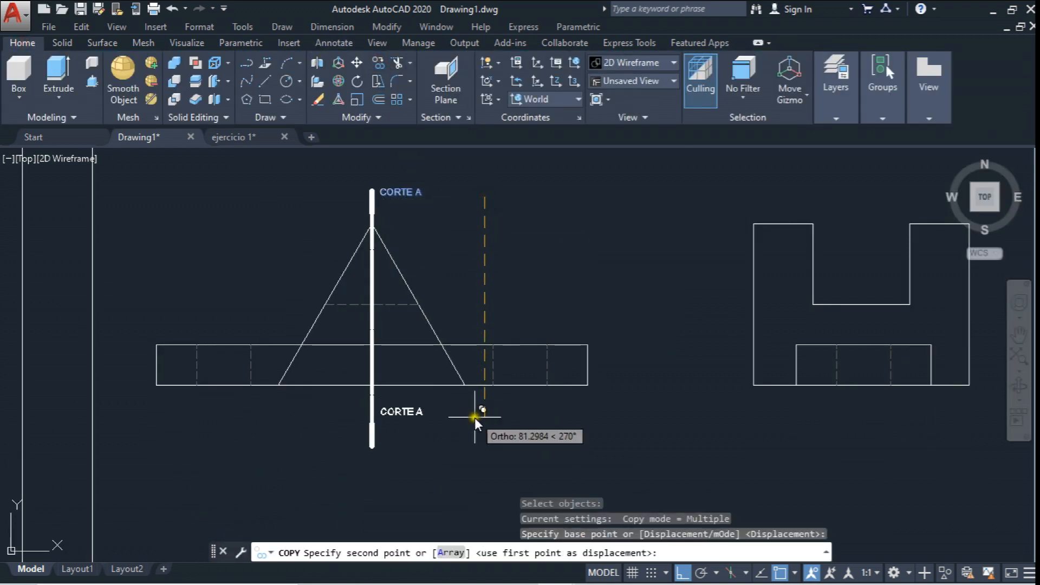
{"action": "left_click", "coordinate": [476, 446]}
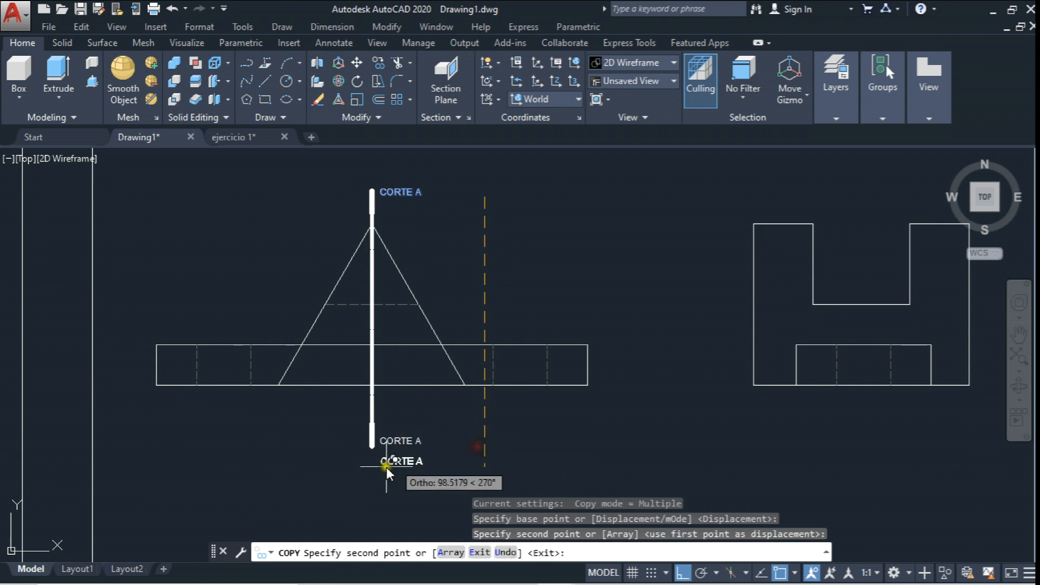
{"action": "scroll", "coordinate": [400, 457], "scroll_direction": "up", "scroll_amount": 4}
{"action": "key", "text": "Escape"}
{"action": "double_click", "coordinate": [435, 415]}
{"action": "left_click", "coordinate": [481, 411]}
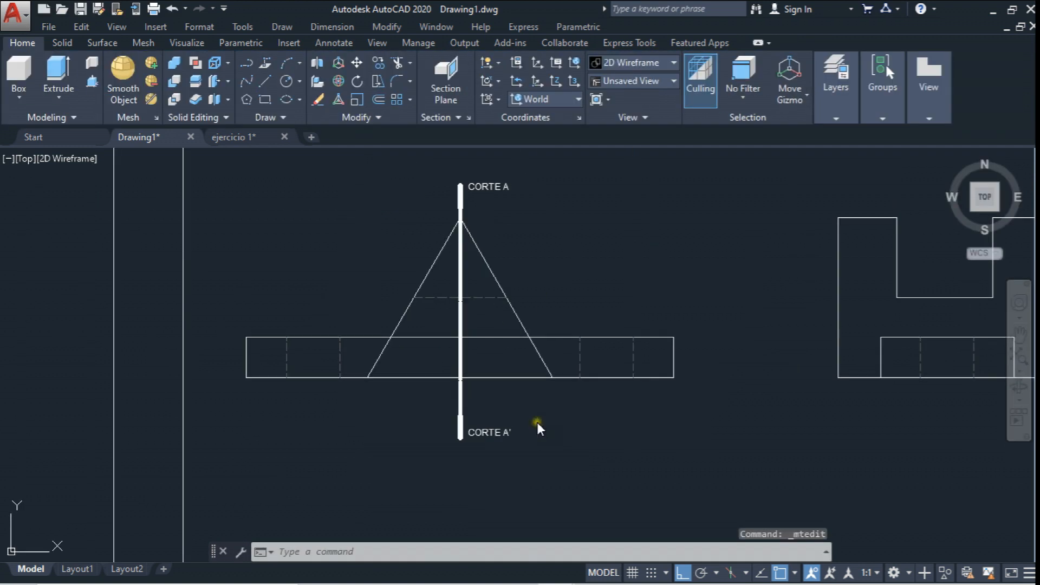
- Begin a polyline with a horizontal arrow shaft below the CORTE A text, running rightwards just beside the cutting line
{"action": "key", "text": "Escape"}
{"action": "scroll", "coordinate": [504, 161], "scroll_direction": "up", "scroll_amount": 5}
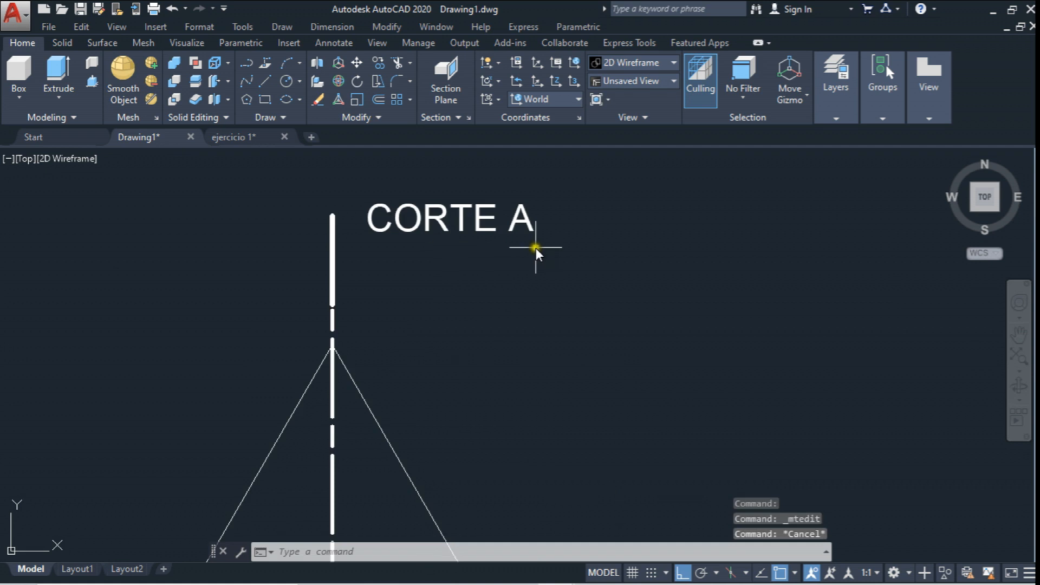
{"action": "left_click", "coordinate": [265, 82]}
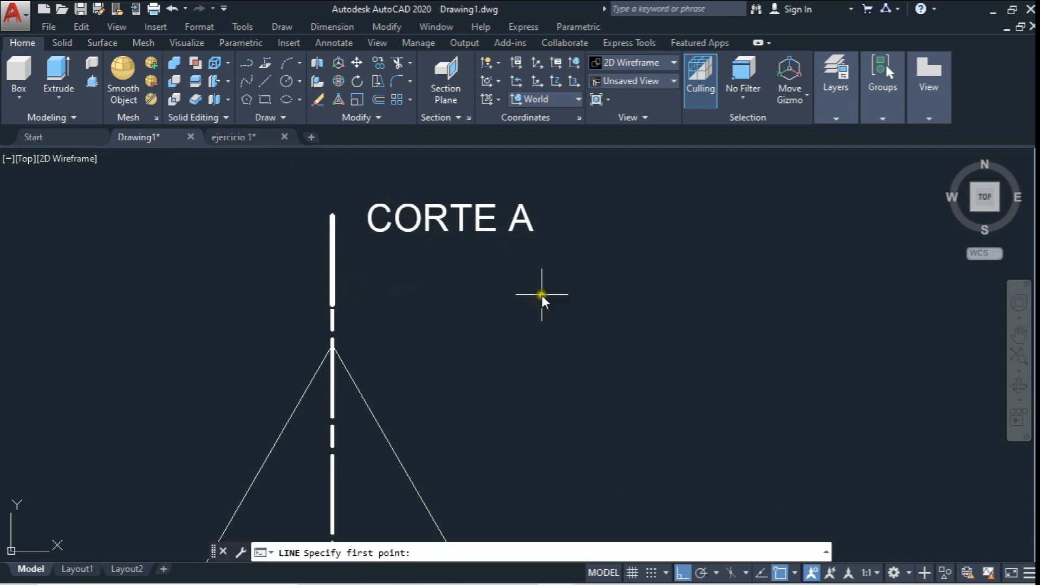
{"action": "middle_click_drag", "start_coordinate": [495, 259], "coordinate": [500, 268]}
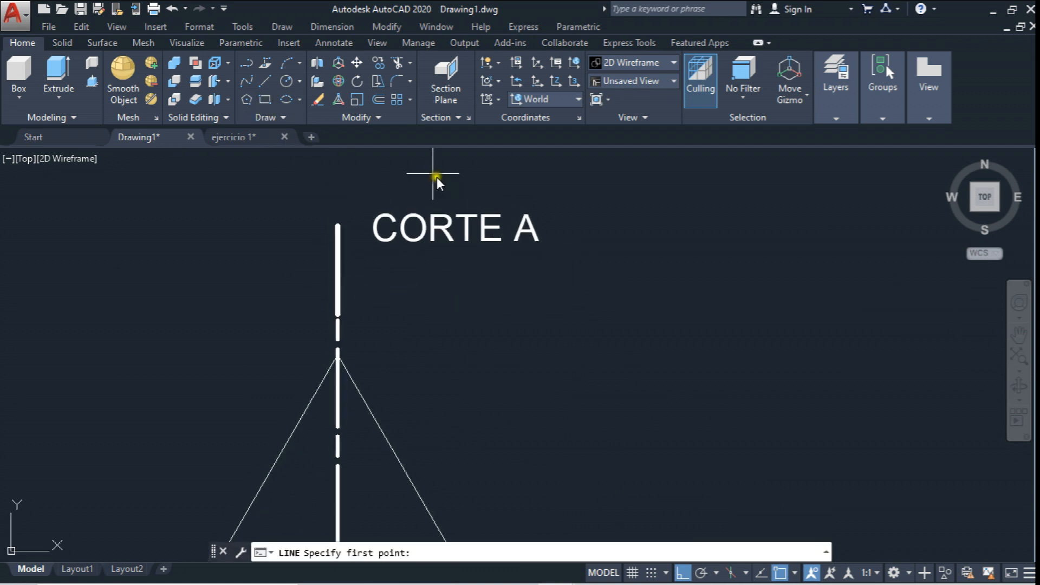
{"action": "left_click", "coordinate": [250, 62]}
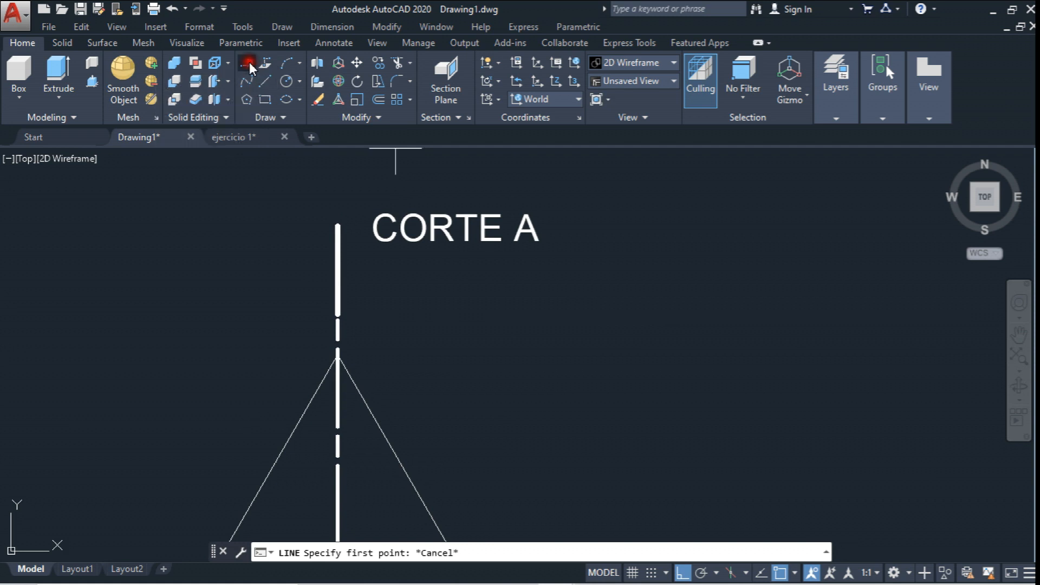
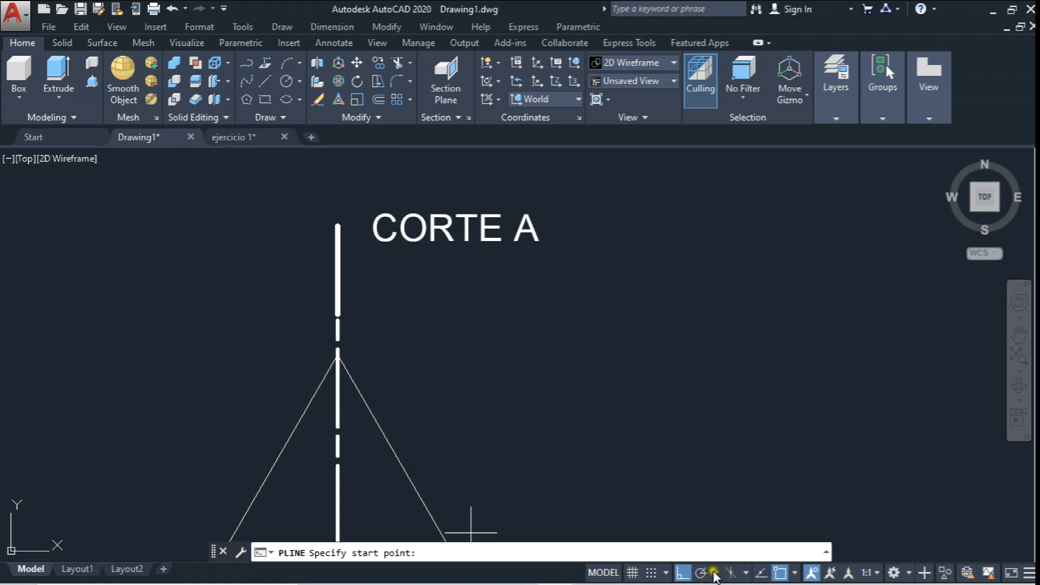
{"action": "left_click", "coordinate": [376, 307]}
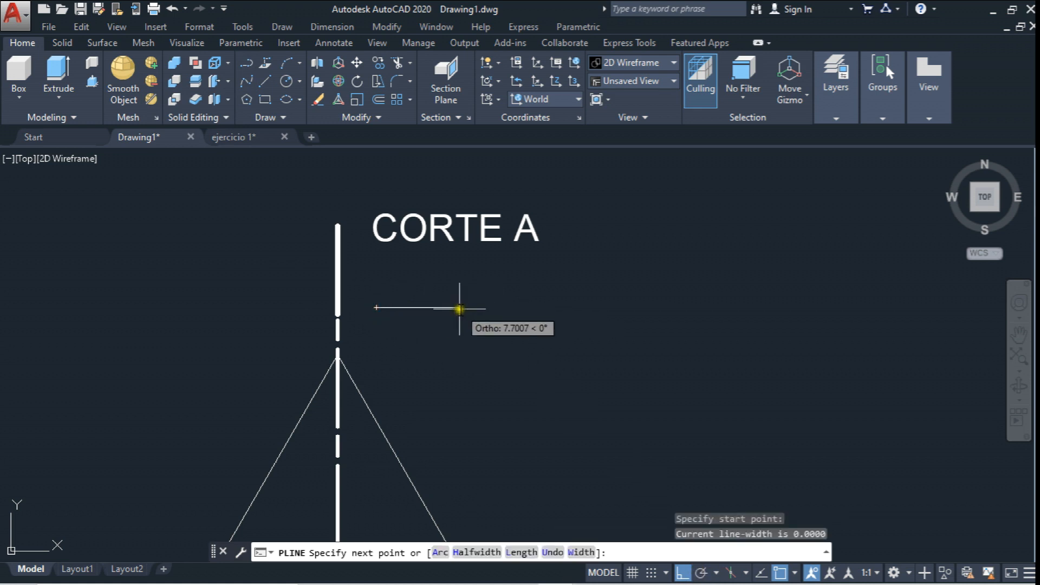
{"action": "left_click", "coordinate": [500, 308]}
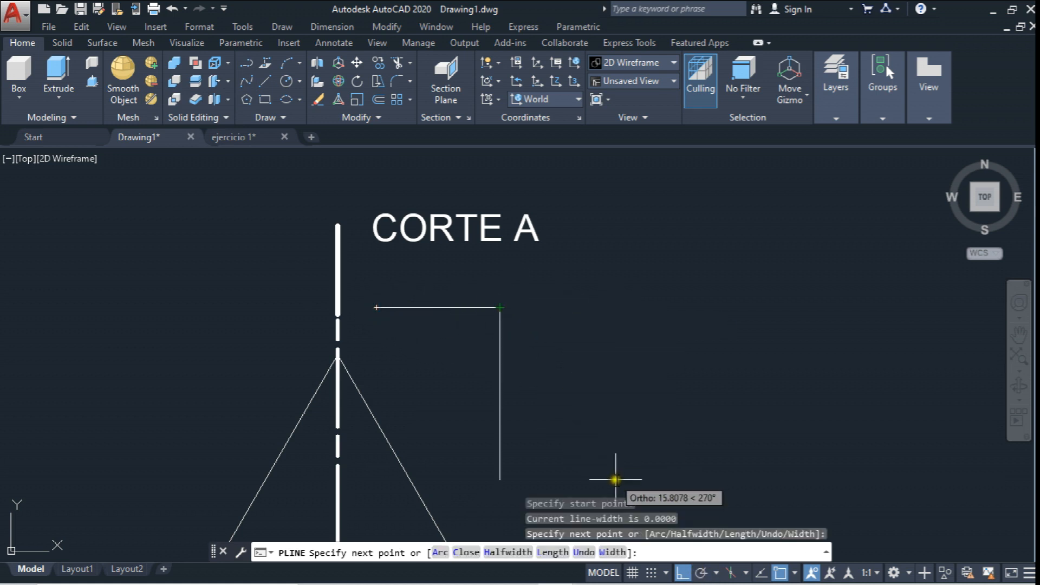
- Finish the polyline with a right-pointing arrowhead segment that has a starting width of 3 and an ending width of 0
{"action": "left_click", "coordinate": [612, 552]}
{"action": "type", "text": "3"}
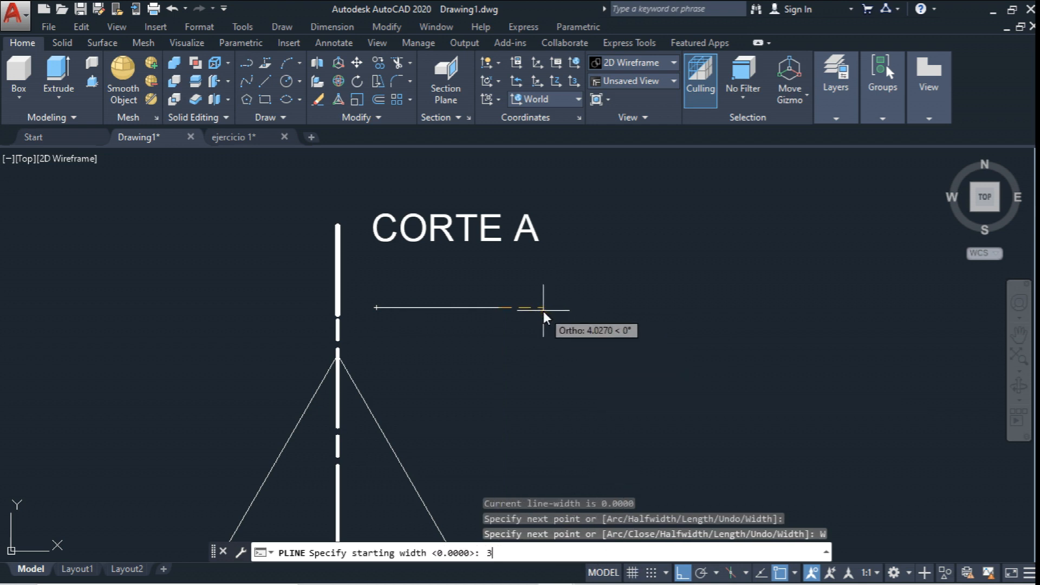
{"action": "key", "text": "Return"}
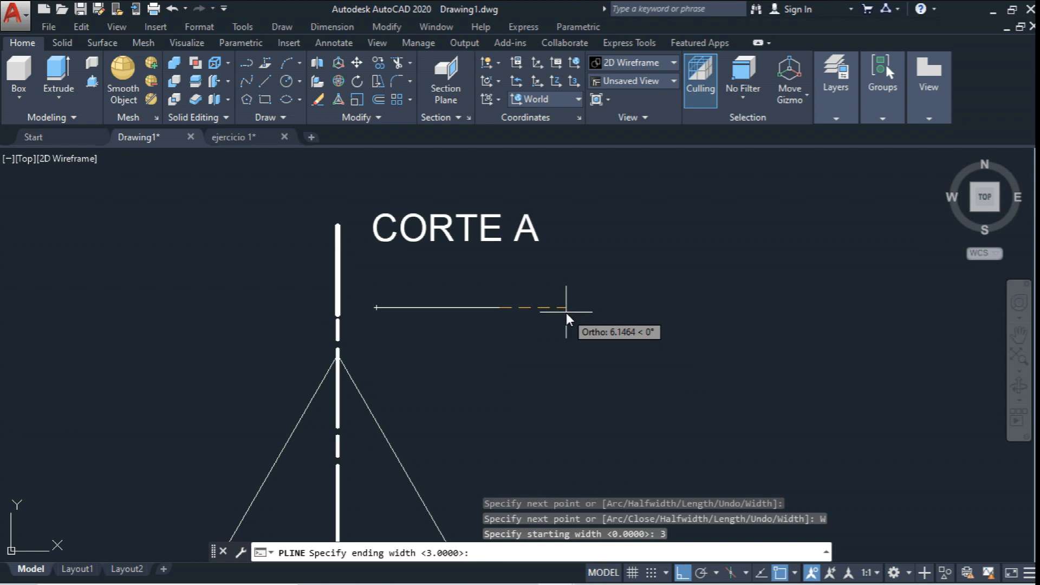
{"action": "type", "text": "0"}
{"action": "key", "text": "Return"}
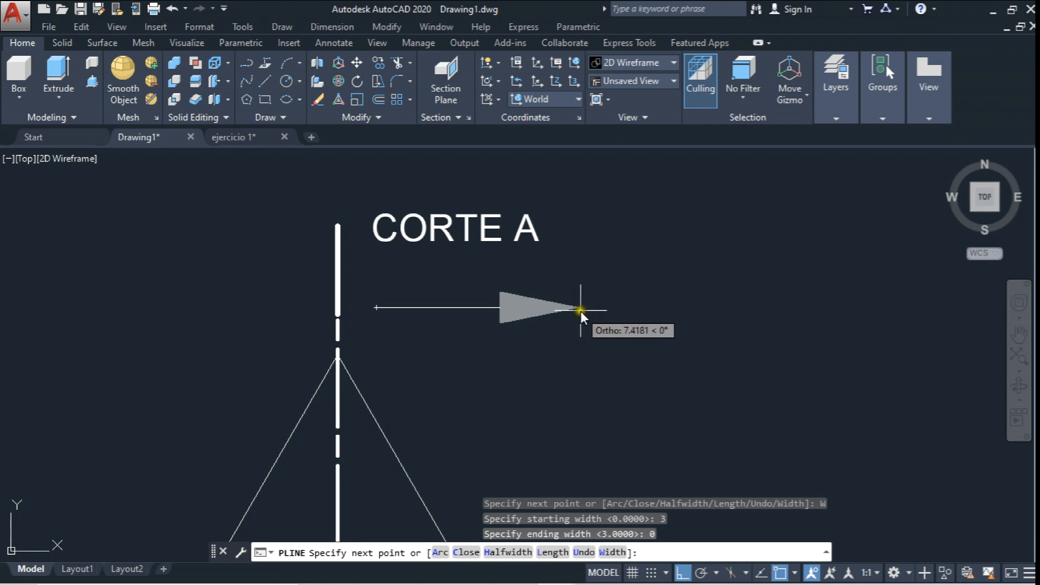
{"action": "left_click", "coordinate": [562, 300]}
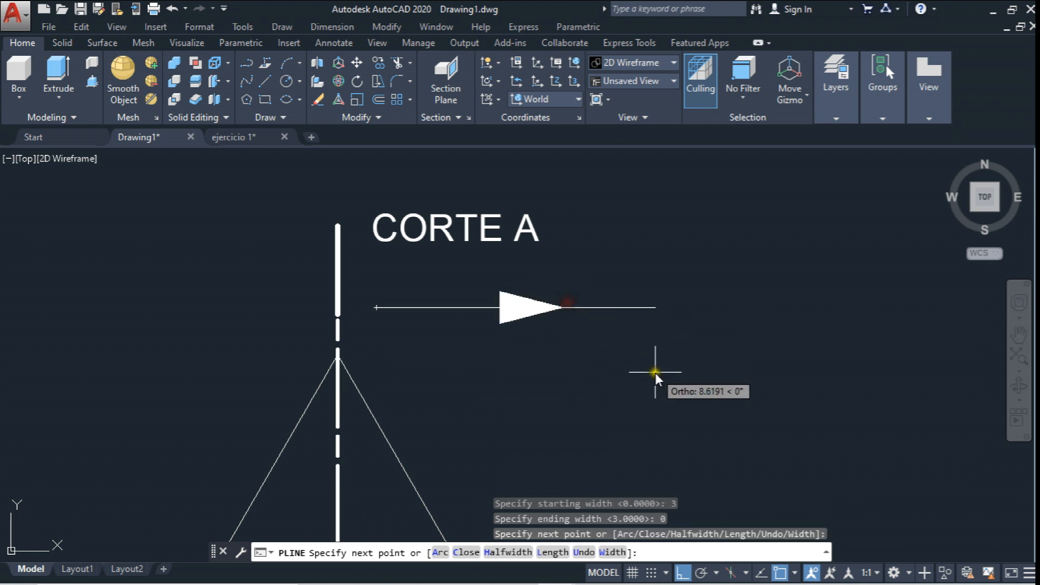
{"action": "key", "text": "Return"}
{"action": "middle_click_drag", "start_coordinate": [504, 323], "coordinate": [522, 302]}
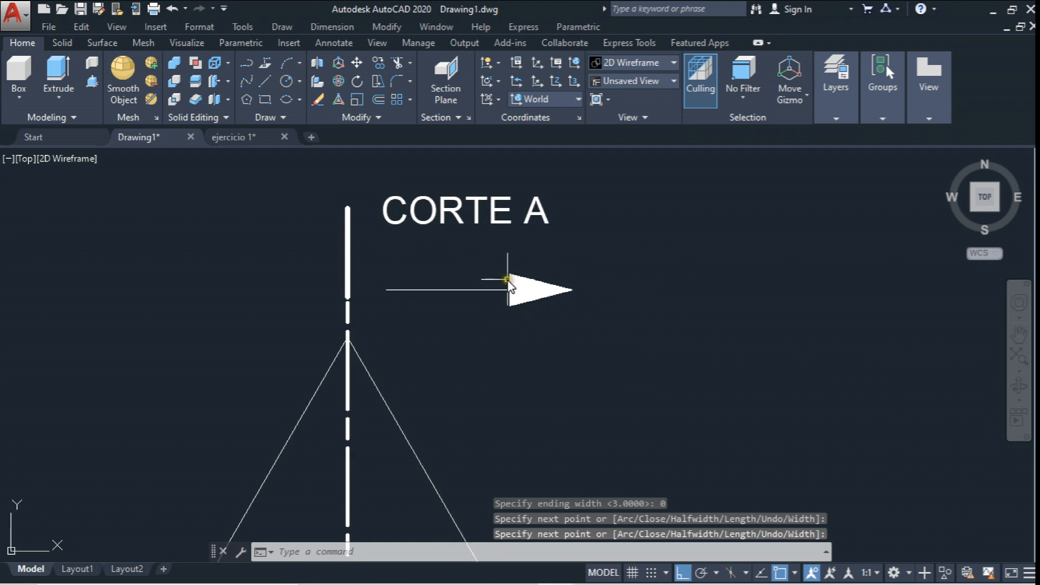
- Scale the arrow by a factor of .5 about its shaft's midpoint
{"action": "type", "text": "SCASLE"}
{"action": "key", "text": "Return"}
{"action": "left_click", "coordinate": [568, 278]}
{"action": "left_click", "coordinate": [393, 327]}
{"action": "key", "text": "Return"}
{"action": "left_click", "coordinate": [460, 288]}
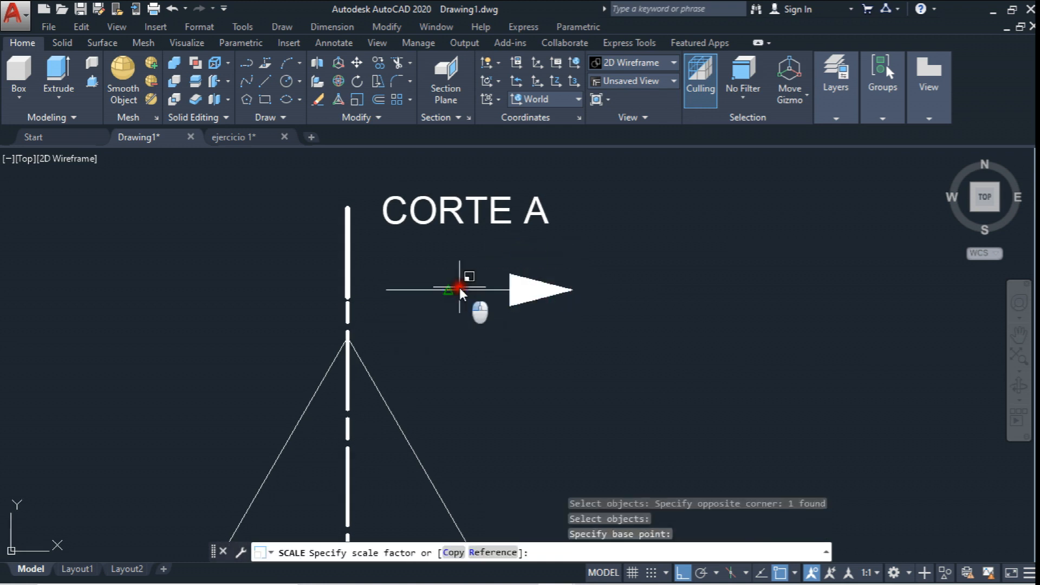
{"action": "type", "text": "."}
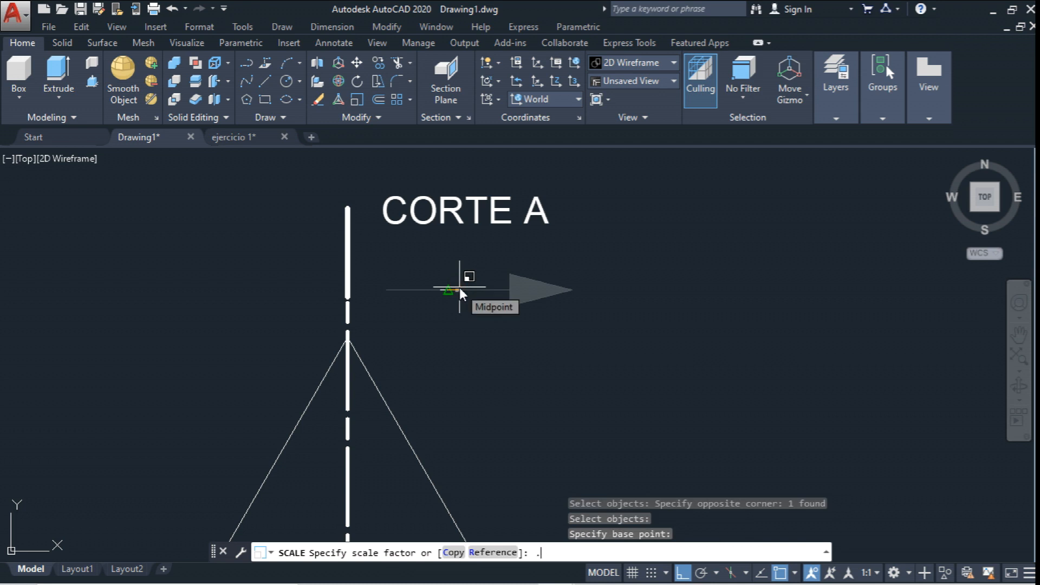
{"action": "type", "text": "5"}
{"action": "key", "text": "Return"}
{"action": "scroll", "coordinate": [509, 266], "scroll_direction": "down", "scroll_amount": 2}
{"action": "scroll", "coordinate": [501, 255], "scroll_direction": "up", "scroll_amount": 4}
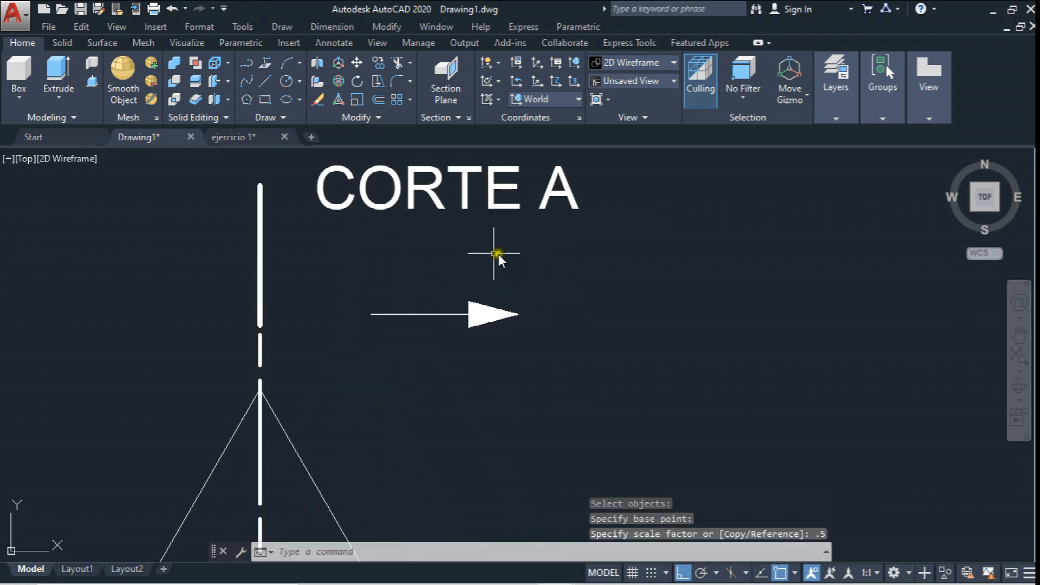
{"action": "key", "text": "Escape"}
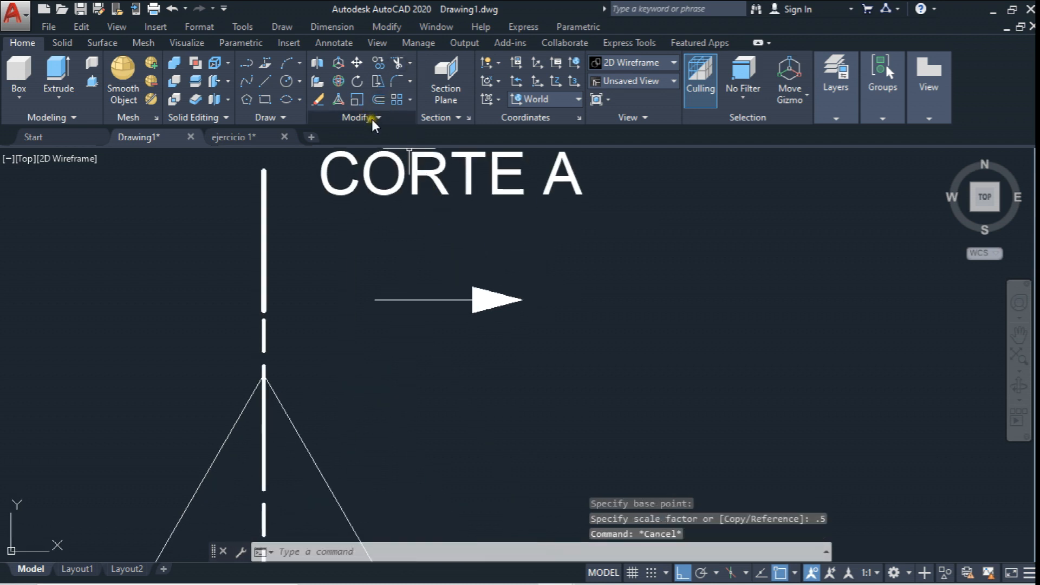
- Mirror the arrow across a vertical line through its tail, keeping the source arrow
{"action": "left_click", "coordinate": [378, 120]}
{"action": "left_click", "coordinate": [395, 137]}
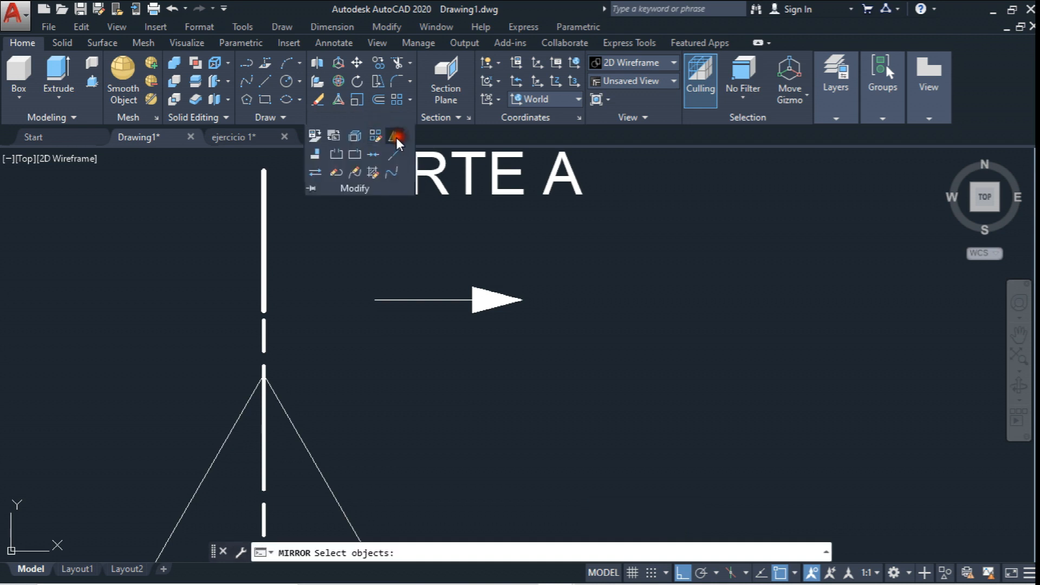
{"action": "left_click", "coordinate": [365, 271]}
{"action": "left_click", "coordinate": [563, 323]}
{"action": "key", "text": "Return"}
{"action": "left_click", "coordinate": [372, 301]}
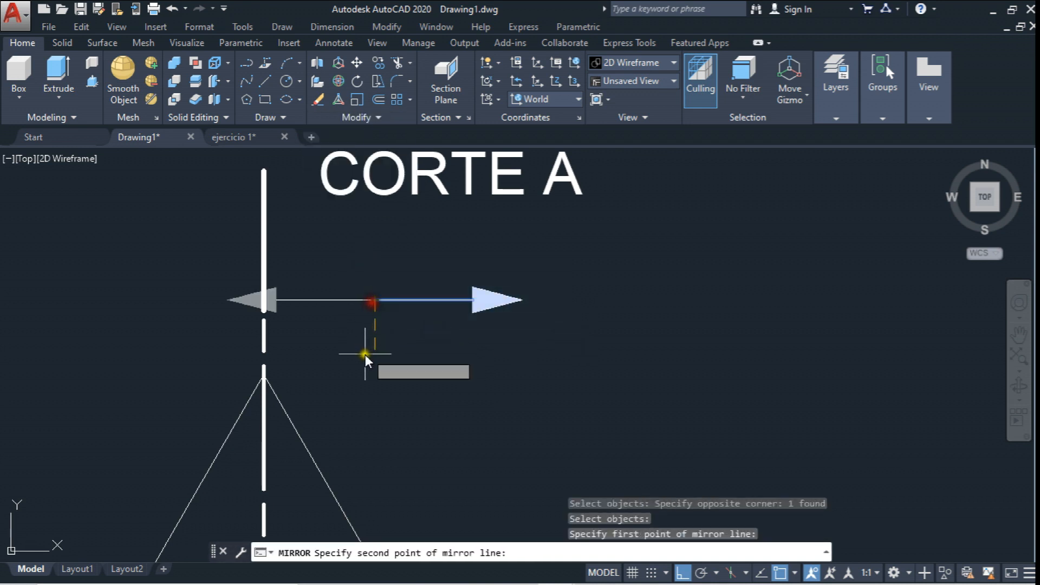
{"action": "left_click", "coordinate": [367, 375]}
{"action": "key", "text": "Return"}
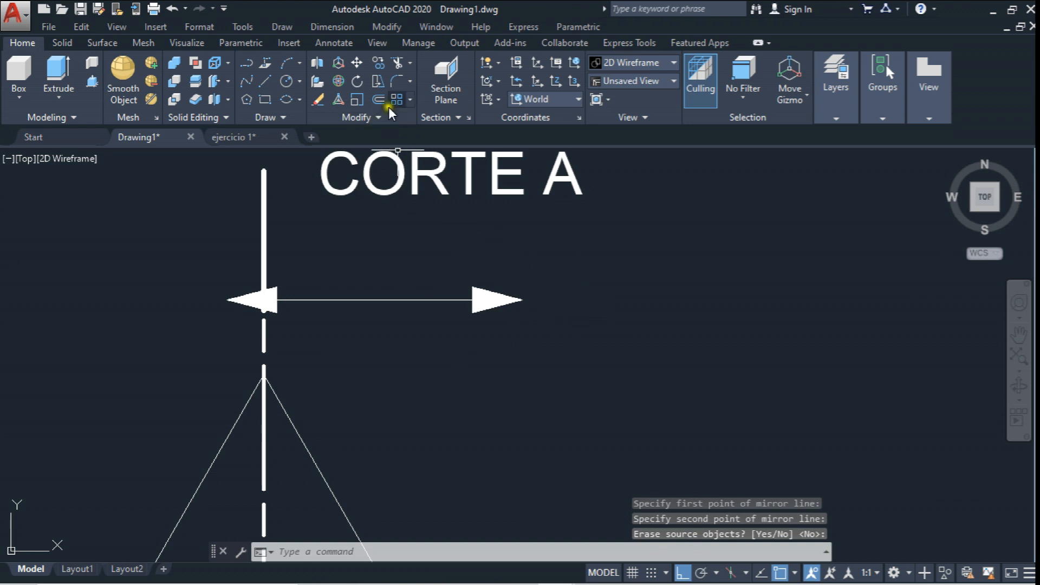
- Move the right-pointing arrow horizontally to the right, away from the mirrored arrow
{"action": "left_click", "coordinate": [359, 65]}
{"action": "left_click", "coordinate": [563, 281]}
{"action": "left_click", "coordinate": [464, 336]}
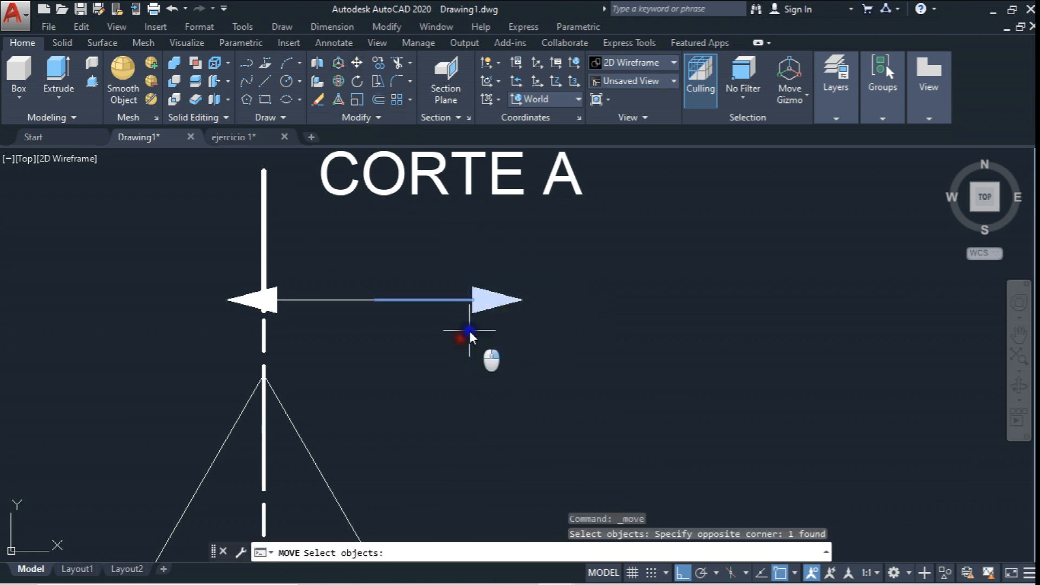
{"action": "key", "text": "Return"}
{"action": "left_click", "coordinate": [440, 340]}
{"action": "left_click", "coordinate": [810, 340]}
{"action": "scroll", "coordinate": [563, 290], "scroll_direction": "down", "scroll_amount": 4}
{"action": "scroll", "coordinate": [514, 277], "scroll_direction": "up", "scroll_amount": 2}
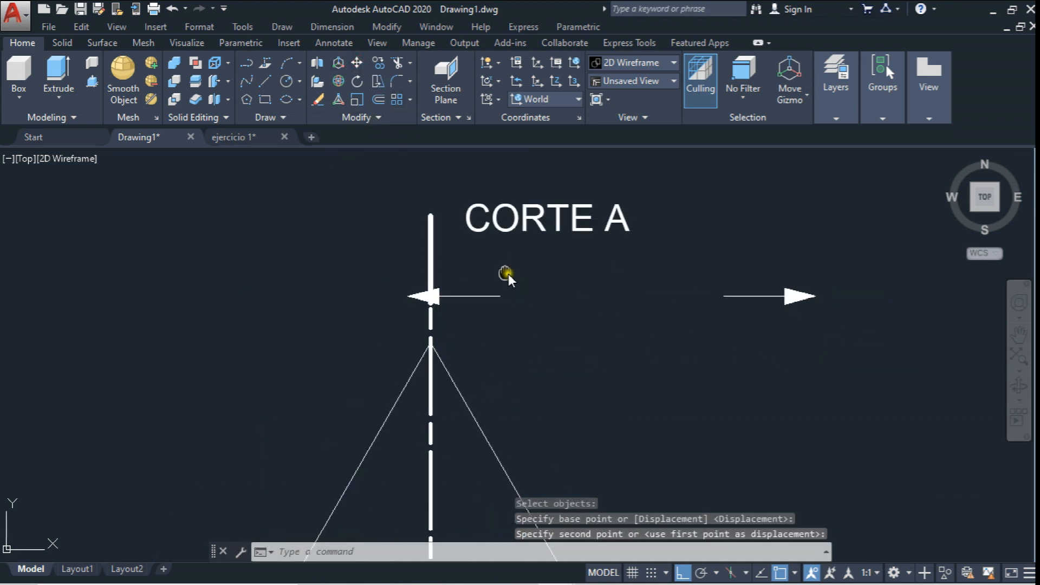
- Move the left-pointing arrow so its tip touches the thick upper end of the cutting line, under CORTE A
{"action": "left_click", "coordinate": [357, 63]}
{"action": "left_click", "coordinate": [510, 265]}
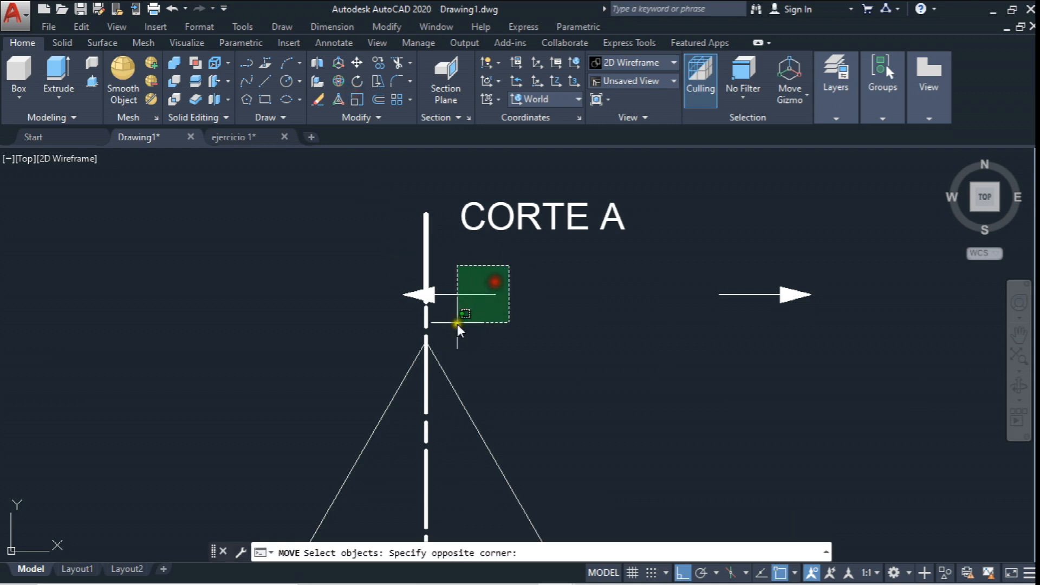
{"action": "left_click", "coordinate": [457, 324]}
{"action": "key", "text": "Return"}
{"action": "left_click", "coordinate": [398, 299]}
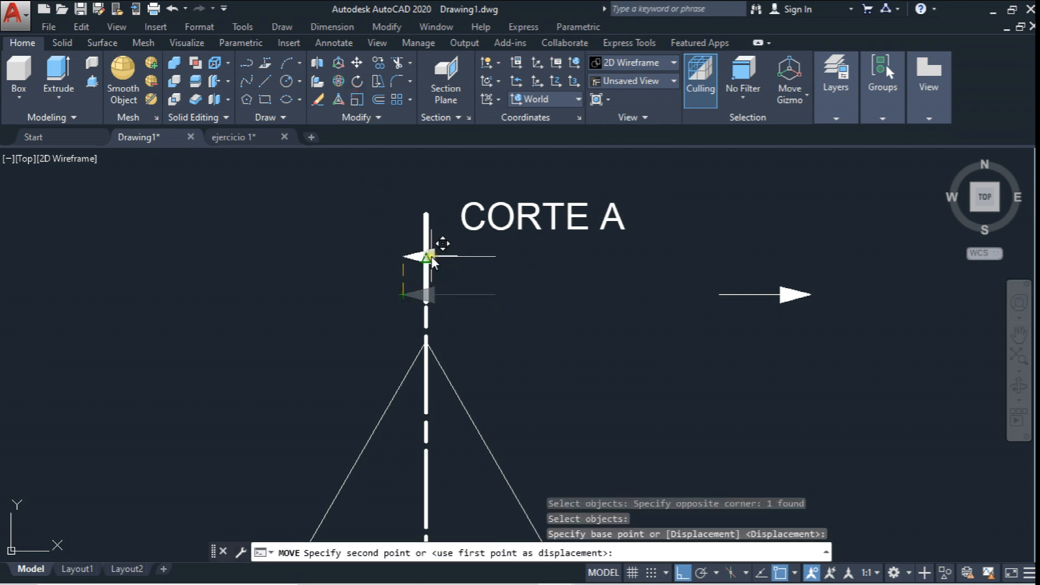
{"action": "left_click", "coordinate": [430, 256]}
{"action": "scroll", "coordinate": [455, 213], "scroll_direction": "down", "scroll_amount": 4}
- Copy the left-pointing arrow from its tip to the bottom endpoint of the cutting line's lower thick end
{"action": "left_click", "coordinate": [378, 62]}
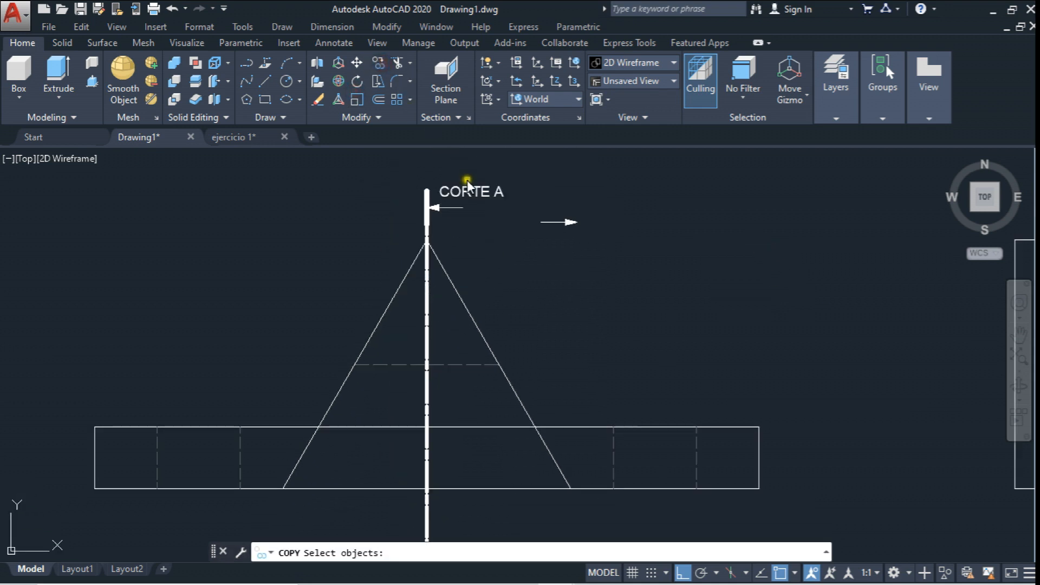
{"action": "scroll", "coordinate": [450, 202], "scroll_direction": "up", "scroll_amount": 4}
{"action": "left_click", "coordinate": [449, 202]}
{"action": "left_click", "coordinate": [415, 225]}
{"action": "key", "text": "Return"}
{"action": "left_click", "coordinate": [398, 204]}
{"action": "scroll", "coordinate": [390, 411], "scroll_direction": "up", "scroll_amount": 3}
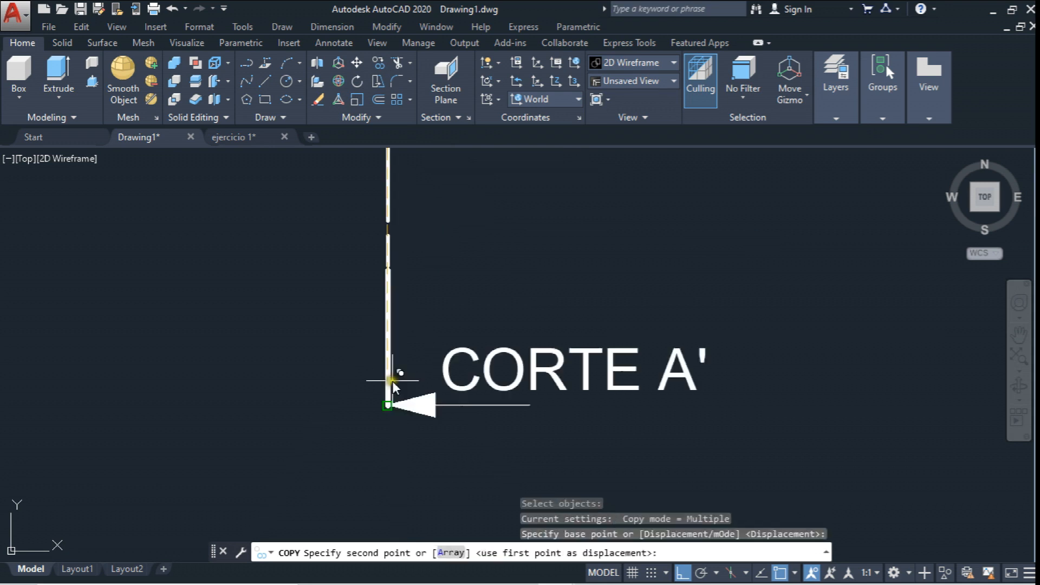
{"action": "left_click", "coordinate": [390, 410]}
{"action": "key", "text": "Return"}
- Move the CORTE A' text straight up, clear of the lower arrow
{"action": "scroll", "coordinate": [389, 410], "scroll_direction": "down", "scroll_amount": 2}
{"action": "left_click", "coordinate": [356, 63]}
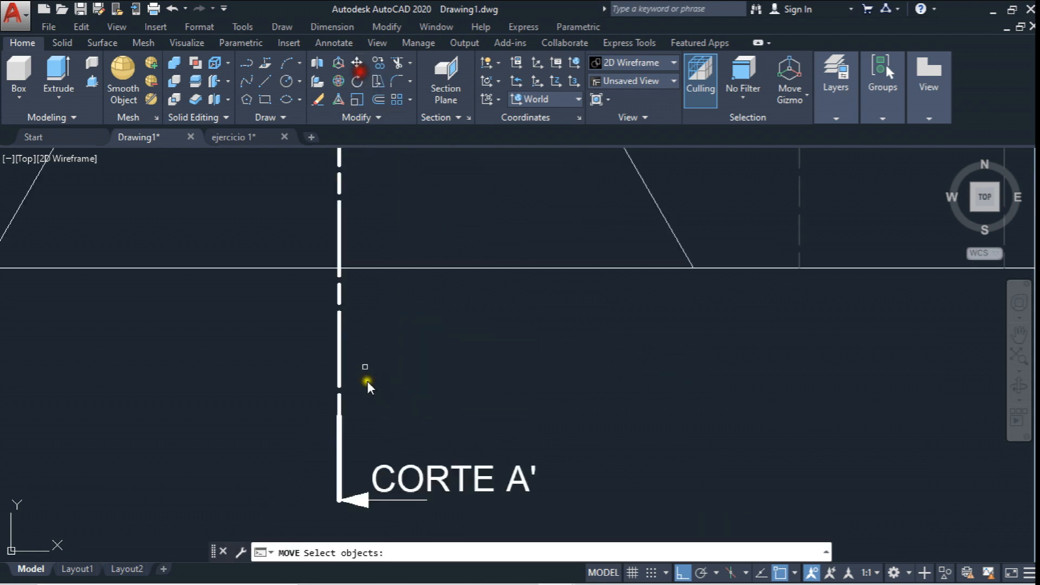
{"action": "left_click", "coordinate": [456, 489]}
{"action": "left_click", "coordinate": [424, 448]}
{"action": "key", "text": "Return"}
{"action": "left_click", "coordinate": [448, 440]}
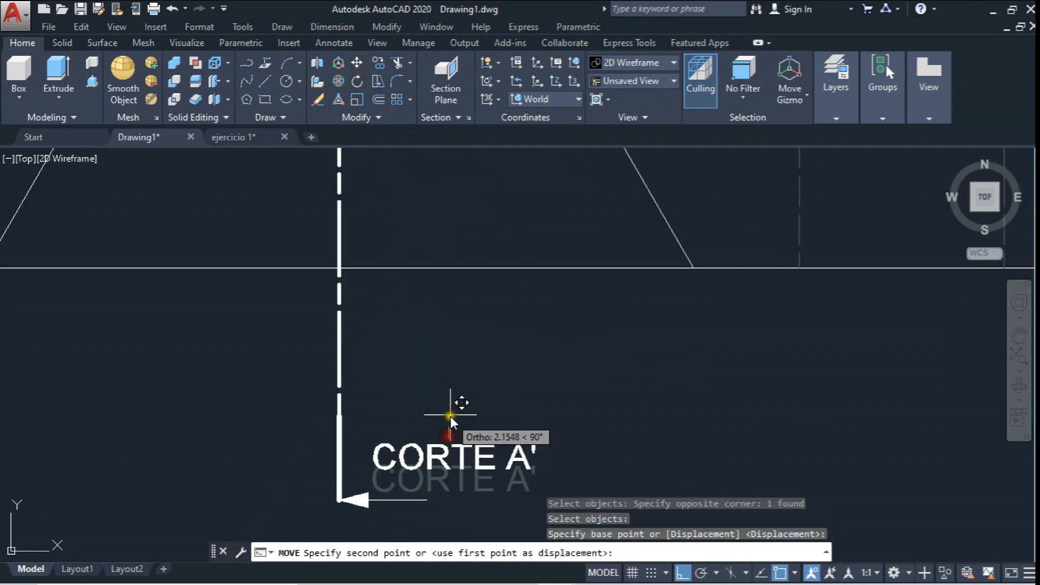
{"action": "left_click", "coordinate": [450, 404]}
- Move the lower arrow slightly up along the cutting line's thick end, keeping it below the CORTE A' text
{"action": "left_click", "coordinate": [356, 63]}
{"action": "left_click", "coordinate": [411, 481]}
{"action": "left_click", "coordinate": [388, 512]}
{"action": "key", "text": "Return"}
{"action": "left_click", "coordinate": [610, 474]}
{"action": "left_click", "coordinate": [448, 421]}
{"action": "scroll", "coordinate": [448, 420], "scroll_direction": "down", "scroll_amount": 3}
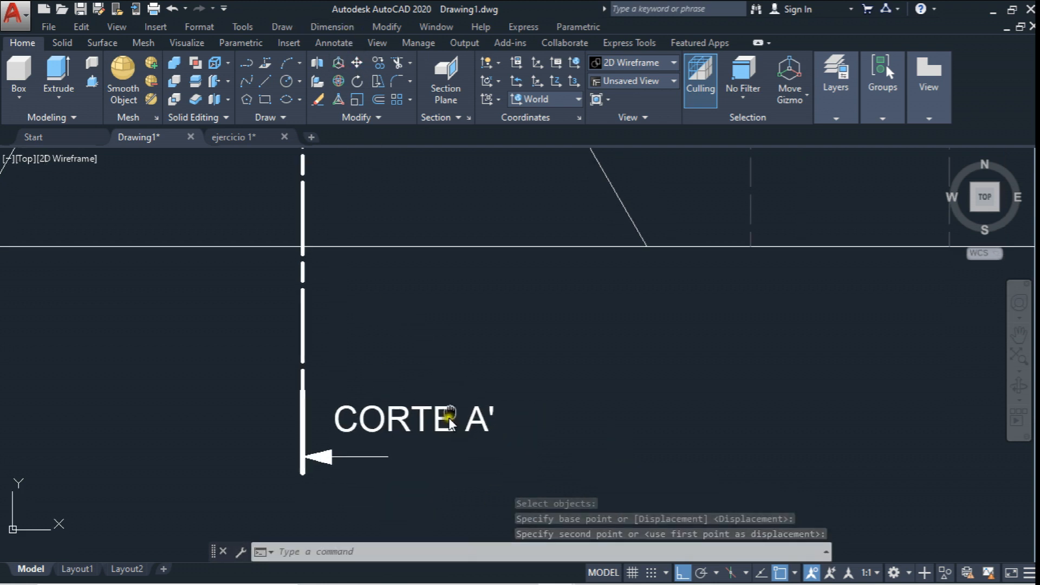
- Delete the spare right-pointing arrow to the right of the CORTE A text
{"action": "scroll", "coordinate": [430, 404], "scroll_direction": "down", "scroll_amount": 2}
{"action": "scroll", "coordinate": [458, 197], "scroll_direction": "up", "scroll_amount": 3}
{"action": "left_click", "coordinate": [638, 193]}
{"action": "left_click", "coordinate": [553, 243]}
{"action": "key", "text": "Delete"}
{"action": "scroll", "coordinate": [456, 293], "scroll_direction": "down", "scroll_amount": 8}
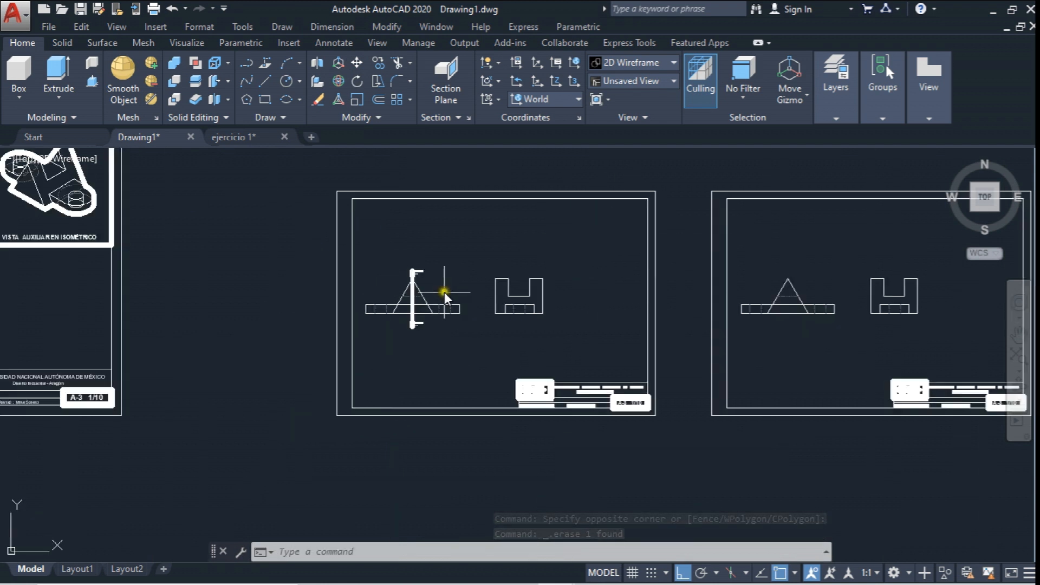
- On the sheet right of the cutting-line sheet, draw a vertical line from the front view's triangle apex to the base's upper edge
{"action": "scroll", "coordinate": [790, 305], "scroll_direction": "up", "scroll_amount": 4}
{"action": "middle_click_drag", "start_coordinate": [781, 294], "coordinate": [628, 308]}
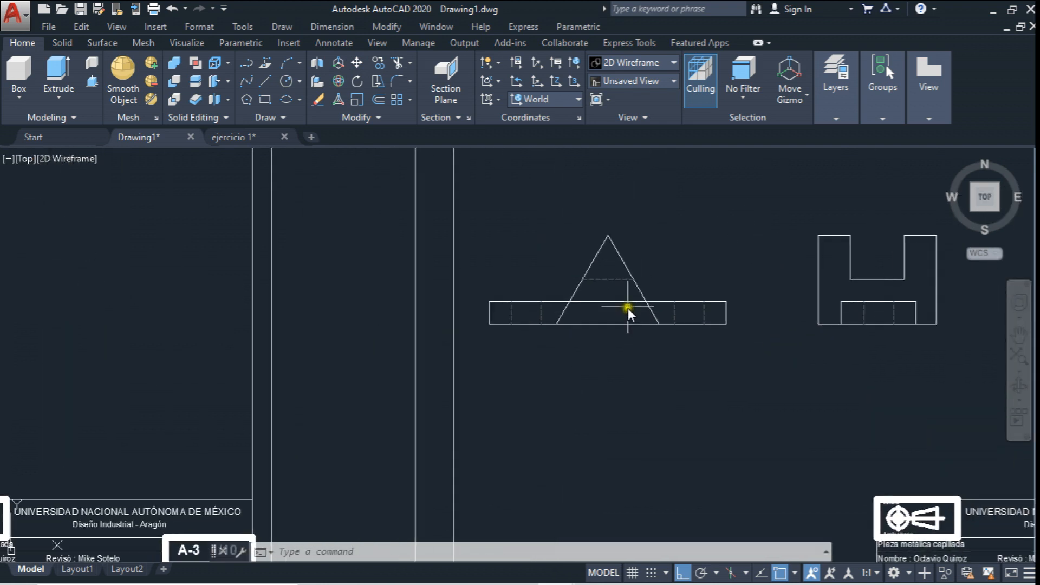
{"action": "scroll", "coordinate": [628, 308], "scroll_direction": "up", "scroll_amount": 3}
{"action": "left_click", "coordinate": [838, 115]}
{"action": "middle_click_drag", "start_coordinate": [500, 225], "coordinate": [492, 216]}
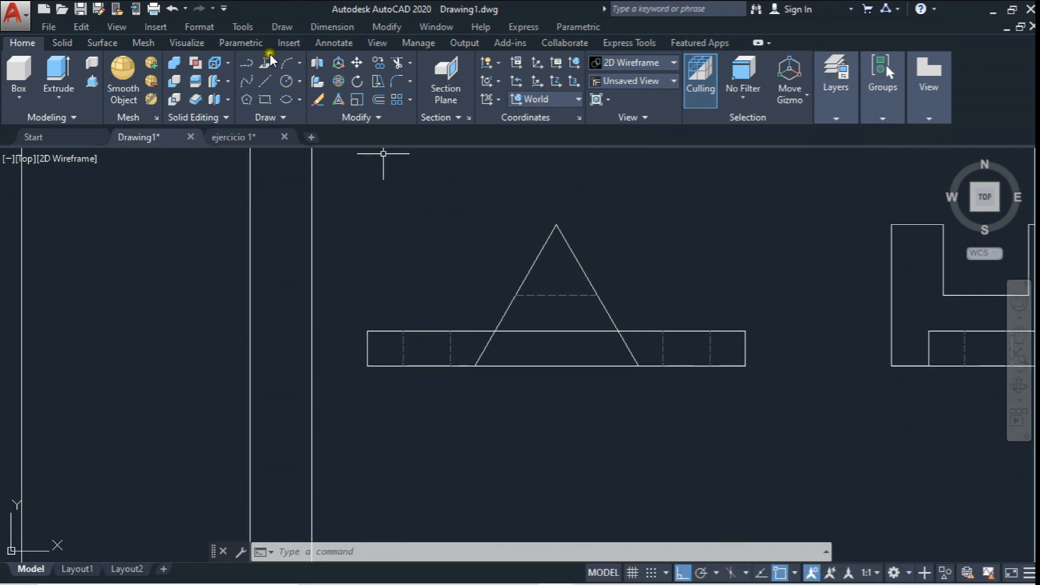
{"action": "left_click", "coordinate": [266, 81]}
{"action": "left_click", "coordinate": [556, 225]}
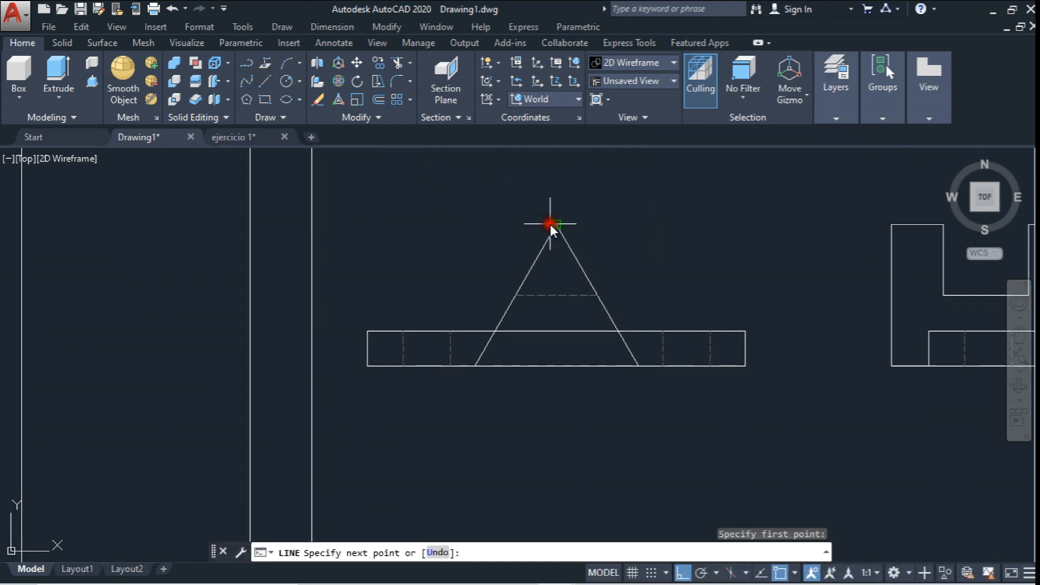
{"action": "scroll", "coordinate": [577, 320], "scroll_direction": "up", "scroll_amount": 2}
{"action": "left_click", "coordinate": [529, 336]}
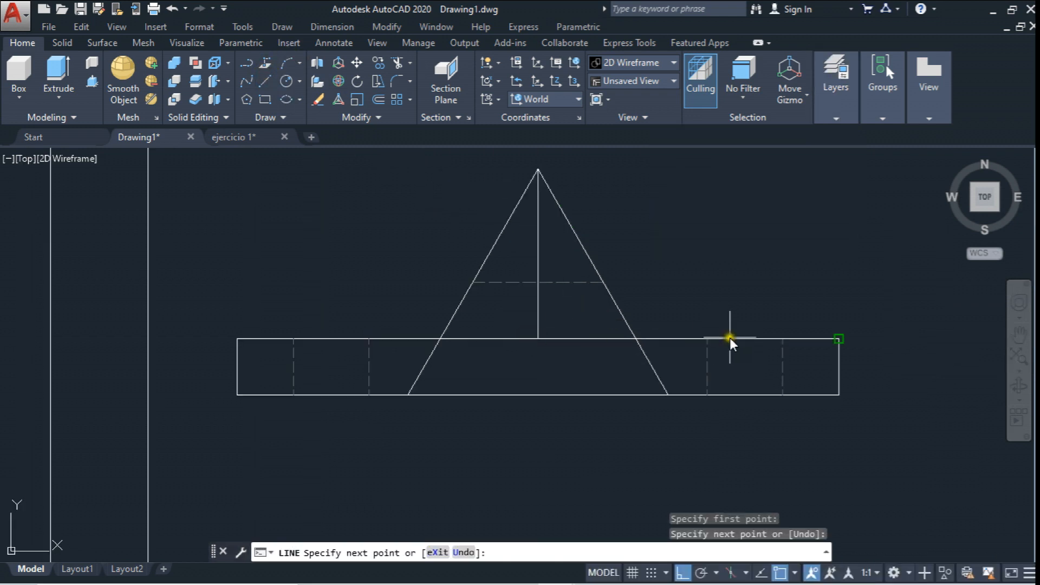
{"action": "key", "text": "Escape"}
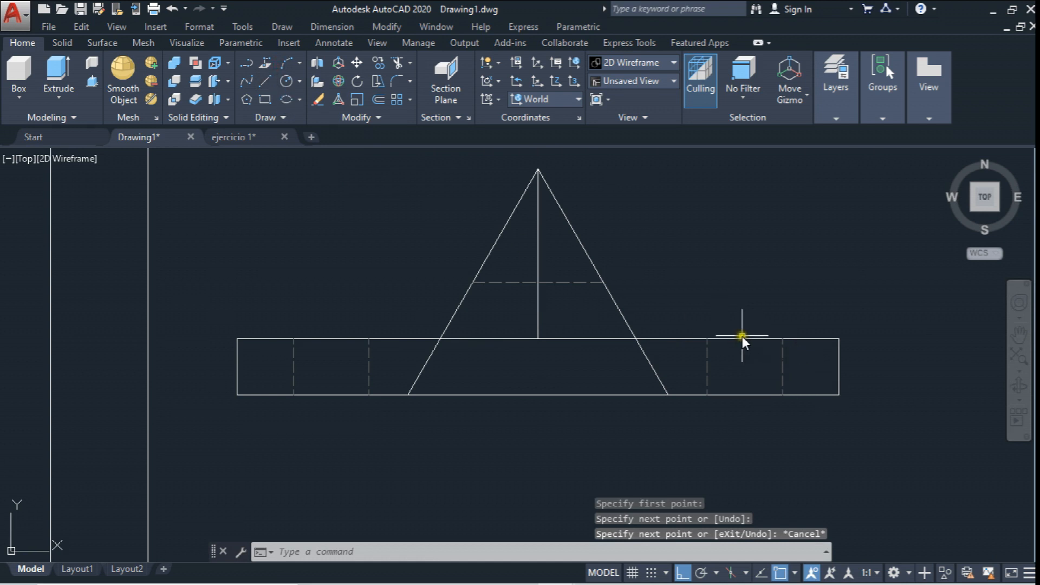
- Draw a horizontal helper line at mid-height between the dashed lines of the right hole in the front view's base
{"action": "left_click", "coordinate": [265, 81]}
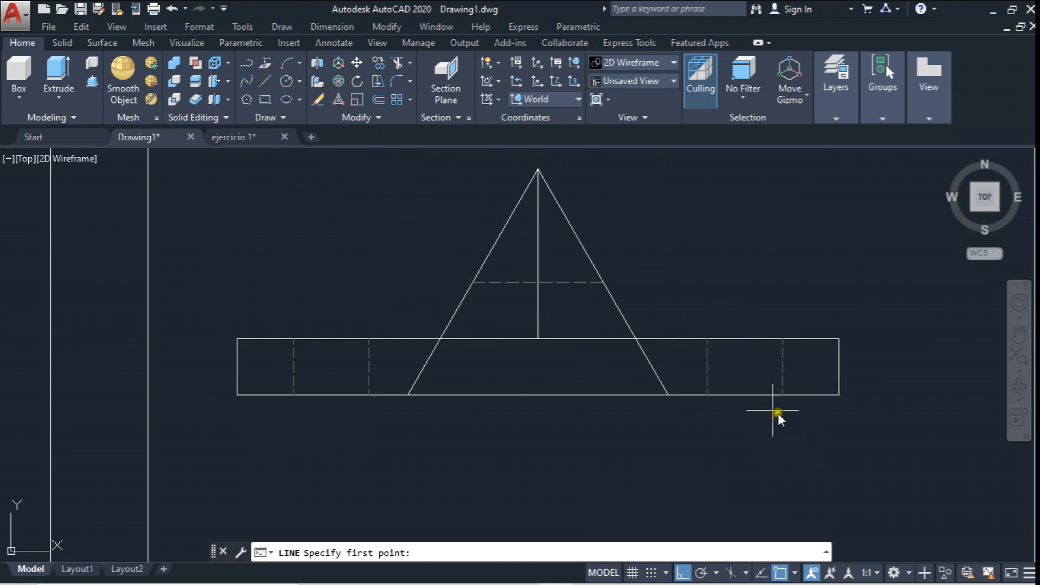
{"action": "left_click", "coordinate": [707, 370]}
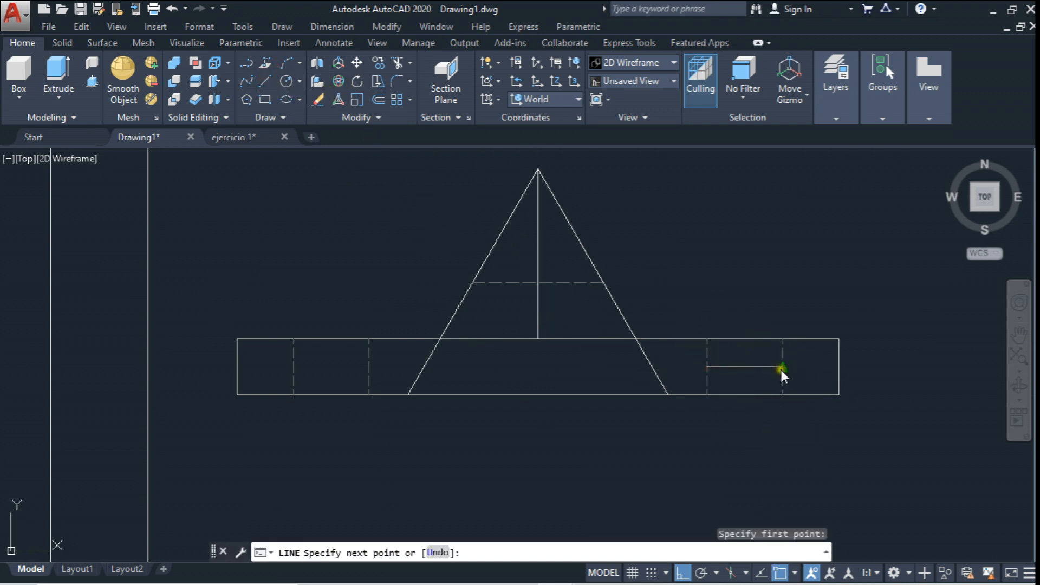
{"action": "left_click", "coordinate": [780, 369]}
{"action": "key", "text": "Escape"}
- Draw a vertical line from the helper line's midpoint down to below the base
{"action": "left_click", "coordinate": [265, 81]}
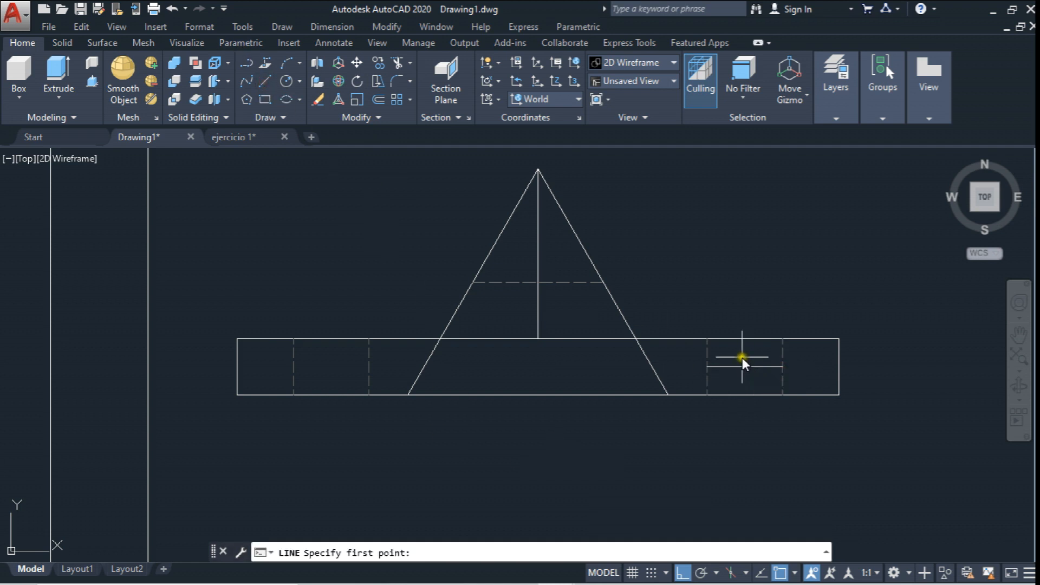
{"action": "left_click", "coordinate": [745, 367]}
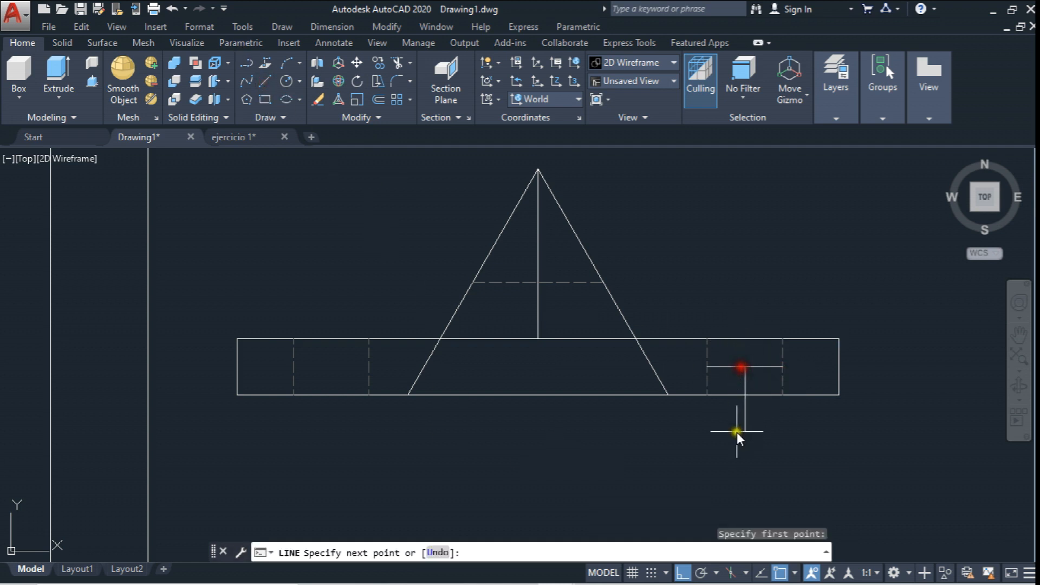
{"action": "left_click", "coordinate": [747, 444]}
{"action": "key", "text": "Escape"}
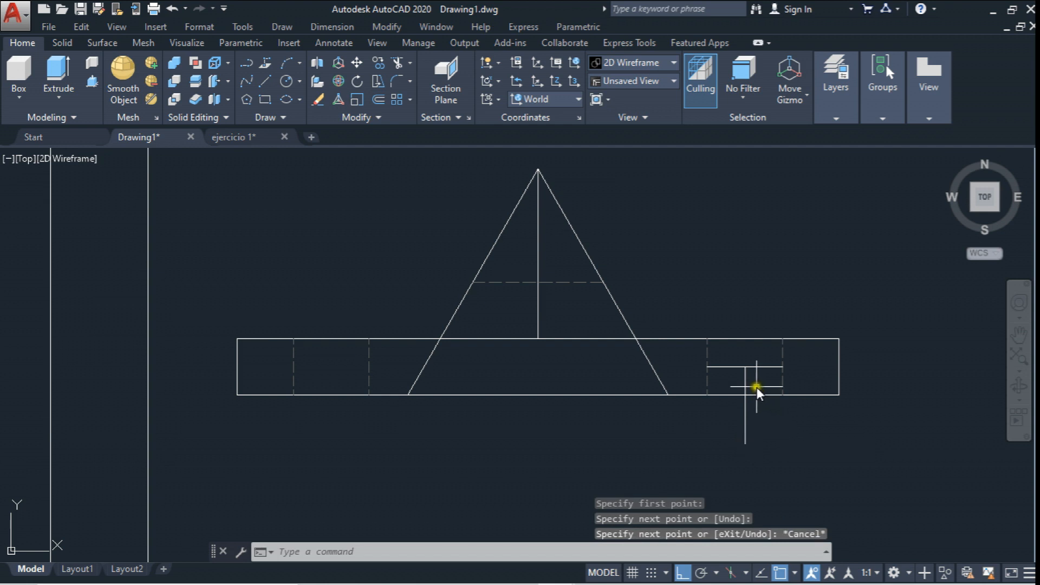
- Stretch the upper end of the hole's vertical line up to the base's upper edge
{"action": "left_click", "coordinate": [759, 414]}
{"action": "left_click", "coordinate": [737, 375]}
{"action": "left_click", "coordinate": [745, 367]}
{"action": "left_click", "coordinate": [745, 339]}
{"action": "key", "text": "Escape"}
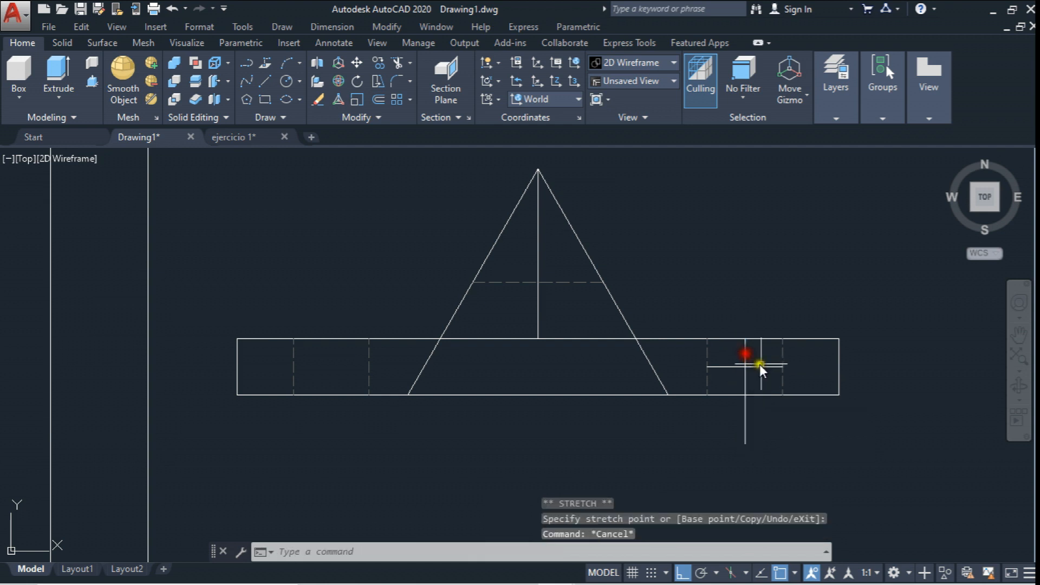
- Delete the horizontal helper line inside the right hole
{"action": "left_click", "coordinate": [761, 365]}
{"action": "left_click", "coordinate": [756, 361]}
{"action": "key", "text": "Delete"}
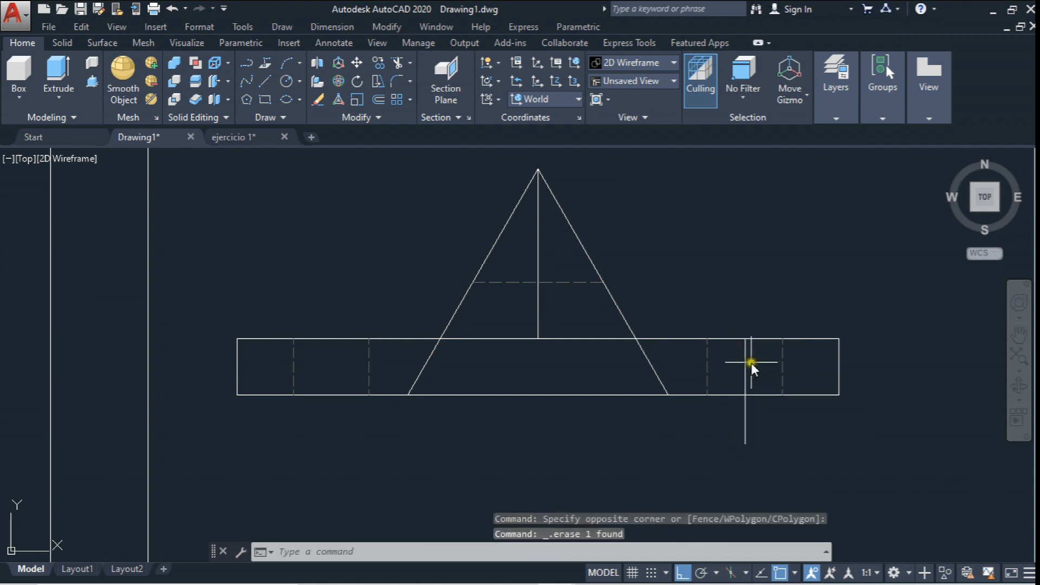
- Draw a horizontal line along the base's upper edge joining the apex line's lower end to the hole line's upper end
{"action": "left_click", "coordinate": [267, 82]}
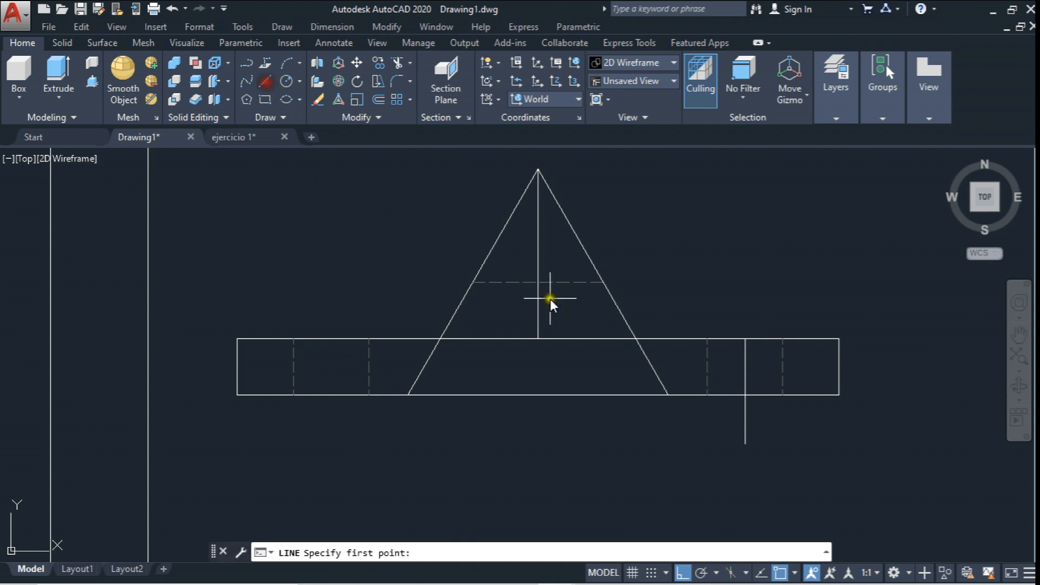
{"action": "left_click", "coordinate": [538, 338]}
{"action": "left_click", "coordinate": [743, 339]}
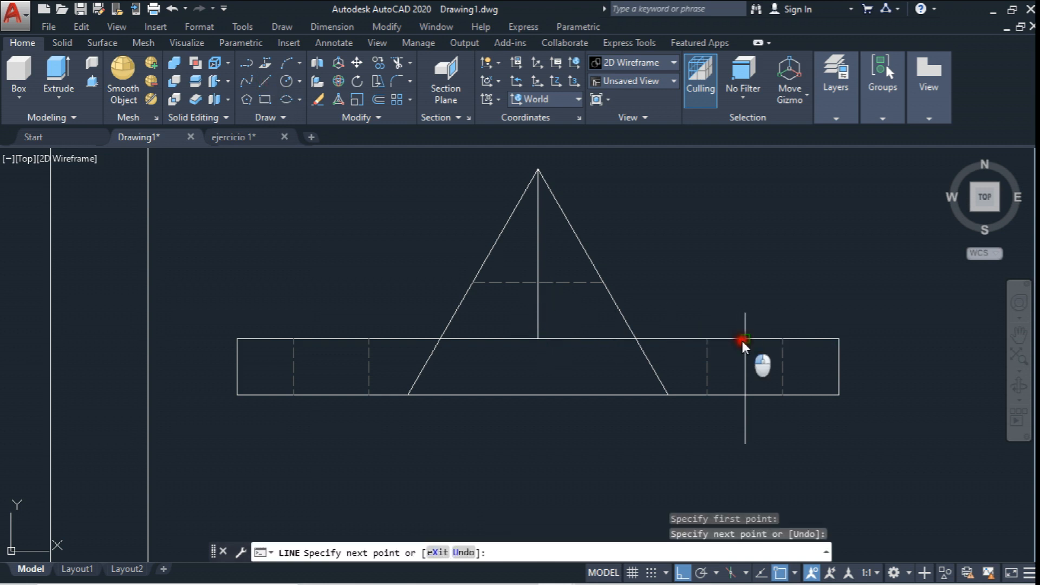
{"action": "key", "text": "Escape"}
- Assign the three segments of the stepped line to the Linea de corte layer
{"action": "left_click", "coordinate": [536, 234]}
{"action": "left_click", "coordinate": [536, 320]}
{"action": "left_click", "coordinate": [756, 363]}
{"action": "left_click", "coordinate": [725, 303]}
{"action": "left_click", "coordinate": [764, 466]}
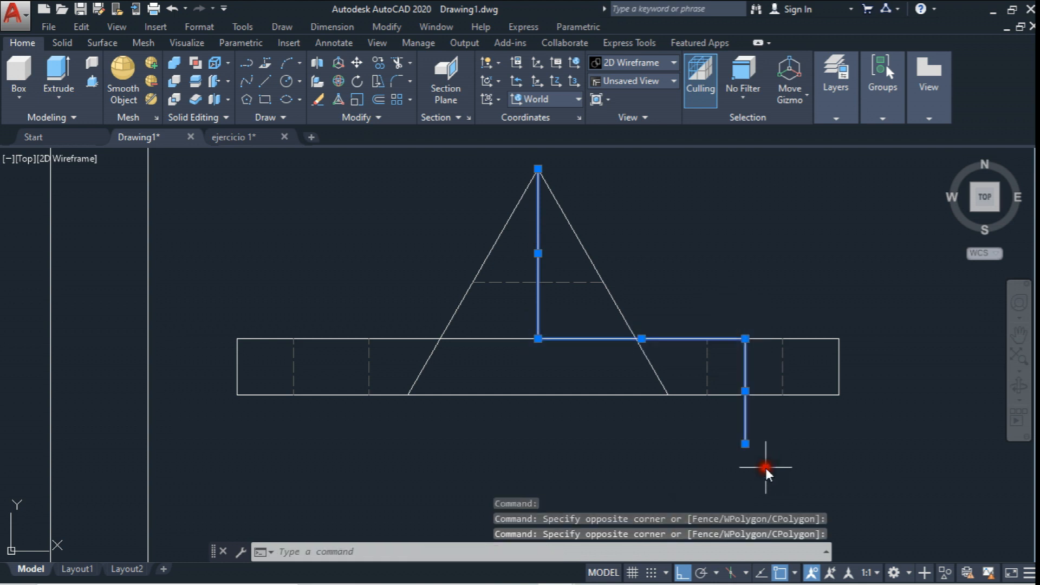
{"action": "left_click", "coordinate": [839, 118]}
{"action": "left_click", "coordinate": [851, 133]}
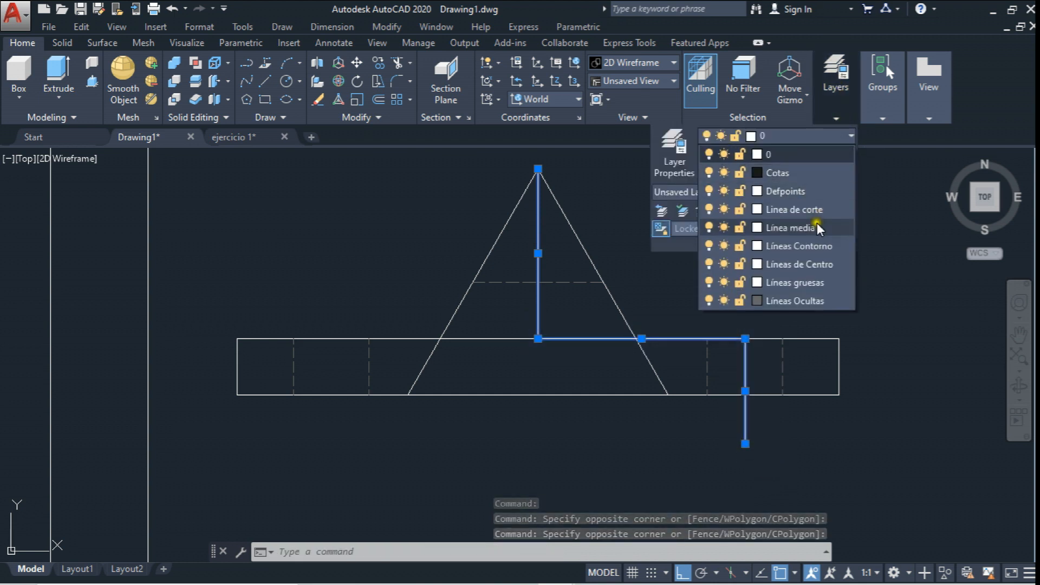
{"action": "left_click", "coordinate": [810, 210]}
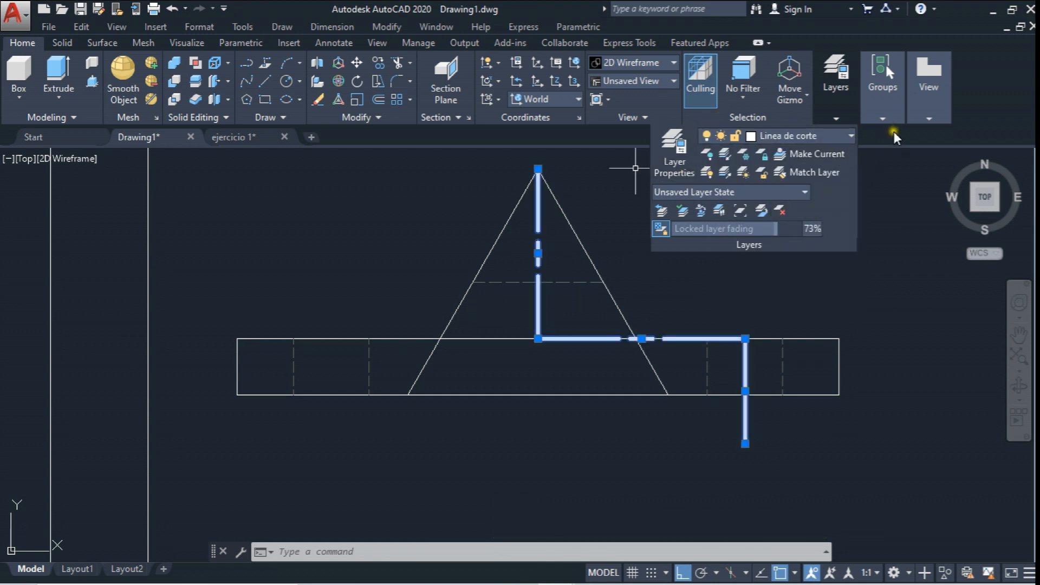
{"action": "left_click", "coordinate": [868, 167]}
- Set the linetype scale of the three cutting-line segments to 0.3
{"action": "left_click", "coordinate": [592, 245]}
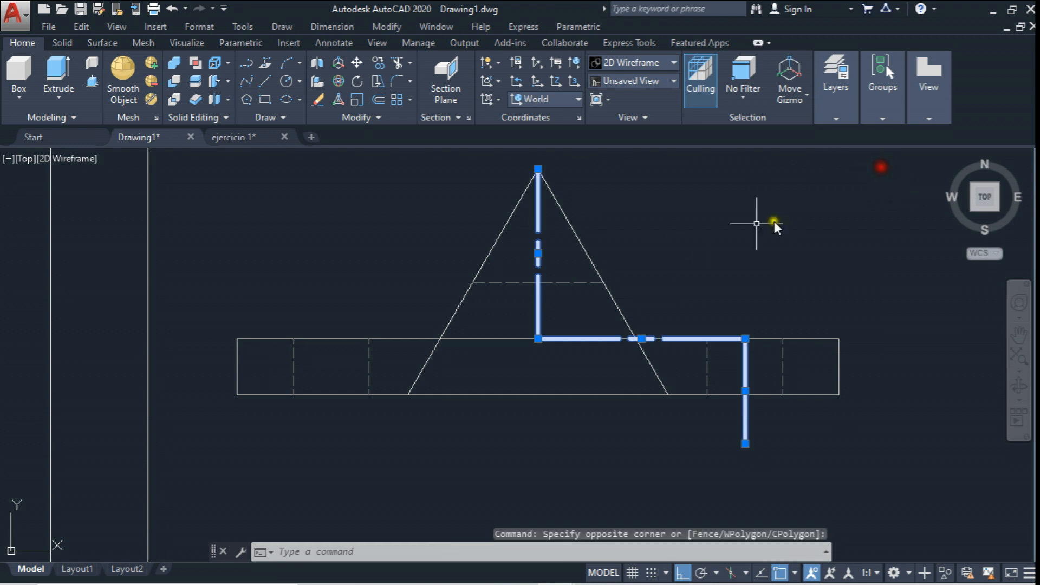
{"action": "right_click", "coordinate": [646, 339]}
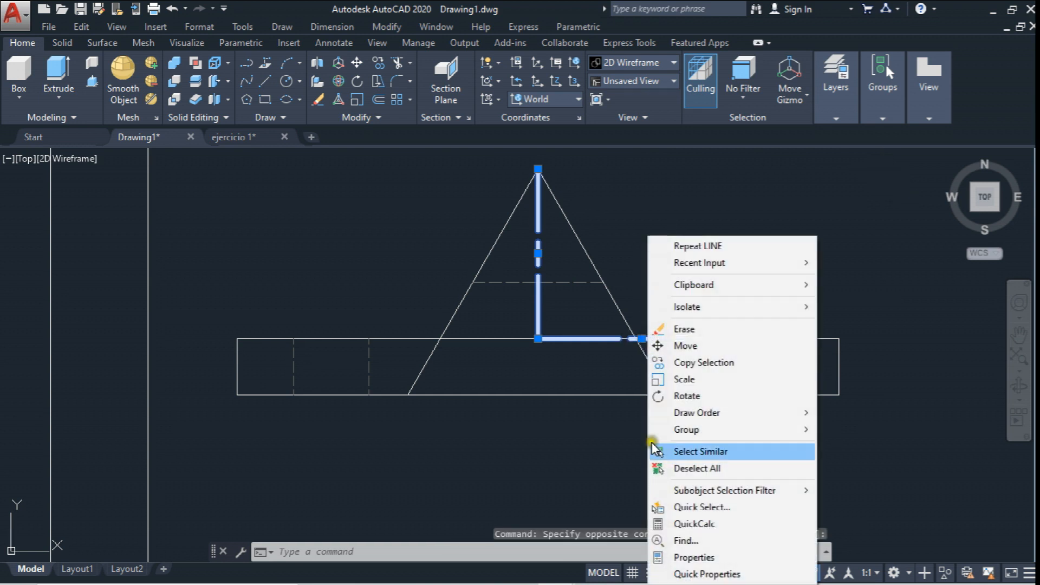
{"action": "left_click", "coordinate": [700, 557]}
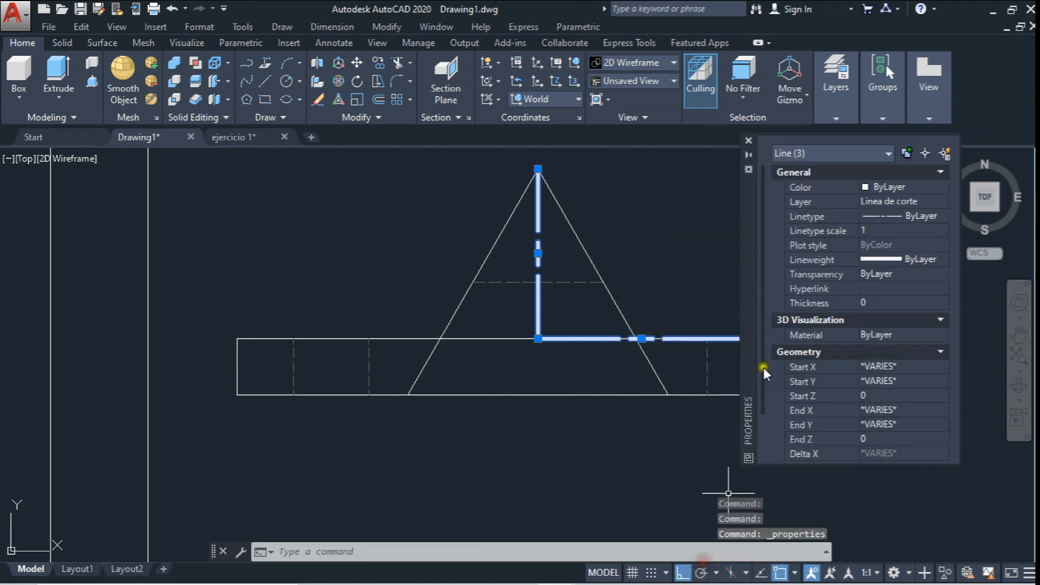
{"action": "left_click", "coordinate": [903, 230]}
{"action": "type", "text": ".3"}
{"action": "key", "text": "Return"}
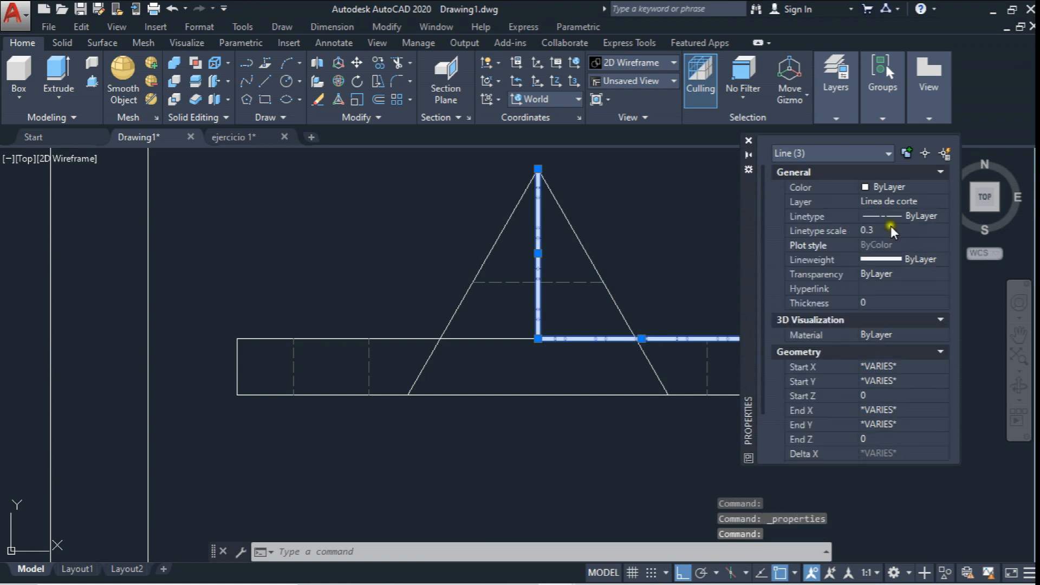
- Stretch the cutting line's upper end straight up to about 9 units above the triangle's apex
{"action": "key", "text": "Escape"}
{"action": "scroll", "coordinate": [543, 249], "scroll_direction": "up", "scroll_amount": 5}
{"action": "scroll", "coordinate": [580, 334], "scroll_direction": "down", "scroll_amount": 5}
{"action": "middle_click_drag", "start_coordinate": [580, 333], "coordinate": [568, 379]}
{"action": "scroll", "coordinate": [383, 218], "scroll_direction": "up", "scroll_amount": 5}
{"action": "left_click", "coordinate": [384, 222]}
{"action": "middle_click_drag", "start_coordinate": [382, 221], "coordinate": [383, 287]}
{"action": "left_click", "coordinate": [384, 260]}
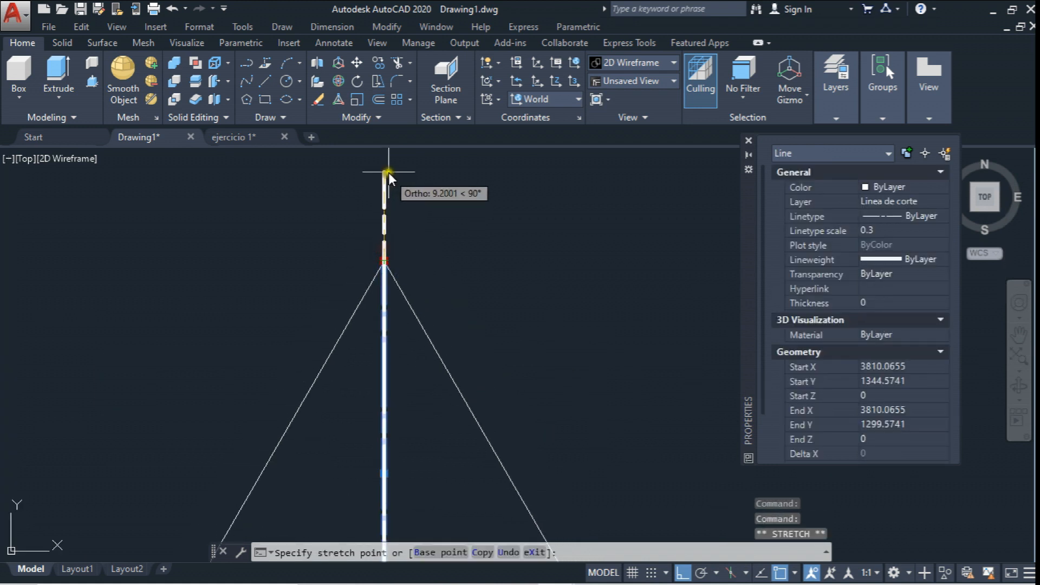
{"action": "left_click", "coordinate": [389, 170]}
{"action": "key", "text": "Escape"}
- Clear the selection and close the object properties
{"action": "scroll", "coordinate": [411, 245], "scroll_direction": "down", "scroll_amount": 3}
{"action": "middle_click_drag", "start_coordinate": [467, 290], "coordinate": [418, 196]}
{"action": "scroll", "coordinate": [352, 204], "scroll_direction": "up", "scroll_amount": 2}
{"action": "left_click", "coordinate": [352, 215]}
{"action": "key", "text": "Escape"}
{"action": "left_click", "coordinate": [748, 140]}
- Copy the CORTE A and CORTE A' labels with their arrows horizontally from the straight cutting line to the stepped cutting line's sheet
{"action": "scroll", "coordinate": [639, 242], "scroll_direction": "down", "scroll_amount": 2}
{"action": "scroll", "coordinate": [639, 243], "scroll_direction": "down", "scroll_amount": 2}
{"action": "middle_click_drag", "start_coordinate": [582, 267], "coordinate": [649, 278]}
{"action": "scroll", "coordinate": [648, 278], "scroll_direction": "down", "scroll_amount": 4}
{"action": "middle_click_drag", "start_coordinate": [479, 277], "coordinate": [601, 277]}
{"action": "scroll", "coordinate": [67, 294], "scroll_direction": "up", "scroll_amount": 4}
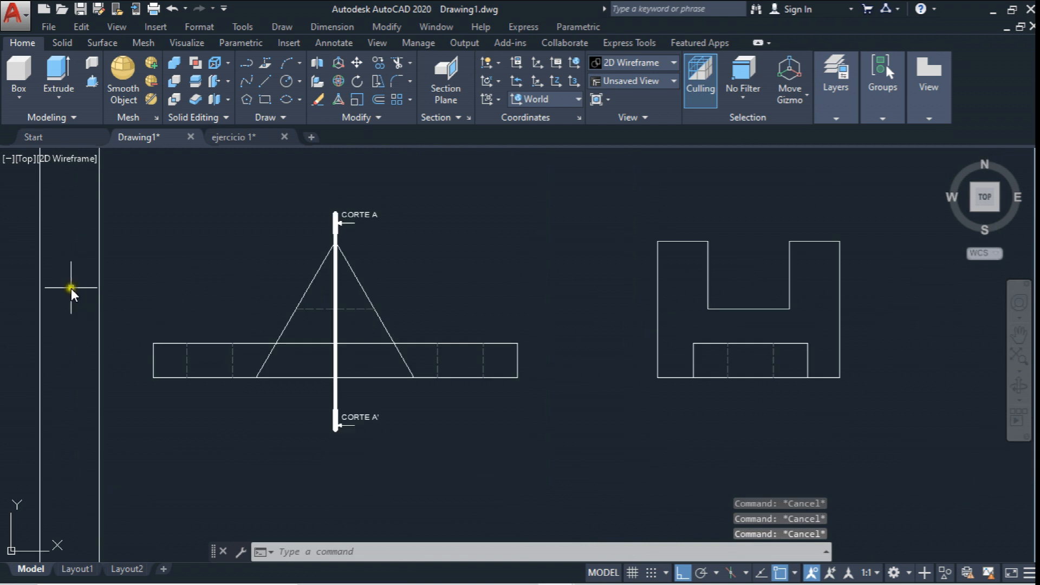
{"action": "scroll", "coordinate": [270, 222], "scroll_direction": "up", "scroll_amount": 4}
{"action": "left_click", "coordinate": [377, 63]}
{"action": "left_click", "coordinate": [581, 245]}
{"action": "left_click", "coordinate": [447, 177]}
{"action": "scroll", "coordinate": [460, 190], "scroll_direction": "down", "scroll_amount": 2}
{"action": "scroll", "coordinate": [459, 191], "scroll_direction": "down", "scroll_amount": 1}
{"action": "scroll", "coordinate": [476, 421], "scroll_direction": "up", "scroll_amount": 3}
{"action": "scroll", "coordinate": [476, 421], "scroll_direction": "up", "scroll_amount": 1}
{"action": "left_click", "coordinate": [495, 394]}
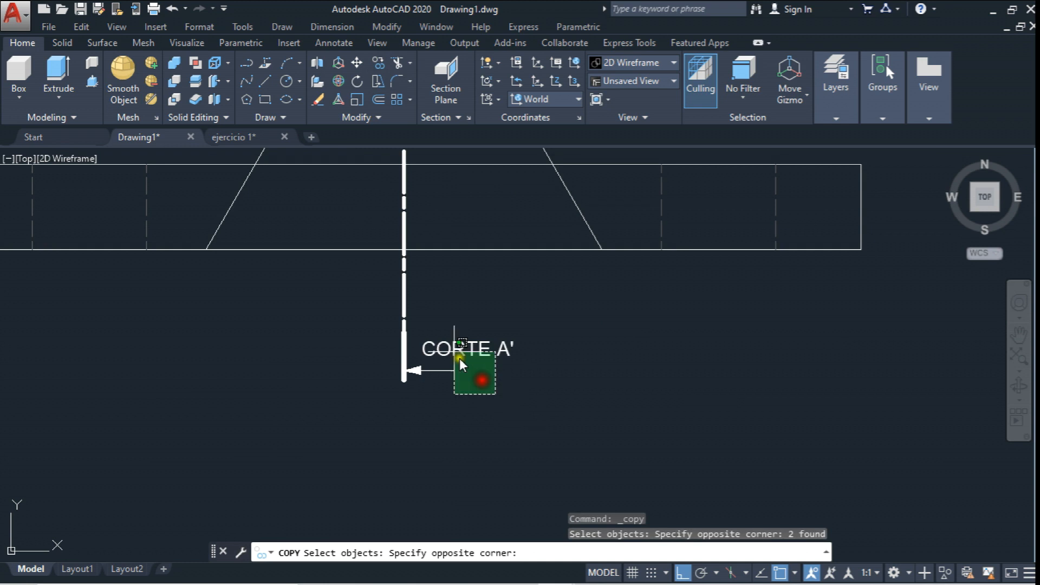
{"action": "left_click", "coordinate": [415, 322]}
{"action": "scroll", "coordinate": [430, 316], "scroll_direction": "down", "scroll_amount": 2}
{"action": "scroll", "coordinate": [441, 327], "scroll_direction": "down", "scroll_amount": 1}
{"action": "scroll", "coordinate": [440, 328], "scroll_direction": "down", "scroll_amount": 1}
{"action": "key", "text": "Return"}
{"action": "left_click", "coordinate": [501, 369]}
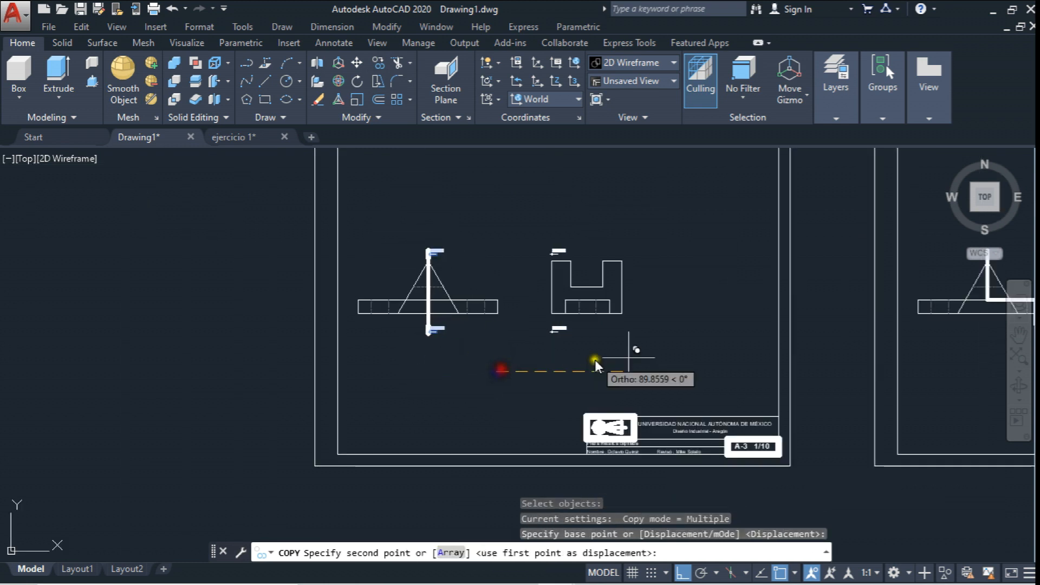
{"action": "middle_click_drag", "start_coordinate": [594, 359], "coordinate": [359, 359]}
{"action": "scroll", "coordinate": [744, 326], "scroll_direction": "down", "scroll_amount": 2}
{"action": "middle_click_drag", "start_coordinate": [744, 326], "coordinate": [720, 492]}
{"action": "scroll", "coordinate": [771, 460], "scroll_direction": "down", "scroll_amount": 1}
{"action": "left_click", "coordinate": [771, 461]}
{"action": "key", "text": "Escape"}
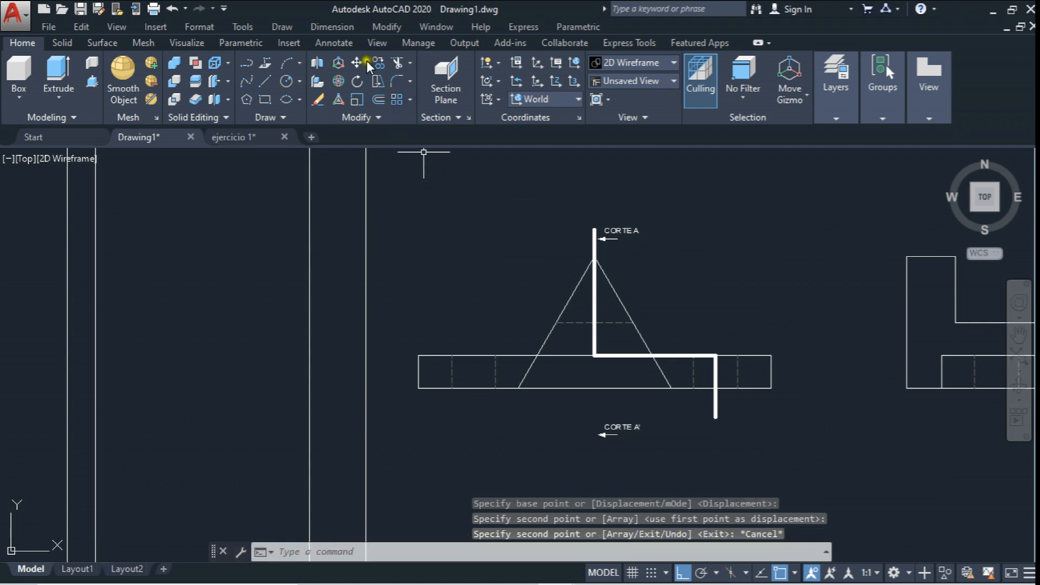
- Move the copied CORTE A' label and arrow beside the stepped line's right leg, and extend that leg down past them
{"action": "left_click", "coordinate": [357, 62]}
{"action": "left_click", "coordinate": [599, 413]}
{"action": "left_click", "coordinate": [675, 477]}
{"action": "key", "text": "Return"}
{"action": "left_click", "coordinate": [668, 451]}
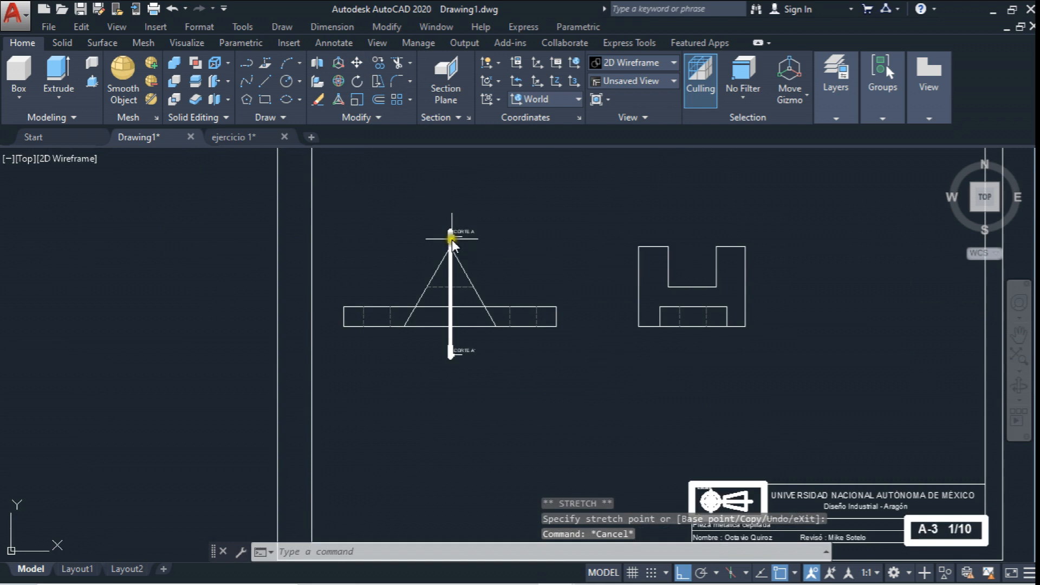
- Copy the thick upper end segment of the straight cutting line onto the upper end of the stepped cutting line
{"action": "scroll", "coordinate": [442, 227], "scroll_direction": "up", "scroll_amount": 5}
{"action": "scroll", "coordinate": [442, 219], "scroll_direction": "up", "scroll_amount": 2}
{"action": "left_click", "coordinate": [355, 64]}
{"action": "left_click", "coordinate": [352, 165]}
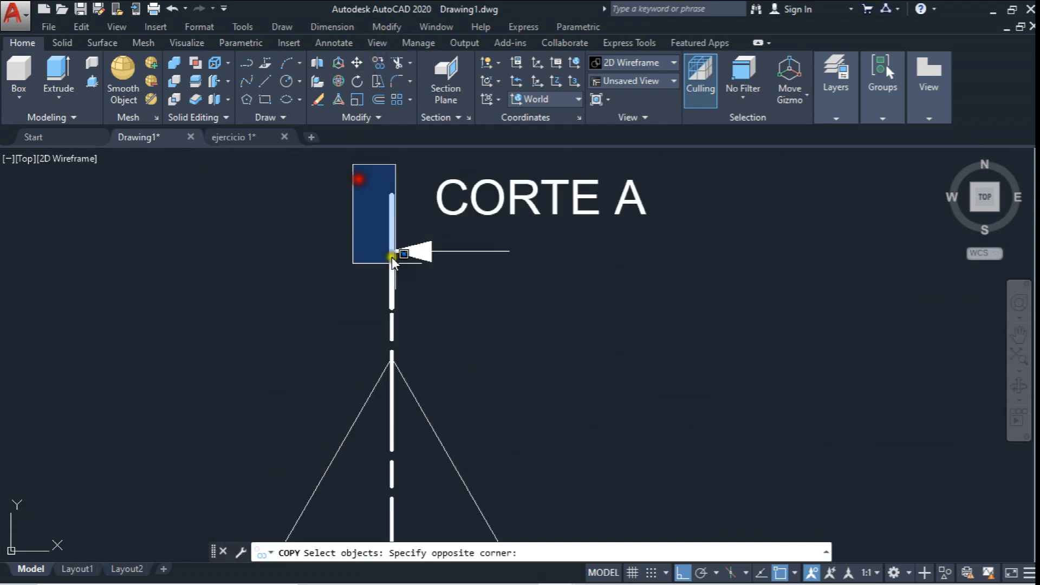
{"action": "left_click", "coordinate": [413, 320]}
{"action": "key", "text": "Return"}
{"action": "left_click", "coordinate": [391, 194]}
{"action": "scroll", "coordinate": [383, 195], "scroll_direction": "down", "scroll_amount": 4}
{"action": "scroll", "coordinate": [561, 245], "scroll_direction": "down", "scroll_amount": 2}
{"action": "scroll", "coordinate": [560, 184], "scroll_direction": "up", "scroll_amount": 6}
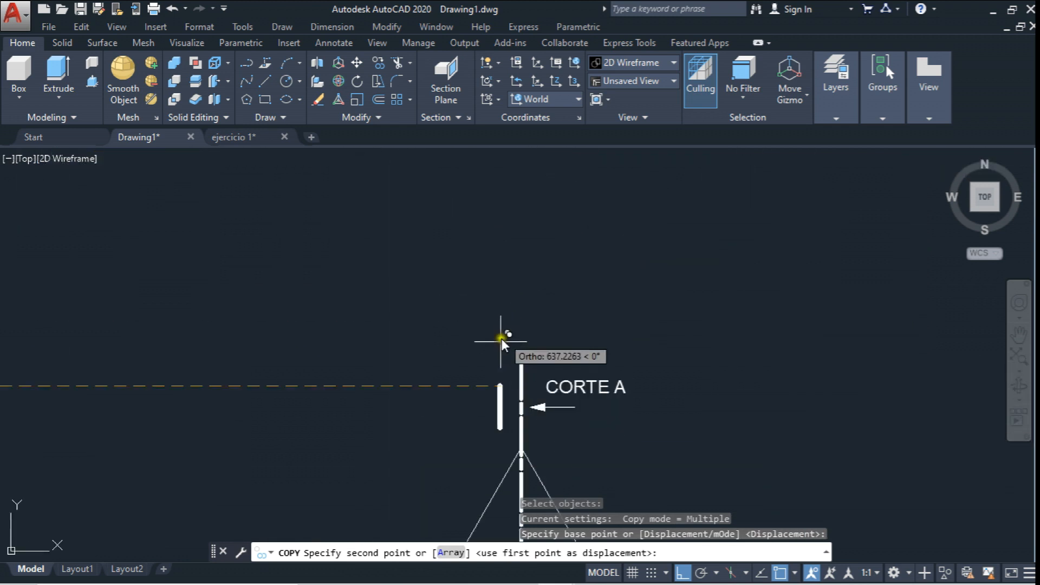
{"action": "left_click", "coordinate": [547, 347]}
- Place another copy of the thick end segment at the lower end of the stepped cutting line
{"action": "scroll", "coordinate": [533, 270], "scroll_direction": "down", "scroll_amount": 4}
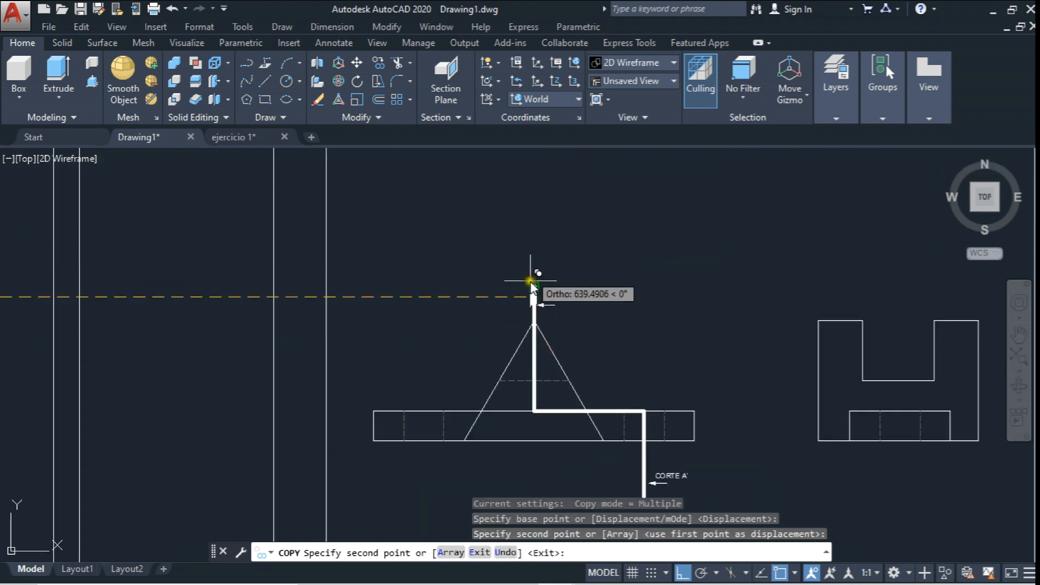
{"action": "middle_click_drag", "start_coordinate": [599, 425], "coordinate": [610, 300]}
{"action": "scroll", "coordinate": [611, 300], "scroll_direction": "up", "scroll_amount": 4}
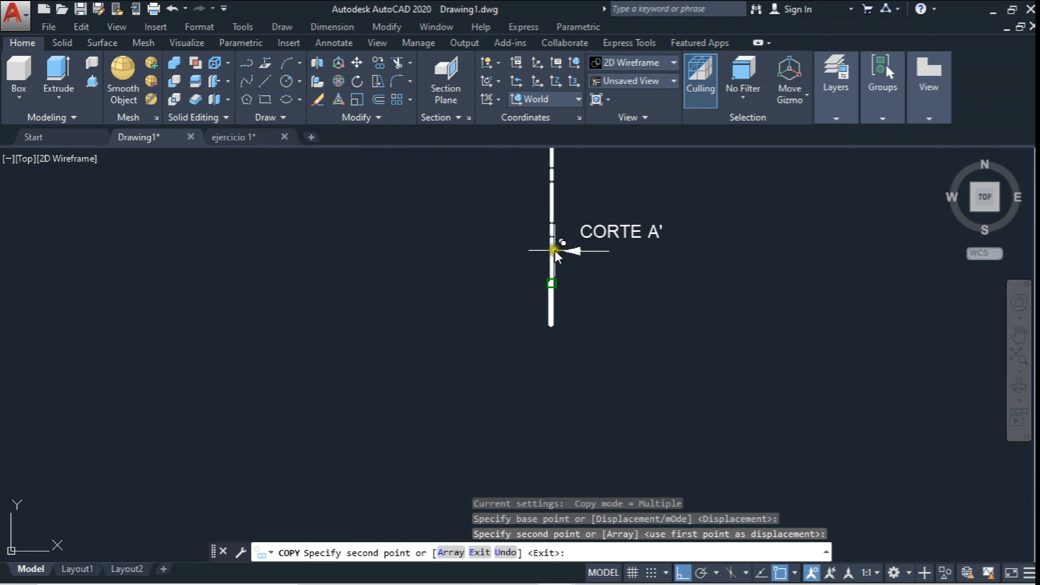
{"action": "left_click", "coordinate": [550, 284]}
{"action": "key", "text": "Escape"}
- Move the lower thick segment straight up so its bottom end coincides with the cutting line's lower end
{"action": "left_click", "coordinate": [356, 63]}
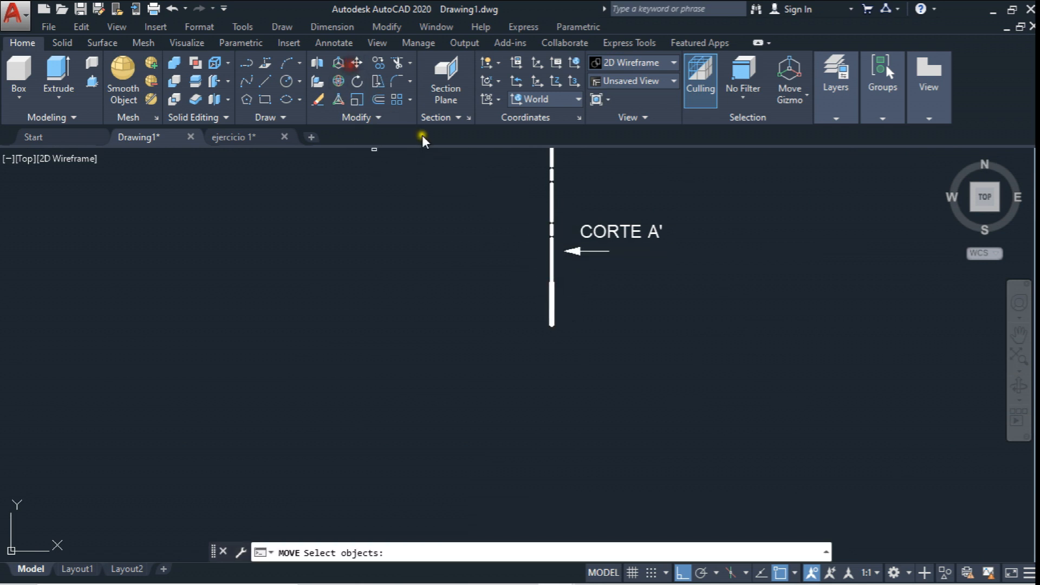
{"action": "left_click", "coordinate": [509, 265]}
{"action": "left_click", "coordinate": [572, 338]}
{"action": "key", "text": "Return"}
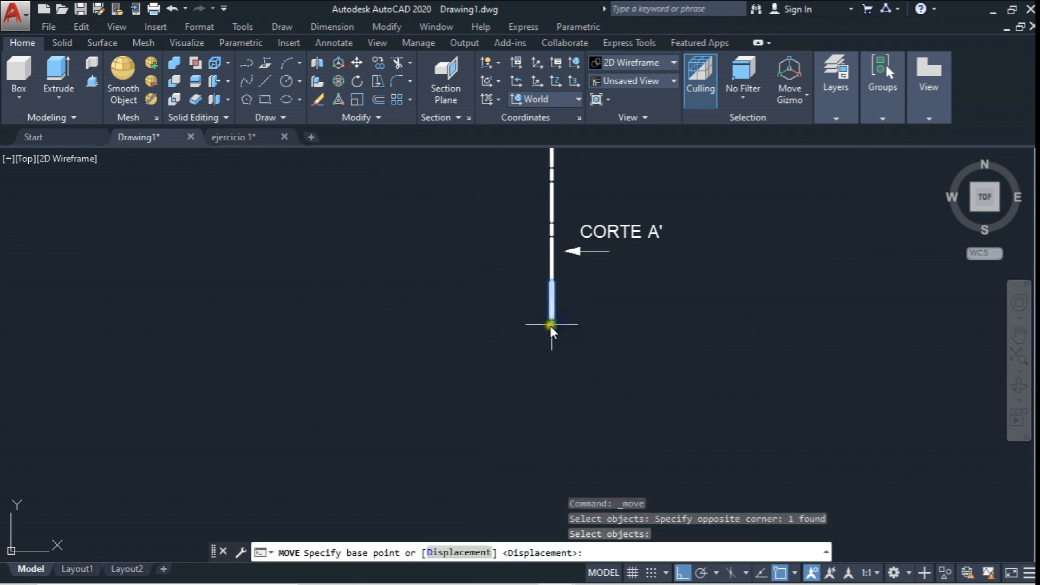
{"action": "left_click", "coordinate": [550, 326]}
{"action": "key", "text": "Escape"}
{"action": "middle_click_drag", "start_coordinate": [572, 297], "coordinate": [548, 317]}
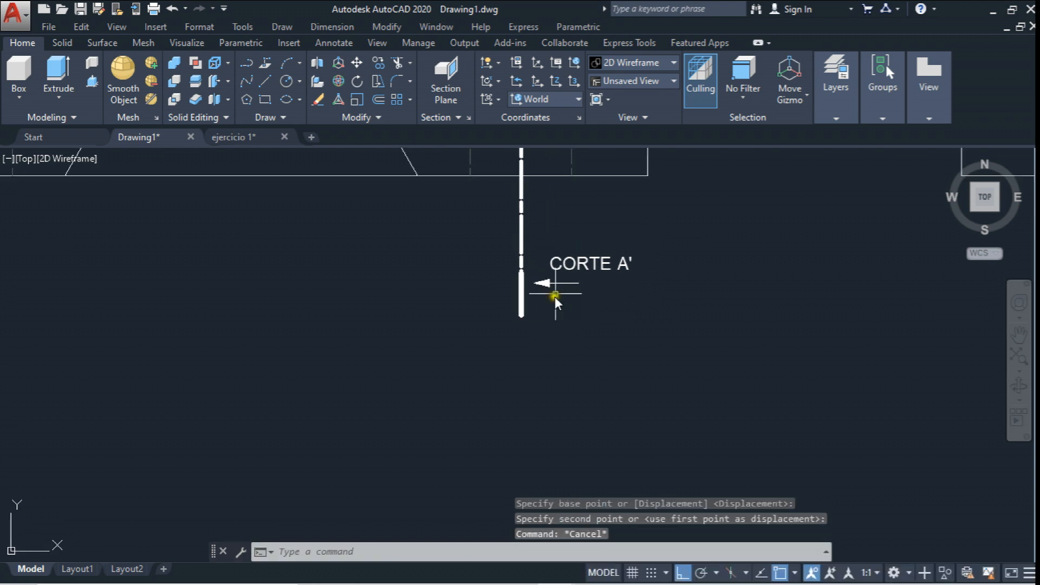
- Move the CORTE A' label and its arrow straight down so the arrow sits beside the thick segment's lower end
{"action": "left_click", "coordinate": [356, 62]}
{"action": "left_click", "coordinate": [682, 241]}
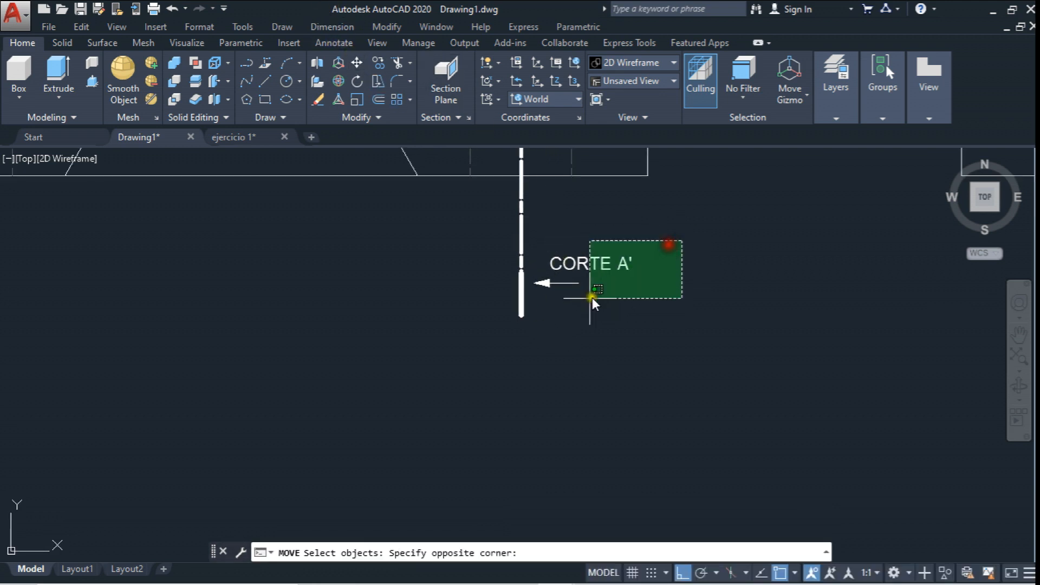
{"action": "left_click", "coordinate": [536, 299]}
{"action": "key", "text": "Return"}
{"action": "left_click", "coordinate": [573, 320]}
{"action": "left_click", "coordinate": [573, 343]}
- Change the stepped cutting line's lower label to CORTE B'
{"action": "scroll", "coordinate": [625, 291], "scroll_direction": "up", "scroll_amount": 5}
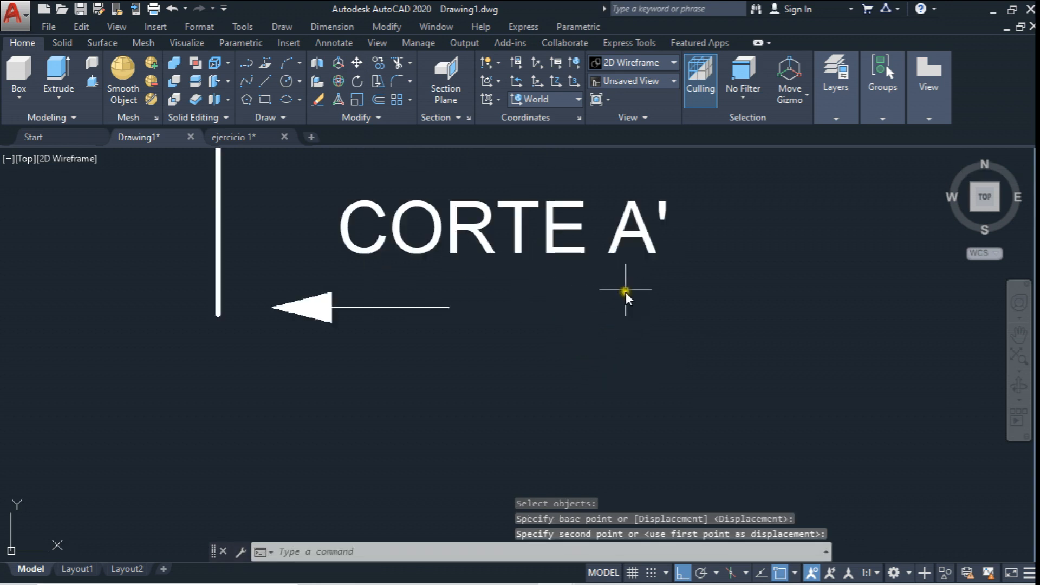
{"action": "double_click", "coordinate": [633, 239]}
{"action": "double_click", "coordinate": [639, 251]}
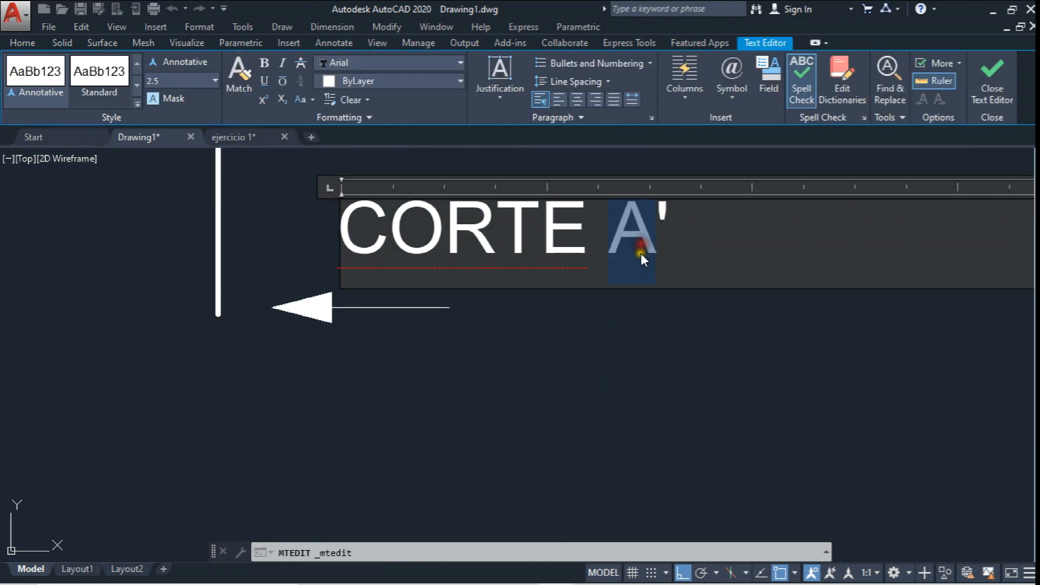
{"action": "type", "text": "B"}
{"action": "left_click", "coordinate": [601, 312]}
- Change the stepped cutting line's upper label to CORTE B
{"action": "scroll", "coordinate": [595, 309], "scroll_direction": "down", "scroll_amount": 5}
{"action": "middle_click_drag", "start_coordinate": [595, 309], "coordinate": [606, 418]}
{"action": "scroll", "coordinate": [495, 266], "scroll_direction": "up", "scroll_amount": 7}
{"action": "double_click", "coordinate": [578, 342]}
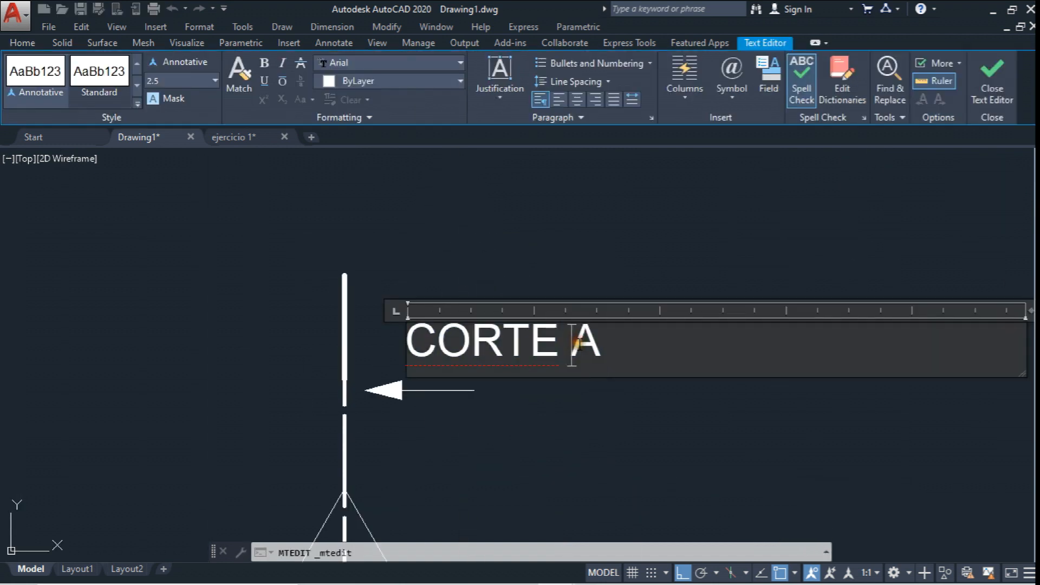
{"action": "double_click", "coordinate": [595, 342]}
{"action": "left_click", "coordinate": [598, 362]}
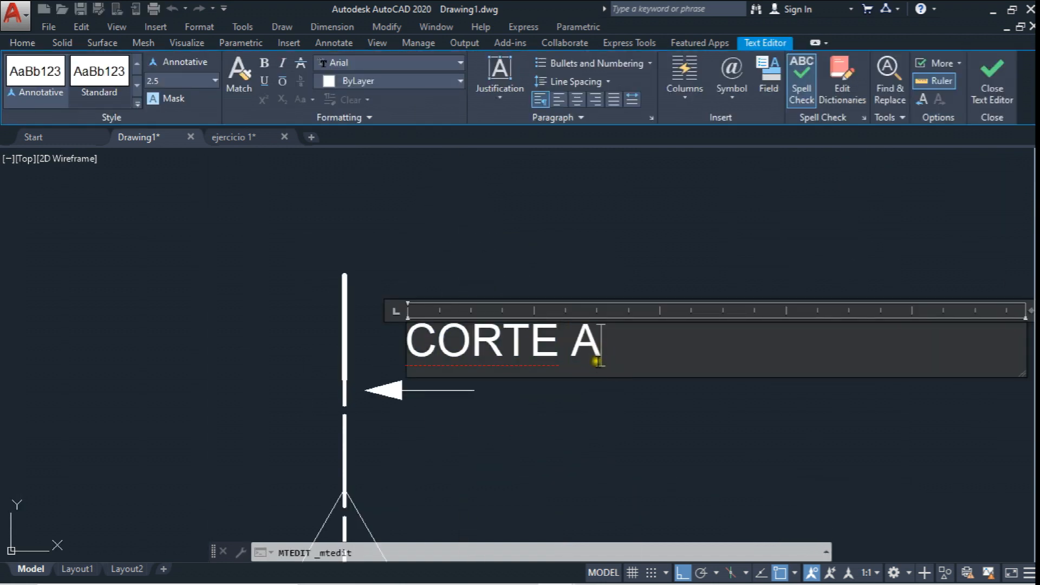
{"action": "key", "text": "BackSpace"}
{"action": "type", "text": "B"}
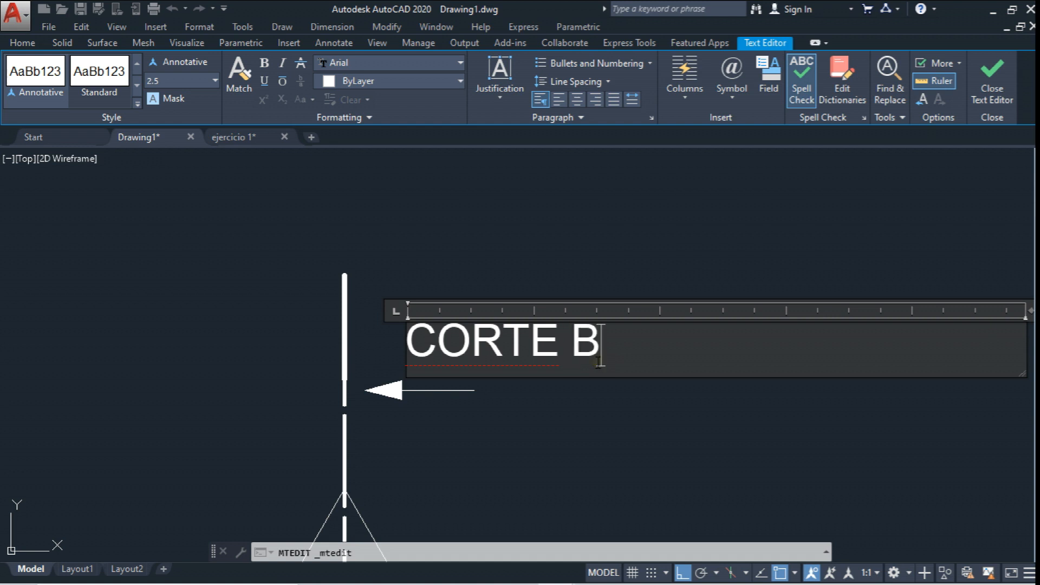
{"action": "left_click", "coordinate": [606, 243]}
- Erase the small base rectangle and its hidden lines inside the U-shaped side view on the CORTE A sheet
{"action": "scroll", "coordinate": [539, 274], "scroll_direction": "down", "scroll_amount": 5}
{"action": "middle_click_drag", "start_coordinate": [531, 303], "coordinate": [534, 268]}
{"action": "scroll", "coordinate": [534, 272], "scroll_direction": "down", "scroll_amount": 5}
{"action": "scroll", "coordinate": [461, 278], "scroll_direction": "up", "scroll_amount": 8}
{"action": "middle_click_drag", "start_coordinate": [461, 281], "coordinate": [447, 258]}
{"action": "scroll", "coordinate": [400, 261], "scroll_direction": "down", "scroll_amount": 4}
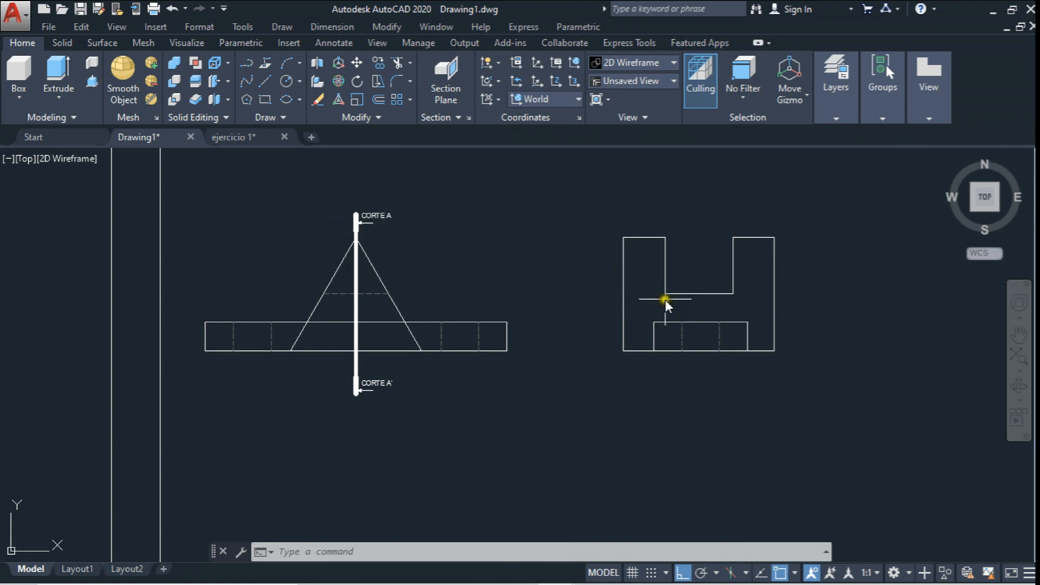
{"action": "middle_click_drag", "start_coordinate": [662, 300], "coordinate": [656, 306]}
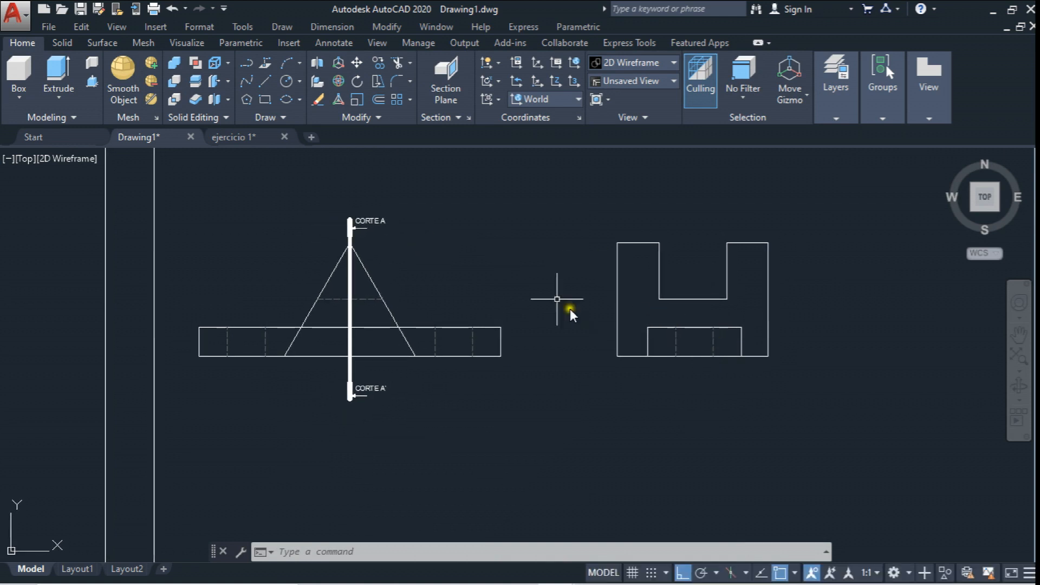
{"action": "scroll", "coordinate": [616, 318], "scroll_direction": "up", "scroll_amount": 2}
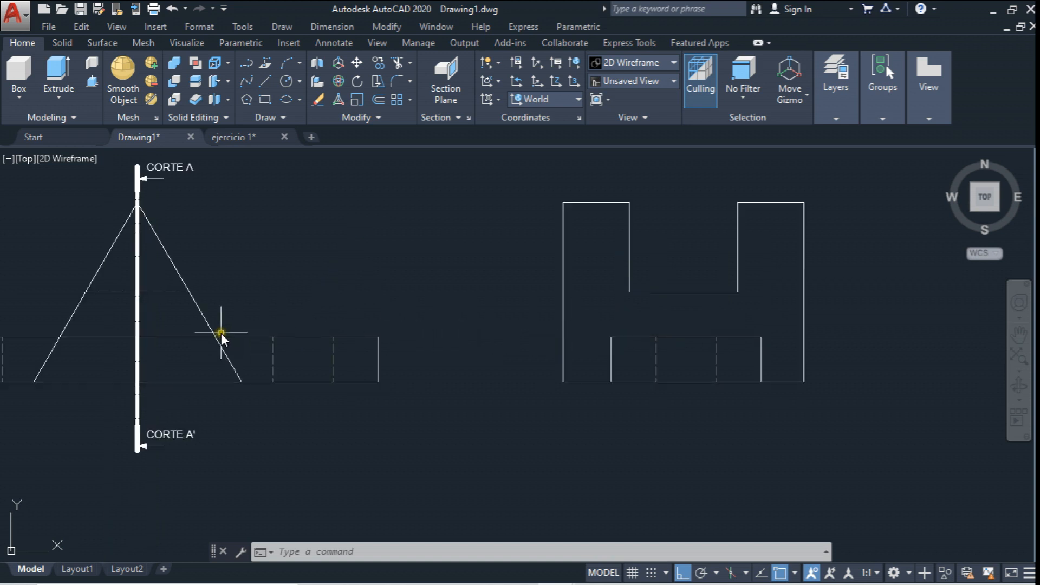
{"action": "scroll", "coordinate": [331, 236], "scroll_direction": "down", "scroll_amount": 8}
{"action": "scroll", "coordinate": [314, 241], "scroll_direction": "up", "scroll_amount": 5}
{"action": "scroll", "coordinate": [307, 261], "scroll_direction": "down", "scroll_amount": 2}
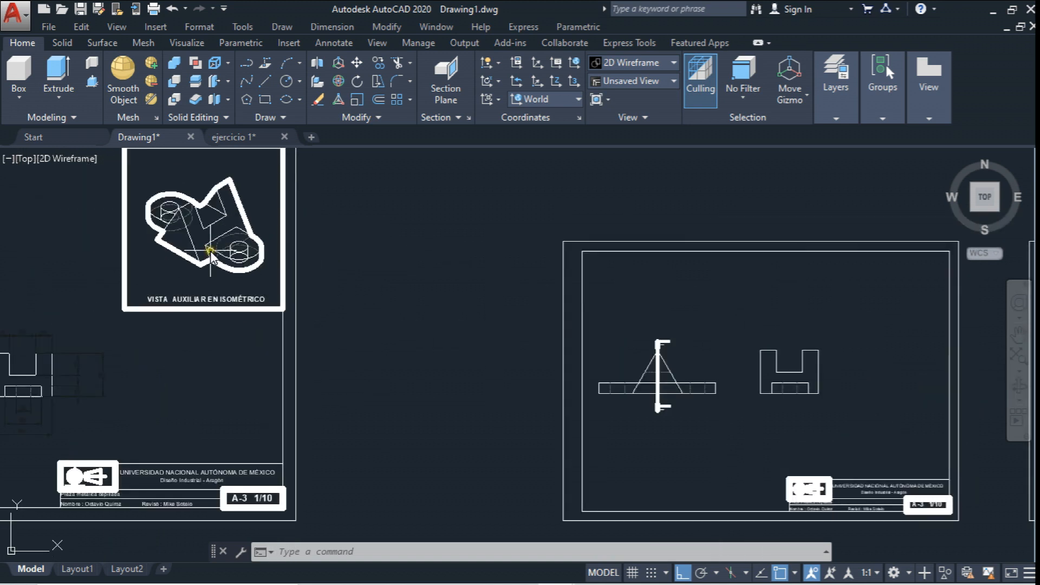
{"action": "scroll", "coordinate": [781, 400], "scroll_direction": "up", "scroll_amount": 4}
{"action": "left_click", "coordinate": [781, 400]}
{"action": "left_click", "coordinate": [672, 375]}
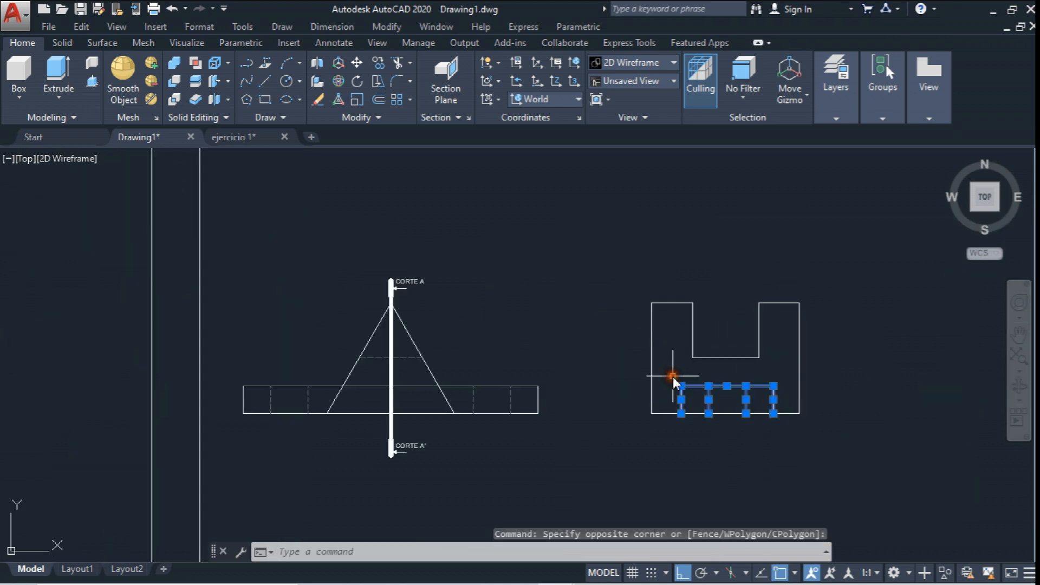
{"action": "key", "text": "Delete"}
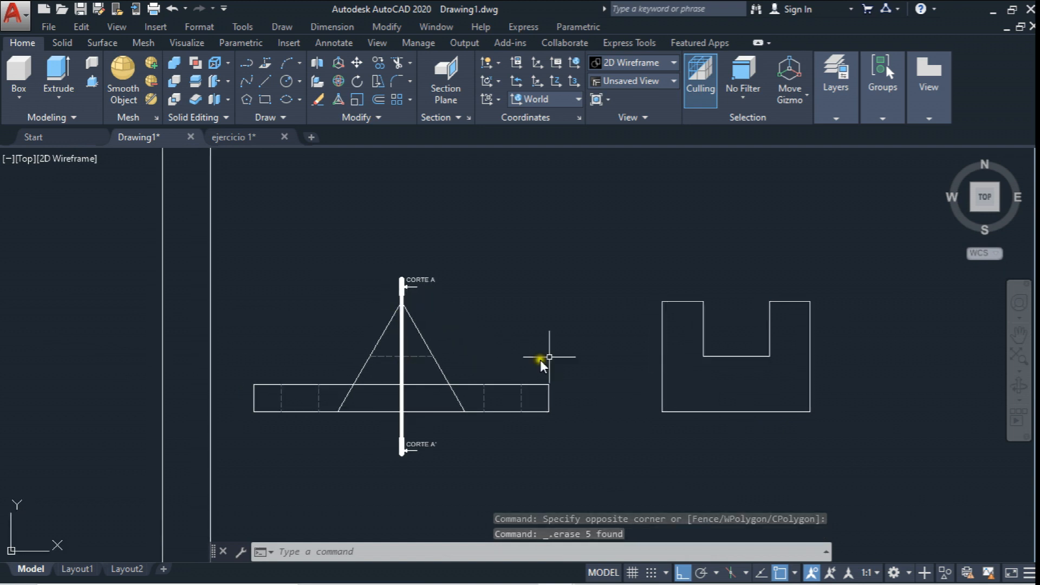
- Try an ANSI31 hatch inside the U-shaped side view outline and undo it
{"action": "middle_click_drag", "start_coordinate": [774, 349], "coordinate": [693, 341]}
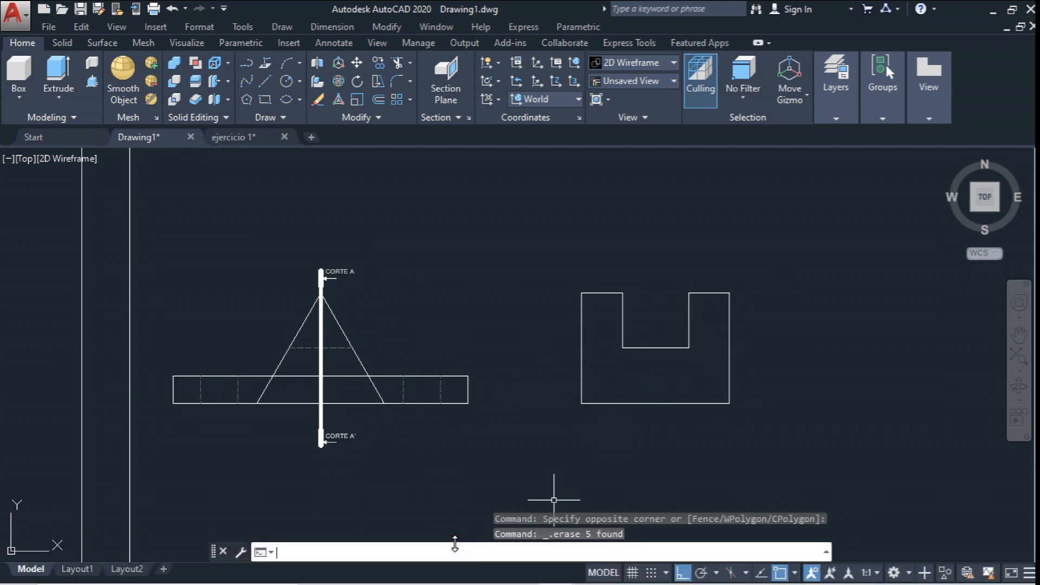
{"action": "type", "text": "TC"}
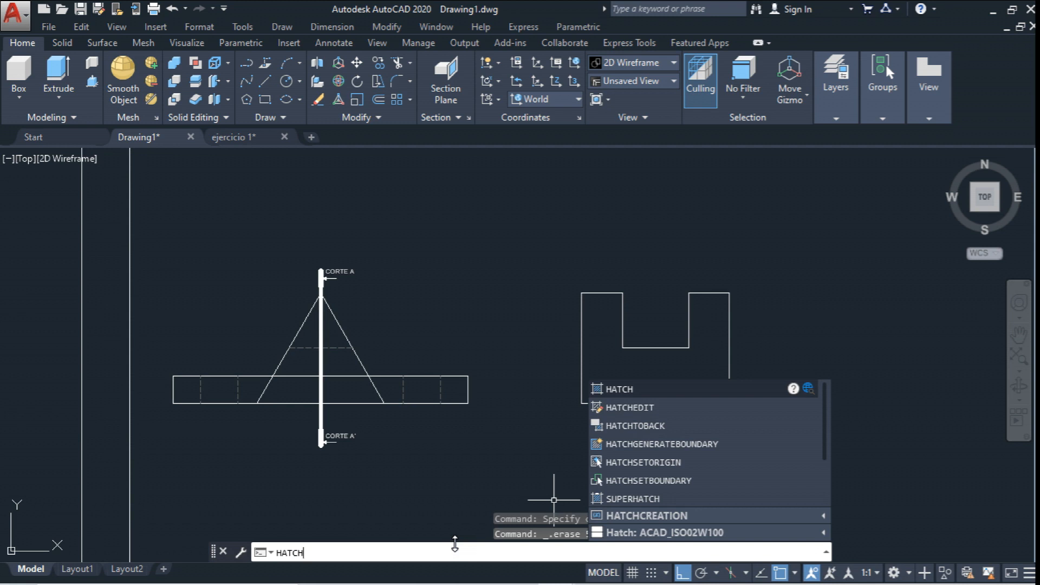
{"action": "type", "text": "H"}
{"action": "key", "text": "Return"}
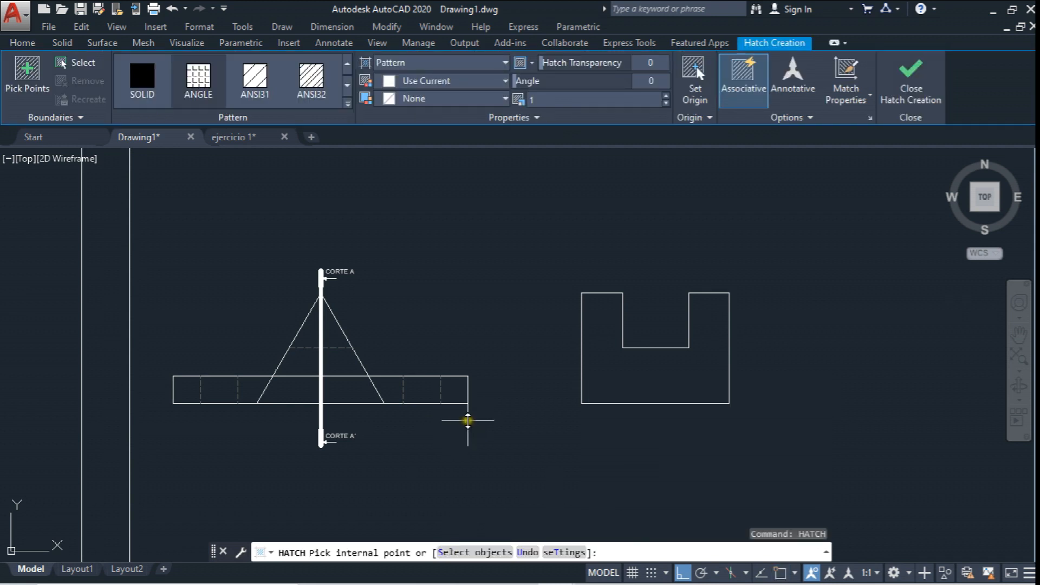
{"action": "left_click", "coordinate": [22, 73]}
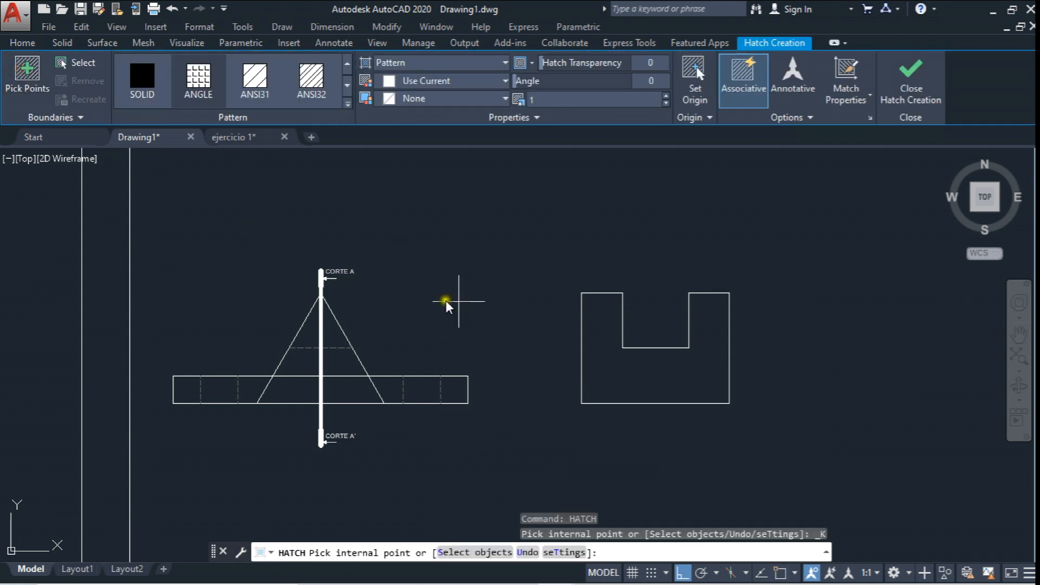
{"action": "left_click", "coordinate": [350, 86]}
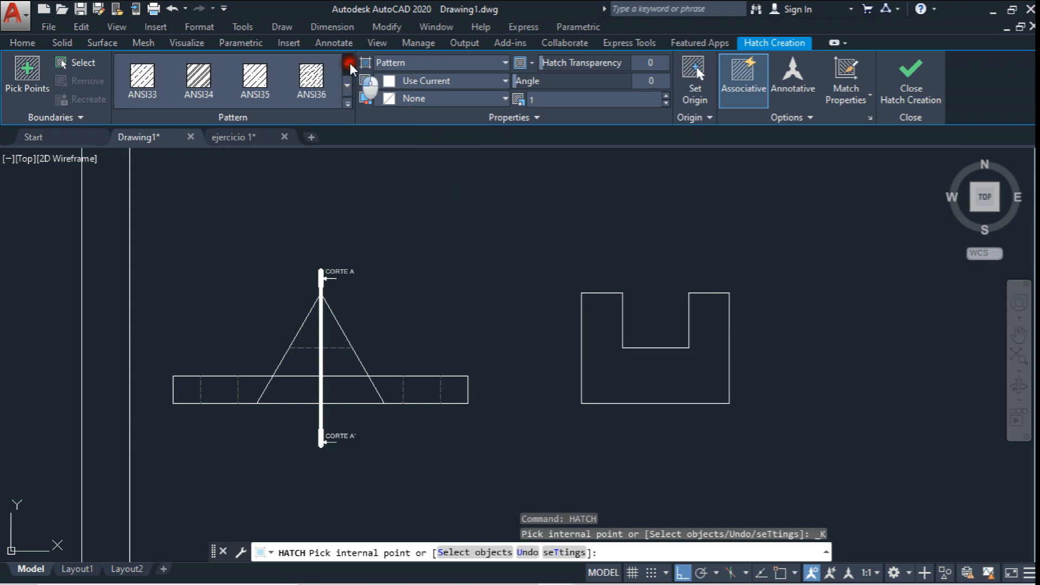
{"action": "left_click", "coordinate": [349, 62]}
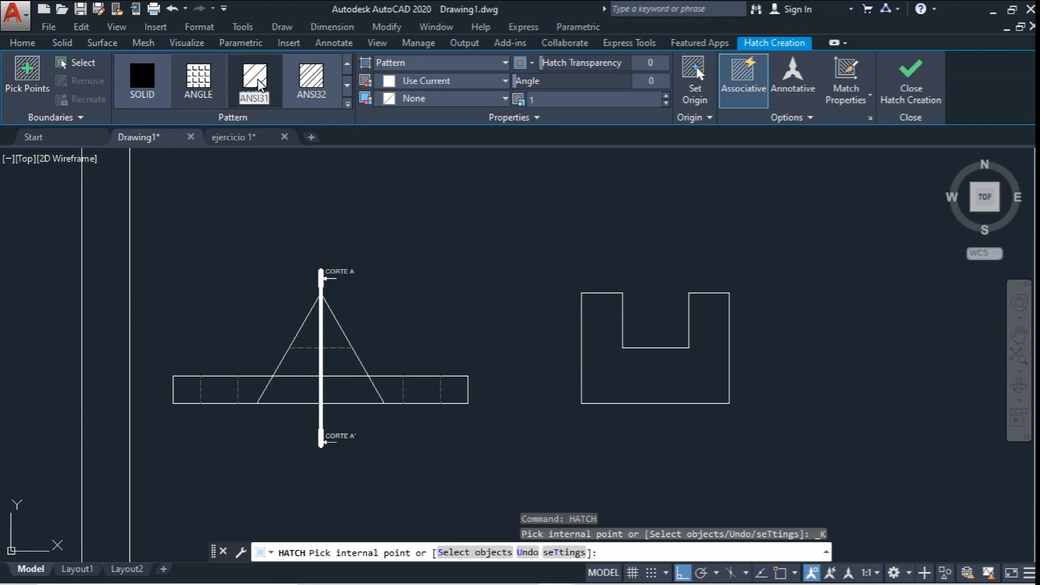
{"action": "left_click", "coordinate": [254, 81]}
{"action": "left_click", "coordinate": [622, 367]}
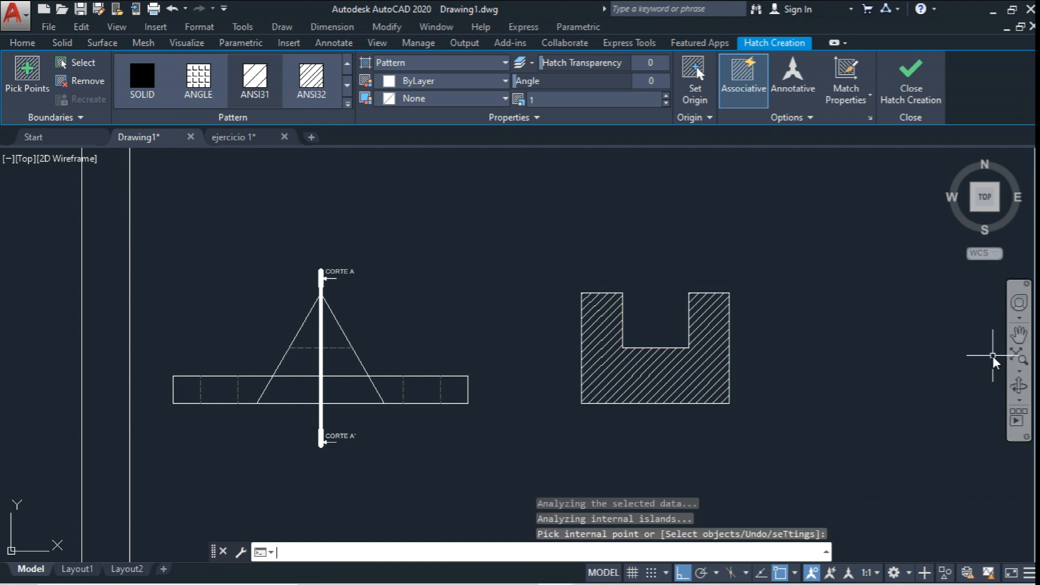
{"action": "key", "text": "Return"}
{"action": "scroll", "coordinate": [611, 293], "scroll_direction": "down", "scroll_amount": 2}
{"action": "scroll", "coordinate": [606, 279], "scroll_direction": "up", "scroll_amount": 6}
{"action": "scroll", "coordinate": [594, 295], "scroll_direction": "down", "scroll_amount": 3}
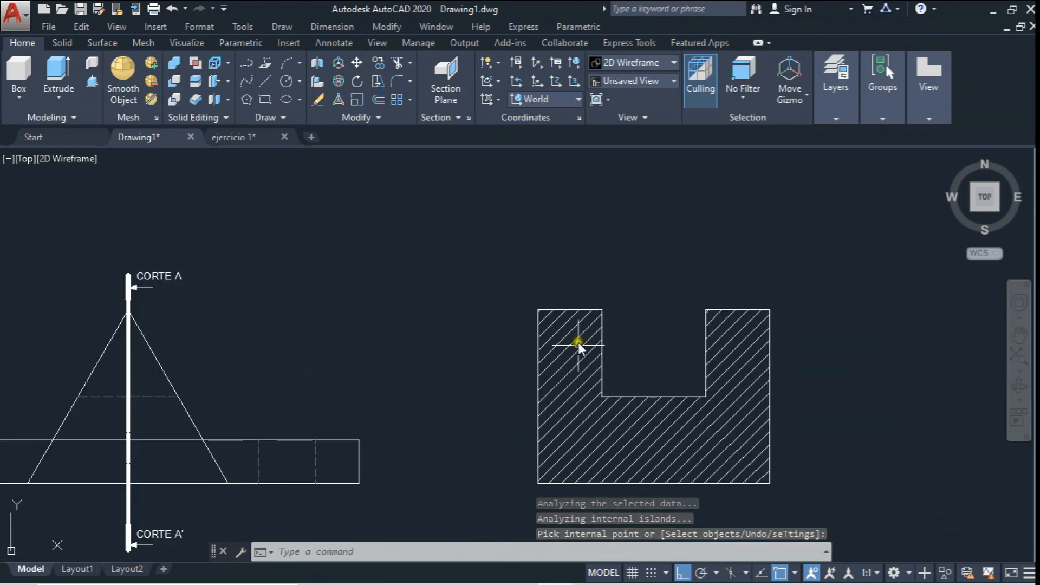
{"action": "key", "text": "ctrl+z"}
{"action": "key", "text": "ctrl+z"}
- Copy the U-shaped side view outline horizontally to the empty space on its right
{"action": "scroll", "coordinate": [471, 232], "scroll_direction": "down", "scroll_amount": 2}
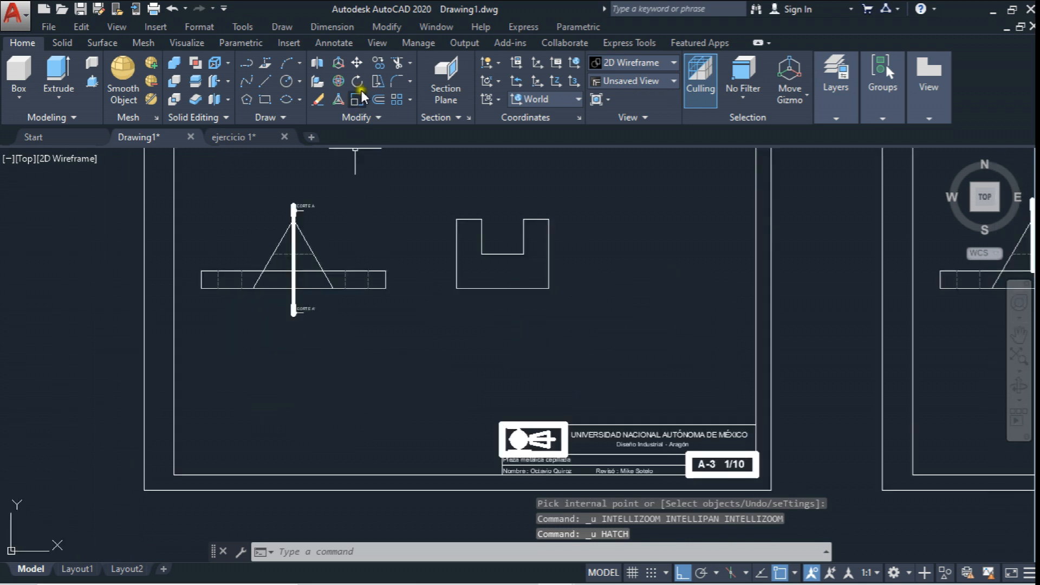
{"action": "left_click", "coordinate": [378, 63]}
{"action": "left_click", "coordinate": [429, 190]}
{"action": "left_click", "coordinate": [550, 307]}
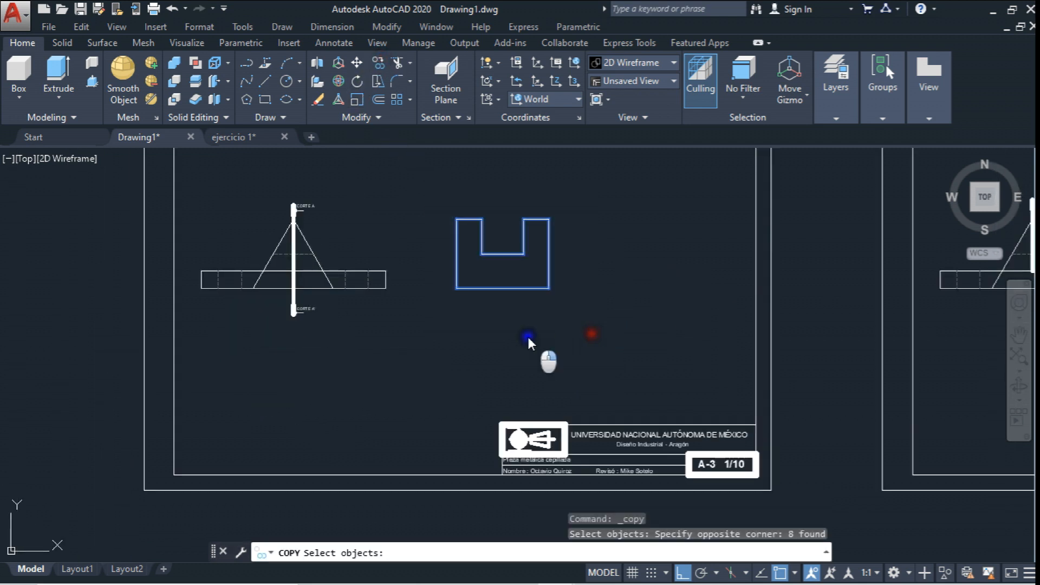
{"action": "key", "text": "Return"}
{"action": "left_click", "coordinate": [528, 336]}
{"action": "scroll", "coordinate": [570, 239], "scroll_direction": "up", "scroll_amount": 2}
{"action": "key", "text": "Escape"}
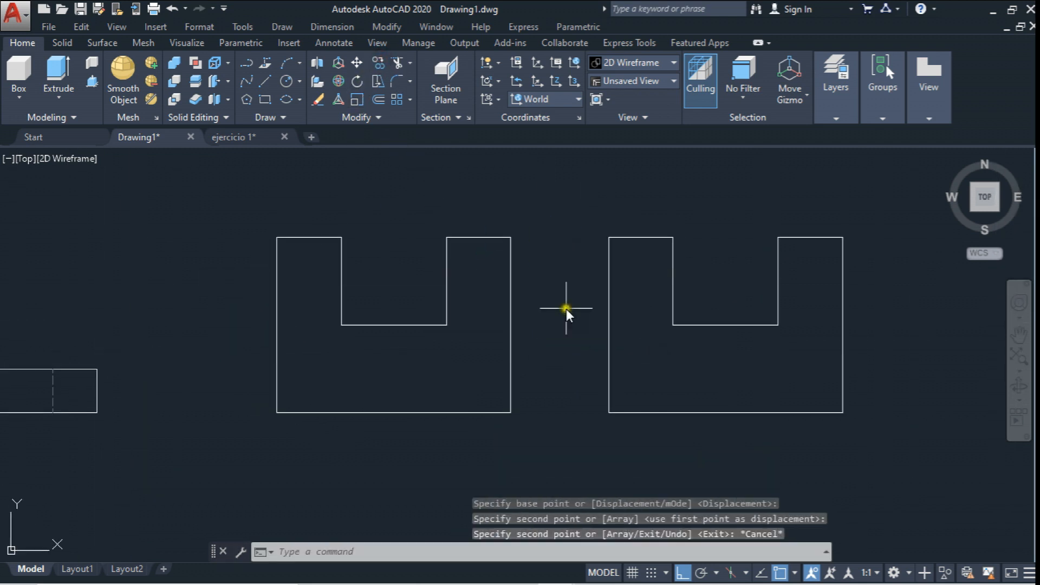
- Hatch the inside of the original U-shaped outline with the ANSI31 pattern
{"action": "left_click", "coordinate": [376, 550]}
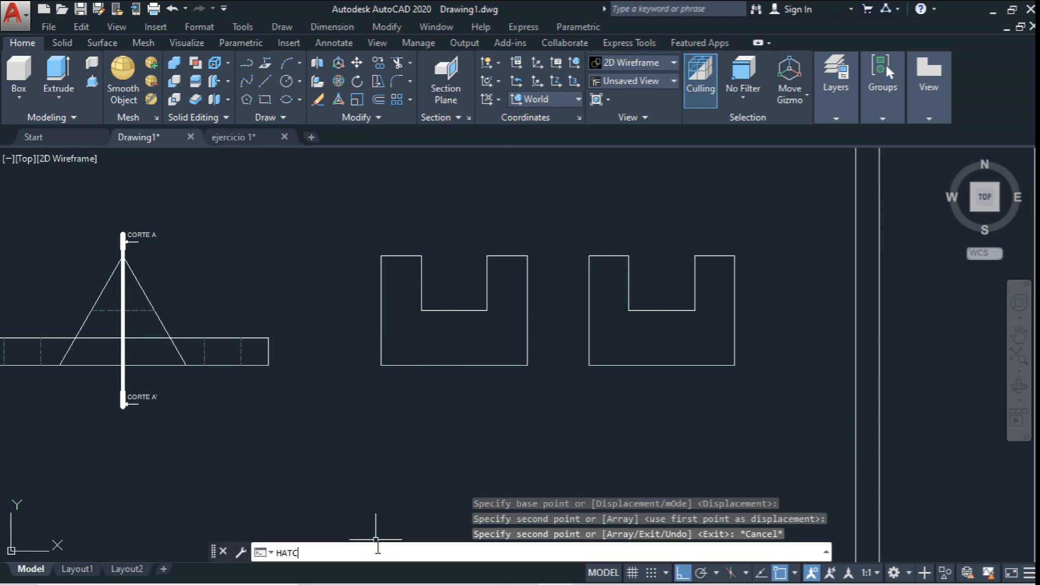
{"action": "key", "text": "Return"}
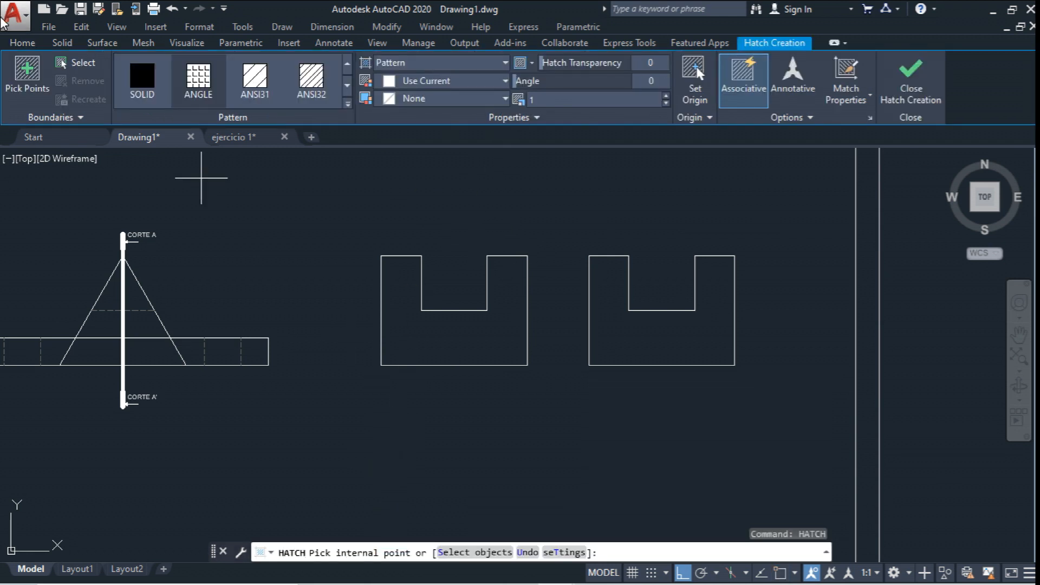
{"action": "left_click", "coordinate": [239, 88]}
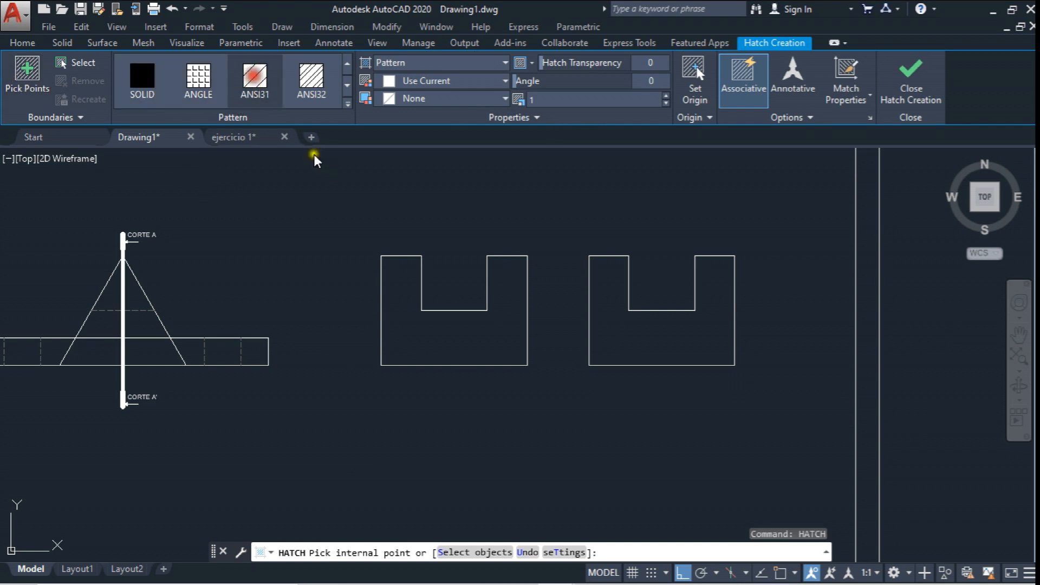
{"action": "left_click", "coordinate": [415, 339]}
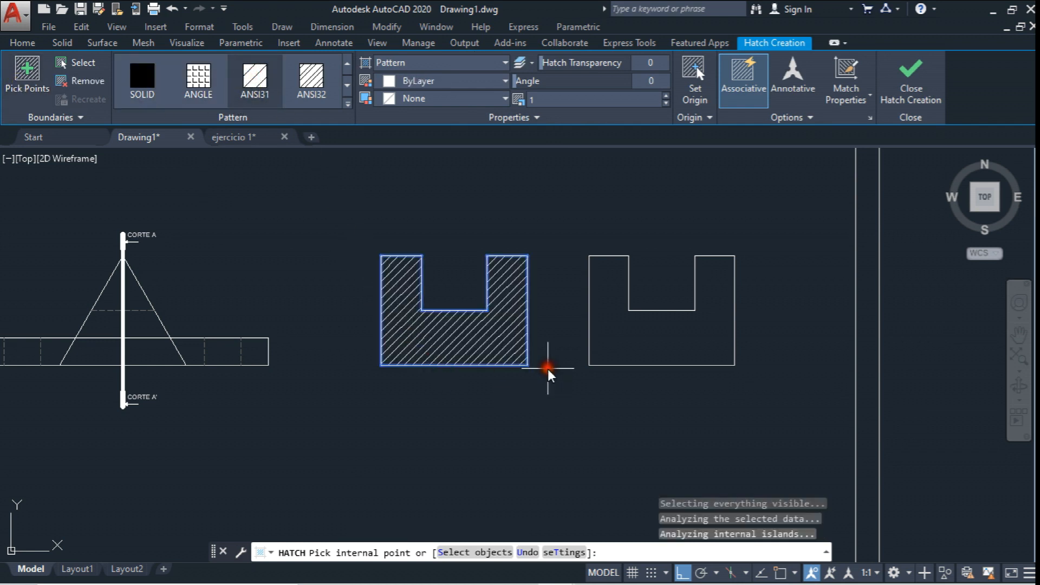
{"action": "key", "text": "Escape"}
- Try hatch scales of 3 and 0.5 on the U-shaped section and set the scale back to 1
{"action": "left_click", "coordinate": [402, 284]}
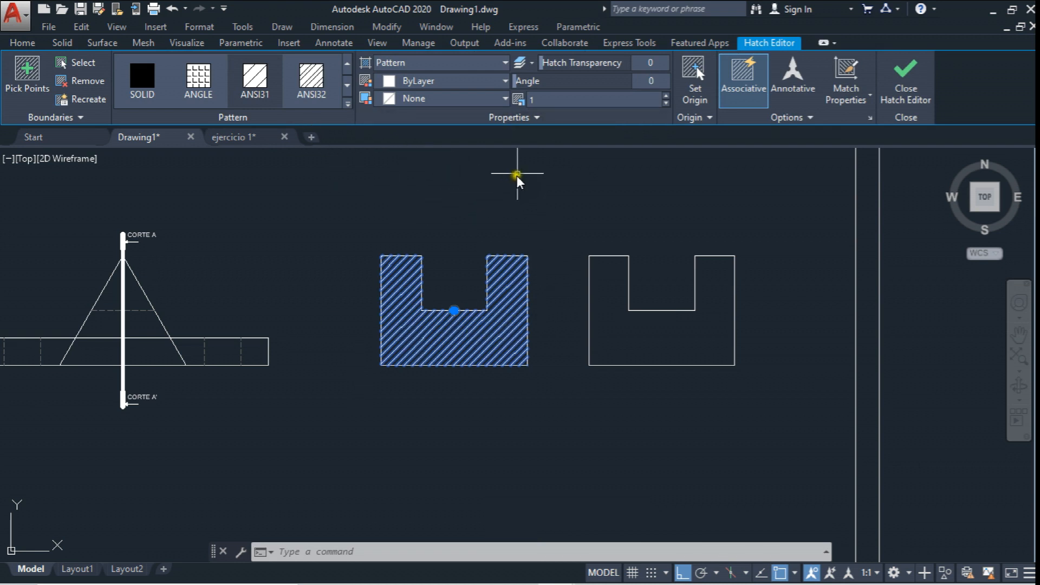
{"action": "left_click", "coordinate": [514, 100]}
{"action": "type", "text": "3"}
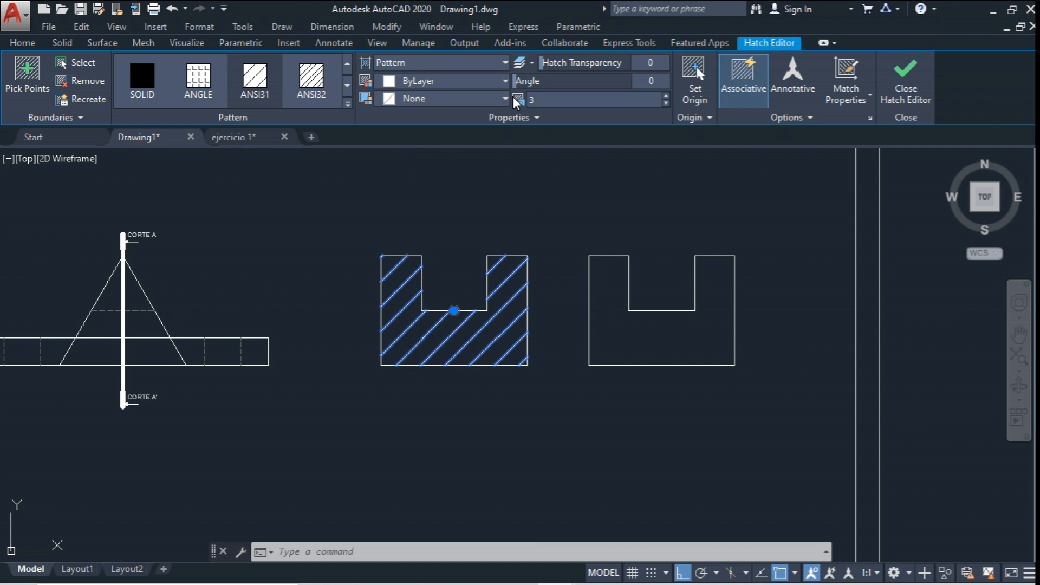
{"action": "left_click", "coordinate": [567, 98]}
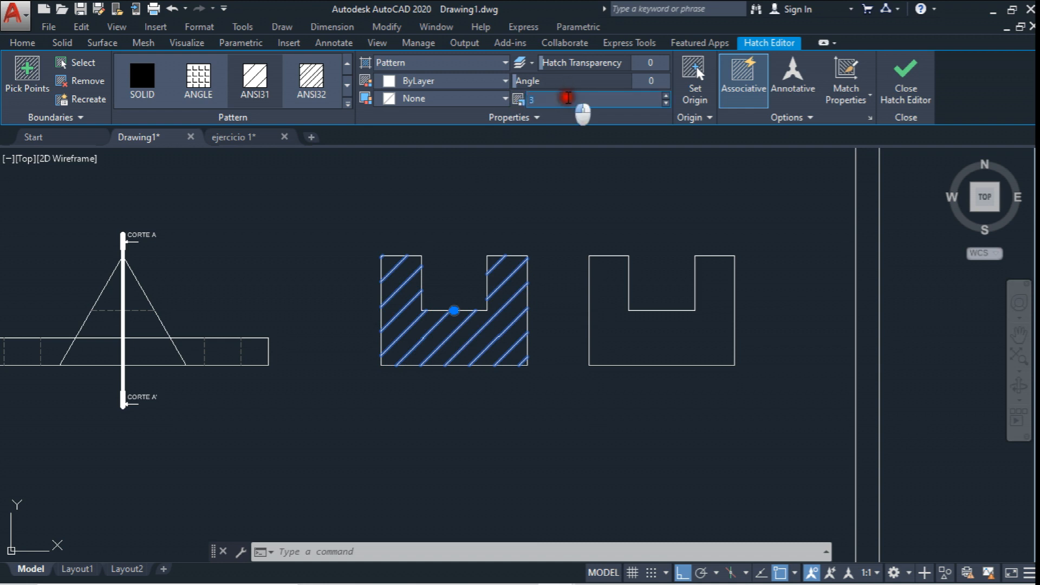
{"action": "type", "text": ".5"}
{"action": "key", "text": "Return"}
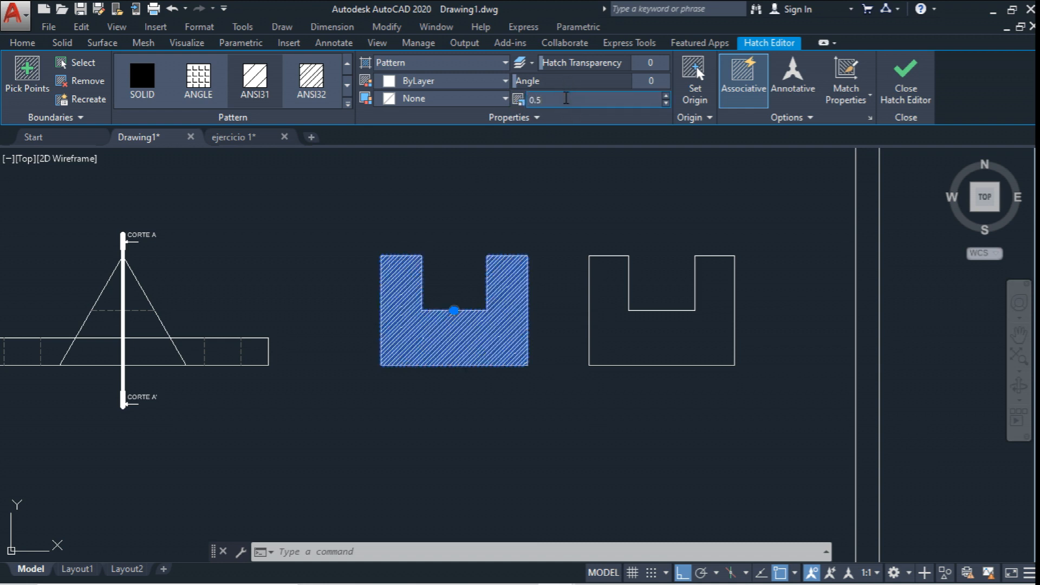
{"action": "left_click", "coordinate": [489, 103]}
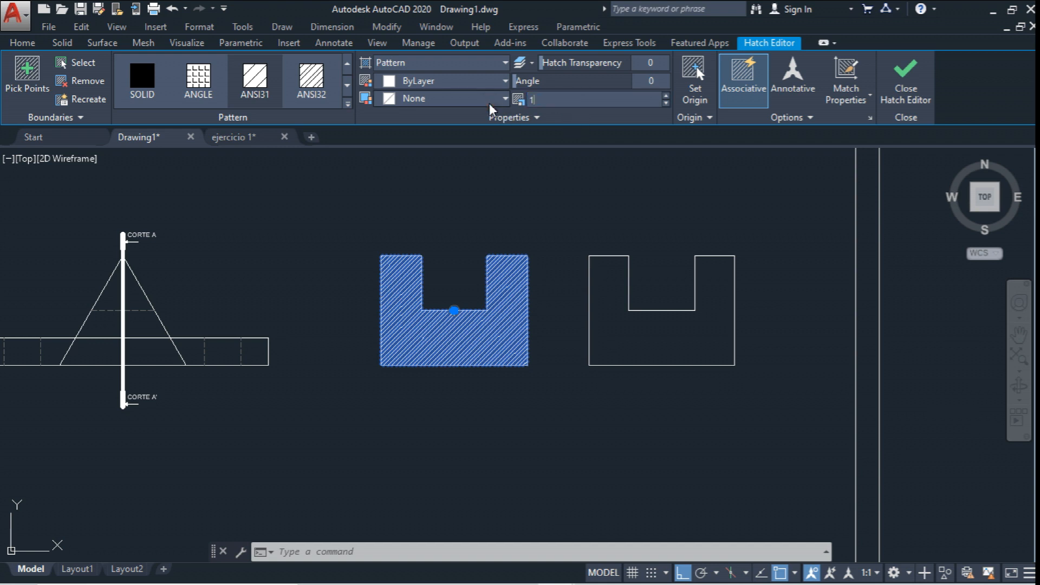
{"action": "key", "text": "Return"}
{"action": "key", "text": "Escape"}
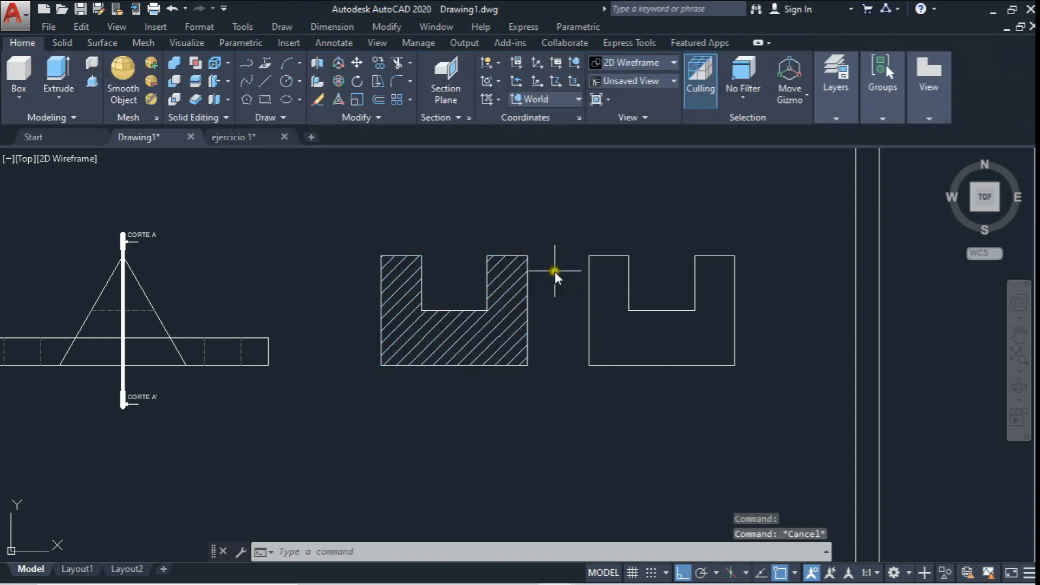
- Assign the copied U-shaped outline to the Líneas gruesas layer
{"action": "middle_click_drag", "start_coordinate": [554, 271], "coordinate": [526, 252]}
{"action": "left_click", "coordinate": [544, 226]}
{"action": "left_click", "coordinate": [740, 376]}
{"action": "left_click", "coordinate": [837, 113]}
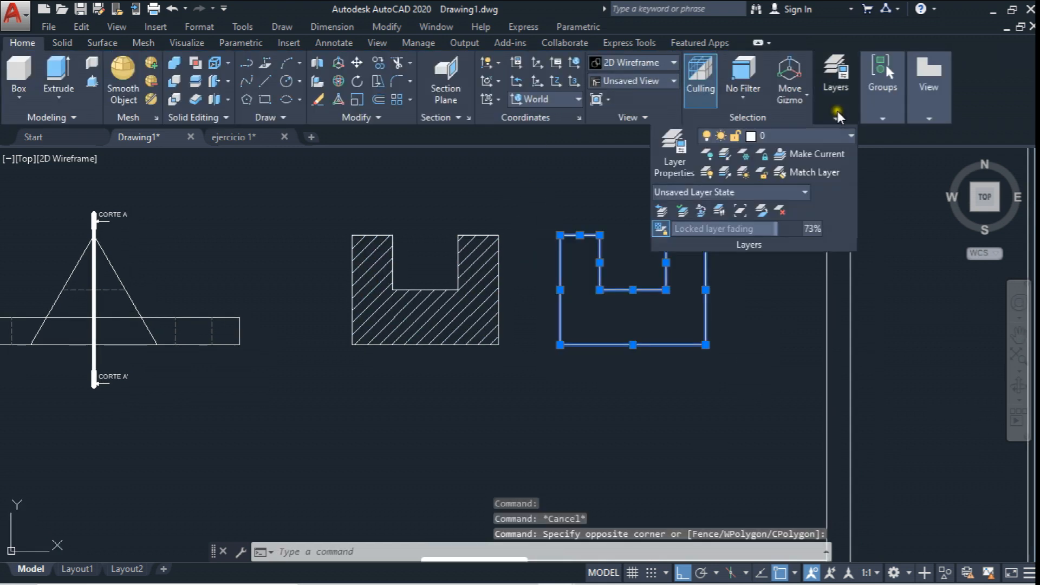
{"action": "left_click", "coordinate": [843, 136]}
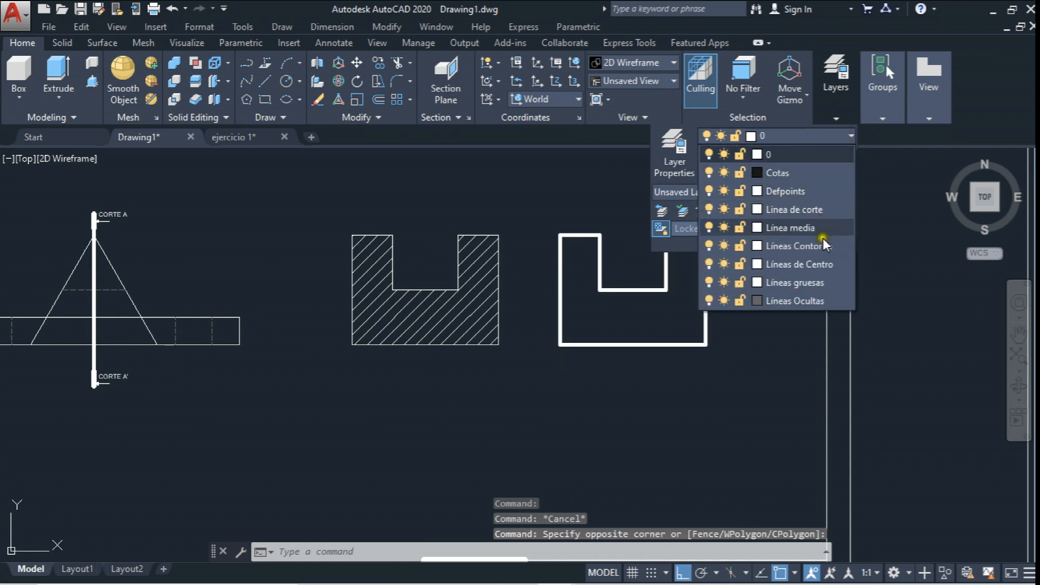
{"action": "left_click", "coordinate": [815, 280]}
{"action": "key", "text": "Escape"}
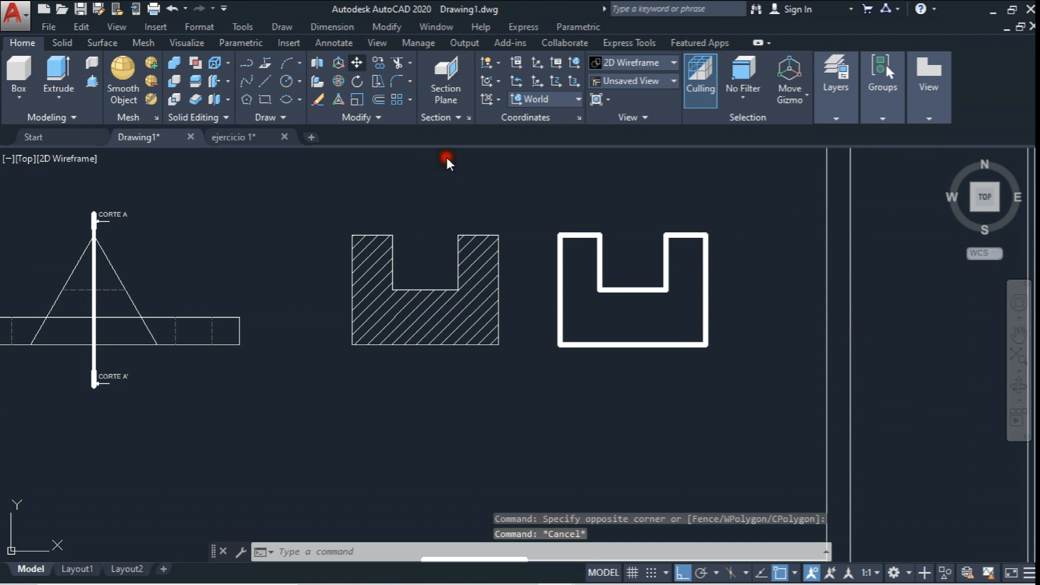
- Move the thick U-shaped outline onto the hatched section, matching their lower-left corners
{"action": "type", "text": "m"}
{"action": "key", "text": "Return"}
{"action": "left_click", "coordinate": [548, 210]}
{"action": "left_click", "coordinate": [747, 432]}
{"action": "key", "text": "Return"}
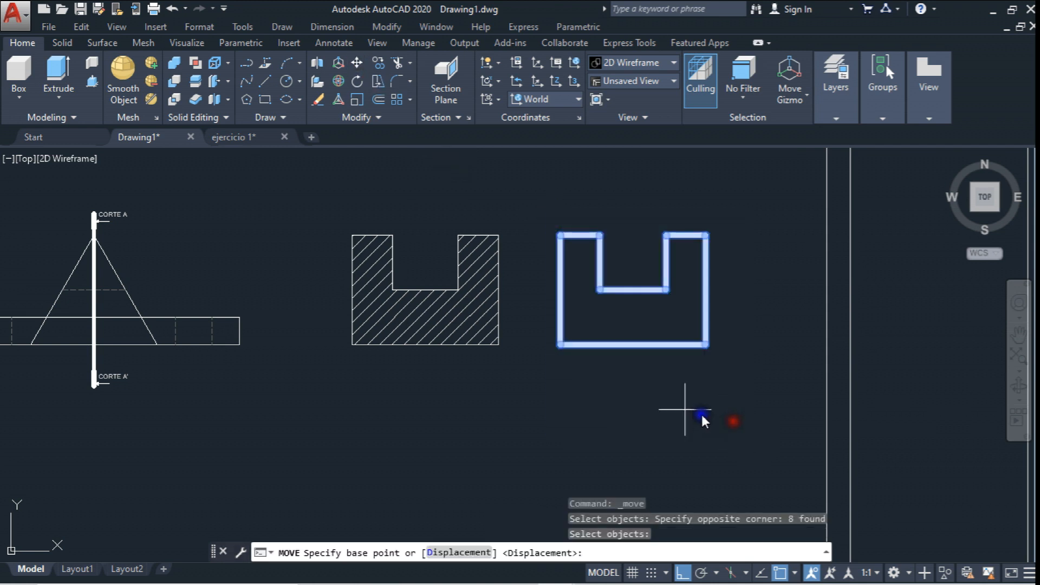
{"action": "left_click", "coordinate": [564, 345]}
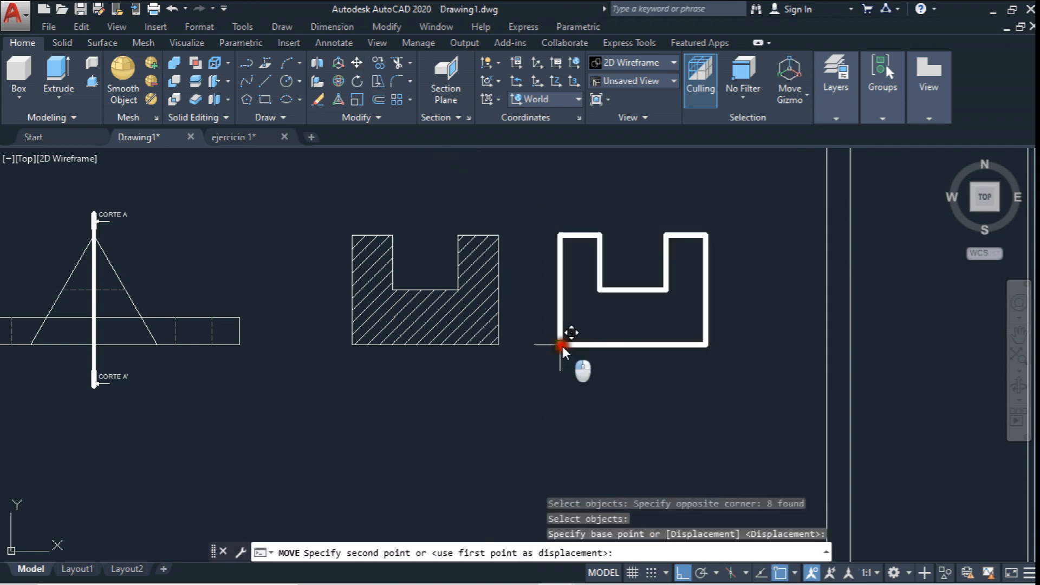
{"action": "left_click", "coordinate": [353, 343]}
{"action": "key", "text": "Escape"}
{"action": "scroll", "coordinate": [407, 369], "scroll_direction": "down", "scroll_amount": 5}
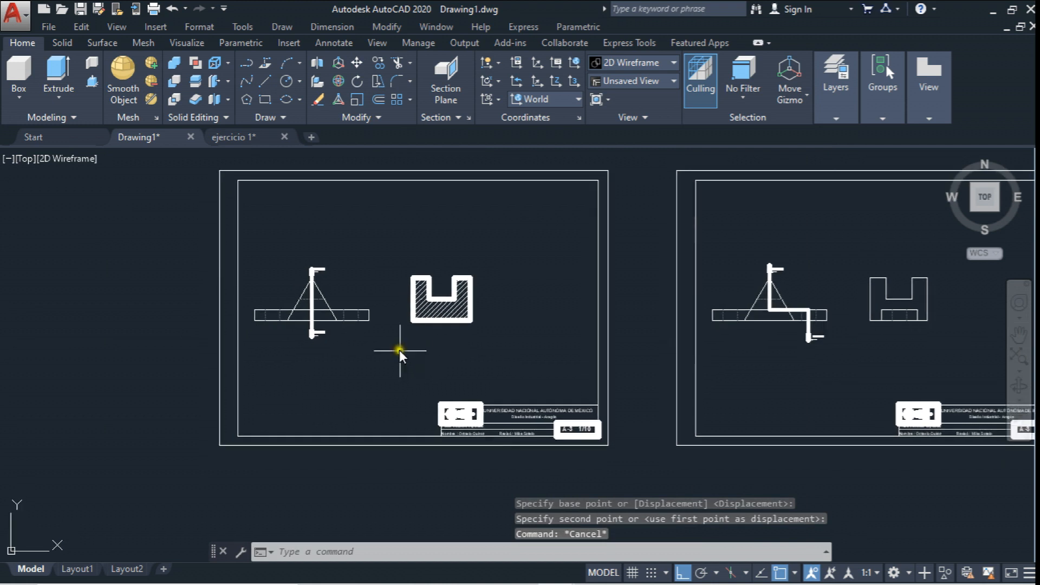
- Move the front view with cutting line A-A' and its hatched section horizontally toward the centre of their sheet
{"action": "left_click", "coordinate": [356, 65]}
{"action": "scroll", "coordinate": [459, 255], "scroll_direction": "up", "scroll_amount": 4}
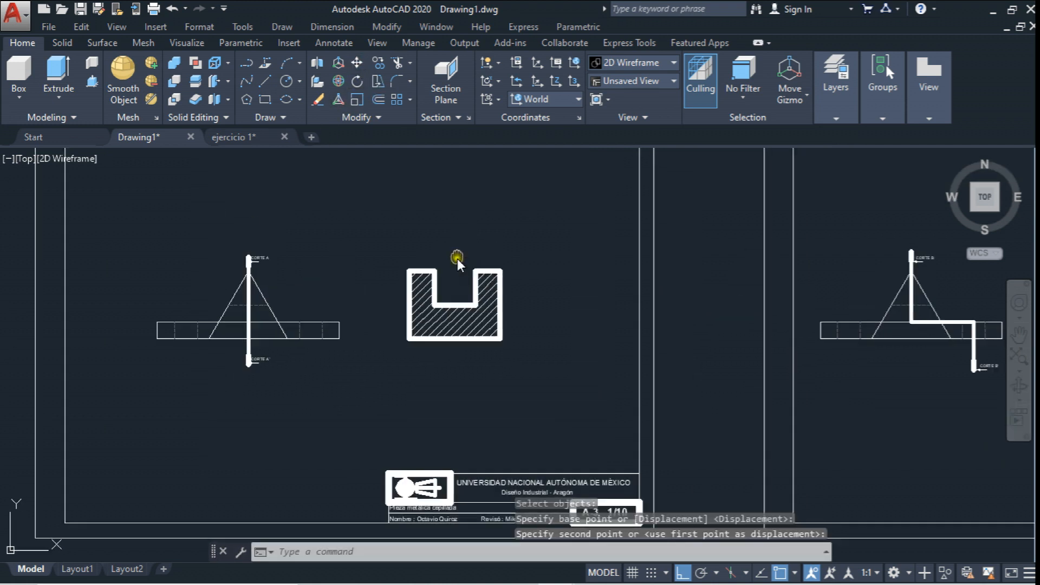
{"action": "scroll", "coordinate": [456, 239], "scroll_direction": "down", "scroll_amount": 3}
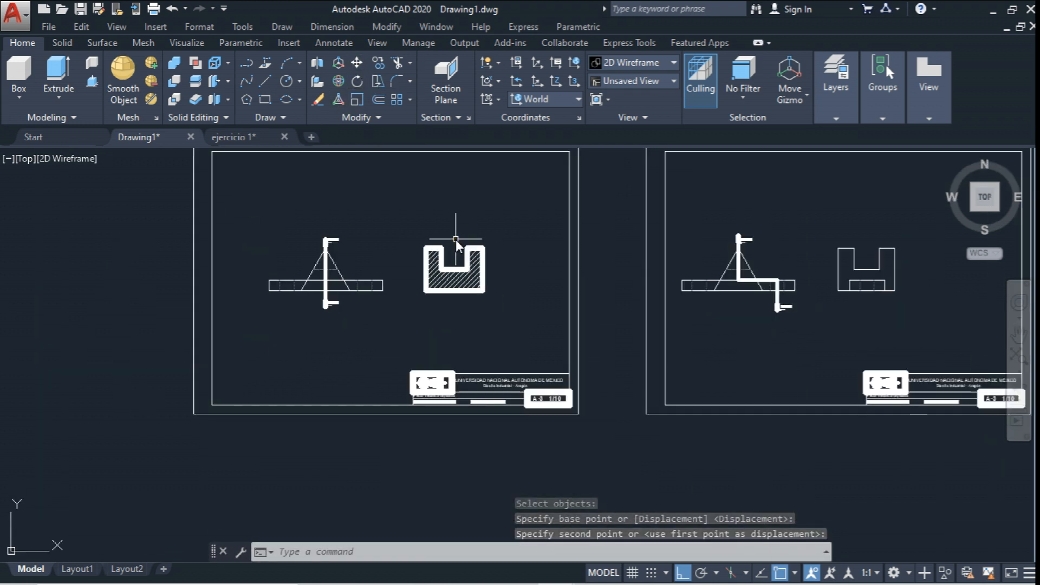
{"action": "scroll", "coordinate": [436, 233], "scroll_direction": "up", "scroll_amount": 2}
{"action": "scroll", "coordinate": [433, 244], "scroll_direction": "down", "scroll_amount": 4}
{"action": "scroll", "coordinate": [434, 245], "scroll_direction": "up", "scroll_amount": 2}
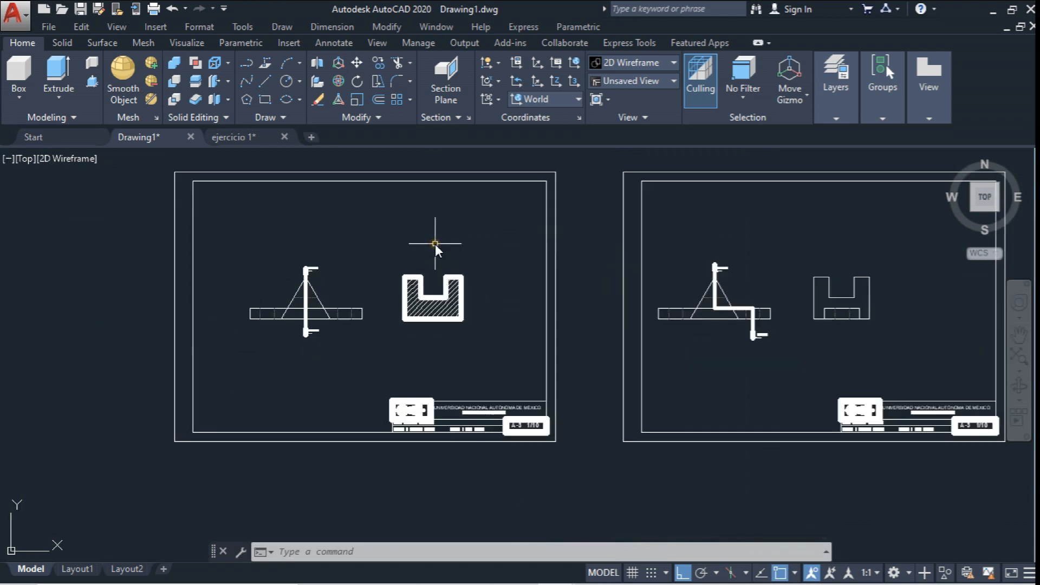
- Scale the frame and title block of the A-A' sheet by 0.8 from the frame's lower-right corner
{"action": "type", "text": "sc"}
{"action": "key", "text": "Return"}
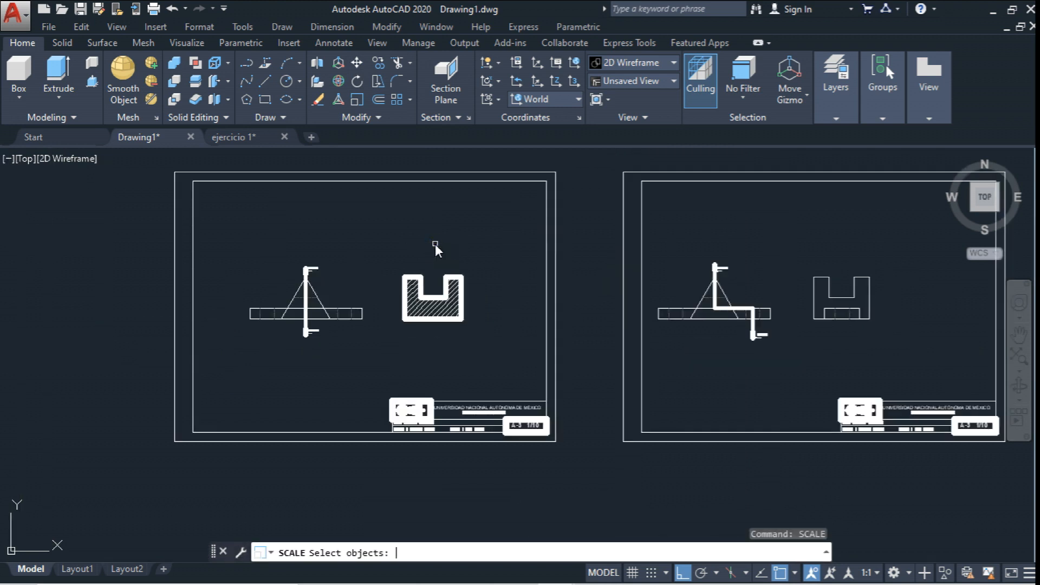
{"action": "left_click", "coordinate": [580, 473]}
{"action": "left_click", "coordinate": [132, 374]}
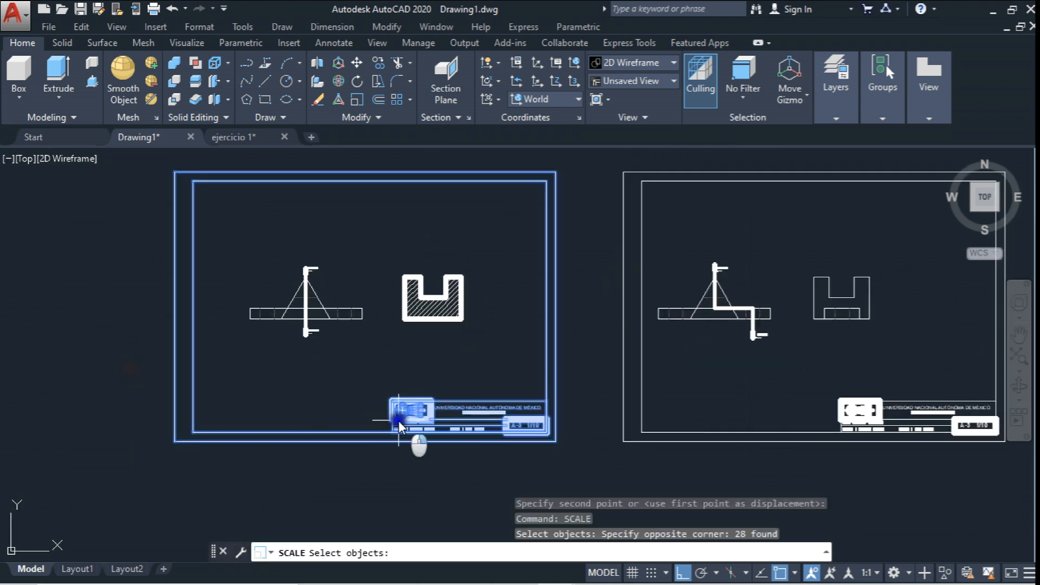
{"action": "key", "text": "Return"}
{"action": "left_click", "coordinate": [554, 440]}
{"action": "type", "text": ".8"}
{"action": "key", "text": "Return"}
{"action": "key", "text": "m"}
{"action": "key", "text": "space"}
{"action": "left_click", "coordinate": [577, 458]}
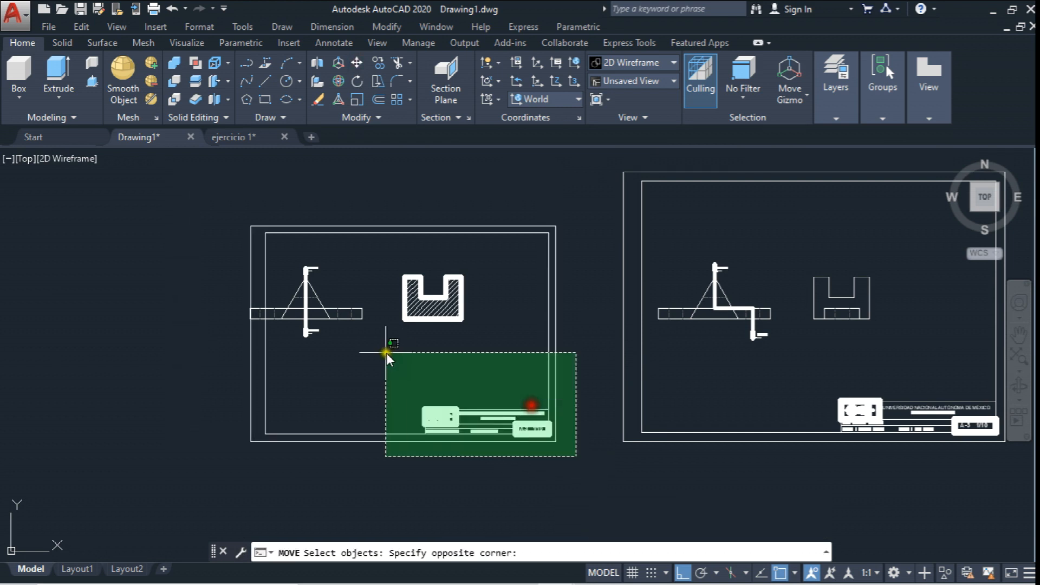
{"action": "left_click", "coordinate": [385, 354]}
{"action": "key", "text": "Return"}
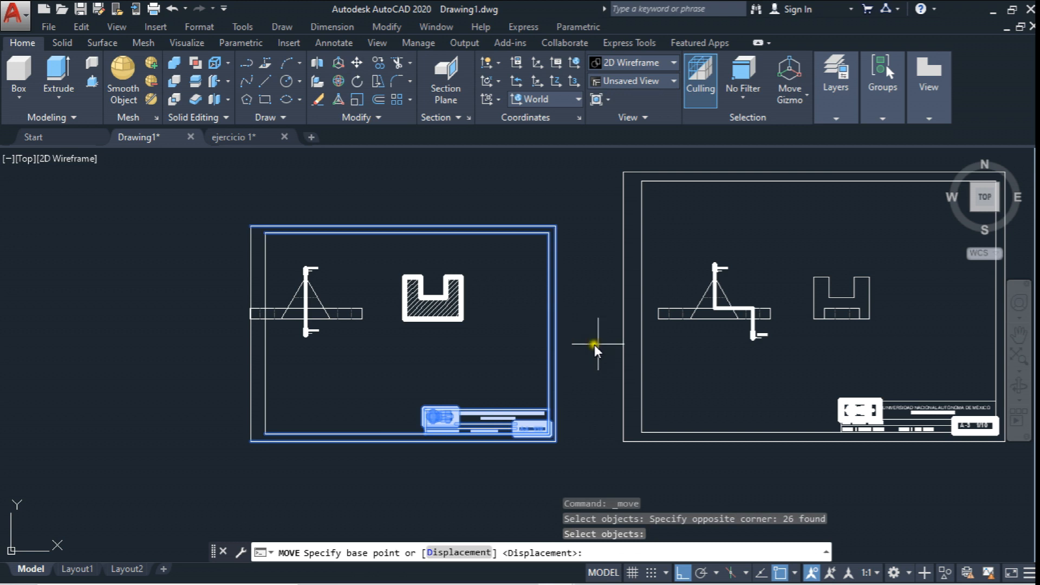
{"action": "left_click", "coordinate": [601, 345]}
{"action": "key", "text": "Escape"}
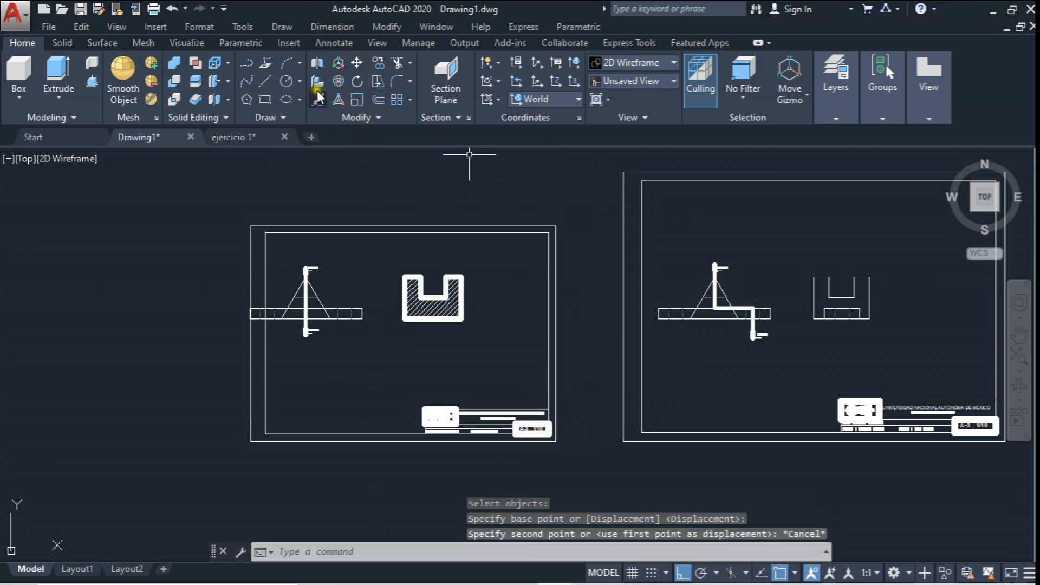
- Move the reduced A-A' sheet frame and title block horizontally to the left so they surround both views
{"action": "left_click", "coordinate": [357, 62]}
{"action": "left_click", "coordinate": [580, 457]}
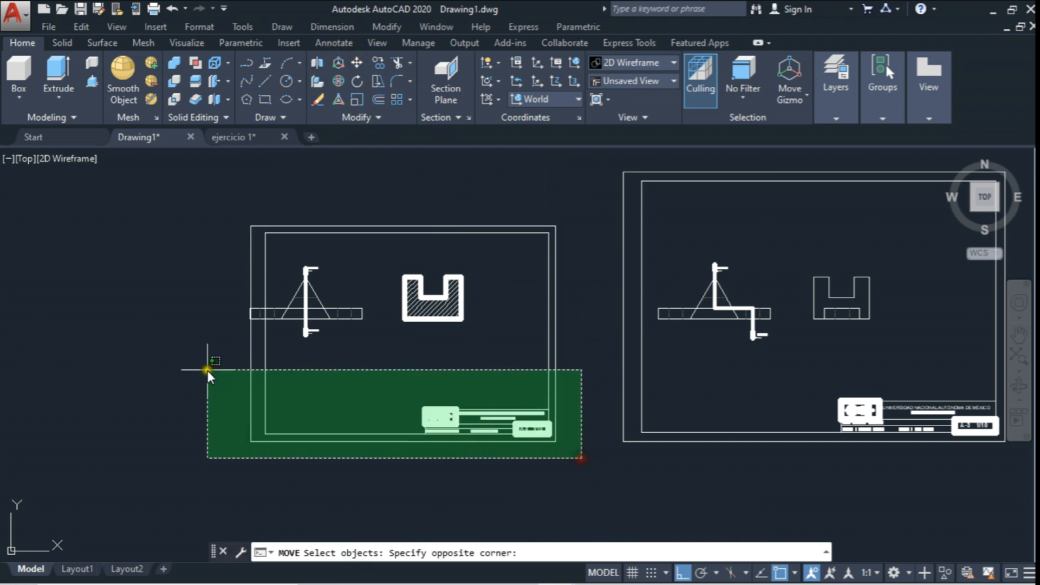
{"action": "left_click", "coordinate": [207, 372]}
{"action": "key", "text": "Return"}
{"action": "left_click", "coordinate": [472, 373]}
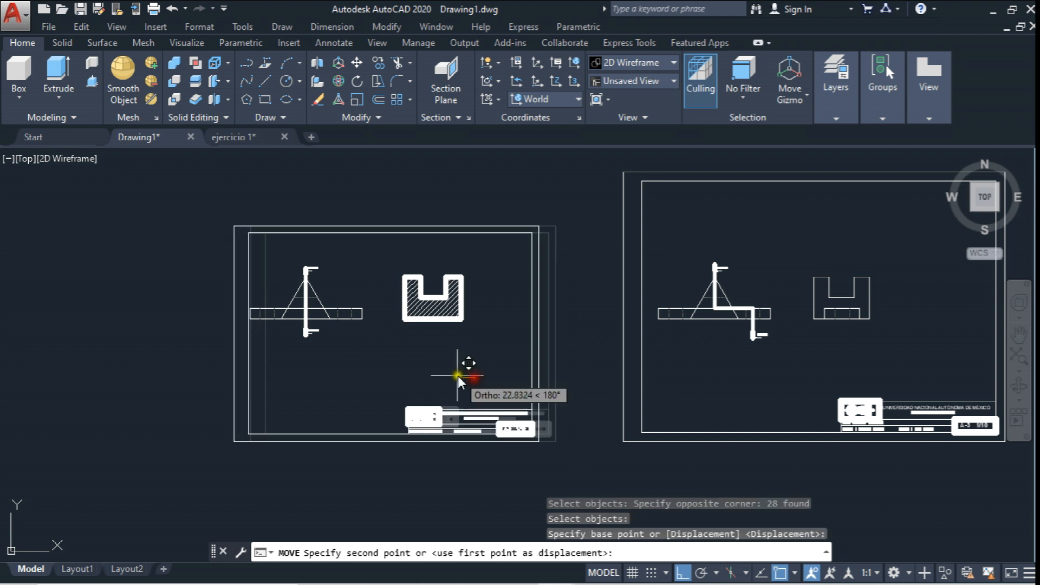
{"action": "left_click", "coordinate": [428, 374]}
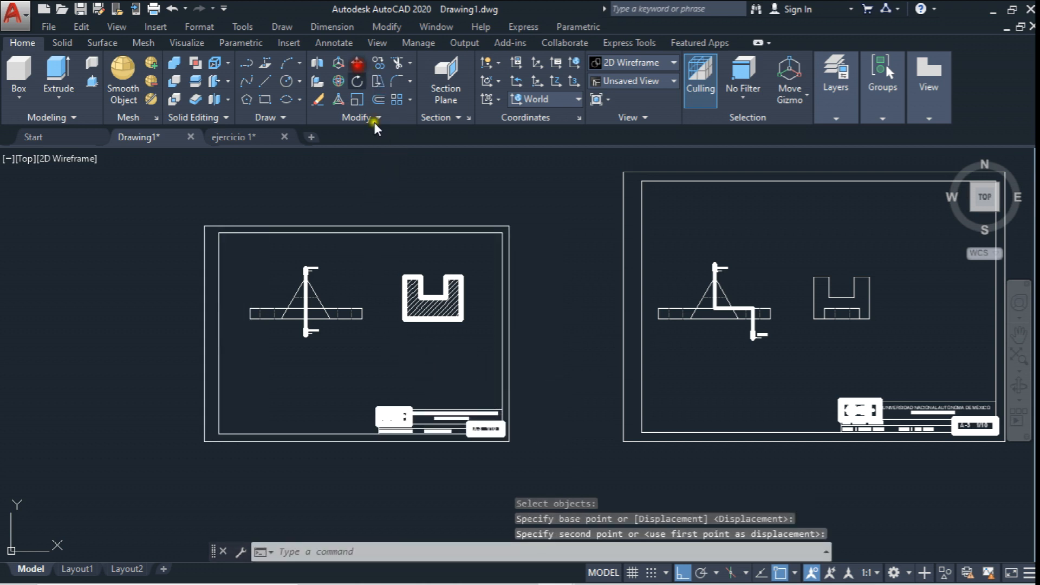
- Move the entire A-A' sheet frame and title block straight up to balance the space around the views
{"action": "left_click", "coordinate": [357, 62]}
{"action": "left_click", "coordinate": [550, 469]}
{"action": "left_click", "coordinate": [337, 367]}
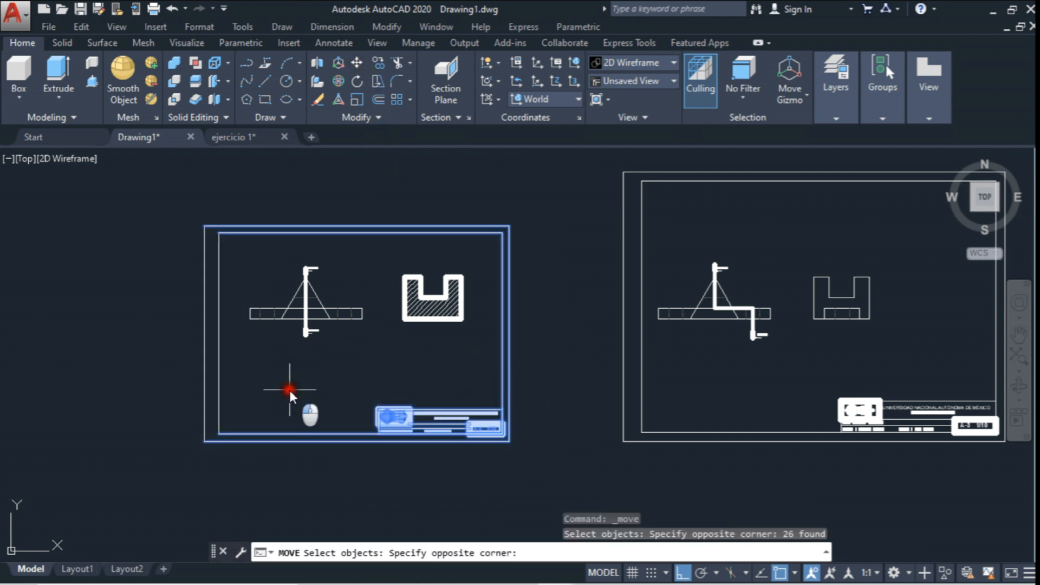
{"action": "left_click", "coordinate": [256, 383]}
{"action": "left_click", "coordinate": [126, 418]}
{"action": "key", "text": "Return"}
{"action": "left_click", "coordinate": [573, 428]}
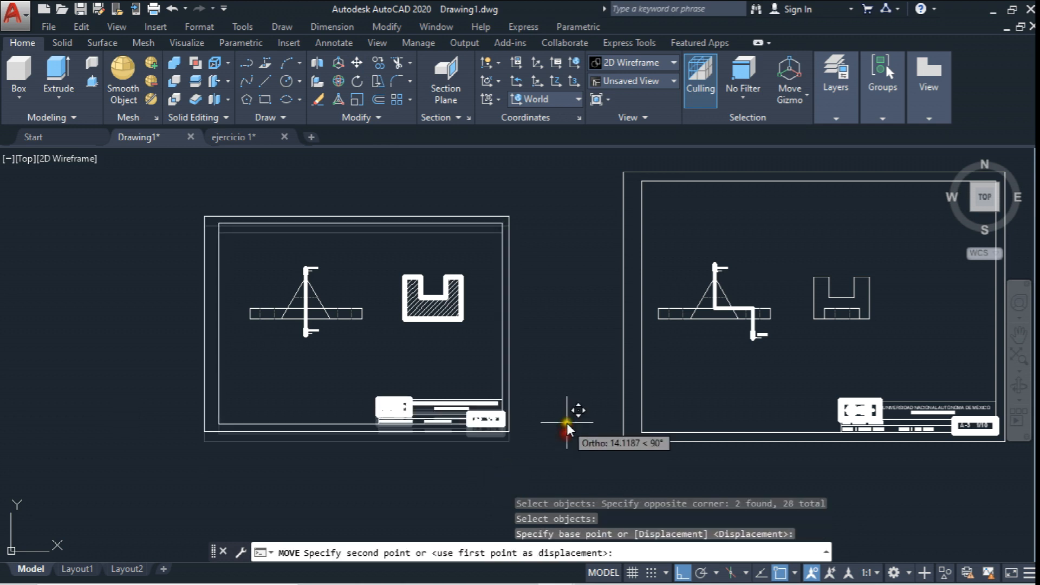
{"action": "left_click", "coordinate": [570, 409]}
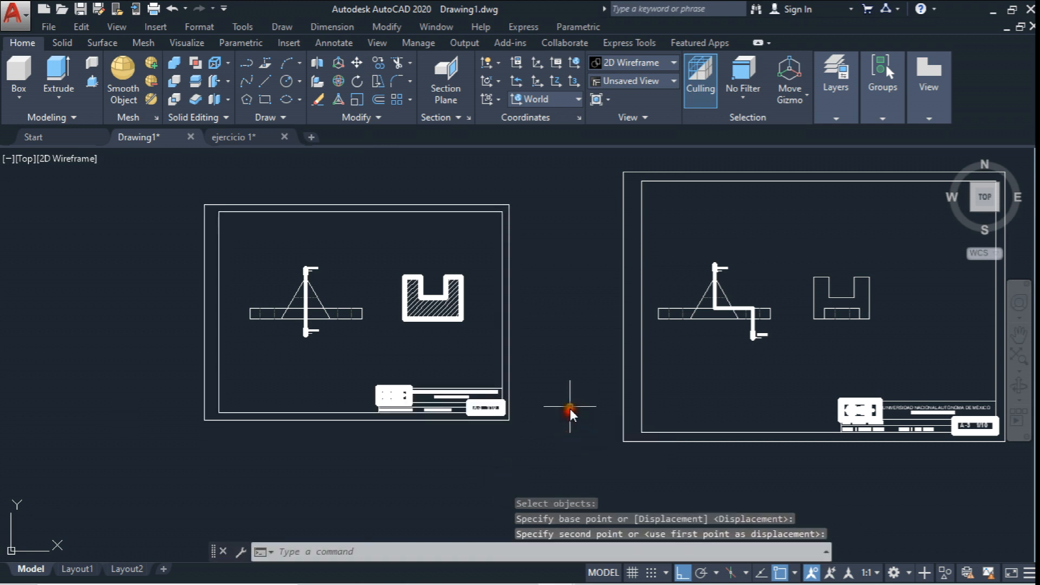
{"action": "left_click", "coordinate": [356, 63]}
{"action": "left_click", "coordinate": [540, 452]}
{"action": "left_click", "coordinate": [337, 362]}
{"action": "key", "text": "Return"}
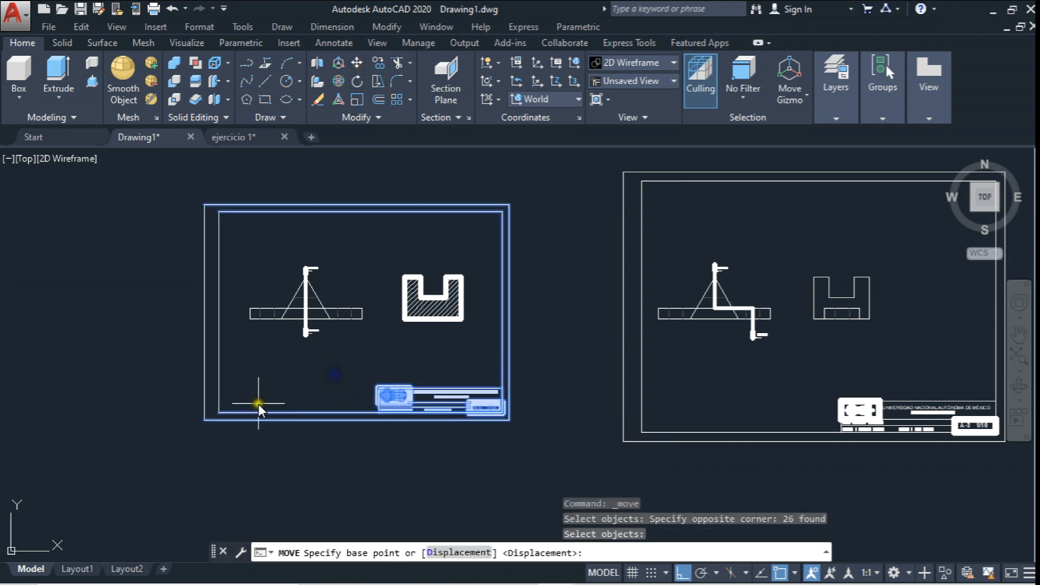
{"action": "key", "text": "Escape"}
- Shift the A-A' sheet frame and title block slightly right to centre them around the views
{"action": "left_click", "coordinate": [357, 63]}
{"action": "left_click", "coordinate": [540, 462]}
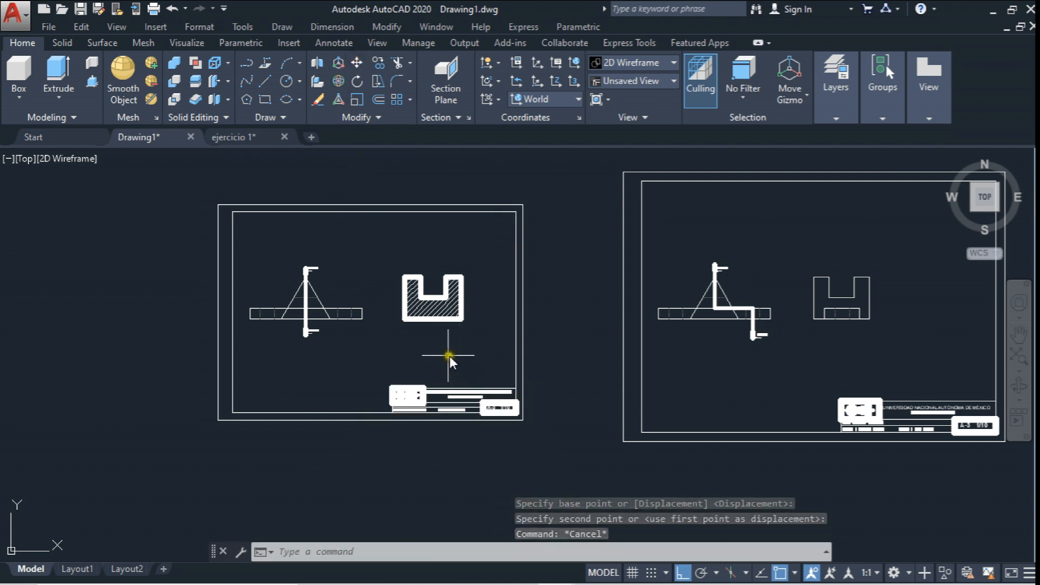
- Change the title block's part description to "Plano de corte de Pieza maquinada - Ejercicio de cortes e isométricos"
{"action": "scroll", "coordinate": [362, 294], "scroll_direction": "up", "scroll_amount": 3}
{"action": "scroll", "coordinate": [433, 420], "scroll_direction": "up", "scroll_amount": 5}
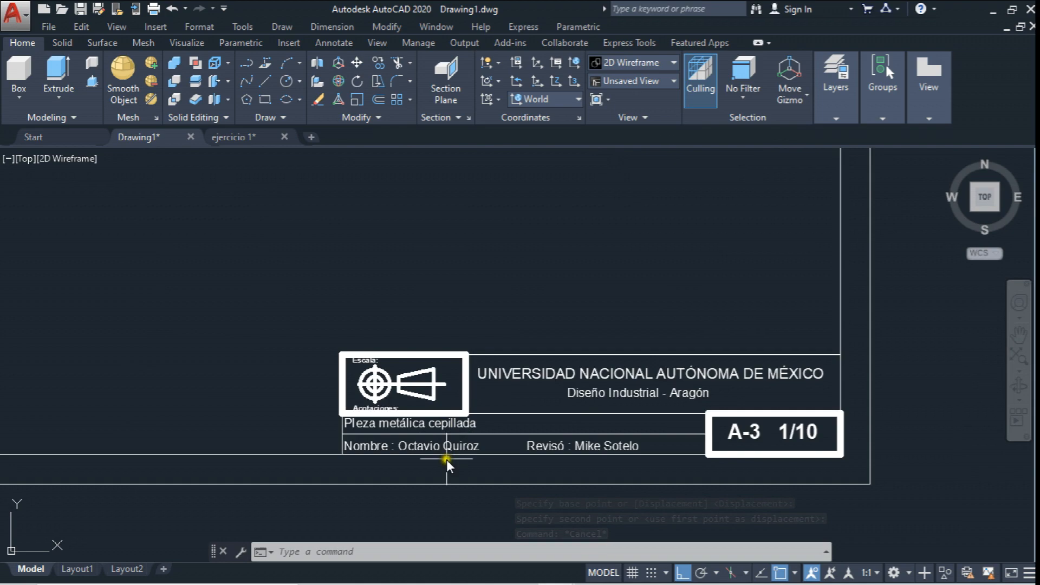
{"action": "double_click", "coordinate": [428, 423]}
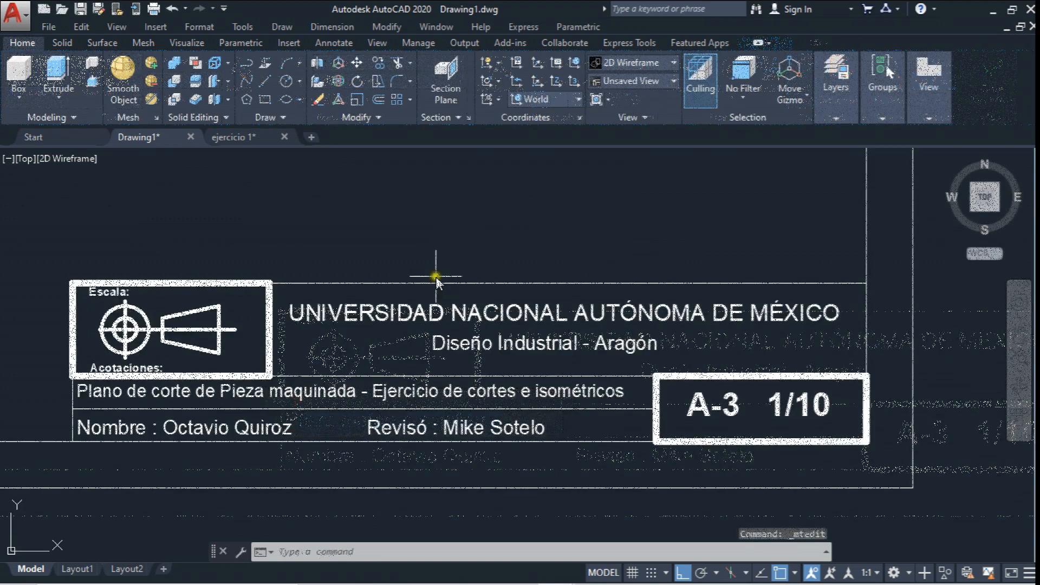
{"action": "scroll", "coordinate": [420, 292], "scroll_direction": "up", "scroll_amount": 2}
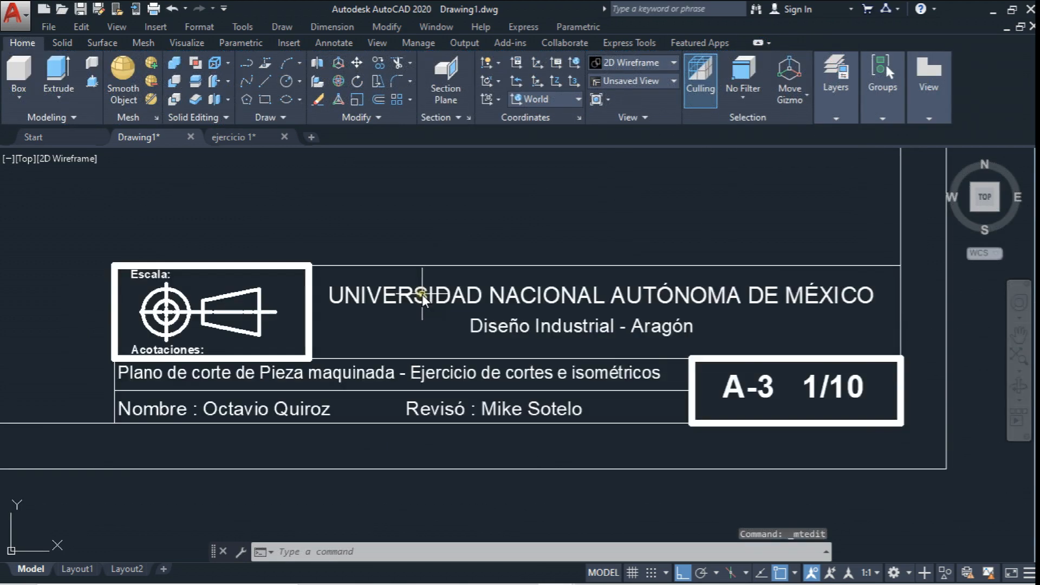
- Edit the 1/10 scale text in the title block's A-3 label
{"action": "left_click", "coordinate": [841, 379]}
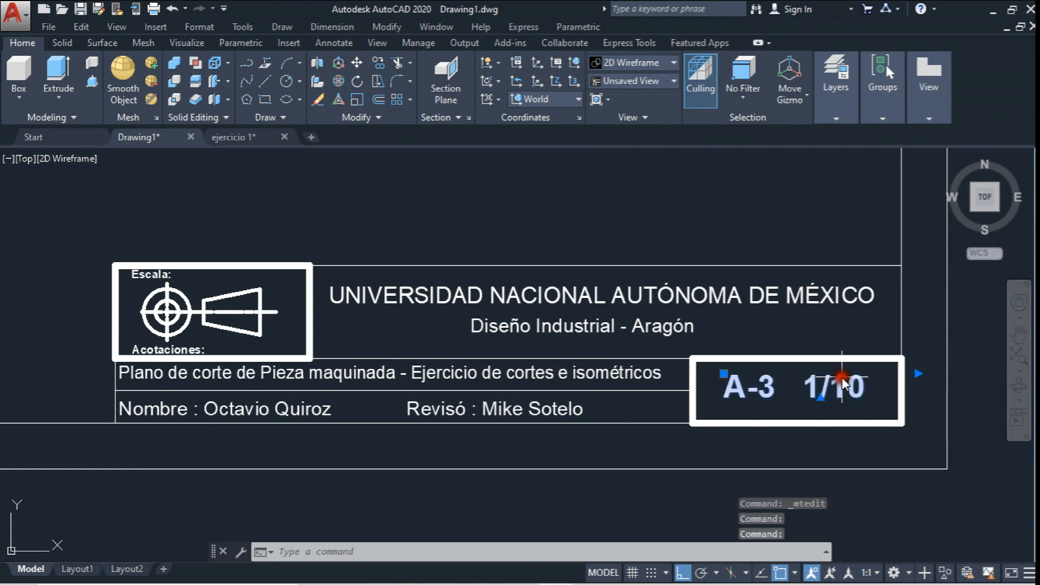
{"action": "double_click", "coordinate": [851, 386]}
{"action": "key", "text": "BackSpace"}
{"action": "left_click", "coordinate": [745, 304]}
{"action": "scroll", "coordinate": [746, 304], "scroll_direction": "down", "scroll_amount": 4}
{"action": "scroll", "coordinate": [720, 315], "scroll_direction": "up", "scroll_amount": 4}
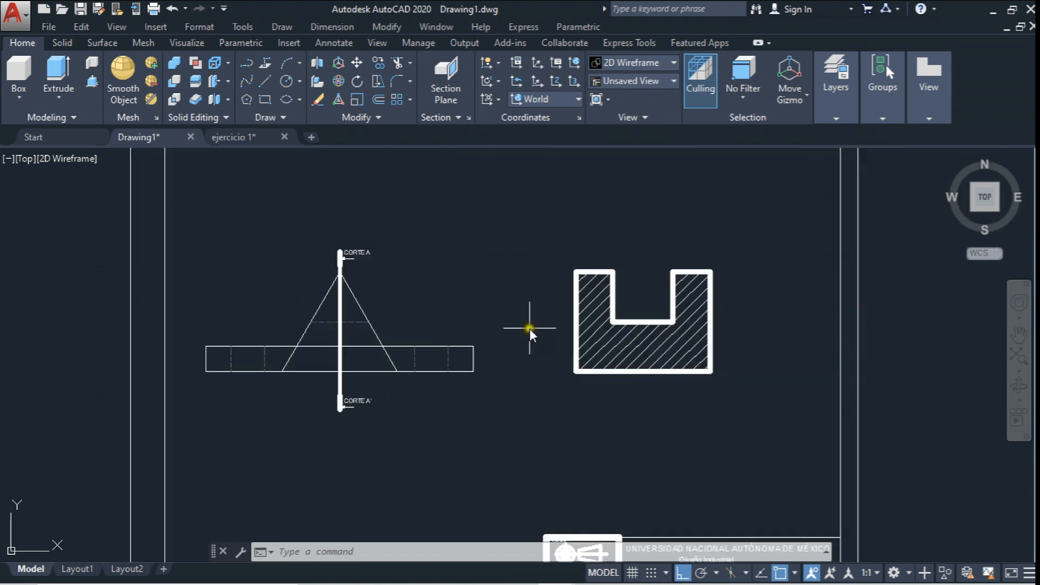
- Switch the current layer for dimensioning and add a linear dimension for the hatched section's overall height on its right side
{"action": "scroll", "coordinate": [512, 328], "scroll_direction": "up", "scroll_amount": 3}
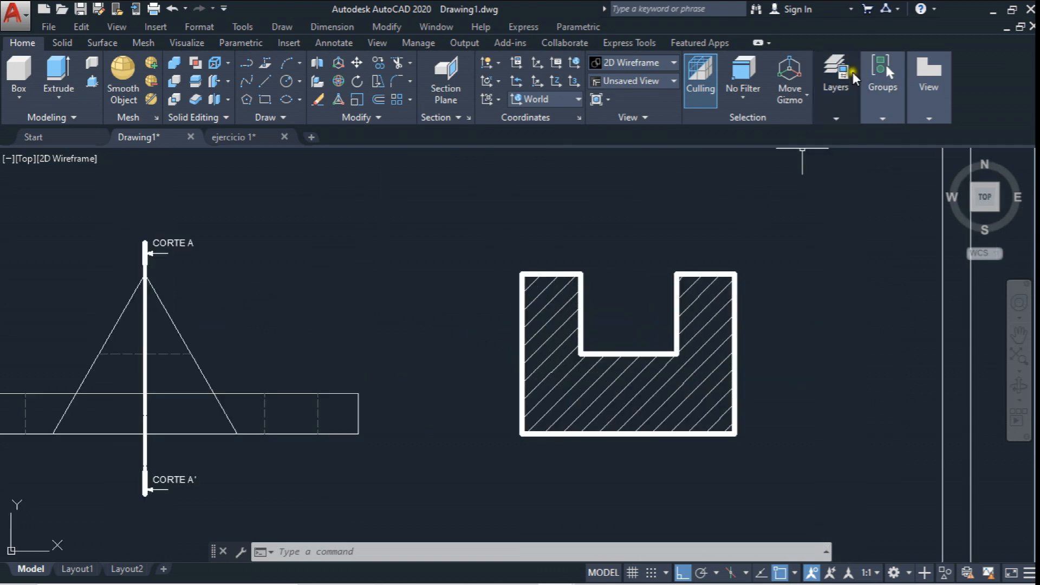
{"action": "left_click", "coordinate": [836, 108]}
{"action": "left_click", "coordinate": [817, 136]}
{"action": "left_click", "coordinate": [798, 172]}
{"action": "left_click", "coordinate": [333, 43]}
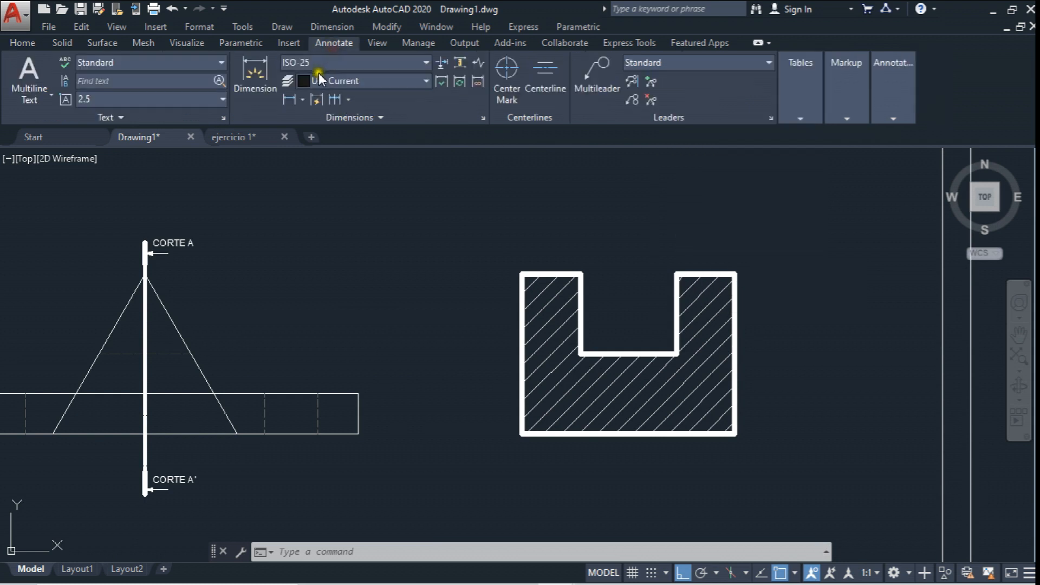
{"action": "left_click", "coordinate": [290, 99]}
{"action": "left_click", "coordinate": [733, 269]}
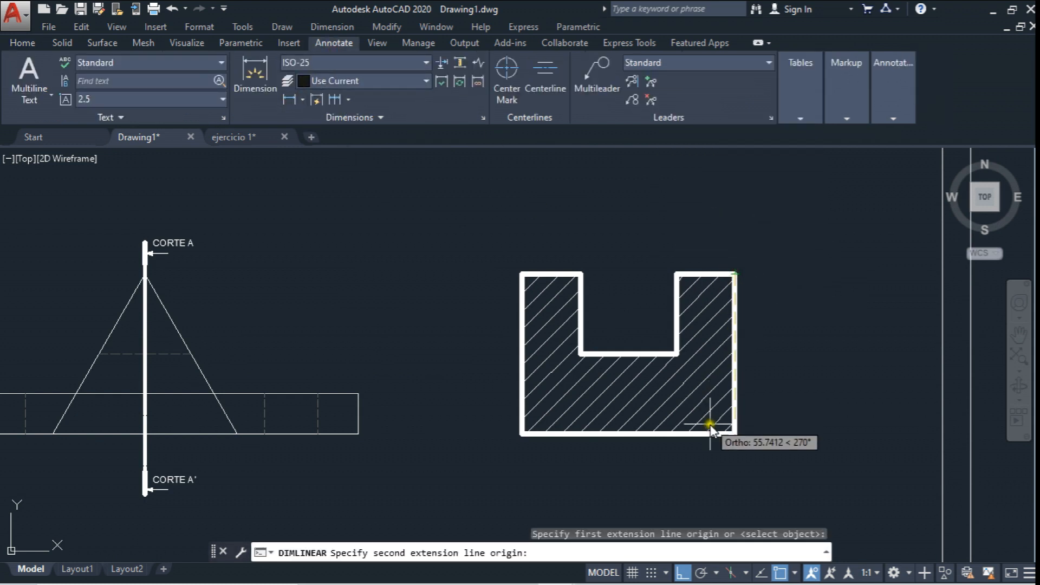
{"action": "left_click", "coordinate": [732, 434]}
{"action": "left_click", "coordinate": [833, 410]}
- Add a horizontal linear dimension above the hatched section for the width of its left arm
{"action": "left_click", "coordinate": [290, 99]}
{"action": "left_click", "coordinate": [579, 273]}
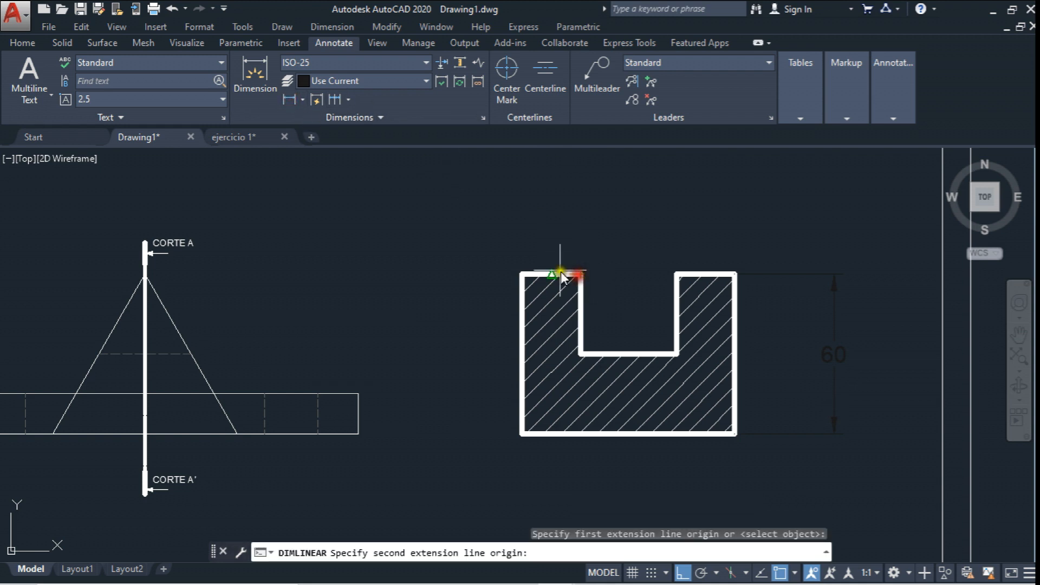
{"action": "left_click", "coordinate": [521, 273]}
{"action": "left_click", "coordinate": [525, 179]}
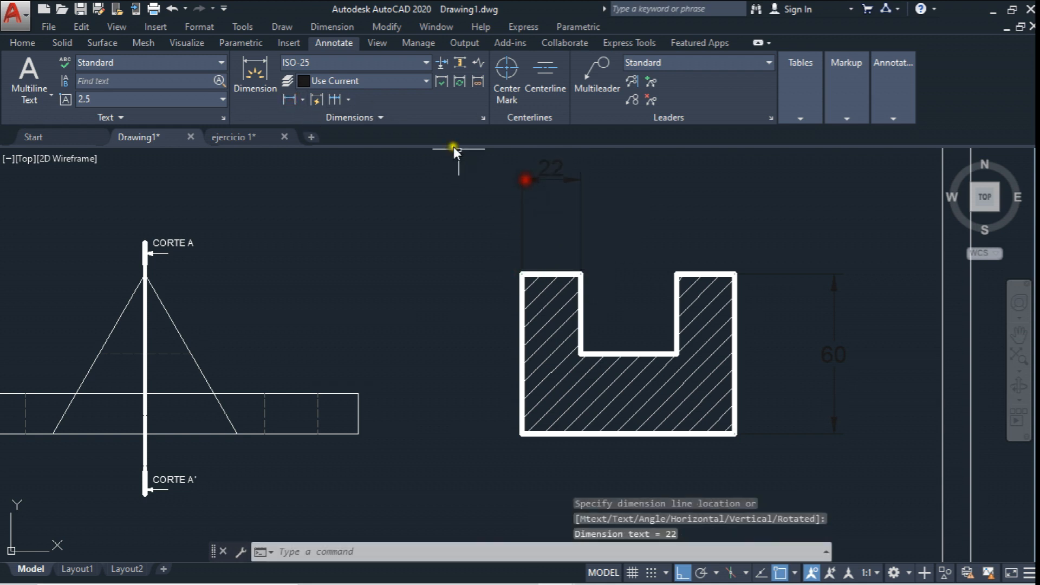
- Begin another linear dimension on the hatched U-shaped section
{"action": "left_click", "coordinate": [303, 100]}
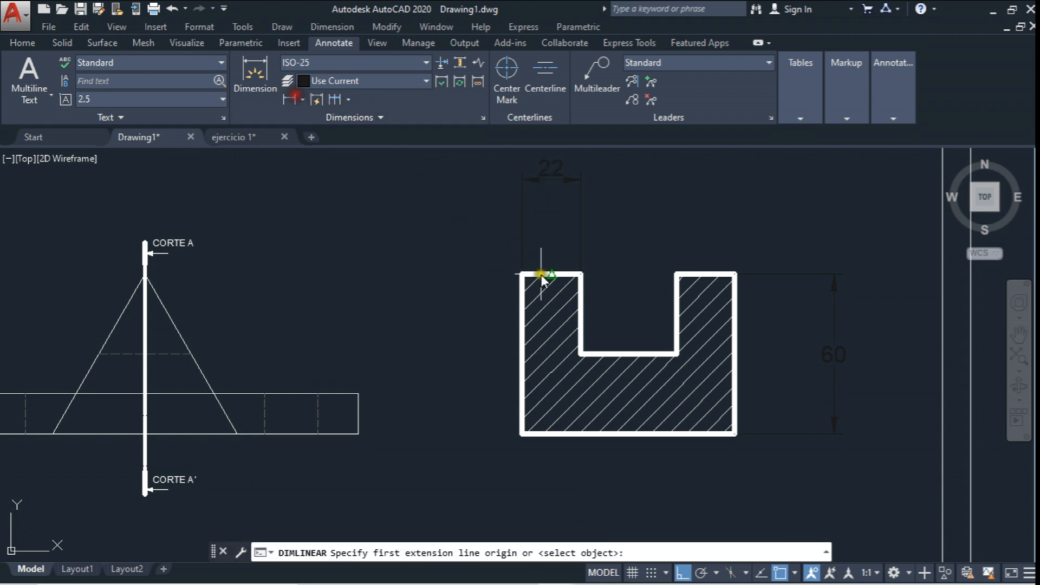
- Add horizontal linear dimensions to the notch opening and the right arm's top edge, aligned with the existing dimension above the hatched section
{"action": "left_click", "coordinate": [676, 275]}
{"action": "left_click", "coordinate": [583, 179]}
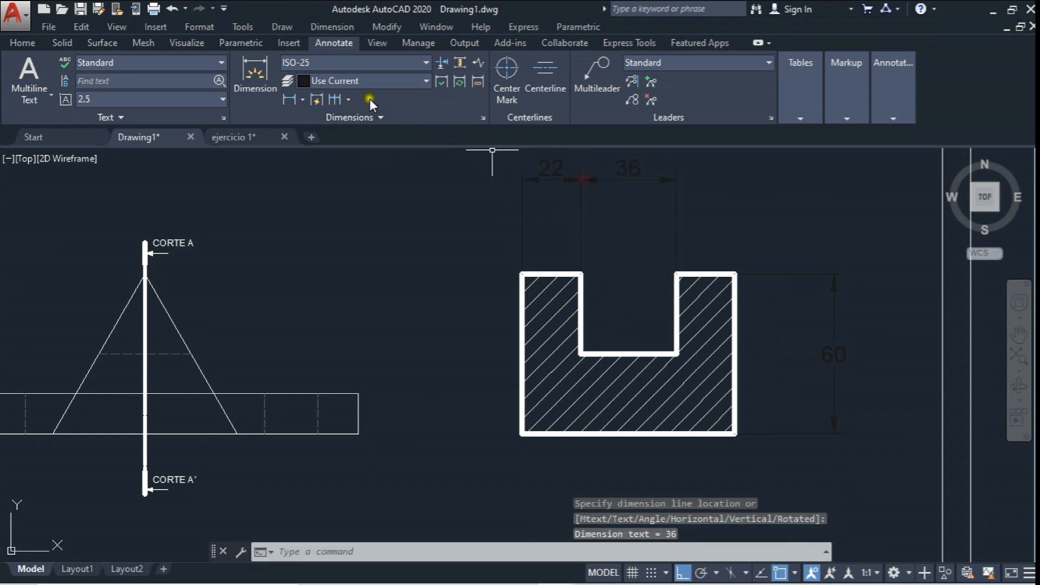
{"action": "left_click", "coordinate": [291, 98]}
{"action": "left_click", "coordinate": [677, 274]}
{"action": "left_click", "coordinate": [735, 274]}
{"action": "left_click", "coordinate": [675, 182]}
{"action": "scroll", "coordinate": [648, 262], "scroll_direction": "down", "scroll_amount": 4}
{"action": "scroll", "coordinate": [550, 273], "scroll_direction": "up", "scroll_amount": 4}
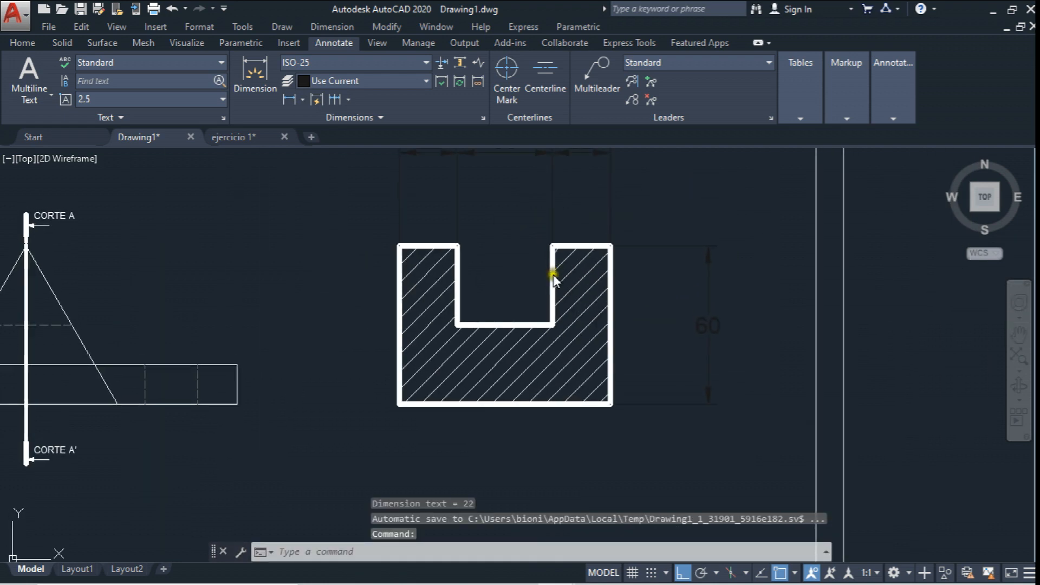
{"action": "scroll", "coordinate": [552, 272], "scroll_direction": "down", "scroll_amount": 2}
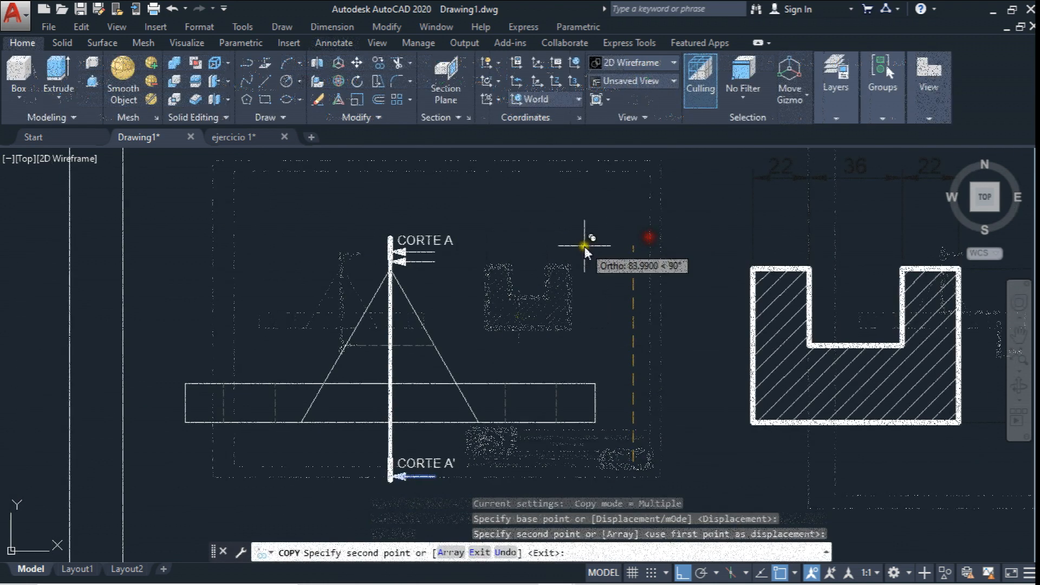
- Finish copying the CORTE A' arrow straight up to the CORTE A end of the cutting line
{"action": "scroll", "coordinate": [580, 244], "scroll_direction": "down", "scroll_amount": 2}
{"action": "scroll", "coordinate": [452, 325], "scroll_direction": "up", "scroll_amount": 2}
{"action": "key", "text": "Escape"}
{"action": "scroll", "coordinate": [406, 284], "scroll_direction": "up", "scroll_amount": 2}
{"action": "middle_click_drag", "start_coordinate": [404, 278], "coordinate": [415, 306]}
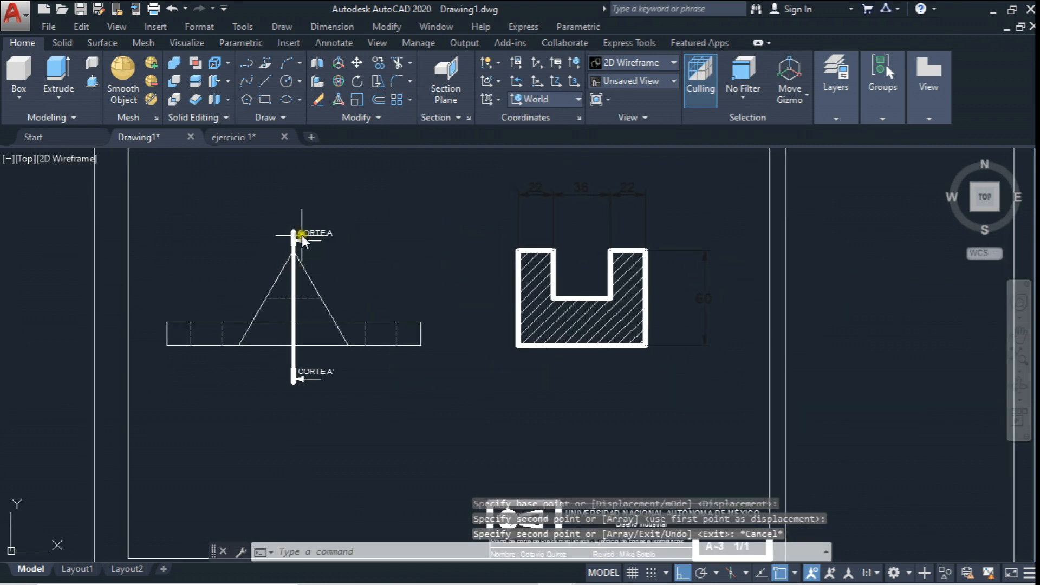
{"action": "scroll", "coordinate": [306, 243], "scroll_direction": "up", "scroll_amount": 2}
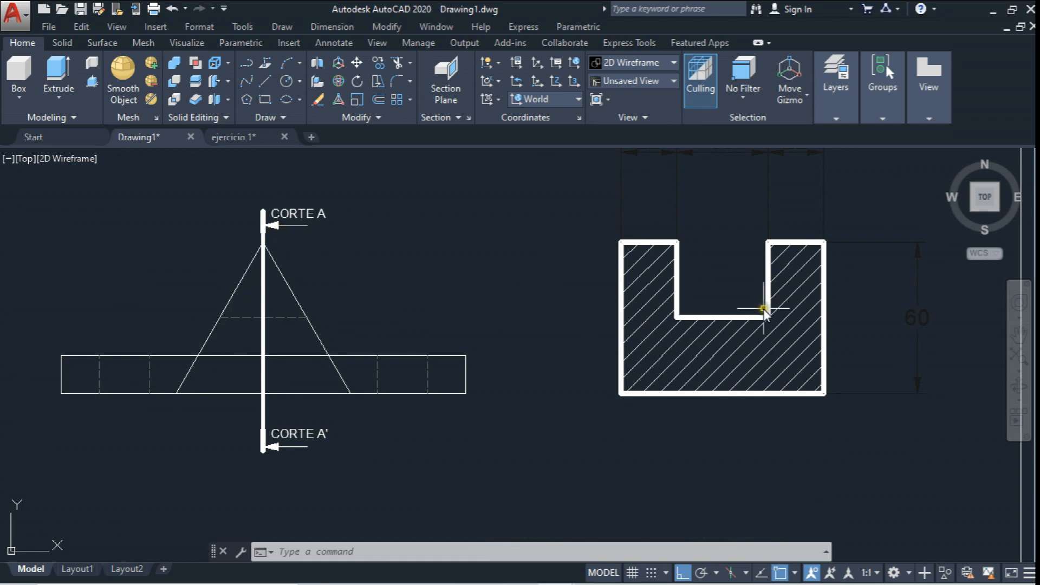
- Move the two dashed hole lines in the CORTE B side view straight down so they sit below the base edge
{"action": "scroll", "coordinate": [728, 313], "scroll_direction": "down", "scroll_amount": 3}
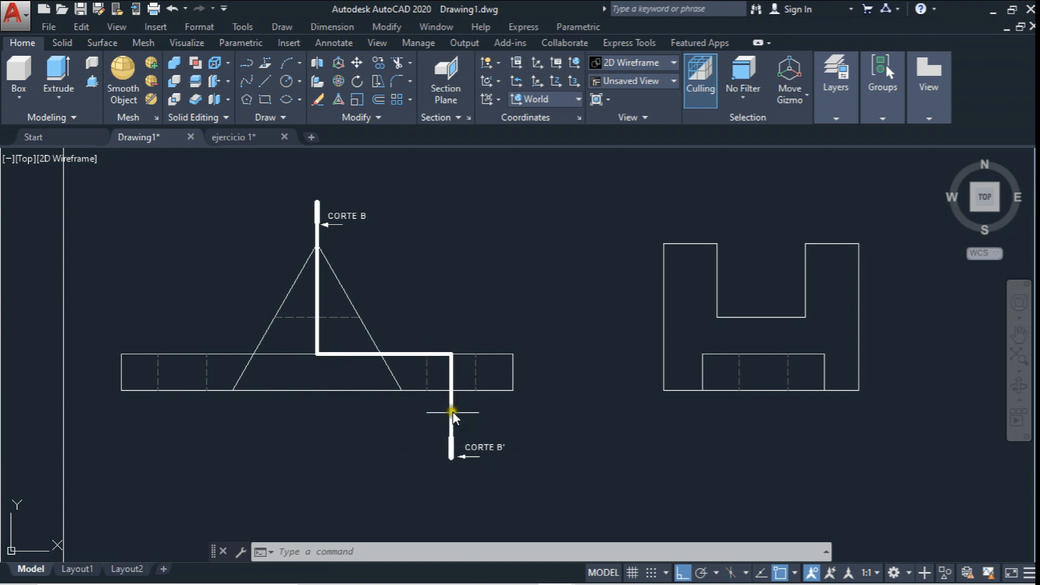
{"action": "mouse_move", "coordinate": [530, 305]}
{"action": "middle_mouse_down"}
{"action": "mouse_move", "coordinate": [522, 294]}
{"action": "mouse_move", "coordinate": [559, 279]}
{"action": "mouse_move", "coordinate": [539, 273]}
{"action": "mouse_move", "coordinate": [500, 286]}
{"action": "middle_mouse_up"}
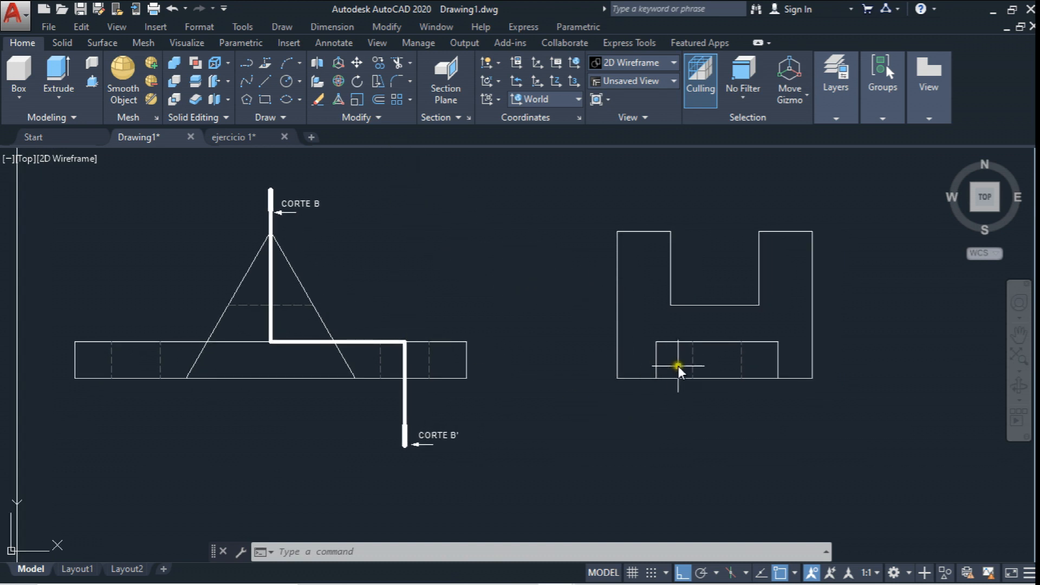
{"action": "middle_click_drag", "start_coordinate": [678, 365], "coordinate": [653, 363]}
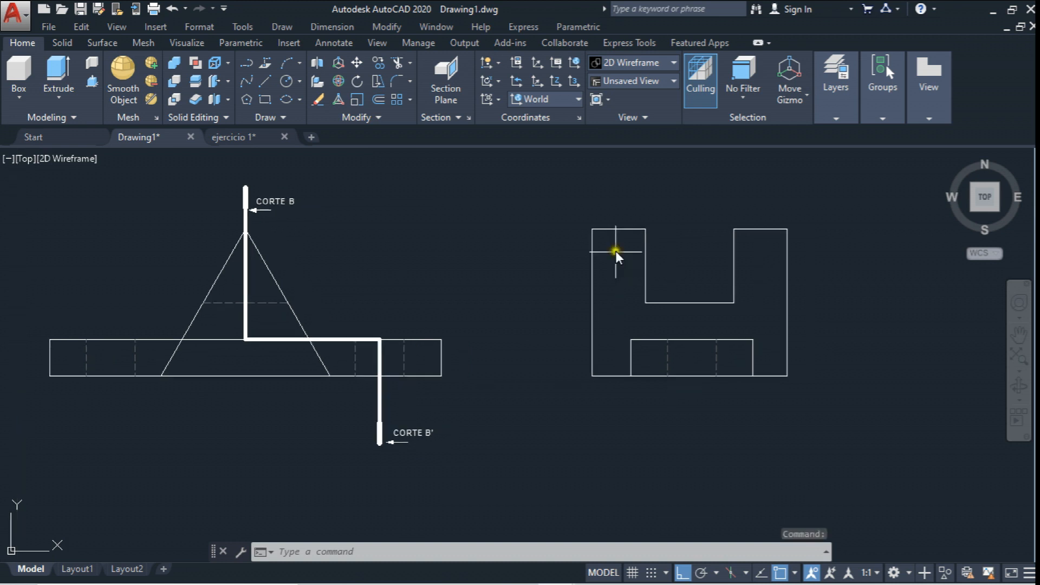
{"action": "scroll", "coordinate": [687, 350], "scroll_direction": "up", "scroll_amount": 2}
{"action": "type", "text": "m"}
{"action": "key", "text": "Return"}
{"action": "left_click", "coordinate": [726, 366]}
{"action": "left_click", "coordinate": [639, 362]}
{"action": "right_click", "coordinate": [688, 358]}
{"action": "left_click", "coordinate": [648, 327]}
{"action": "left_click", "coordinate": [639, 390]}
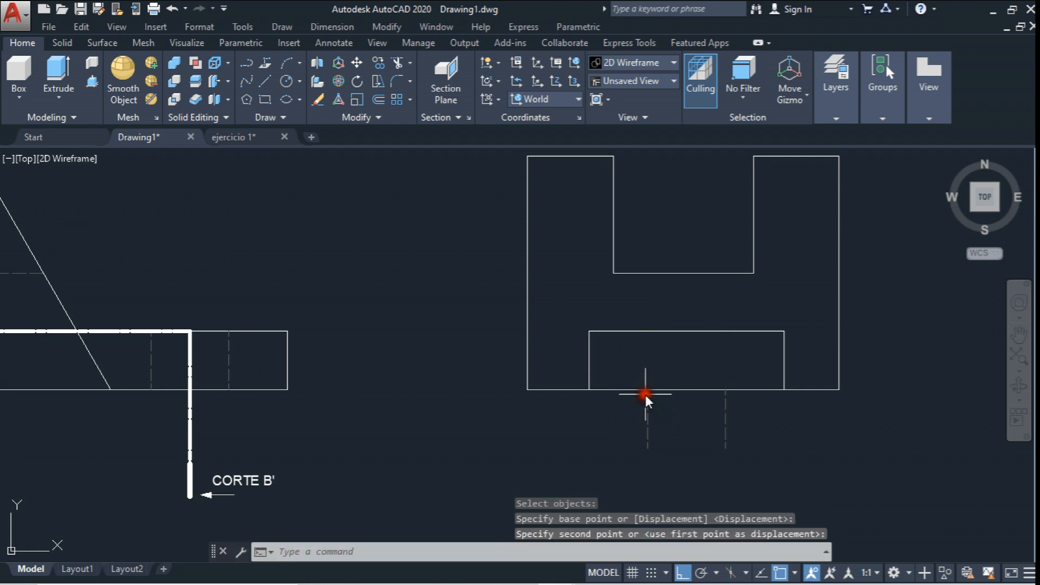
- Copy the left edge of the side view's inner base rectangle to the positions of both dashed hole lines
{"action": "left_click", "coordinate": [379, 62]}
{"action": "left_click", "coordinate": [598, 359]}
{"action": "left_click", "coordinate": [566, 361]}
{"action": "right_click", "coordinate": [565, 360]}
{"action": "left_click", "coordinate": [589, 390]}
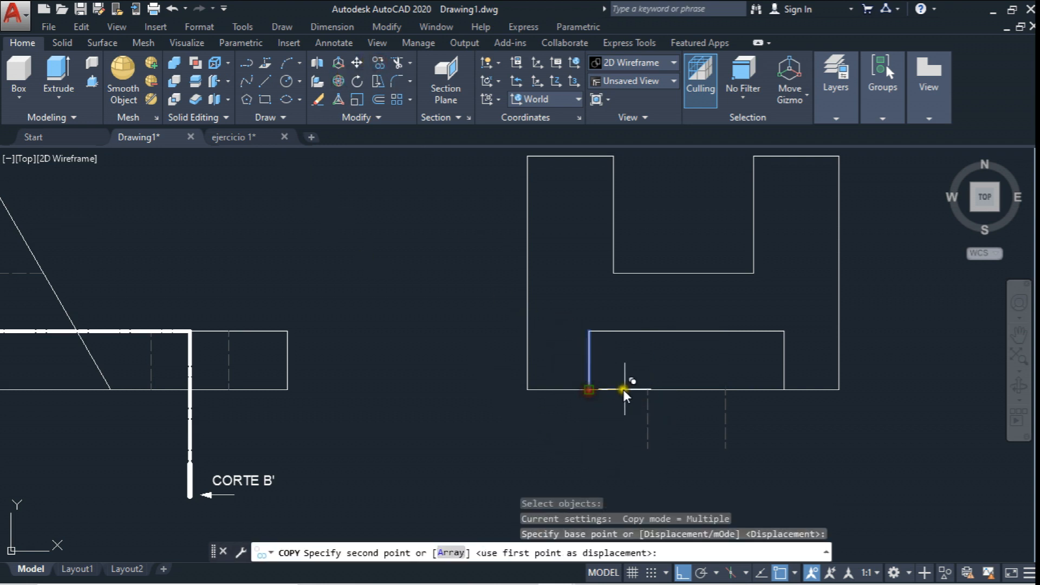
{"action": "left_click", "coordinate": [649, 389]}
{"action": "left_click", "coordinate": [725, 389]}
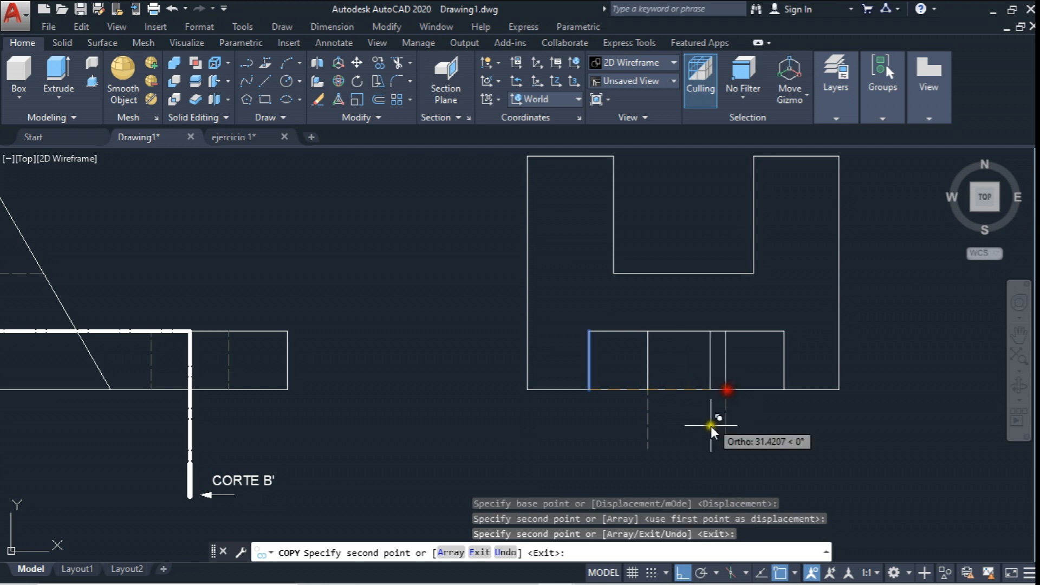
{"action": "key", "text": "Escape"}
- Erase the two dashed hole lines below the side view
{"action": "left_click", "coordinate": [750, 426]}
{"action": "left_click", "coordinate": [643, 432]}
{"action": "key", "text": "Delete"}
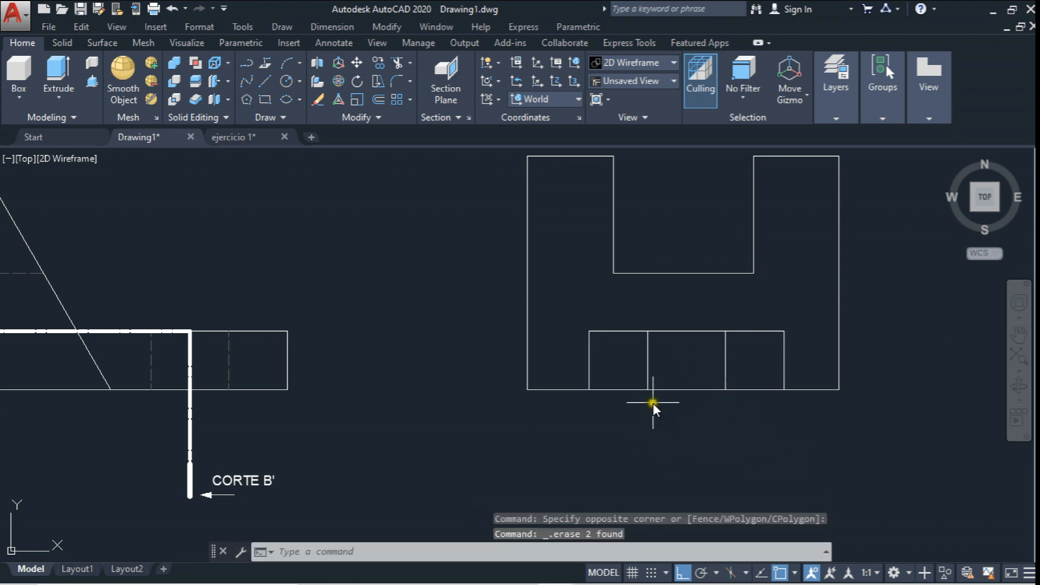
- Copy the isometric figure from the VISTA AUXILIAR EN ISOMÉTRICO frame to a spot near the CORTE B sheet
{"action": "middle_click_drag", "start_coordinate": [652, 404], "coordinate": [701, 390]}
{"action": "scroll", "coordinate": [560, 354], "scroll_direction": "down", "scroll_amount": 5}
{"action": "scroll", "coordinate": [558, 353], "scroll_direction": "down", "scroll_amount": 6}
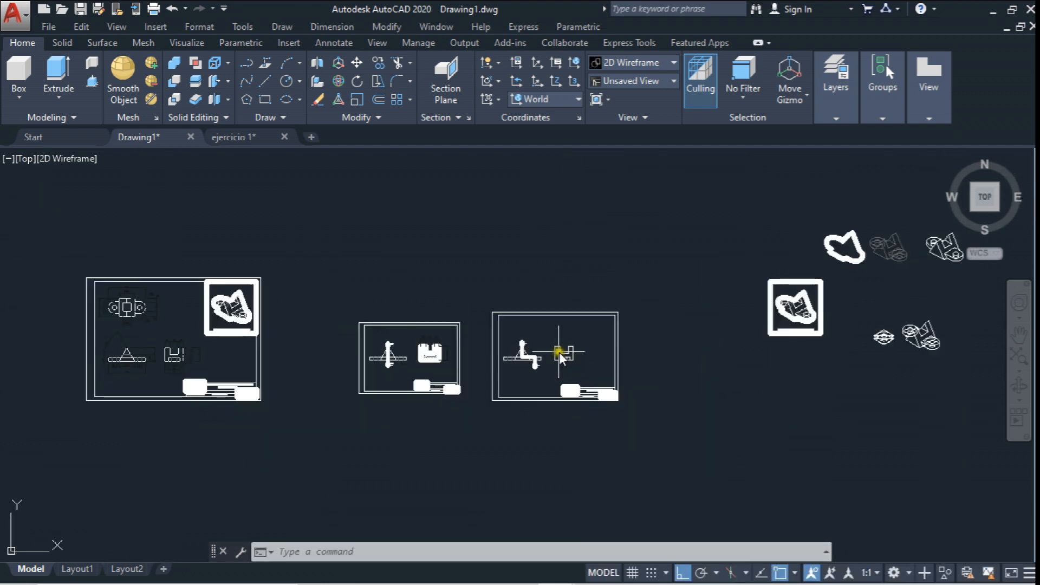
{"action": "scroll", "coordinate": [774, 311], "scroll_direction": "up", "scroll_amount": 4}
{"action": "scroll", "coordinate": [774, 321], "scroll_direction": "down", "scroll_amount": 4}
{"action": "scroll", "coordinate": [522, 364], "scroll_direction": "up", "scroll_amount": 9}
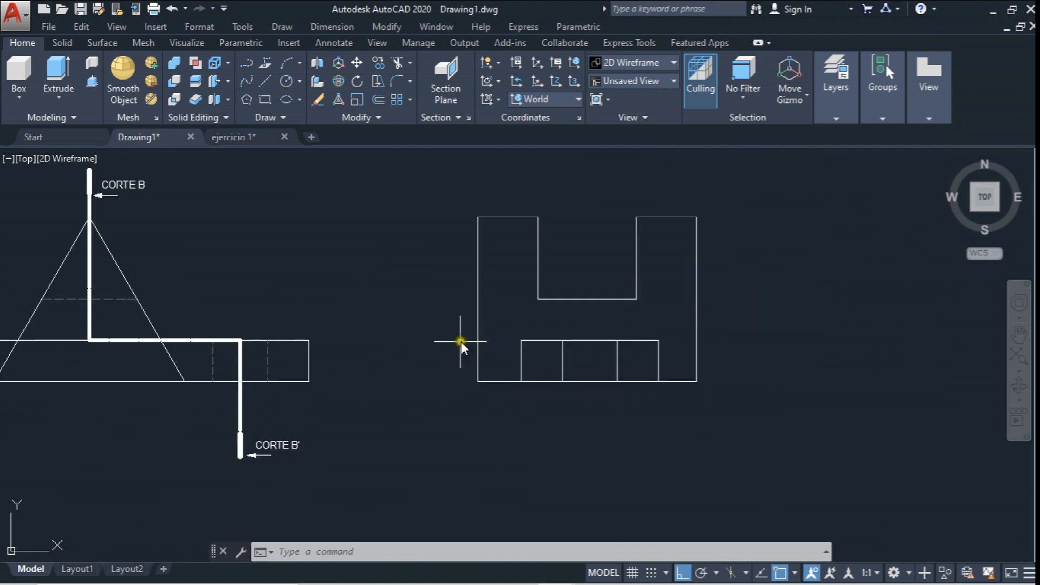
{"action": "scroll", "coordinate": [457, 348], "scroll_direction": "down", "scroll_amount": 6}
{"action": "scroll", "coordinate": [829, 260], "scroll_direction": "up", "scroll_amount": 4}
{"action": "left_click", "coordinate": [379, 64]}
{"action": "left_click", "coordinate": [692, 197]}
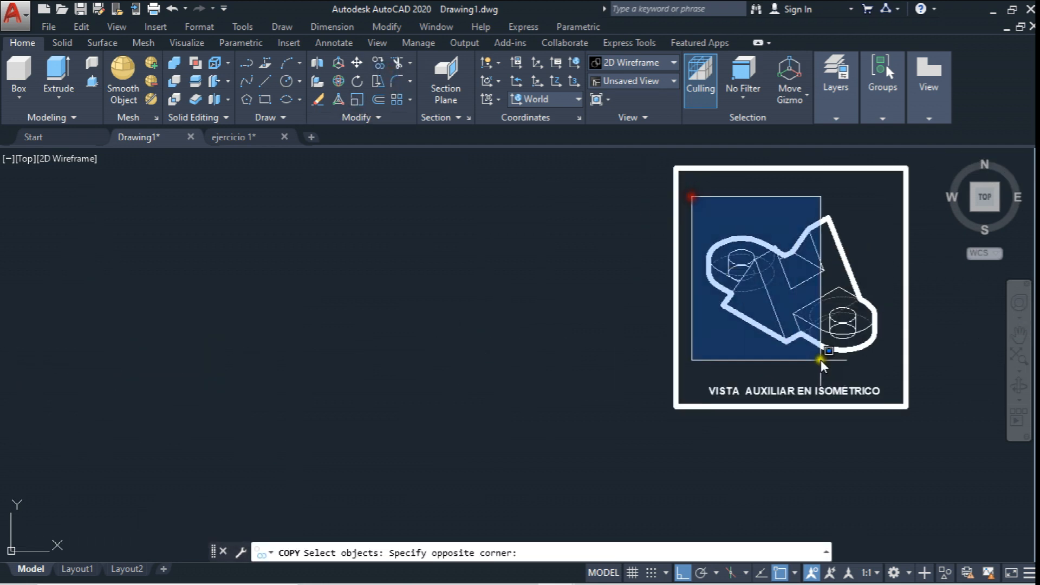
{"action": "left_click", "coordinate": [883, 368]}
{"action": "key", "text": "Return"}
{"action": "left_click", "coordinate": [548, 346]}
{"action": "scroll", "coordinate": [352, 329], "scroll_direction": "down", "scroll_amount": 6}
{"action": "scroll", "coordinate": [273, 355], "scroll_direction": "up", "scroll_amount": 4}
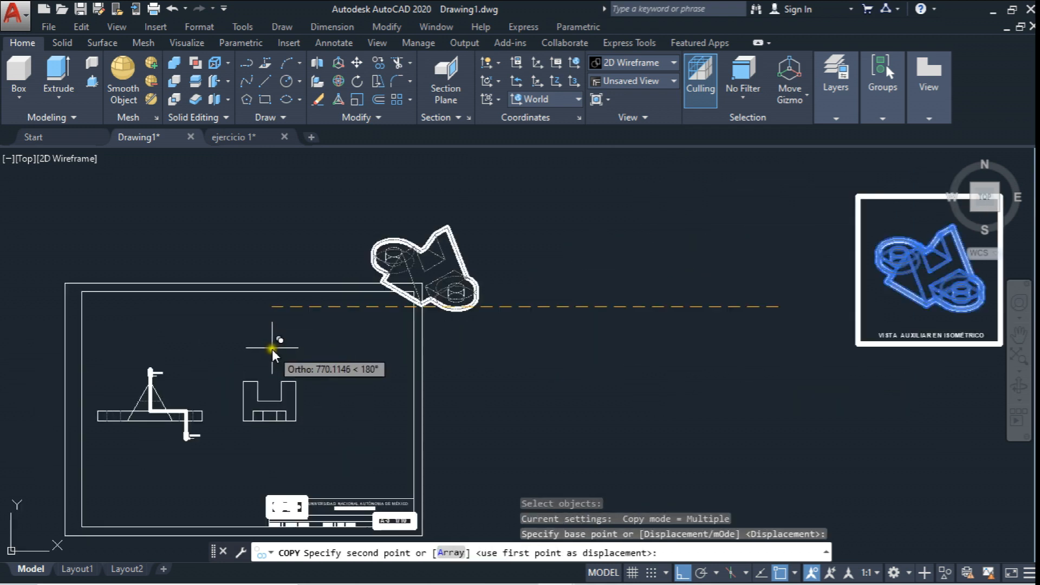
{"action": "left_click", "coordinate": [348, 331]}
{"action": "key", "text": "Return"}
- Make layer 0 the current layer
{"action": "scroll", "coordinate": [395, 411], "scroll_direction": "up", "scroll_amount": 4}
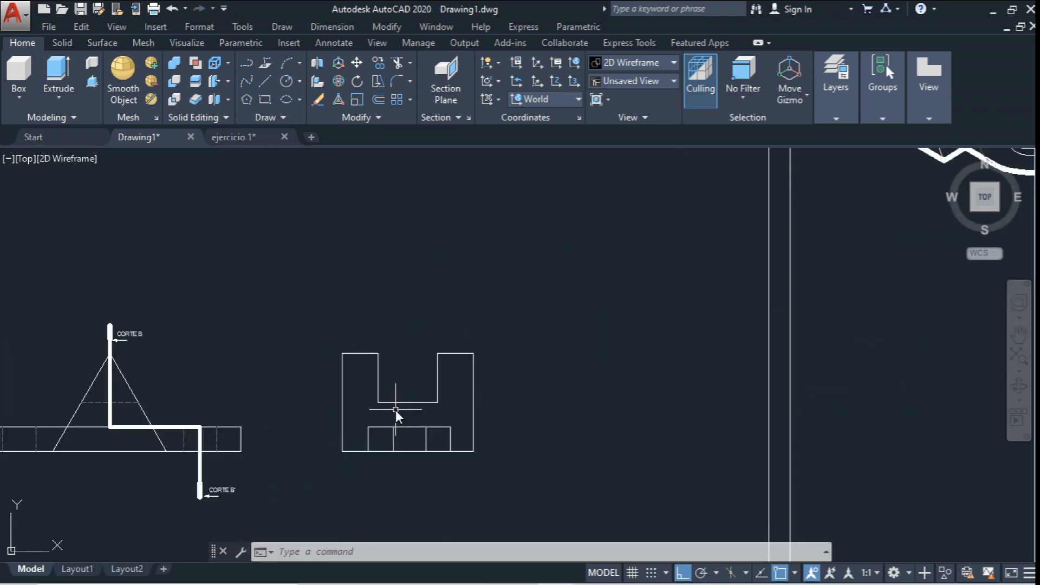
{"action": "left_click", "coordinate": [265, 81]}
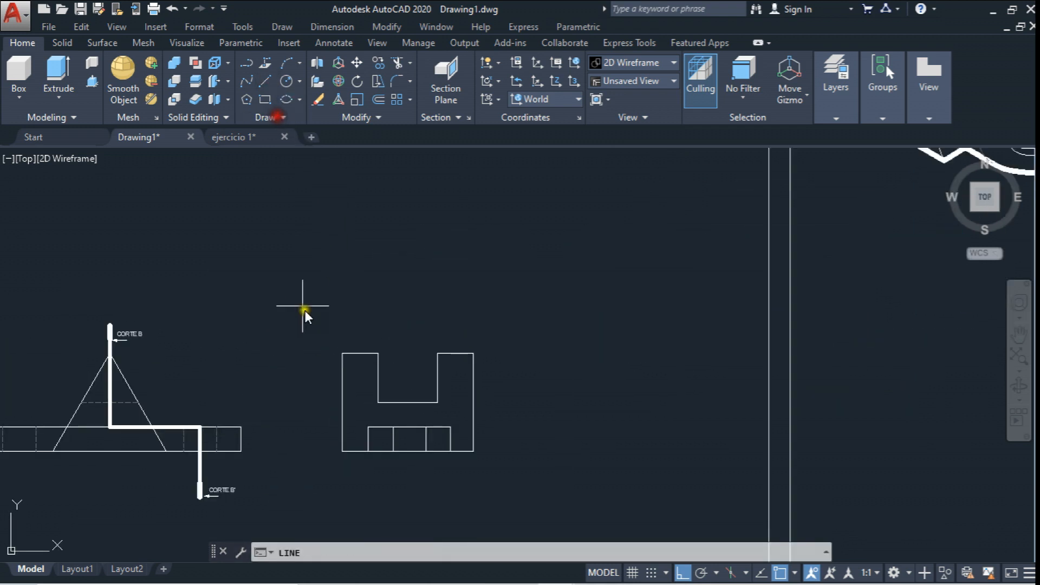
{"action": "left_click", "coordinate": [367, 428]}
{"action": "left_click", "coordinate": [806, 136]}
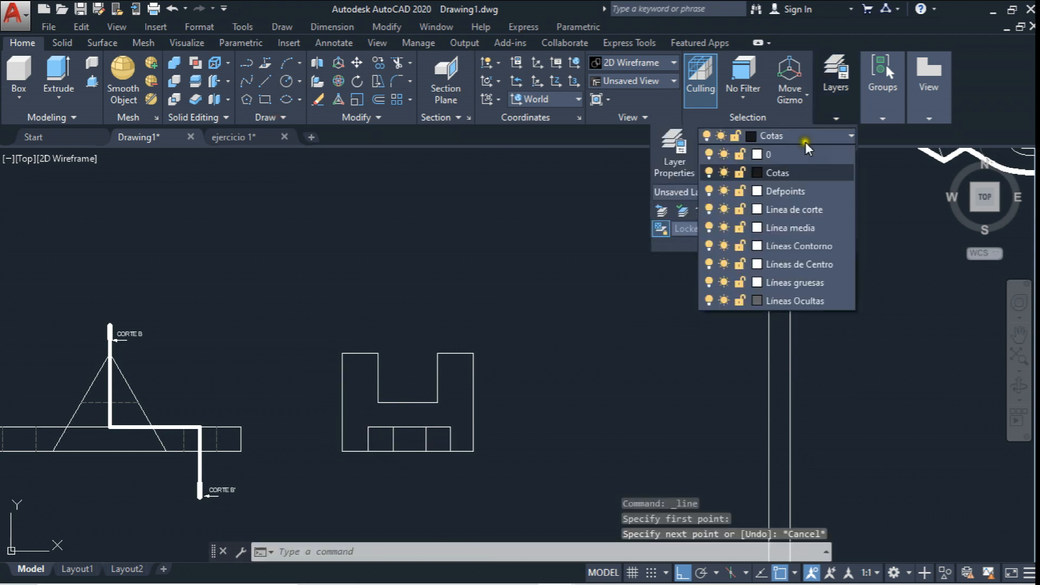
{"action": "left_click", "coordinate": [768, 155]}
{"action": "key", "text": "Return"}
{"action": "scroll", "coordinate": [453, 215], "scroll_direction": "up", "scroll_amount": 4}
{"action": "key", "text": "Escape"}
- Stretch both ends of the inner rectangle's top line out to the side view's left and right outer edges
{"action": "left_click", "coordinate": [440, 252]}
{"action": "left_click", "coordinate": [432, 256]}
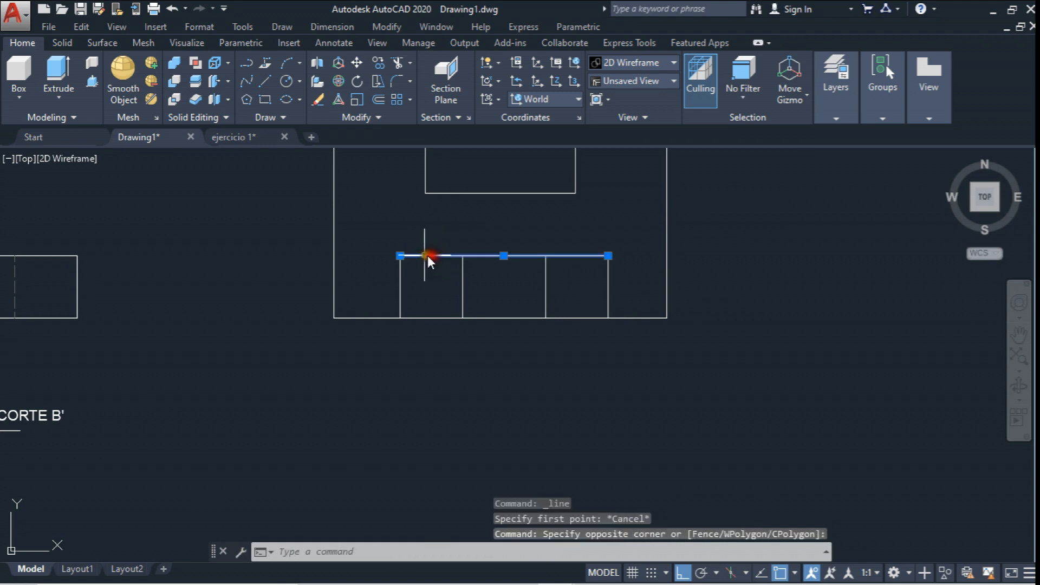
{"action": "left_click", "coordinate": [399, 255]}
{"action": "left_click", "coordinate": [334, 255]}
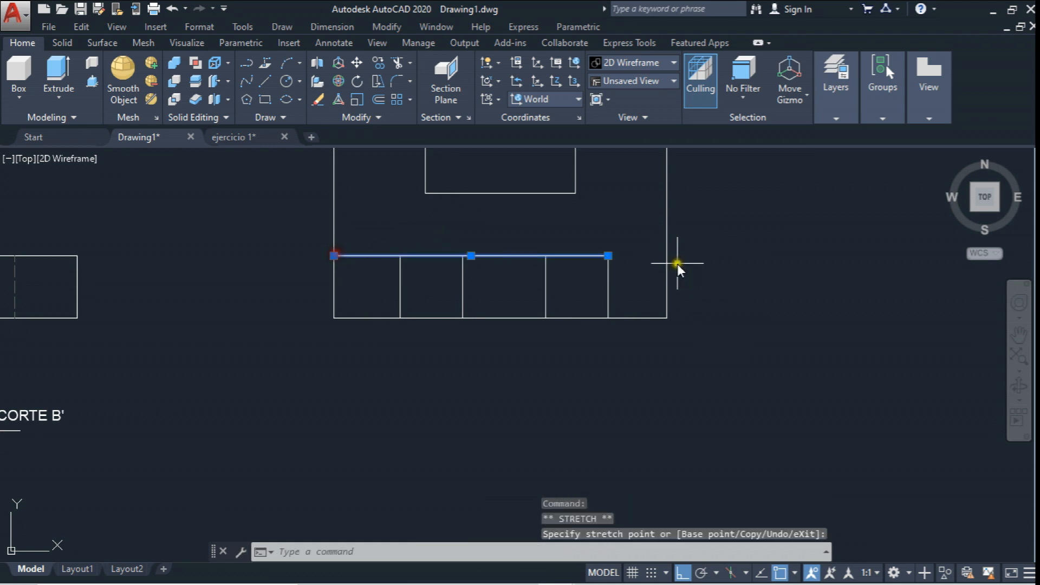
{"action": "left_click", "coordinate": [610, 255]}
{"action": "key", "text": "Escape"}
{"action": "scroll", "coordinate": [536, 261], "scroll_direction": "down", "scroll_amount": 4}
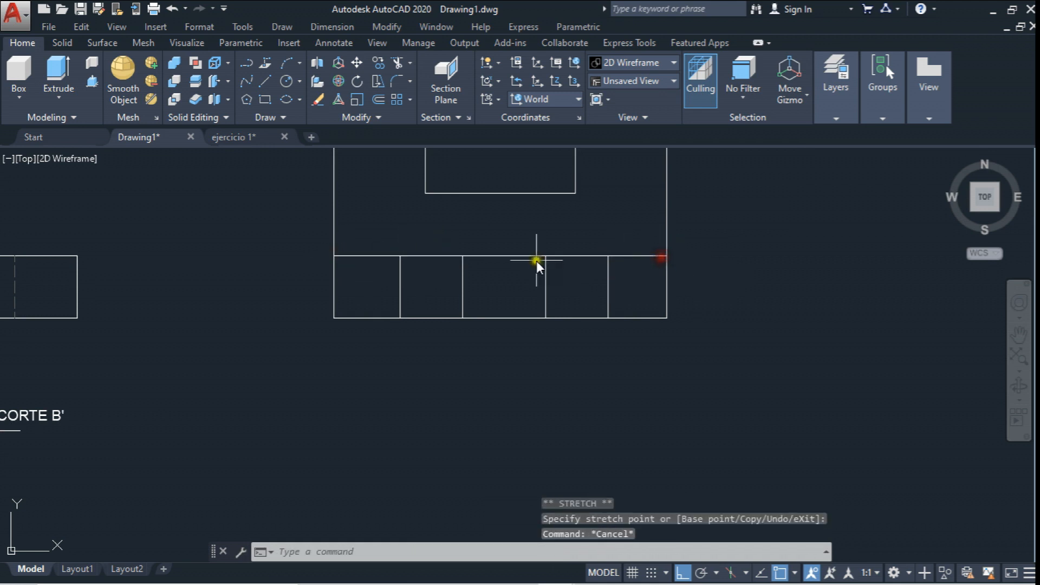
- Hatch the U-shaped region above the base line with the ANSI31 pattern at an increased scale
{"action": "scroll", "coordinate": [497, 232], "scroll_direction": "up", "scroll_amount": 2}
{"action": "left_click", "coordinate": [480, 551]}
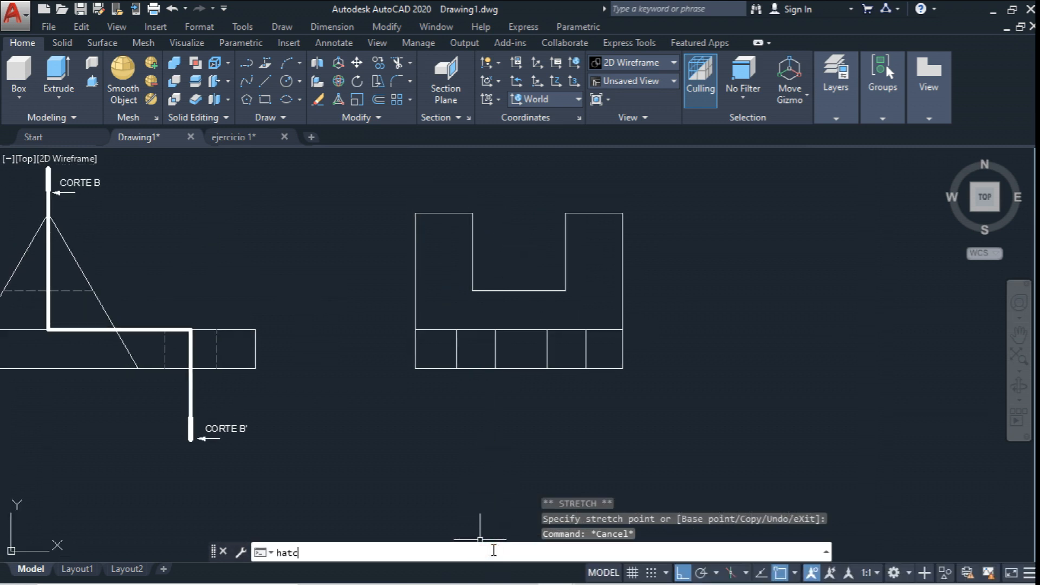
{"action": "type", "text": "hatch"}
{"action": "key", "text": "Return"}
{"action": "left_click", "coordinate": [263, 76]}
{"action": "left_click", "coordinate": [441, 245]}
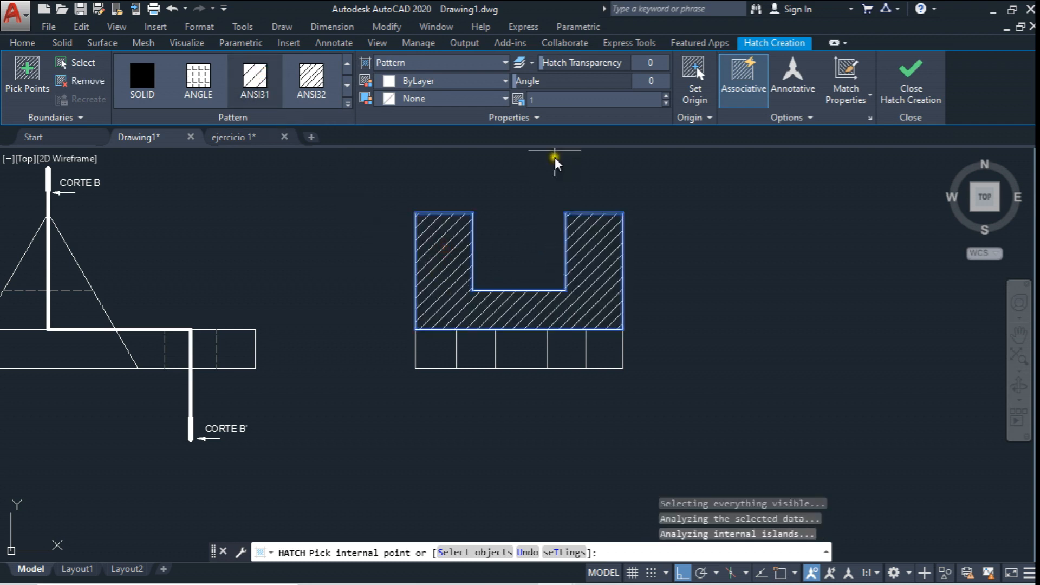
{"action": "left_click", "coordinate": [554, 94]}
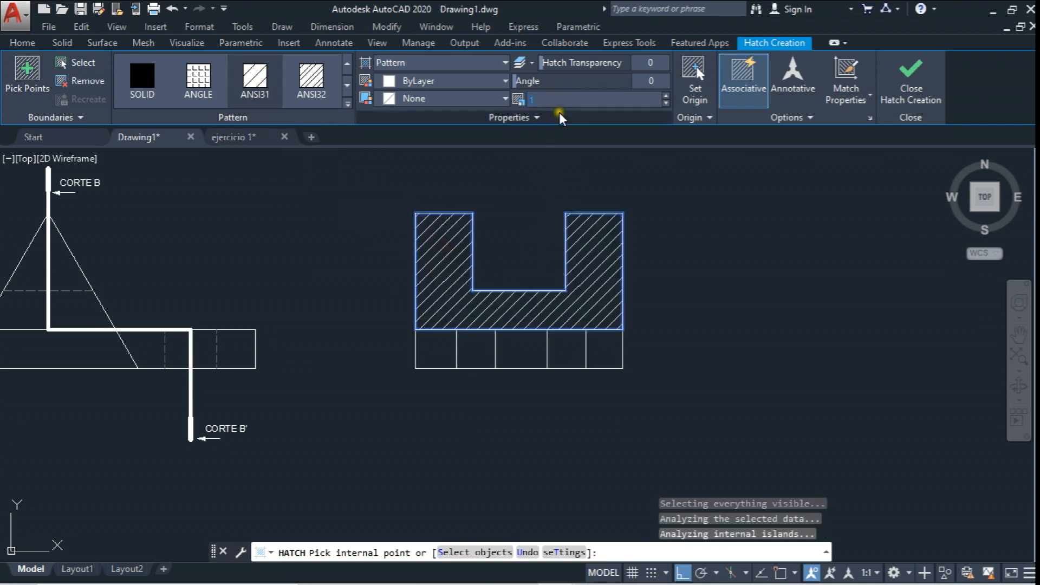
{"action": "key", "text": "Return"}
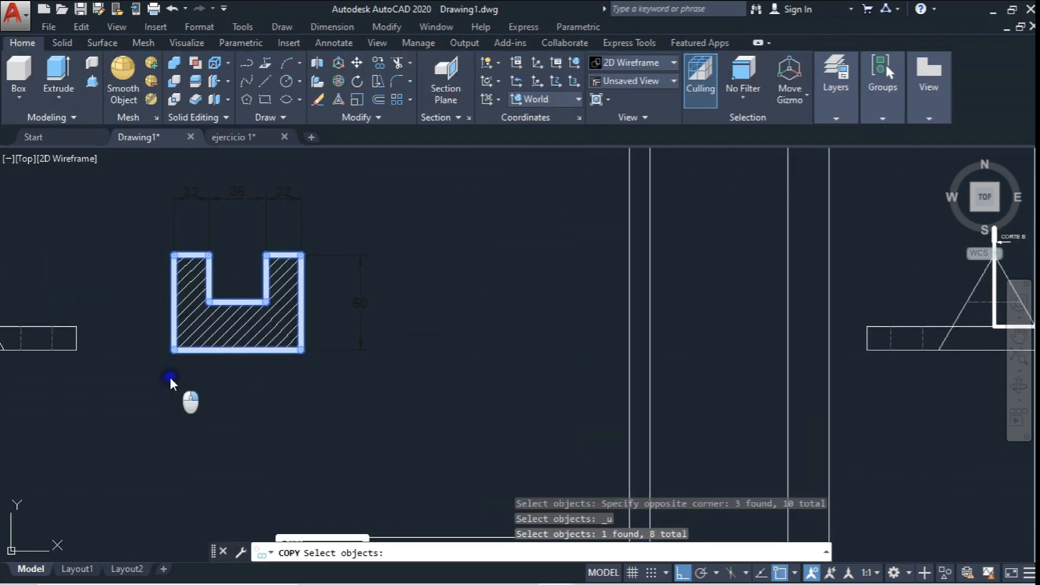
- Copy the thick outline of the CORTE A section onto the hatched CORTE B side view, matching the lower-left corners
{"action": "right_click", "coordinate": [170, 379]}
{"action": "left_click", "coordinate": [173, 347]}
{"action": "scroll", "coordinate": [173, 347], "scroll_direction": "down", "scroll_amount": 4}
{"action": "scroll", "coordinate": [326, 324], "scroll_direction": "up", "scroll_amount": 5}
{"action": "scroll", "coordinate": [326, 323], "scroll_direction": "up", "scroll_amount": 2}
{"action": "left_click", "coordinate": [345, 400]}
{"action": "scroll", "coordinate": [489, 314], "scroll_direction": "down", "scroll_amount": 3}
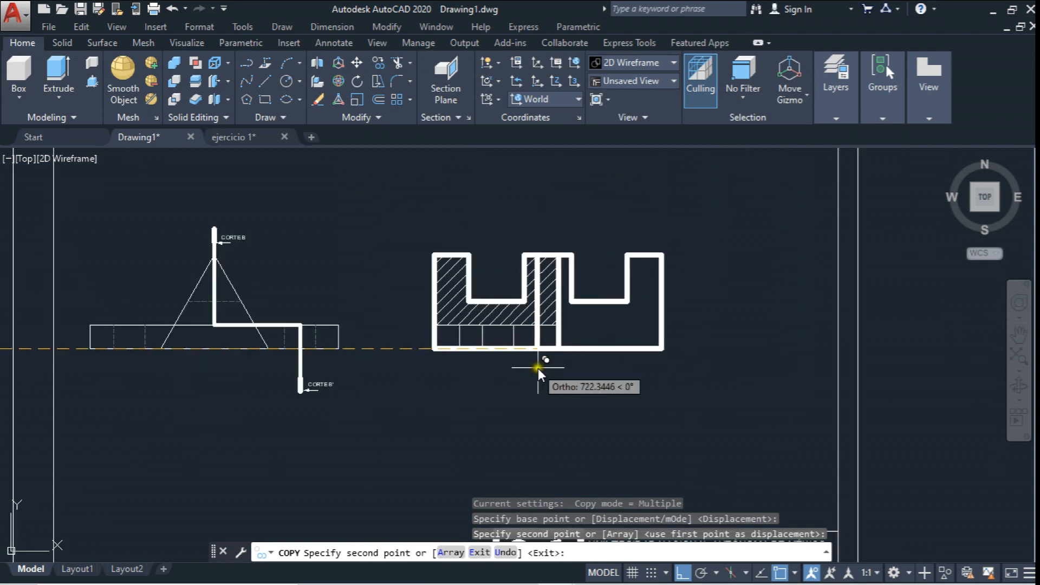
{"action": "key", "text": "Escape"}
{"action": "middle_click_drag", "start_coordinate": [488, 365], "coordinate": [572, 376]}
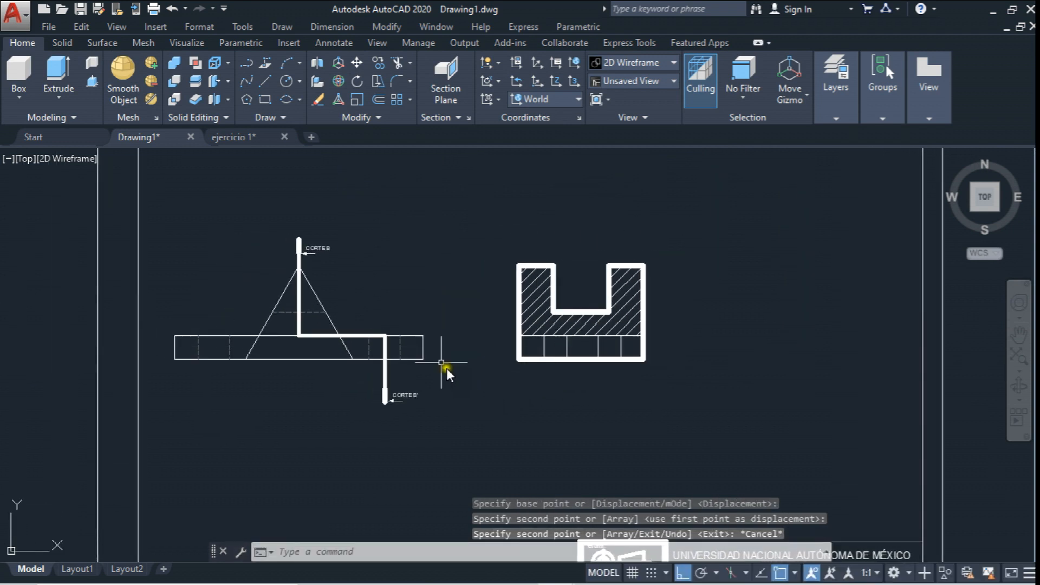
{"action": "scroll", "coordinate": [587, 354], "scroll_direction": "up", "scroll_amount": 2}
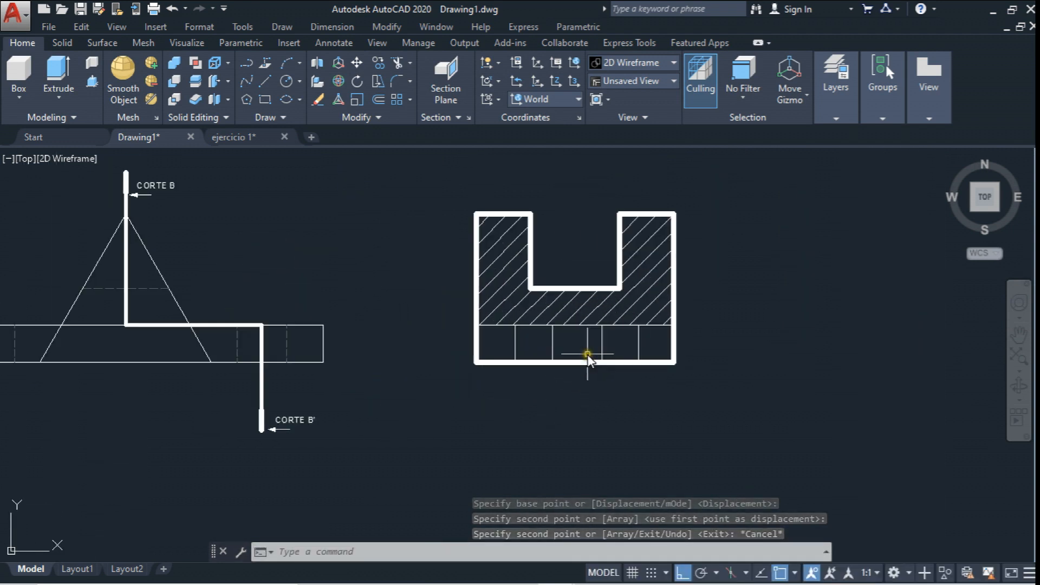
- Move the isometric copy farther right, clear of the CORTE B sheet
{"action": "scroll", "coordinate": [649, 325], "scroll_direction": "down", "scroll_amount": 5}
{"action": "middle_click_drag", "start_coordinate": [722, 304], "coordinate": [576, 277]}
{"action": "scroll", "coordinate": [576, 277], "scroll_direction": "up", "scroll_amount": 2}
{"action": "left_click", "coordinate": [704, 328]}
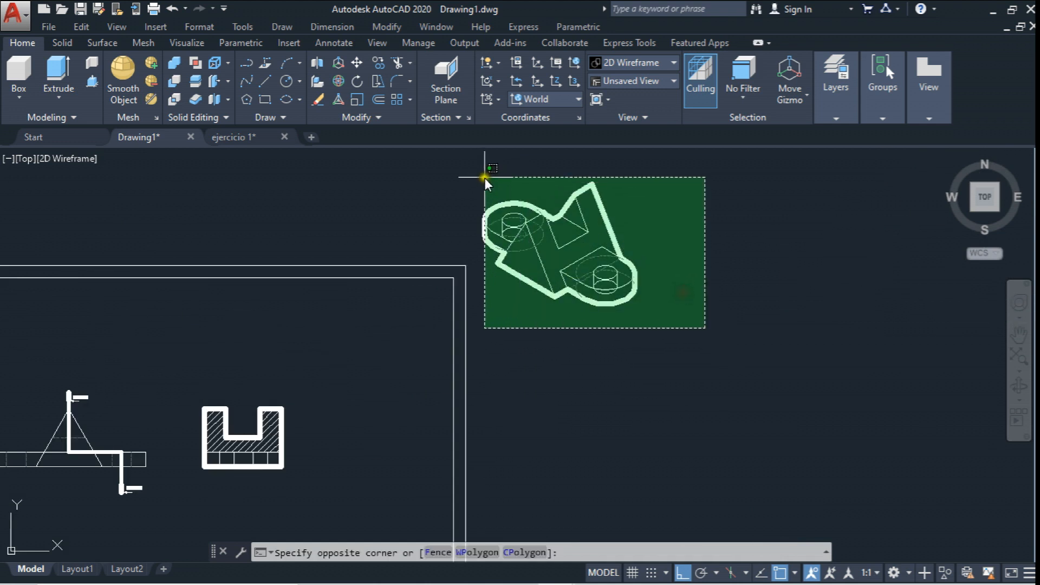
{"action": "left_click", "coordinate": [484, 177]}
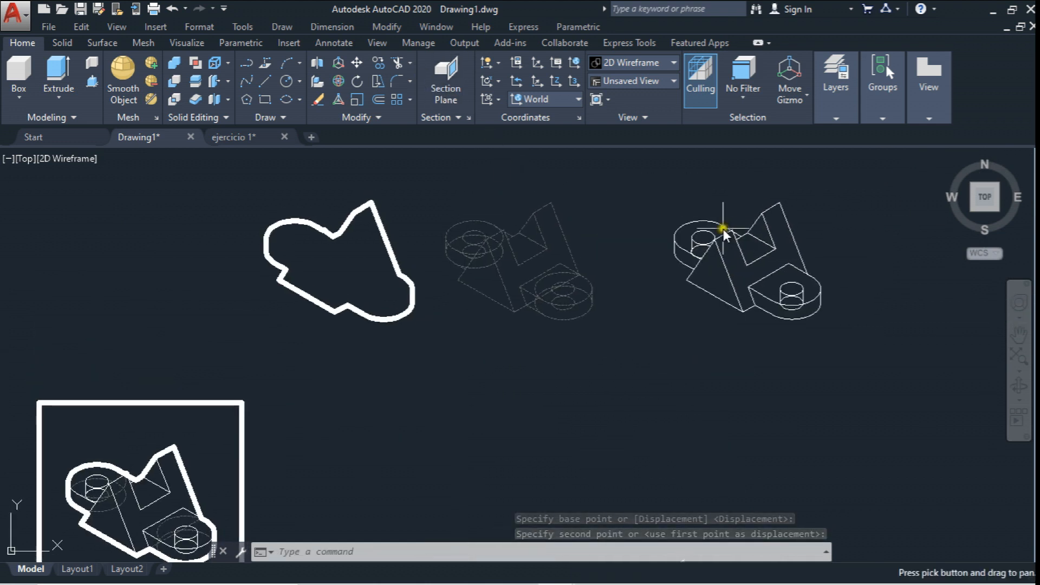
- Copy the thin solid-line isometric figure to the empty area above the two section sheets
{"action": "left_click", "coordinate": [358, 61]}
{"action": "left_click", "coordinate": [376, 64]}
{"action": "left_click", "coordinate": [665, 187]}
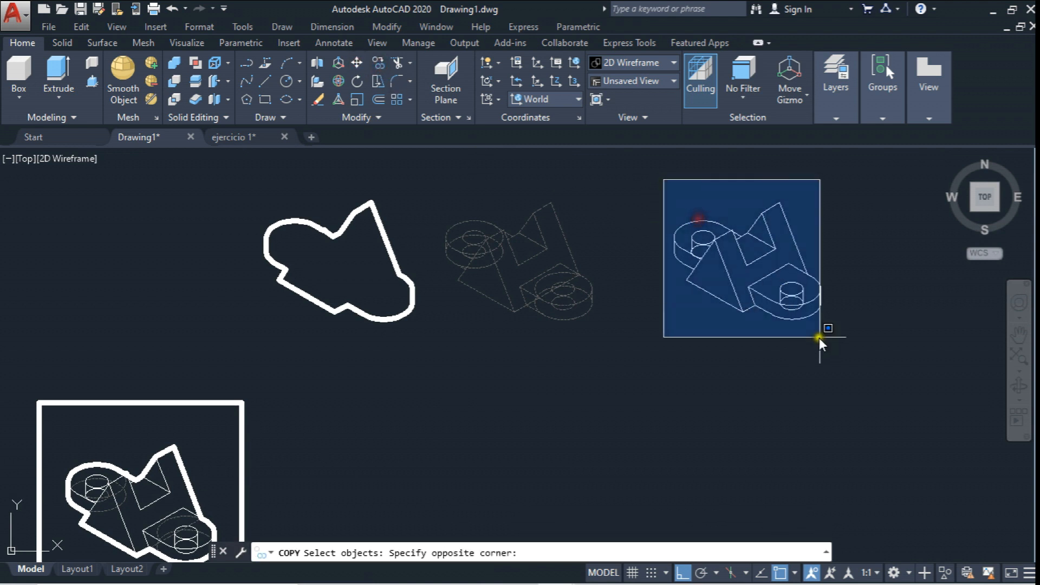
{"action": "left_click", "coordinate": [817, 337]}
{"action": "scroll", "coordinate": [745, 335], "scroll_direction": "down", "scroll_amount": 3}
{"action": "key", "text": "Return"}
{"action": "left_click", "coordinate": [497, 242]}
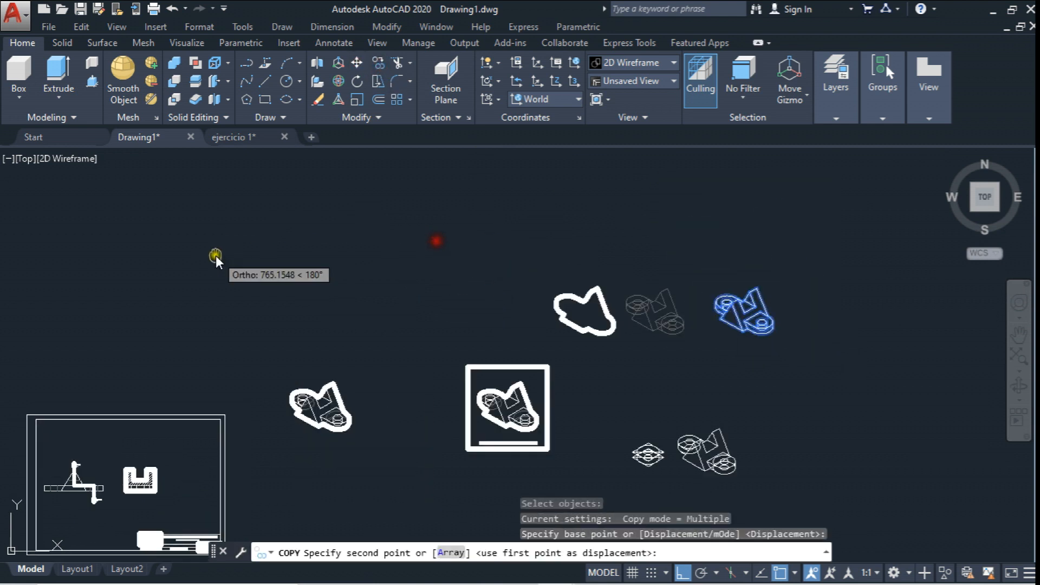
{"action": "middle_click_drag", "start_coordinate": [216, 251], "coordinate": [653, 162]}
{"action": "left_click", "coordinate": [218, 233]}
{"action": "key", "text": "Escape"}
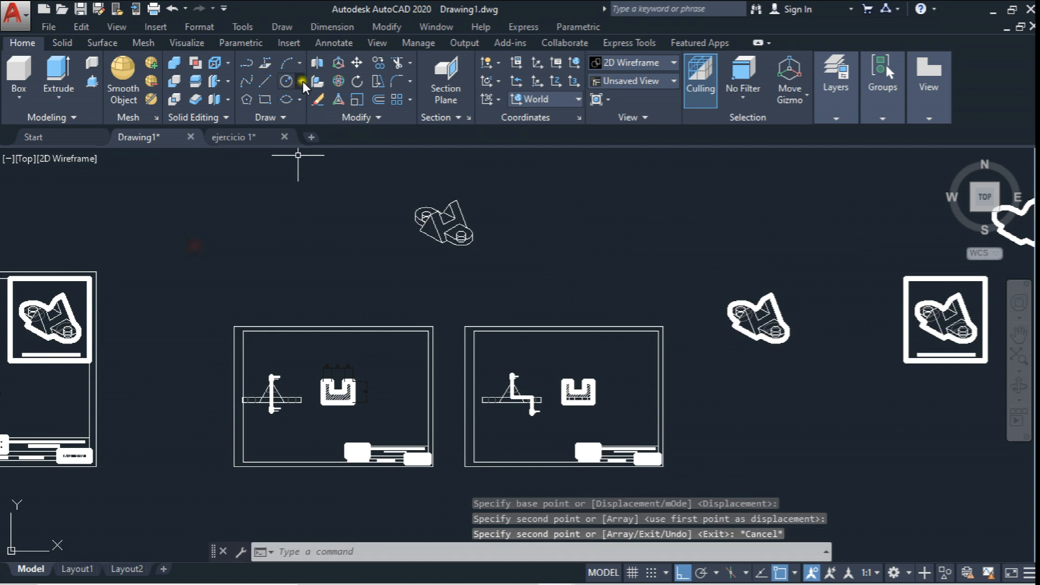
- Move the copied solid-line isometric to a new position in the space above the section sheets
{"action": "left_click", "coordinate": [356, 62]}
{"action": "left_click", "coordinate": [377, 163]}
{"action": "left_click", "coordinate": [482, 247]}
{"action": "key", "text": "Return"}
{"action": "left_click", "coordinate": [531, 191]}
{"action": "left_click", "coordinate": [531, 242]}
{"action": "scroll", "coordinate": [441, 267], "scroll_direction": "up", "scroll_amount": 5}
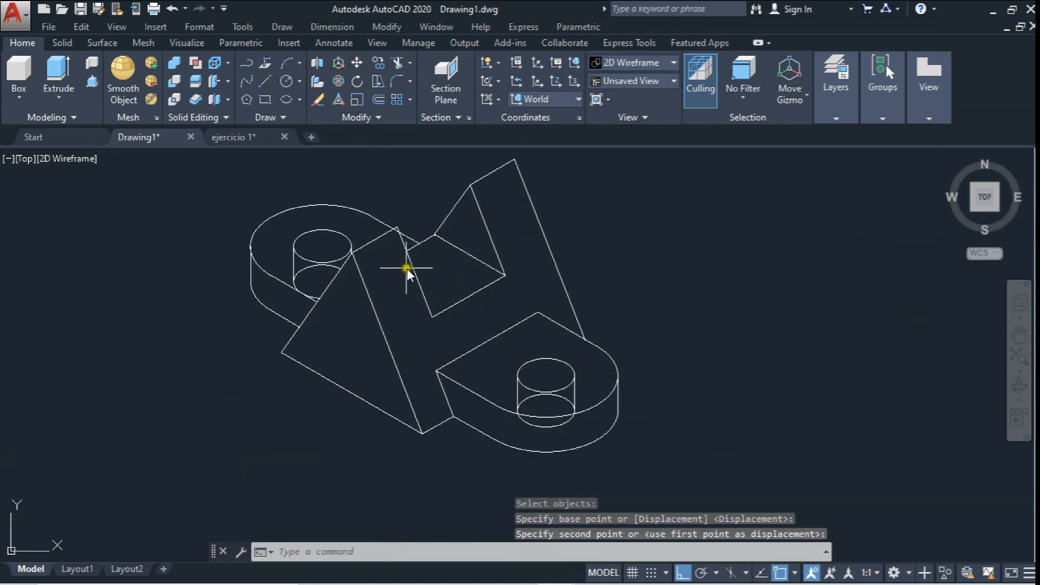
{"action": "left_click", "coordinate": [362, 224]}
{"action": "left_click", "coordinate": [363, 366]}
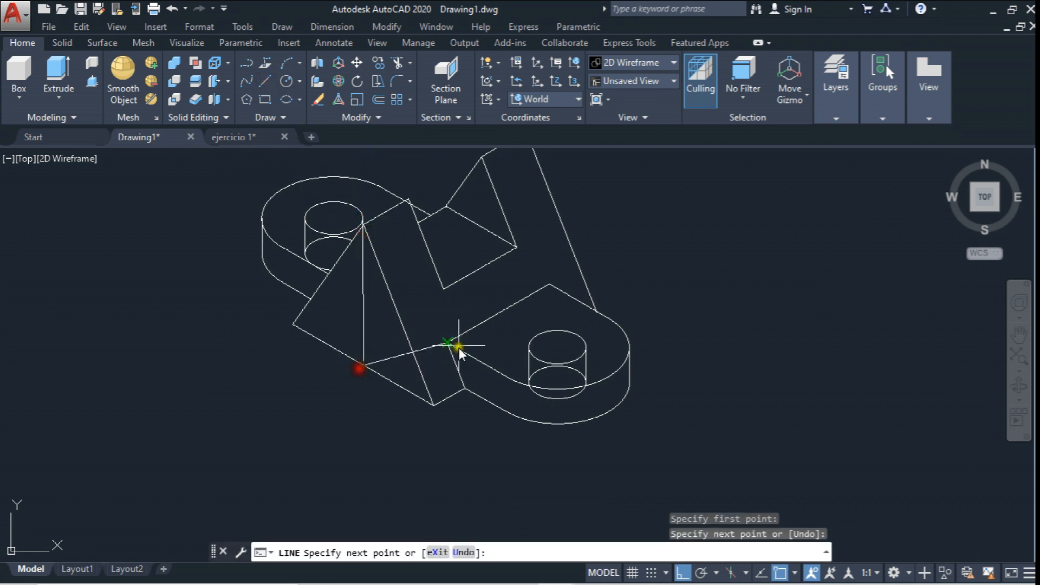
{"action": "key", "text": "Escape"}
{"action": "left_click", "coordinate": [379, 321]}
{"action": "left_click", "coordinate": [360, 330]}
{"action": "key", "text": "Delete"}
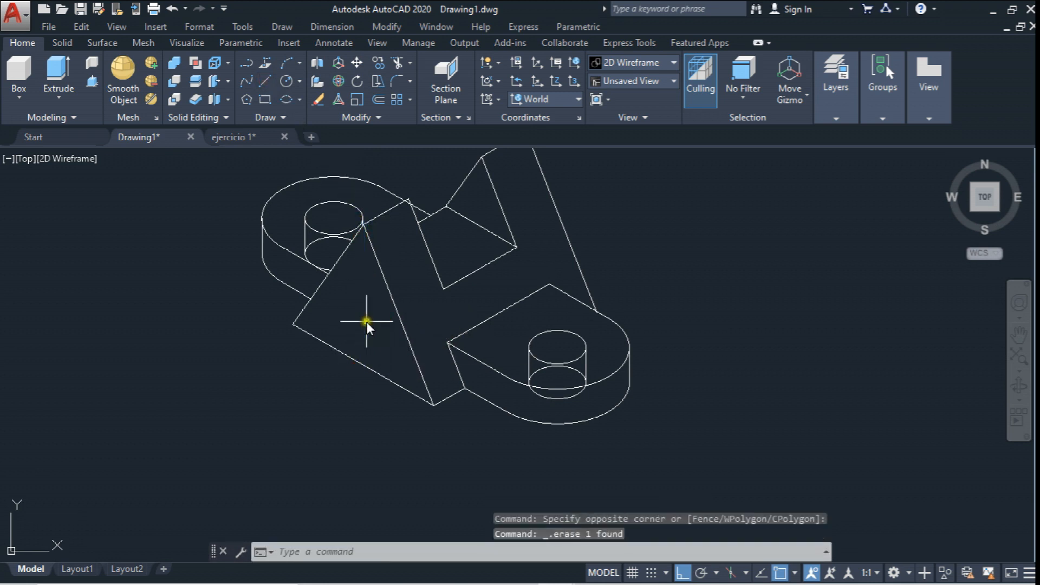
- Draw a vertical line from the front rib's apex down past the base edge of the isometric copy
{"action": "left_click", "coordinate": [265, 82]}
{"action": "left_click", "coordinate": [362, 224]}
{"action": "left_click", "coordinate": [382, 427]}
{"action": "key", "text": "Escape"}
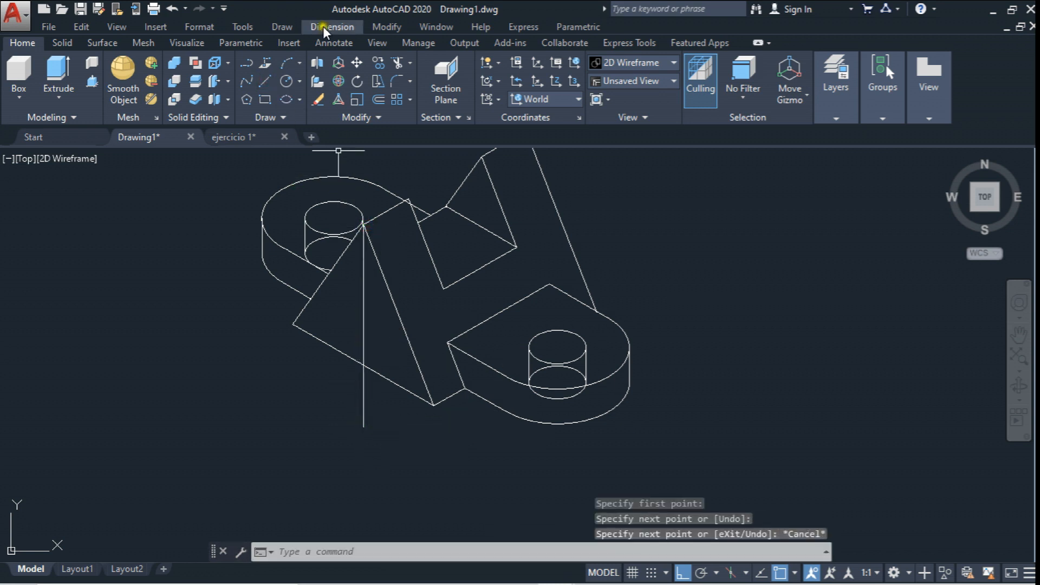
- Copy the vertical line from the front rib's apex to the outer apex of the rear rib
{"action": "left_click", "coordinate": [357, 63]}
{"action": "left_click", "coordinate": [380, 296]}
{"action": "left_click", "coordinate": [343, 326]}
{"action": "key", "text": "Return"}
{"action": "left_click", "coordinate": [363, 222]}
{"action": "middle_click_drag", "start_coordinate": [478, 203], "coordinate": [437, 274]}
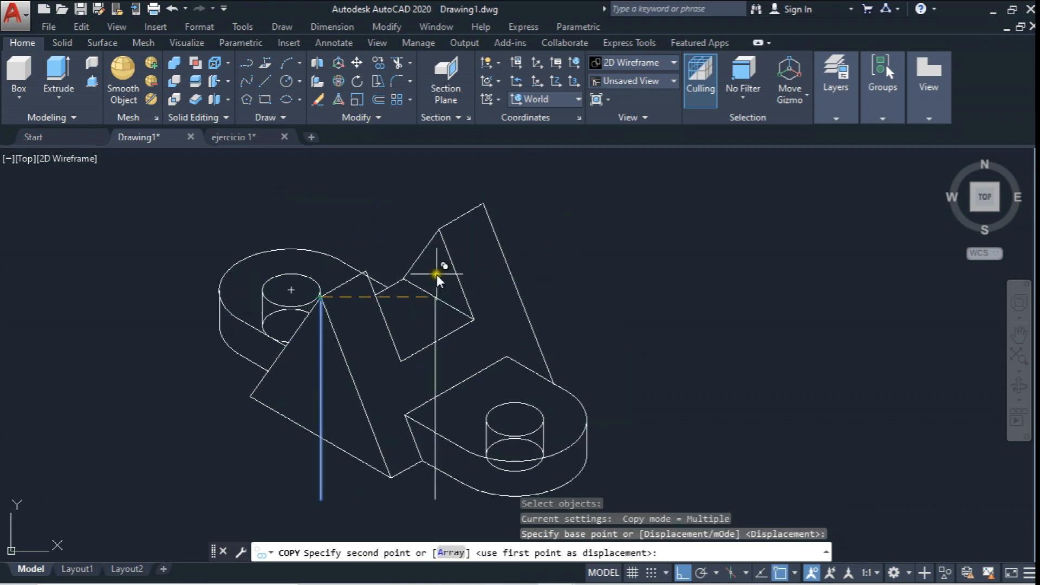
{"action": "left_click", "coordinate": [483, 201]}
{"action": "middle_click_drag", "start_coordinate": [500, 239], "coordinate": [504, 192]}
{"action": "key", "text": "Escape"}
{"action": "middle_click_drag", "start_coordinate": [372, 206], "coordinate": [366, 186]}
- Copy the near lug's straight inner top edge to the point where the front vertical line crosses the base edge
{"action": "left_click", "coordinate": [379, 63]}
{"action": "left_click", "coordinate": [442, 323]}
{"action": "key", "text": "Return"}
{"action": "left_click", "coordinate": [406, 344]}
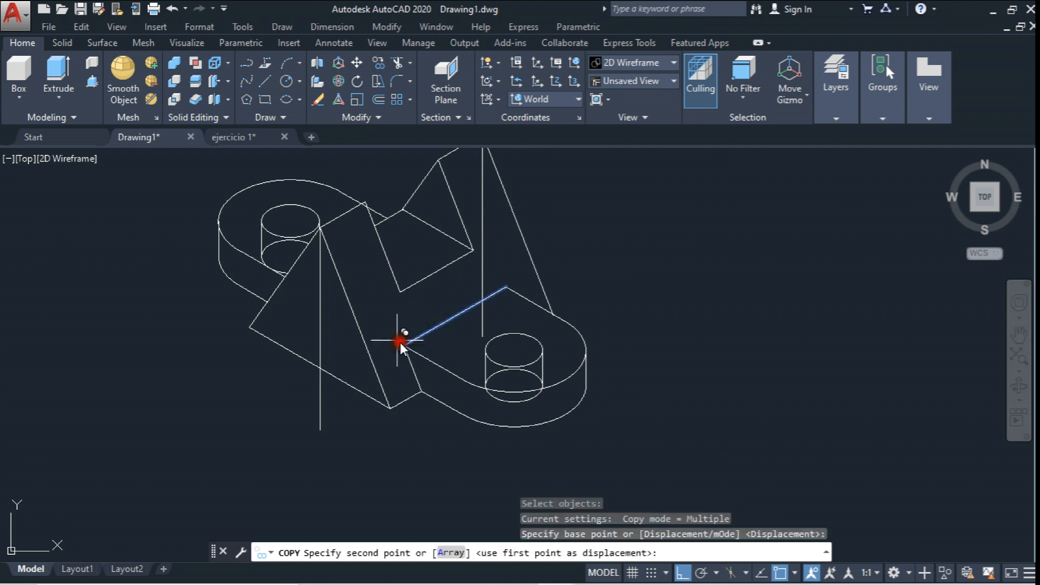
{"action": "left_click", "coordinate": [320, 368]}
{"action": "key", "text": "Escape"}
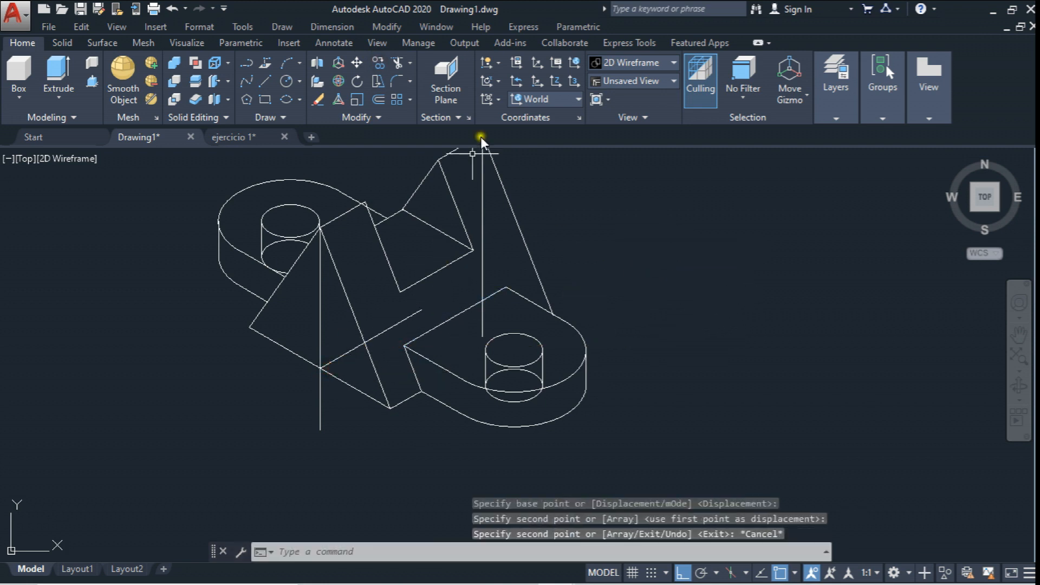
- Extend the copied base line up to the vertical line dropped from the rear rib's outer apex
{"action": "left_click", "coordinate": [407, 66]}
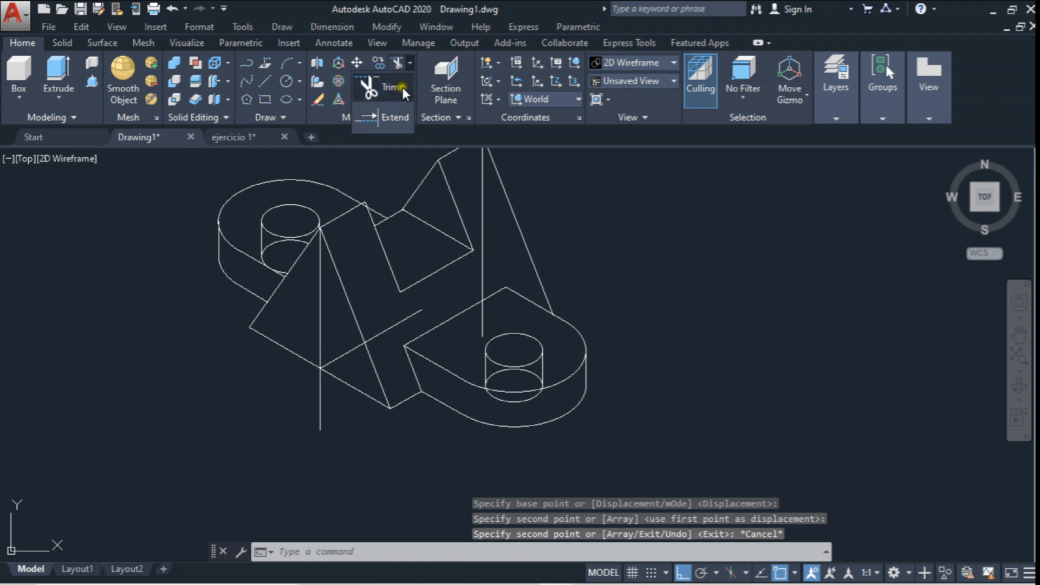
{"action": "left_click", "coordinate": [397, 117]}
{"action": "left_click", "coordinate": [486, 268]}
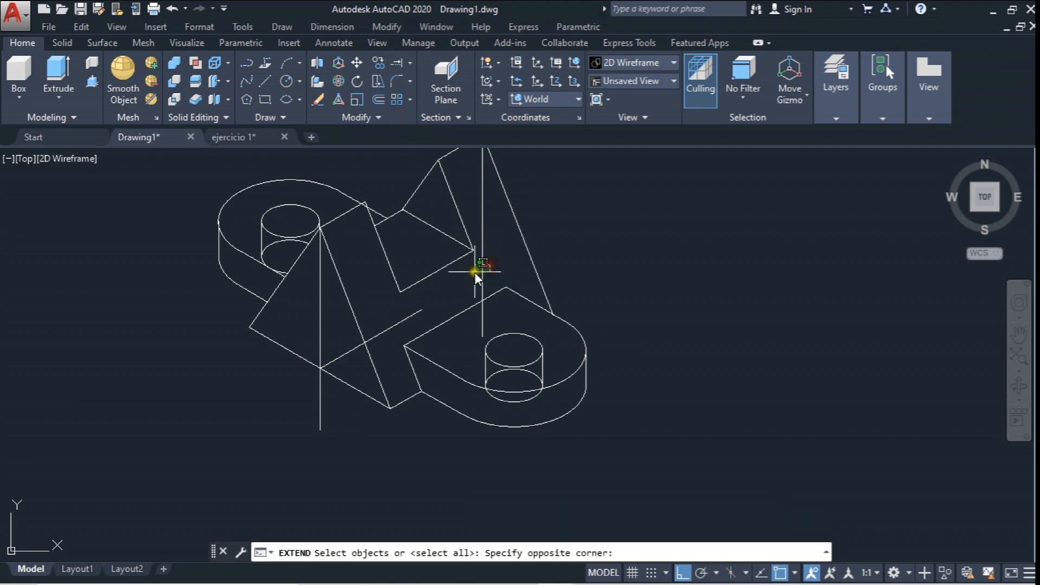
{"action": "left_click", "coordinate": [466, 284]}
{"action": "left_click", "coordinate": [428, 301]}
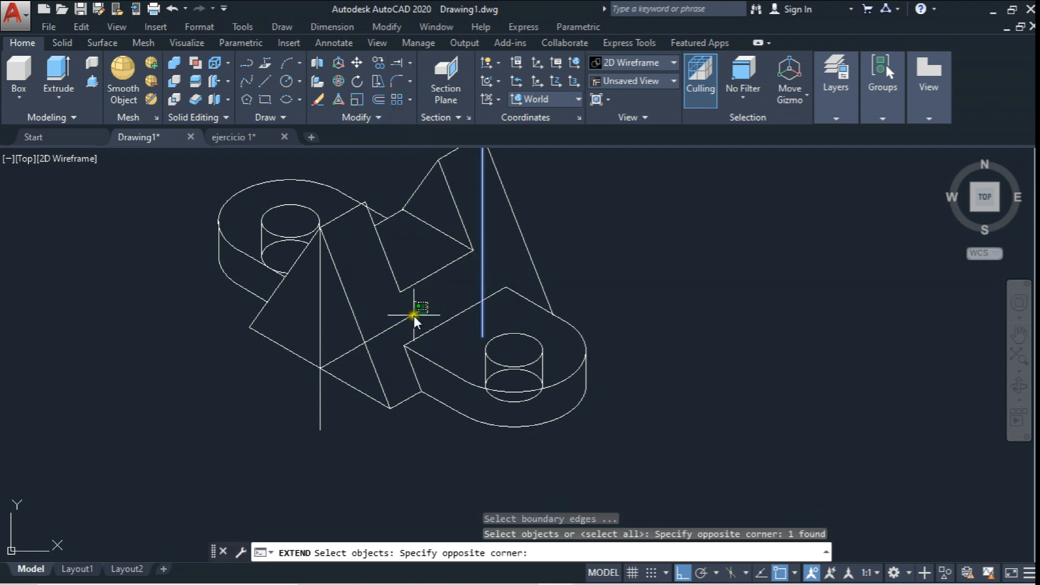
{"action": "left_click", "coordinate": [413, 316]}
{"action": "right_click", "coordinate": [361, 290]}
{"action": "left_click", "coordinate": [411, 313]}
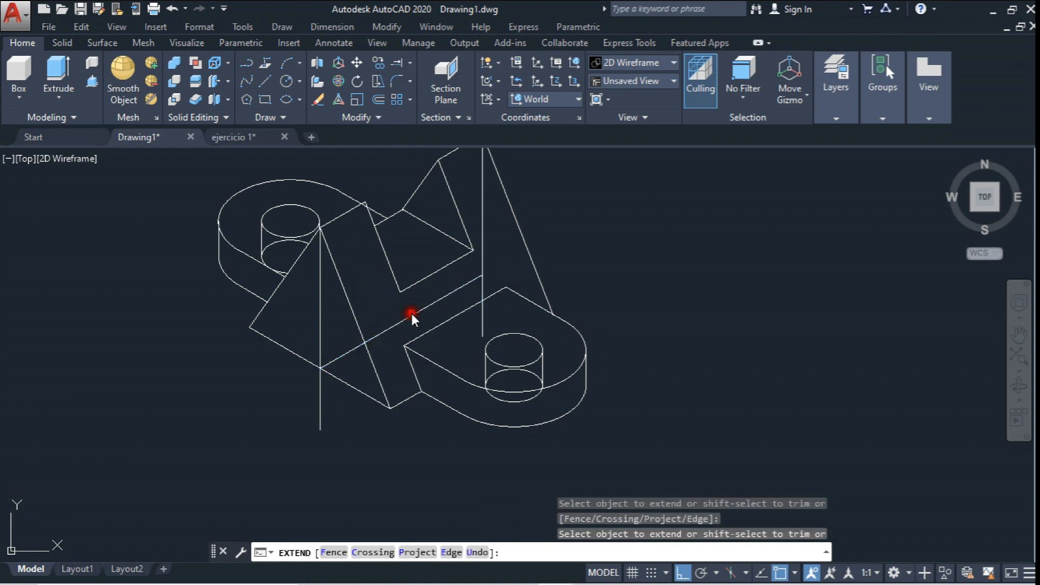
{"action": "middle_click_drag", "start_coordinate": [468, 270], "coordinate": [471, 275]}
{"action": "scroll", "coordinate": [471, 273], "scroll_direction": "down", "scroll_amount": 2}
{"action": "scroll", "coordinate": [446, 236], "scroll_direction": "up", "scroll_amount": 2}
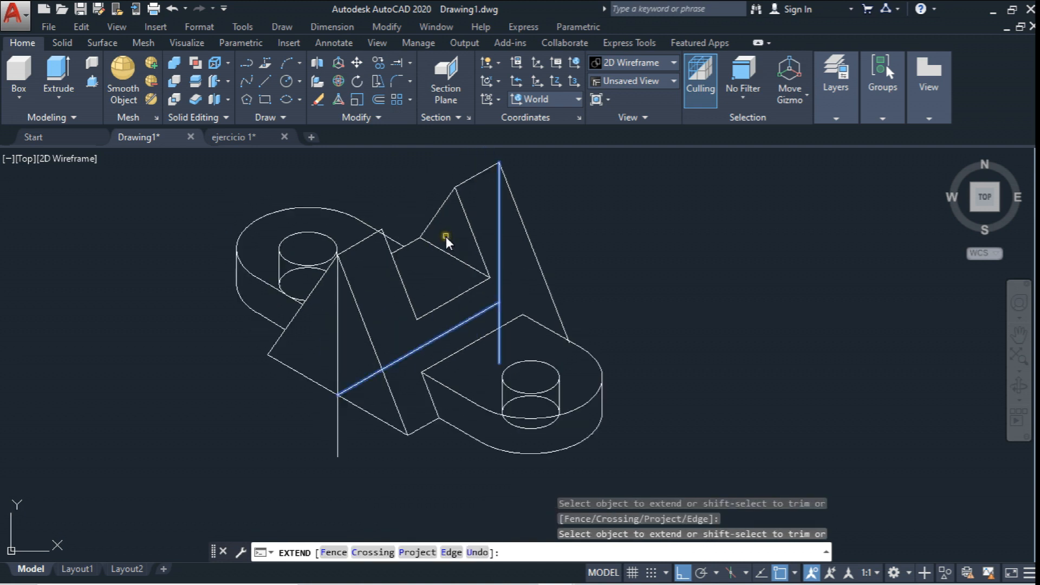
{"action": "middle_click_drag", "start_coordinate": [446, 236], "coordinate": [456, 200]}
{"action": "middle_click_drag", "start_coordinate": [418, 248], "coordinate": [427, 264]}
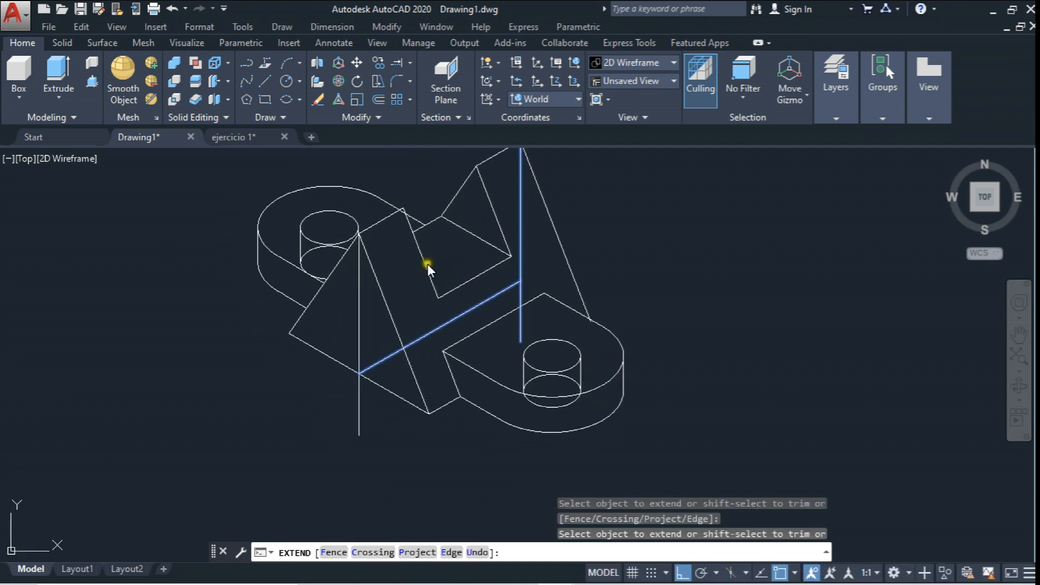
- Copy the front vertical line to the two remaining inner top corners of the front and rear ribs
{"action": "left_click", "coordinate": [378, 63]}
{"action": "left_click", "coordinate": [373, 291]}
{"action": "left_click", "coordinate": [343, 313]}
{"action": "right_click", "coordinate": [343, 313]}
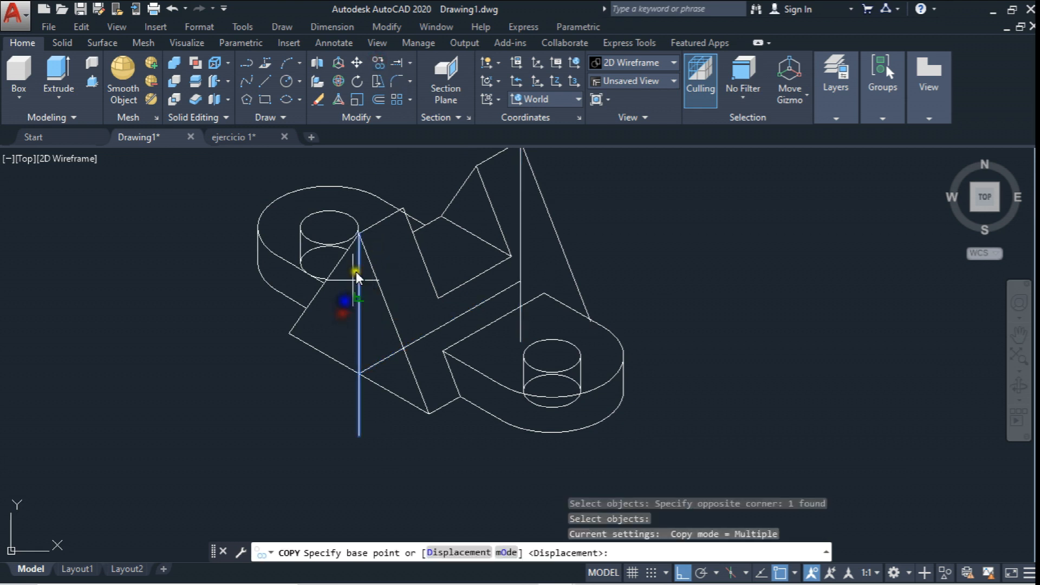
{"action": "left_click", "coordinate": [358, 234]}
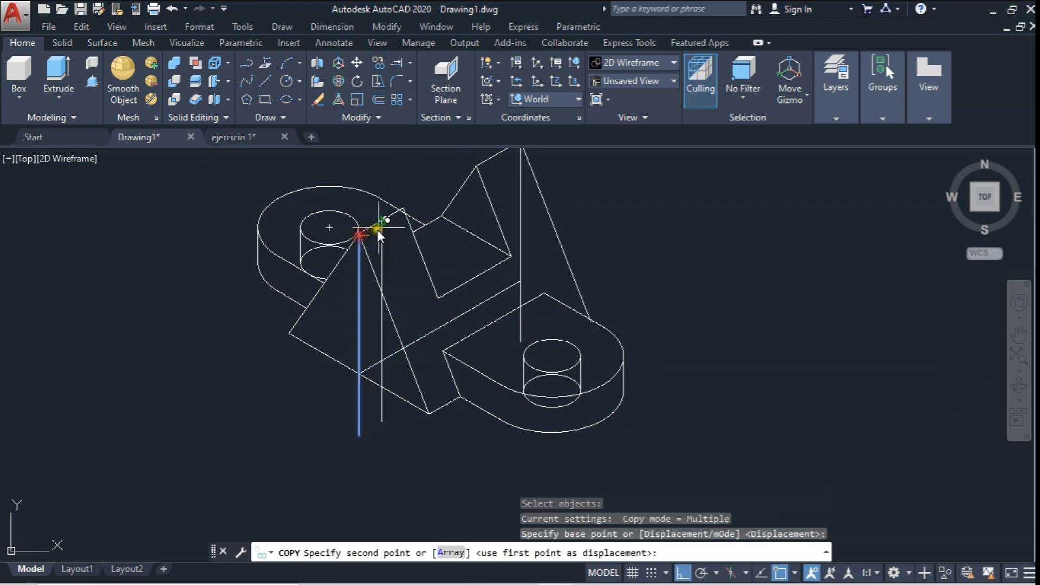
{"action": "left_click", "coordinate": [403, 208]}
{"action": "left_click", "coordinate": [477, 165]}
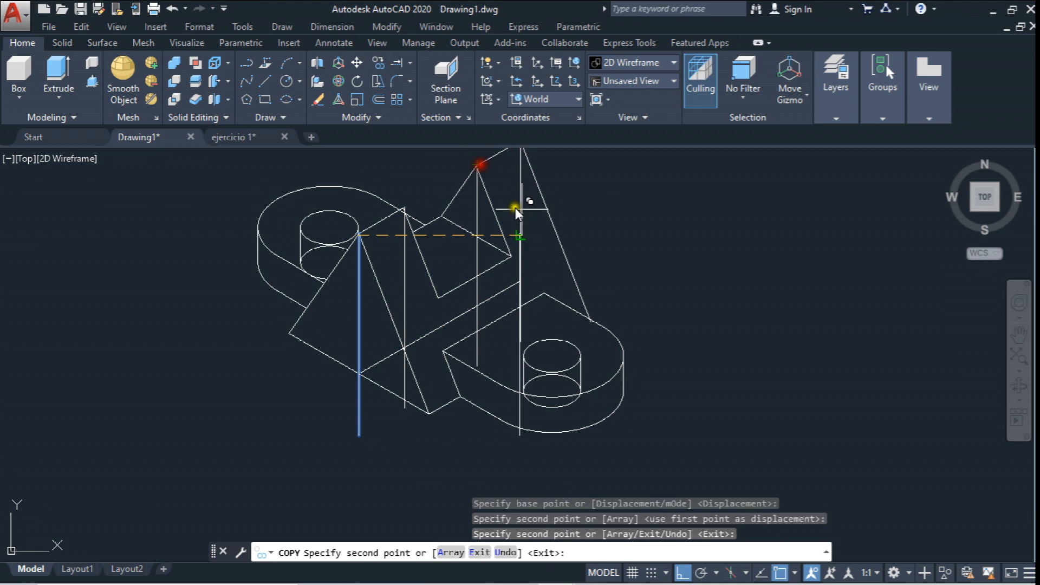
{"action": "key", "text": "Escape"}
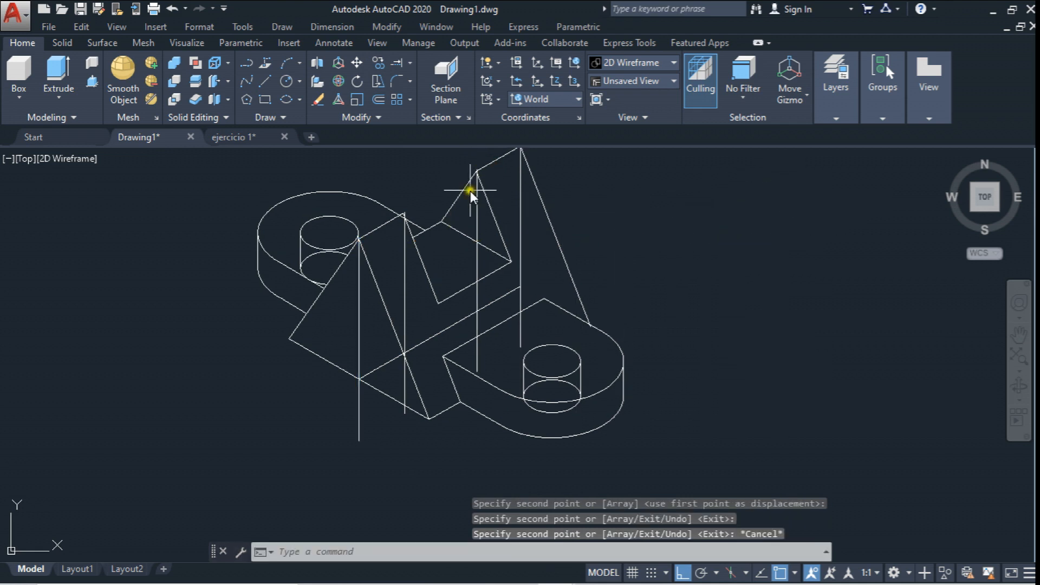
- Copy the near edge of the notch floor to where the inner rear vertical line crosses the floor's side edge
{"action": "left_click", "coordinate": [377, 62]}
{"action": "left_click", "coordinate": [501, 268]}
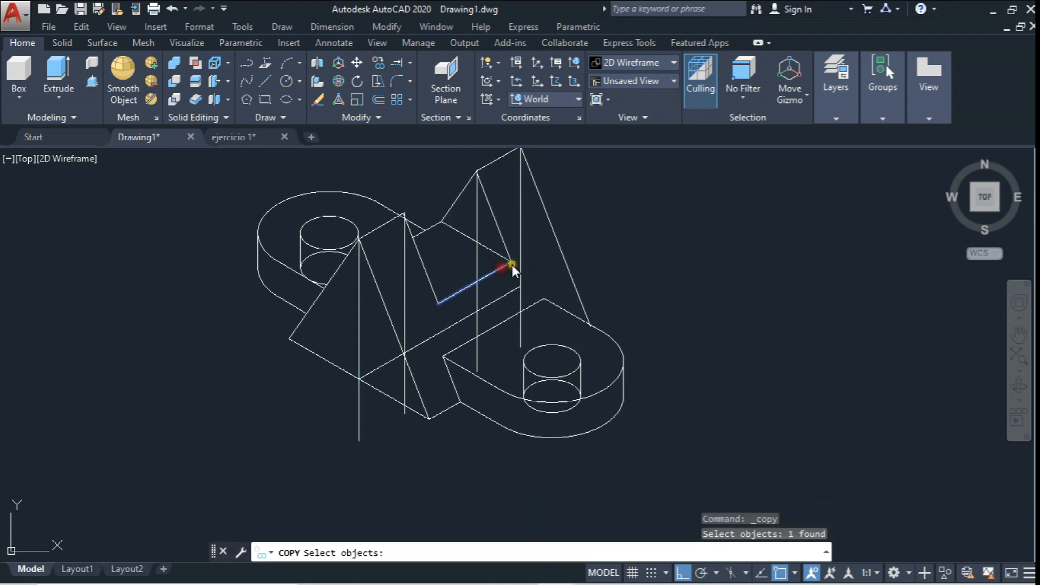
{"action": "key", "text": "Return"}
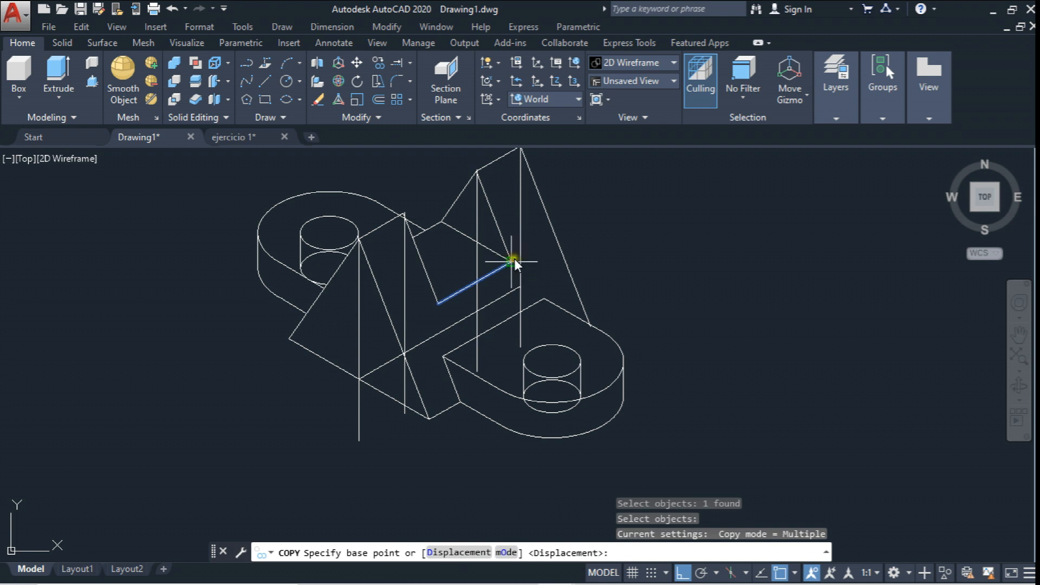
{"action": "left_click", "coordinate": [513, 260]}
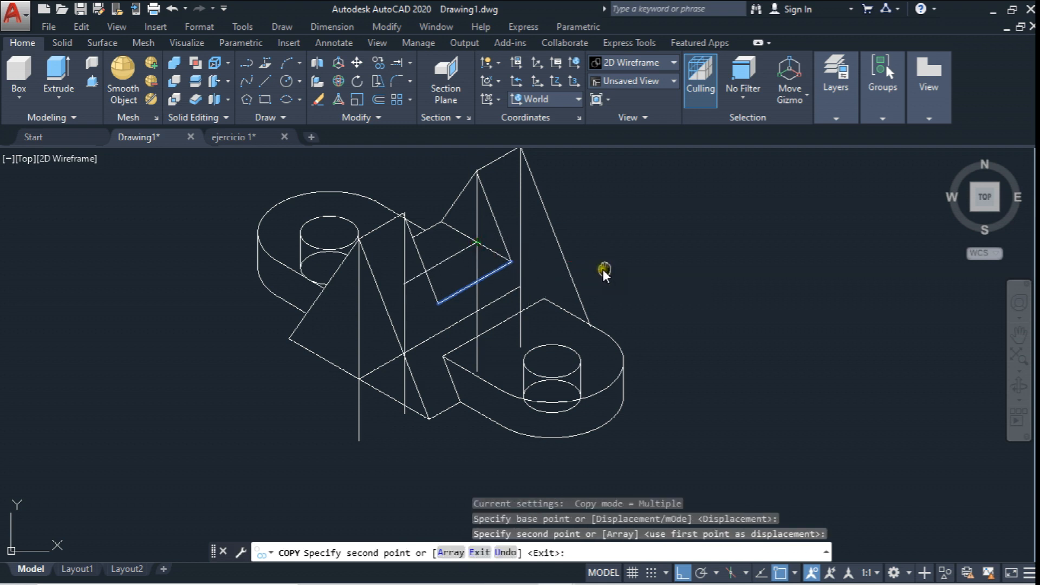
{"action": "key", "text": "Escape"}
- Erase the sloping rib edges on the near side of the vertical cutting lines
{"action": "scroll", "coordinate": [410, 265], "scroll_direction": "up", "scroll_amount": 2}
{"action": "left_click", "coordinate": [412, 310]}
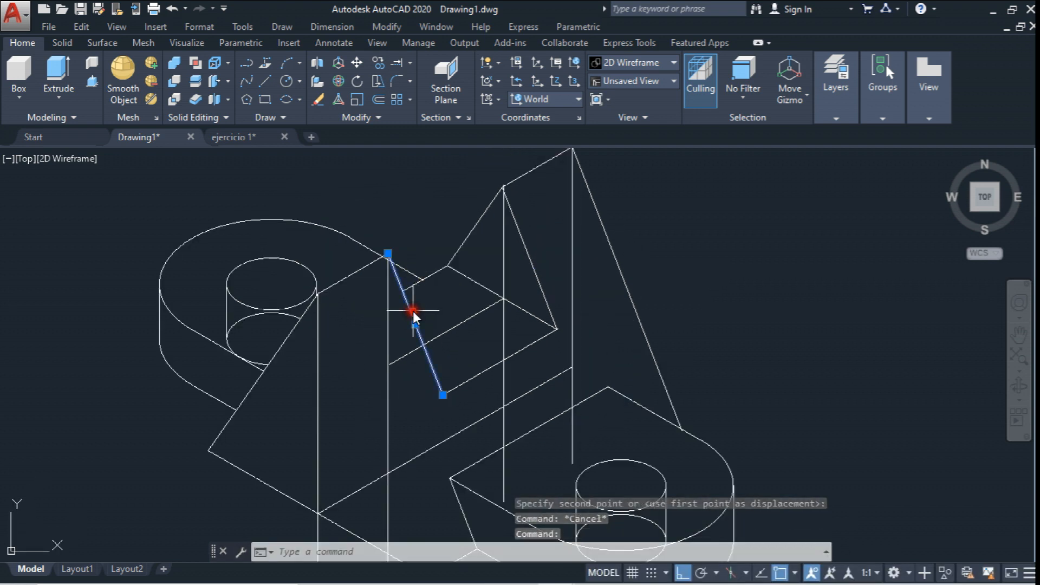
{"action": "key", "text": "Delete"}
{"action": "left_click", "coordinate": [514, 220]}
{"action": "key", "text": "Delete"}
{"action": "scroll", "coordinate": [495, 167], "scroll_direction": "up", "scroll_amount": 4}
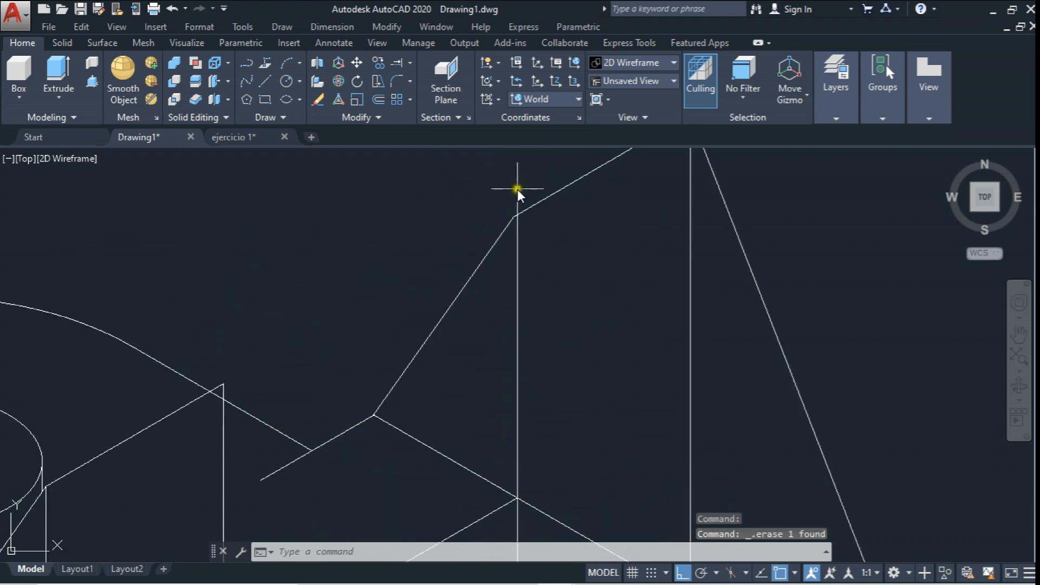
{"action": "key", "text": "Delete"}
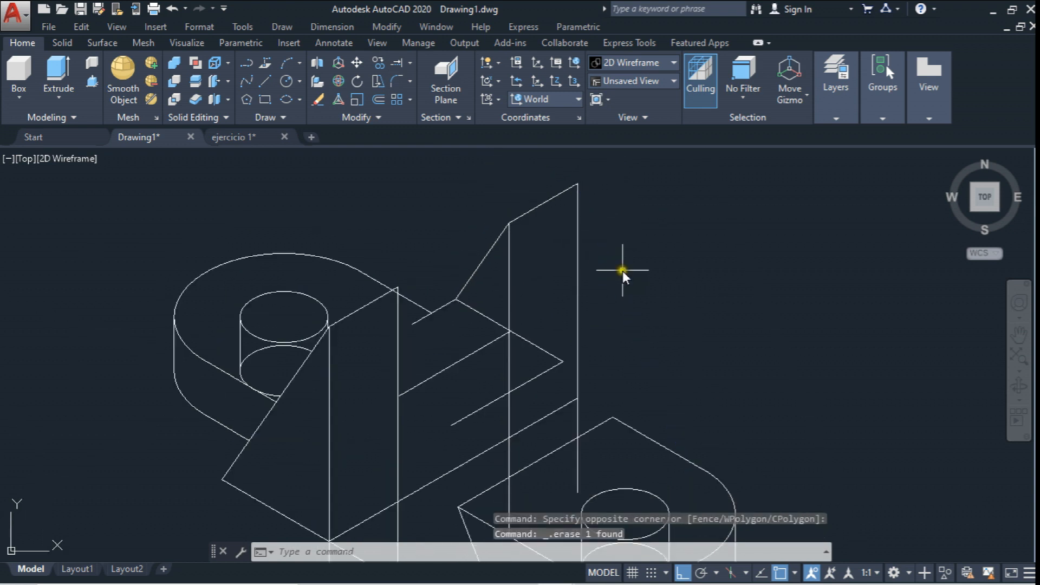
- Extend the far edge of the notch floor to the inner front vertical line
{"action": "middle_click_drag", "start_coordinate": [622, 251], "coordinate": [623, 218]}
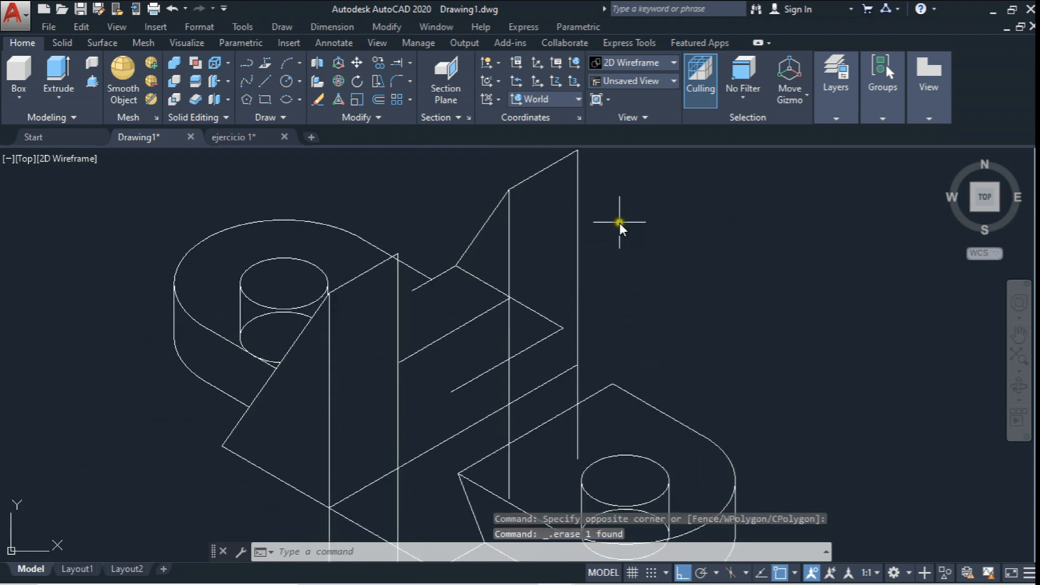
{"action": "middle_click_drag", "start_coordinate": [428, 280], "coordinate": [442, 261]}
{"action": "left_click", "coordinate": [341, 82]}
{"action": "left_click", "coordinate": [403, 298]}
{"action": "left_click", "coordinate": [426, 279]}
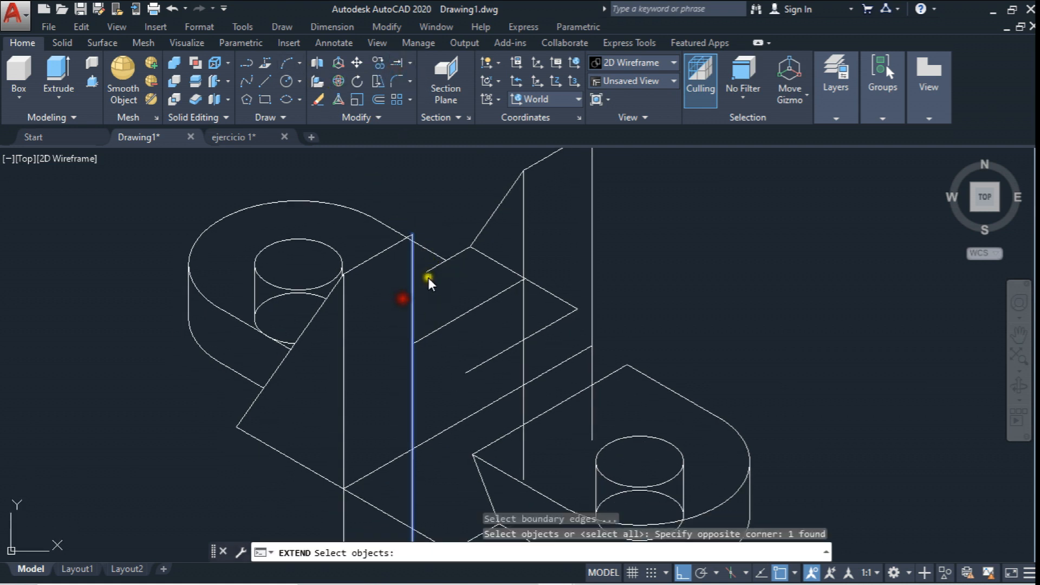
{"action": "left_click", "coordinate": [435, 264]}
{"action": "key", "text": "Return"}
{"action": "left_click", "coordinate": [430, 265]}
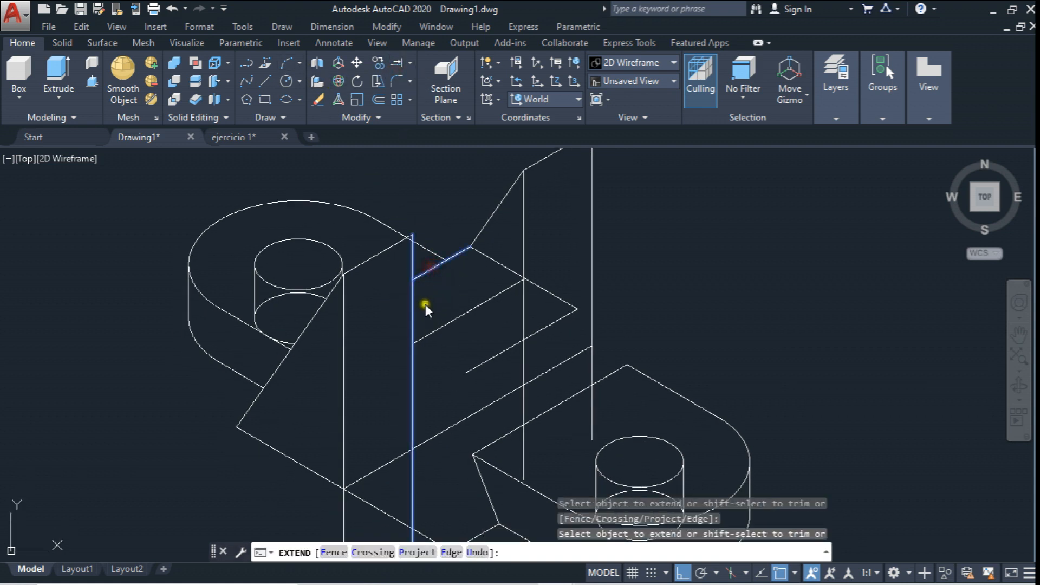
{"action": "key", "text": "Escape"}
- Trim the inner rear vertical line and the notch floor's side edge beyond their intersection
{"action": "left_click", "coordinate": [410, 62]}
{"action": "left_click", "coordinate": [399, 89]}
{"action": "scroll", "coordinate": [473, 300], "scroll_direction": "up", "scroll_amount": 2}
{"action": "left_click", "coordinate": [470, 195]}
{"action": "left_click", "coordinate": [450, 205]}
{"action": "key", "text": "Return"}
{"action": "left_click", "coordinate": [499, 278]}
{"action": "left_click", "coordinate": [483, 318]}
{"action": "key", "text": "Escape"}
- Erase the original near edge of the notch floor left outside the cut
{"action": "left_click", "coordinate": [508, 315]}
{"action": "left_click", "coordinate": [476, 348]}
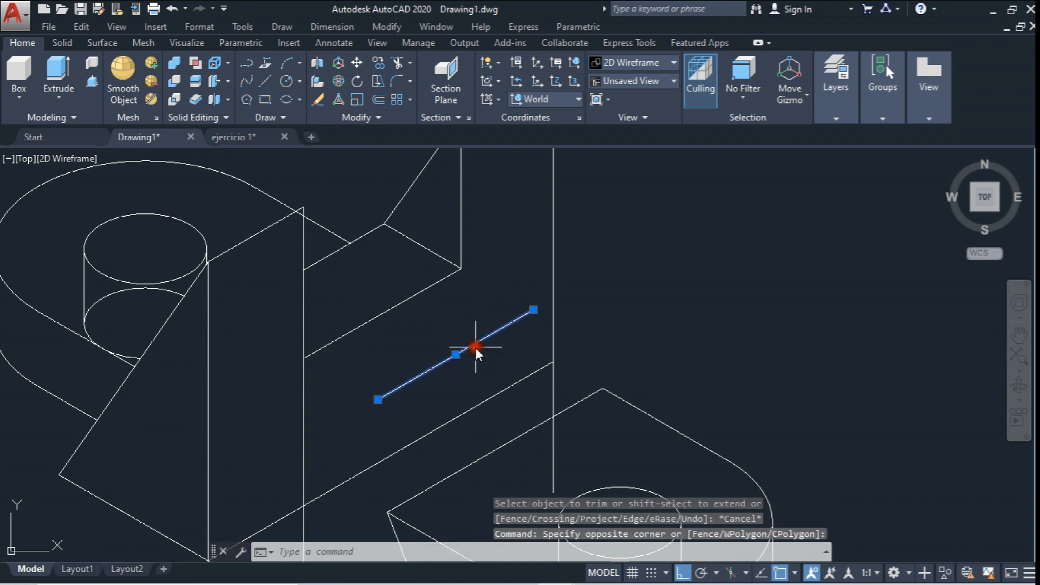
{"action": "key", "text": "Delete"}
{"action": "middle_click_drag", "start_coordinate": [359, 362], "coordinate": [362, 321]}
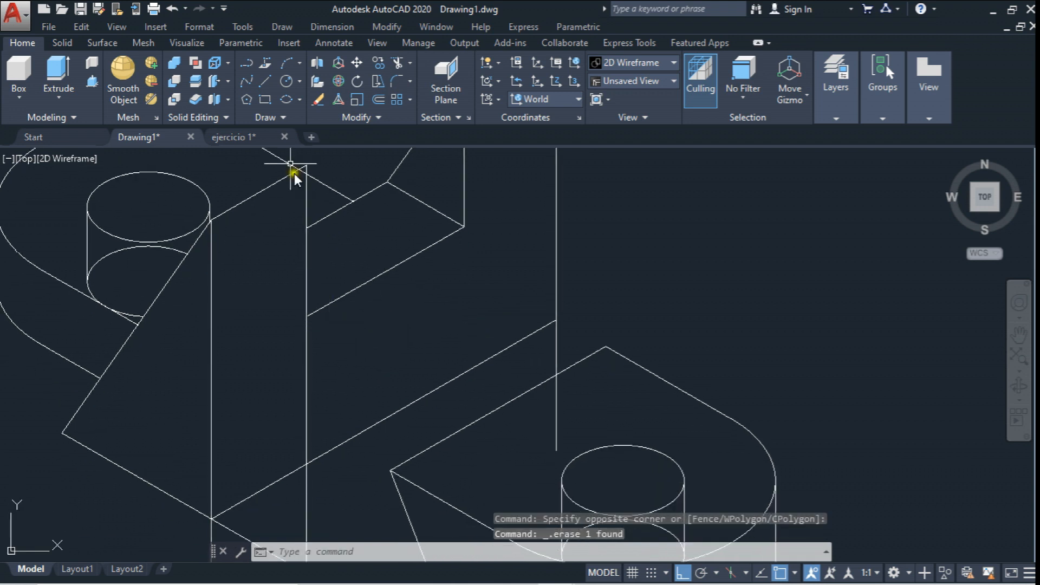
- Extend the copied notch floor edge to meet the inner front vertical line
{"action": "left_click", "coordinate": [398, 63]}
{"action": "scroll", "coordinate": [344, 241], "scroll_direction": "up", "scroll_amount": 2}
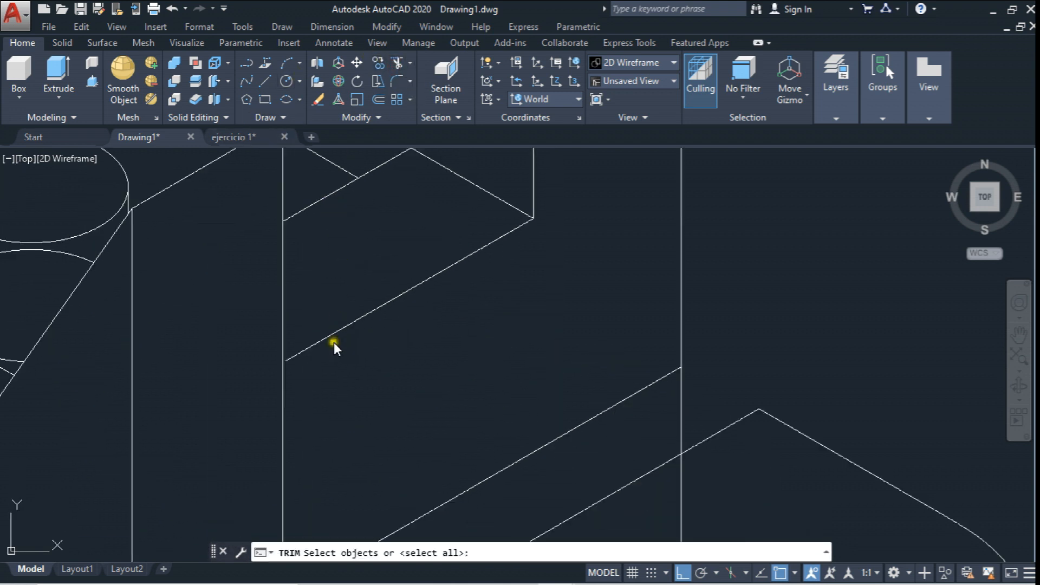
{"action": "key", "text": "Escape"}
{"action": "left_click", "coordinate": [410, 63]}
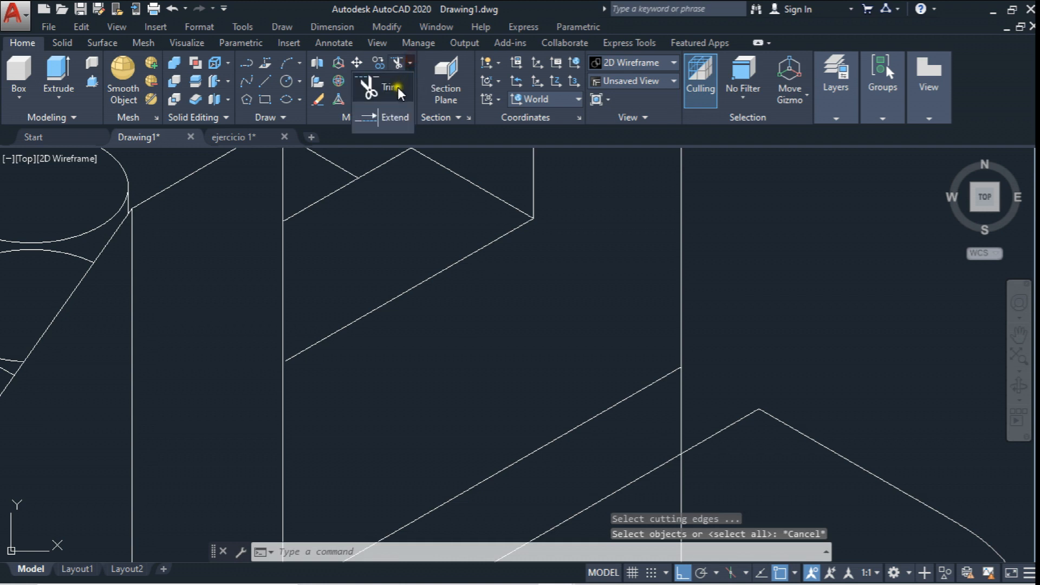
{"action": "left_click", "coordinate": [392, 118]}
{"action": "left_click_drag", "start_coordinate": [324, 407], "coordinate": [249, 311]}
{"action": "key", "text": "Return"}
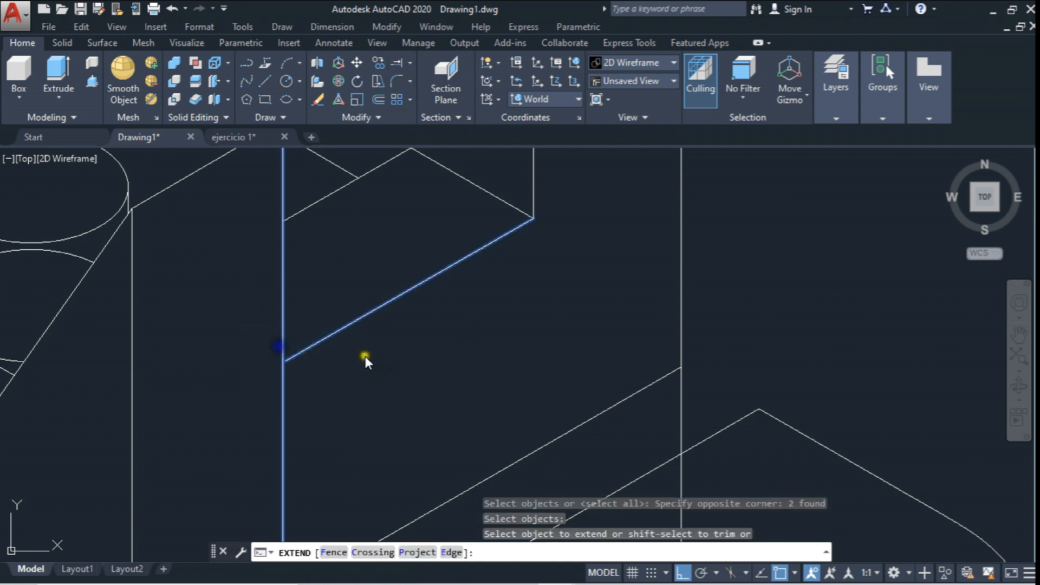
{"action": "left_click_drag", "start_coordinate": [360, 358], "coordinate": [320, 308]}
{"action": "key", "text": "Escape"}
- Trim the inner front vertical line below the notch floor edge
{"action": "left_click", "coordinate": [409, 63]}
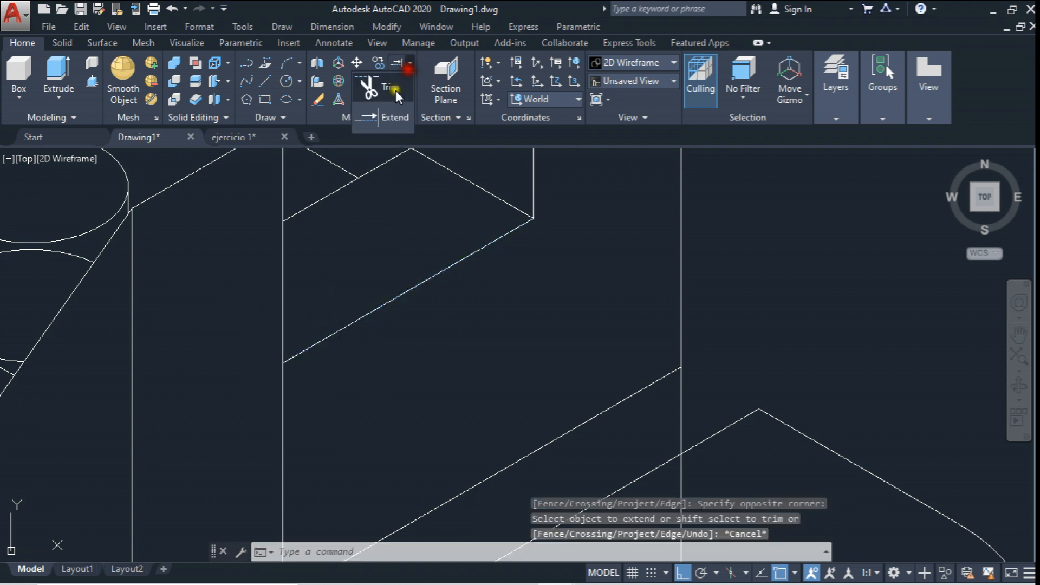
{"action": "left_click", "coordinate": [385, 89]}
{"action": "right_click", "coordinate": [271, 342]}
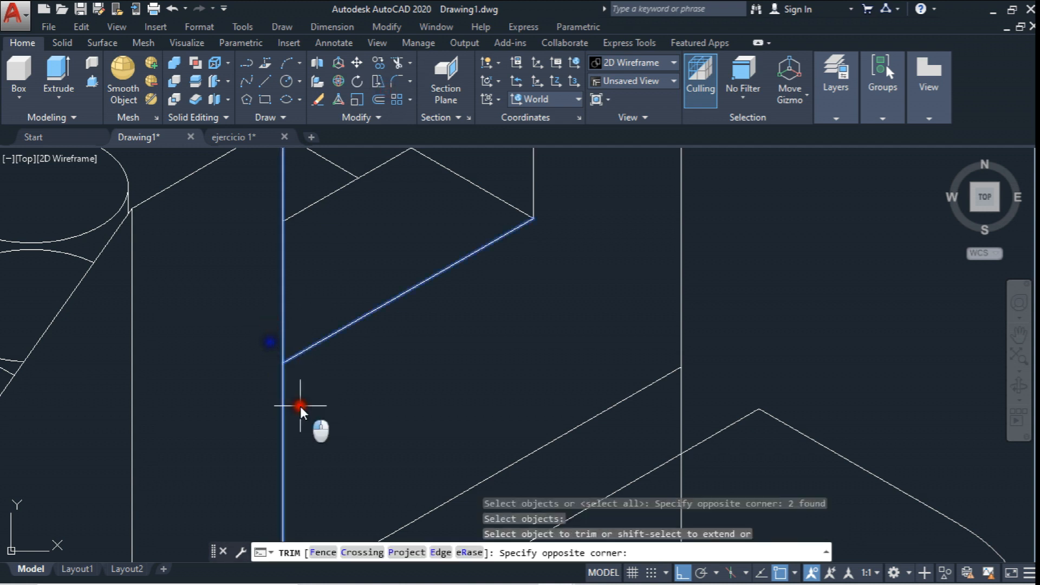
{"action": "left_click_drag", "start_coordinate": [300, 407], "coordinate": [249, 420]}
{"action": "key", "text": "Escape"}
- Trim the rear vertical line below the cut's base line and remove the base edge beyond its front corner
{"action": "scroll", "coordinate": [369, 309], "scroll_direction": "down", "scroll_amount": 6}
{"action": "scroll", "coordinate": [347, 404], "scroll_direction": "up", "scroll_amount": 2}
{"action": "left_click", "coordinate": [399, 62]}
{"action": "left_click", "coordinate": [465, 281]}
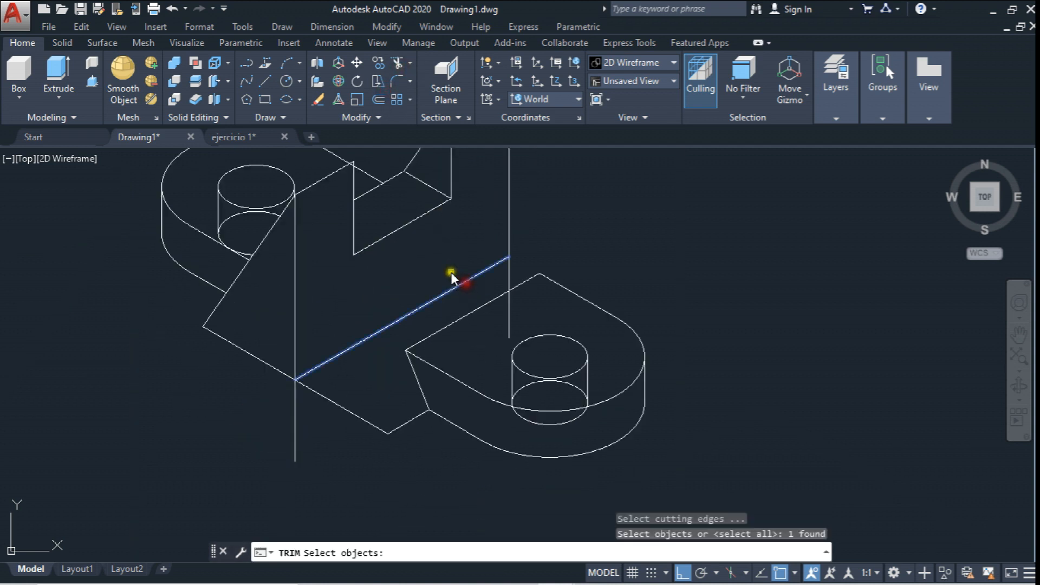
{"action": "right_click", "coordinate": [467, 278]}
{"action": "left_click", "coordinate": [509, 269]}
{"action": "left_click", "coordinate": [331, 404]}
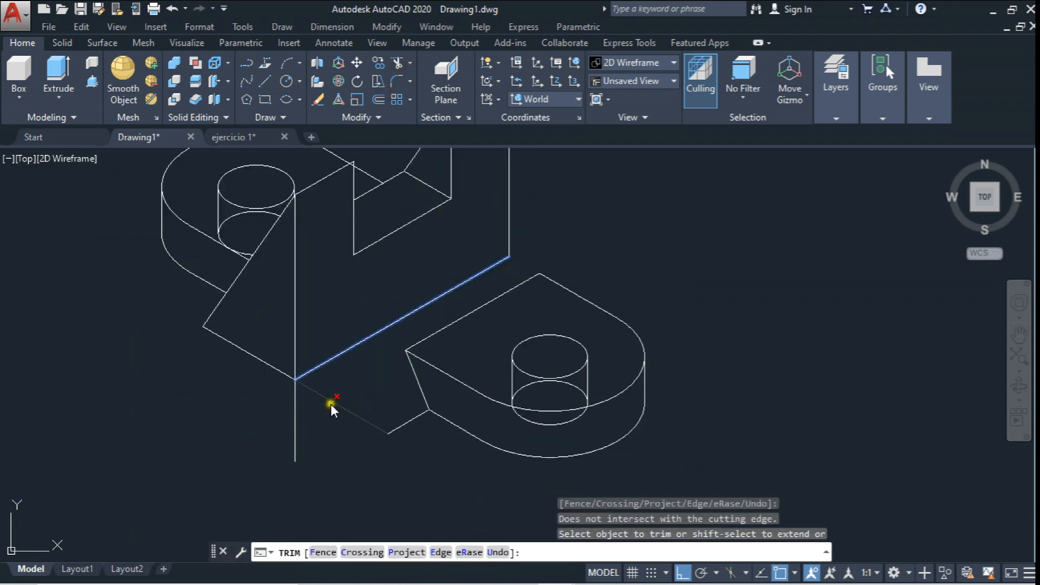
{"action": "key", "text": "Escape"}
- Erase the holed front lug and its leftover base edges in front of the cut plane
{"action": "left_click", "coordinate": [492, 336]}
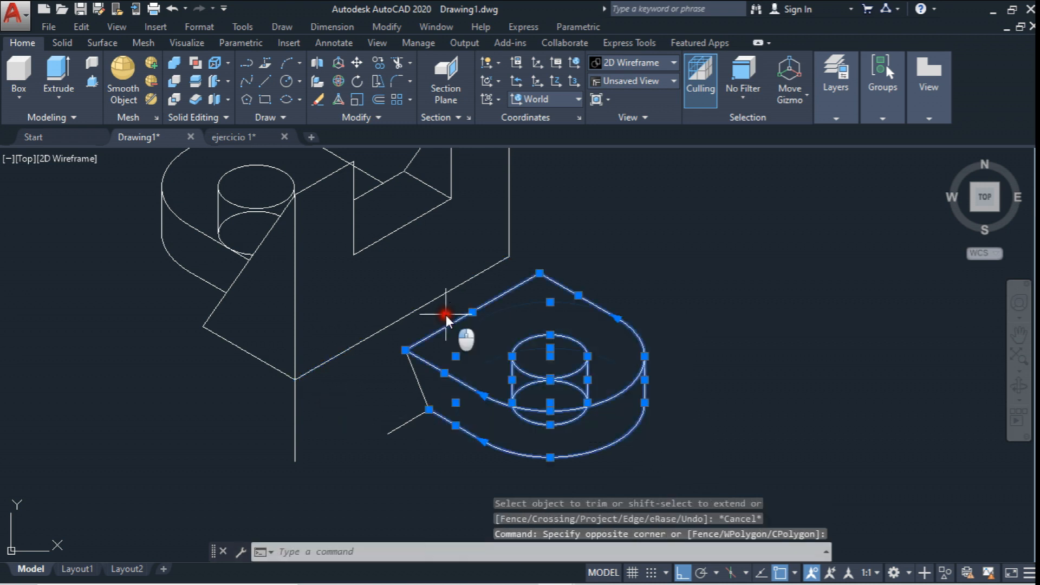
{"action": "key", "text": "Delete"}
{"action": "left_click", "coordinate": [438, 435]}
{"action": "left_click", "coordinate": [411, 359]}
{"action": "key", "text": "Delete"}
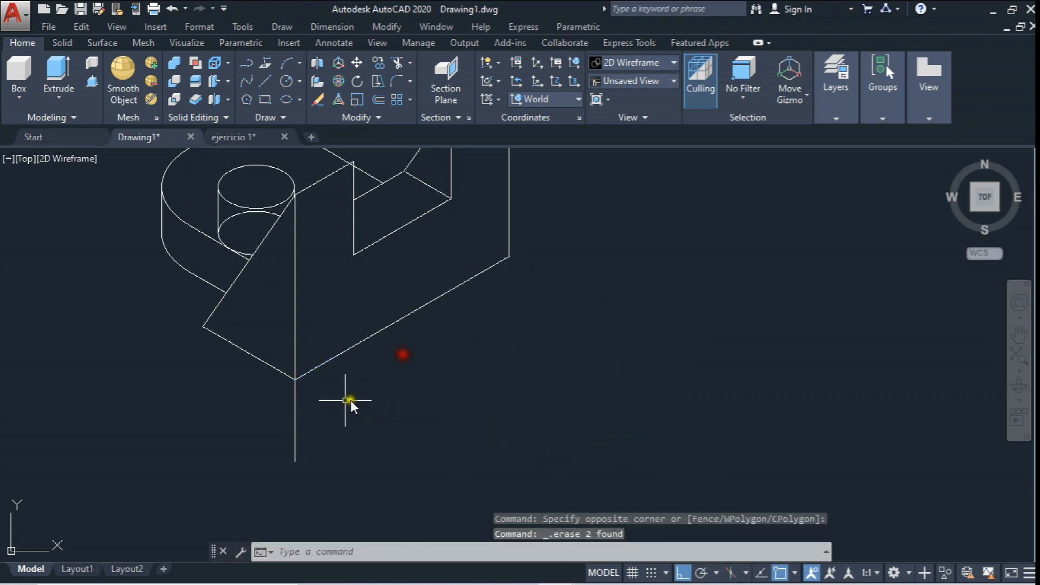
- Trim the front vertical line below the lower corner of the cut face, using the sloping base edge as the cutting edge
{"action": "left_click", "coordinate": [314, 414]}
{"action": "left_click", "coordinate": [261, 421]}
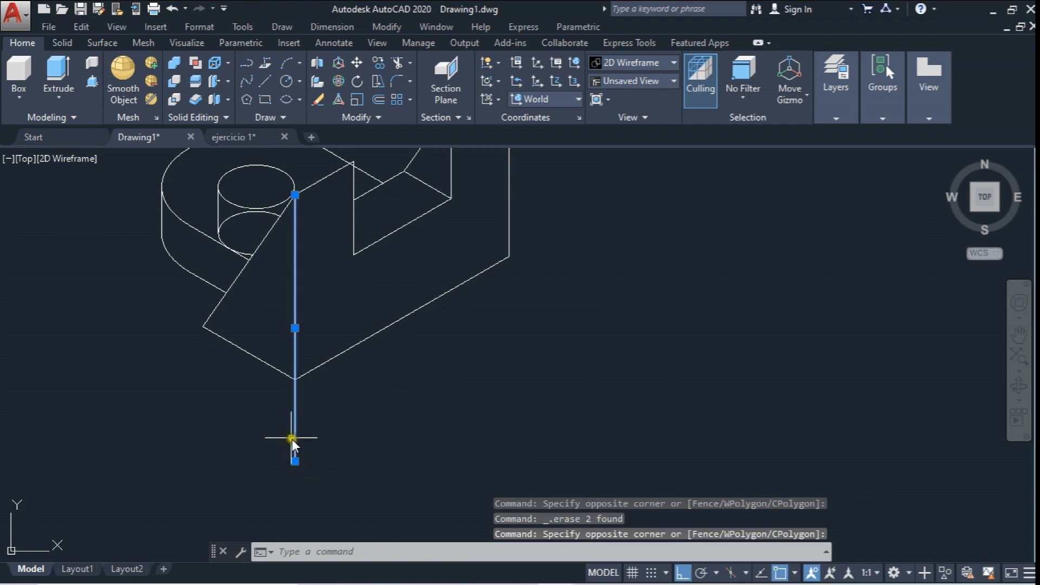
{"action": "key", "text": "Escape"}
{"action": "left_click", "coordinate": [398, 64]}
{"action": "left_click", "coordinate": [356, 391]}
{"action": "left_click", "coordinate": [341, 303]}
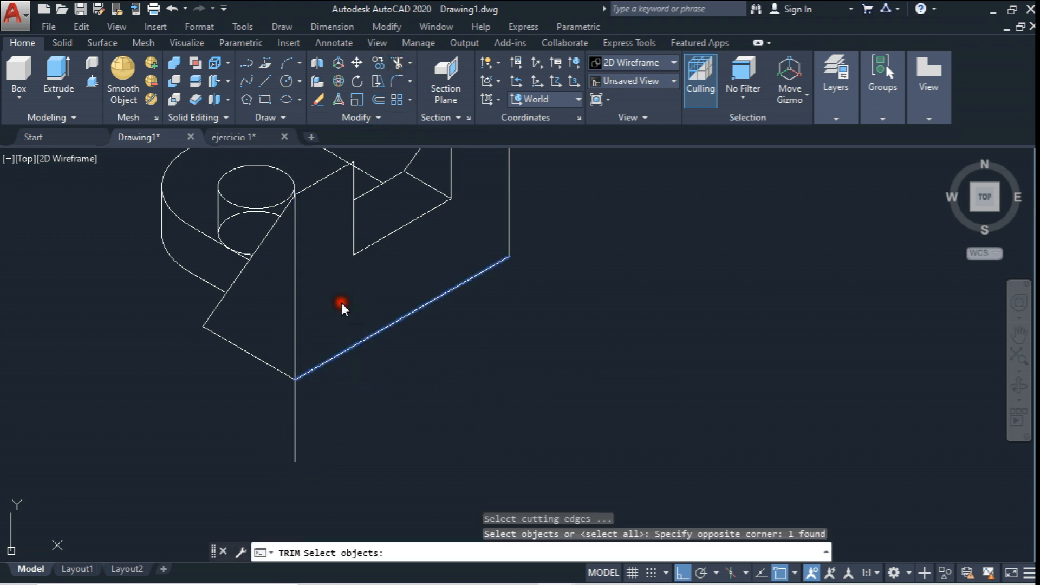
{"action": "key", "text": "Return"}
{"action": "left_click", "coordinate": [330, 402]}
{"action": "left_click", "coordinate": [268, 437]}
{"action": "key", "text": "Escape"}
- Copy the finished isometric cut view horizontally to the empty area beside it
{"action": "scroll", "coordinate": [317, 387], "scroll_direction": "down", "scroll_amount": 2}
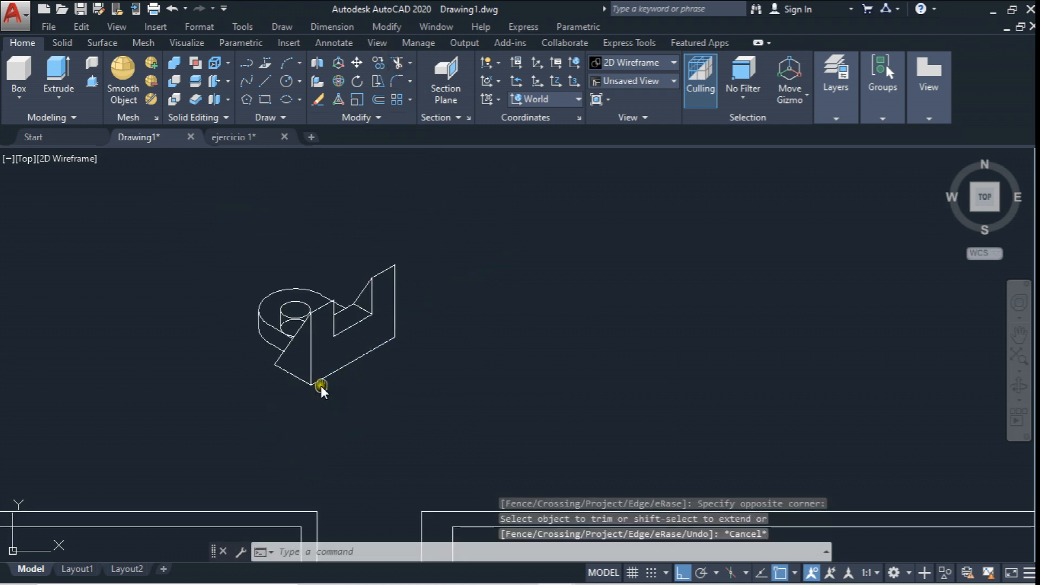
{"action": "type", "text": "co"}
{"action": "key", "text": "Return"}
{"action": "left_click", "coordinate": [193, 193]}
{"action": "left_click", "coordinate": [496, 418]}
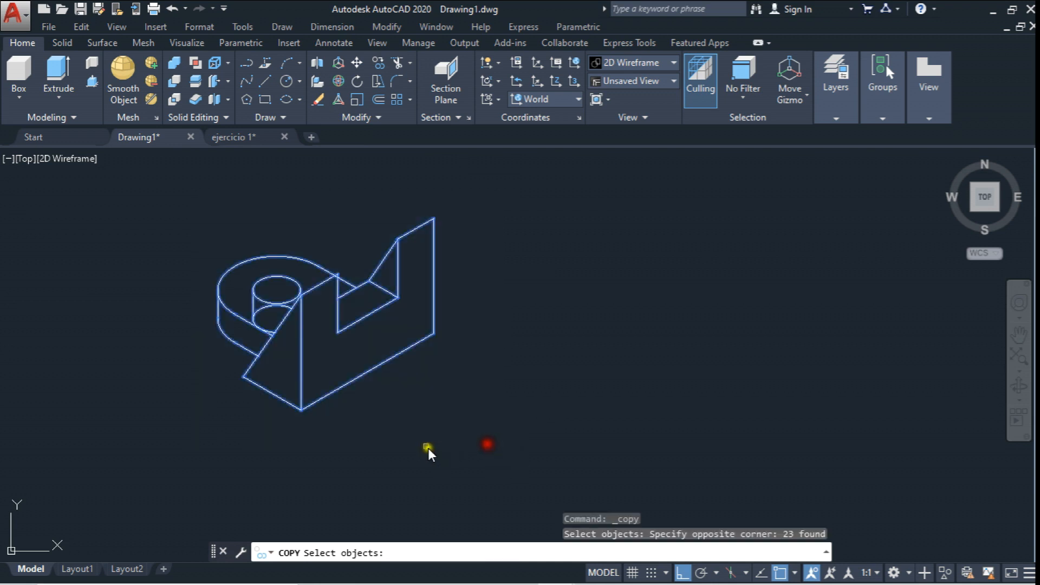
{"action": "key", "text": "Return"}
{"action": "left_click", "coordinate": [414, 439]}
{"action": "left_click", "coordinate": [806, 431]}
{"action": "key", "text": "Escape"}
- Hatch the notched cut face of the original isometric view with the ANSI31 pattern at scale 1.5
{"action": "left_click", "coordinate": [356, 550]}
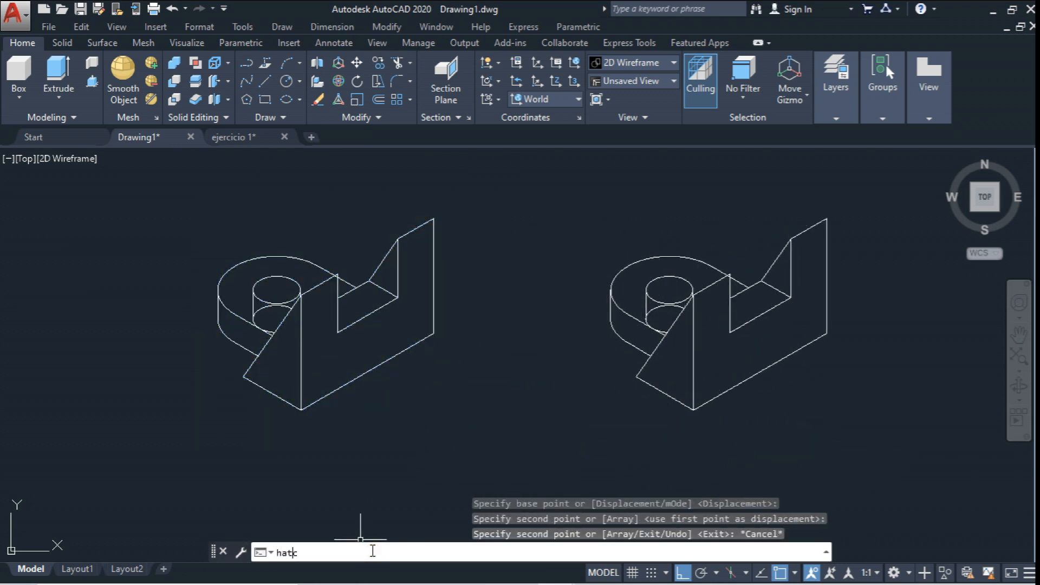
{"action": "key", "text": "Return"}
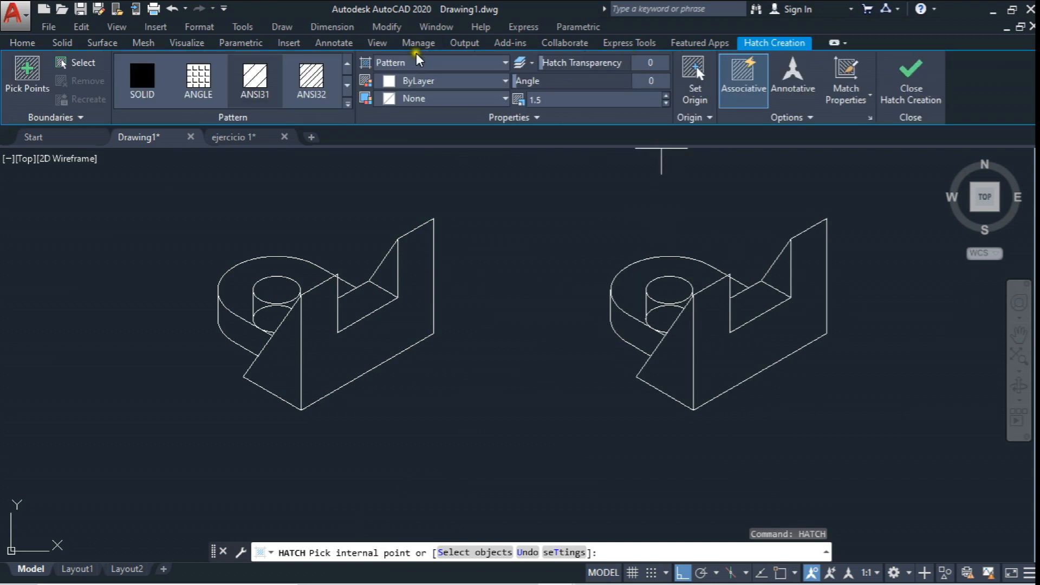
{"action": "left_click", "coordinate": [256, 89]}
{"action": "left_click", "coordinate": [350, 357]}
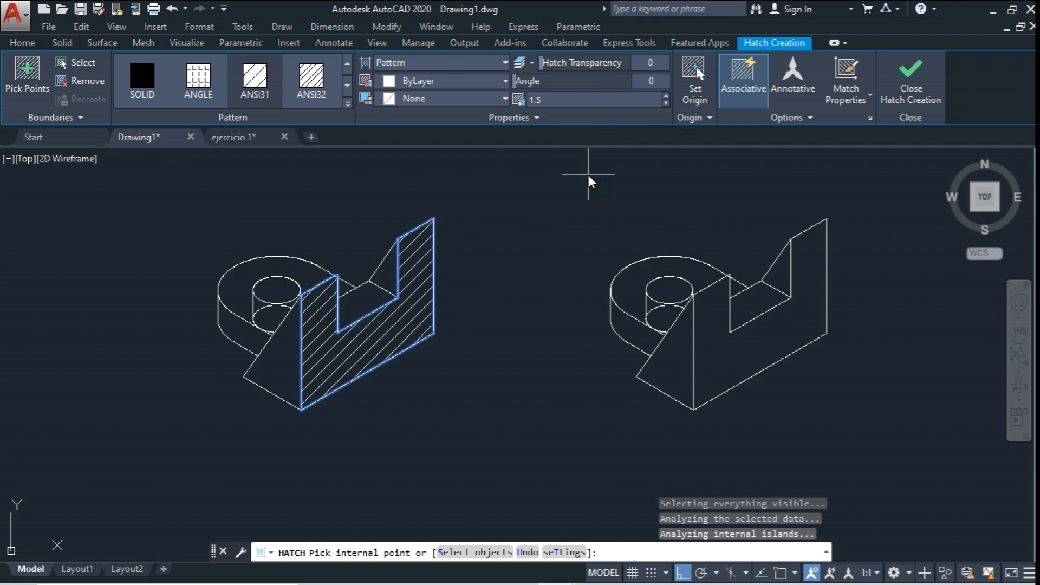
{"action": "key", "text": "Escape"}
{"action": "scroll", "coordinate": [447, 242], "scroll_direction": "down", "scroll_amount": 2}
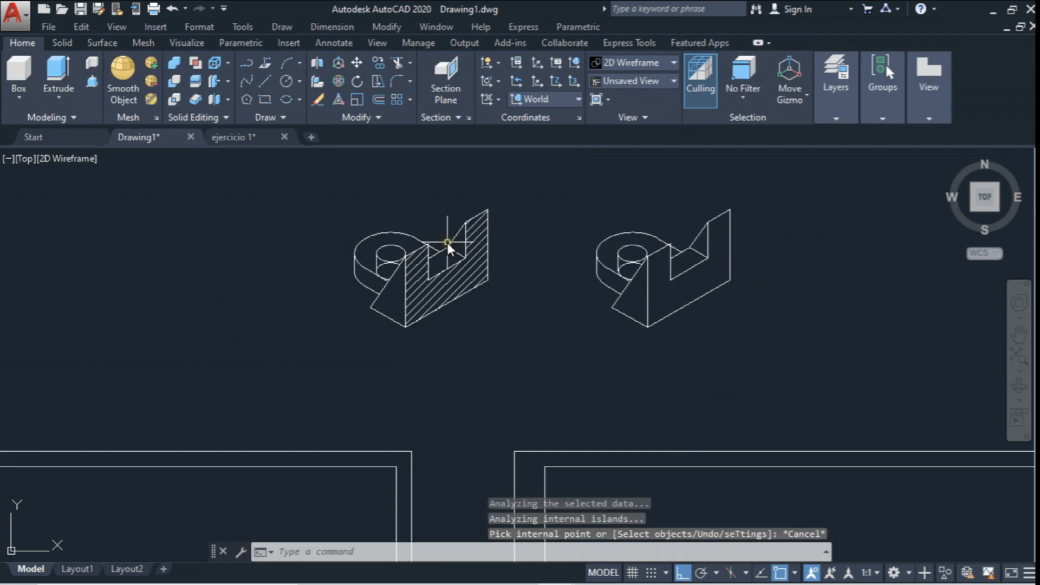
- Trim and erase the interior lines of the unhatched copy, leaving only its outer silhouette
{"action": "scroll", "coordinate": [477, 243], "scroll_direction": "up", "scroll_amount": 6}
{"action": "scroll", "coordinate": [474, 240], "scroll_direction": "down", "scroll_amount": 6}
{"action": "scroll", "coordinate": [589, 255], "scroll_direction": "up", "scroll_amount": 2}
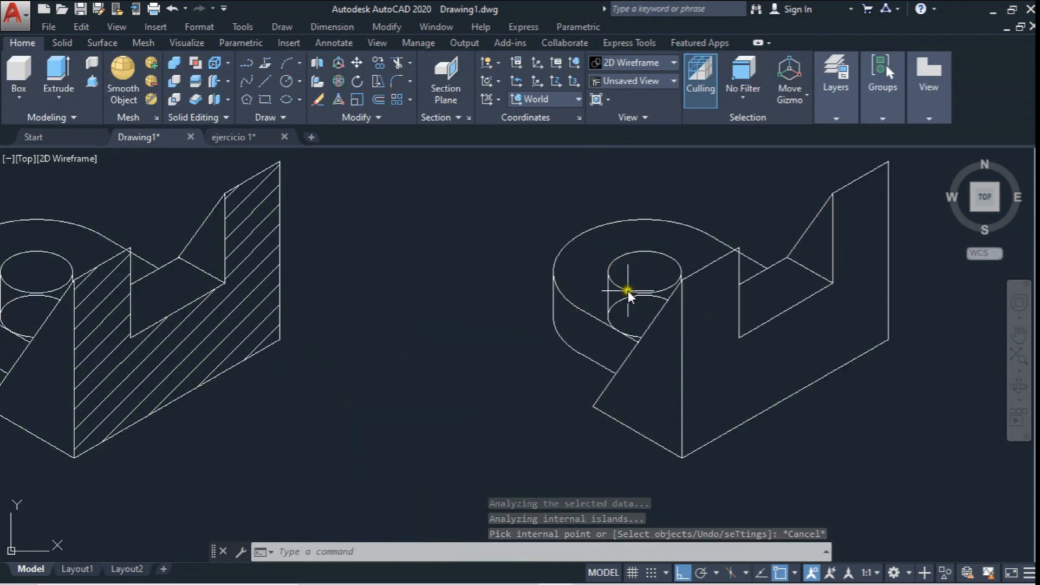
{"action": "scroll", "coordinate": [645, 294], "scroll_direction": "up", "scroll_amount": 3}
{"action": "left_click", "coordinate": [398, 63]}
{"action": "left_click", "coordinate": [516, 302]}
{"action": "scroll", "coordinate": [487, 270], "scroll_direction": "down", "scroll_amount": 3}
{"action": "key", "text": "Delete"}
- Assign the silhouette outline to the Líneas gruesas layer
{"action": "left_click", "coordinate": [451, 198]}
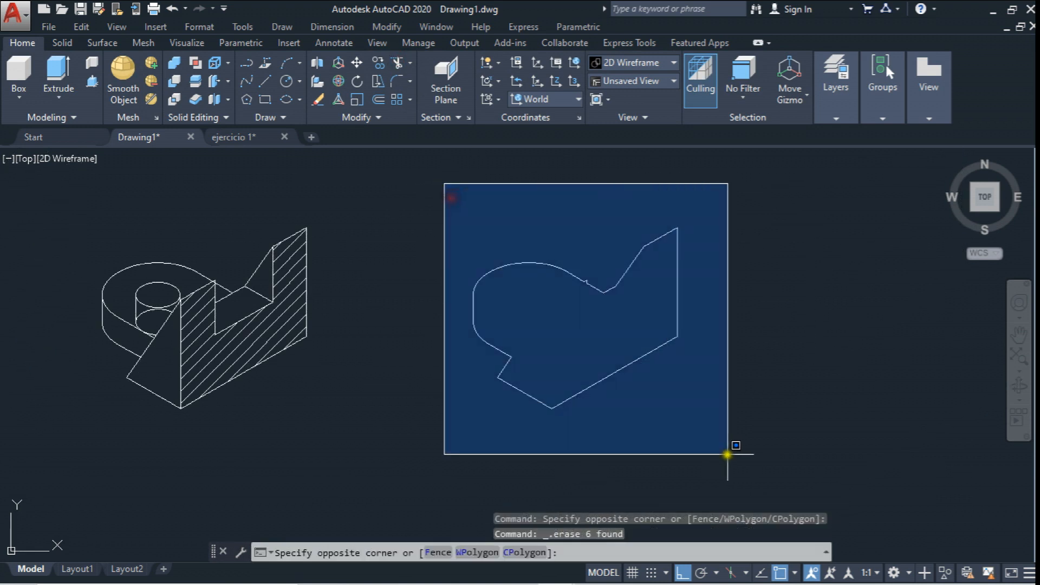
{"action": "left_click", "coordinate": [722, 453]}
{"action": "left_click", "coordinate": [835, 117]}
{"action": "left_click", "coordinate": [847, 137]}
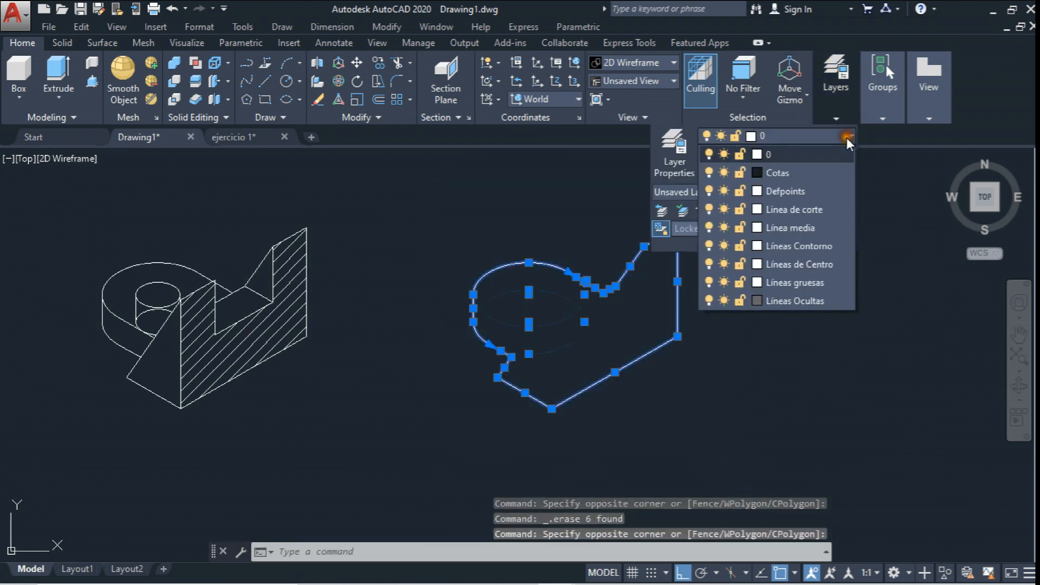
{"action": "left_click", "coordinate": [769, 282]}
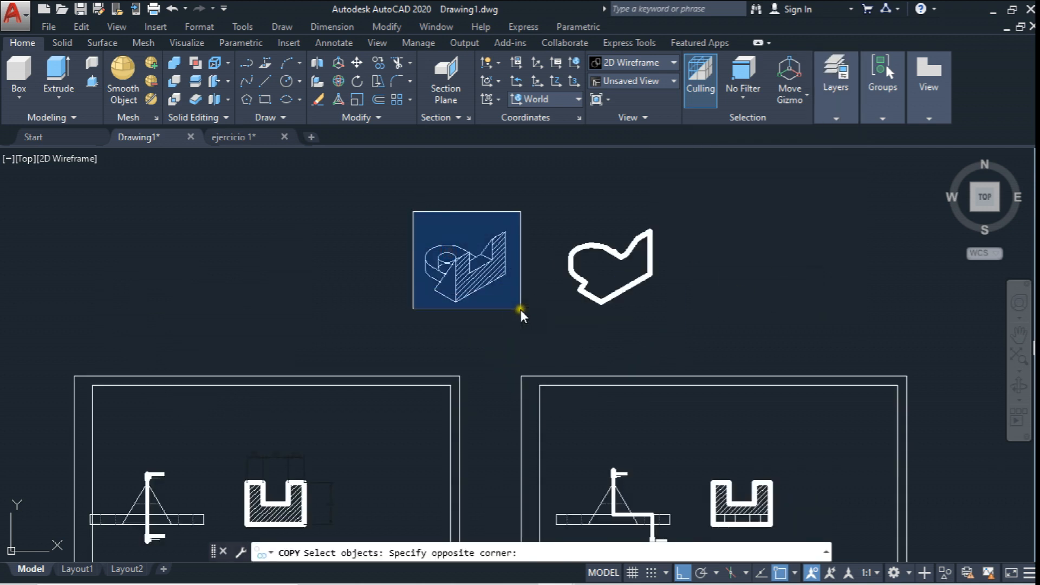
- Copy the hatched isometric view horizontally to the far side of the thick outline
{"action": "left_click", "coordinate": [519, 310]}
{"action": "key", "text": "Return"}
{"action": "left_click", "coordinate": [501, 309]}
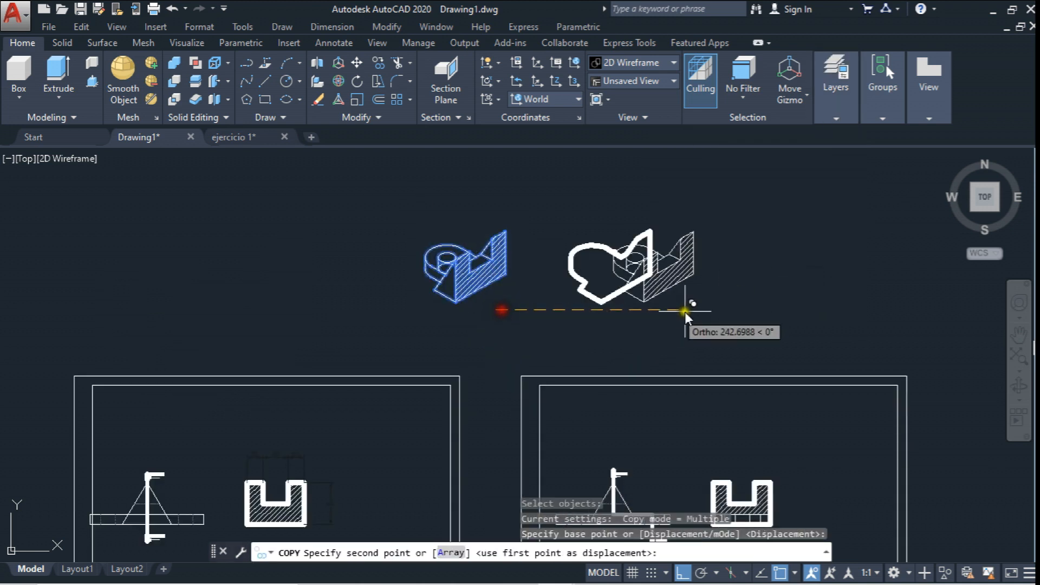
{"action": "left_click", "coordinate": [757, 308]}
{"action": "key", "text": "Escape"}
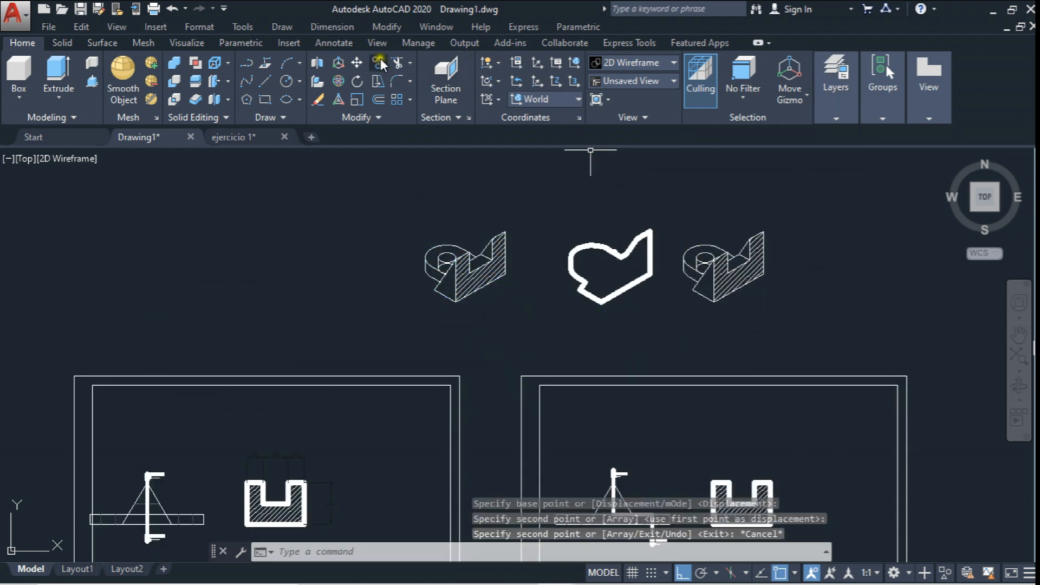
- Copy the thick silhouette onto the original hatched isometric view, aligned at its lower rear corner
{"action": "left_click", "coordinate": [357, 64]}
{"action": "left_click", "coordinate": [393, 65]}
{"action": "left_click", "coordinate": [550, 225]}
{"action": "left_click", "coordinate": [669, 334]}
{"action": "key", "text": "Return"}
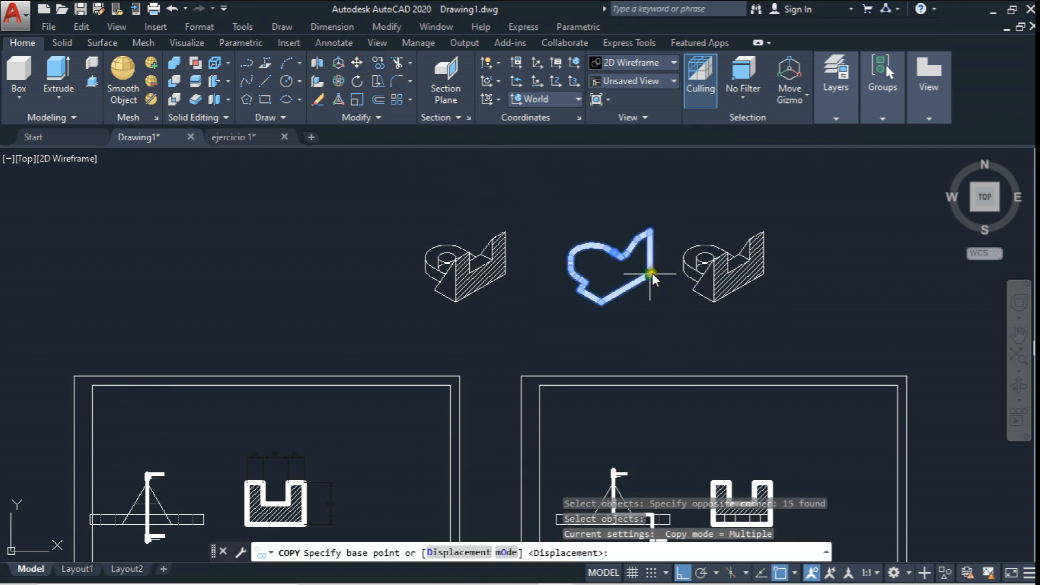
{"action": "left_click", "coordinate": [651, 273]}
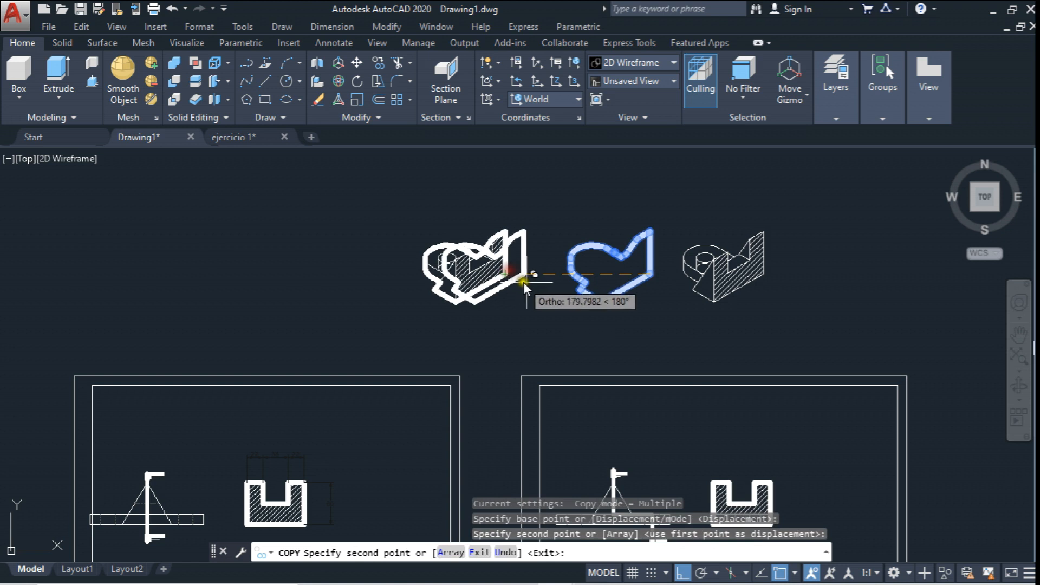
{"action": "key", "text": "Escape"}
- Move the outlined, hatched cut view horizontally away from the spare copies, above the CORTE A sheet
{"action": "scroll", "coordinate": [584, 212], "scroll_direction": "up", "scroll_amount": 5}
{"action": "scroll", "coordinate": [584, 213], "scroll_direction": "down", "scroll_amount": 5}
{"action": "middle_click_drag", "start_coordinate": [563, 232], "coordinate": [563, 204]}
{"action": "left_click", "coordinate": [356, 62]}
{"action": "left_click", "coordinate": [510, 165]}
{"action": "left_click", "coordinate": [624, 254]}
{"action": "key", "text": "Return"}
{"action": "left_click", "coordinate": [615, 257]}
{"action": "left_click", "coordinate": [544, 256]}
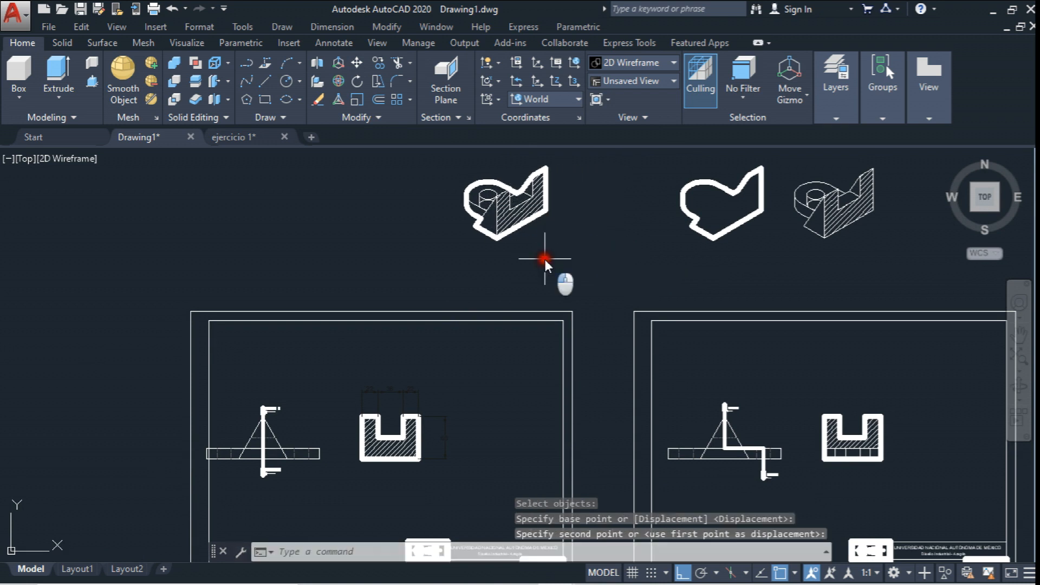
- Move the outlined cut view down into the CORTE A sheet and nudge it towards the sheet's inner border
{"action": "key", "text": "Return"}
{"action": "left_click", "coordinate": [441, 155]}
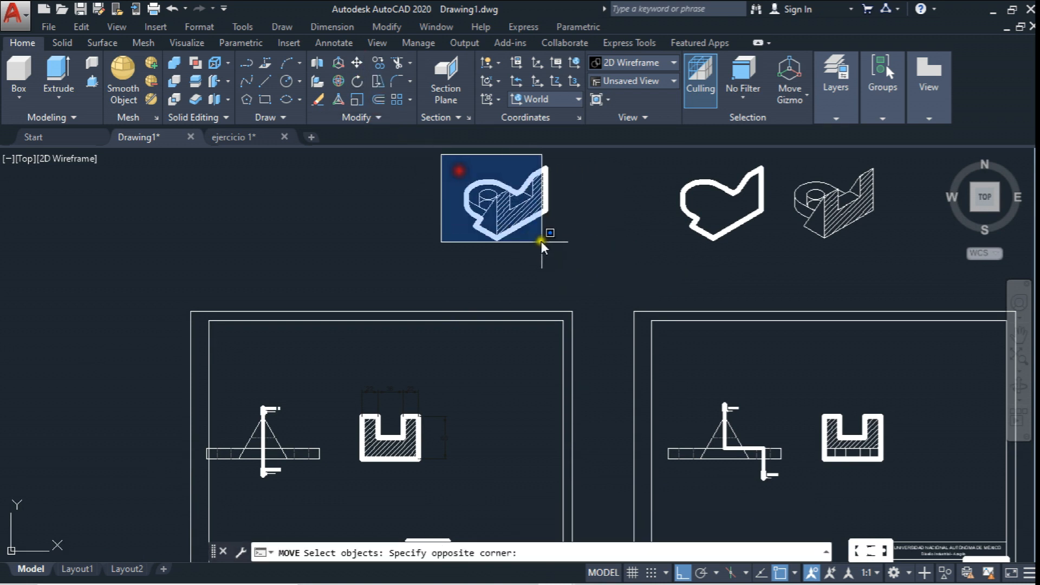
{"action": "left_click", "coordinate": [556, 249]}
{"action": "right_click", "coordinate": [583, 190]}
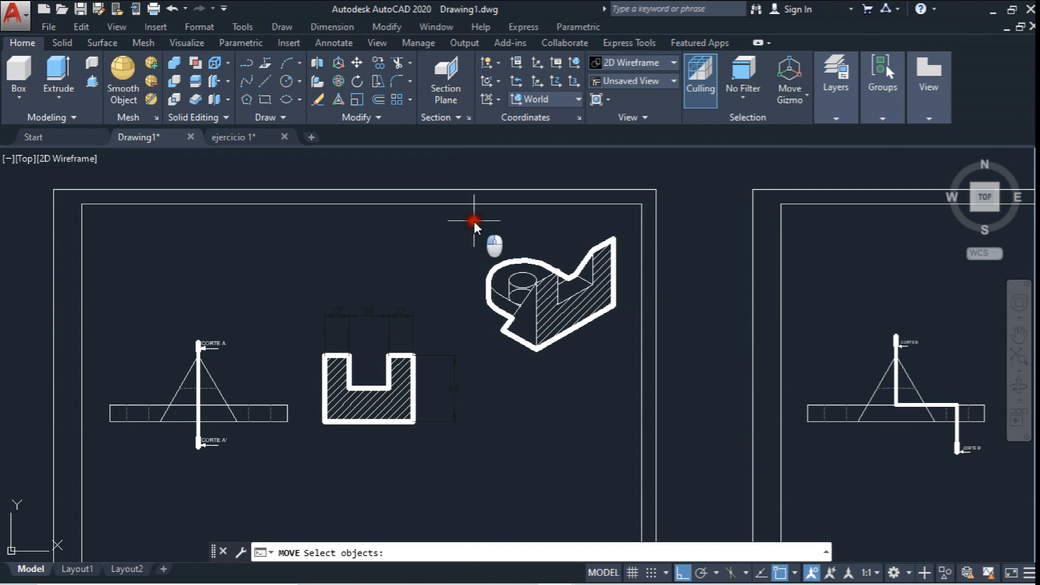
{"action": "left_click", "coordinate": [473, 221]}
{"action": "left_click", "coordinate": [620, 378]}
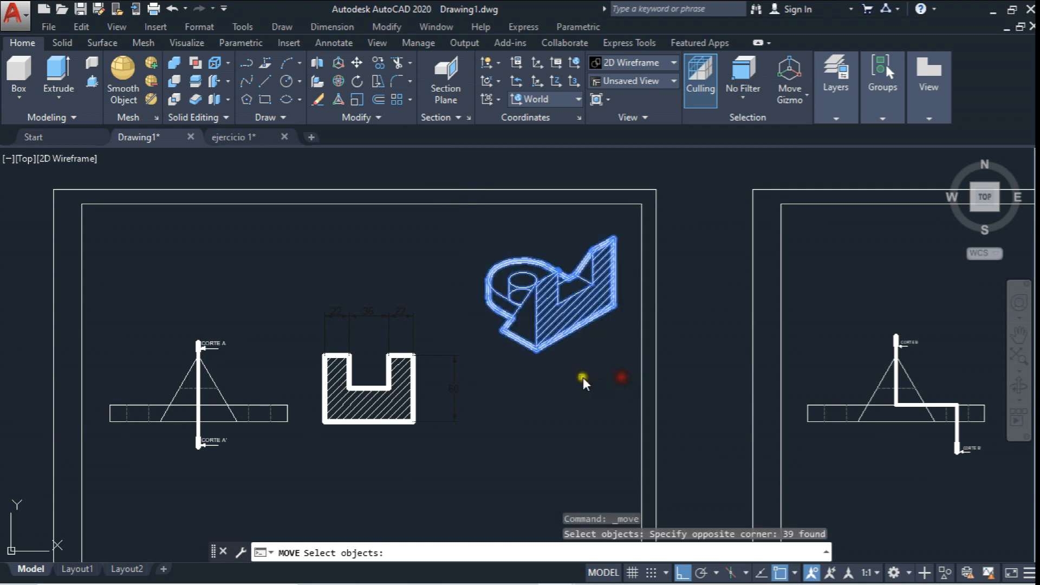
{"action": "right_click", "coordinate": [620, 378]}
{"action": "left_click", "coordinate": [567, 382]}
{"action": "left_click", "coordinate": [573, 383]}
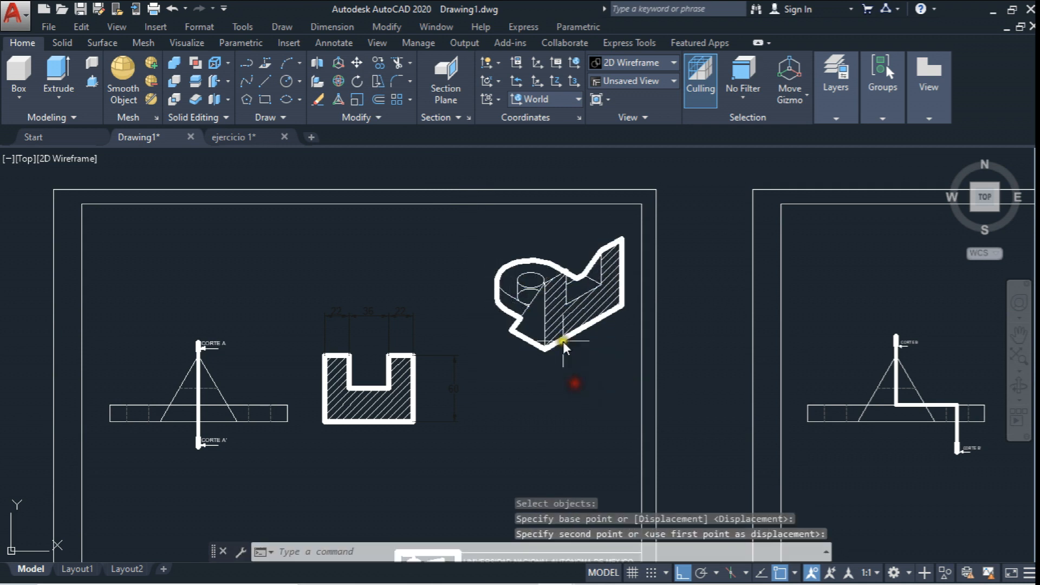
- Draw a vertical line upward from the lug's lower corner at the sloping face in the remaining isometric copy
{"action": "scroll", "coordinate": [563, 341], "scroll_direction": "down", "scroll_amount": 3}
{"action": "scroll", "coordinate": [445, 292], "scroll_direction": "down", "scroll_amount": 3}
{"action": "middle_click_drag", "start_coordinate": [485, 292], "coordinate": [442, 290]}
{"action": "scroll", "coordinate": [778, 251], "scroll_direction": "up", "scroll_amount": 4}
{"action": "scroll", "coordinate": [716, 291], "scroll_direction": "up", "scroll_amount": 5}
{"action": "scroll", "coordinate": [674, 323], "scroll_direction": "down", "scroll_amount": 8}
{"action": "scroll", "coordinate": [733, 336], "scroll_direction": "up", "scroll_amount": 3}
{"action": "scroll", "coordinate": [726, 303], "scroll_direction": "up", "scroll_amount": 6}
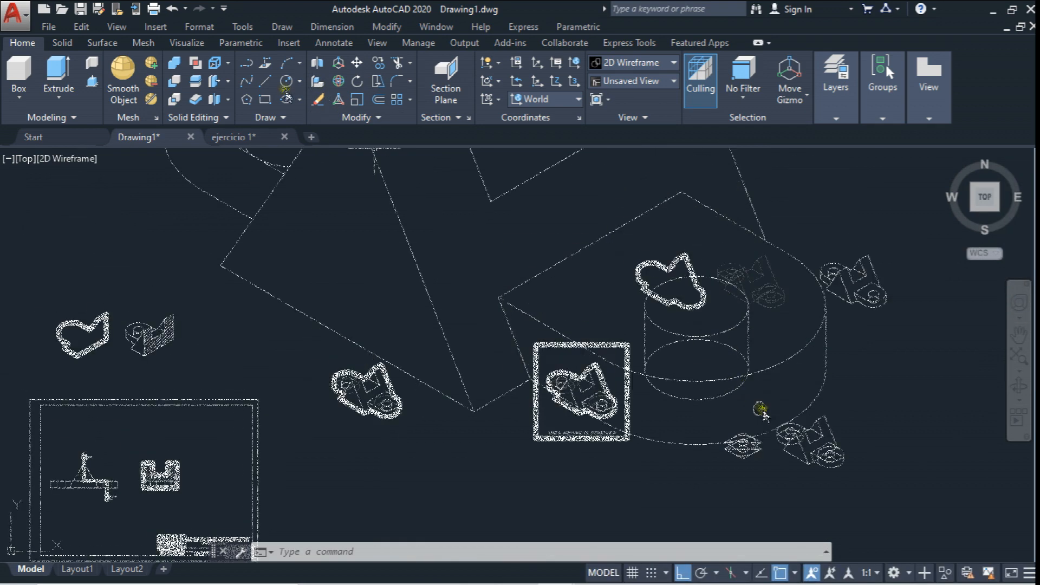
{"action": "left_click", "coordinate": [265, 81]}
{"action": "left_click", "coordinate": [530, 379]}
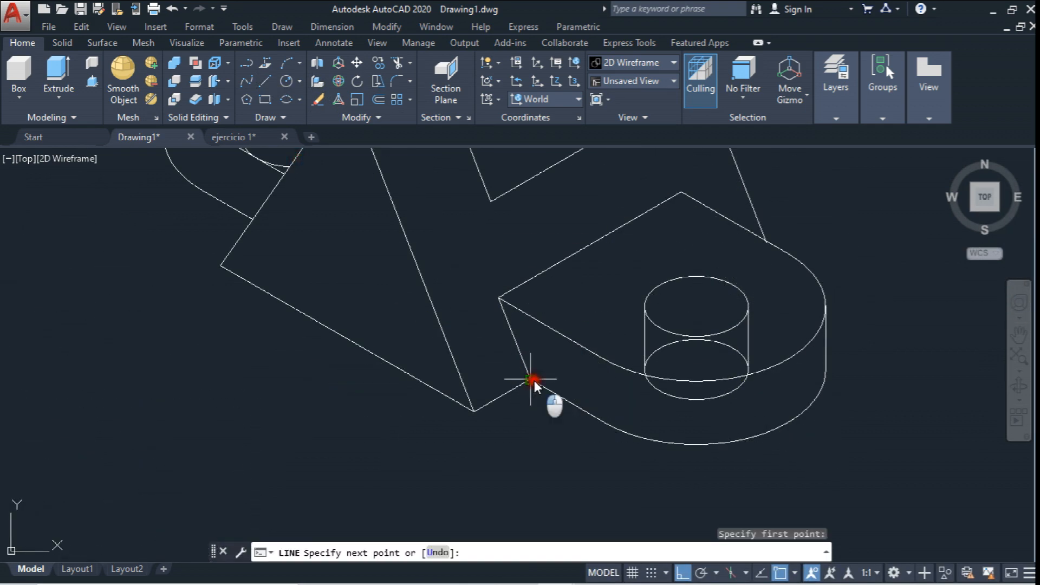
{"action": "left_click", "coordinate": [541, 298]}
{"action": "key", "text": "Escape"}
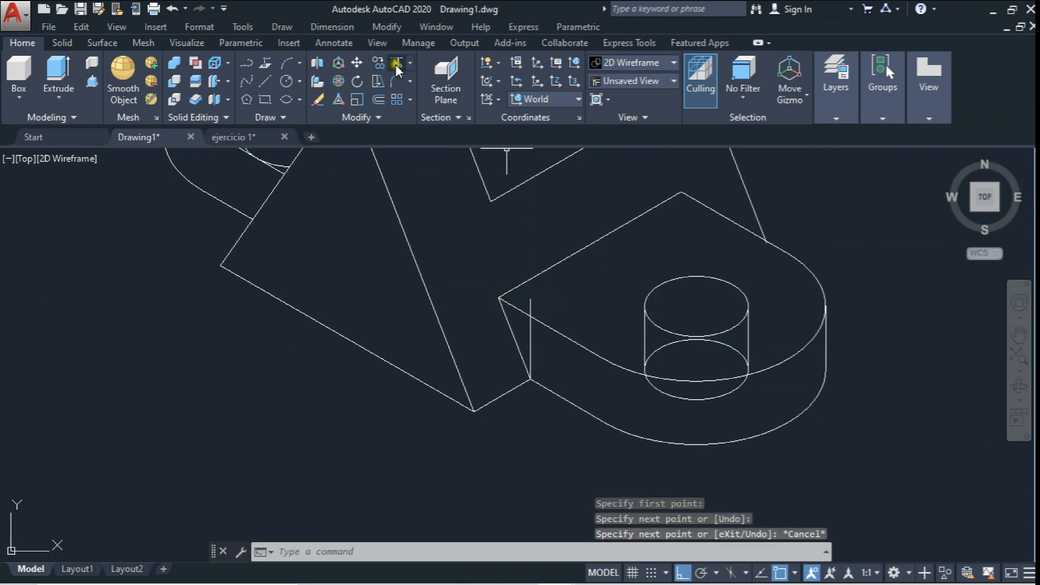
- Trim the new vertical line above the lug's upper front edge
{"action": "left_click", "coordinate": [396, 64]}
{"action": "left_click", "coordinate": [581, 337]}
{"action": "right_click", "coordinate": [534, 298]}
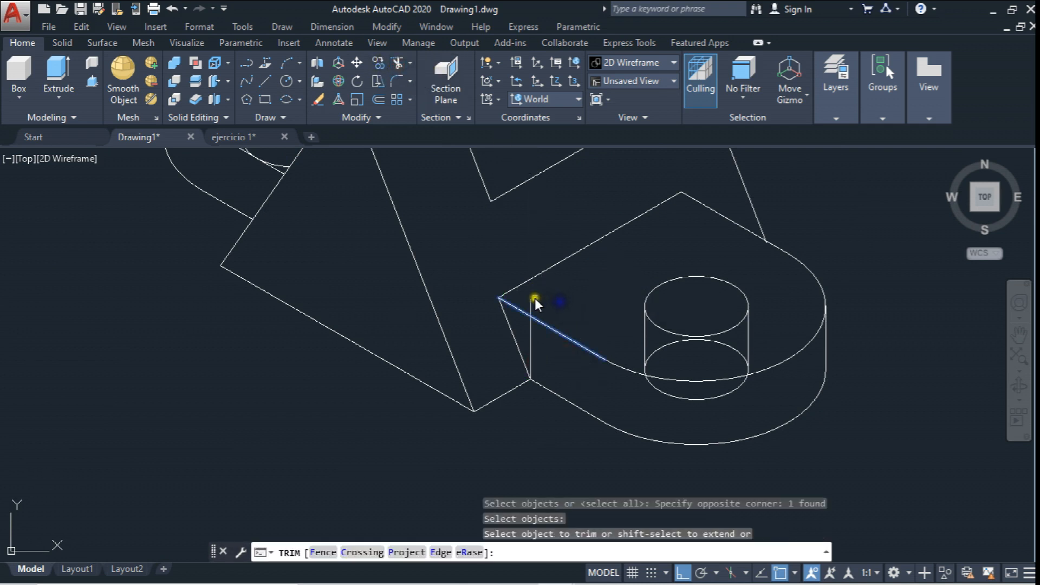
{"action": "left_click", "coordinate": [531, 300]}
{"action": "key", "text": "Escape"}
- Move the short vertical line from the lug's lower corner to the midpoint of the triangular face's base edge
{"action": "scroll", "coordinate": [539, 299], "scroll_direction": "down", "scroll_amount": 5}
{"action": "mouse_move", "coordinate": [539, 298]}
{"action": "middle_mouse_down"}
{"action": "mouse_move", "coordinate": [642, 200]}
{"action": "mouse_move", "coordinate": [540, 352]}
{"action": "middle_mouse_up"}
{"action": "scroll", "coordinate": [643, 200], "scroll_direction": "down", "scroll_amount": 3}
{"action": "scroll", "coordinate": [410, 380], "scroll_direction": "up", "scroll_amount": 4}
{"action": "scroll", "coordinate": [541, 353], "scroll_direction": "down", "scroll_amount": 5}
{"action": "scroll", "coordinate": [636, 238], "scroll_direction": "up", "scroll_amount": 4}
{"action": "middle_click_drag", "start_coordinate": [700, 212], "coordinate": [686, 210]}
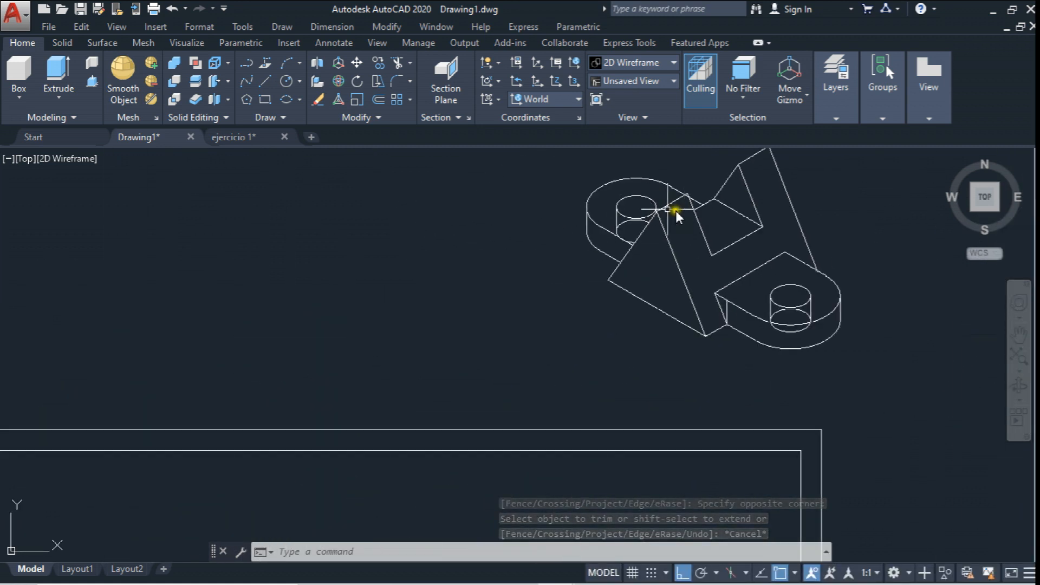
{"action": "left_click", "coordinate": [265, 82]}
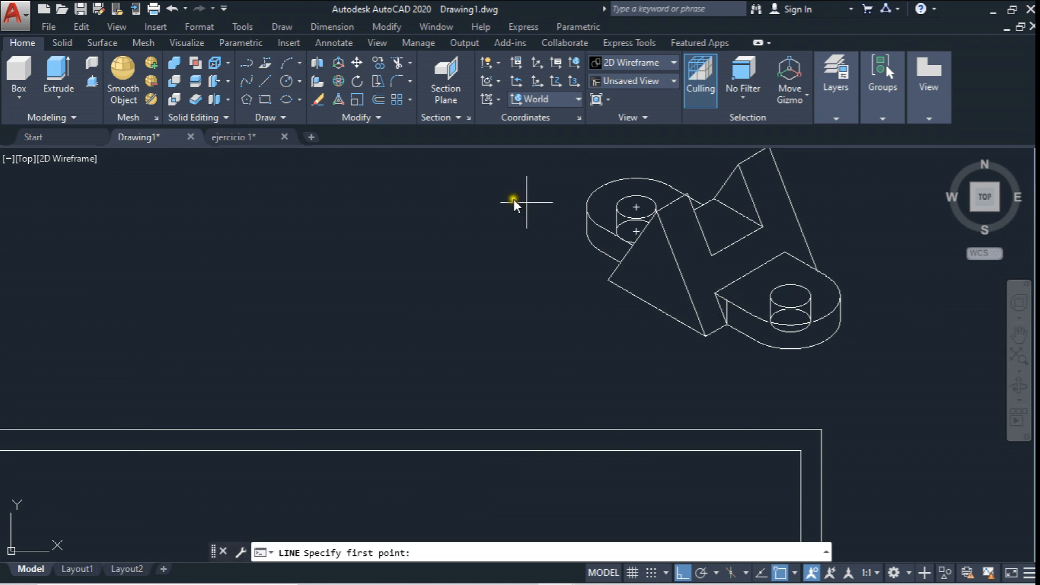
{"action": "left_click", "coordinate": [725, 323]}
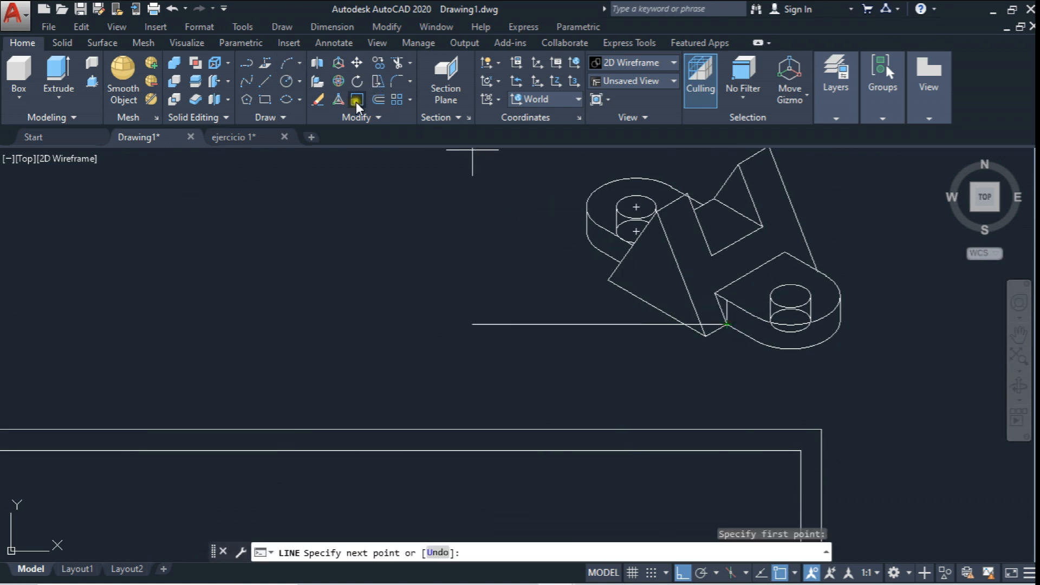
{"action": "left_click", "coordinate": [355, 62]}
{"action": "scroll", "coordinate": [740, 296], "scroll_direction": "up", "scroll_amount": 2}
{"action": "left_click", "coordinate": [732, 302]}
{"action": "key", "text": "Return"}
{"action": "left_click", "coordinate": [732, 329]}
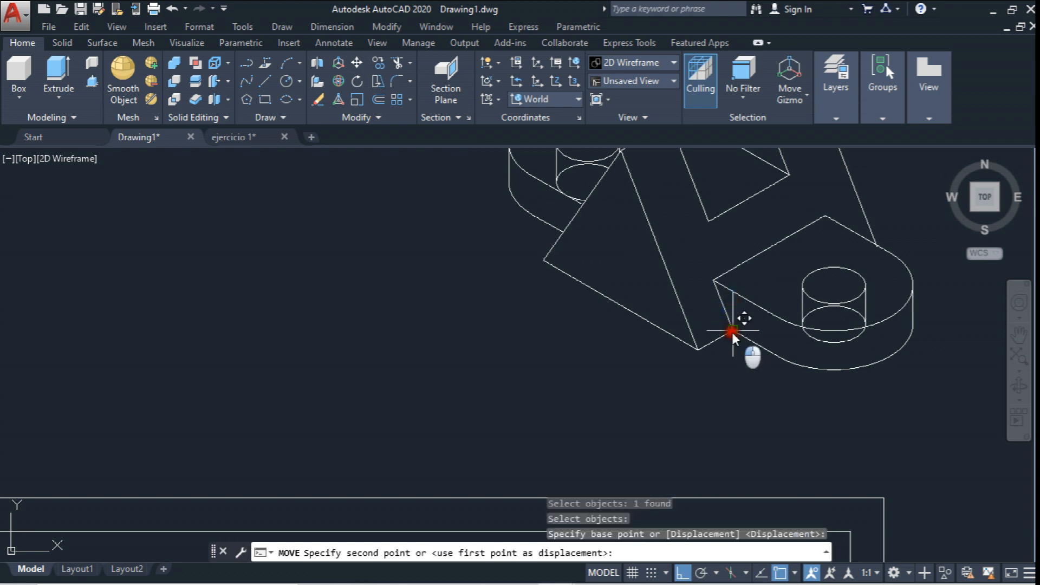
{"action": "left_click", "coordinate": [614, 305]}
{"action": "mouse_move", "coordinate": [665, 236]}
{"action": "middle_mouse_down"}
{"action": "mouse_move", "coordinate": [645, 290]}
{"action": "mouse_move", "coordinate": [609, 284]}
{"action": "middle_mouse_up"}
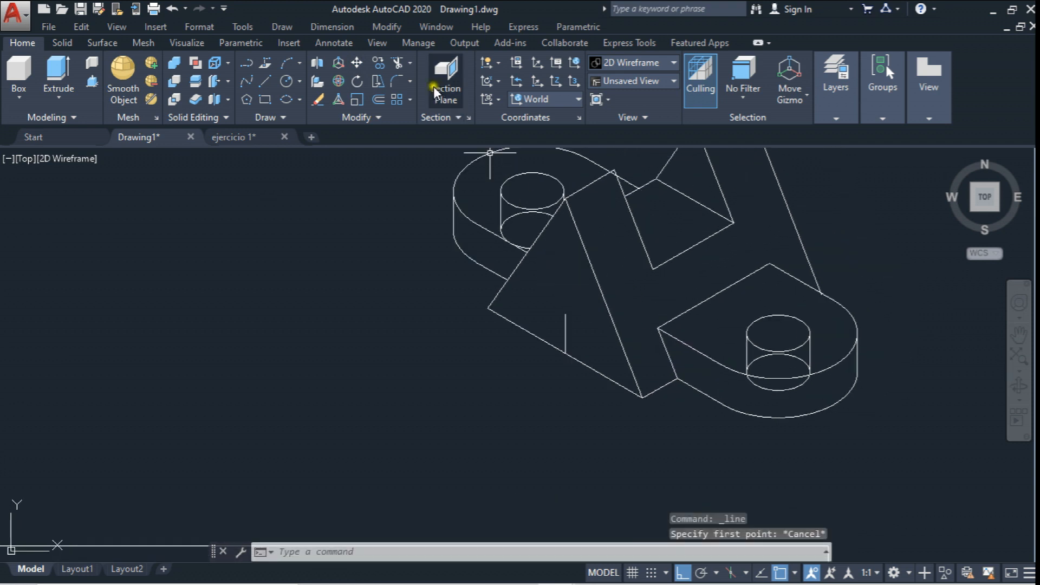
- Copy the lug's upper edge along the body to the upper end of the moved vertical line
{"action": "left_click", "coordinate": [380, 63]}
{"action": "left_click", "coordinate": [699, 303]}
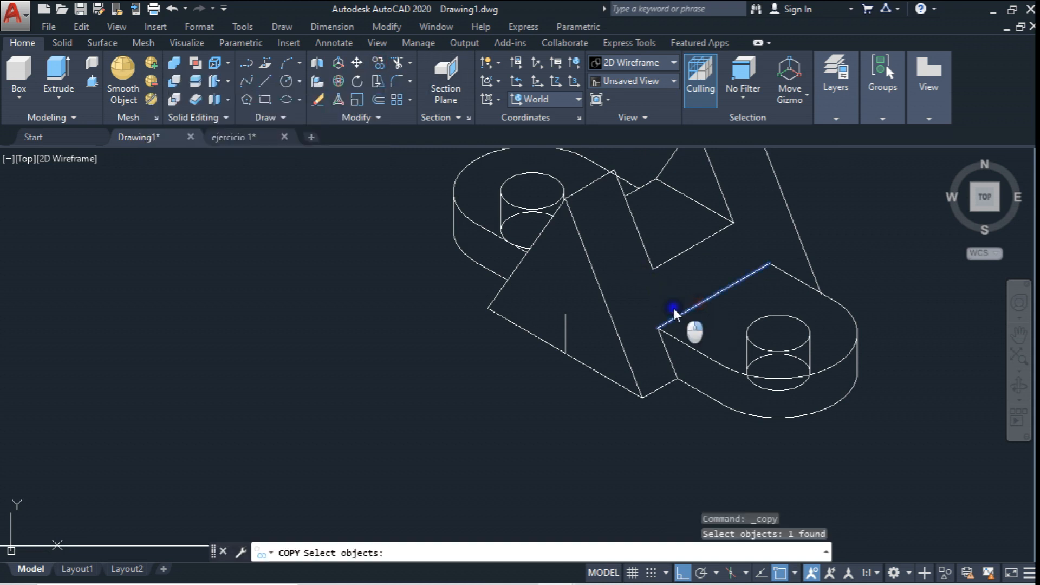
{"action": "key", "text": "Return"}
{"action": "left_click", "coordinate": [657, 327]}
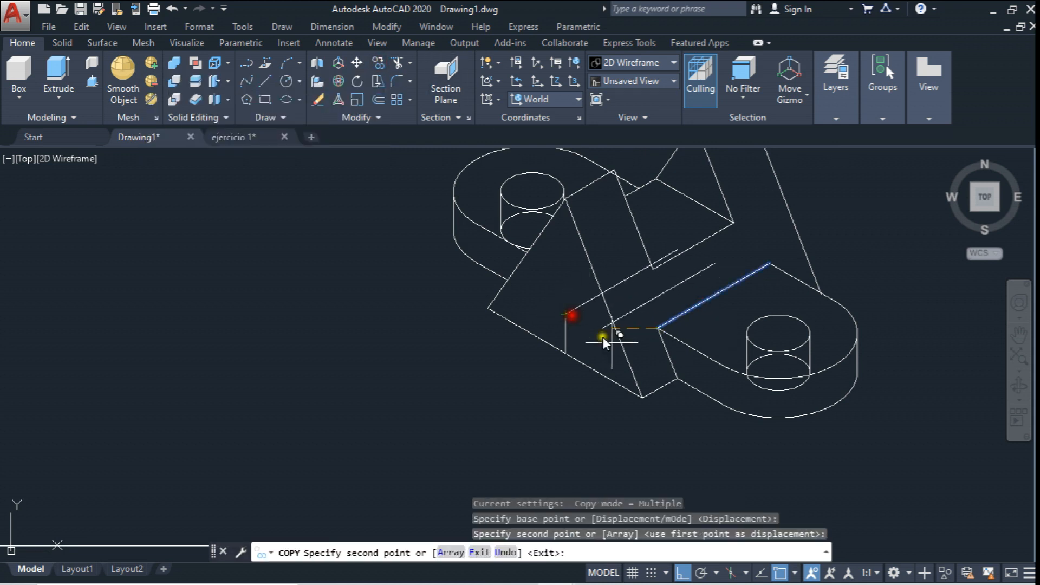
{"action": "key", "text": "Escape"}
- Extend the lug's upper front edge back to the copied line running along the body
{"action": "left_click", "coordinate": [397, 68]}
{"action": "left_click", "coordinate": [394, 113]}
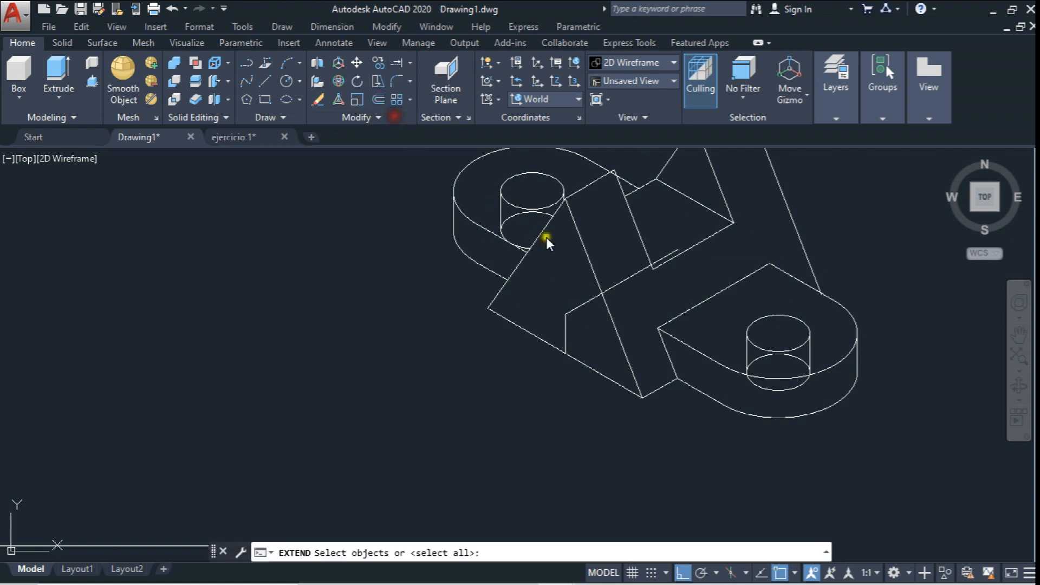
{"action": "left_click", "coordinate": [613, 282]}
{"action": "left_click", "coordinate": [675, 339]}
{"action": "right_click", "coordinate": [703, 329]}
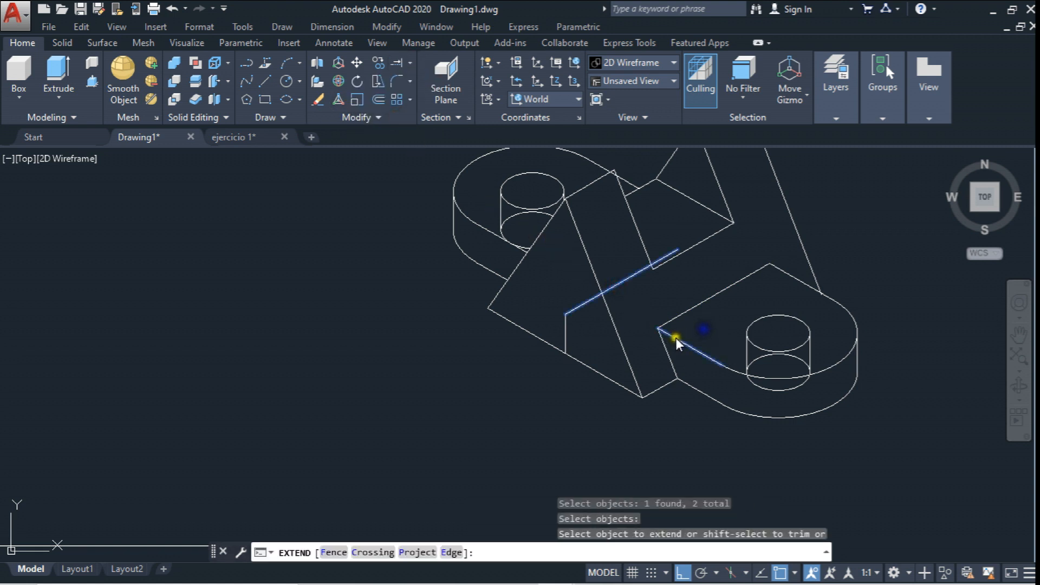
{"action": "left_click", "coordinate": [675, 339]}
{"action": "left_click", "coordinate": [710, 358]}
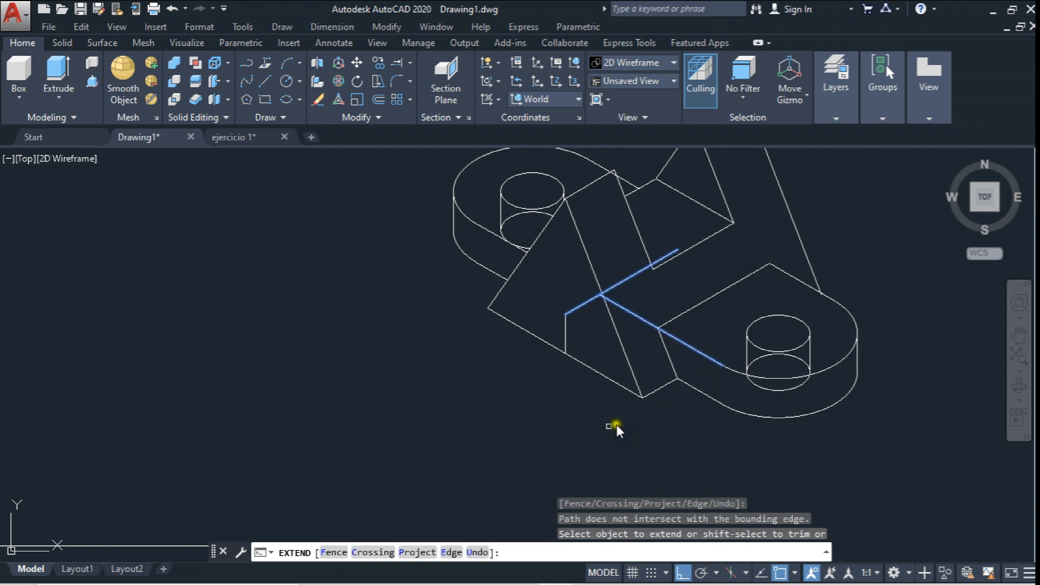
{"action": "key", "text": "Escape"}
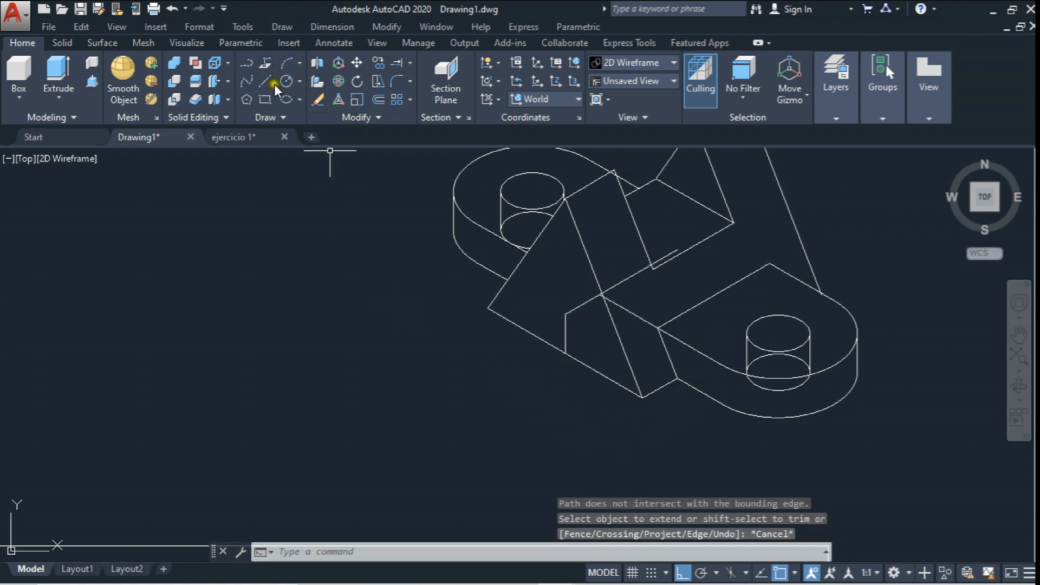
- Copy the short vertical line from its upper end to where the extended lug edge meets the copied line
{"action": "left_click", "coordinate": [379, 63]}
{"action": "left_click", "coordinate": [564, 332]}
{"action": "key", "text": "Return"}
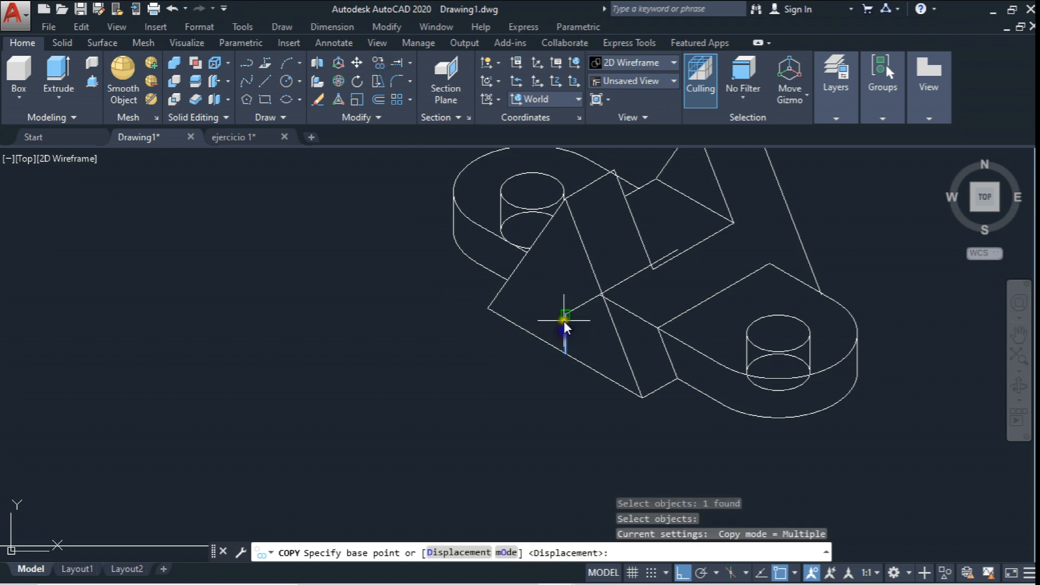
{"action": "left_click", "coordinate": [564, 317]}
{"action": "scroll", "coordinate": [589, 308], "scroll_direction": "up", "scroll_amount": 5}
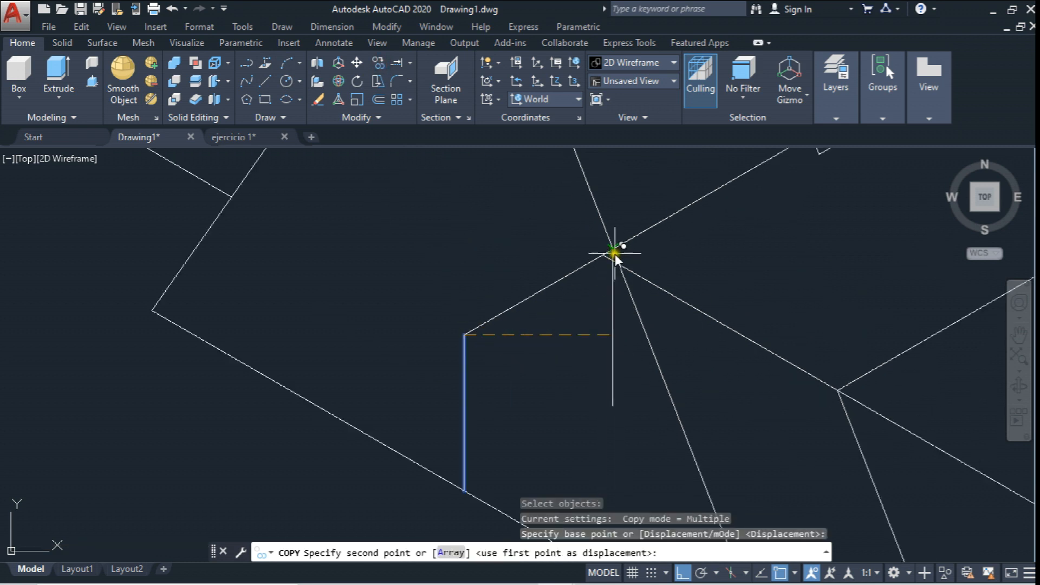
{"action": "left_click", "coordinate": [602, 259]}
{"action": "scroll", "coordinate": [611, 339], "scroll_direction": "down", "scroll_amount": 4}
{"action": "key", "text": "Escape"}
{"action": "middle_click_drag", "start_coordinate": [543, 306], "coordinate": [508, 302]}
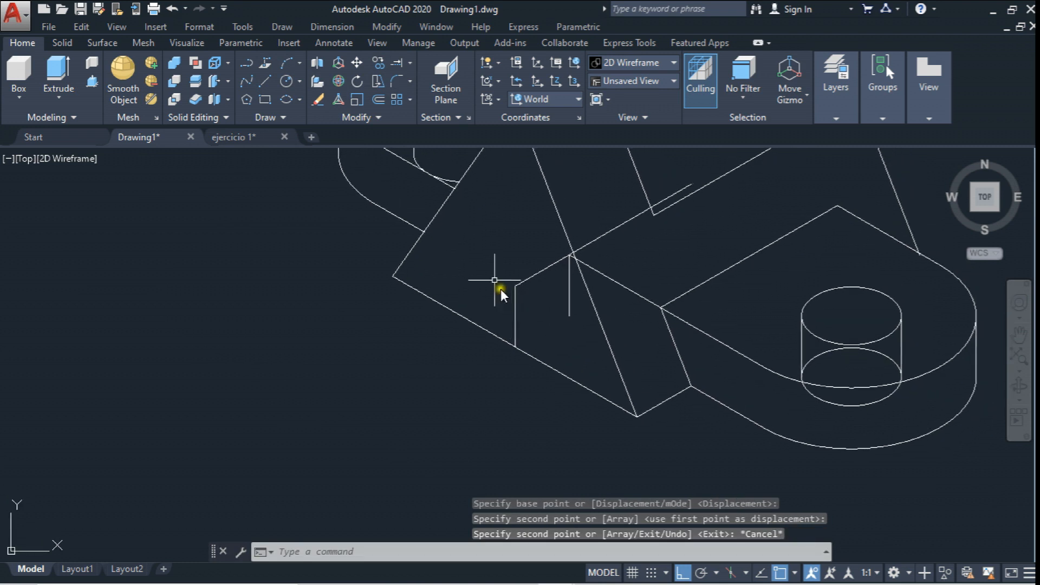
- Copy the short base edge from the triangular face's lower corner to the midpoint of the face's base edge
{"action": "left_click", "coordinate": [378, 62]}
{"action": "left_click", "coordinate": [673, 396]}
{"action": "key", "text": "Return"}
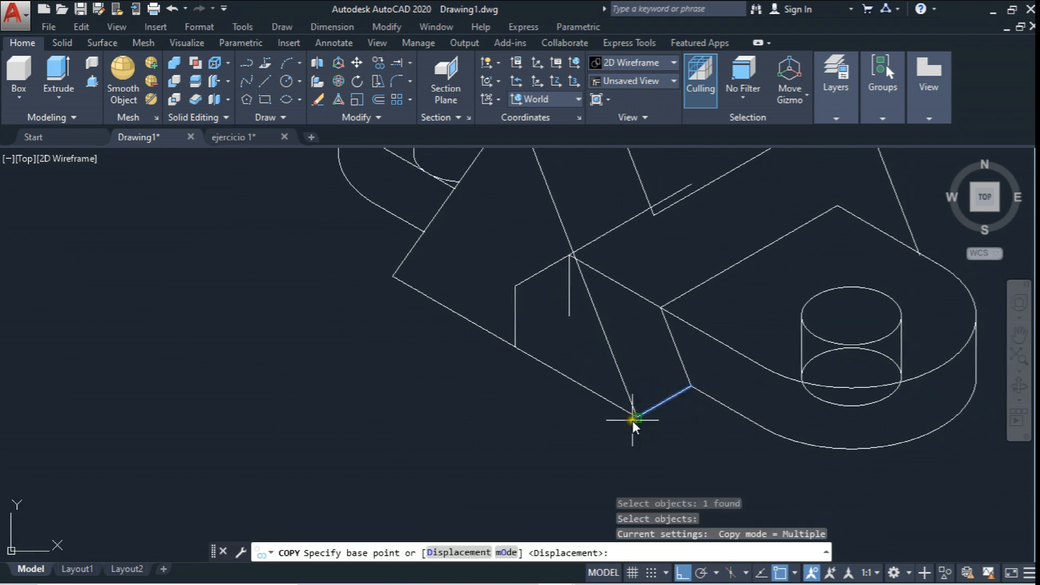
{"action": "left_click", "coordinate": [634, 419]}
{"action": "left_click", "coordinate": [504, 334]}
{"action": "key", "text": "Escape"}
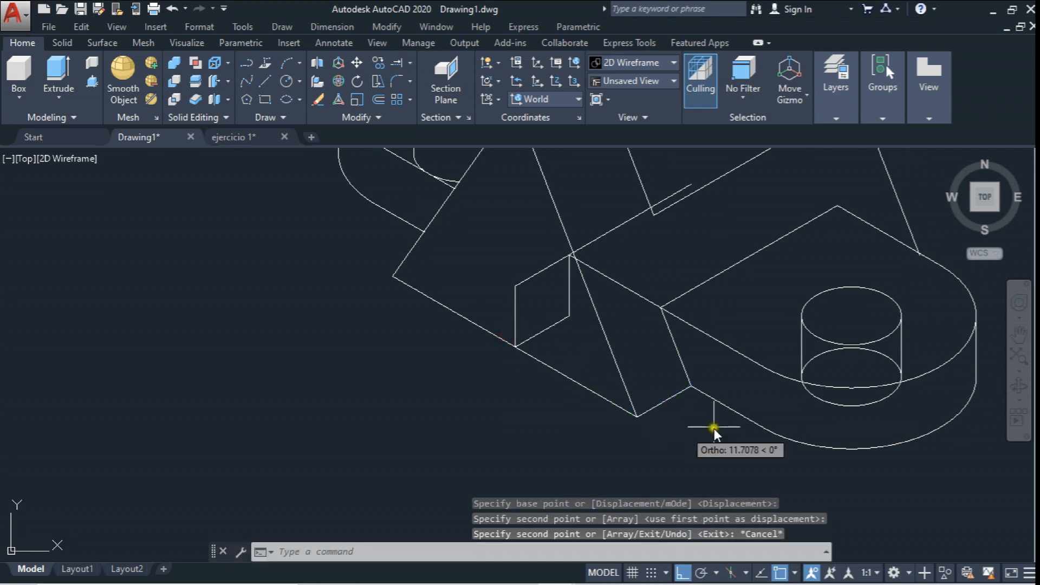
- Stretch the lug's lower front edge back to the lower end of the copied vertical line
{"action": "left_click", "coordinate": [706, 394]}
{"action": "left_click", "coordinate": [690, 385]}
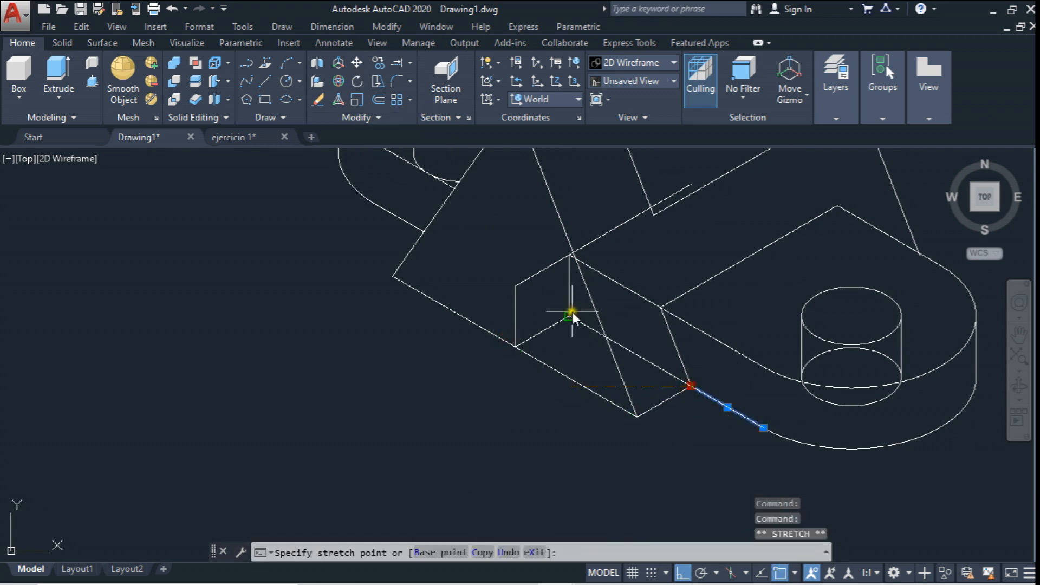
{"action": "key", "text": "Escape"}
- Stretch the upper end of the vertical line at the base midpoint up to the triangular face's apex
{"action": "scroll", "coordinate": [568, 374], "scroll_direction": "down", "scroll_amount": 5}
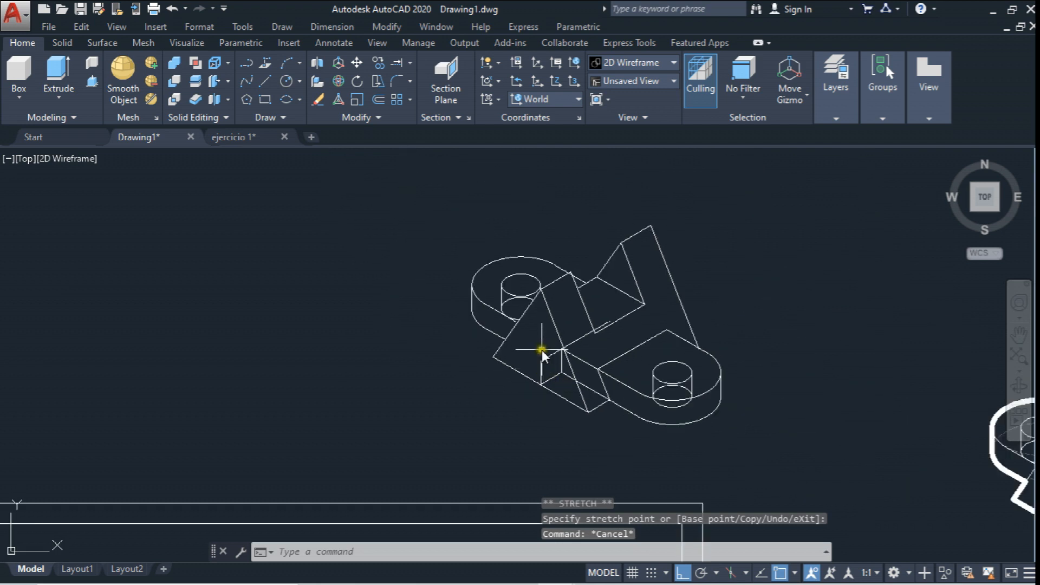
{"action": "scroll", "coordinate": [542, 350], "scroll_direction": "up", "scroll_amount": 2}
{"action": "left_click", "coordinate": [537, 382]}
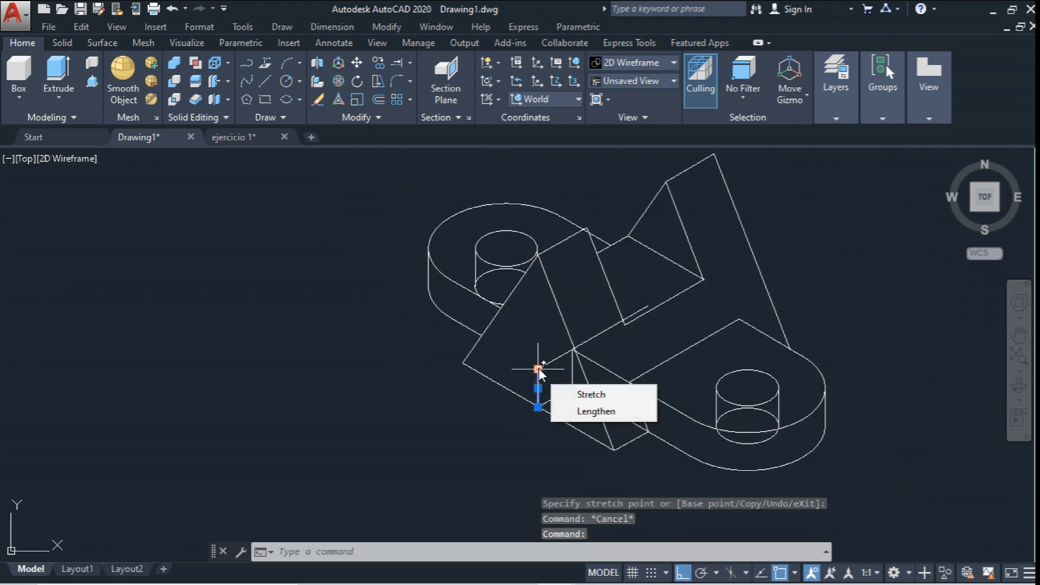
{"action": "left_click", "coordinate": [537, 369]}
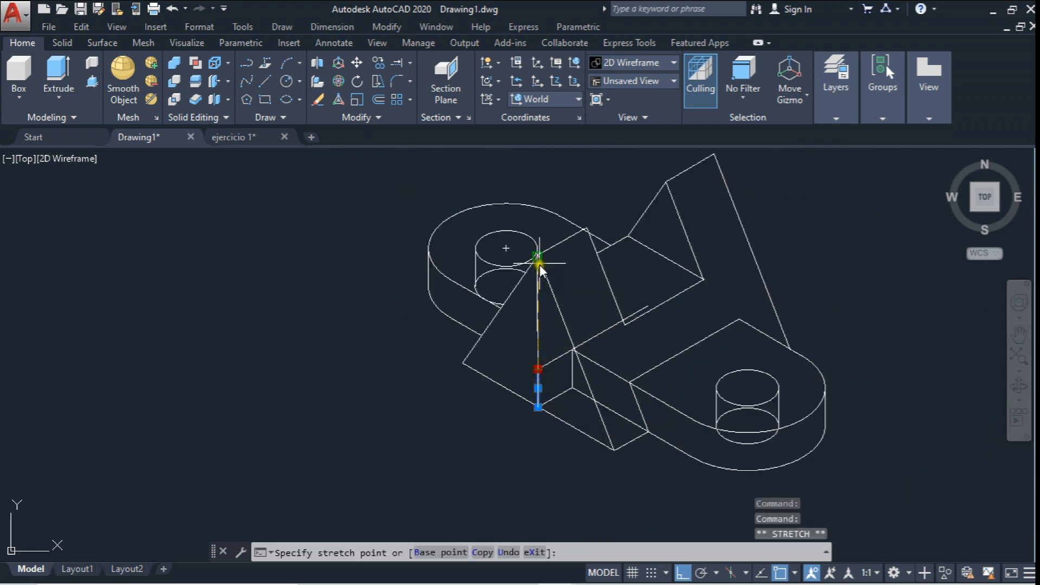
{"action": "scroll", "coordinate": [539, 255], "scroll_direction": "up", "scroll_amount": 6}
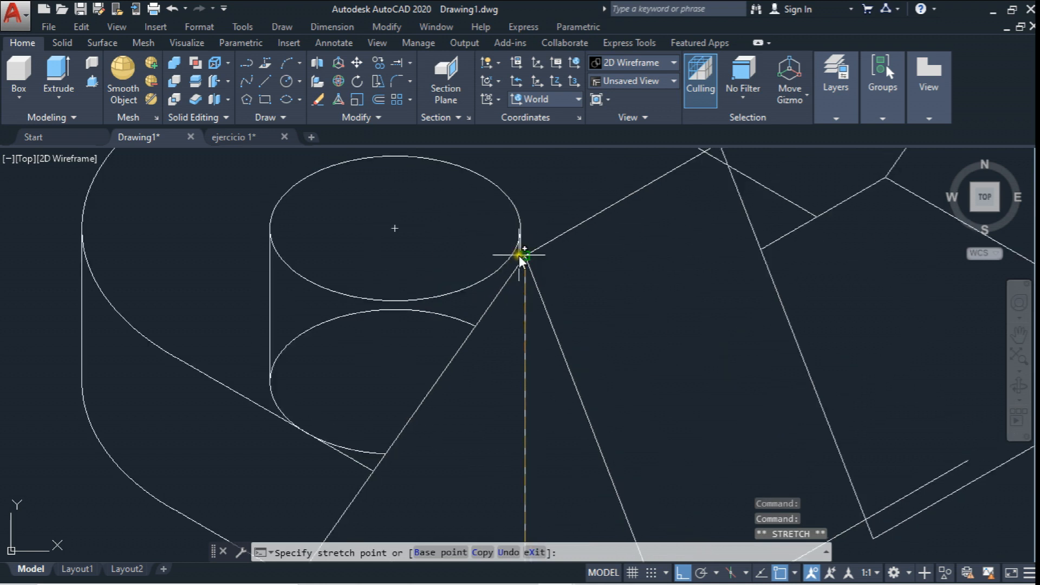
{"action": "key", "text": "Escape"}
{"action": "scroll", "coordinate": [557, 248], "scroll_direction": "down", "scroll_amount": 6}
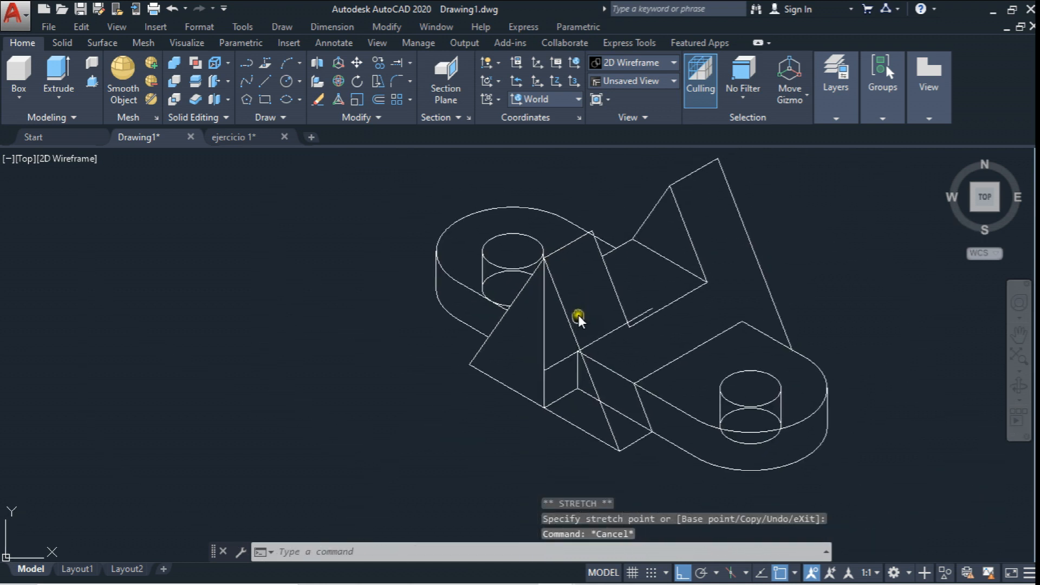
- Erase the triangular face's sloping edge on the lug side and trim its base edge beyond the vertical cut line
{"action": "left_click", "coordinate": [561, 303]}
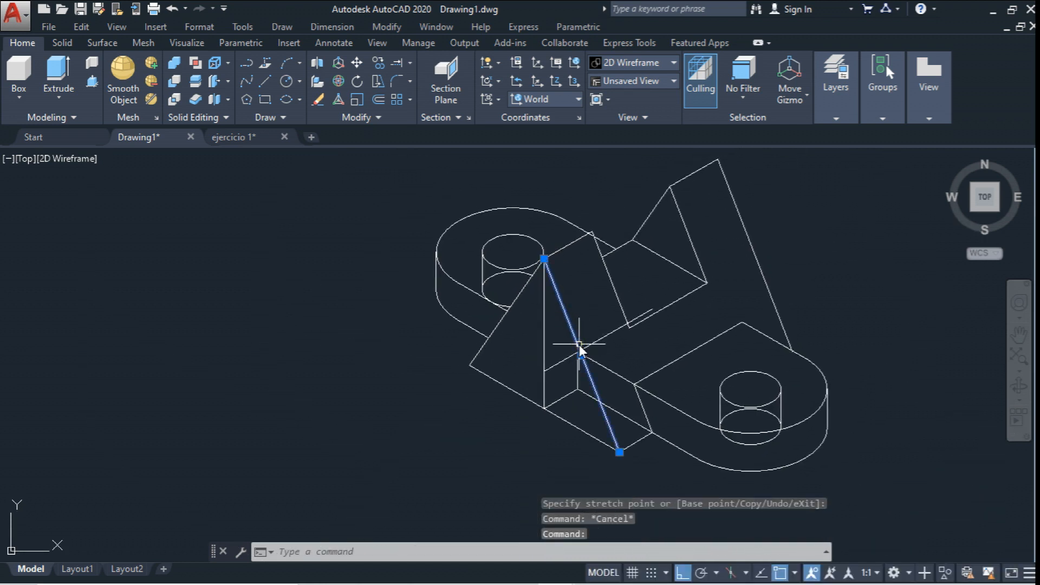
{"action": "key", "text": "Delete"}
{"action": "left_click", "coordinate": [583, 427]}
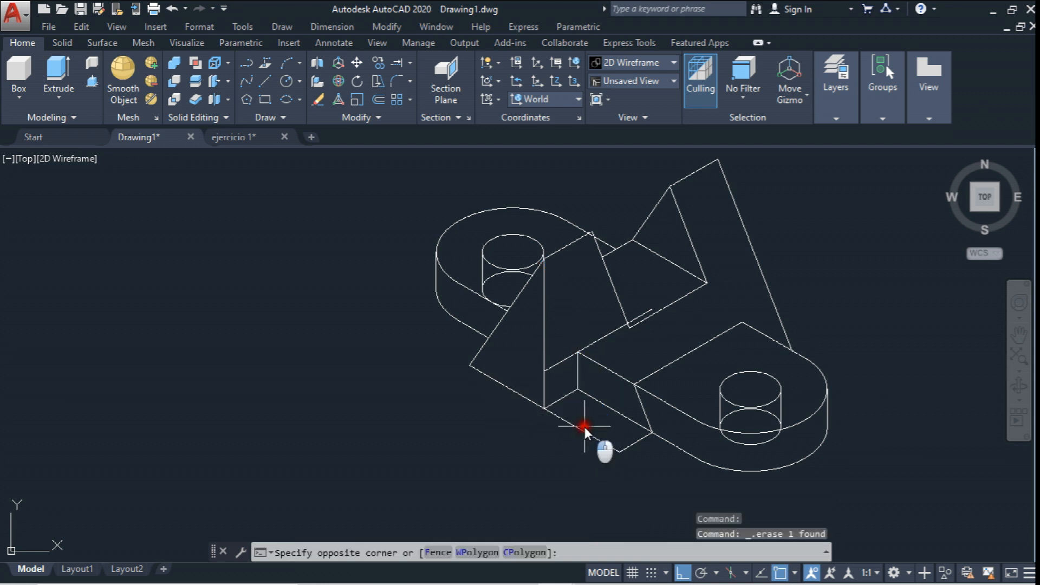
{"action": "left_click", "coordinate": [574, 429]}
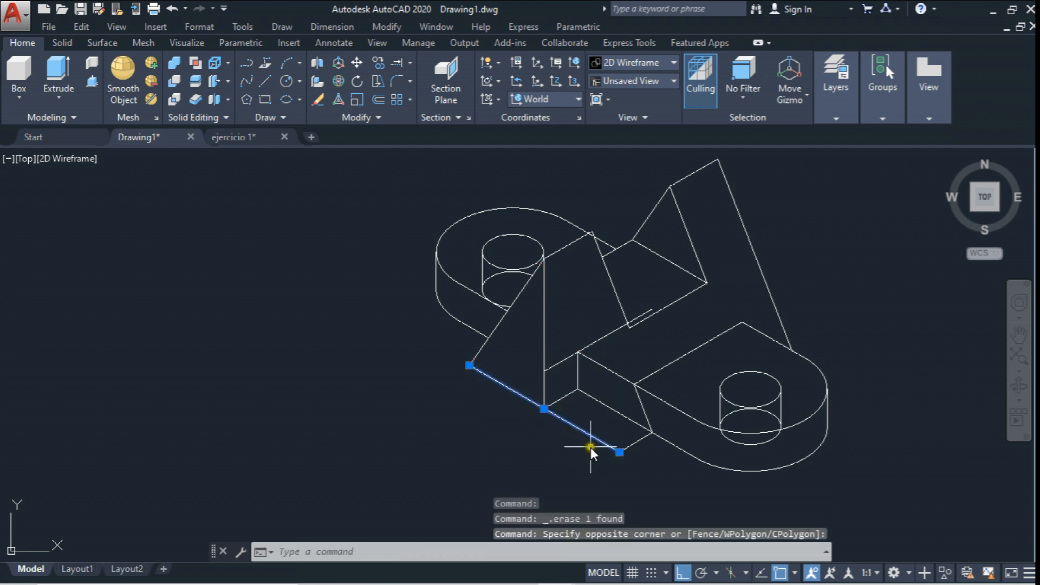
{"action": "key", "text": "Escape"}
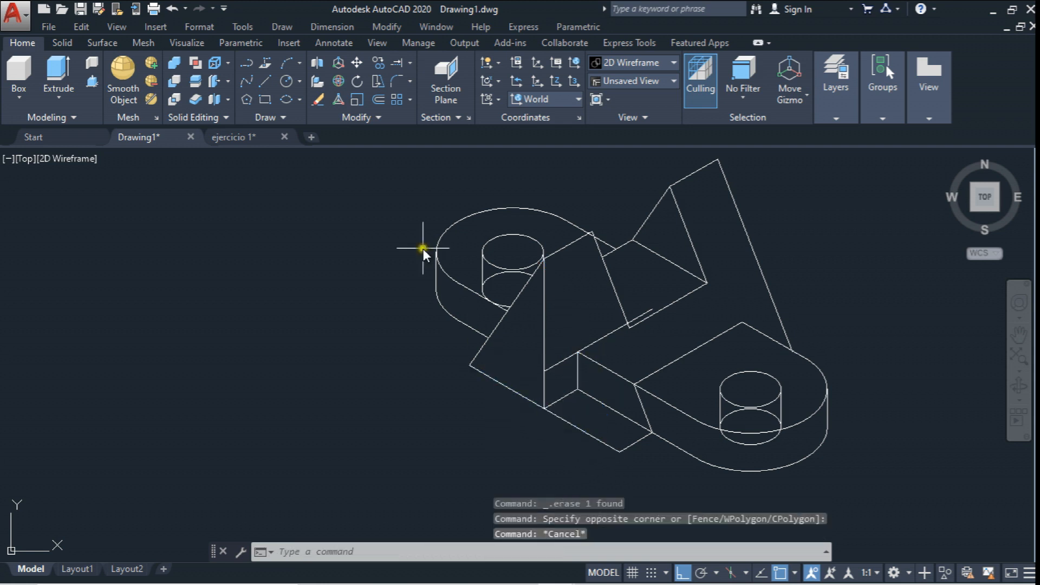
{"action": "left_click", "coordinate": [408, 63]}
{"action": "left_click", "coordinate": [390, 82]}
{"action": "left_click", "coordinate": [544, 352]}
{"action": "key", "text": "Return"}
{"action": "left_click", "coordinate": [566, 413]}
{"action": "left_click", "coordinate": [557, 424]}
{"action": "key", "text": "Escape"}
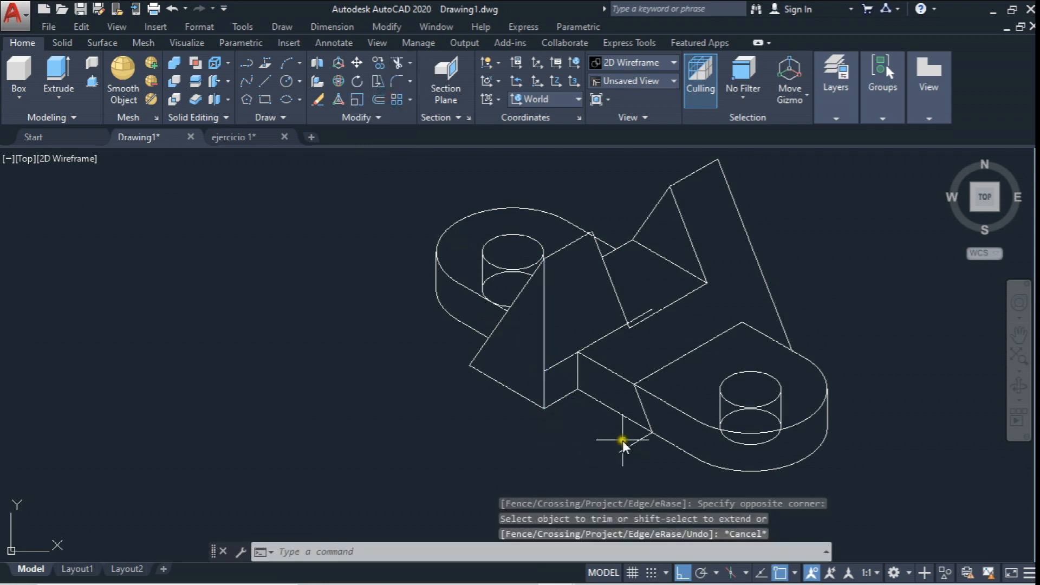
- Erase the leftover short base edge and the sloping line across the lug's side face
{"action": "left_click", "coordinate": [622, 441]}
{"action": "key", "text": "Delete"}
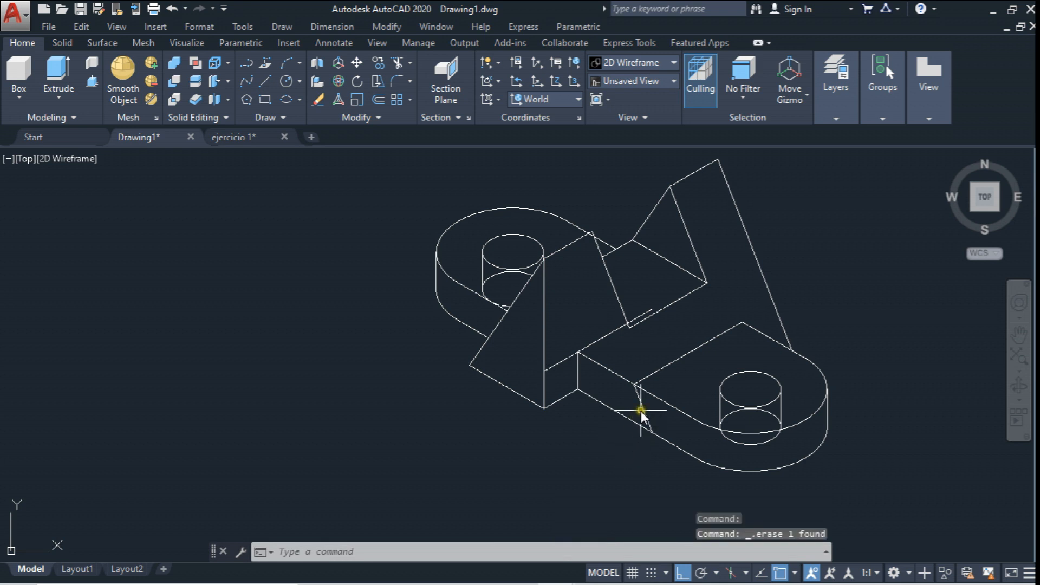
{"action": "left_click", "coordinate": [641, 410]}
{"action": "key", "text": "Delete"}
{"action": "middle_click_drag", "start_coordinate": [624, 416], "coordinate": [615, 410]}
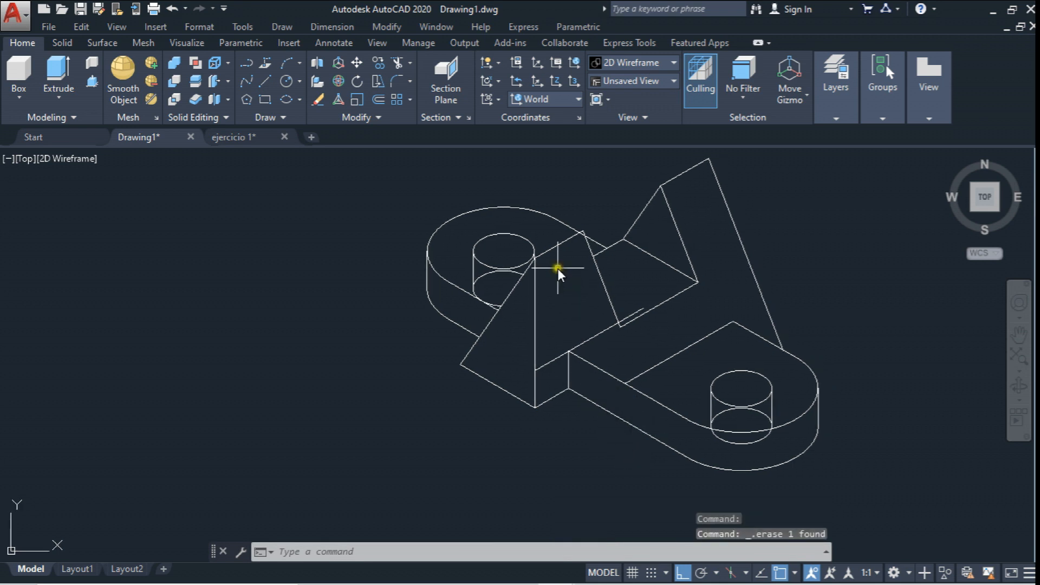
- Copy the vertical cut line from the front triangle's apex to the far end of the prism's top edge
{"action": "middle_click_drag", "start_coordinate": [557, 268], "coordinate": [555, 271]}
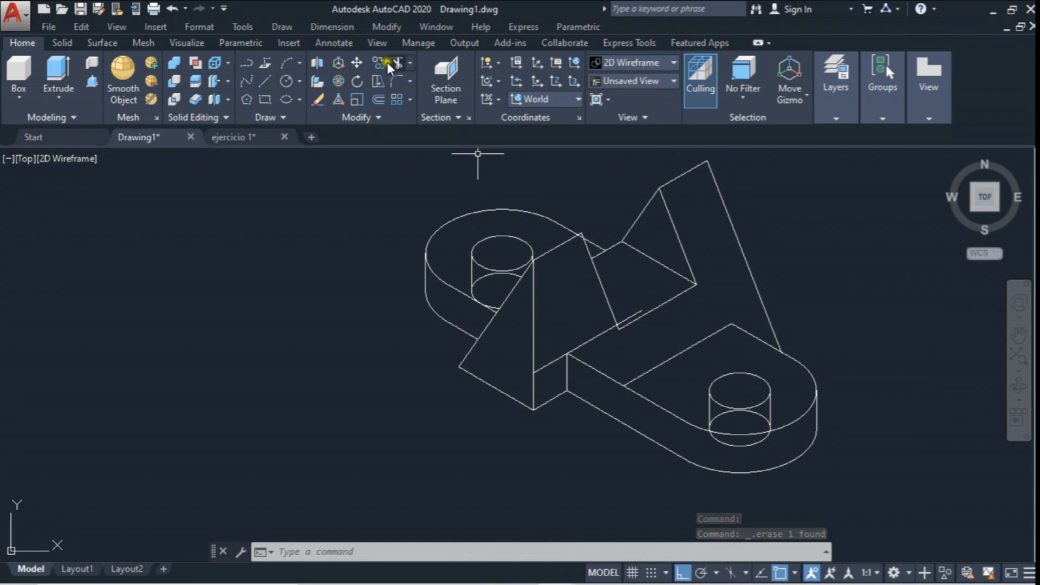
{"action": "left_click", "coordinate": [558, 349]}
{"action": "left_click", "coordinate": [524, 324]}
{"action": "key", "text": "Return"}
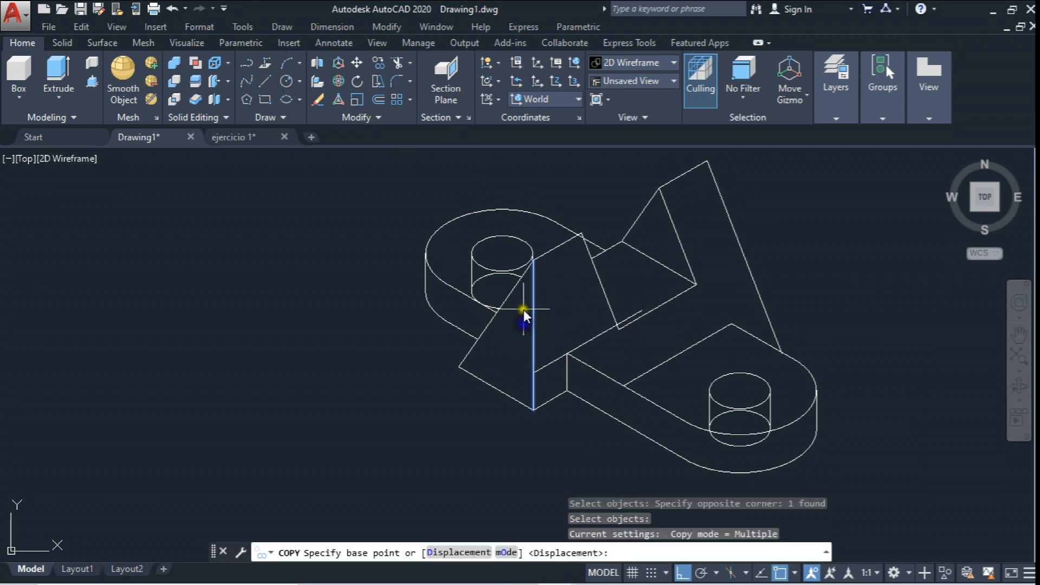
{"action": "left_click", "coordinate": [532, 263]}
{"action": "scroll", "coordinate": [576, 243], "scroll_direction": "up", "scroll_amount": 4}
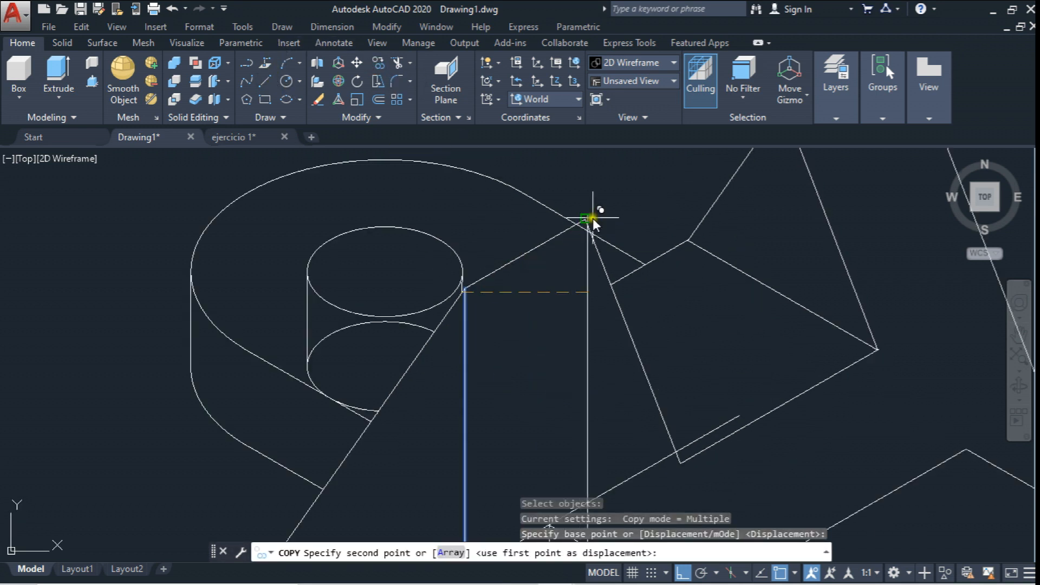
{"action": "left_click", "coordinate": [589, 217]}
{"action": "scroll", "coordinate": [469, 152], "scroll_direction": "down", "scroll_amount": 3}
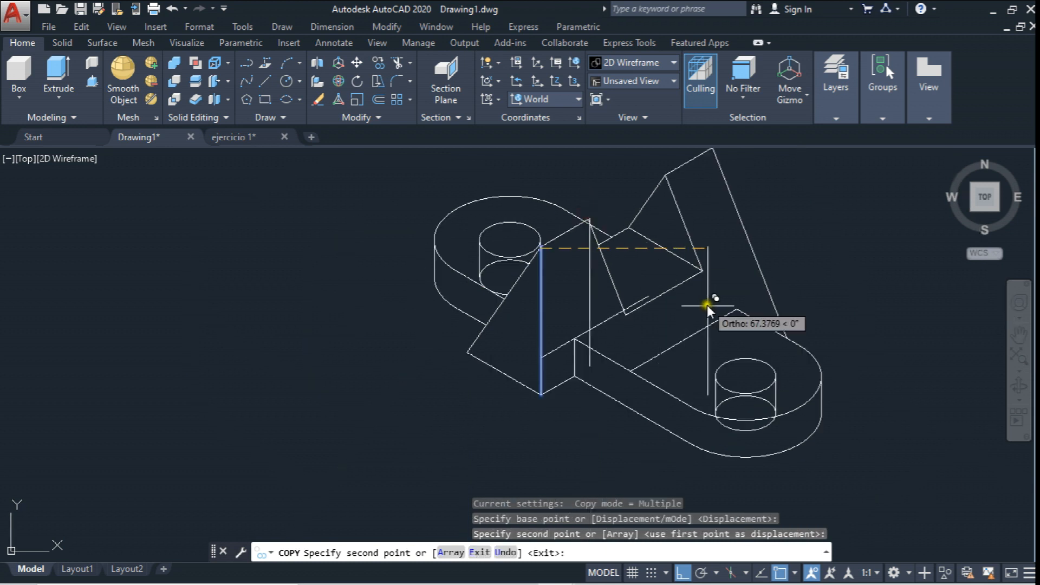
{"action": "key", "text": "Escape"}
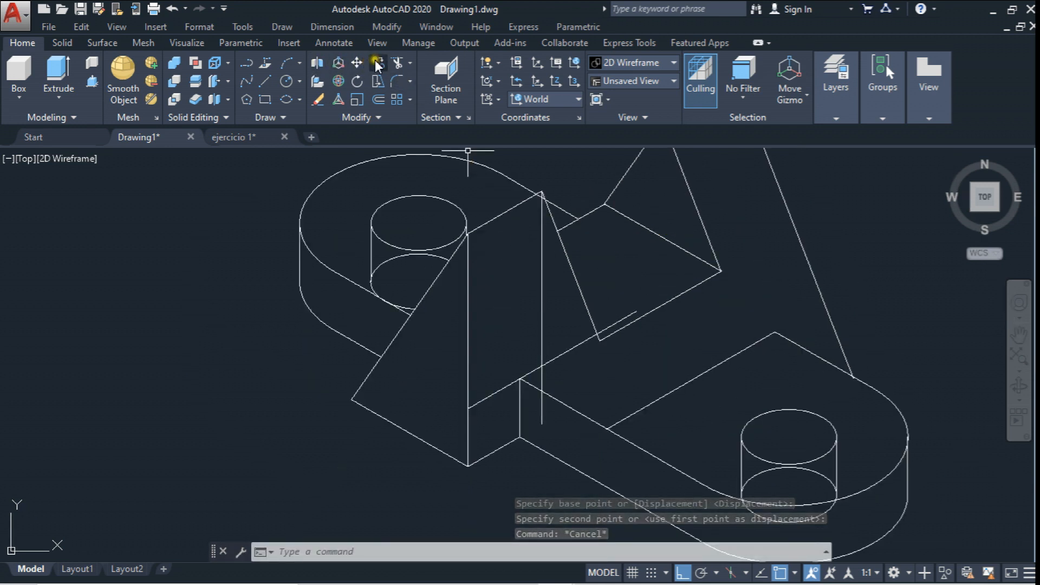
{"action": "left_click", "coordinate": [339, 63]}
{"action": "left_click", "coordinate": [632, 226]}
{"action": "key", "text": "Return"}
{"action": "left_click", "coordinate": [721, 271]}
{"action": "left_click", "coordinate": [598, 334]}
{"action": "key", "text": "Escape"}
{"action": "scroll", "coordinate": [578, 340], "scroll_direction": "up", "scroll_amount": 2}
{"action": "left_click", "coordinate": [608, 330]}
{"action": "left_click", "coordinate": [613, 340]}
{"action": "key", "text": "Escape"}
{"action": "left_click_drag", "start_coordinate": [552, 312], "coordinate": [531, 287]}
{"action": "key", "text": "Delete"}
{"action": "scroll", "coordinate": [633, 464], "scroll_direction": "down", "scroll_amount": 2}
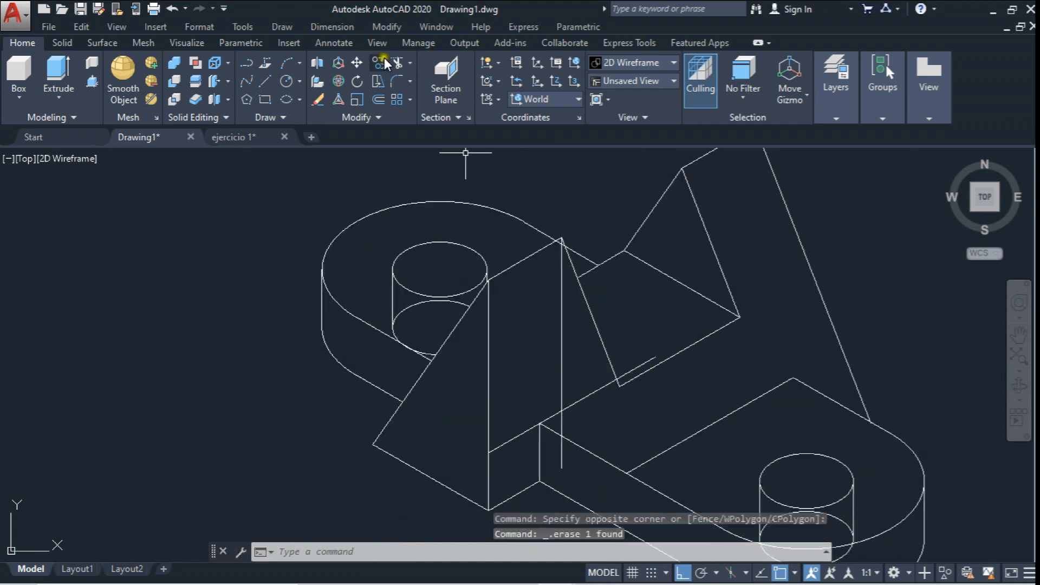
- Copy the rear triangle's base edge from its lower corner to the lower end of the front prism's back sloping edge
{"action": "left_click", "coordinate": [379, 63]}
{"action": "left_click", "coordinate": [675, 271]}
{"action": "left_click", "coordinate": [659, 298]}
{"action": "key", "text": "Return"}
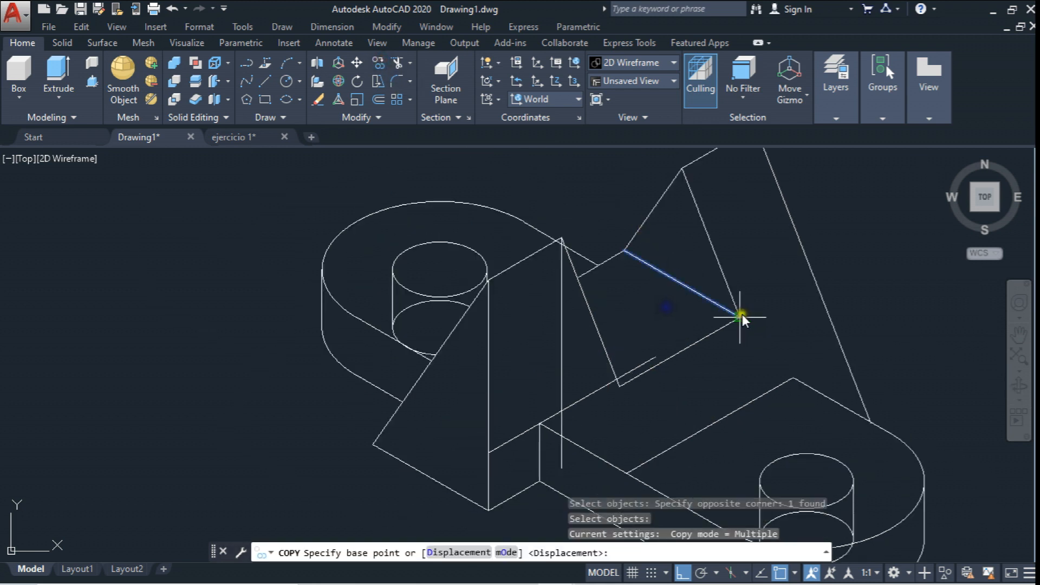
{"action": "left_click", "coordinate": [739, 315]}
{"action": "scroll", "coordinate": [649, 397], "scroll_direction": "up", "scroll_amount": 5}
{"action": "left_click", "coordinate": [543, 358]}
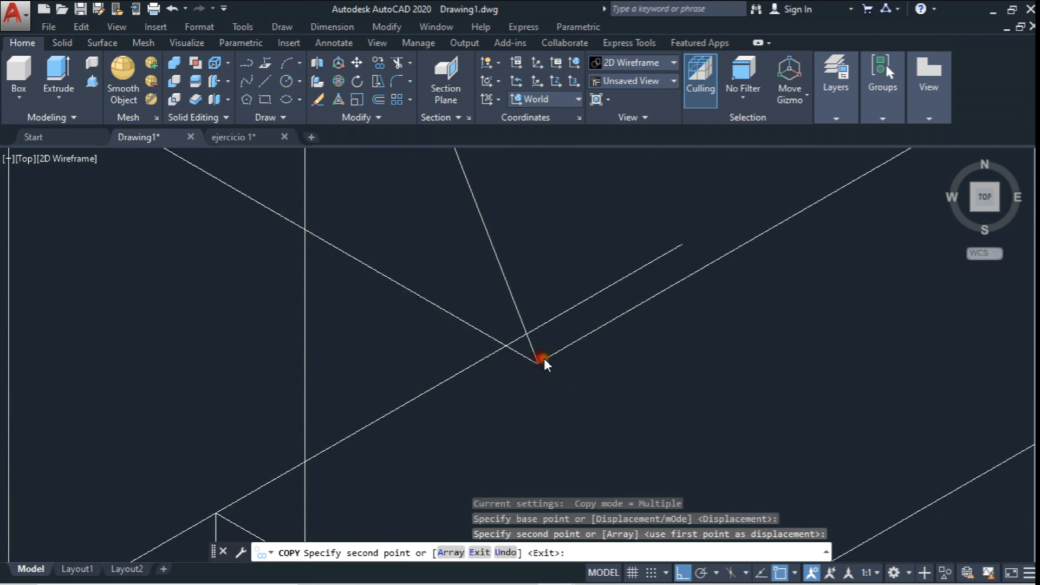
{"action": "scroll", "coordinate": [543, 359], "scroll_direction": "down", "scroll_amount": 5}
{"action": "key", "text": "Escape"}
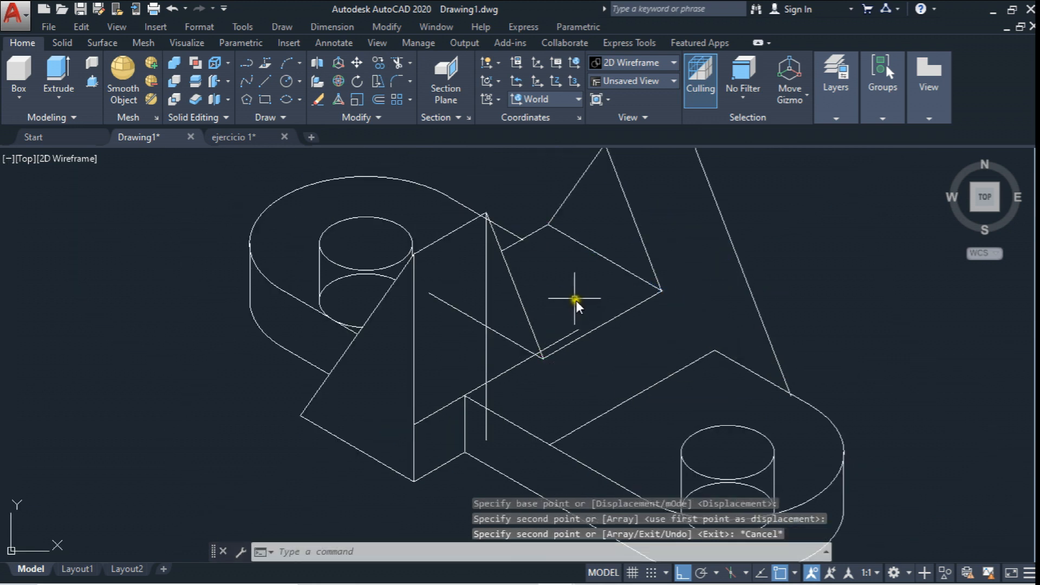
- Erase the front prism's back sloping edge
{"action": "left_click", "coordinate": [531, 277]}
{"action": "left_click", "coordinate": [502, 298]}
{"action": "key", "text": "Delete"}
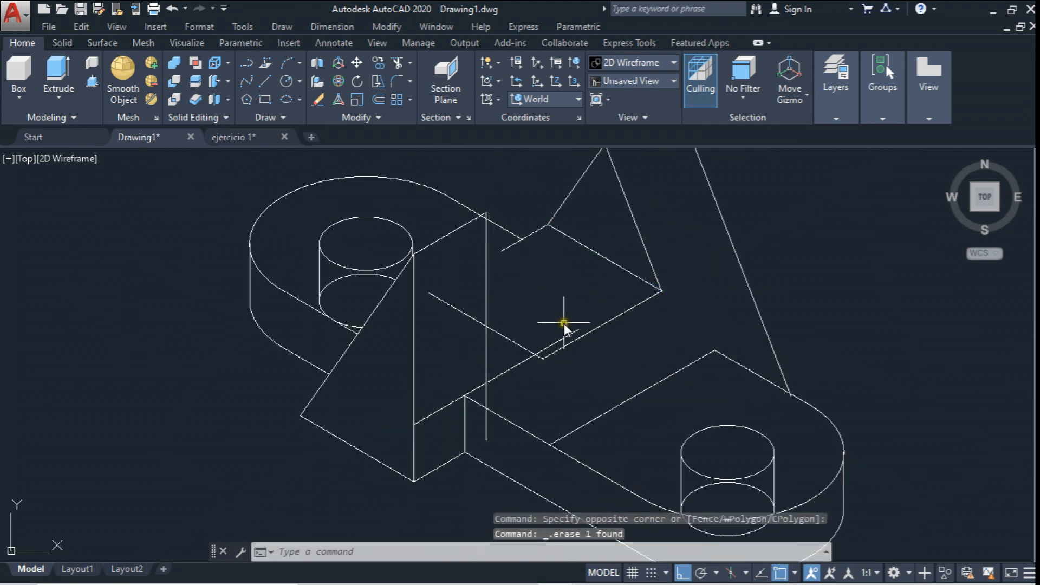
- Copy the front prism's rear vertical line from its upper end to the far end of the rear prism's top edge
{"action": "middle_click_drag", "start_coordinate": [553, 324], "coordinate": [501, 431]}
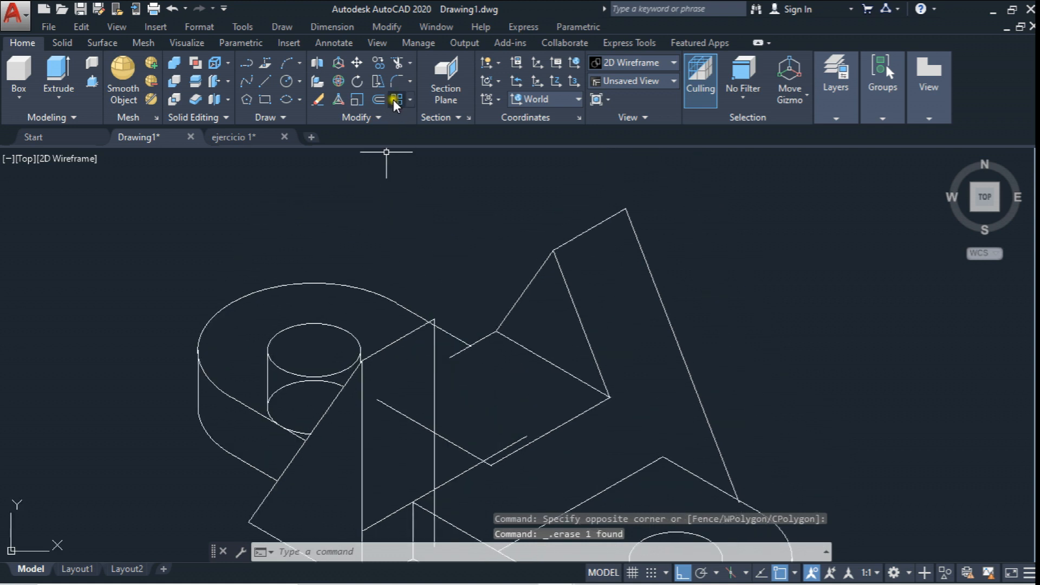
{"action": "left_click", "coordinate": [379, 63]}
{"action": "left_click", "coordinate": [416, 393]}
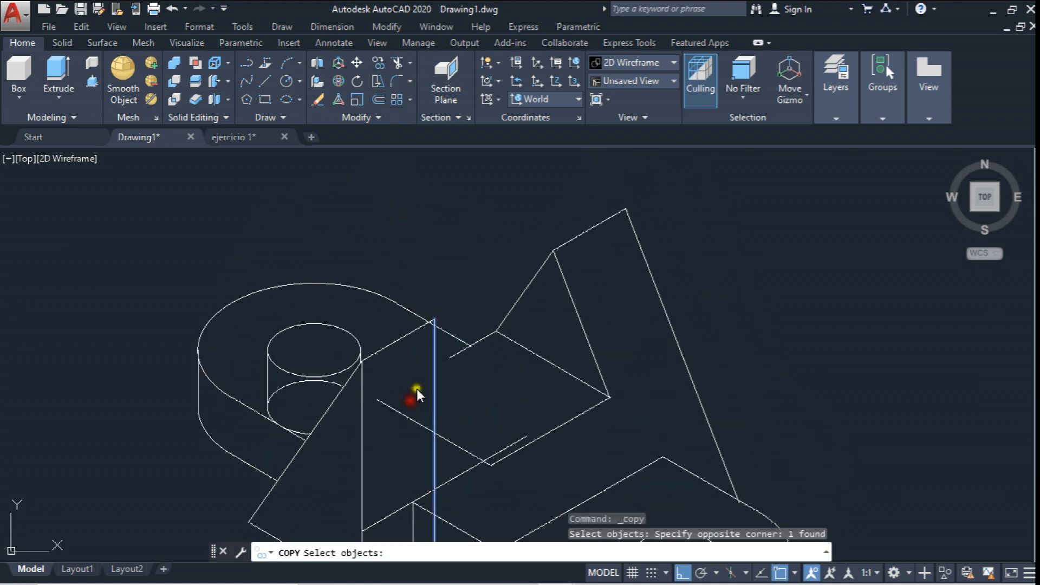
{"action": "right_click", "coordinate": [416, 388]}
{"action": "left_click", "coordinate": [435, 319]}
{"action": "left_click", "coordinate": [626, 210]}
{"action": "middle_click_drag", "start_coordinate": [700, 285], "coordinate": [705, 274]}
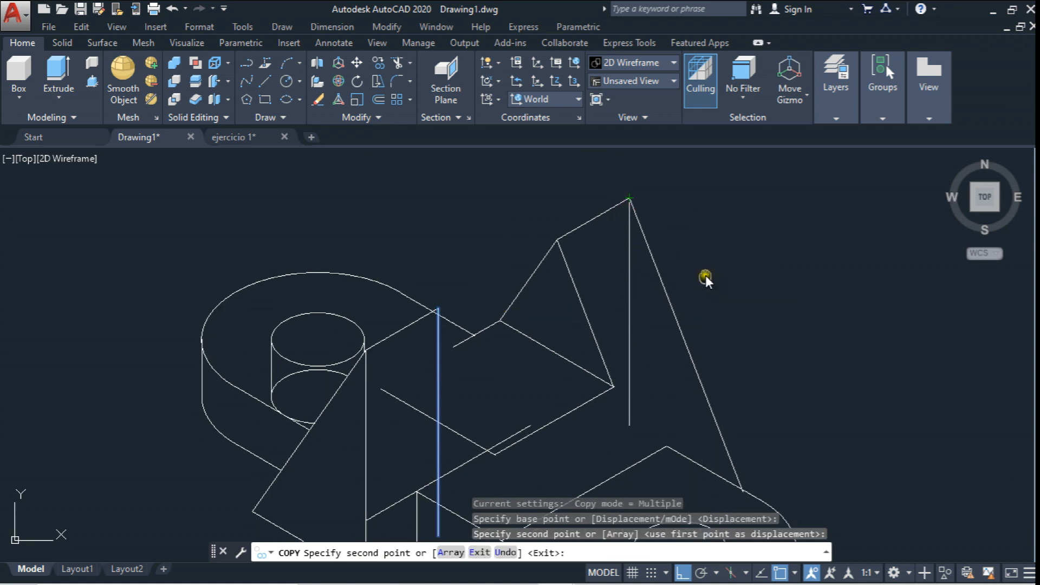
- Place another copy of the vertical line at the near end of the rear prism's top edge and erase the adjoining inner sloping edge
{"action": "left_click", "coordinate": [557, 240]}
{"action": "key", "text": "Escape"}
{"action": "left_click", "coordinate": [596, 304]}
{"action": "left_click", "coordinate": [566, 330]}
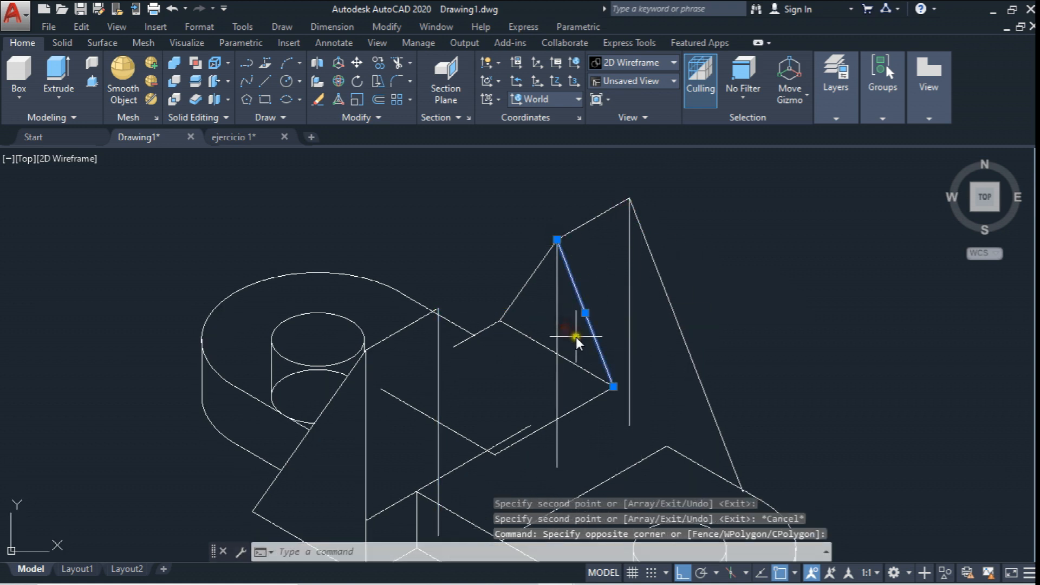
{"action": "key", "text": "Delete"}
{"action": "middle_click_drag", "start_coordinate": [547, 357], "coordinate": [545, 296]}
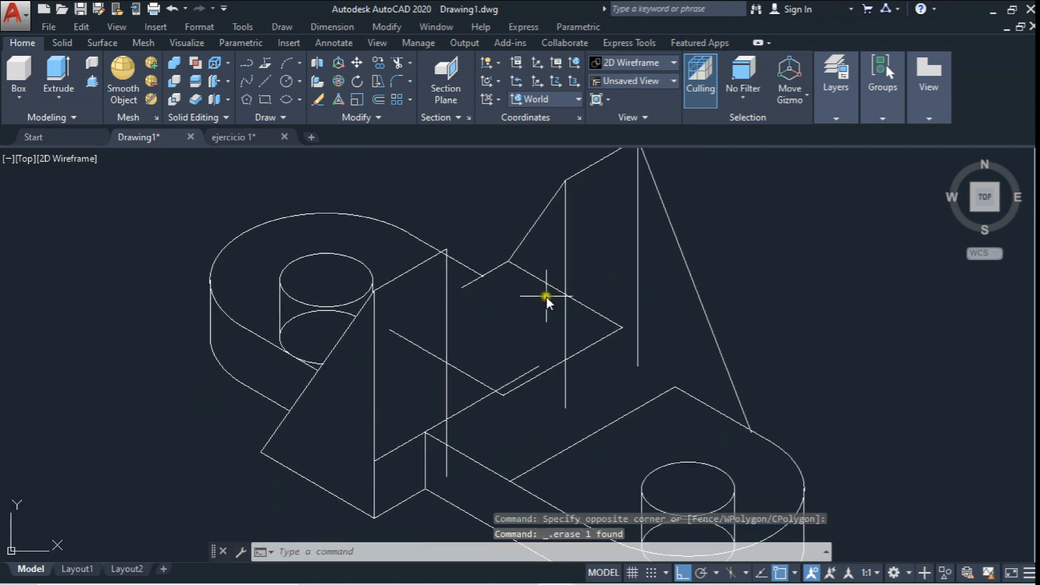
- Copy the oblique line behind the front prism from its far end to where the rear vertical line crosses the central block's front edge
{"action": "left_click", "coordinate": [378, 62]}
{"action": "left_click", "coordinate": [412, 442]}
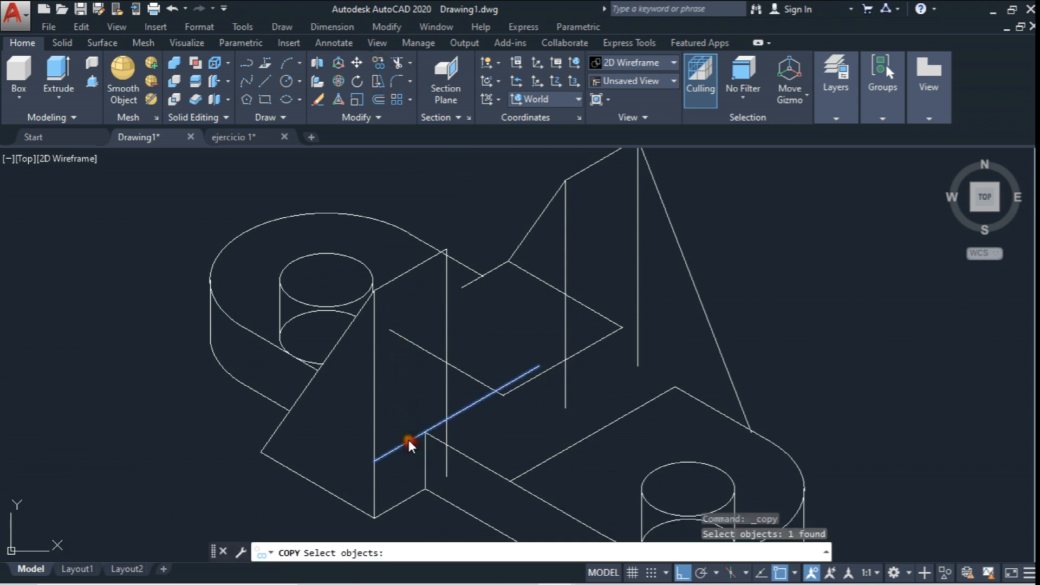
{"action": "key", "text": "Return"}
{"action": "left_click", "coordinate": [539, 366]}
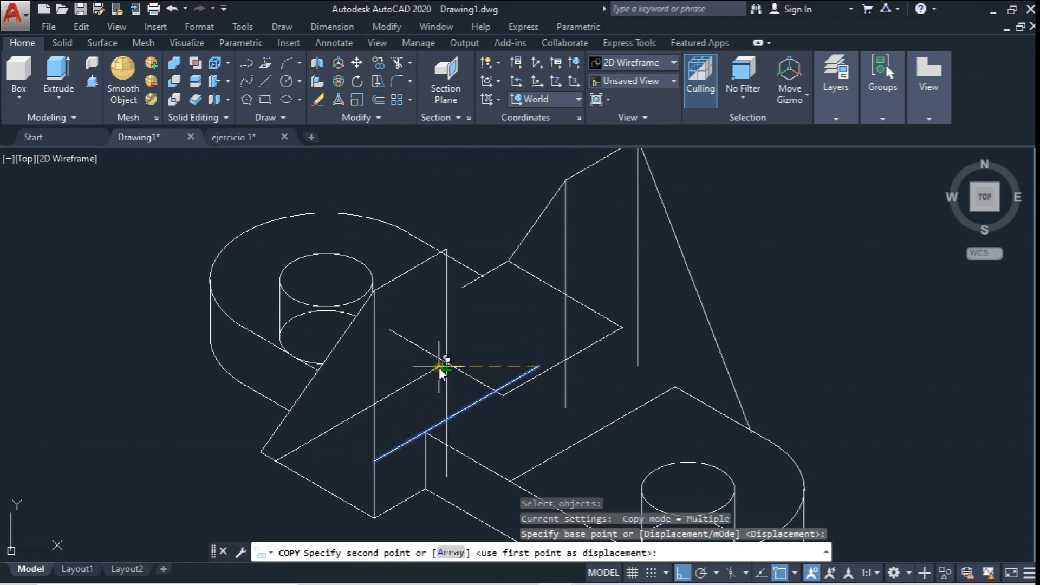
{"action": "scroll", "coordinate": [444, 366], "scroll_direction": "up", "scroll_amount": 6}
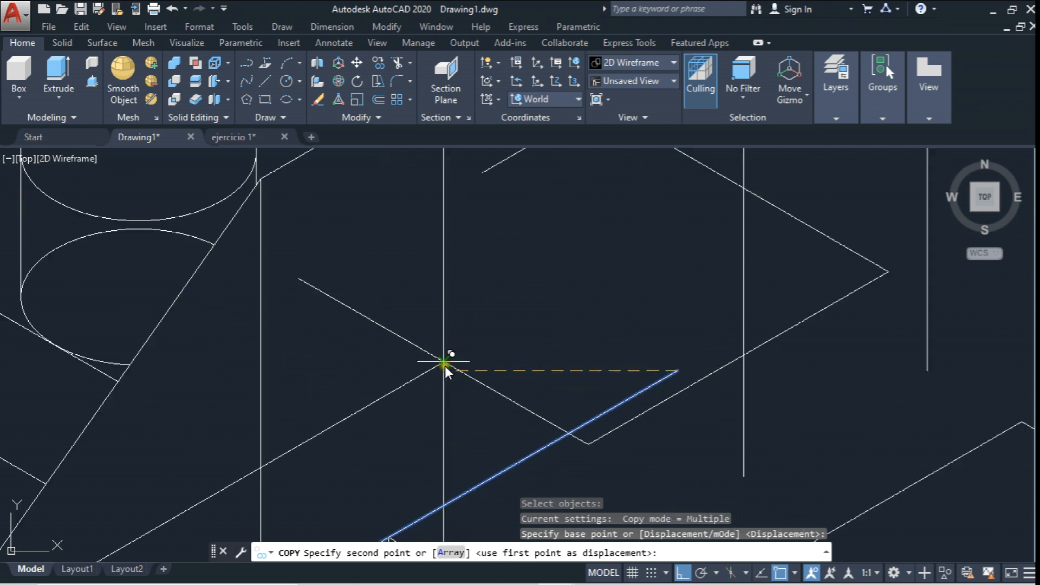
{"action": "left_click", "coordinate": [435, 372]}
{"action": "scroll", "coordinate": [476, 343], "scroll_direction": "down", "scroll_amount": 5}
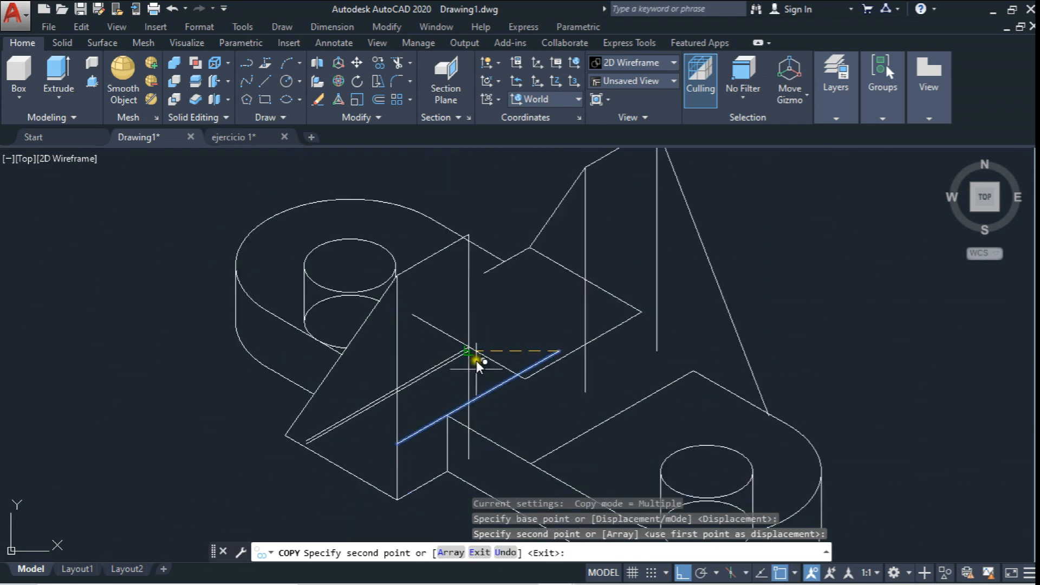
{"action": "key", "text": "Escape"}
{"action": "key", "text": "Escape"}
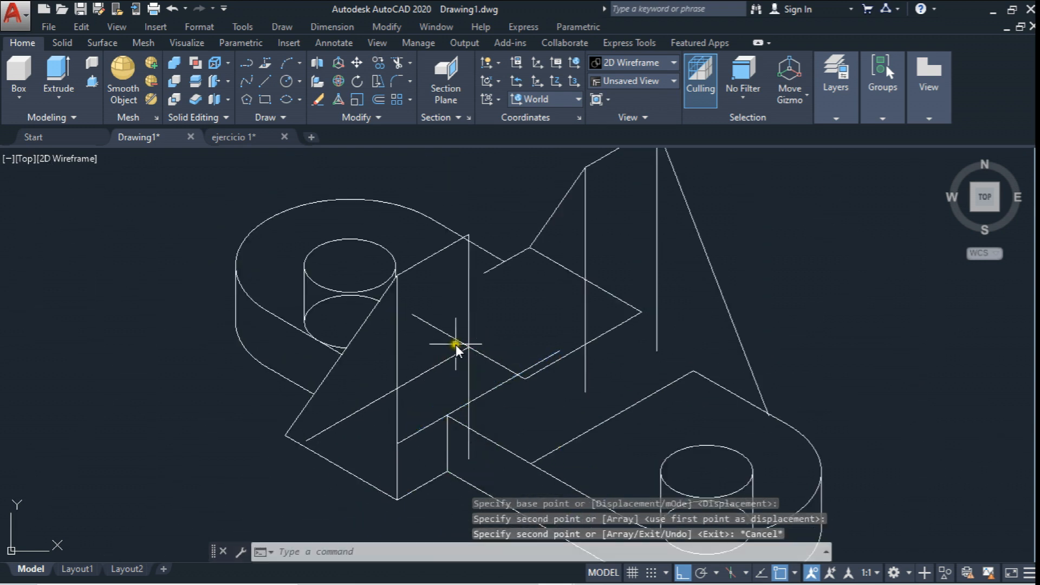
- Trim the part of the central block's front edge lying inside the front prism, using the copied oblique line as the cutting edge
{"action": "scroll", "coordinate": [456, 344], "scroll_direction": "up", "scroll_amount": 4}
{"action": "left_click", "coordinate": [399, 62]}
{"action": "left_click", "coordinate": [466, 402]}
{"action": "left_click", "coordinate": [426, 350]}
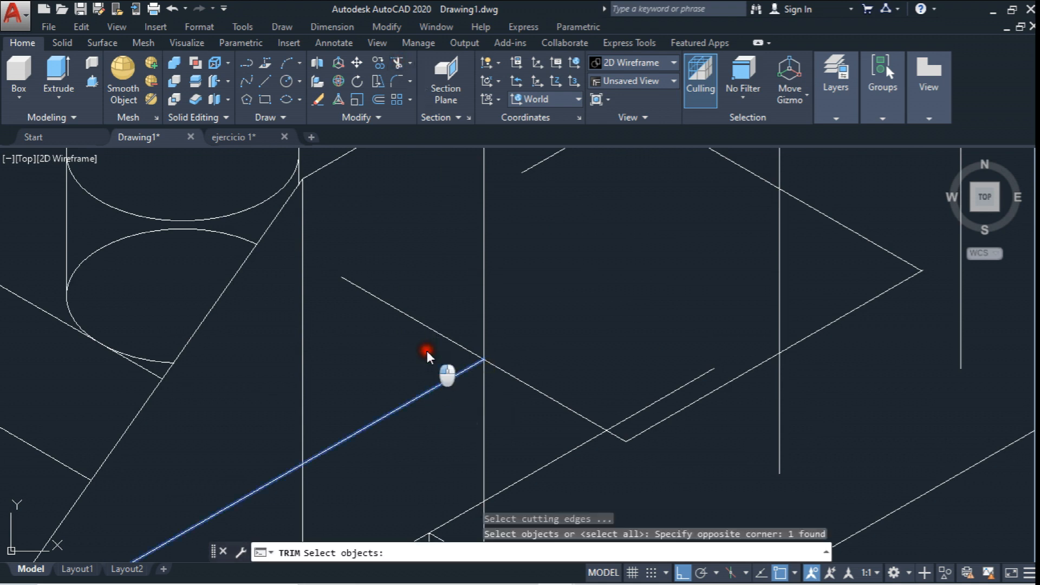
{"action": "right_click", "coordinate": [426, 349]}
{"action": "left_click", "coordinate": [437, 317]}
{"action": "left_click", "coordinate": [408, 355]}
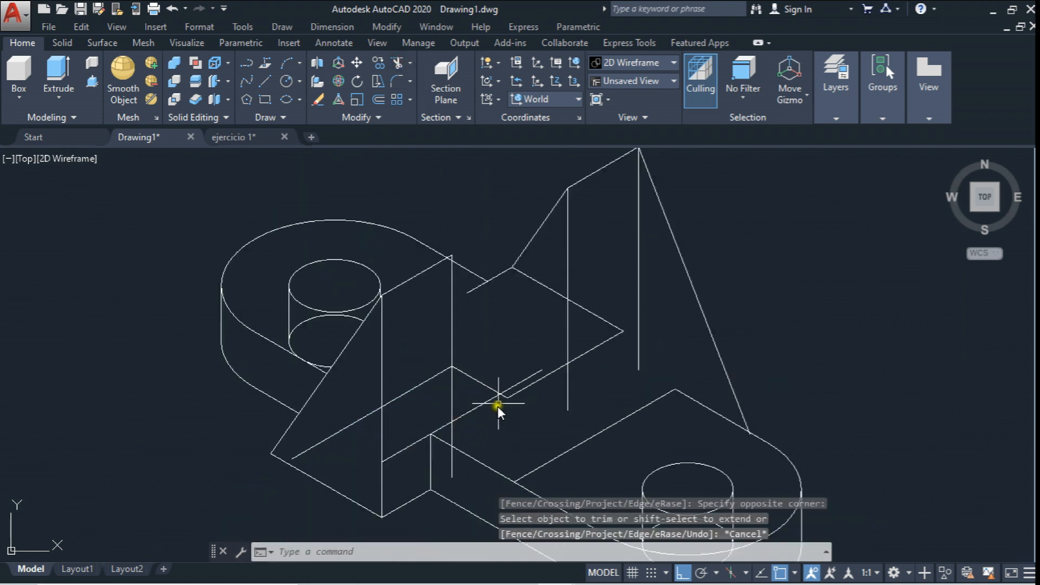
- Copy the central block's outer long edge from its near corner to the front edge's intersection with the front prism's rear vertical line
{"action": "left_click", "coordinate": [385, 74]}
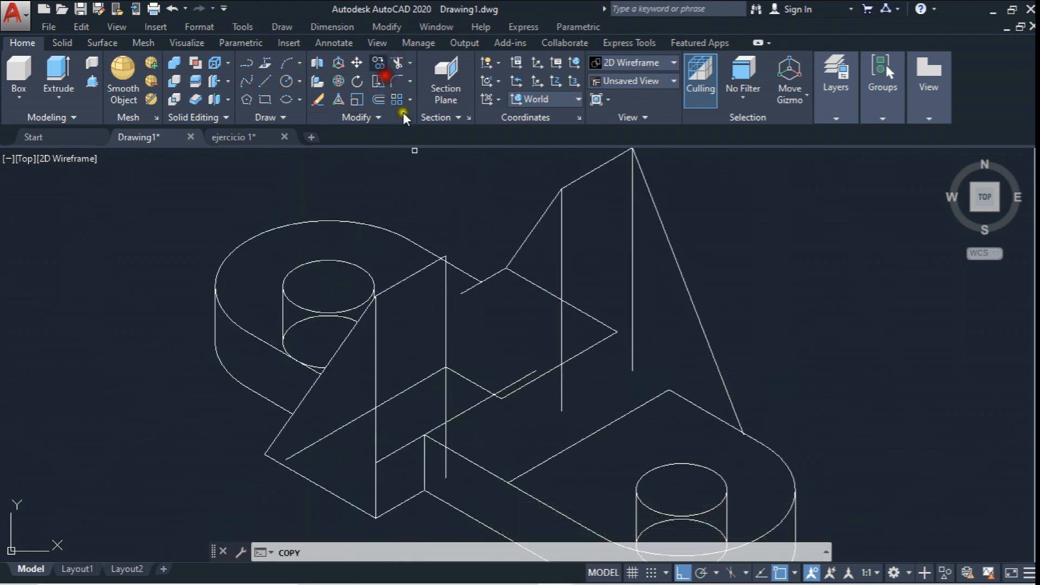
{"action": "left_click", "coordinate": [551, 369]}
{"action": "right_click", "coordinate": [526, 395]}
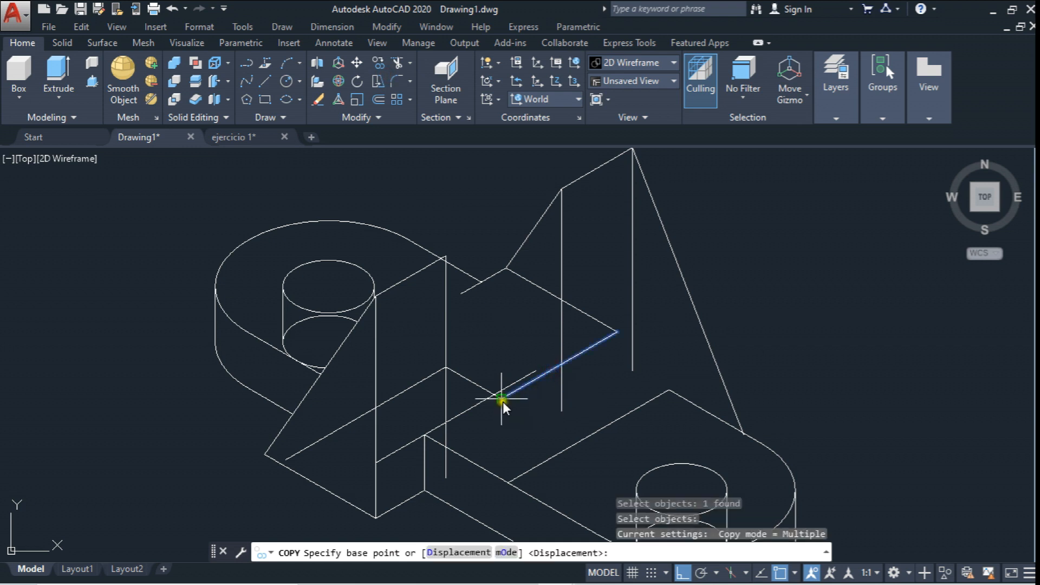
{"action": "left_click", "coordinate": [502, 400]}
{"action": "left_click", "coordinate": [447, 368]}
{"action": "key", "text": "Escape"}
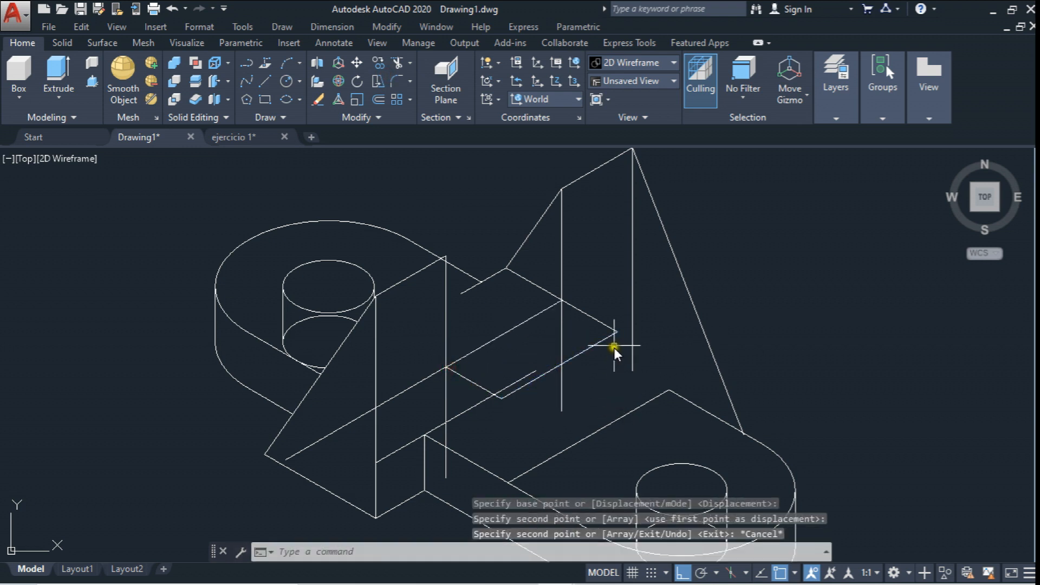
- Trim the rear prism's near vertical line below the copied long edge of the central block
{"action": "left_click", "coordinate": [398, 64]}
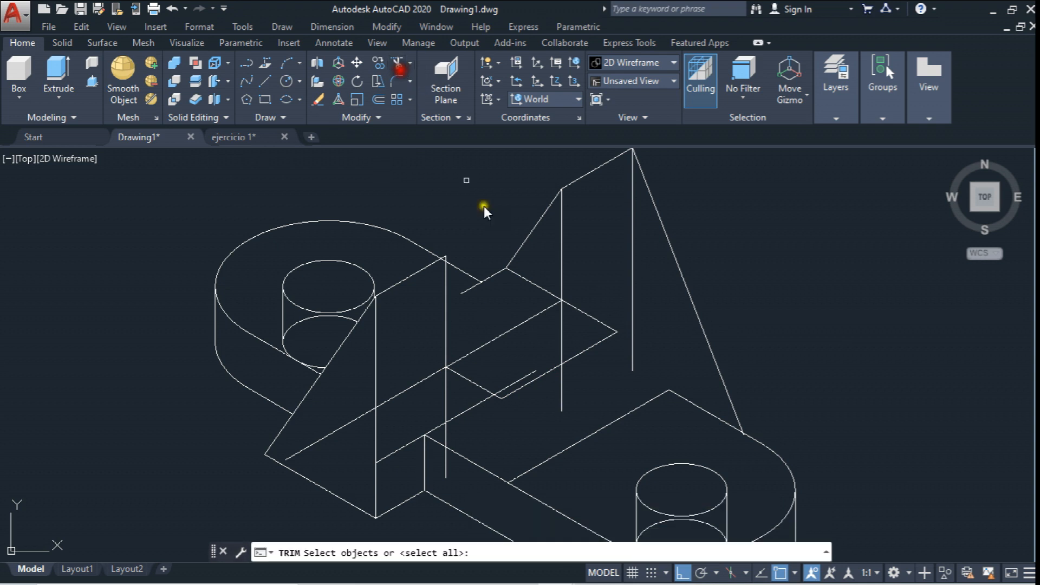
{"action": "left_click", "coordinate": [535, 319]}
{"action": "right_click", "coordinate": [563, 327]}
{"action": "left_click", "coordinate": [563, 328]}
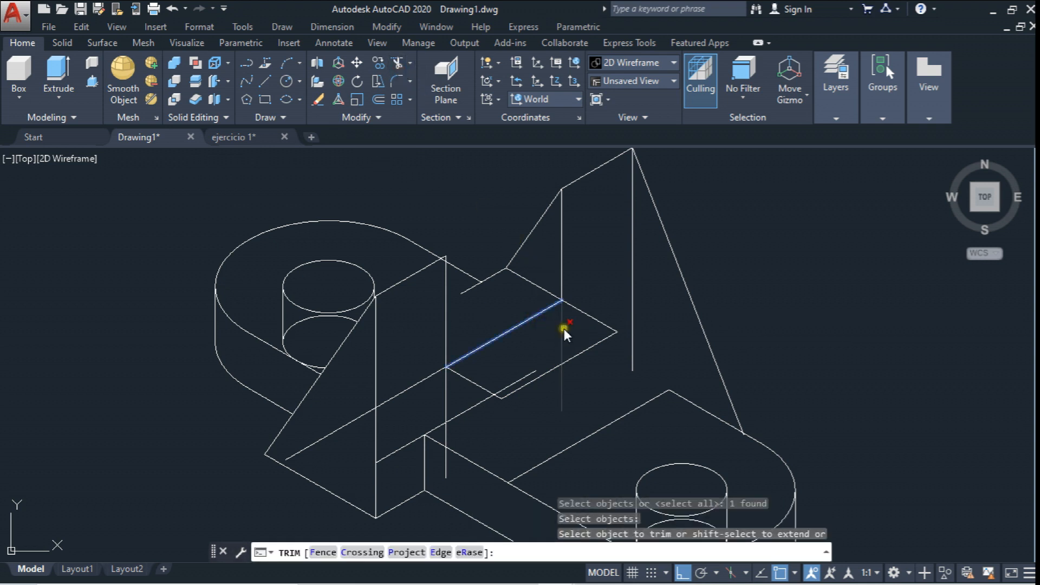
{"action": "key", "text": "Escape"}
{"action": "scroll", "coordinate": [572, 346], "scroll_direction": "down", "scroll_amount": 2}
{"action": "scroll", "coordinate": [564, 350], "scroll_direction": "up", "scroll_amount": 2}
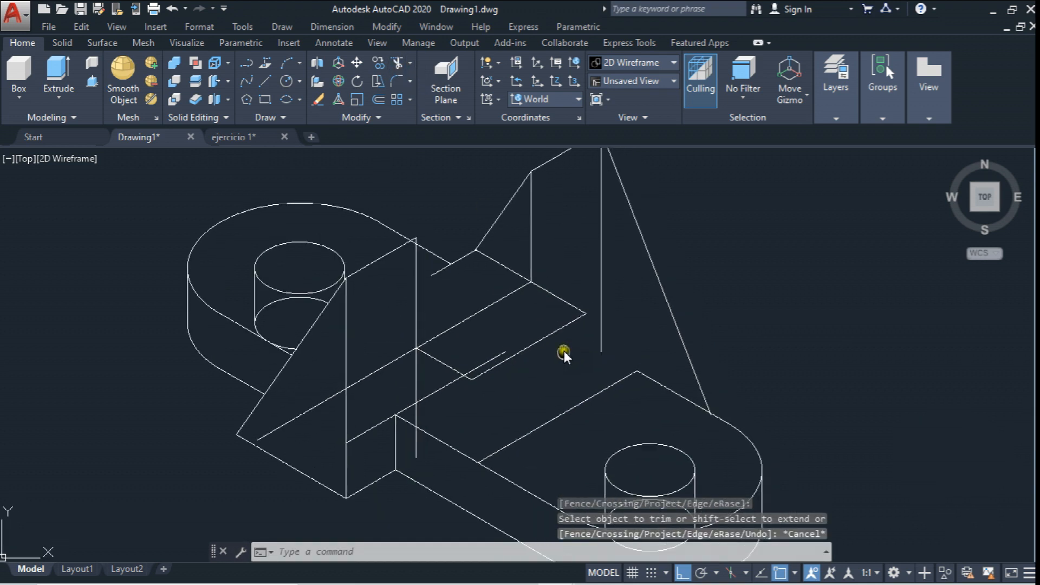
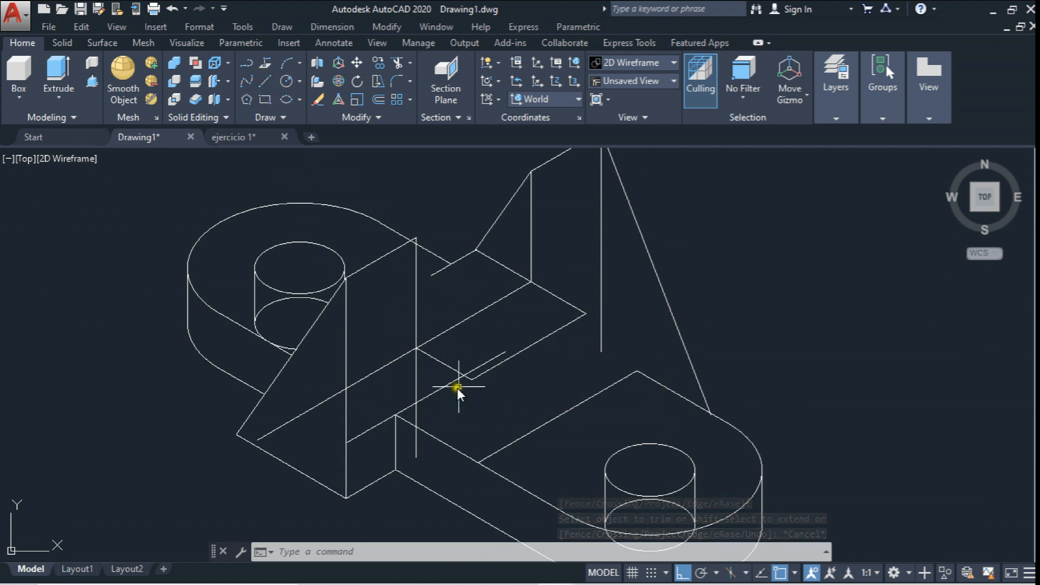
- Extend the oblique line from the front prism's lower part to the central block's far edge and erase the parallel long edge beside it
{"action": "left_click", "coordinate": [414, 64]}
{"action": "left_click", "coordinate": [369, 120]}
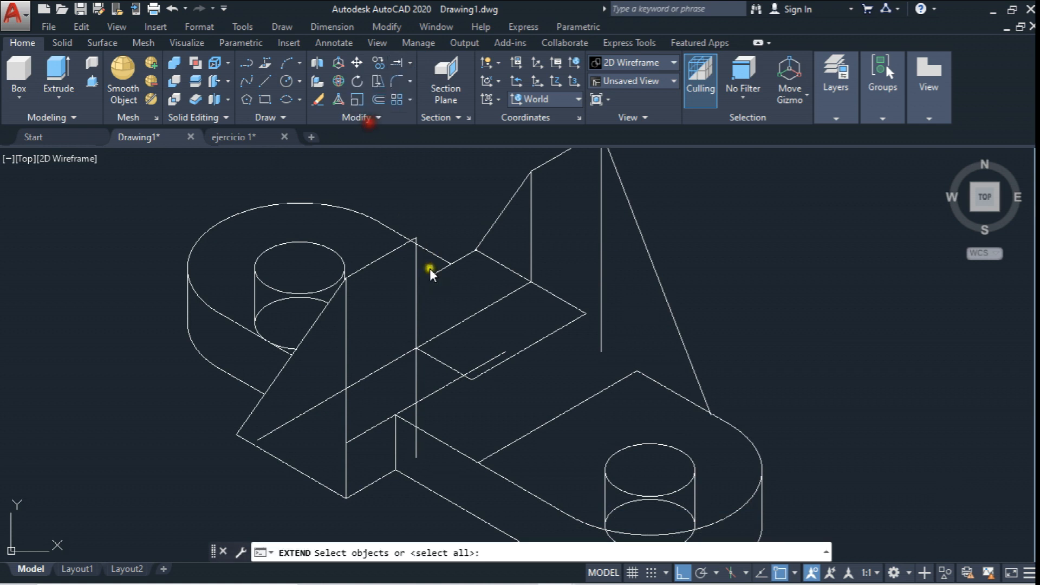
{"action": "left_click", "coordinate": [443, 388]}
{"action": "left_click", "coordinate": [568, 302]}
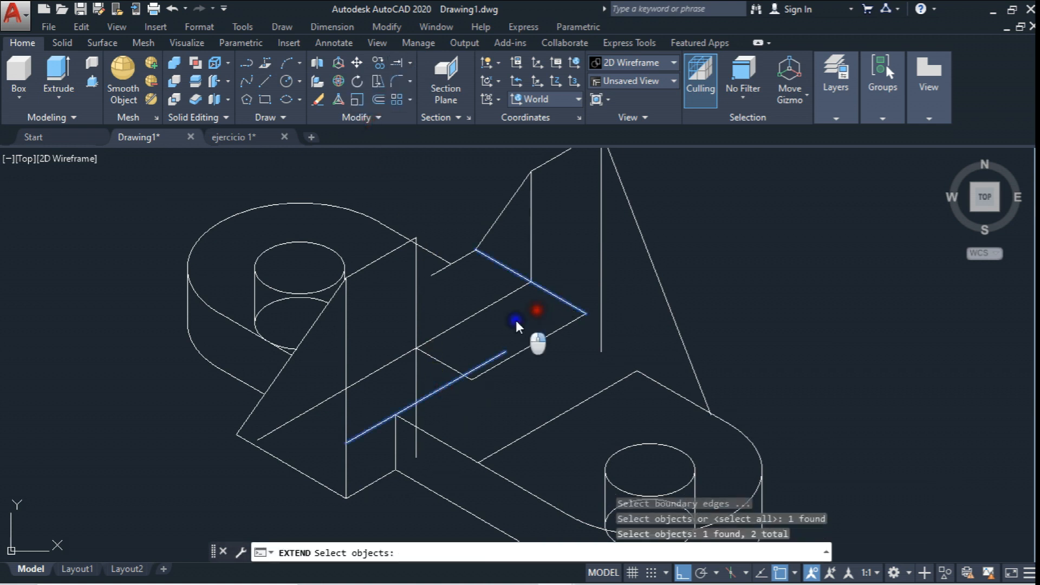
{"action": "right_click", "coordinate": [507, 328]}
{"action": "left_click", "coordinate": [501, 357]}
{"action": "key", "text": "Escape"}
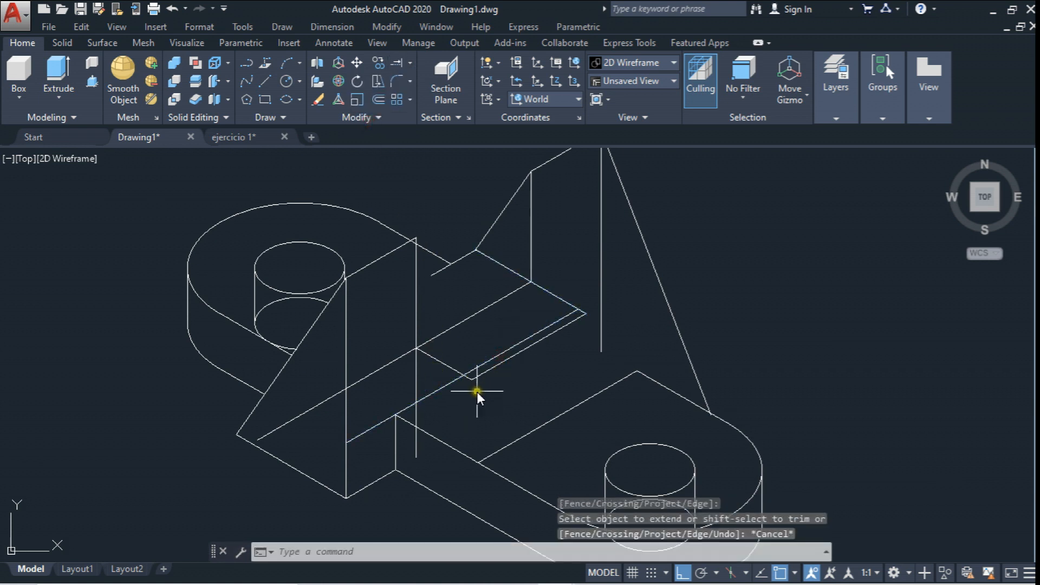
{"action": "left_click", "coordinate": [505, 363]}
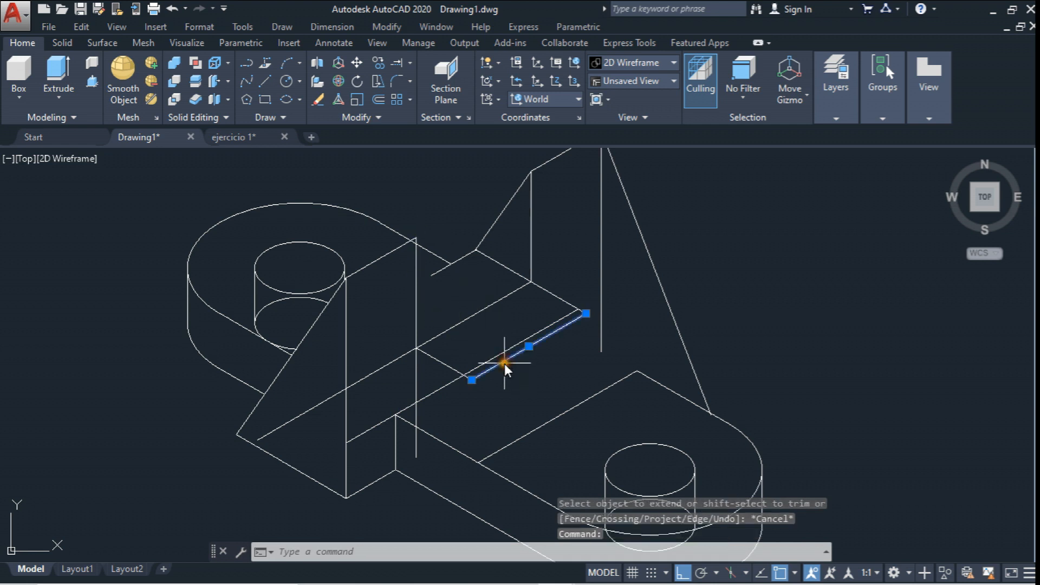
{"action": "key", "text": "Delete"}
- Extend the base plate's rear edge back to the extended oblique line of the central block
{"action": "left_click", "coordinate": [398, 61]}
{"action": "left_click", "coordinate": [665, 388]}
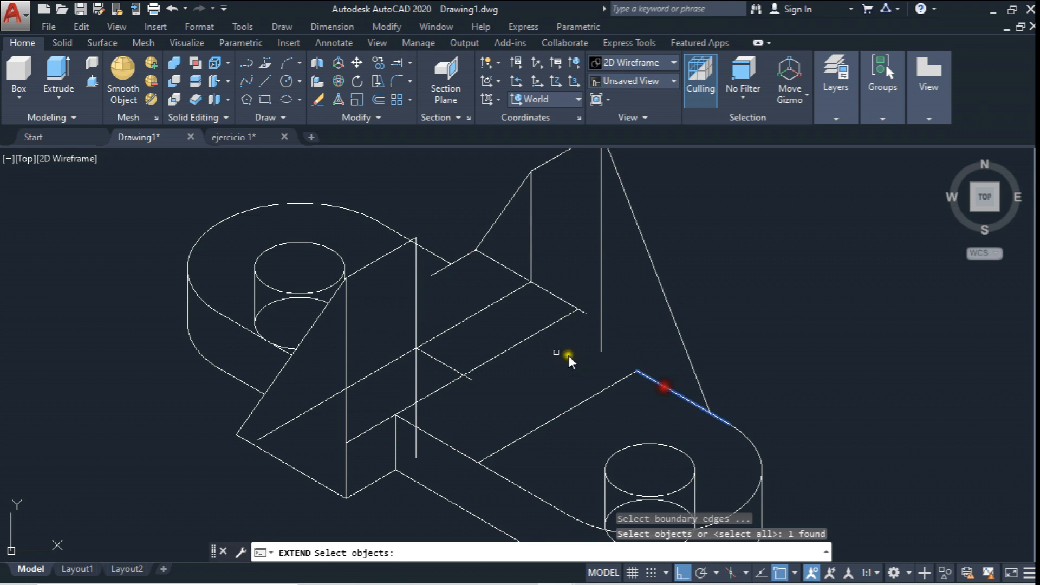
{"action": "left_click", "coordinate": [532, 336]}
{"action": "key", "text": "Return"}
{"action": "left_click", "coordinate": [648, 376]}
{"action": "key", "text": "Escape"}
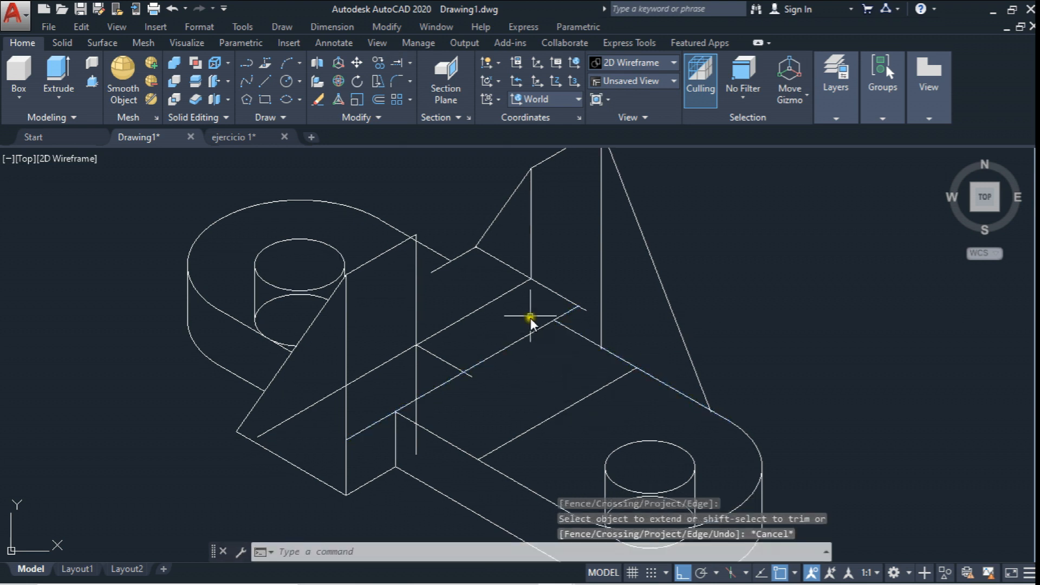
{"action": "middle_click_drag", "start_coordinate": [450, 268], "coordinate": [432, 308]}
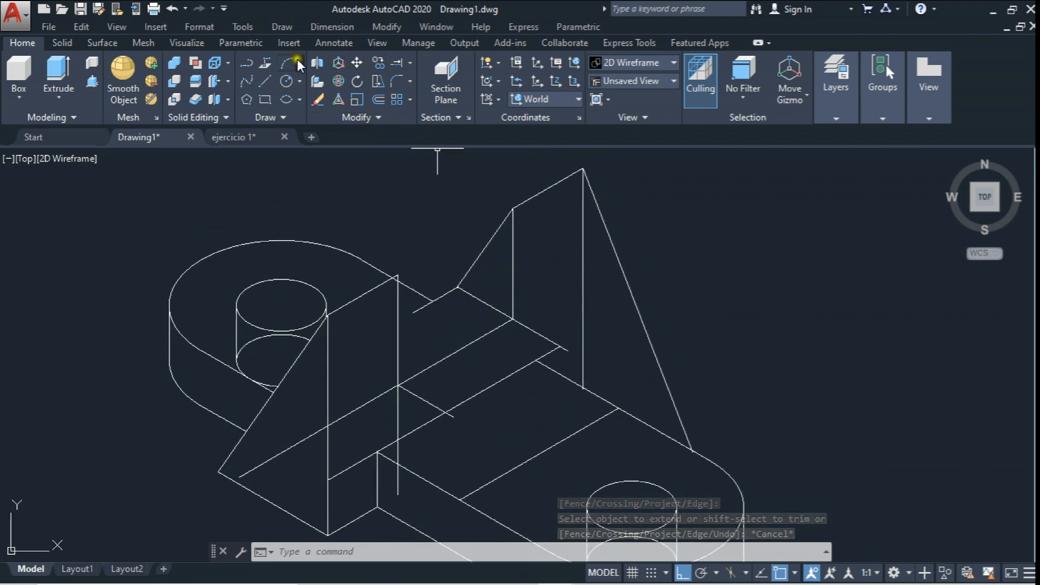
- Copy the rear prism's near vertical line from its upper end to the far end of the extended oblique line
{"action": "left_click", "coordinate": [376, 62]}
{"action": "left_click", "coordinate": [512, 234]}
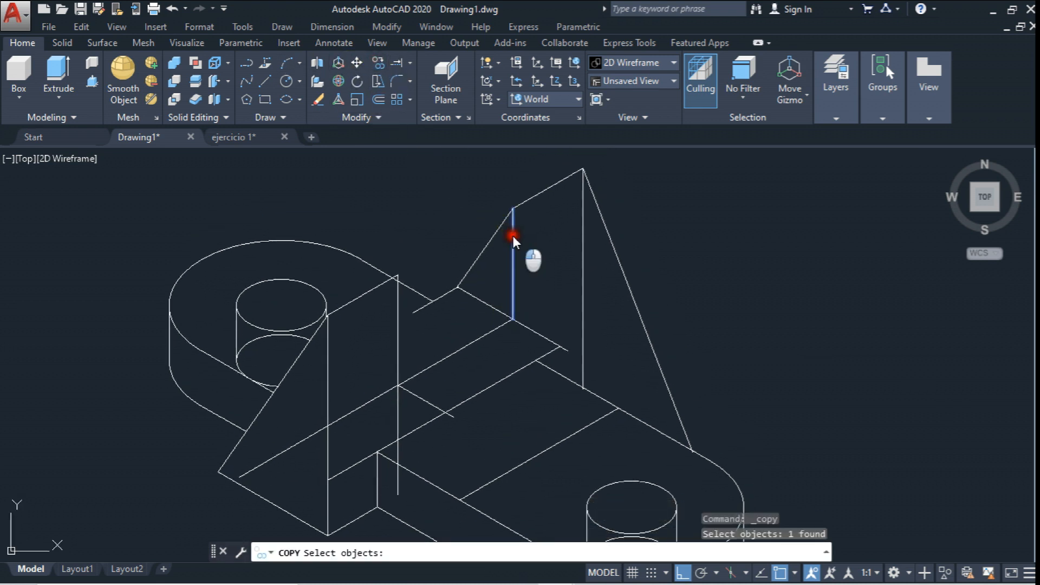
{"action": "key", "text": "Return"}
{"action": "left_click", "coordinate": [513, 208]}
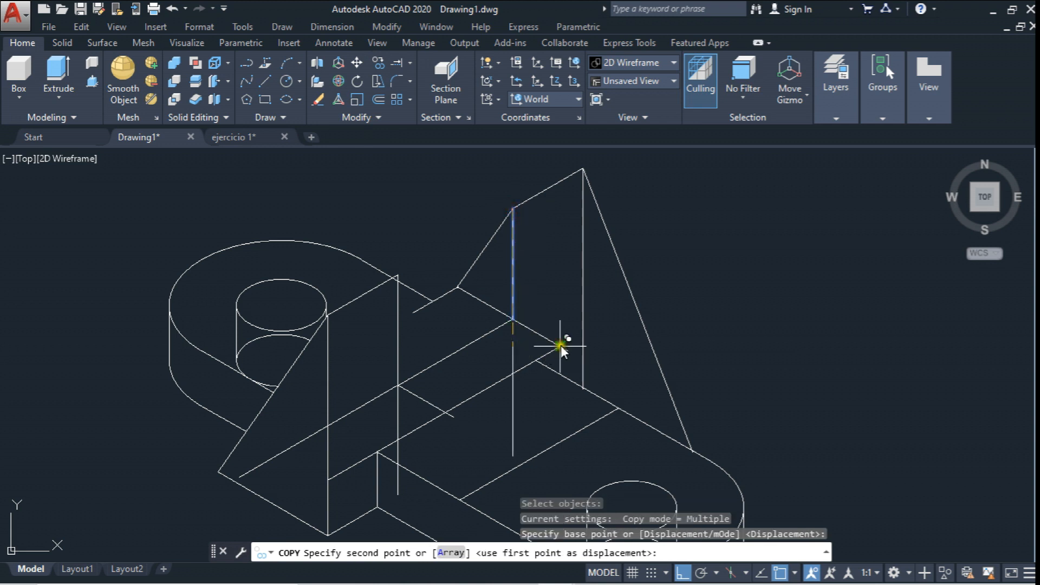
{"action": "left_click", "coordinate": [560, 353]}
{"action": "key", "text": "Escape"}
- Trim the copied vertical line below the base plate's rear edge and the central block's edge overhanging the corner
{"action": "scroll", "coordinate": [560, 369], "scroll_direction": "up", "scroll_amount": 3}
{"action": "middle_click_drag", "start_coordinate": [560, 364], "coordinate": [537, 292]}
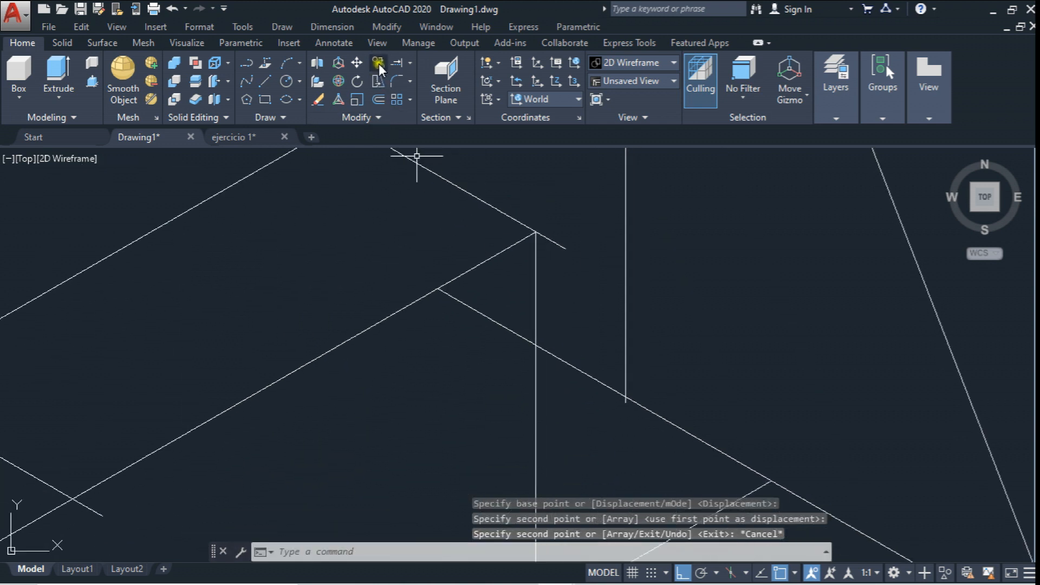
{"action": "left_click", "coordinate": [409, 64]}
{"action": "left_click", "coordinate": [397, 96]}
{"action": "left_click", "coordinate": [568, 412]}
{"action": "left_click", "coordinate": [476, 181]}
{"action": "key", "text": "Return"}
{"action": "left_click", "coordinate": [557, 243]}
{"action": "left_click", "coordinate": [546, 375]}
{"action": "key", "text": "Escape"}
{"action": "scroll", "coordinate": [506, 284], "scroll_direction": "down", "scroll_amount": 5}
{"action": "middle_click_drag", "start_coordinate": [532, 316], "coordinate": [536, 381]}
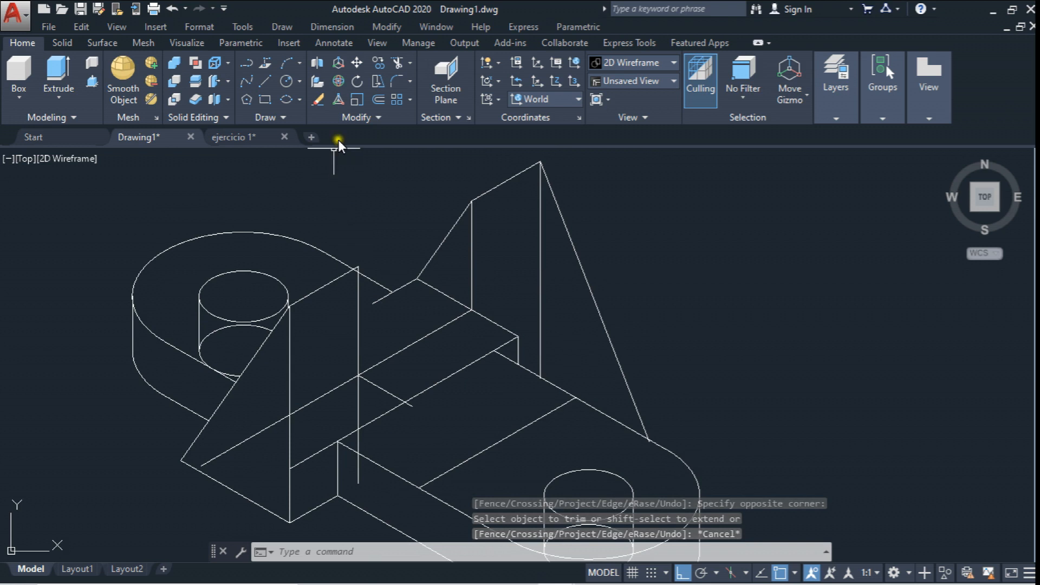
- Extend the central block's short inner edge to the front prism's rear vertical line
{"action": "left_click", "coordinate": [409, 63]}
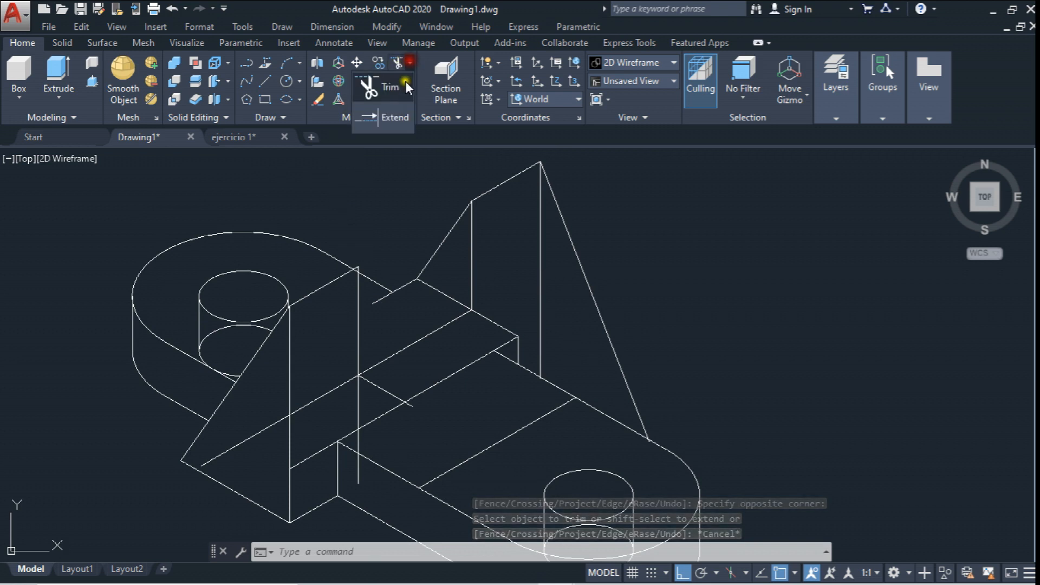
{"action": "left_click", "coordinate": [395, 117]}
{"action": "left_click", "coordinate": [394, 326]}
{"action": "left_click", "coordinate": [357, 295]}
{"action": "key", "text": "Return"}
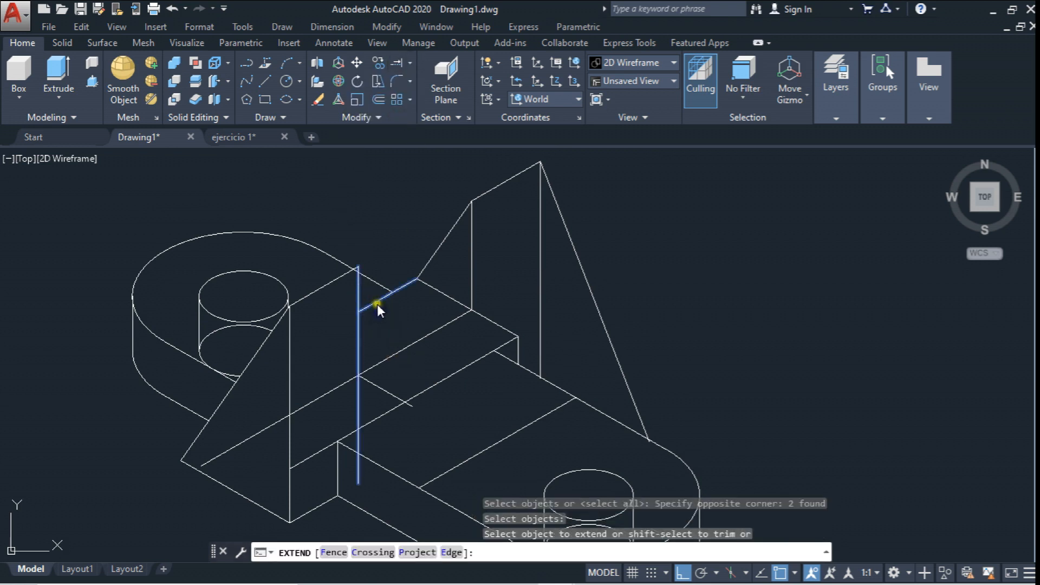
{"action": "left_click", "coordinate": [377, 303]}
{"action": "left_click", "coordinate": [377, 303]}
{"action": "key", "text": "Escape"}
{"action": "middle_click_drag", "start_coordinate": [423, 352], "coordinate": [424, 335]}
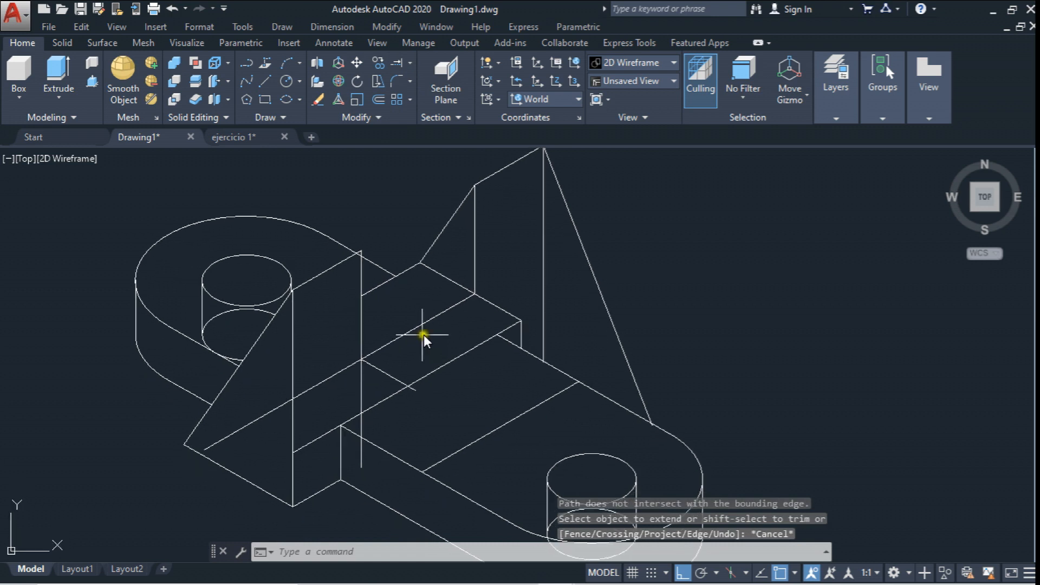
- Erase the auxiliary oblique line crossing the front prism
{"action": "left_click", "coordinate": [375, 375]}
{"action": "left_click", "coordinate": [336, 367]}
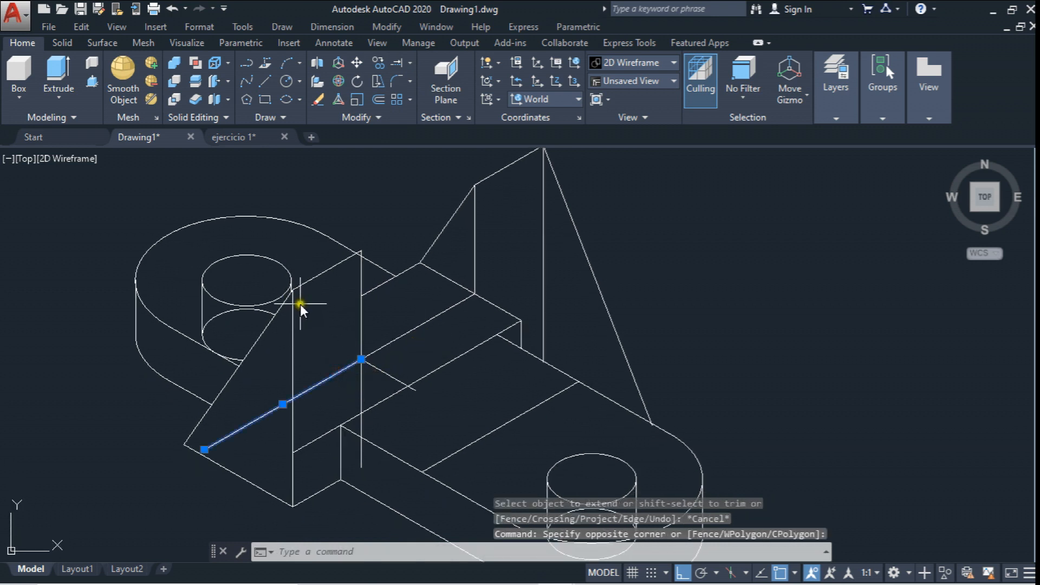
{"action": "key", "text": "Delete"}
{"action": "middle_click_drag", "start_coordinate": [342, 376], "coordinate": [343, 365]}
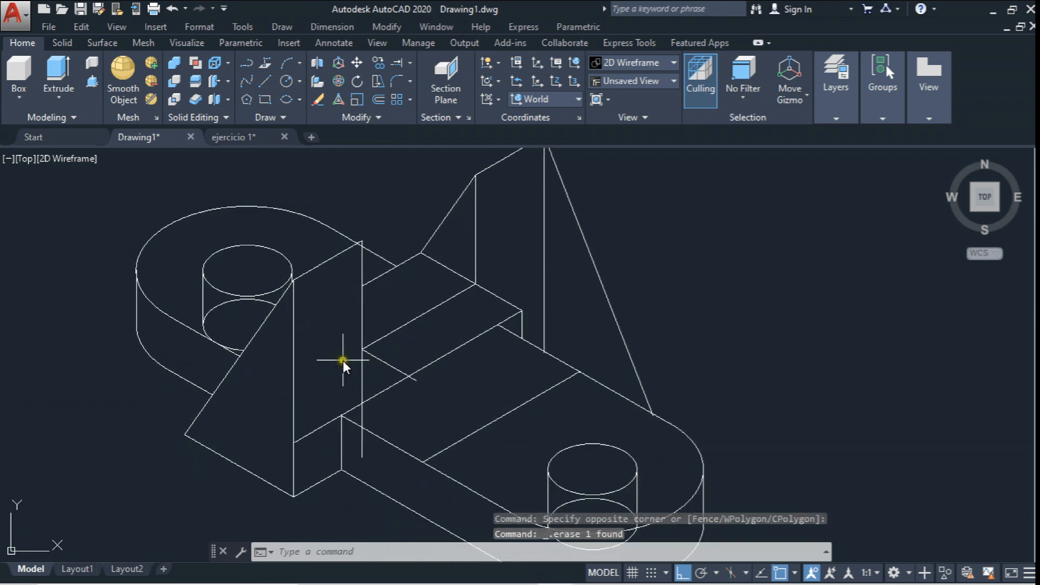
- Try to trim the front prism's rear vertical line below the central block's inner long edge
{"action": "left_click", "coordinate": [409, 63]}
{"action": "left_click", "coordinate": [398, 87]}
{"action": "left_click", "coordinate": [379, 339]}
{"action": "key", "text": "Return"}
{"action": "left_click", "coordinate": [360, 373]}
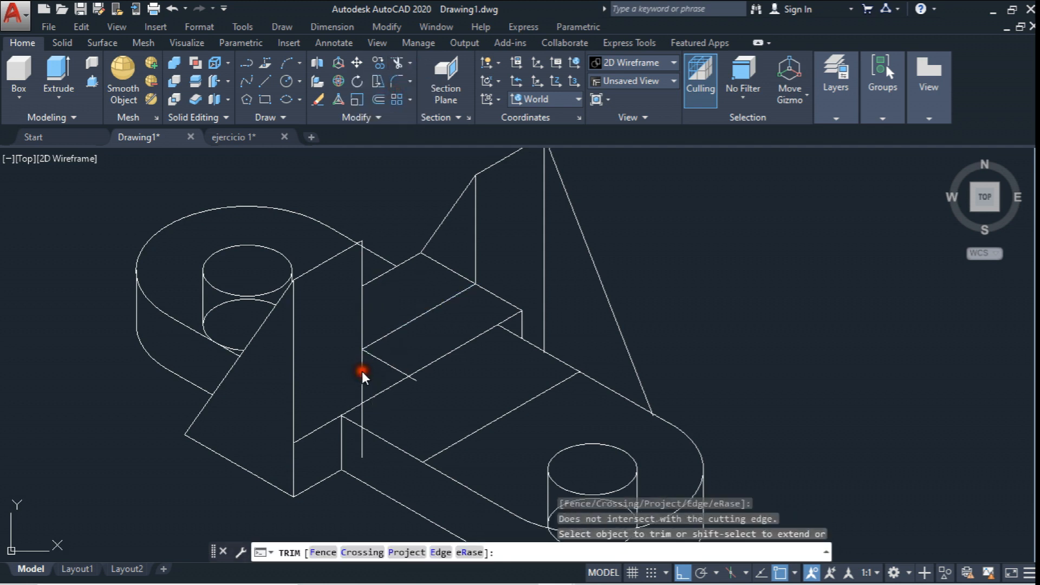
{"action": "key", "text": "Escape"}
{"action": "left_click", "coordinate": [362, 378]}
{"action": "scroll", "coordinate": [364, 401], "scroll_direction": "up", "scroll_amount": 10}
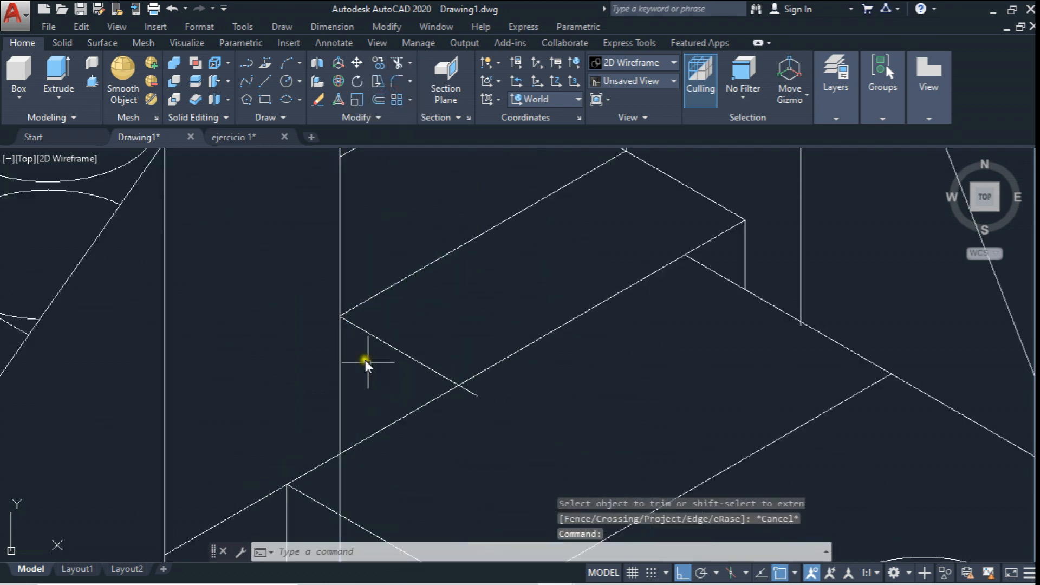
{"action": "key", "text": "Escape"}
{"action": "scroll", "coordinate": [324, 308], "scroll_direction": "down", "scroll_amount": 10}
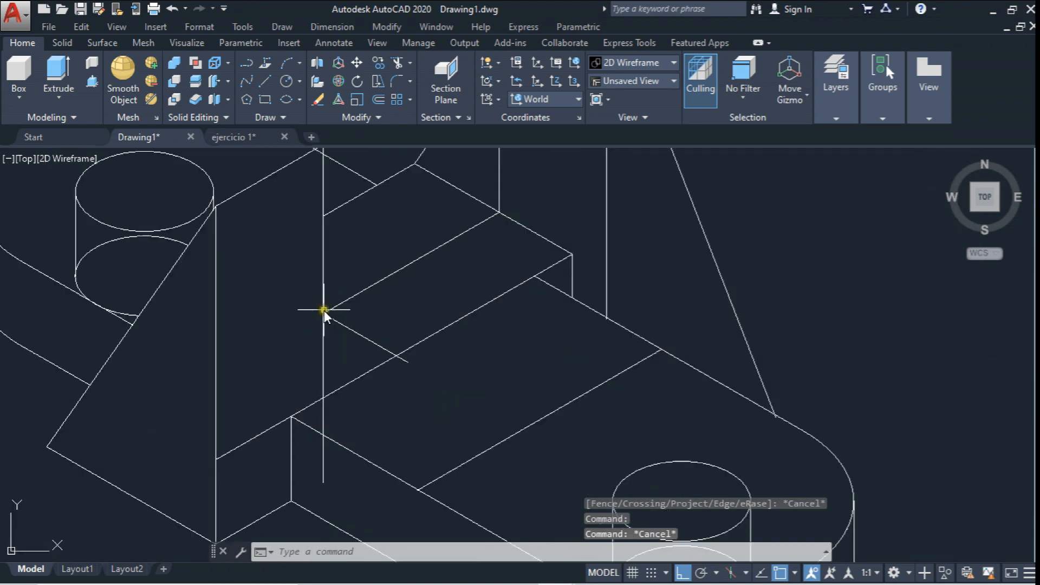
- Copy the central block's inner long edge from its rear end to its front end, extending its direction across the front prism
{"action": "left_click", "coordinate": [379, 63]}
{"action": "left_click", "coordinate": [473, 227]}
{"action": "key", "text": "Return"}
{"action": "left_click", "coordinate": [499, 212]}
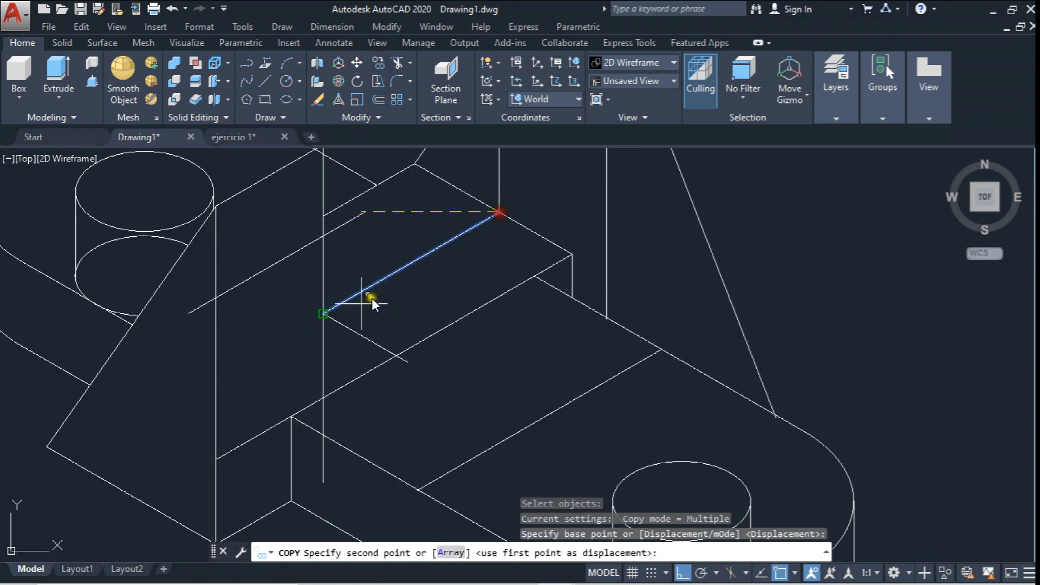
{"action": "left_click", "coordinate": [324, 313]}
{"action": "key", "text": "Escape"}
- Trim the front prism's rear vertical line below the copied long edge
{"action": "left_click", "coordinate": [394, 68]}
{"action": "left_click", "coordinate": [303, 348]}
{"action": "left_click", "coordinate": [293, 295]}
{"action": "right_click", "coordinate": [325, 345]}
{"action": "left_click", "coordinate": [326, 345]}
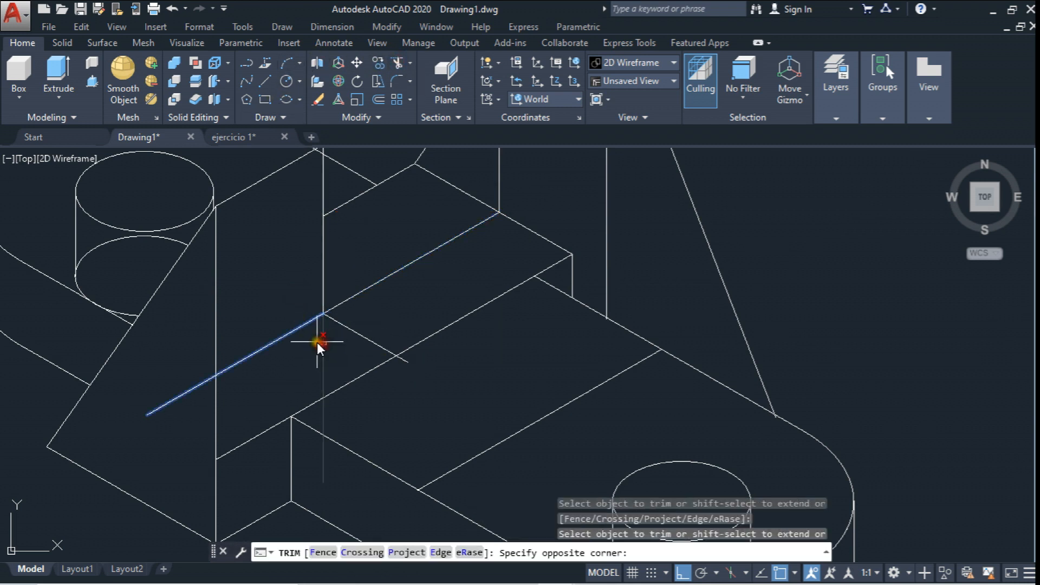
{"action": "left_click", "coordinate": [311, 338]}
{"action": "key", "text": "Escape"}
- Erase the auxiliary copy of the long edge and the short oblique edge starting at the lower inner corner
{"action": "left_click", "coordinate": [300, 326]}
{"action": "key", "text": "Delete"}
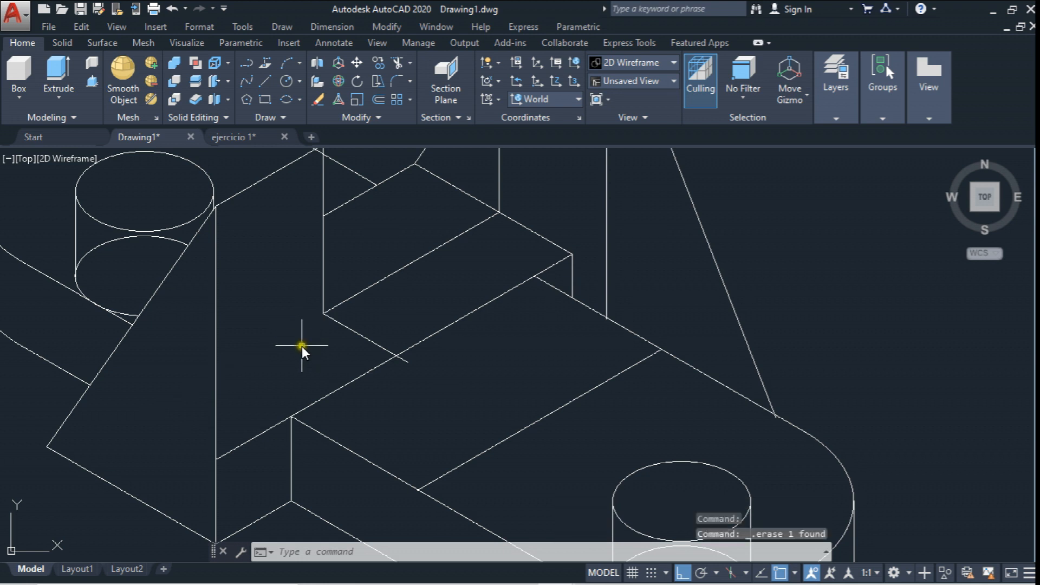
{"action": "left_click", "coordinate": [357, 329]}
{"action": "left_click", "coordinate": [343, 333]}
{"action": "key", "text": "Delete"}
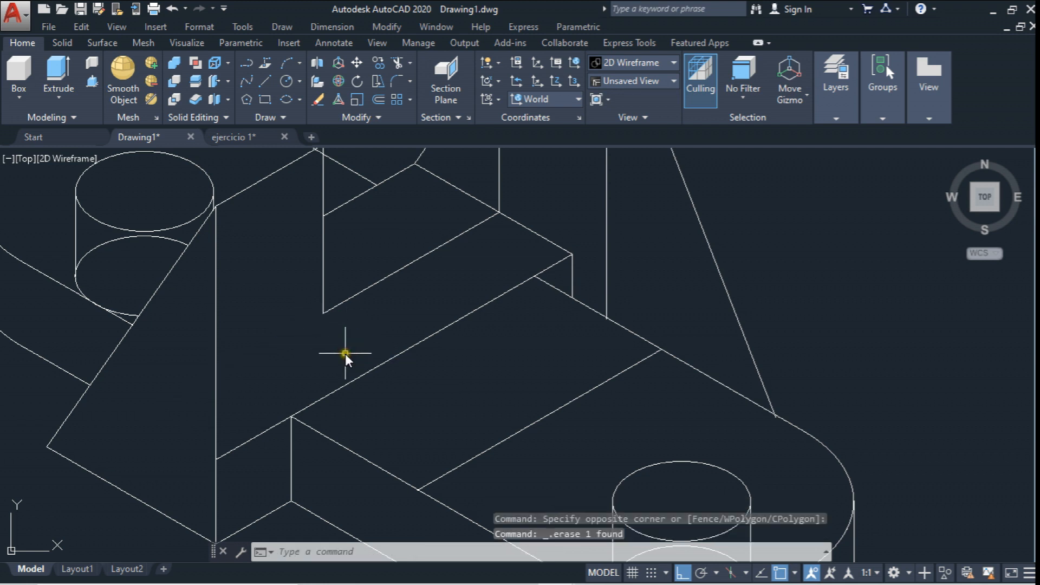
- Shorten the central block's rear short edge to the foot of the rear prism's inner vertical line
{"action": "scroll", "coordinate": [351, 358], "scroll_direction": "down", "scroll_amount": 2}
{"action": "middle_click_drag", "start_coordinate": [356, 362], "coordinate": [348, 393]}
{"action": "left_click", "coordinate": [444, 303]}
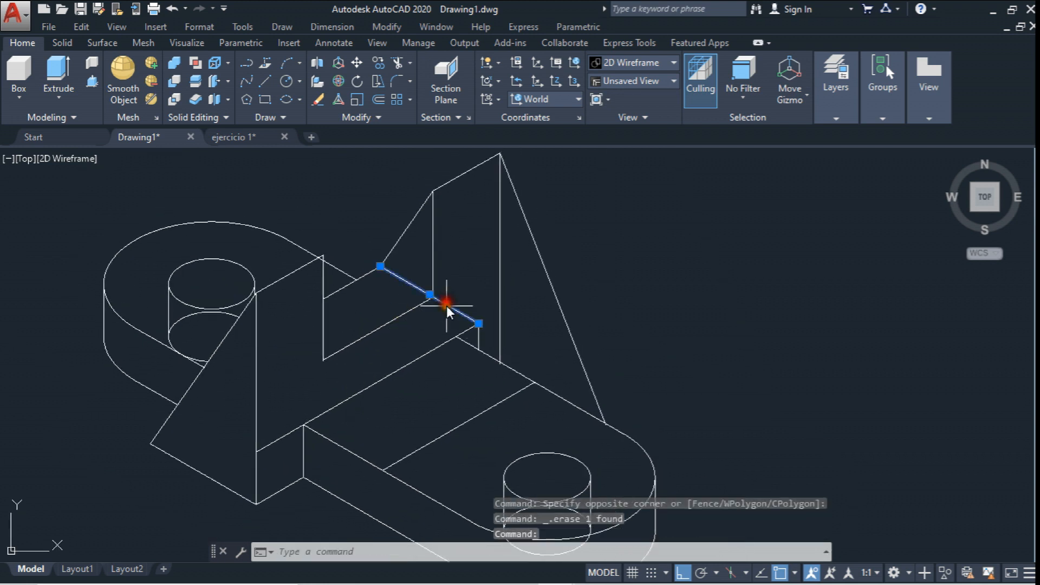
{"action": "left_click", "coordinate": [479, 324]}
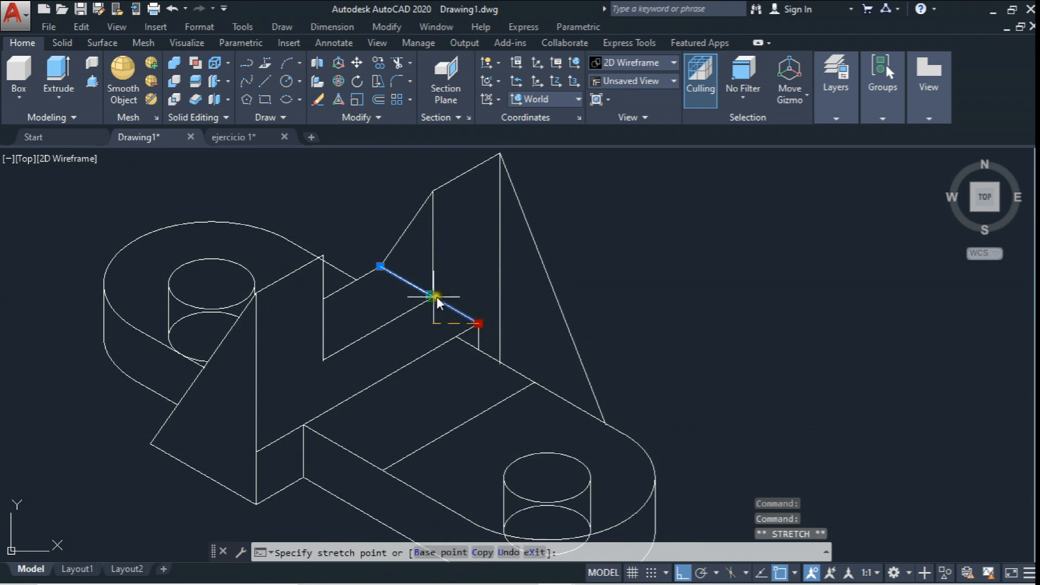
{"action": "key", "text": "Escape"}
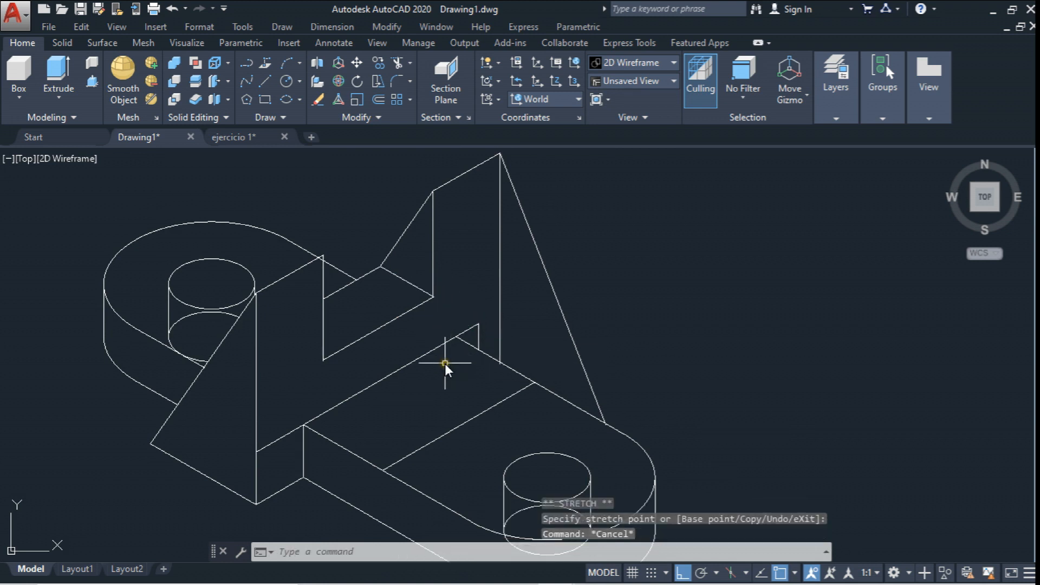
- Shorten the central block's outer long edge at both ends to the base plate's two top corners
{"action": "middle_click_drag", "start_coordinate": [440, 377], "coordinate": [416, 336]}
{"action": "left_click", "coordinate": [292, 392]}
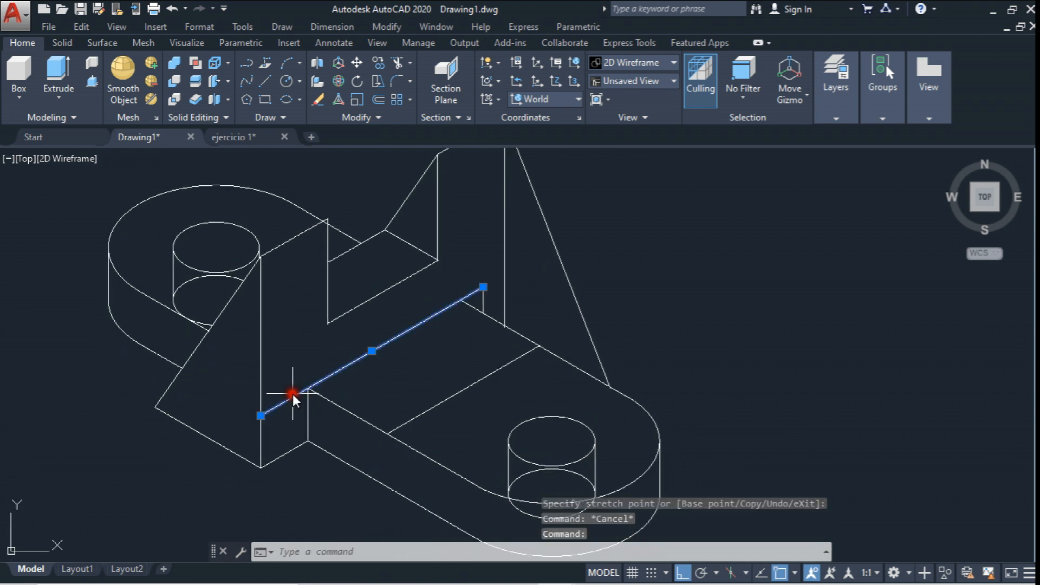
{"action": "left_click", "coordinate": [261, 415]}
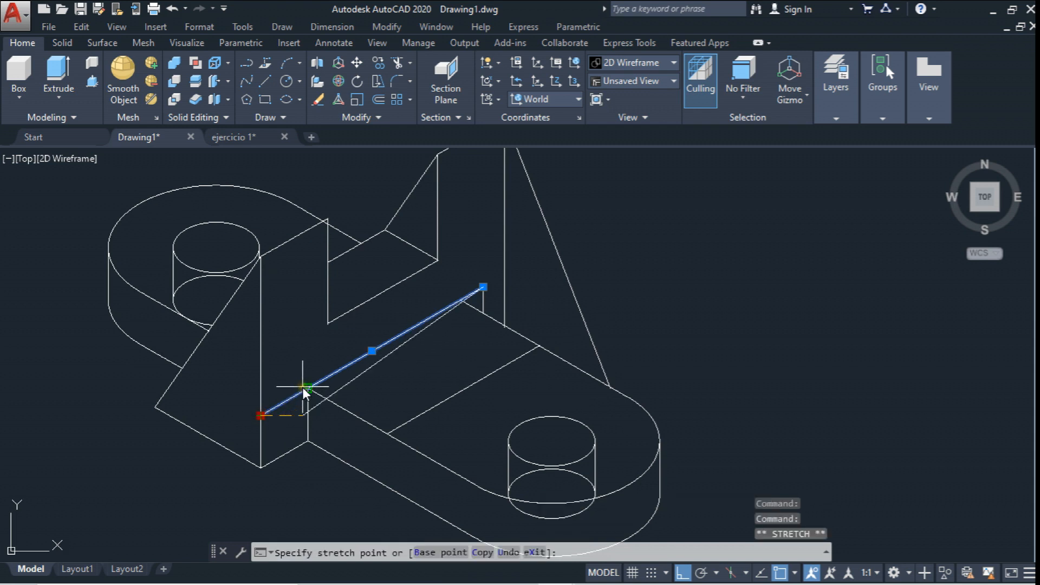
{"action": "left_click", "coordinate": [308, 388]}
{"action": "left_click", "coordinate": [483, 286]}
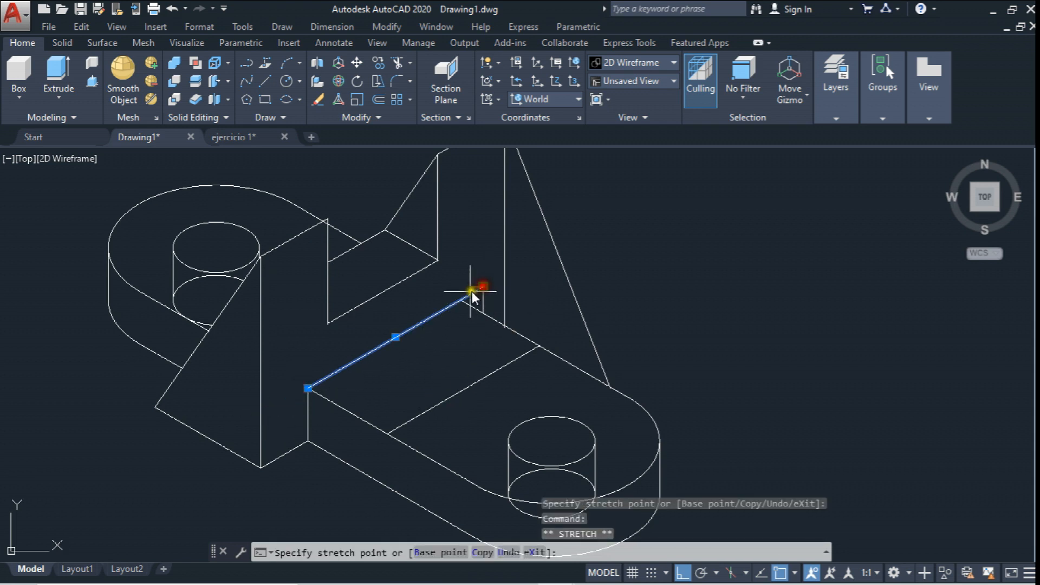
{"action": "key", "text": "Escape"}
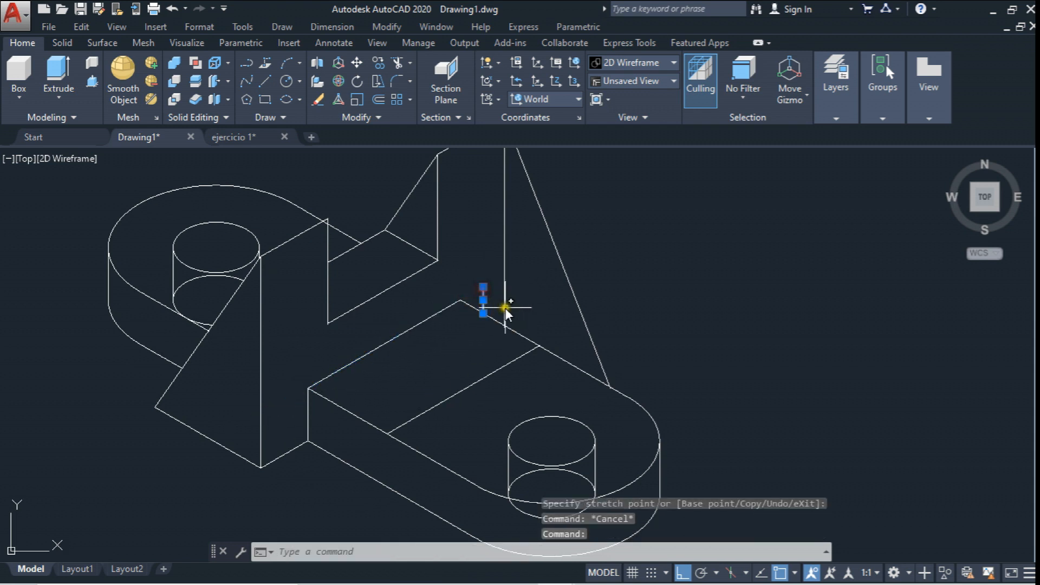
- Erase the leftover short vertical line behind the base plate and the rear prism's sloping outer edge
{"action": "key", "text": "Delete"}
{"action": "scroll", "coordinate": [513, 347], "scroll_direction": "down", "scroll_amount": 2}
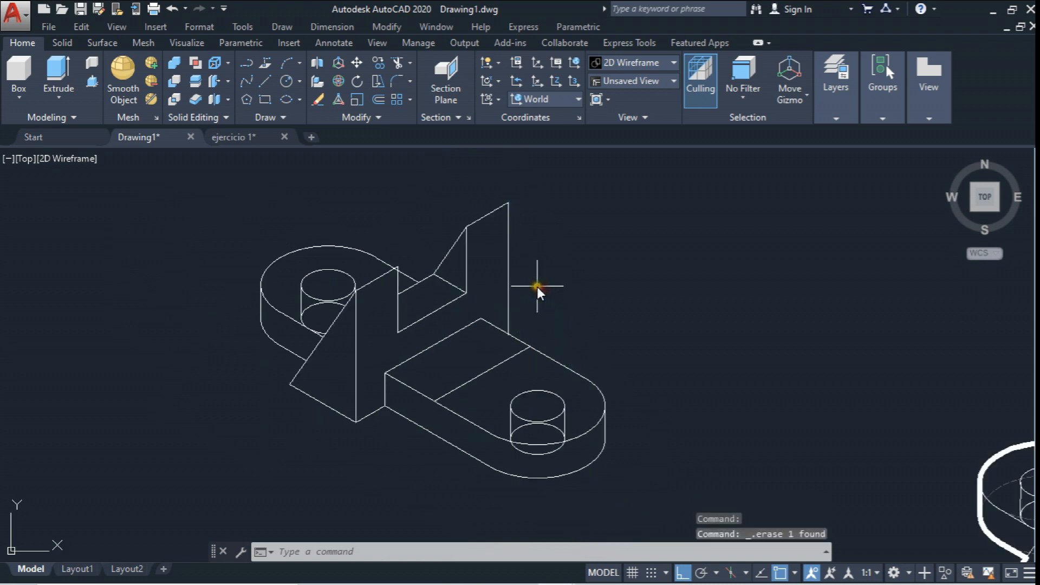
{"action": "middle_click_drag", "start_coordinate": [528, 332], "coordinate": [535, 319]}
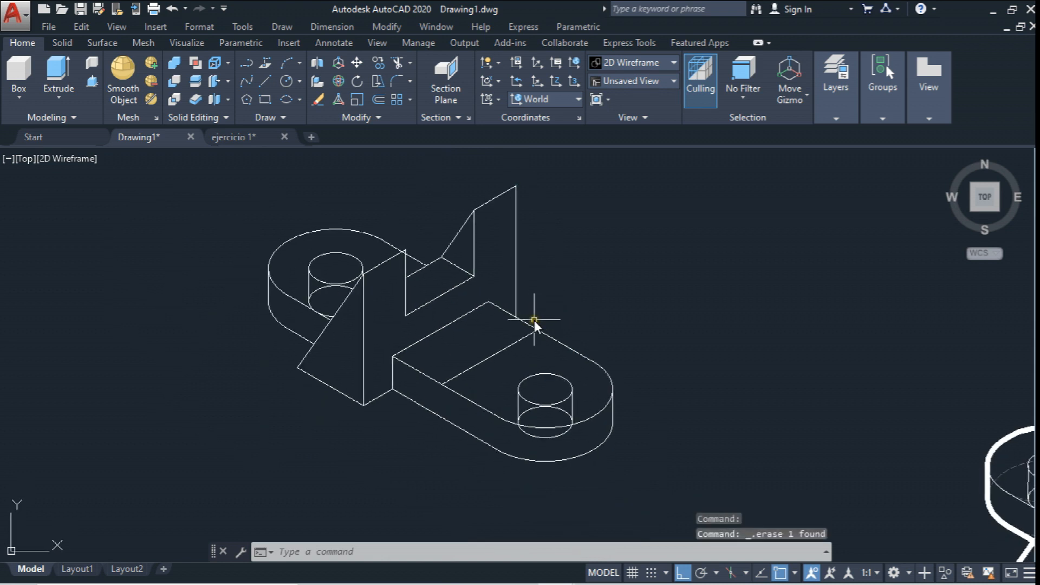
{"action": "scroll", "coordinate": [518, 194], "scroll_direction": "down", "scroll_amount": 4}
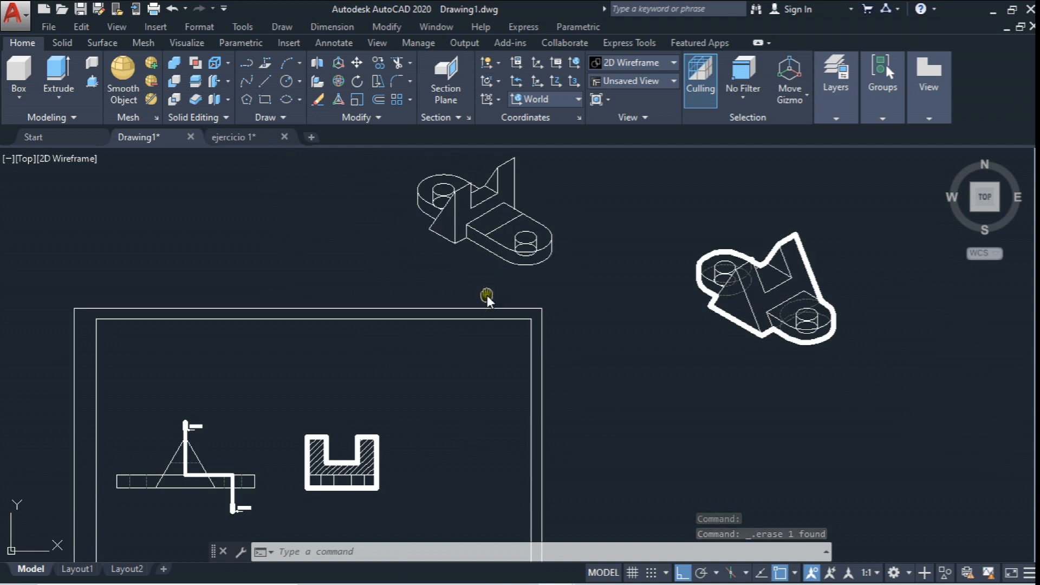
- Move the oblique cross line on the base plate from its midpoint to the center of the front hole's top ellipse
{"action": "scroll", "coordinate": [504, 250], "scroll_direction": "up", "scroll_amount": 6}
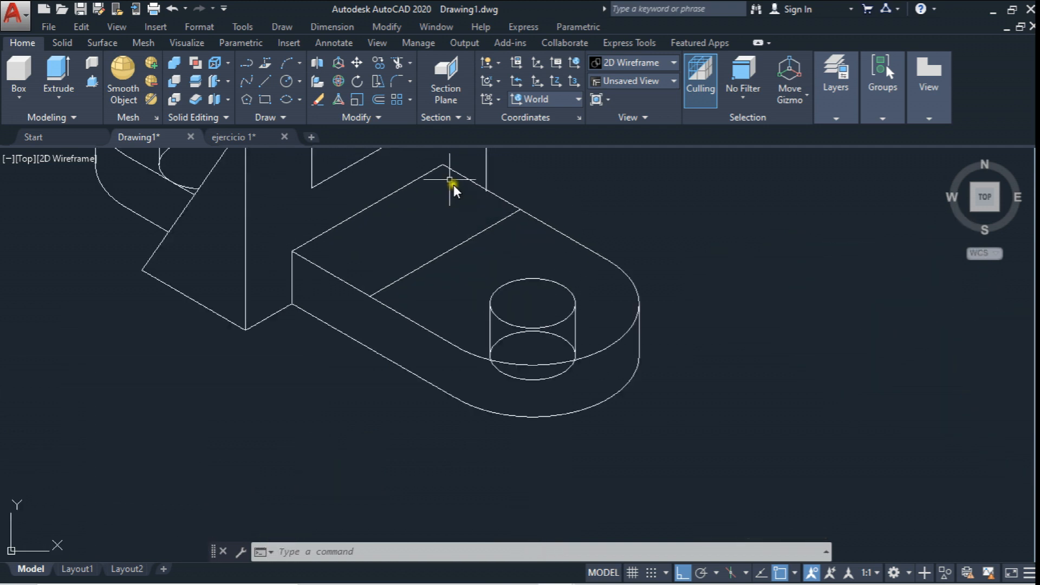
{"action": "left_click", "coordinate": [356, 63]}
{"action": "left_click", "coordinate": [463, 267]}
{"action": "left_click", "coordinate": [437, 230]}
{"action": "key", "text": "Return"}
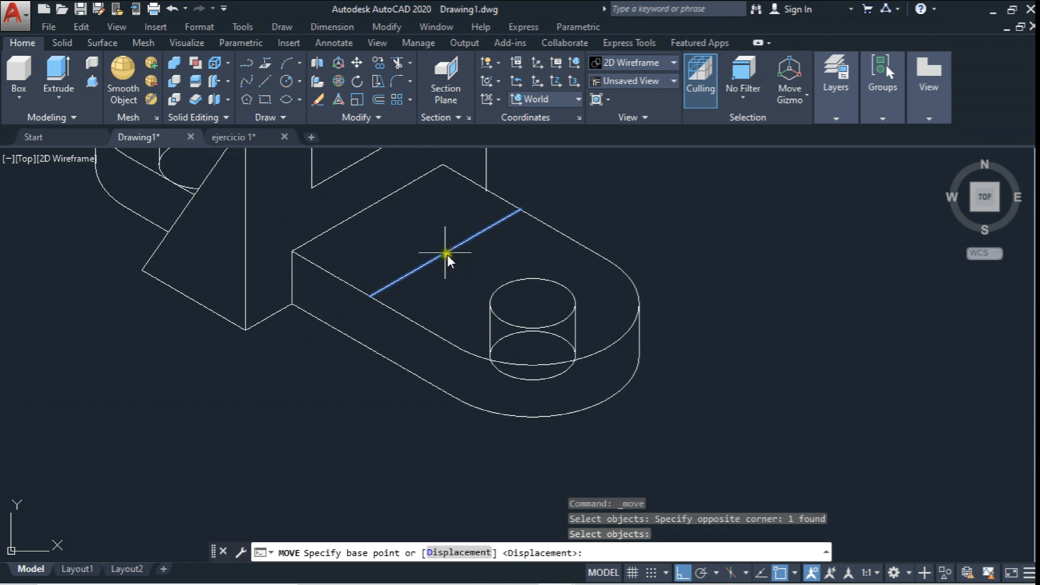
{"action": "left_click", "coordinate": [447, 251]}
{"action": "left_click", "coordinate": [532, 307]}
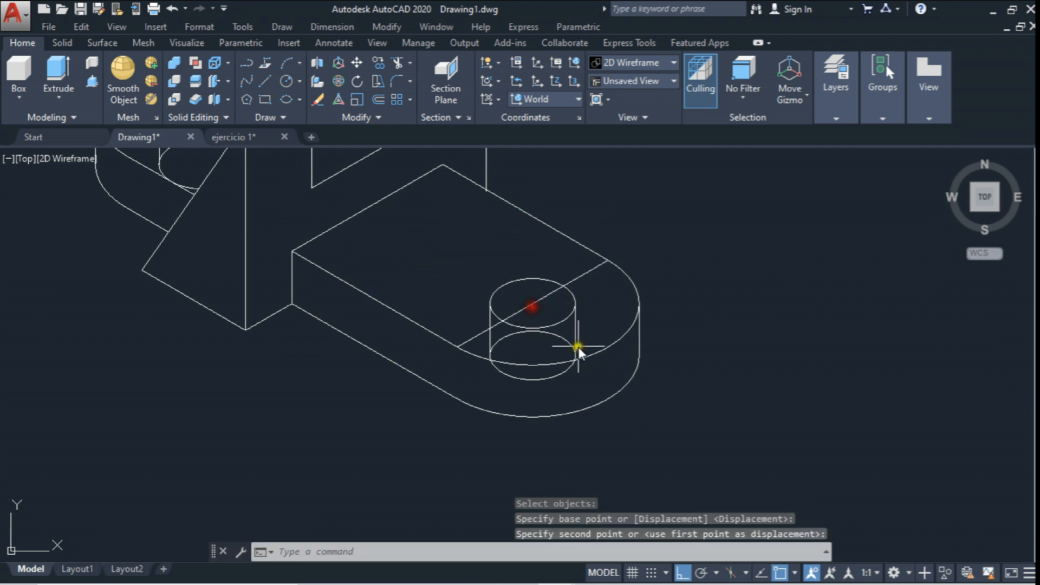
- Copy the section line from the hole's top ellipse center to its bottom ellipse center
{"action": "middle_click_drag", "start_coordinate": [577, 352], "coordinate": [563, 342]}
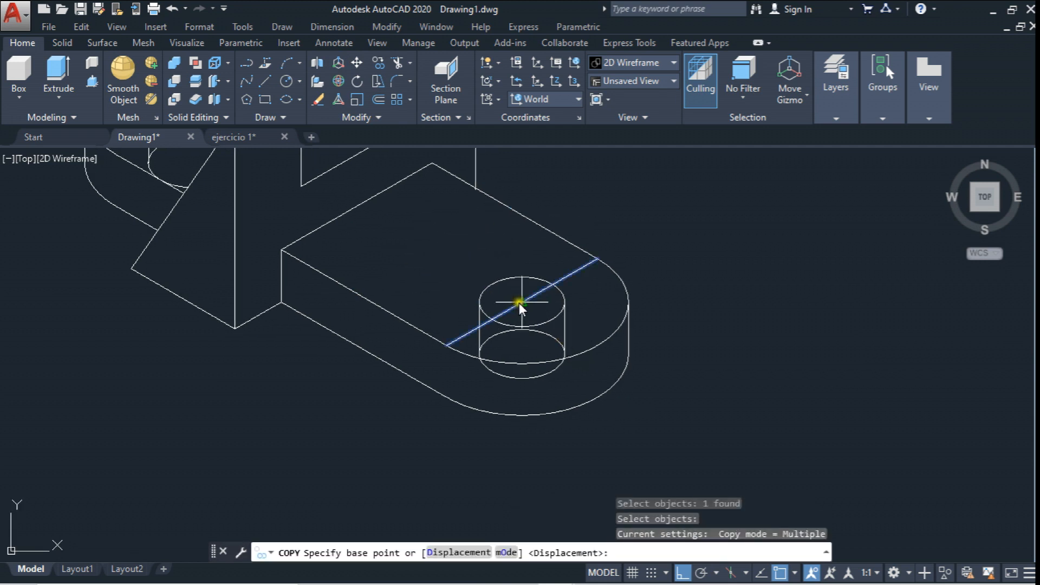
{"action": "left_click", "coordinate": [520, 301]}
{"action": "left_click", "coordinate": [521, 353]}
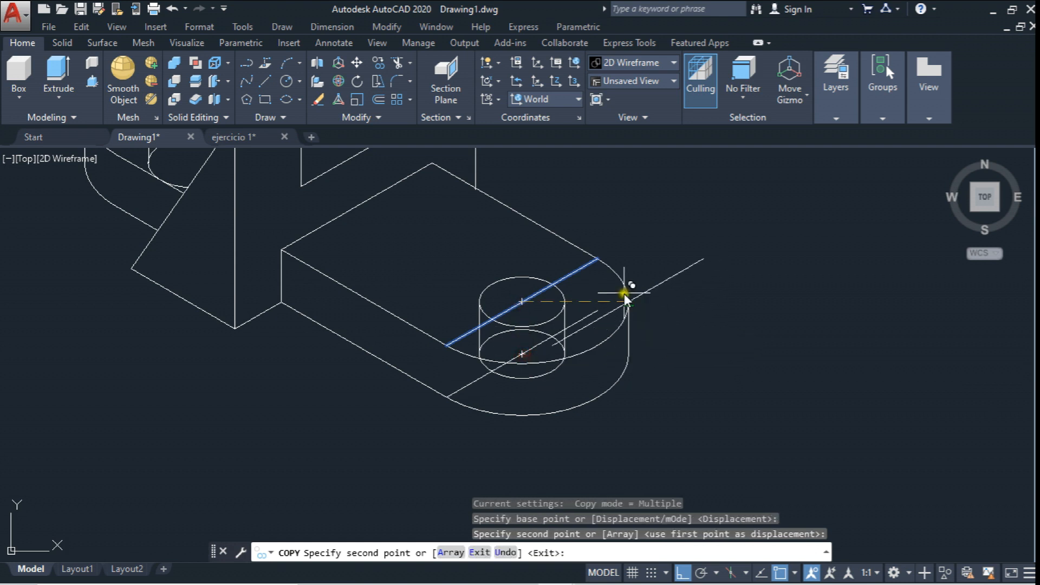
{"action": "key", "text": "Escape"}
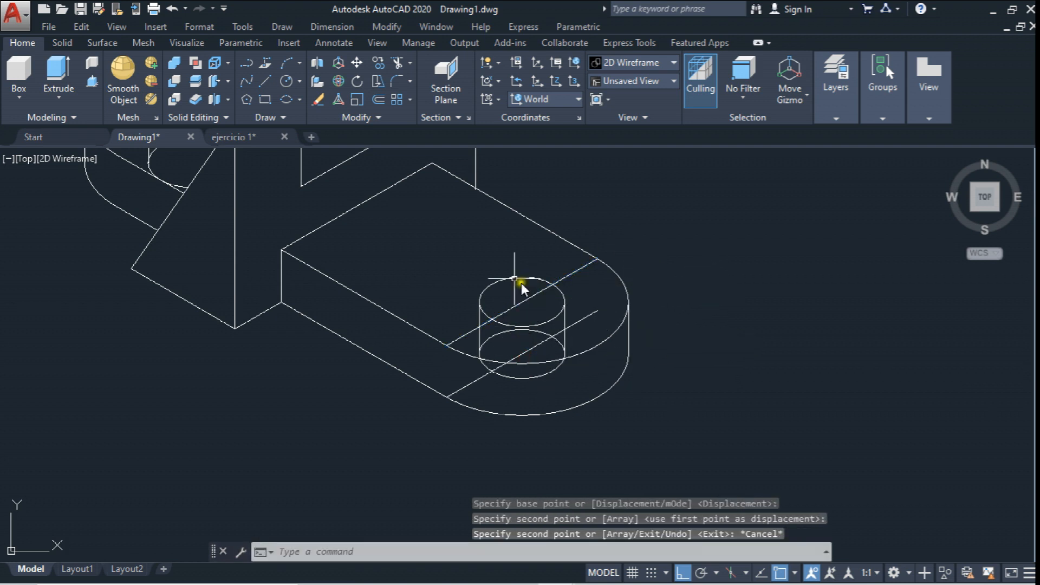
- Draw two vertical lines joining the top and bottom section lines where they cross the hole's ellipses
{"action": "left_click", "coordinate": [268, 80]}
{"action": "left_click", "coordinate": [491, 319]}
{"action": "scroll", "coordinate": [491, 373], "scroll_direction": "up", "scroll_amount": 2}
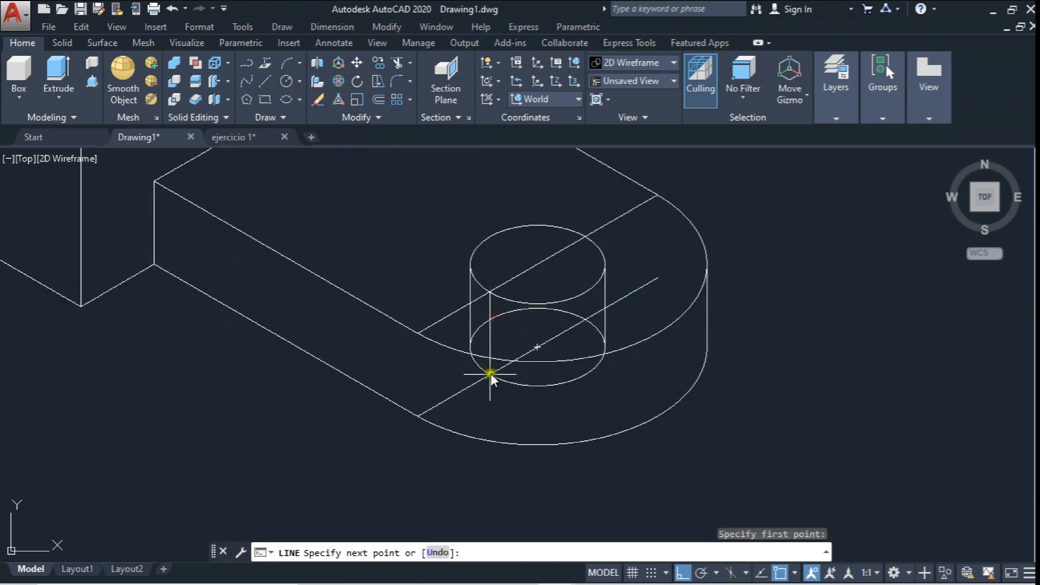
{"action": "left_click", "coordinate": [491, 374]}
{"action": "key", "text": "Escape"}
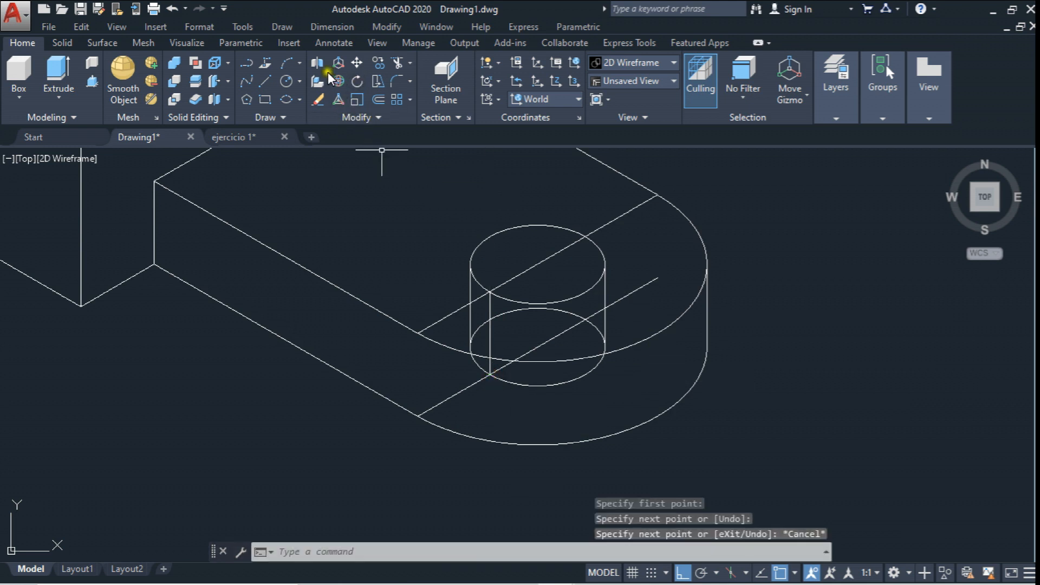
{"action": "left_click", "coordinate": [268, 80]}
{"action": "left_click", "coordinate": [583, 321]}
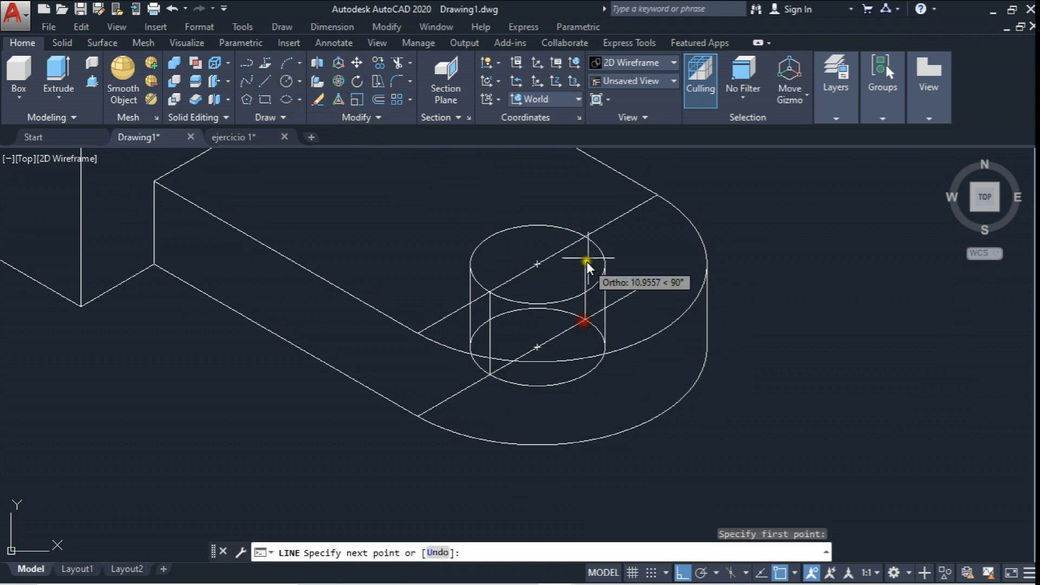
{"action": "left_click", "coordinate": [586, 237]}
{"action": "key", "text": "Escape"}
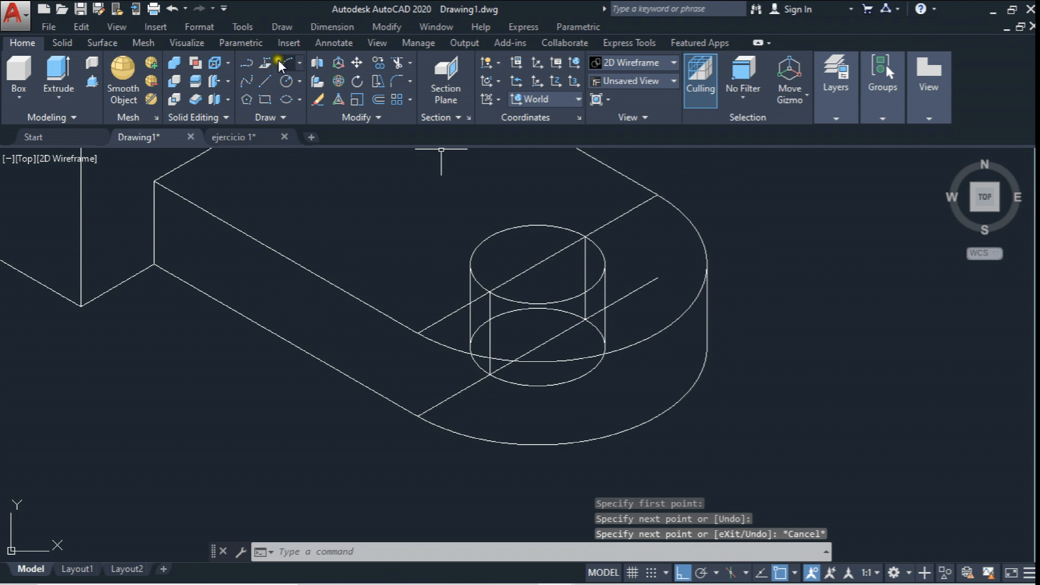
- Draw vertical lines closing both outer ends of the section face on the base plate
{"action": "left_click", "coordinate": [268, 79]}
{"action": "left_click", "coordinate": [660, 281]}
{"action": "left_click", "coordinate": [664, 199]}
{"action": "key", "text": "Escape"}
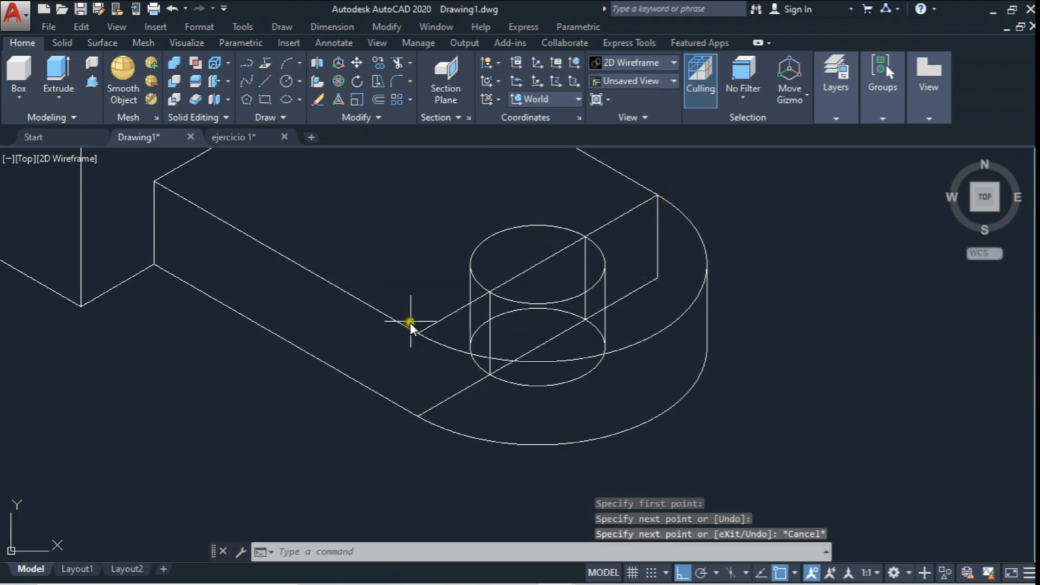
{"action": "left_click", "coordinate": [268, 80]}
{"action": "left_click", "coordinate": [417, 332]}
{"action": "left_click", "coordinate": [418, 416]}
{"action": "key", "text": "Escape"}
- Try to trim the base plate's upper rounded-end arc at the top section line
{"action": "left_click", "coordinate": [398, 65]}
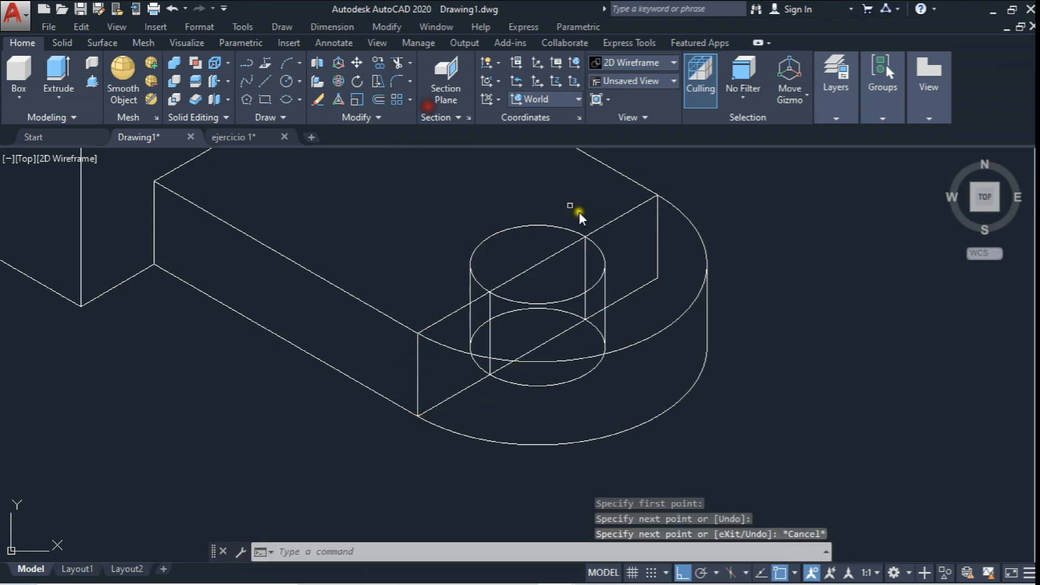
{"action": "left_click", "coordinate": [611, 222]}
{"action": "right_click", "coordinate": [635, 242]}
{"action": "left_click", "coordinate": [678, 210]}
{"action": "key", "text": "Escape"}
- Erase the upper and lower arcs of the base plate's rounded end and the vertical line joining them
{"action": "left_click", "coordinate": [684, 219]}
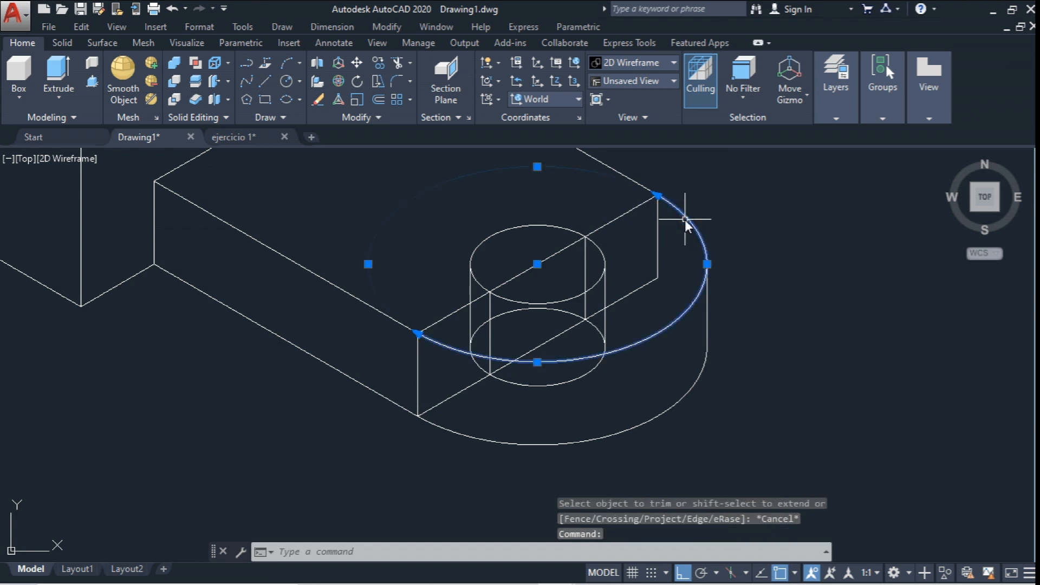
{"action": "key", "text": "Delete"}
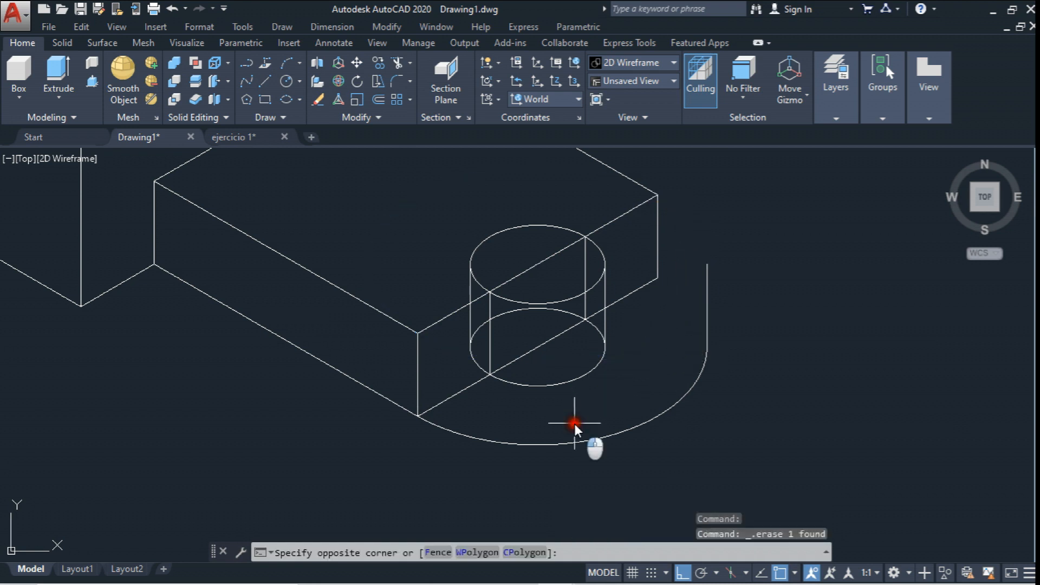
{"action": "left_click", "coordinate": [574, 423]}
{"action": "left_click", "coordinate": [524, 463]}
{"action": "key", "text": "Delete"}
{"action": "left_click", "coordinate": [709, 330]}
{"action": "left_click", "coordinate": [689, 328]}
{"action": "key", "text": "Delete"}
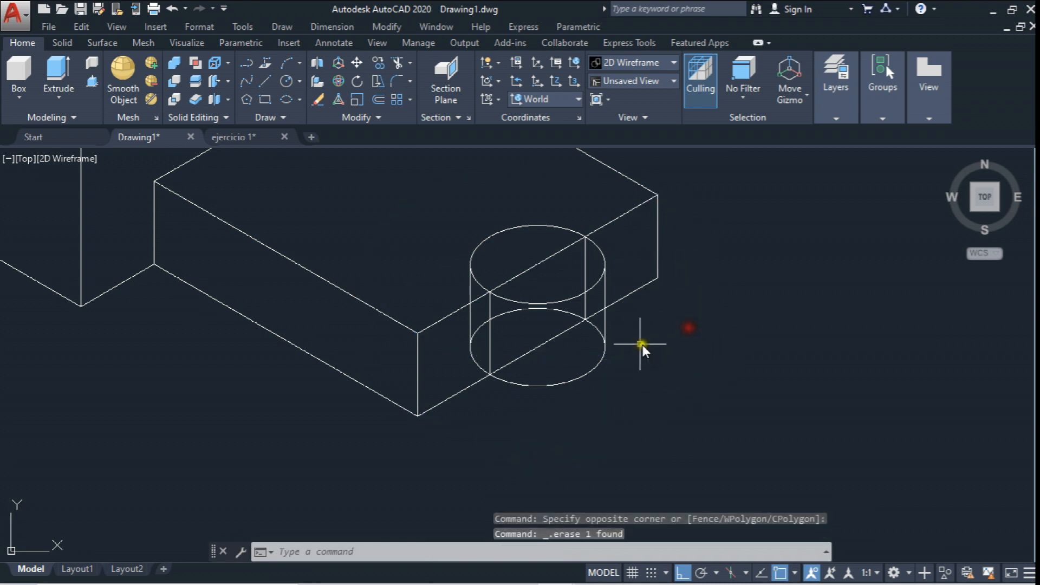
- Trim the part of the hole's top ellipse lying in front of the upper section line
{"action": "left_click", "coordinate": [523, 304]}
{"action": "key", "text": "Escape"}
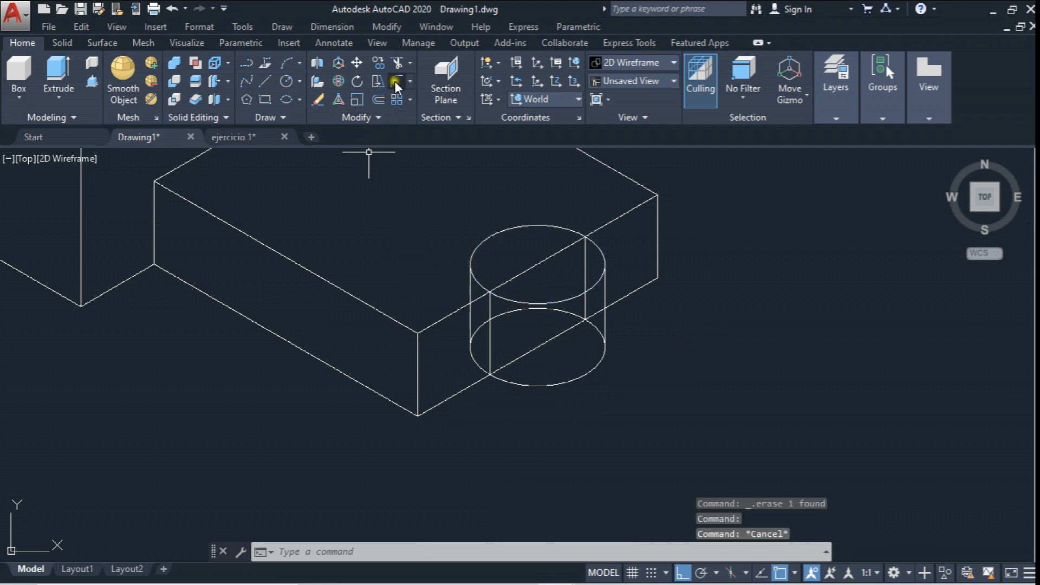
{"action": "left_click", "coordinate": [563, 249]}
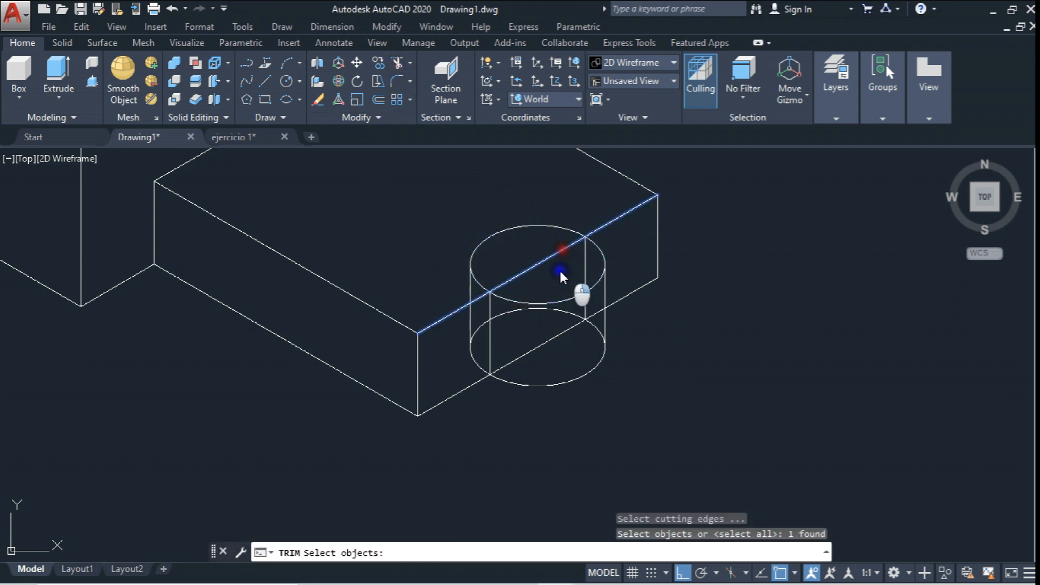
{"action": "key", "text": "Return"}
{"action": "left_click", "coordinate": [607, 261]}
{"action": "left_click", "coordinate": [602, 252]}
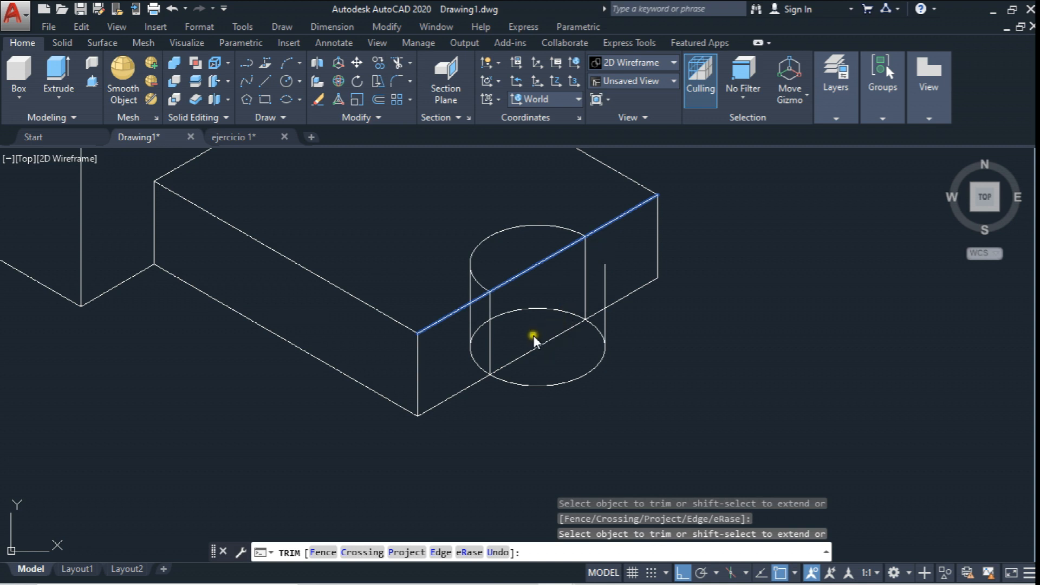
{"action": "key", "text": "Escape"}
- Trim the hole's bottom ellipse in front of the lower section line and erase the hole's outer vertical edge
{"action": "left_click", "coordinate": [395, 63]}
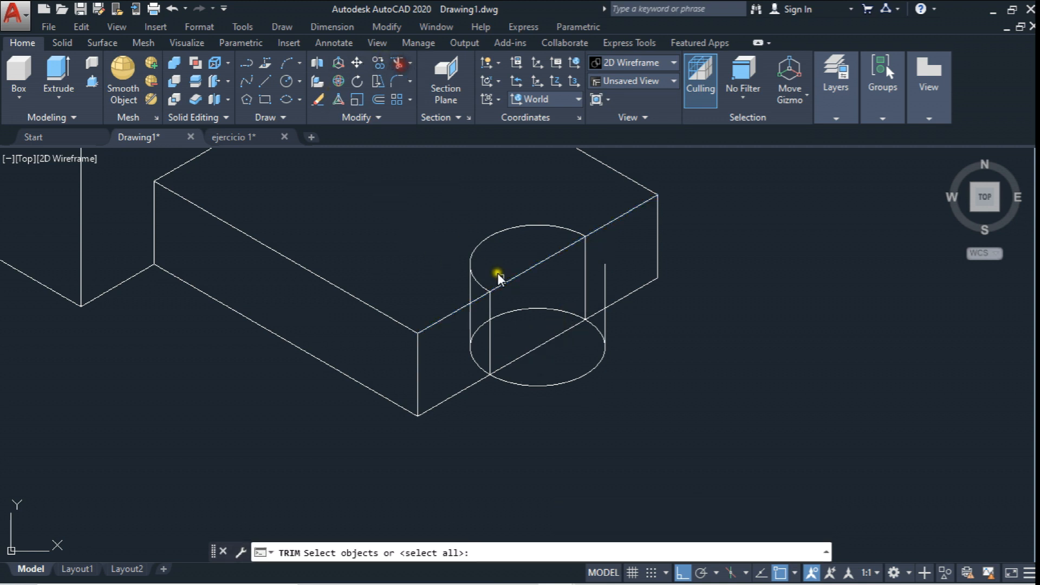
{"action": "left_click", "coordinate": [556, 335]}
{"action": "key", "text": "Return"}
{"action": "left_click", "coordinate": [582, 318]}
{"action": "left_click", "coordinate": [595, 330]}
{"action": "key", "text": "Escape"}
{"action": "left_click", "coordinate": [595, 321]}
{"action": "key", "text": "Delete"}
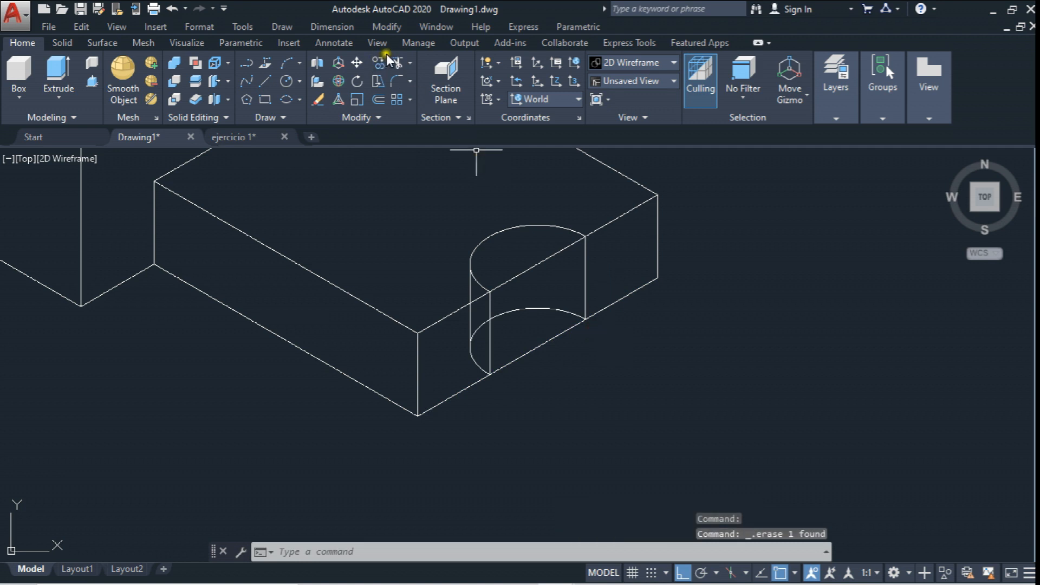
- Trim the upper section line where it crosses the open top of the half hole, using the top arc as cutting edge
{"action": "left_click", "coordinate": [493, 235]}
{"action": "left_click", "coordinate": [478, 219]}
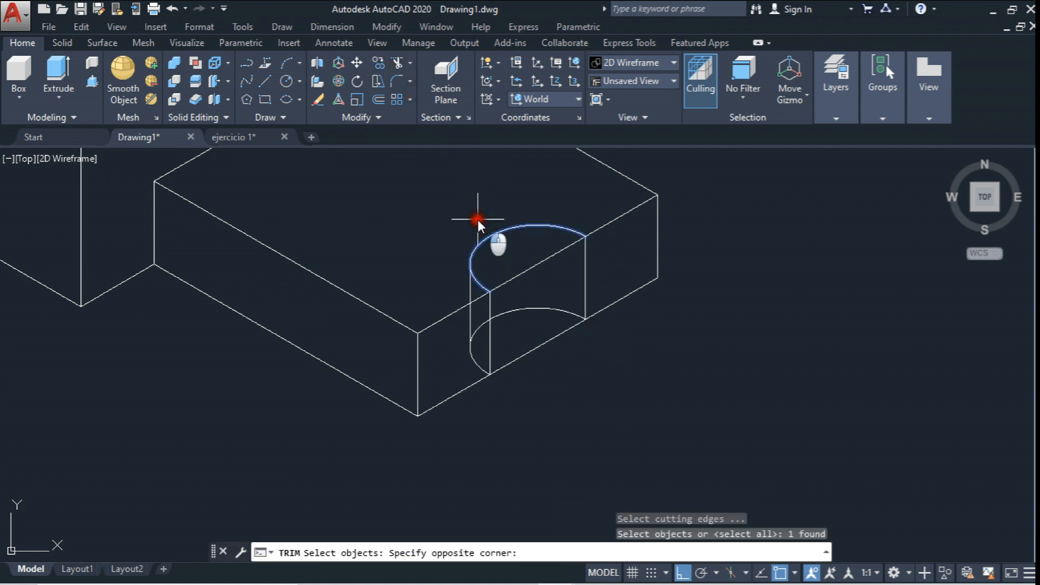
{"action": "left_click", "coordinate": [475, 255]}
{"action": "key", "text": "Return"}
{"action": "left_click", "coordinate": [532, 267]}
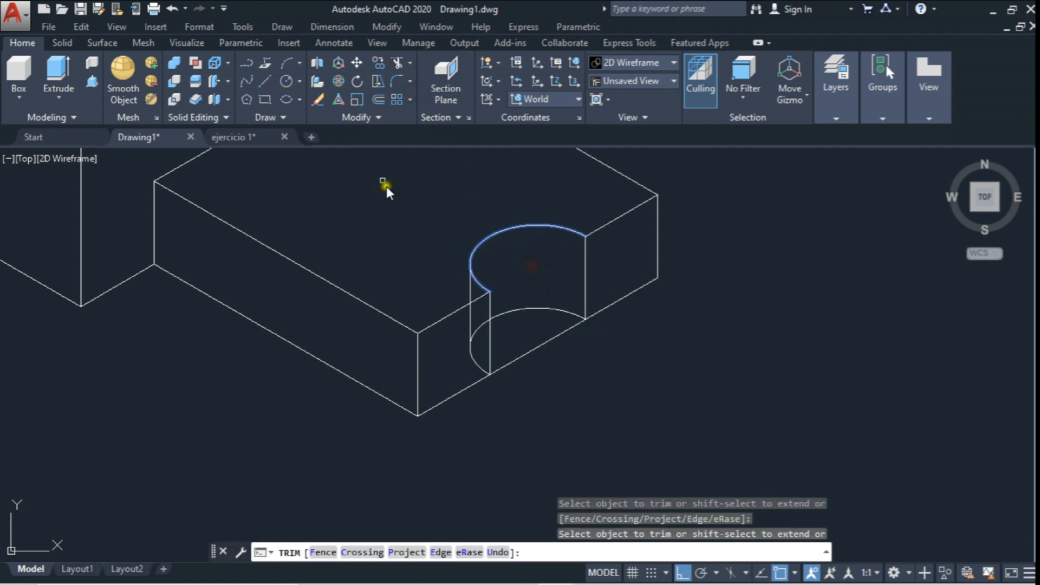
{"action": "key", "text": "Escape"}
- Trim the lower section line between the hole's two vertical edges on the cut face
{"action": "left_click", "coordinate": [397, 62]}
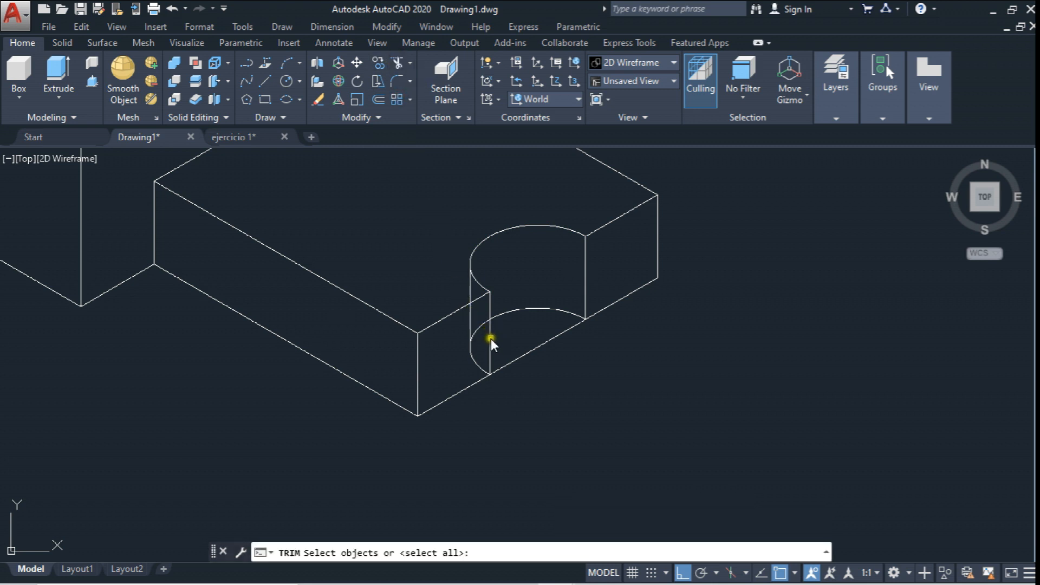
{"action": "left_click", "coordinate": [490, 336]}
{"action": "left_click", "coordinate": [585, 278]}
{"action": "key", "text": "Return"}
{"action": "left_click", "coordinate": [555, 326]}
{"action": "left_click", "coordinate": [531, 372]}
{"action": "key", "text": "Escape"}
- Trim the parts of the hole's inner vertical edge and bottom arc hidden behind the front cut face
{"action": "scroll", "coordinate": [530, 364], "scroll_direction": "down", "scroll_amount": 2}
{"action": "scroll", "coordinate": [495, 331], "scroll_direction": "up", "scroll_amount": 4}
{"action": "left_click", "coordinate": [397, 62]}
{"action": "left_click", "coordinate": [496, 327]}
{"action": "left_click", "coordinate": [489, 320]}
{"action": "left_click", "coordinate": [473, 282]}
{"action": "left_click", "coordinate": [469, 258]}
{"action": "right_click", "coordinate": [475, 317]}
{"action": "left_click", "coordinate": [472, 346]}
{"action": "left_click", "coordinate": [460, 322]}
{"action": "key", "text": "Escape"}
- Hatch the main U-shaped cut face and the two base plate cut faces beside the hole in the isometric view
{"action": "scroll", "coordinate": [474, 344], "scroll_direction": "down", "scroll_amount": 5}
{"action": "scroll", "coordinate": [459, 335], "scroll_direction": "down", "scroll_amount": 6}
{"action": "scroll", "coordinate": [385, 392], "scroll_direction": "up", "scroll_amount": 1}
{"action": "scroll", "coordinate": [460, 255], "scroll_direction": "up", "scroll_amount": 6}
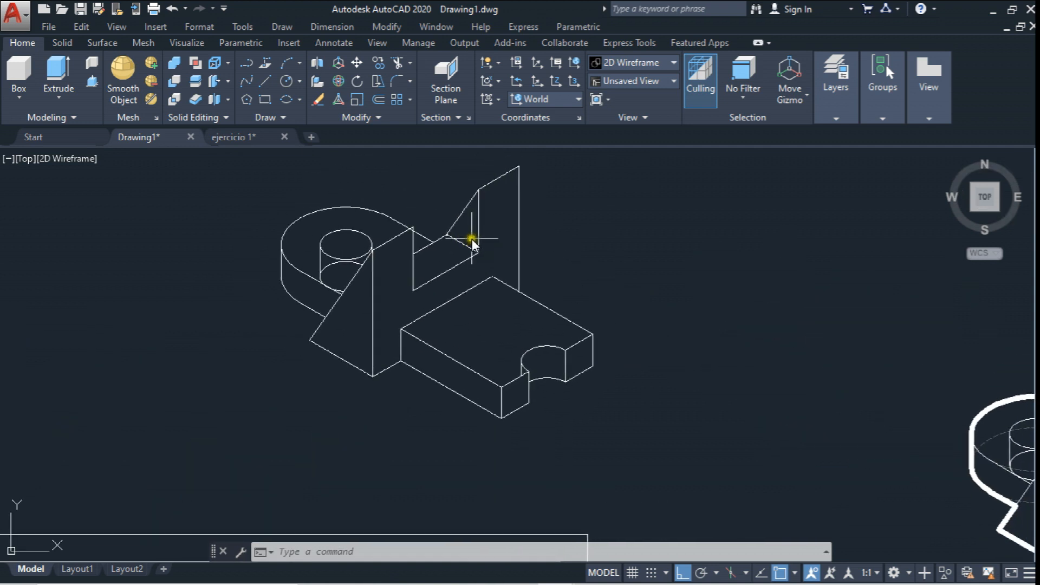
{"action": "left_click", "coordinate": [369, 554]}
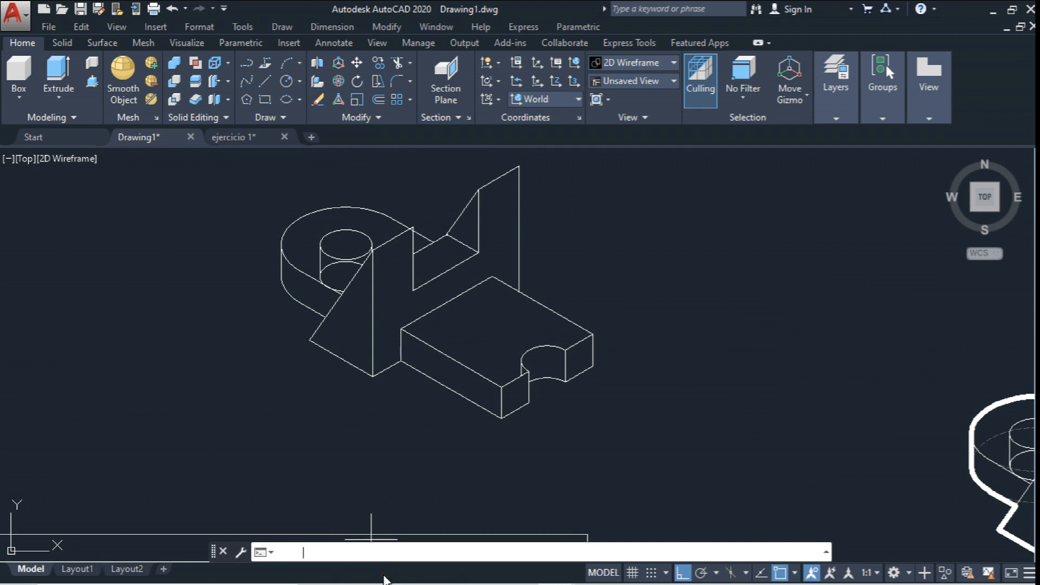
{"action": "type", "text": "h"}
{"action": "key", "text": "Return"}
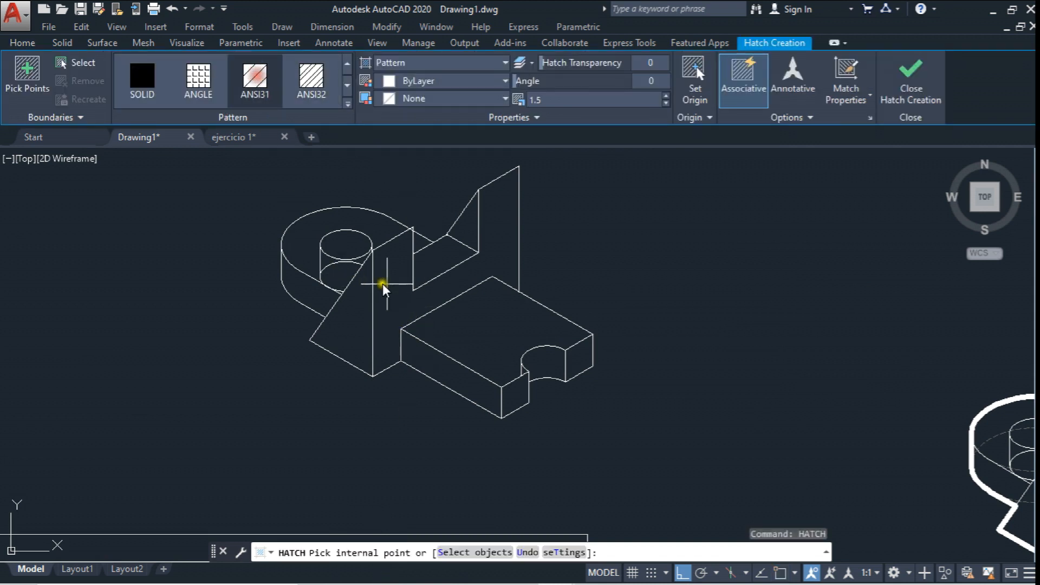
{"action": "left_click", "coordinate": [395, 297]}
{"action": "left_click", "coordinate": [522, 401]}
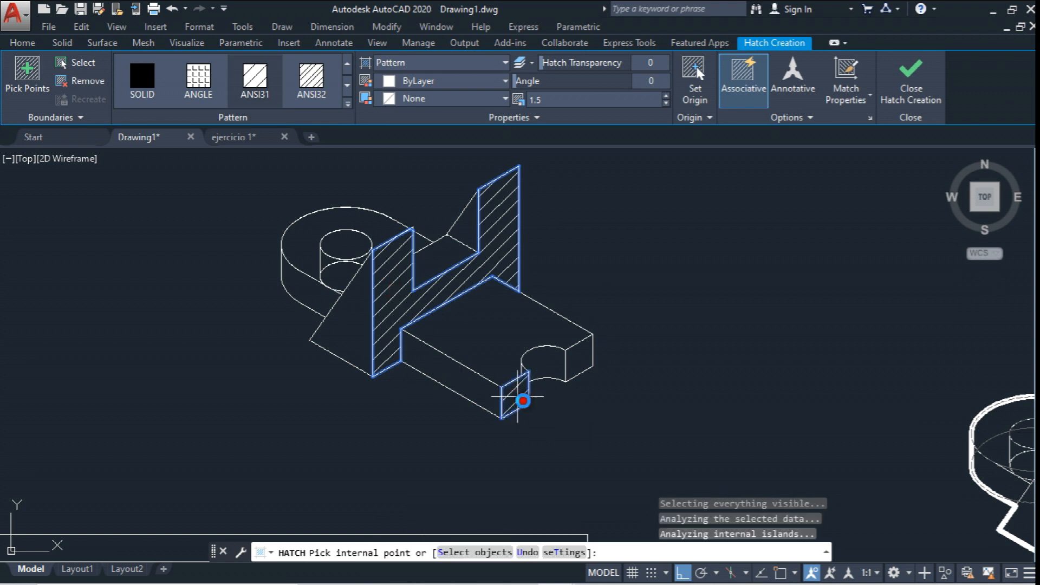
{"action": "left_click", "coordinate": [578, 359]}
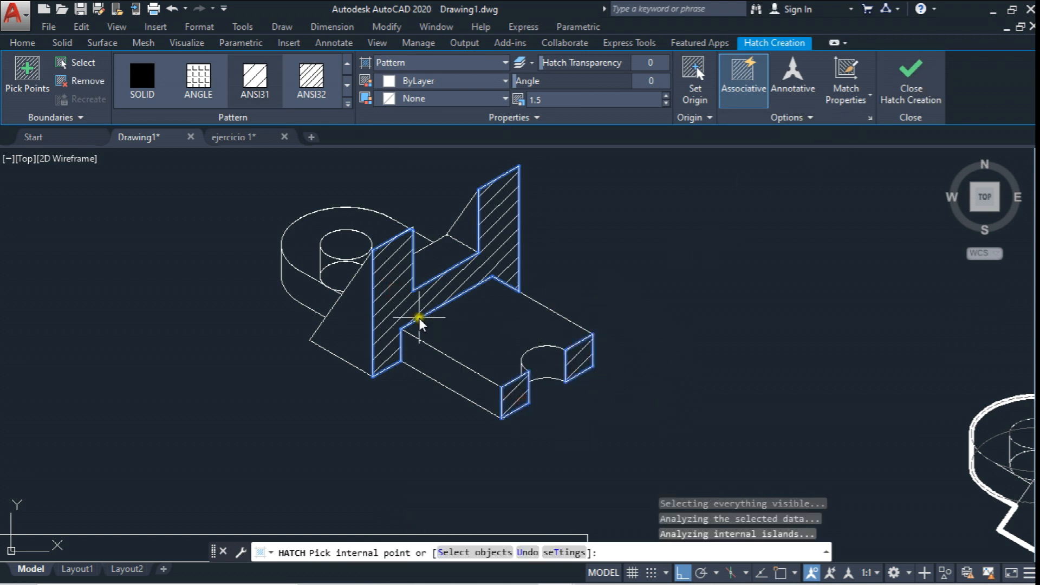
{"action": "key", "text": "Escape"}
{"action": "left_click", "coordinate": [425, 300]}
{"action": "left_click", "coordinate": [414, 297]}
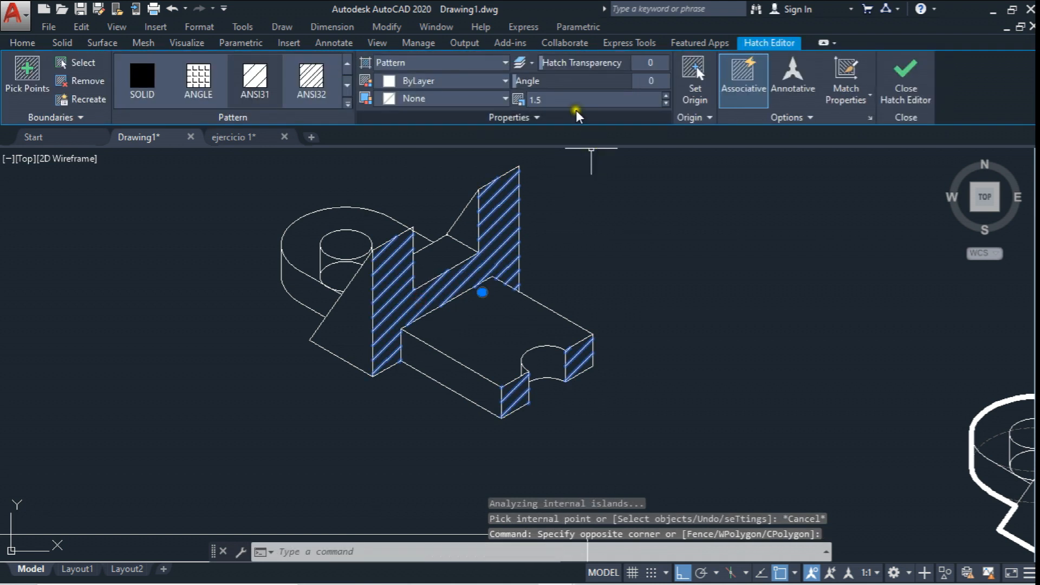
{"action": "key", "text": "Escape"}
{"action": "key", "text": "Escape"}
- Hatch the second and fourth rectangles in the base strip of the section view on the CORTE B sheet
{"action": "scroll", "coordinate": [569, 279], "scroll_direction": "down", "scroll_amount": 4}
{"action": "scroll", "coordinate": [454, 461], "scroll_direction": "up", "scroll_amount": 2}
{"action": "scroll", "coordinate": [466, 337], "scroll_direction": "down", "scroll_amount": 2}
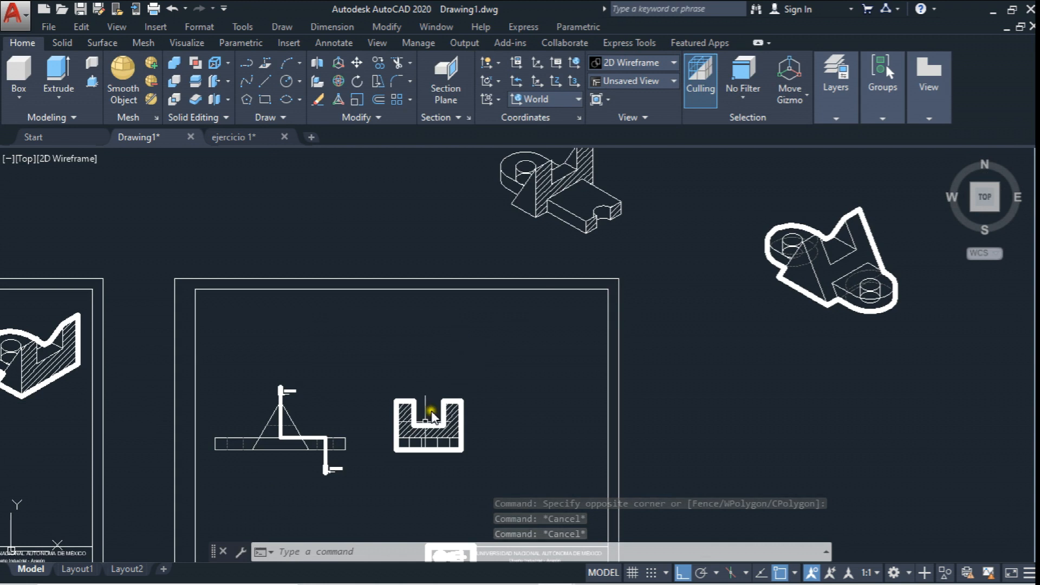
{"action": "scroll", "coordinate": [420, 445], "scroll_direction": "up", "scroll_amount": 6}
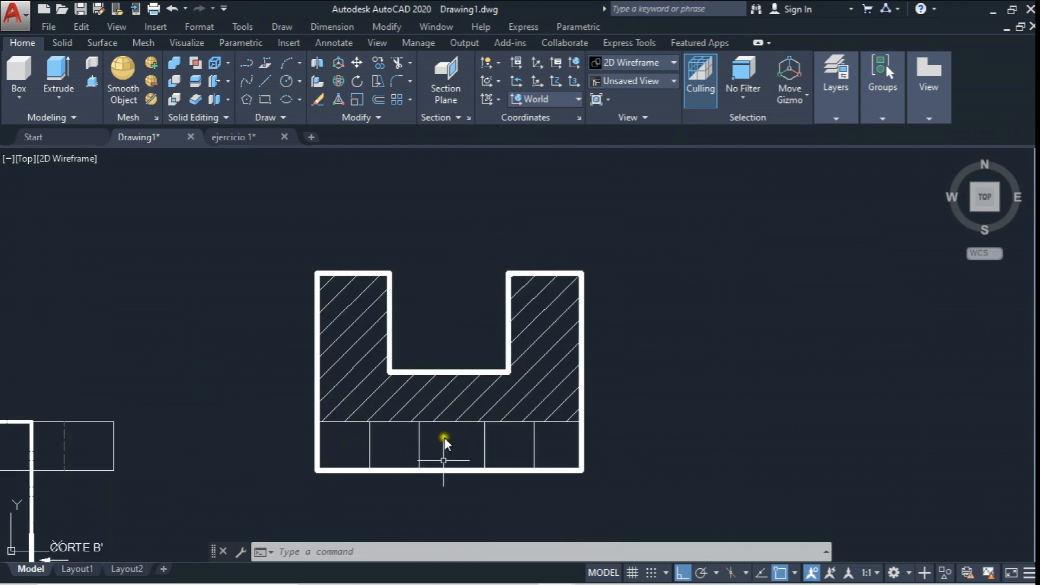
{"action": "left_click", "coordinate": [471, 550]}
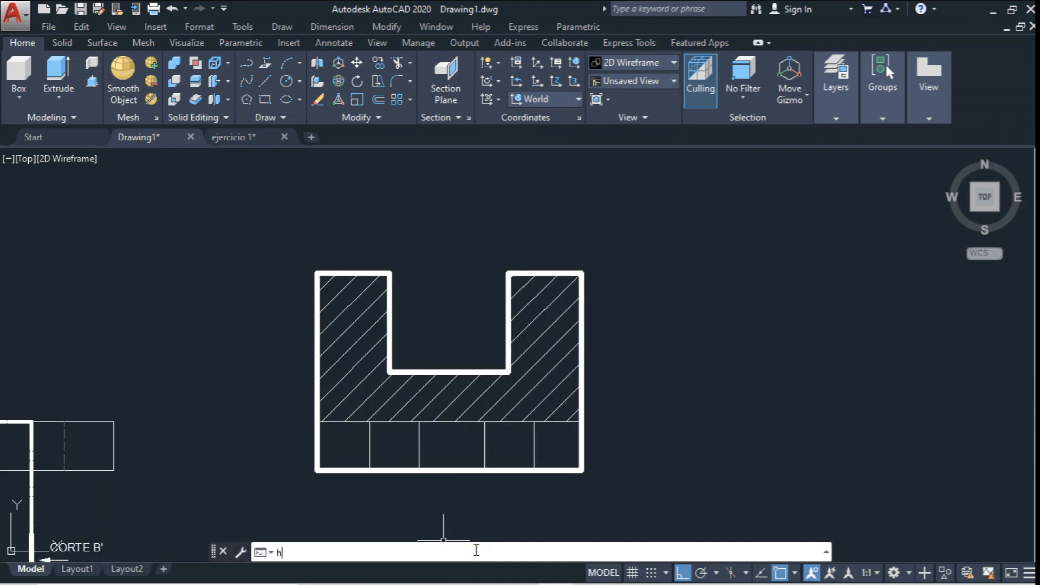
{"action": "type", "text": "hatch"}
{"action": "key", "text": "Return"}
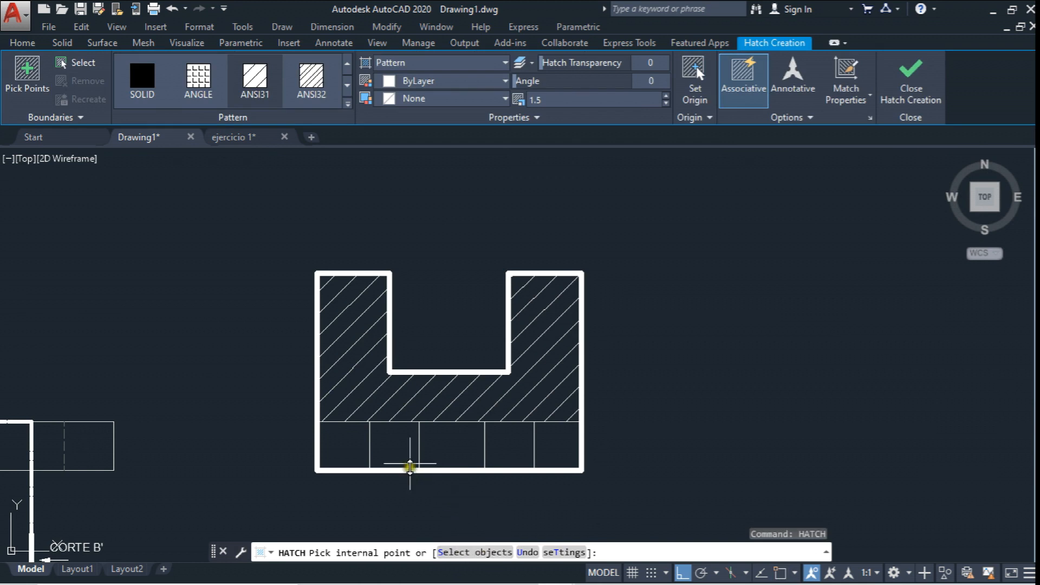
{"action": "left_click", "coordinate": [387, 447]}
{"action": "left_click", "coordinate": [509, 443]}
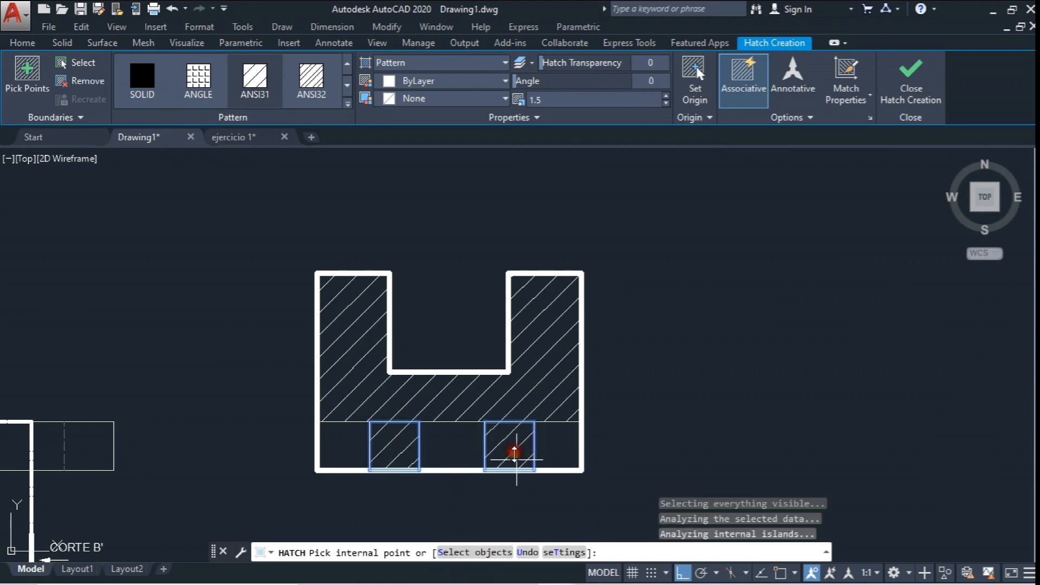
{"action": "scroll", "coordinate": [608, 344], "scroll_direction": "down", "scroll_amount": 5}
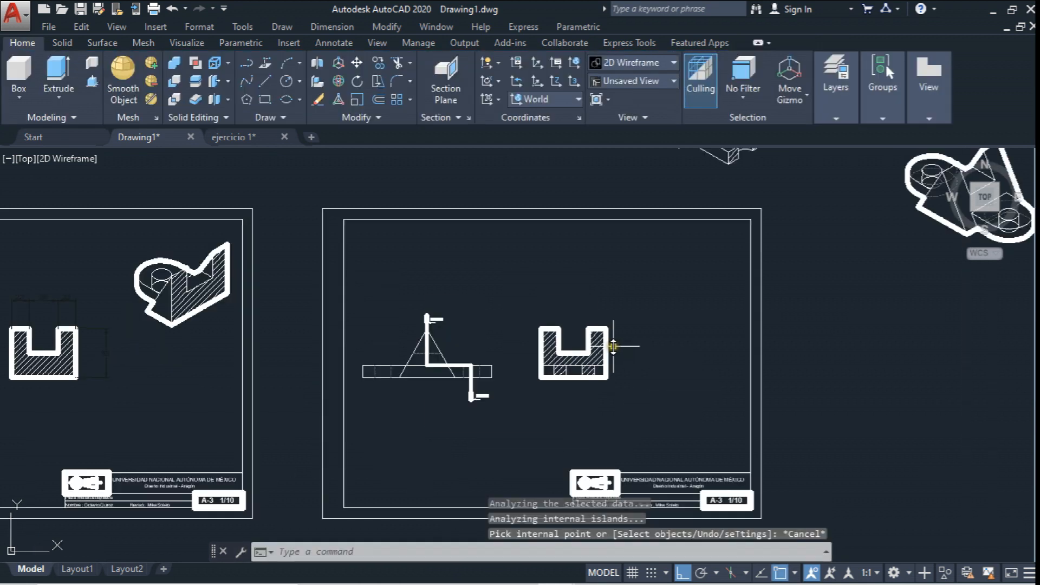
- Place two horizontally aligned copies of the hatched isometric cut view beside the original
{"action": "scroll", "coordinate": [672, 306], "scroll_direction": "up", "scroll_amount": 2}
{"action": "mouse_move", "coordinate": [671, 306]}
{"action": "middle_mouse_down"}
{"action": "mouse_move", "coordinate": [647, 323]}
{"action": "mouse_move", "coordinate": [650, 232]}
{"action": "mouse_move", "coordinate": [623, 302]}
{"action": "middle_mouse_up"}
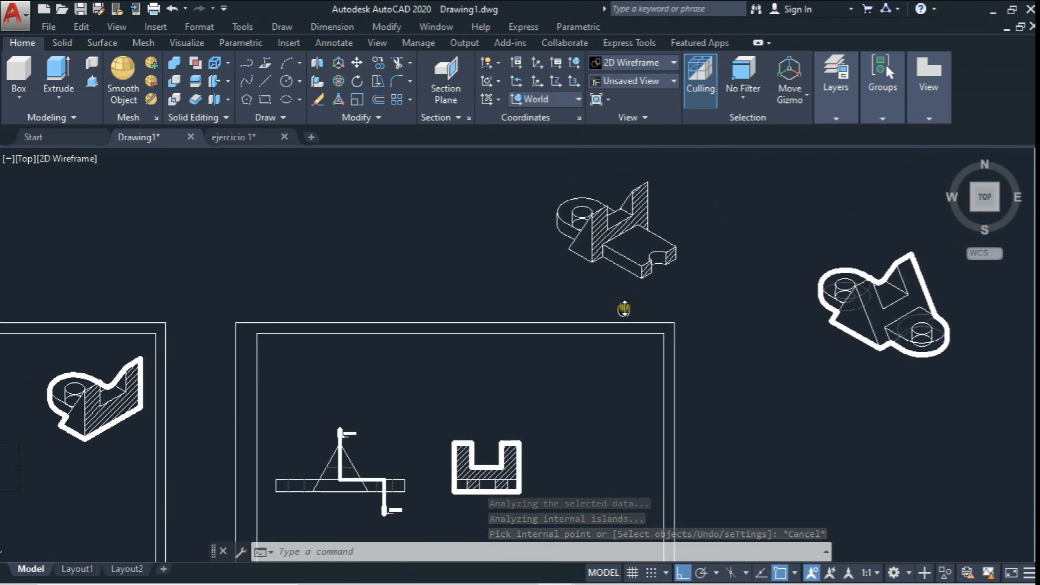
{"action": "scroll", "coordinate": [645, 232], "scroll_direction": "up", "scroll_amount": 4}
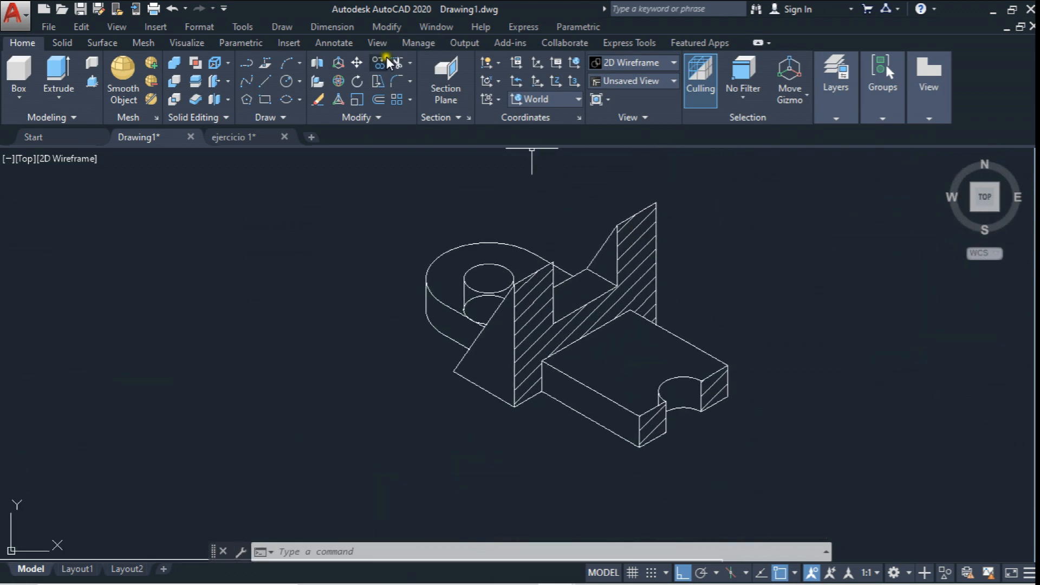
{"action": "scroll", "coordinate": [420, 162], "scroll_direction": "down", "scroll_amount": 4}
{"action": "left_click", "coordinate": [407, 164]}
{"action": "left_click", "coordinate": [606, 295]}
{"action": "right_click", "coordinate": [436, 274]}
{"action": "left_click", "coordinate": [385, 282]}
{"action": "left_click", "coordinate": [233, 282]}
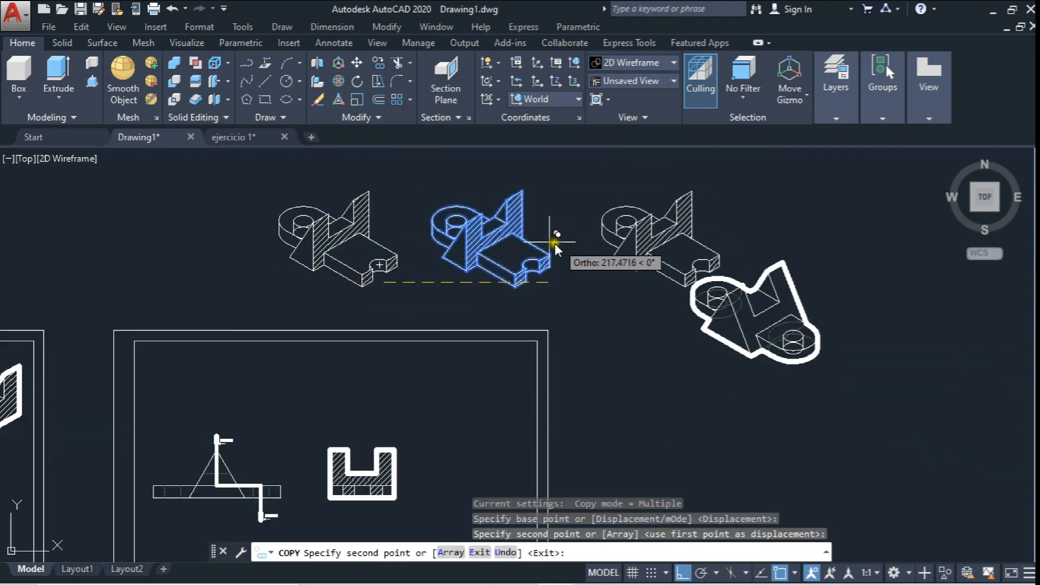
{"action": "left_click", "coordinate": [506, 282]}
{"action": "key", "text": "Escape"}
- Erase the hatch and the through hole's geometry in the rounded end from the rightmost copy
{"action": "scroll", "coordinate": [535, 205], "scroll_direction": "up", "scroll_amount": 4}
{"action": "left_click", "coordinate": [687, 303]}
{"action": "key", "text": "Delete"}
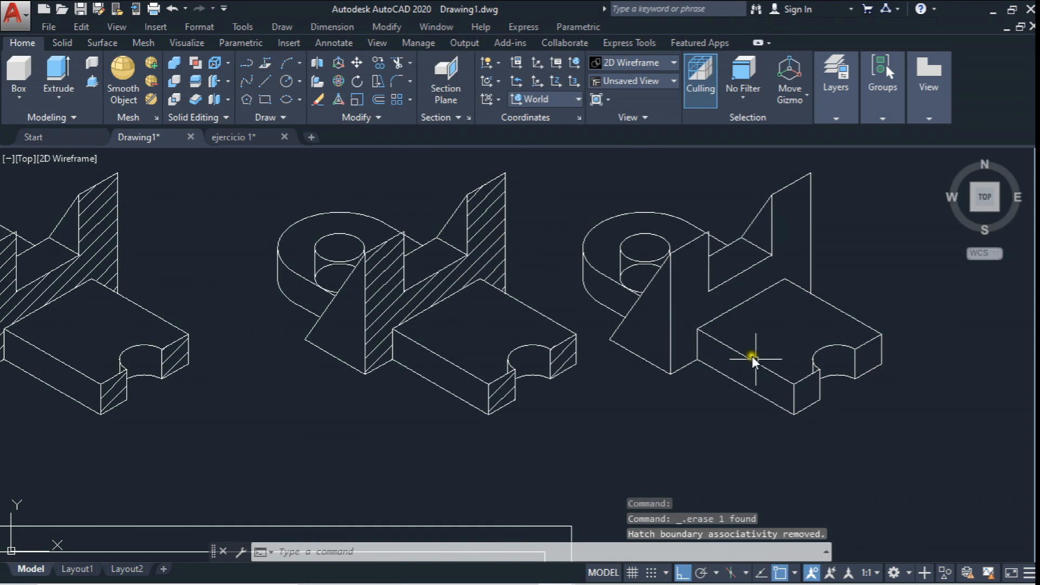
{"action": "scroll", "coordinate": [623, 266], "scroll_direction": "up", "scroll_amount": 2}
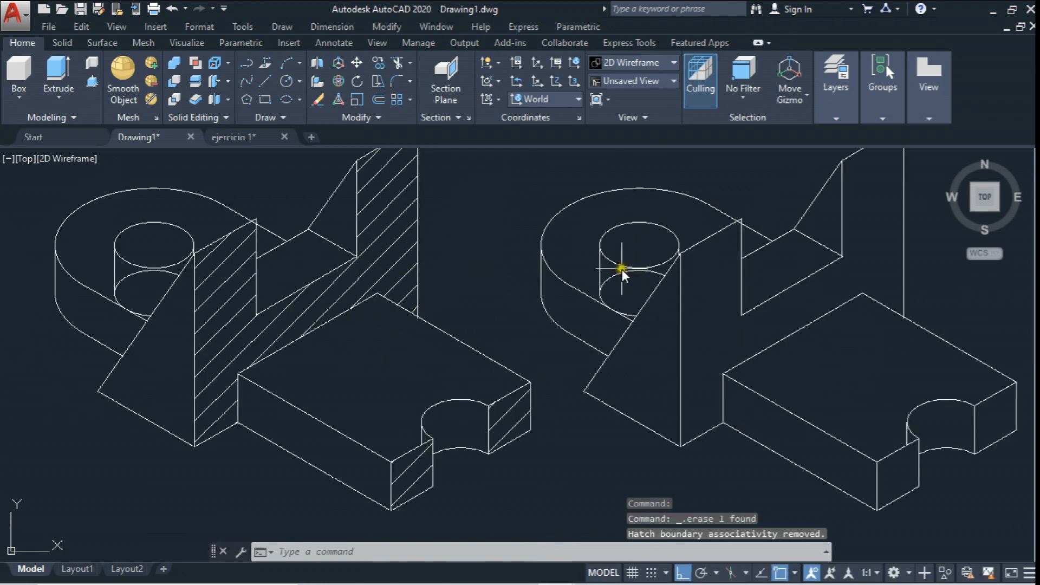
{"action": "left_click", "coordinate": [597, 223]}
{"action": "left_click", "coordinate": [709, 342]}
{"action": "key", "text": "Delete"}
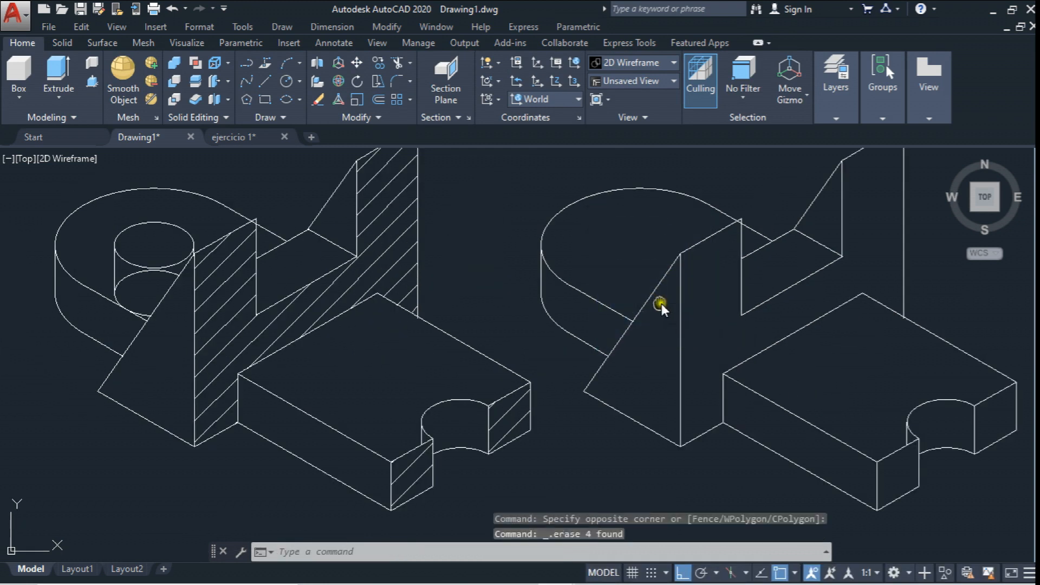
- Trim the rightmost copy's interior lines so only its outer contour is left
{"action": "middle_click_drag", "start_coordinate": [652, 305], "coordinate": [639, 316]}
{"action": "type", "text": "tr"}
{"action": "key", "text": "Return"}
{"action": "left_click", "coordinate": [631, 317]}
{"action": "key", "text": "Escape"}
- Assign the whole outer contour to the Líneas gruesas layer
{"action": "left_click_drag", "start_coordinate": [486, 269], "coordinate": [569, 225]}
{"action": "scroll", "coordinate": [569, 225], "scroll_direction": "down", "scroll_amount": 3}
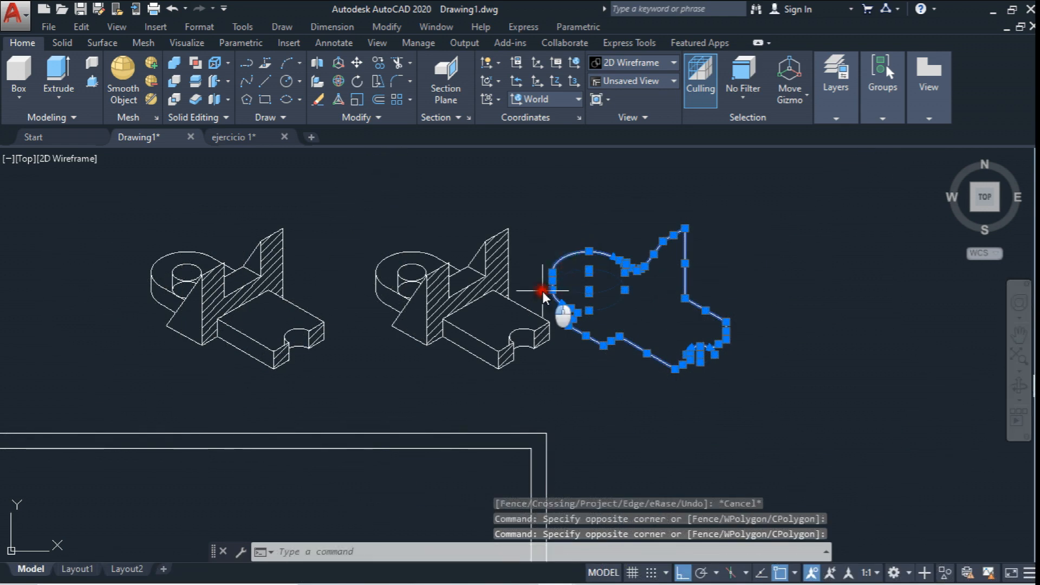
{"action": "left_click", "coordinate": [835, 76]}
{"action": "left_click", "coordinate": [849, 136]}
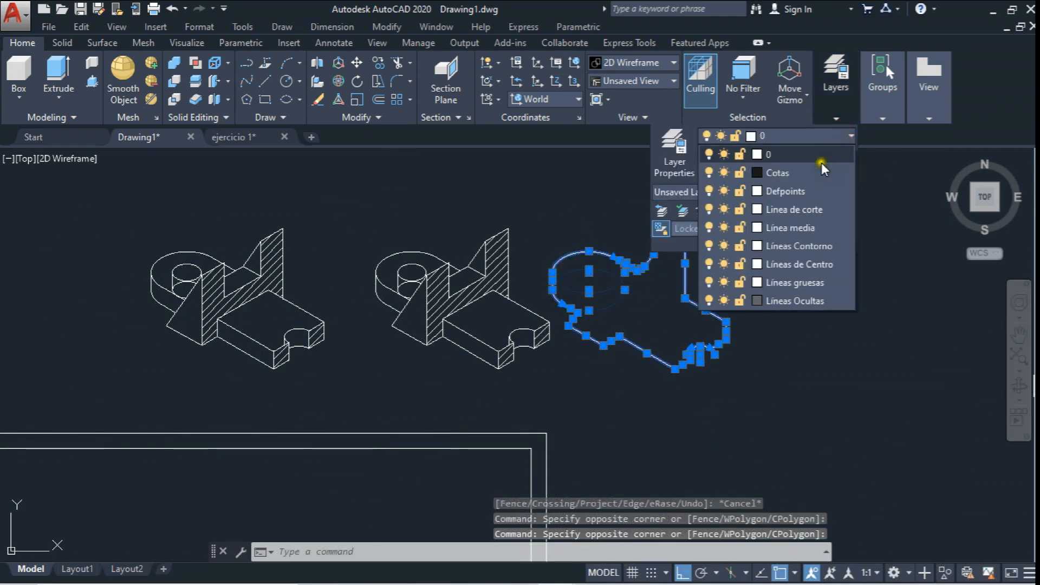
{"action": "left_click", "coordinate": [816, 278]}
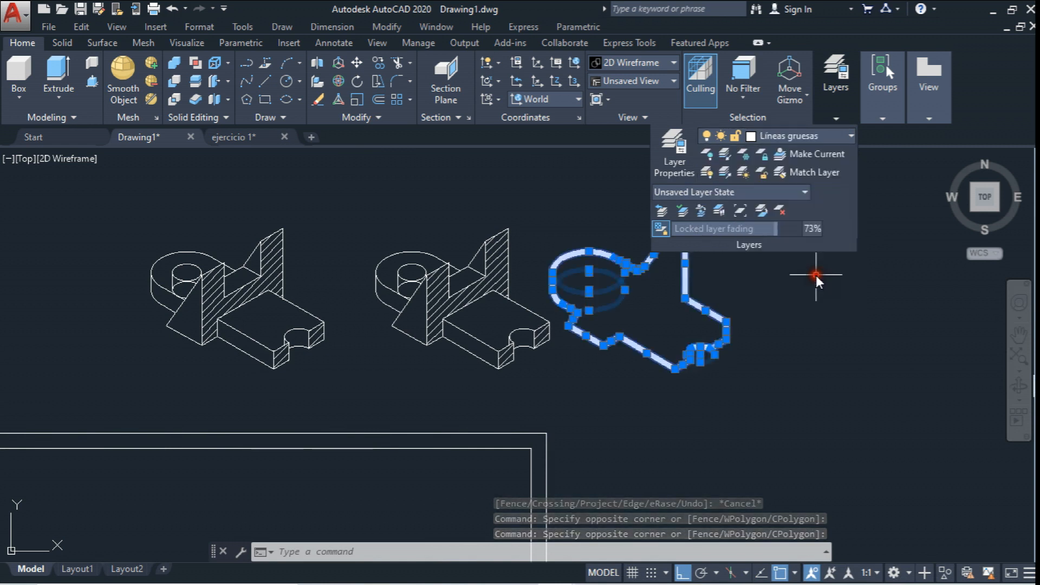
- Move the thick contour onto the middle hatched copy, matching their upper peak corners
{"action": "left_click", "coordinate": [356, 63]}
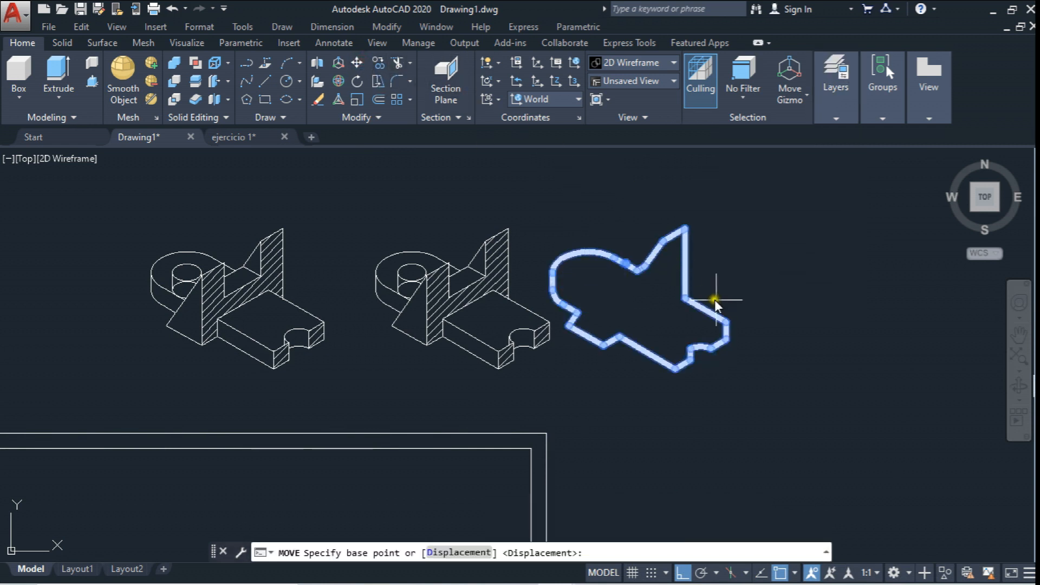
{"action": "left_click", "coordinate": [689, 223]}
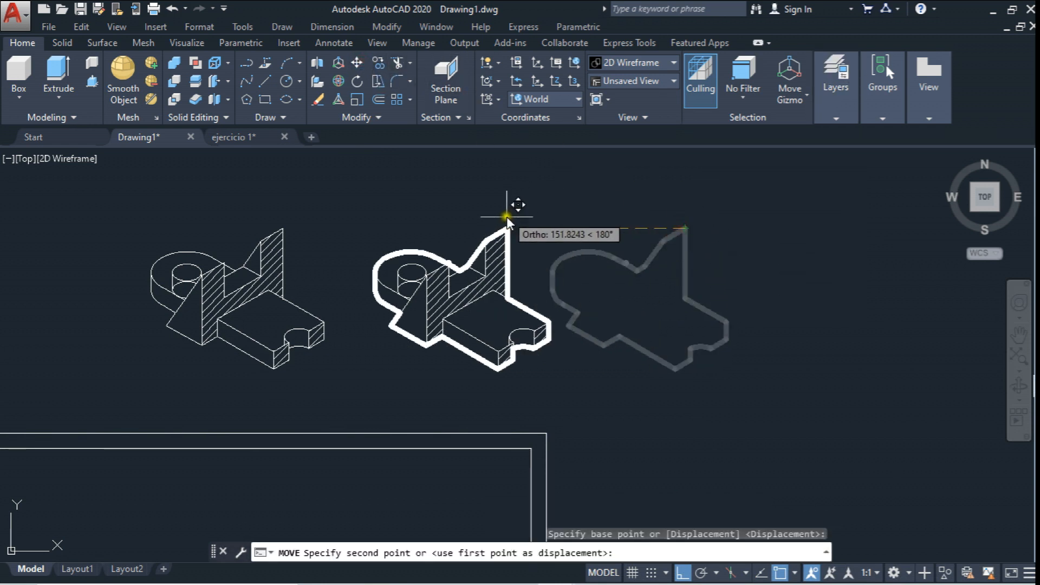
{"action": "left_click", "coordinate": [507, 227]}
{"action": "scroll", "coordinate": [547, 233], "scroll_direction": "down", "scroll_amount": 2}
{"action": "scroll", "coordinate": [564, 197], "scroll_direction": "up", "scroll_amount": 4}
{"action": "key", "text": "Escape"}
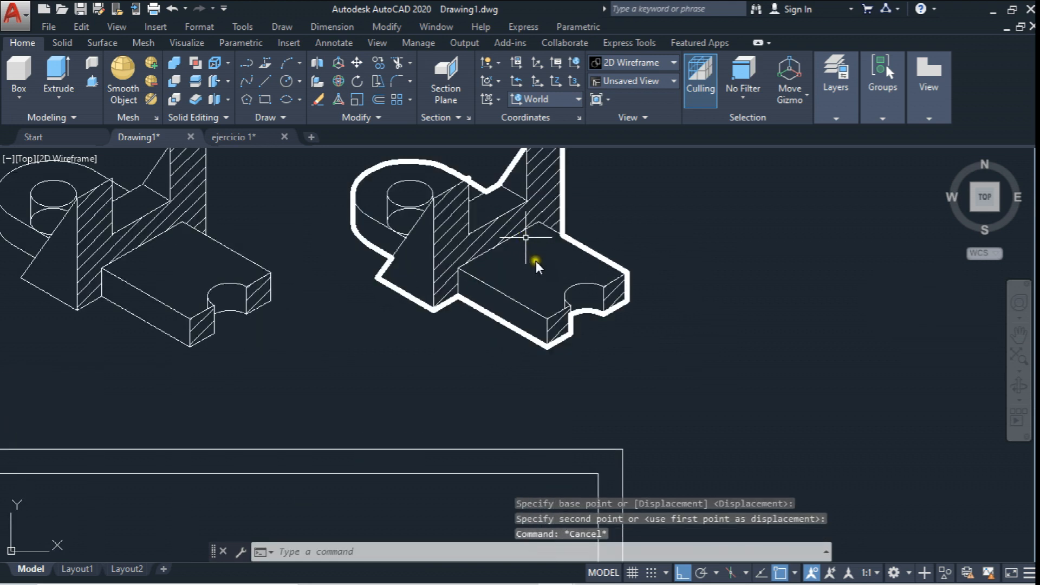
- Move the thick-outlined isometric cut view straight down into the upper part of the CORTE B sheet
{"action": "scroll", "coordinate": [534, 258], "scroll_direction": "down", "scroll_amount": 4}
{"action": "left_click", "coordinate": [356, 62]}
{"action": "left_click", "coordinate": [490, 158]}
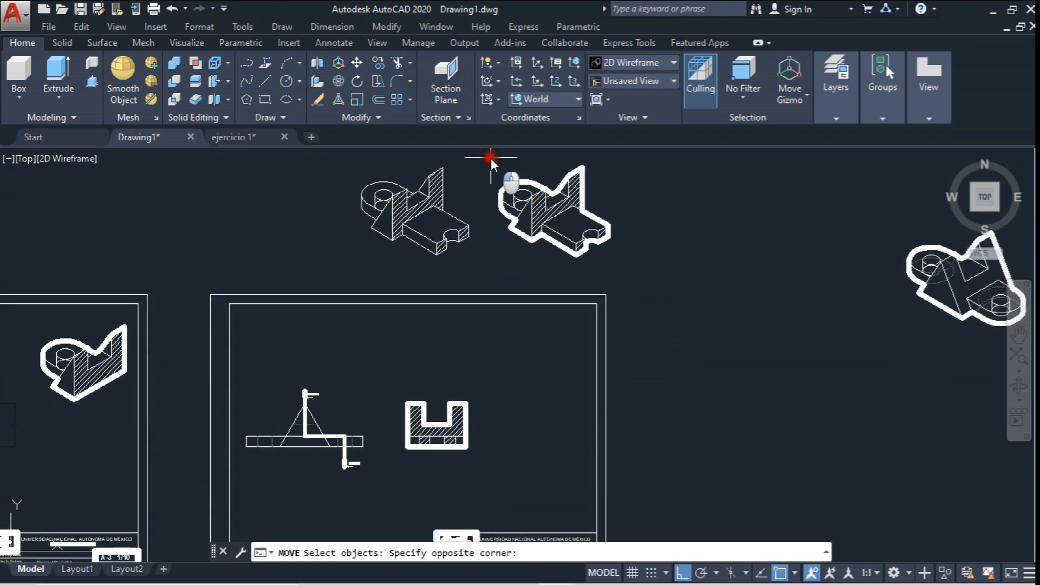
{"action": "left_click", "coordinate": [652, 274]}
{"action": "key", "text": "Return"}
{"action": "left_click", "coordinate": [700, 199]}
{"action": "left_click", "coordinate": [704, 361]}
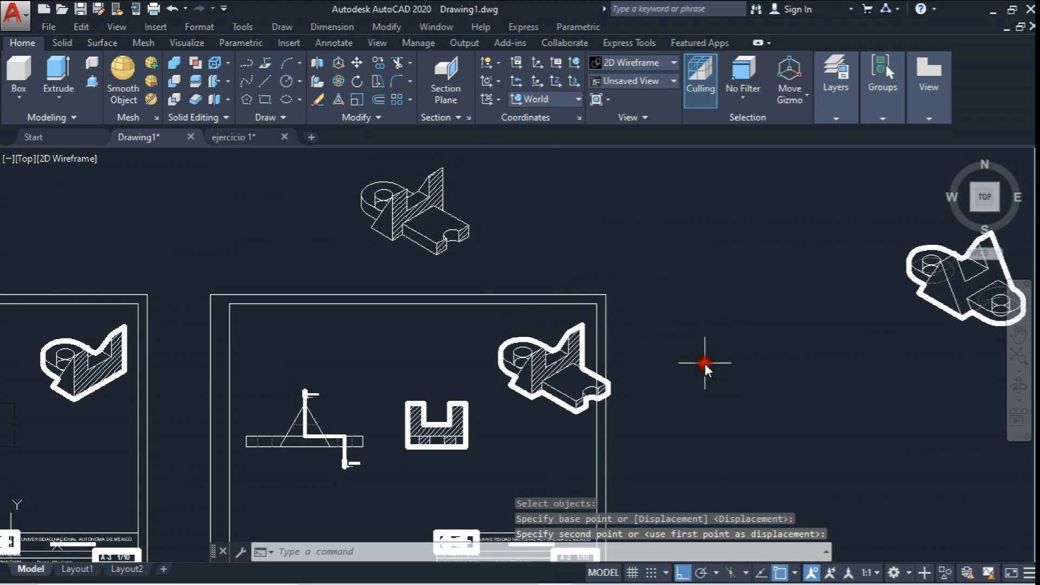
- Shift the outlined isometric cut view horizontally so it fits inside the CORTE B sheet's inner frame
{"action": "middle_click_drag", "start_coordinate": [460, 209], "coordinate": [490, 144]}
{"action": "left_click", "coordinate": [361, 61]}
{"action": "left_click", "coordinate": [511, 232]}
{"action": "left_click", "coordinate": [658, 362]}
{"action": "key", "text": "Return"}
{"action": "left_click", "coordinate": [711, 286]}
{"action": "left_click", "coordinate": [687, 292]}
- Move the front view with its cutting line and the section view together about 13 units to the left
{"action": "middle_click_drag", "start_coordinate": [328, 235], "coordinate": [400, 213]}
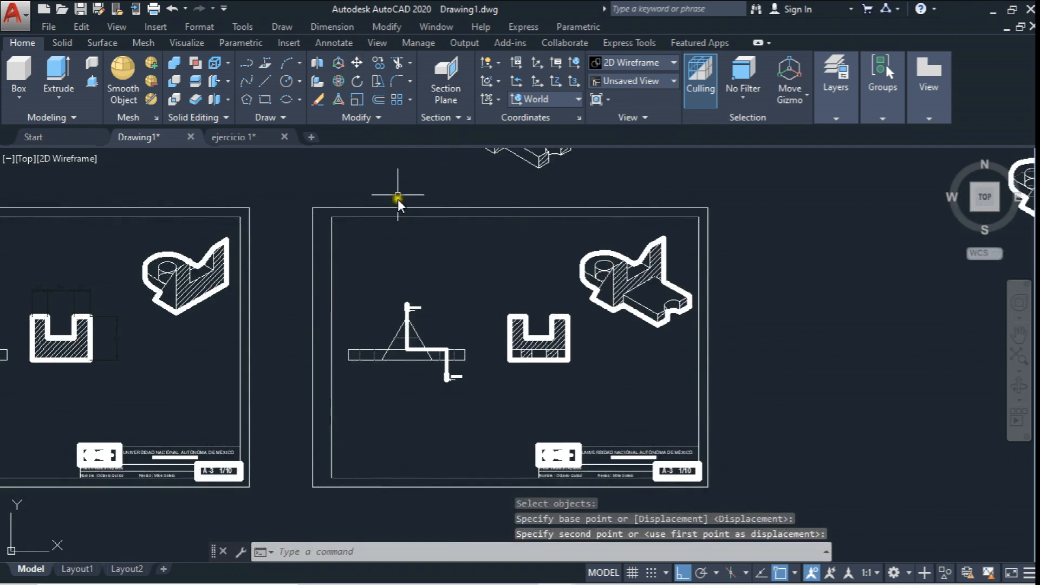
{"action": "left_click", "coordinate": [361, 65]}
{"action": "left_click", "coordinate": [341, 265]}
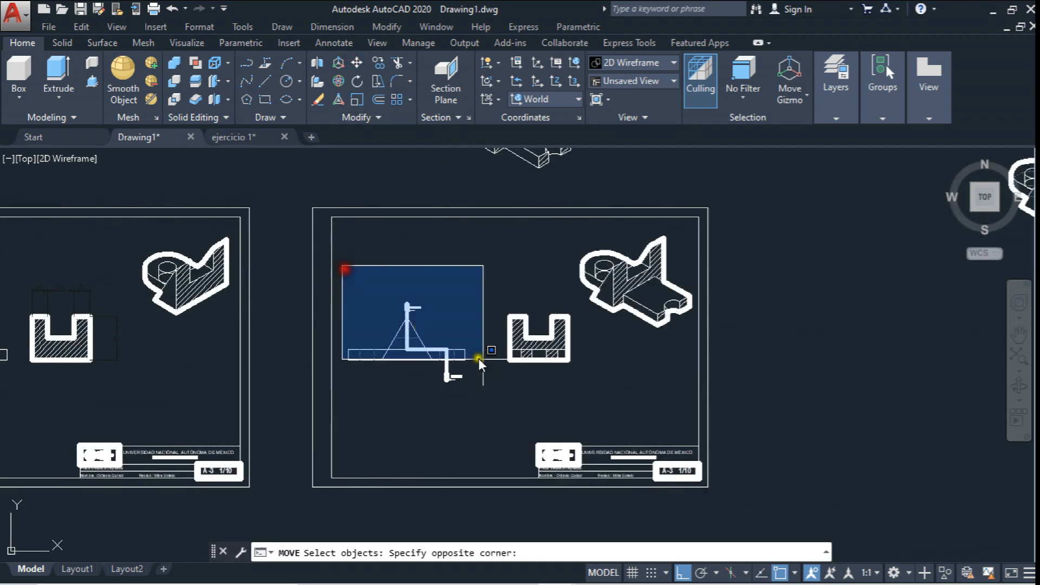
{"action": "left_click", "coordinate": [573, 397]}
{"action": "key", "text": "Return"}
{"action": "left_click", "coordinate": [569, 401]}
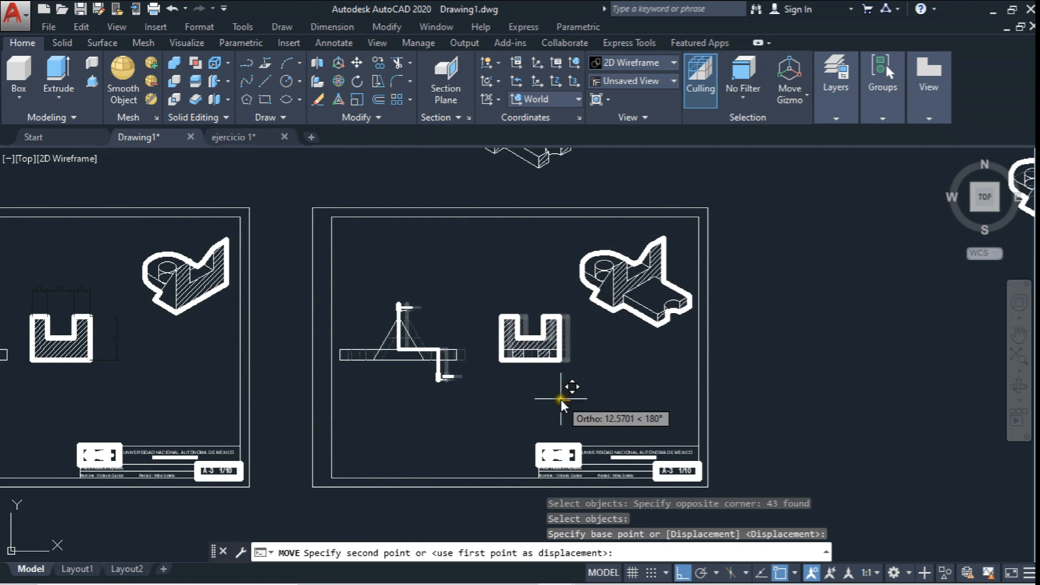
{"action": "left_click", "coordinate": [560, 399]}
- Move the hatched U-shaped section view slightly closer to the front view on the CORTE B sheet
{"action": "key", "text": "Return"}
{"action": "left_click", "coordinate": [497, 291]}
{"action": "left_click", "coordinate": [567, 379]}
{"action": "key", "text": "Return"}
{"action": "left_click", "coordinate": [574, 385]}
{"action": "left_click", "coordinate": [562, 356]}
- Copy the thick frame and VISTA AUXILIAR EN ISOMÉTRICO label from the main sheet to the CORTE A sheet's upper-right inner corner
{"action": "scroll", "coordinate": [597, 366], "scroll_direction": "down", "scroll_amount": 2}
{"action": "scroll", "coordinate": [735, 297], "scroll_direction": "down", "scroll_amount": 2}
{"action": "scroll", "coordinate": [218, 248], "scroll_direction": "up", "scroll_amount": 4}
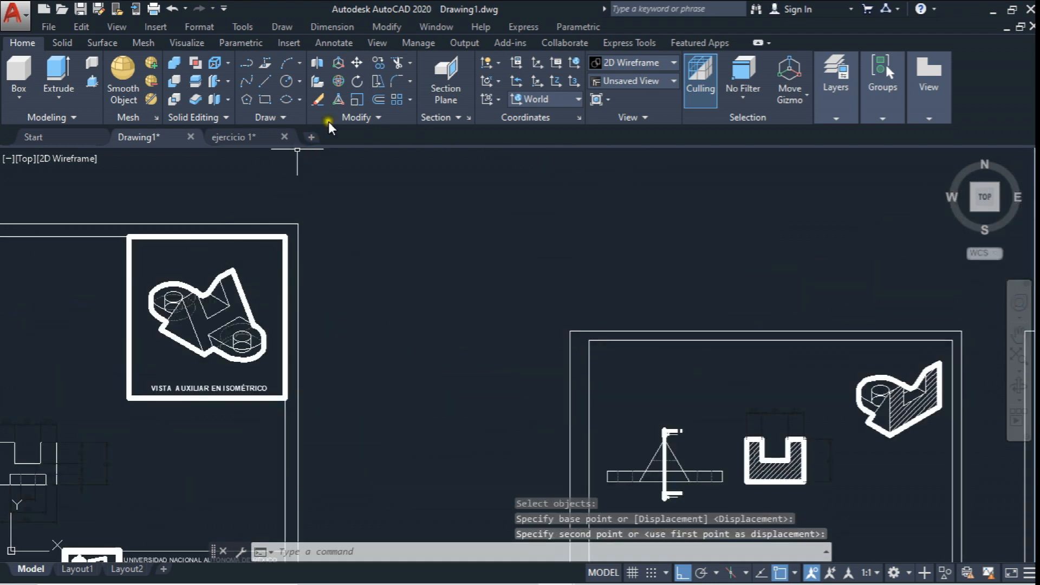
{"action": "left_click", "coordinate": [378, 62]}
{"action": "left_click", "coordinate": [249, 427]}
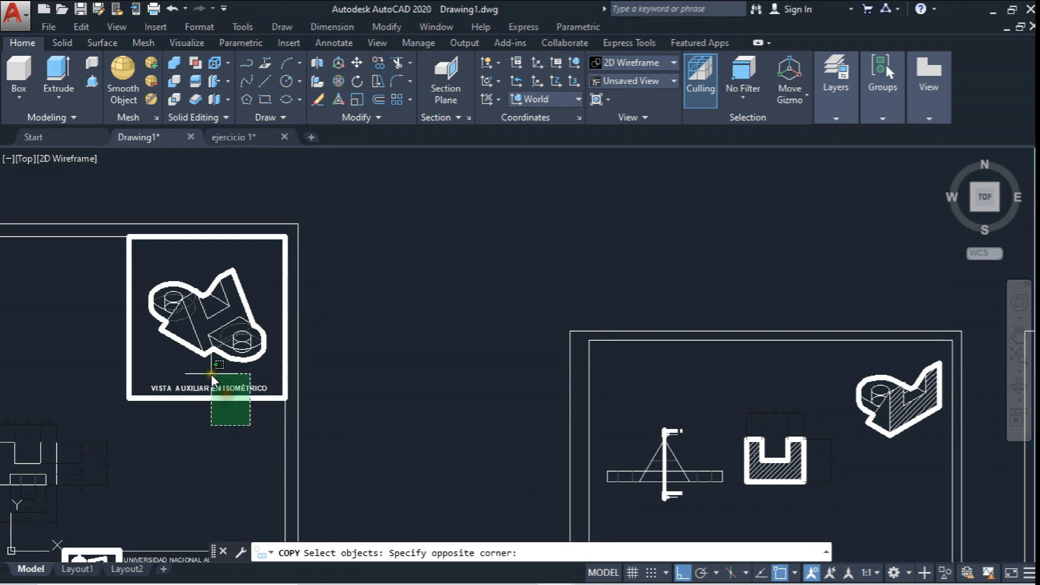
{"action": "left_click", "coordinate": [211, 376]}
{"action": "key", "text": "Return"}
{"action": "left_click", "coordinate": [284, 236]}
{"action": "scroll", "coordinate": [284, 237], "scroll_direction": "down", "scroll_amount": 4}
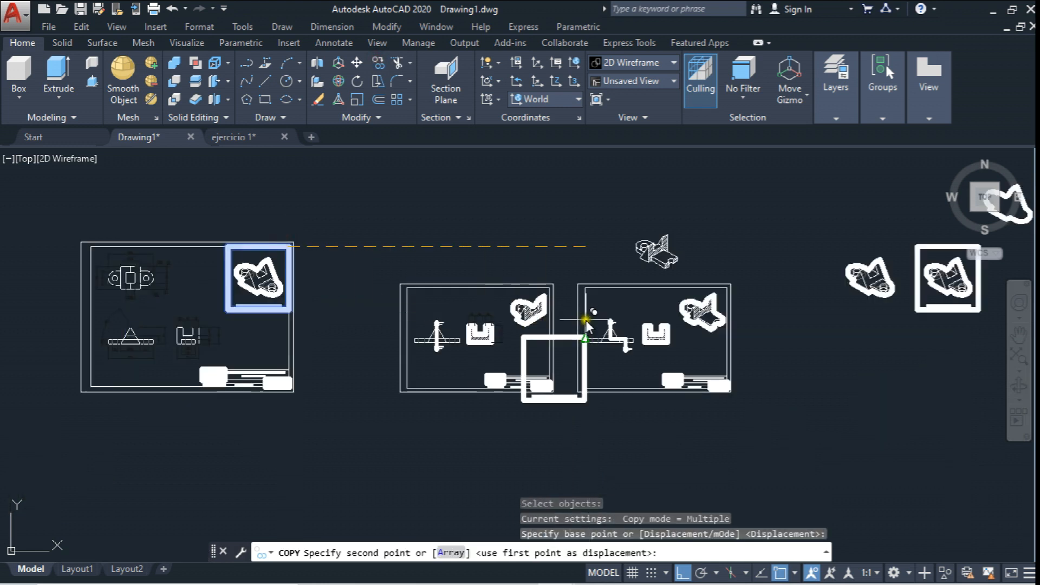
{"action": "scroll", "coordinate": [574, 323], "scroll_direction": "up", "scroll_amount": 4}
{"action": "left_click", "coordinate": [493, 241]}
- Place another copy of the frame and label at the upper-right inner corner of the CORTE B sheet
{"action": "scroll", "coordinate": [576, 271], "scroll_direction": "down", "scroll_amount": 3}
{"action": "scroll", "coordinate": [720, 278], "scroll_direction": "up", "scroll_amount": 3}
{"action": "left_click", "coordinate": [758, 281]}
{"action": "scroll", "coordinate": [677, 287], "scroll_direction": "down", "scroll_amount": 3}
{"action": "scroll", "coordinate": [739, 251], "scroll_direction": "up", "scroll_amount": 3}
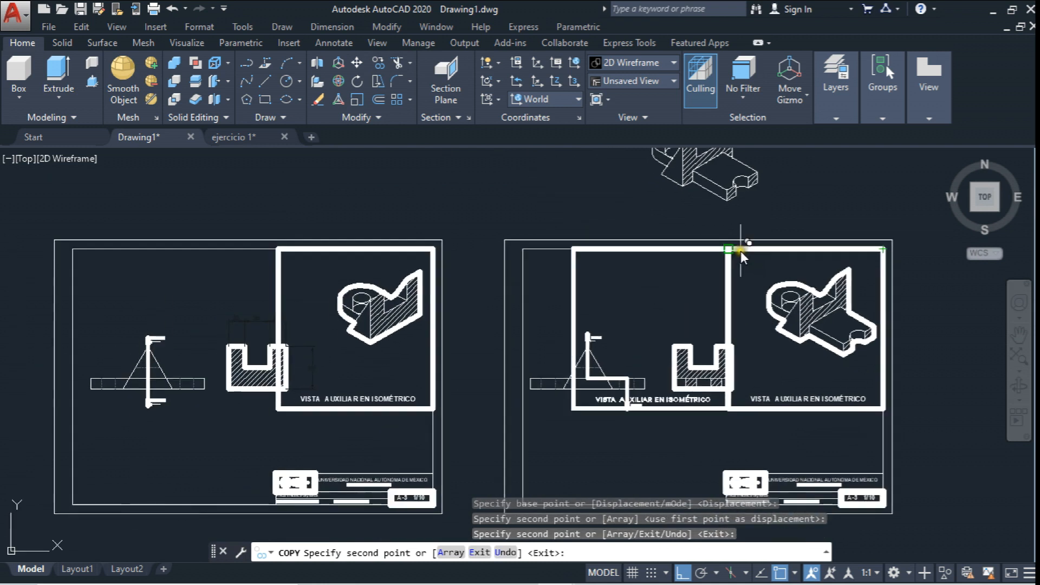
{"action": "key", "text": "Escape"}
- Scale the CORTE A isometric frame by .7 from its upper-right corner and fit its label inside the frame
{"action": "scroll", "coordinate": [270, 418], "scroll_direction": "up", "scroll_amount": 3}
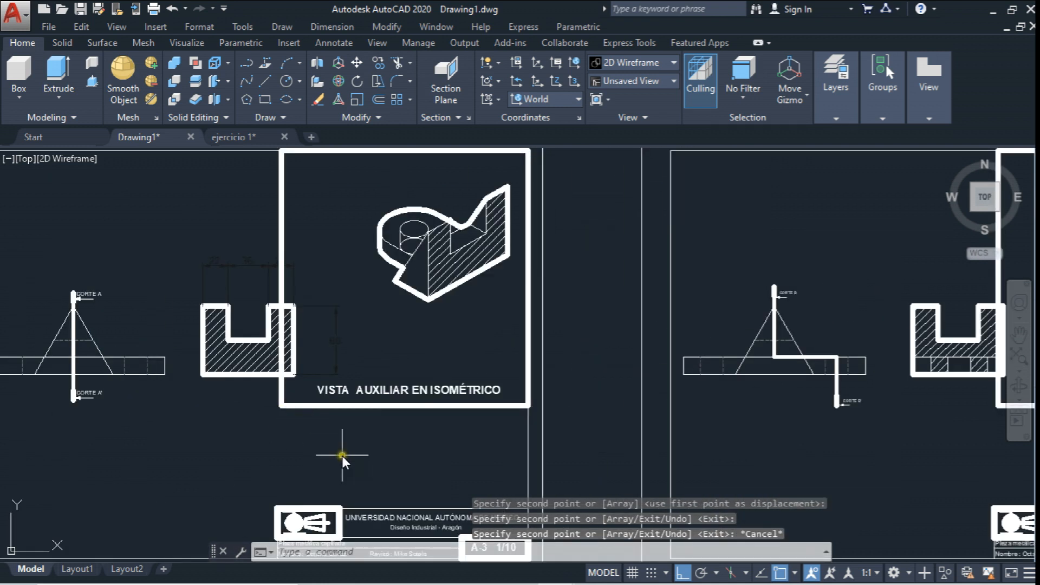
{"action": "type", "text": "sc"}
{"action": "key", "text": "Return"}
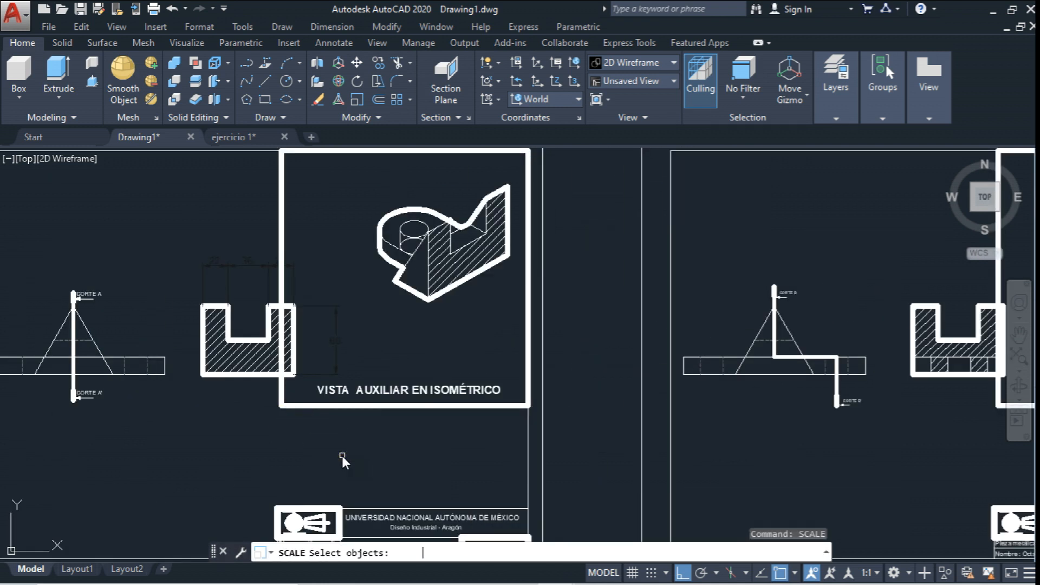
{"action": "left_click", "coordinate": [385, 406]}
{"action": "key", "text": "Return"}
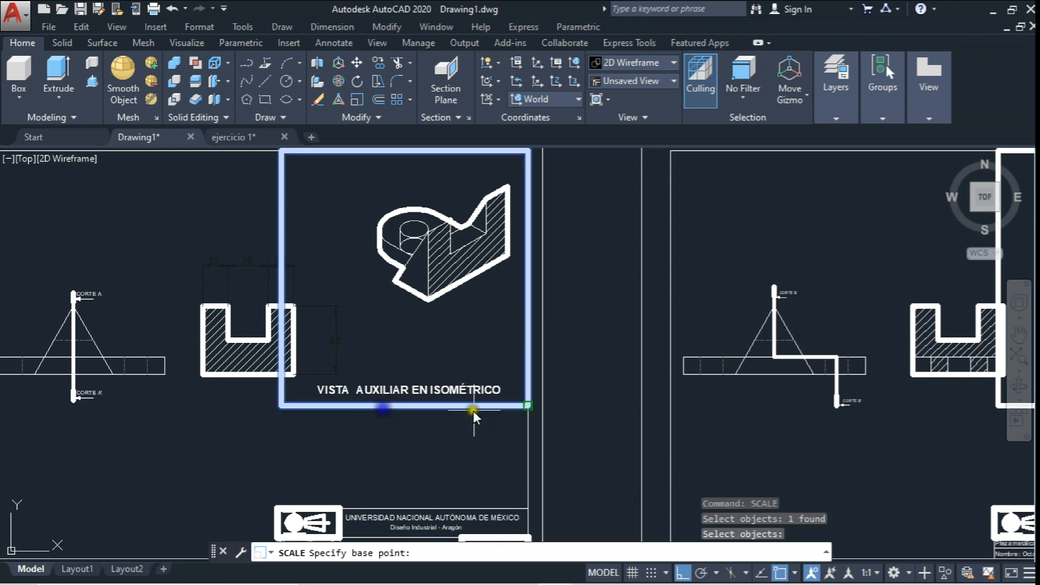
{"action": "left_click", "coordinate": [528, 153]}
{"action": "type", "text": "."}
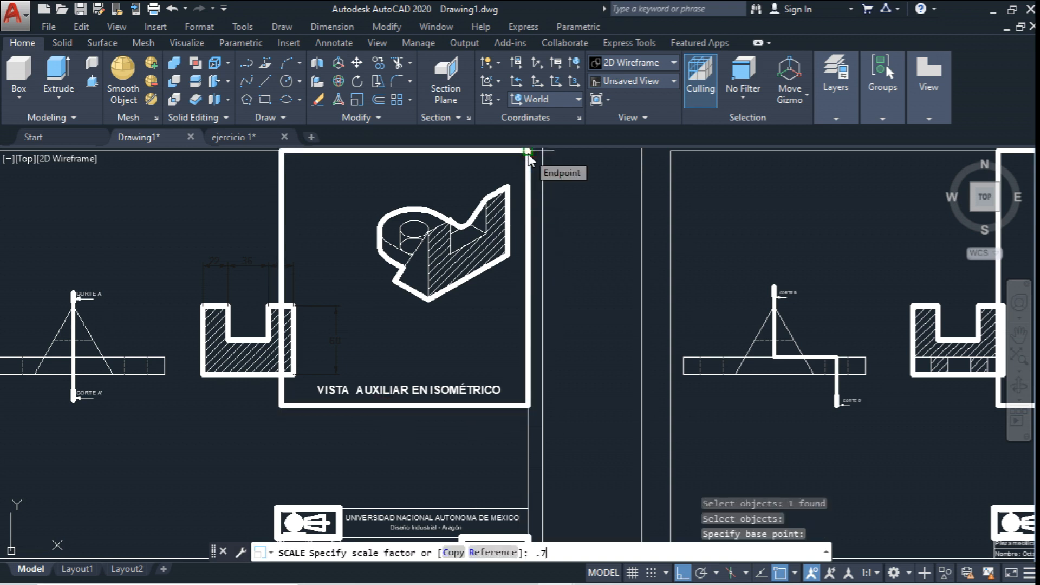
{"action": "type", "text": "7"}
{"action": "key", "text": "Return"}
{"action": "middle_click_drag", "start_coordinate": [406, 320], "coordinate": [390, 322]}
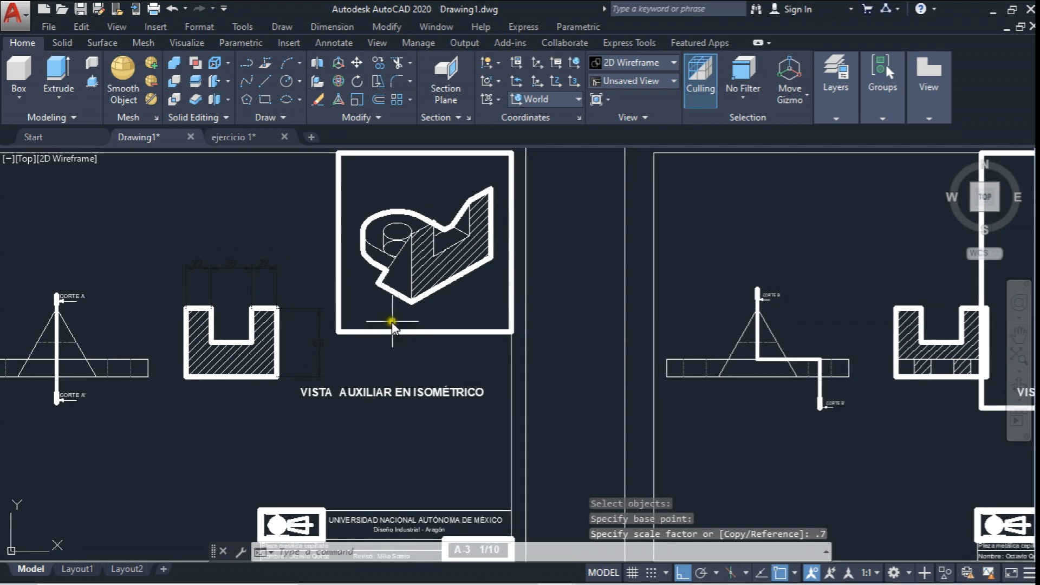
{"action": "double_click", "coordinate": [431, 391]}
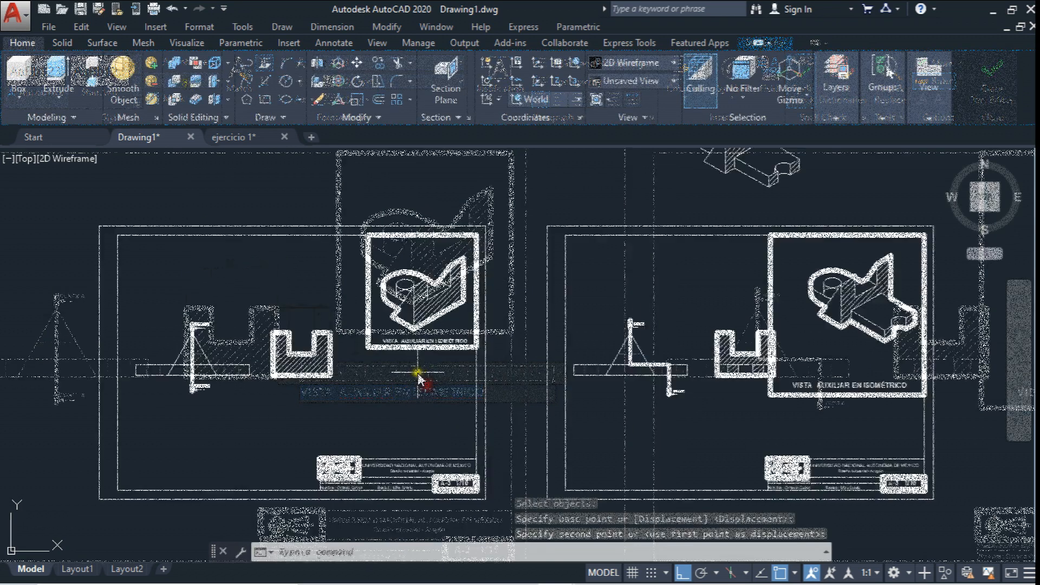
- Delete the oversized frame and its label from the CORTE B sheet
{"action": "scroll", "coordinate": [390, 346], "scroll_direction": "down", "scroll_amount": 2}
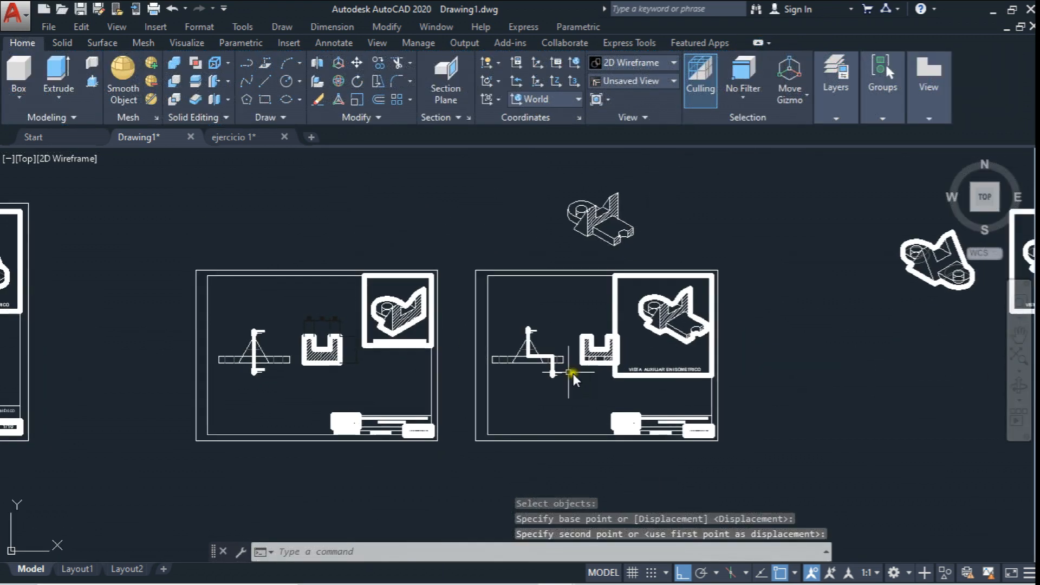
{"action": "scroll", "coordinate": [700, 424], "scroll_direction": "up", "scroll_amount": 5}
{"action": "left_click", "coordinate": [701, 423]}
{"action": "left_click", "coordinate": [646, 350]}
{"action": "key", "text": "Delete"}
- Copy the reduced frame and label from the CORTE A sheet to the CORTE B sheet's upper-right inner corner
{"action": "scroll", "coordinate": [647, 360], "scroll_direction": "down", "scroll_amount": 3}
{"action": "scroll", "coordinate": [445, 332], "scroll_direction": "up", "scroll_amount": 3}
{"action": "type", "text": "co"}
{"action": "key", "text": "Return"}
{"action": "left_click", "coordinate": [460, 421]}
{"action": "left_click", "coordinate": [452, 386]}
{"action": "key", "text": "Return"}
{"action": "left_click", "coordinate": [503, 215]}
{"action": "scroll", "coordinate": [503, 216], "scroll_direction": "down", "scroll_amount": 5}
{"action": "scroll", "coordinate": [677, 216], "scroll_direction": "up", "scroll_amount": 3}
{"action": "left_click", "coordinate": [703, 220]}
{"action": "key", "text": "Escape"}
- Draw a vertical guide line just left of the CORTE B isometric frame, up to the sheet's inner border
{"action": "scroll", "coordinate": [528, 197], "scroll_direction": "up", "scroll_amount": 4}
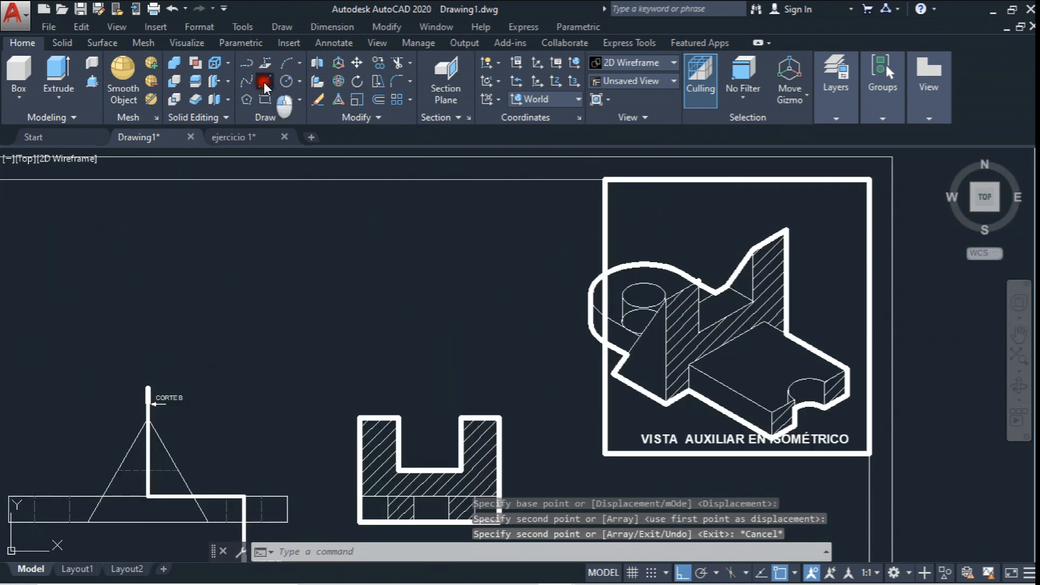
{"action": "left_click", "coordinate": [264, 82]}
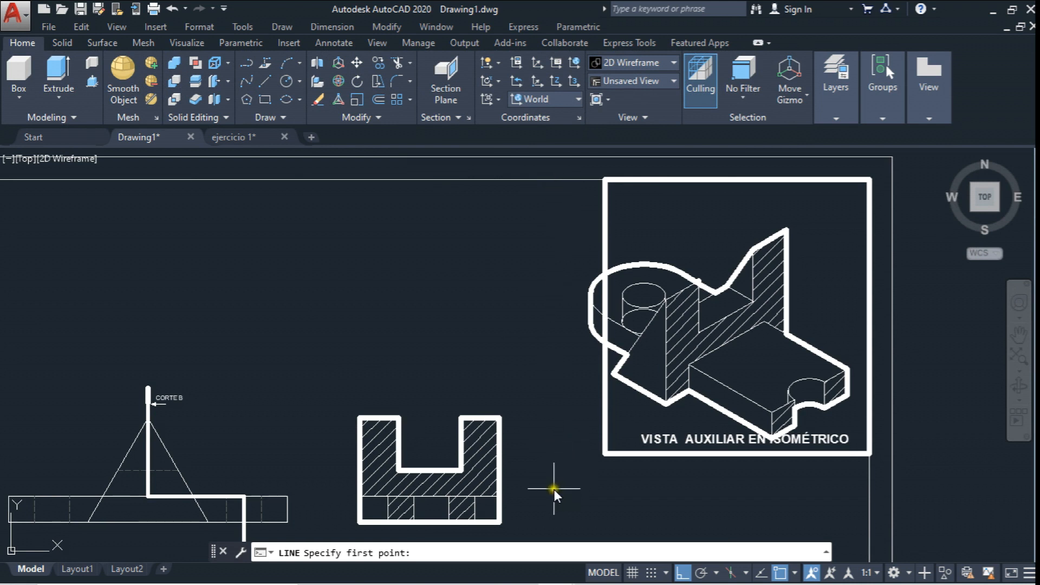
{"action": "left_click", "coordinate": [554, 489]}
{"action": "left_click", "coordinate": [549, 181]}
{"action": "key", "text": "Escape"}
- Stretch both left corners of the CORTE B frame outward to the guide line so it encloses the whole isometric view
{"action": "left_click", "coordinate": [605, 216]}
{"action": "left_click", "coordinate": [604, 180]}
{"action": "left_click", "coordinate": [554, 179]}
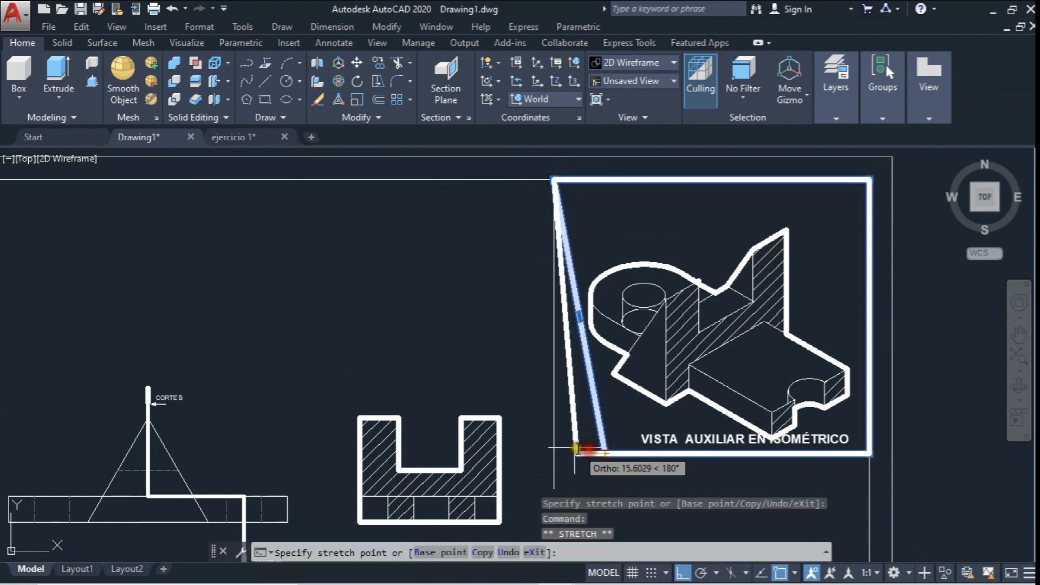
{"action": "left_click", "coordinate": [553, 452]}
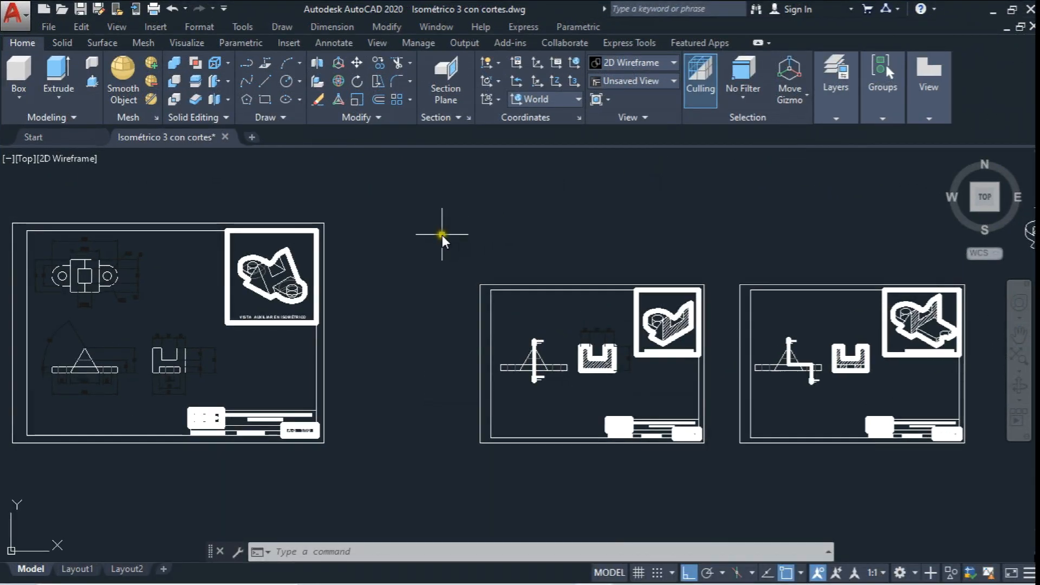
{"action": "middle_click_drag", "start_coordinate": [546, 235], "coordinate": [597, 202]}
{"action": "key", "text": "ctrl+z"}
{"action": "key", "text": "ctrl+z"}
{"action": "key", "text": "ctrl+z"}
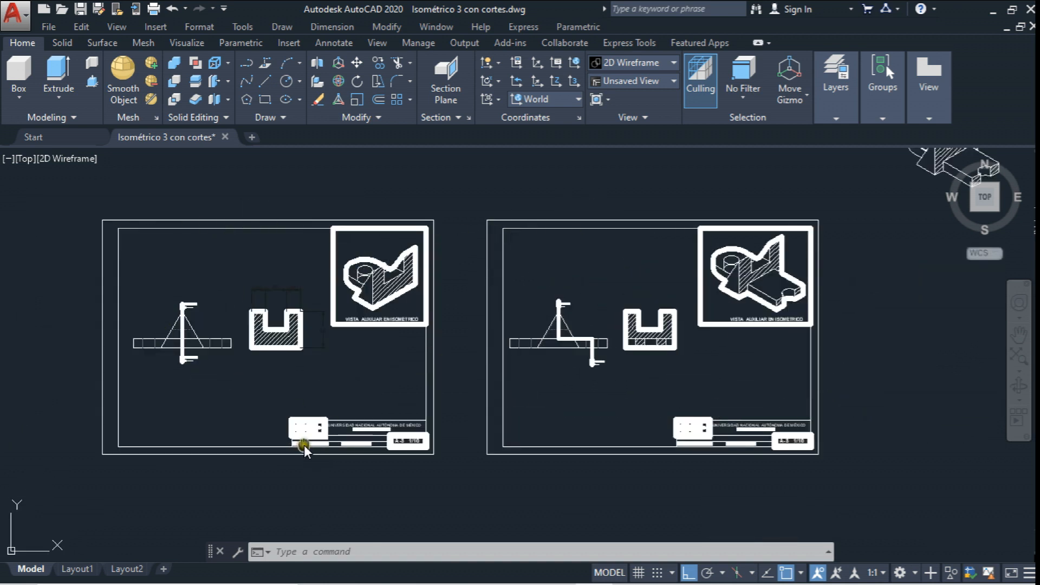
- Delete the projection symbol between Escala and Acotaciones in the CORTE A sheet's title block
{"action": "scroll", "coordinate": [303, 444], "scroll_direction": "up", "scroll_amount": 10}
{"action": "left_click", "coordinate": [564, 414]}
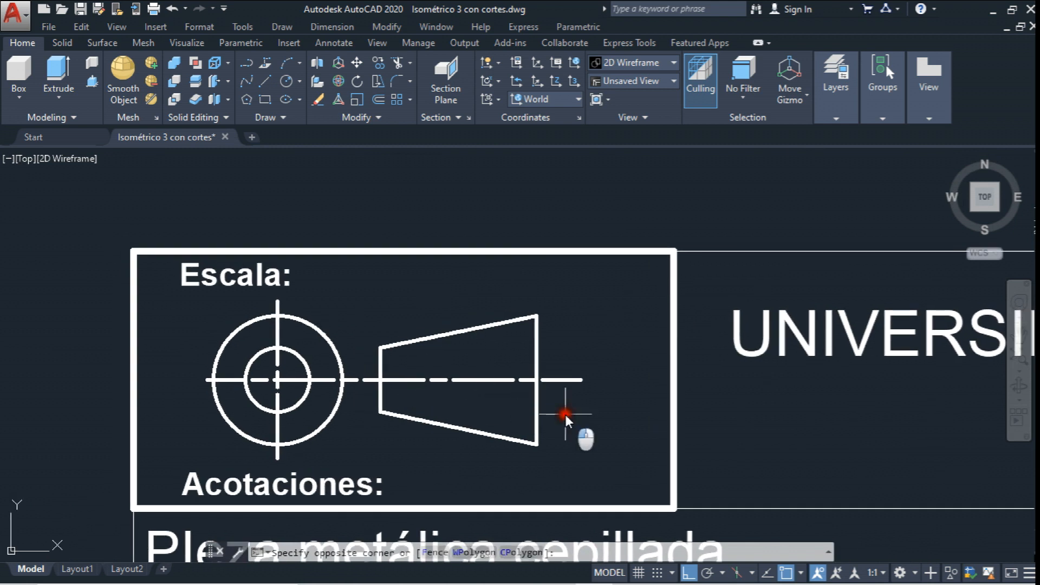
{"action": "left_click", "coordinate": [213, 326]}
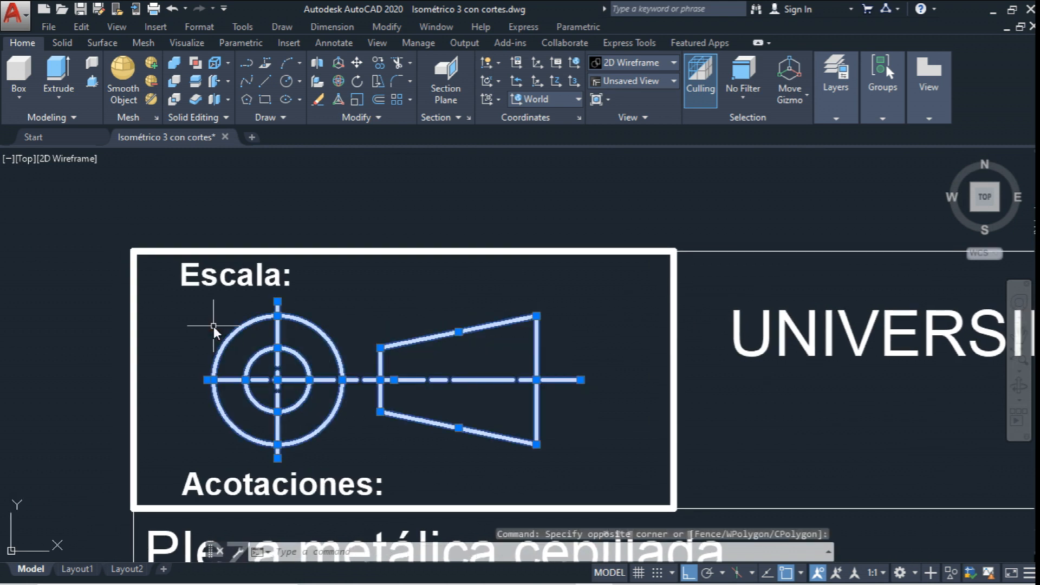
{"action": "key", "text": "Delete"}
{"action": "scroll", "coordinate": [353, 359], "scroll_direction": "down", "scroll_amount": 6}
{"action": "middle_click_drag", "start_coordinate": [364, 309], "coordinate": [431, 371]}
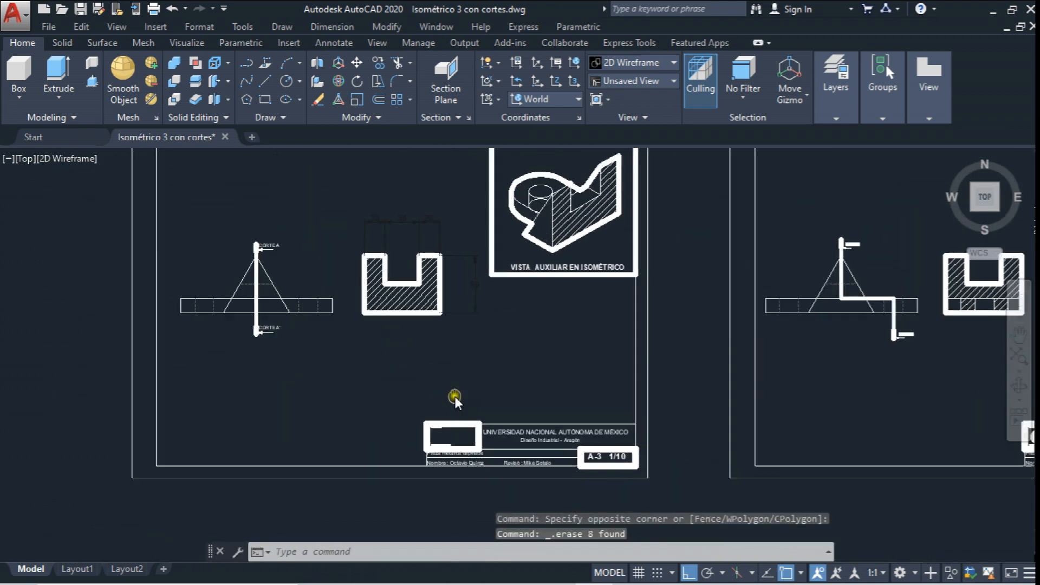
- Delete the projection symbol from the CORTE B sheet's title block, including its leftover slanted line
{"action": "scroll", "coordinate": [357, 349], "scroll_direction": "up", "scroll_amount": 5}
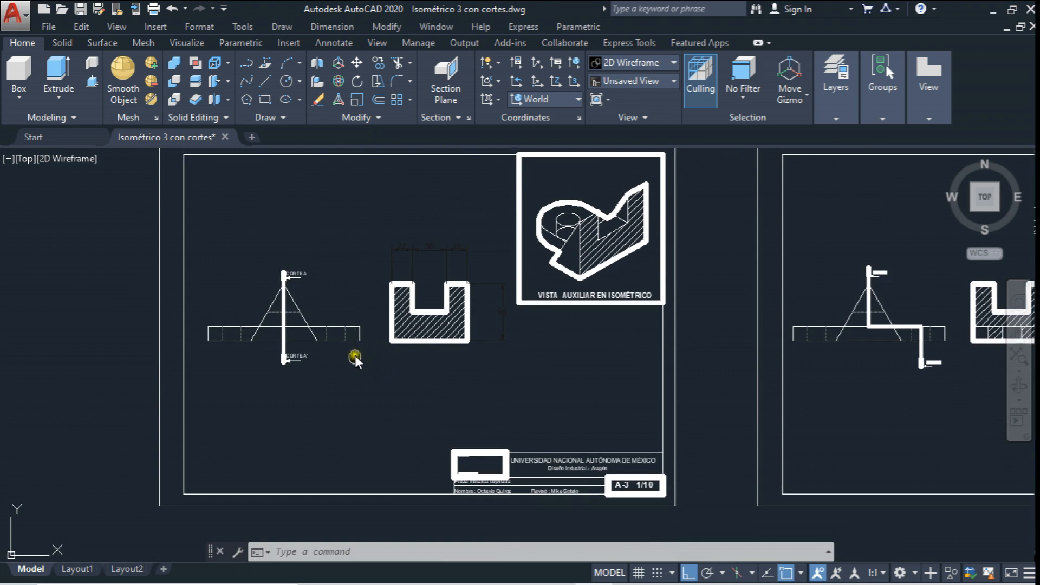
{"action": "mouse_move", "coordinate": [352, 320]}
{"action": "middle_mouse_down"}
{"action": "mouse_move", "coordinate": [365, 350]}
{"action": "mouse_move", "coordinate": [395, 359]}
{"action": "mouse_move", "coordinate": [446, 369]}
{"action": "mouse_move", "coordinate": [440, 349]}
{"action": "middle_mouse_up"}
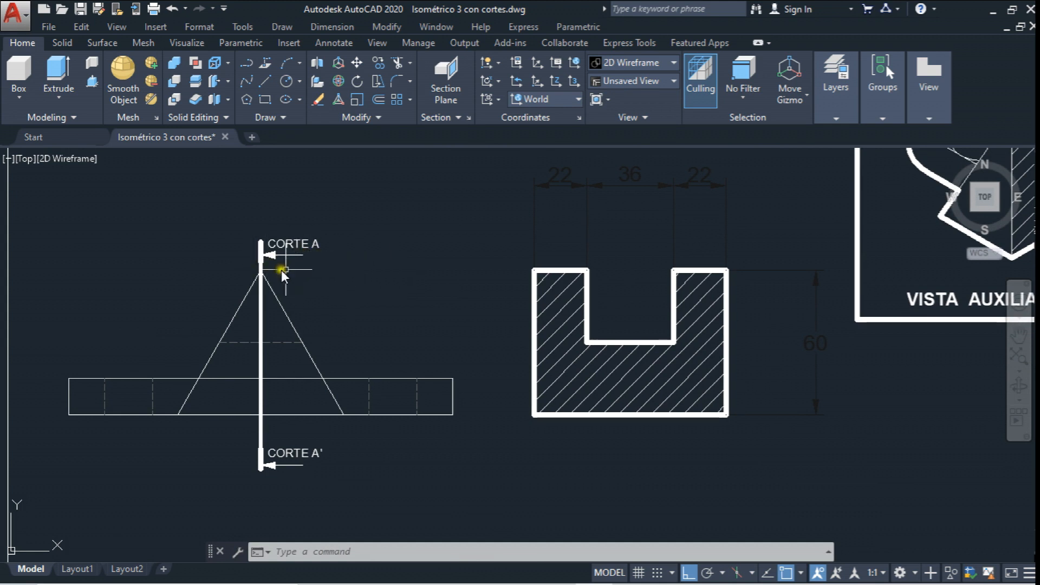
{"action": "scroll", "coordinate": [358, 281], "scroll_direction": "down", "scroll_amount": 3}
{"action": "scroll", "coordinate": [522, 302], "scroll_direction": "down", "scroll_amount": 2}
{"action": "scroll", "coordinate": [730, 352], "scroll_direction": "up", "scroll_amount": 2}
{"action": "scroll", "coordinate": [729, 352], "scroll_direction": "up", "scroll_amount": 2}
{"action": "scroll", "coordinate": [477, 458], "scroll_direction": "up", "scroll_amount": 2}
{"action": "left_click", "coordinate": [500, 458]}
{"action": "left_click", "coordinate": [354, 428]}
{"action": "key", "text": "Delete"}
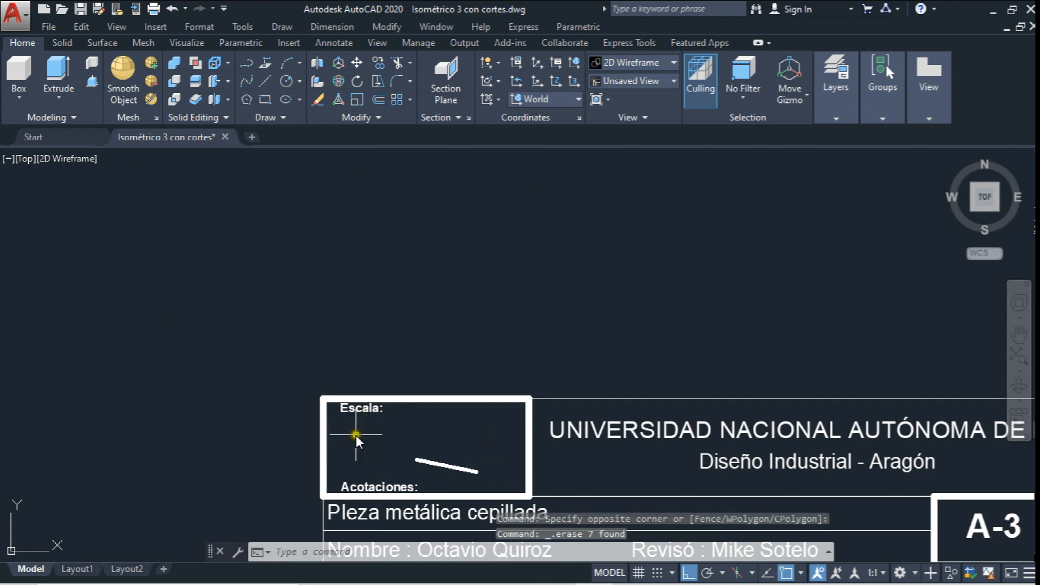
{"action": "left_click", "coordinate": [431, 441]}
{"action": "left_click", "coordinate": [416, 464]}
{"action": "key", "text": "Delete"}
{"action": "scroll", "coordinate": [487, 422], "scroll_direction": "down", "scroll_amount": 5}
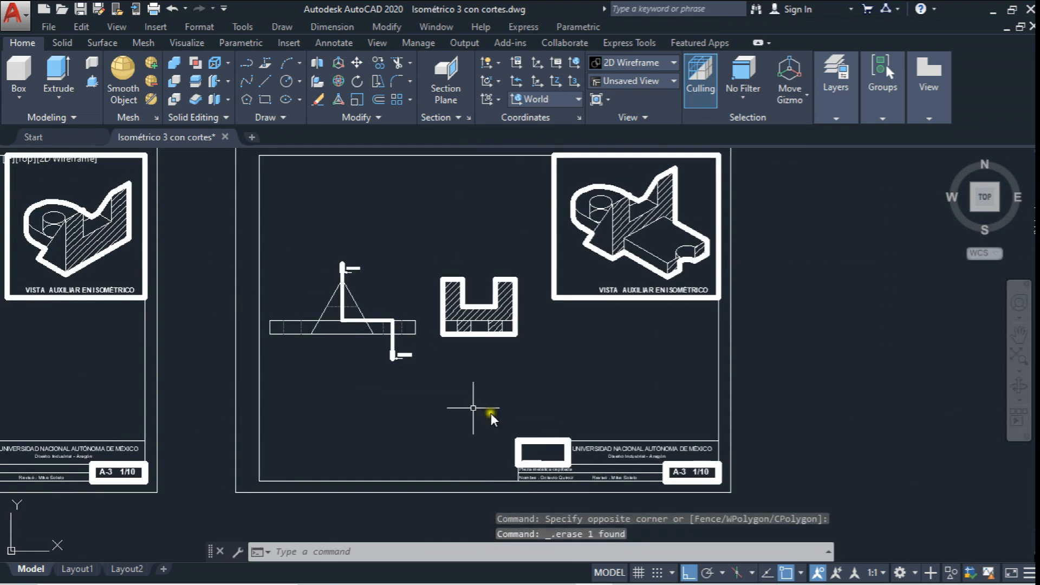
- Open the plot settings and keep Microsoft Print to PDF as the printer
{"action": "scroll", "coordinate": [458, 396], "scroll_direction": "down", "scroll_amount": 2}
{"action": "middle_click_drag", "start_coordinate": [459, 394], "coordinate": [504, 366]}
{"action": "scroll", "coordinate": [319, 357], "scroll_direction": "up", "scroll_amount": 3}
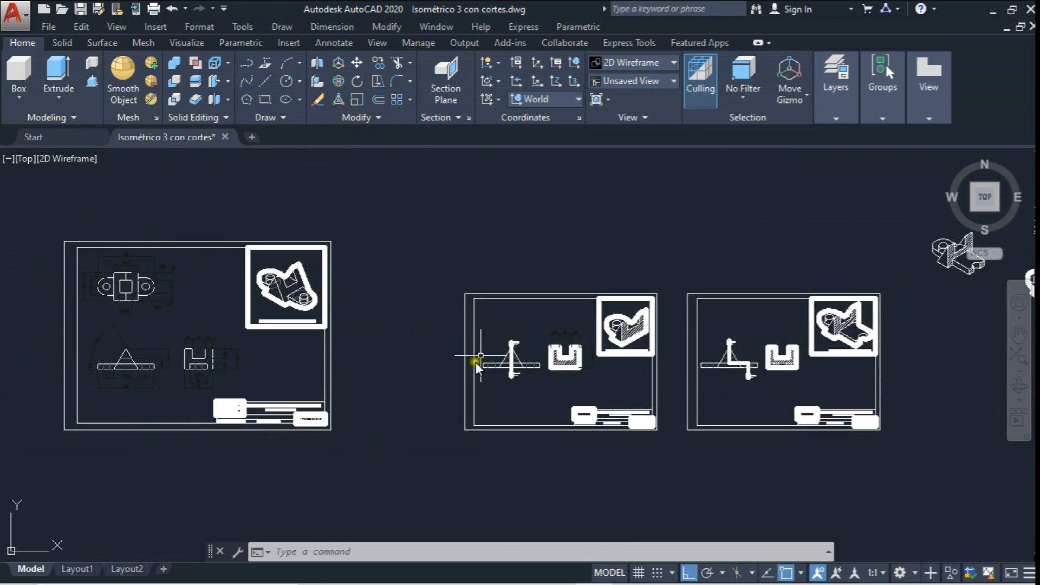
{"action": "left_click", "coordinate": [151, 11]}
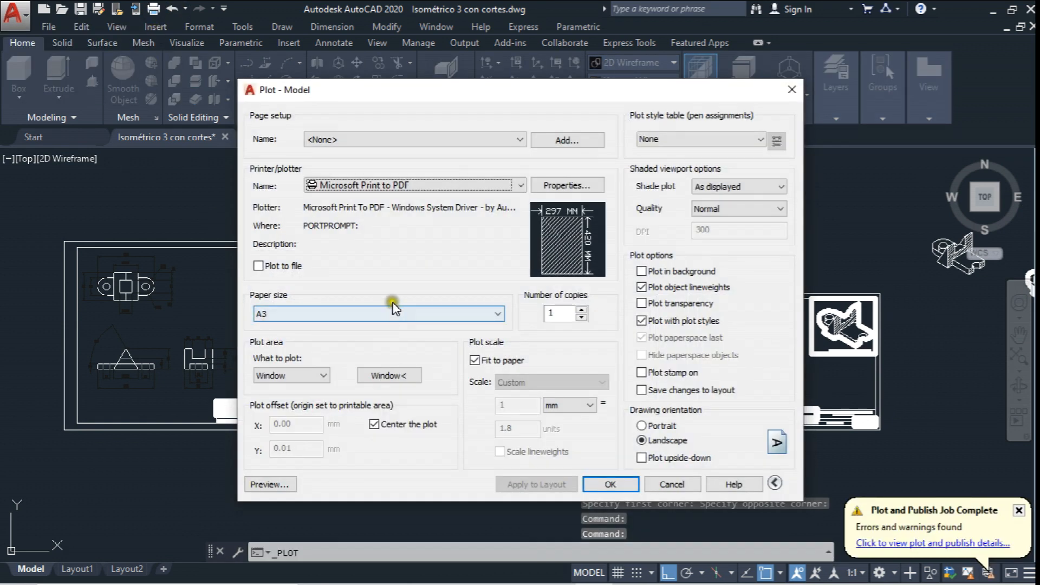
{"action": "left_click", "coordinate": [431, 185]}
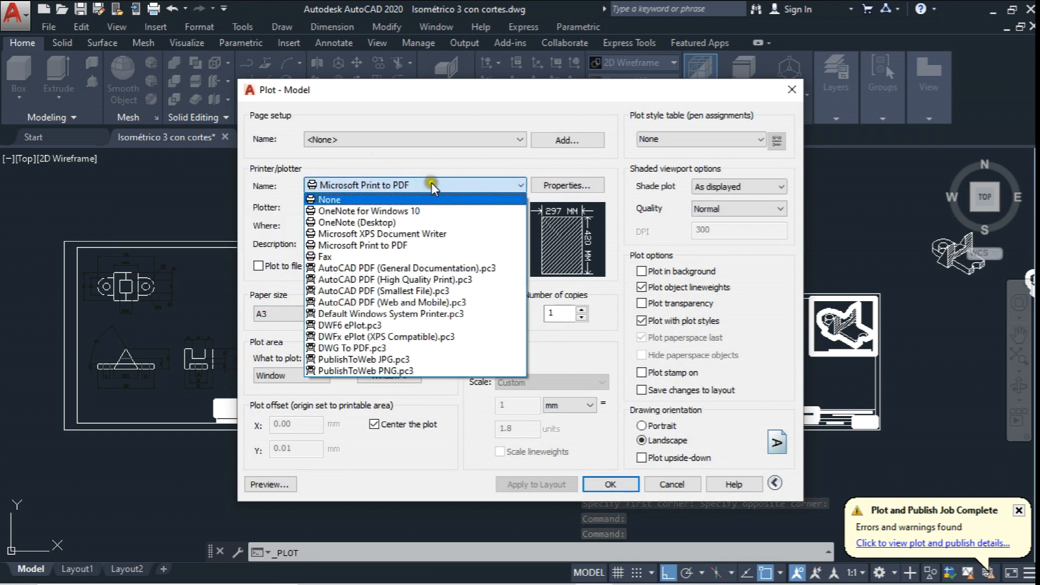
{"action": "left_click", "coordinate": [431, 185]}
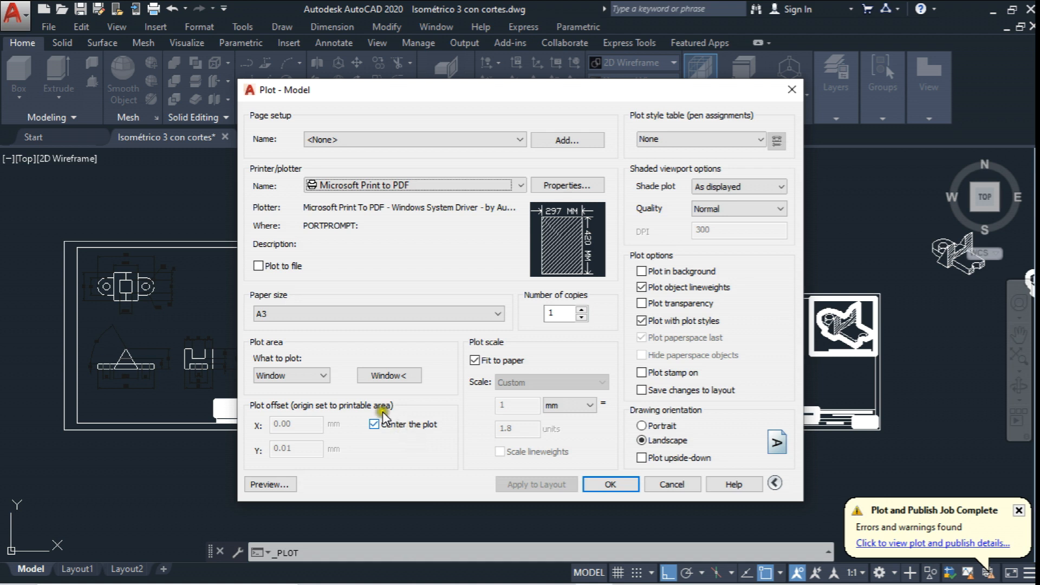
- Set the plot area to a window around the outer border of the main dimensioned sheet
{"action": "left_click", "coordinate": [289, 374]}
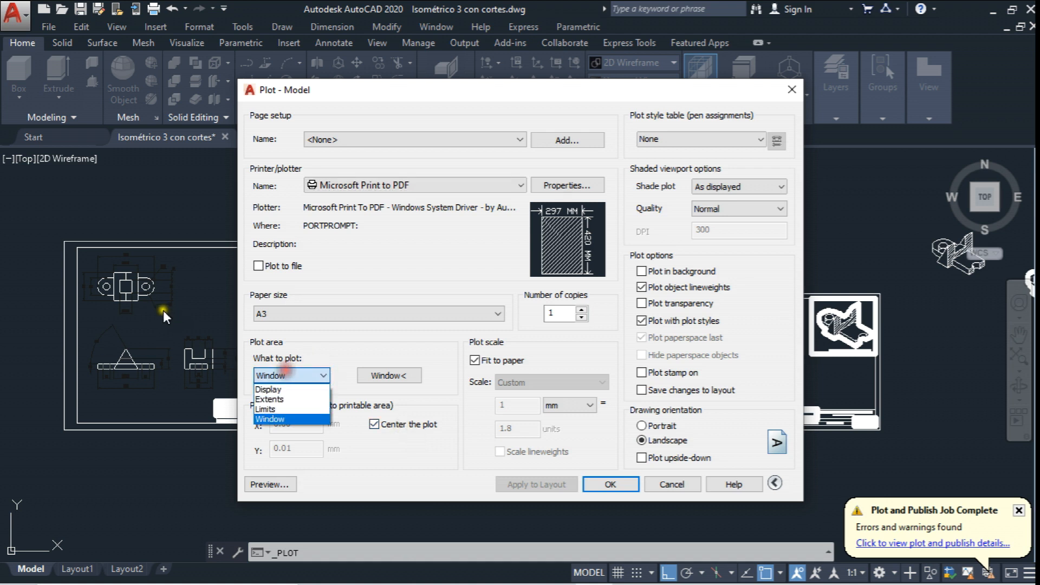
{"action": "left_click", "coordinate": [381, 379]}
{"action": "left_click", "coordinate": [403, 376]}
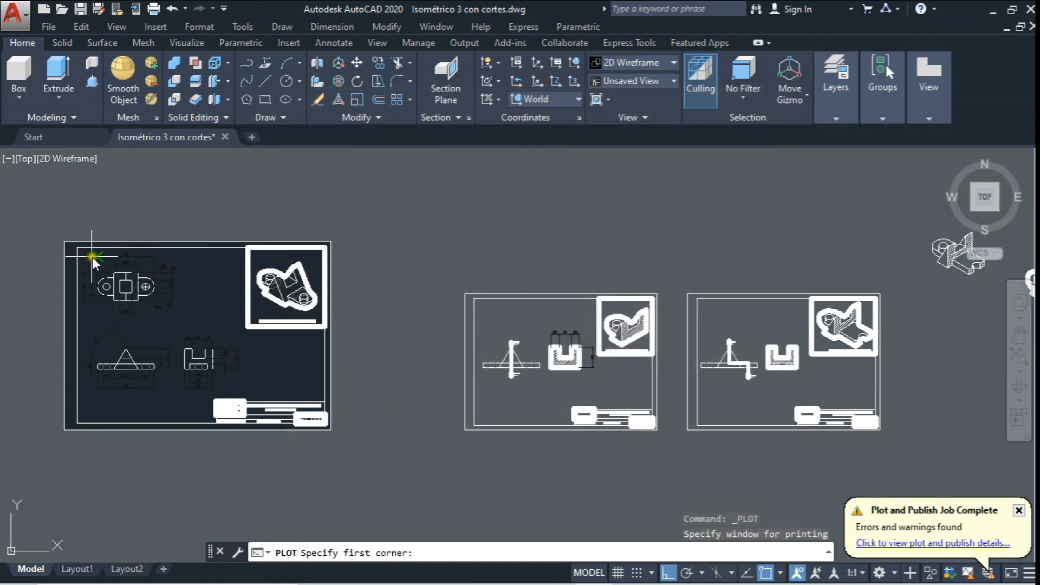
{"action": "left_click", "coordinate": [64, 242]}
{"action": "left_click", "coordinate": [331, 431]}
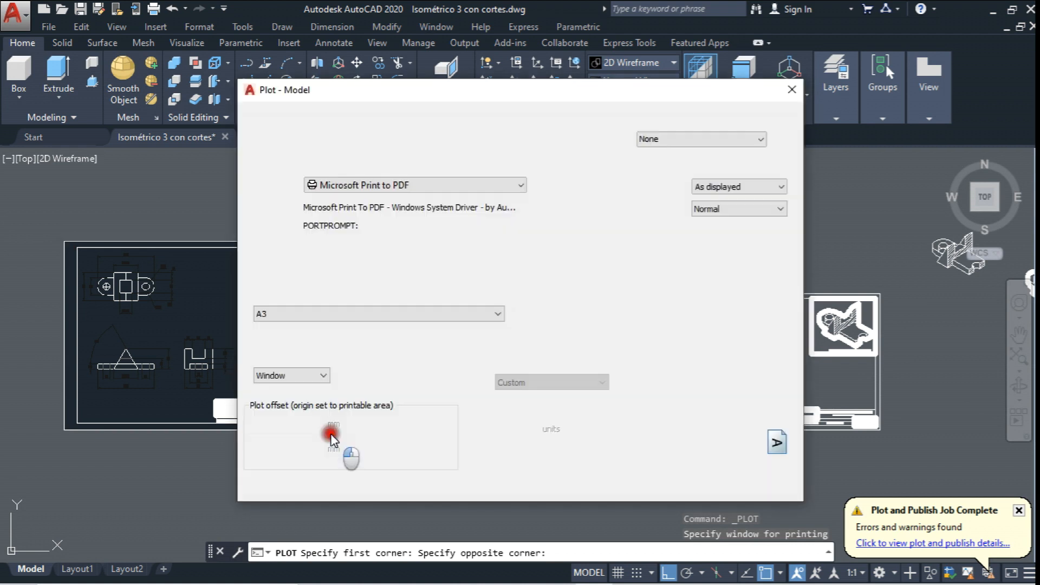
- Preview the main sheet and plot it to PDF as Isométrico 2.pdf, replacing the existing file
{"action": "left_click", "coordinate": [282, 481]}
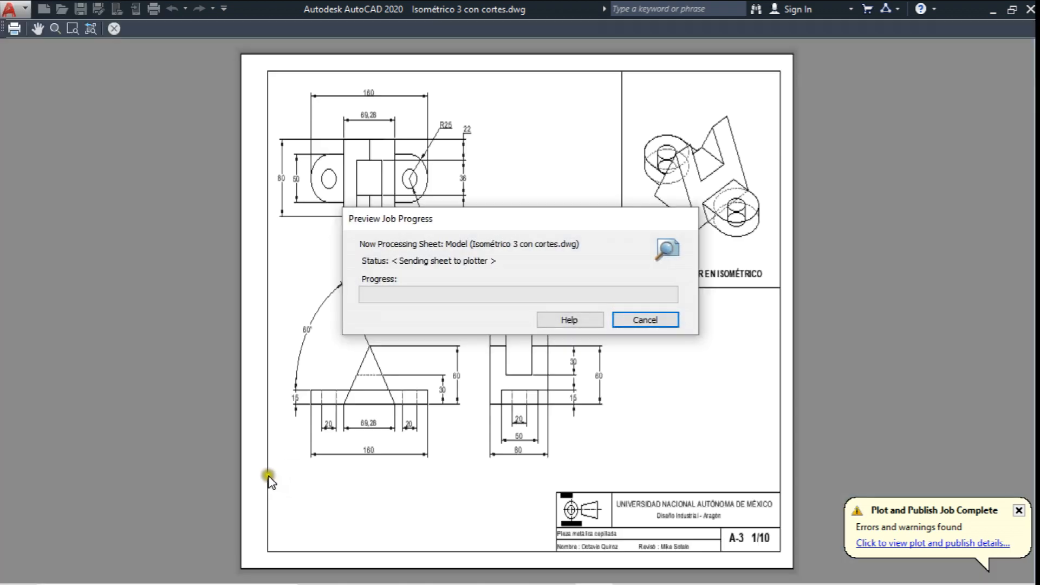
{"action": "right_click", "coordinate": [528, 237]}
{"action": "left_click", "coordinate": [563, 267]}
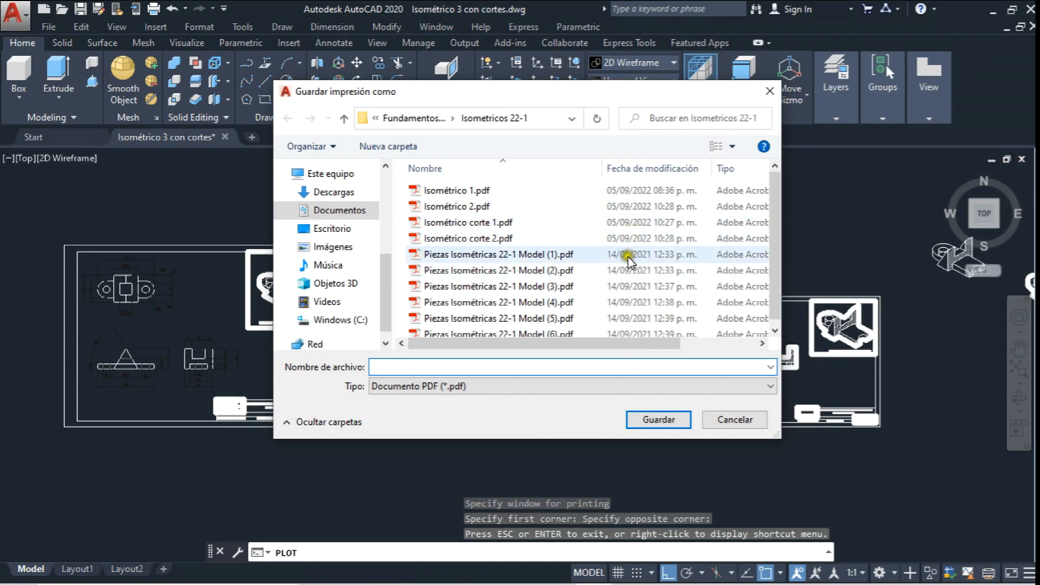
{"action": "double_click", "coordinate": [480, 208]}
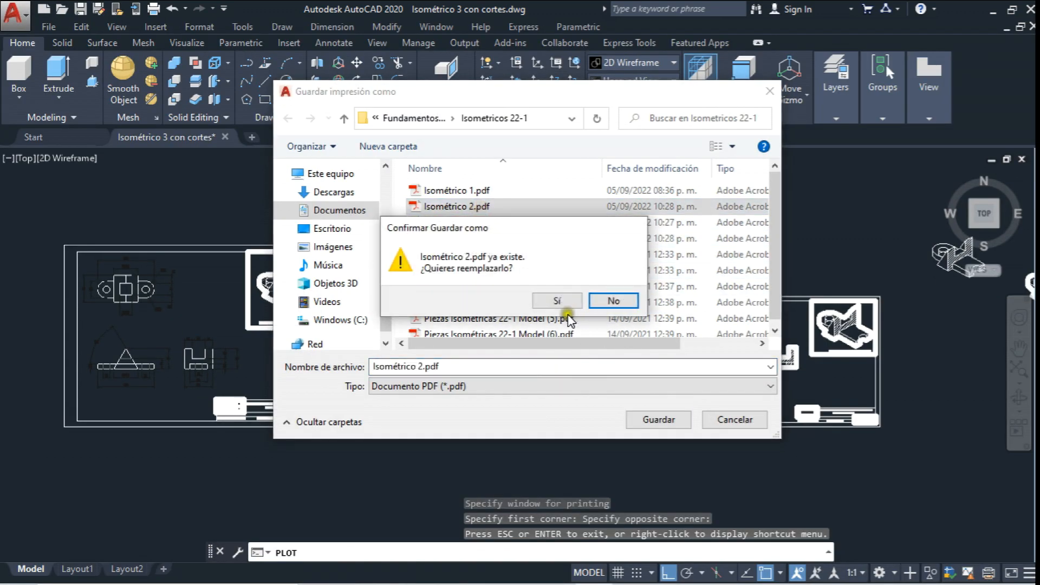
{"action": "left_click", "coordinate": [558, 301]}
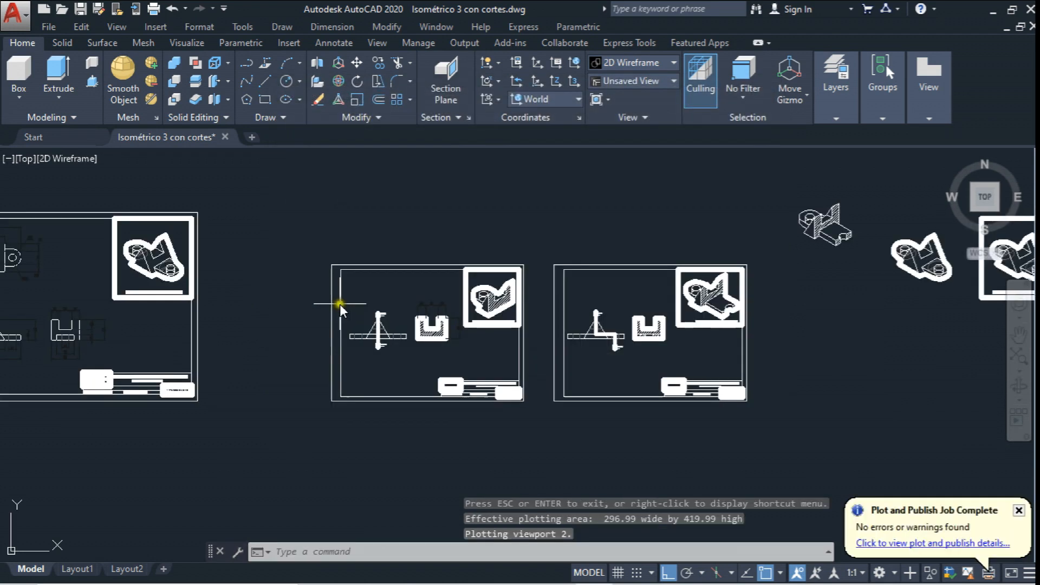
- Reopen the plot settings and set the plot area to a window around the CORTE A sheet's outer border
{"action": "left_click", "coordinate": [154, 9]}
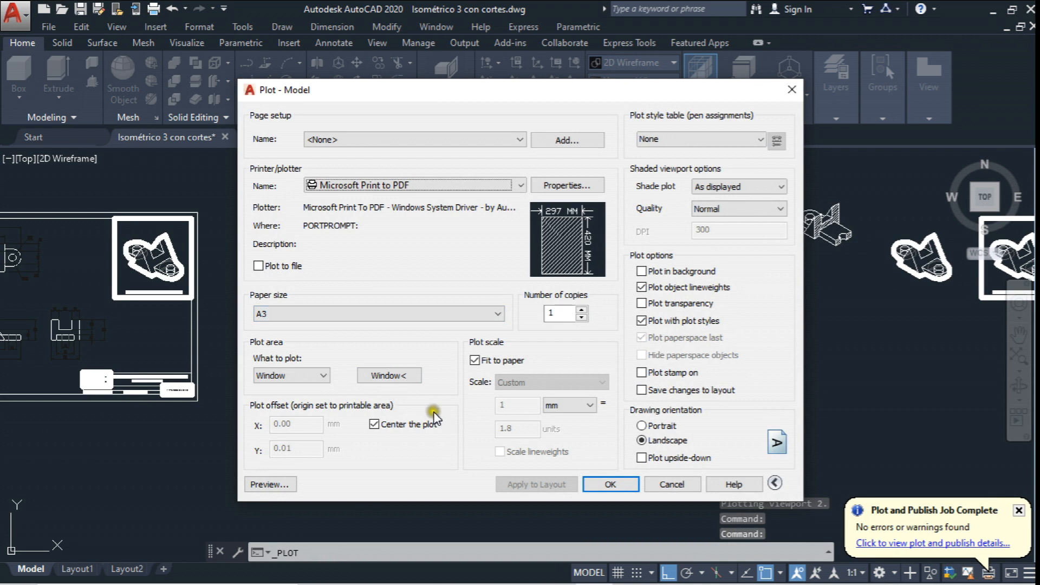
{"action": "left_click", "coordinate": [411, 378]}
{"action": "left_click", "coordinate": [333, 262]}
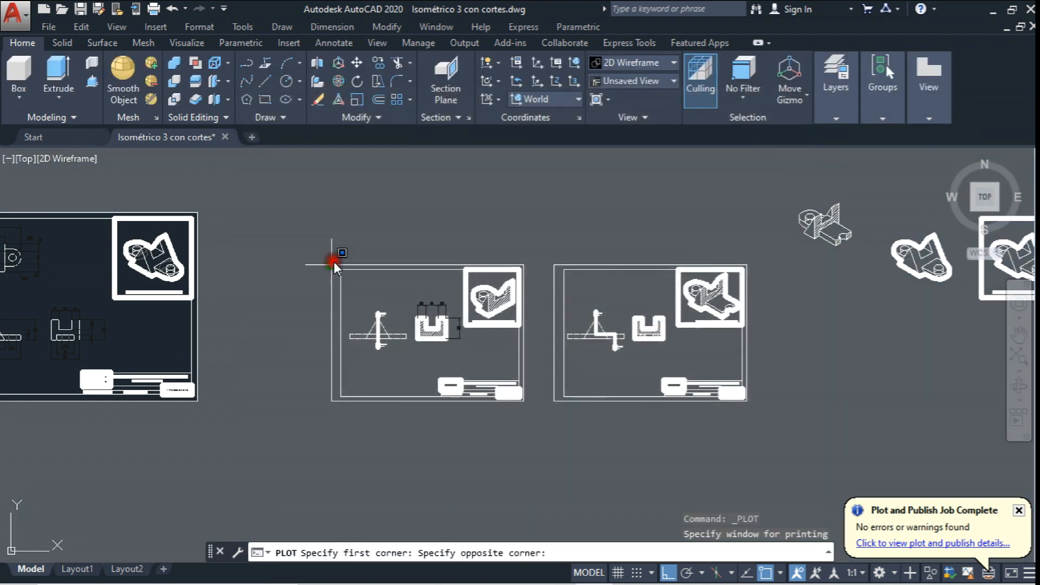
{"action": "left_click", "coordinate": [523, 403]}
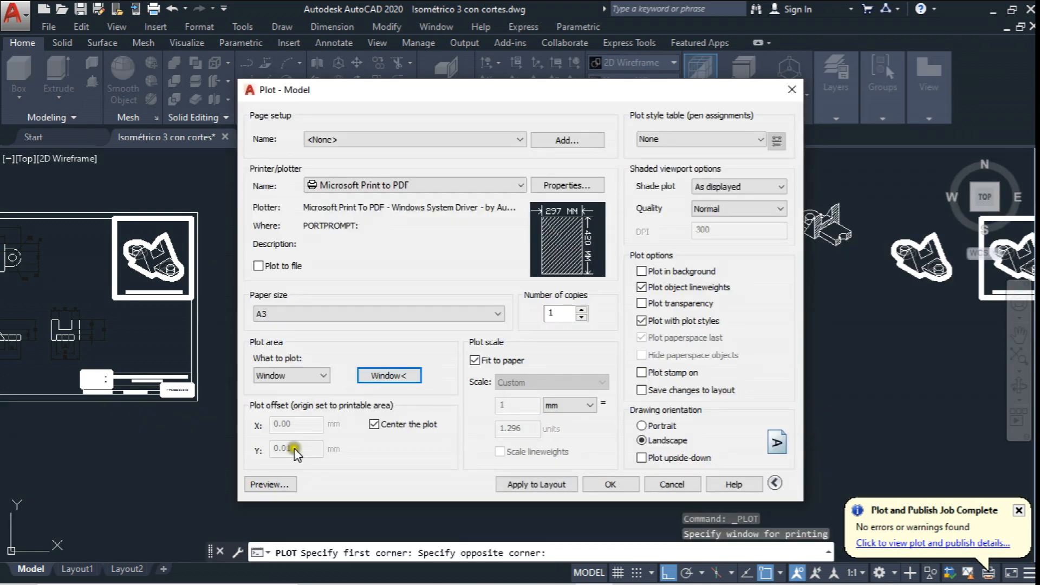
- Preview the CORTE A sheet and plot it to PDF as Isométrico corte 1.pdf, replacing the existing file
{"action": "left_click", "coordinate": [274, 484]}
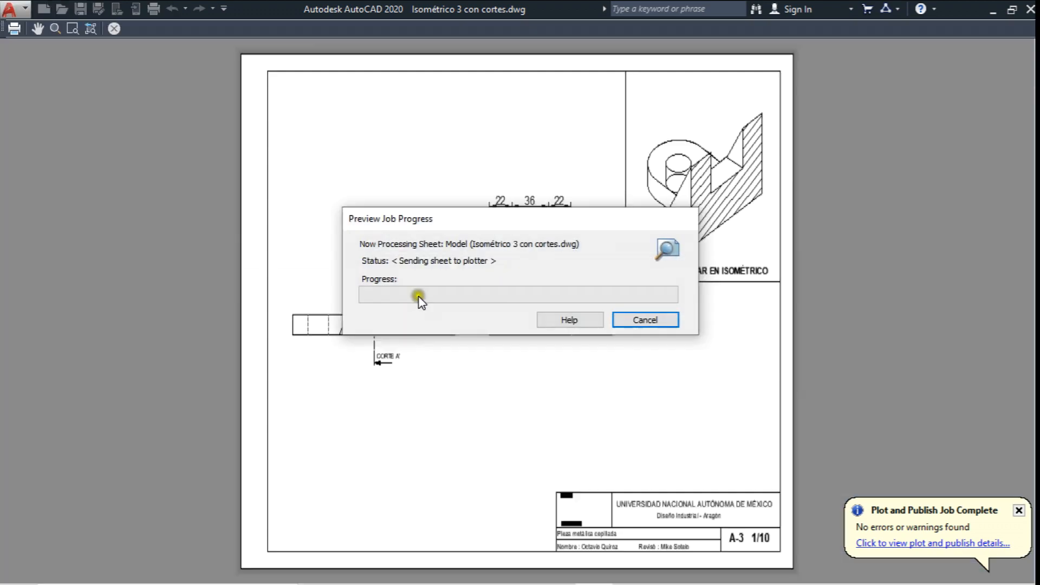
{"action": "right_click", "coordinate": [453, 229]}
{"action": "left_click", "coordinate": [483, 246]}
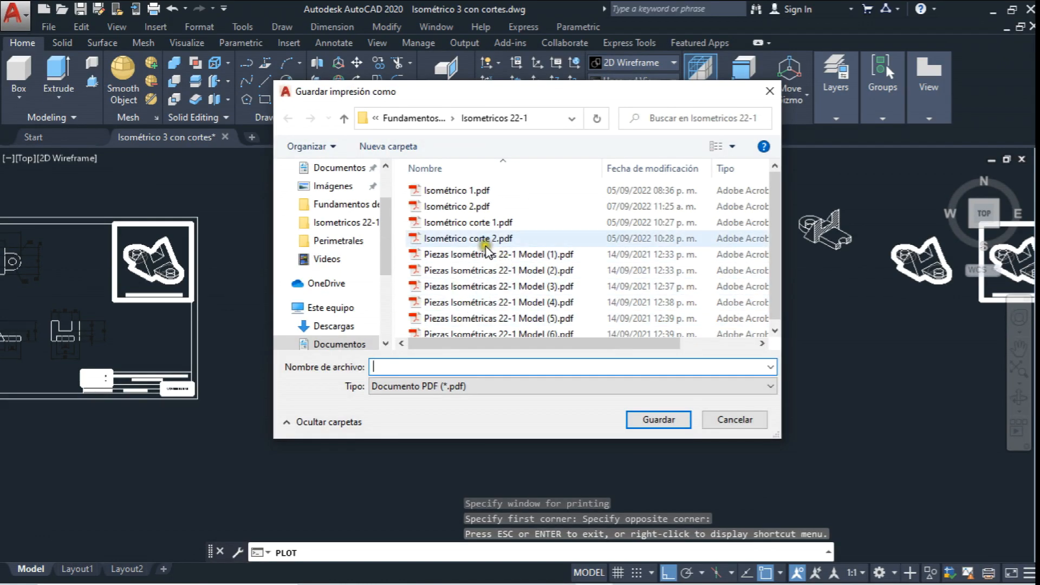
{"action": "left_click", "coordinate": [491, 223]}
{"action": "left_click", "coordinate": [658, 418]}
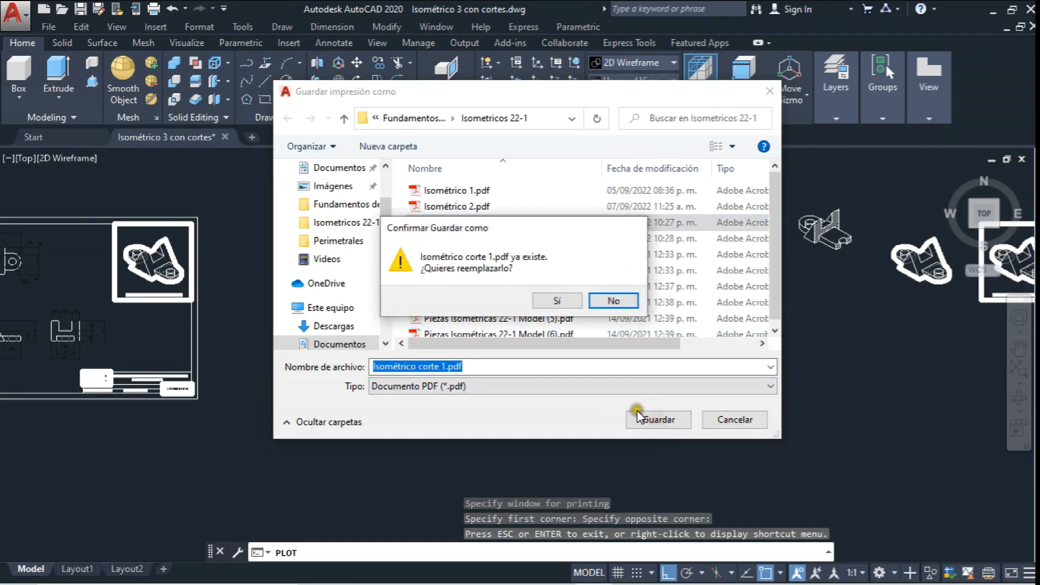
{"action": "left_click", "coordinate": [575, 301]}
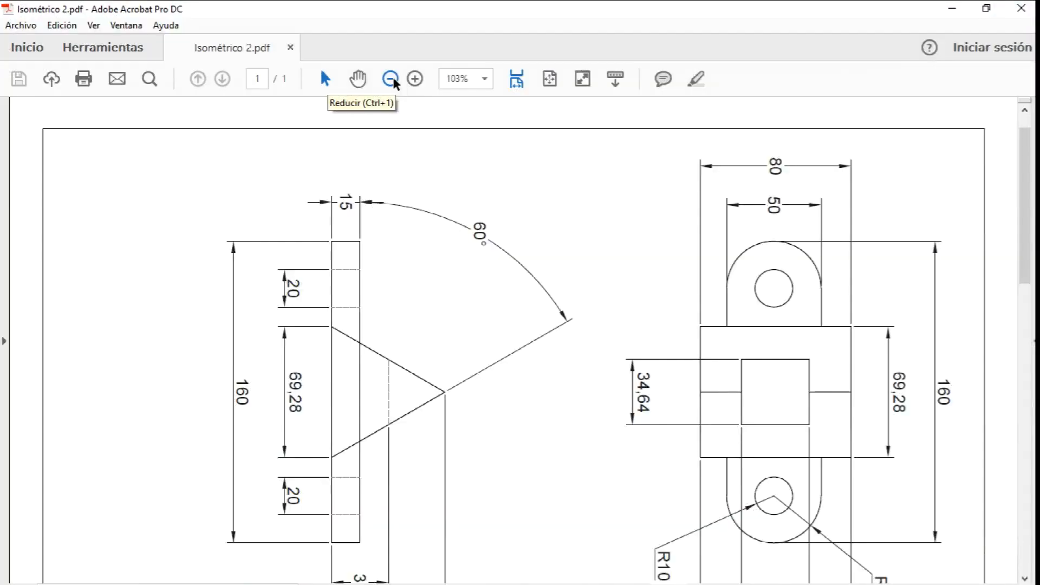
- In Adobe Acrobat, rotate the page of Isométrico 2.pdf 90° counterclockwise to landscape with Organize Pages and reopen it in the document view
{"action": "left_click", "coordinate": [391, 79]}
{"action": "left_click", "coordinate": [390, 80]}
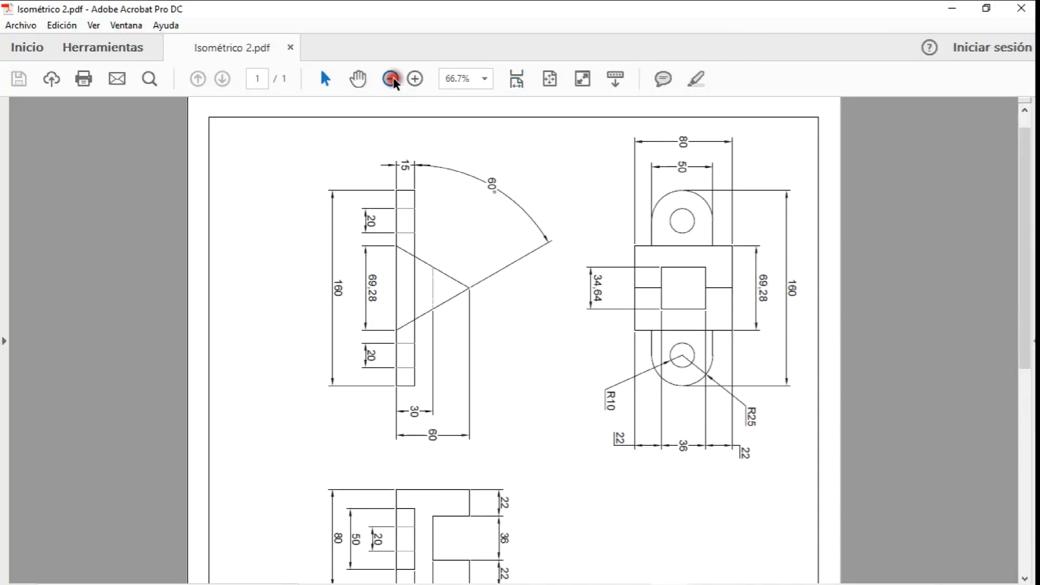
{"action": "left_click", "coordinate": [389, 79]}
{"action": "scroll", "coordinate": [464, 352], "scroll_direction": "down", "scroll_amount": 3}
{"action": "scroll", "coordinate": [468, 347], "scroll_direction": "up", "scroll_amount": 2}
{"action": "scroll", "coordinate": [468, 347], "scroll_direction": "up", "scroll_amount": 1}
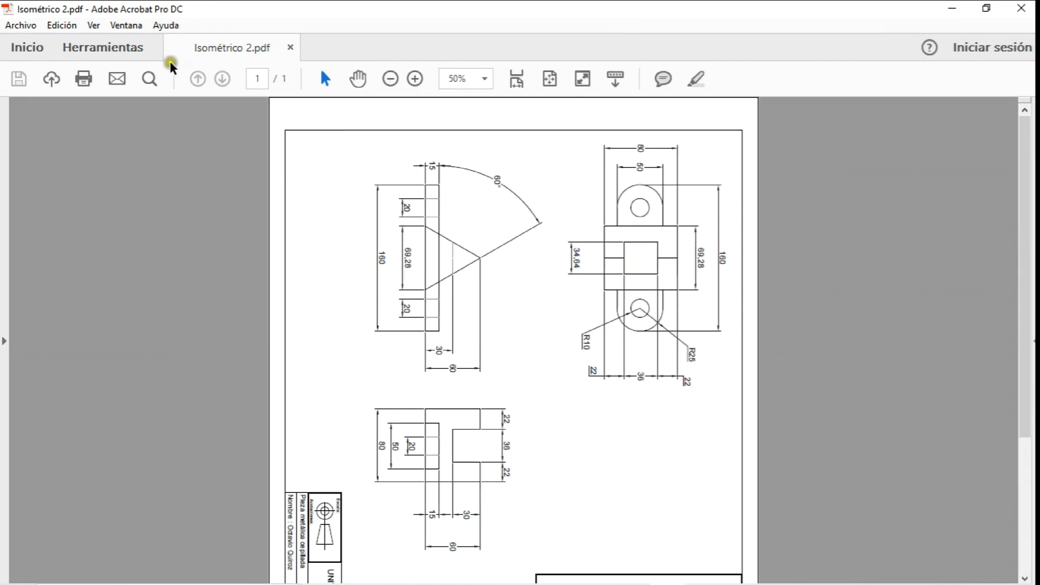
{"action": "left_click", "coordinate": [69, 25]}
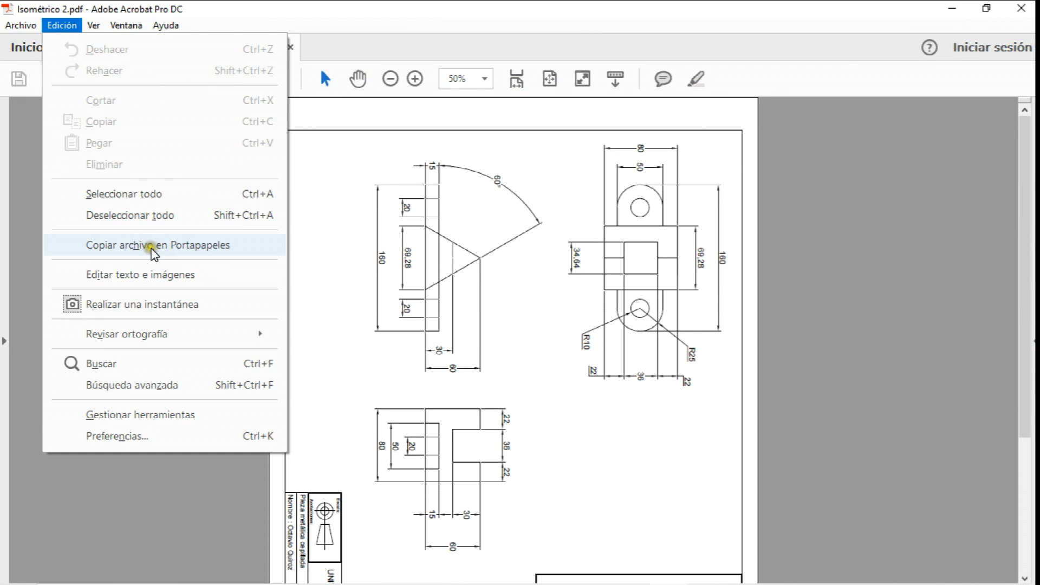
{"action": "left_click", "coordinate": [160, 281]}
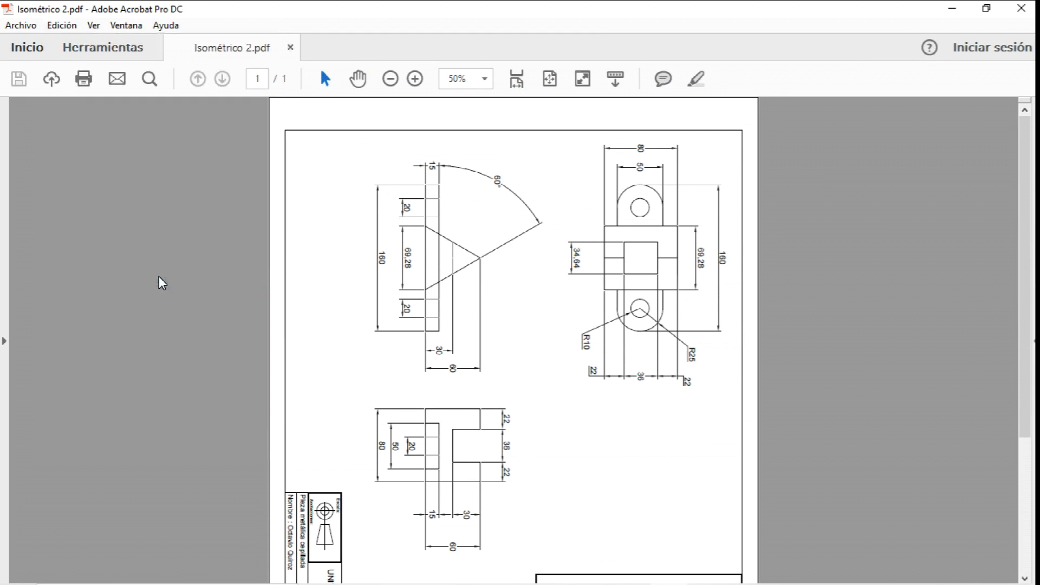
{"action": "left_click", "coordinate": [87, 114]}
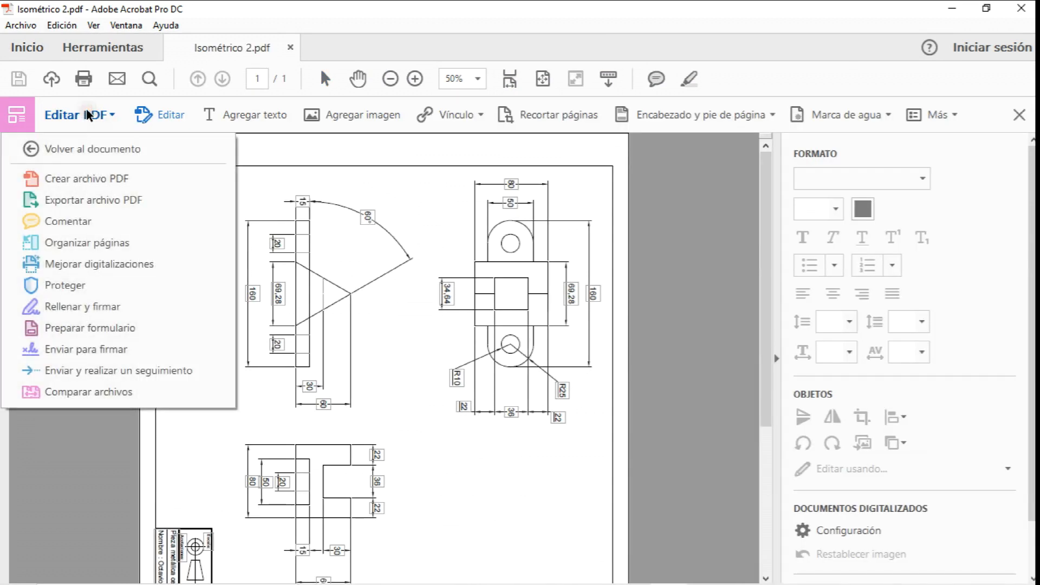
{"action": "left_click", "coordinate": [82, 241]}
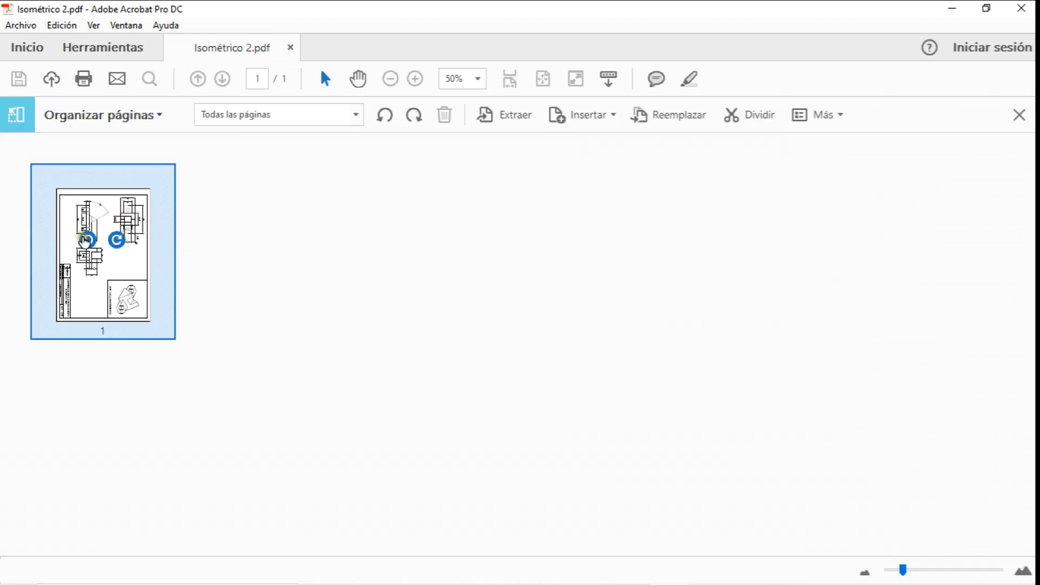
{"action": "left_click", "coordinate": [86, 239]}
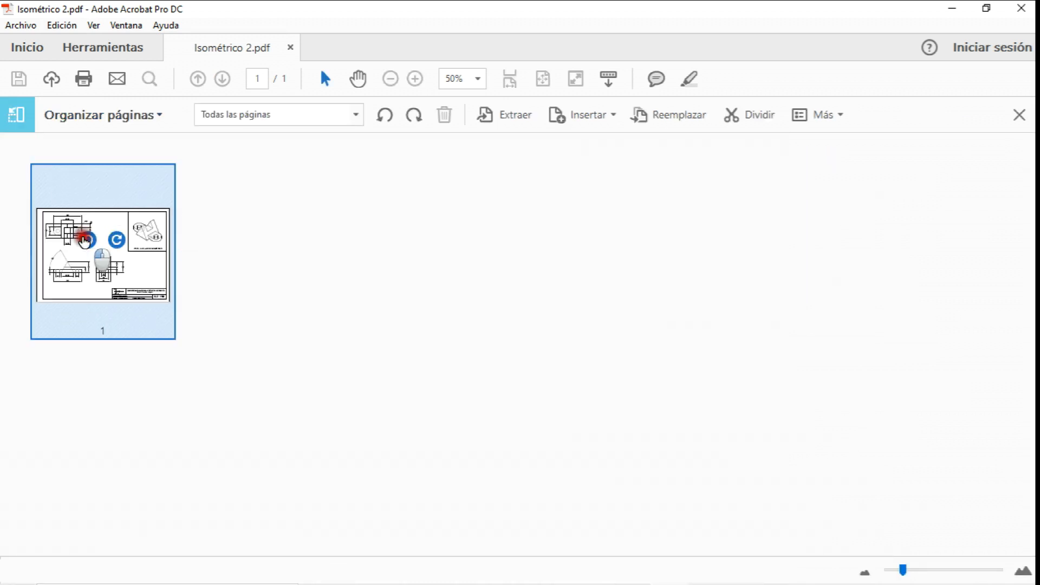
{"action": "double_click", "coordinate": [145, 232]}
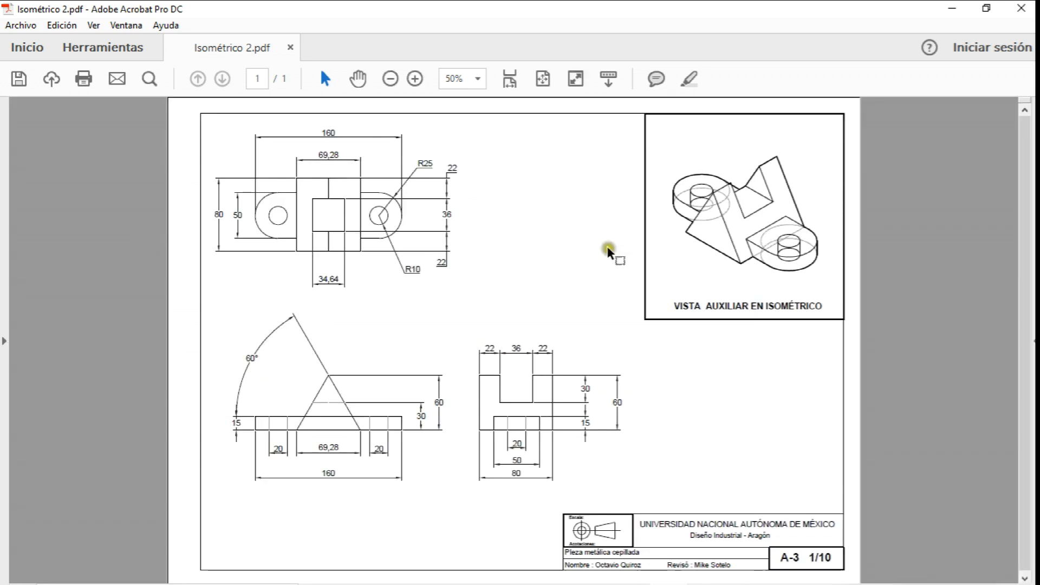
- Save the rotated Isométrico 2.pdf under its existing name
{"action": "left_click", "coordinate": [21, 25]}
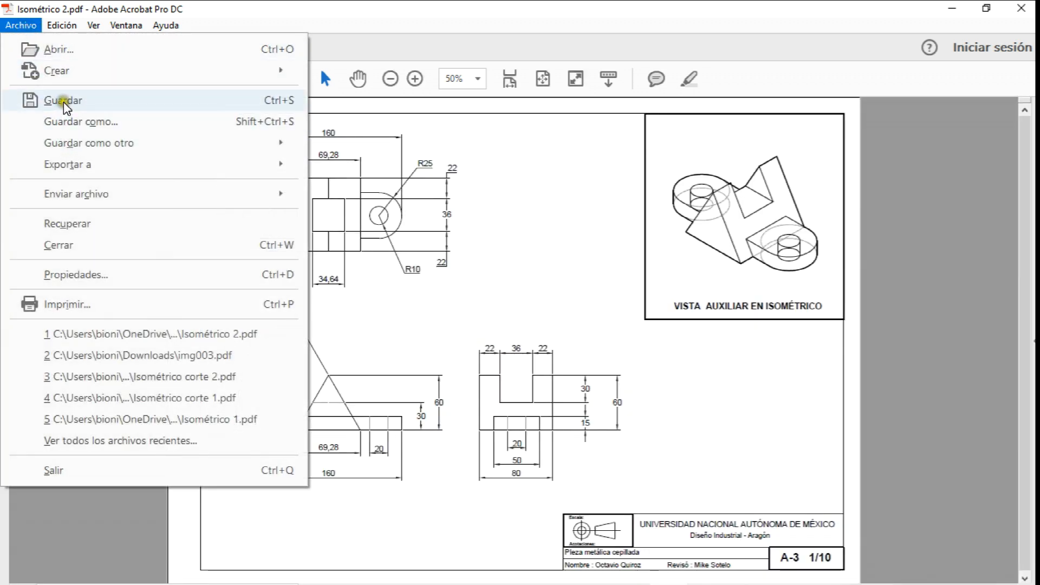
{"action": "left_click", "coordinate": [63, 100]}
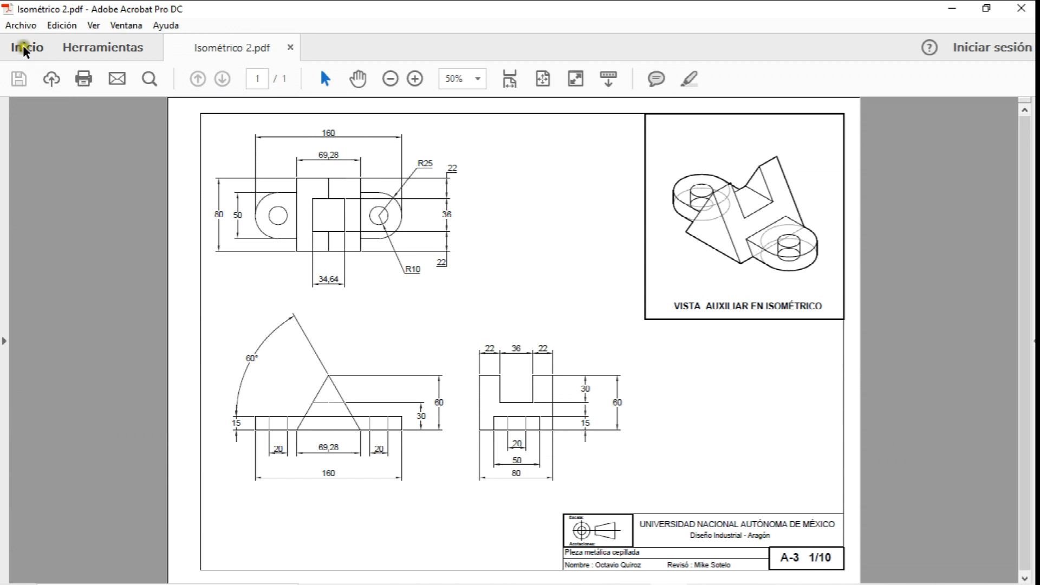
{"action": "left_click", "coordinate": [13, 25]}
{"action": "left_click", "coordinate": [738, 151]}
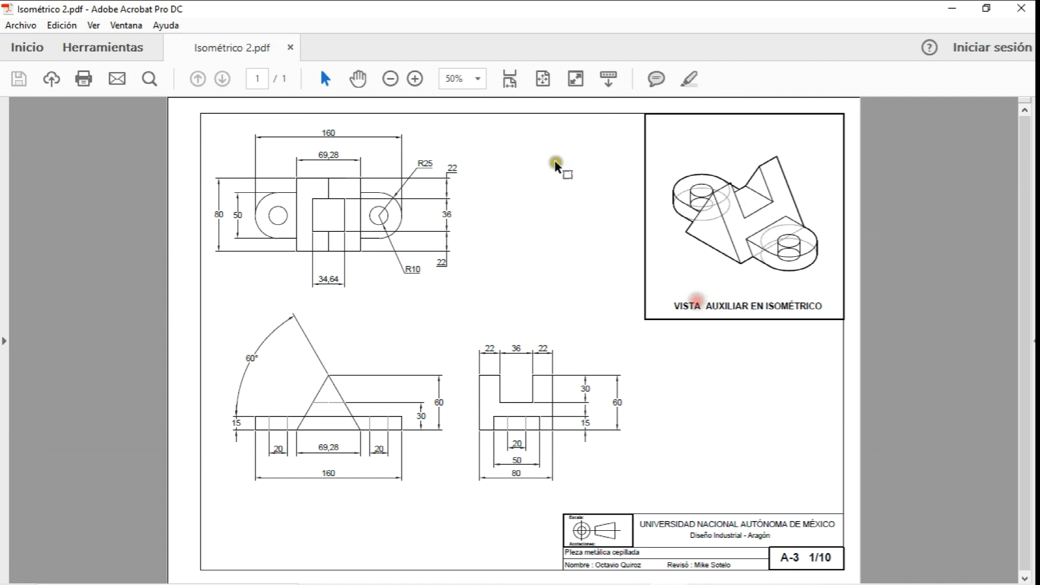
- Examine the dimensioned views of the main sheet in Isométrico 2.pdf at 100% zoom
{"action": "left_click", "coordinate": [415, 79]}
{"action": "left_click", "coordinate": [415, 79]}
{"action": "left_click", "coordinate": [415, 79]}
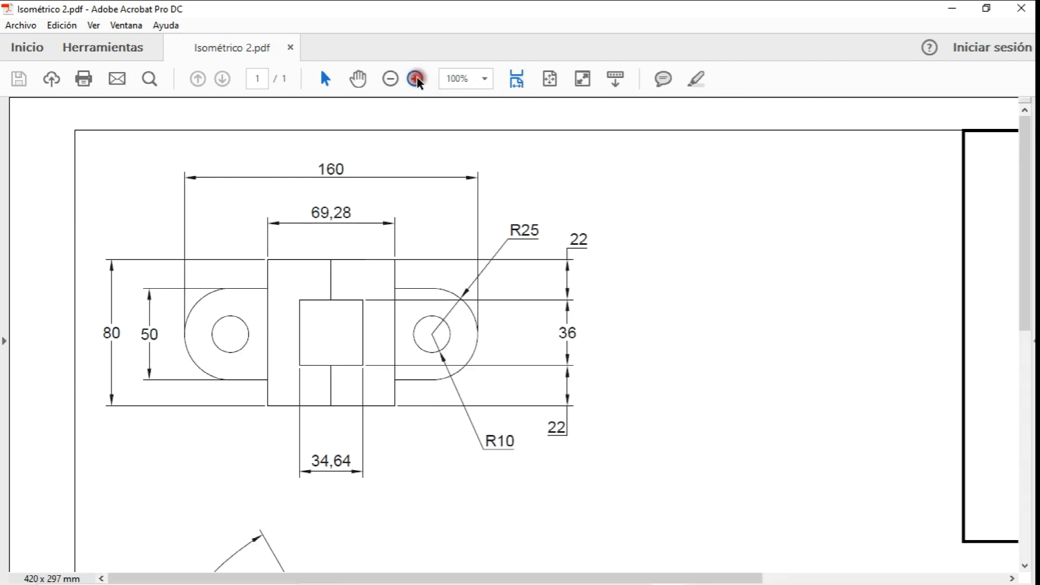
{"action": "scroll", "coordinate": [515, 238], "scroll_direction": "down", "scroll_amount": 3}
{"action": "scroll", "coordinate": [529, 297], "scroll_direction": "down", "scroll_amount": 3}
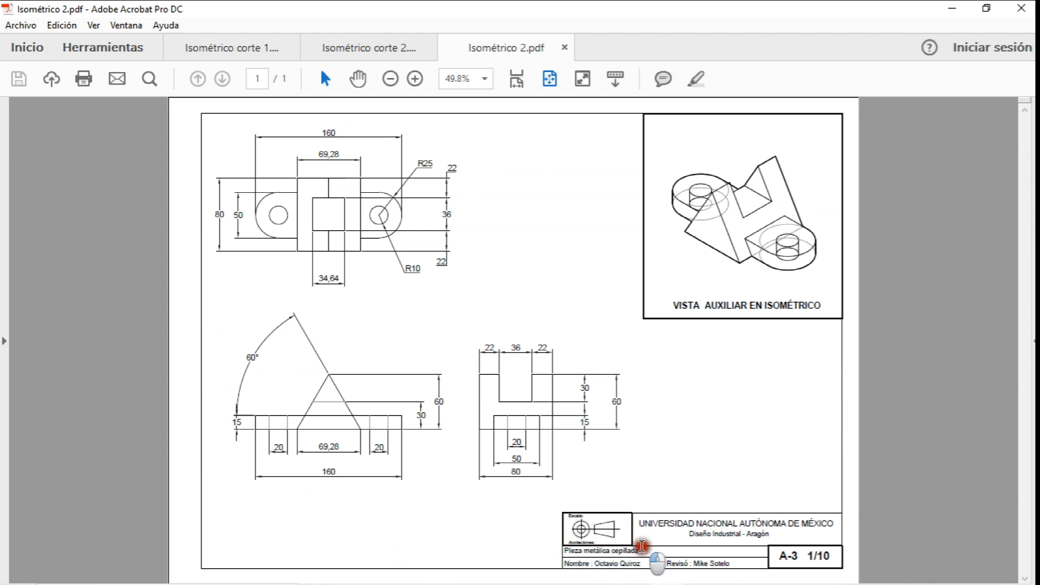
{"action": "left_click", "coordinate": [415, 78]}
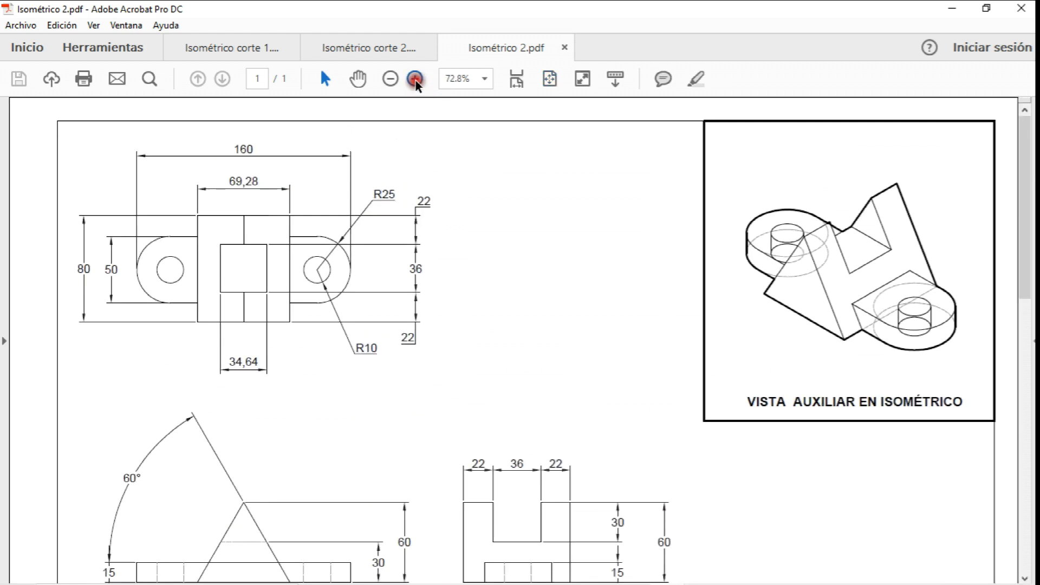
{"action": "left_click", "coordinate": [415, 78]}
{"action": "scroll", "coordinate": [465, 223], "scroll_direction": "down", "scroll_amount": 10}
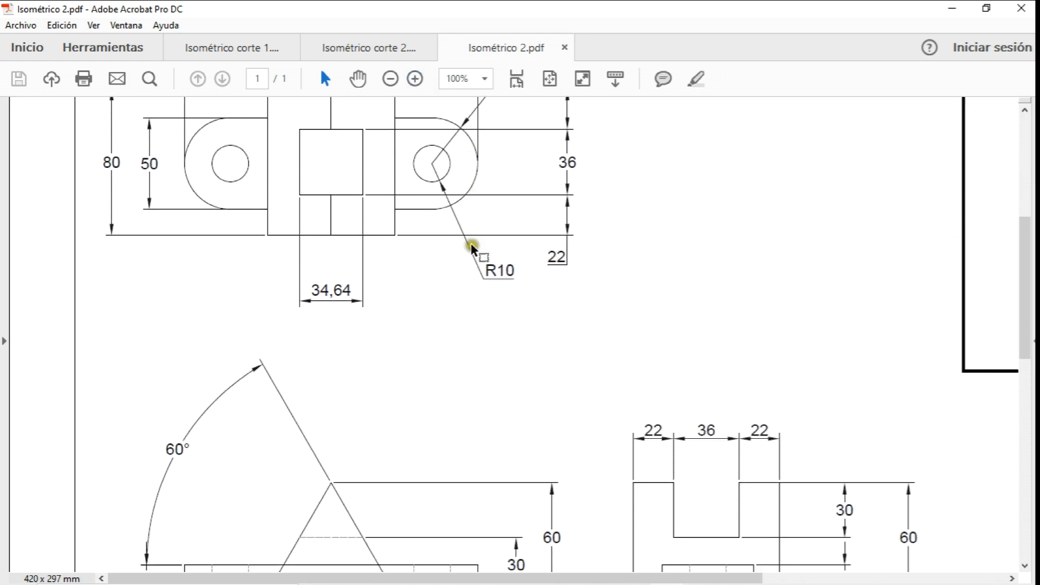
{"action": "scroll", "coordinate": [479, 238], "scroll_direction": "up", "scroll_amount": 8}
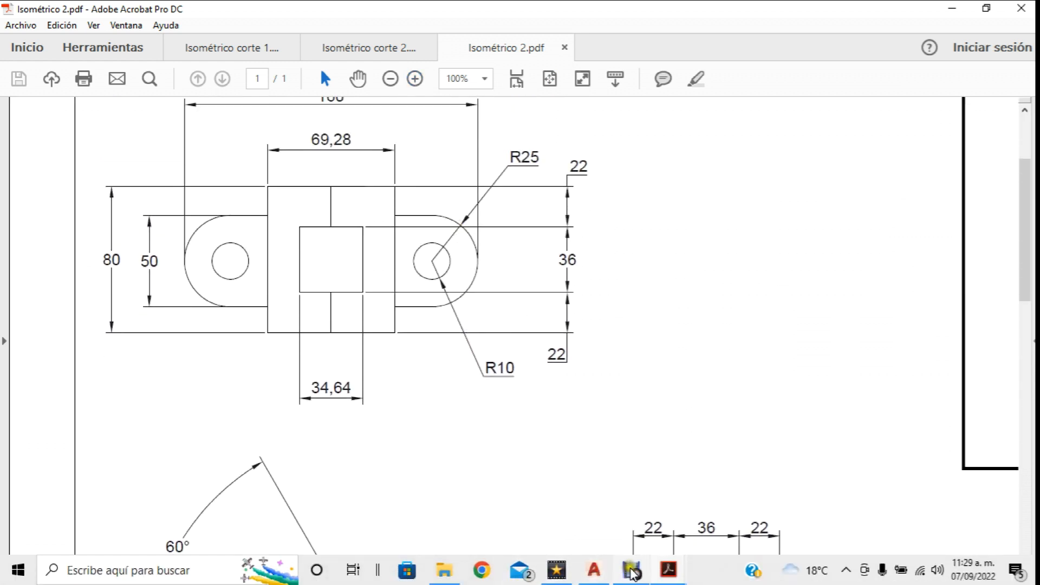
- Review the section sheets in Isométrico corte 1.pdf and Isométrico corte 2.pdf, returning to Isométrico corte 1.pdf to compare them
{"action": "mouse_move", "coordinate": [682, 574]}
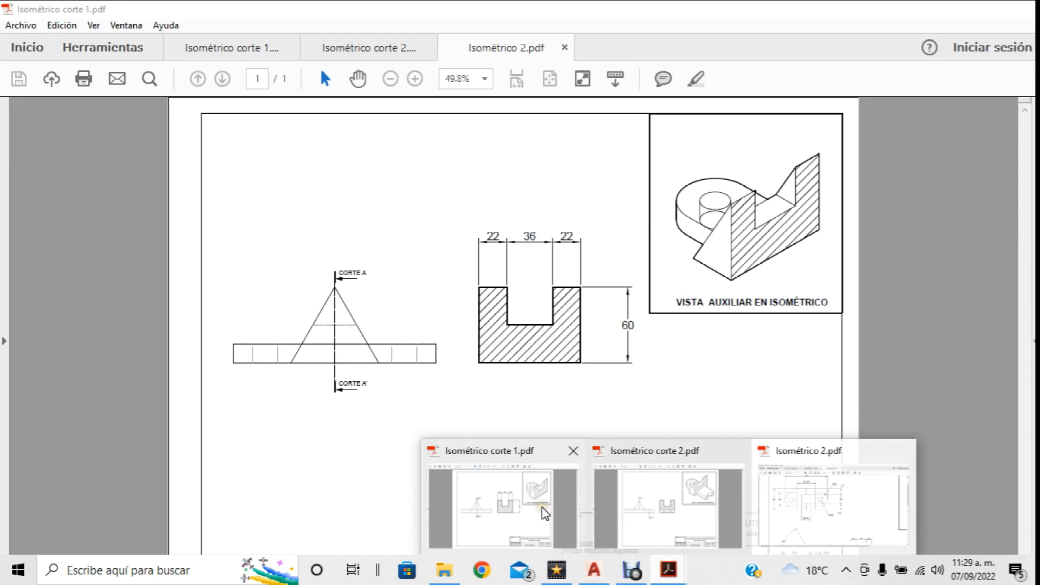
{"action": "left_click", "coordinate": [545, 513]}
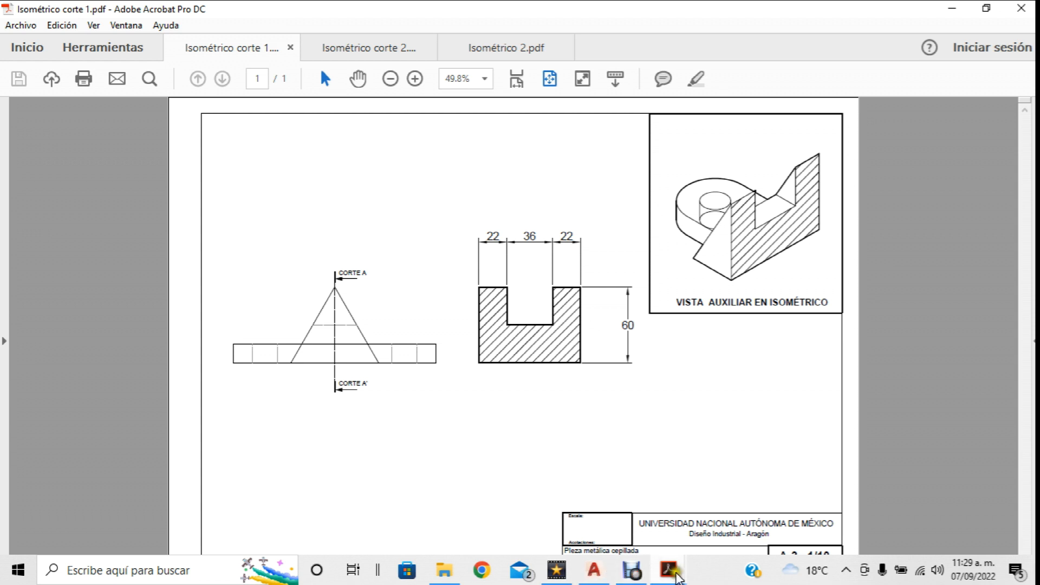
{"action": "mouse_move", "coordinate": [677, 573]}
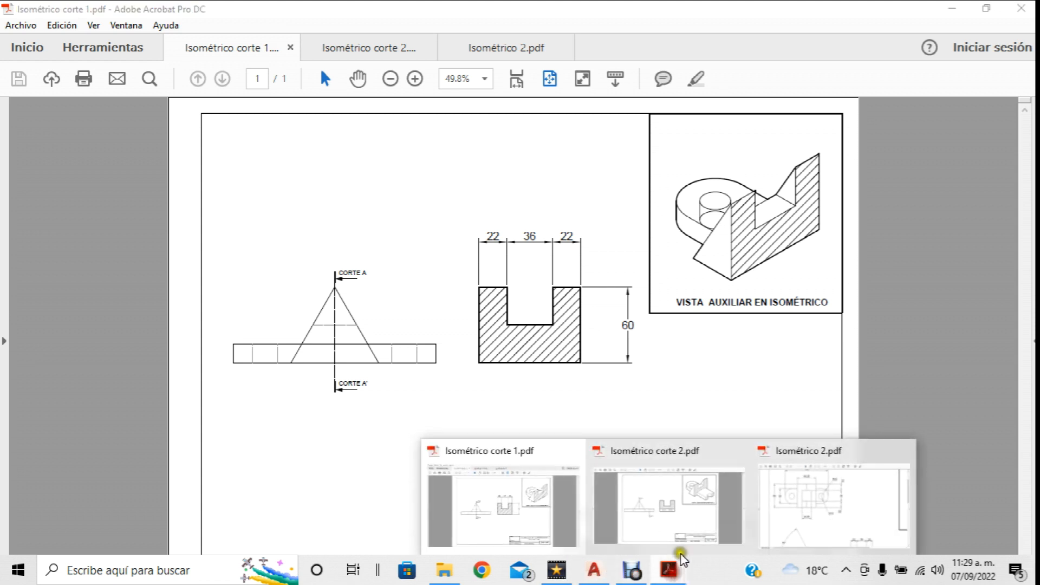
{"action": "left_click", "coordinate": [674, 503]}
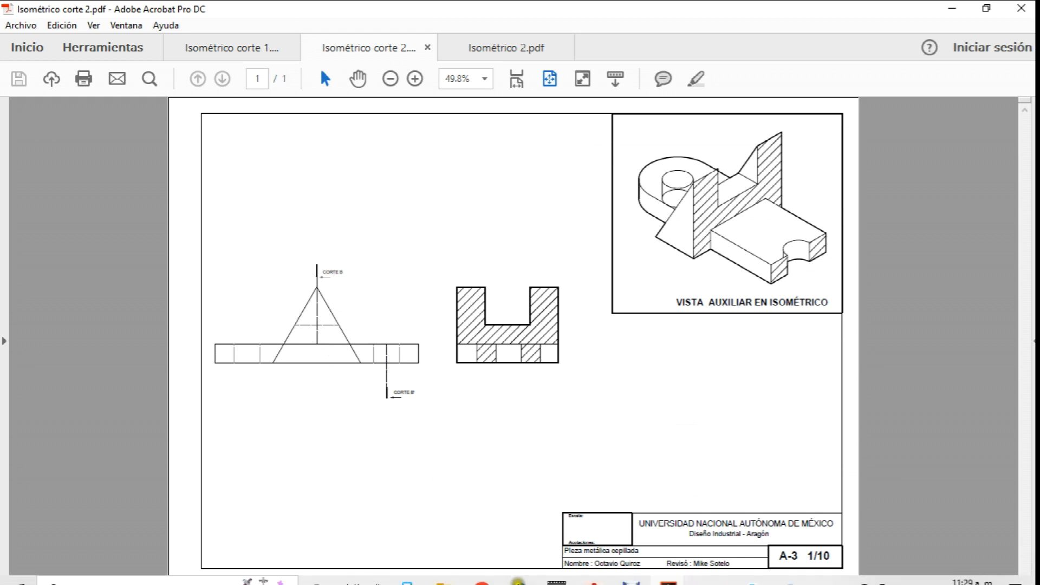
{"action": "mouse_move", "coordinate": [668, 570]}
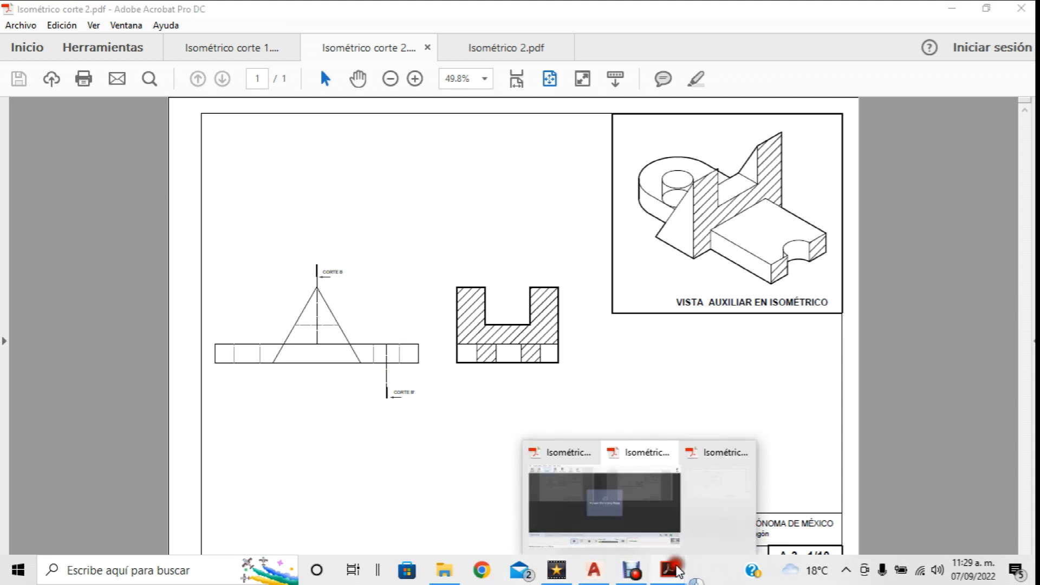
{"action": "left_click", "coordinate": [530, 495]}
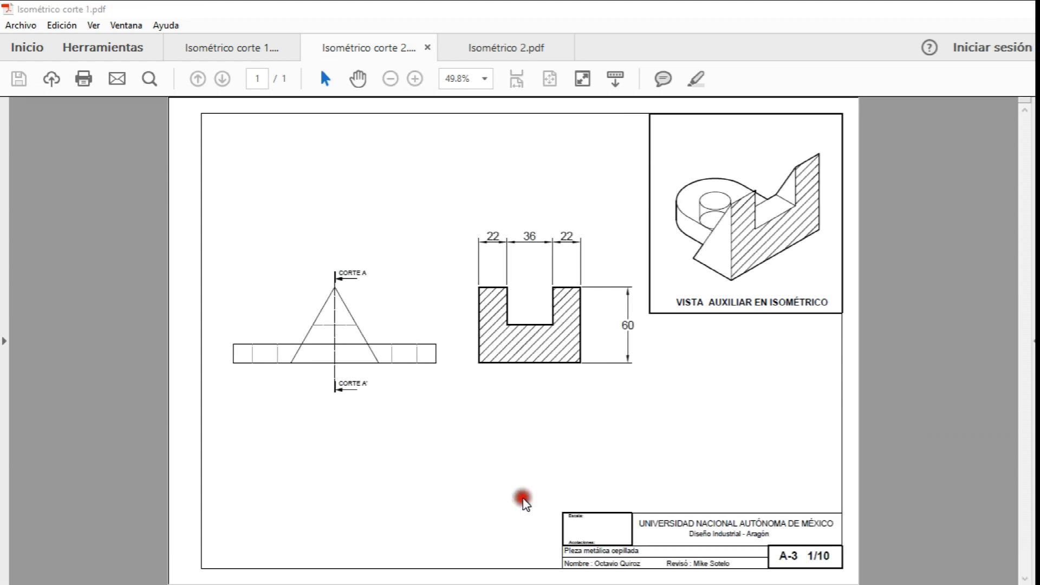